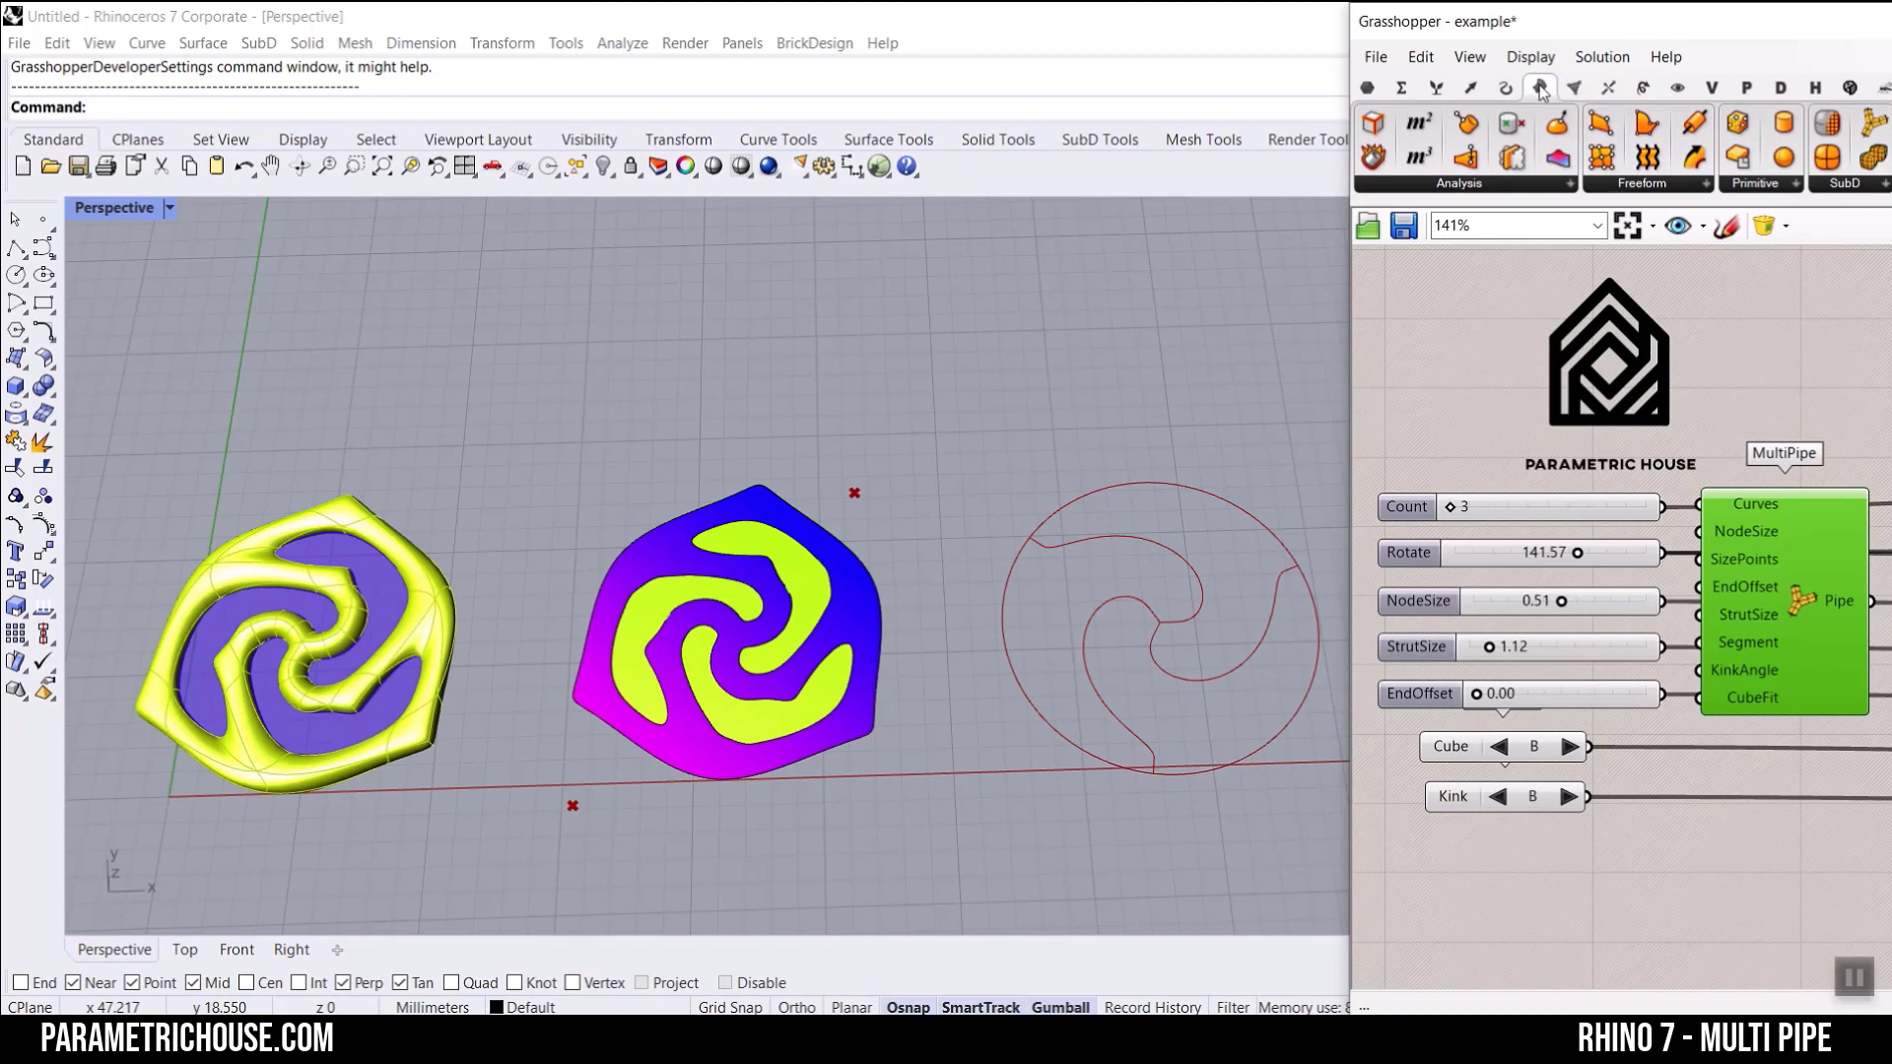
Step: Examine the example definition from the input sliders through Maelstrom and MultiPipe to the previews, together with the three rosette models
click(1862, 185)
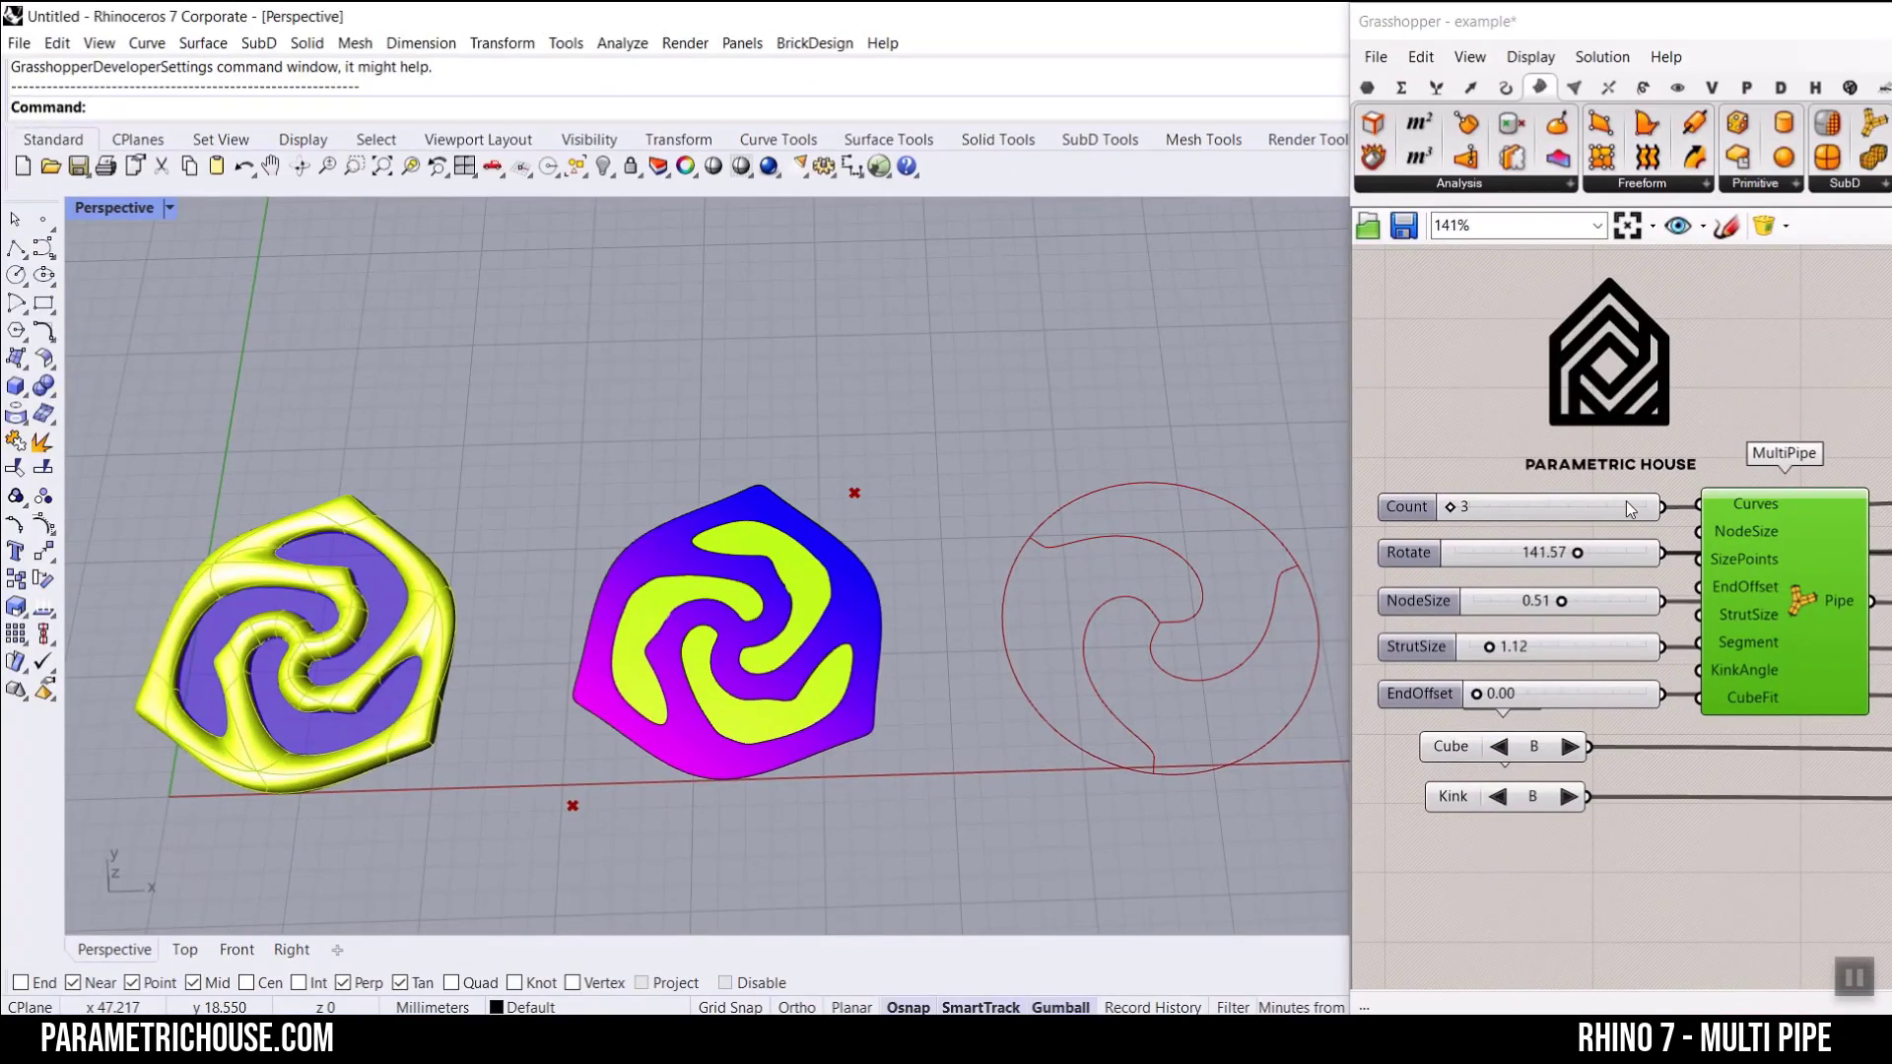
scroll(1764, 394, down, 8)
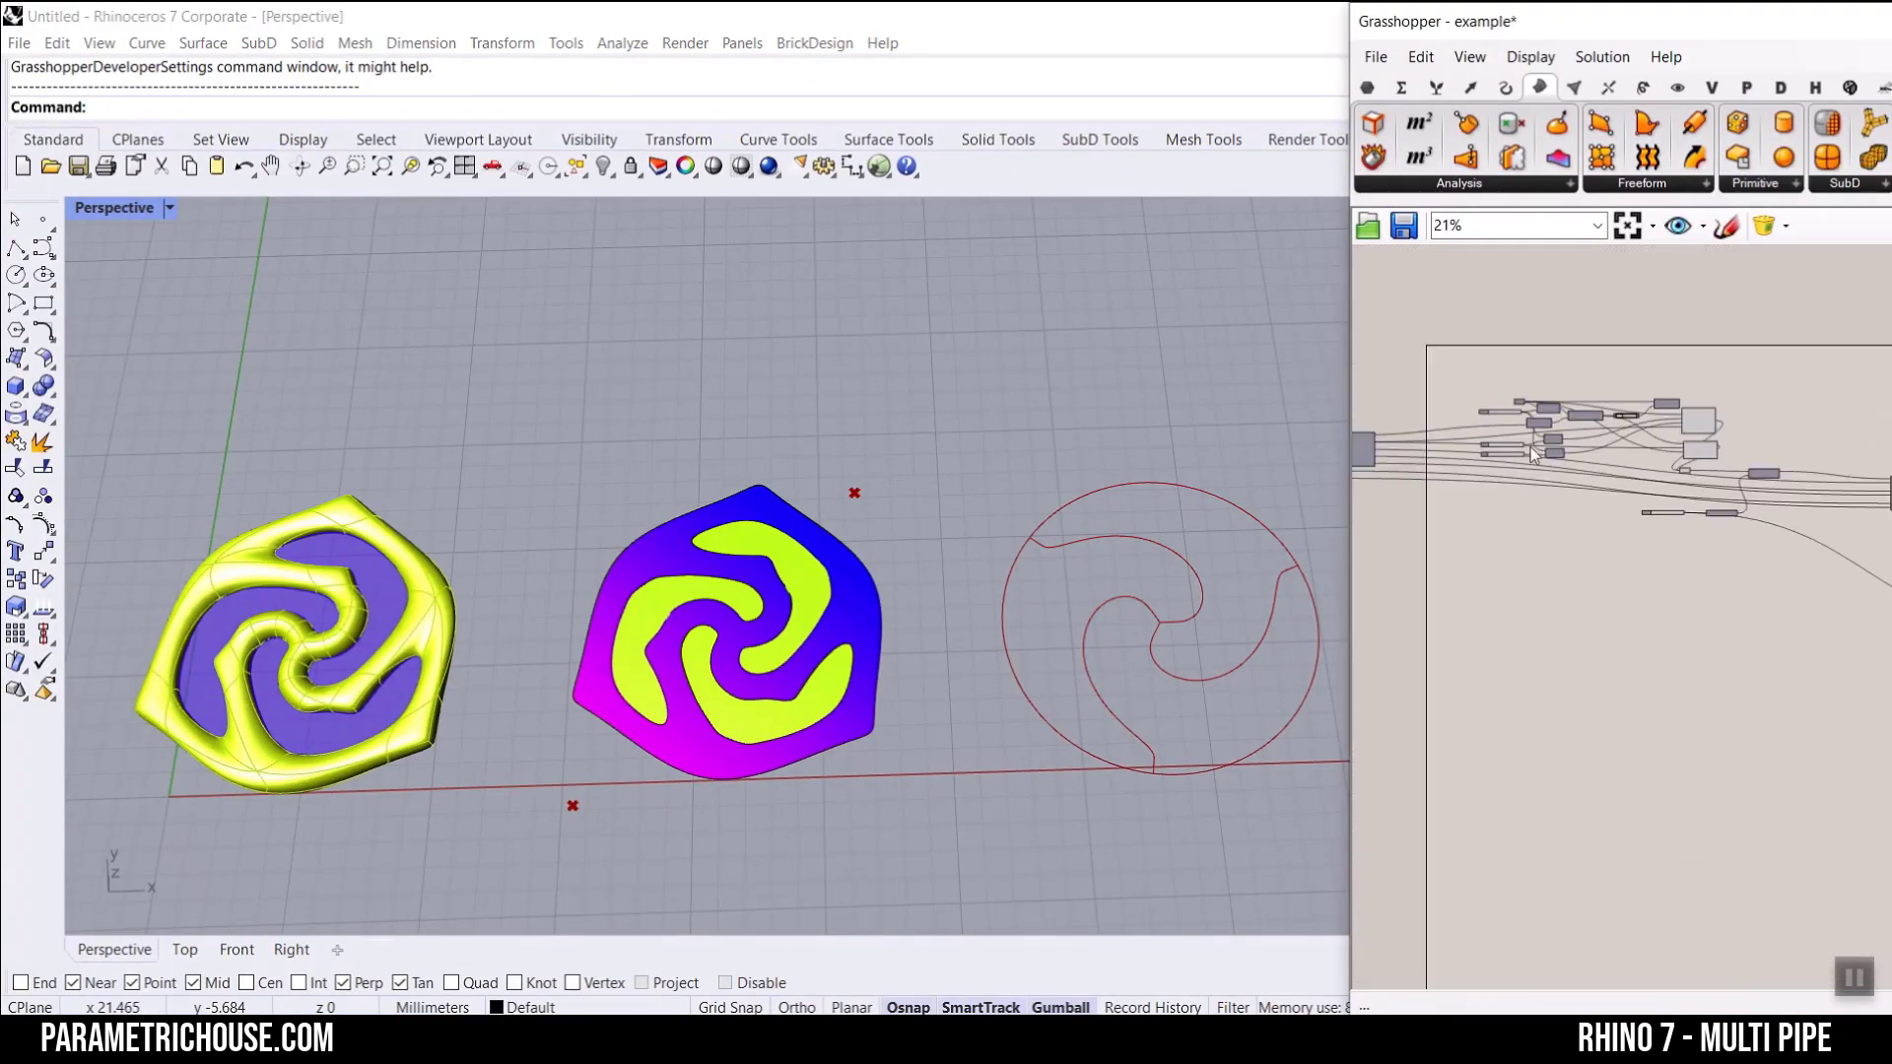
scroll(1533, 454, up, 9)
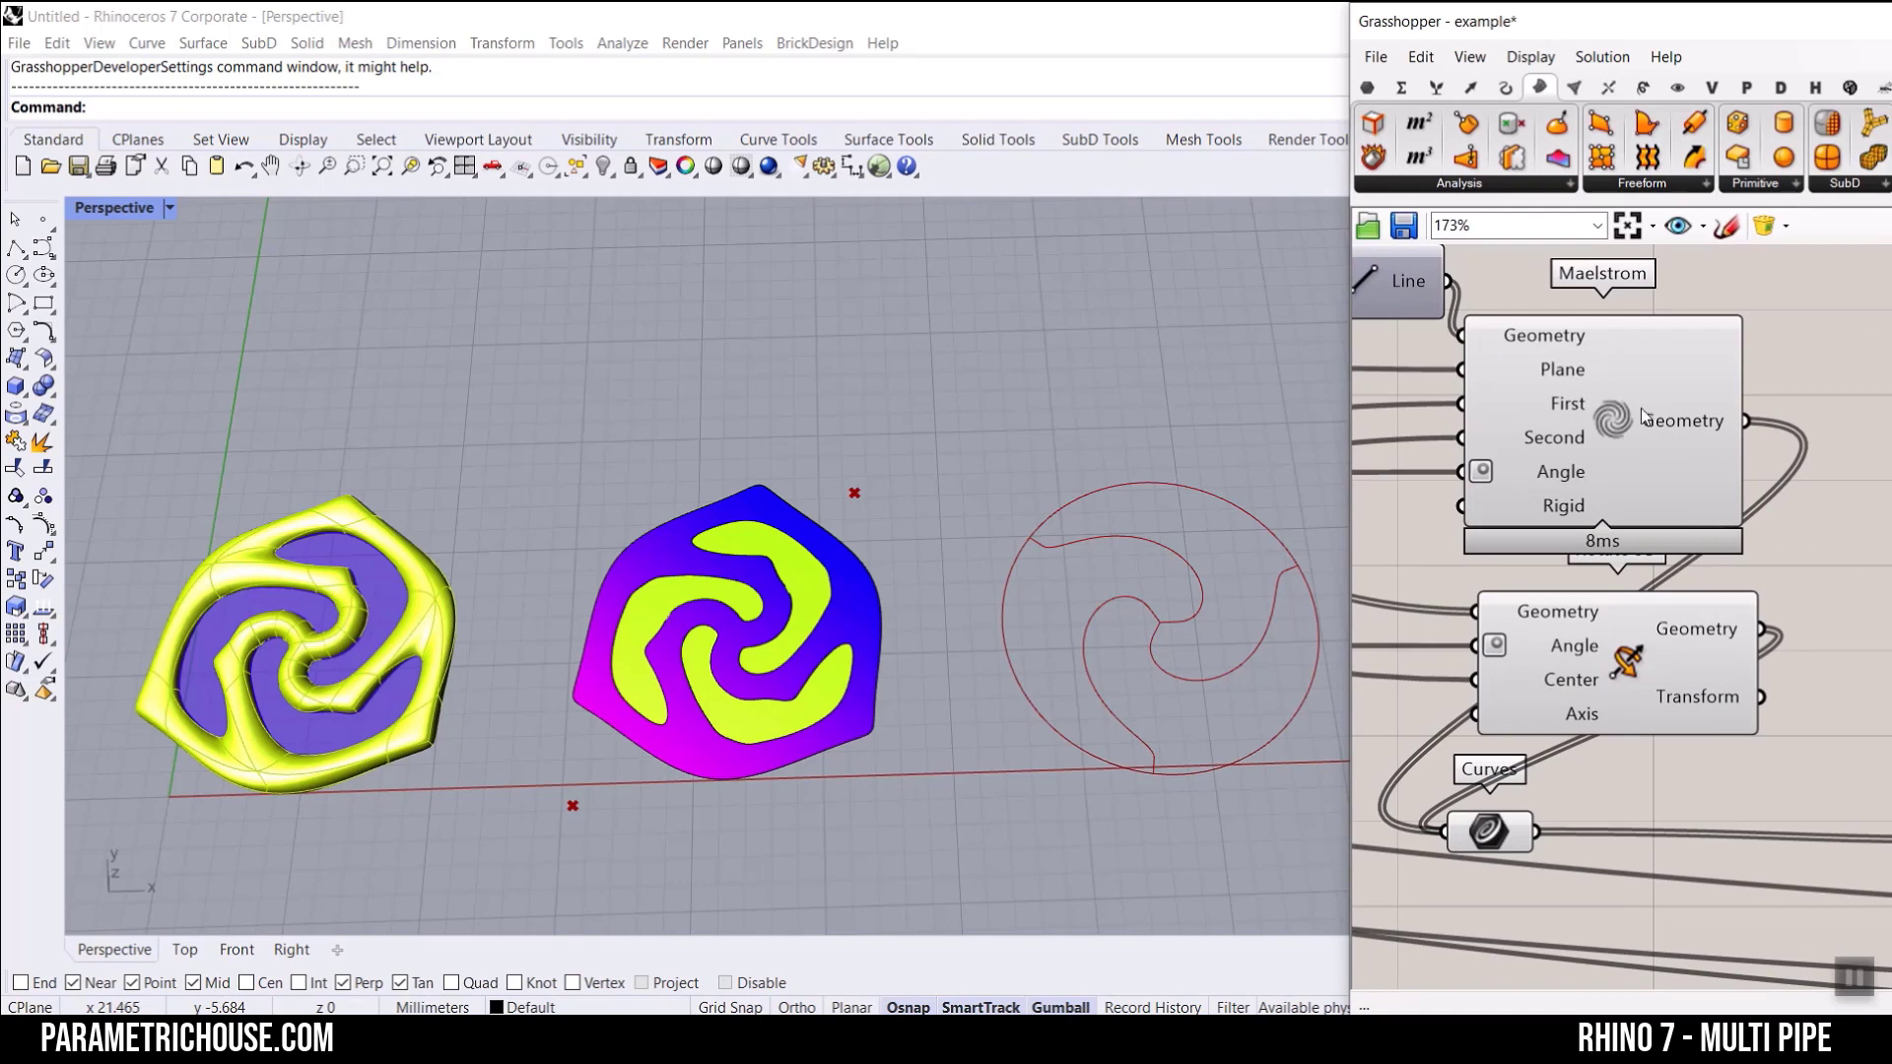
scroll(611, 473, down, 3)
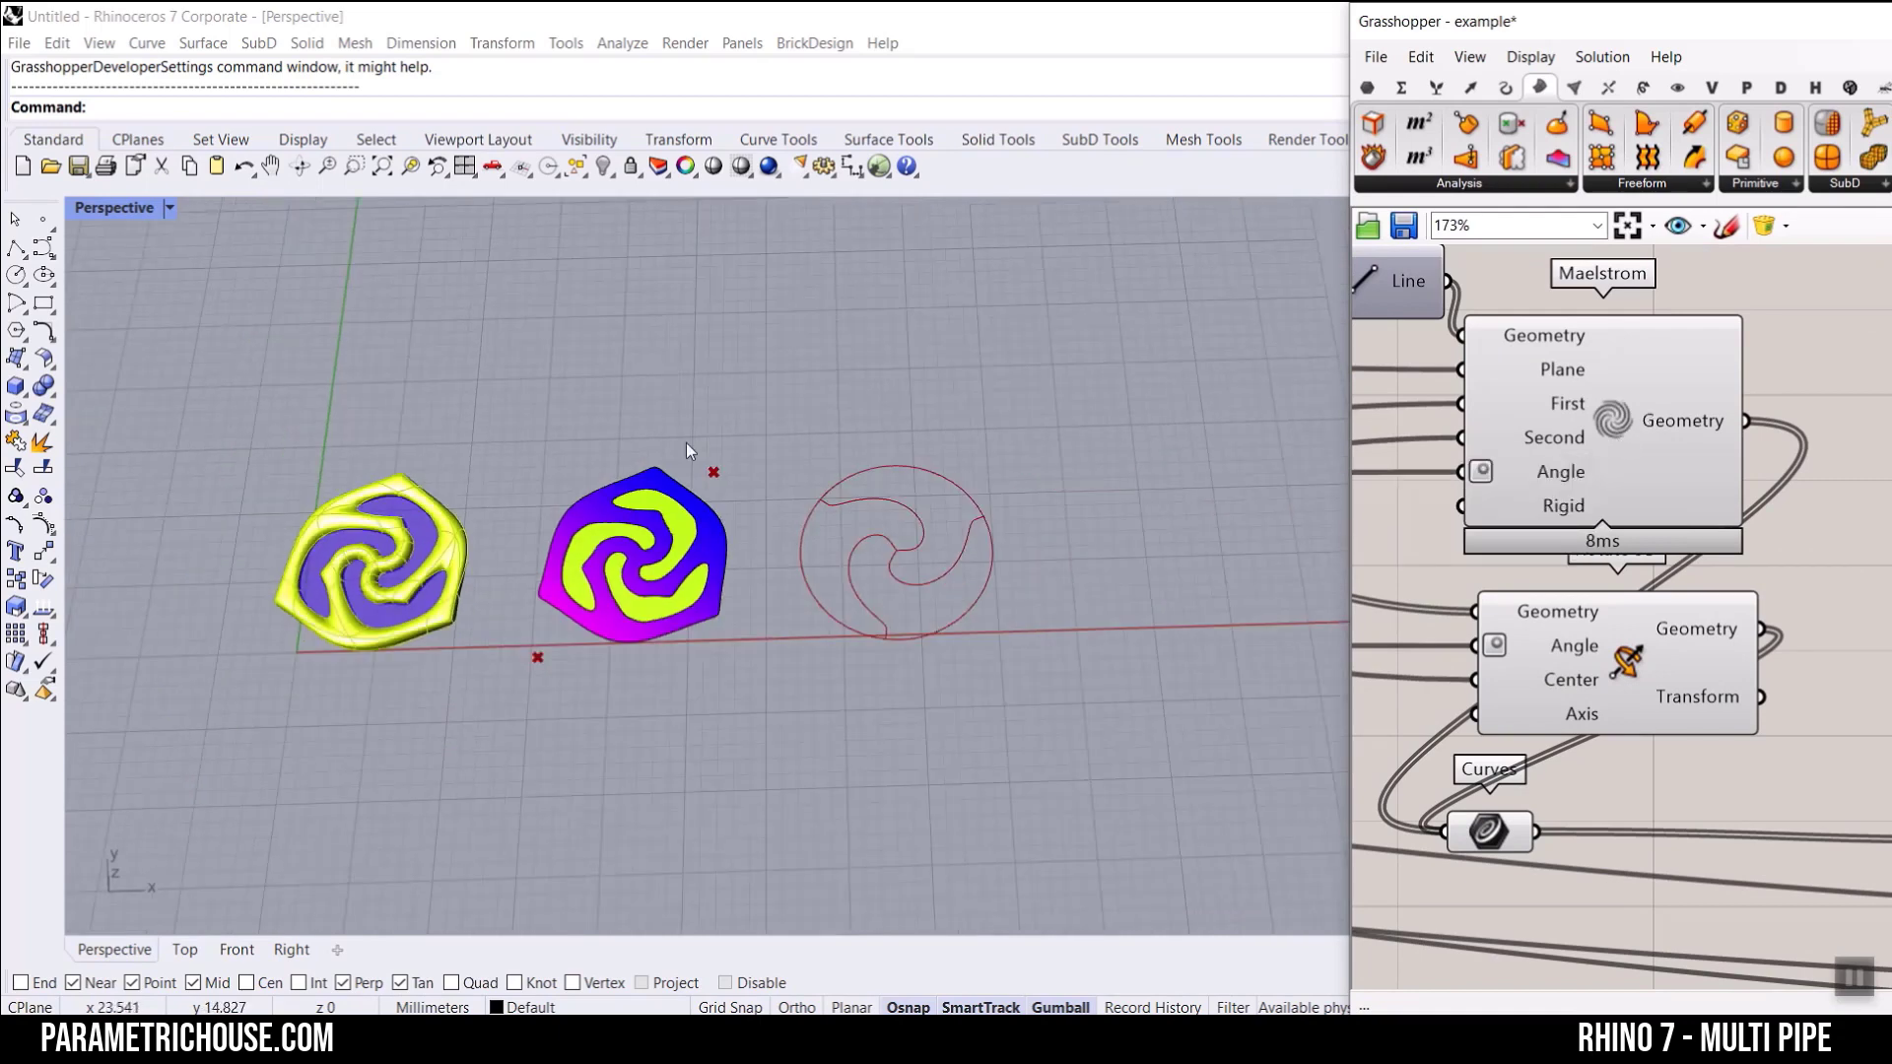
scroll(836, 567, up, 6)
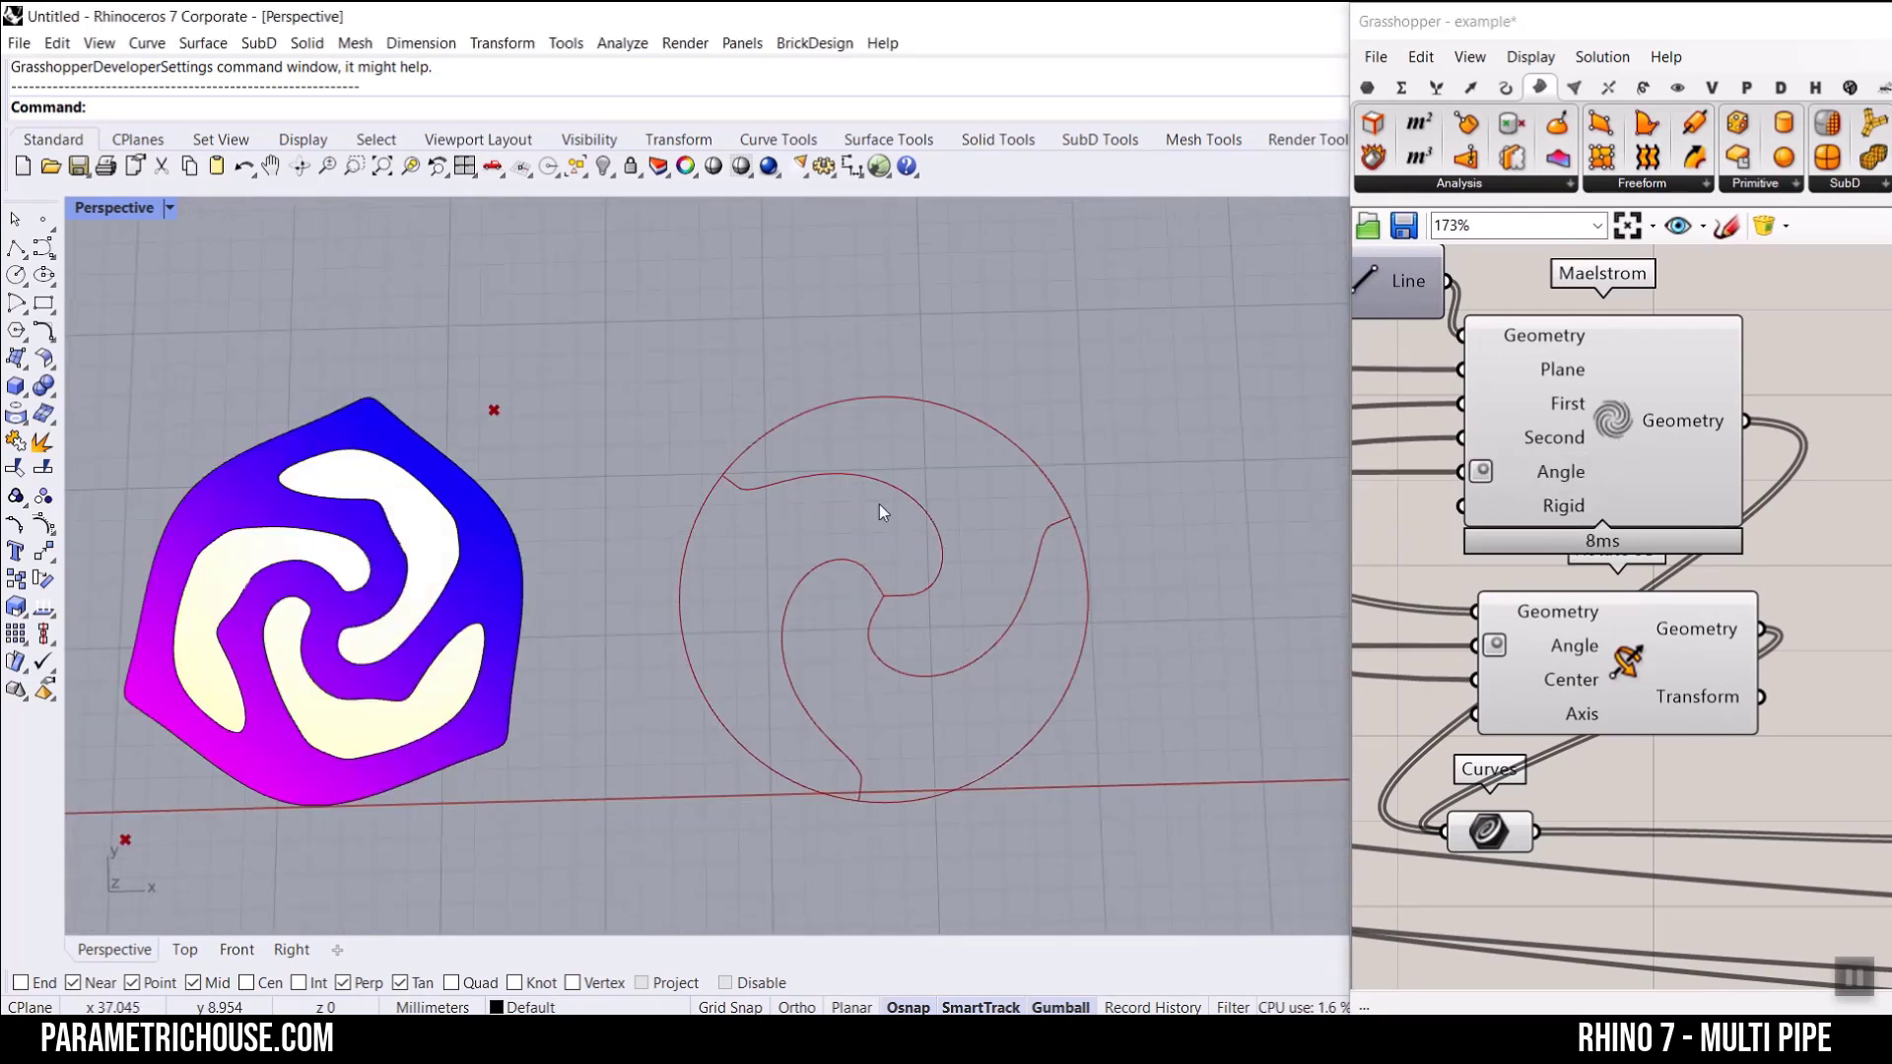
scroll(971, 564, down, 5)
scroll(1468, 558, down, 7)
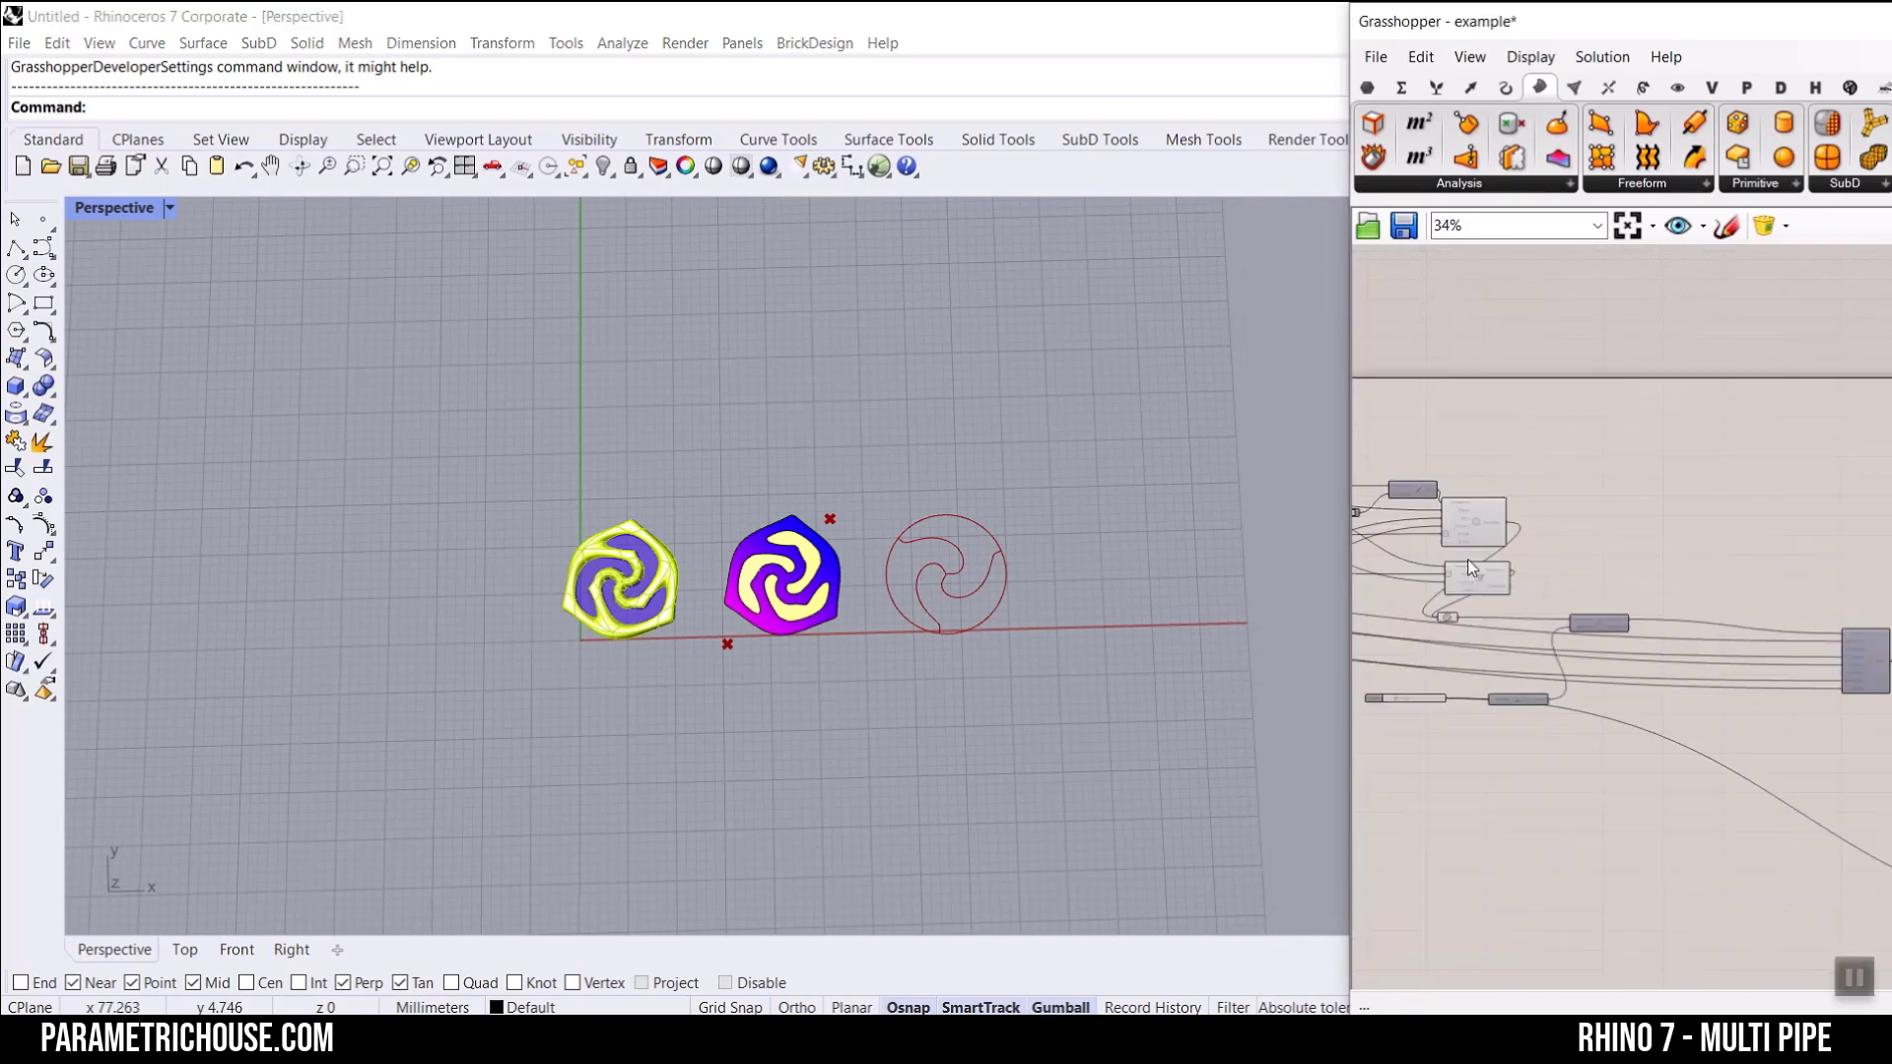
scroll(1468, 559, up, 8)
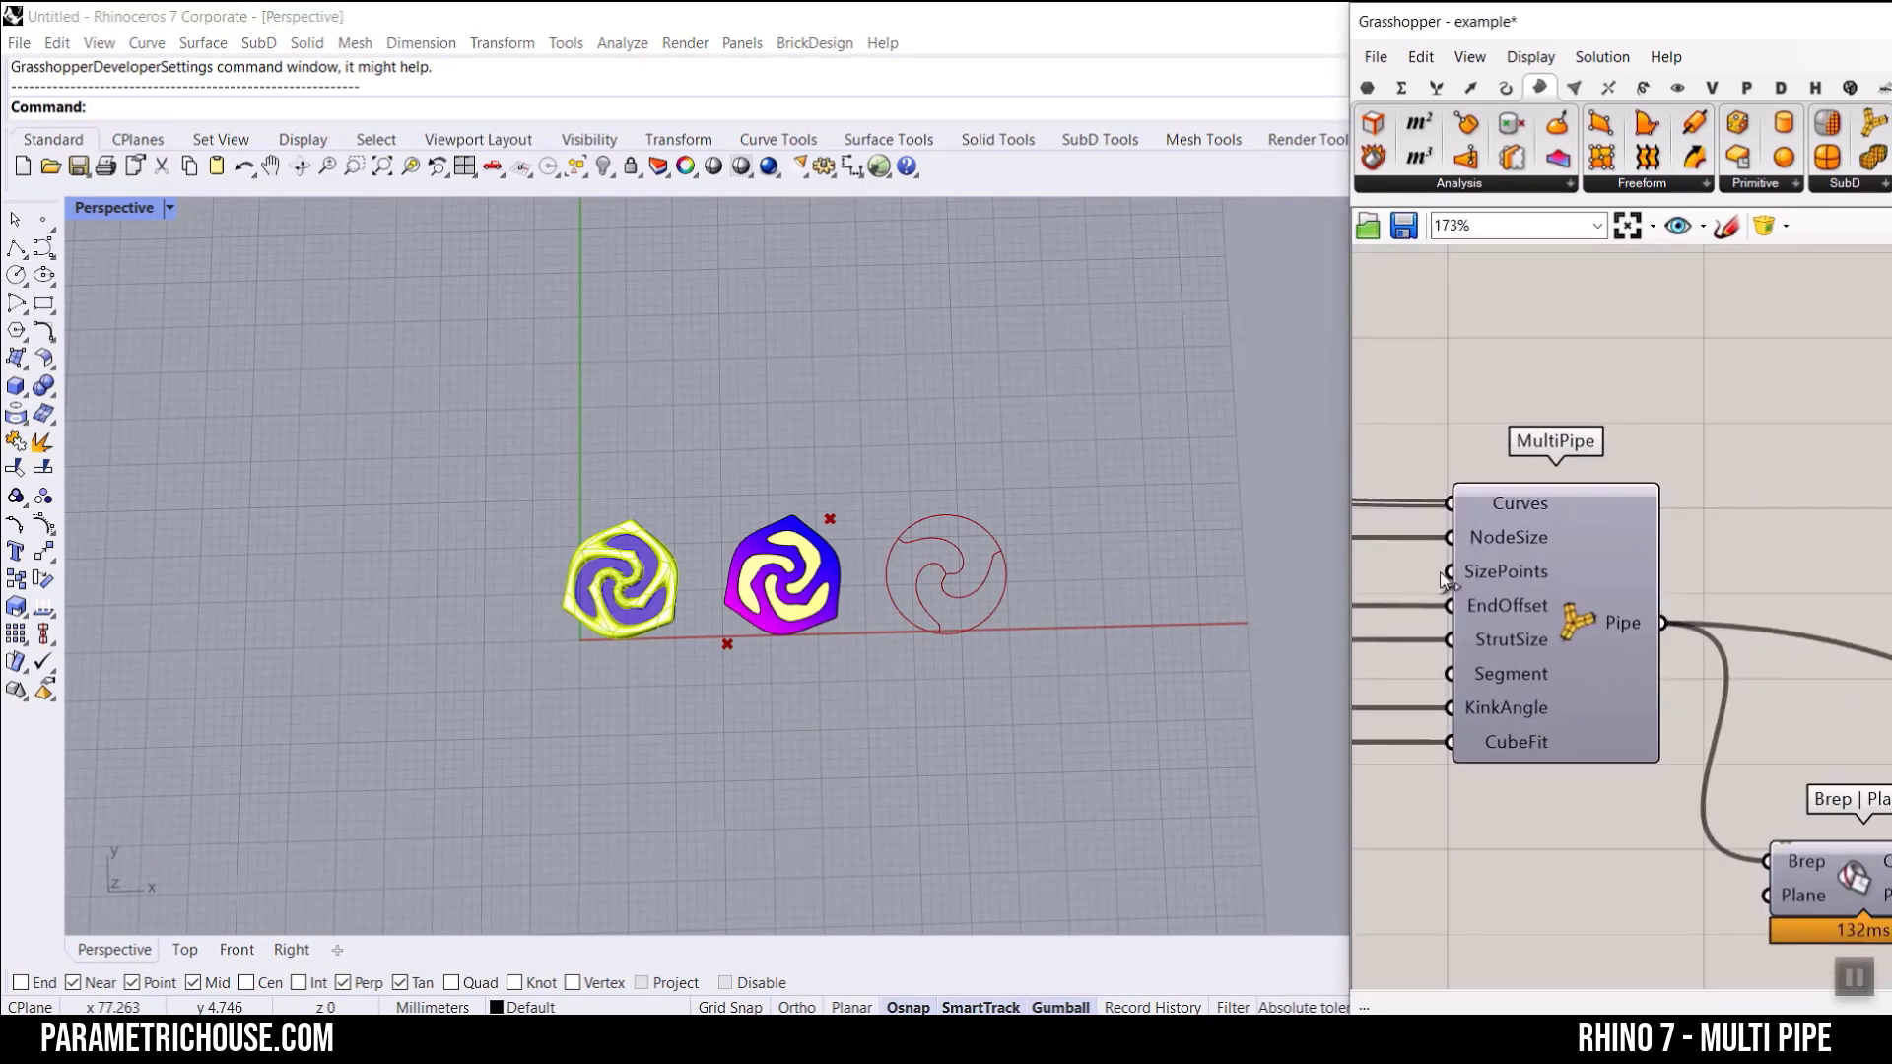
scroll(826, 638, up, 5)
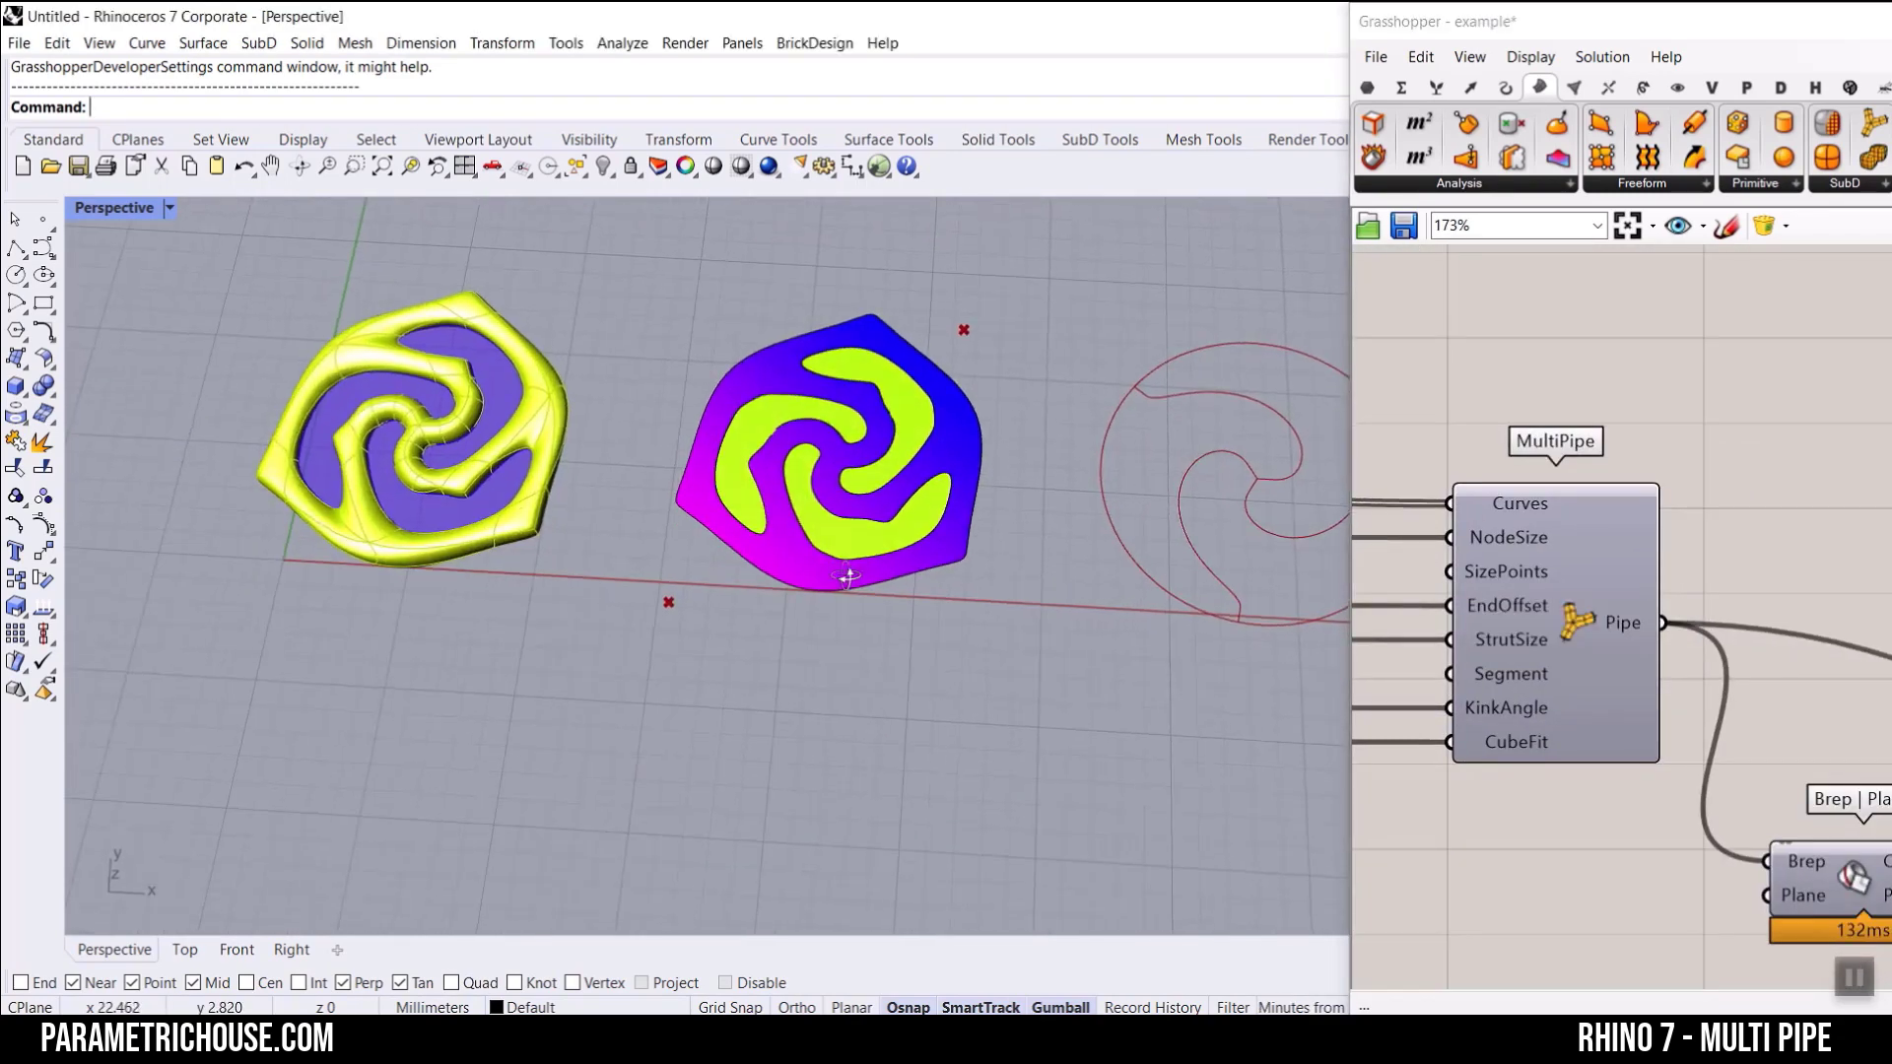
scroll(847, 576, up, 2)
scroll(1494, 500, down, 8)
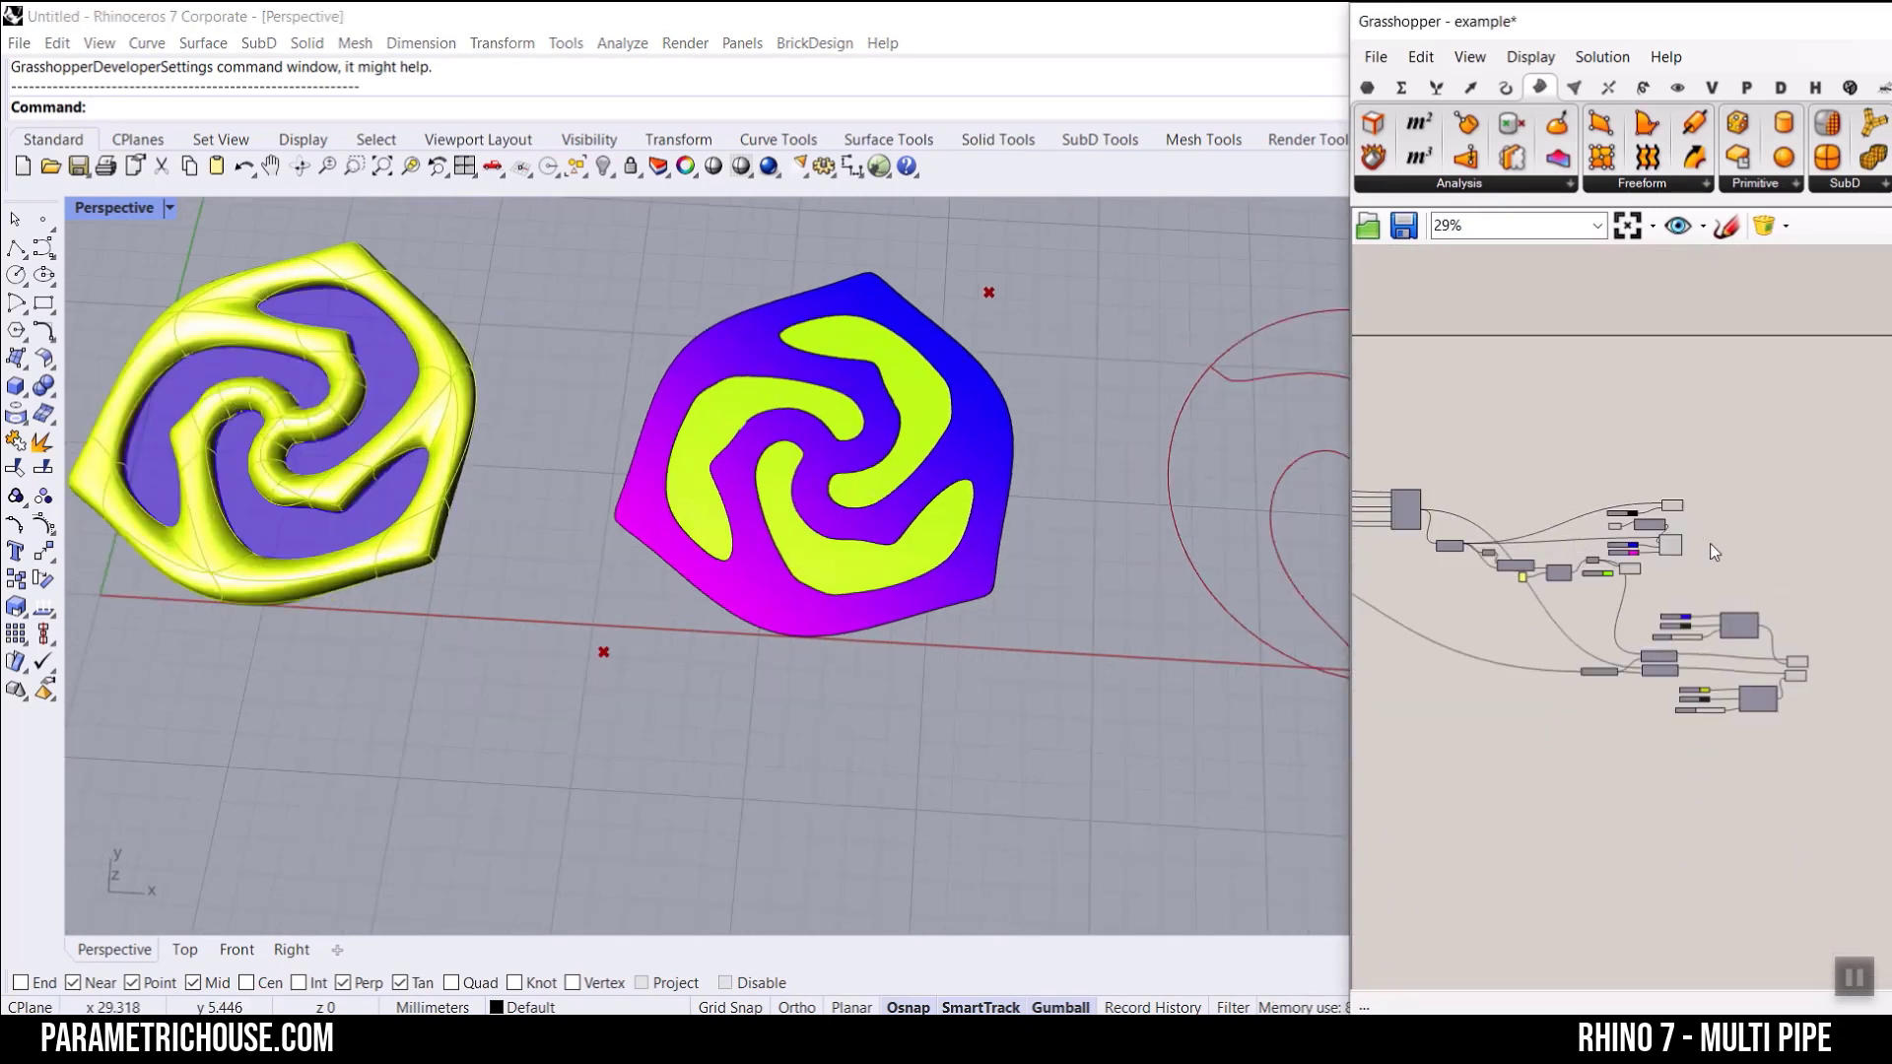
scroll(1626, 581, up, 6)
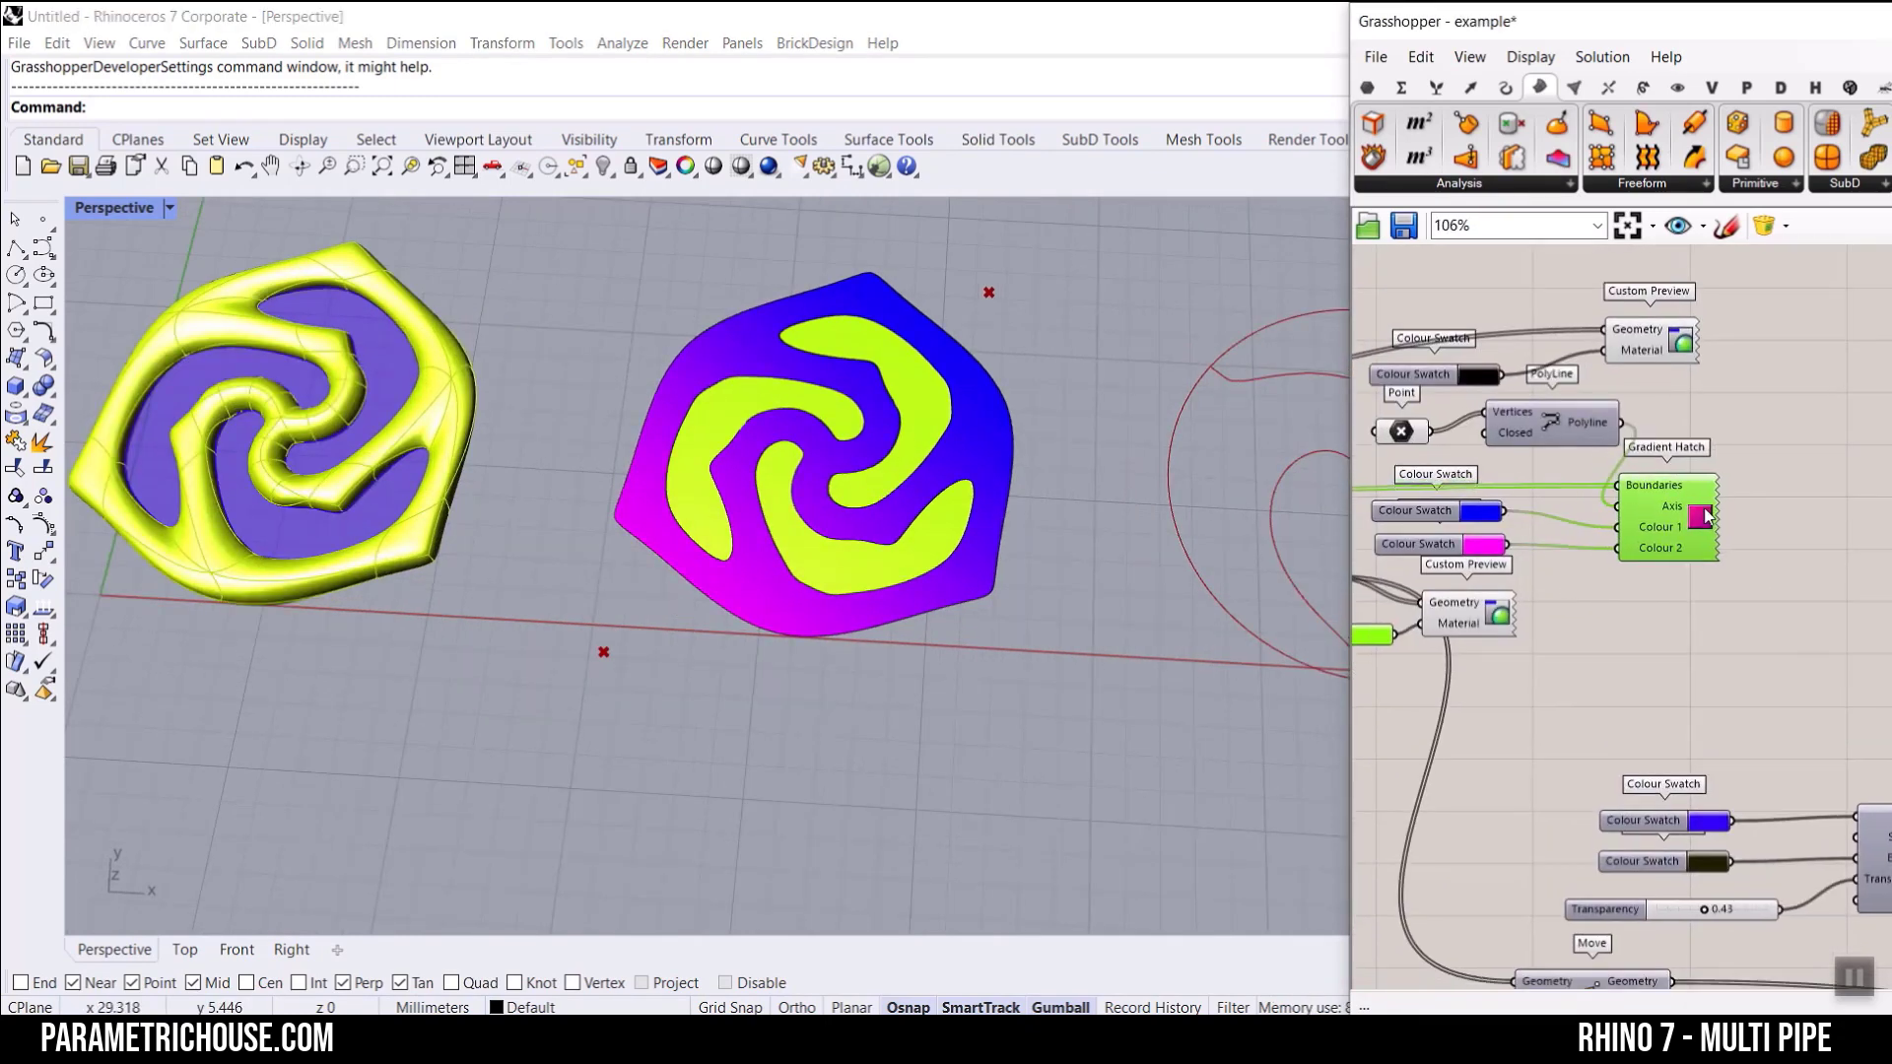
Step: Nudge the Gradient Hatch component clear of its inputs and examine the gradient-filled rosette and the yellow piped rosette up close
drag(1705, 516, 1720, 519)
click(1746, 446)
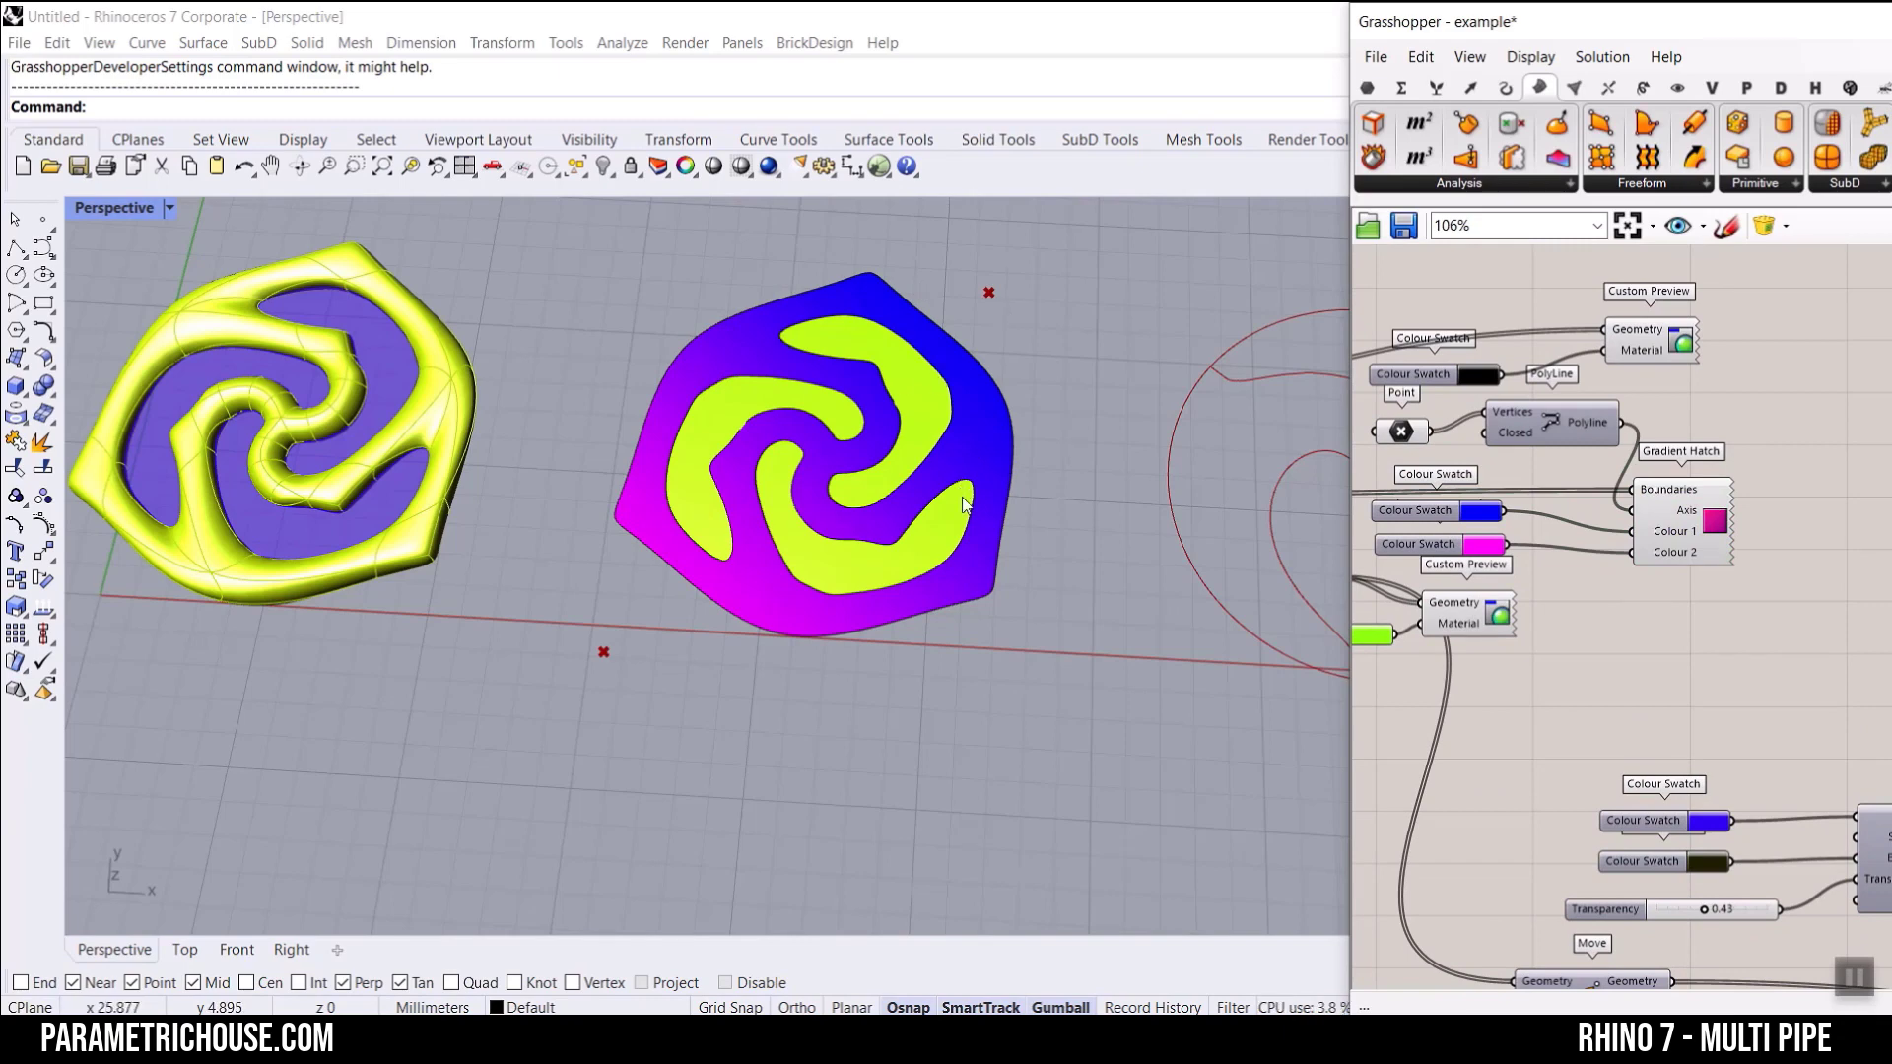
scroll(966, 507, down, 3)
scroll(631, 552, up, 10)
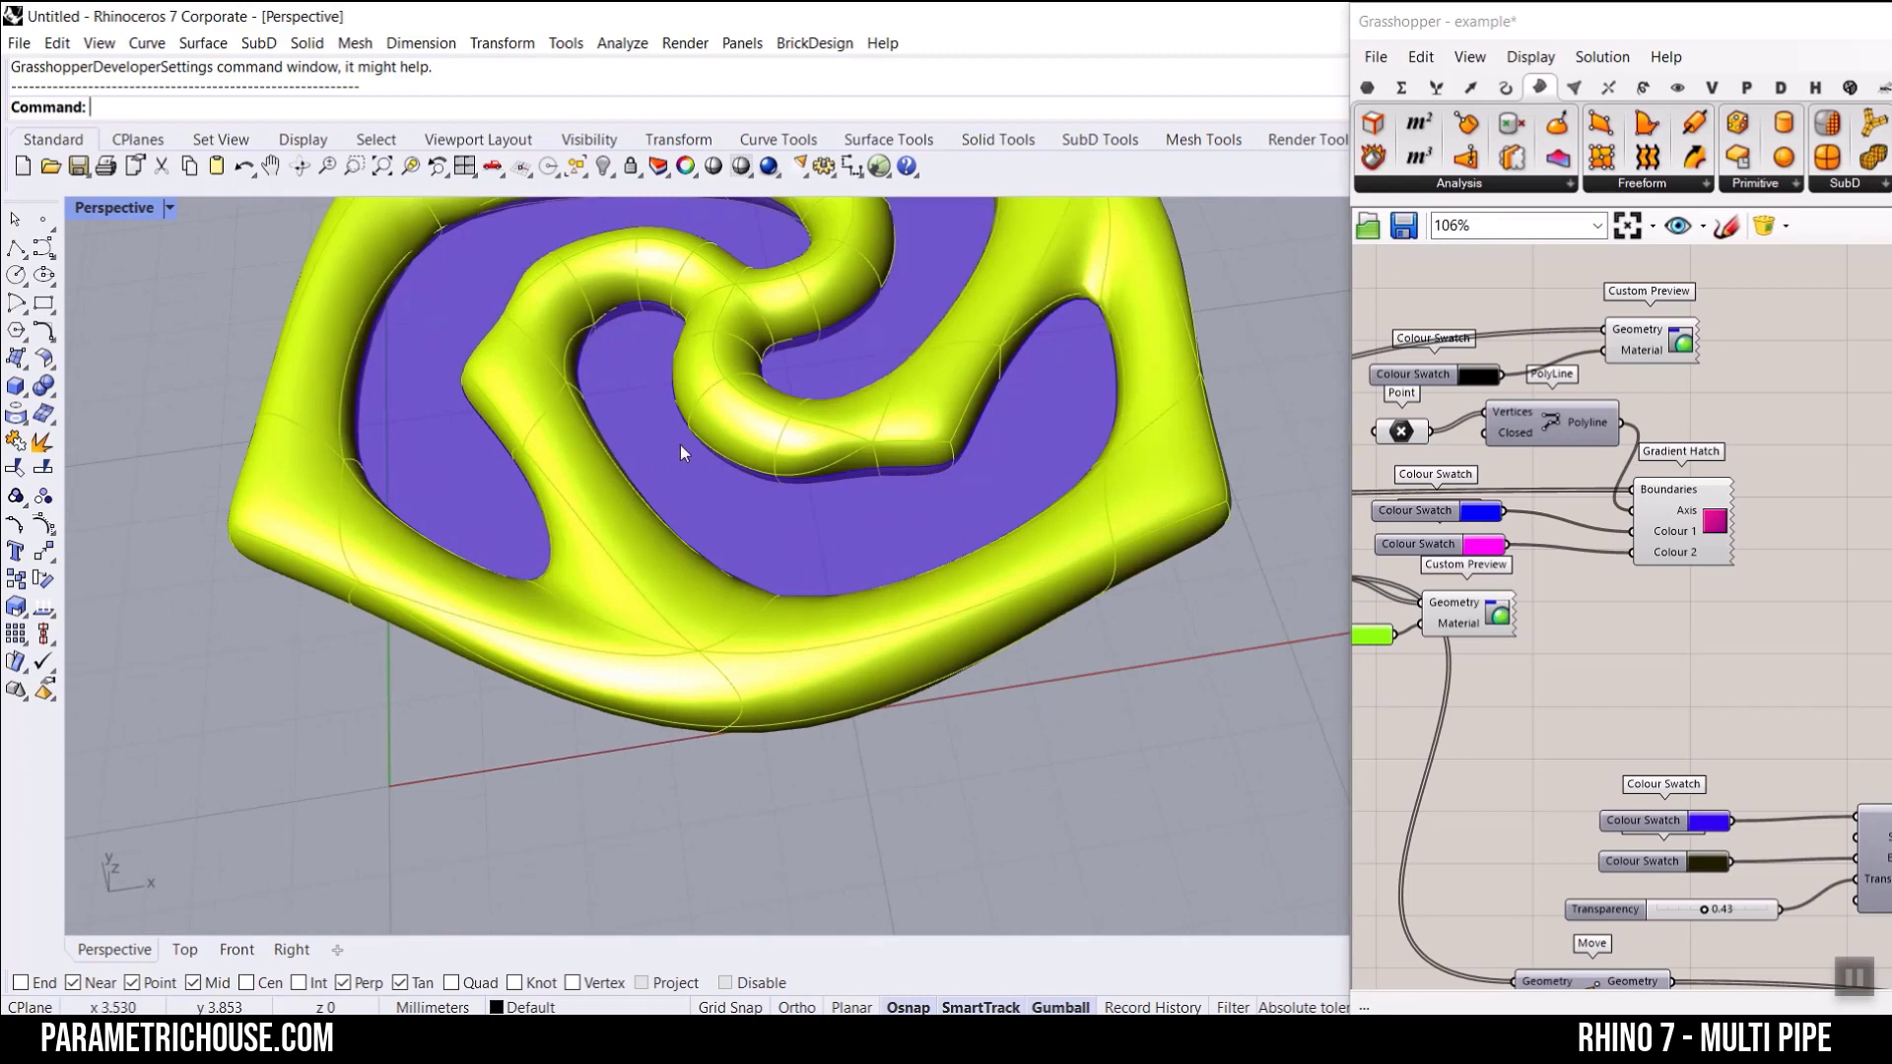
scroll(679, 446, down, 3)
scroll(666, 593, up, 3)
scroll(770, 327, down, 2)
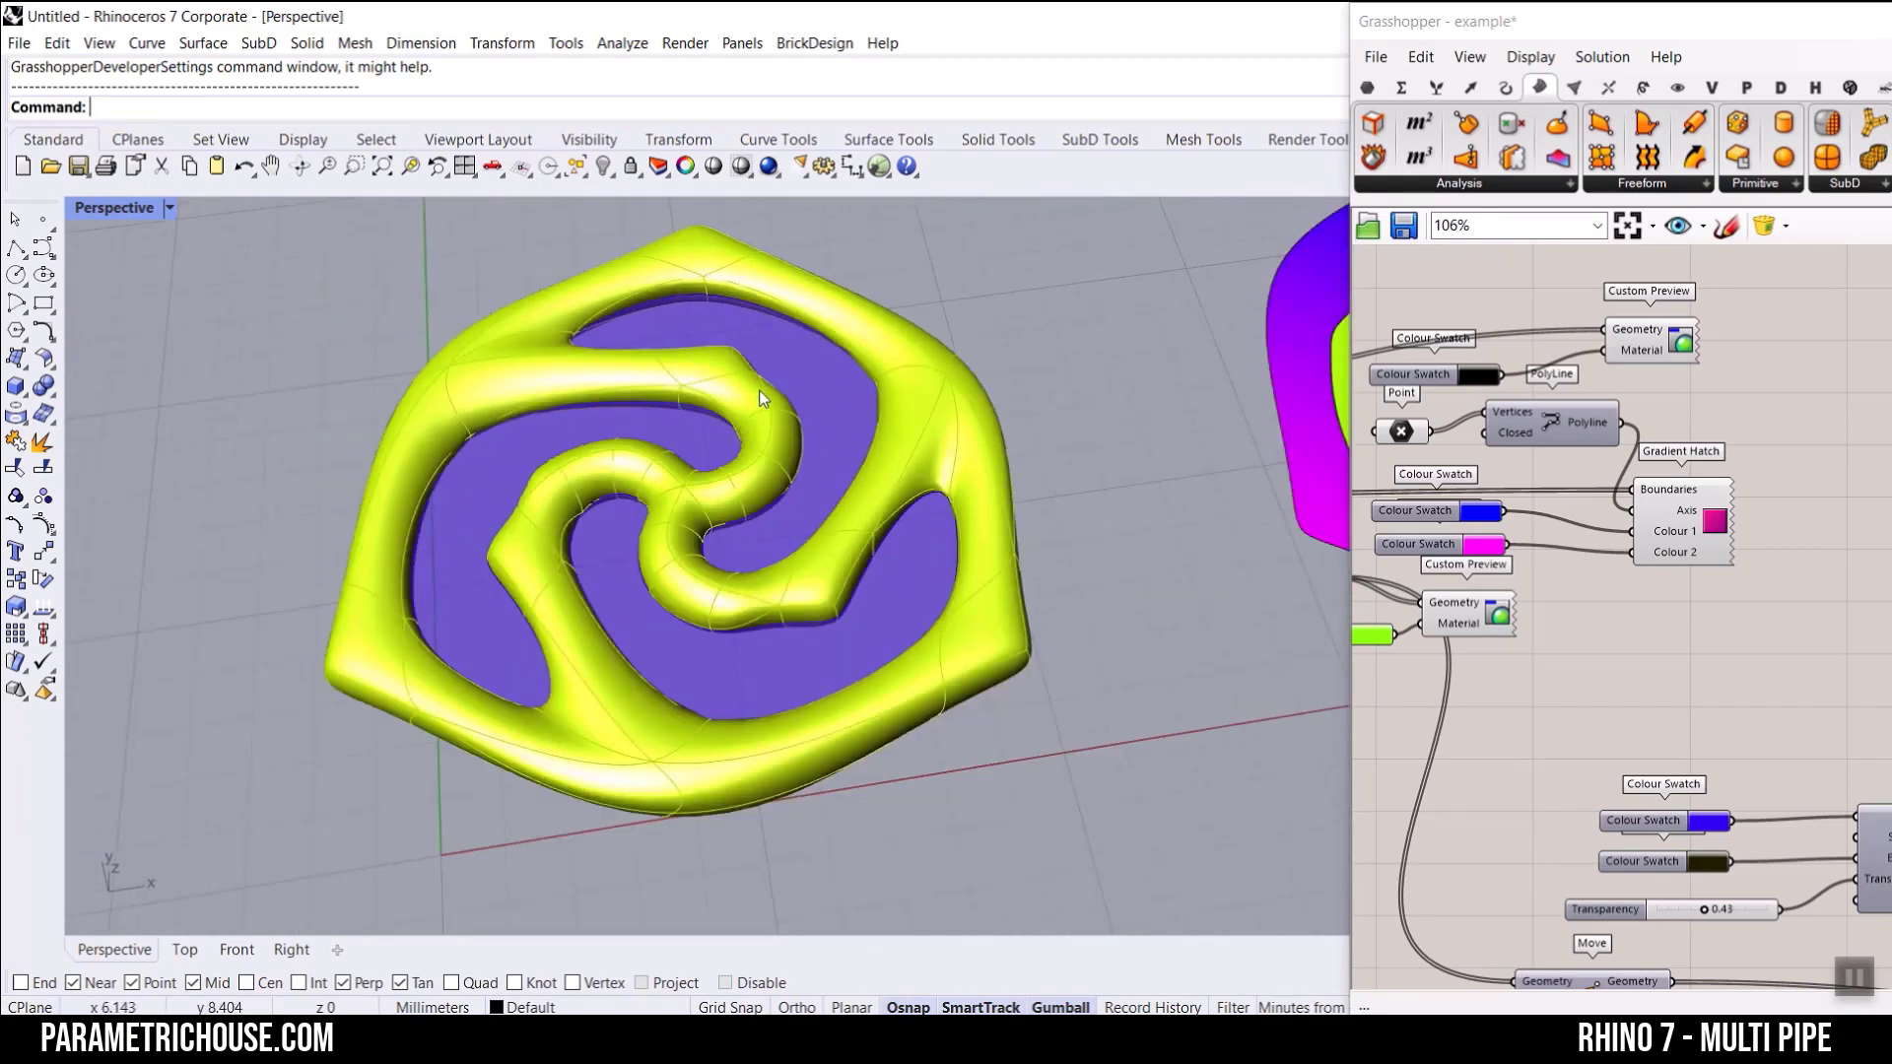
scroll(760, 391, down, 3)
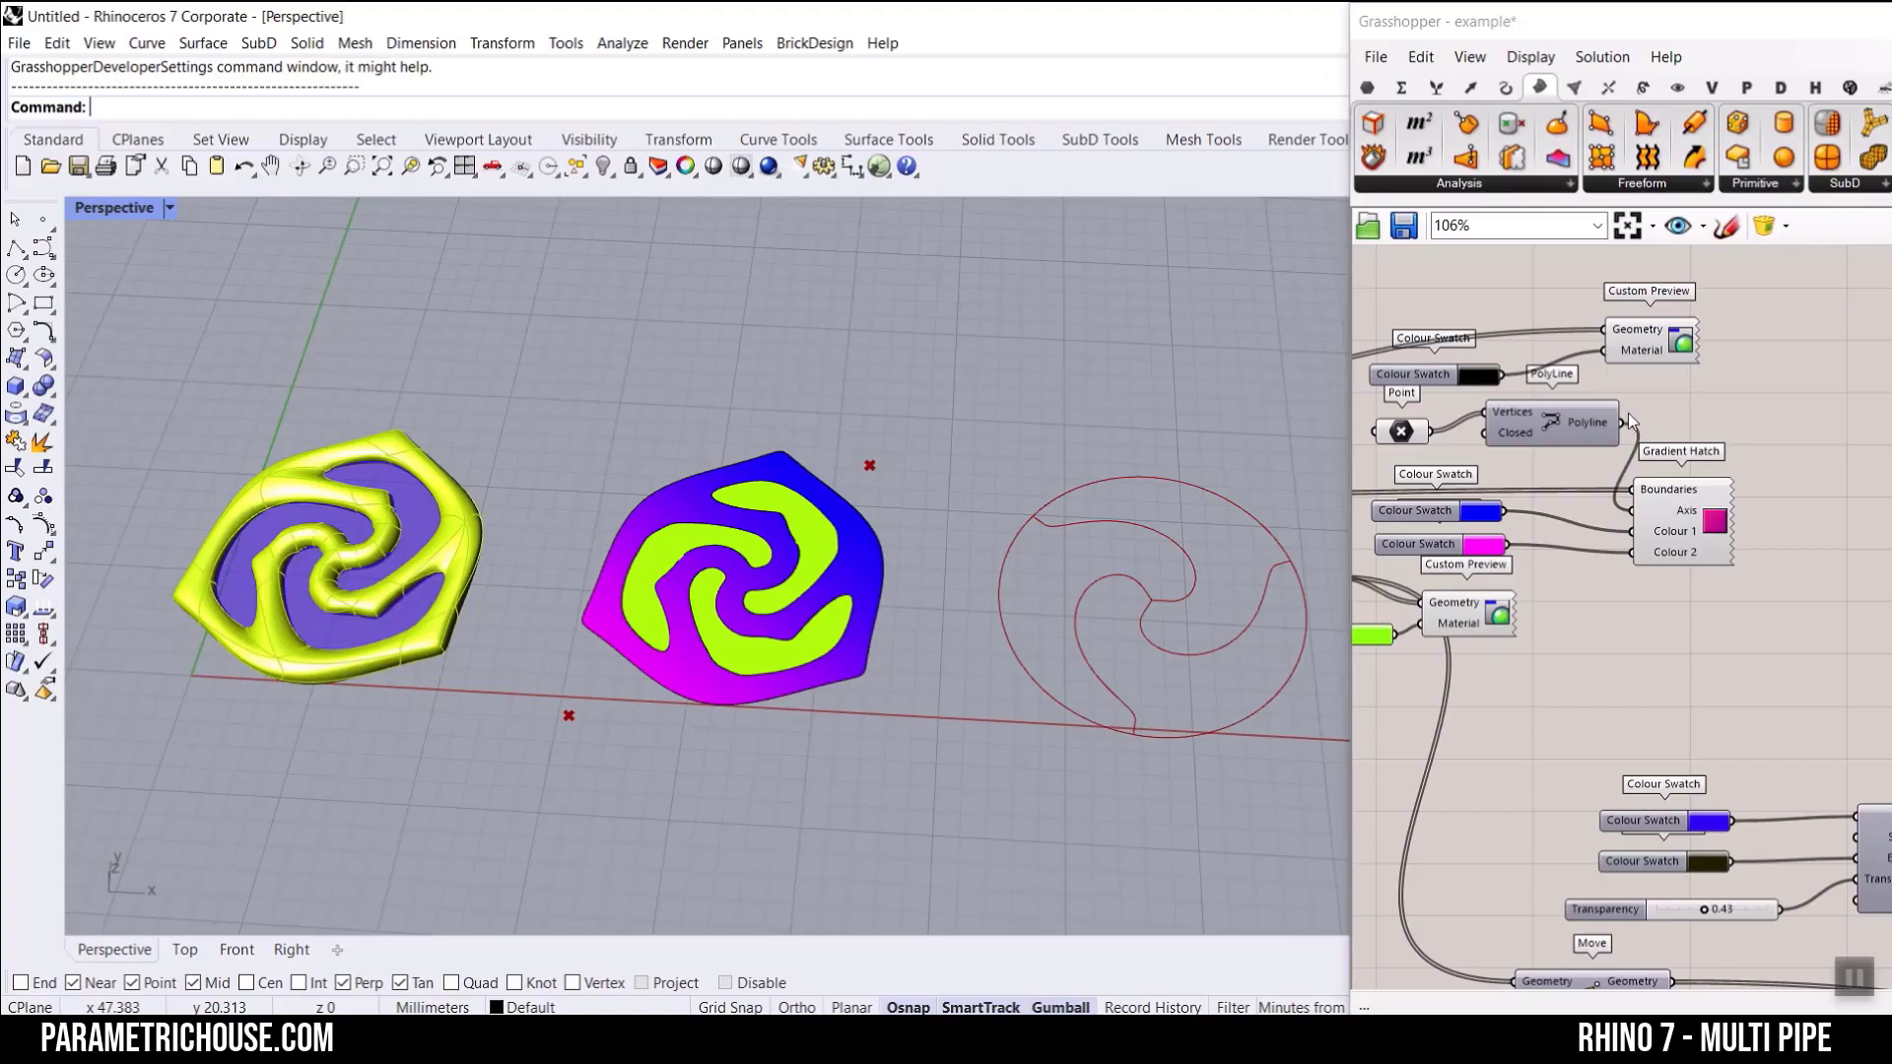
Step: Move the MultiPipe component off the slider wires, inspect its Curves input, and examine the rosette curves and piped model
right_drag(1623, 522, 1623, 523)
scroll(1622, 521, down, 10)
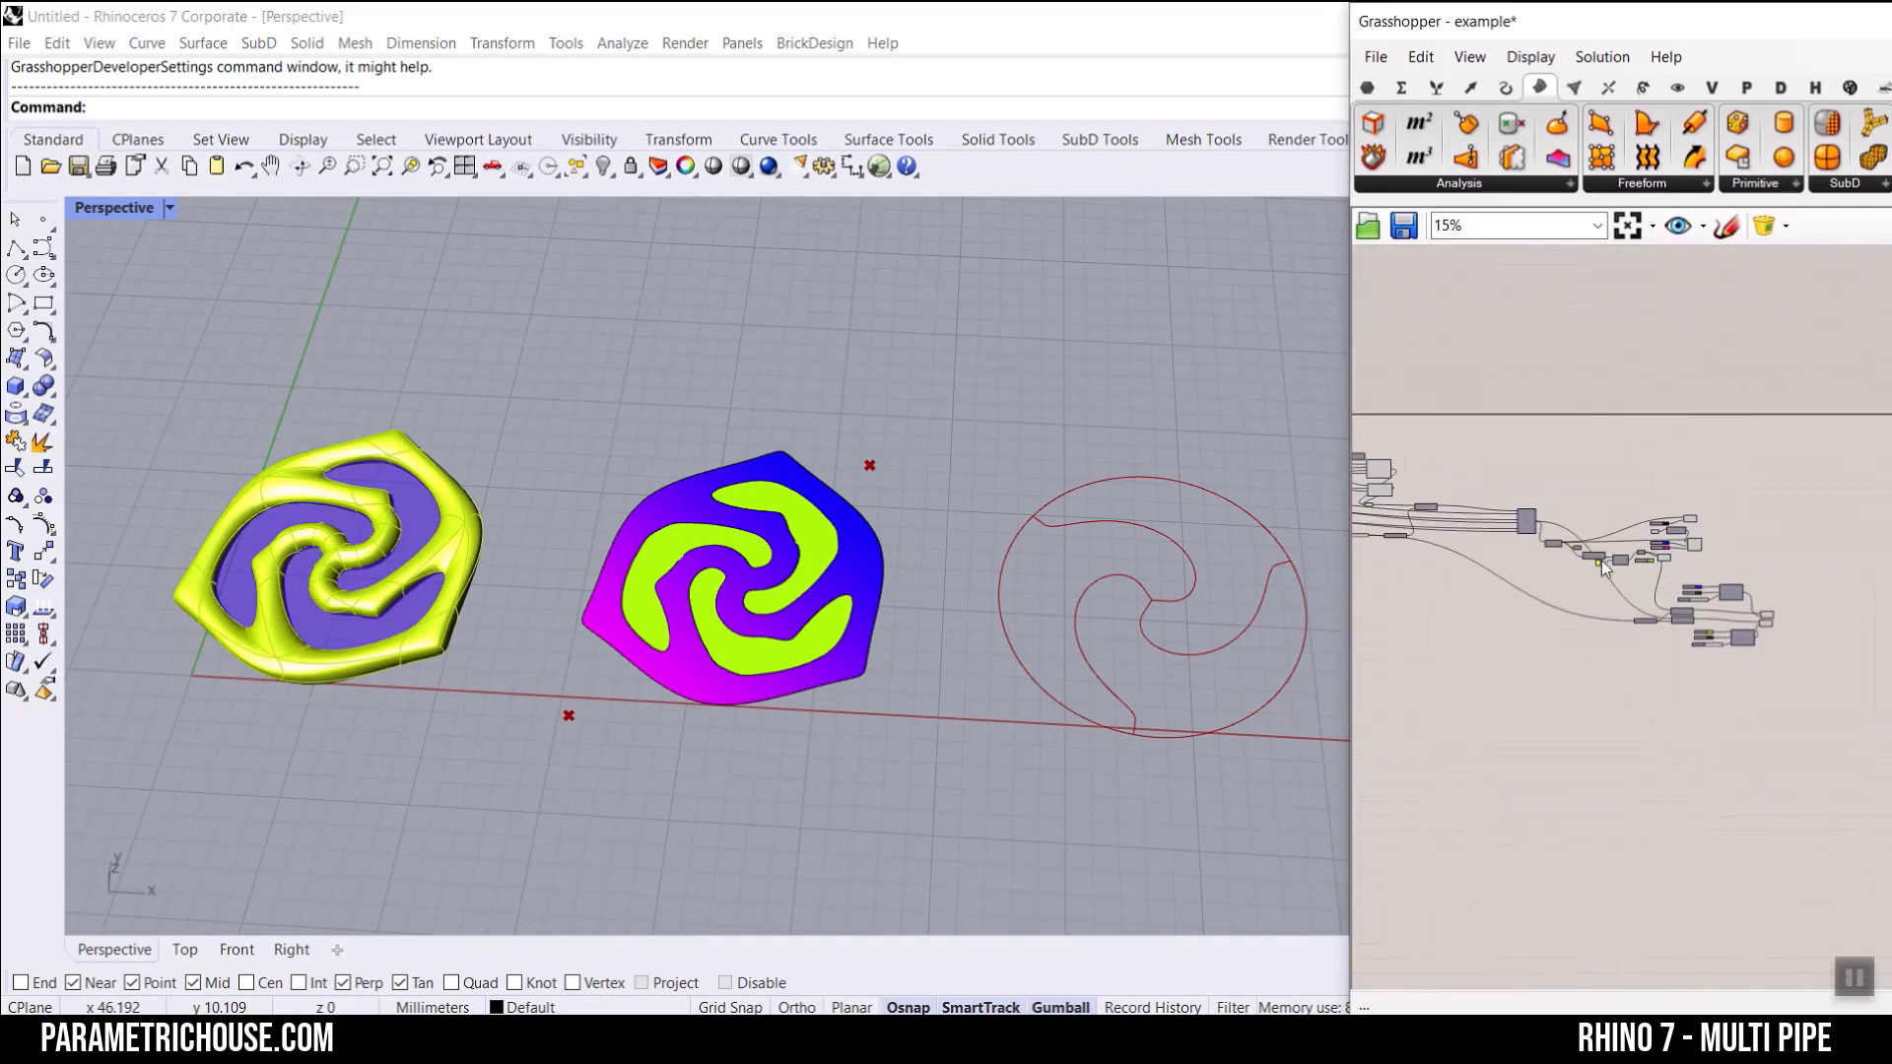
scroll(1197, 569, up, 4)
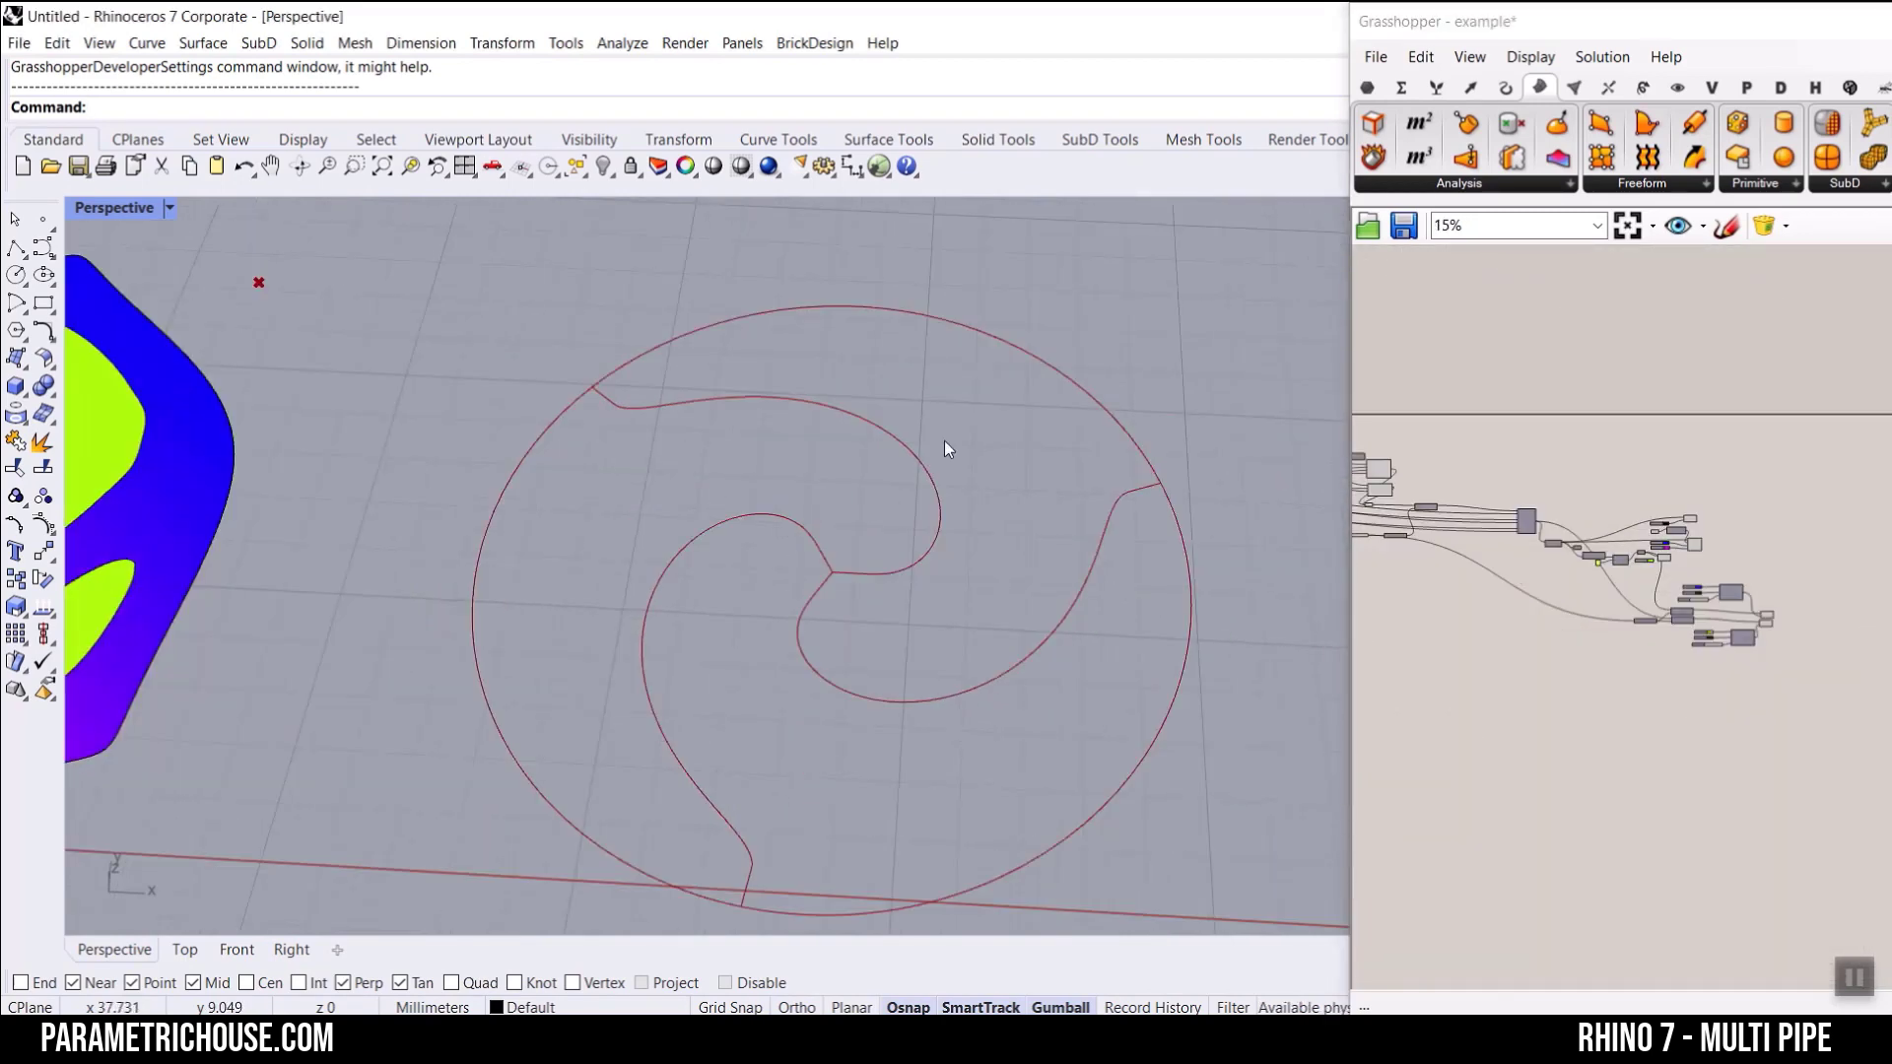
right_drag(1475, 499, 1824, 492)
scroll(1468, 505, up, 10)
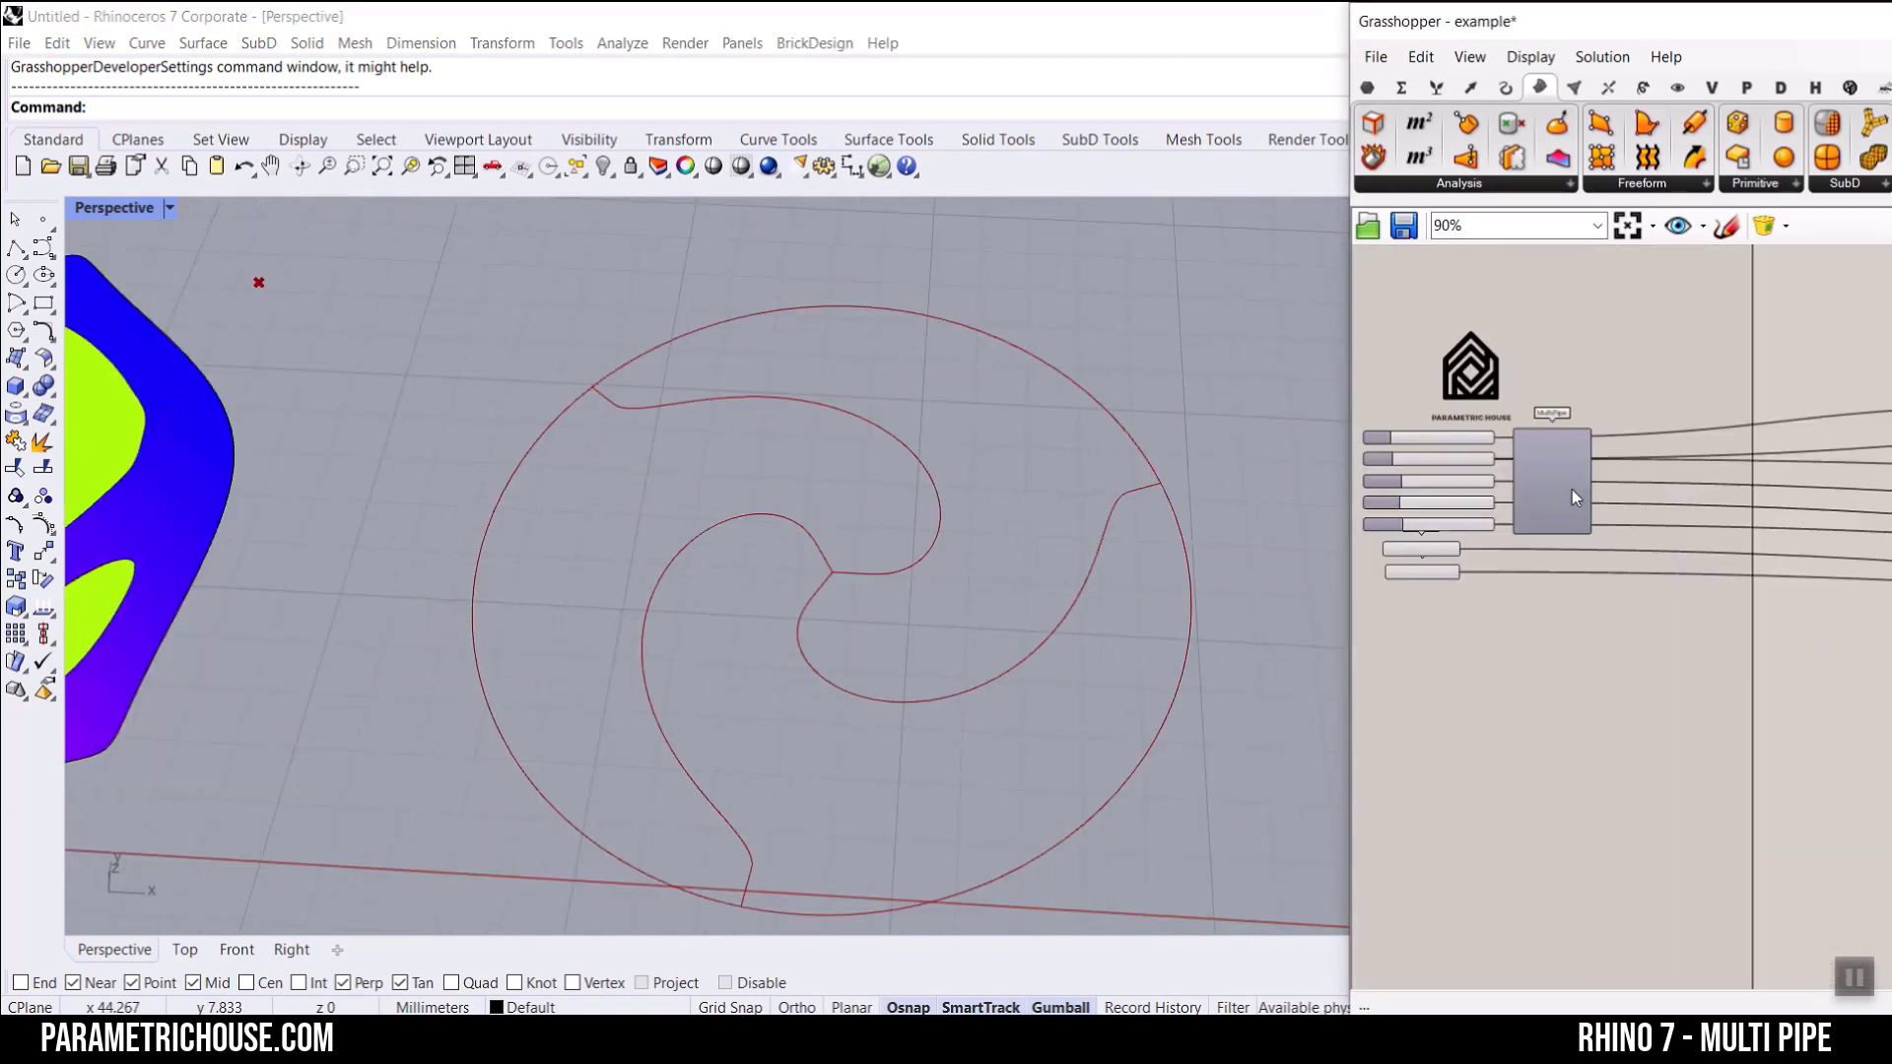
right_drag(1679, 453, 1677, 659)
drag(1676, 661, 1720, 406)
mouse_move(1673, 348)
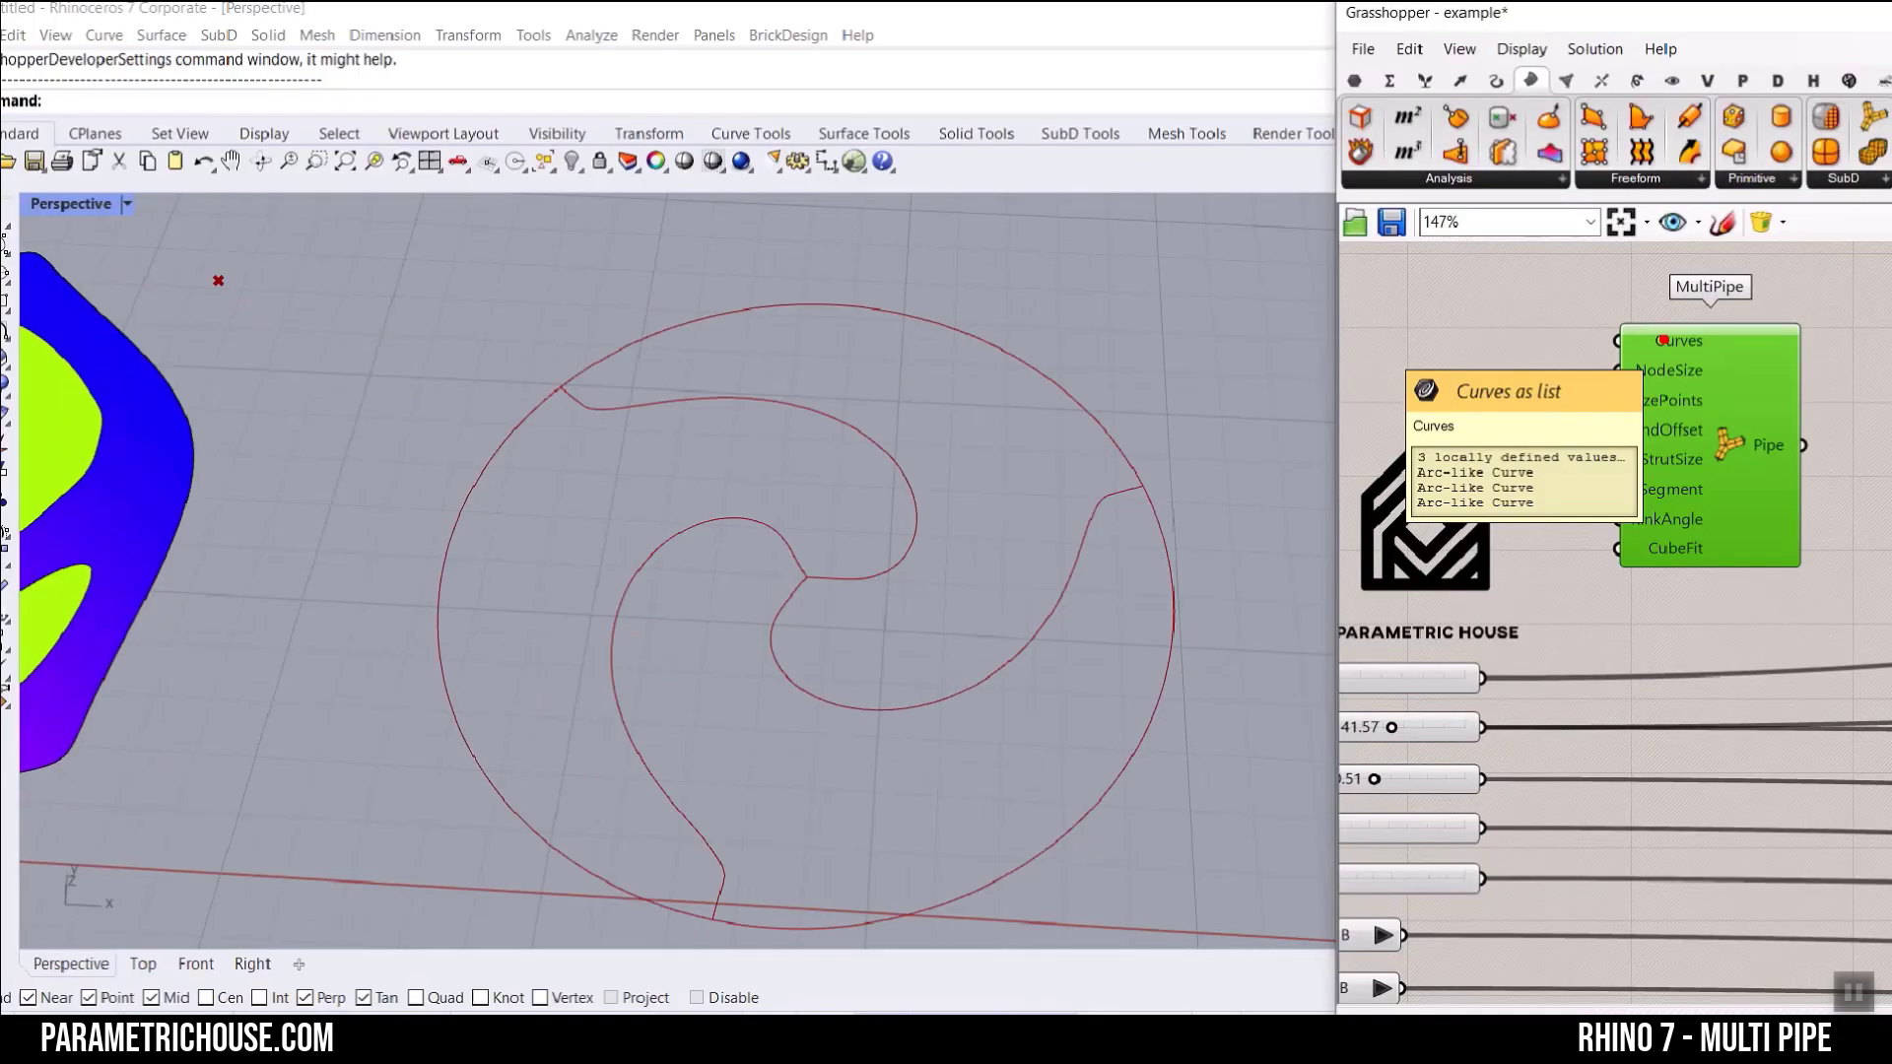
scroll(1055, 515, down, 5)
scroll(828, 540, up, 5)
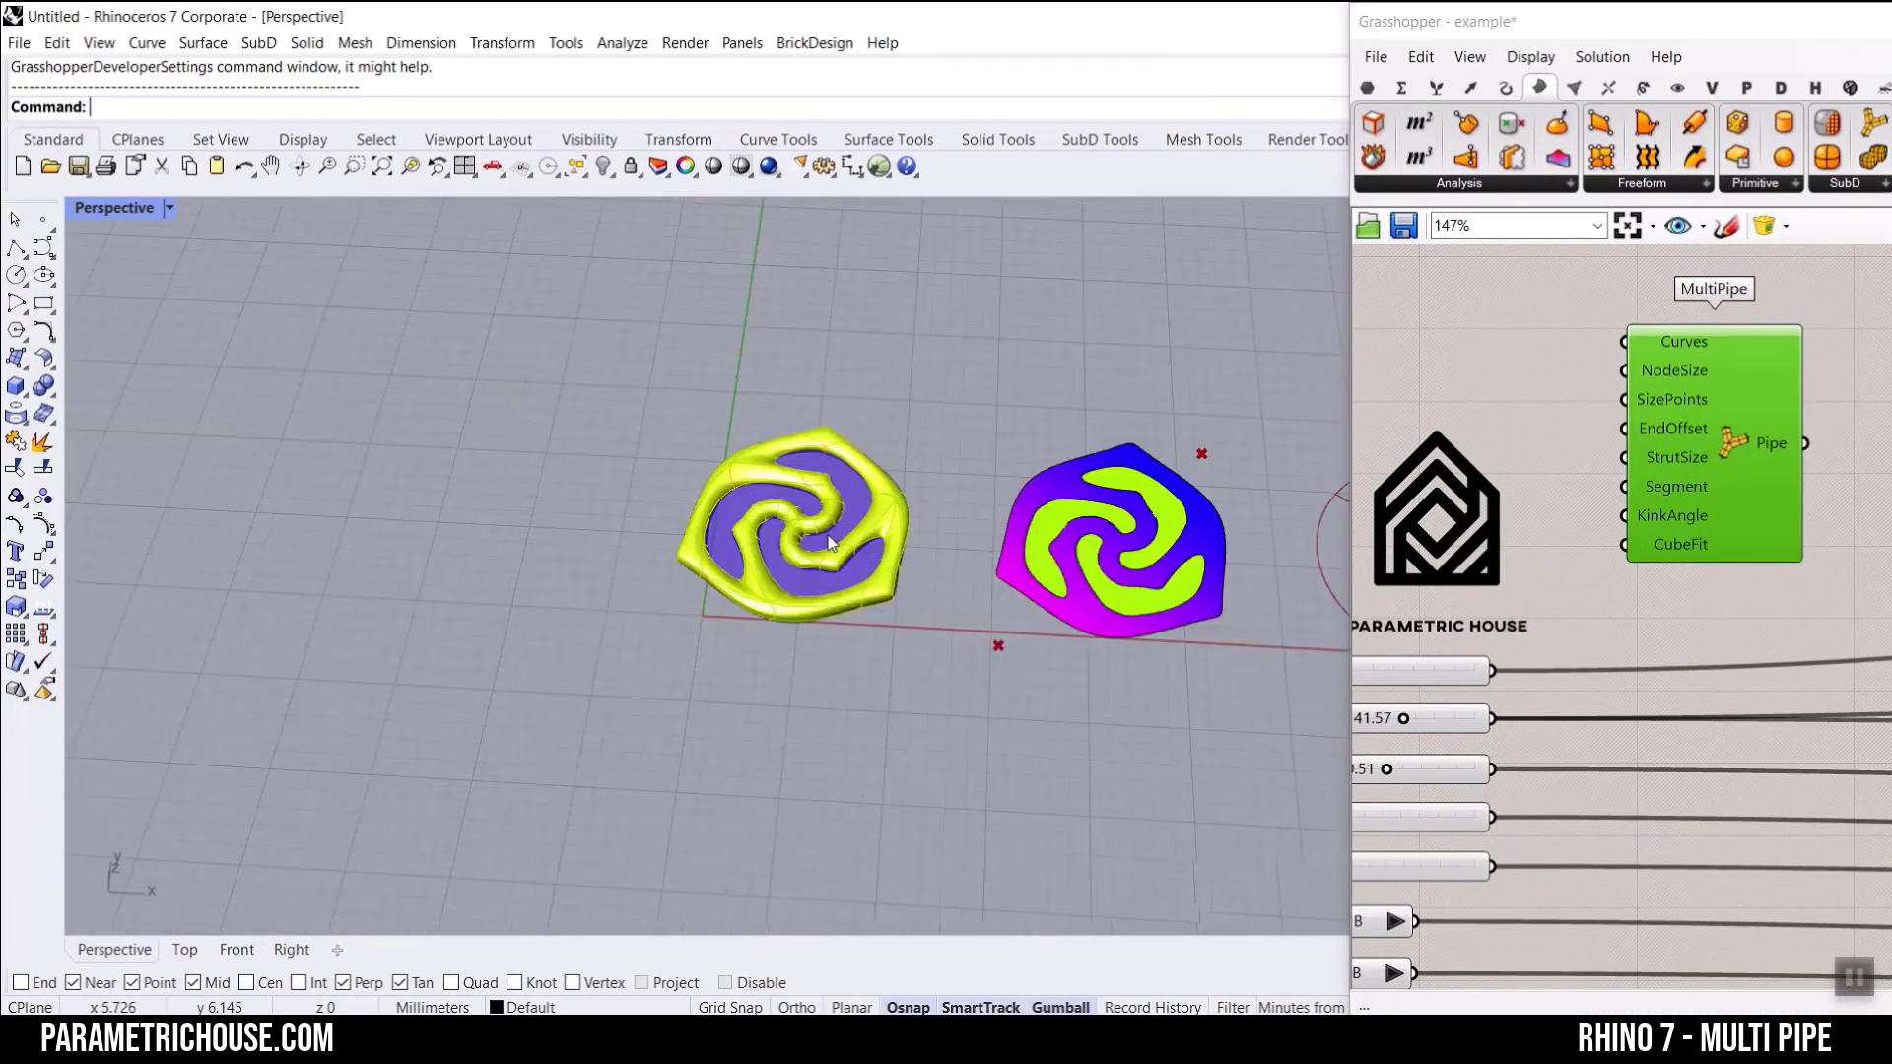
scroll(827, 540, up, 6)
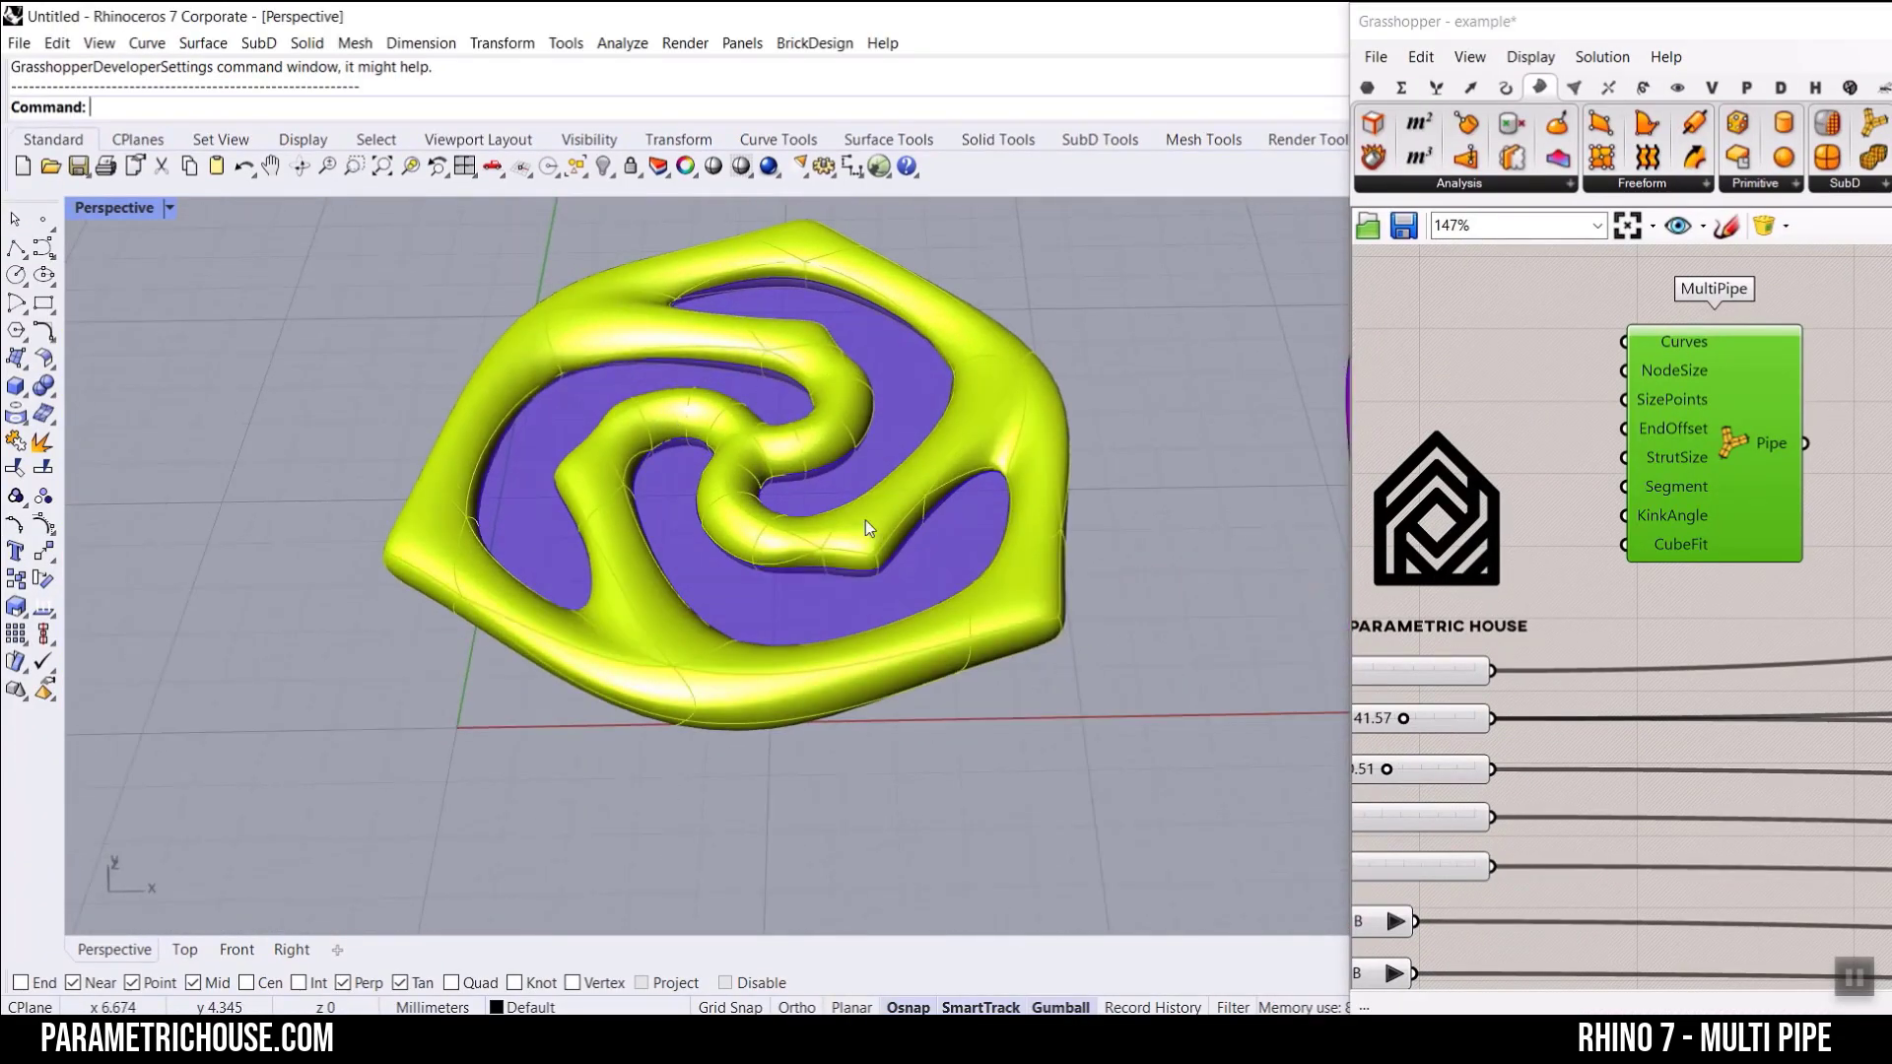
Step: Create a new Grasshopper document and reposition its window so the whole toolbar fits, making the window taller
click(1375, 56)
click(1409, 79)
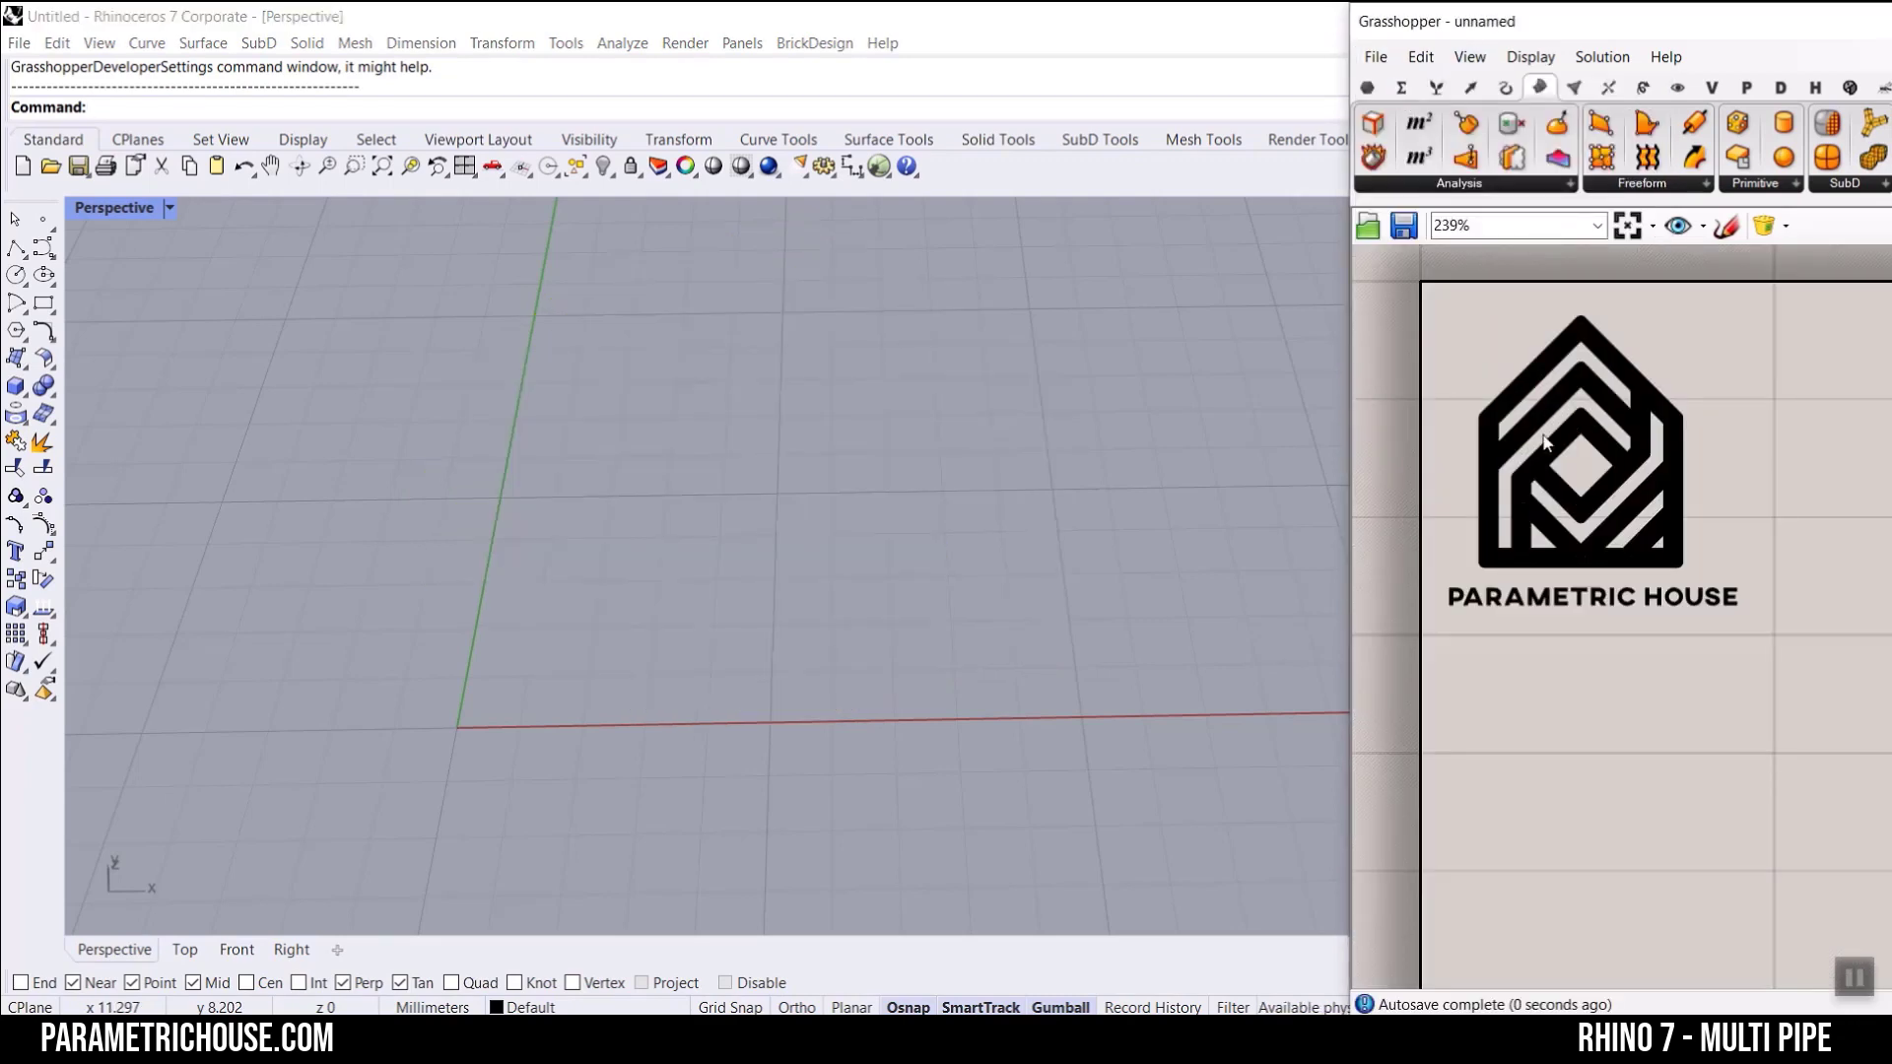
scroll(1544, 443, down, 5)
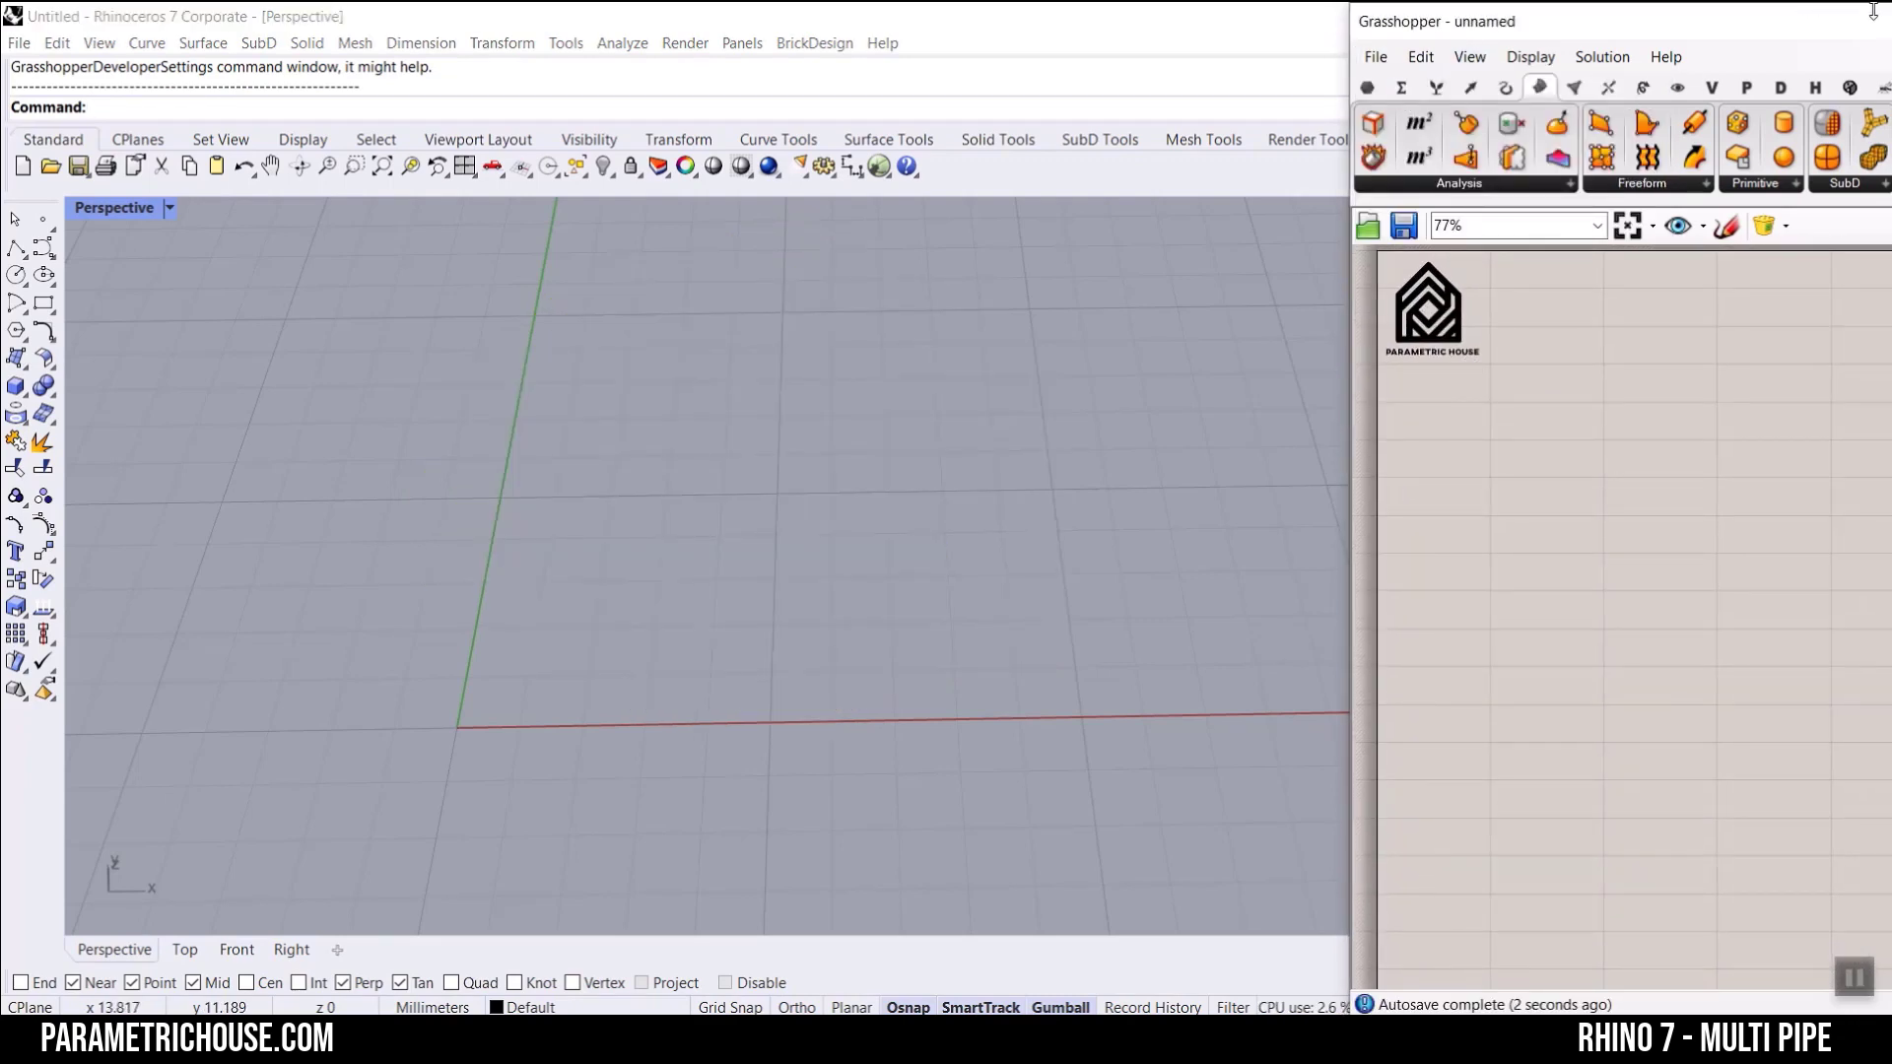
drag(1679, 40, 1889, 2)
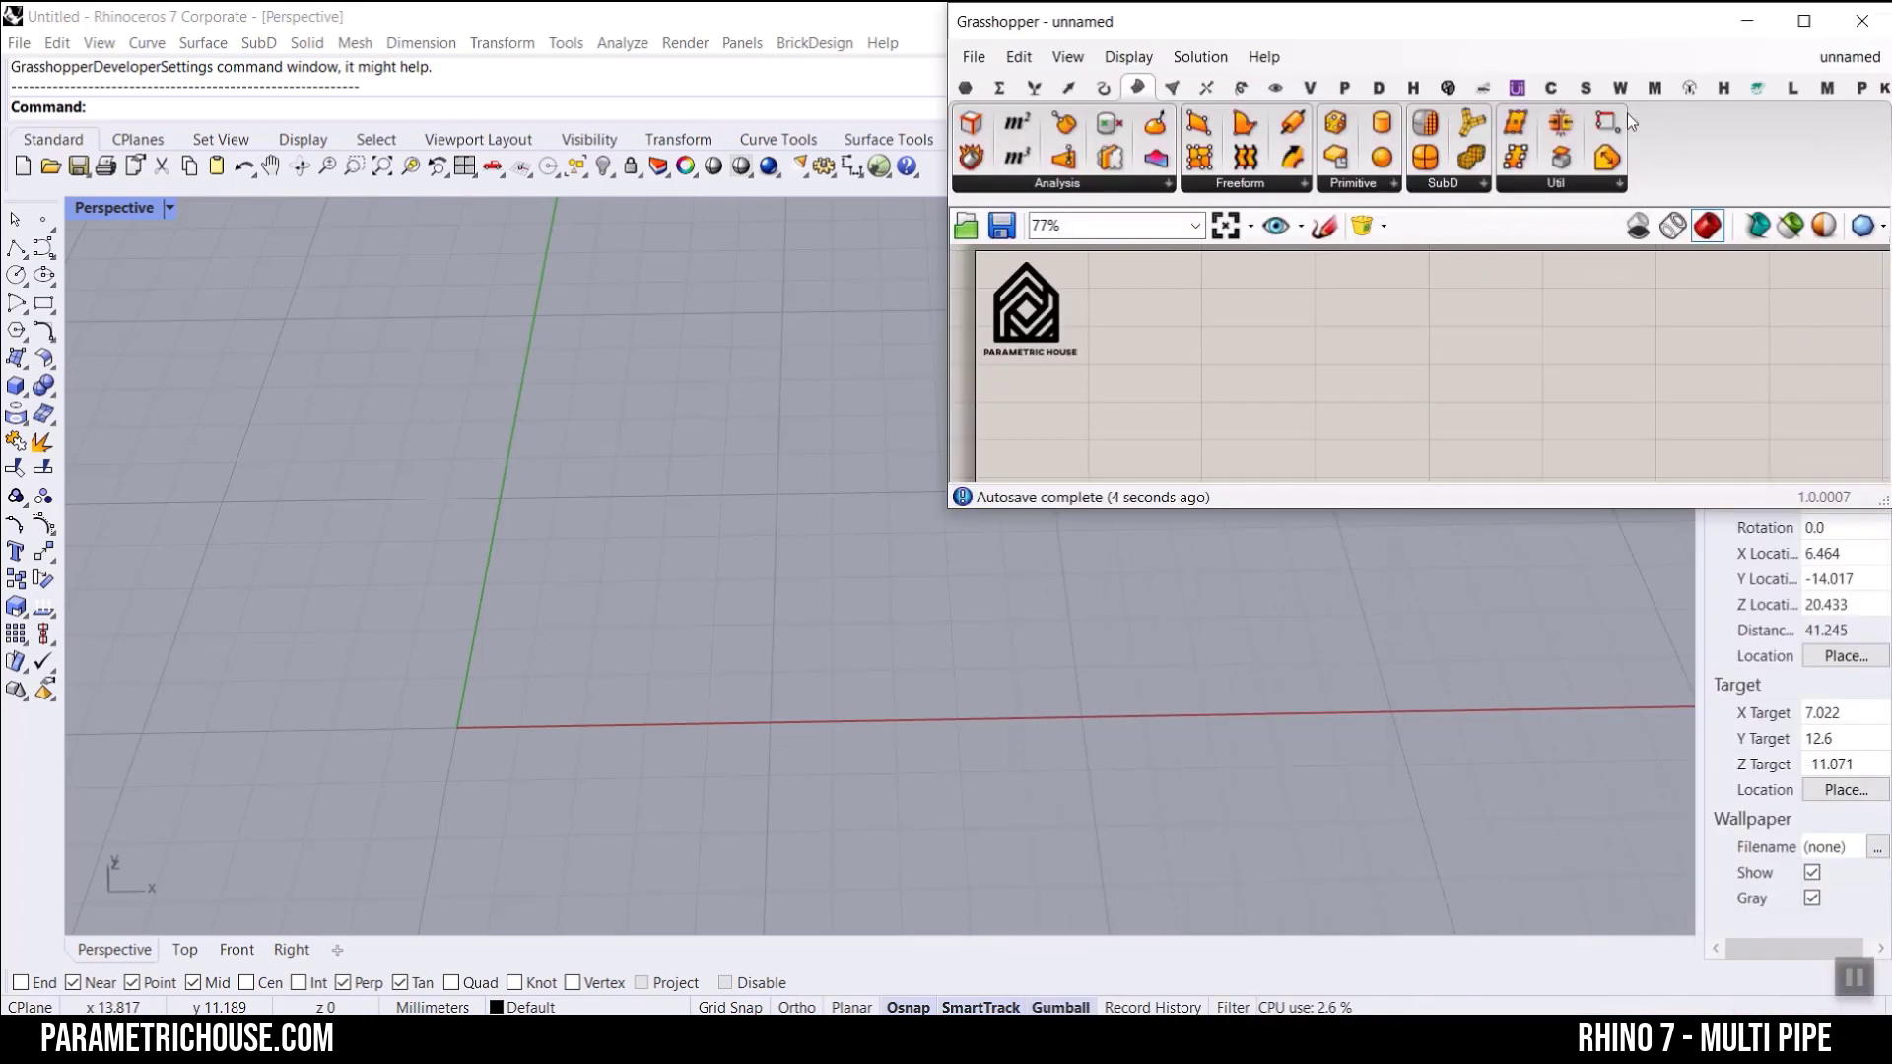
drag(1448, 508, 1463, 917)
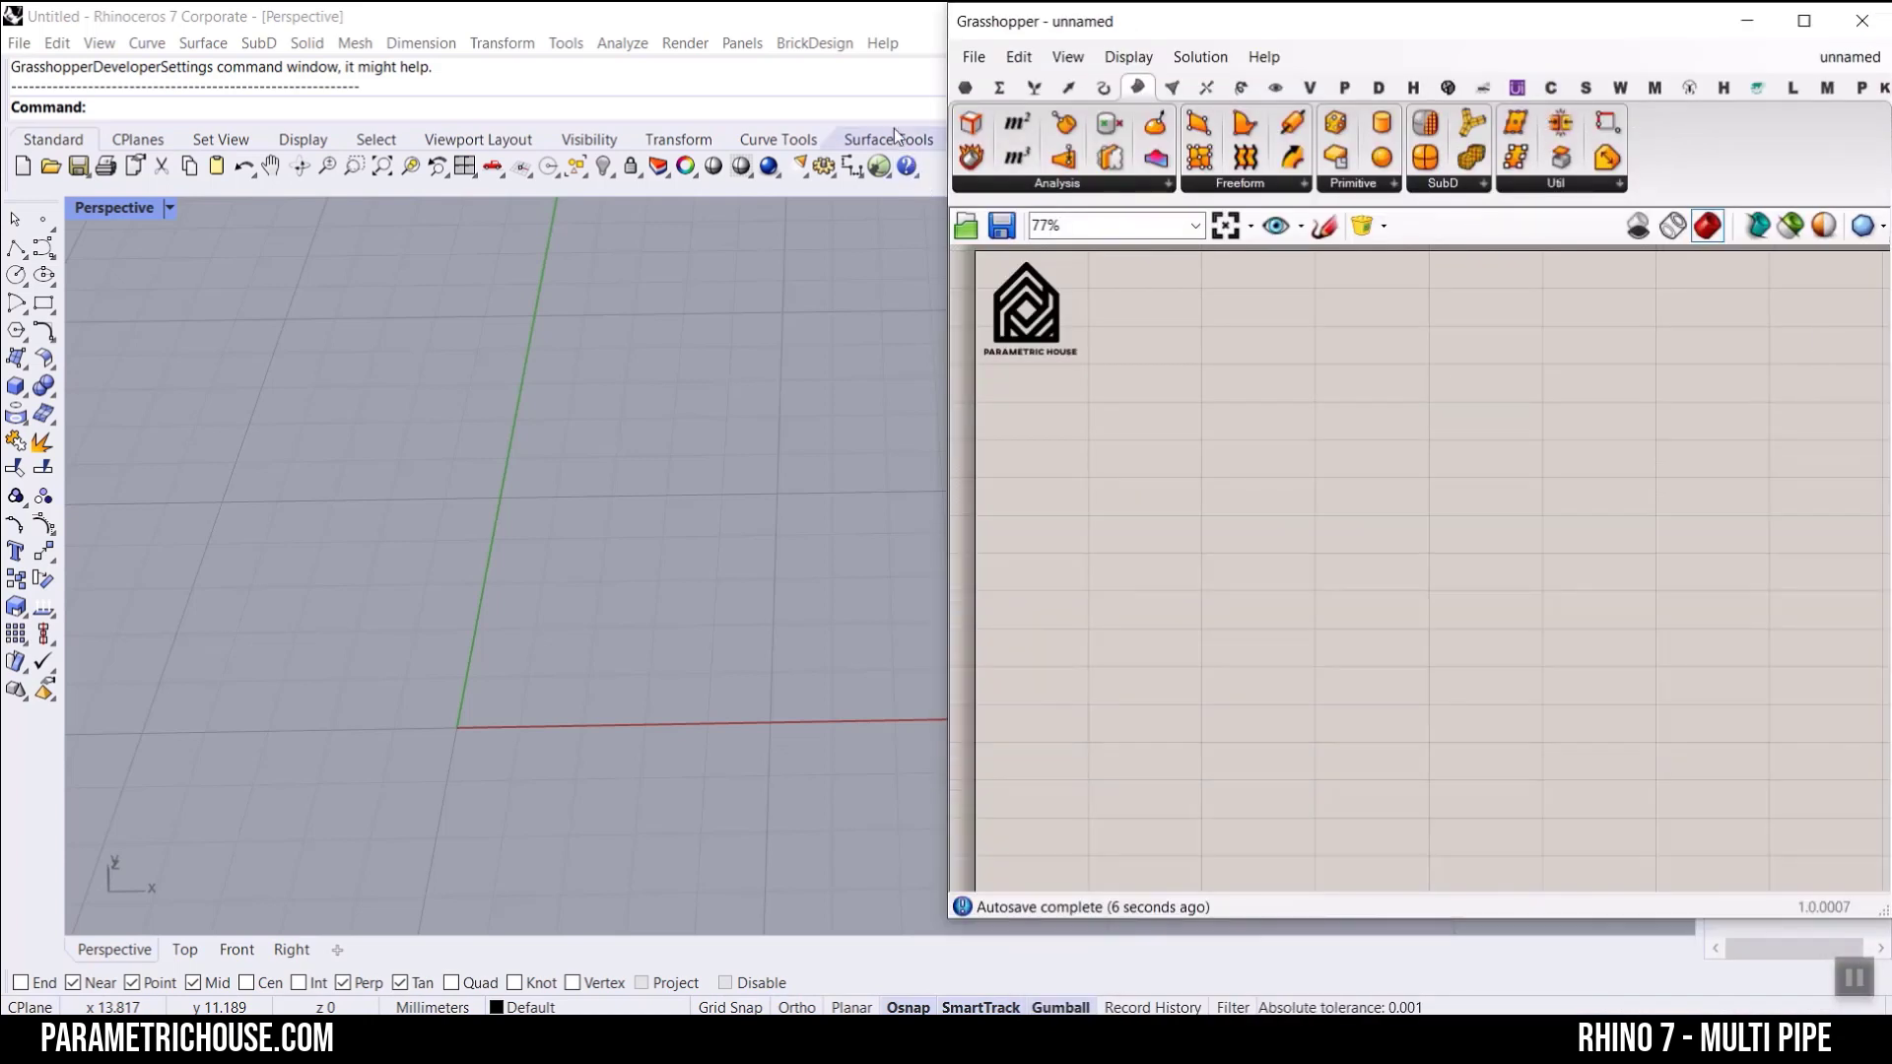
Step: Look through the Params components and the Surface category's SubD group to locate the MultiPipe component
click(966, 87)
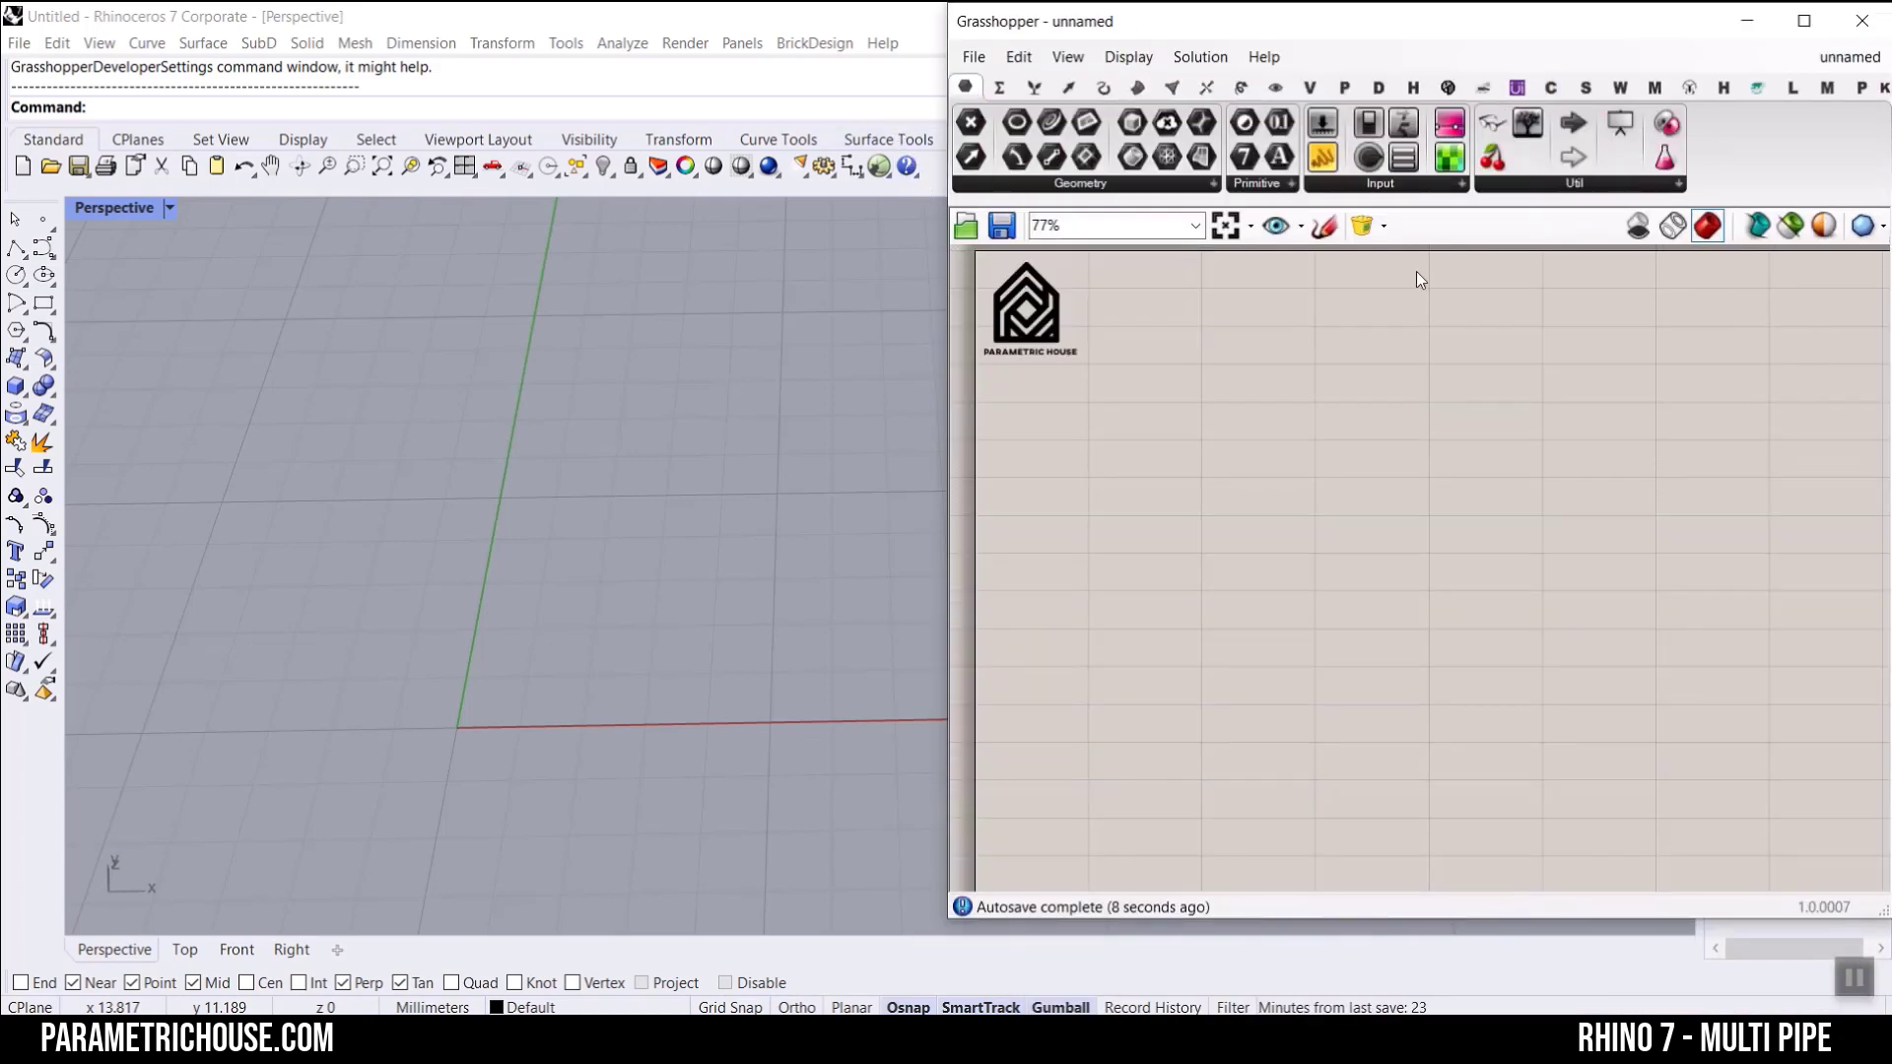
click(1159, 185)
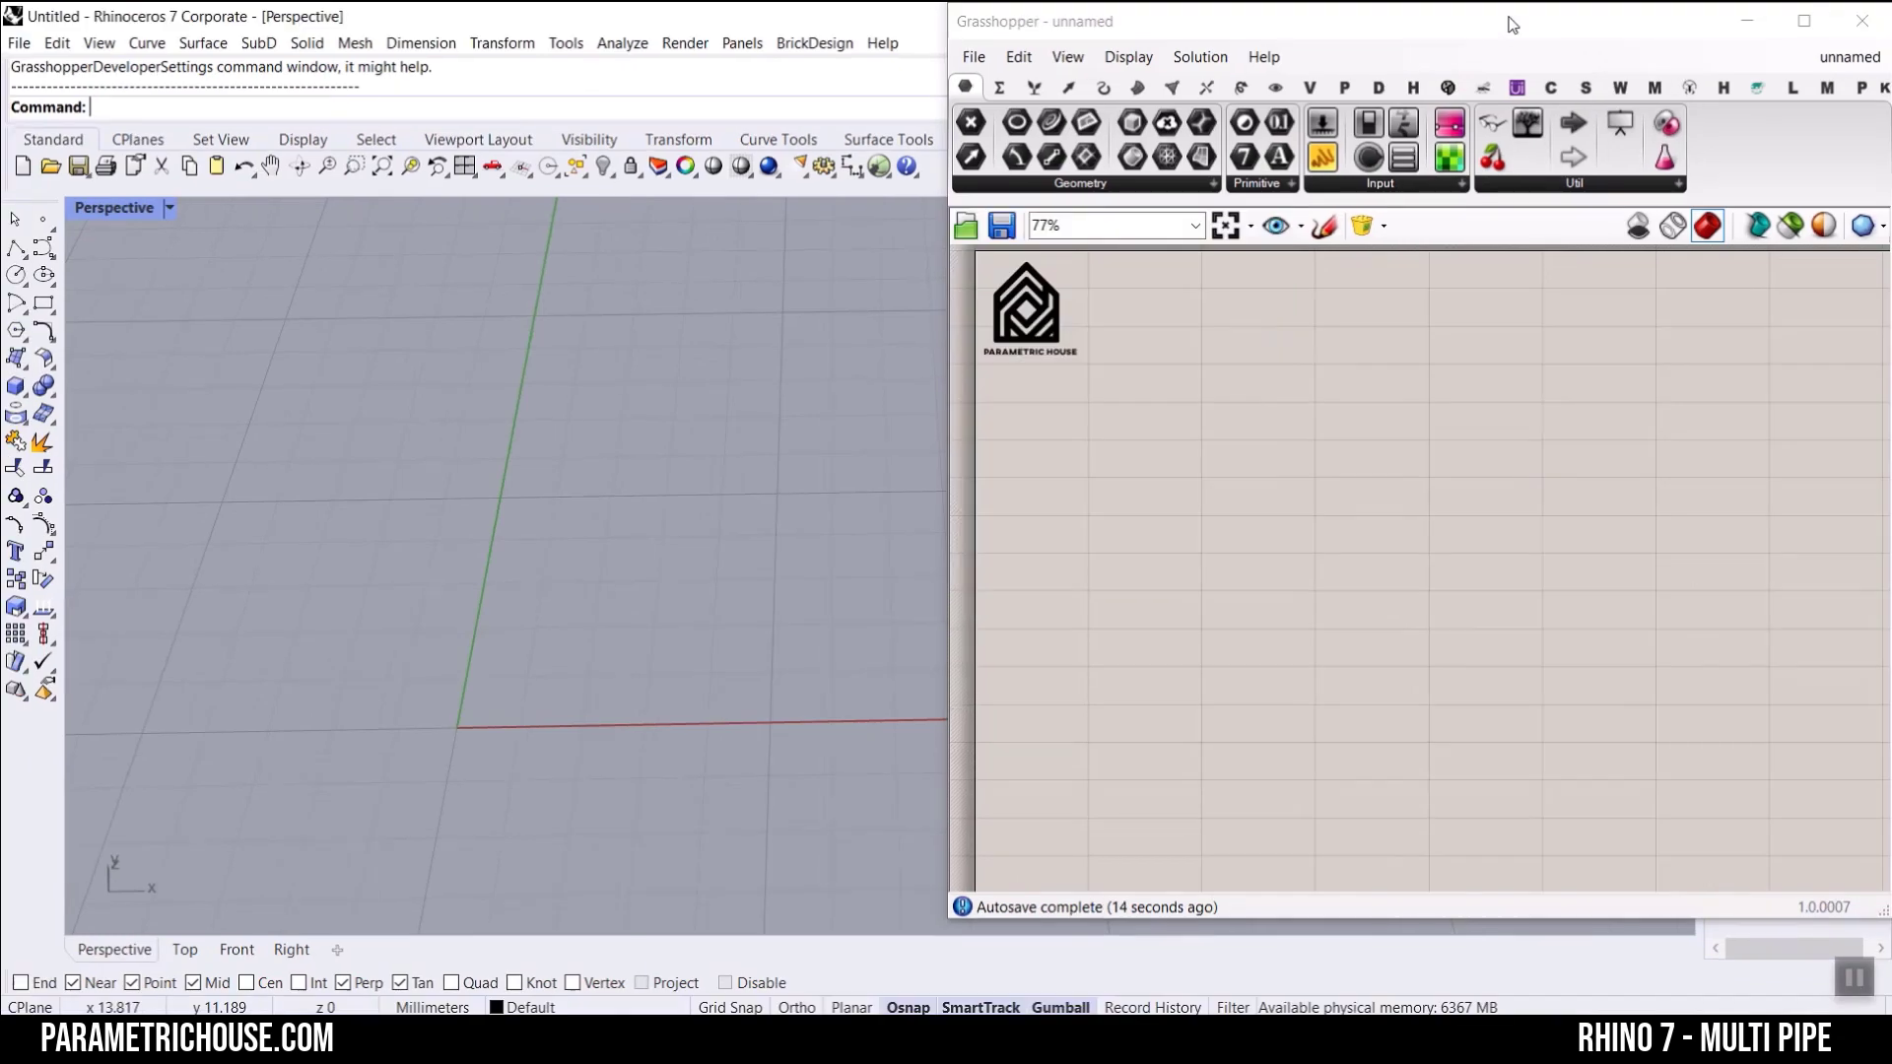
click(1137, 88)
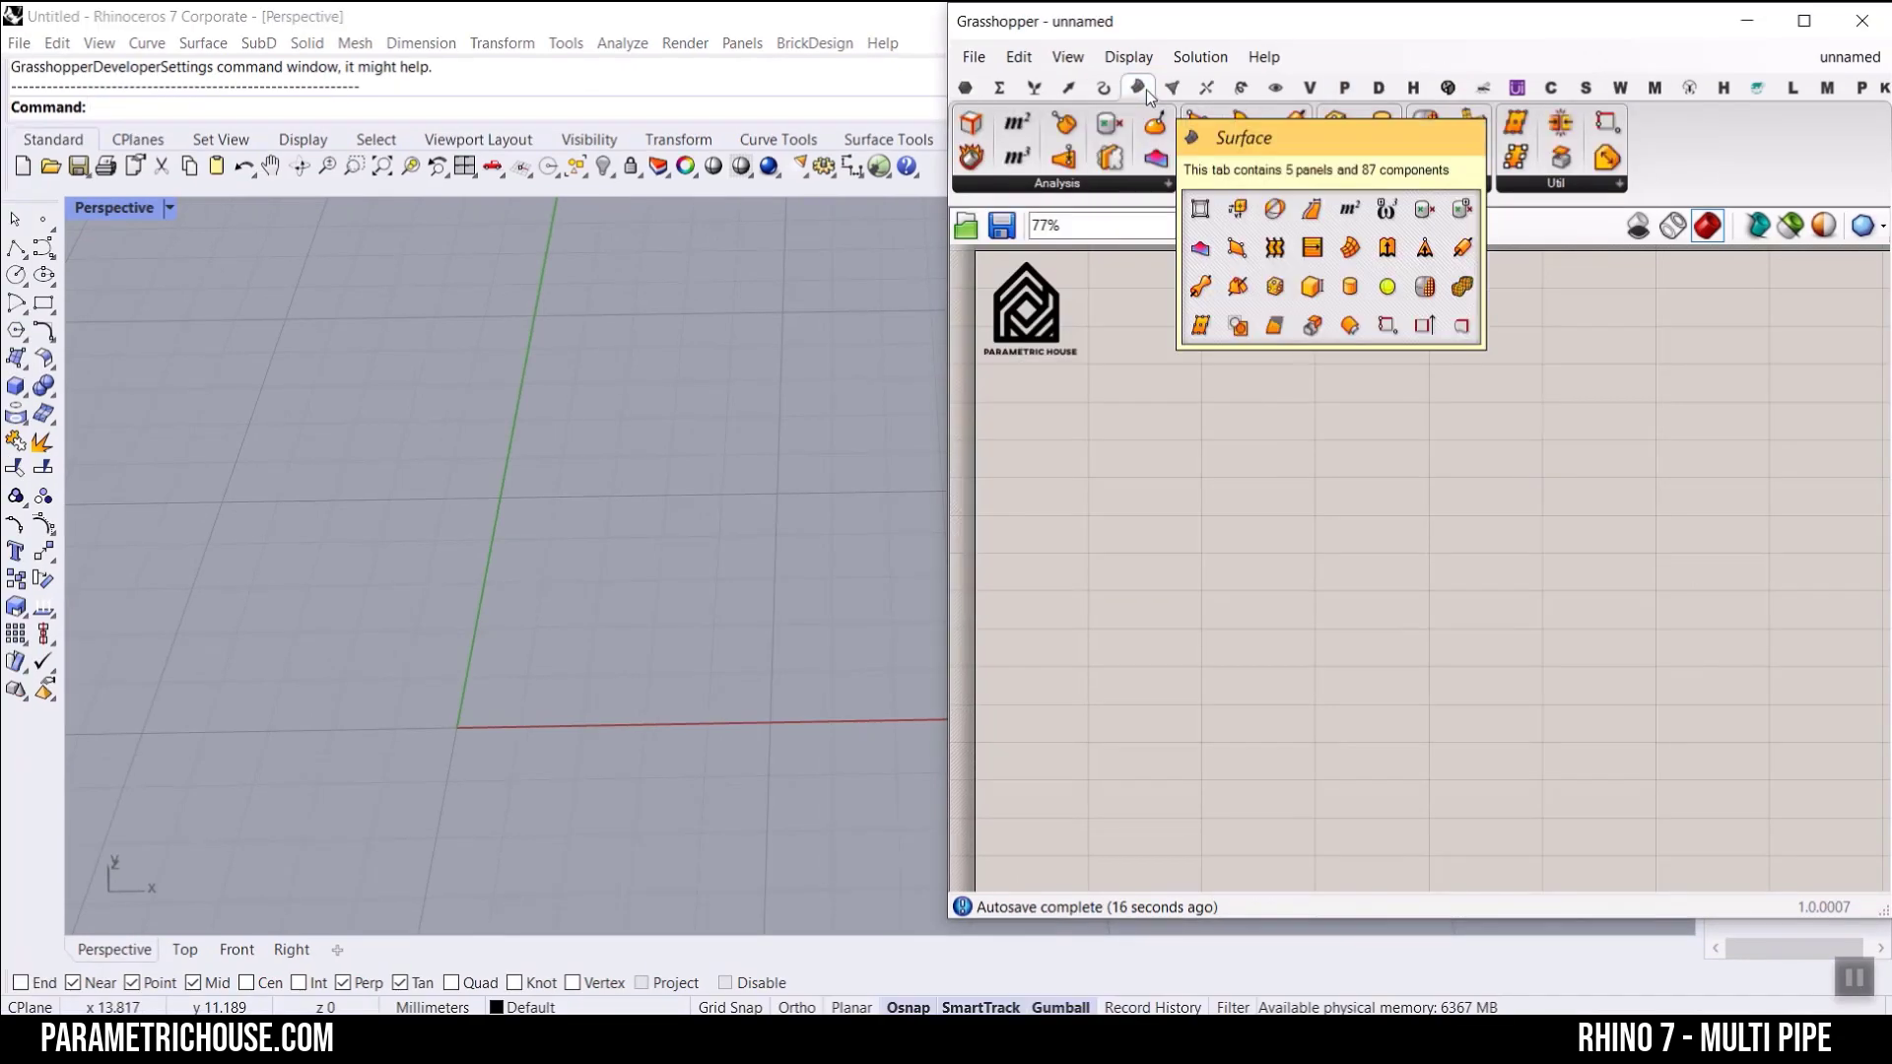
click(1461, 188)
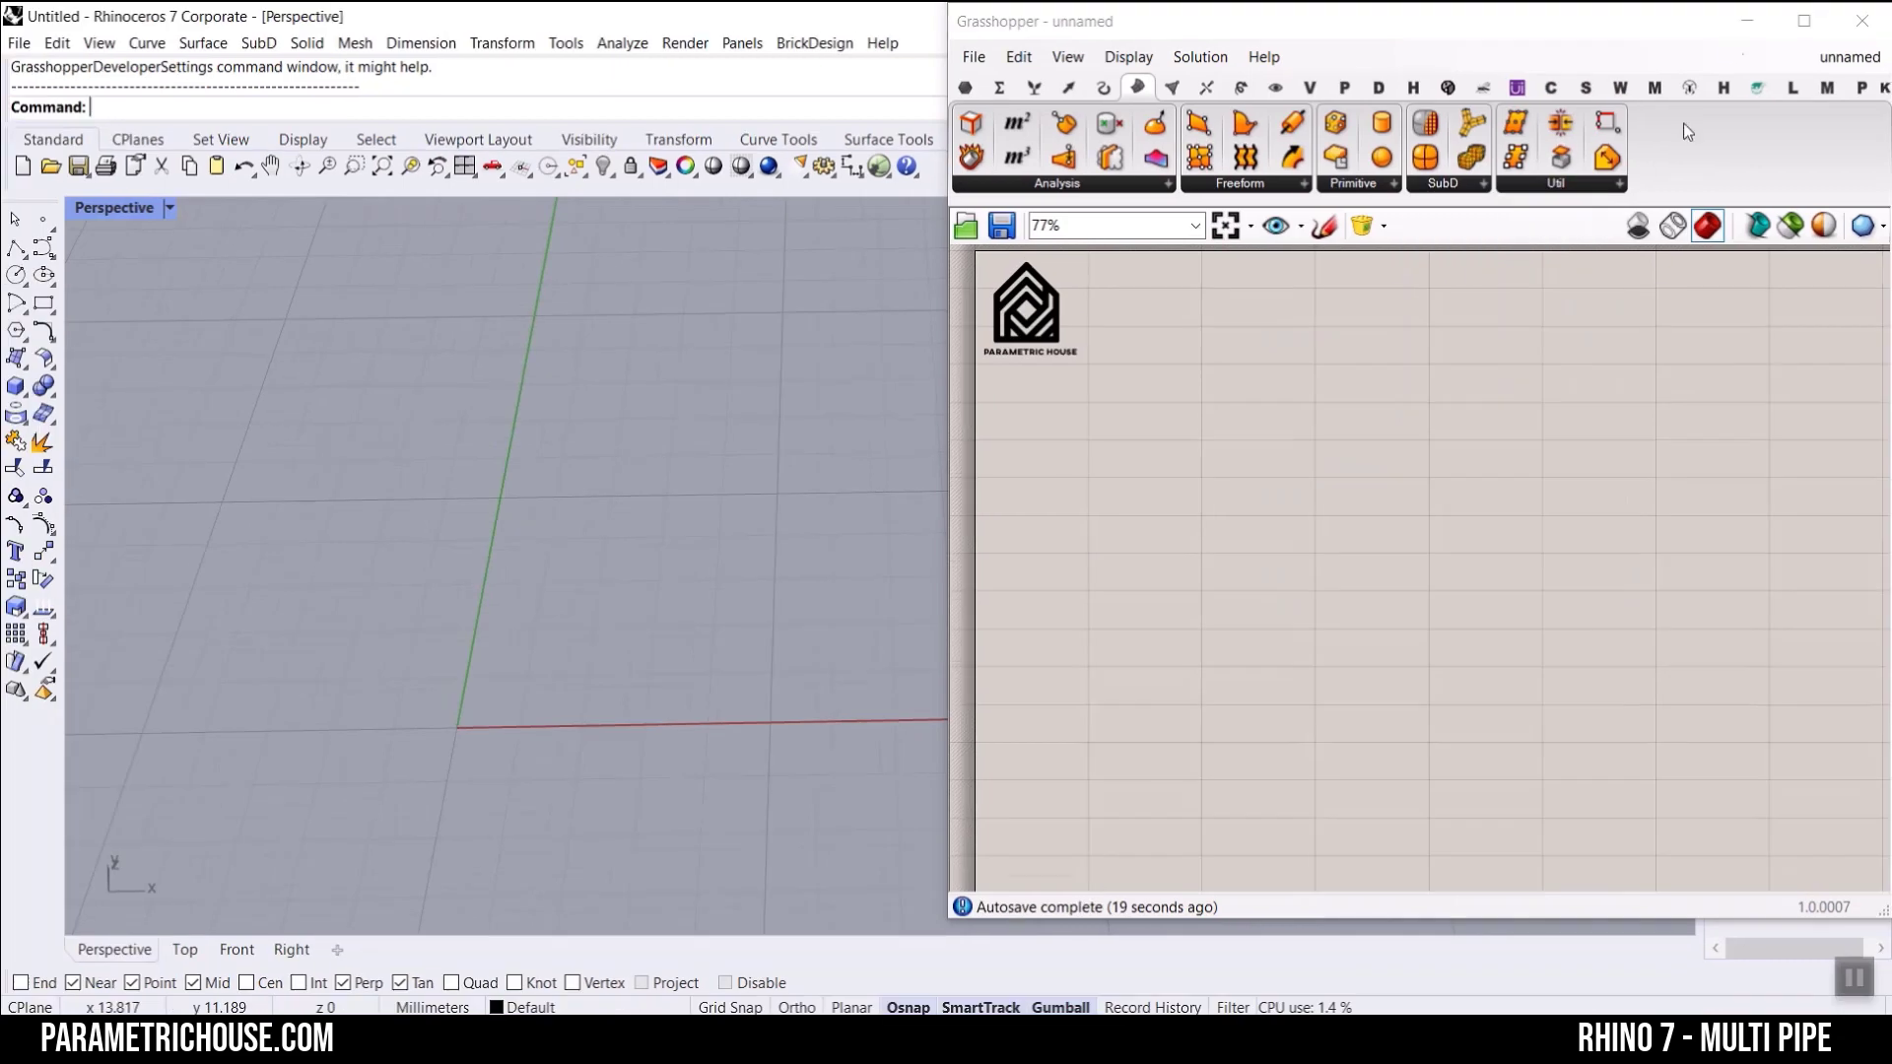
Step: Switch to Rhino with Grasshopper minimized and create a SubD box near the origin with X, Y and Z counts of 2
click(1746, 18)
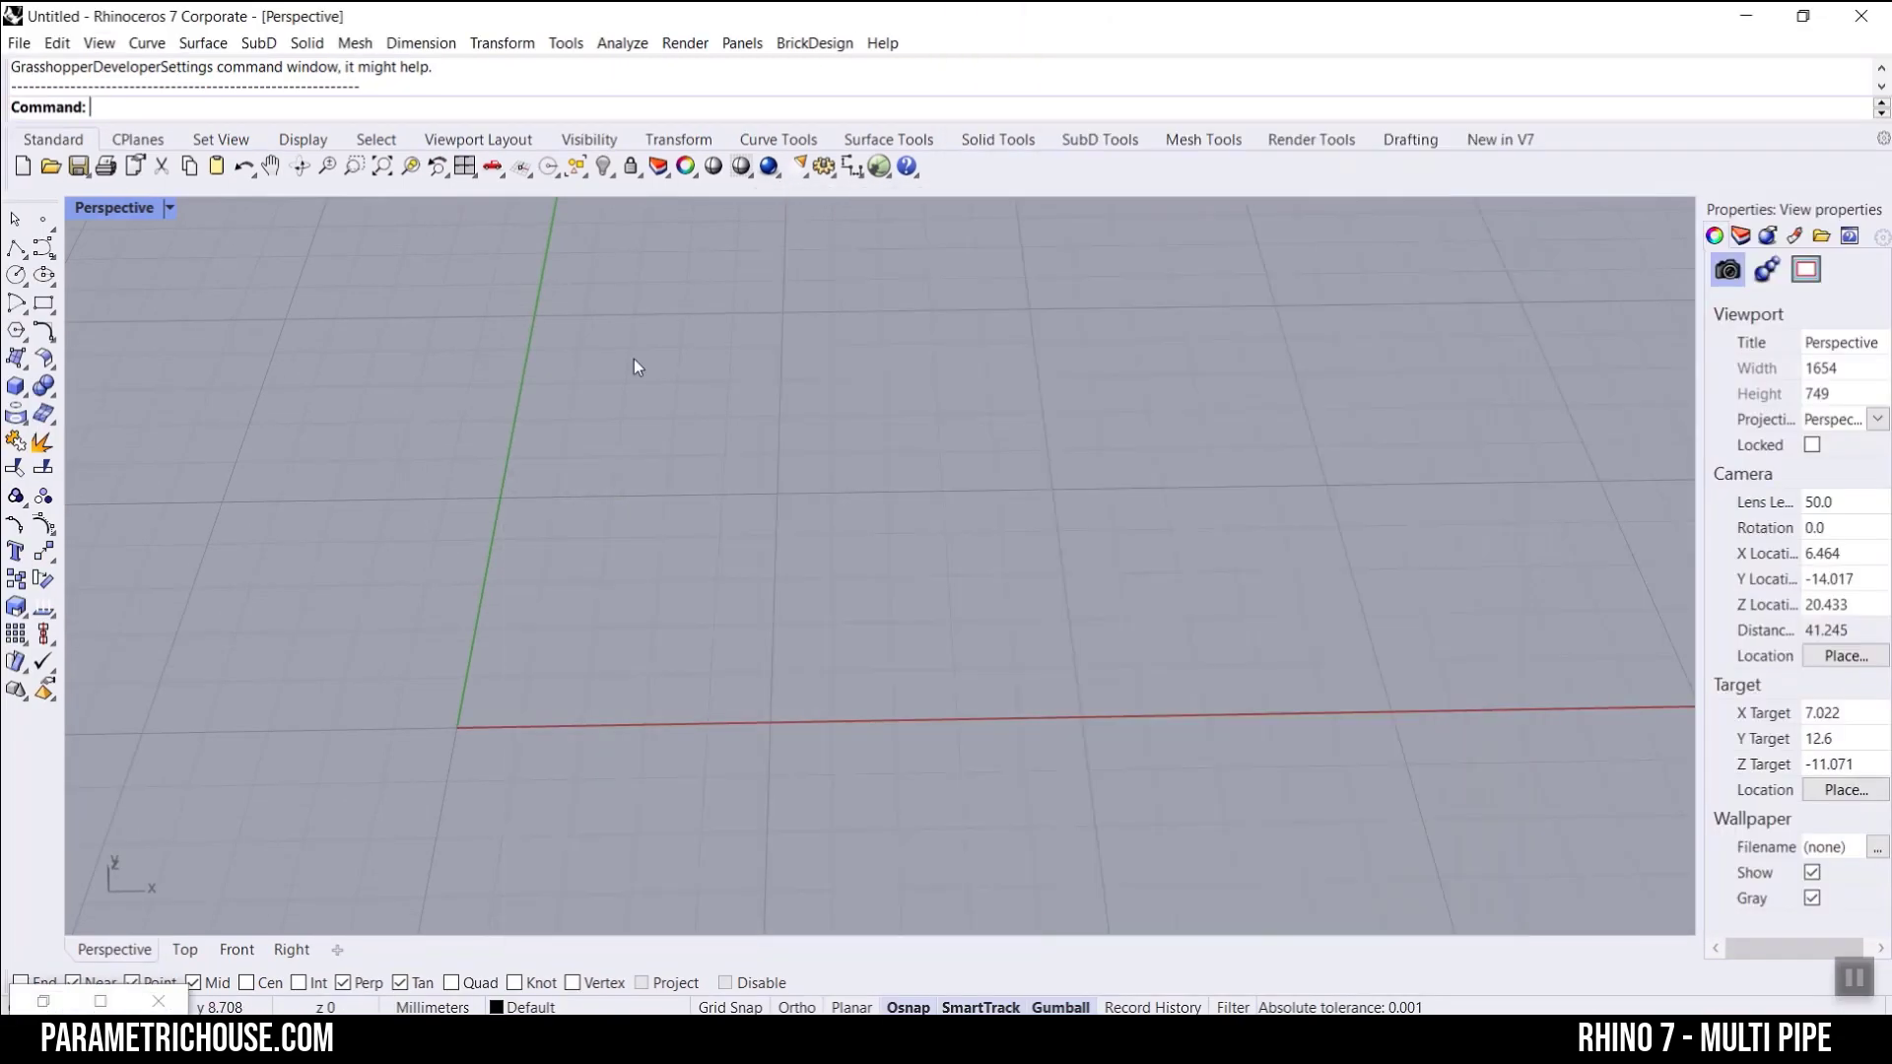
click(1498, 141)
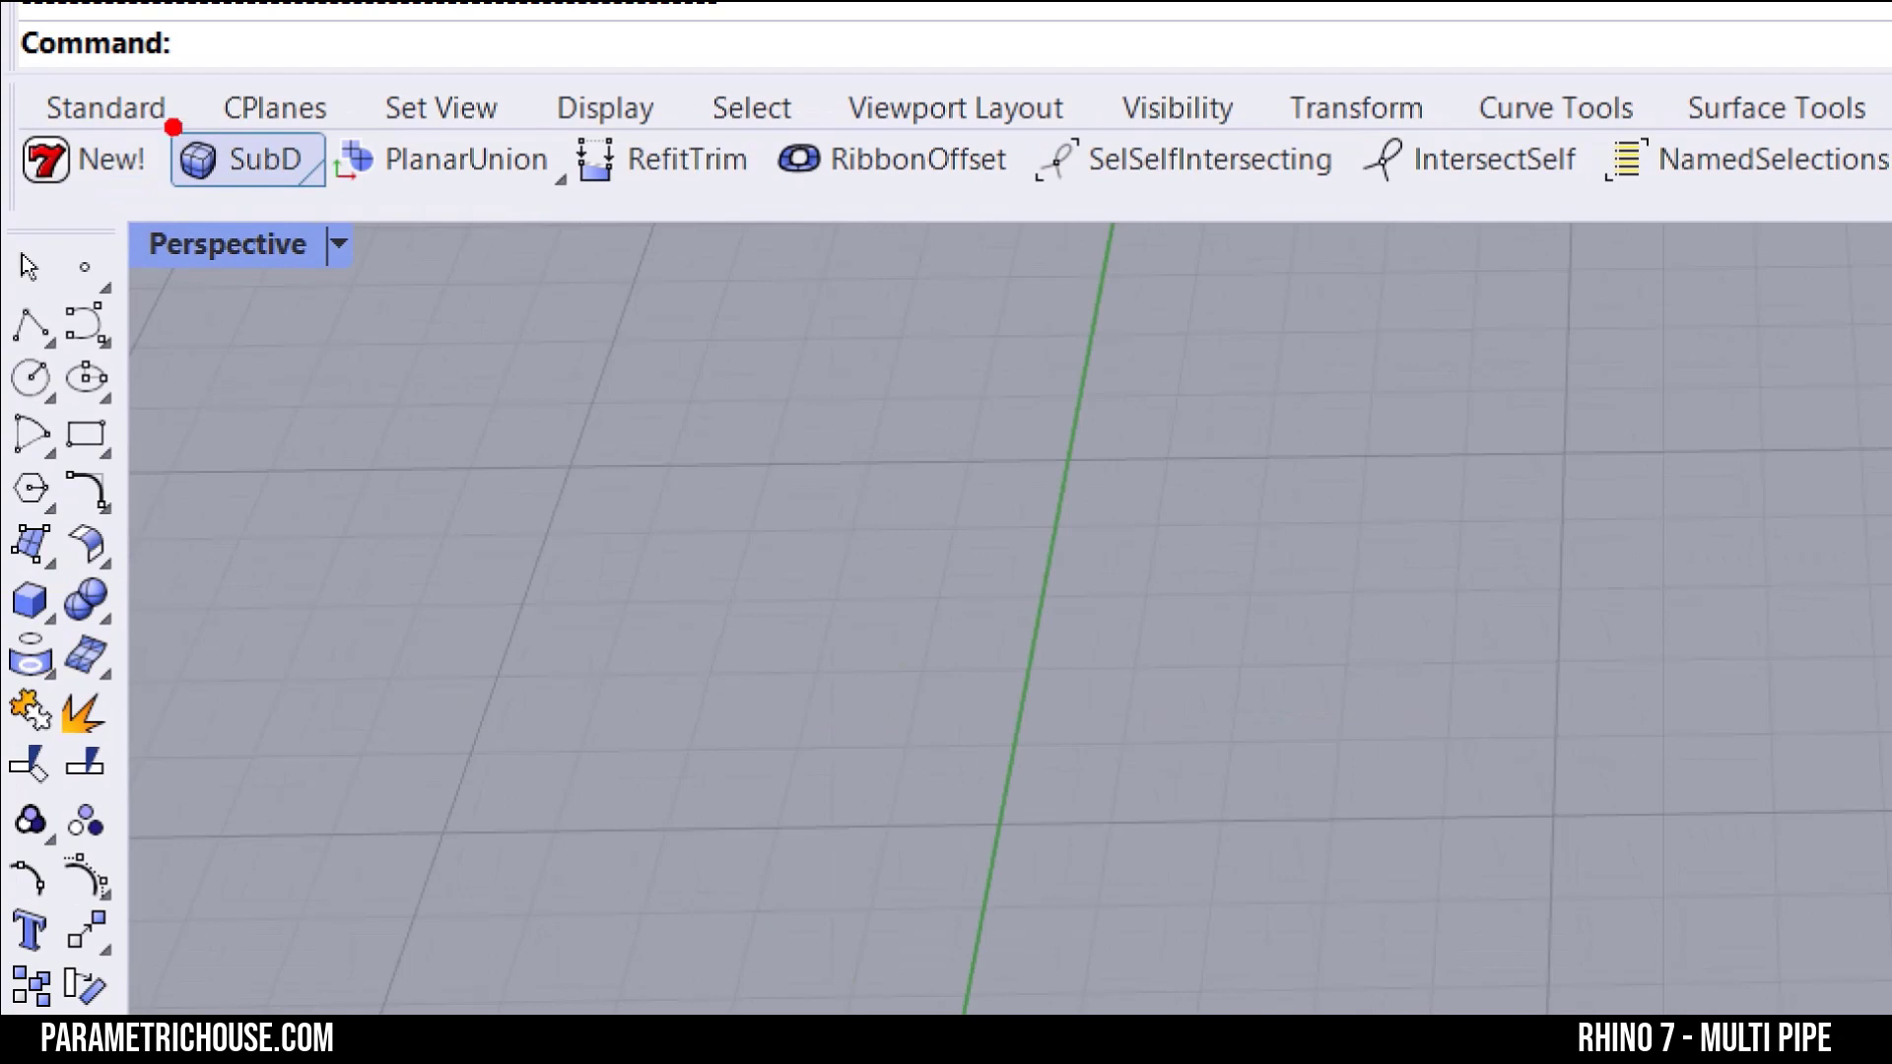
click(262, 171)
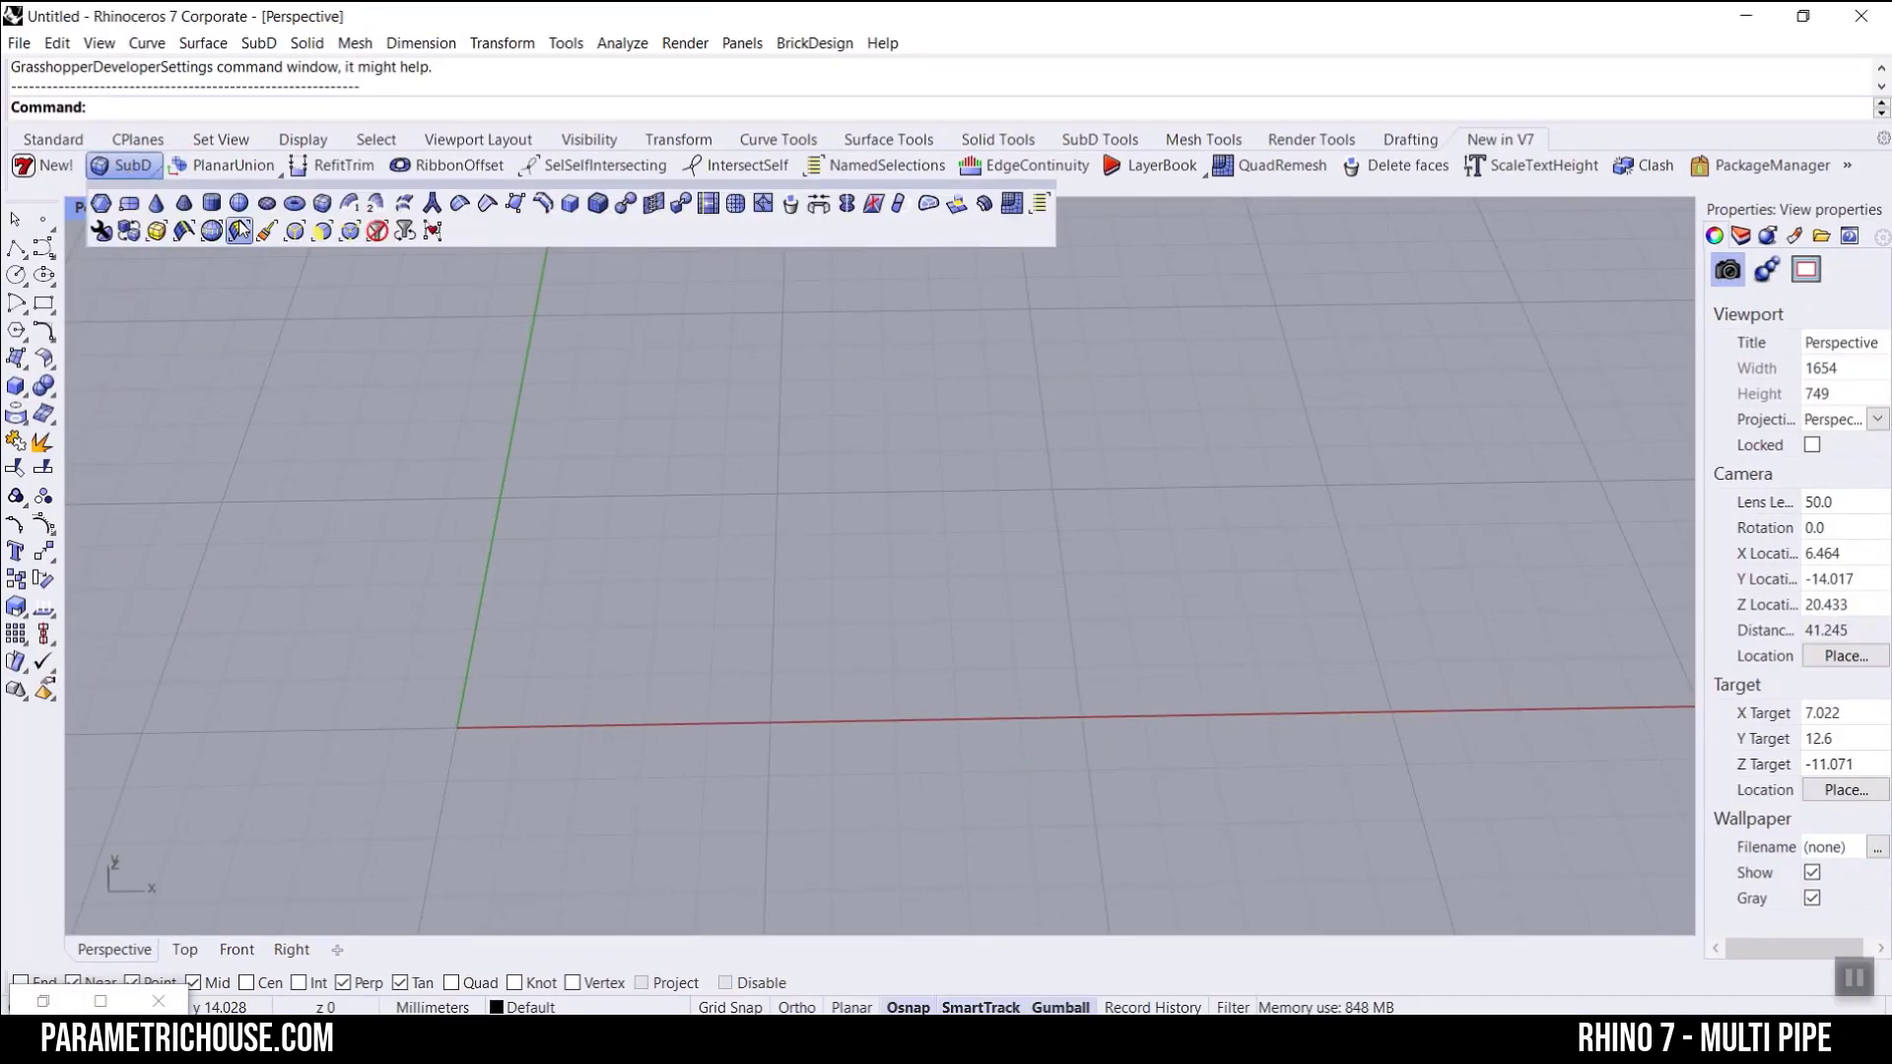
click(323, 205)
click(761, 421)
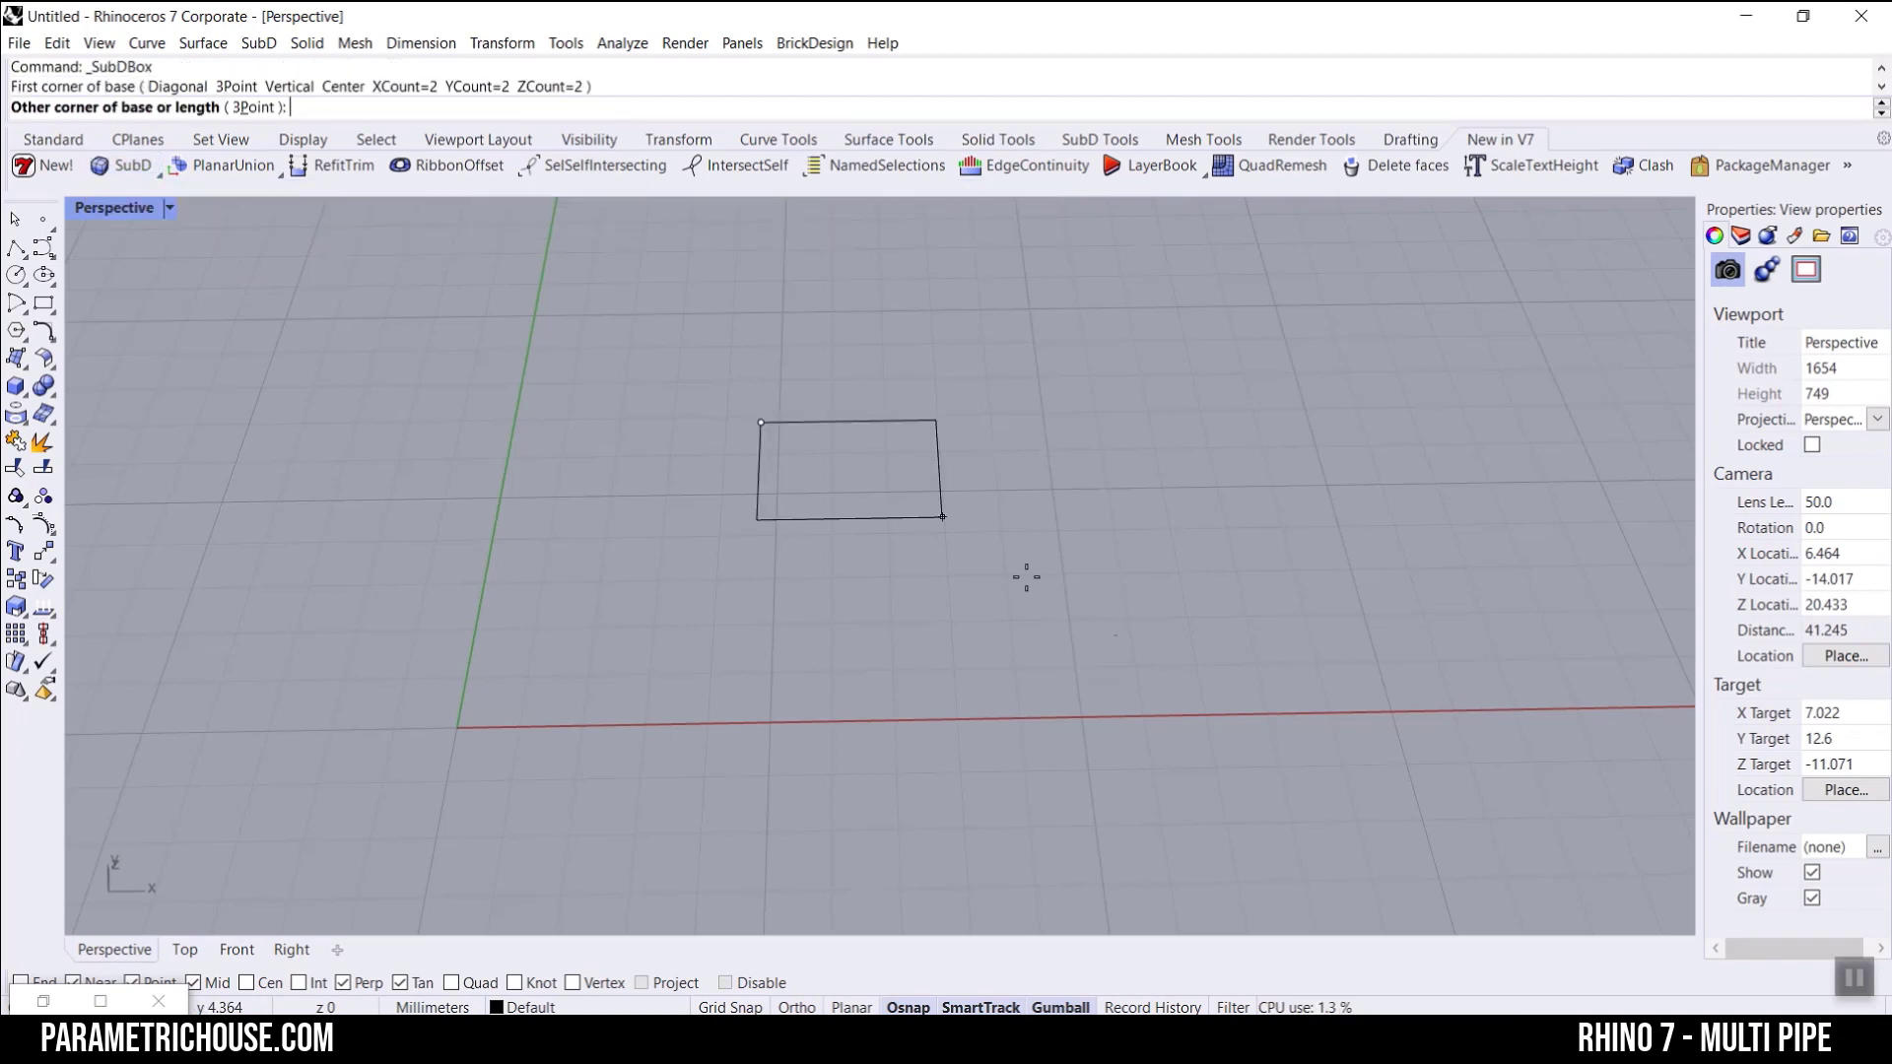
click(1134, 670)
click(1139, 456)
scroll(705, 651, down, 5)
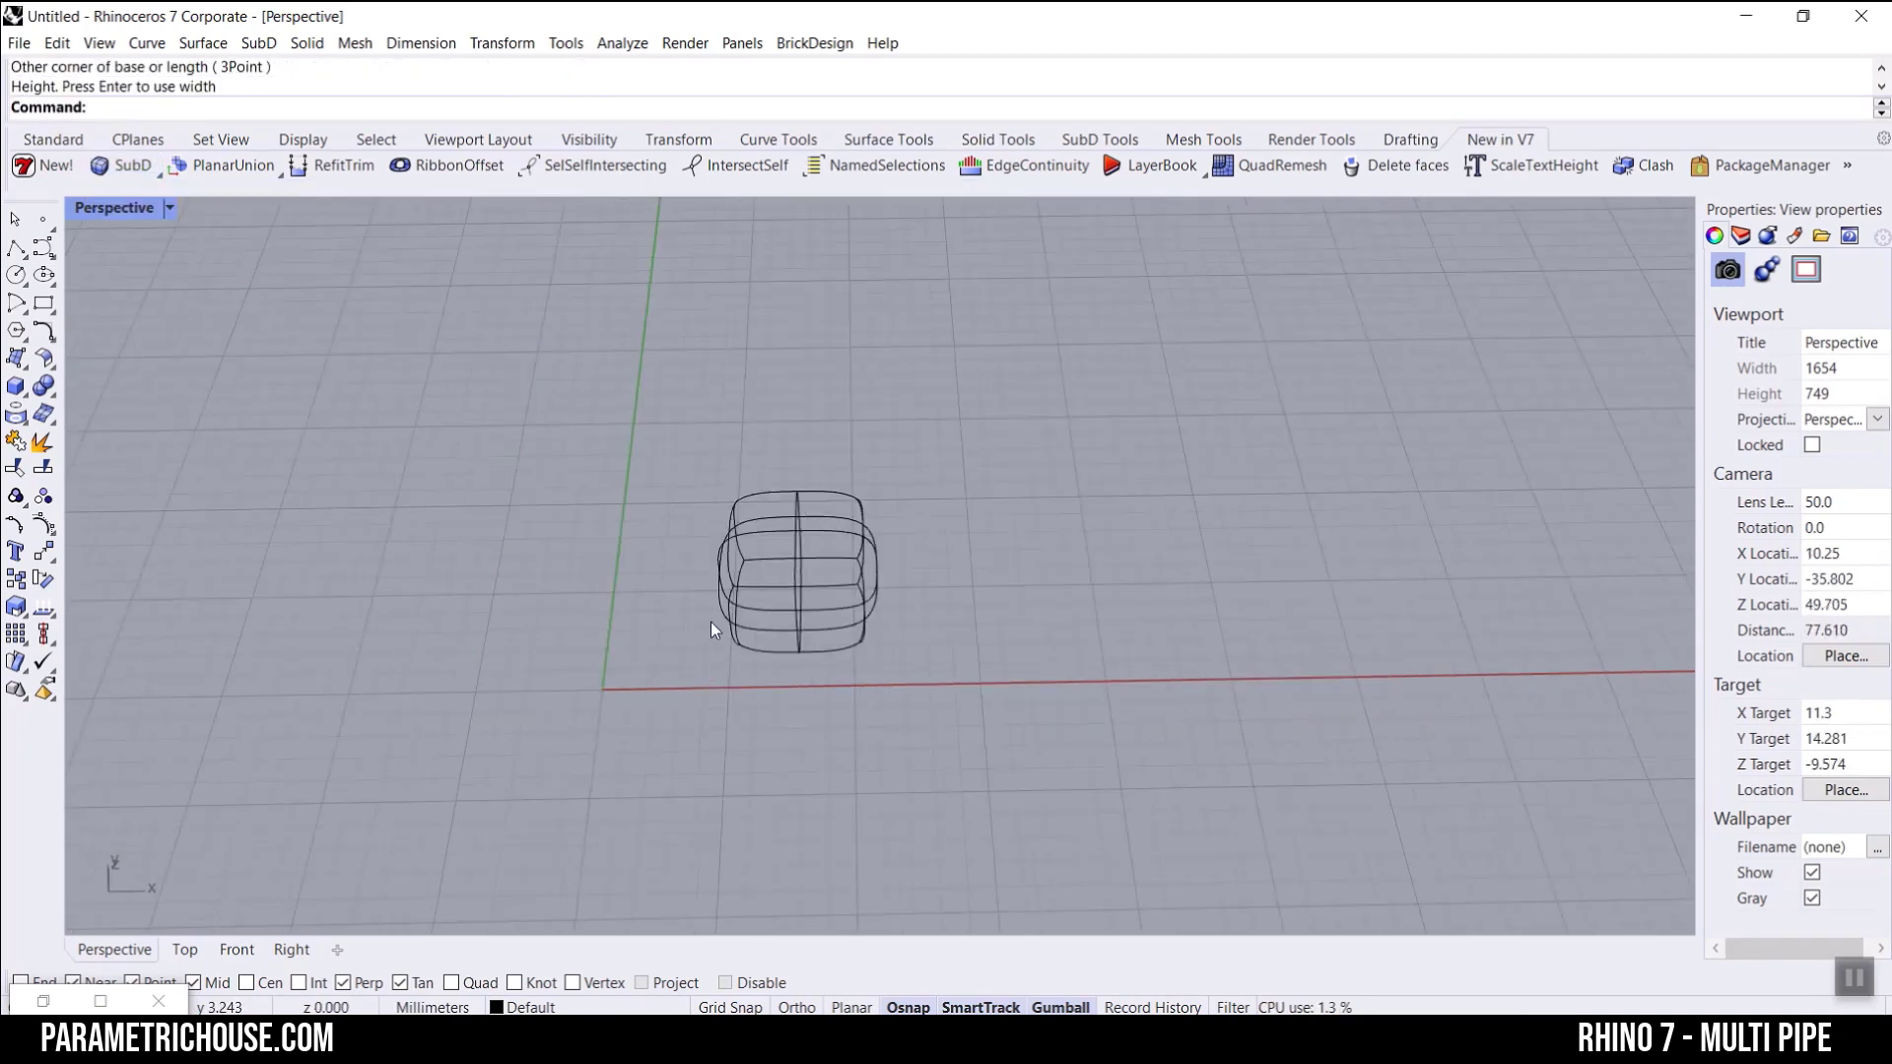
Step: Set the Perspective viewport's display mode to Shaded to view the SubD box
click(99, 219)
click(108, 309)
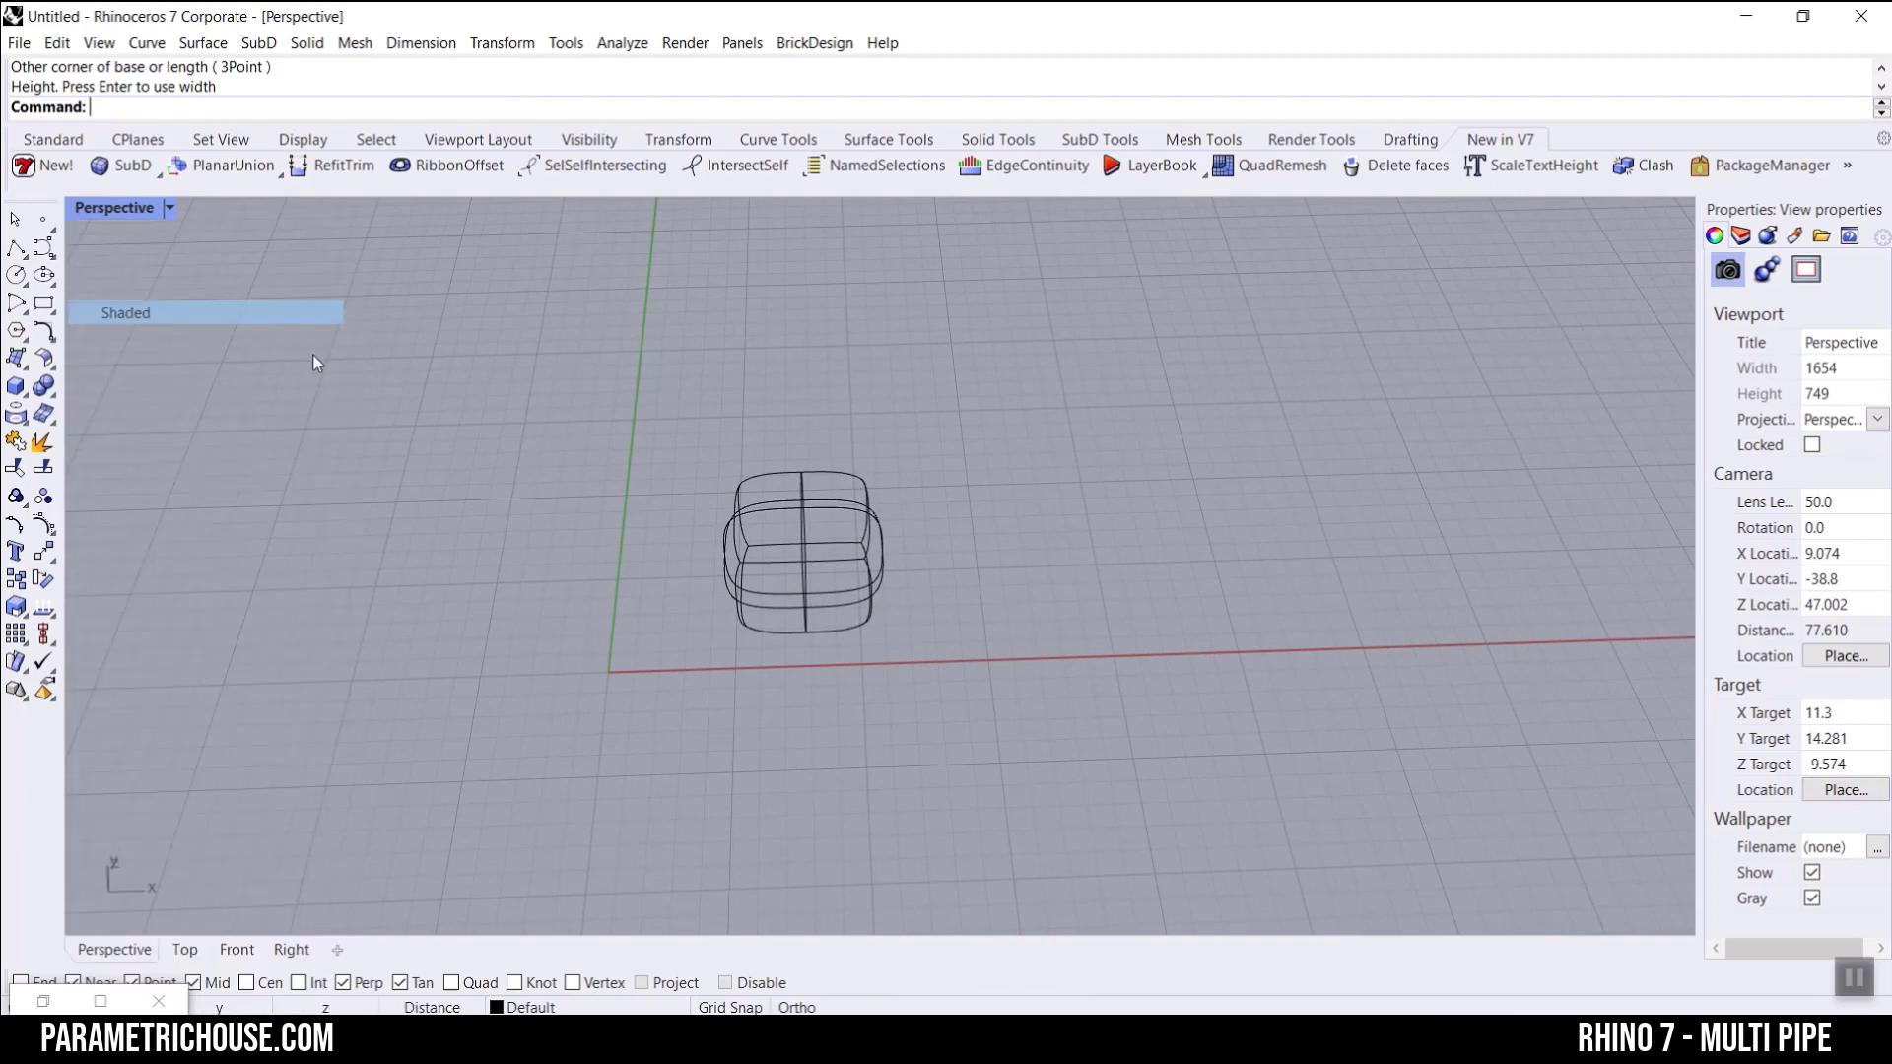
scroll(891, 459, up, 4)
right_drag(752, 577, 877, 544)
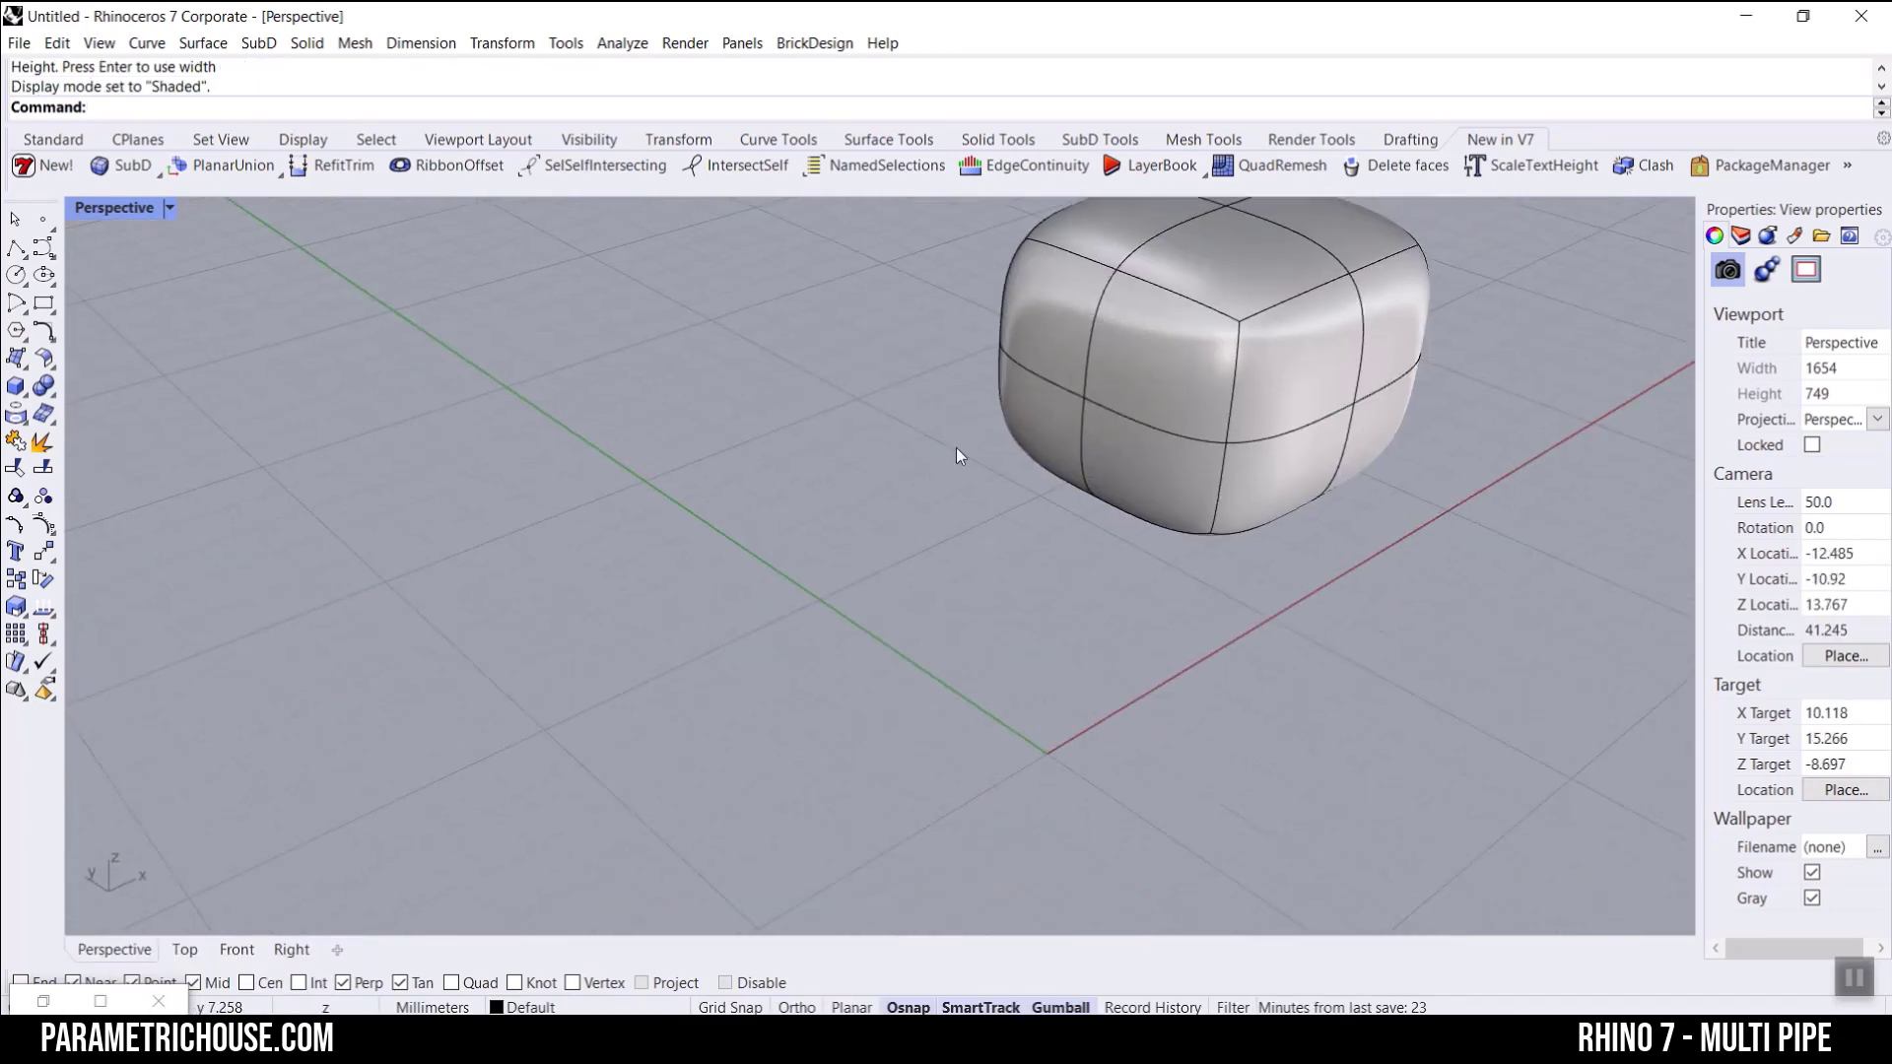
Step: Examine the SubD box's rounded shape and the vertex where three edges meet at its upper corner
shift+right_drag(955, 447, 713, 589)
click(30, 142)
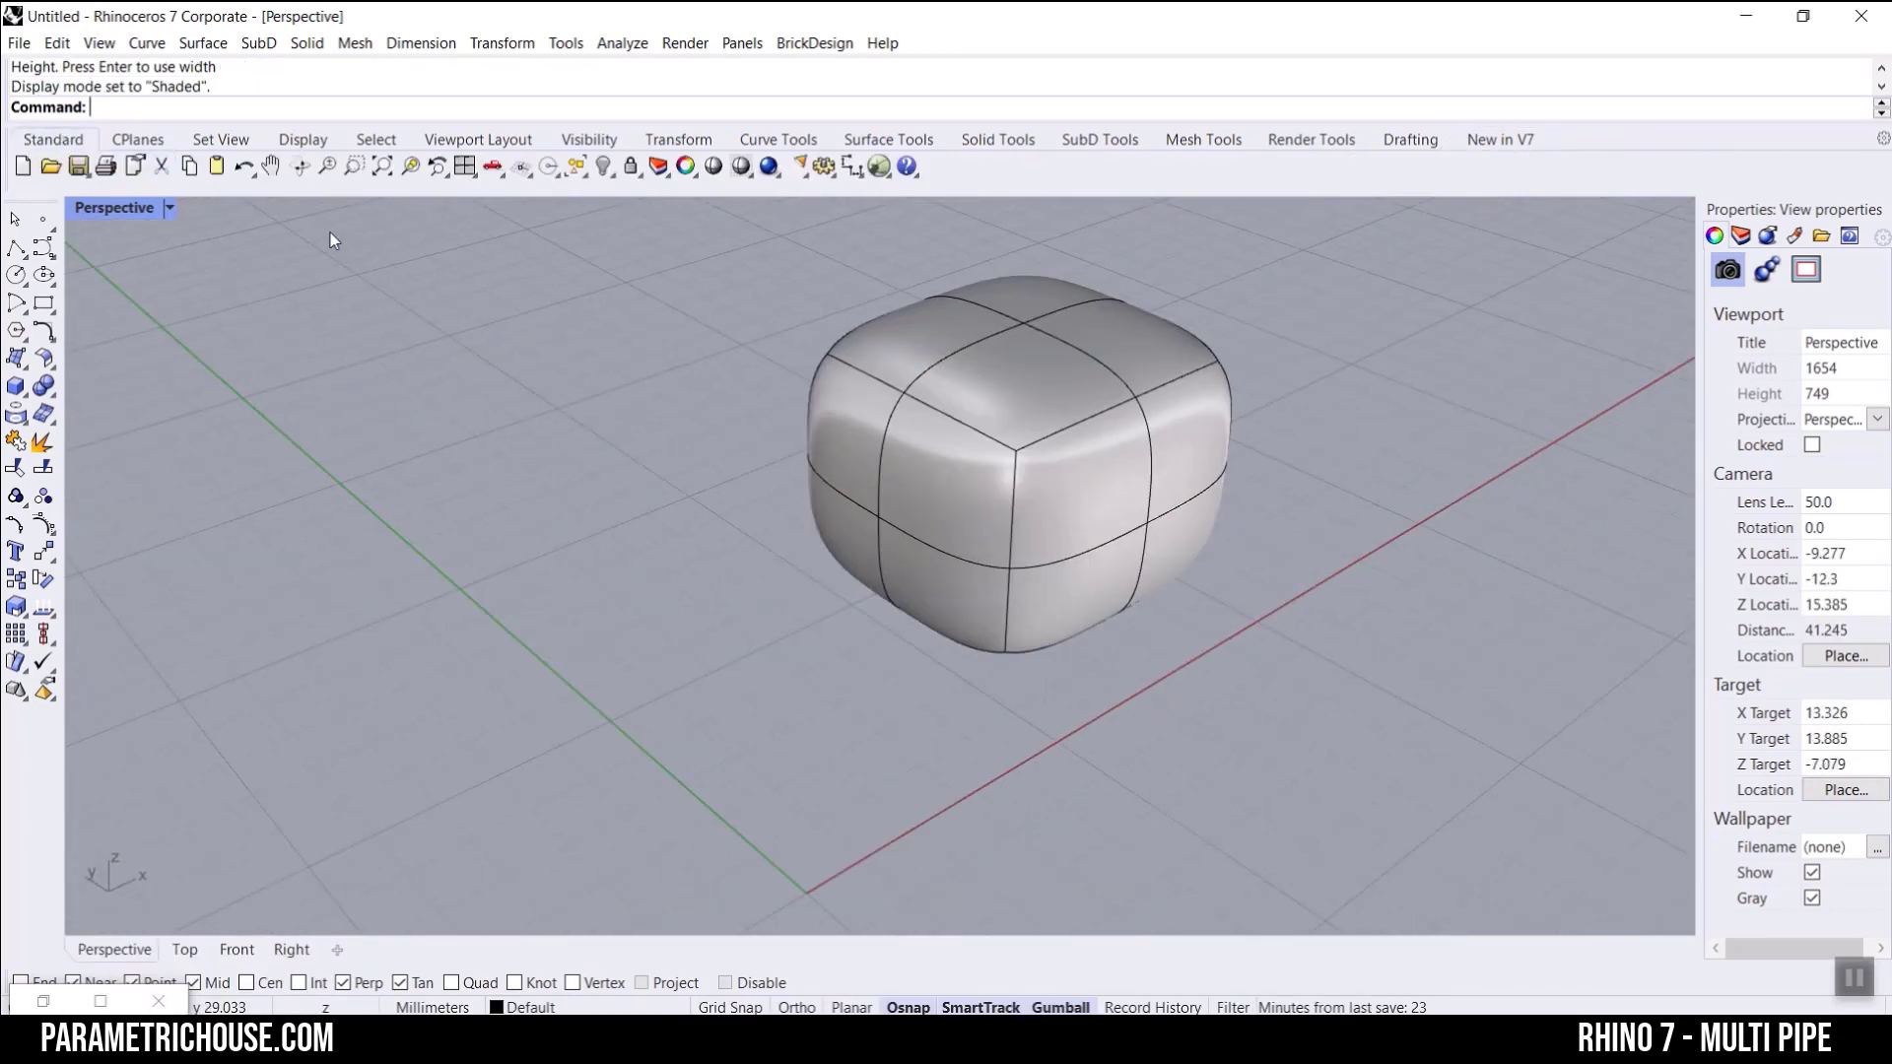
click(382, 170)
right_drag(892, 565, 1011, 541)
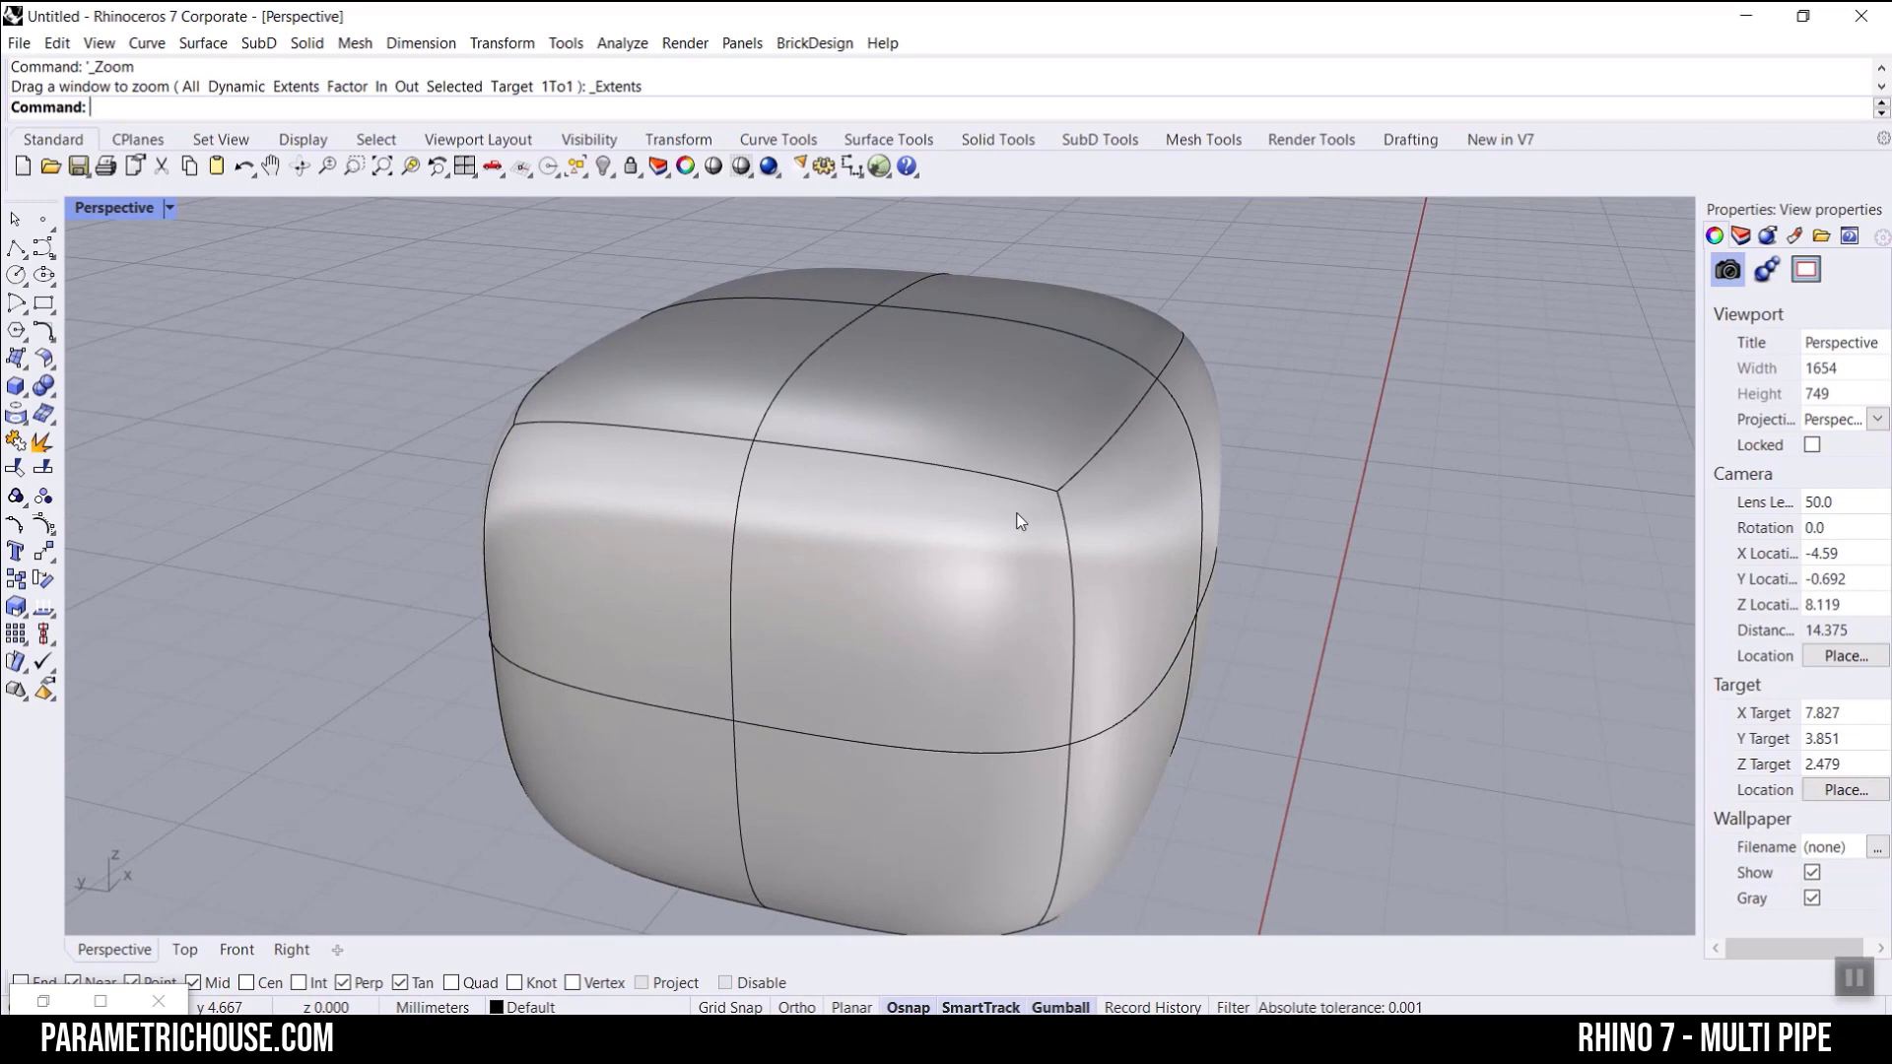
right_drag(1020, 521, 831, 514)
scroll(850, 495, up, 2)
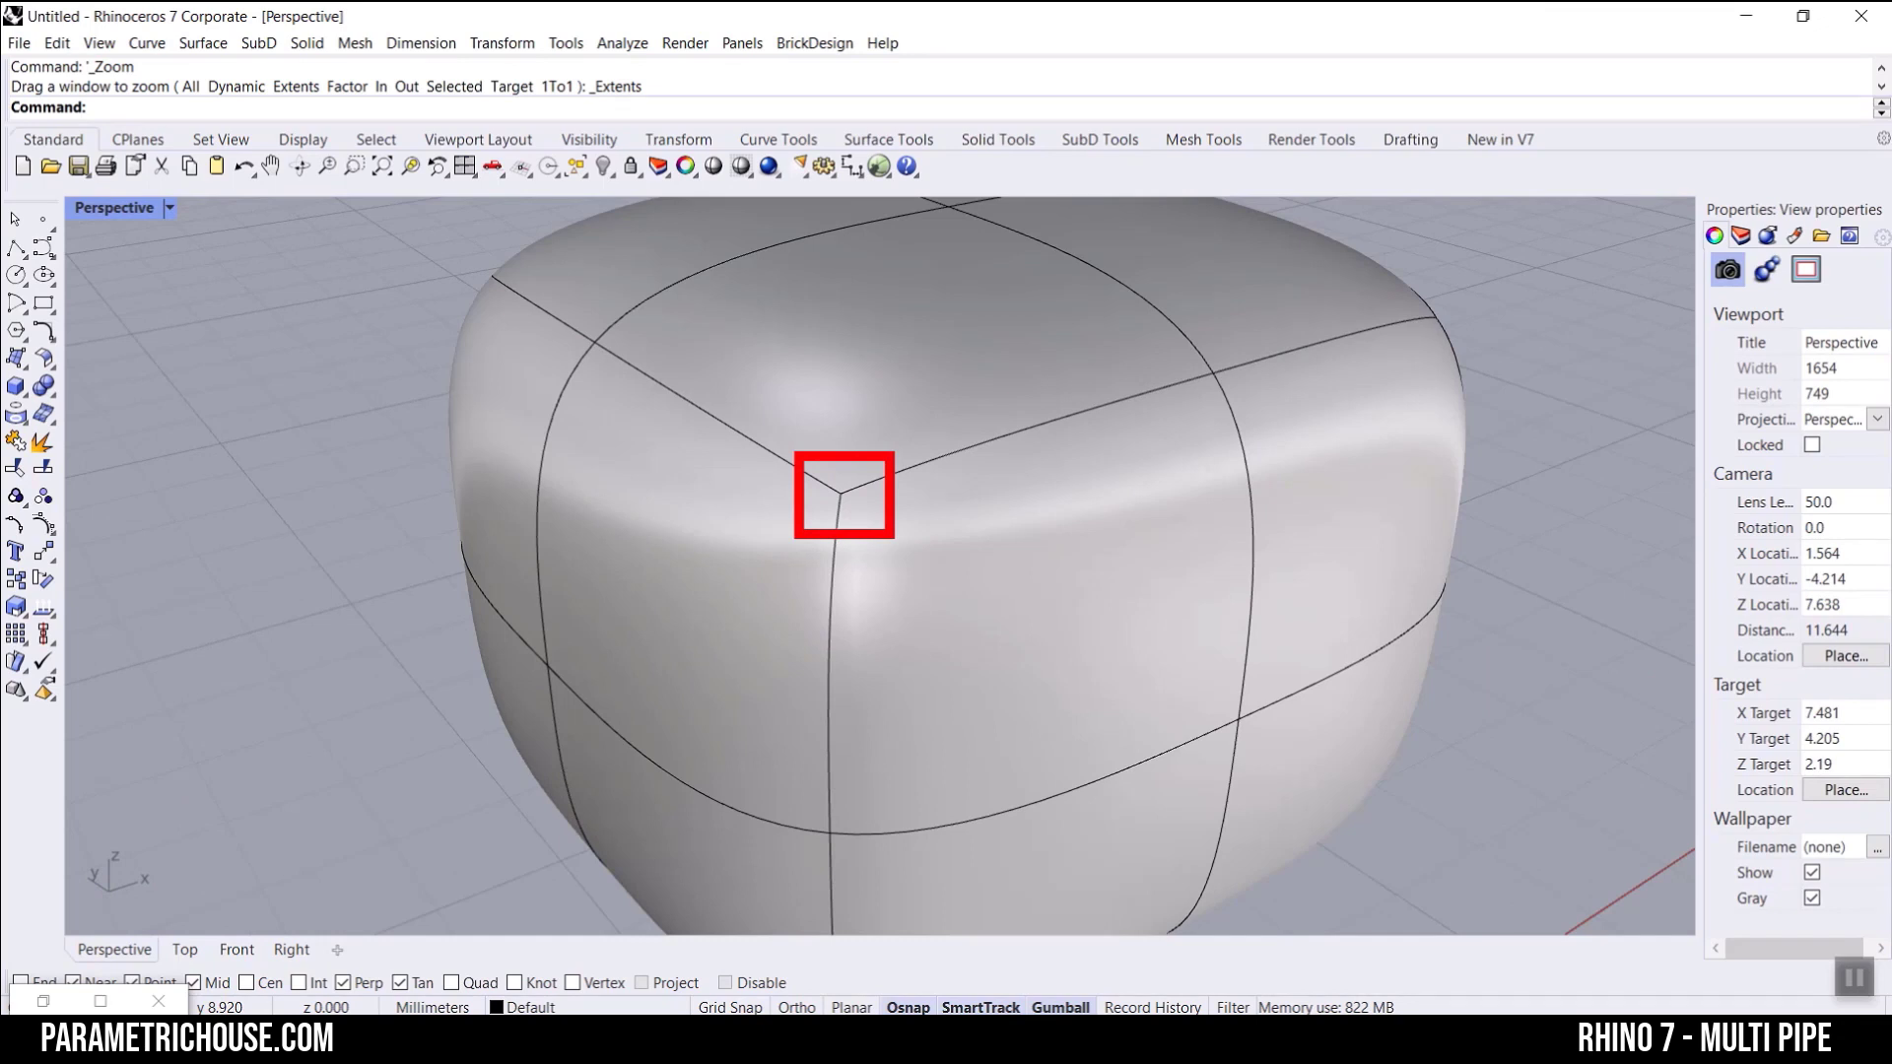
right_drag(959, 519, 903, 477)
scroll(903, 476, down, 12)
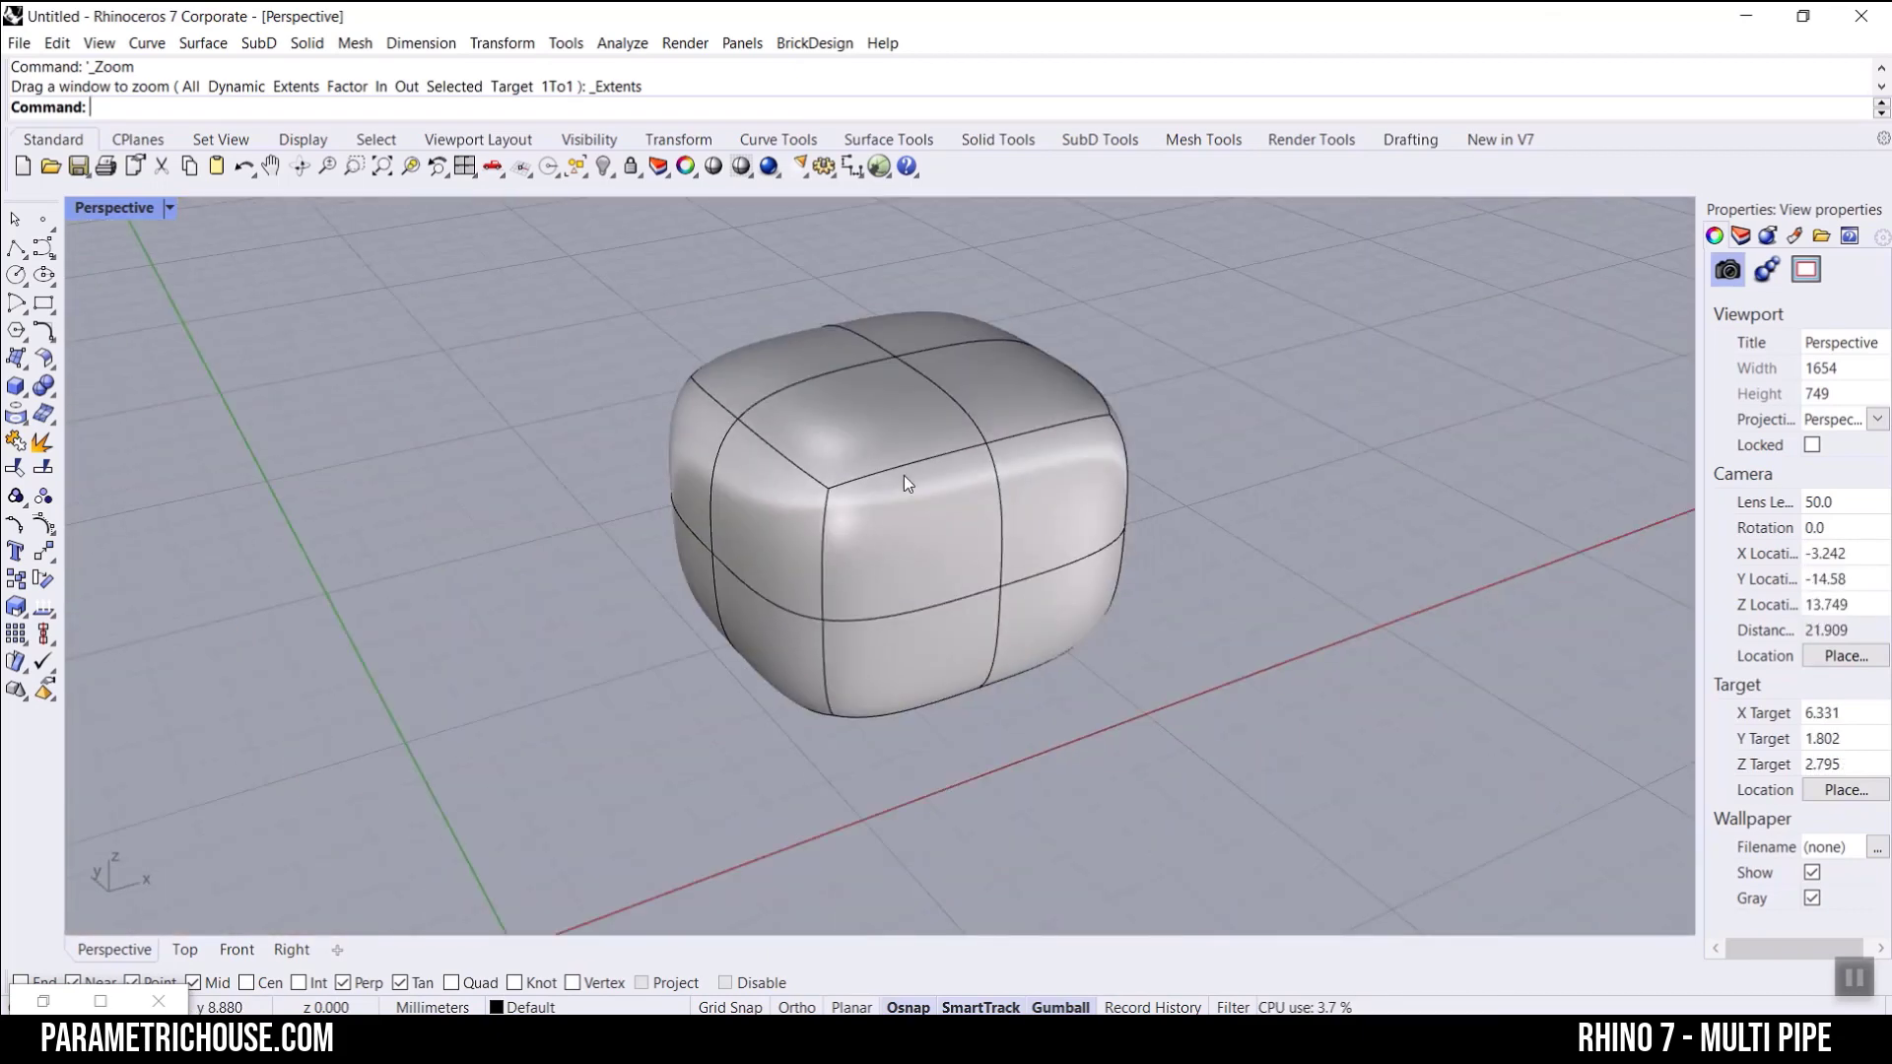
scroll(844, 532, up, 10)
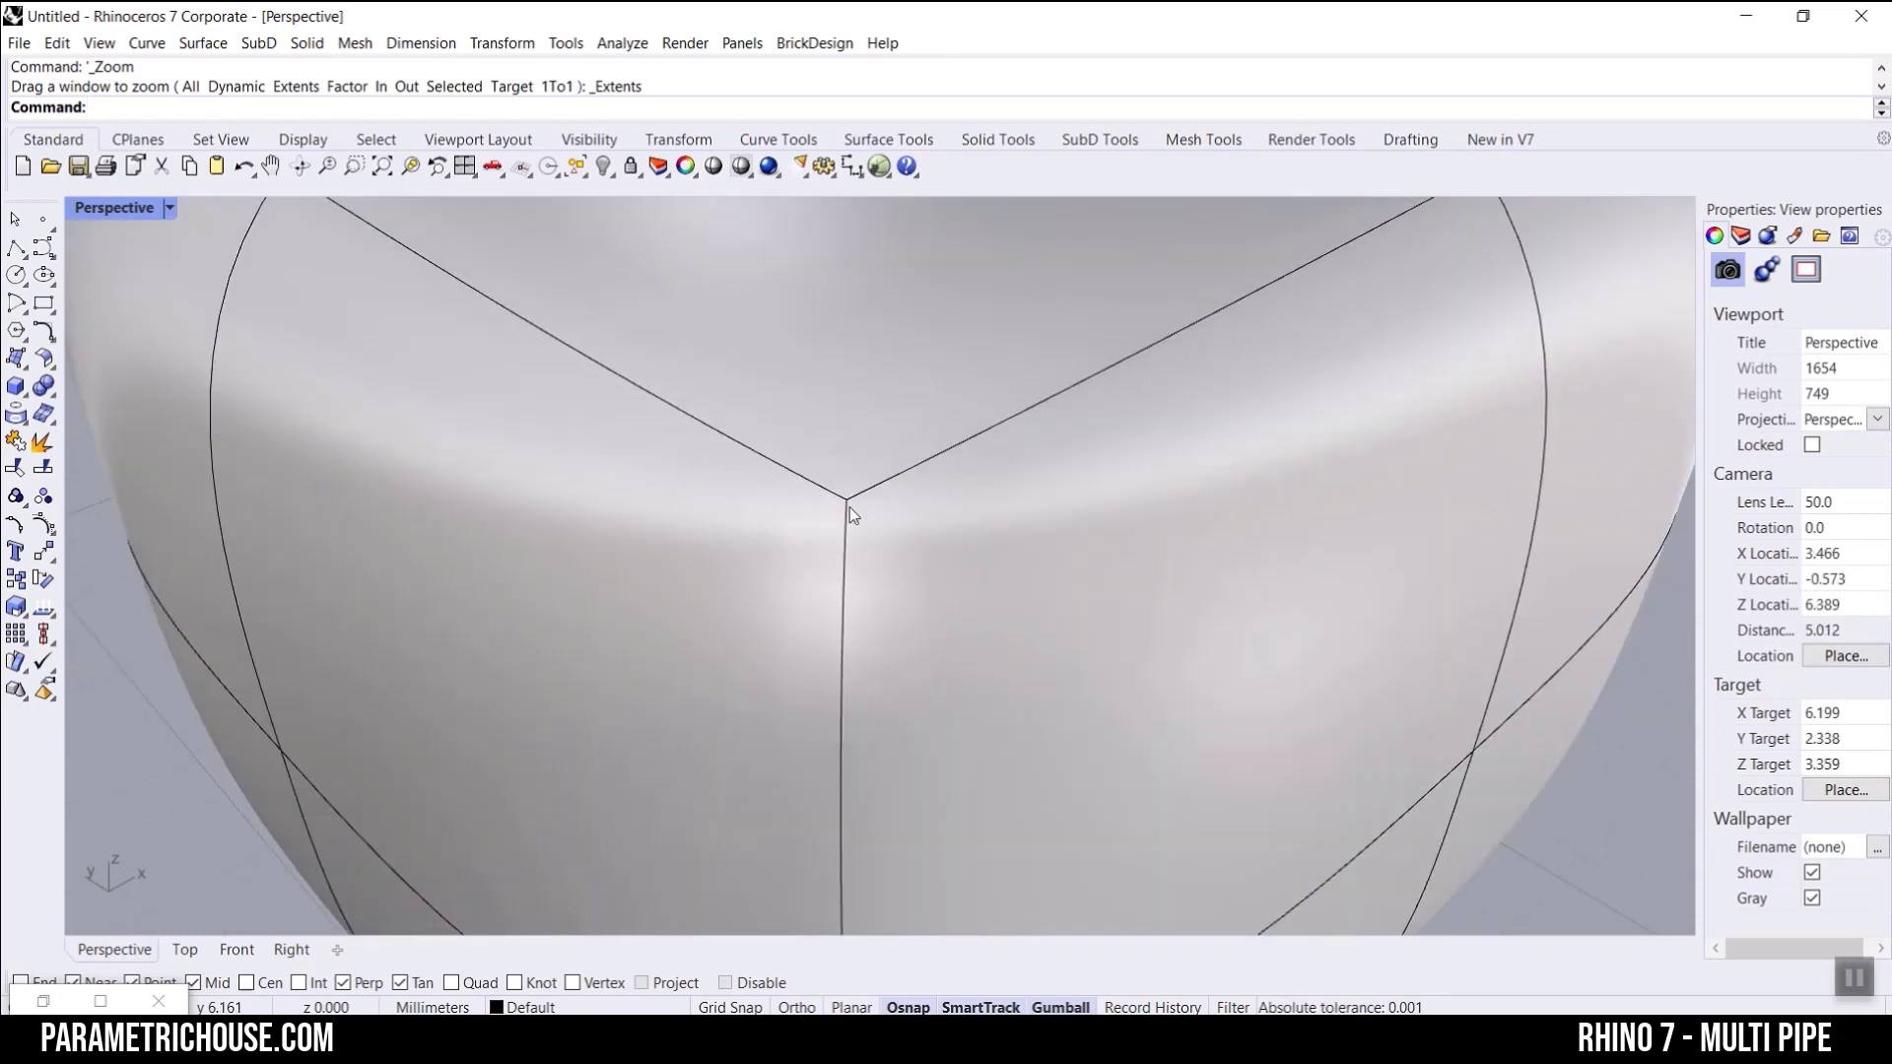
scroll(857, 522, down, 10)
Step: Select one top face of the SubD box and move it upward to deform the shape
right_drag(1018, 499, 875, 587)
scroll(769, 524, up, 4)
ctrl+shift+click(685, 484)
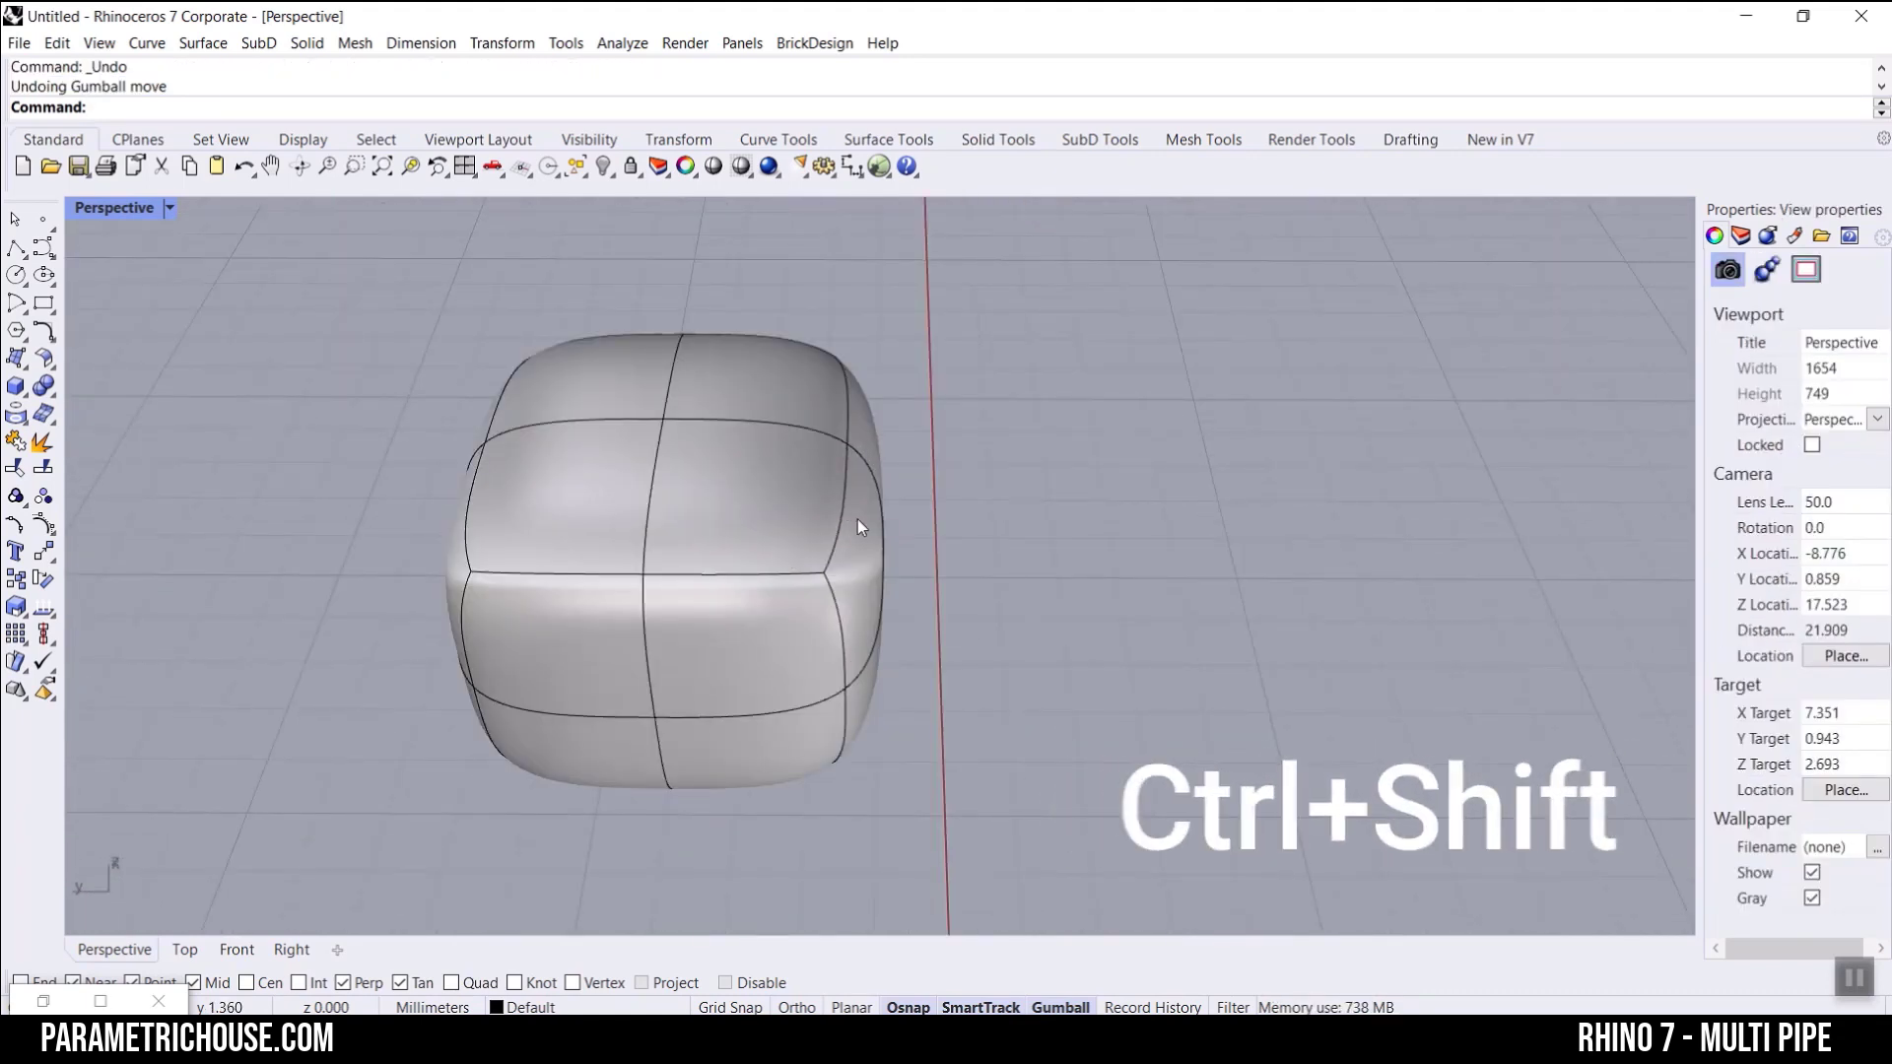
ctrl+shift+click(573, 503)
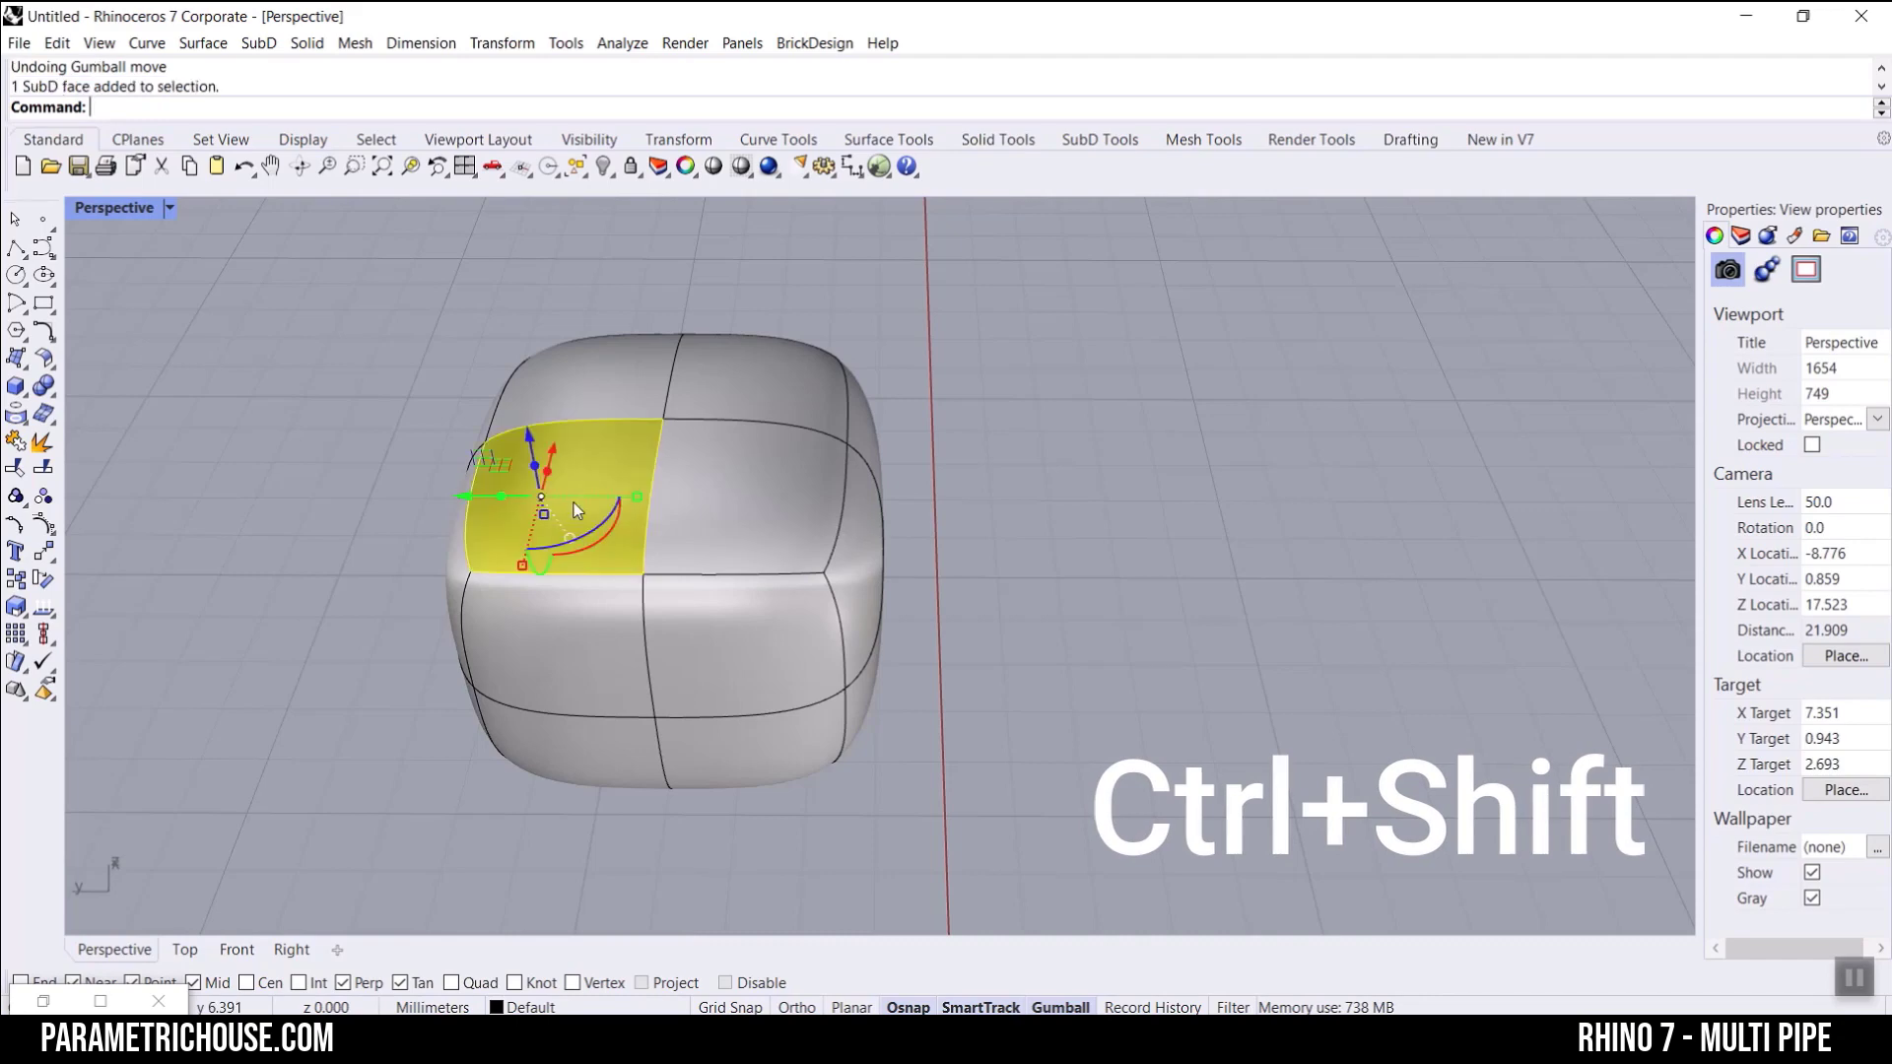
right_drag(538, 554, 596, 455)
scroll(595, 455, up, 8)
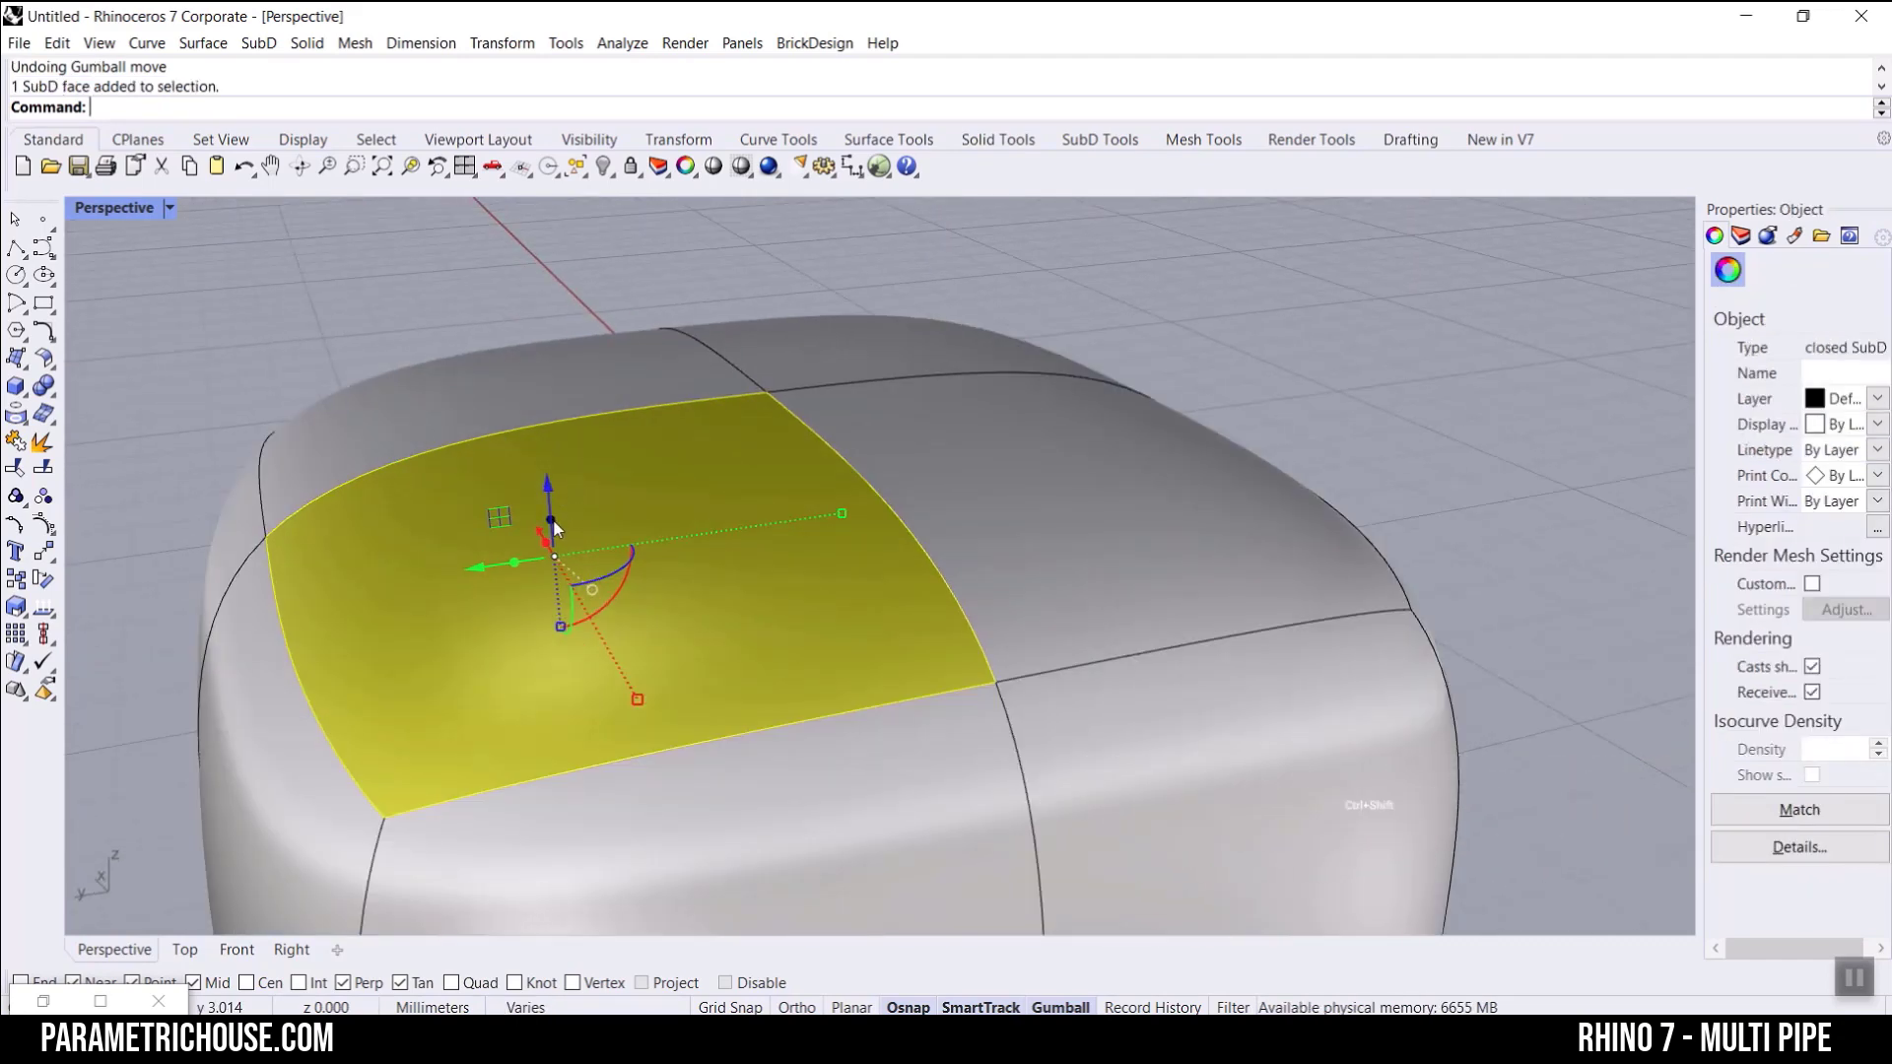
drag(551, 524, 553, 293)
scroll(551, 524, down, 9)
click(723, 353)
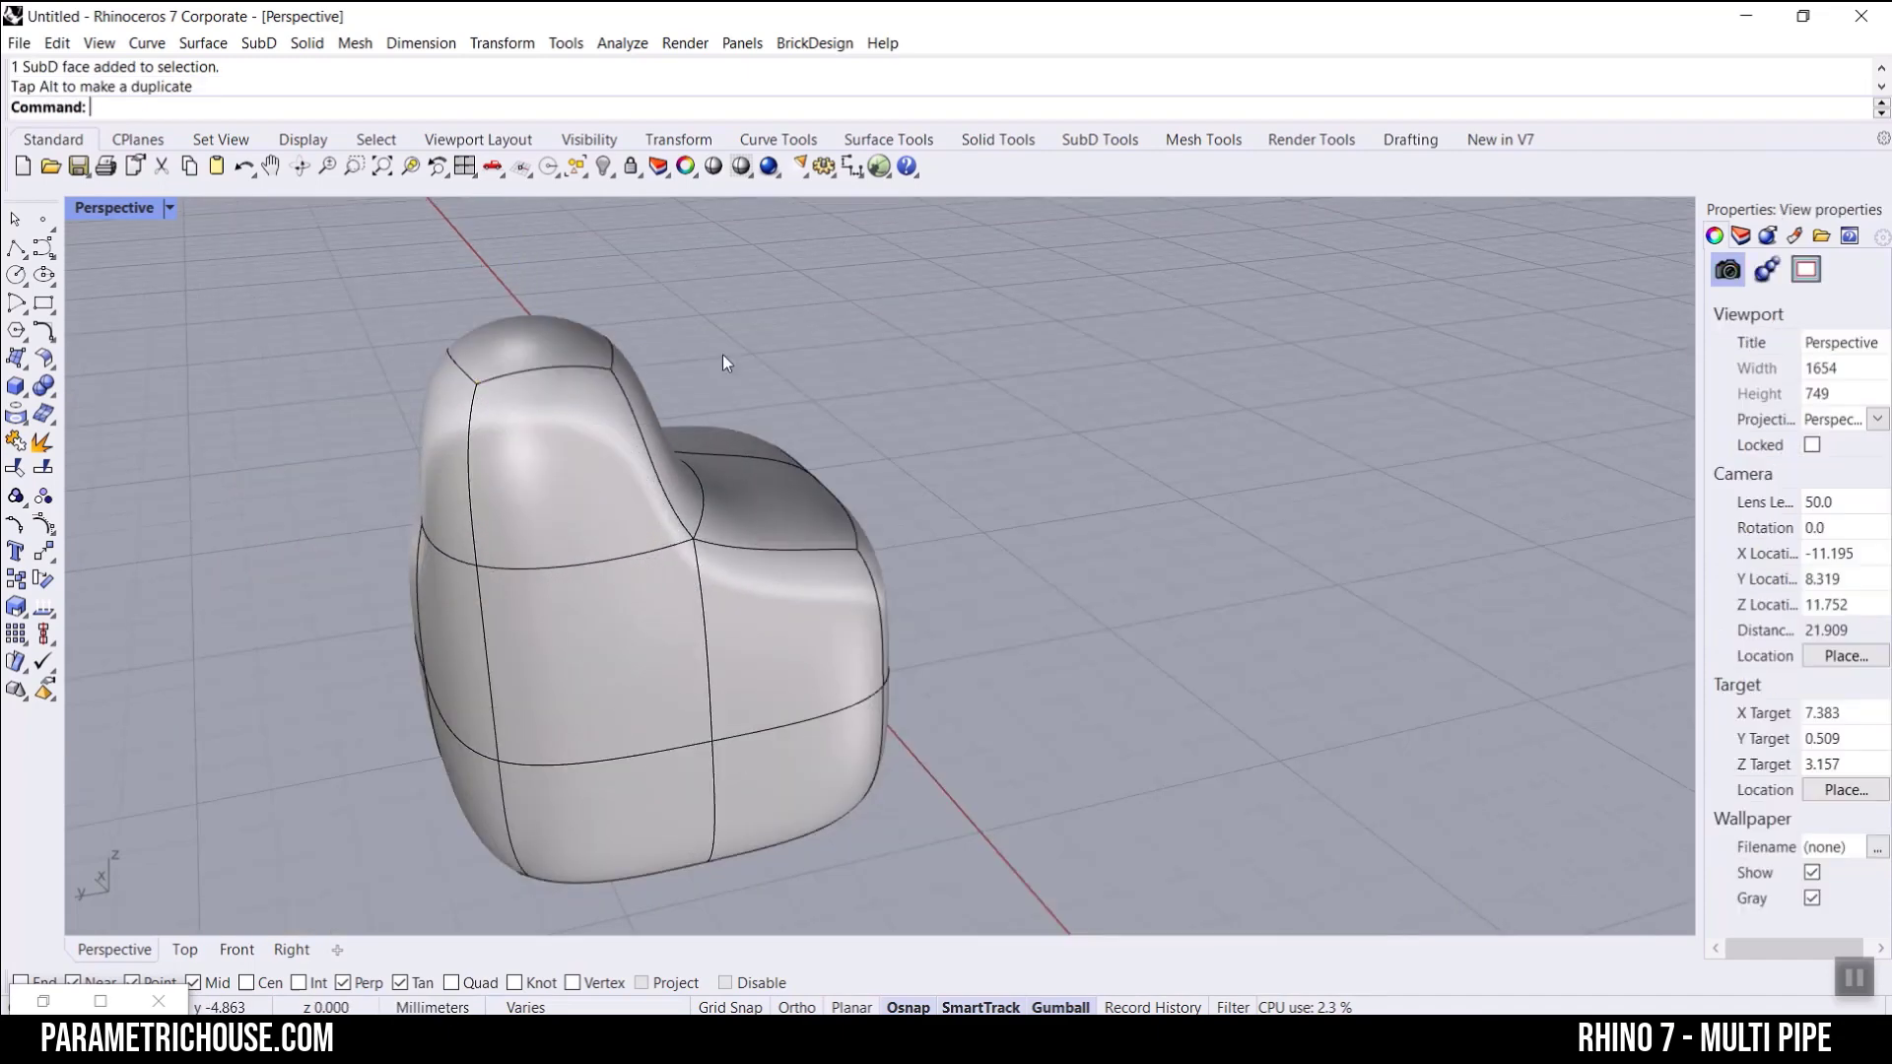
Step: Inspect the deformed SubD from several sides and delete it from the model
scroll(837, 425, down, 4)
right_drag(838, 428, 591, 620)
scroll(734, 376, up, 6)
shift+right_drag(867, 554, 780, 727)
right_drag(847, 591, 626, 449)
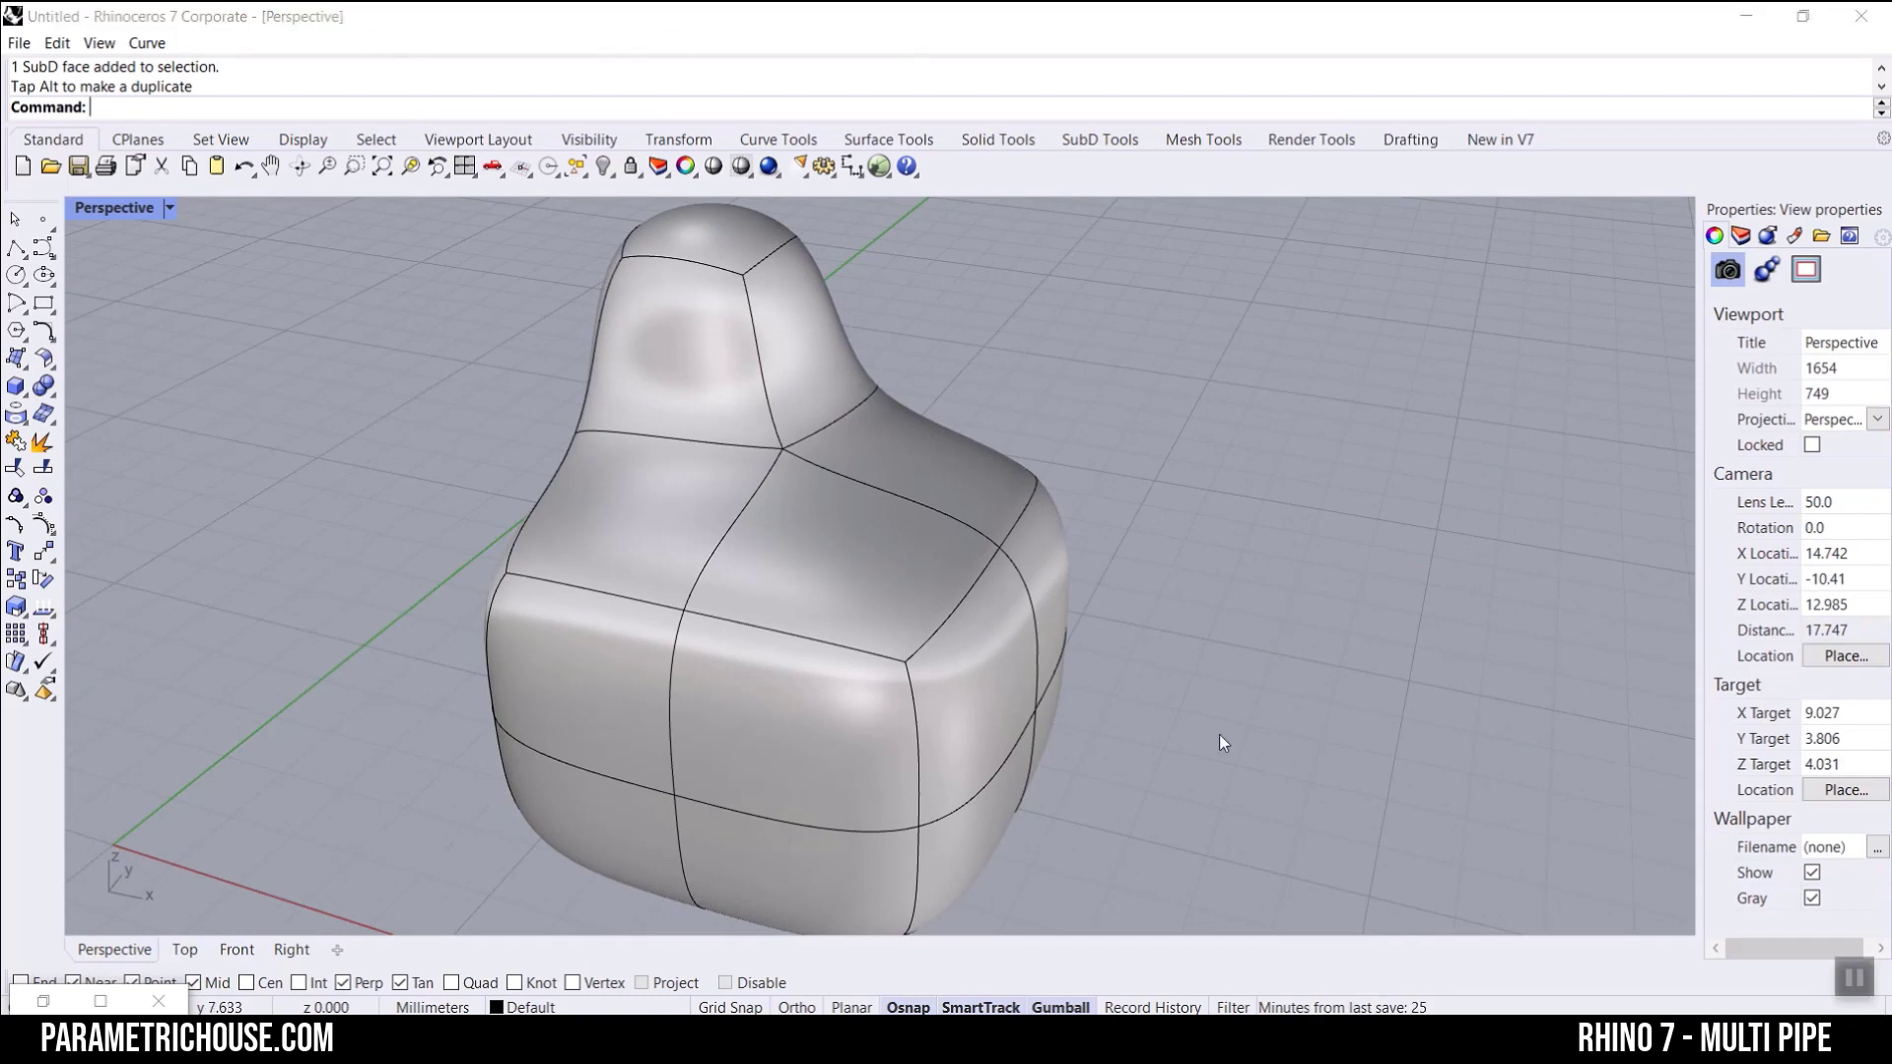
right_drag(1219, 735, 1022, 520)
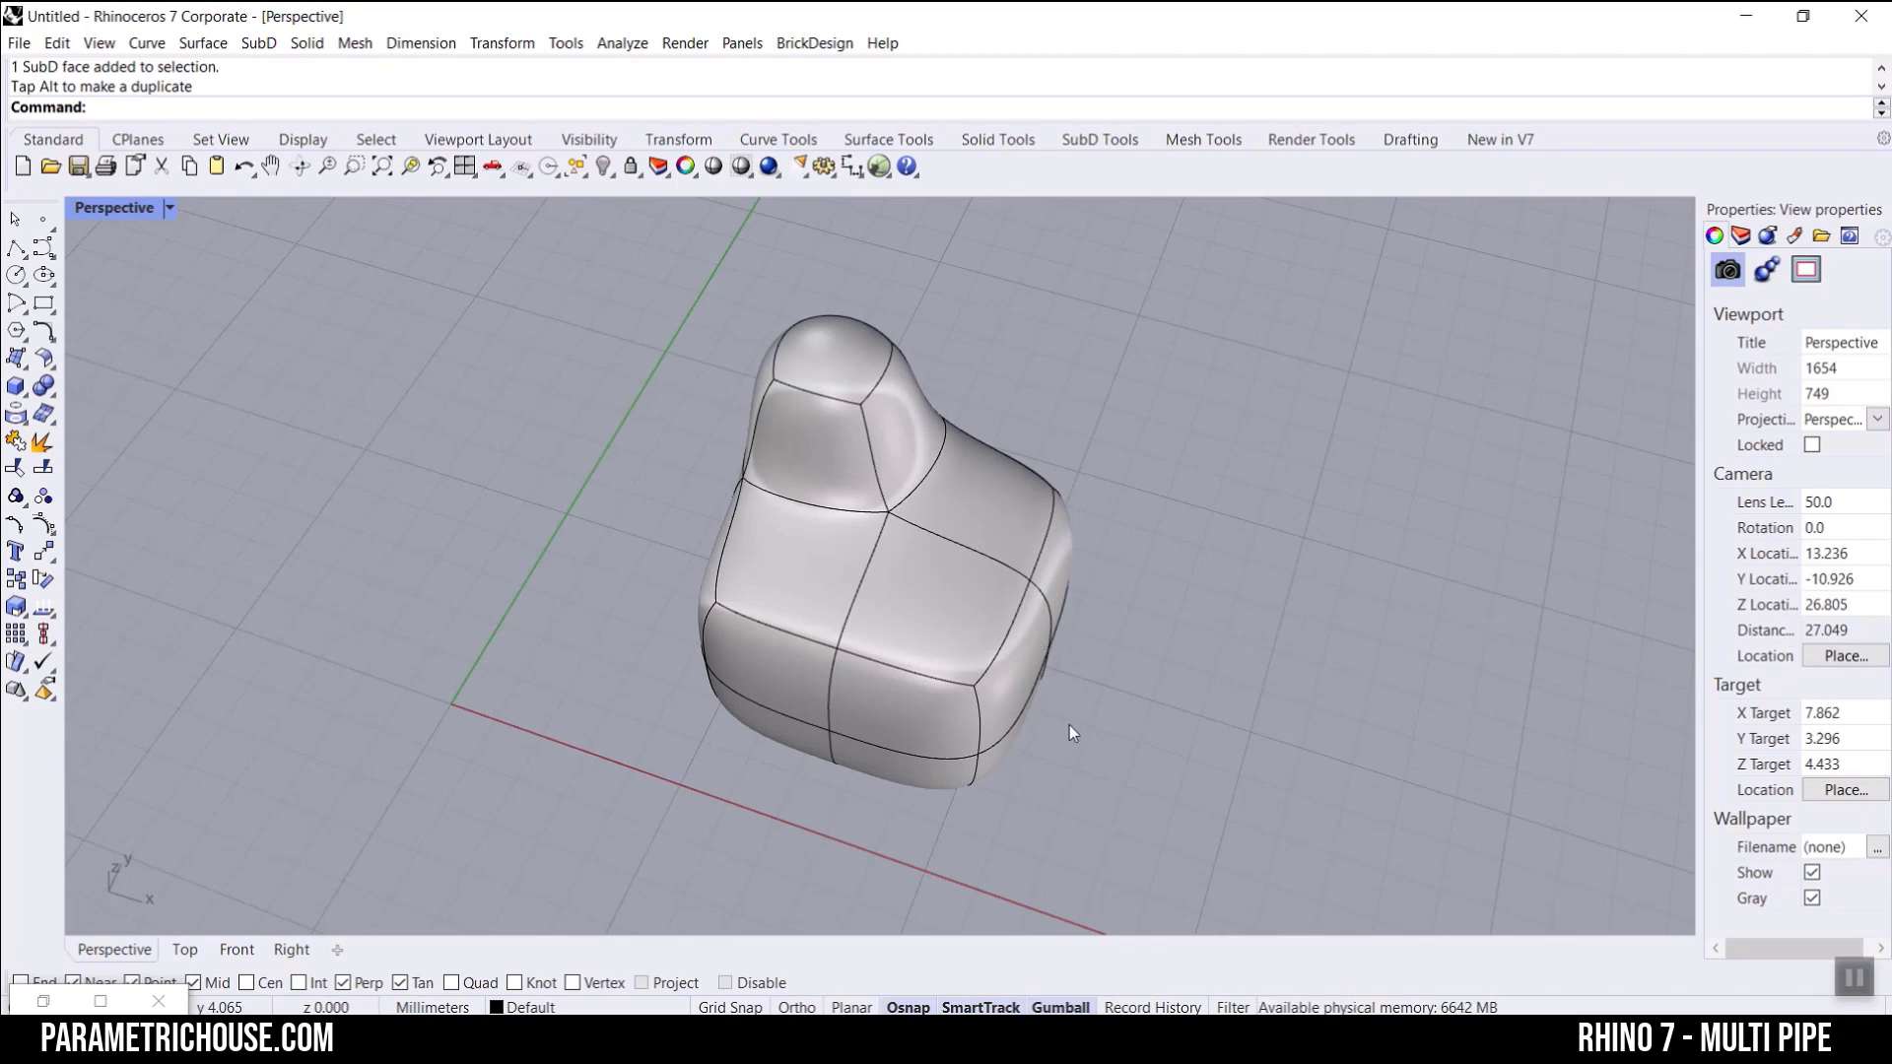
click(887, 572)
key(Delete)
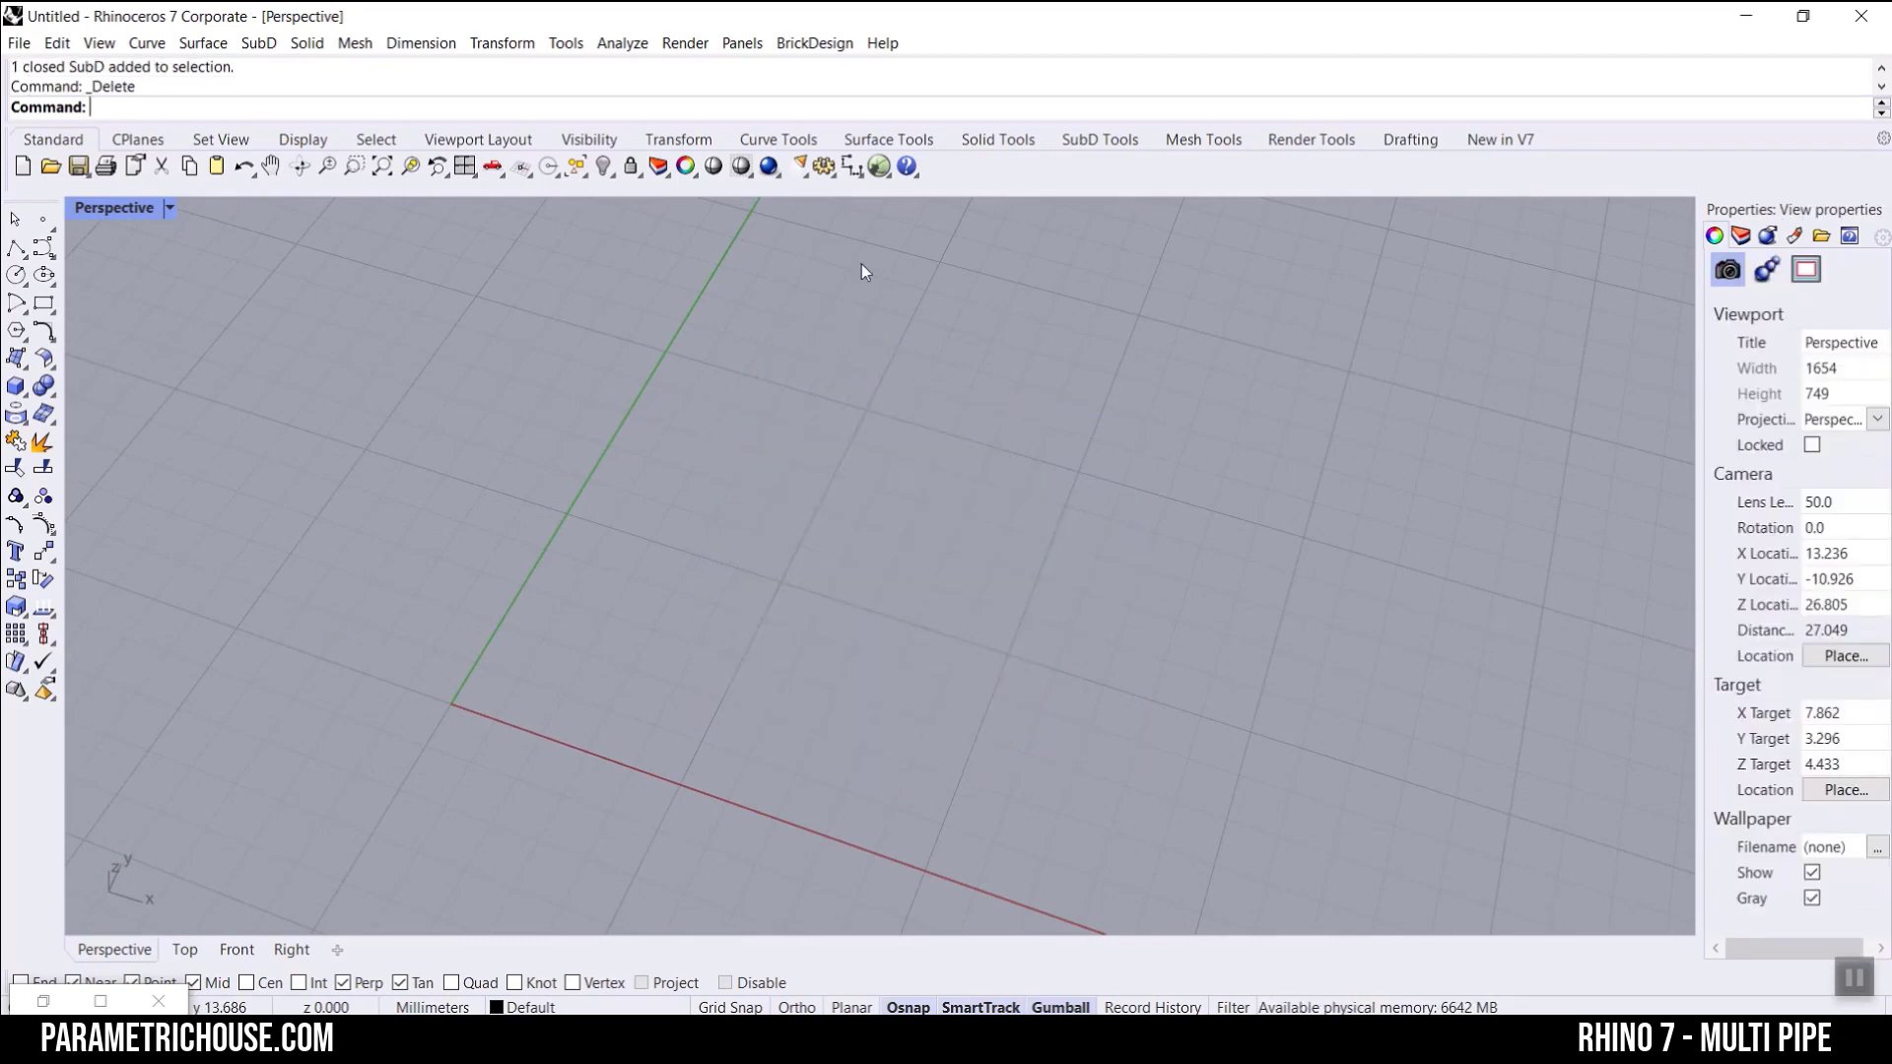
Step: Switch to Grasshopper and narrow its window to uncover more of Rhino's Perspective viewport
click(878, 165)
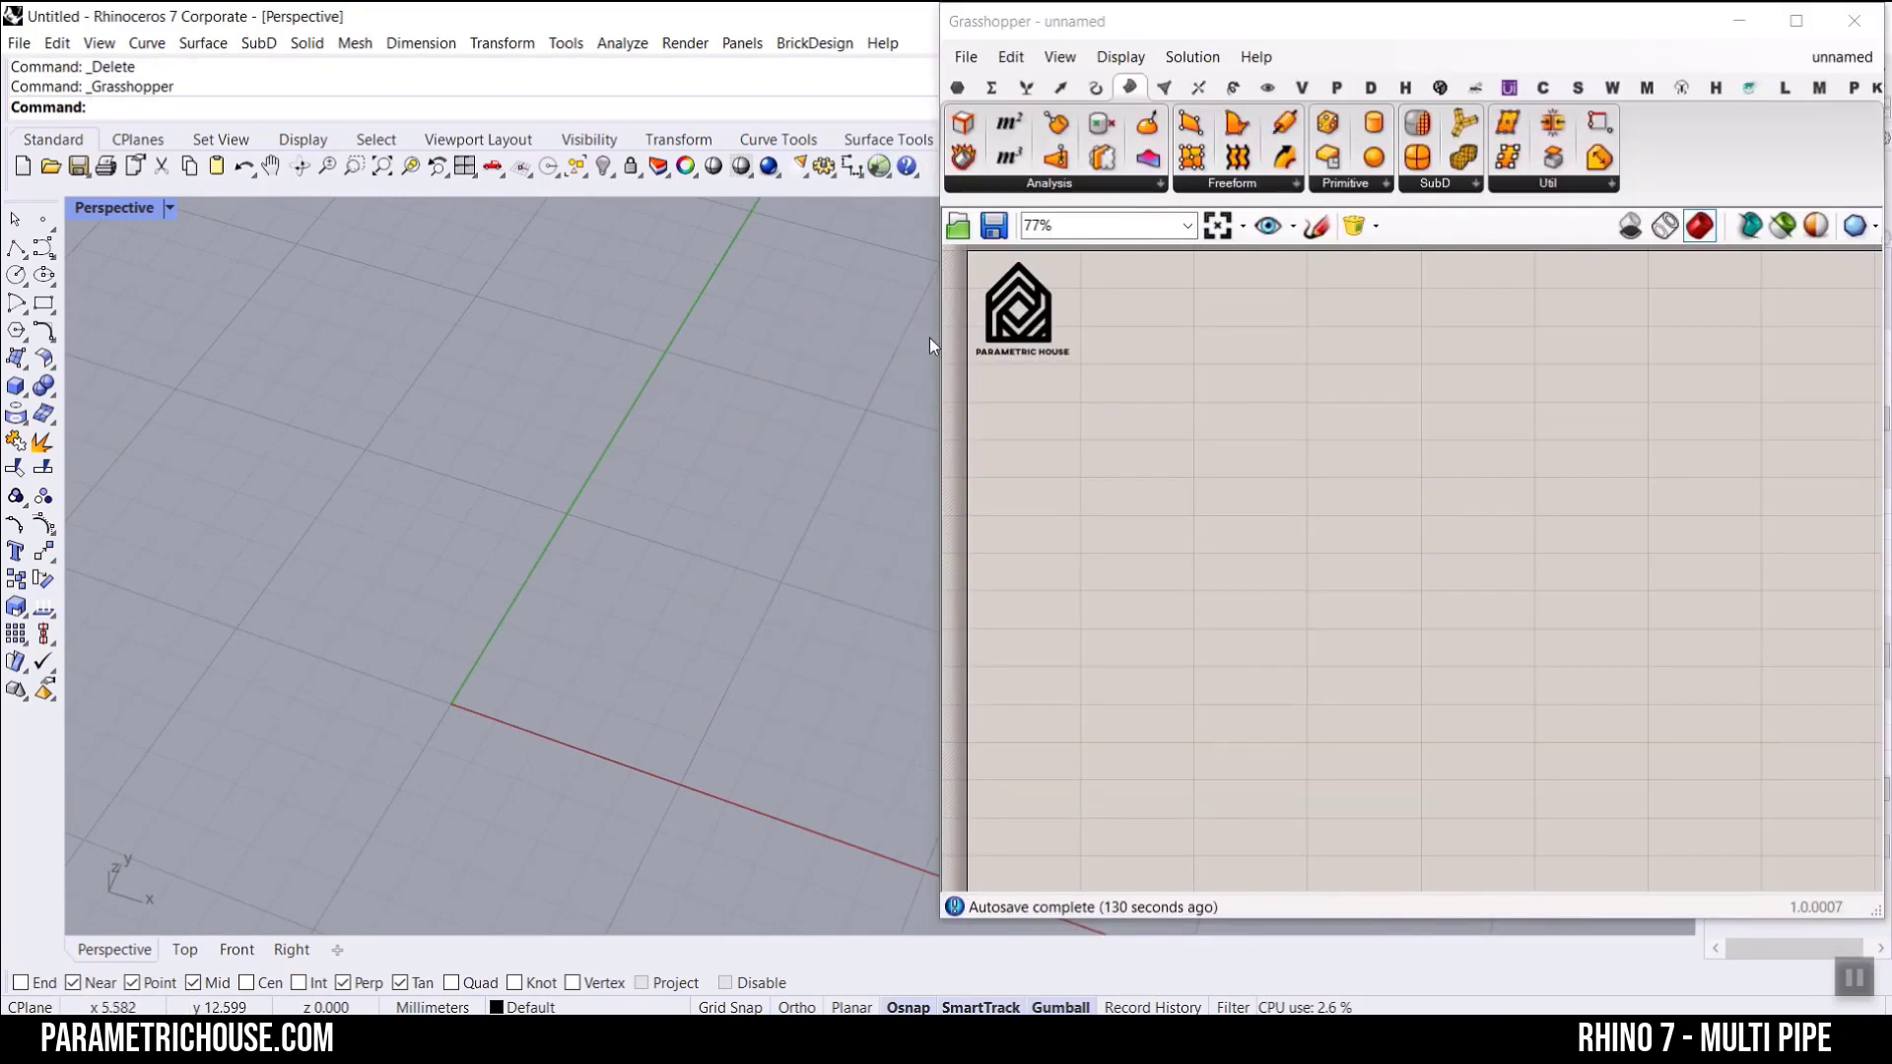
click(964, 343)
drag(934, 332, 1209, 333)
scroll(1438, 433, up, 2)
right_drag(1407, 458, 1593, 591)
scroll(1577, 492, up, 1)
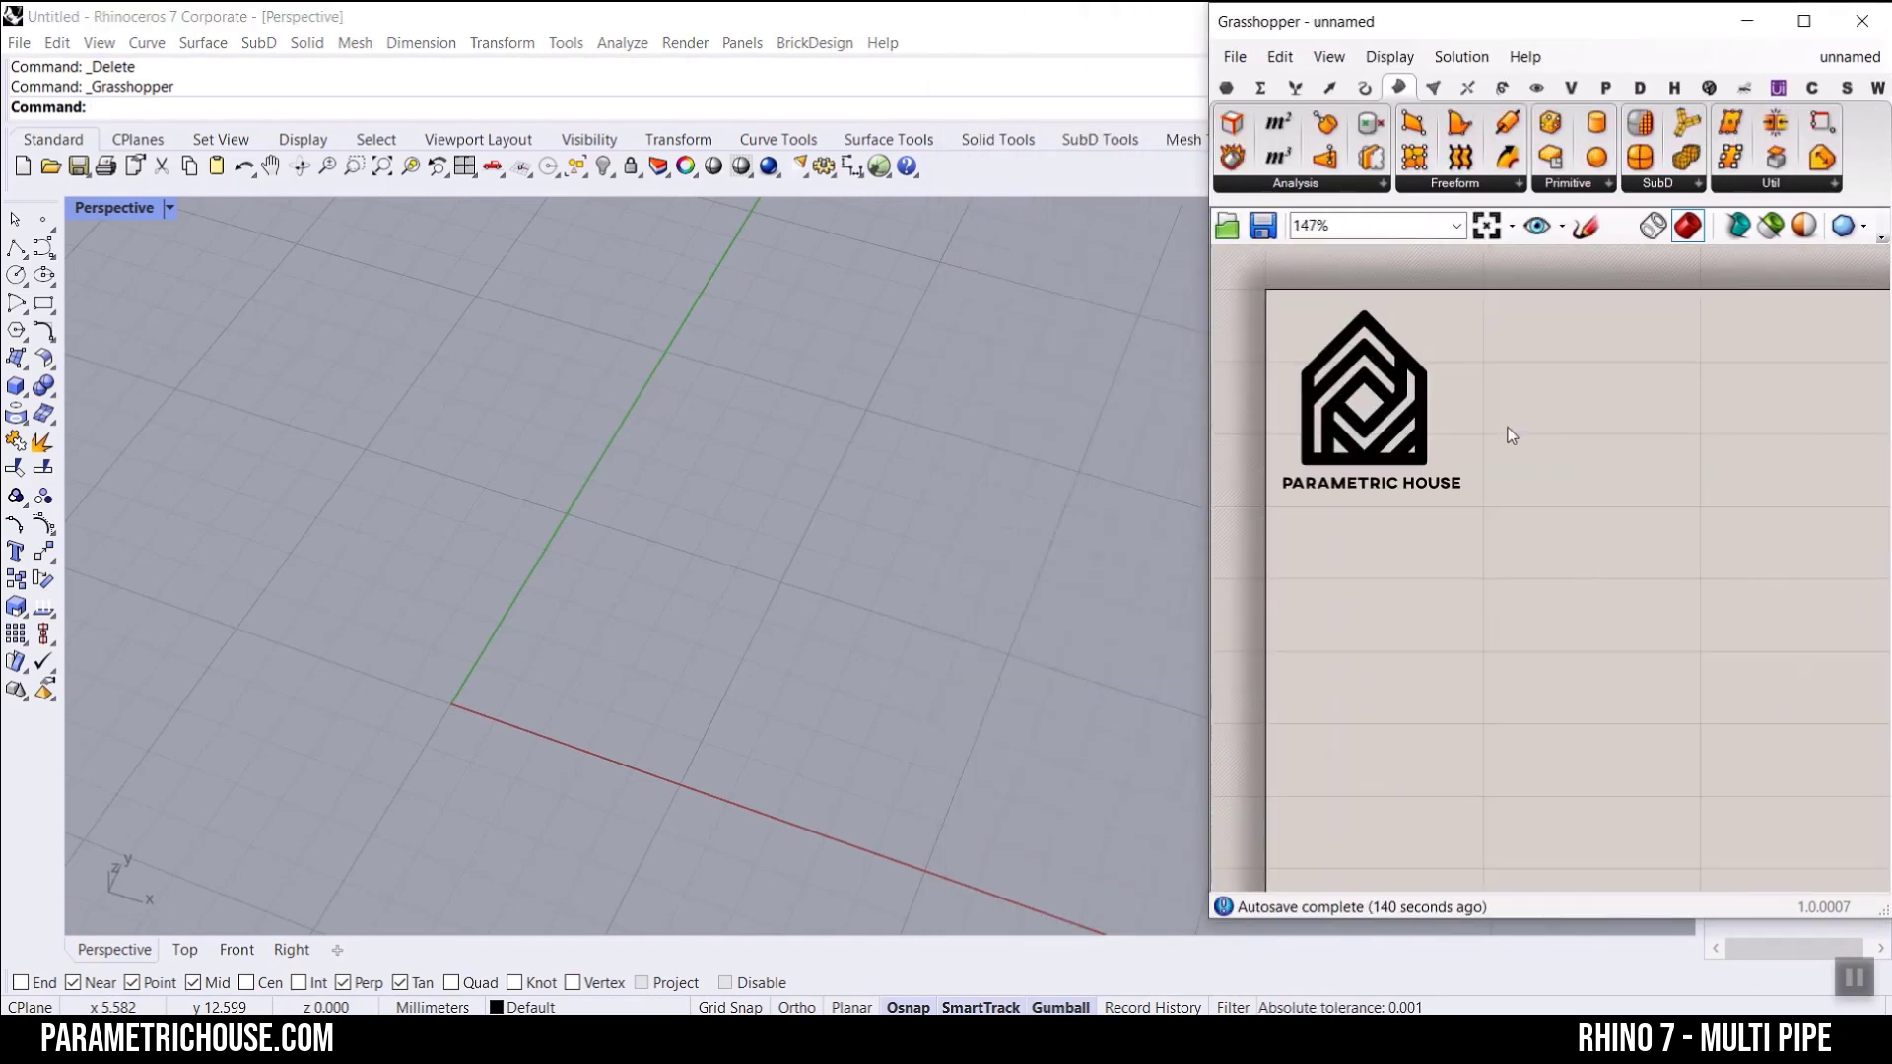
Step: Add a Circle component with Plane and Radius inputs to the canvas
click(1362, 89)
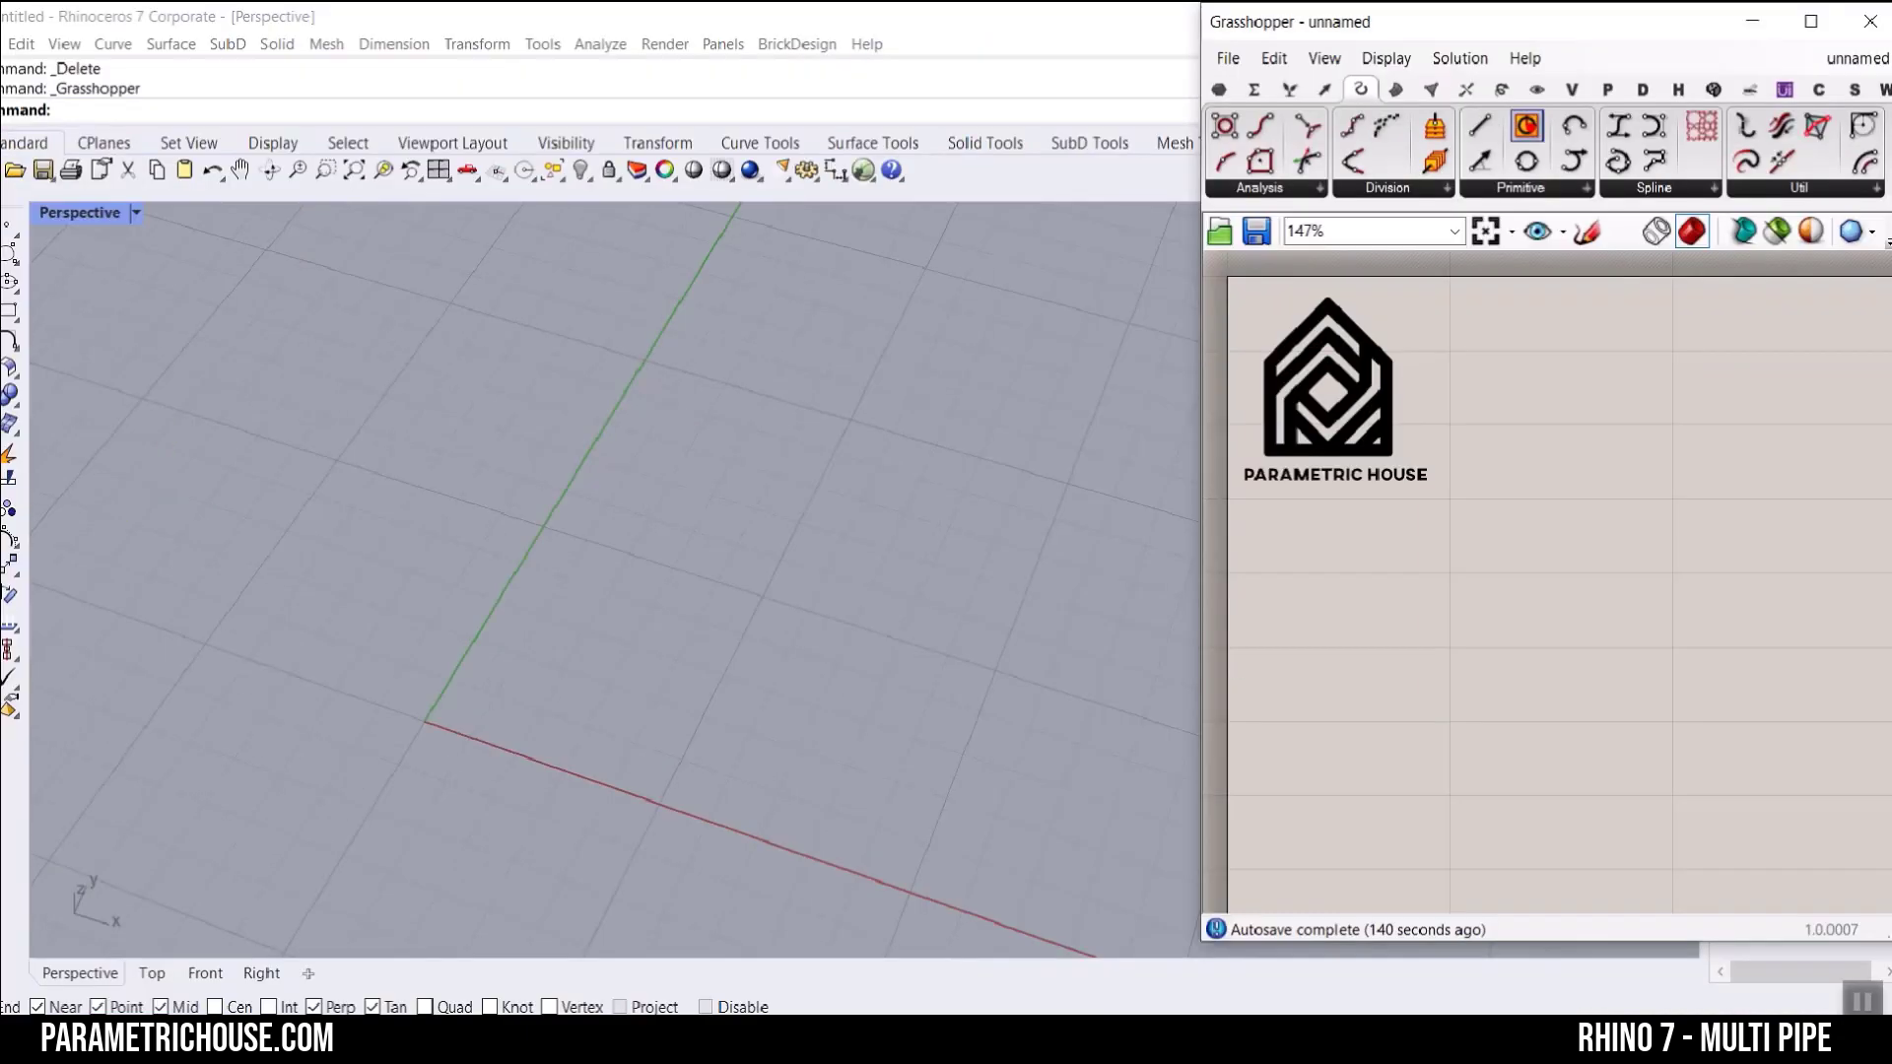
drag(1526, 123, 1652, 507)
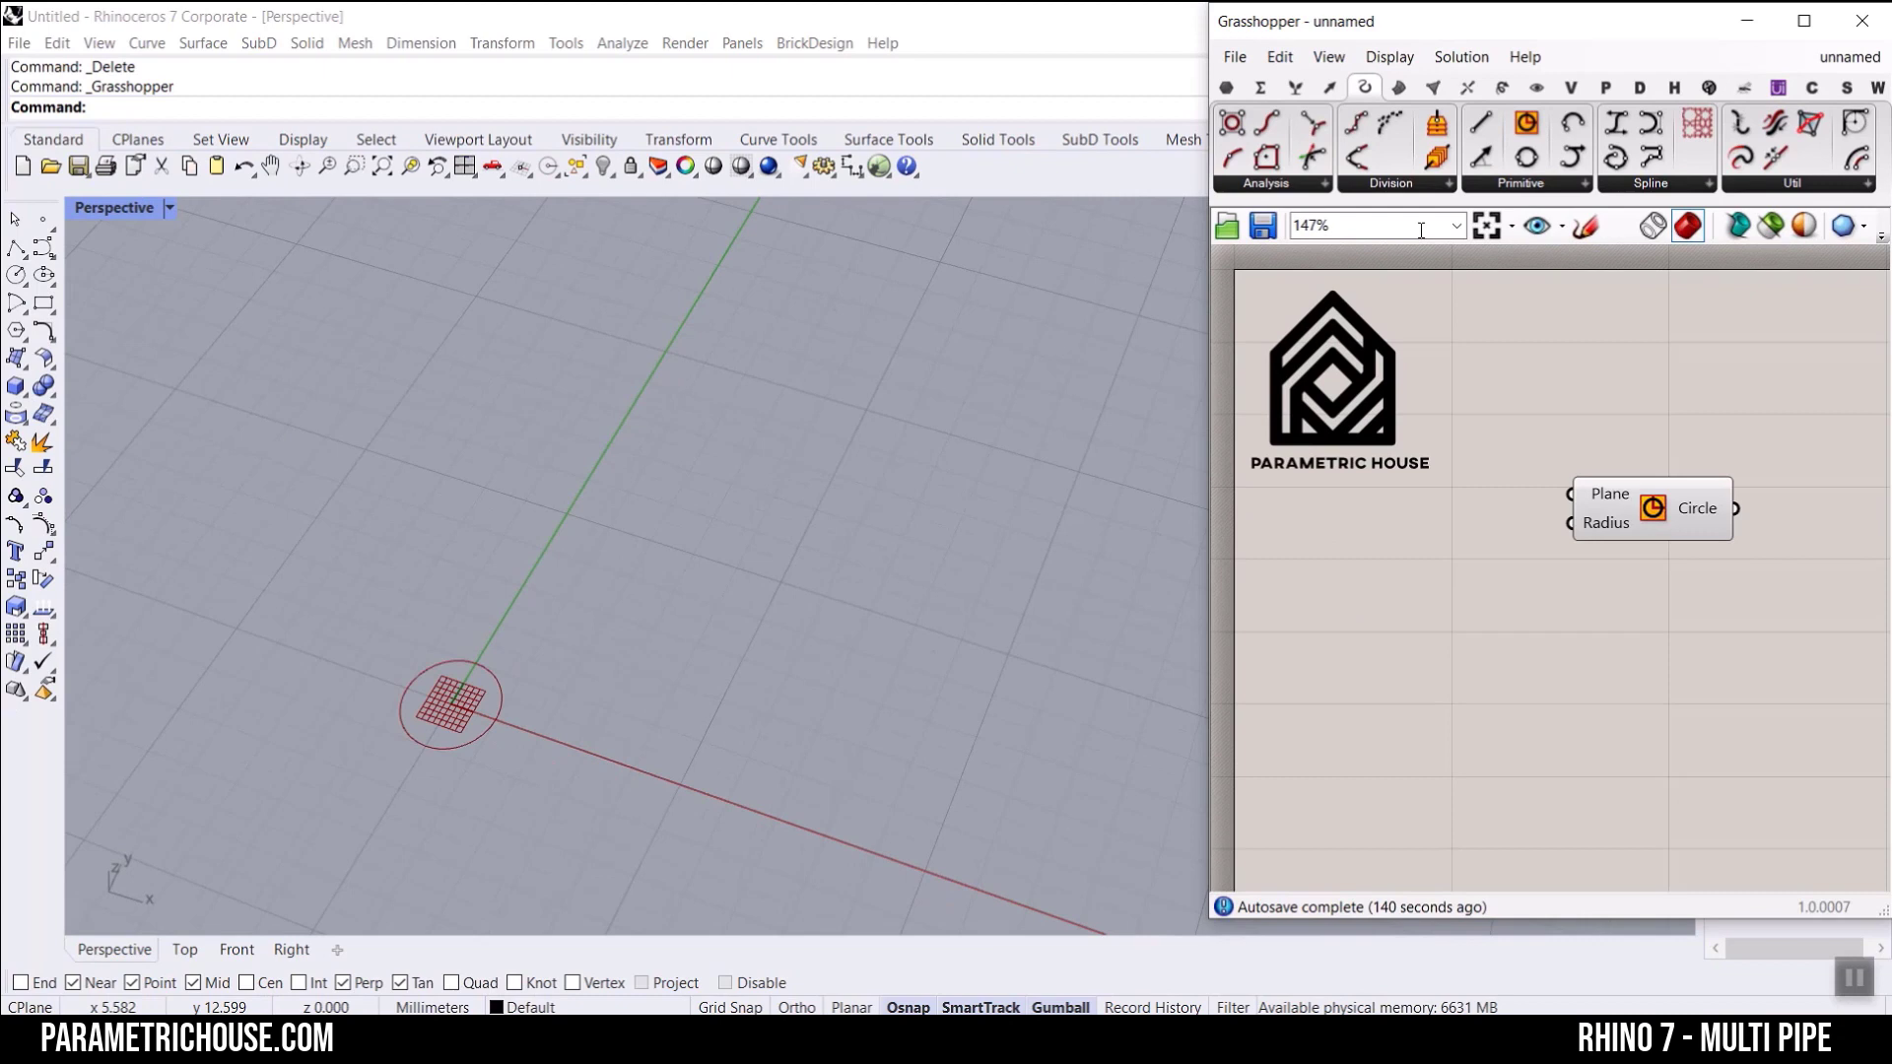
click(1225, 86)
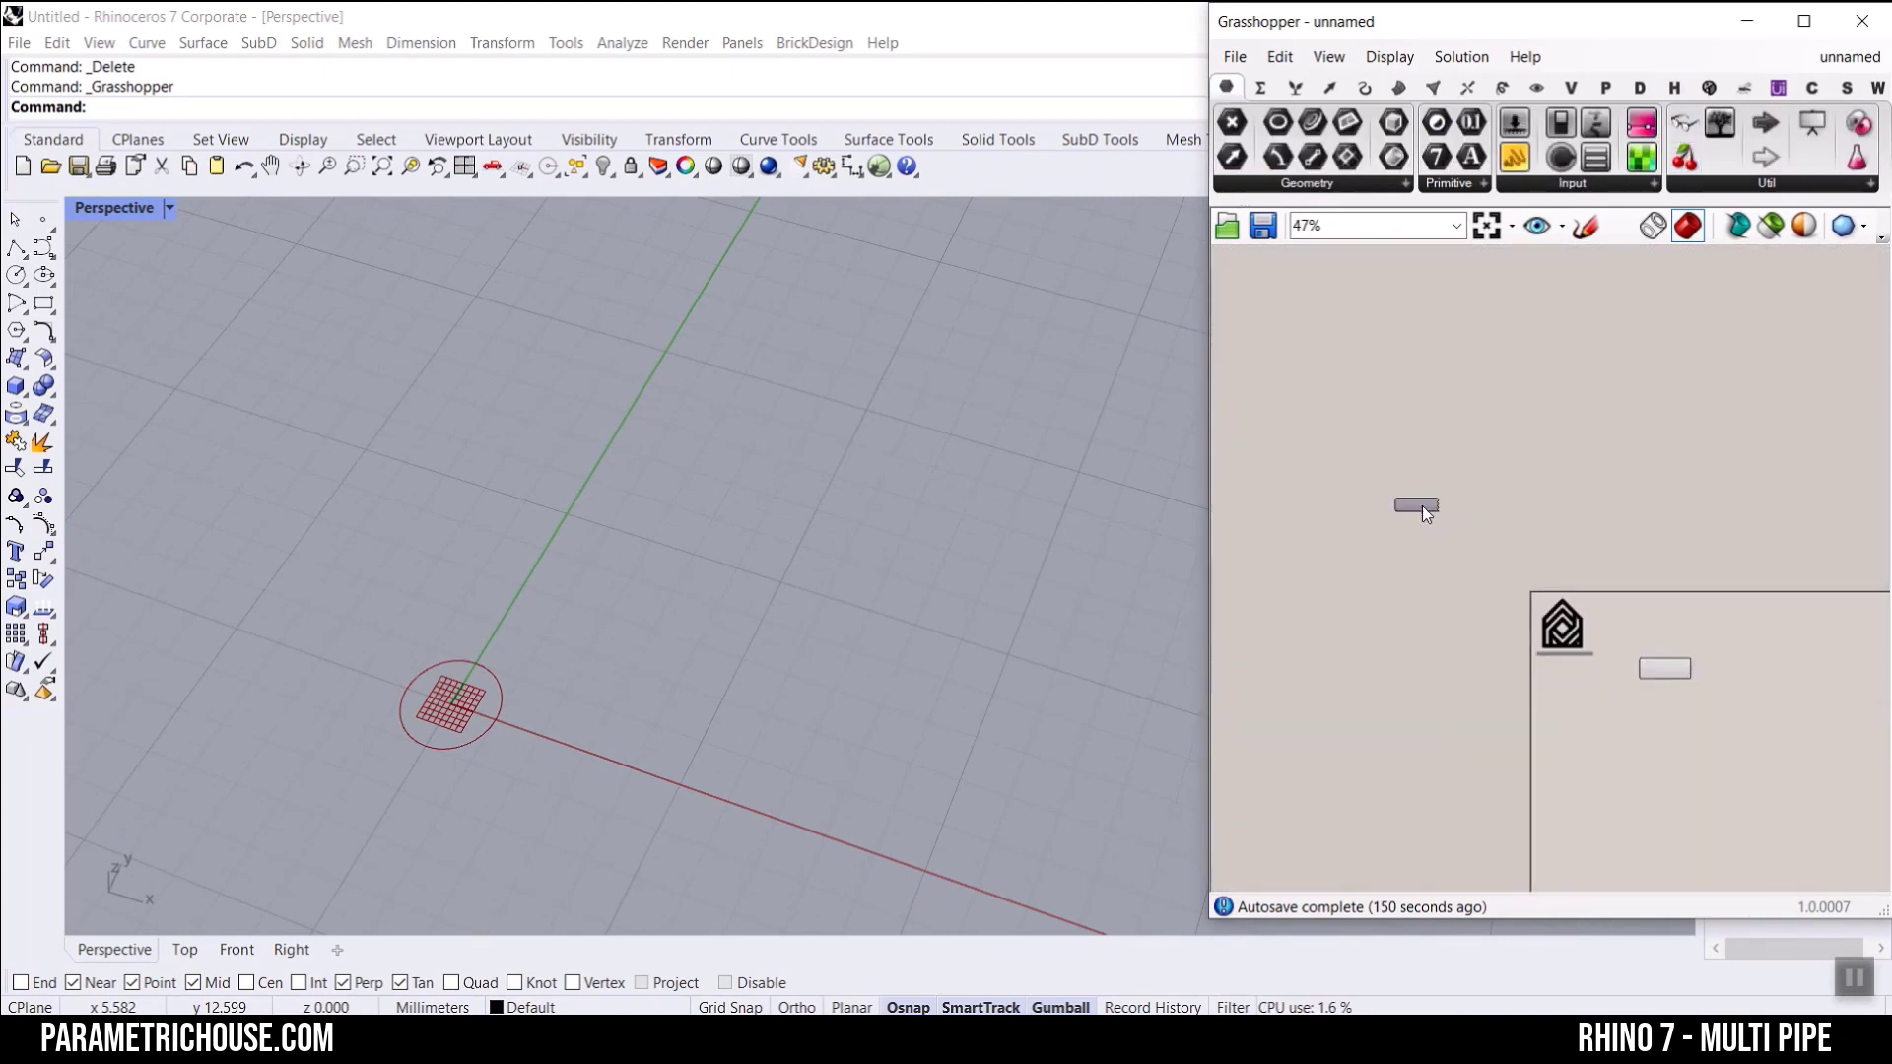
scroll(1517, 581, up, 5)
click(1624, 591)
scroll(1411, 589, up, 2)
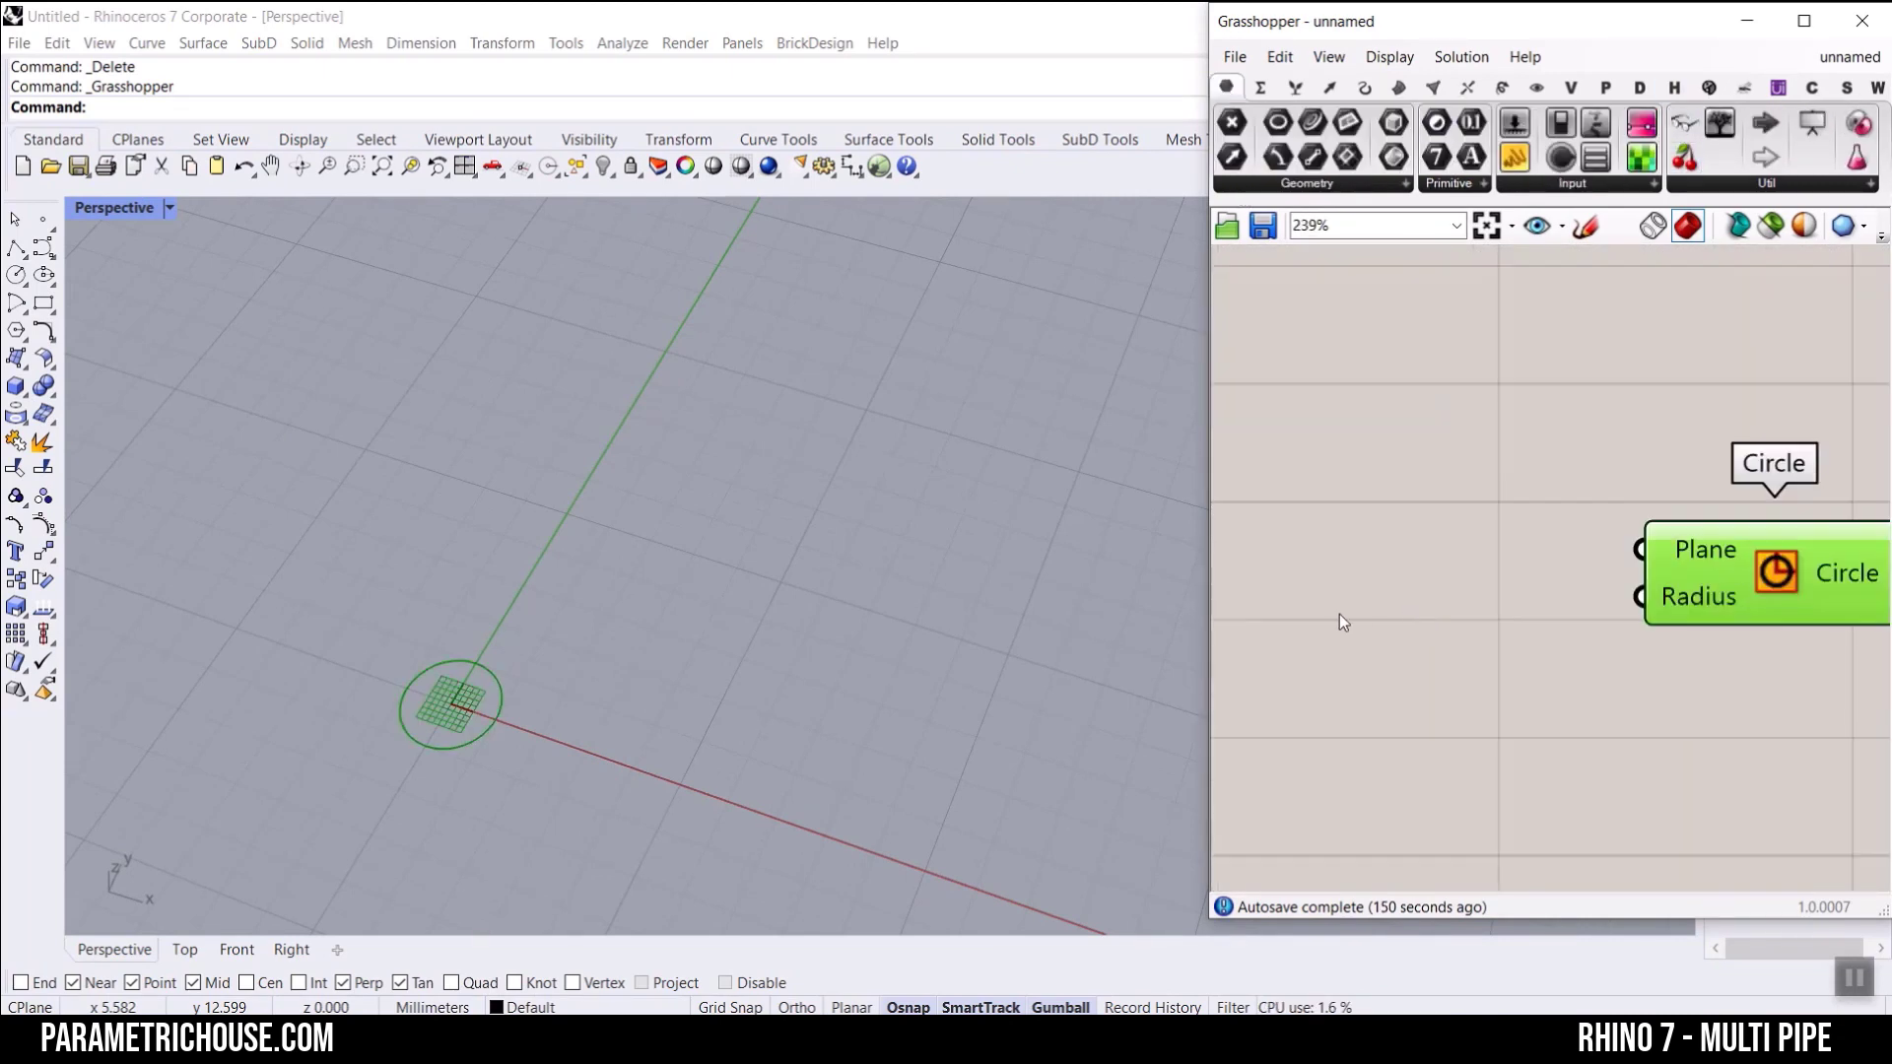
Step: Create a 12.25 number slider, connect it to the Circle component's Radius input and name it Radius
double_click(1338, 613)
text(12)
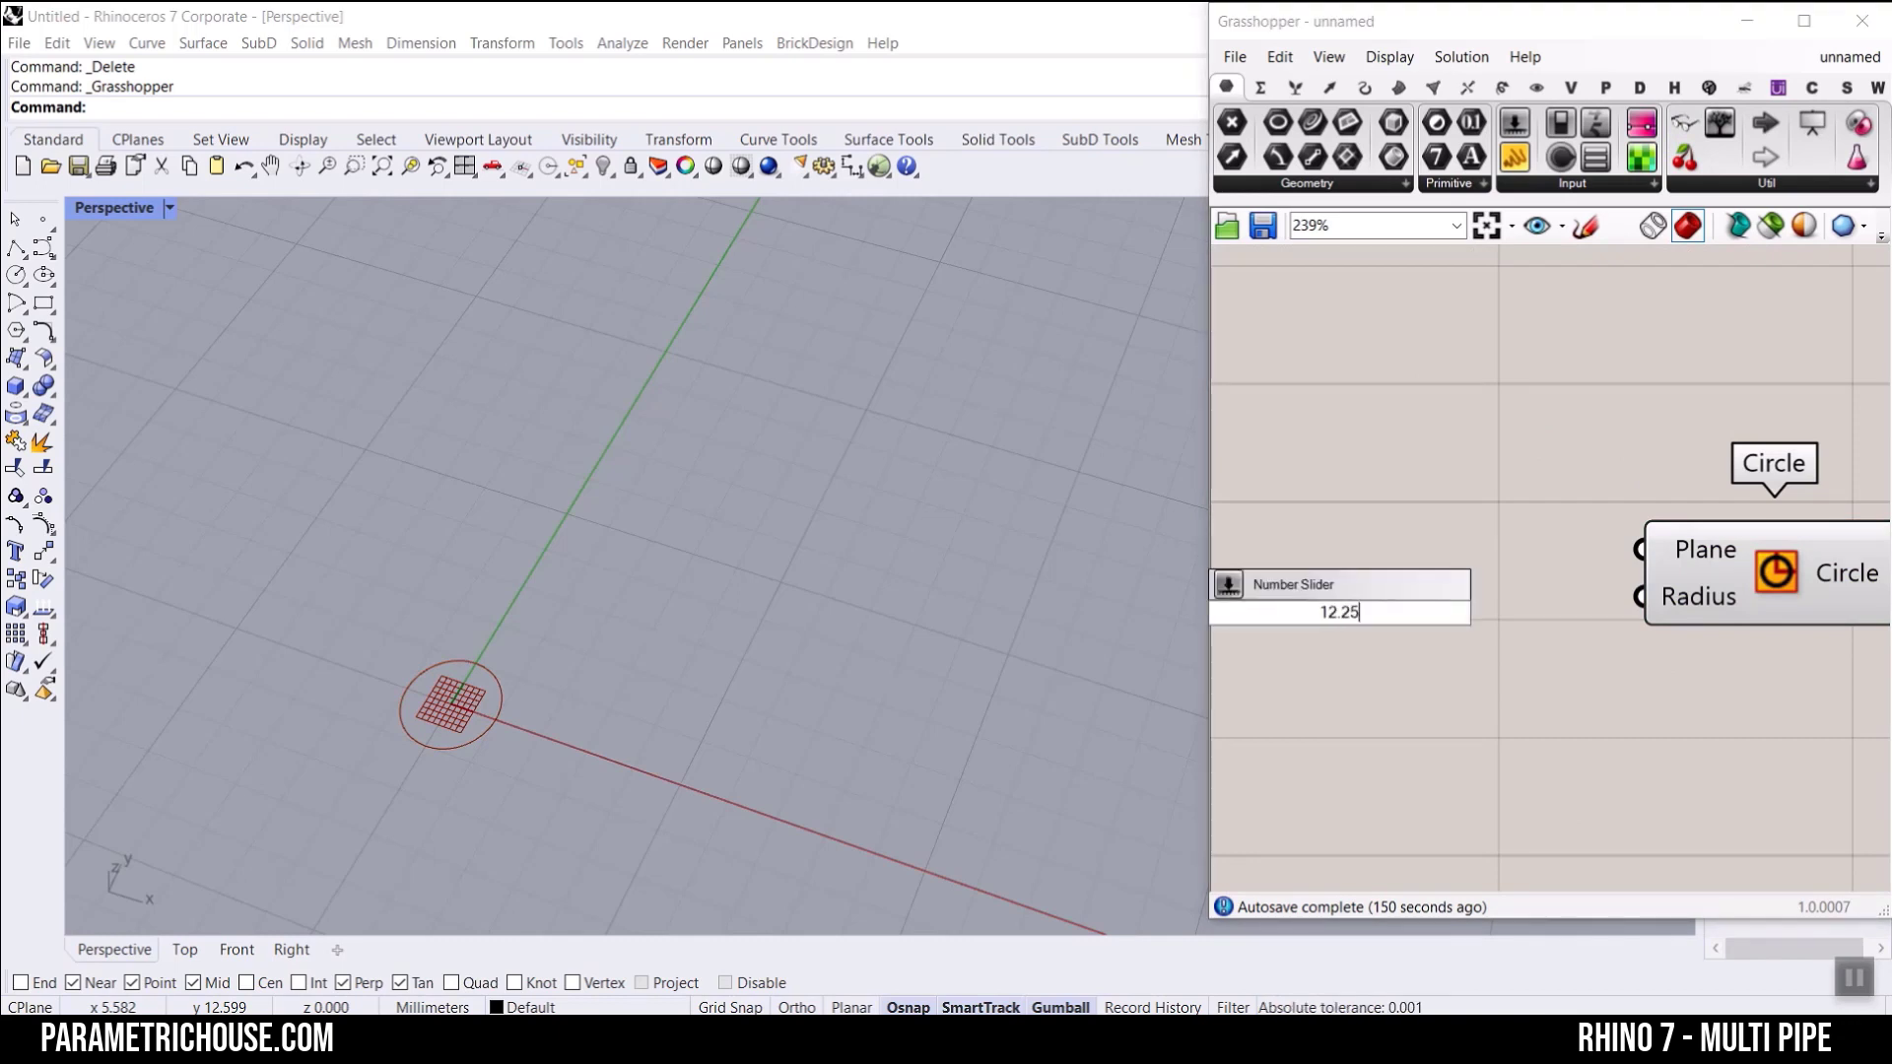
text(.25)
key(Return)
drag(1582, 613, 1639, 596)
right_click(1493, 622)
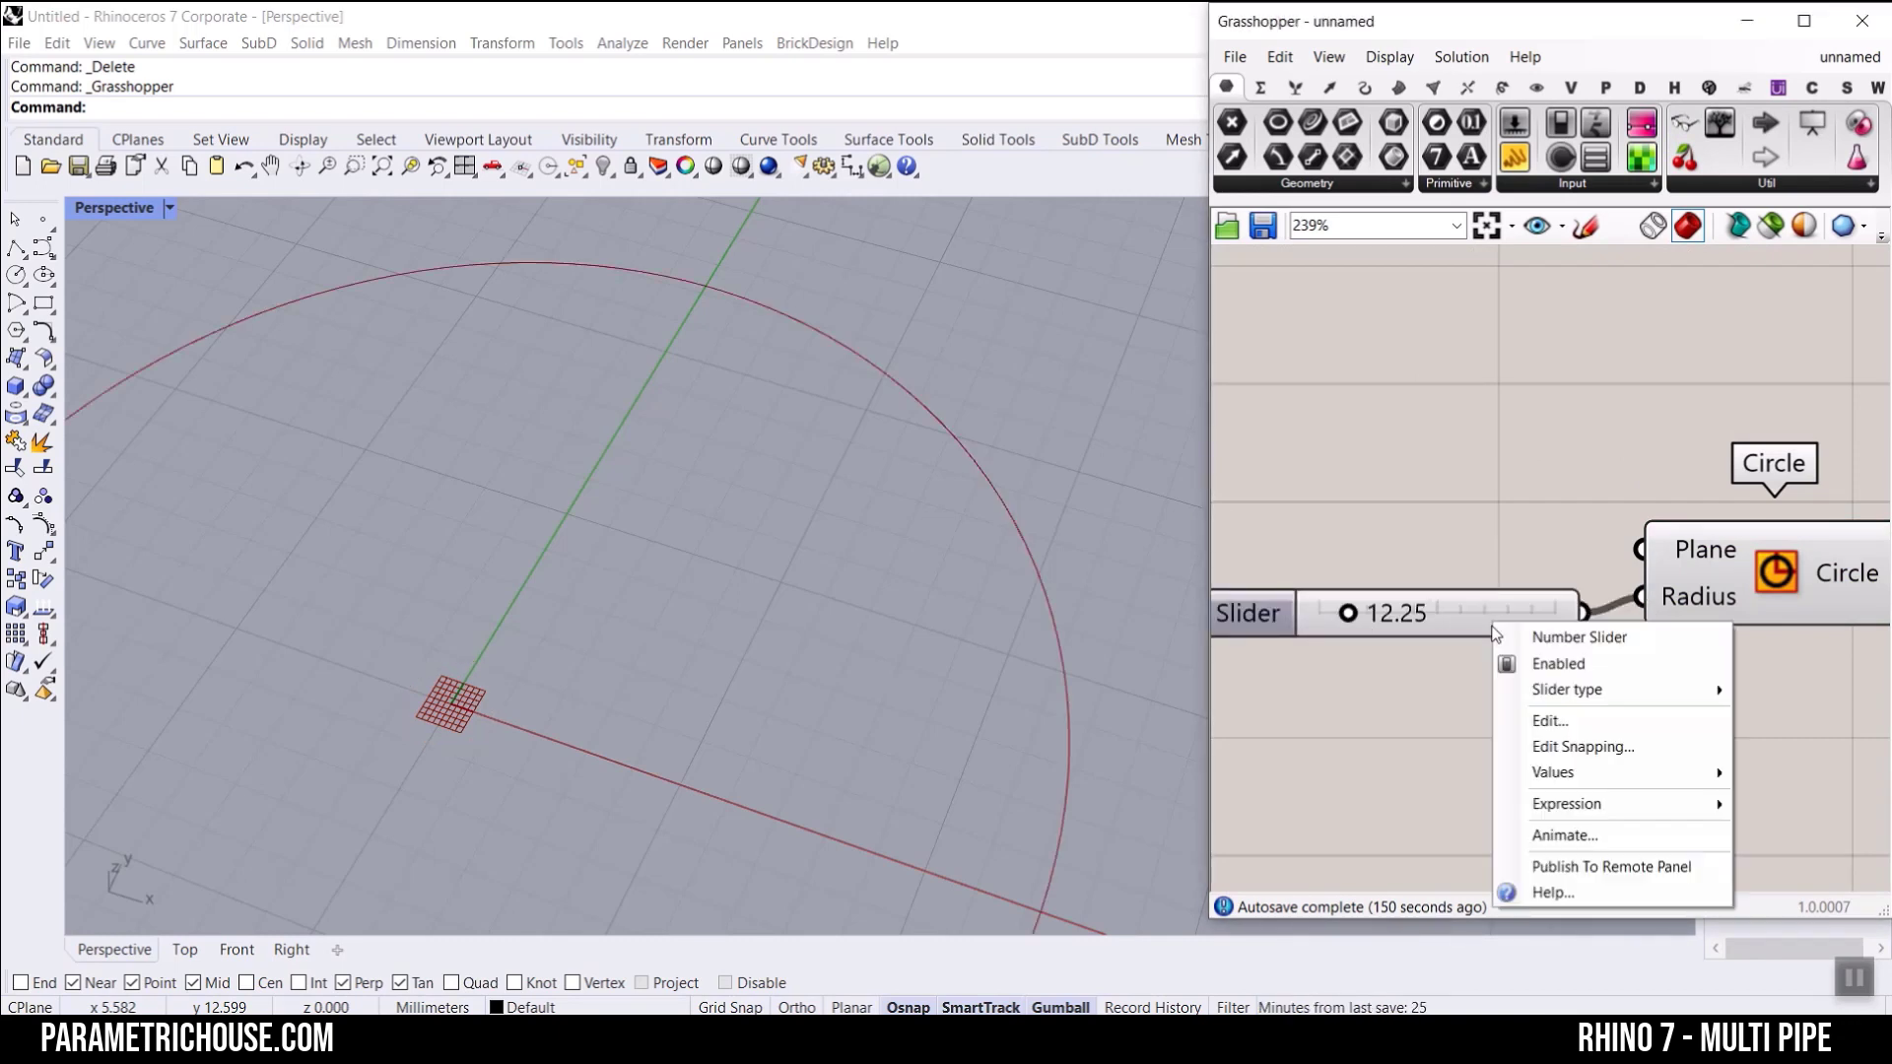
key(BackSpace)
key(Return)
Step: Shorten the Radius slider and move the Circle component closer to it
scroll(1537, 524, down, 4)
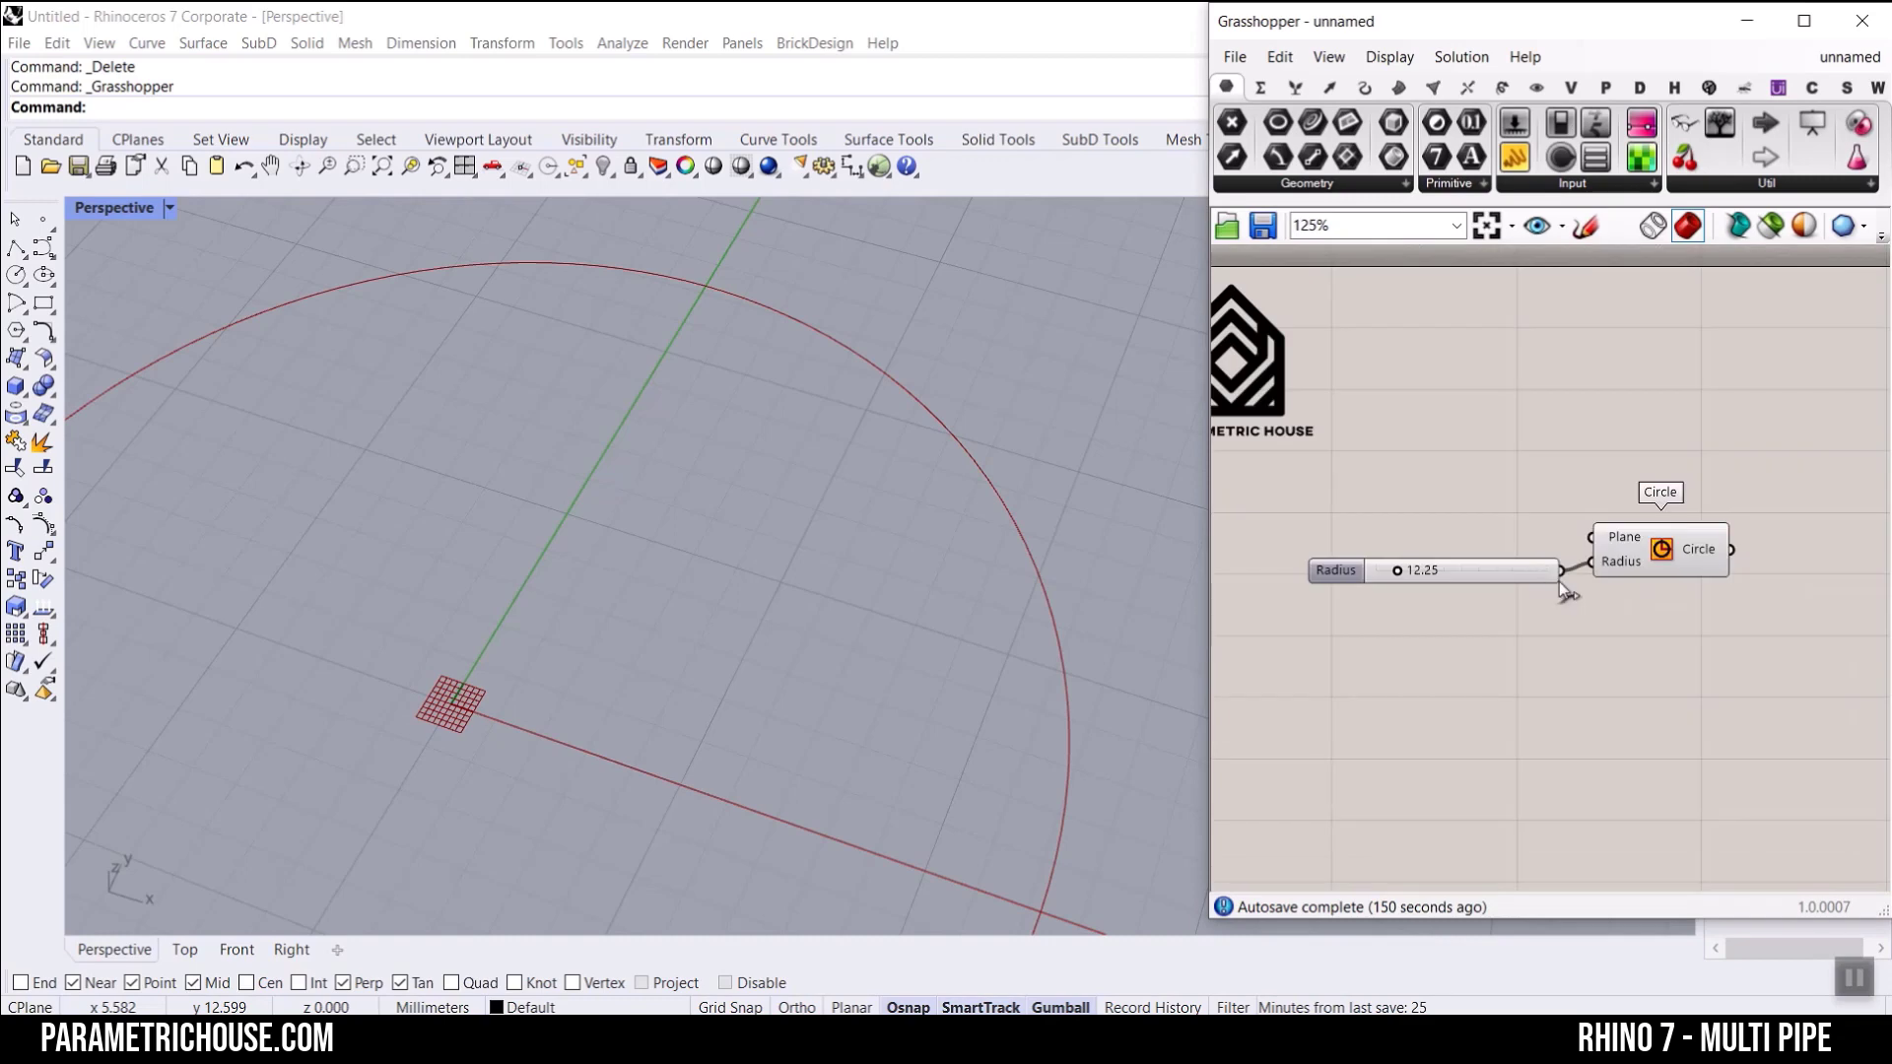
drag(1561, 576, 1516, 575)
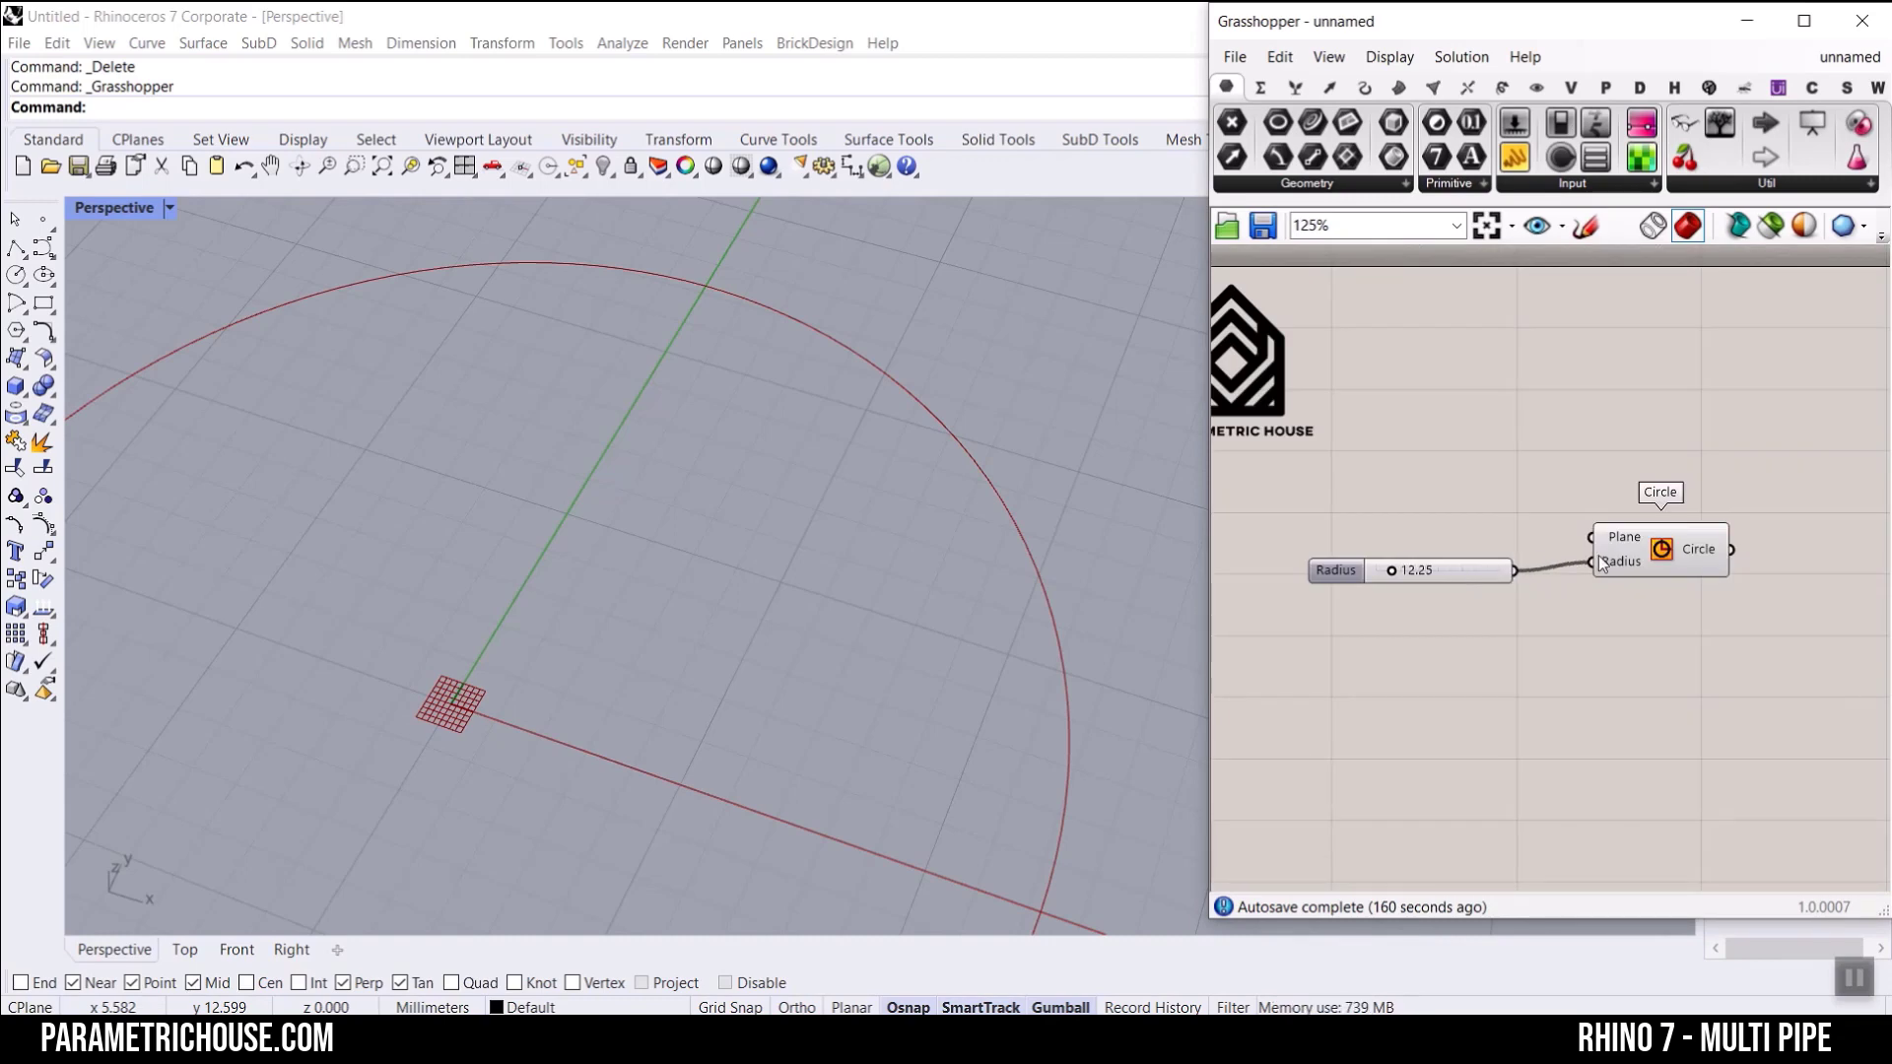
drag(1638, 542, 1594, 567)
Step: Set the circle's Radius slider to 9.06
scroll(749, 592, down, 5)
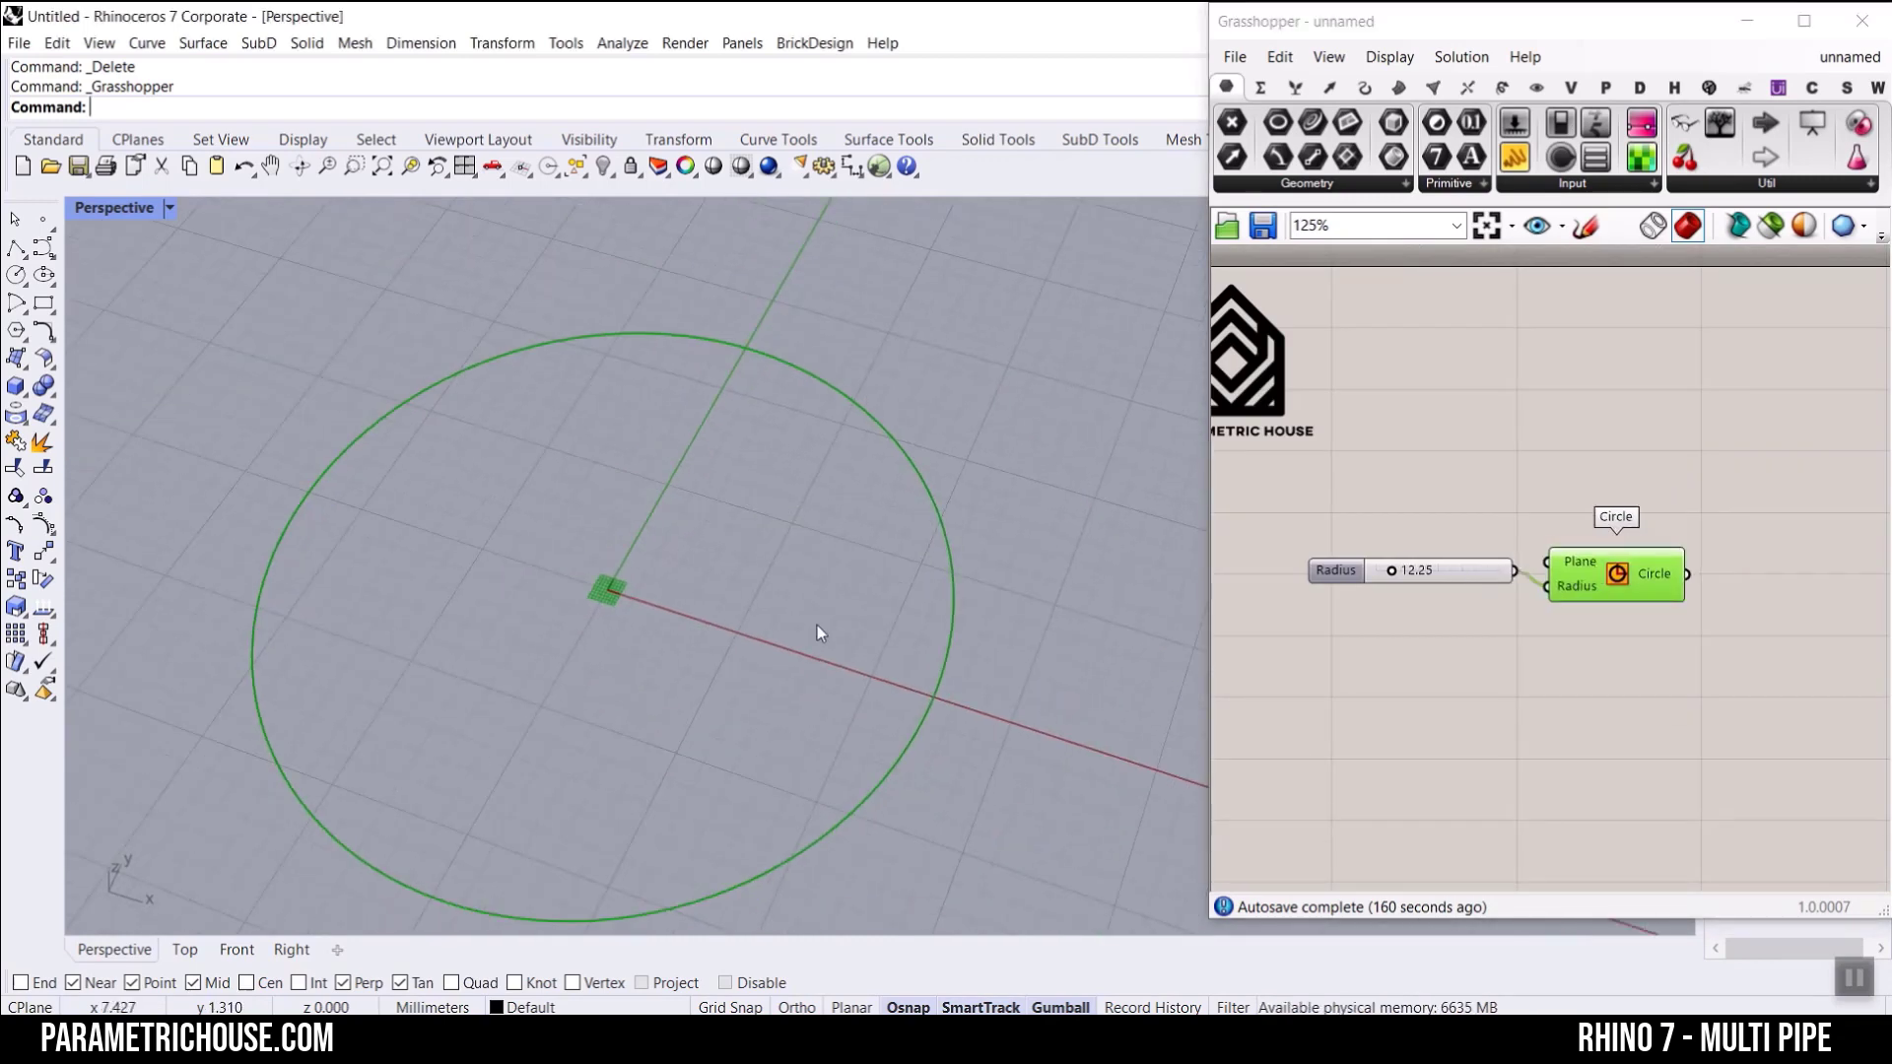
scroll(1424, 561, up, 5)
mouse_move(1353, 581)
mouse_down()
mouse_move(1334, 596)
mouse_move(1368, 596)
mouse_move(1343, 596)
mouse_up()
click(1493, 576)
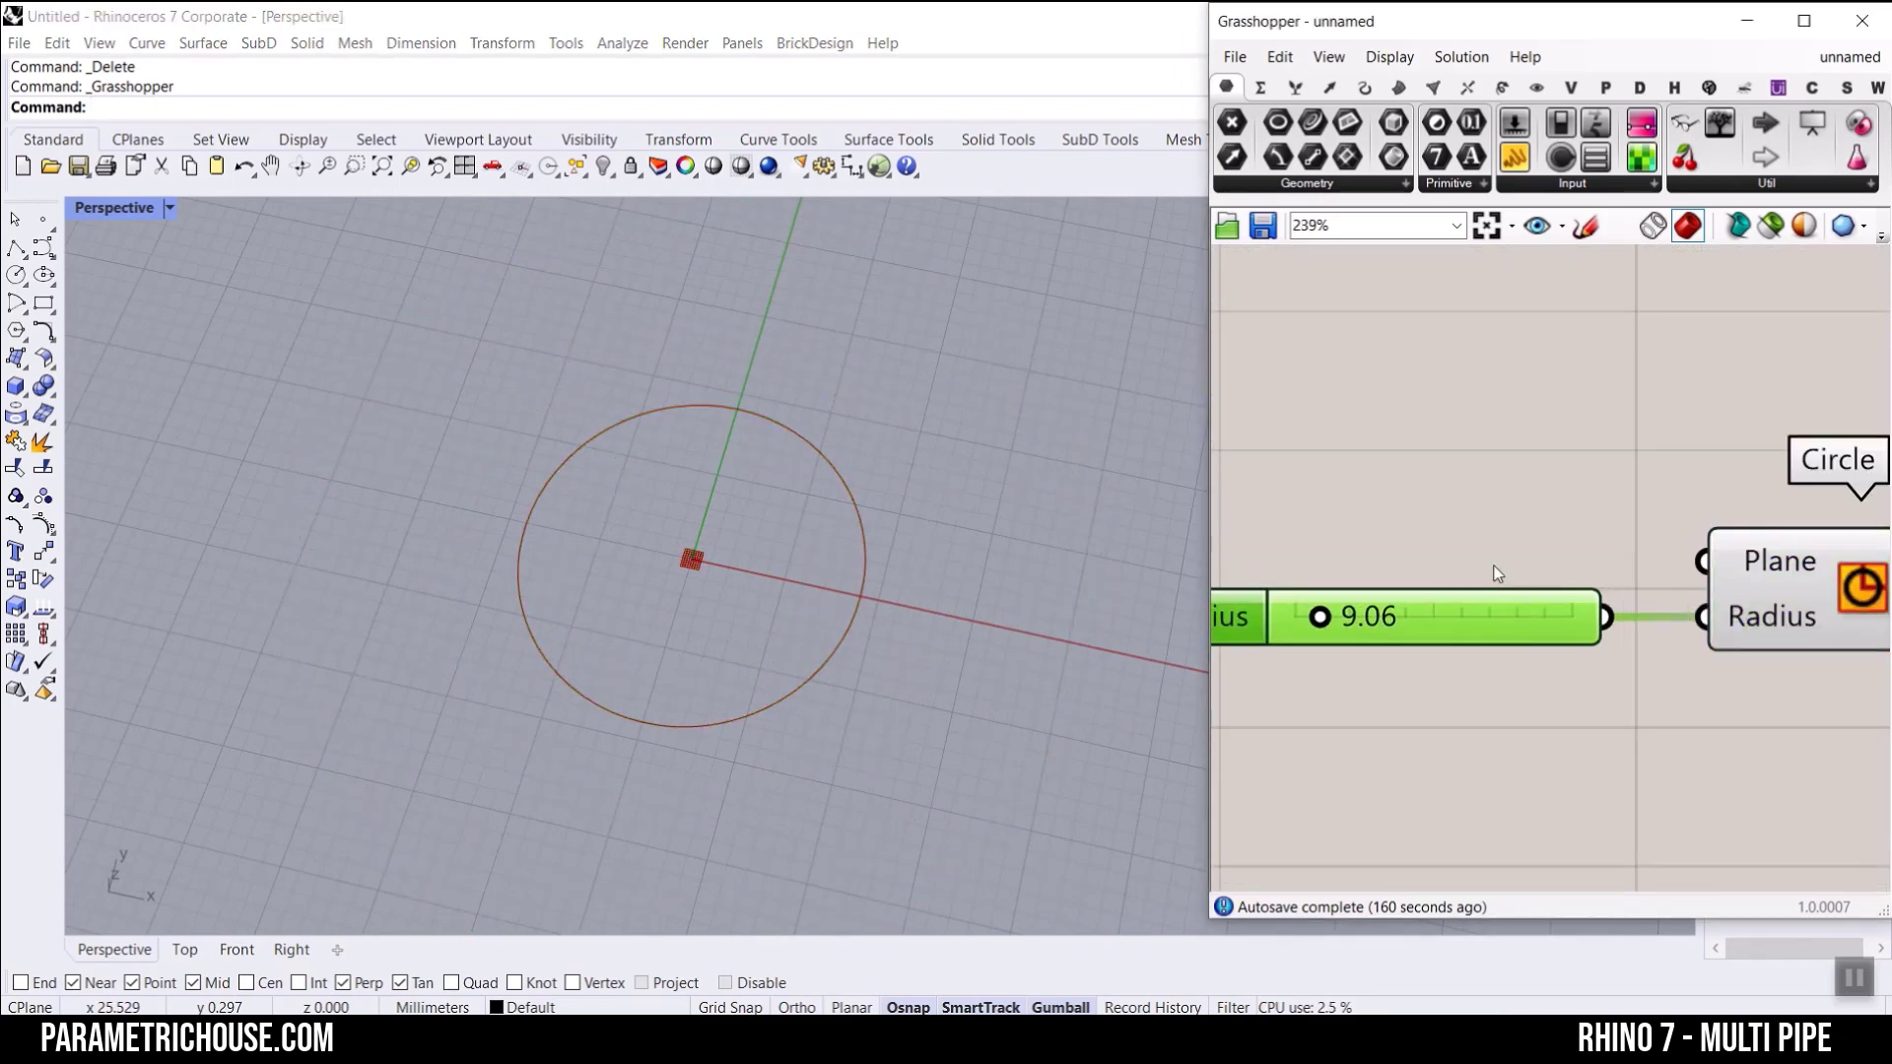
scroll(1469, 565, down, 5)
scroll(705, 668, up, 5)
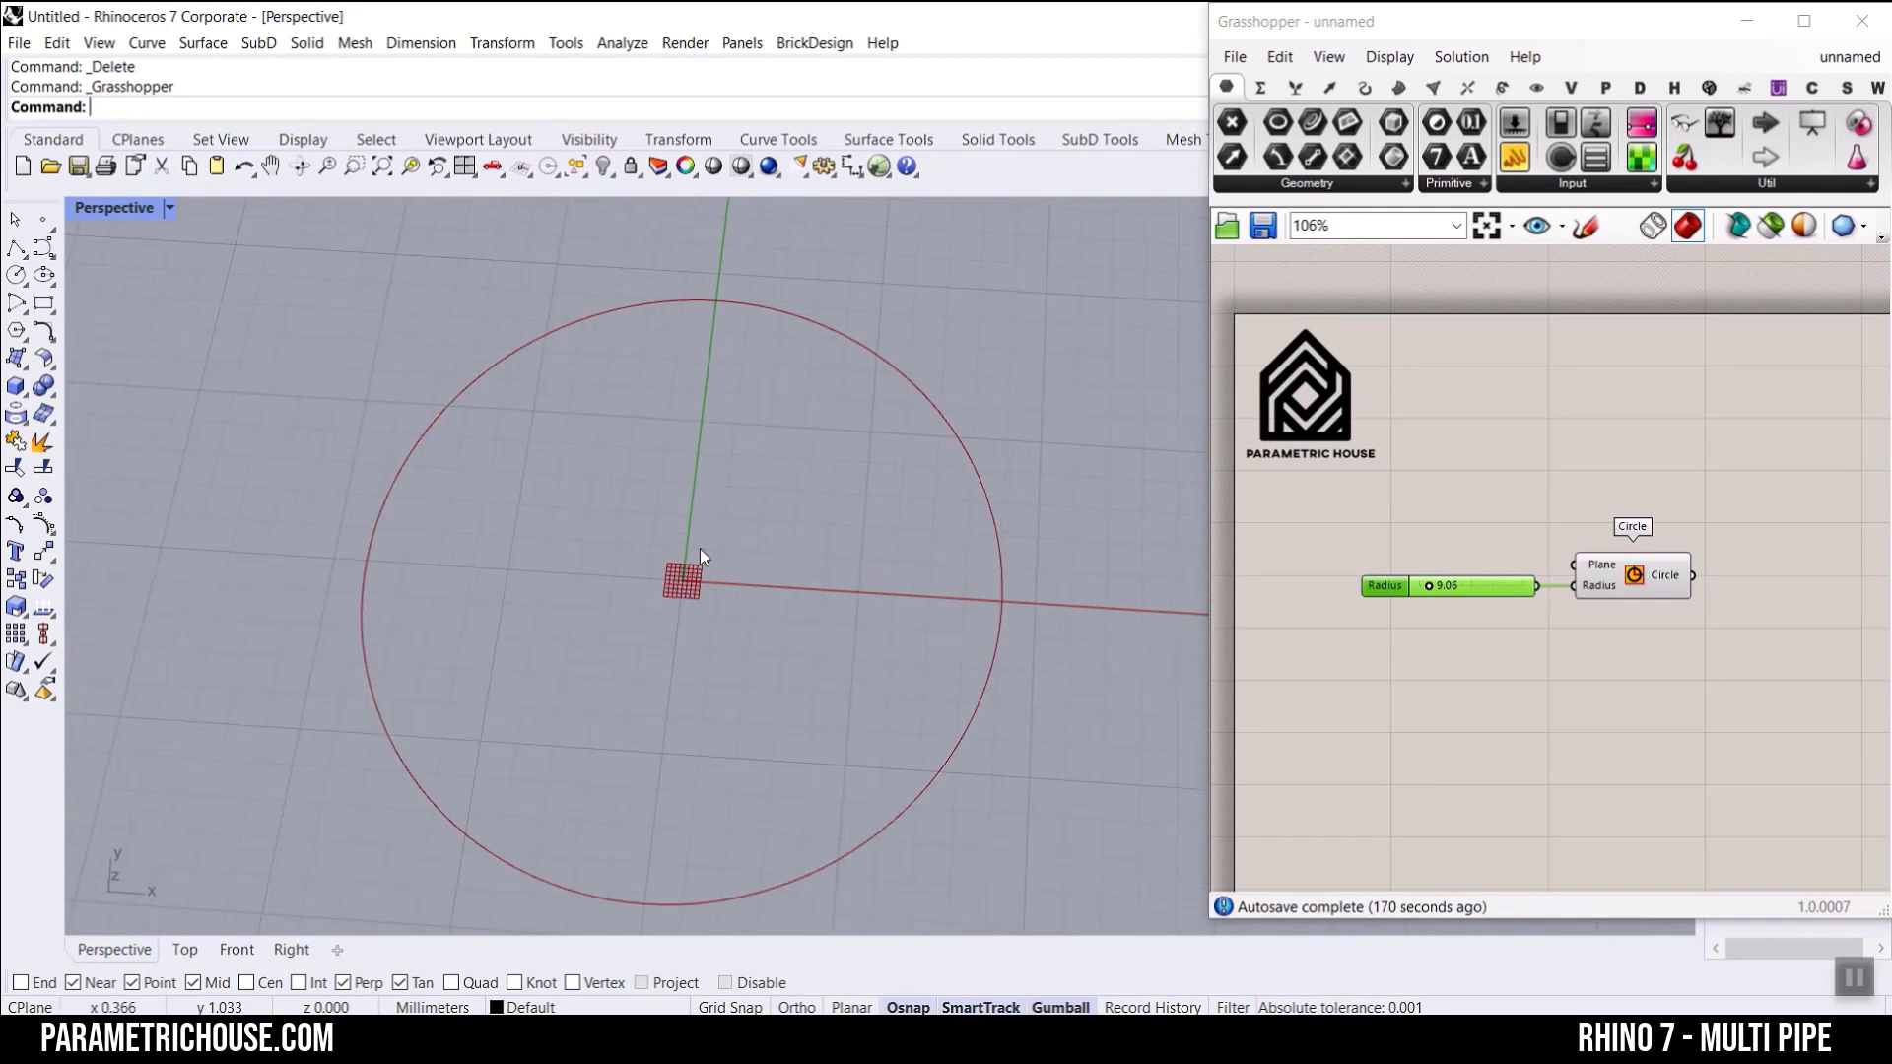
key(ctrl+2)
drag(686, 582, 925, 395)
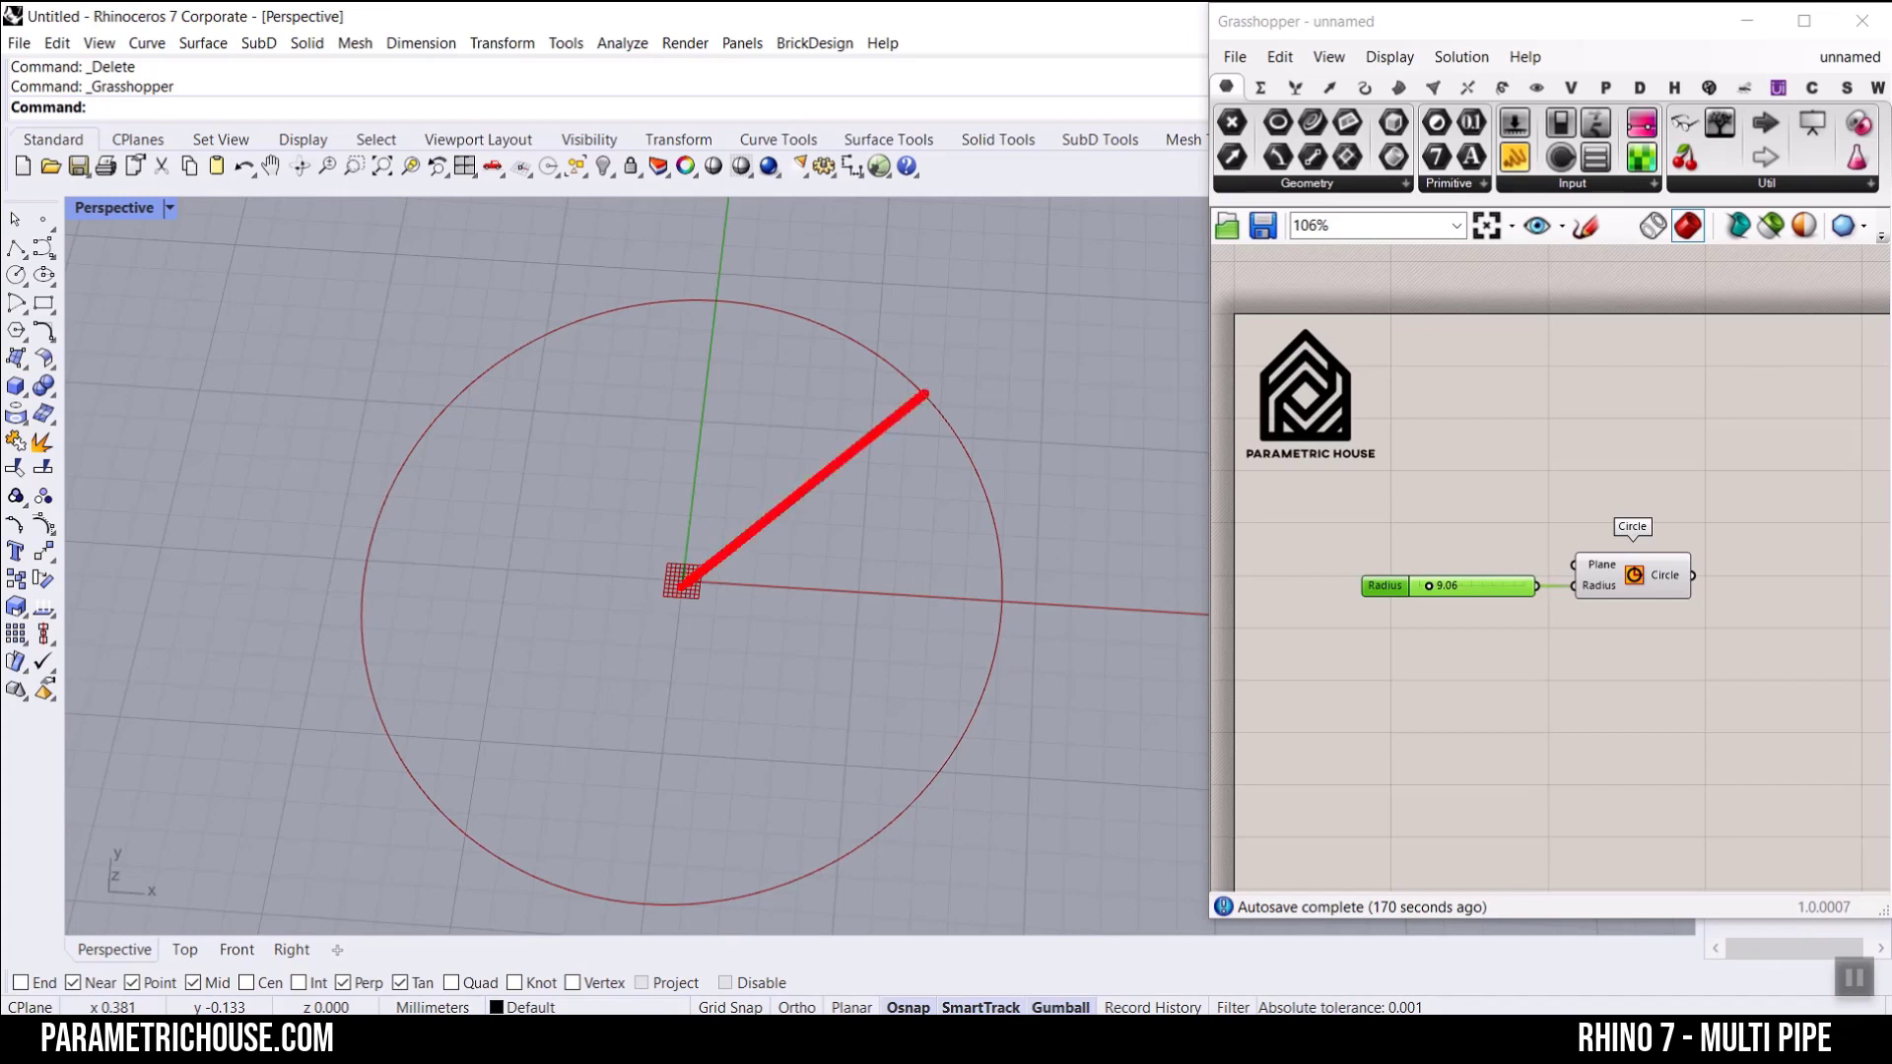
drag(686, 580, 463, 384)
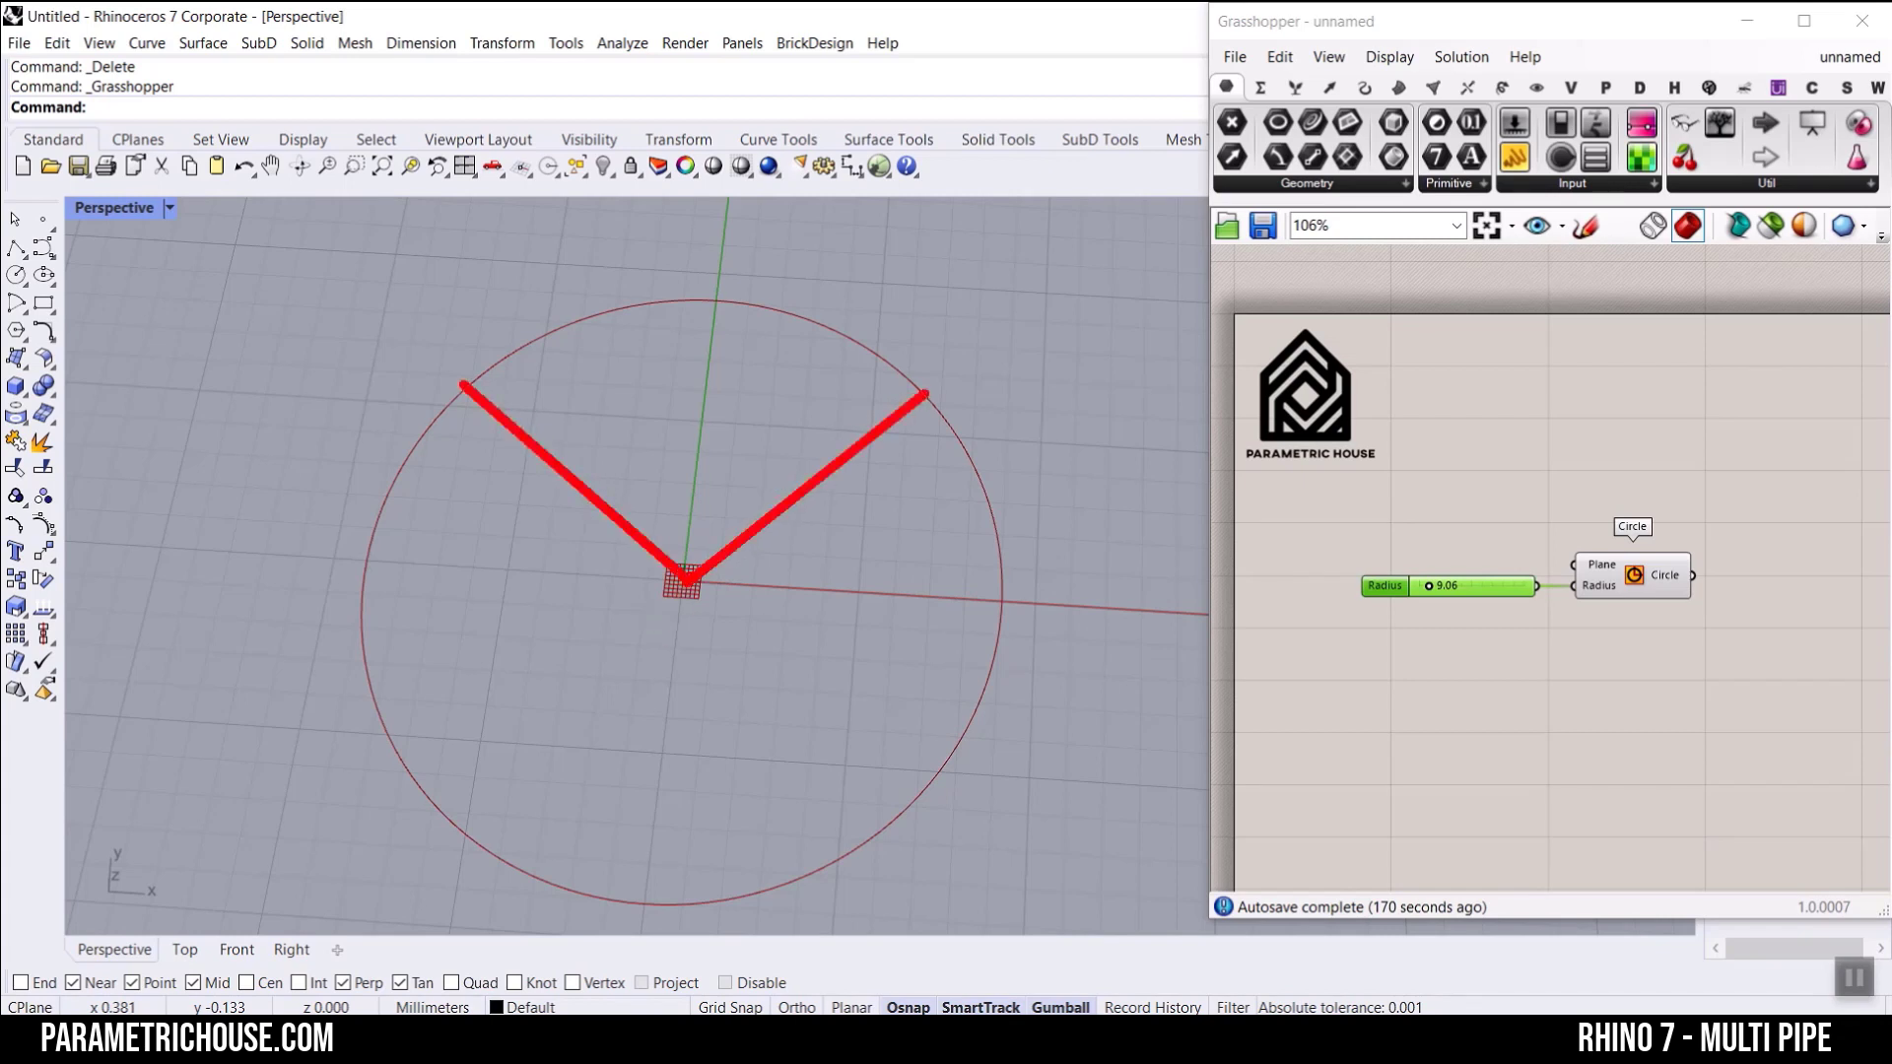
drag(687, 581, 652, 904)
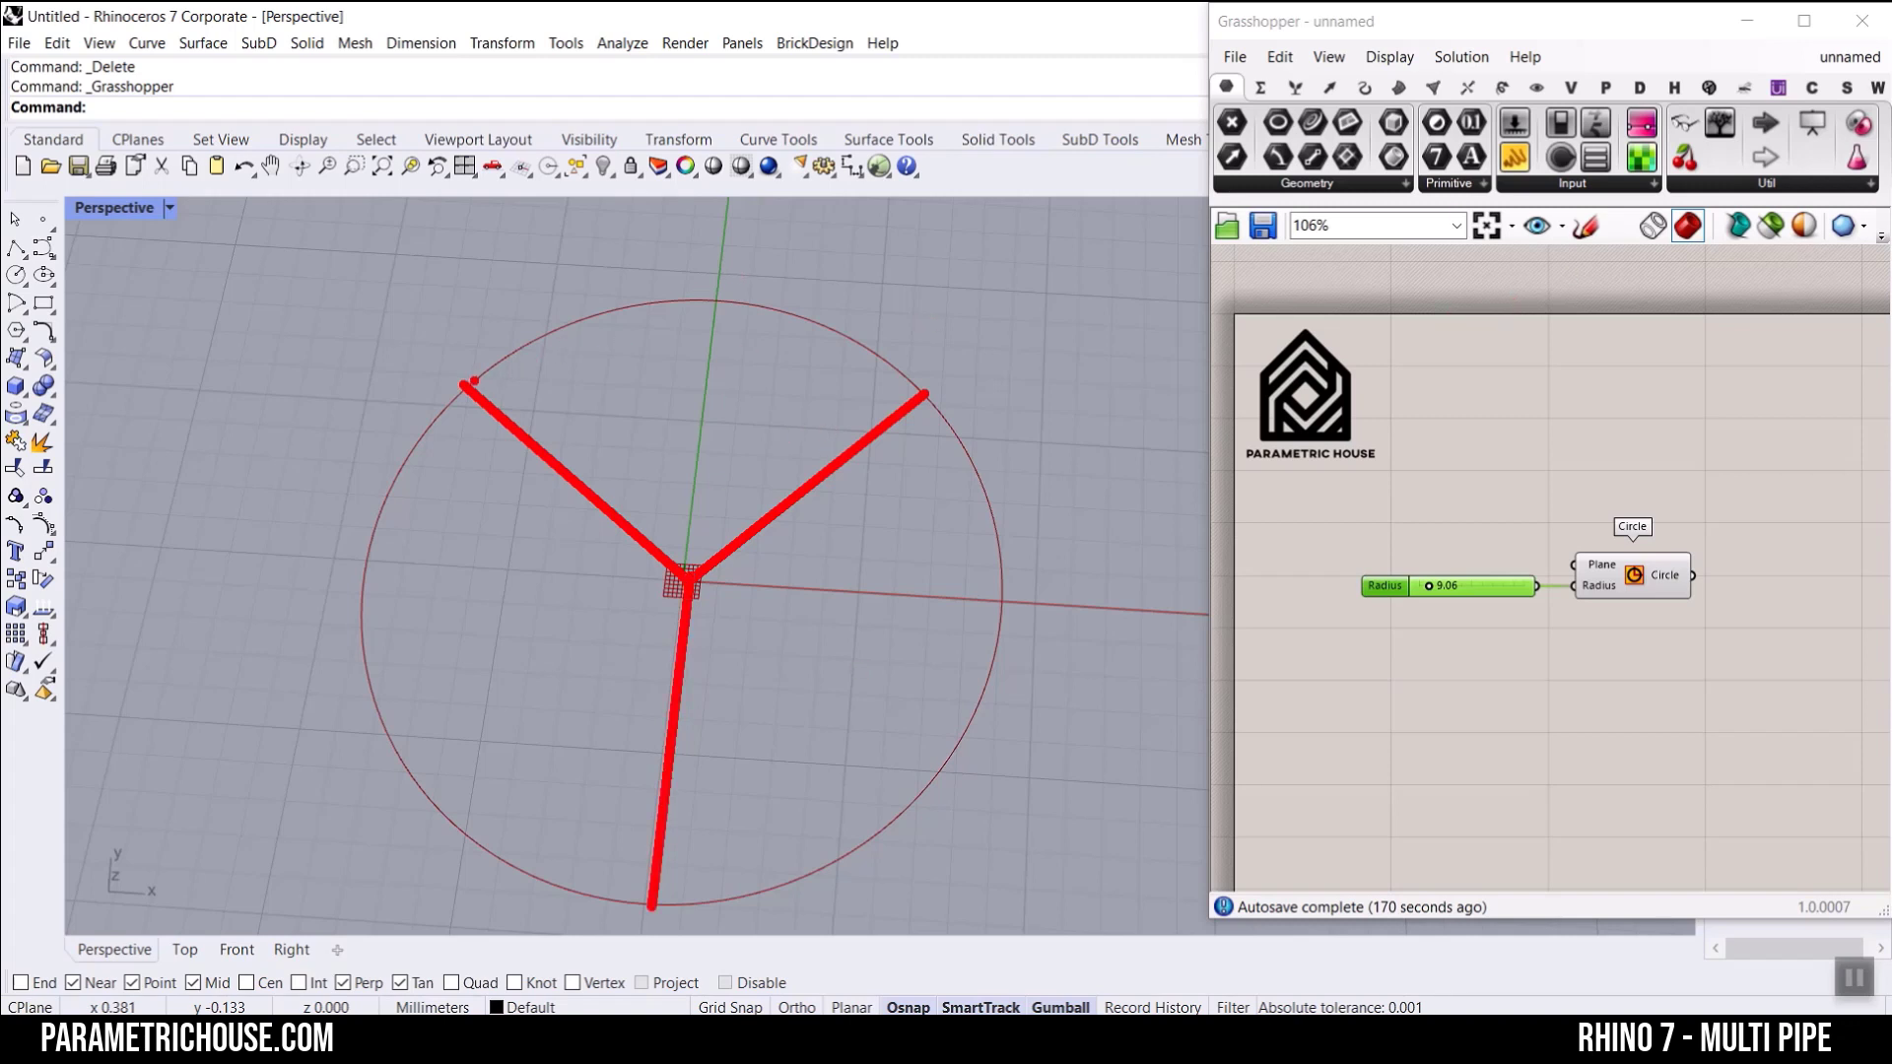
mouse_move(474, 381)
mouse_down()
mouse_move(667, 305)
mouse_move(835, 323)
mouse_up()
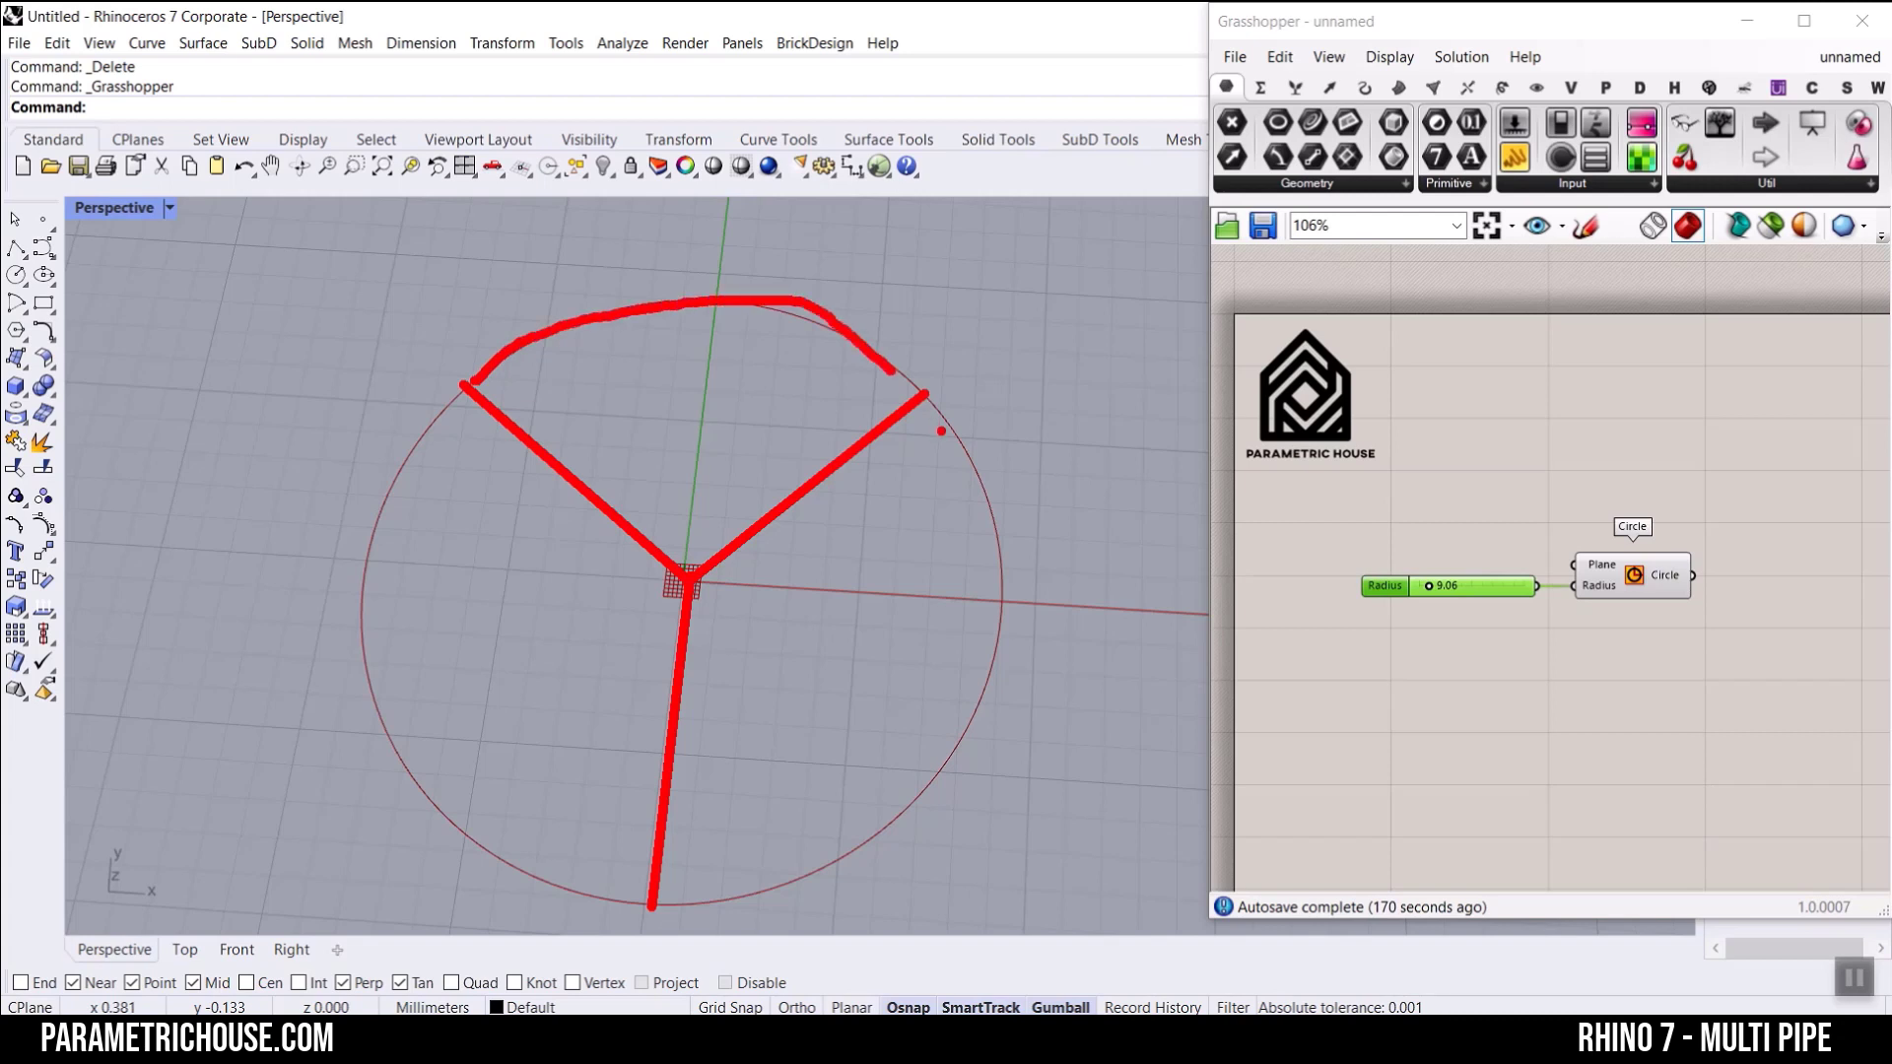
mouse_move(936, 414)
mouse_down()
mouse_move(987, 508)
mouse_move(938, 798)
mouse_move(788, 887)
mouse_up()
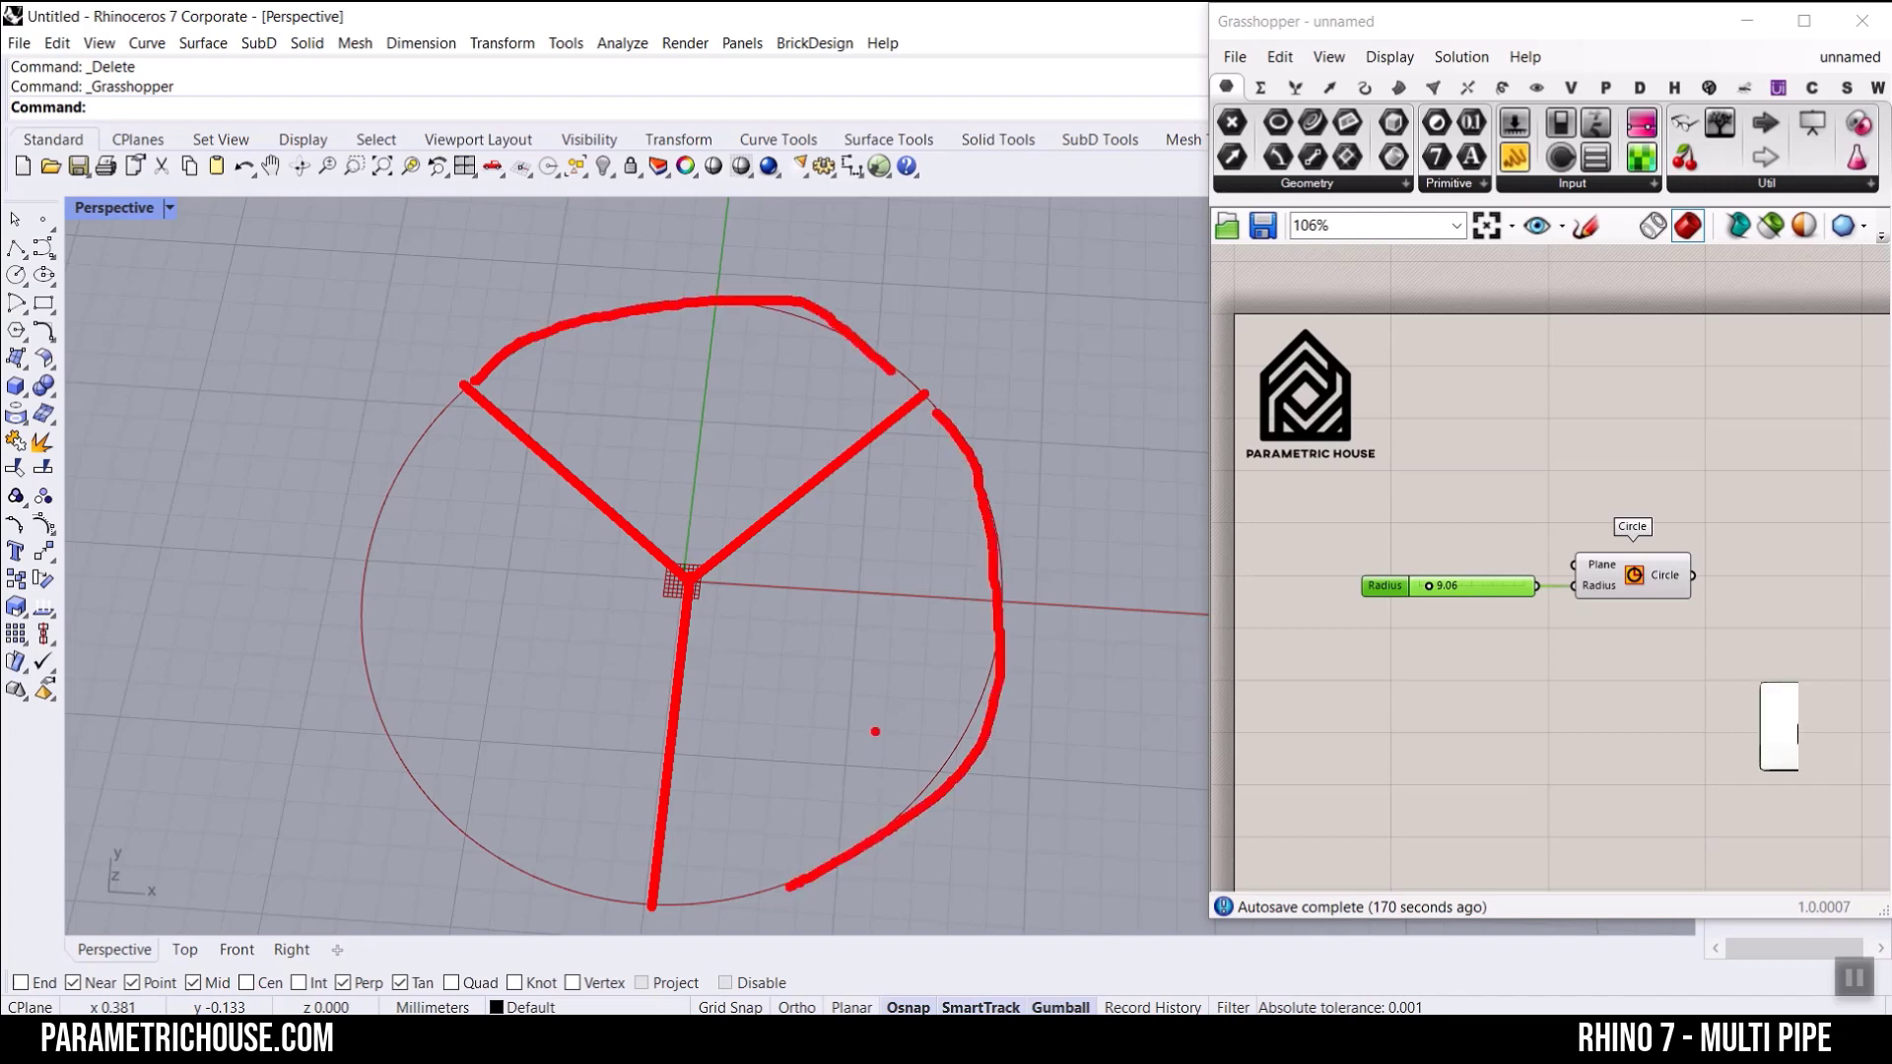
key(Escape)
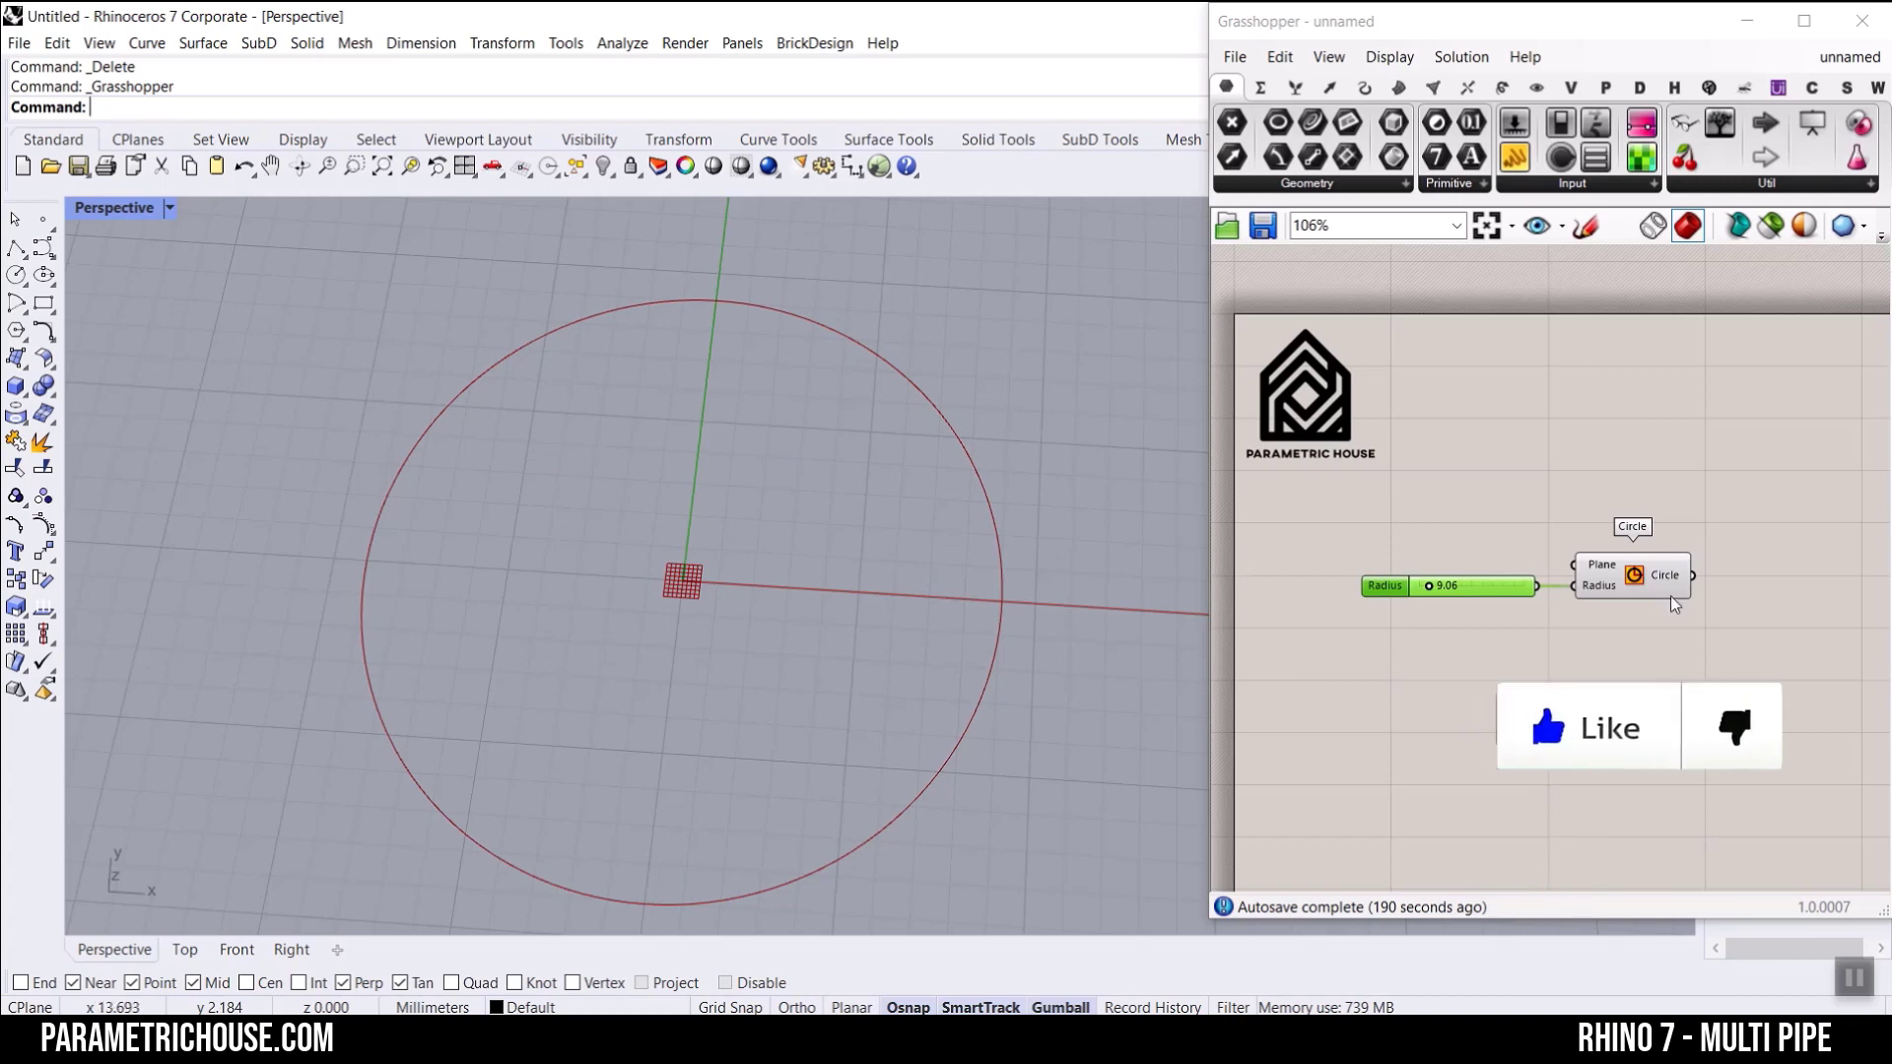
Step: Bake the Circle component's output into Rhino on the Default layer with the default attributes
right_click(1681, 571)
click(1731, 636)
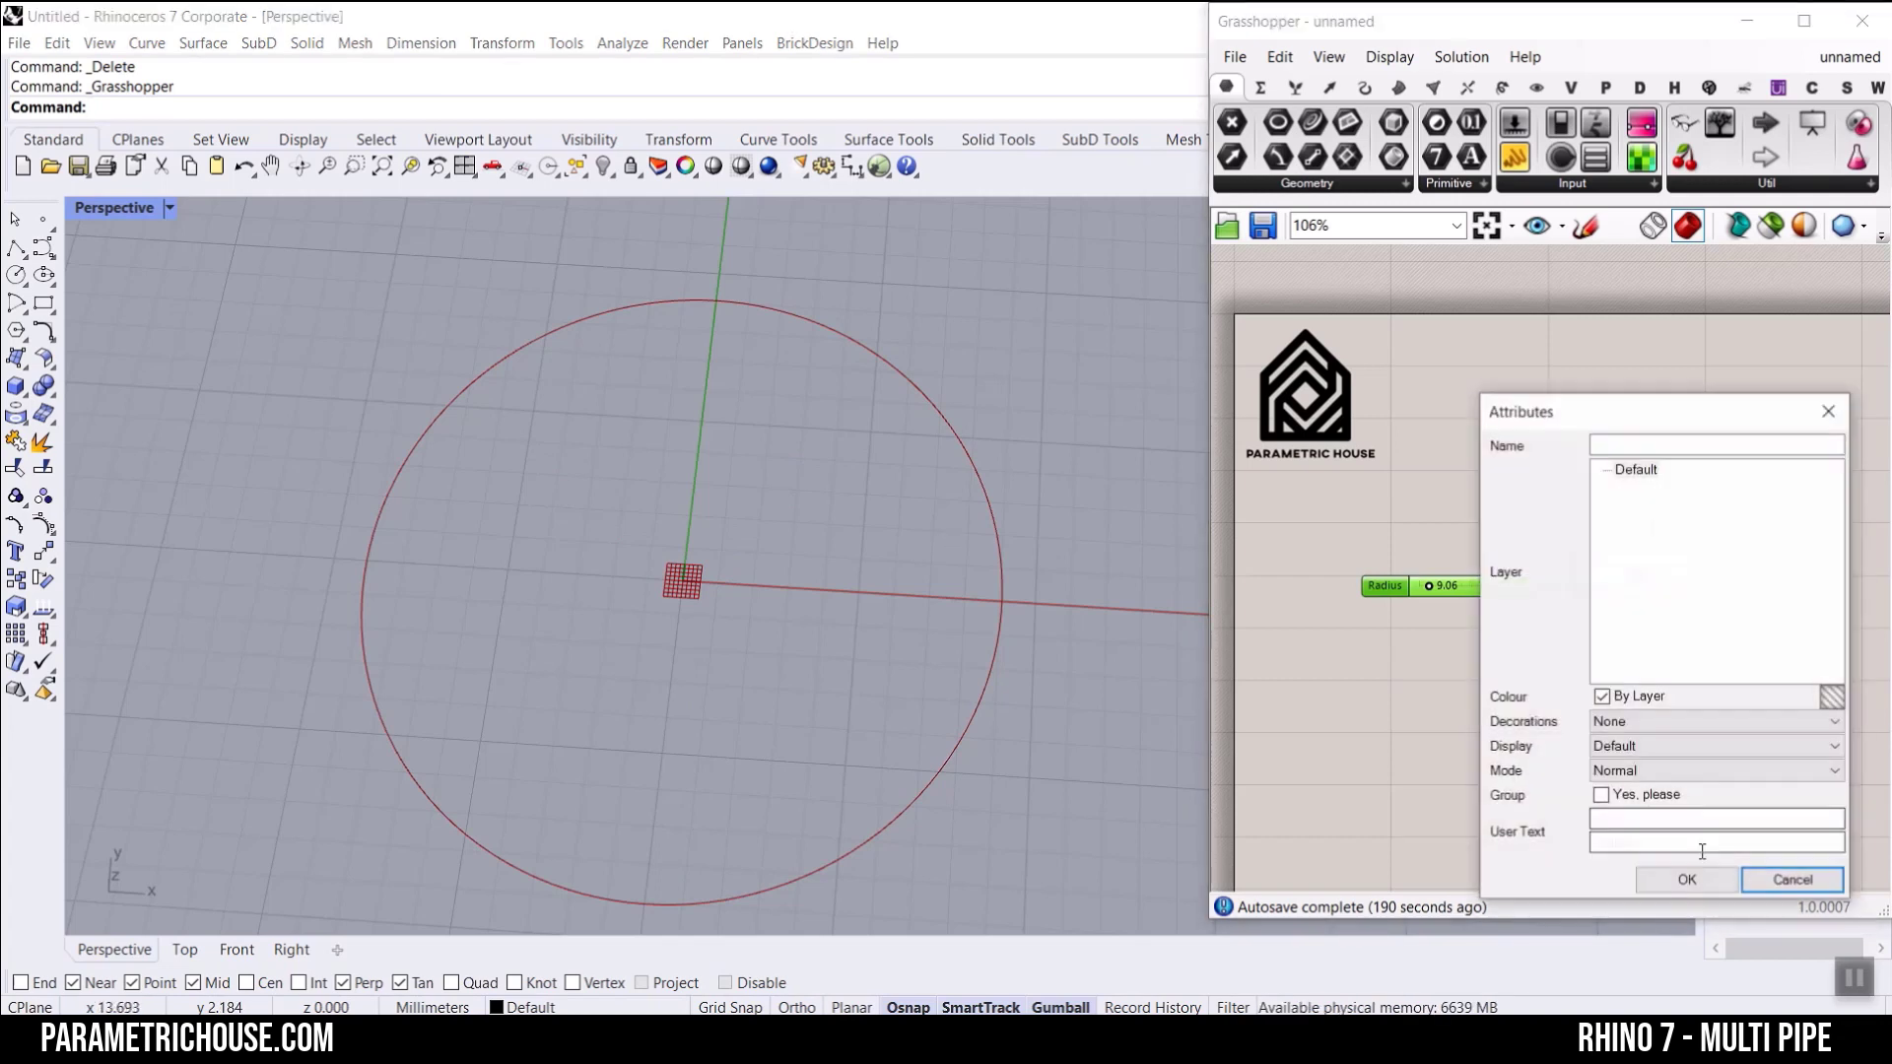
click(1675, 880)
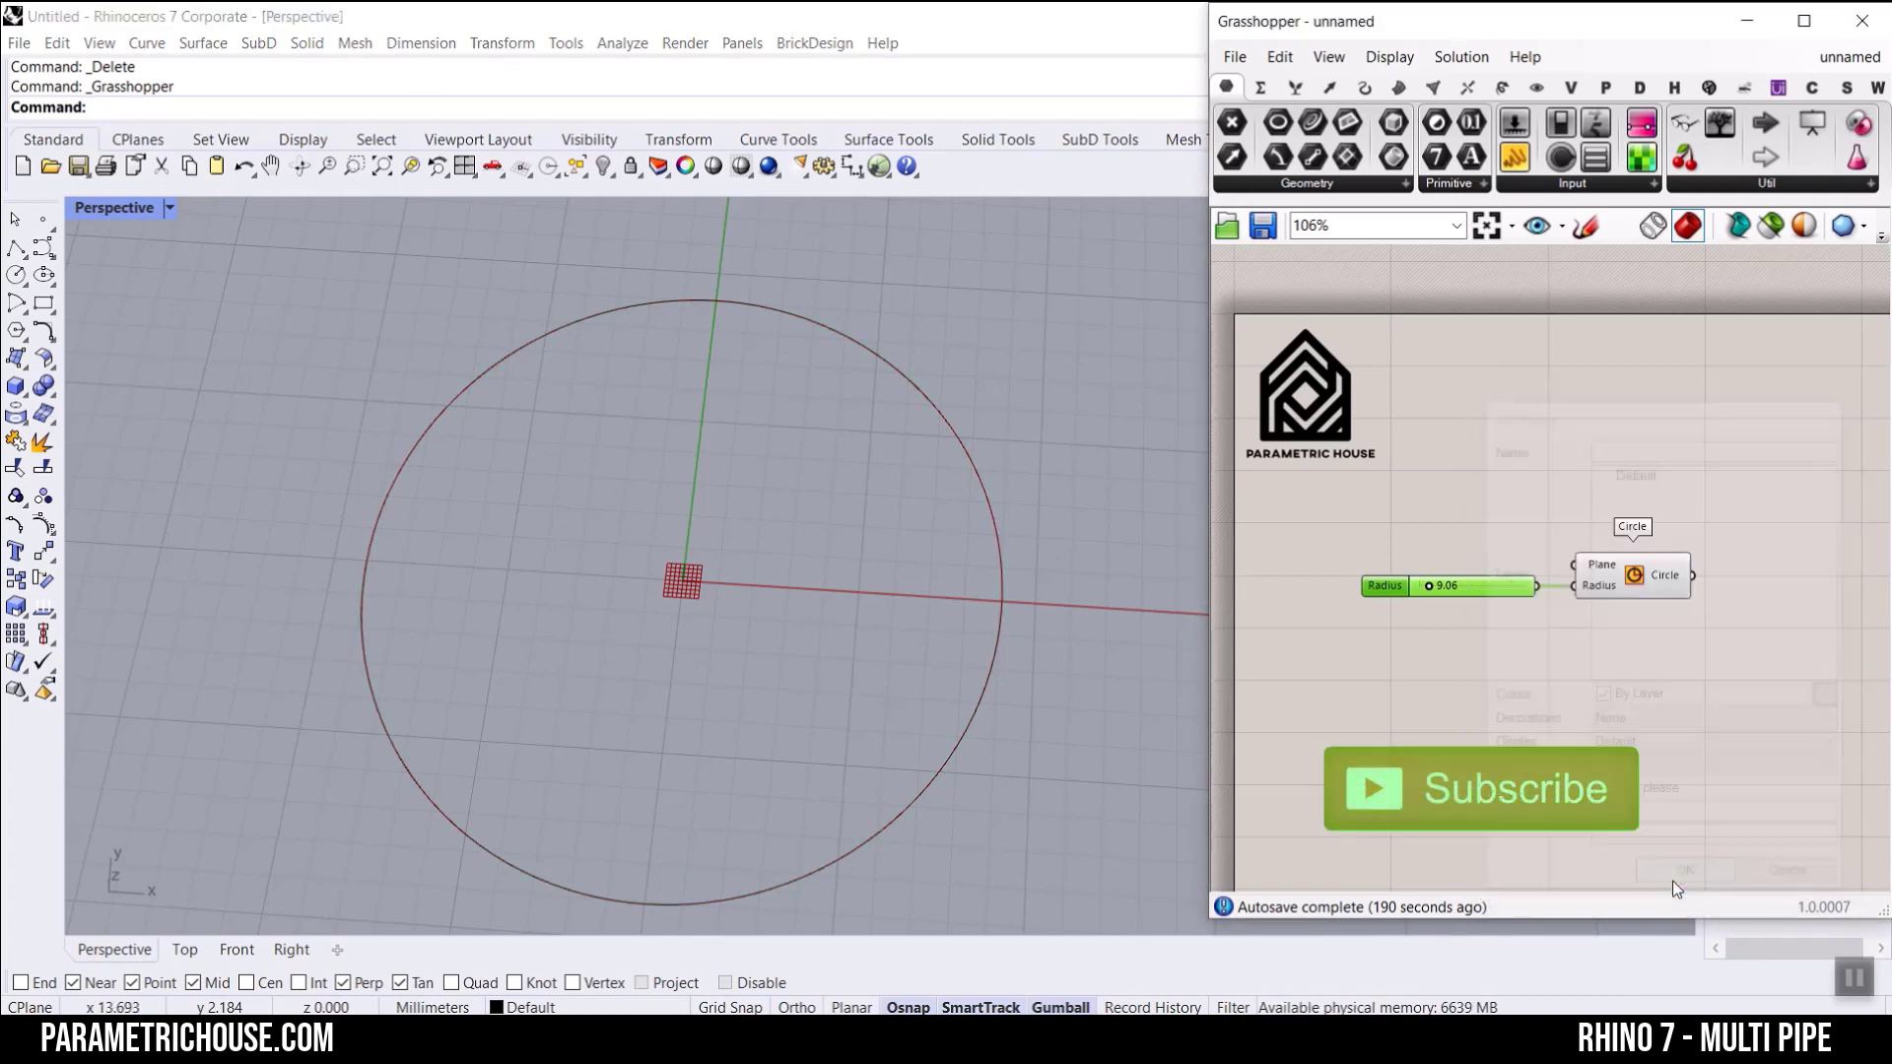
Step: Draw three separate polylines from the origin to the circle's upper left, upper right and lower edge
click(16, 247)
click(680, 580)
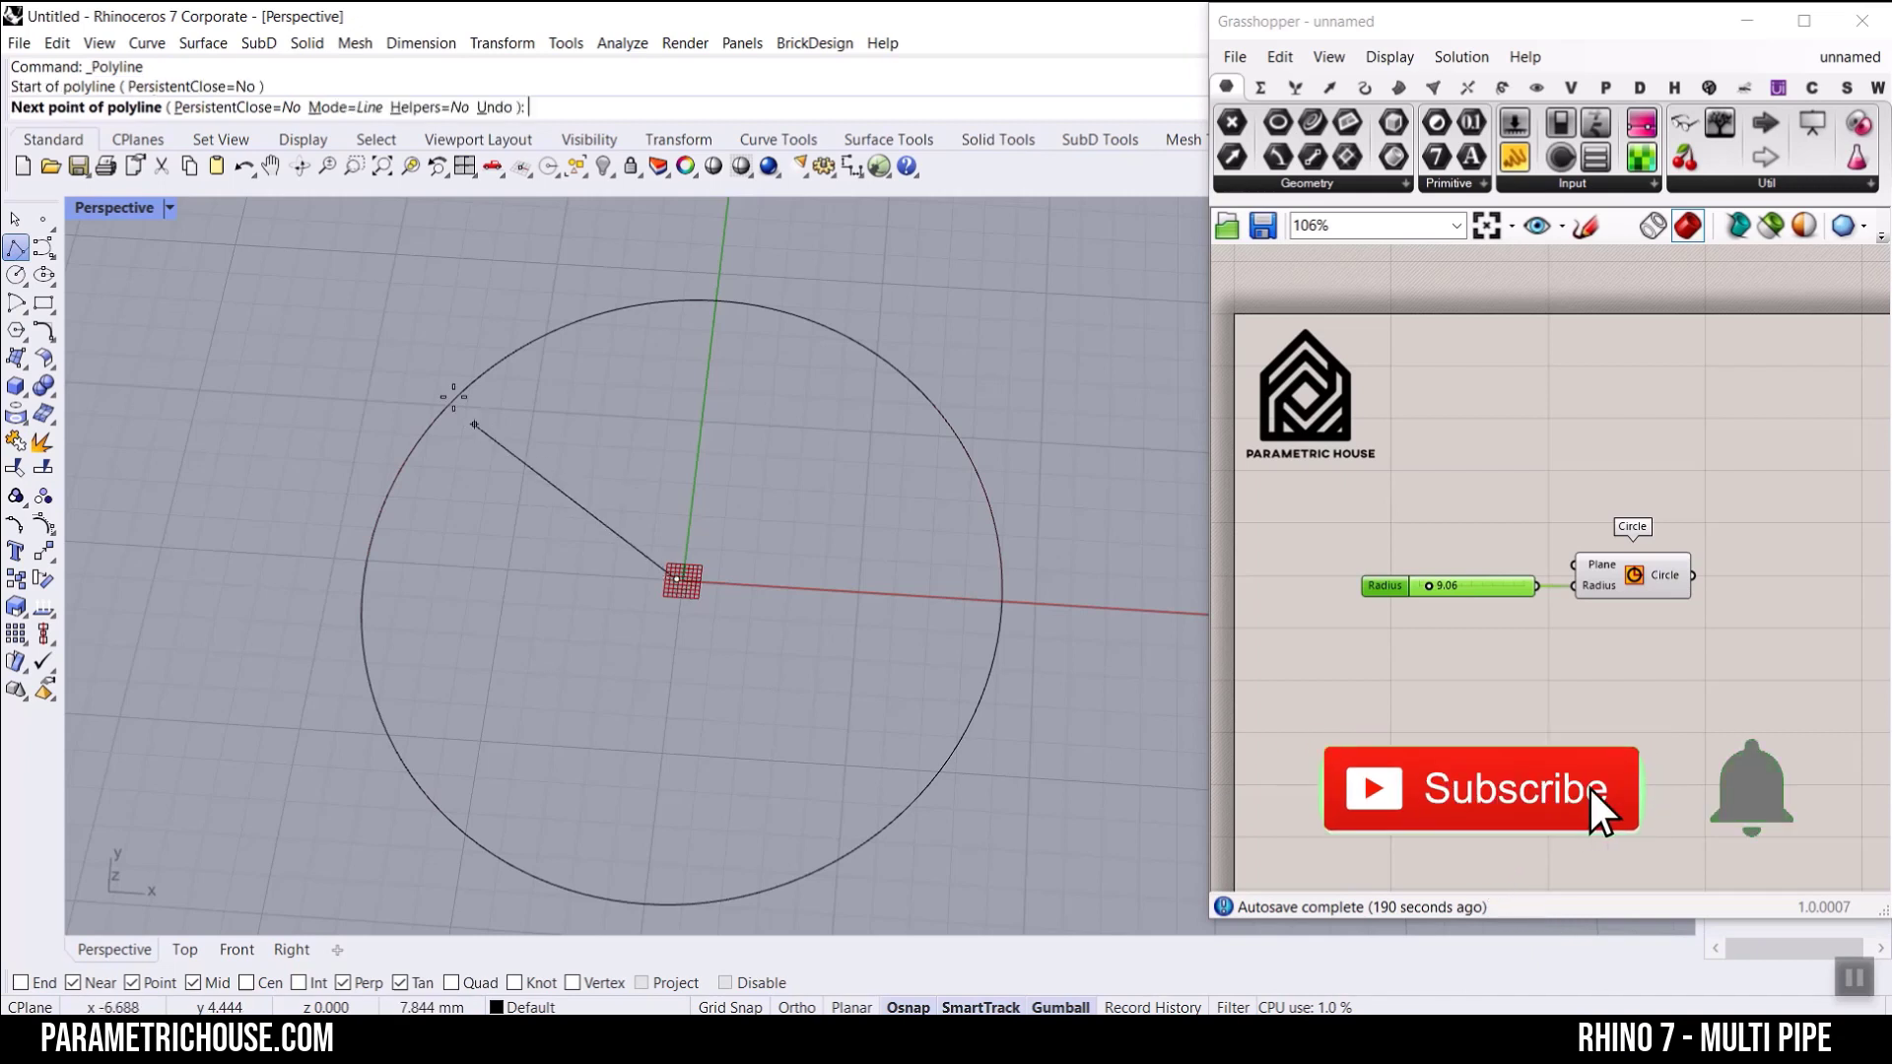
click(455, 399)
key(Return)
key(Return)
click(679, 579)
click(927, 397)
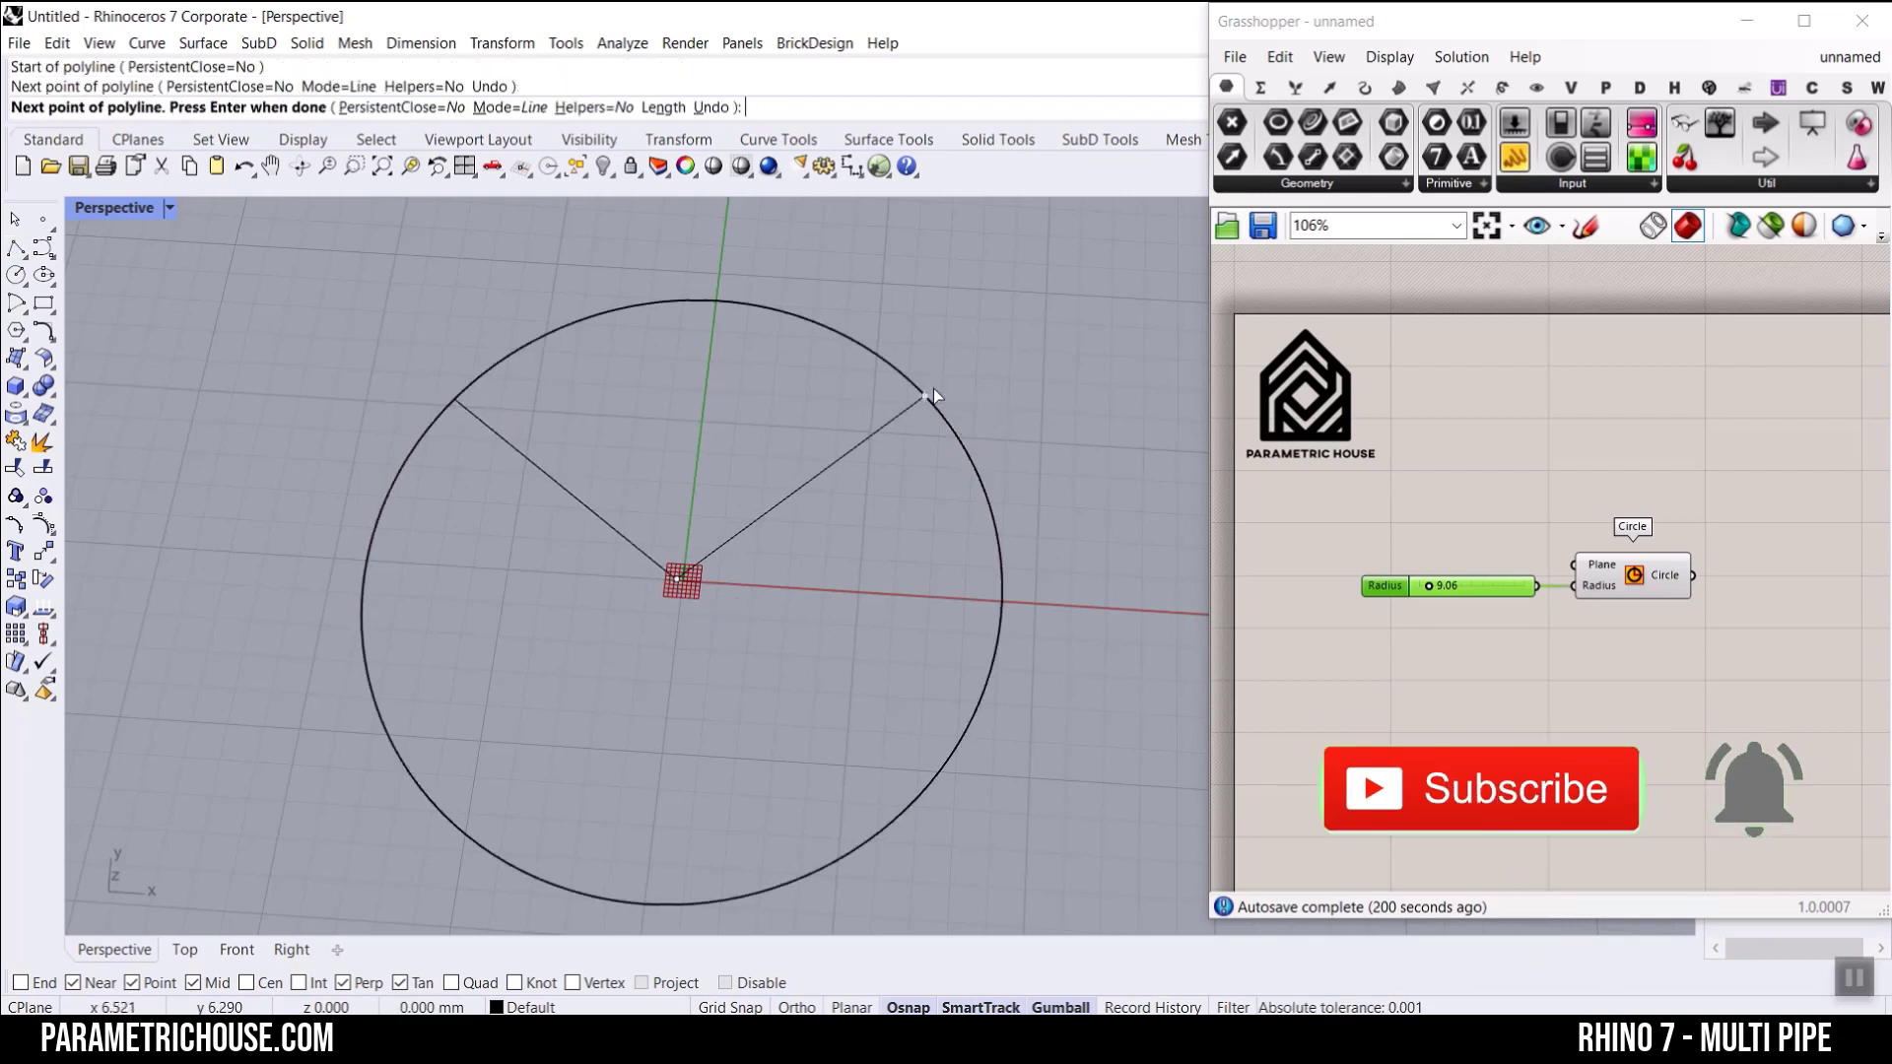
key(Return)
key(Return)
click(680, 579)
click(640, 902)
key(Return)
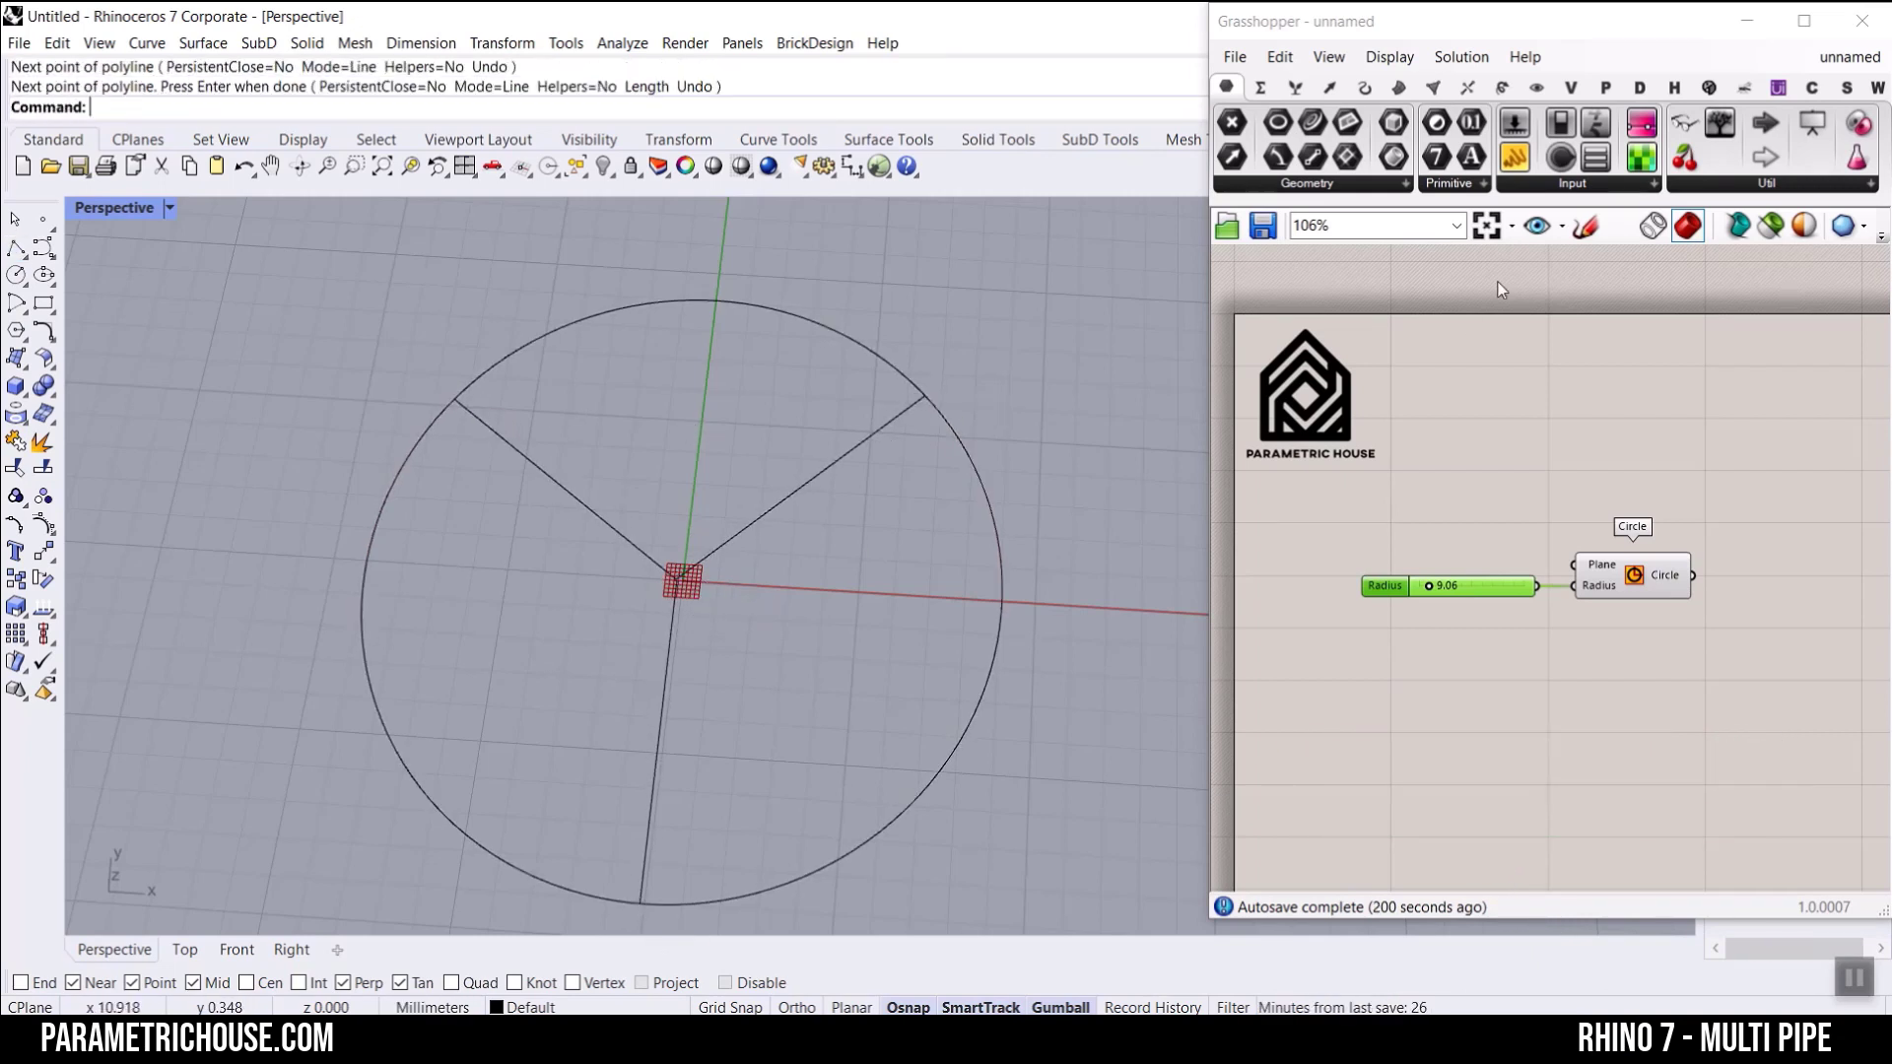
Step: Place a SubD MultiPipe component on the canvas above the Circle component
click(1400, 88)
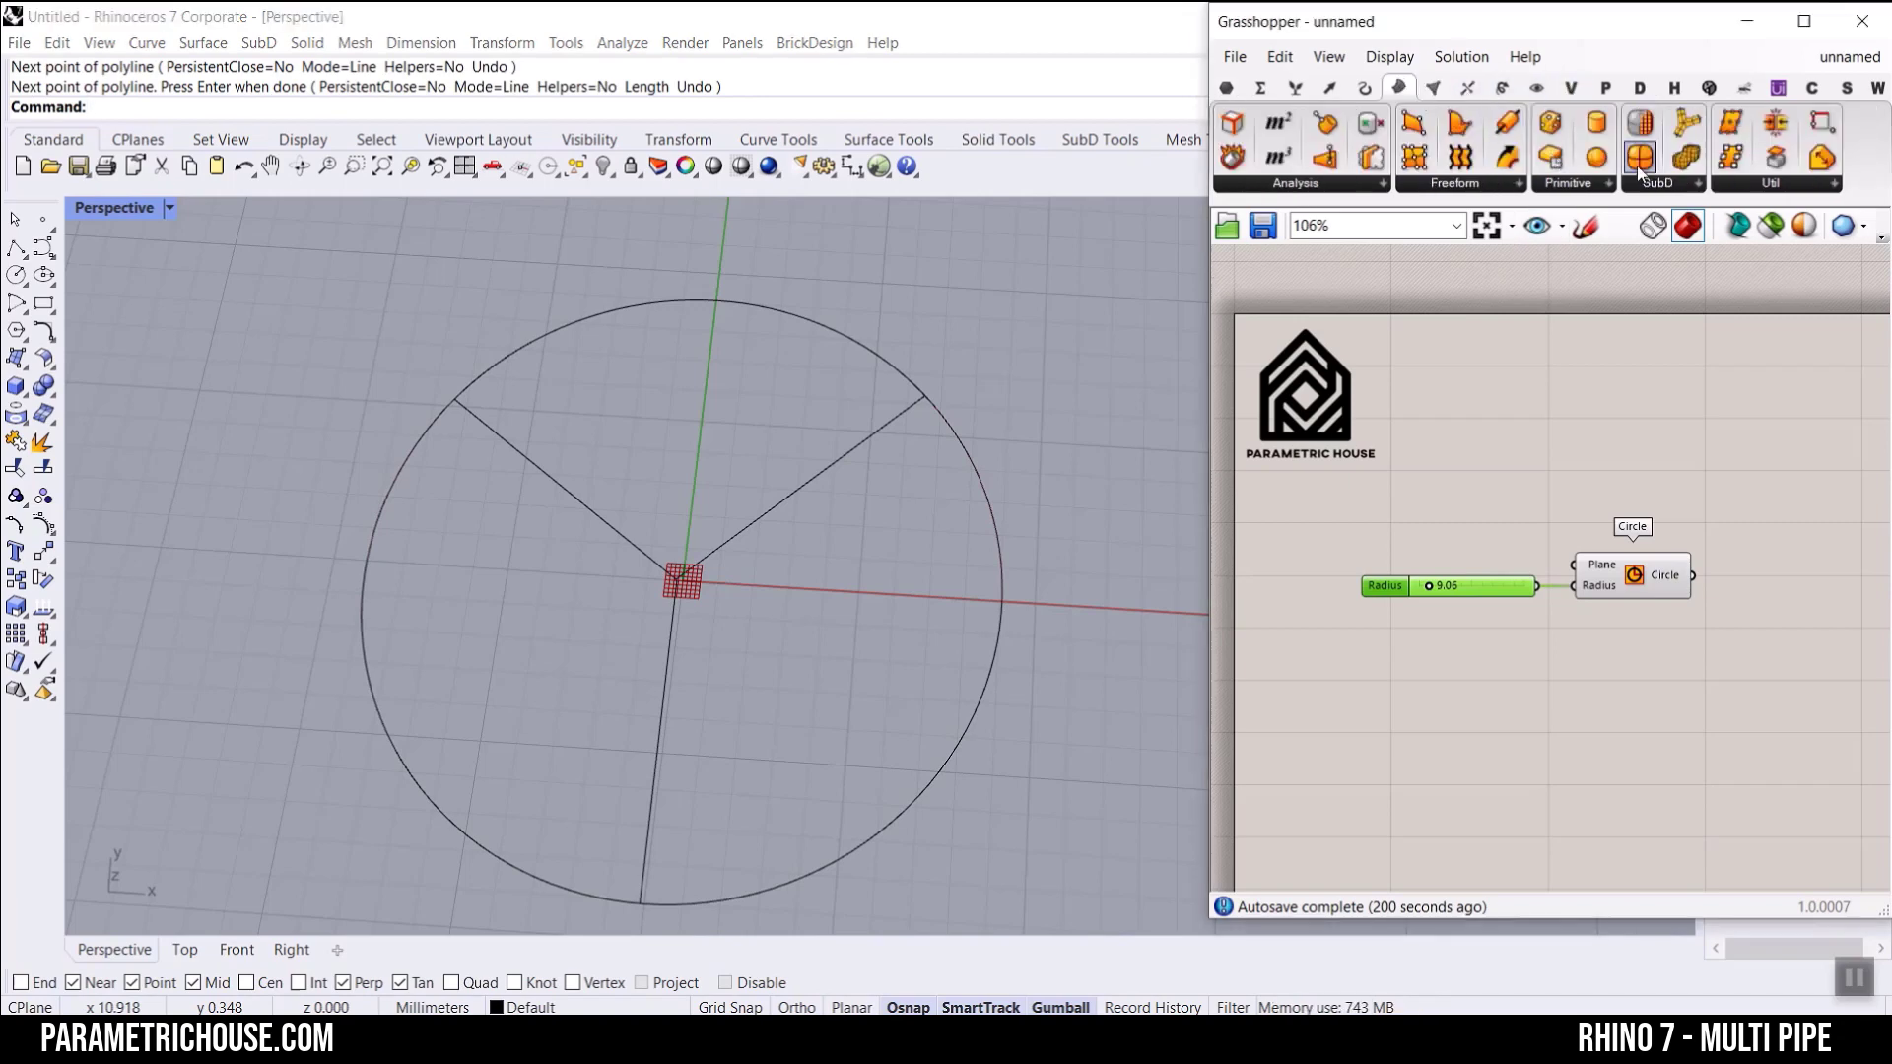
click(1667, 177)
click(1681, 301)
click(1717, 446)
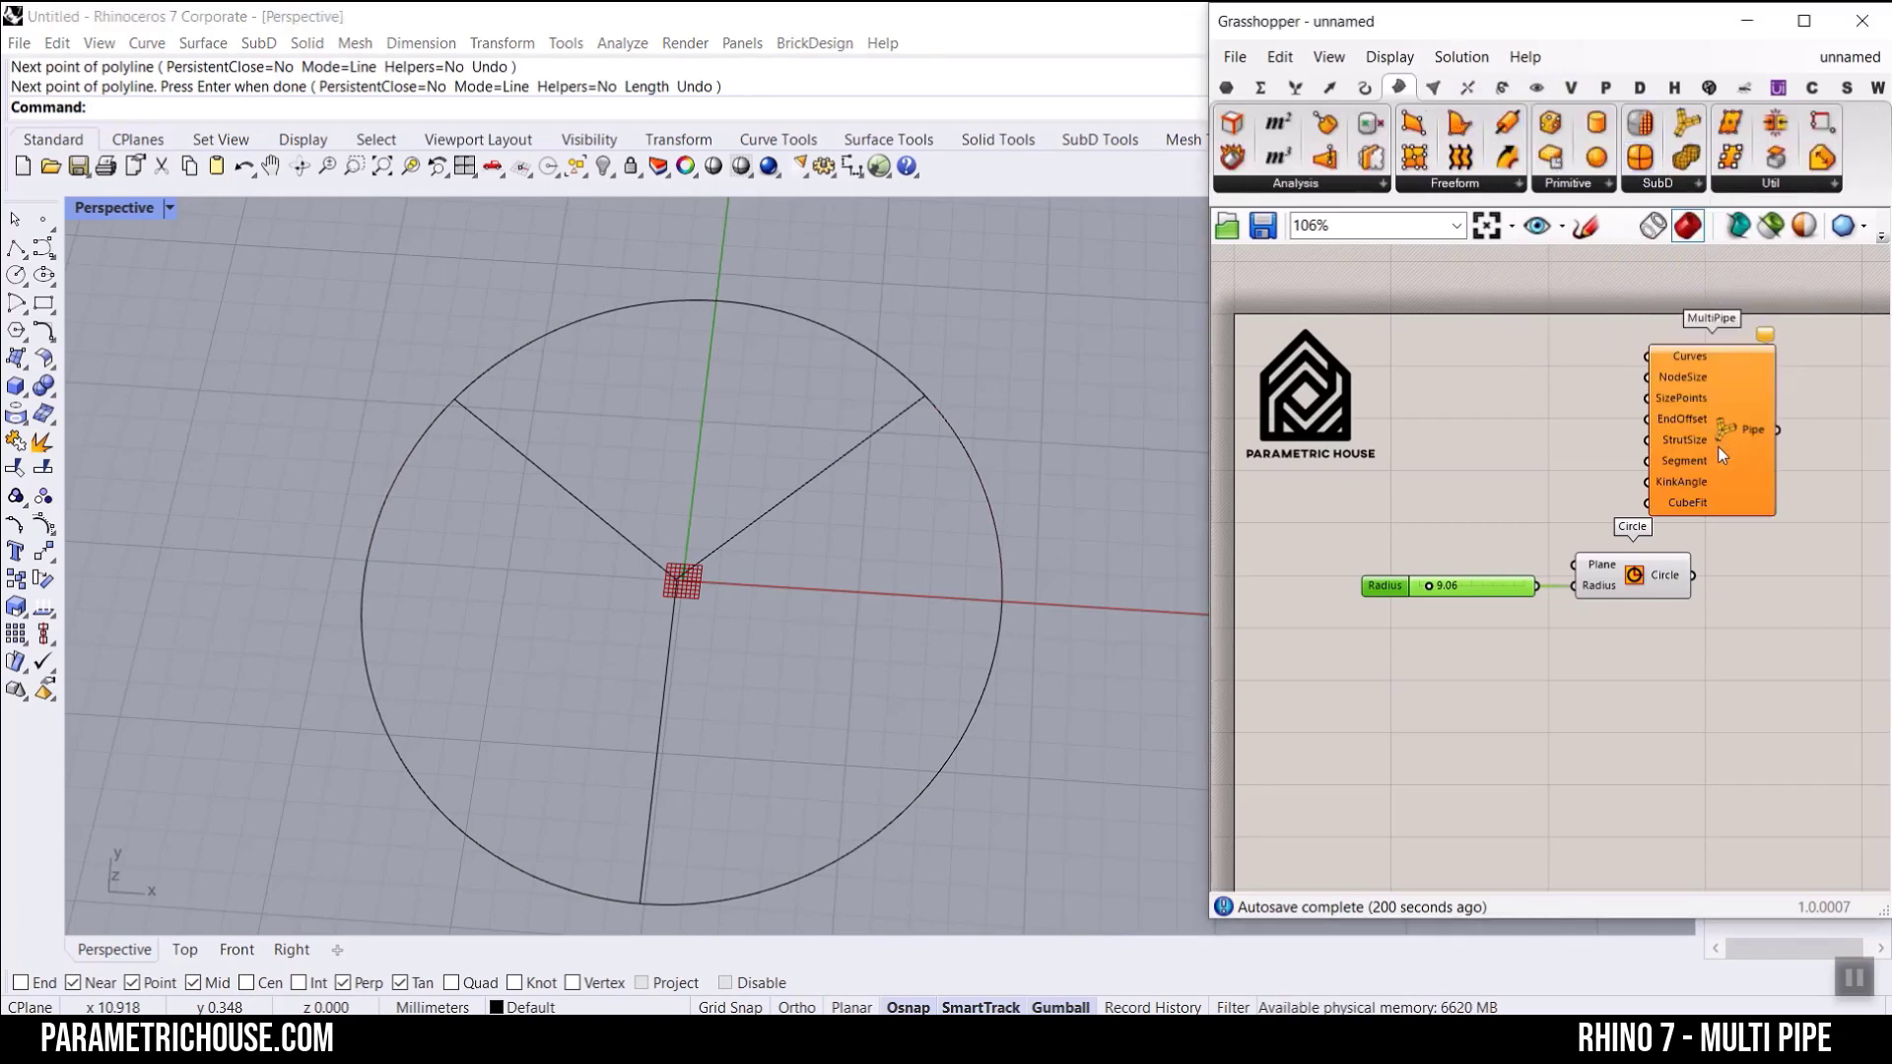
Step: Reference the baked circle and the three radial lines as multiple curves in MultiPipe's Curves input
scroll(1717, 446, up, 3)
scroll(1645, 409, up, 2)
right_click(1516, 357)
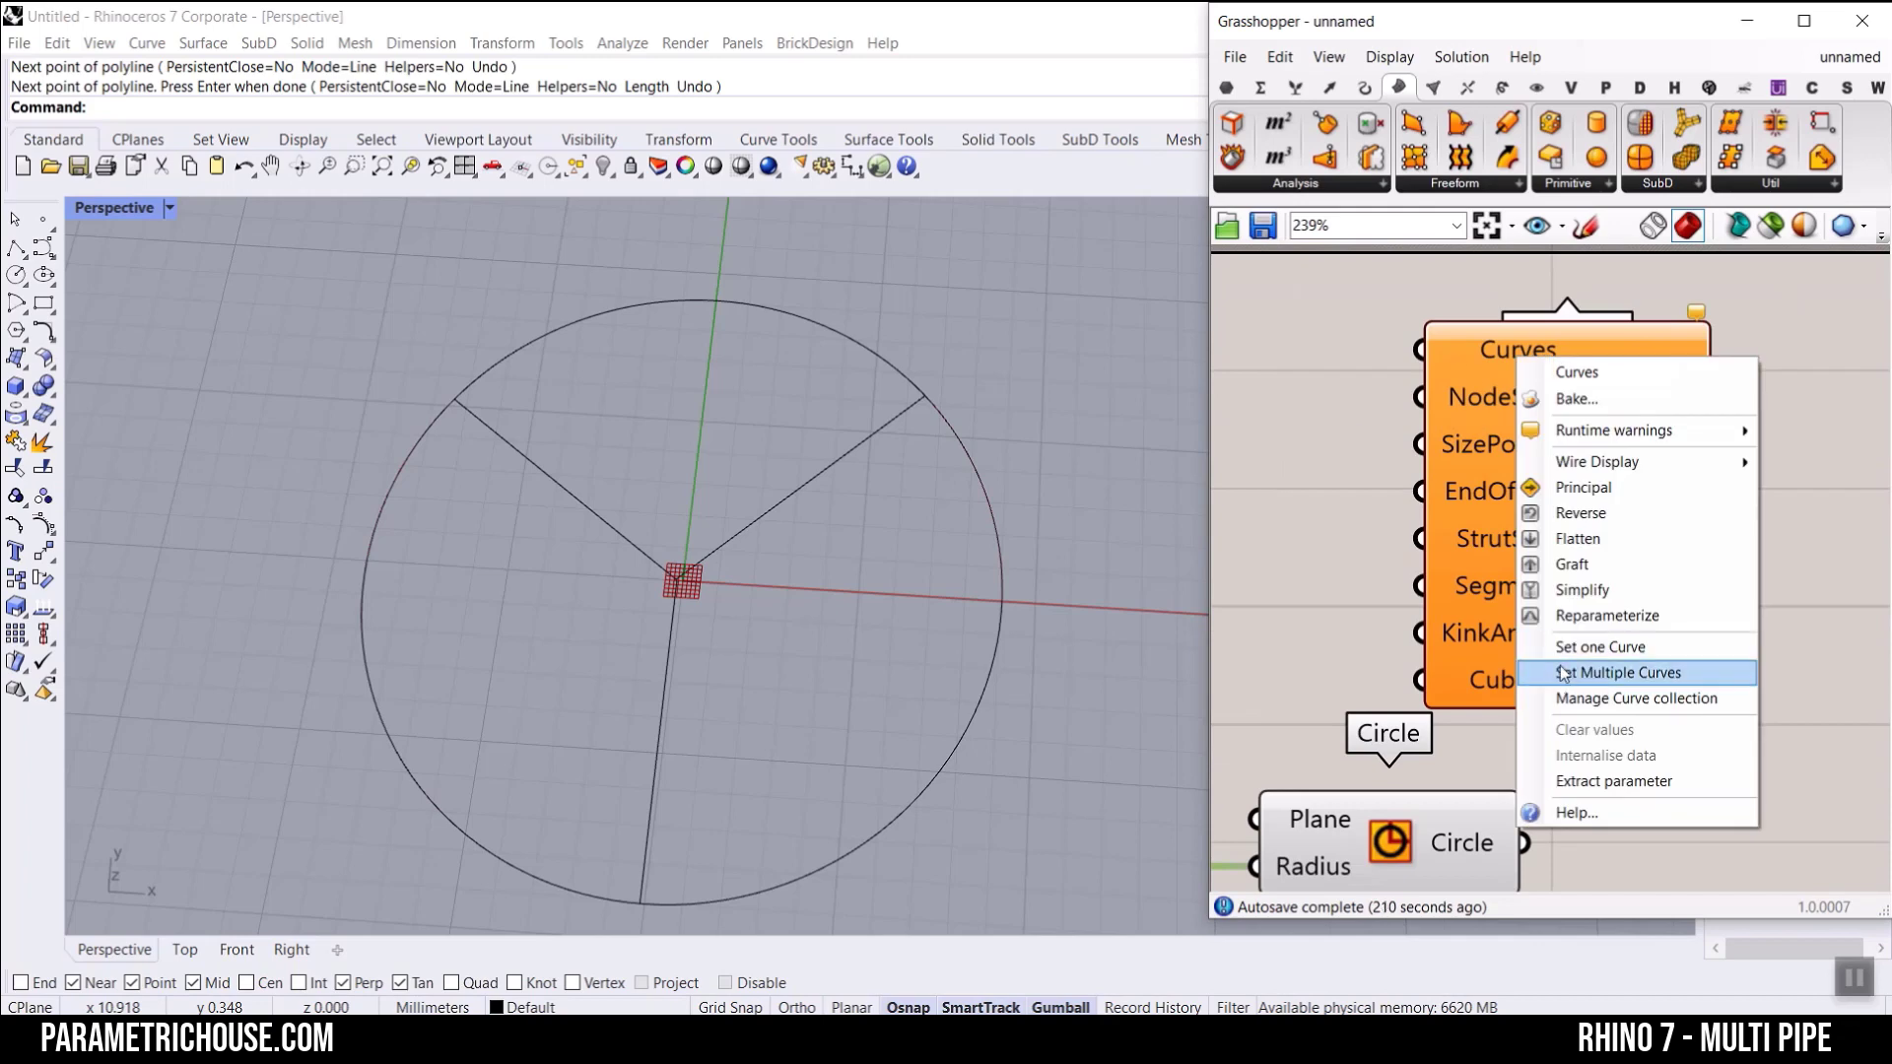
click(1563, 672)
drag(1015, 333, 330, 703)
key(Return)
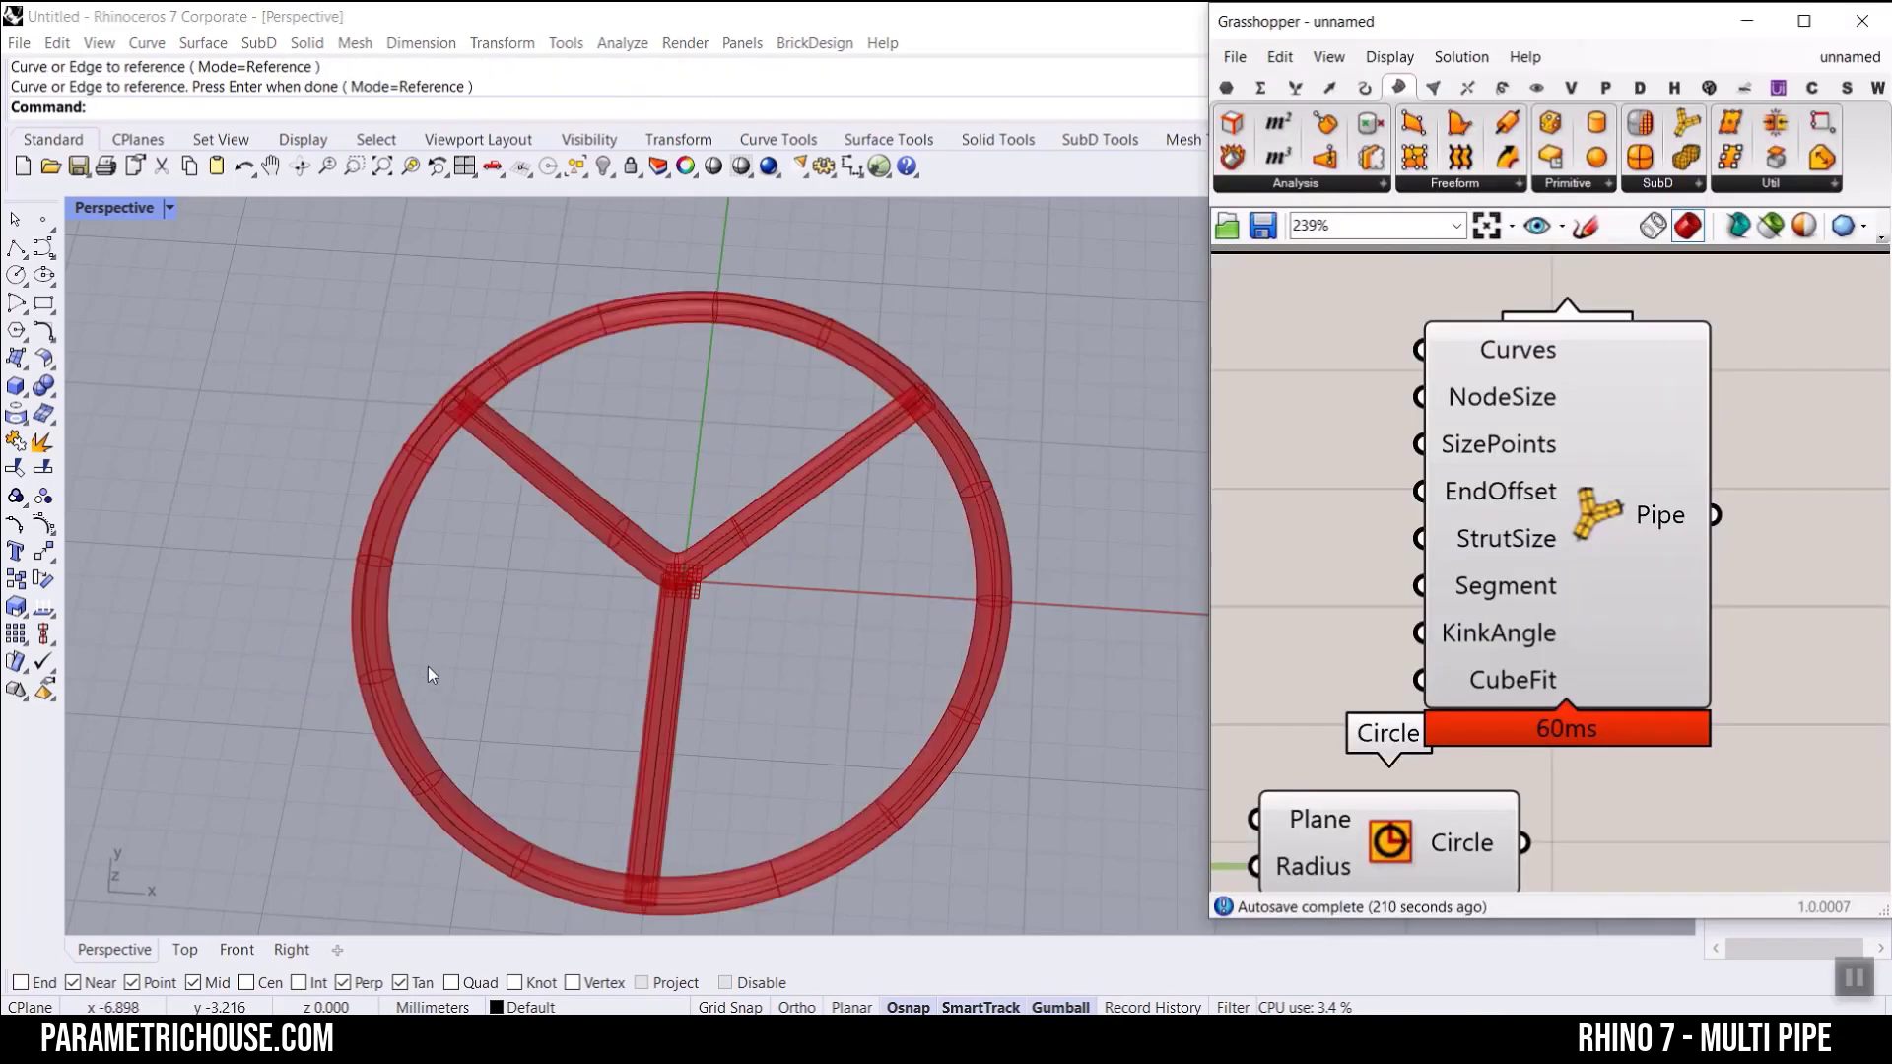
Step: Split the baked circle into arcs, using the three radial lines as cutting objects, and check the separate pieces
scroll(473, 493, up, 5)
right_drag(422, 506, 465, 388)
scroll(465, 389, down, 3)
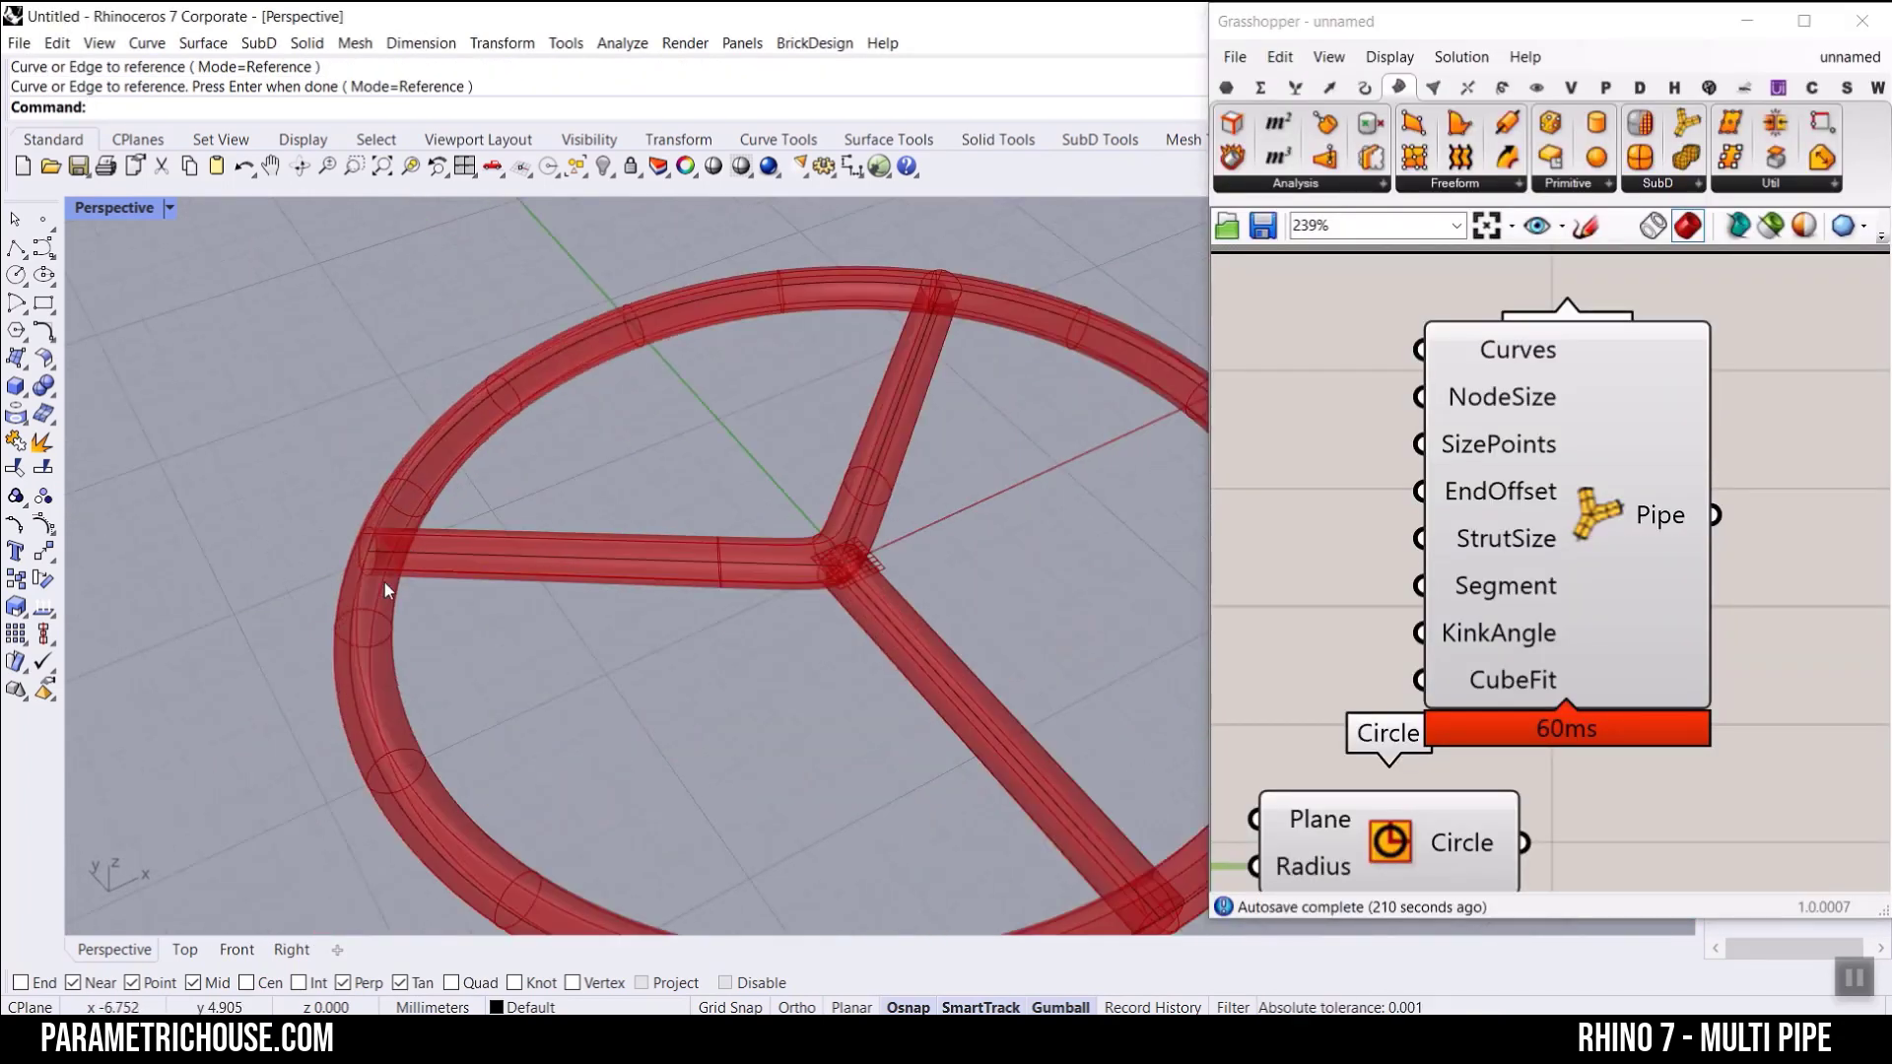
scroll(384, 582, up, 8)
right_drag(386, 582, 469, 562)
scroll(469, 562, down, 8)
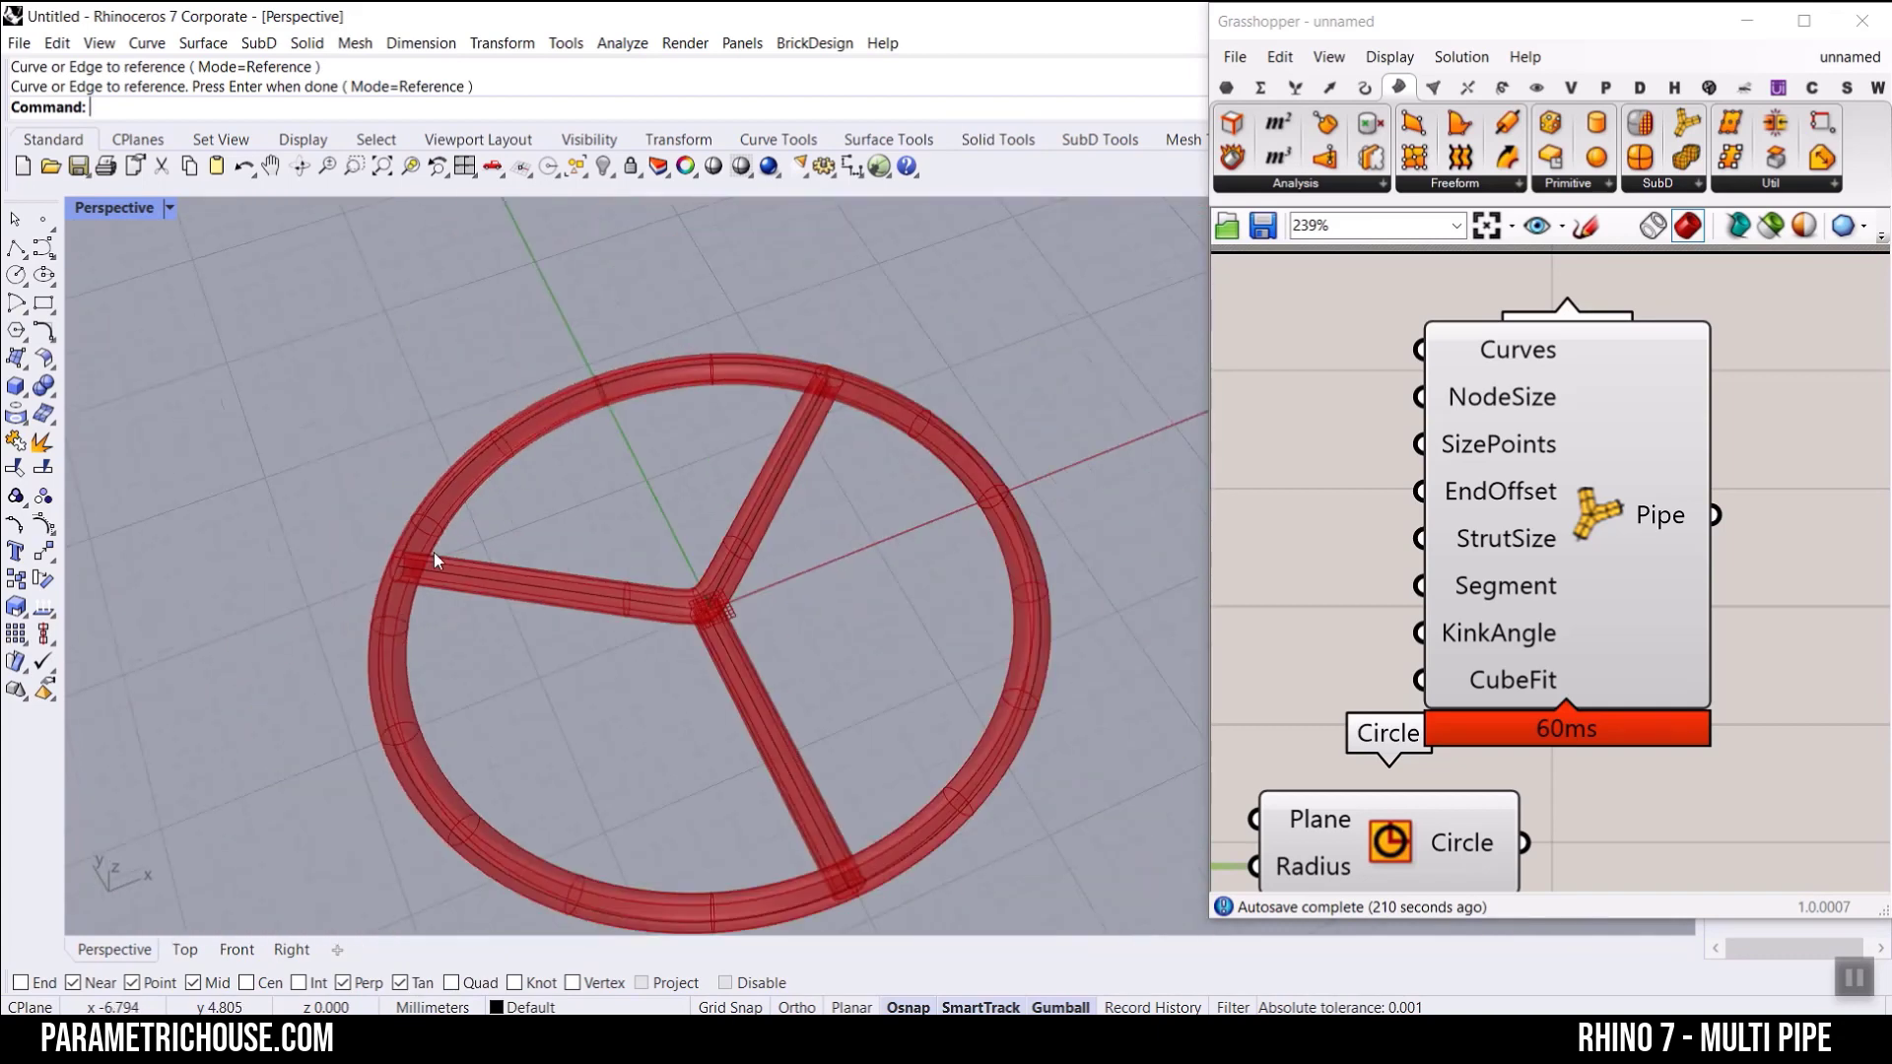
click(447, 500)
click(44, 441)
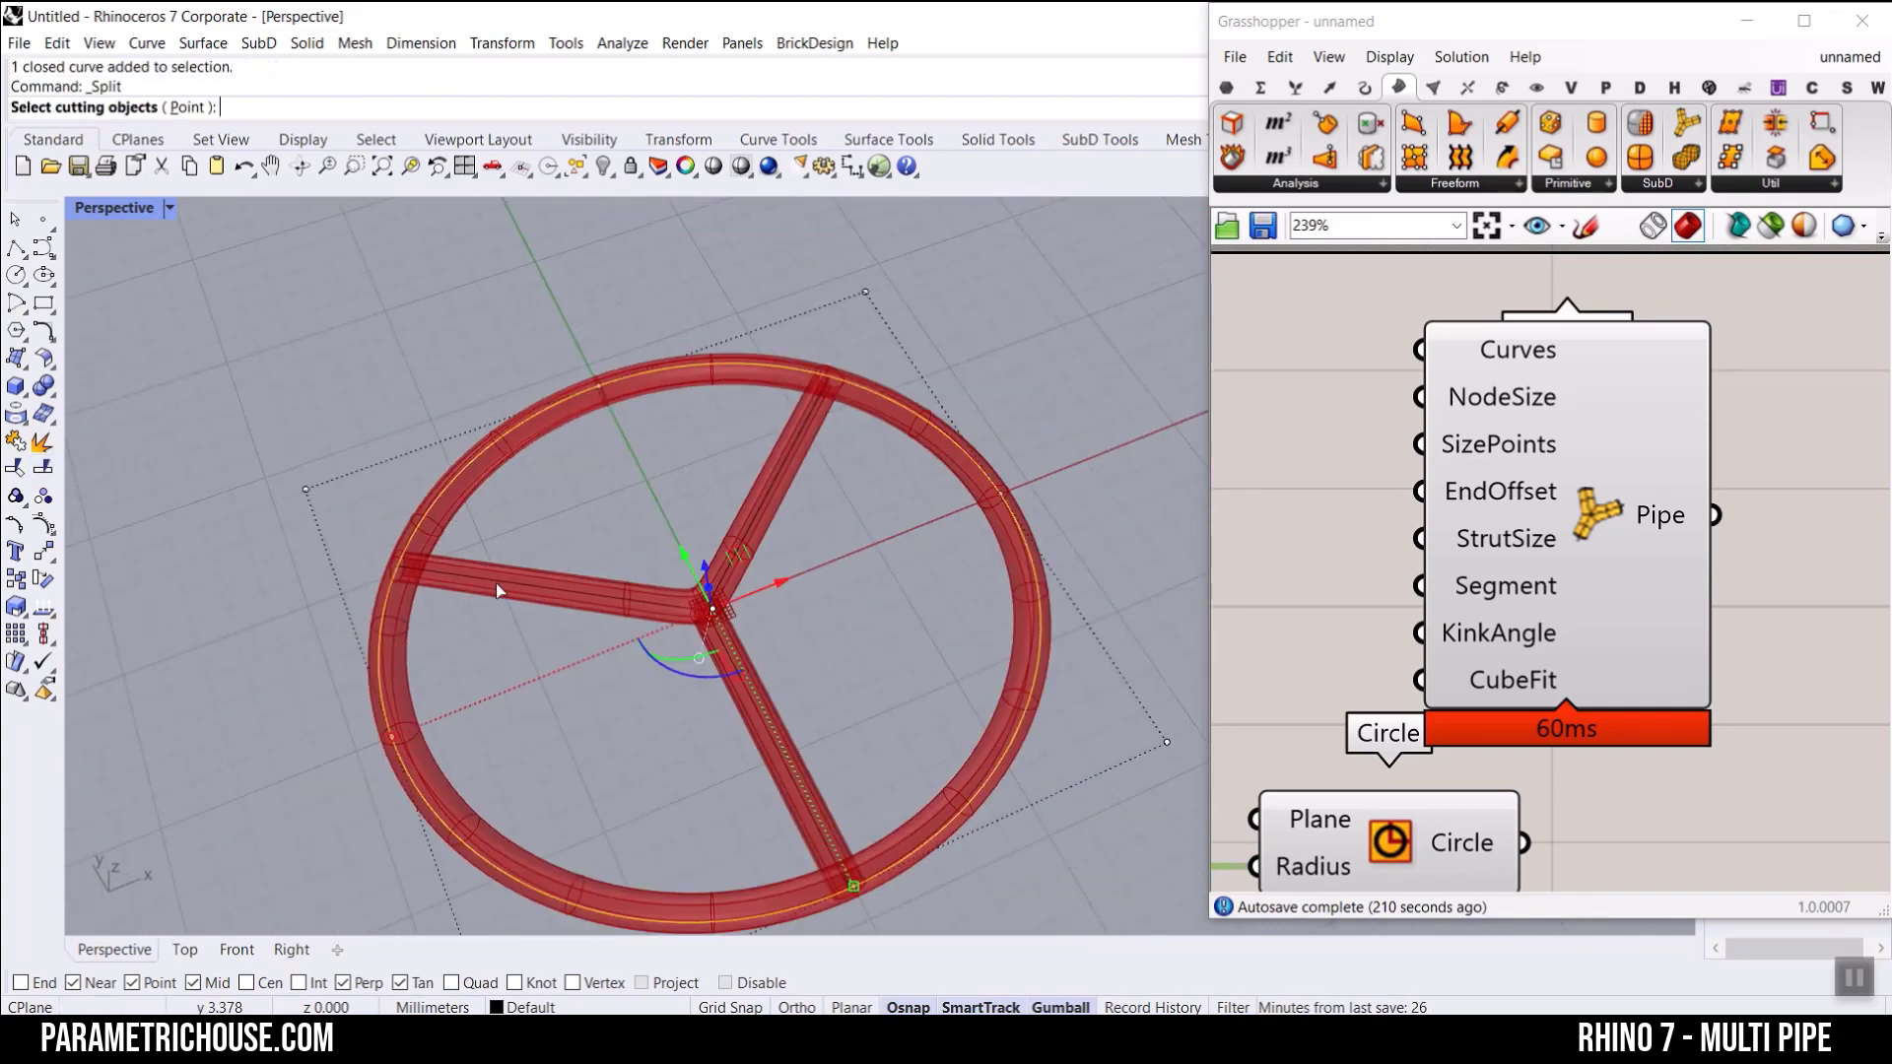
click(630, 585)
click(762, 522)
click(768, 713)
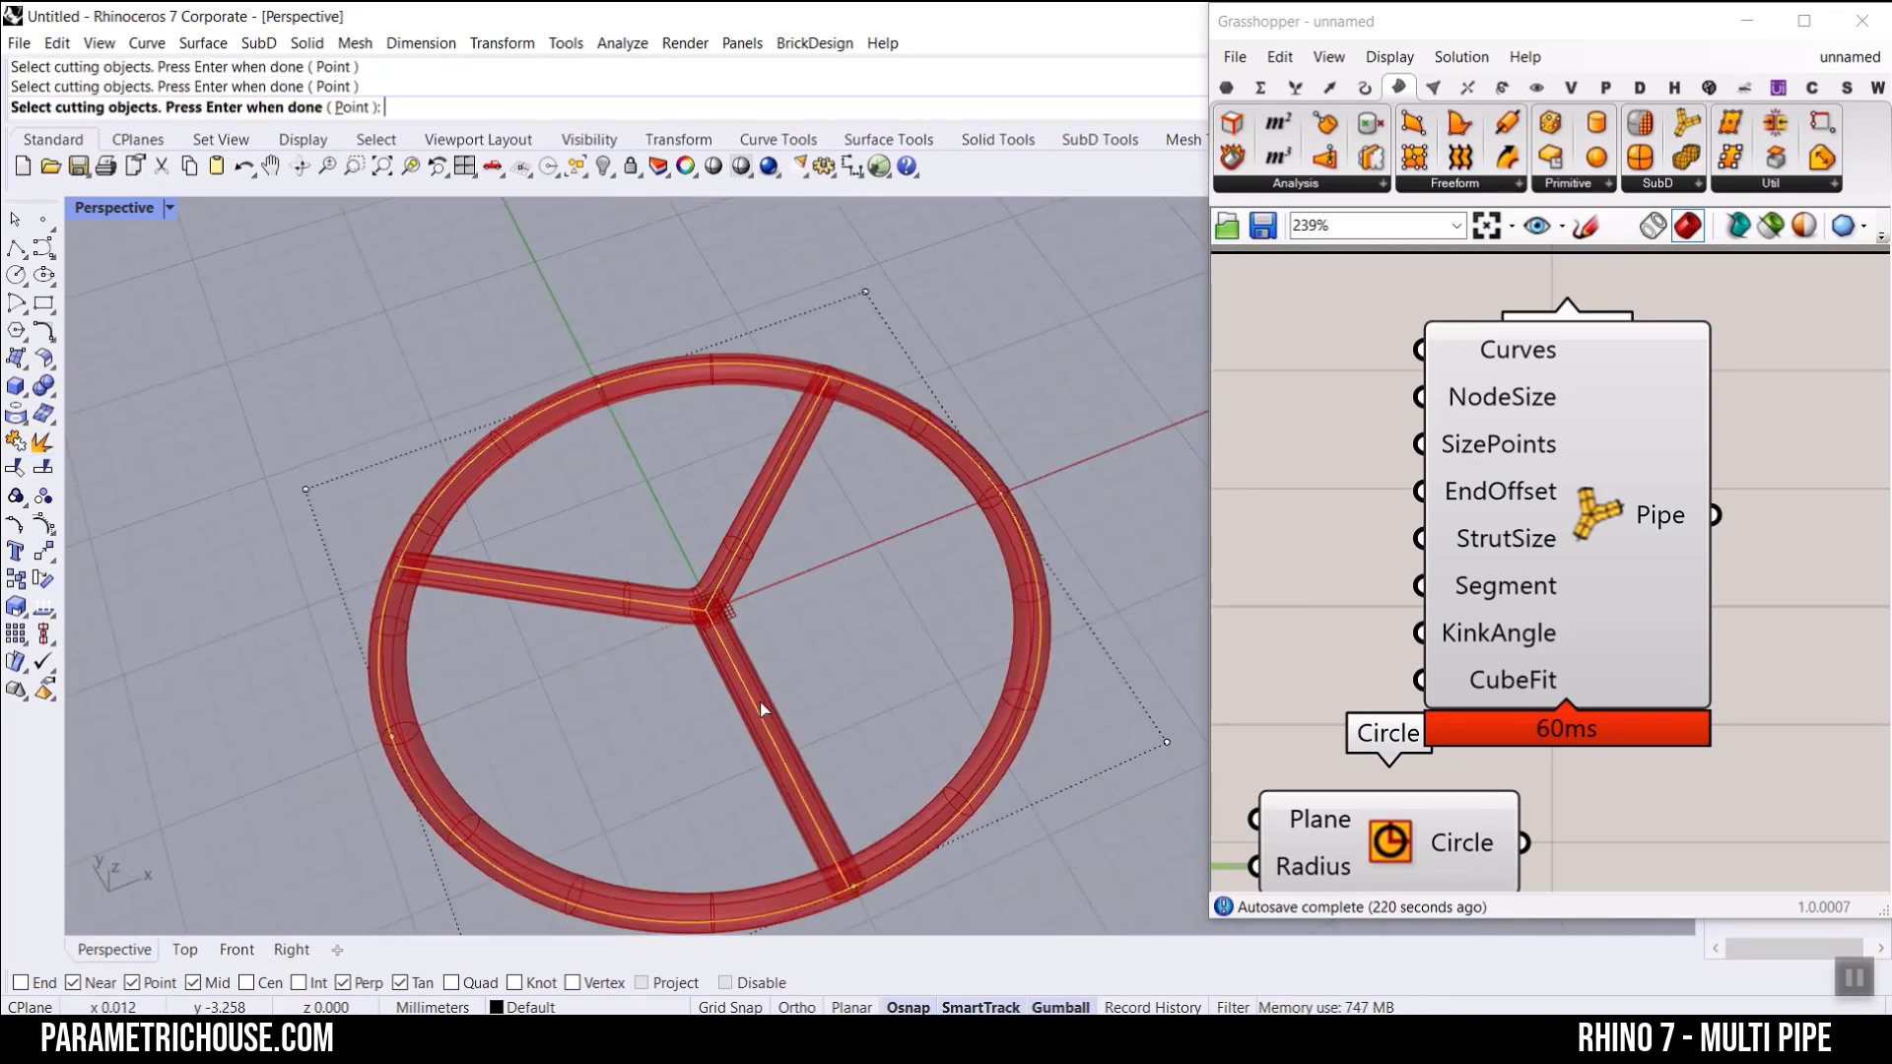
key(Return)
click(658, 371)
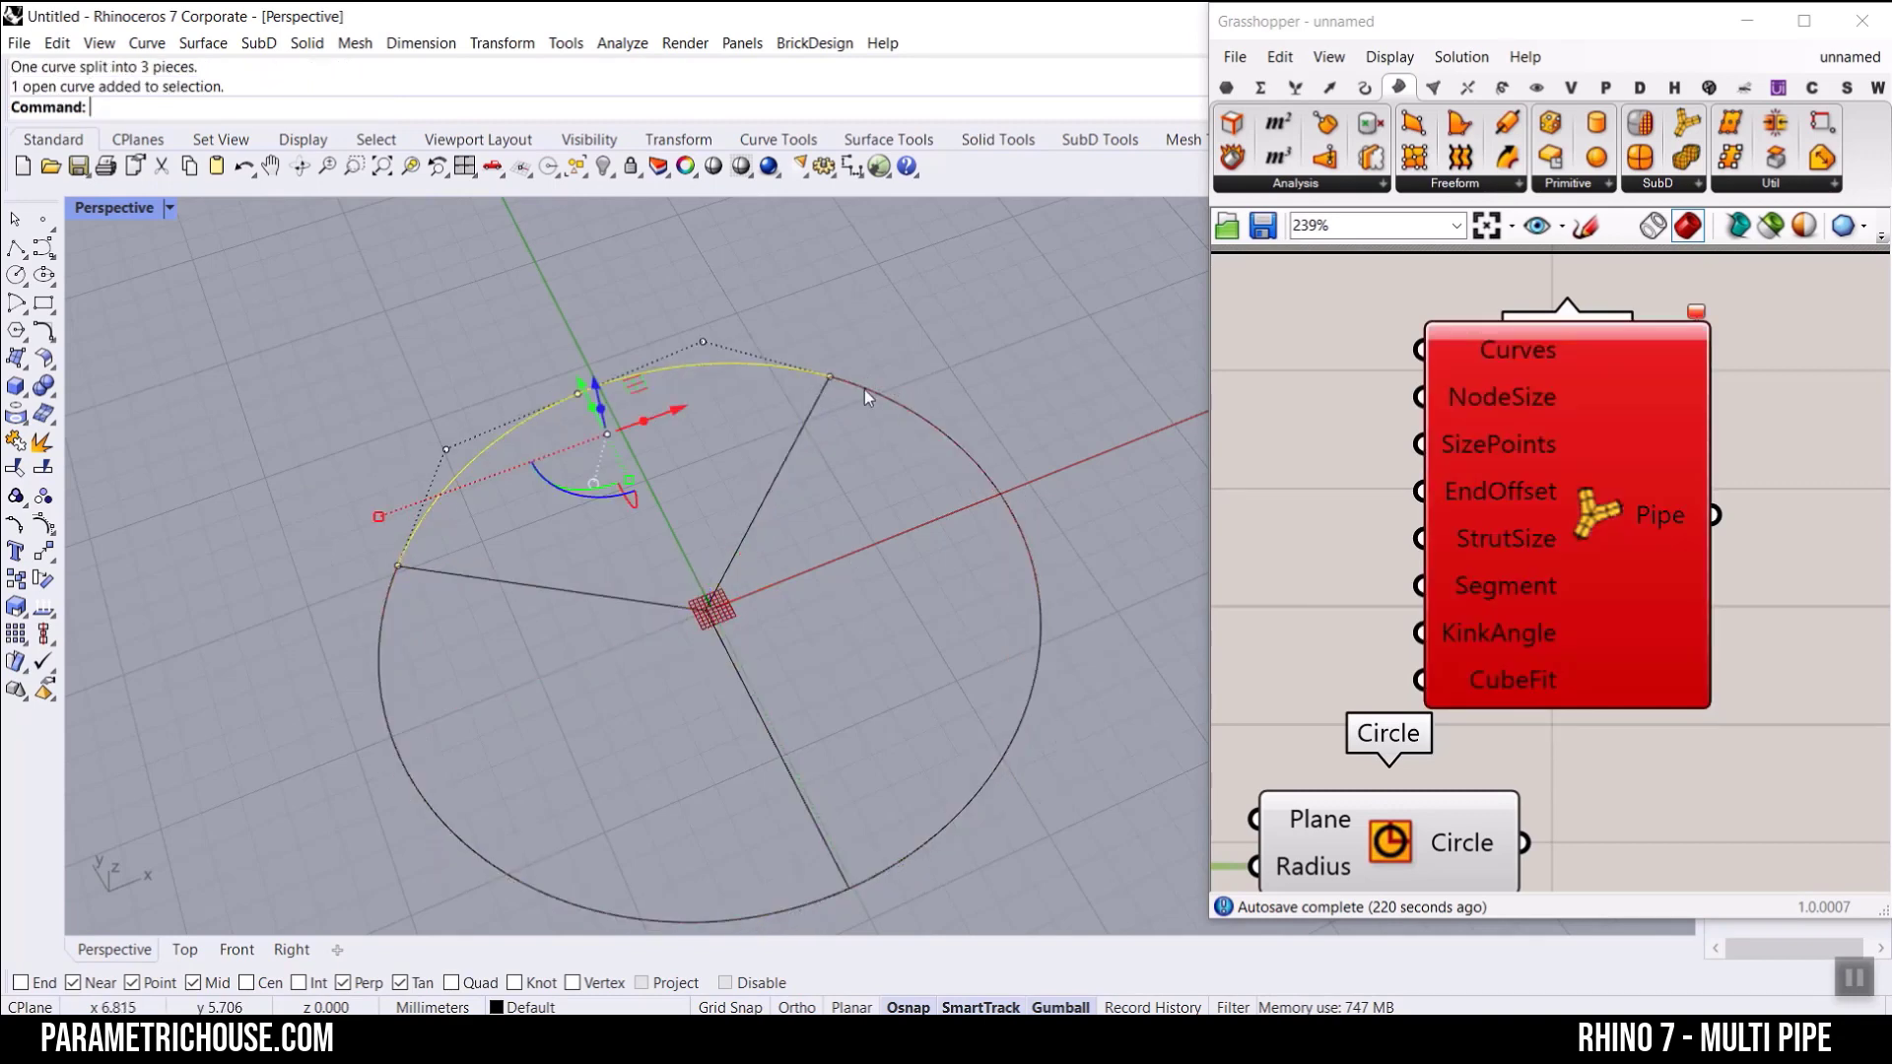
click(865, 386)
key(Escape)
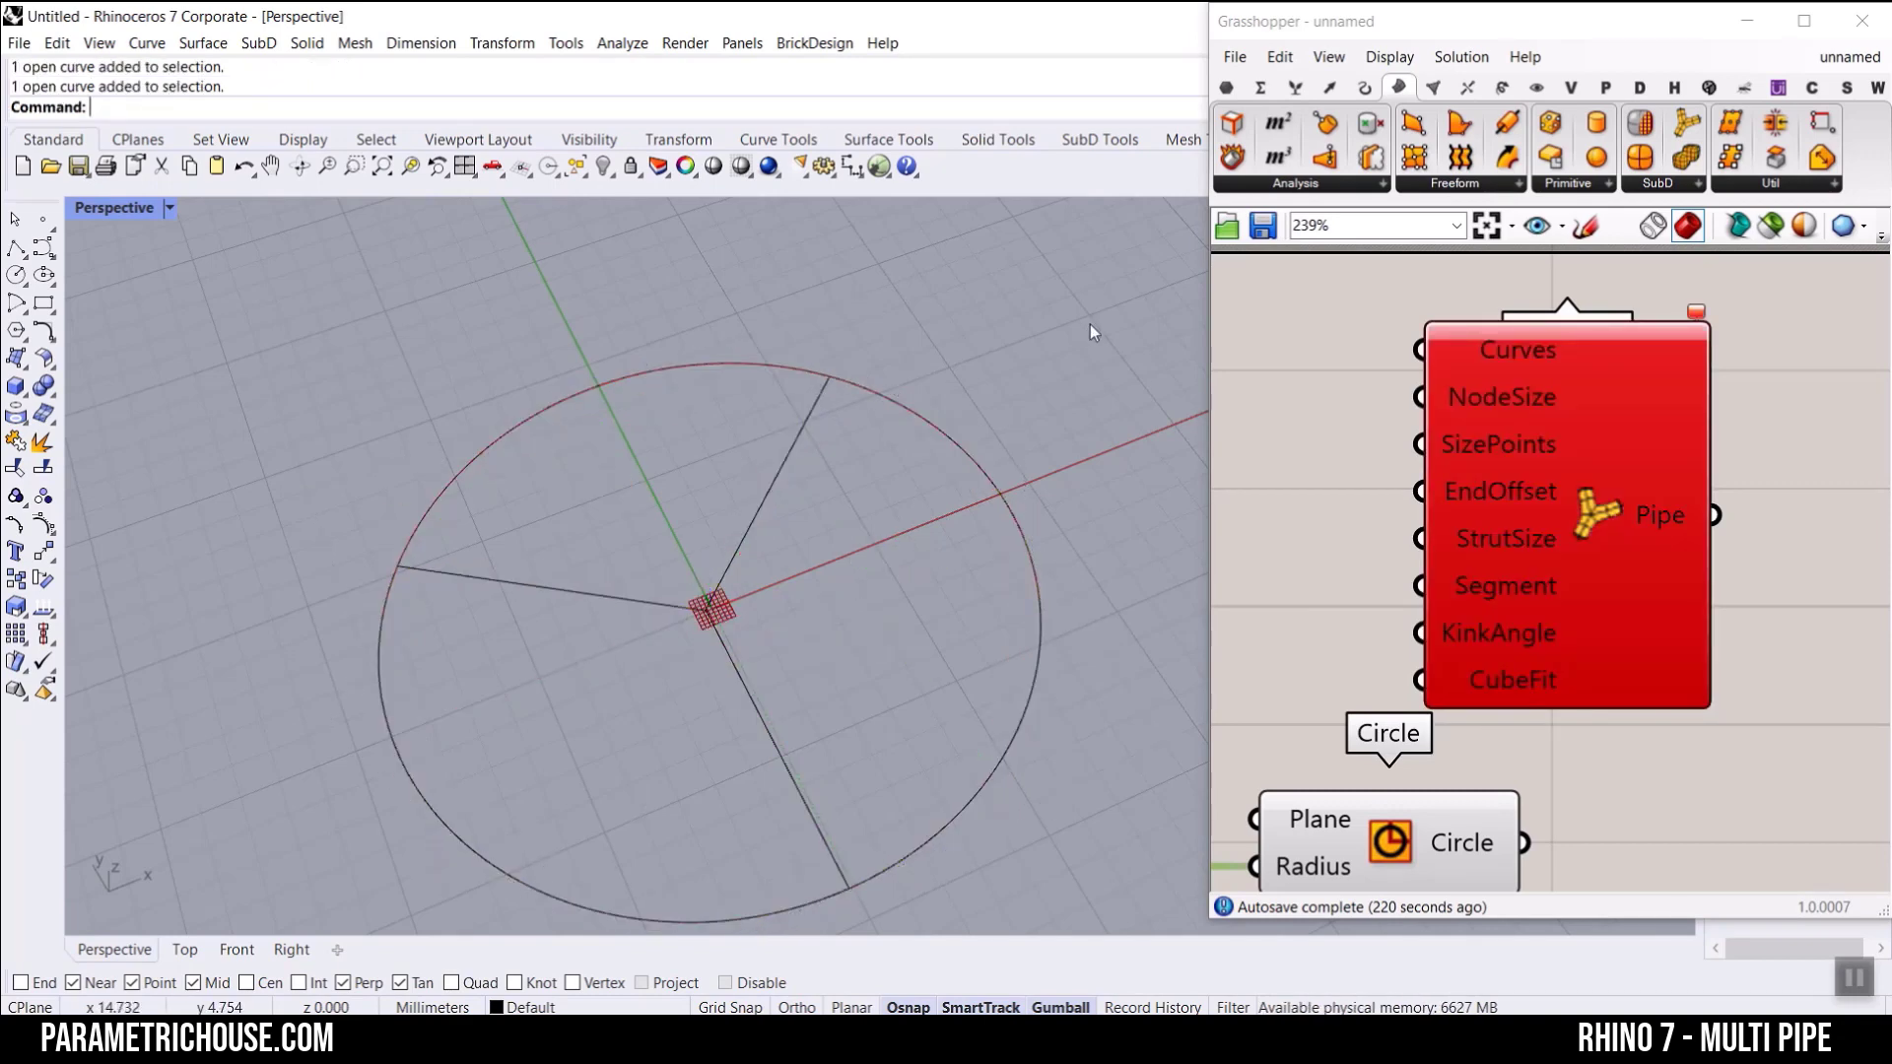
Step: Reference the three radial lines and all three split arcs in MultiPipe's Curves input
right_click(1498, 341)
click(1546, 659)
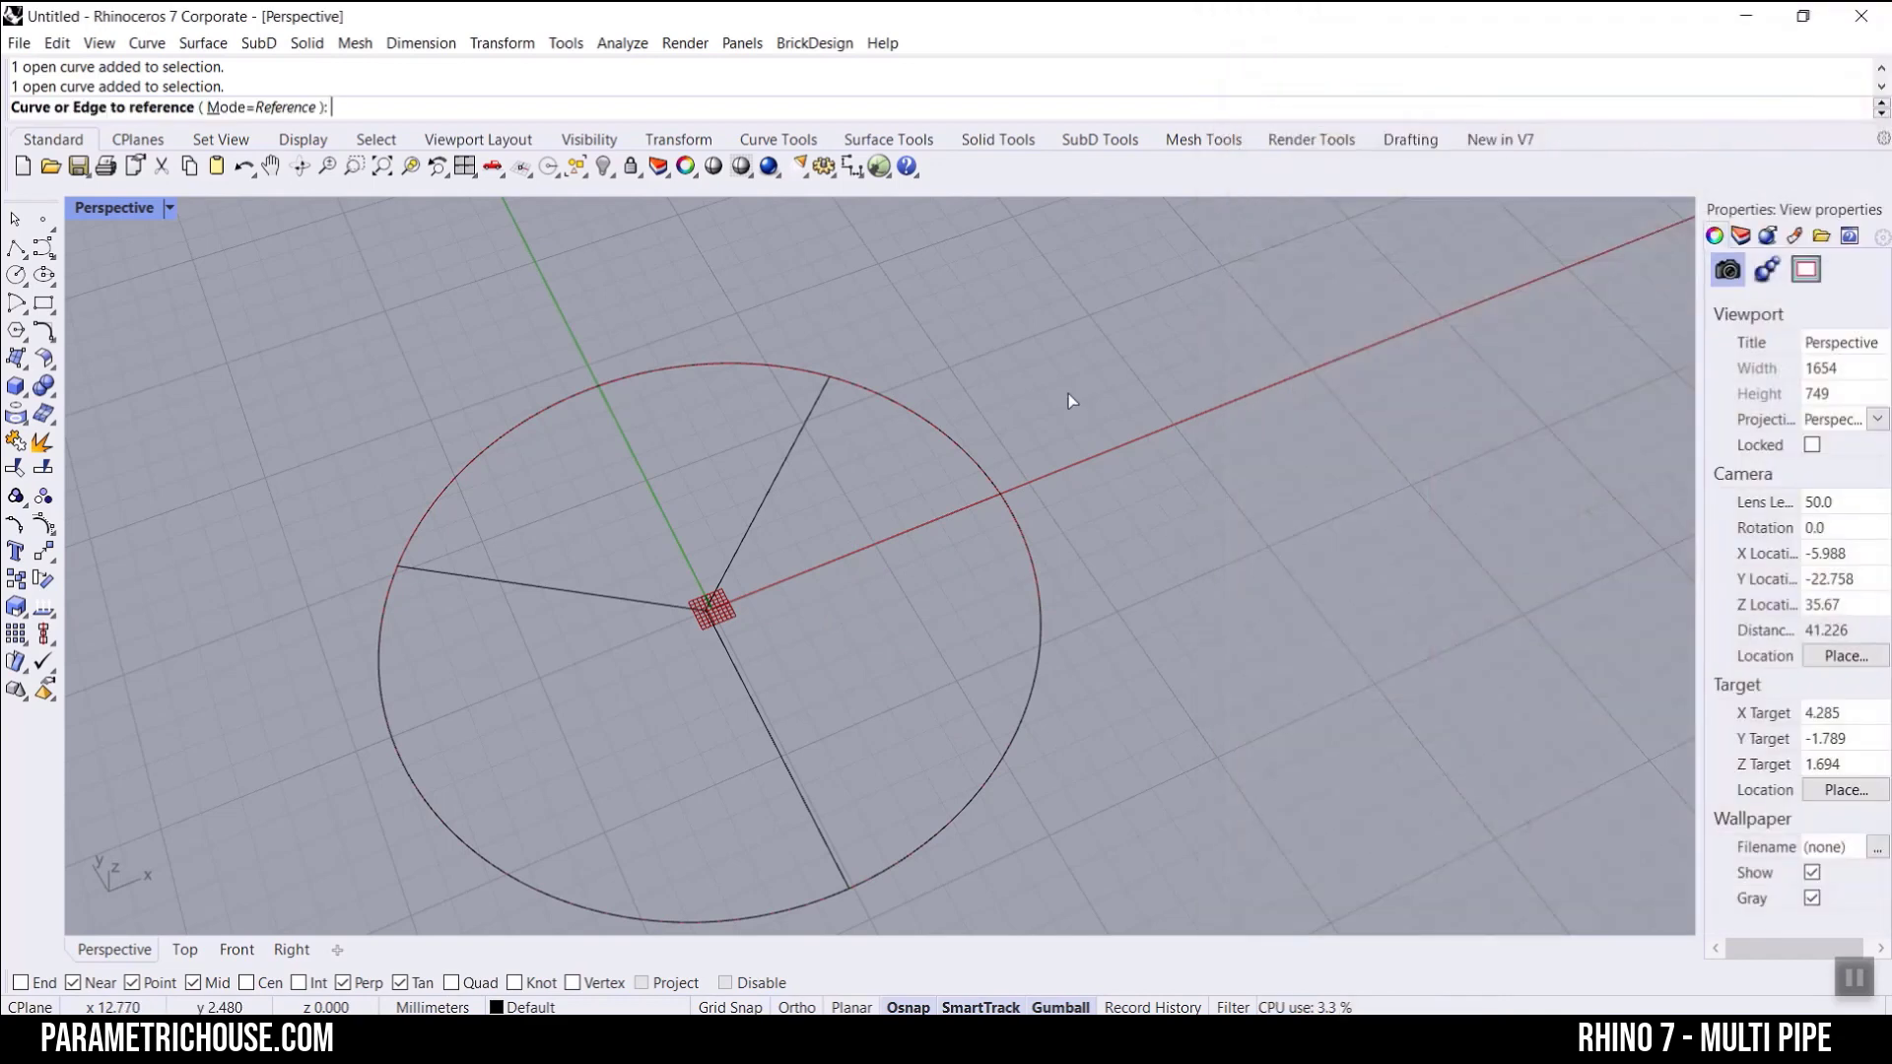
drag(1068, 393, 505, 650)
key(Return)
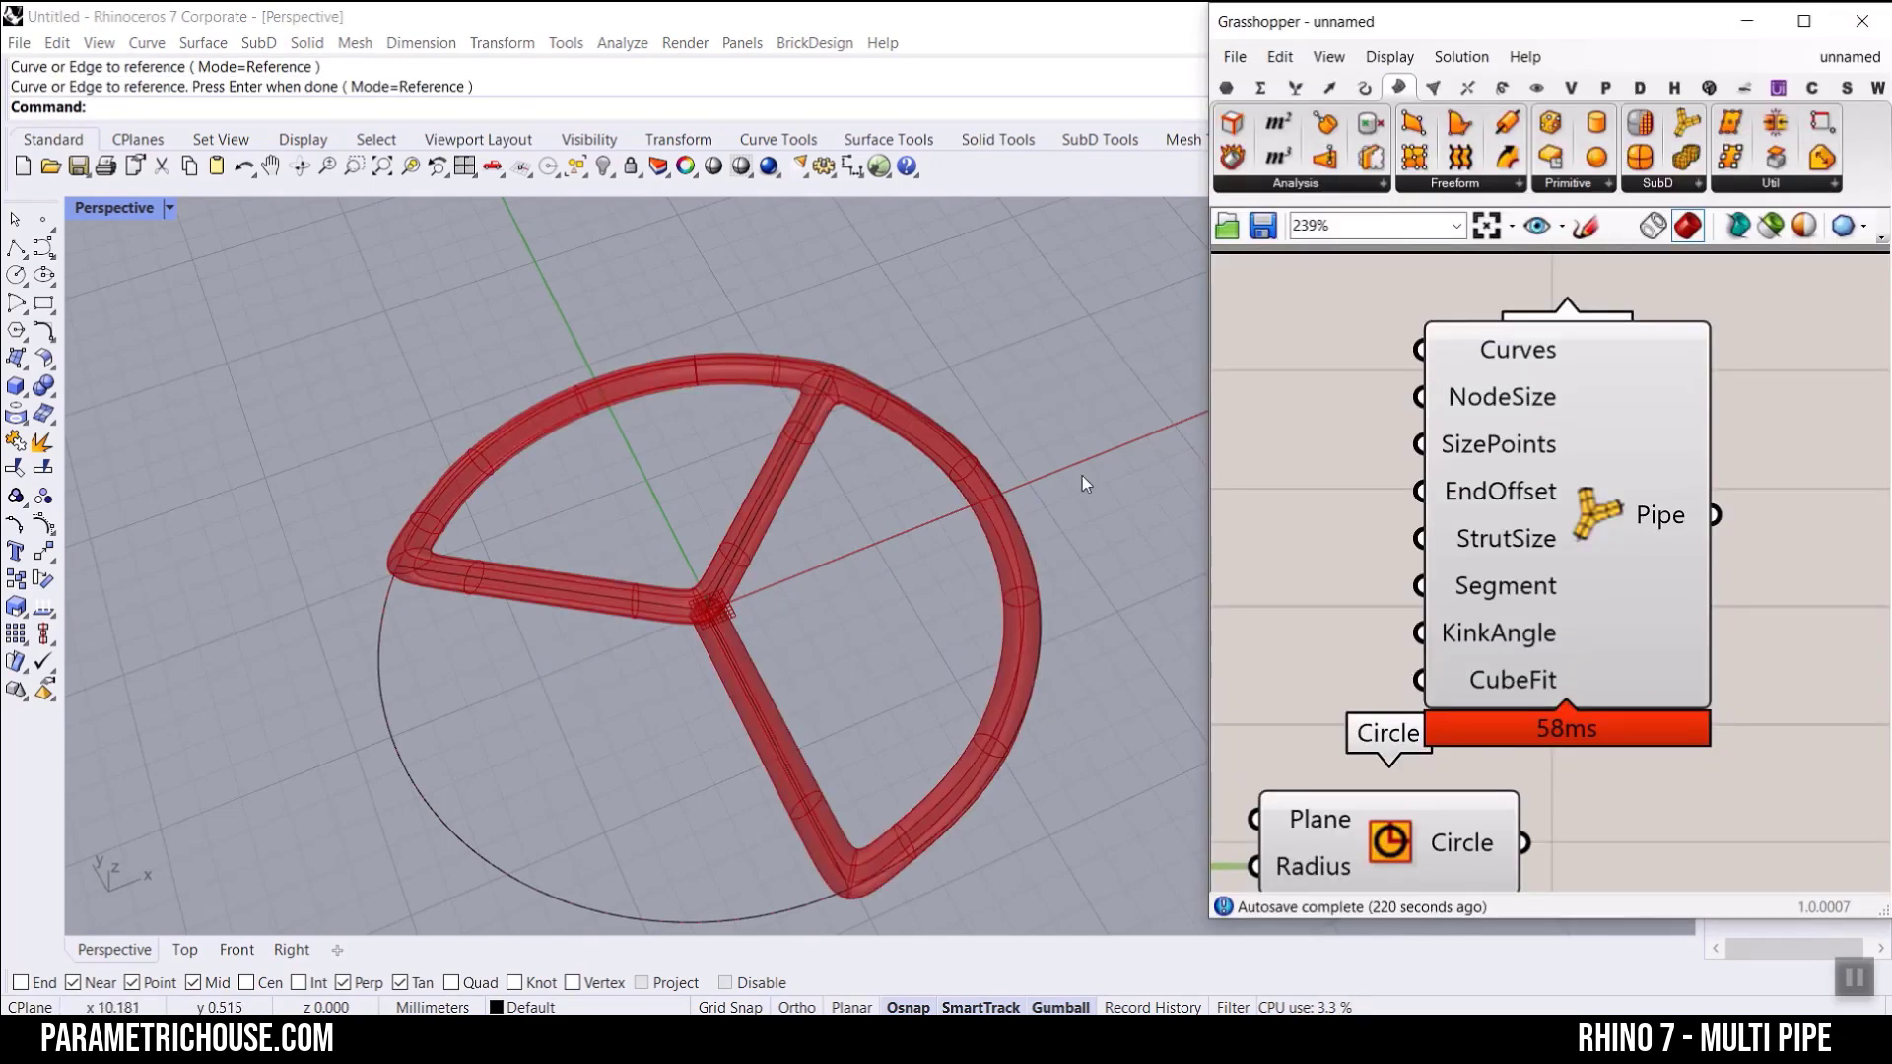
right_click(1484, 372)
click(1537, 630)
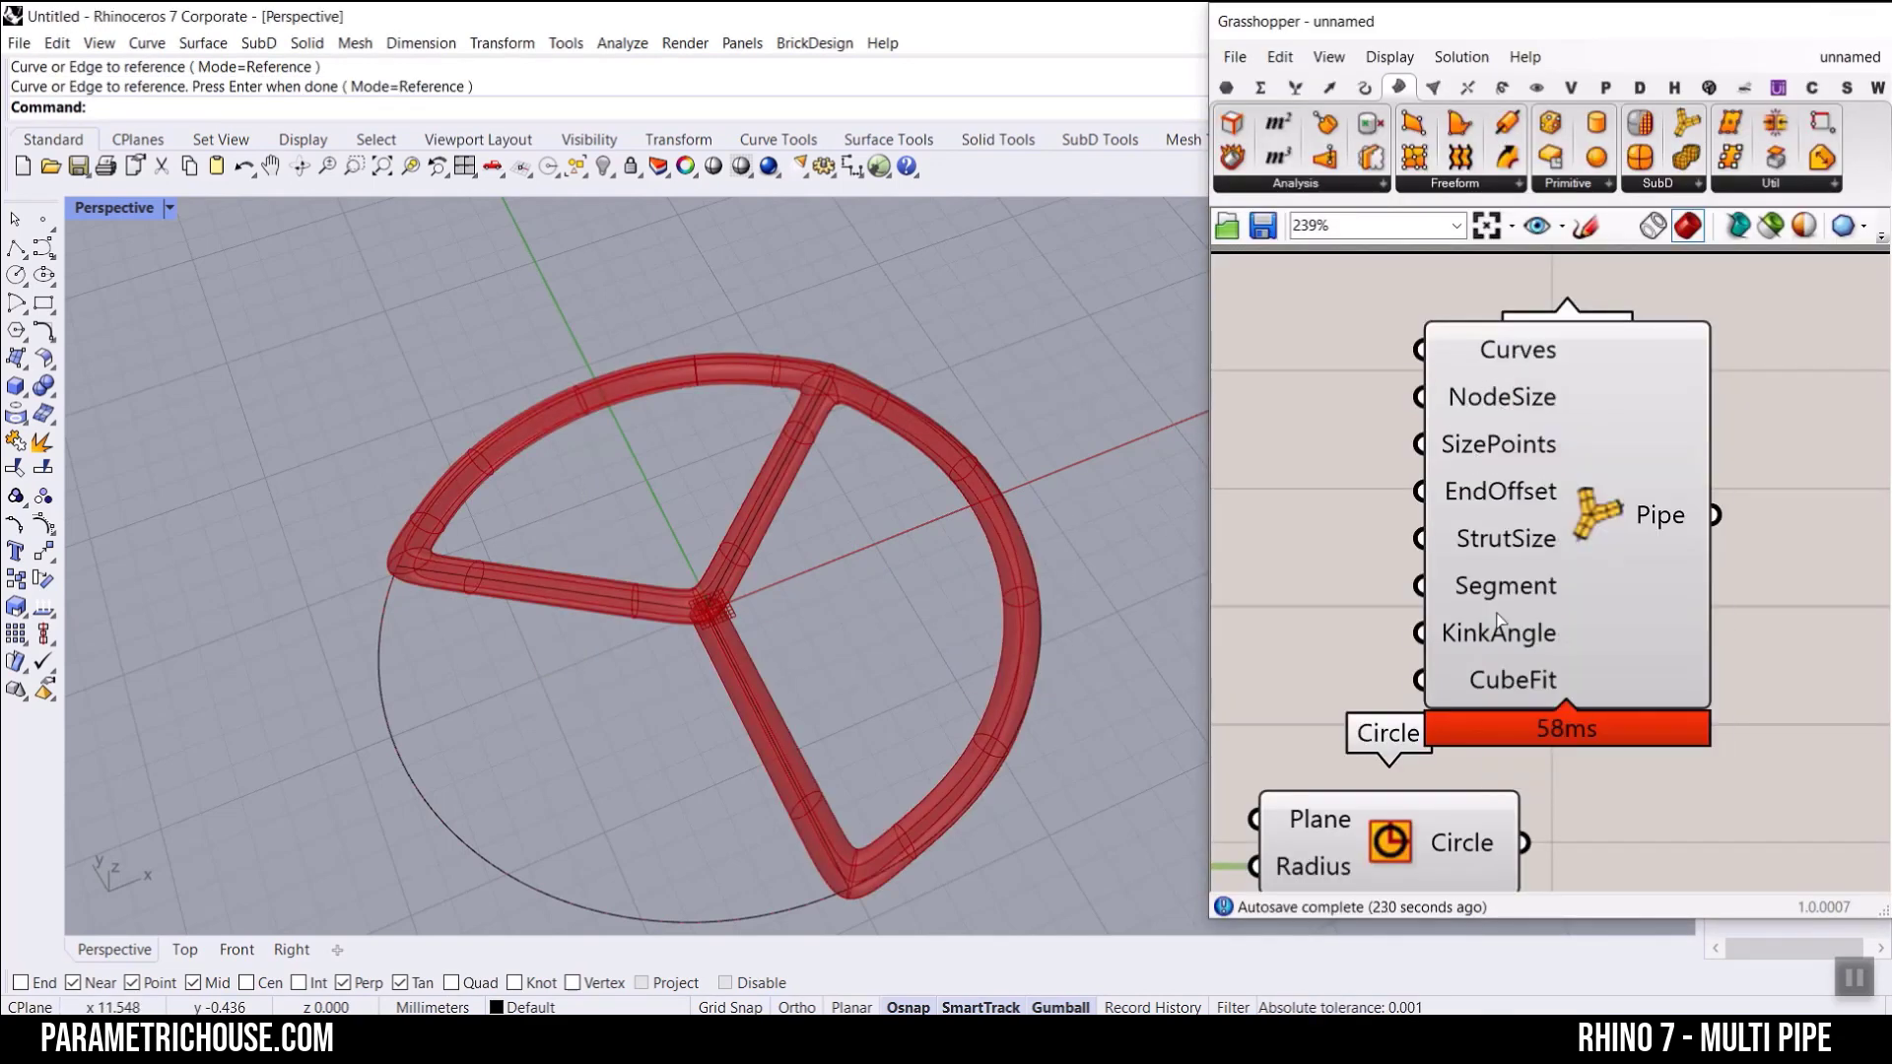
click(386, 729)
key(Return)
Step: Examine the pipe joints at the wheel's centre and rim and the line ends meeting at the centre
scroll(650, 582, up, 5)
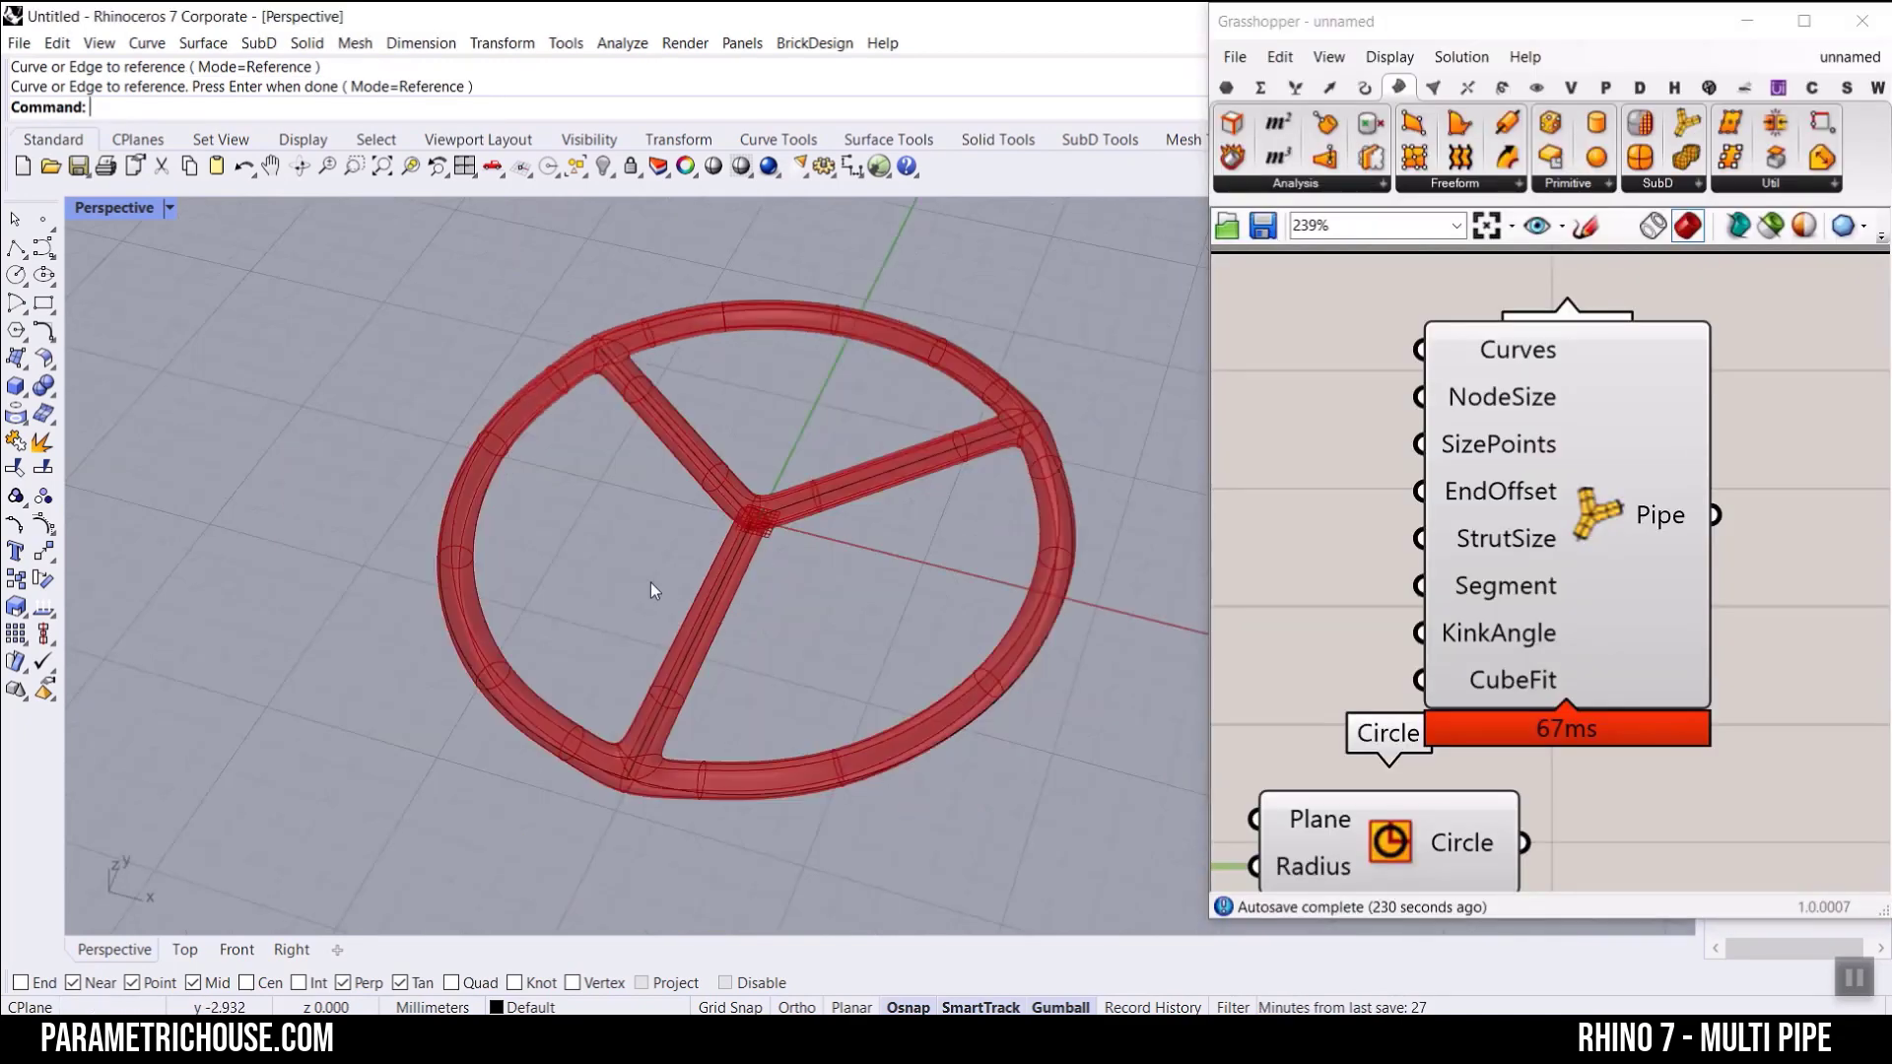
right_drag(589, 654, 718, 737)
scroll(717, 740, down, 5)
scroll(677, 587, up, 5)
right_drag(677, 587, 540, 597)
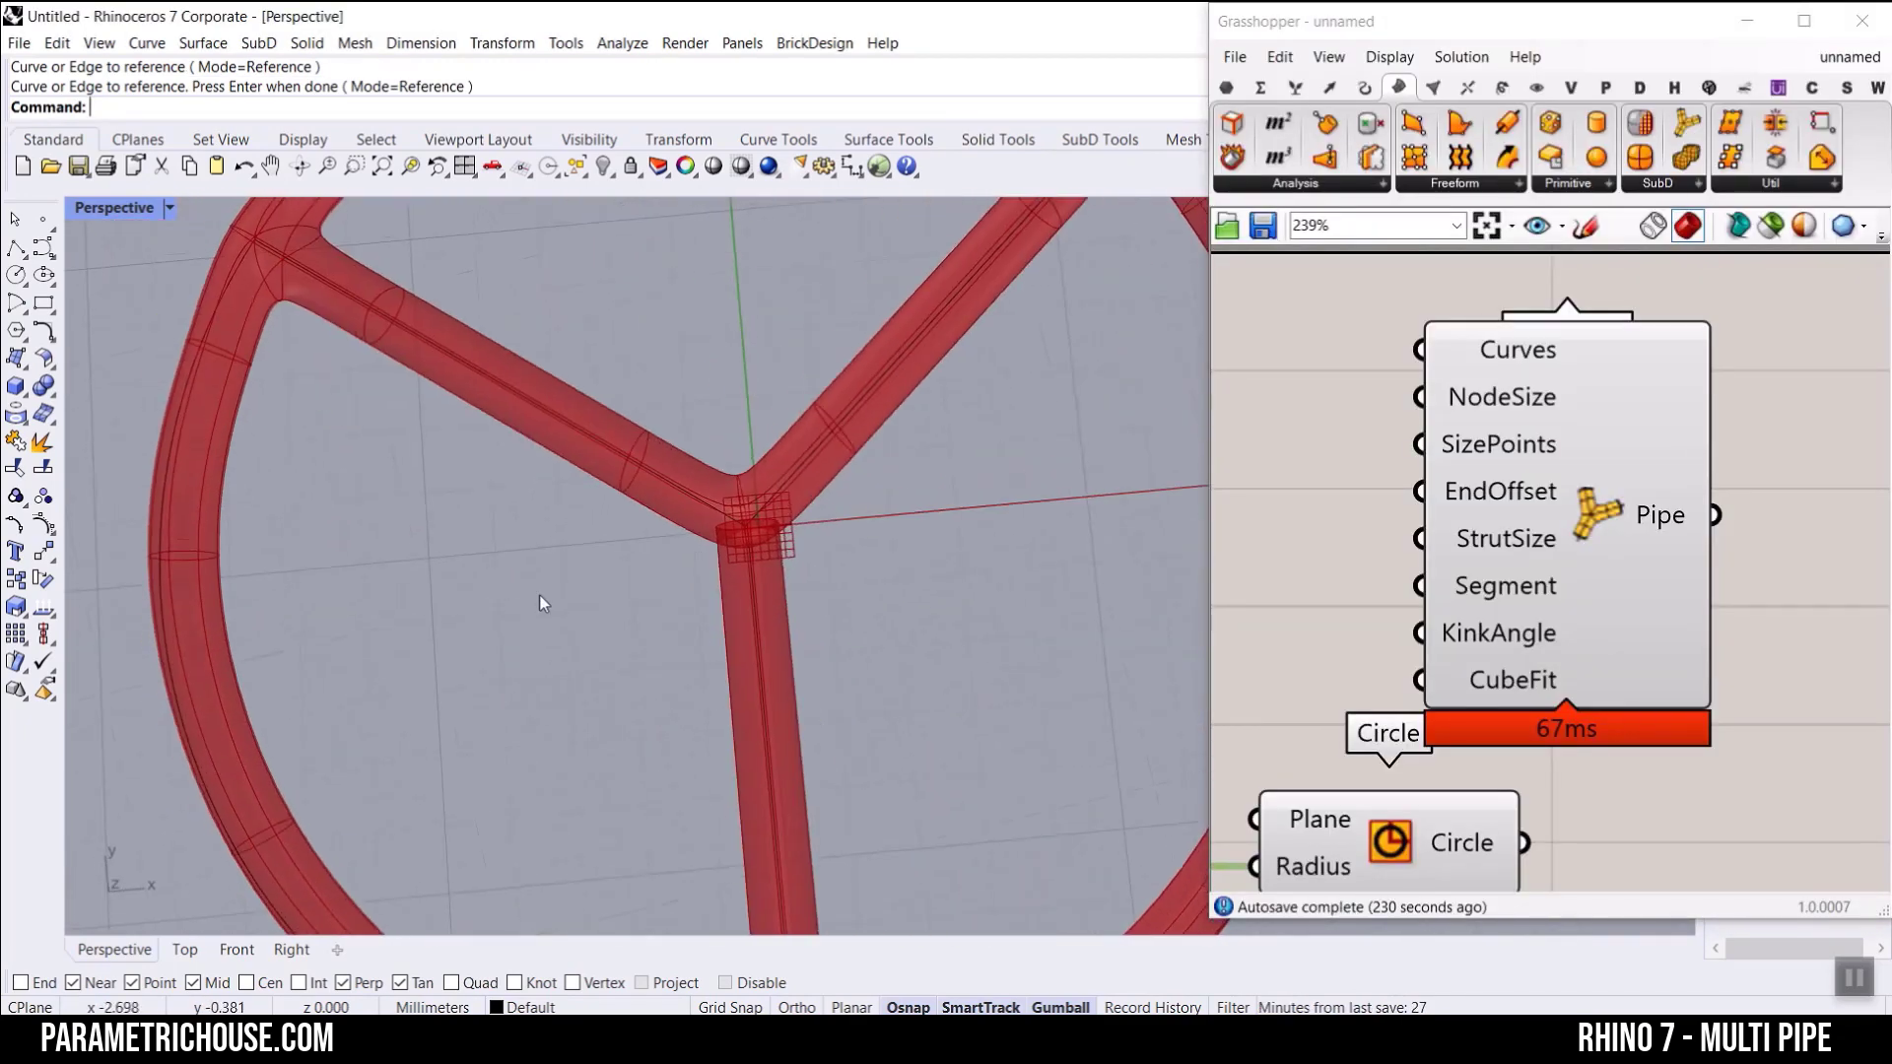
scroll(806, 589, up, 5)
click(700, 591)
click(739, 477)
click(650, 499)
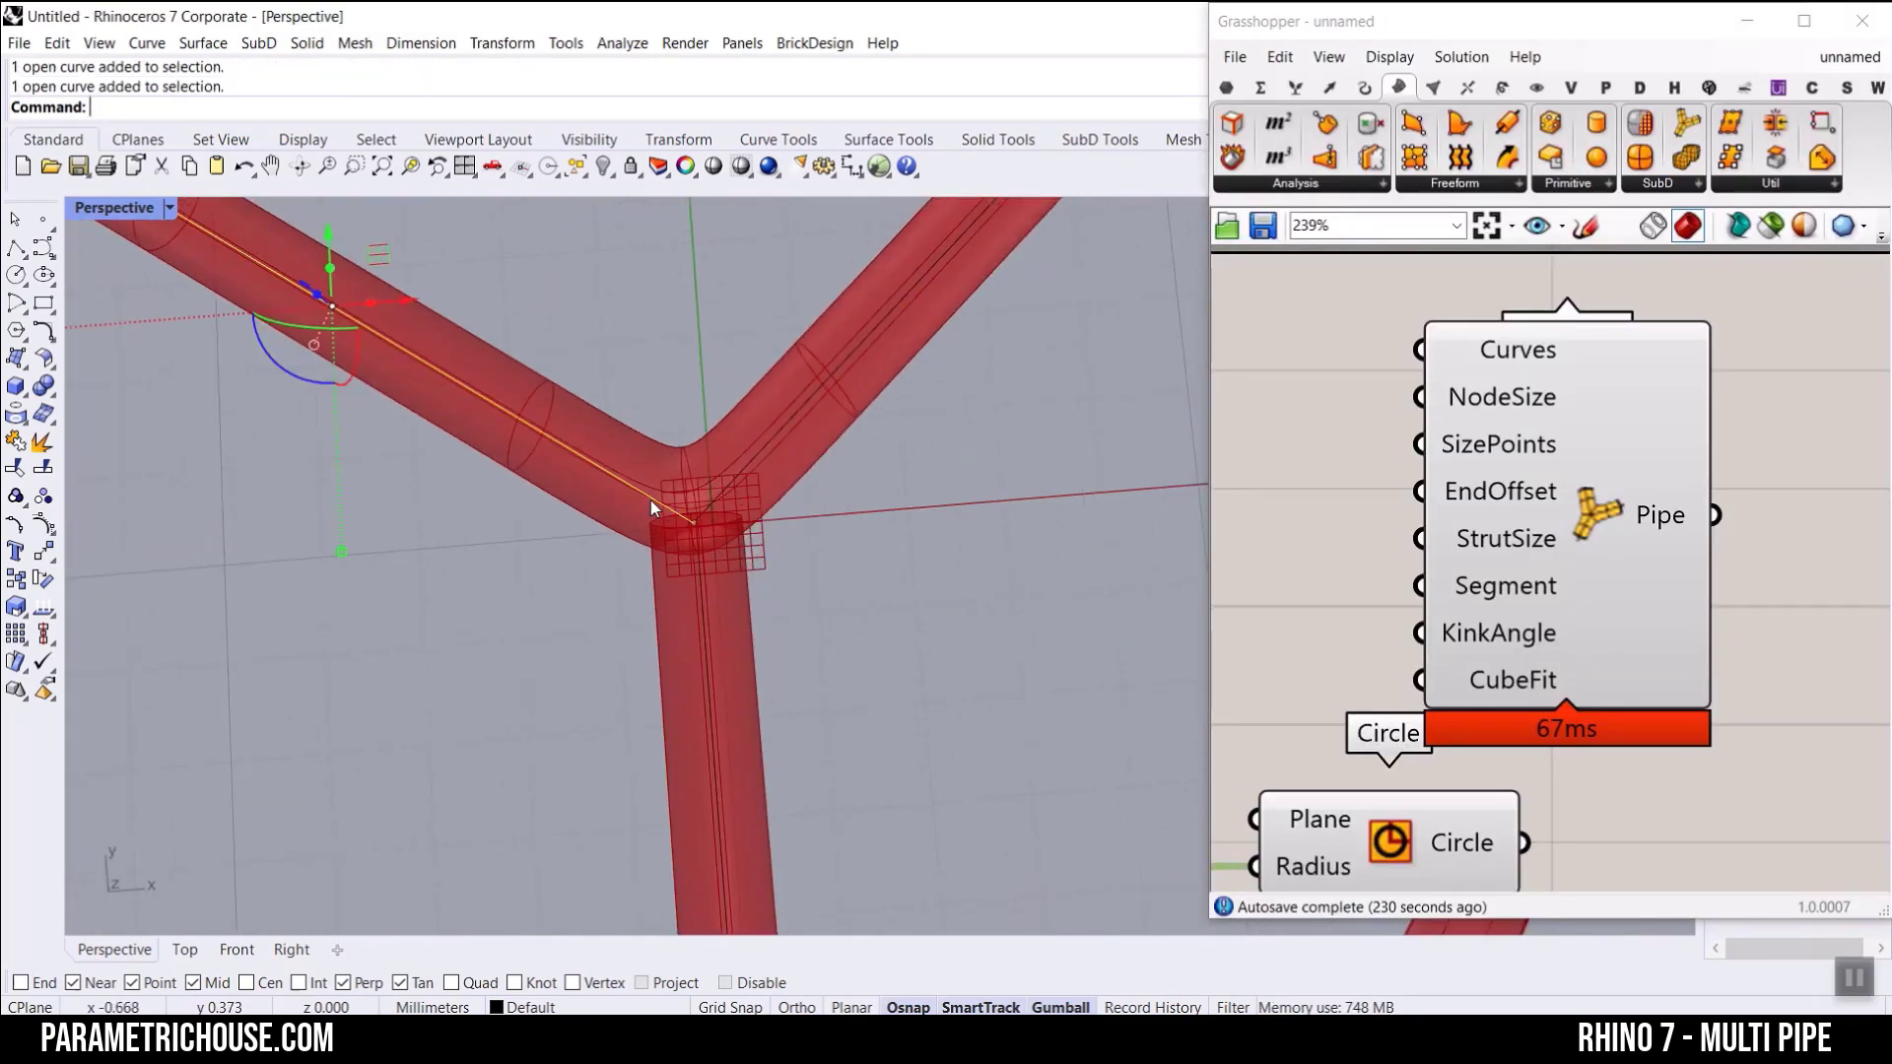
click(508, 524)
scroll(508, 524, down, 5)
scroll(506, 522, down, 5)
right_drag(466, 499, 687, 689)
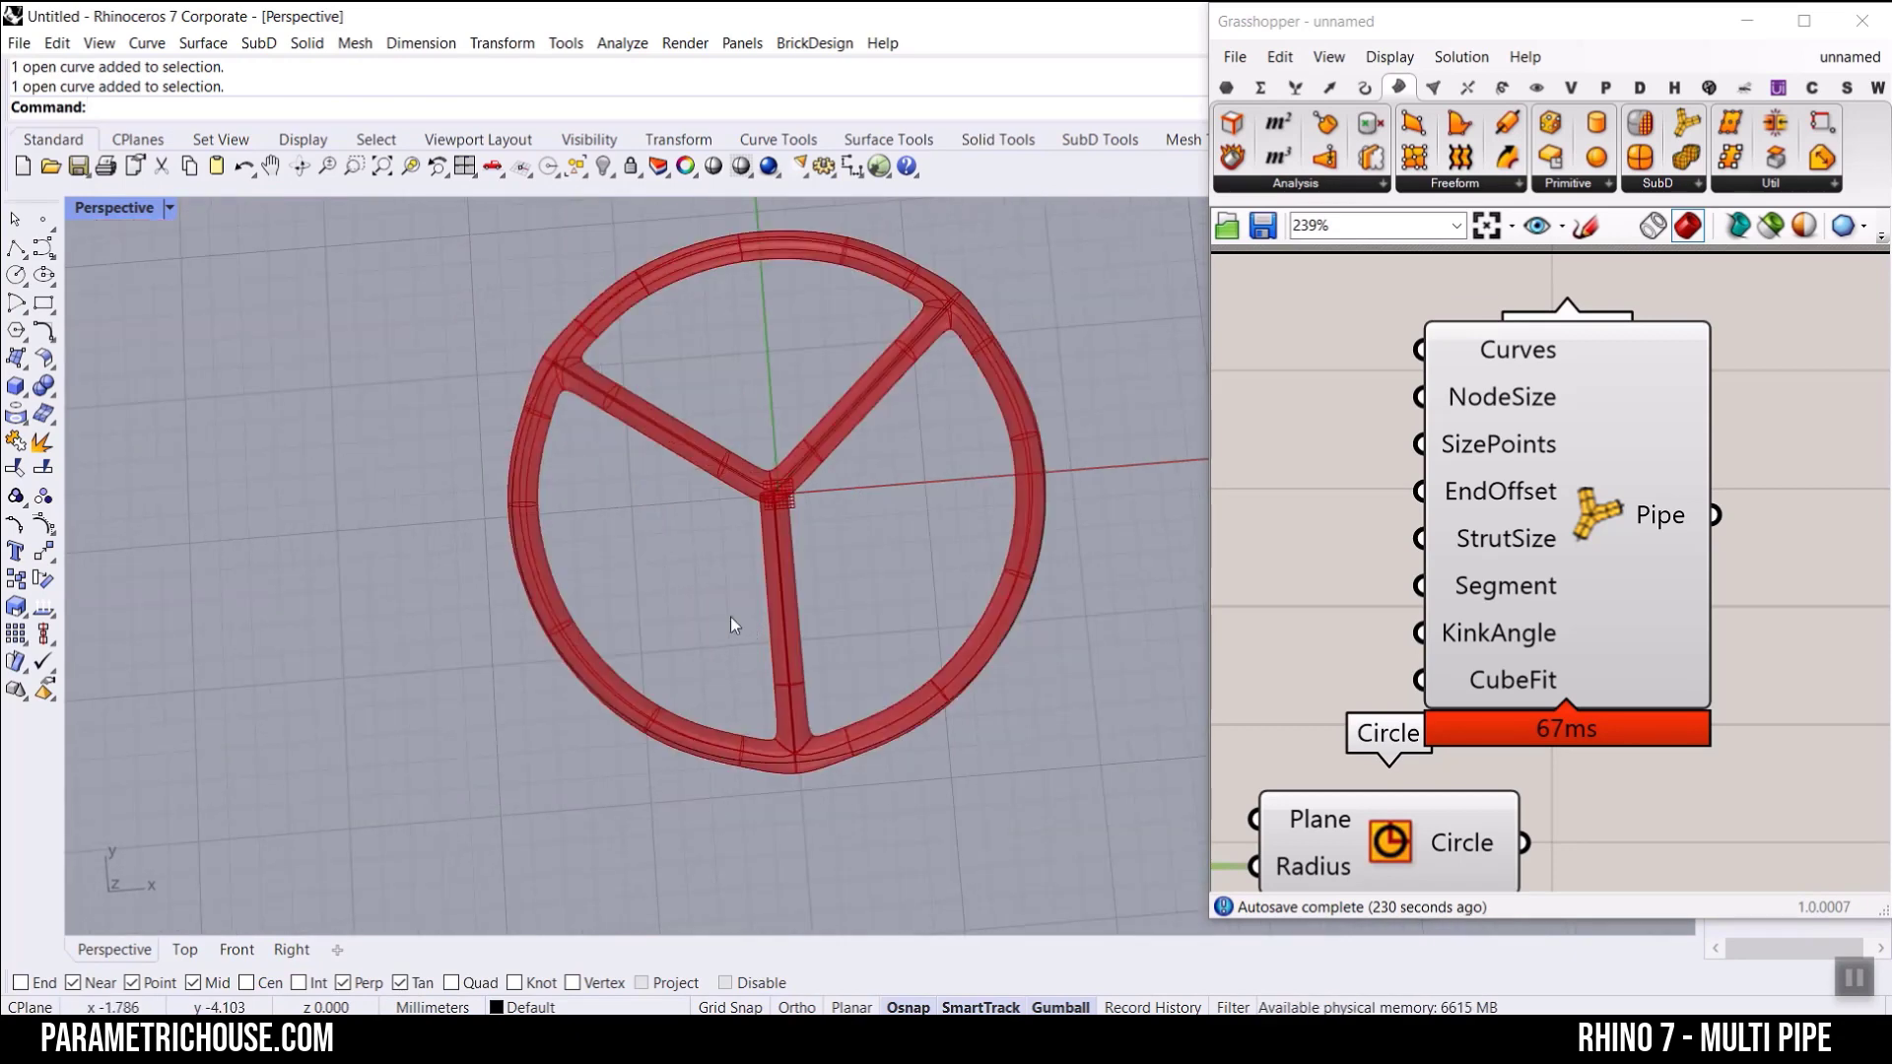
right_drag(730, 617, 725, 546)
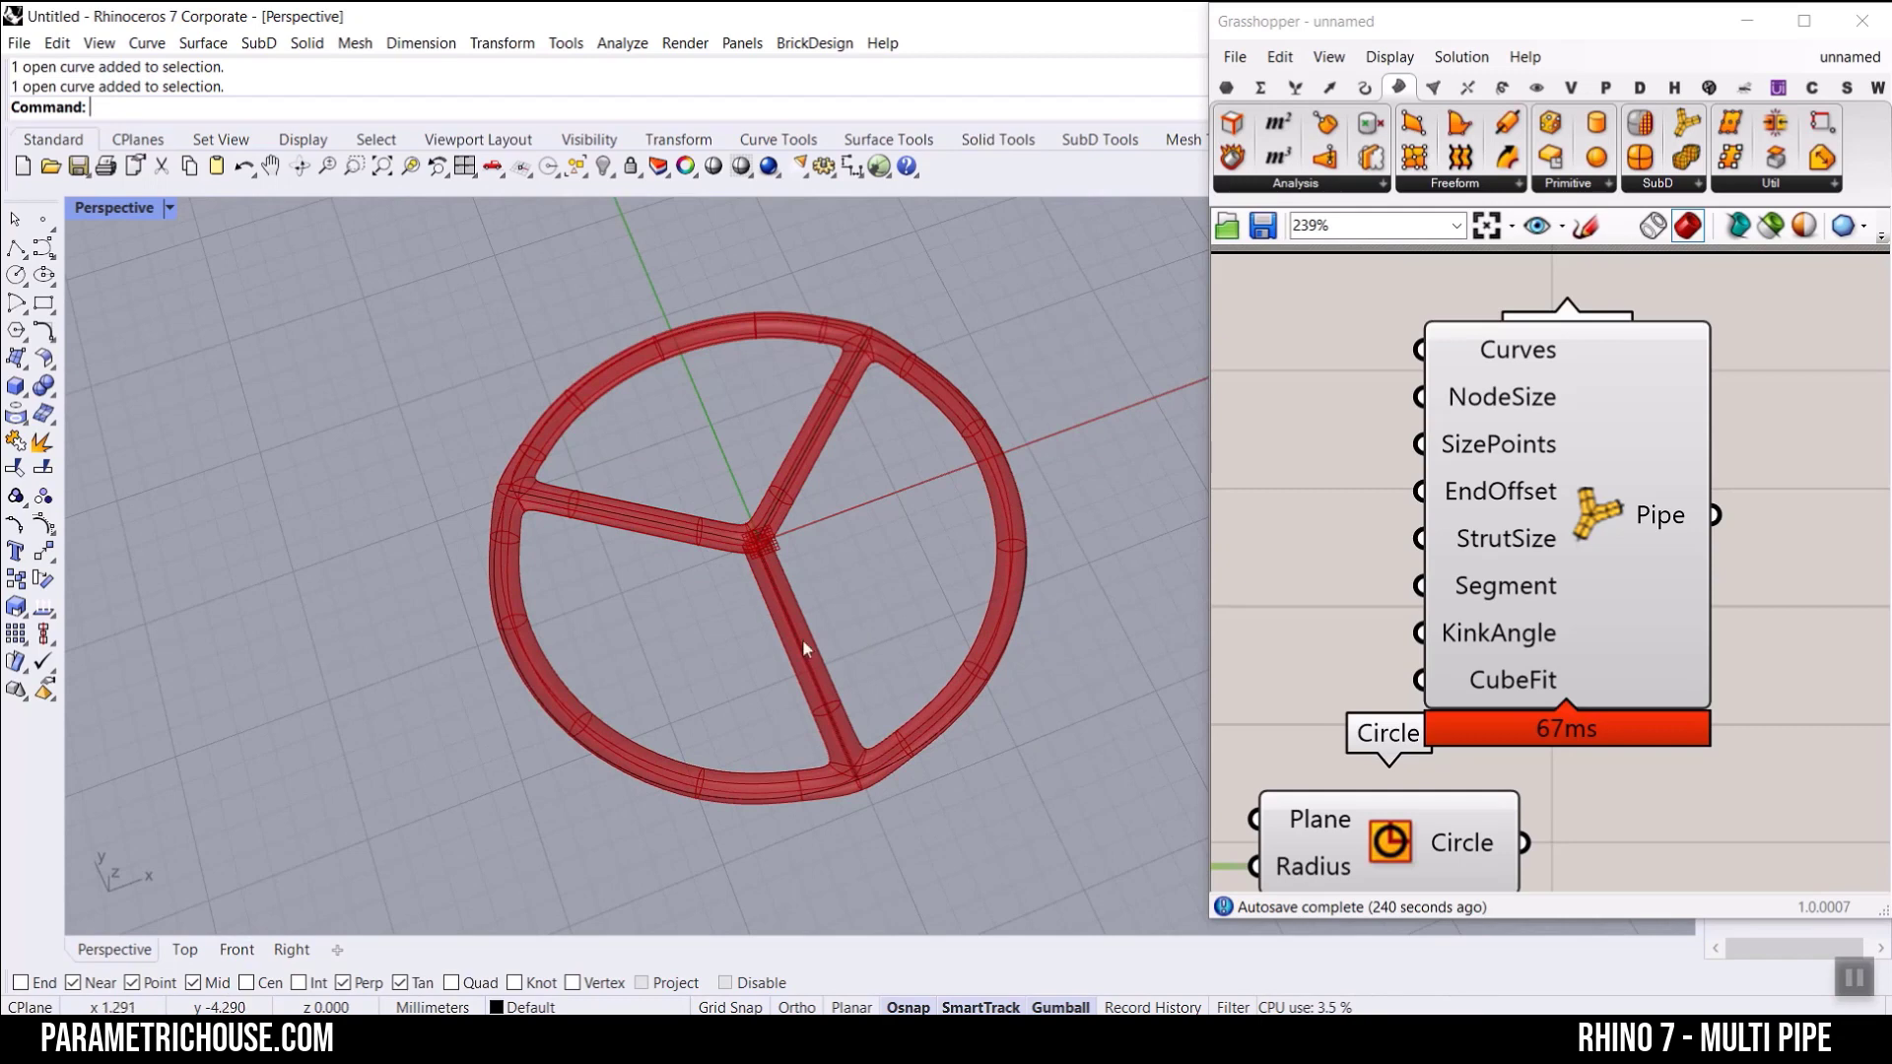
Step: Delete the MultiPipe component, the three radial lines and the right-hand split arc
click(1604, 512)
key(Delete)
drag(1072, 641, 640, 351)
key(Delete)
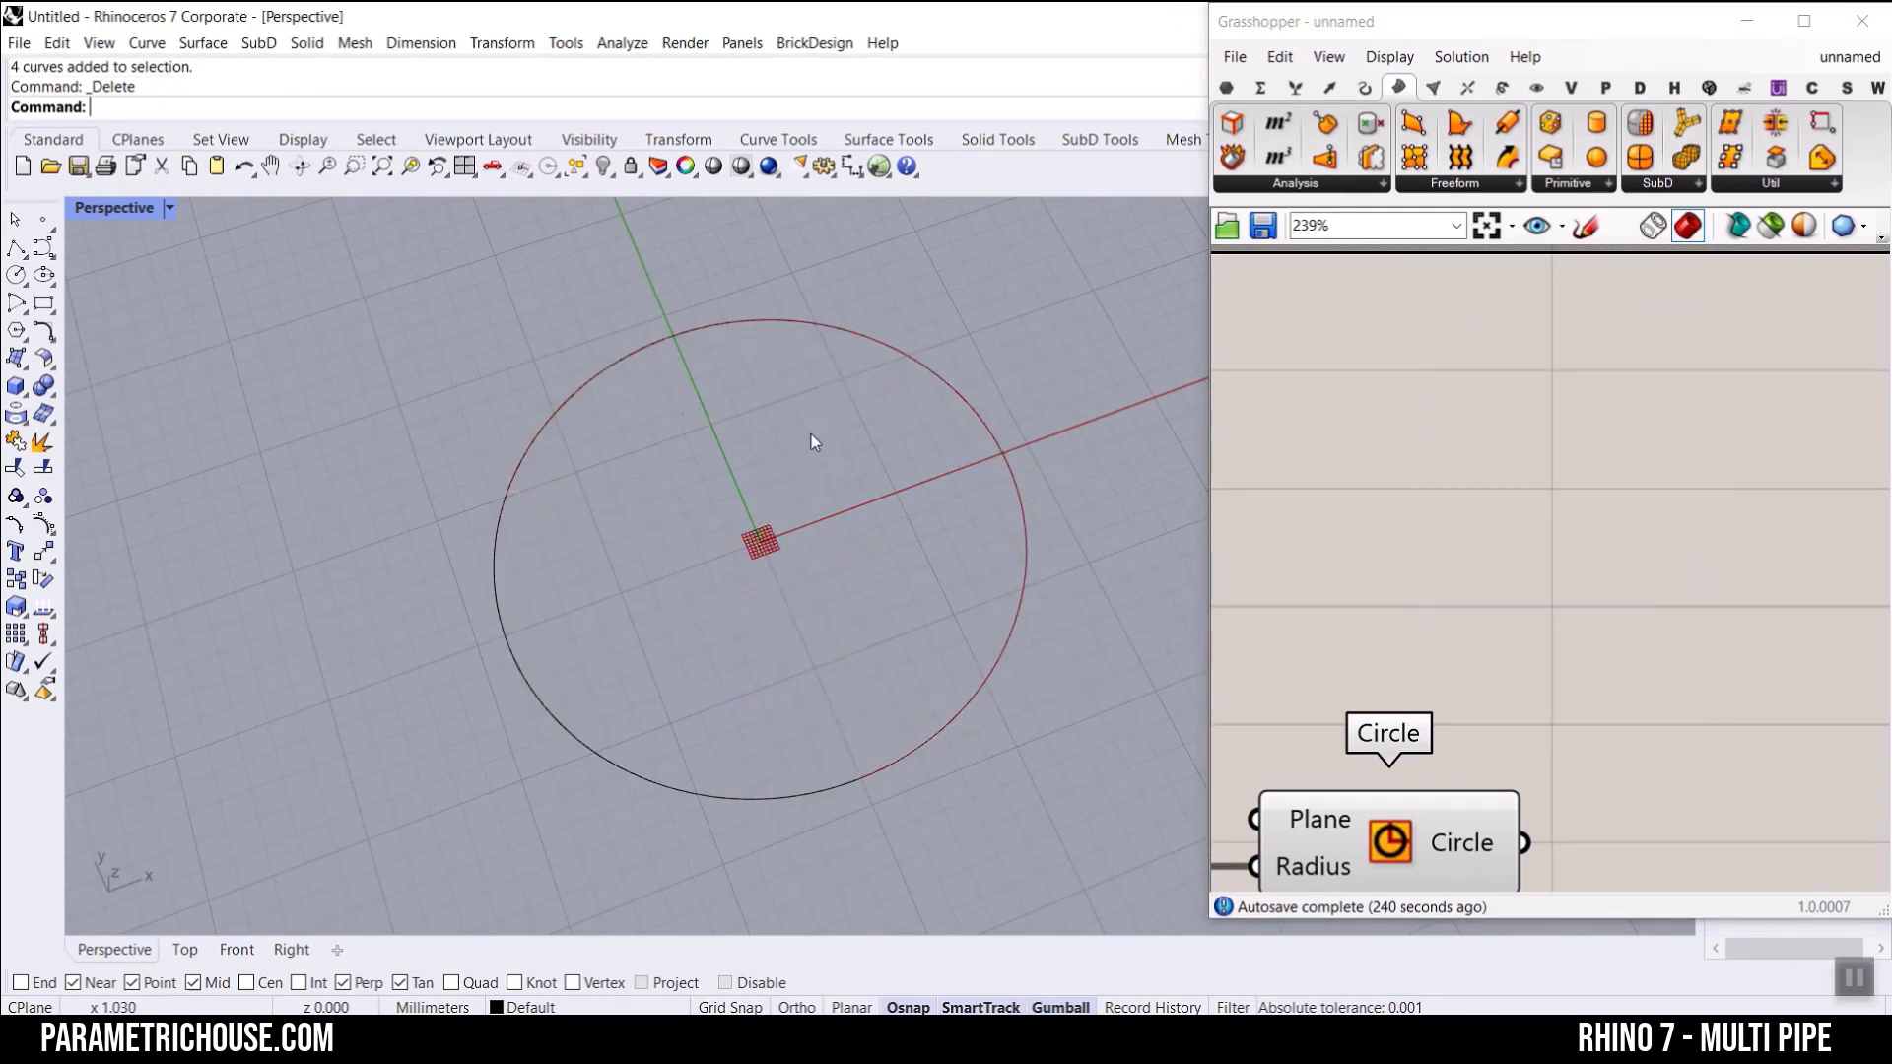
Step: Add a Point parameter and connect it to the Circle component's Plane input
scroll(1414, 687, down, 5)
right_drag(1414, 687, 1407, 373)
scroll(1407, 485, up, 4)
right_drag(1407, 485, 1588, 564)
click(1225, 87)
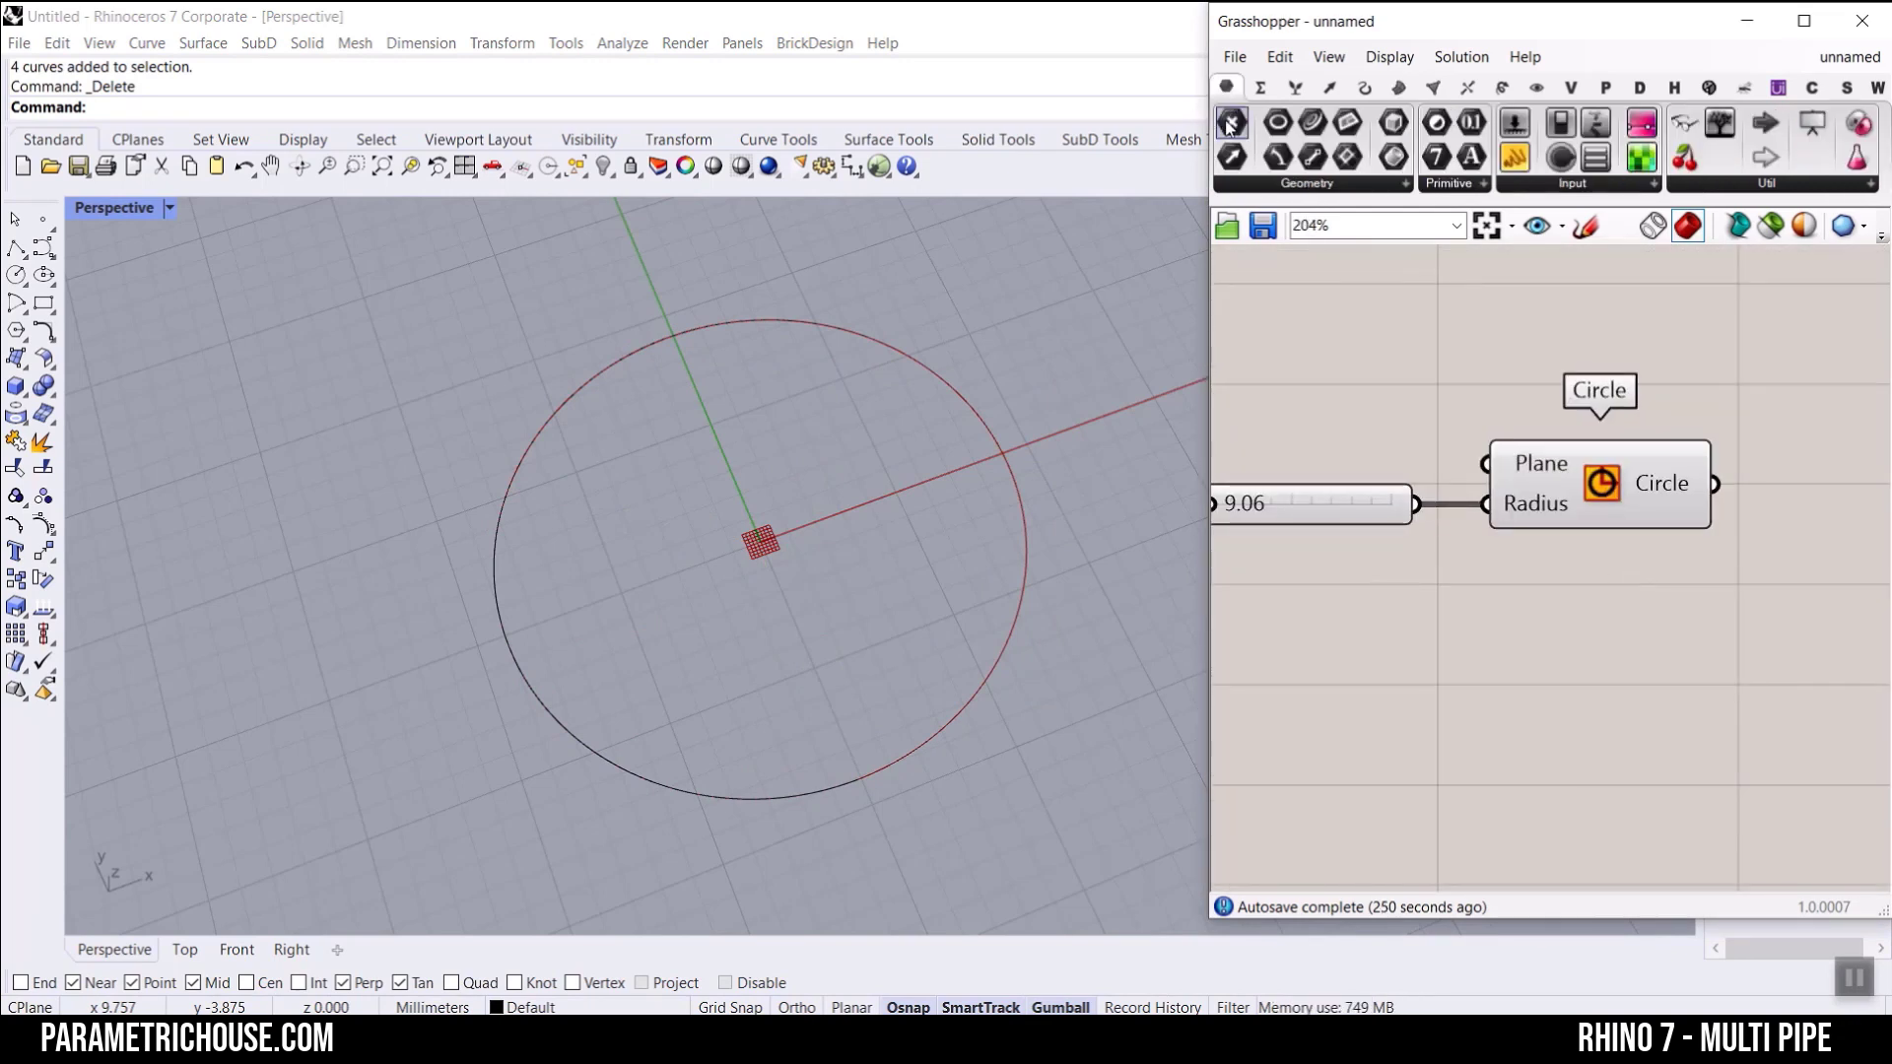
drag(1232, 122, 1487, 463)
Step: Set one point near the origin as the Point parameter's value
right_click(1355, 454)
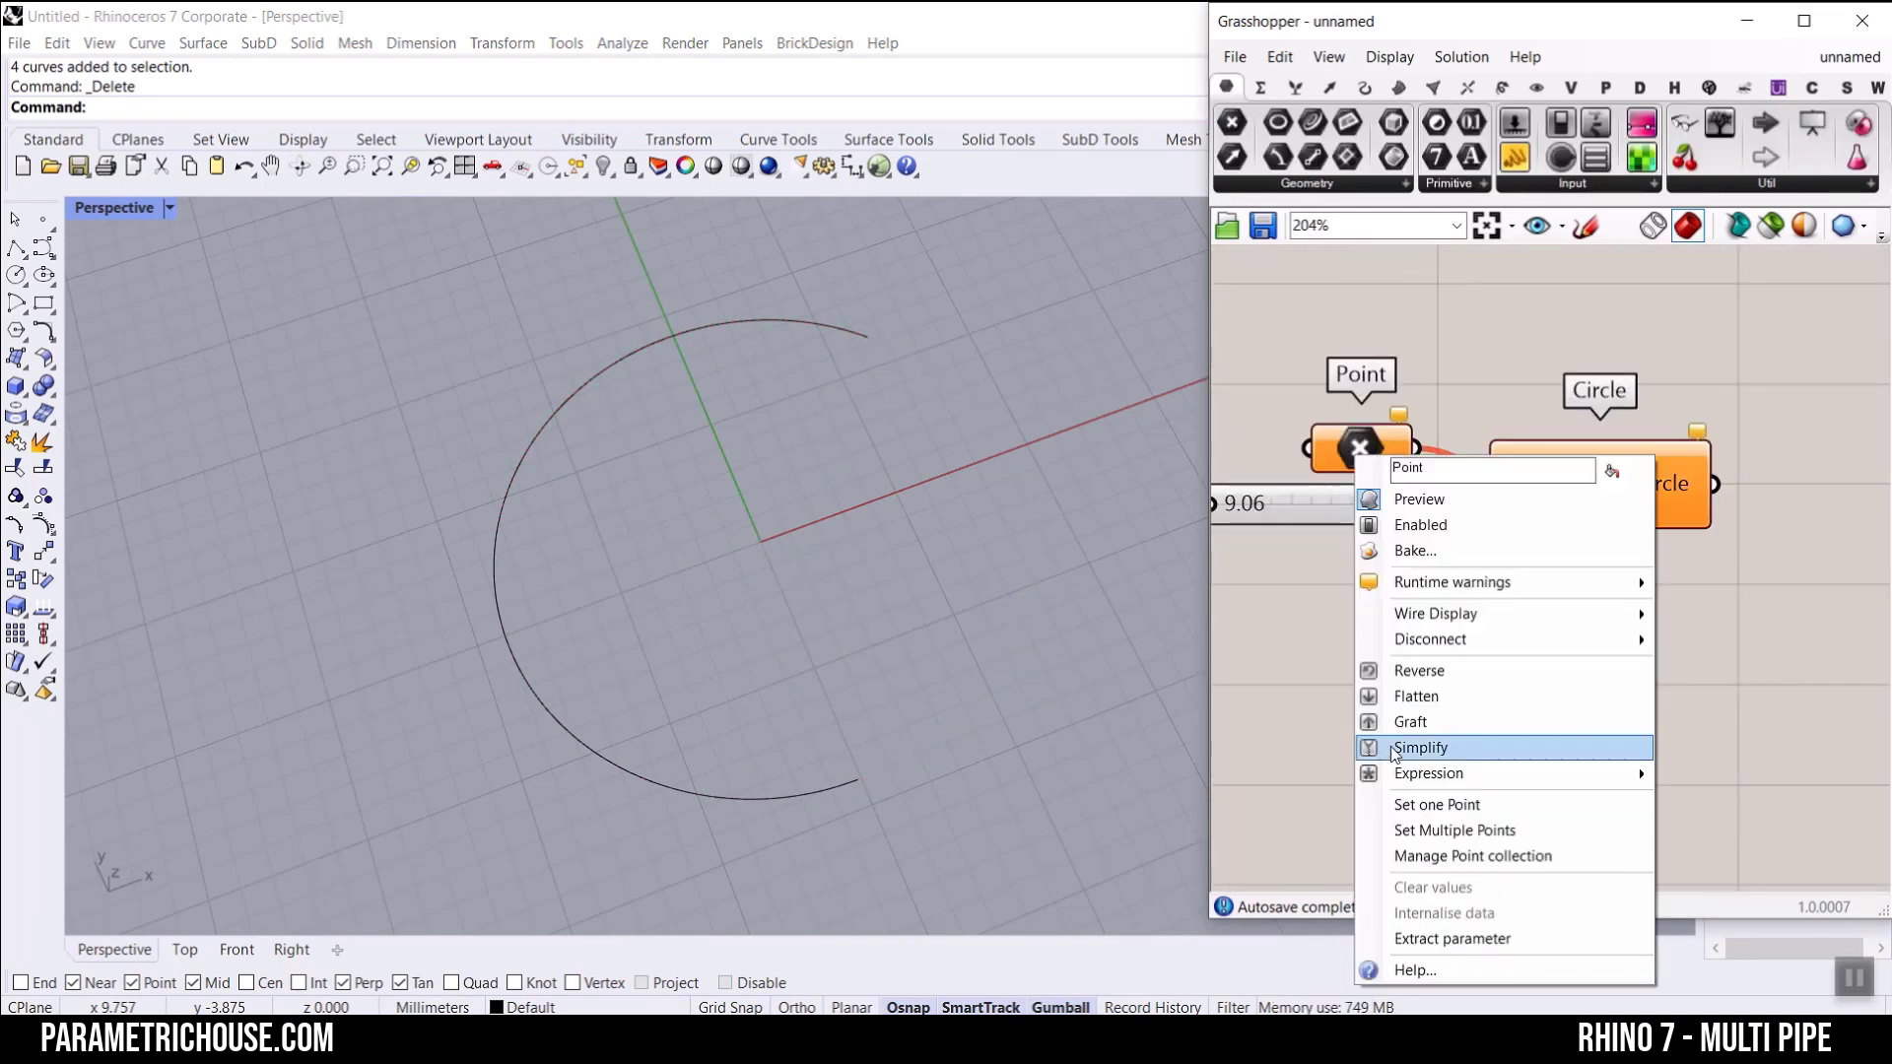
click(1415, 799)
click(751, 540)
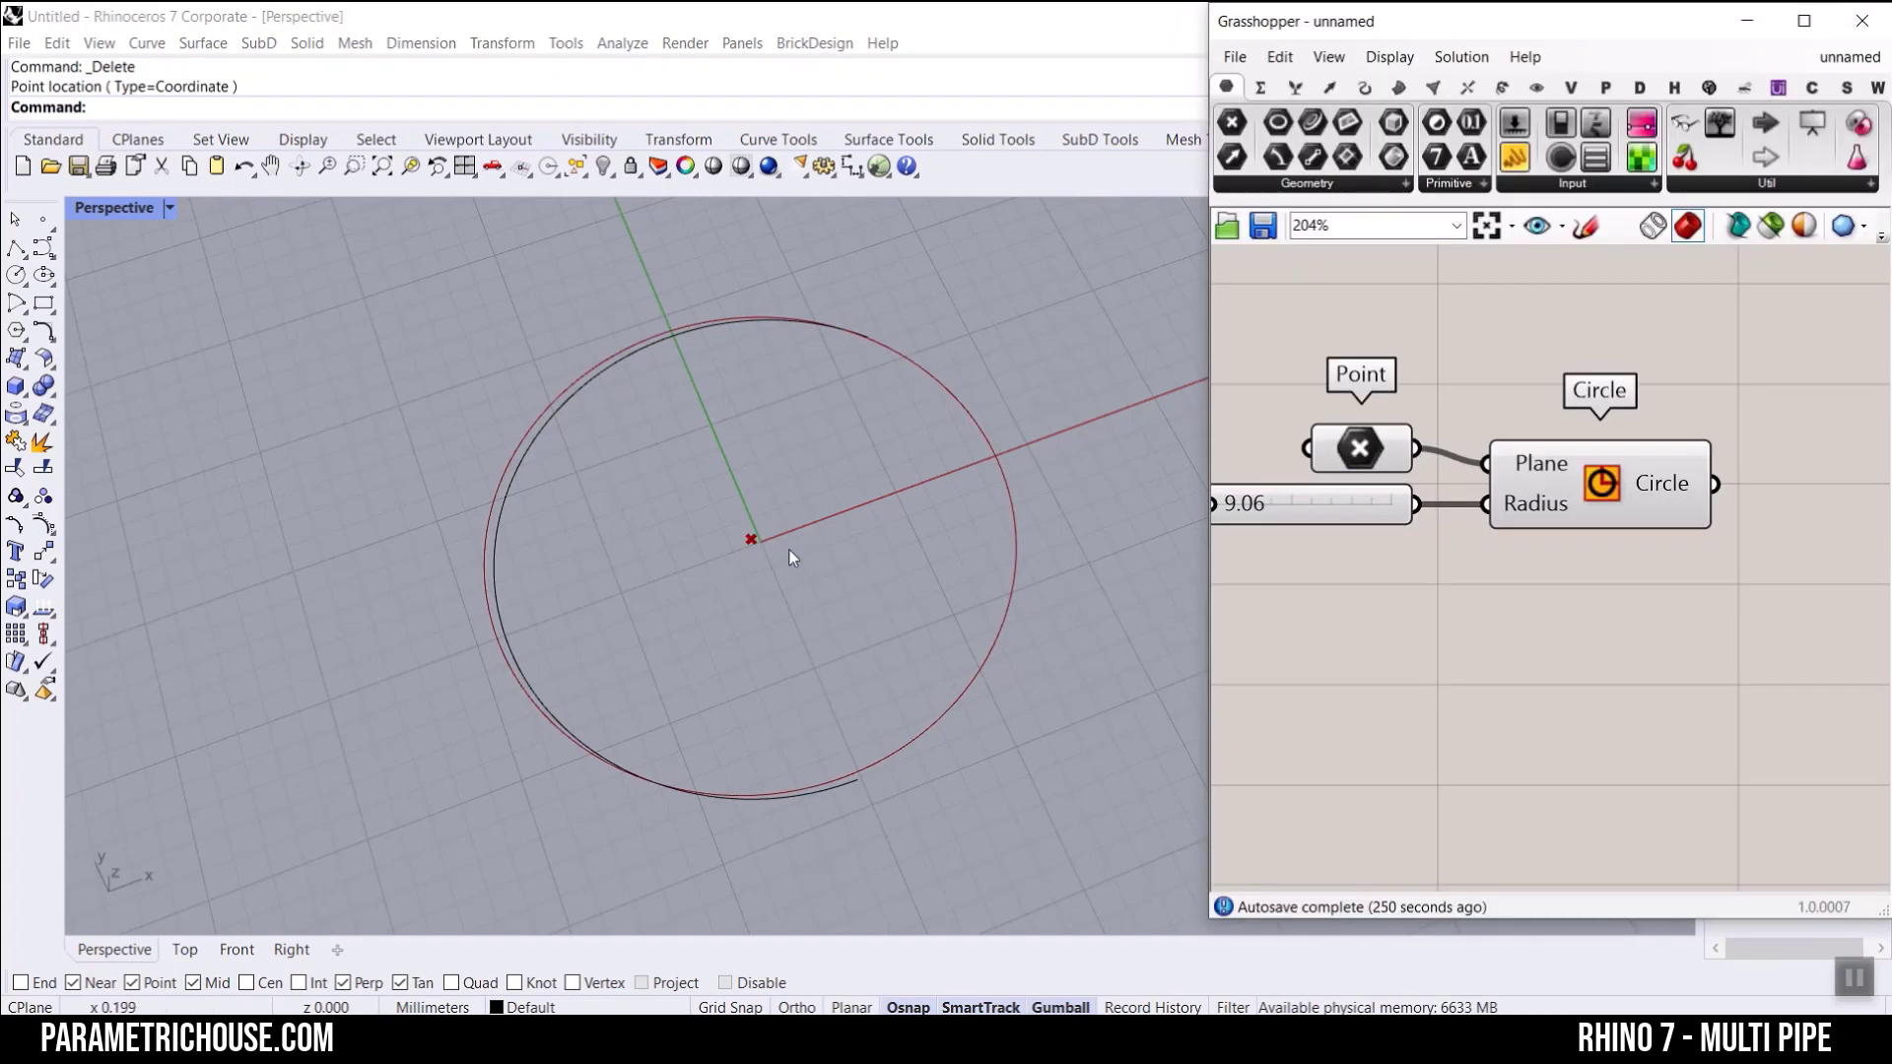
Step: Delete the upper baked arc from the Perspective view
drag(844, 262, 690, 370)
key(Delete)
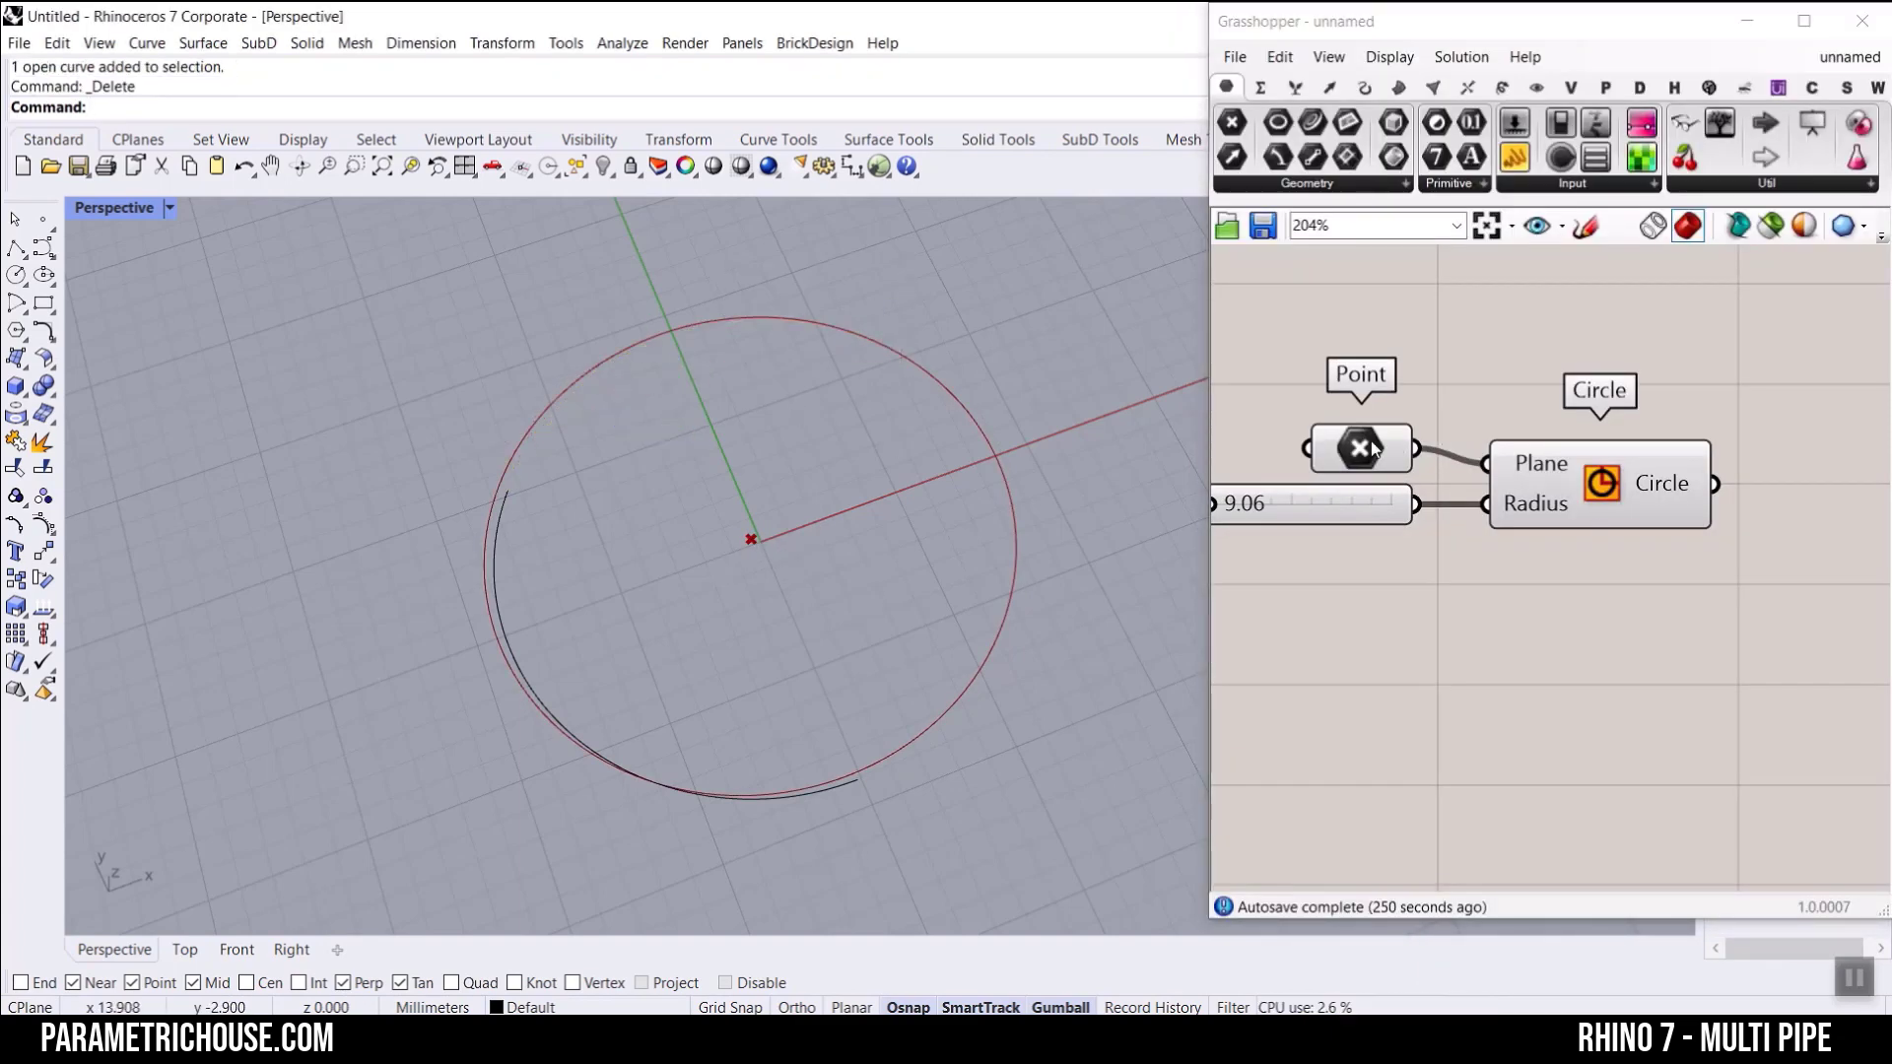
Step: Read the description and inherited value of the Circle component's Plane input
mouse_move(1551, 469)
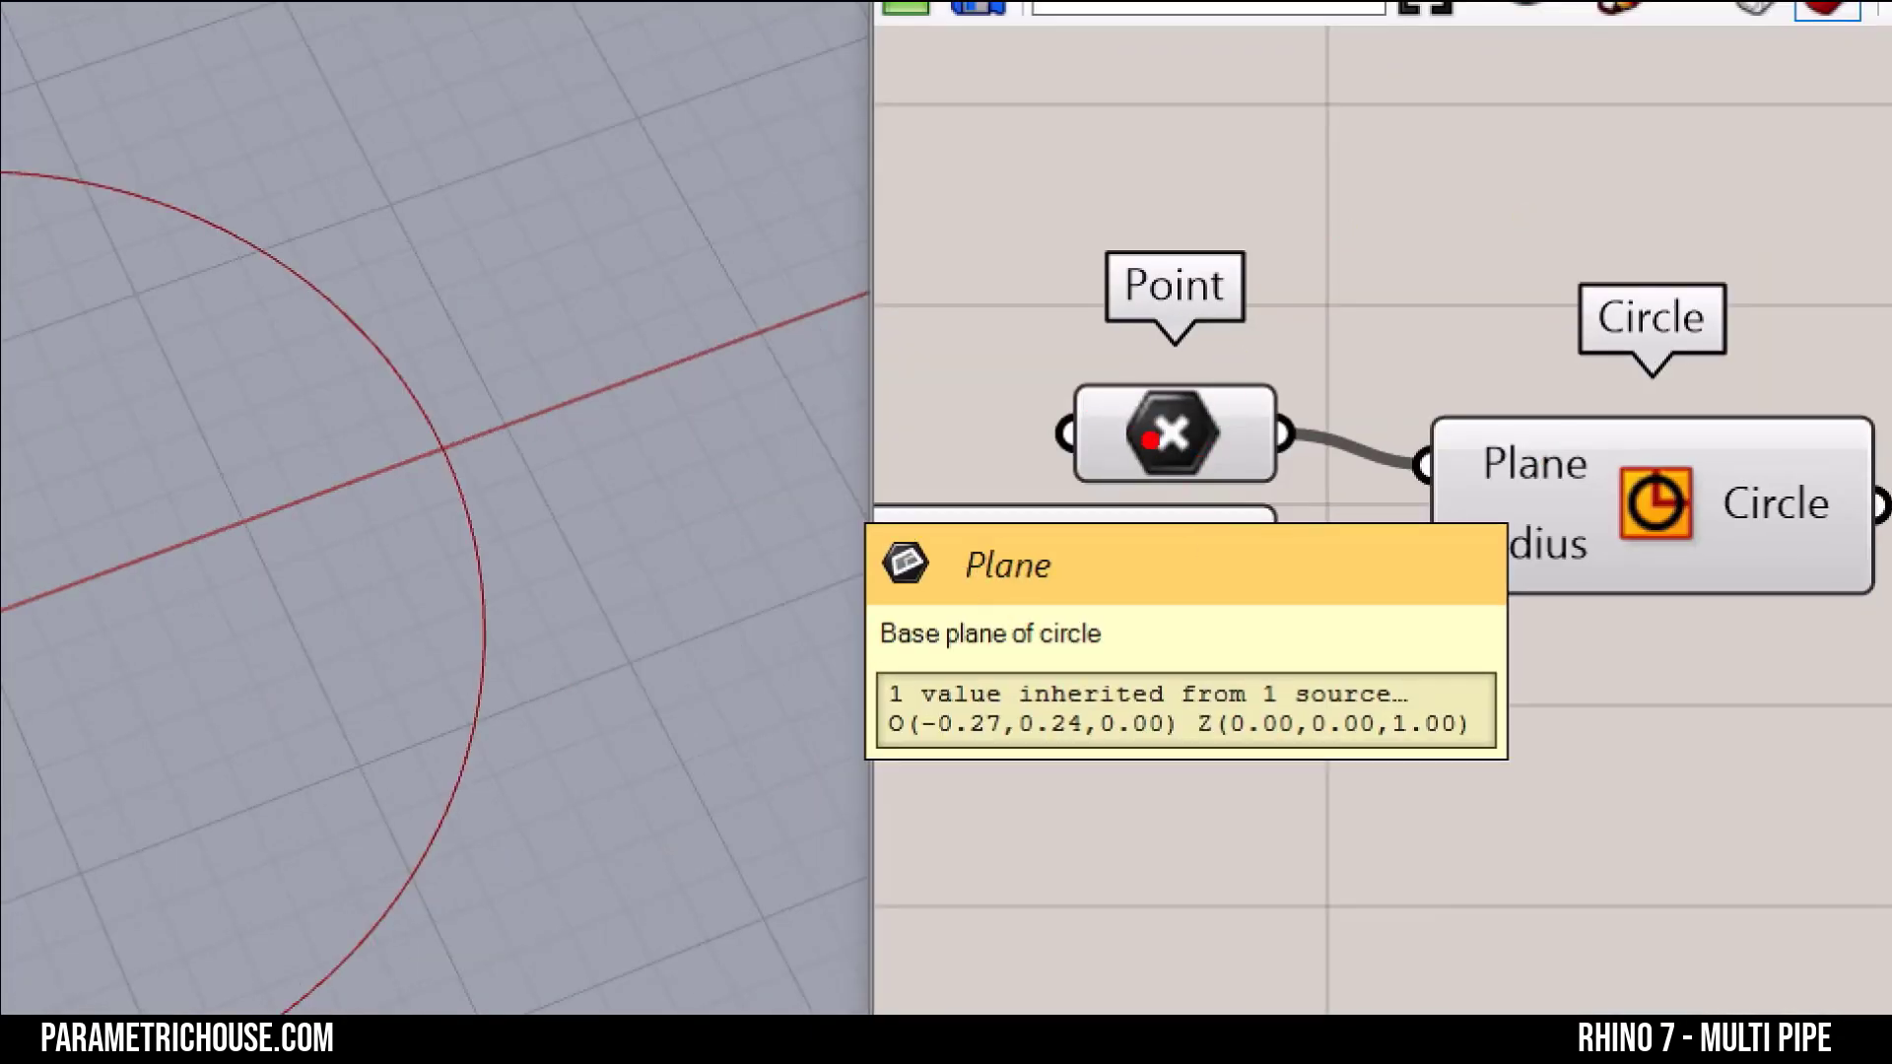
mouse_move(1325, 175)
mouse_down()
mouse_move(1498, 329)
mouse_move(1162, 306)
mouse_move(1365, 150)
mouse_up()
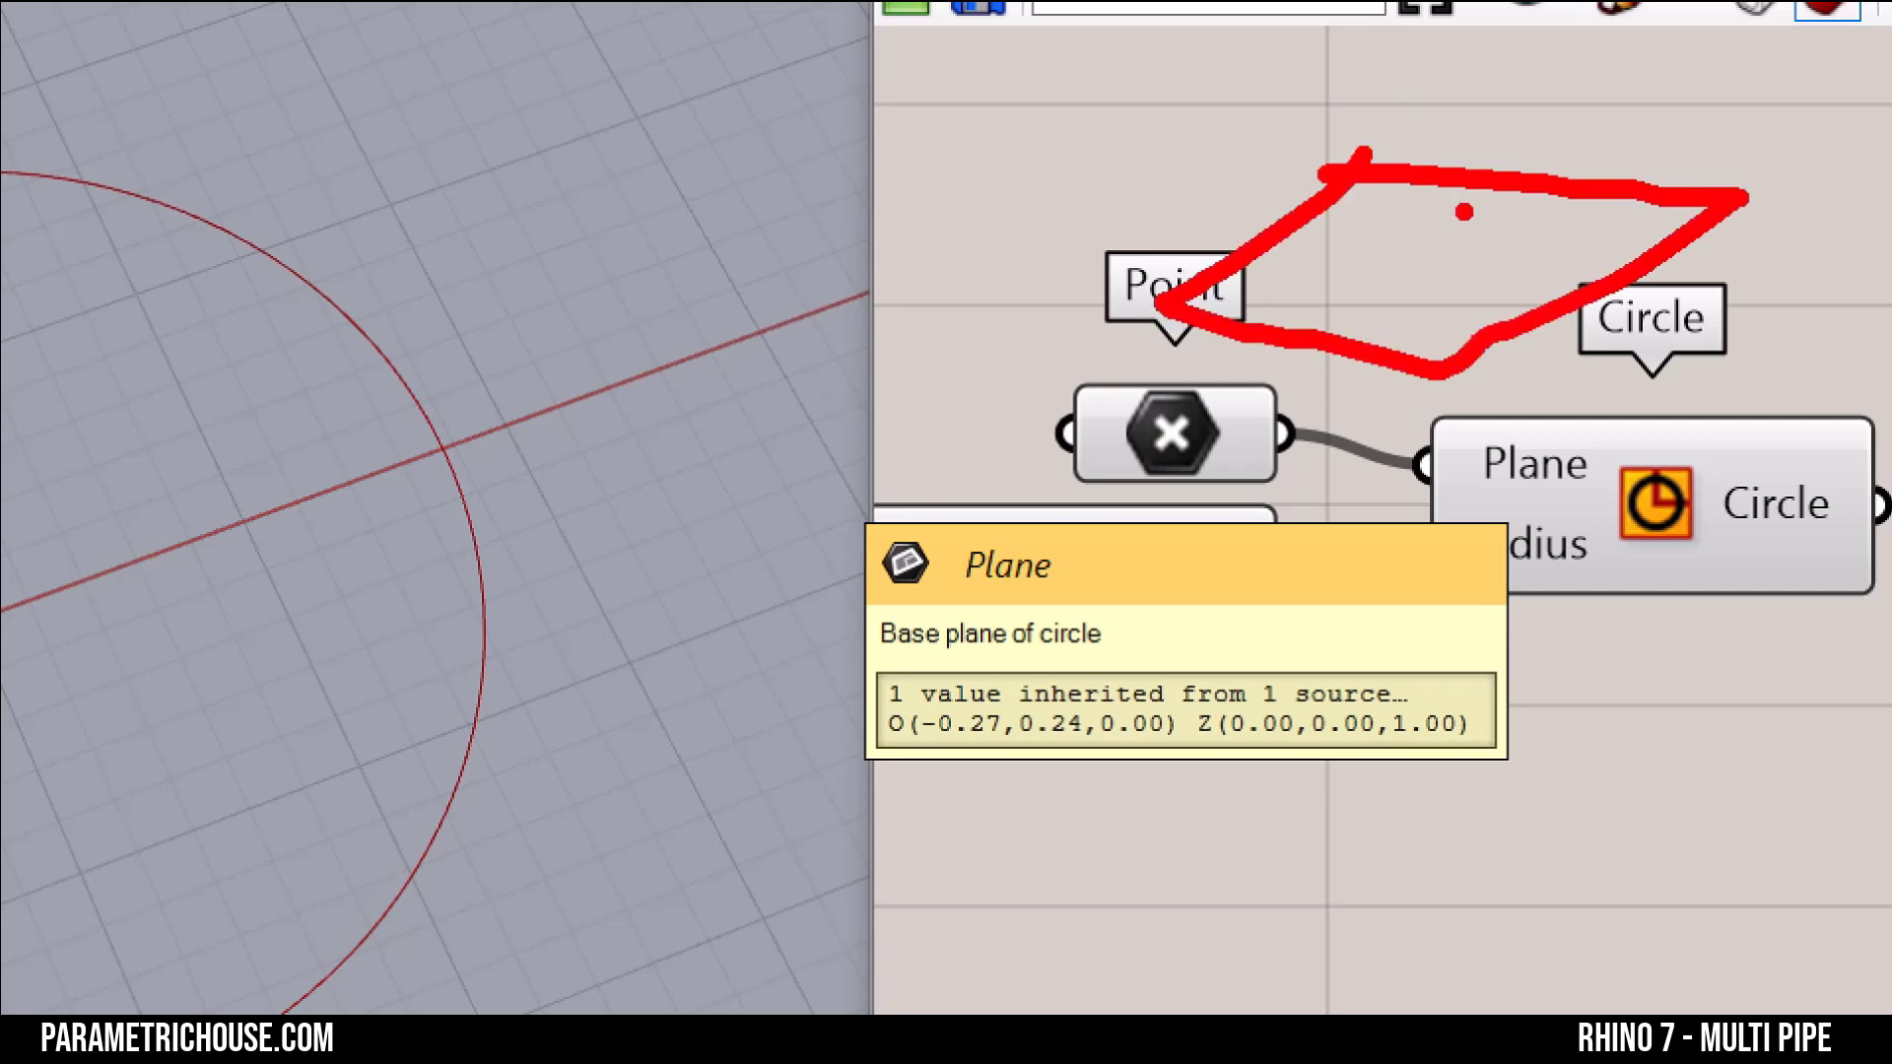
mouse_move(1399, 261)
mouse_down()
mouse_move(1507, 115)
mouse_move(1565, 146)
mouse_move(1617, 271)
mouse_move(1747, 255)
mouse_up()
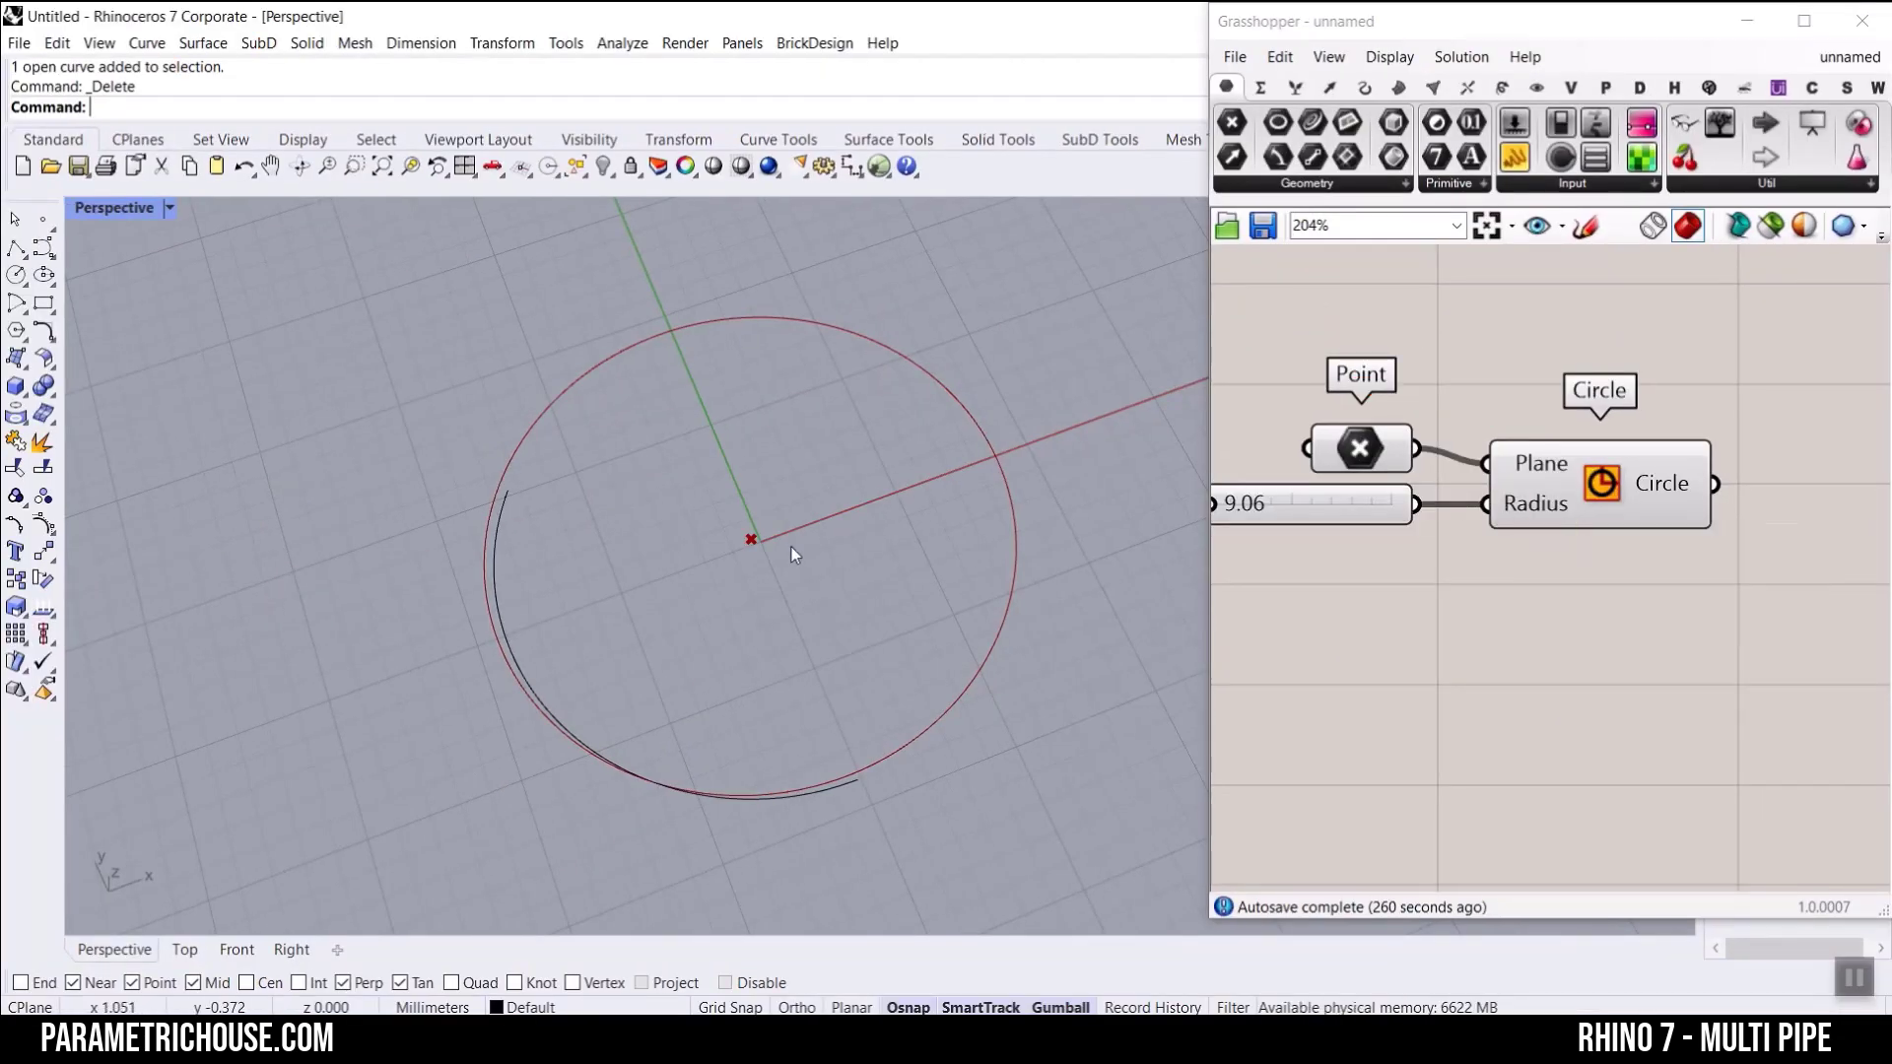
Step: Delete the last baked arc, on the lower left of the circle
scroll(687, 564, down, 8)
drag(692, 541, 575, 640)
key(Delete)
Step: Move the circle's centre point away from the origin in the negative X direction
click(1338, 455)
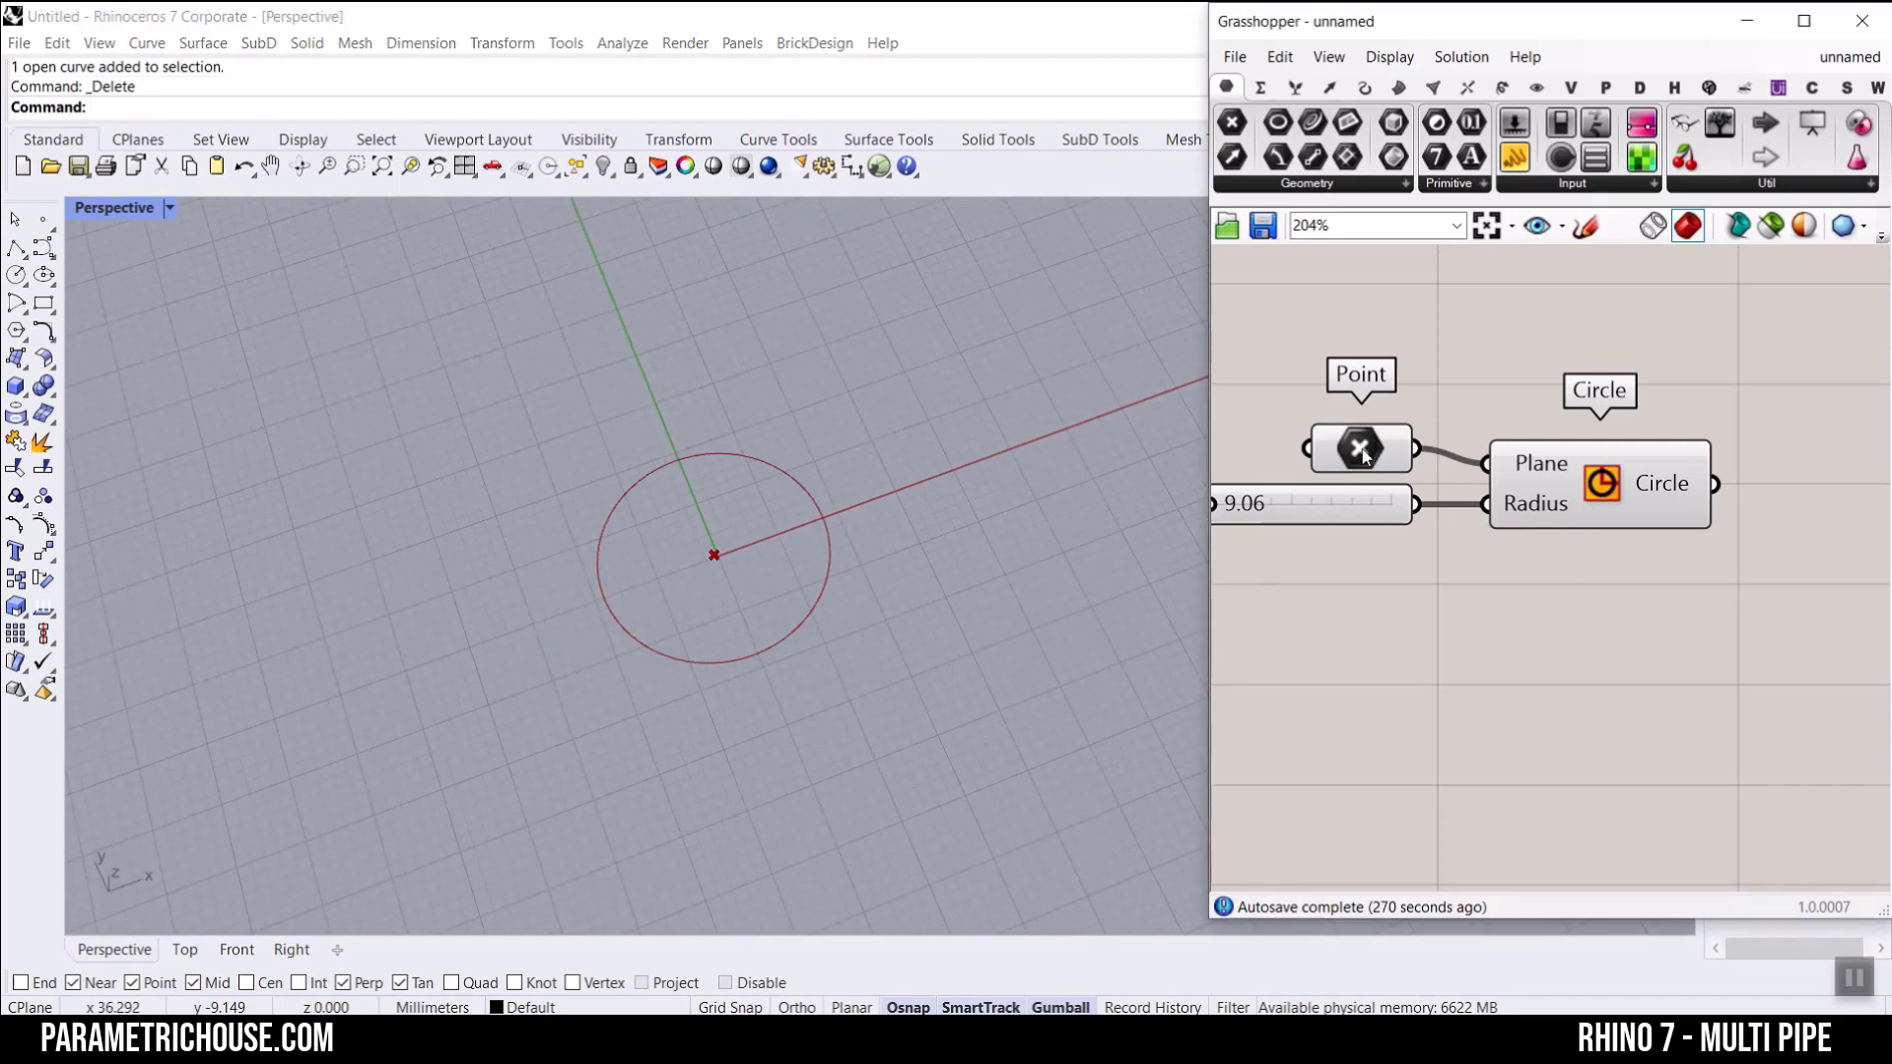
scroll(749, 562, down, 4)
right_drag(759, 586, 711, 553)
scroll(712, 554, up, 4)
drag(783, 548, 682, 559)
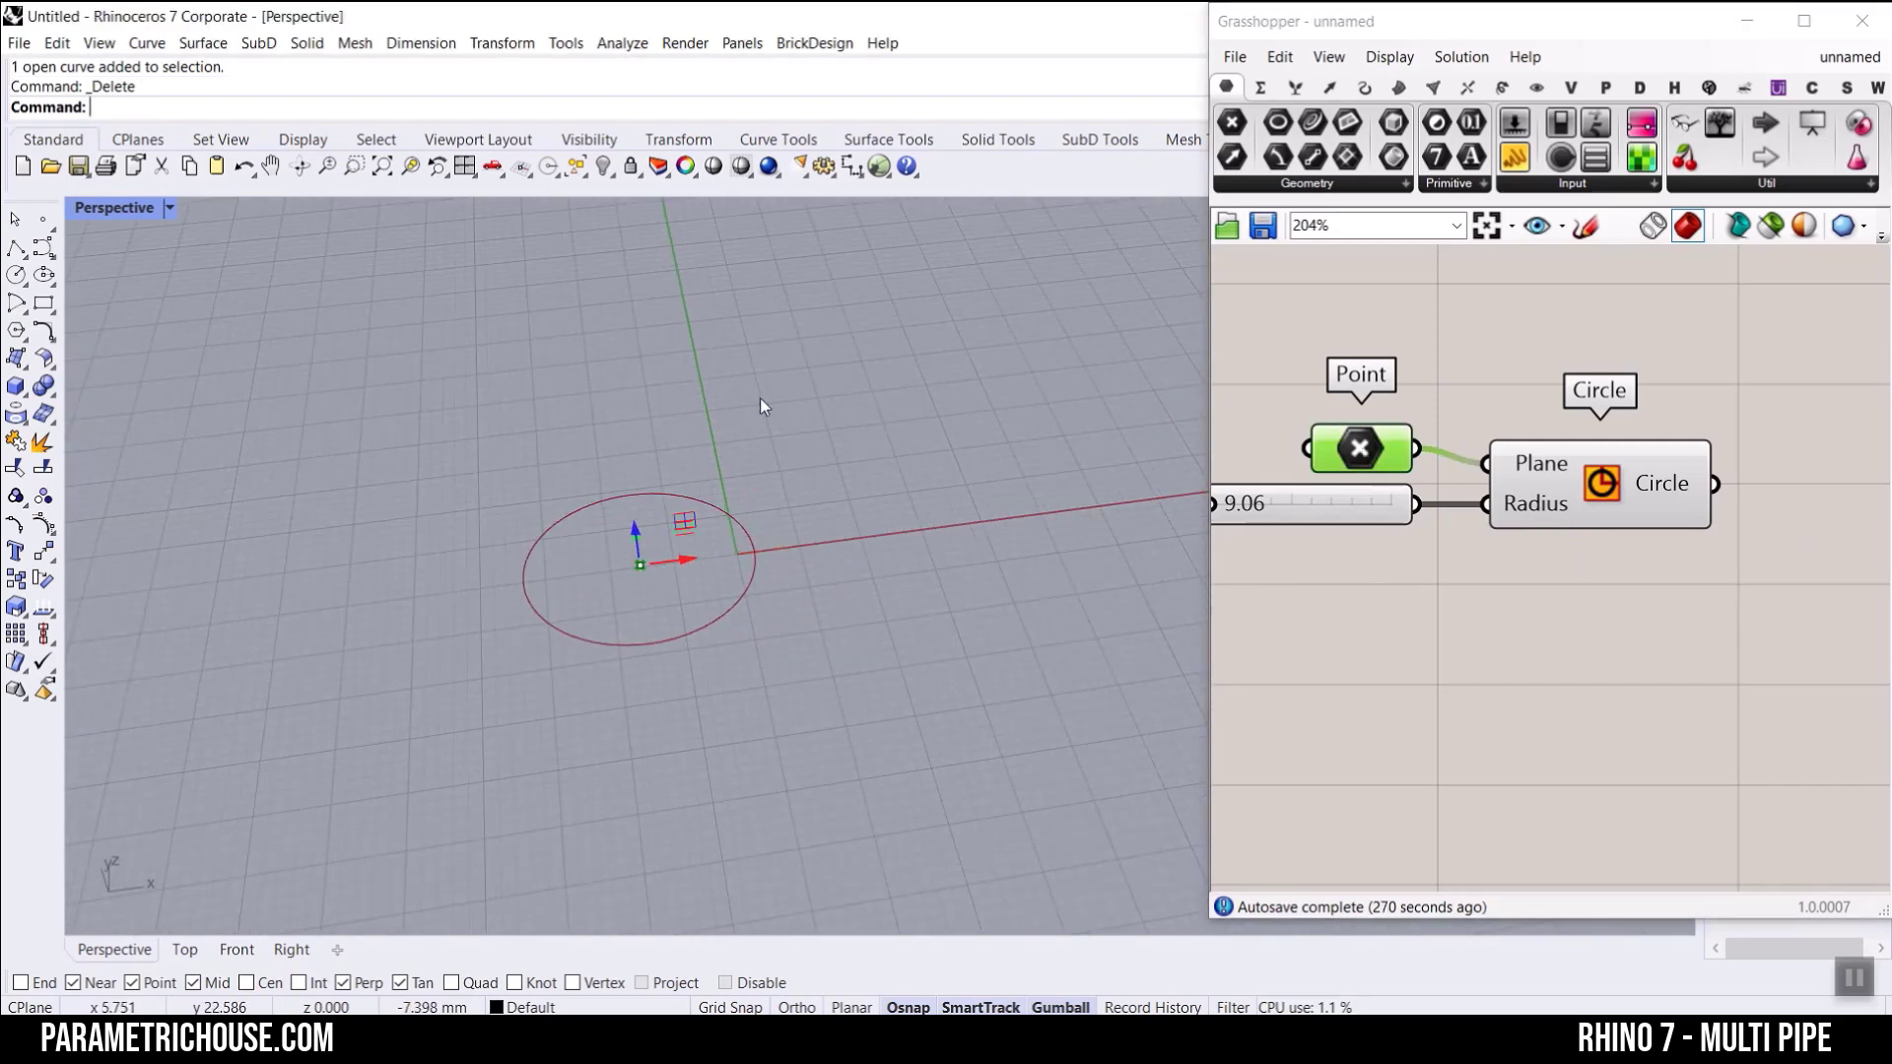
scroll(759, 398, down, 5)
drag(734, 492, 626, 506)
scroll(547, 529, up, 5)
scroll(547, 529, up, 4)
right_drag(670, 404, 629, 482)
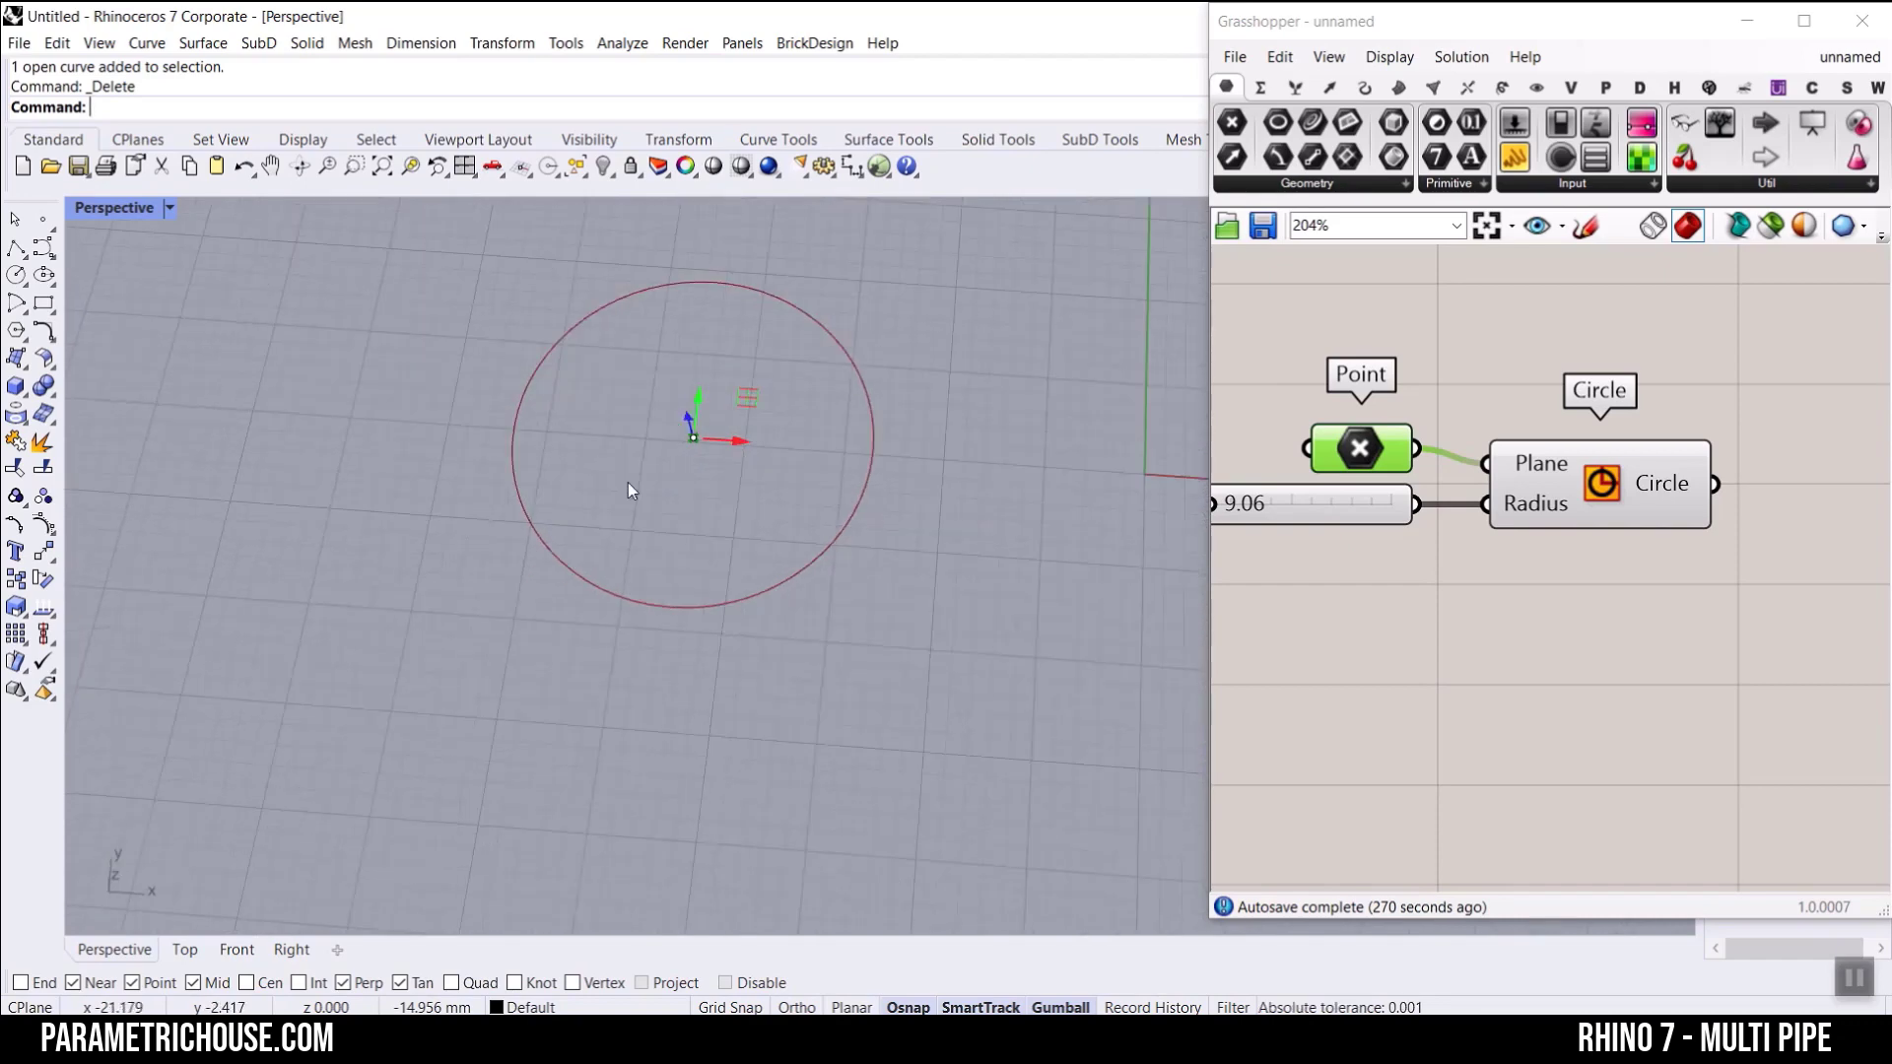
scroll(822, 394, up, 6)
shift+right_drag(822, 429, 867, 433)
Step: Widen the Grasshopper window and place a Shatter component beside the Circle component
right_drag(1723, 518, 1527, 510)
scroll(1458, 461, down, 4)
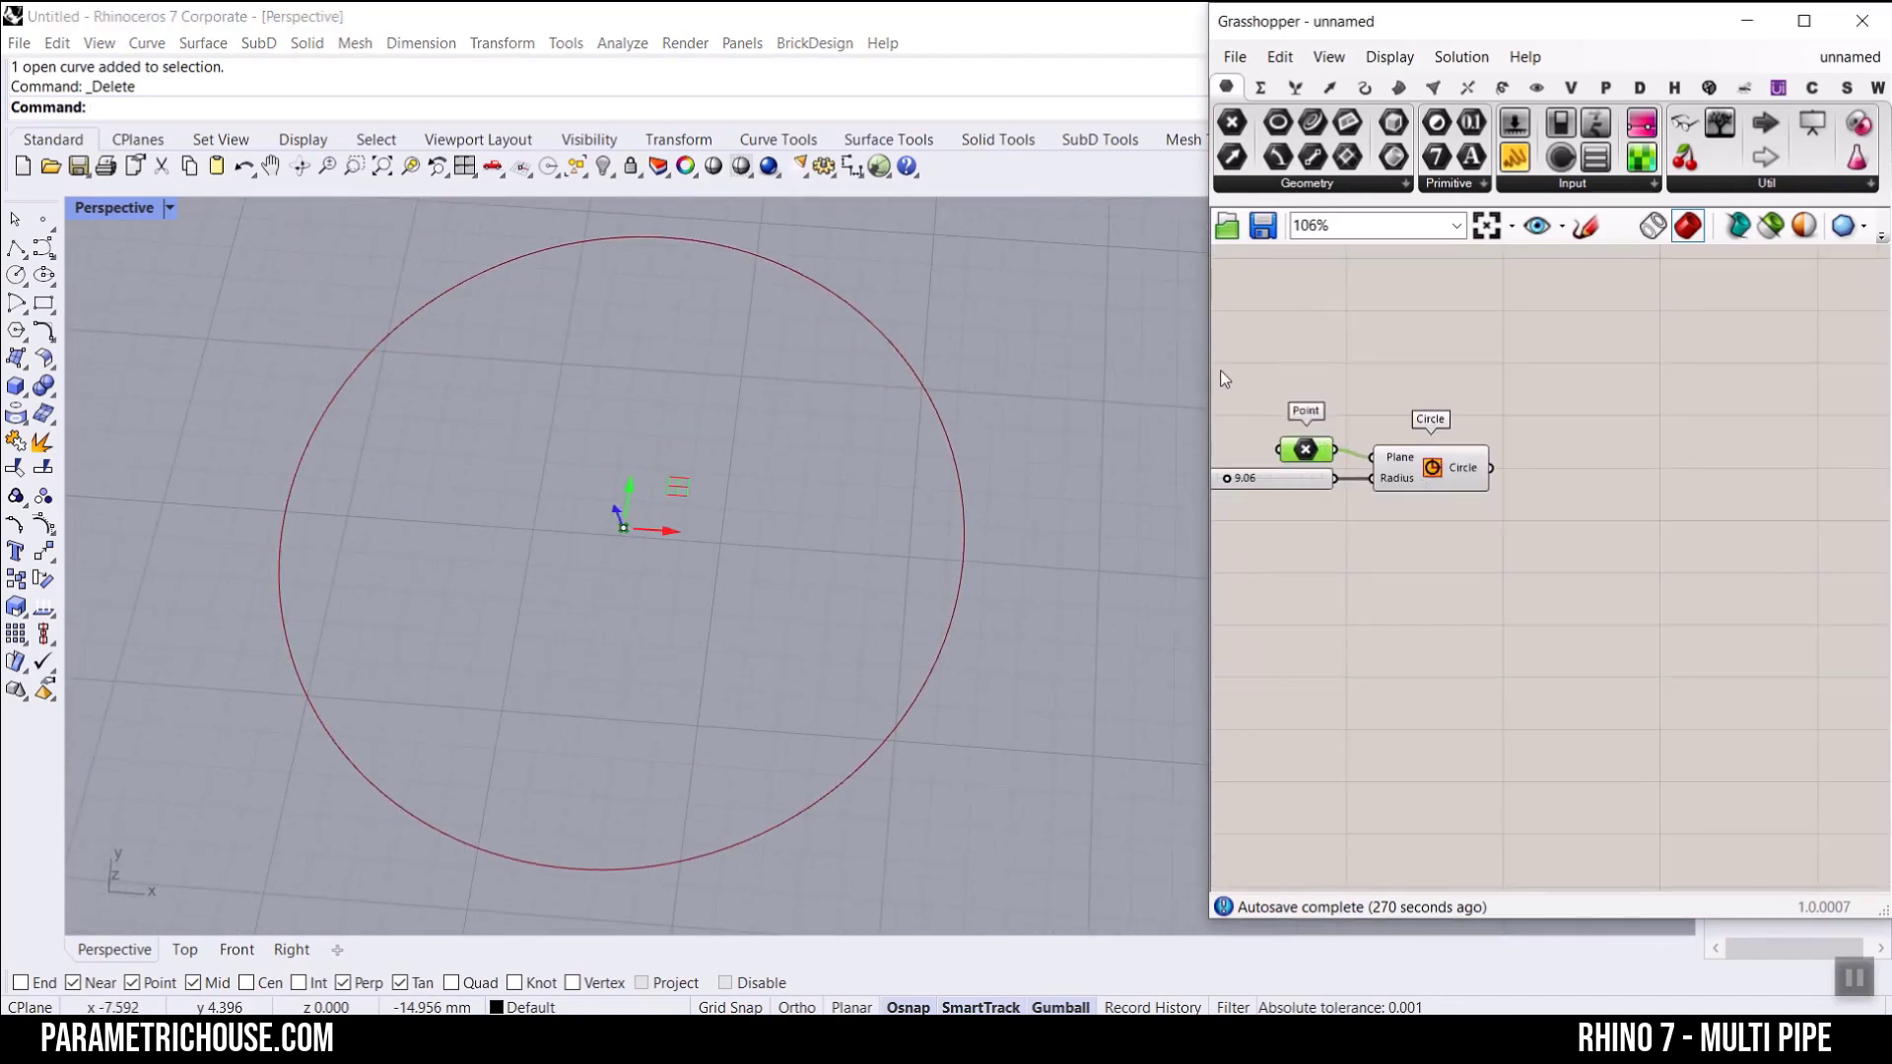
drag(1203, 362, 1103, 370)
click(1182, 414)
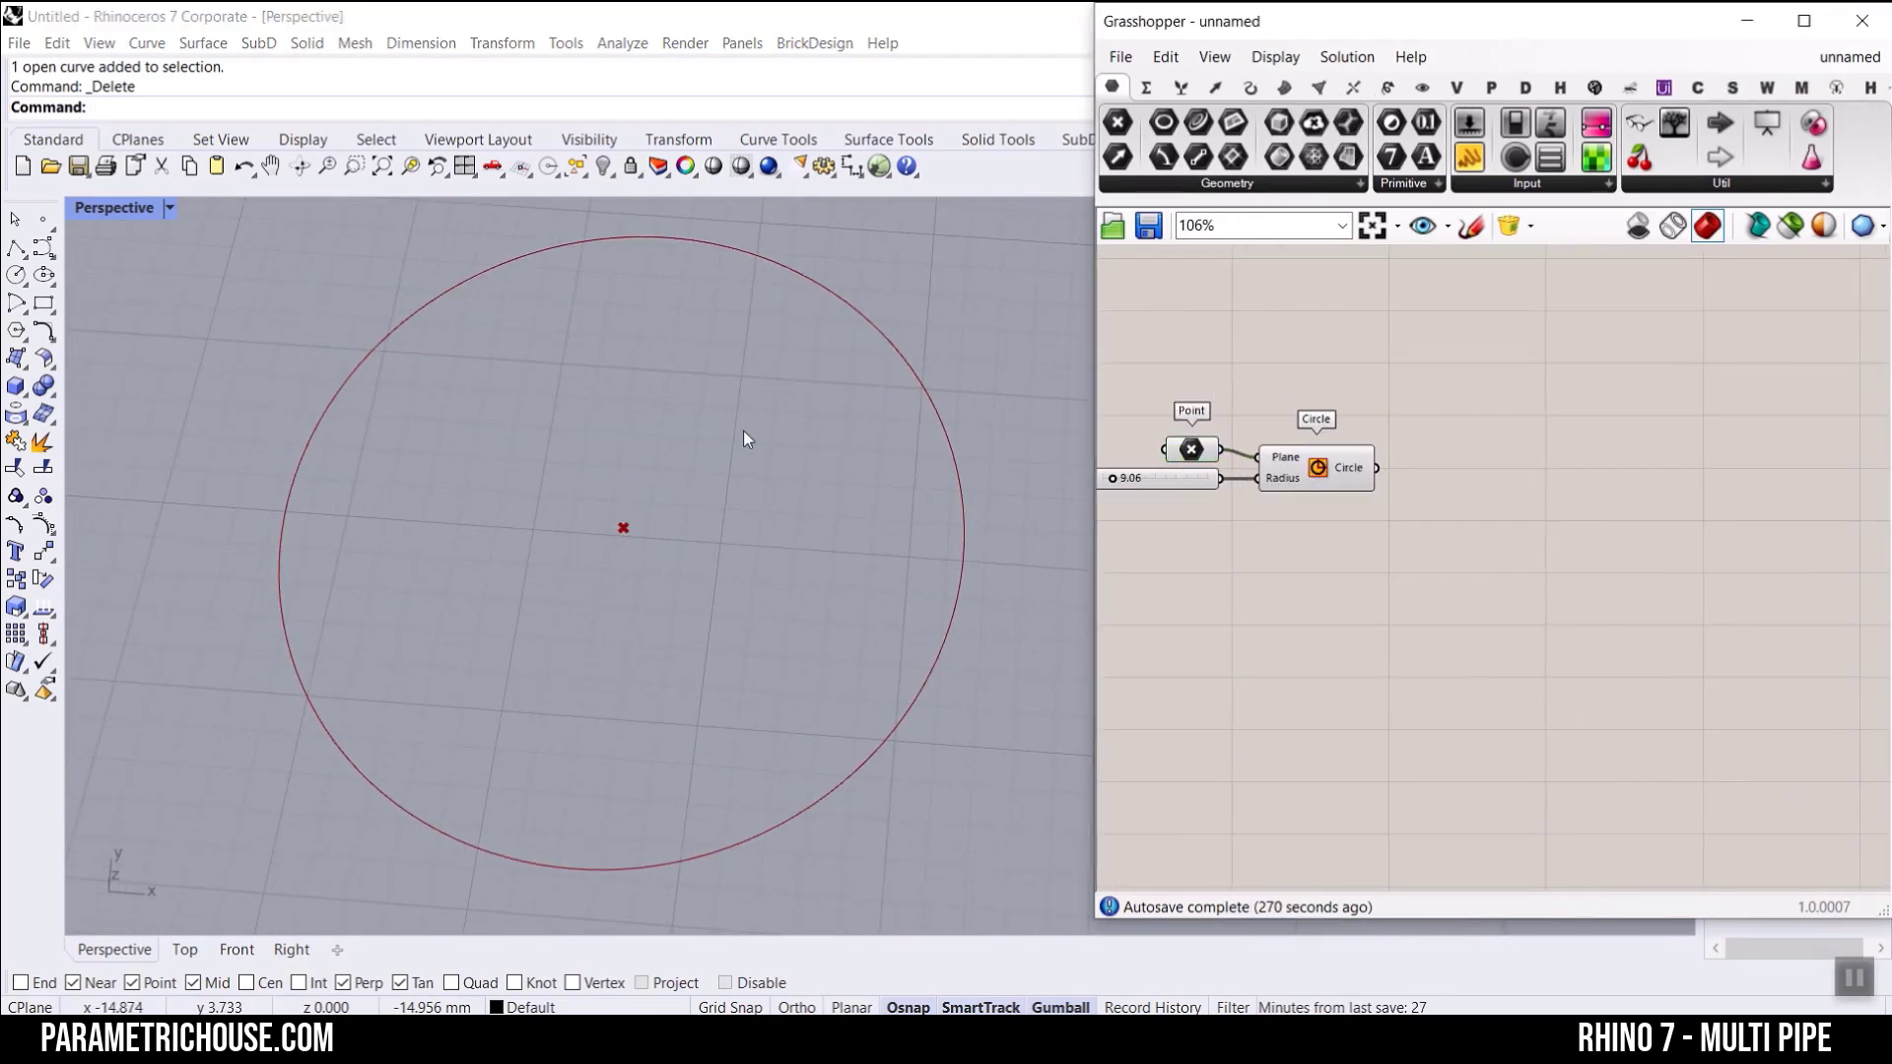
click(1249, 86)
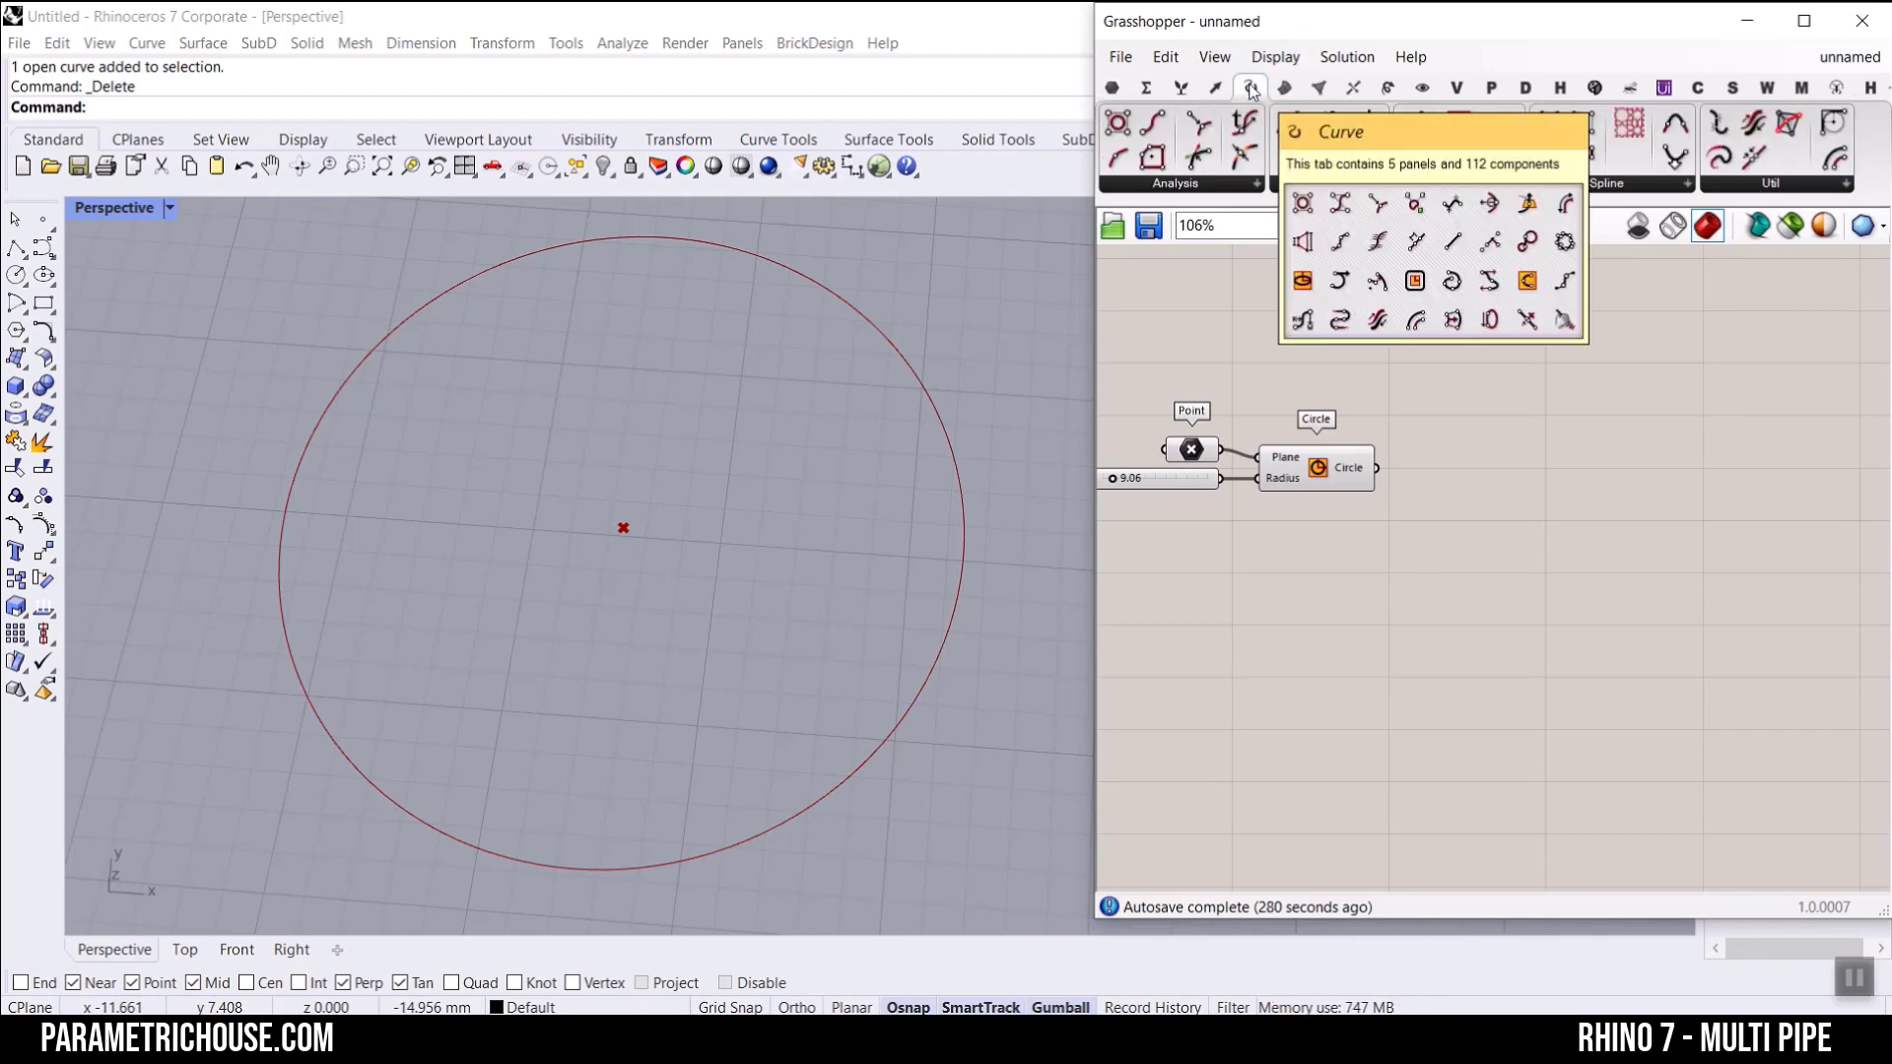
click(1340, 183)
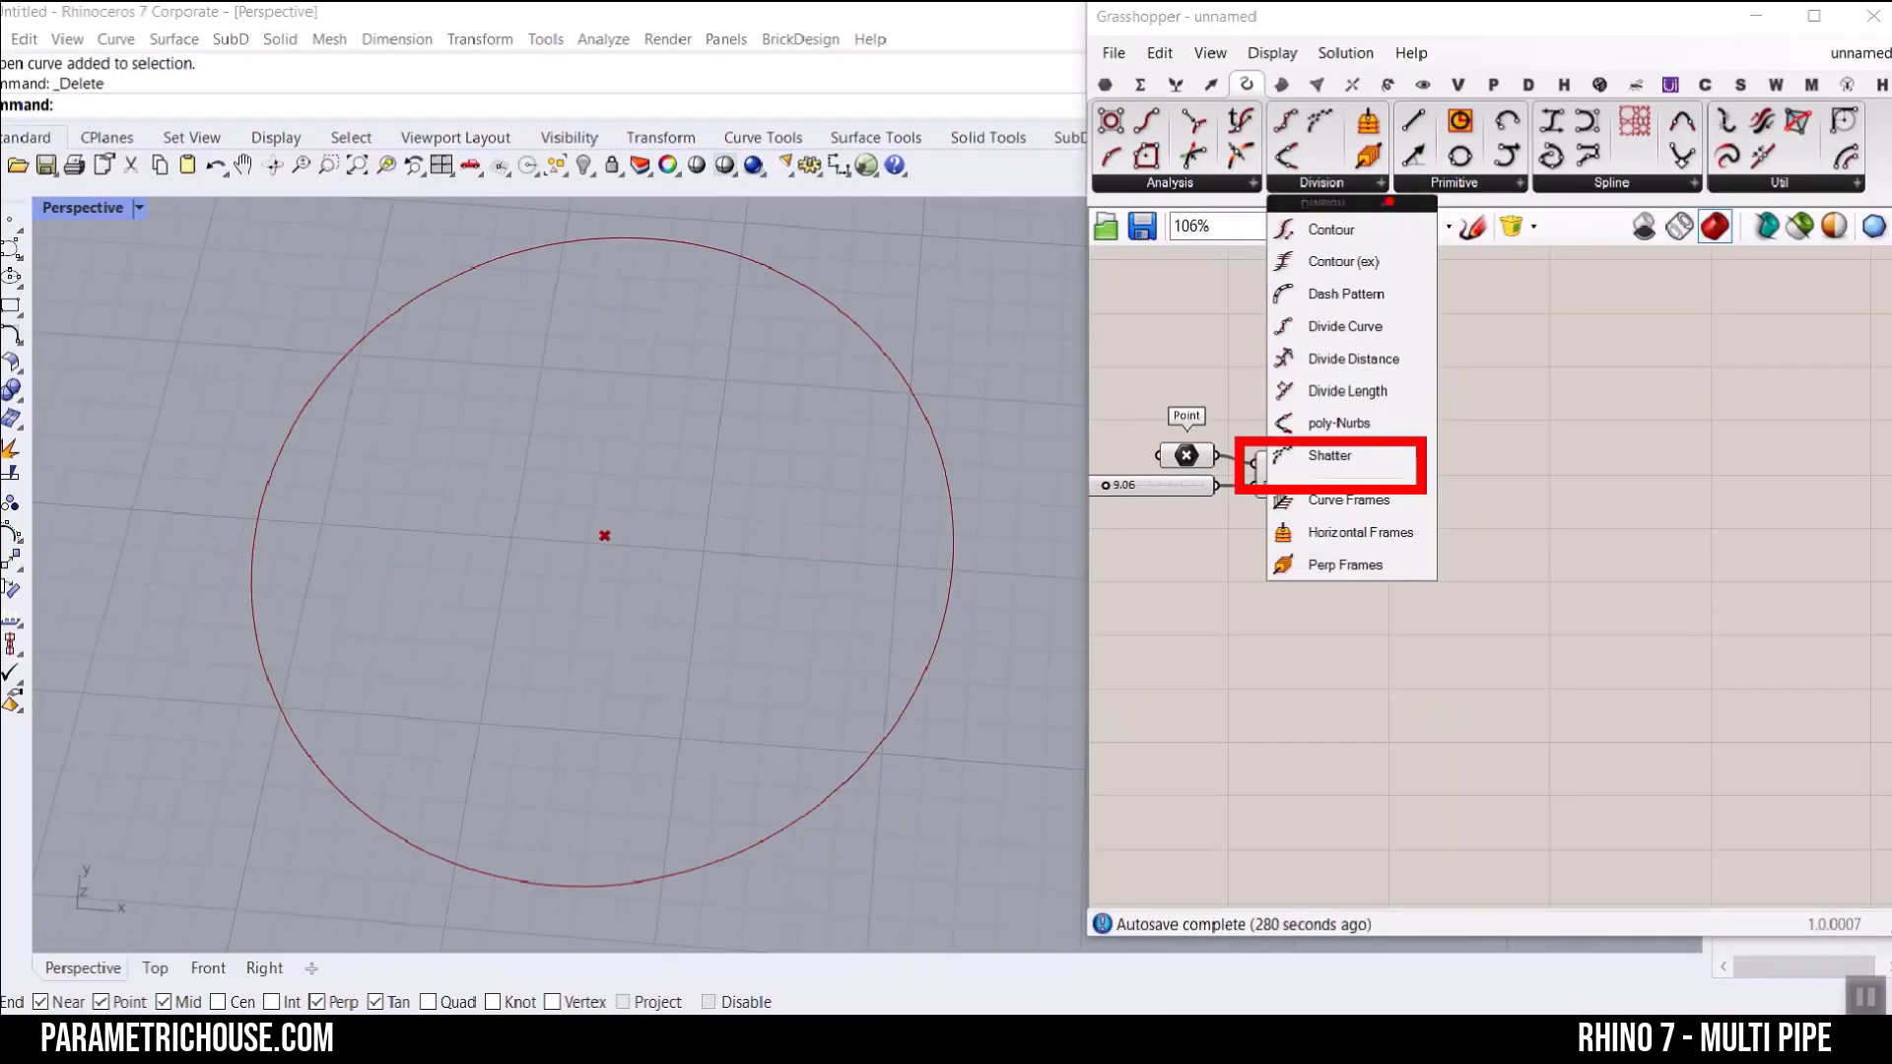
drag(1248, 723, 1712, 876)
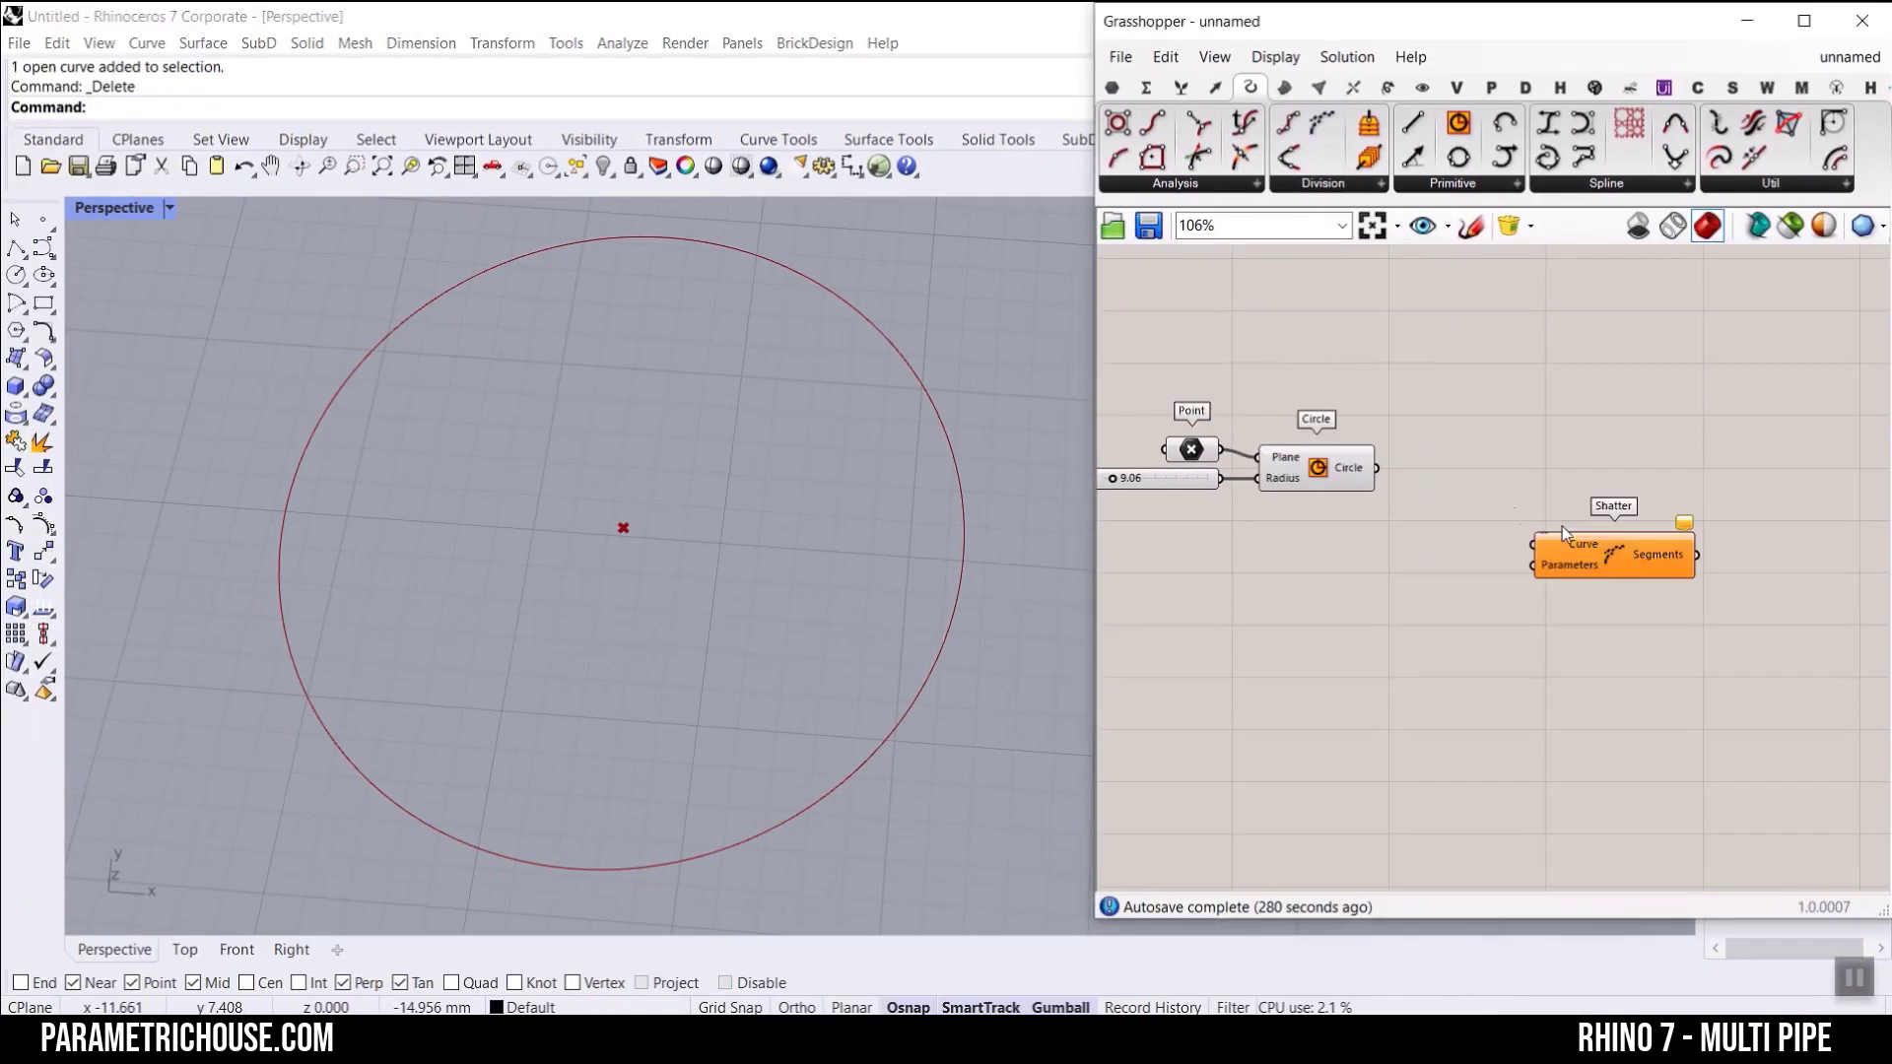
Step: Connect the Circle output to Shatter's Curve input and reparameterize that input
scroll(1562, 526, up, 2)
drag(1605, 564, 1453, 491)
scroll(1283, 386, up, 3)
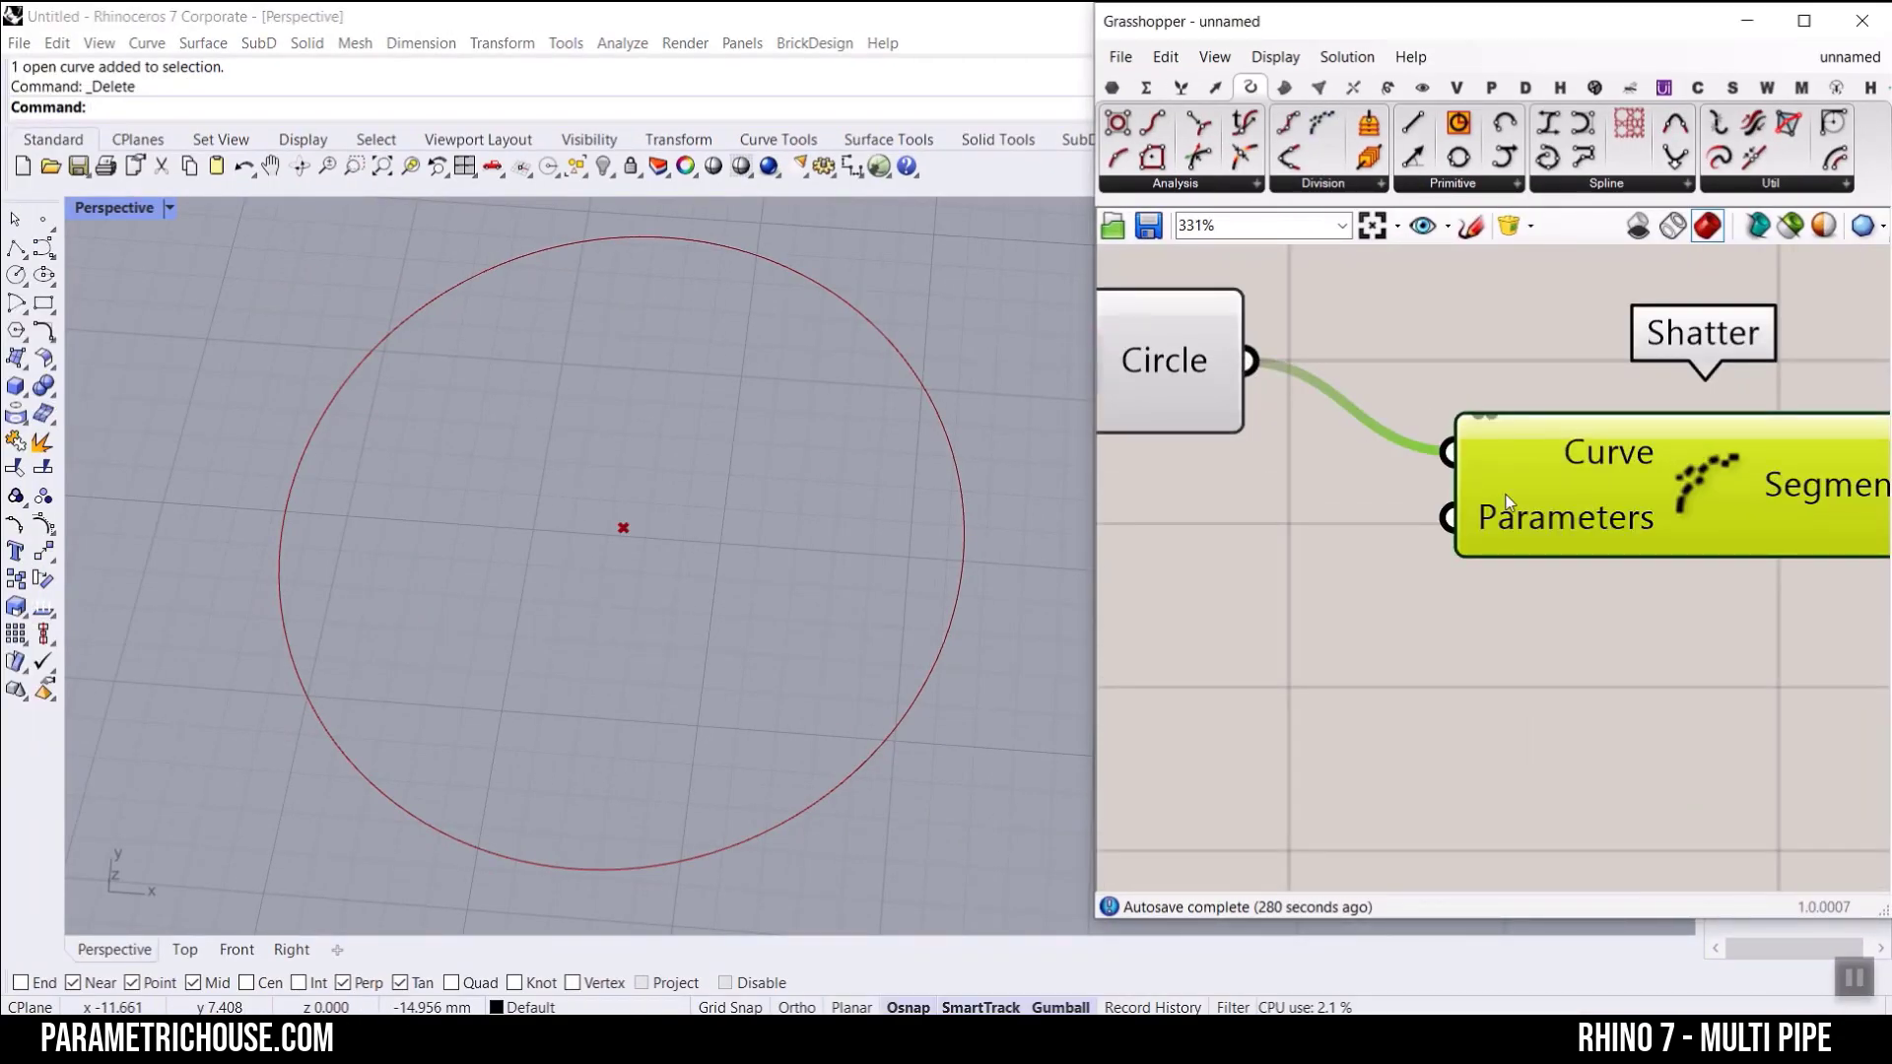
right_click(1545, 445)
click(1582, 680)
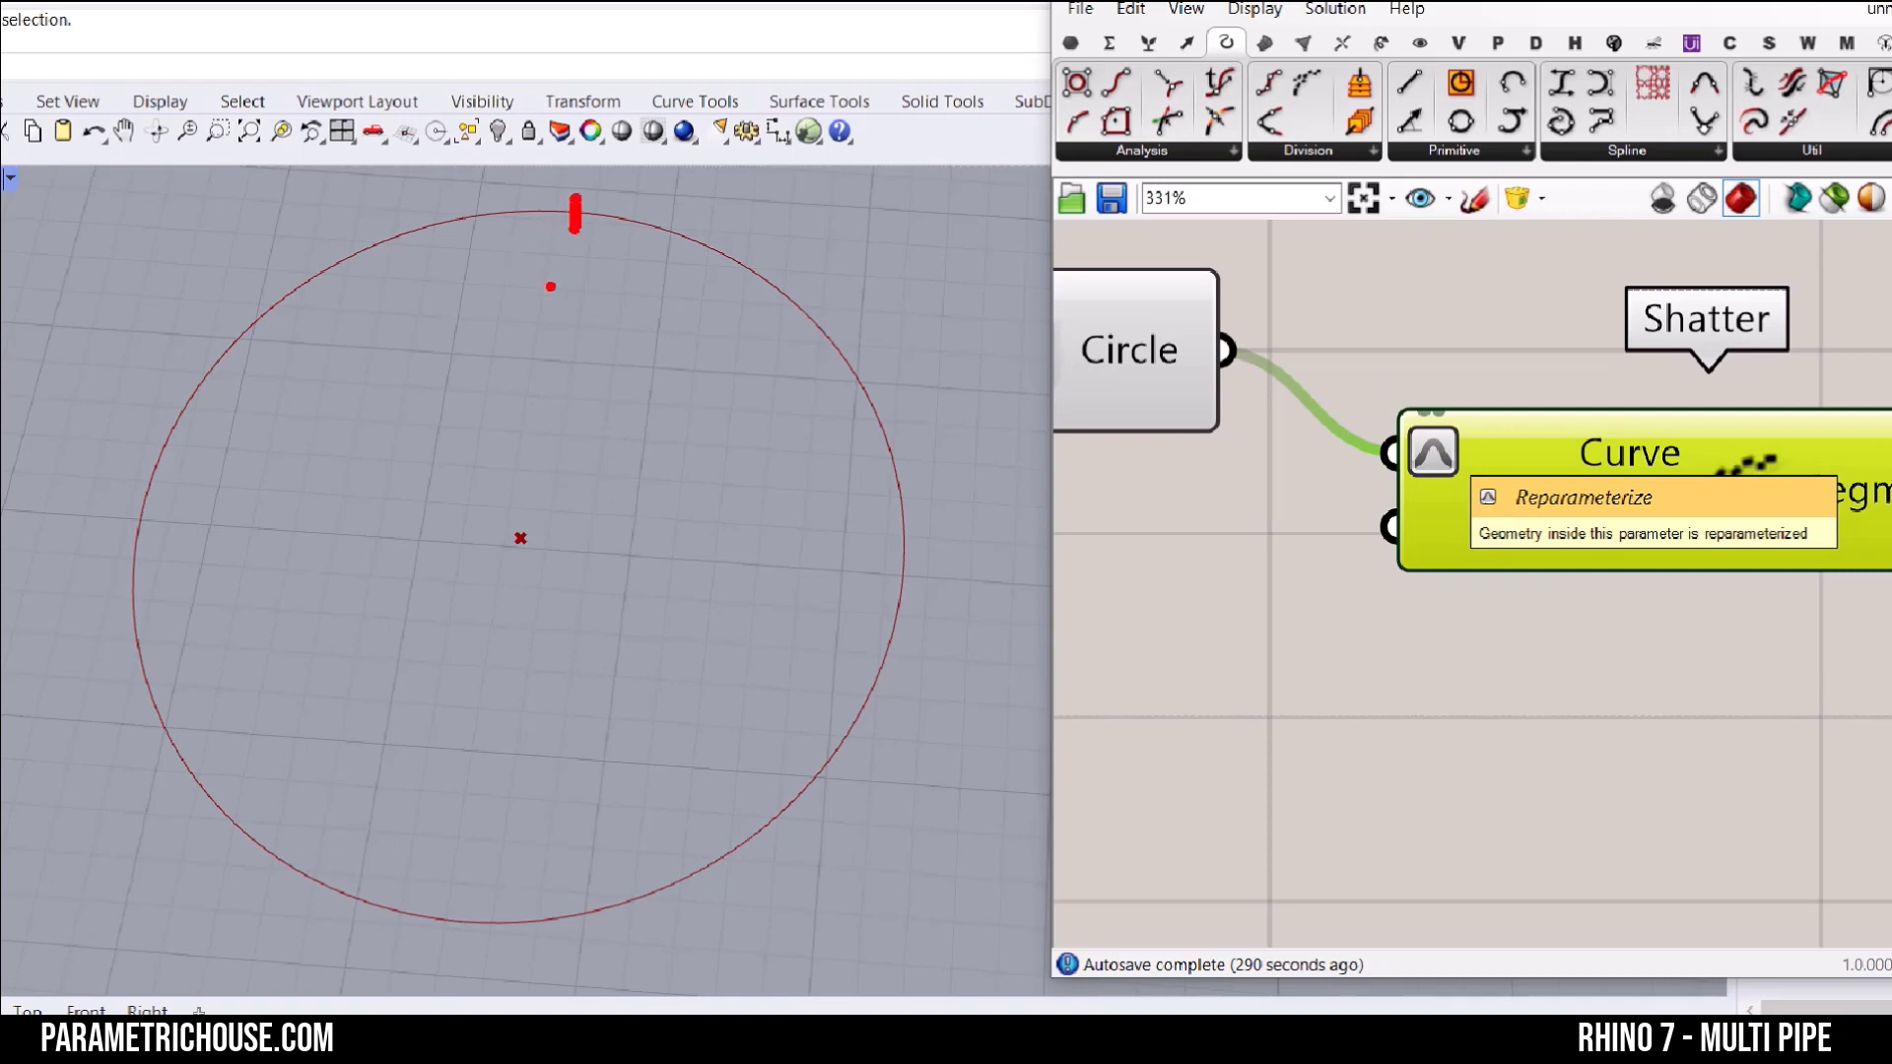
drag(636, 231, 830, 339)
drag(871, 413, 881, 447)
drag(894, 511, 898, 554)
mouse_move(899, 618)
mouse_down()
mouse_move(898, 673)
mouse_move(818, 774)
mouse_up()
drag(688, 845, 478, 867)
mouse_move(215, 875)
mouse_down()
mouse_move(136, 542)
mouse_move(448, 237)
mouse_move(490, 227)
mouse_up()
mouse_move(424, 210)
mouse_down()
mouse_move(475, 264)
mouse_move(494, 357)
mouse_up()
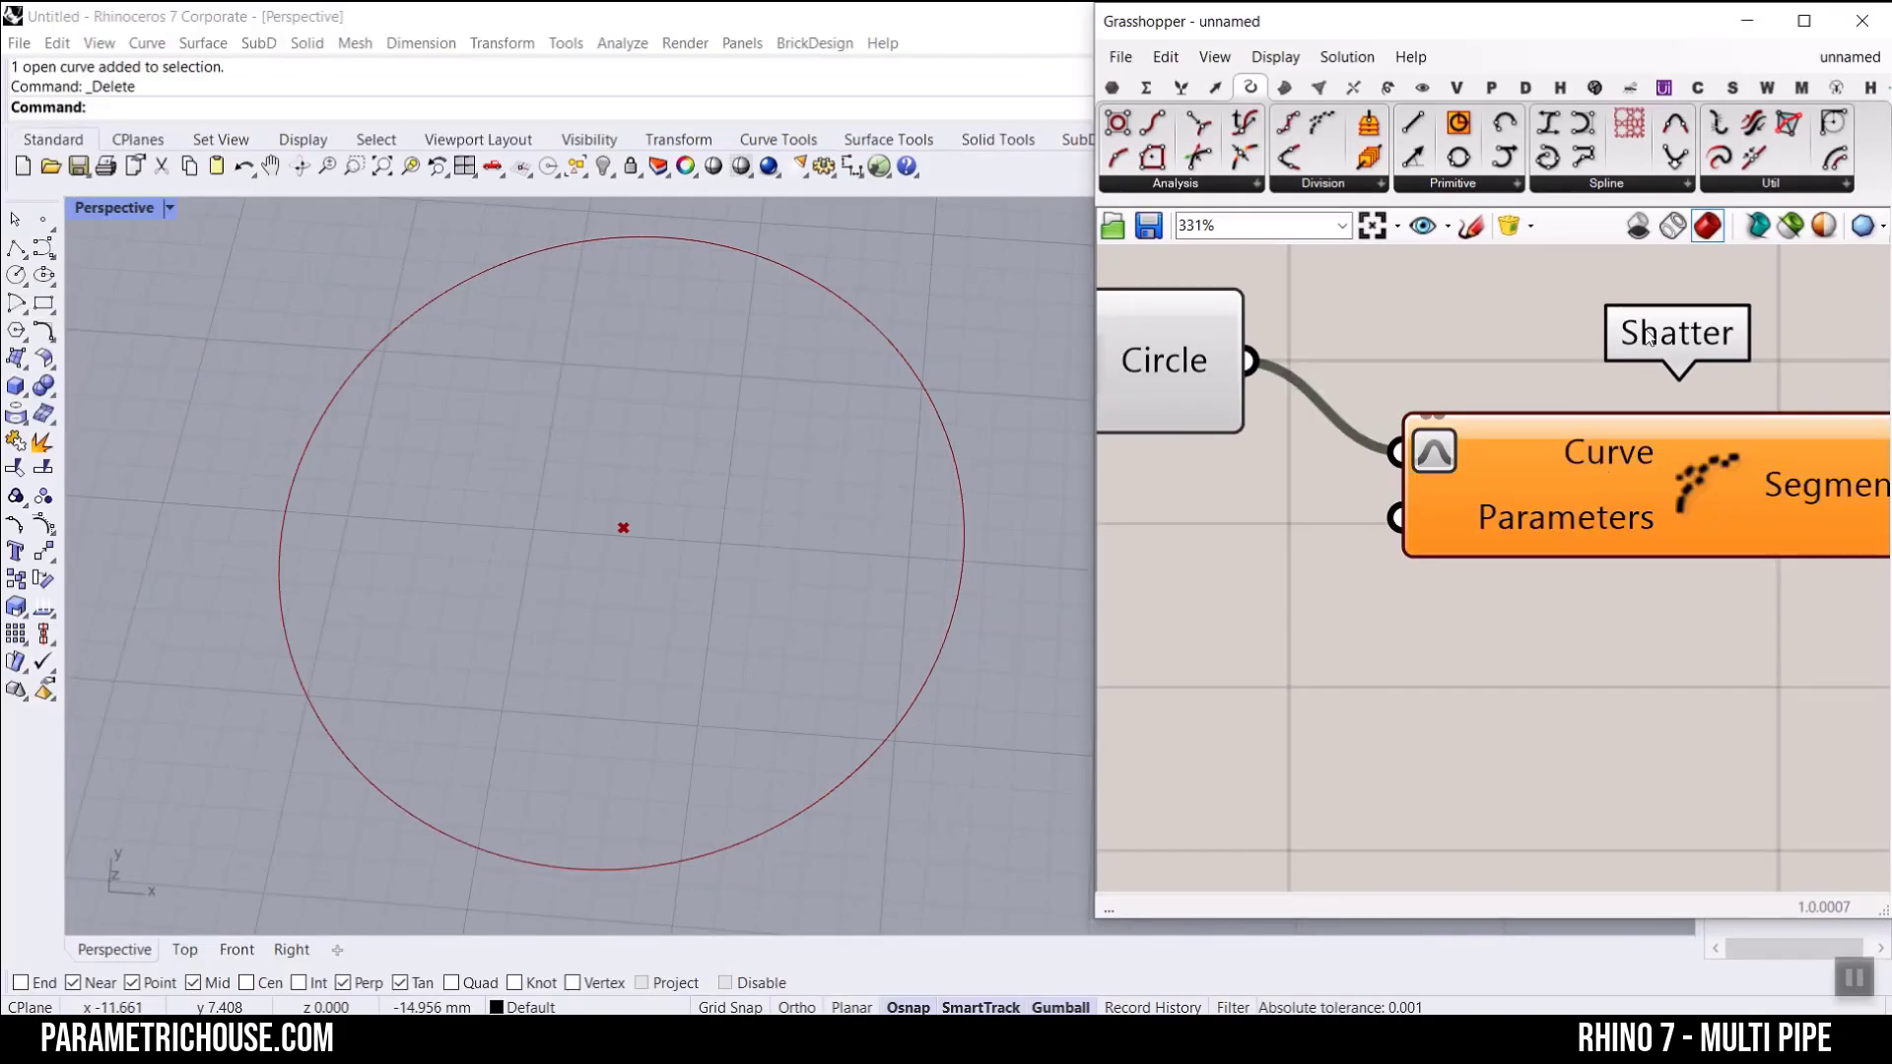
Step: Add a panel below Circle listing 0, 0.5 and 1 on separate lines and connect it to Shatter's Parameters input
right_drag(1444, 537, 1601, 526)
scroll(1601, 526, down, 2)
double_click(1362, 569)
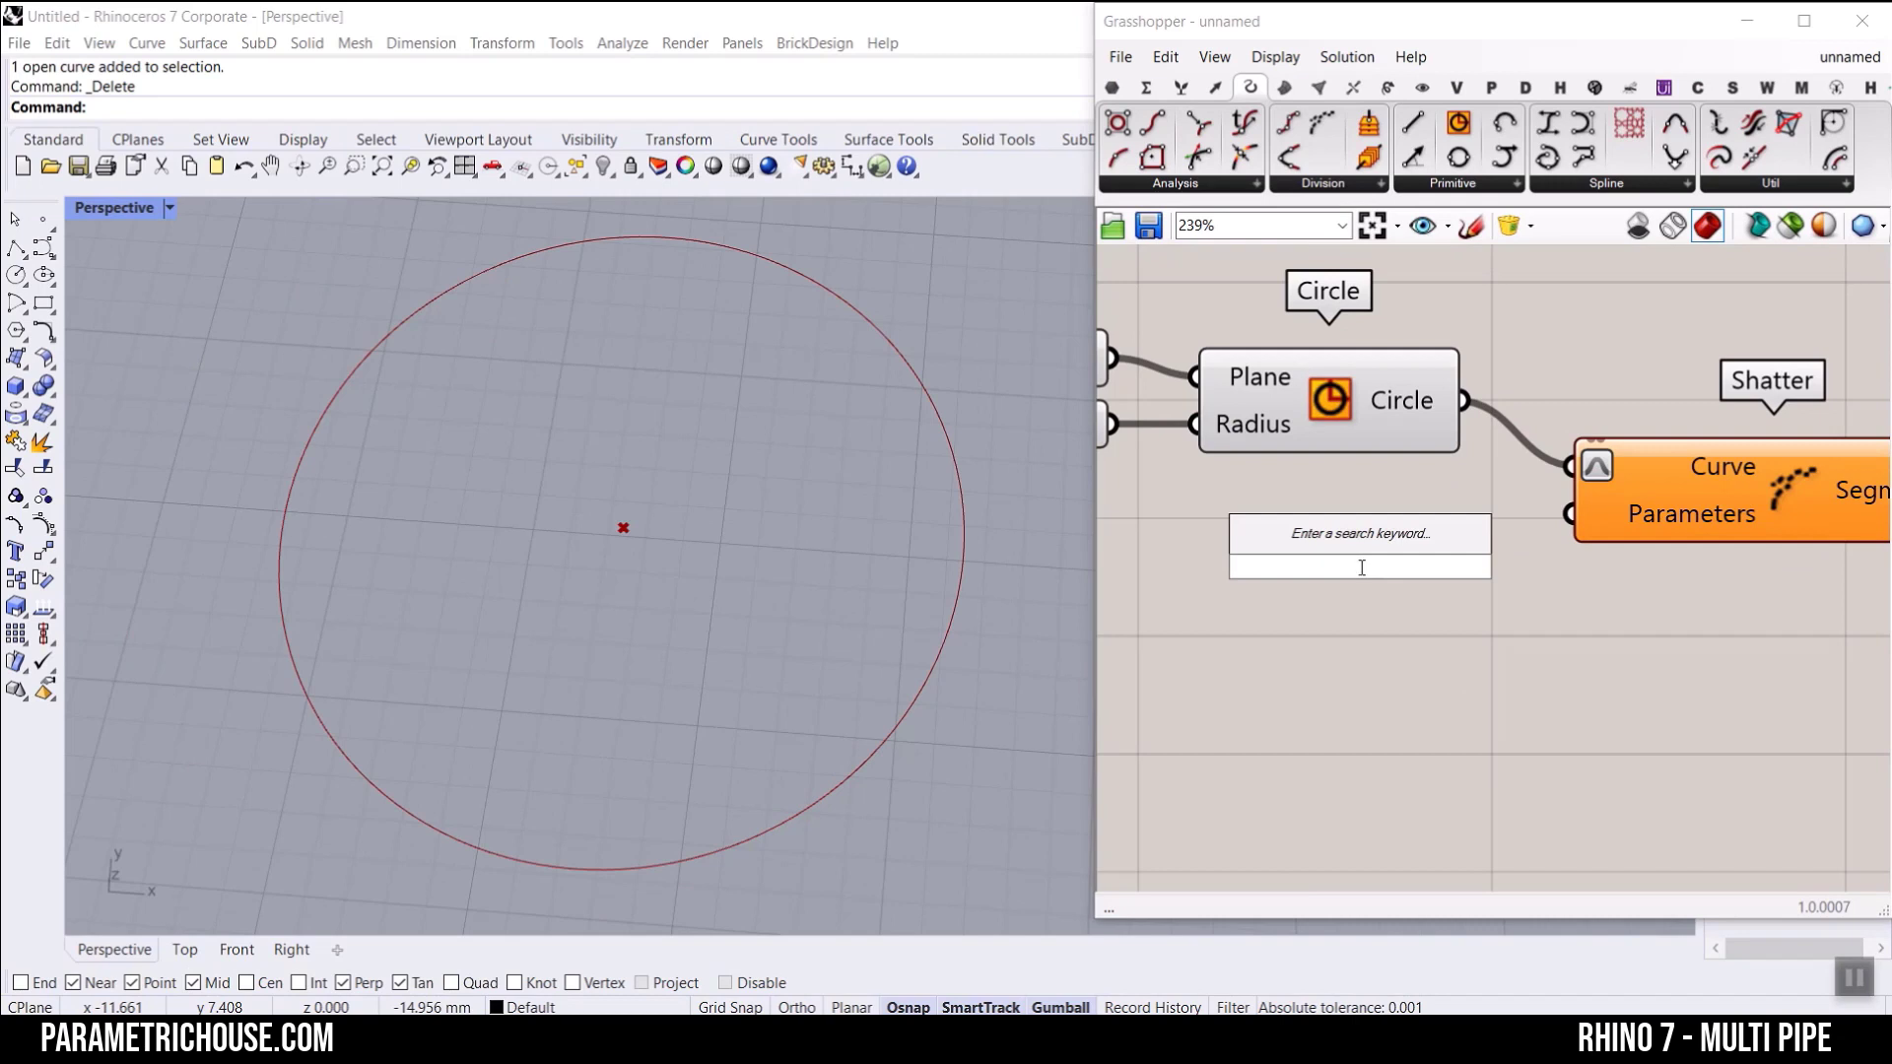
text(panel)
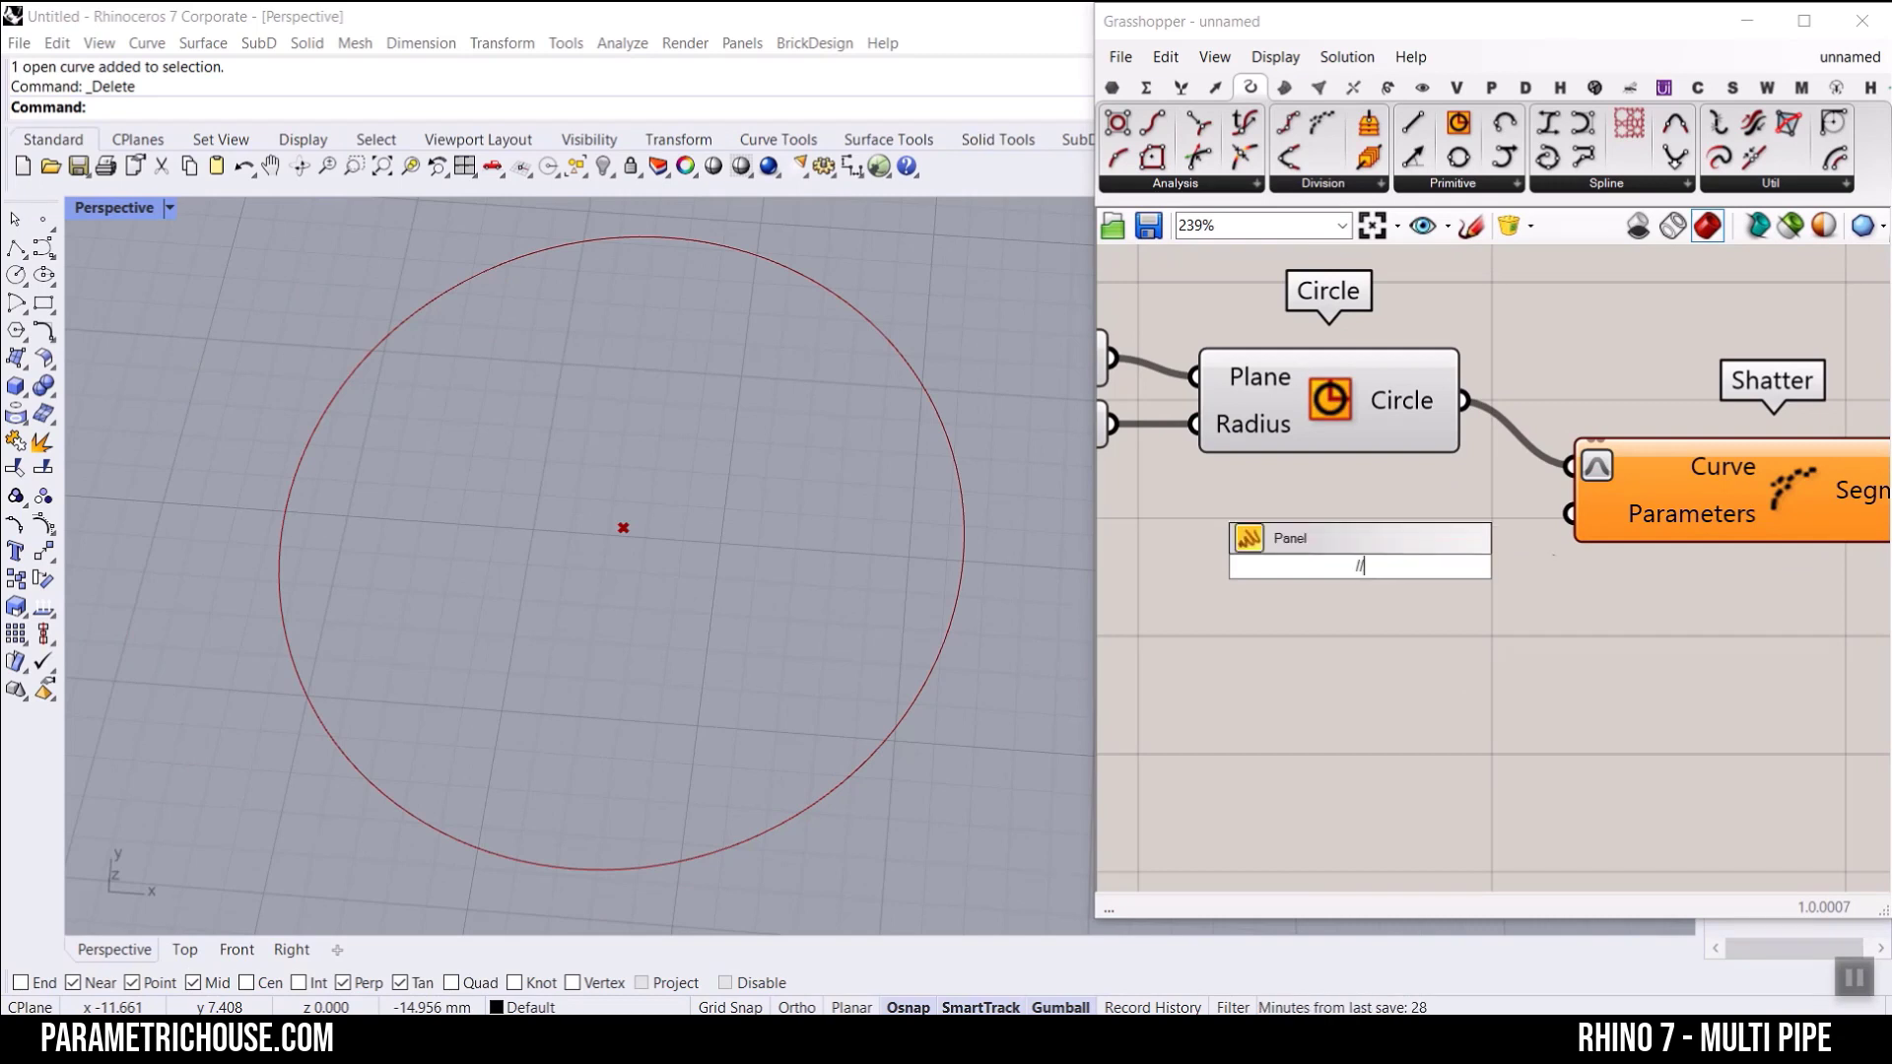
key(Return)
double_click(1359, 565)
text(0)
key(Return)
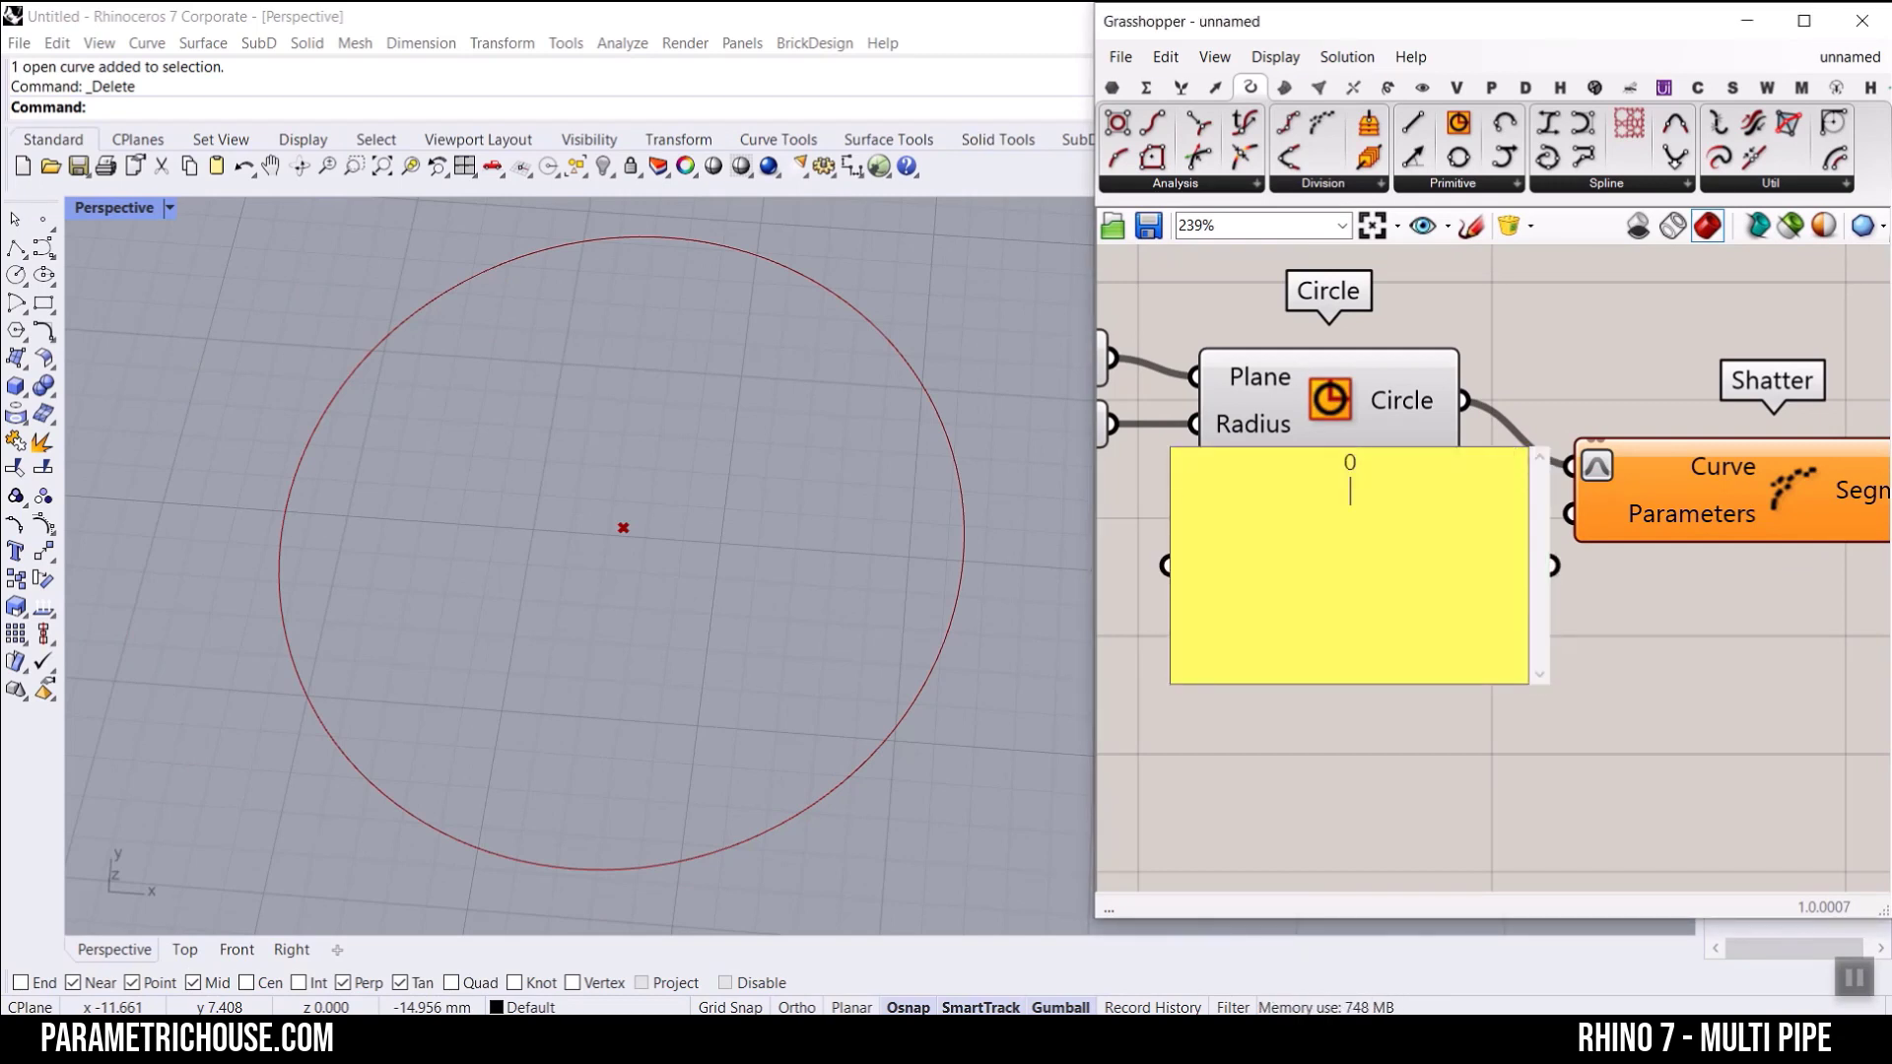
click(1423, 776)
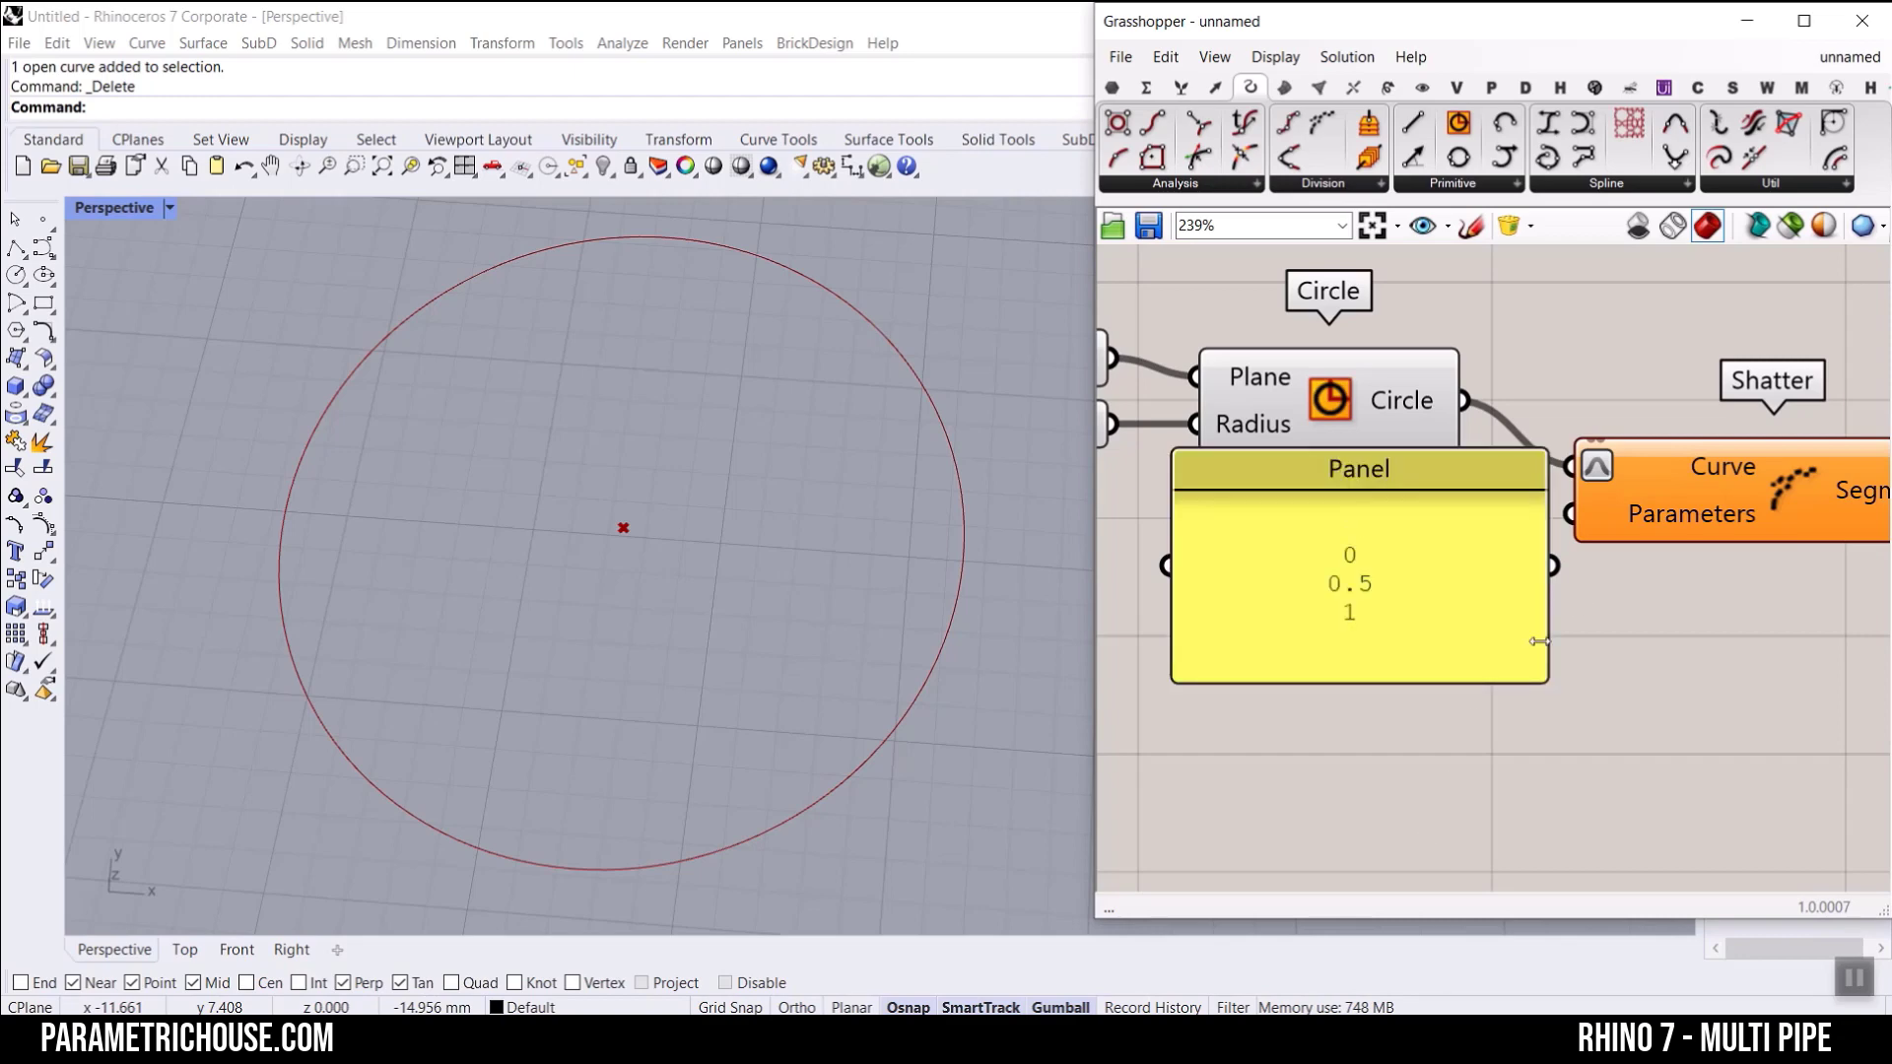
drag(1555, 566, 1570, 514)
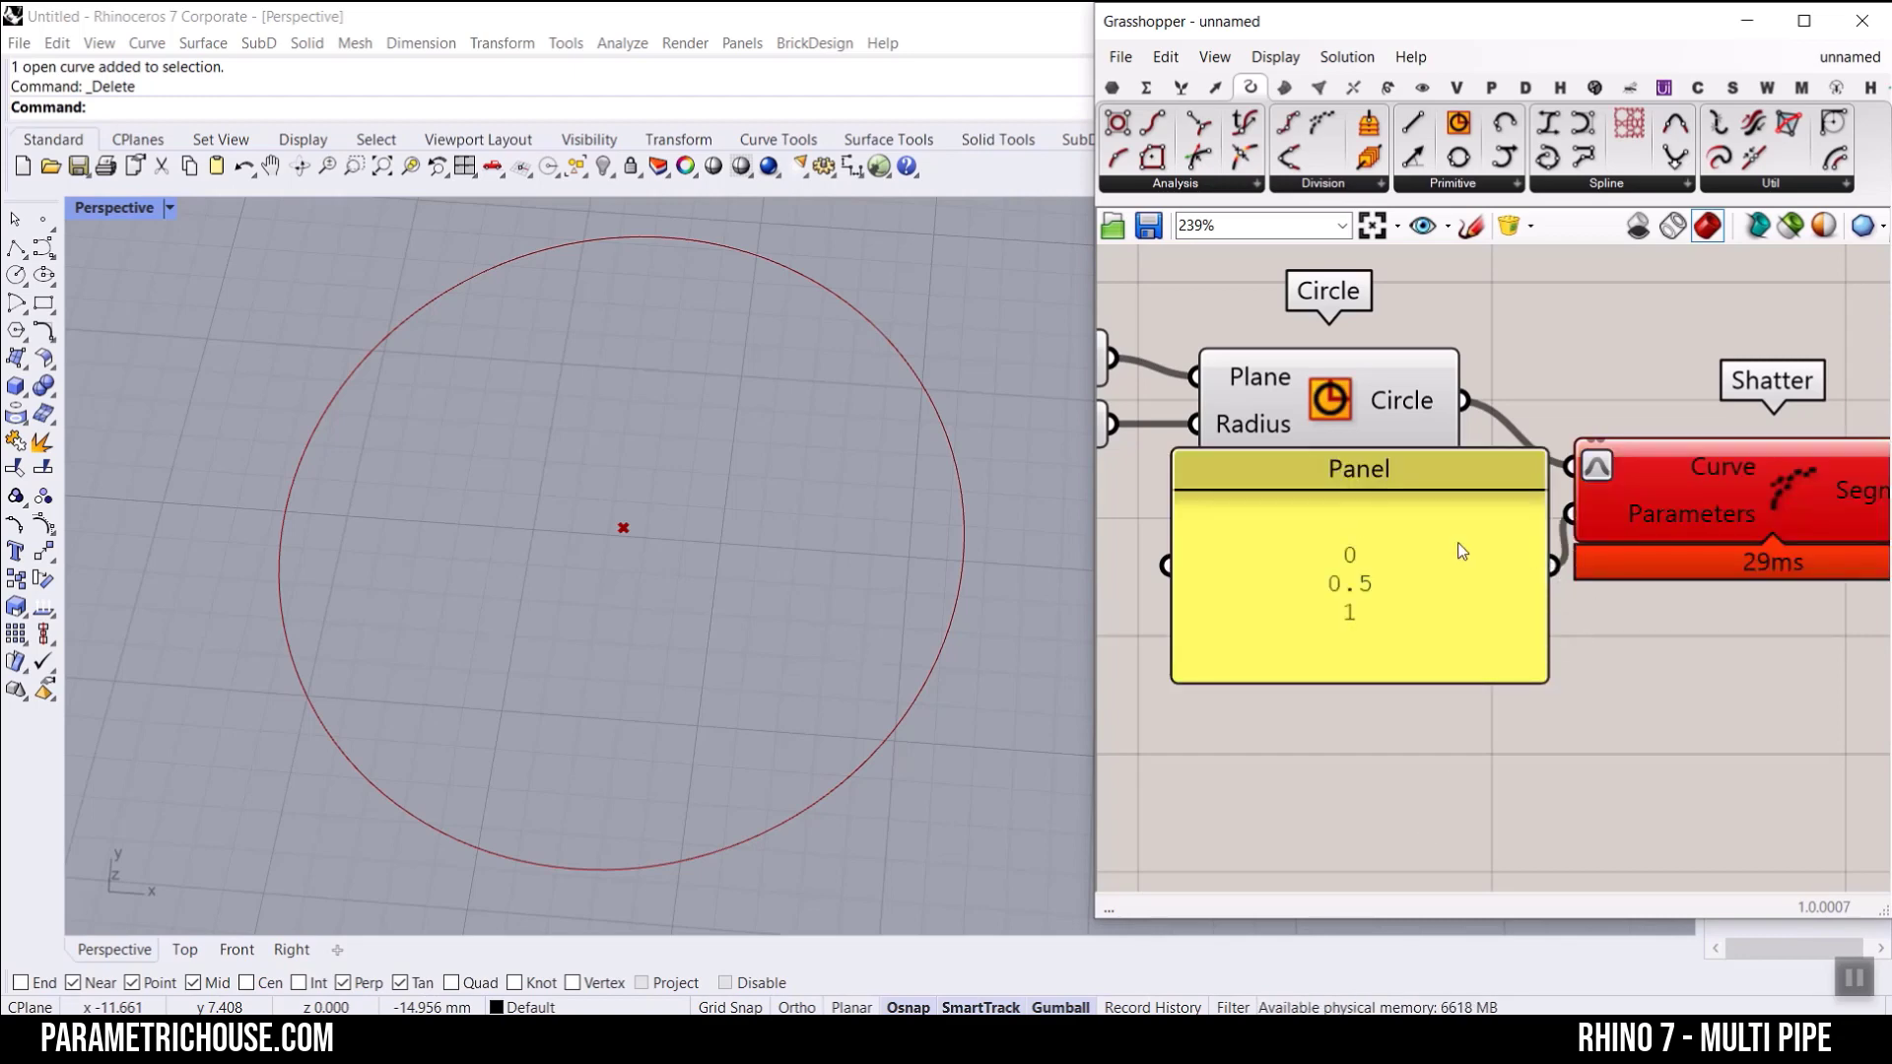
Step: Turn off the panel's Multiline Data option so each line is passed as a separate item
right_click(1434, 564)
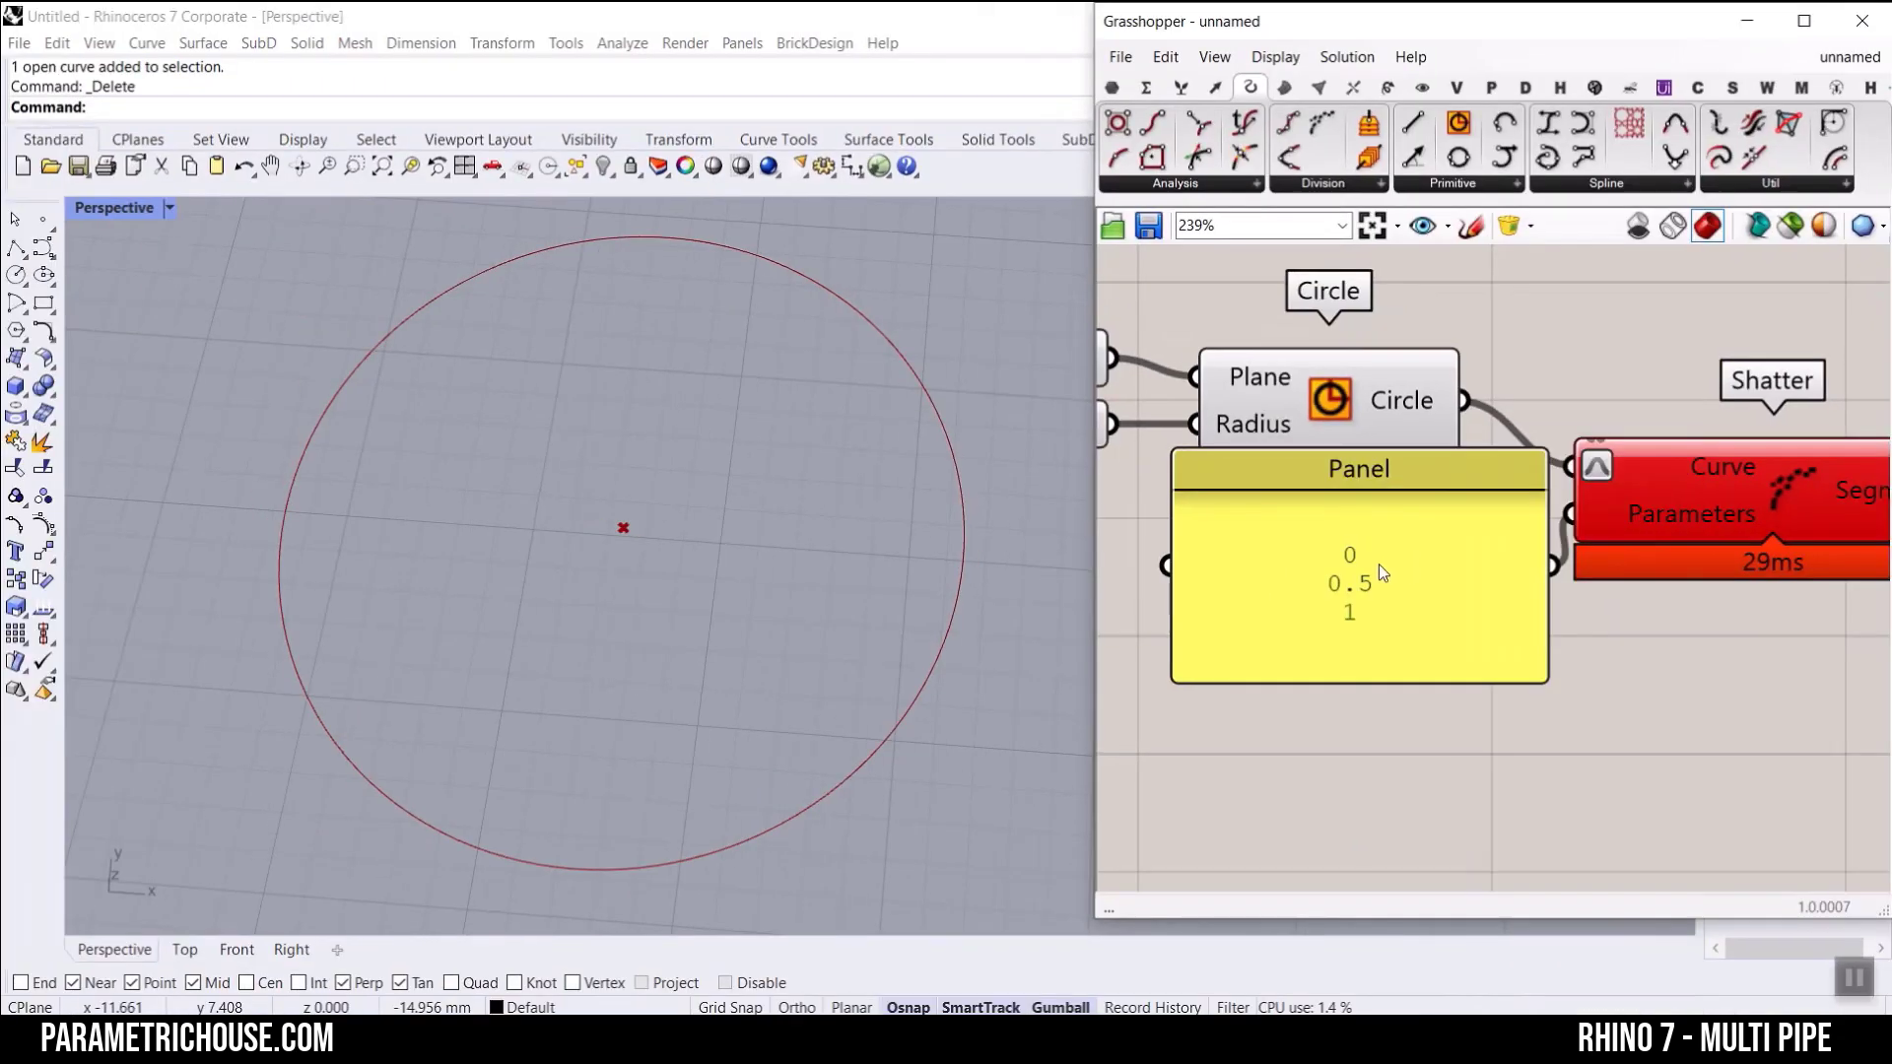
right_click(1379, 564)
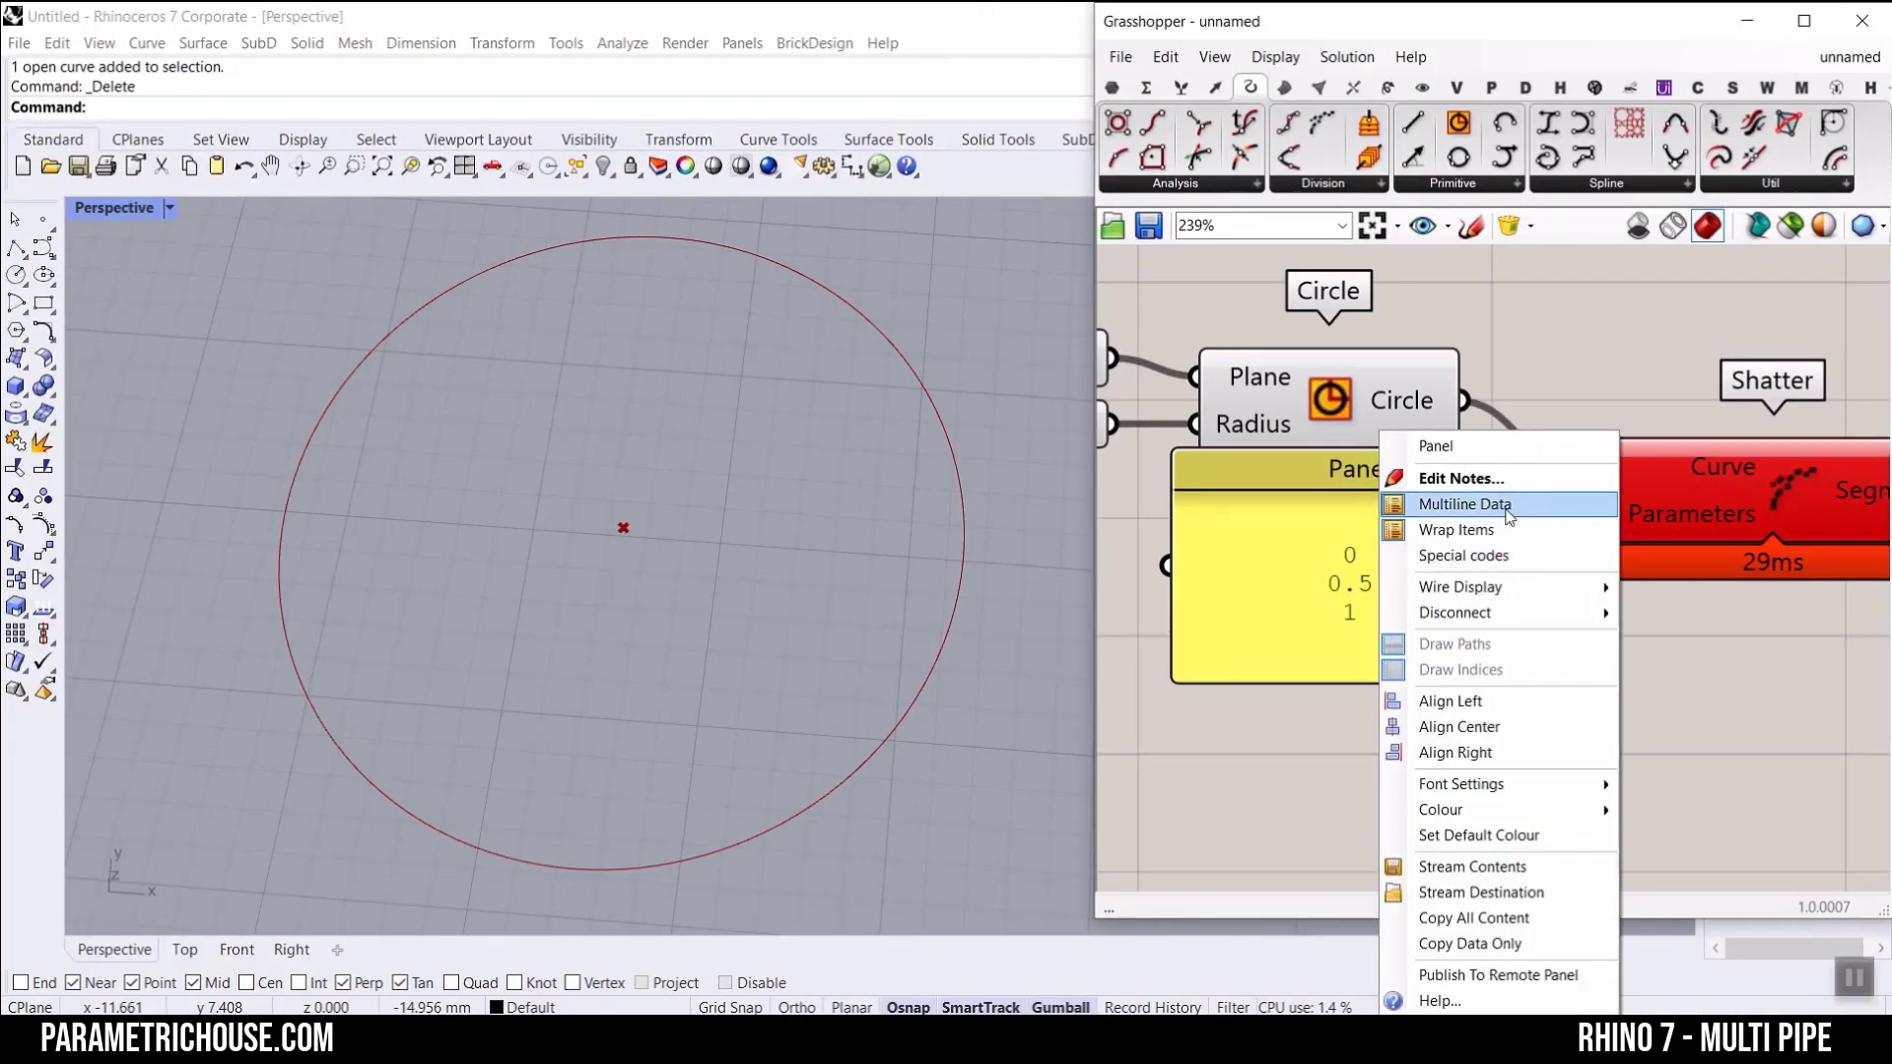
click(1468, 502)
Step: Bake Shatter's Segments output into Rhino and select the baked curves one after the other to check the split
right_drag(1669, 635, 1430, 607)
right_click(1646, 474)
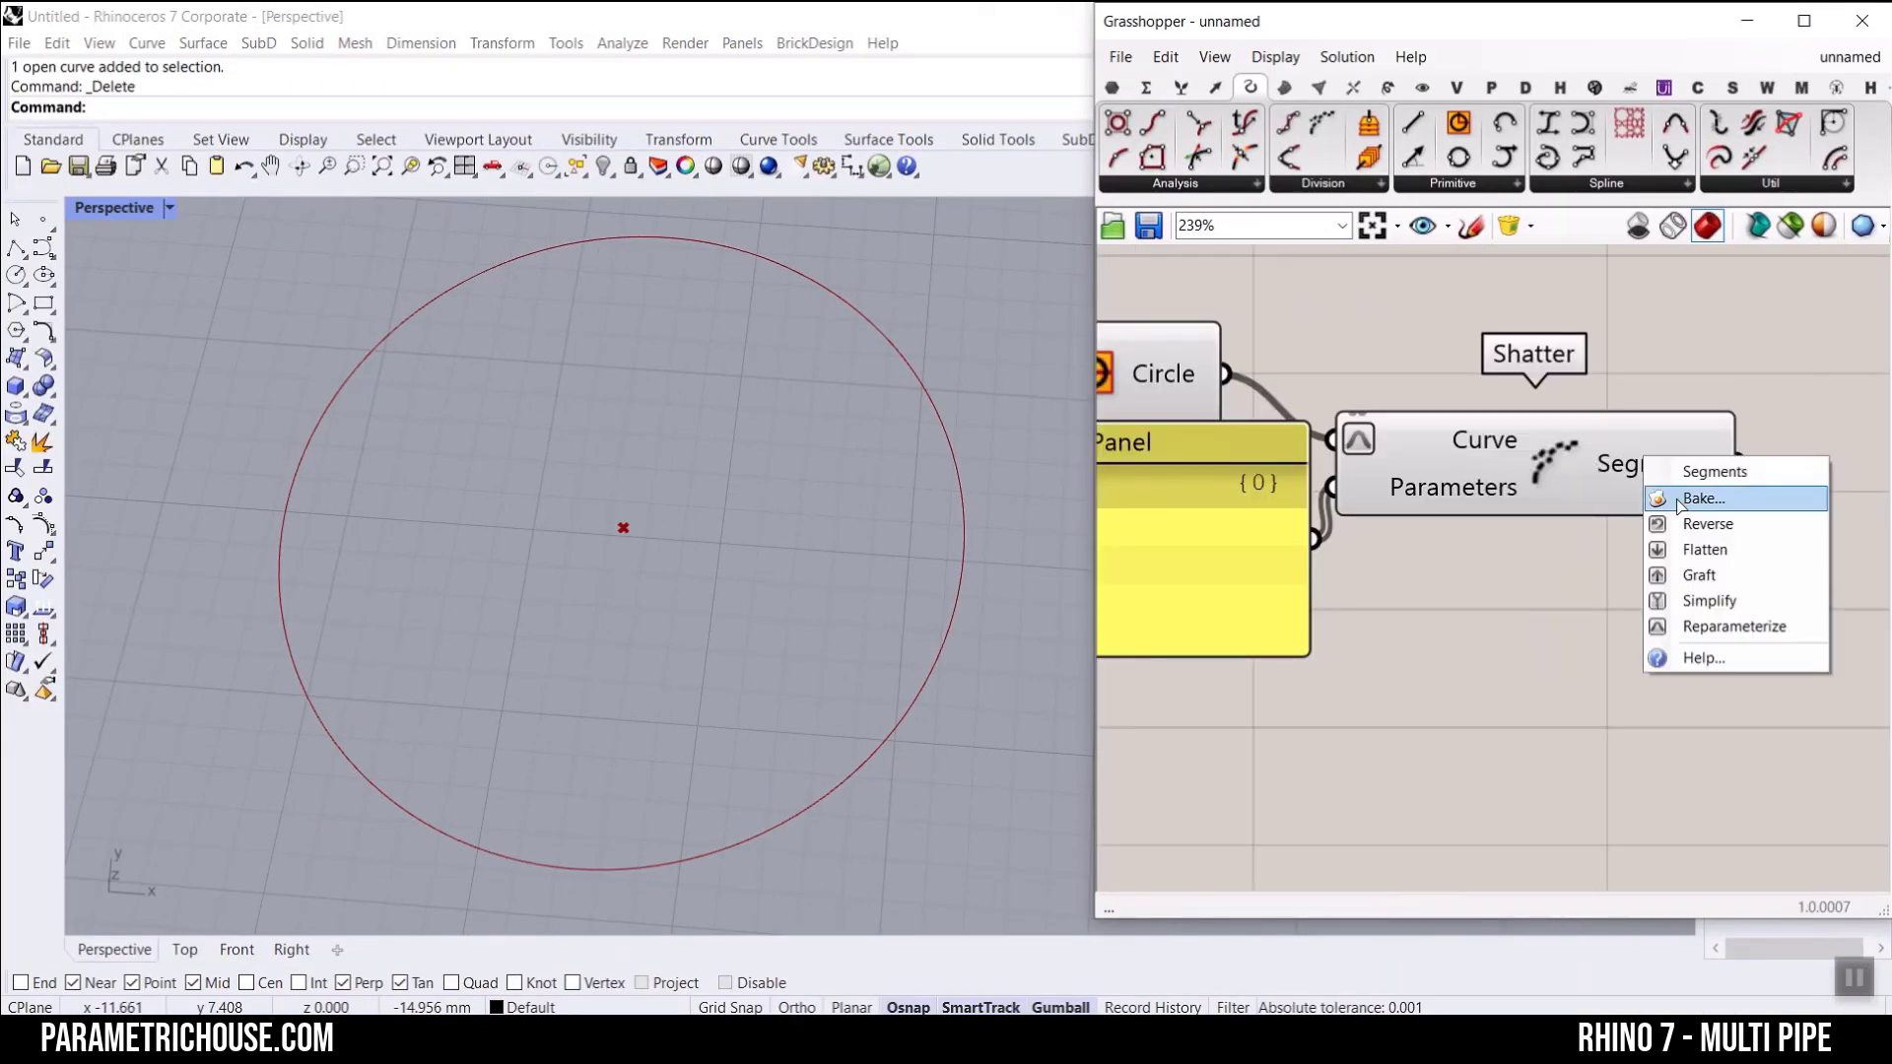
click(1675, 499)
click(1680, 727)
click(845, 294)
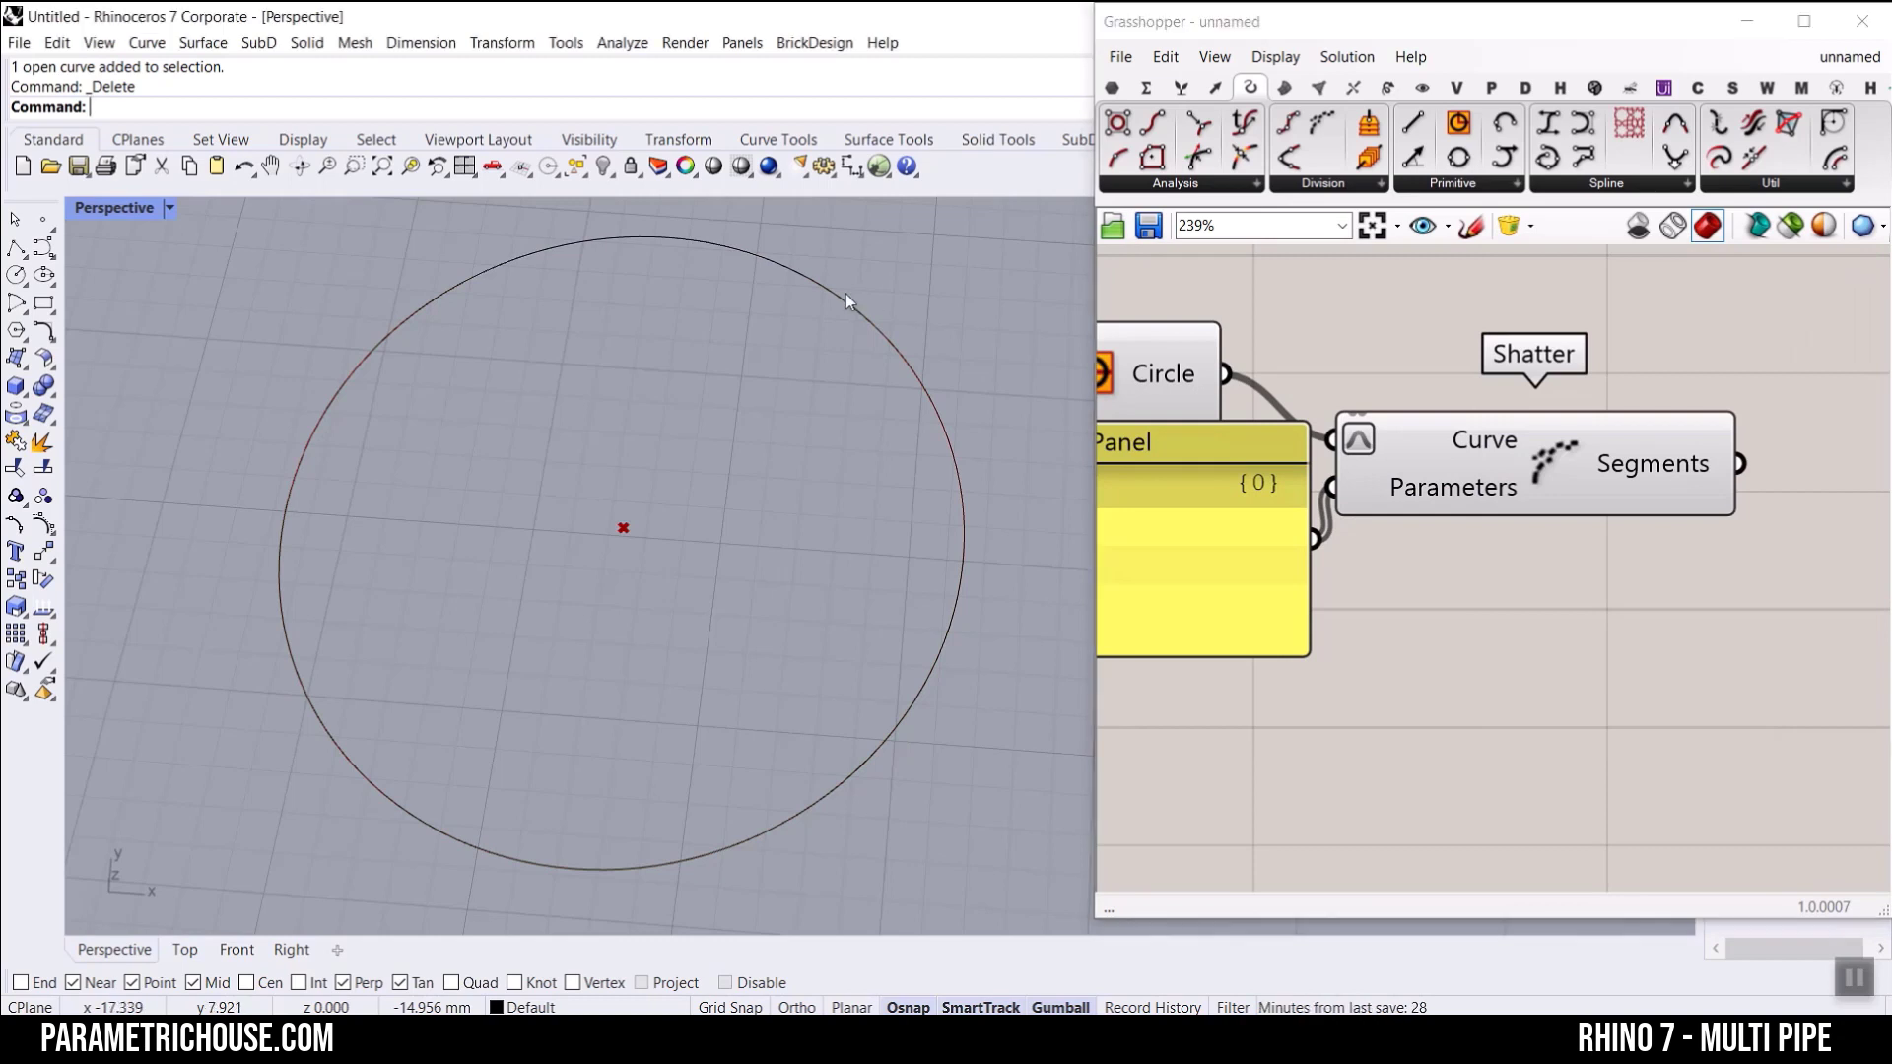
click(944, 595)
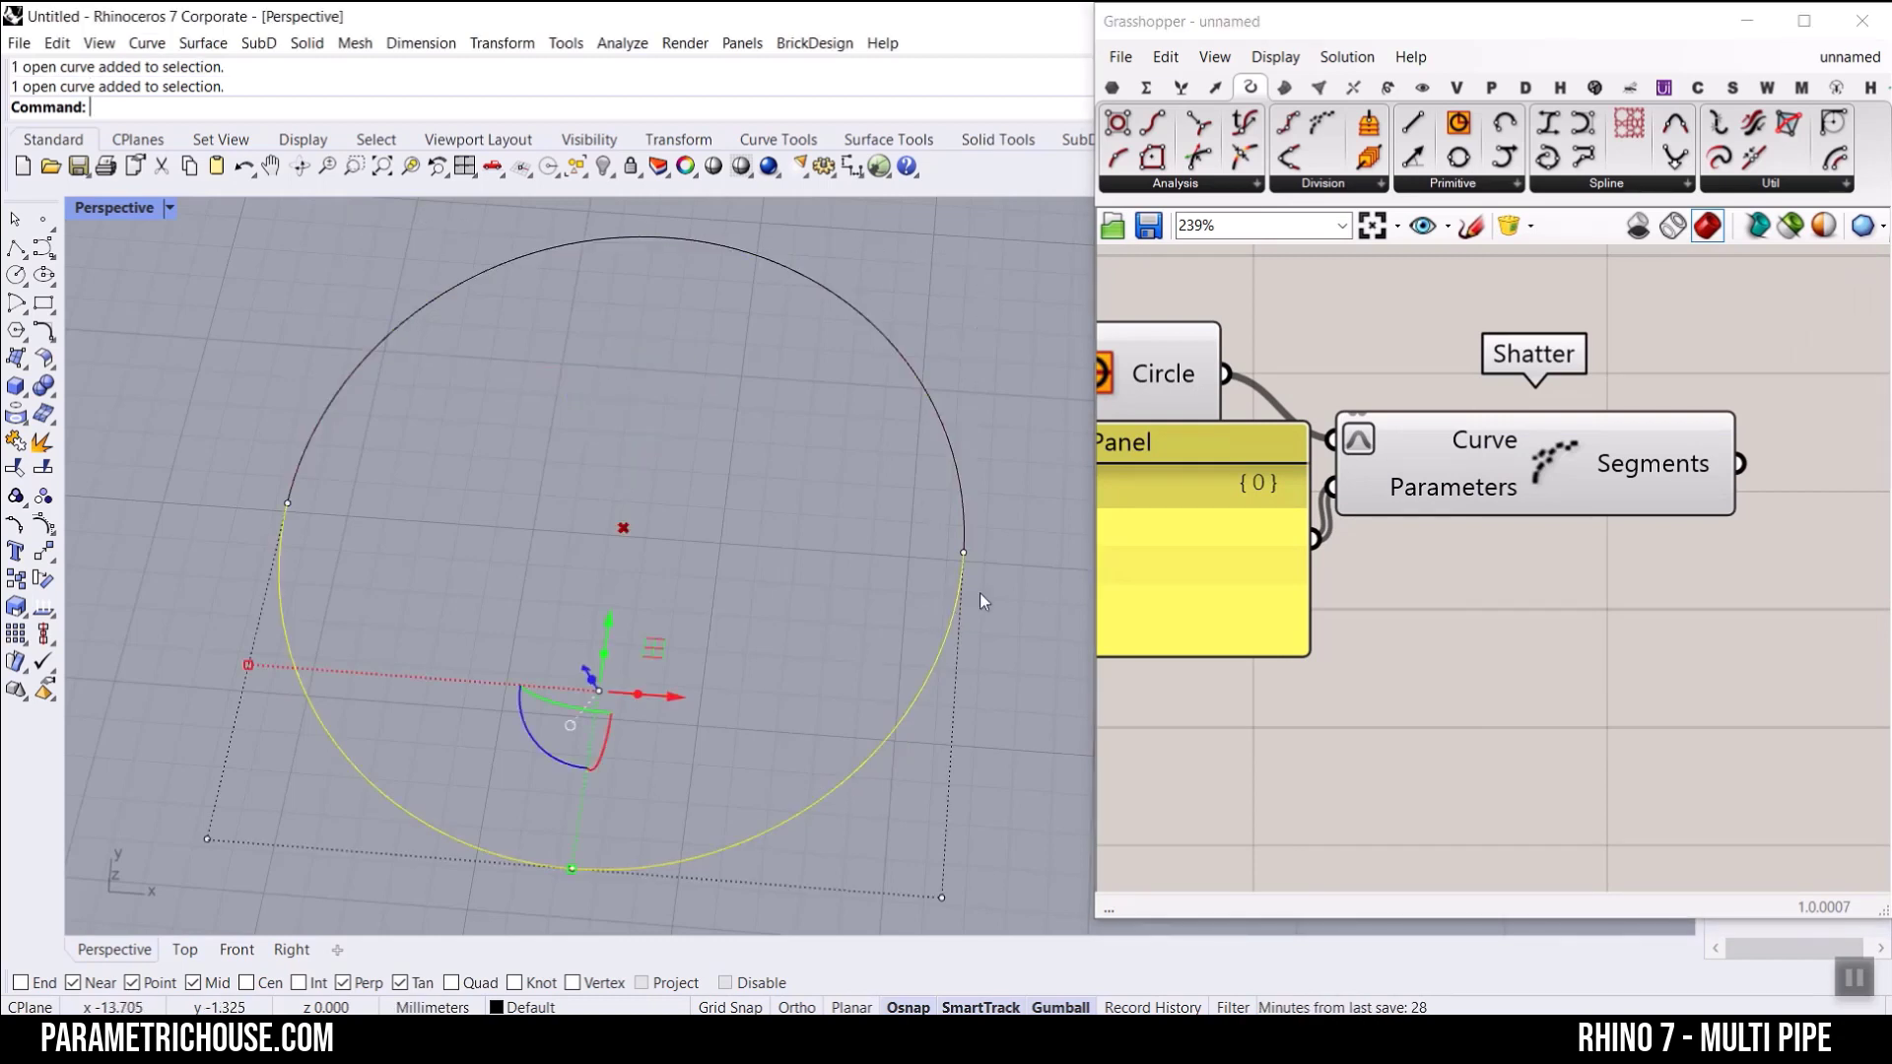
click(979, 593)
Step: Compare the panel's values with the baked half-circles, and delete both baked curves from the Perspective view
right_drag(1145, 623, 1475, 592)
scroll(1326, 517, up, 1)
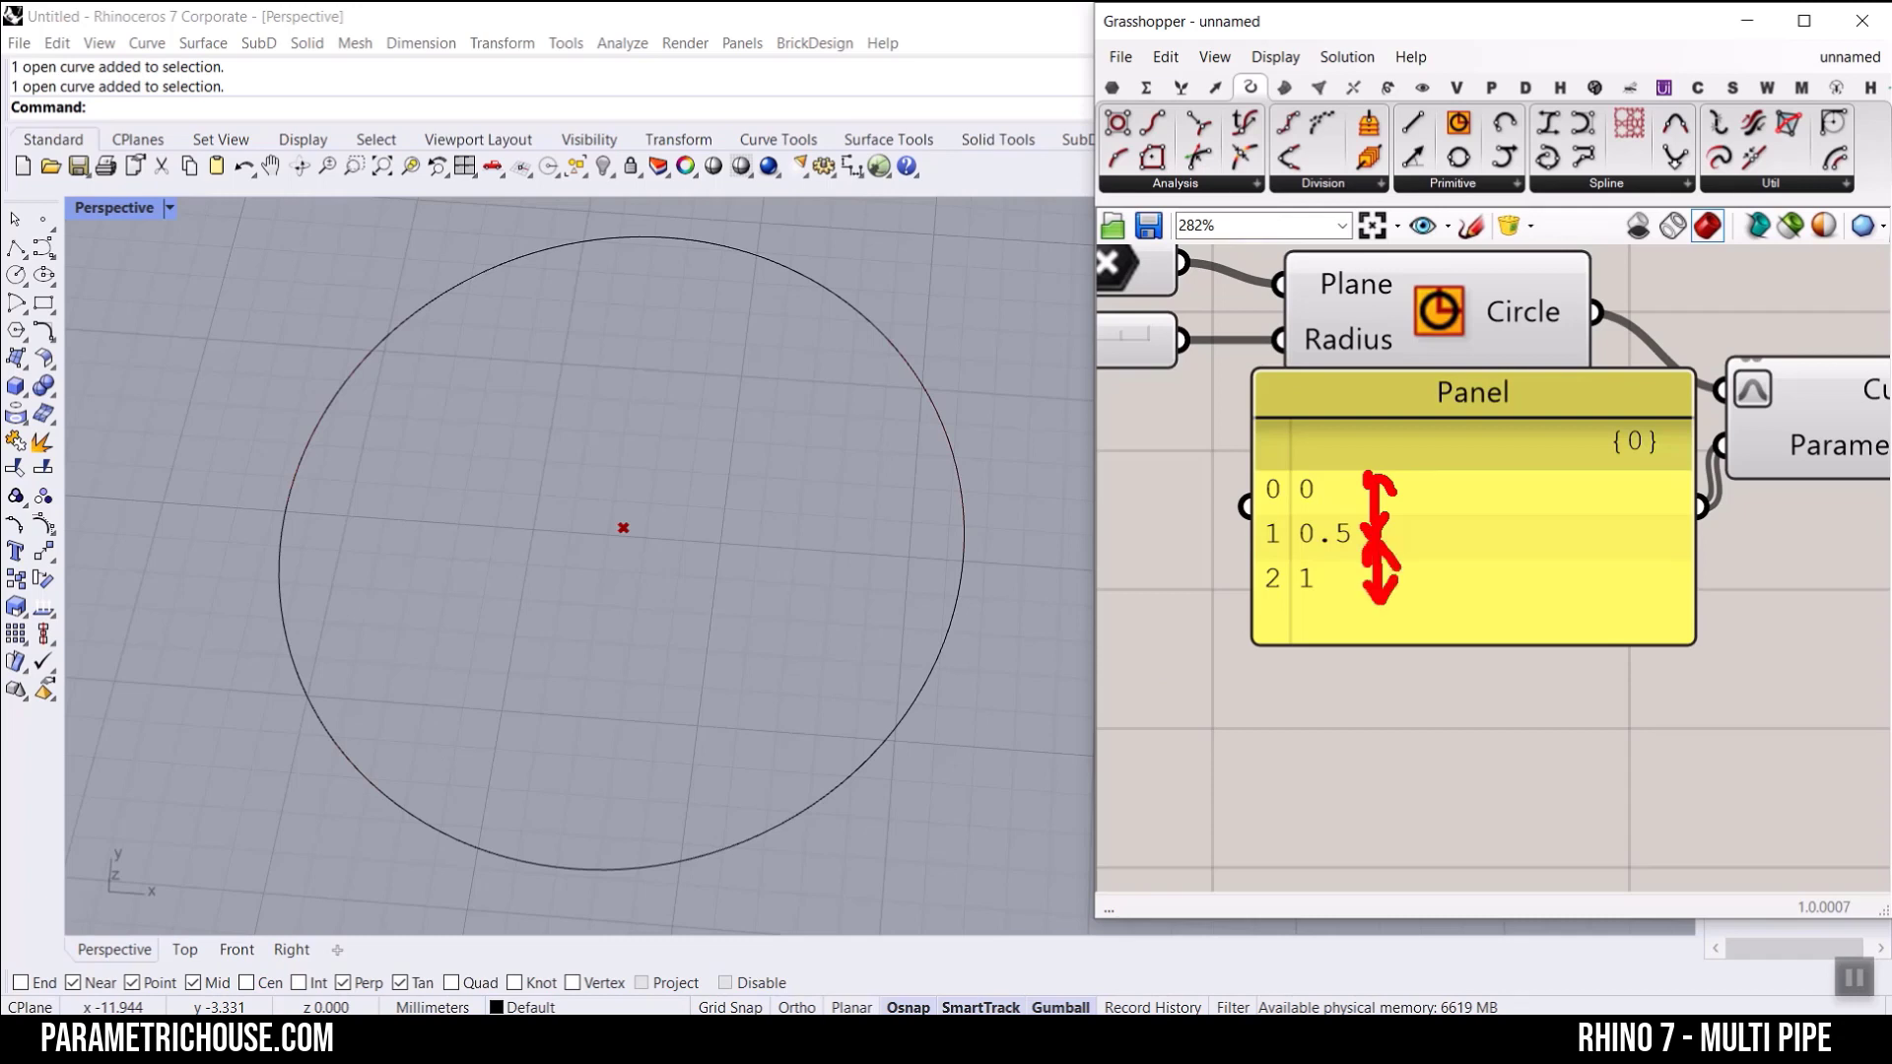
click(819, 370)
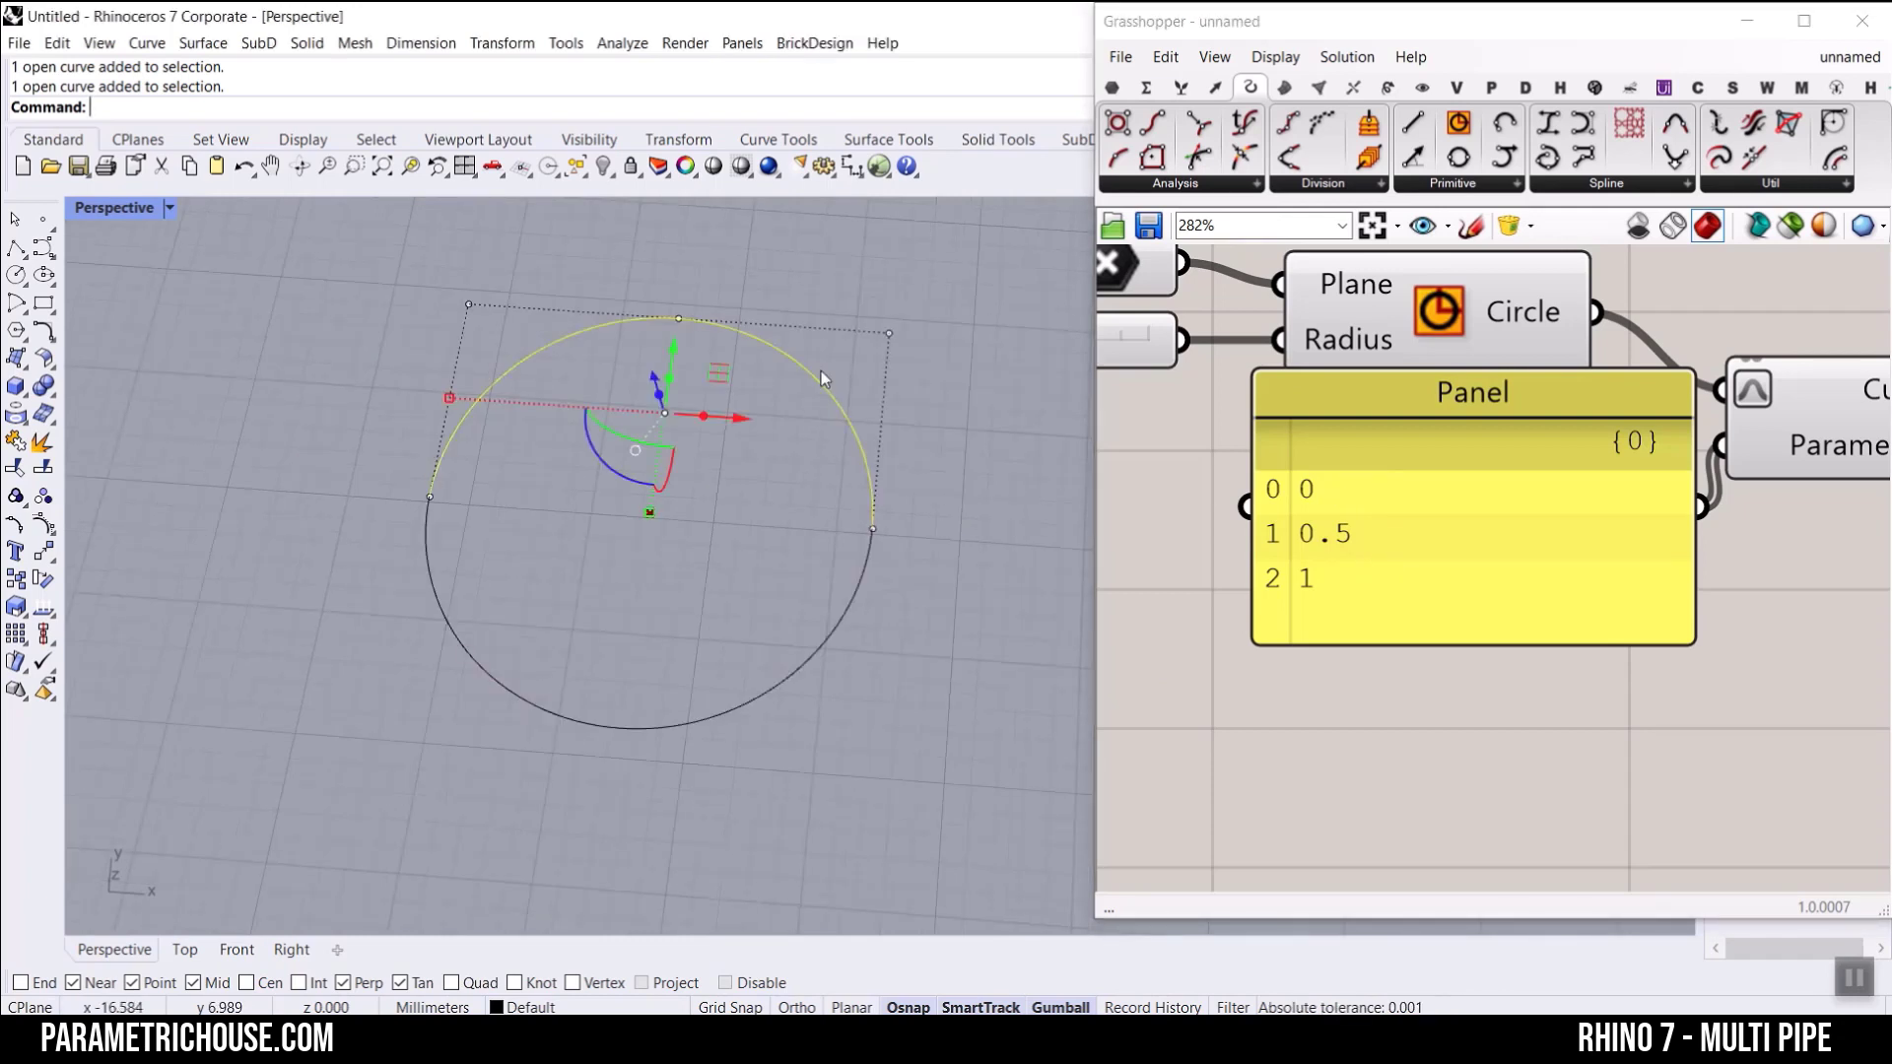
click(836, 615)
click(931, 647)
drag(925, 646, 823, 454)
key(Delete)
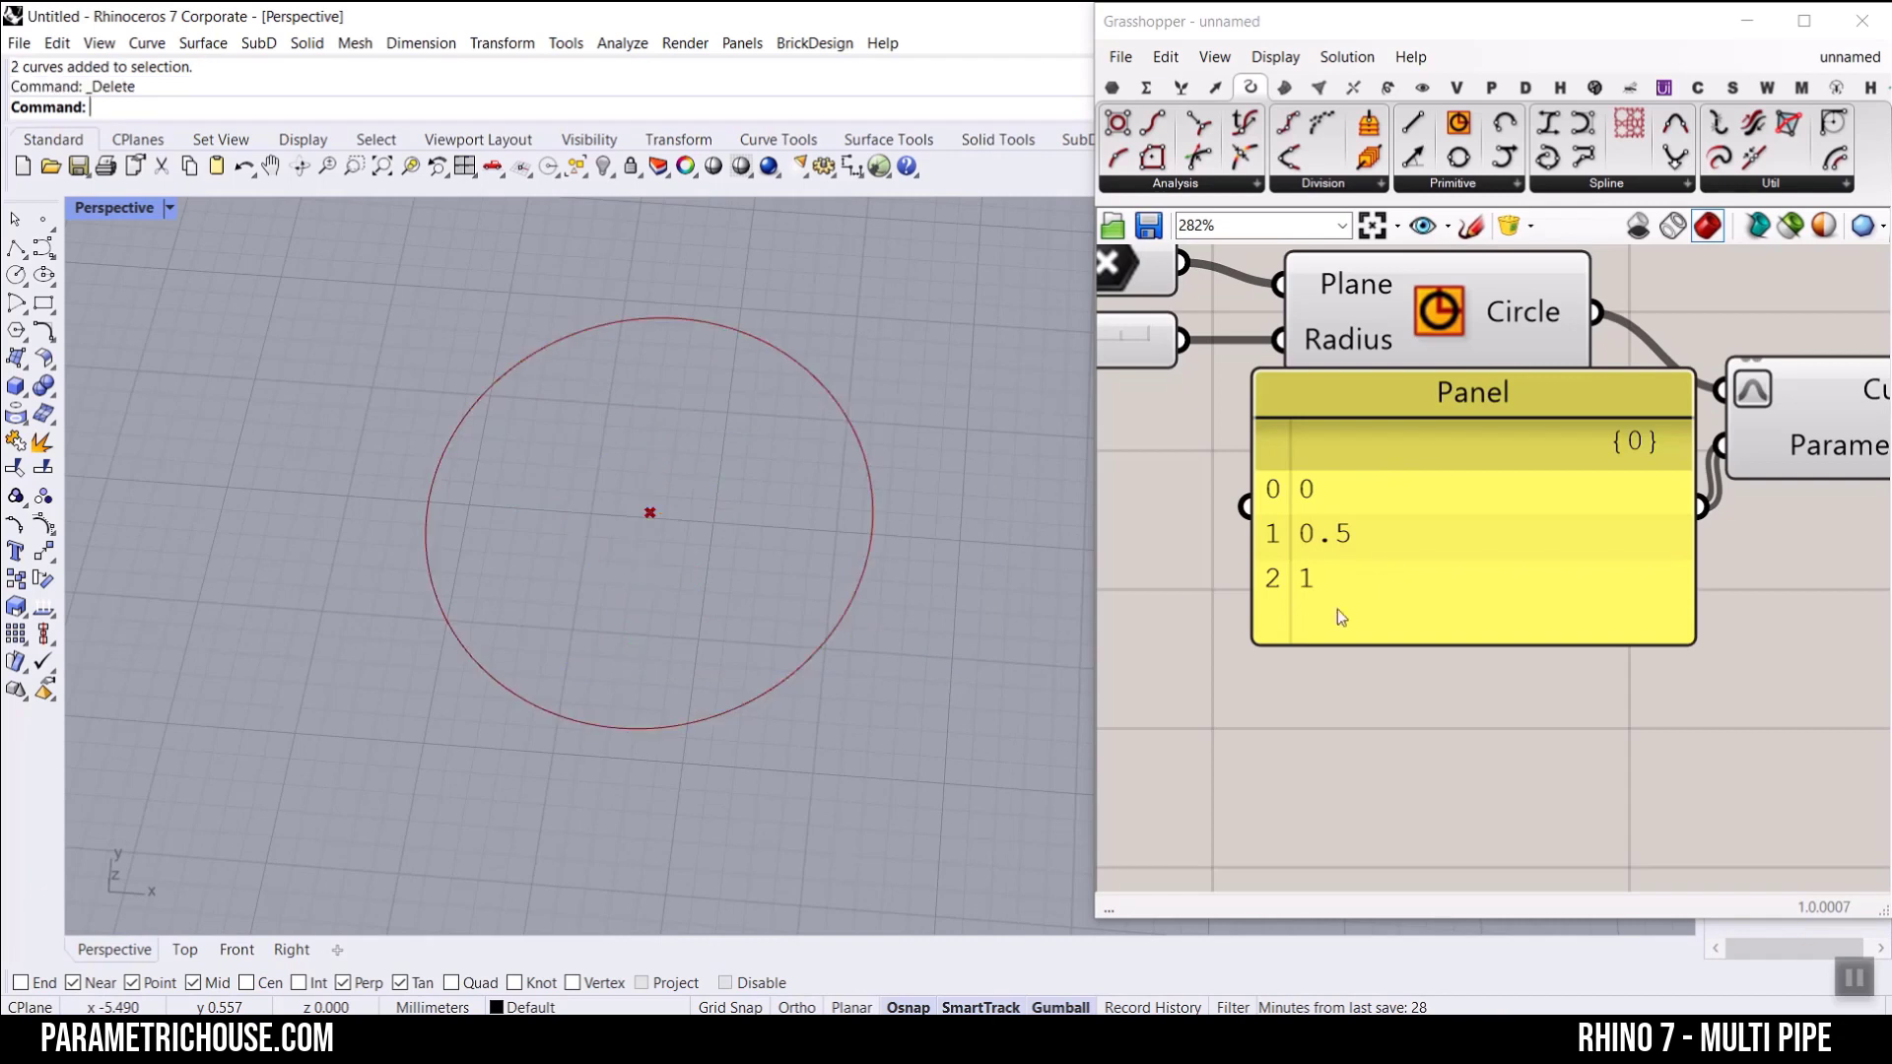
Step: Delete the panel of parameter values and add a Range component in its place
drag(1549, 740, 1423, 588)
key(Delete)
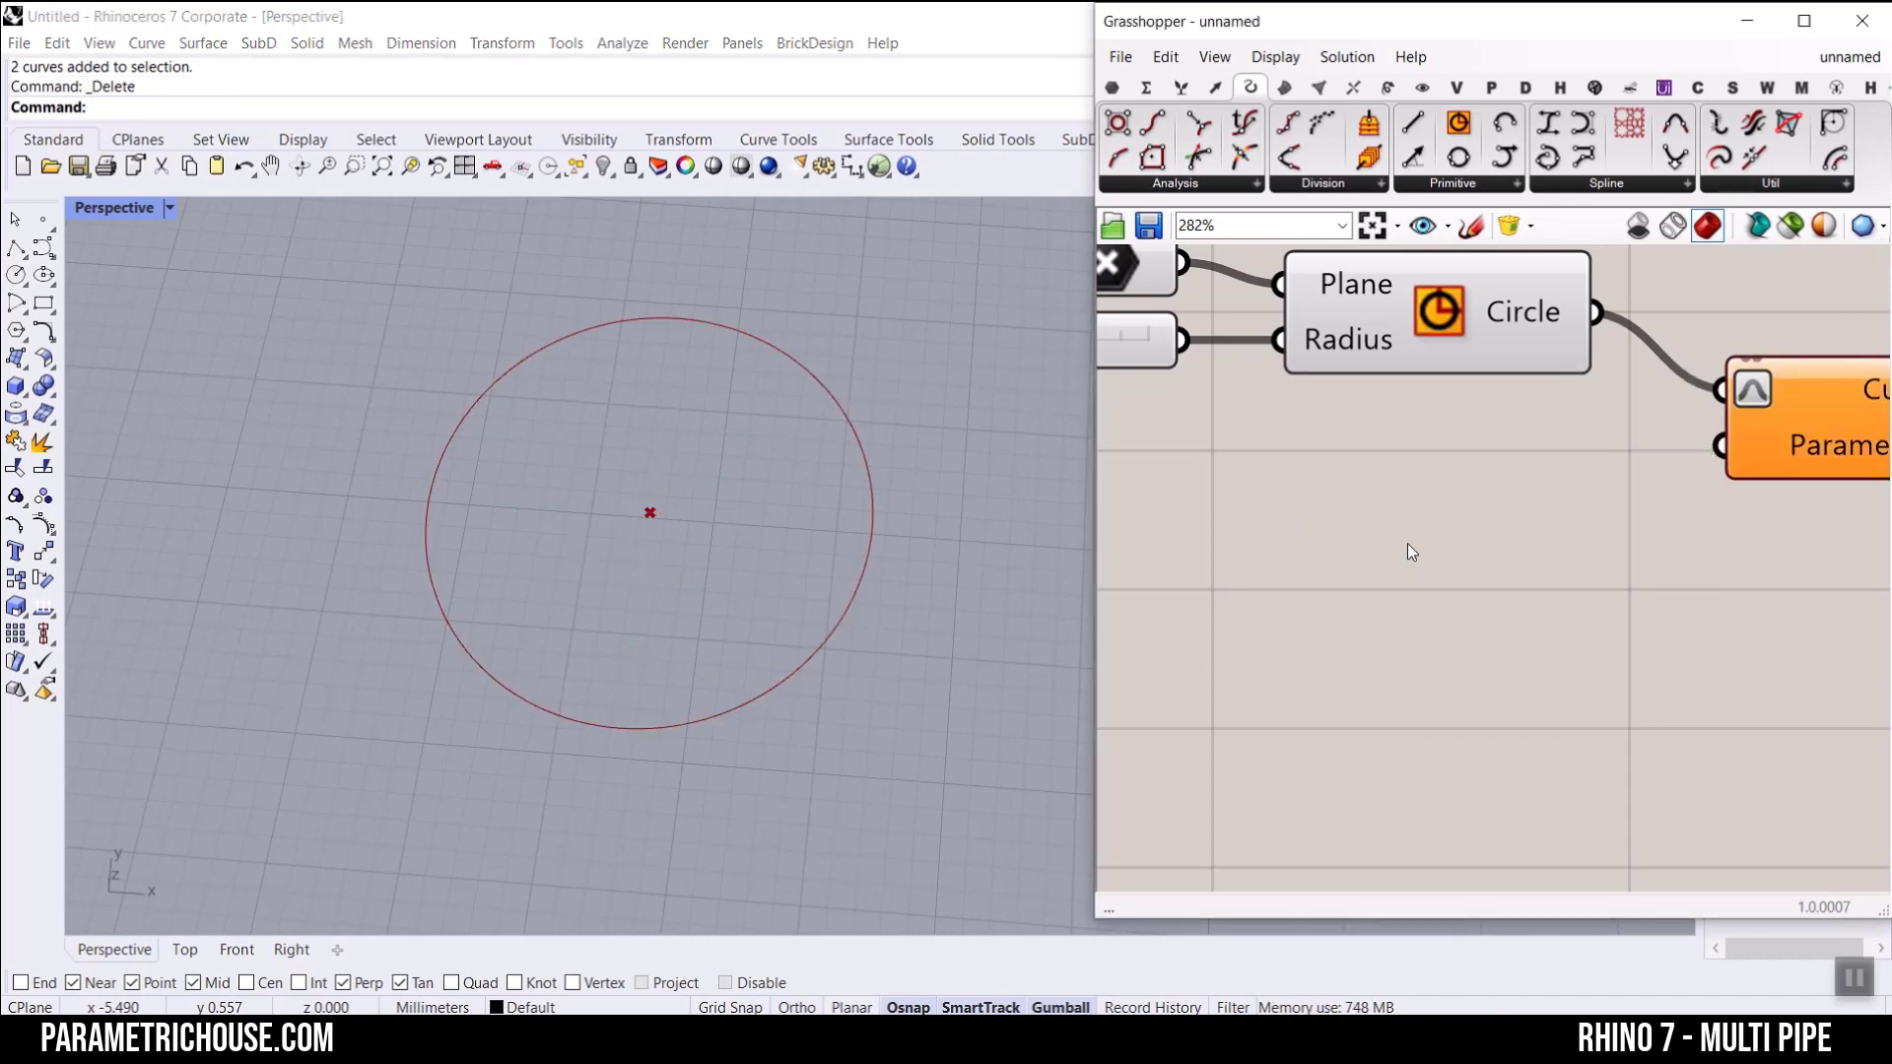
double_click(1407, 544)
text(range)
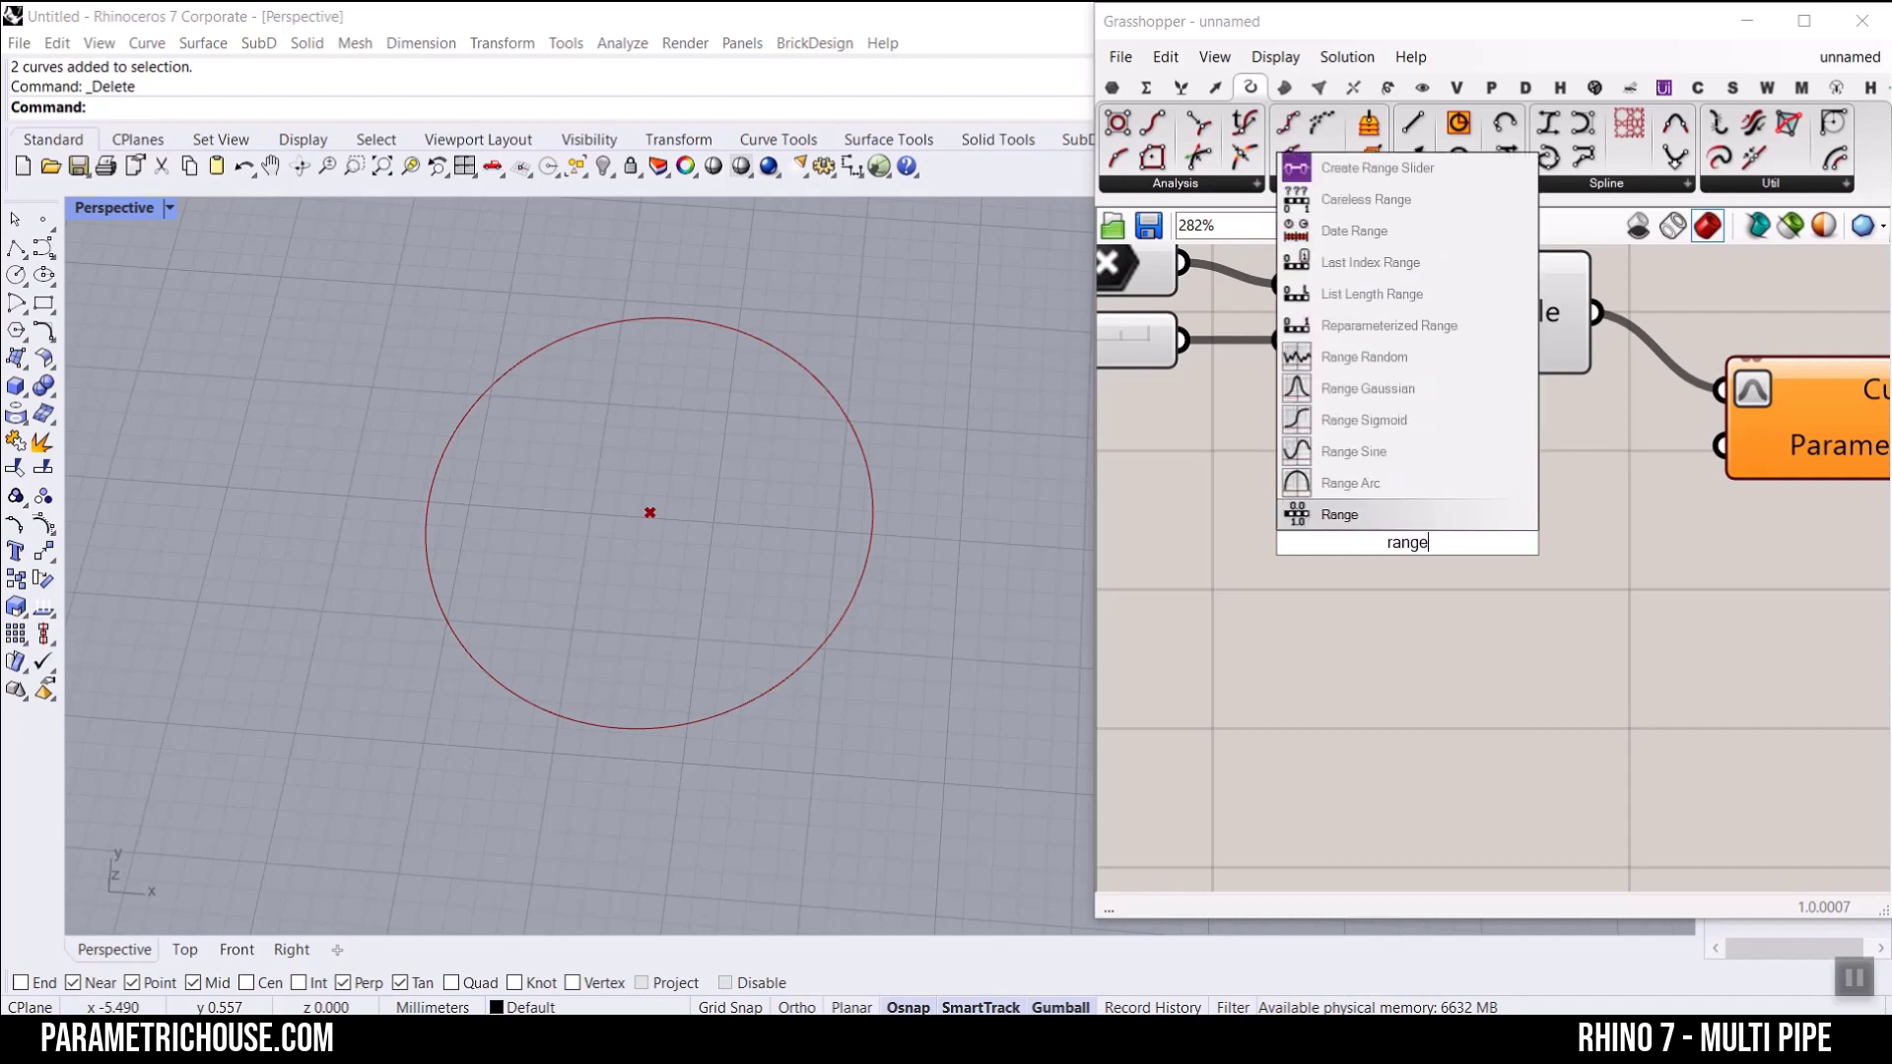
click(1380, 514)
ctrl+alt+click(1408, 538)
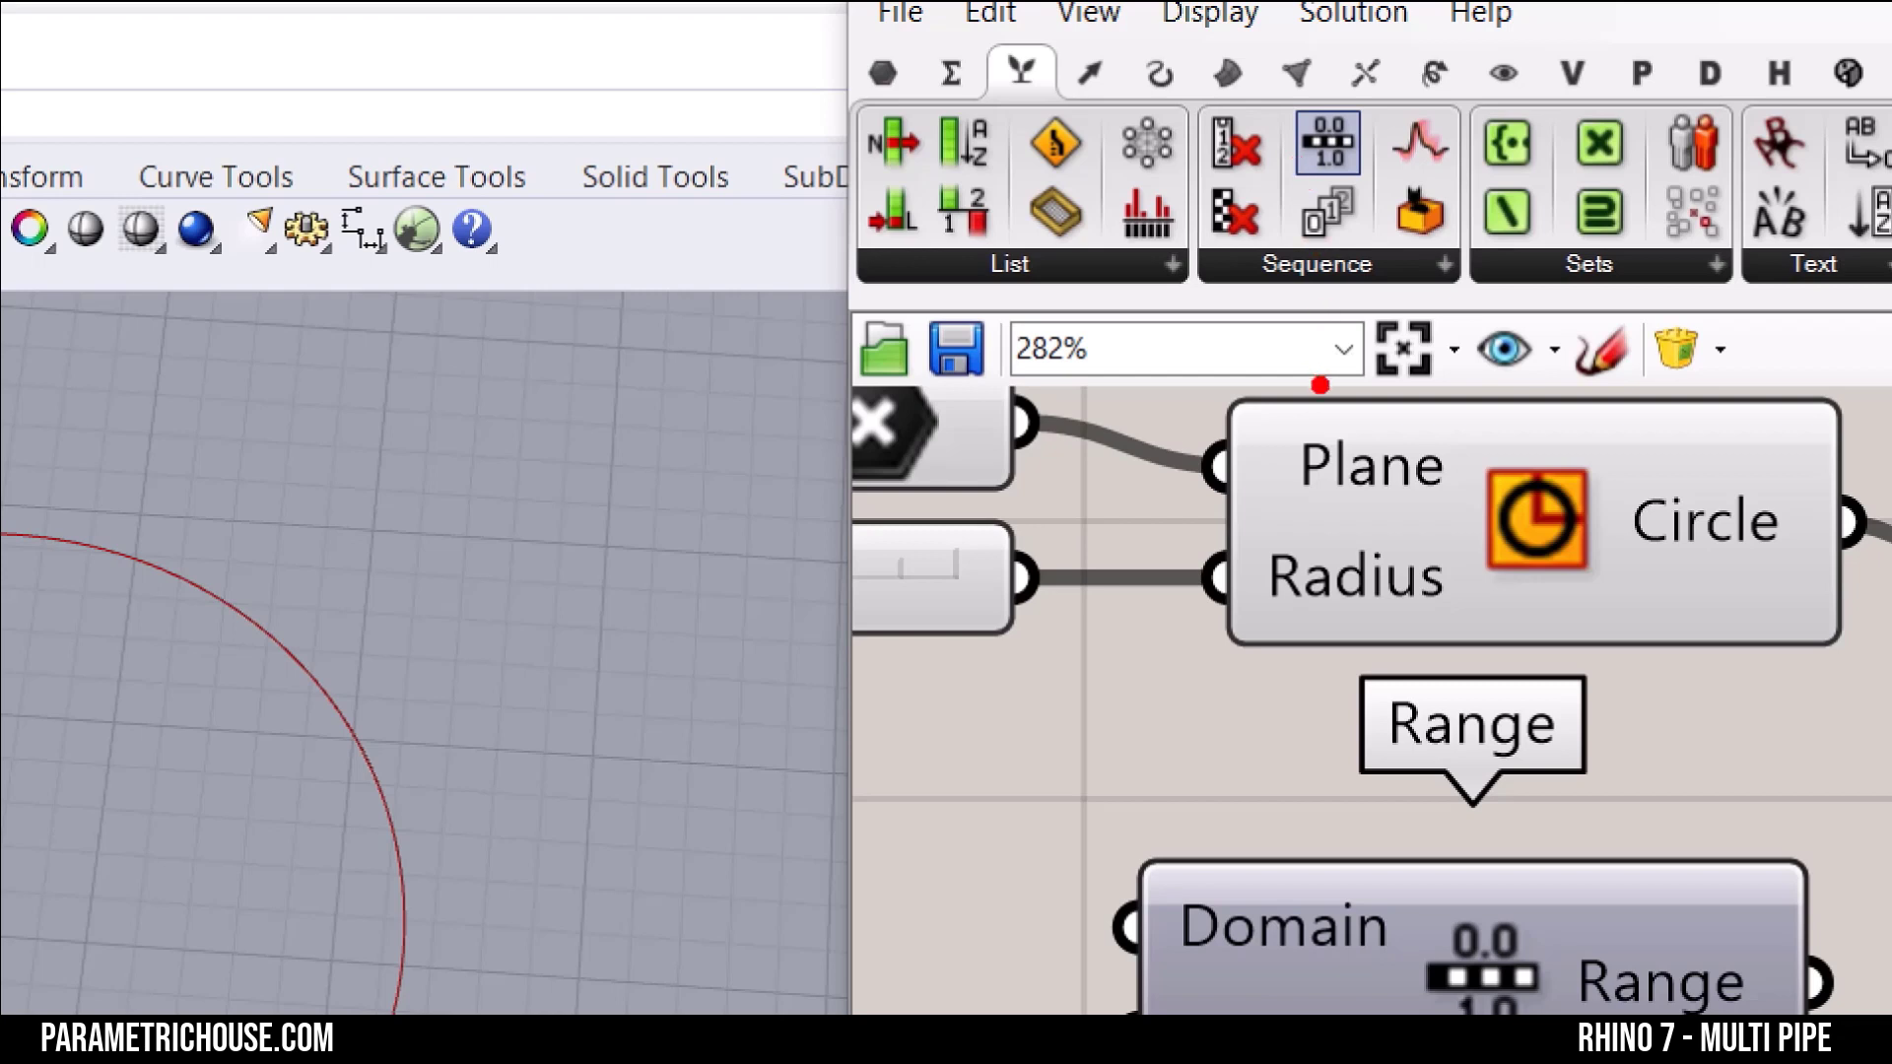
Step: Read the values of the Range component's Domain and Steps inputs and its output list
mouse_move(1684, 308)
mouse_down()
mouse_move(1822, 47)
mouse_move(1758, 114)
mouse_up()
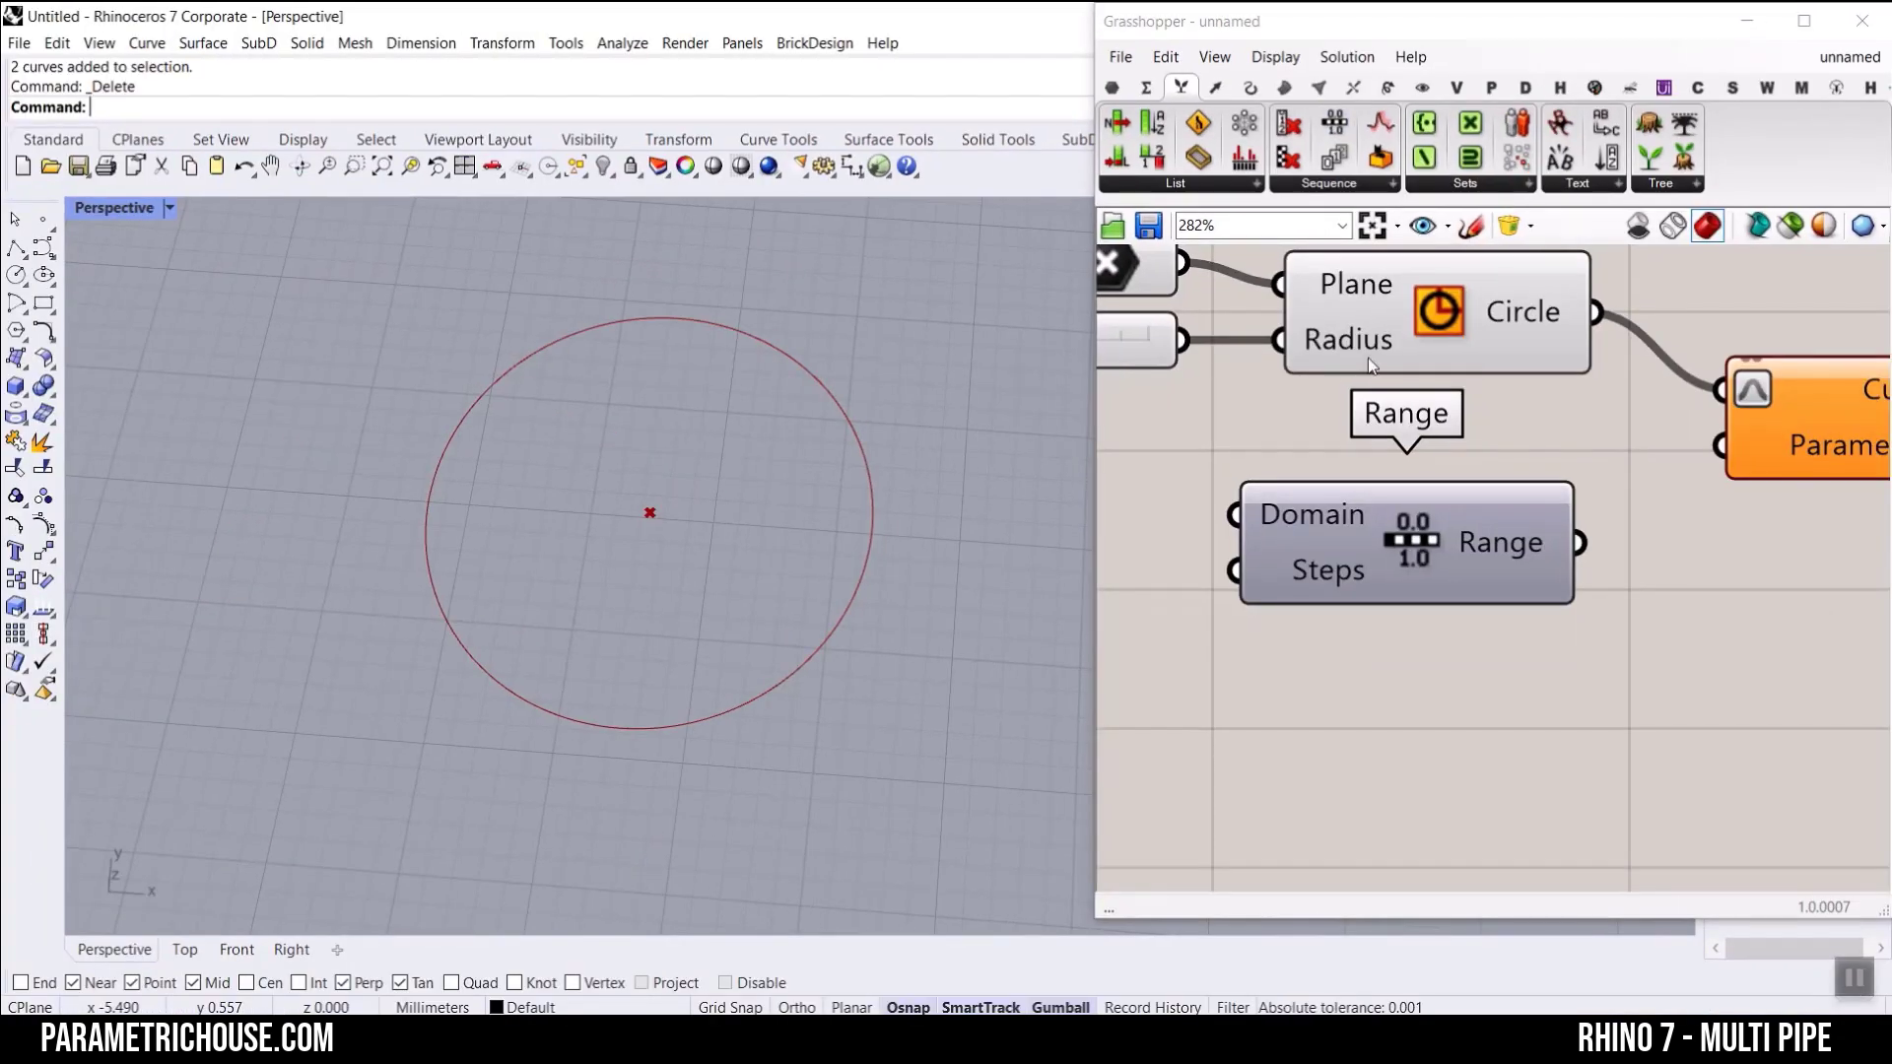
scroll(1418, 537, down, 2)
click(1487, 532)
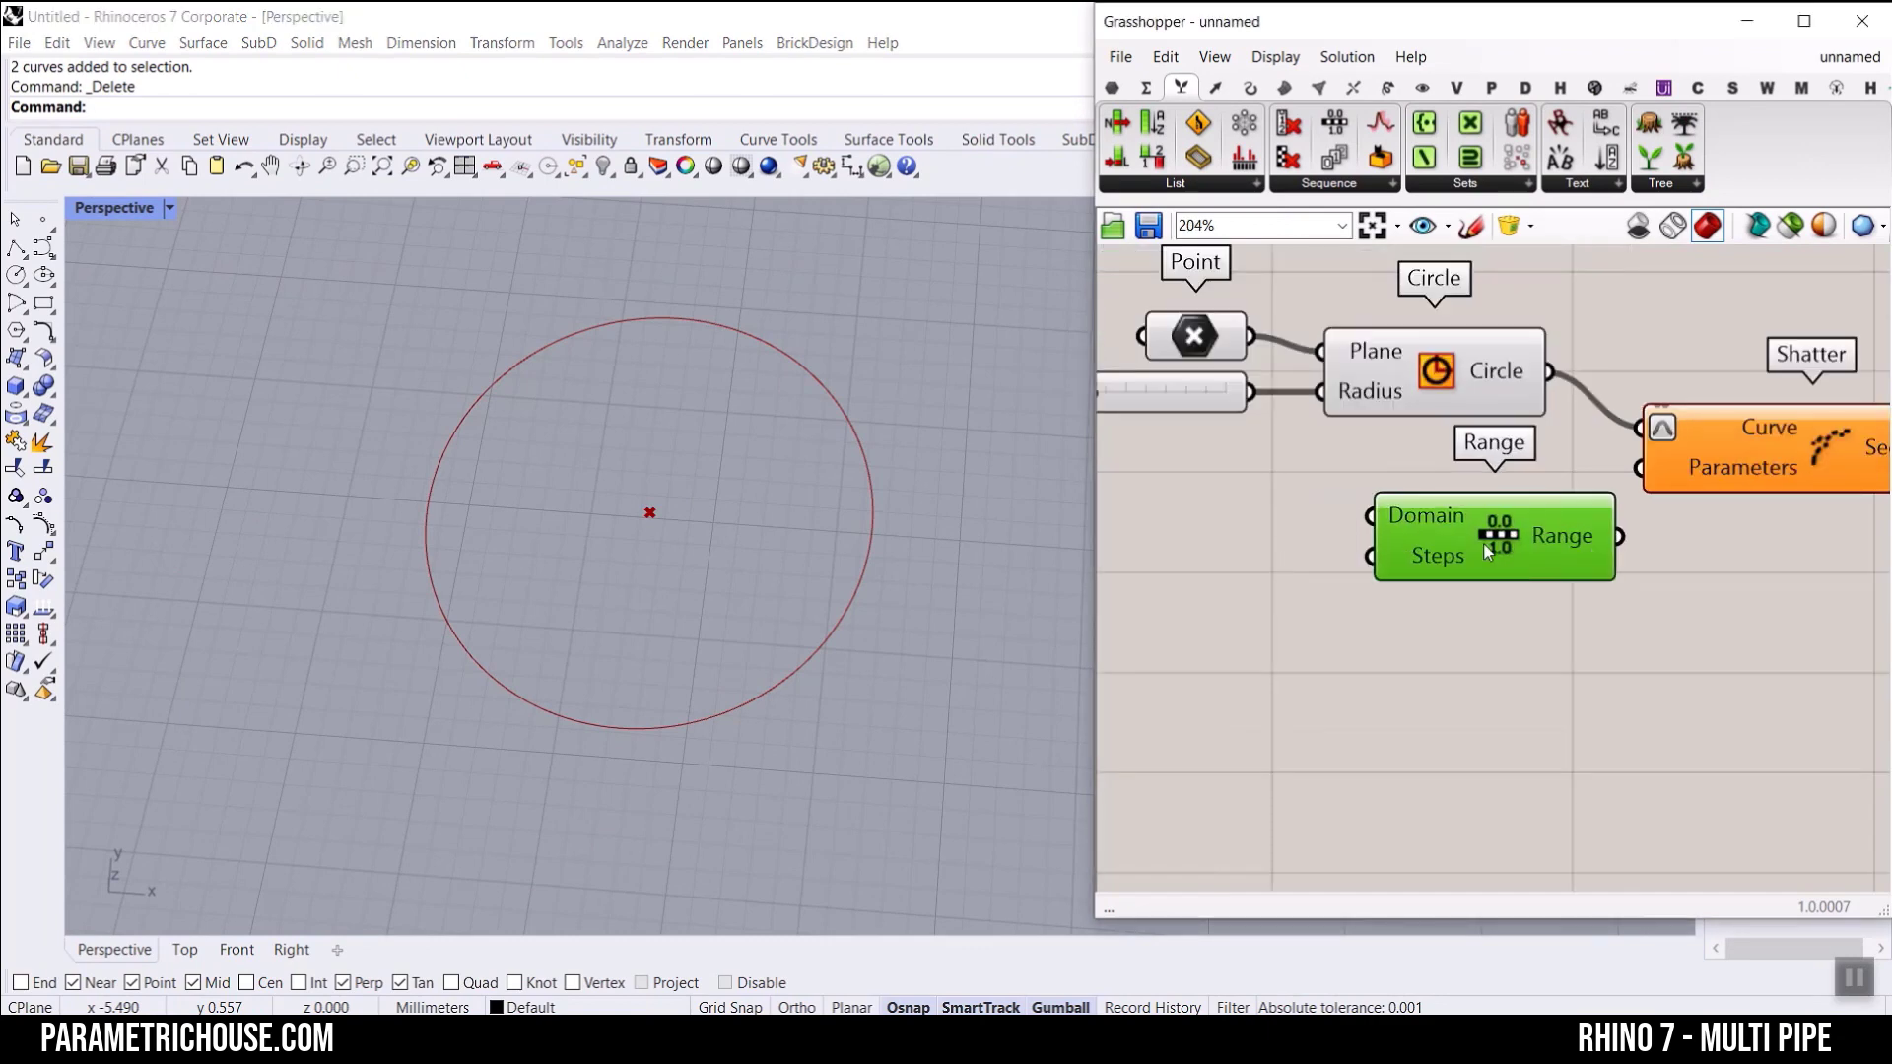
scroll(1488, 532, up, 3)
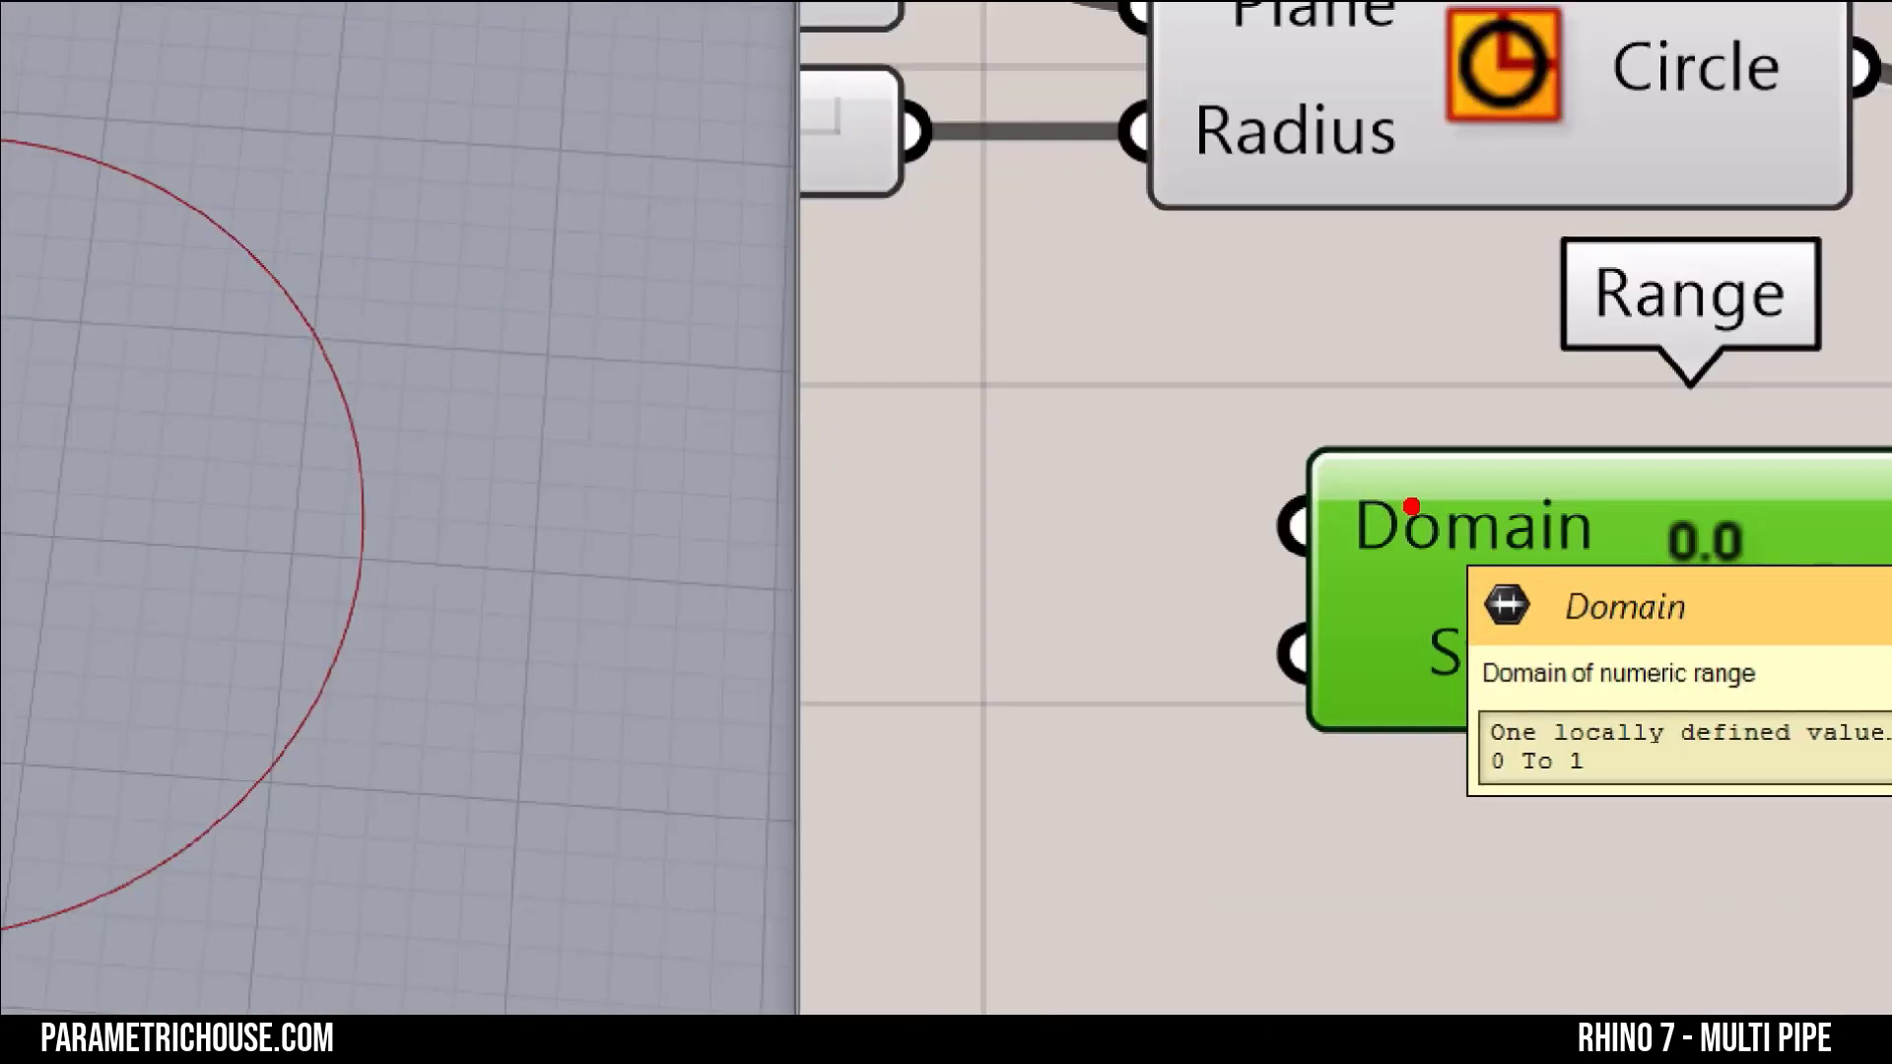
mouse_move(1424, 665)
mouse_down()
mouse_move(1515, 648)
mouse_move(1548, 600)
mouse_up()
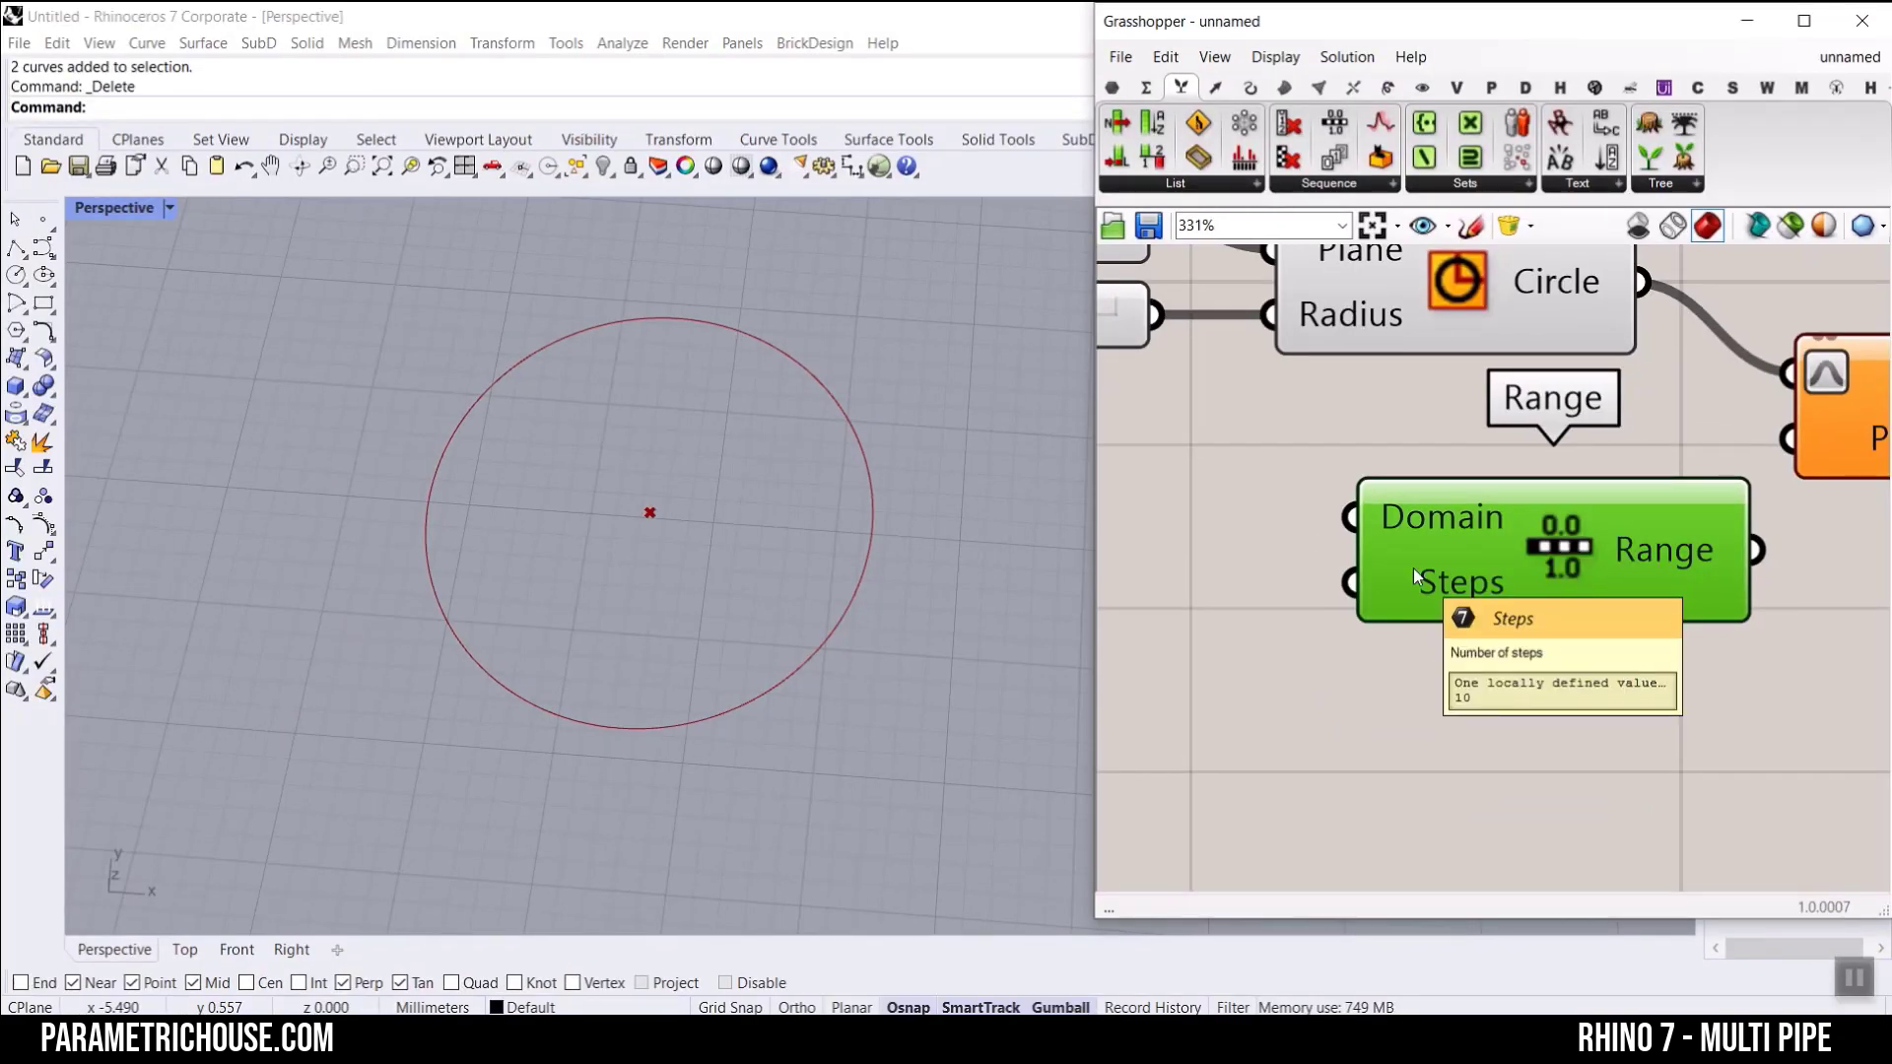
right_drag(1620, 546, 1473, 453)
mouse_move(1473, 454)
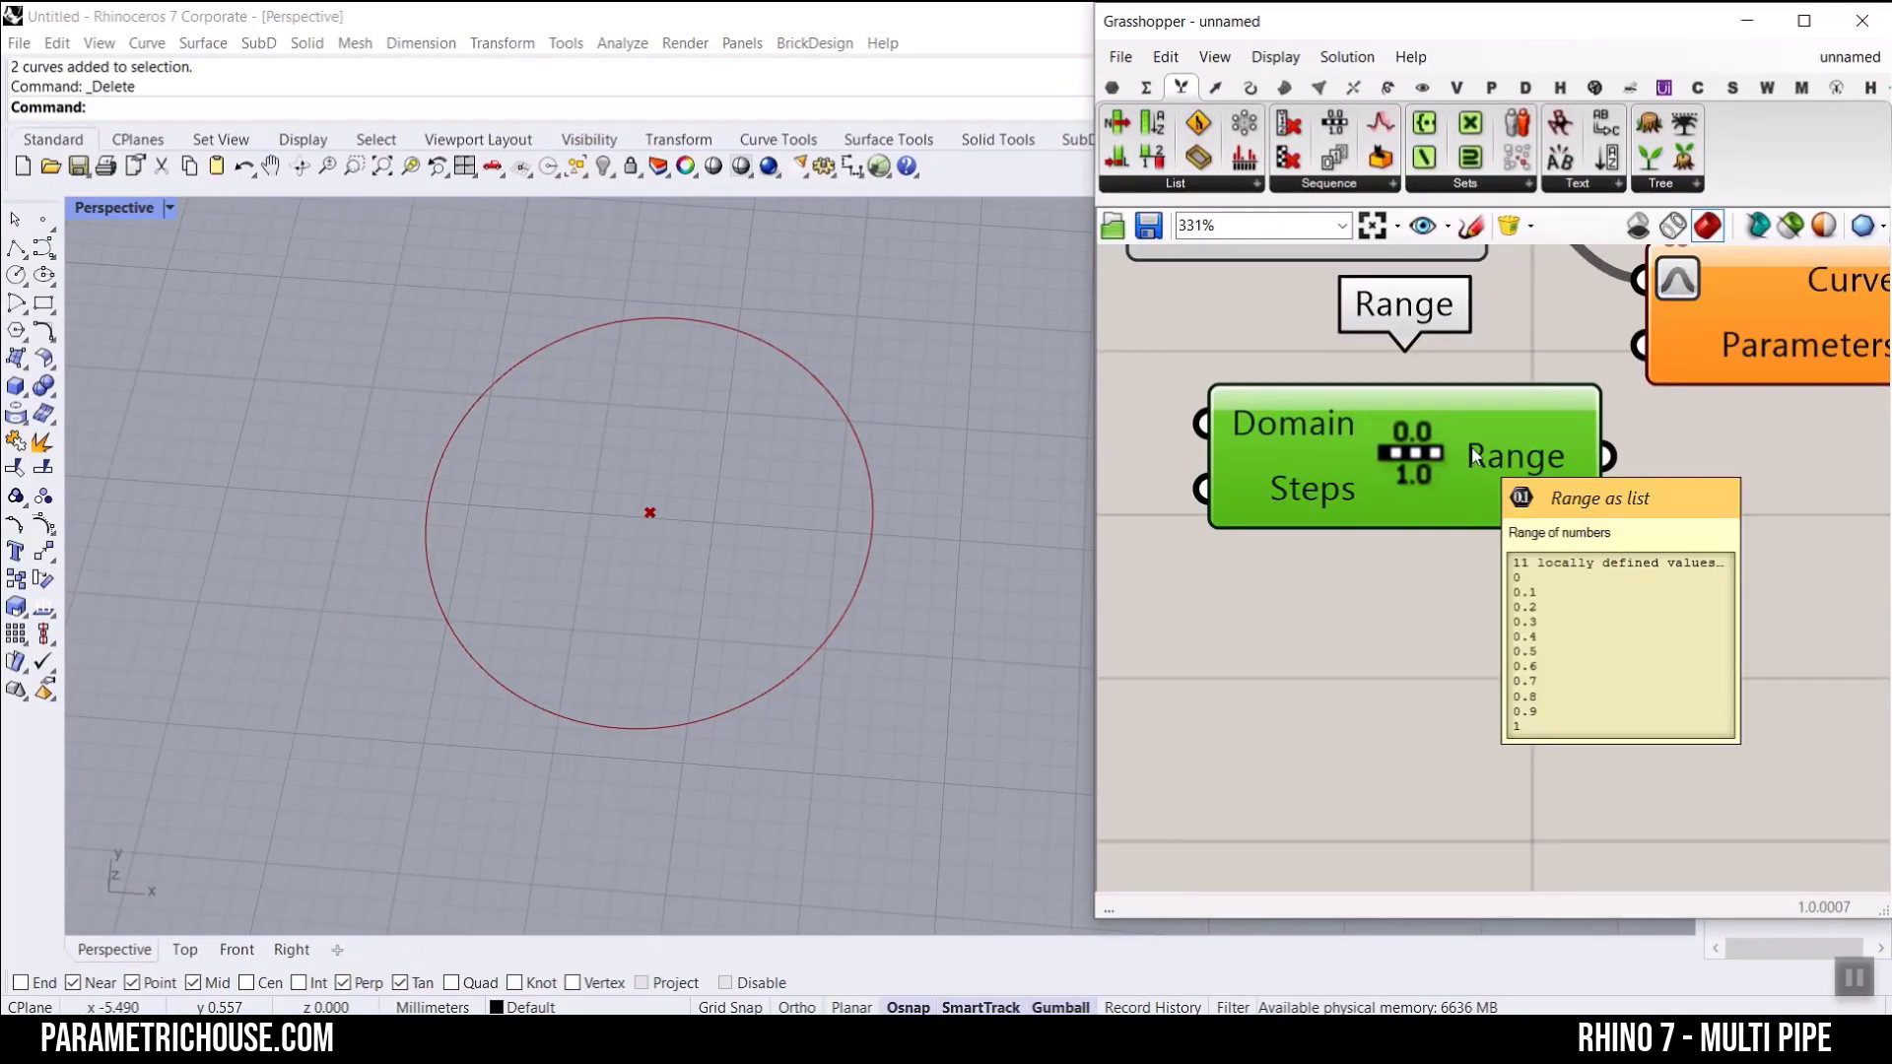
Step: Add a number slider with the value 2 and connect it to Range's Steps input
right_drag(1302, 548, 1597, 581)
double_click(1253, 514)
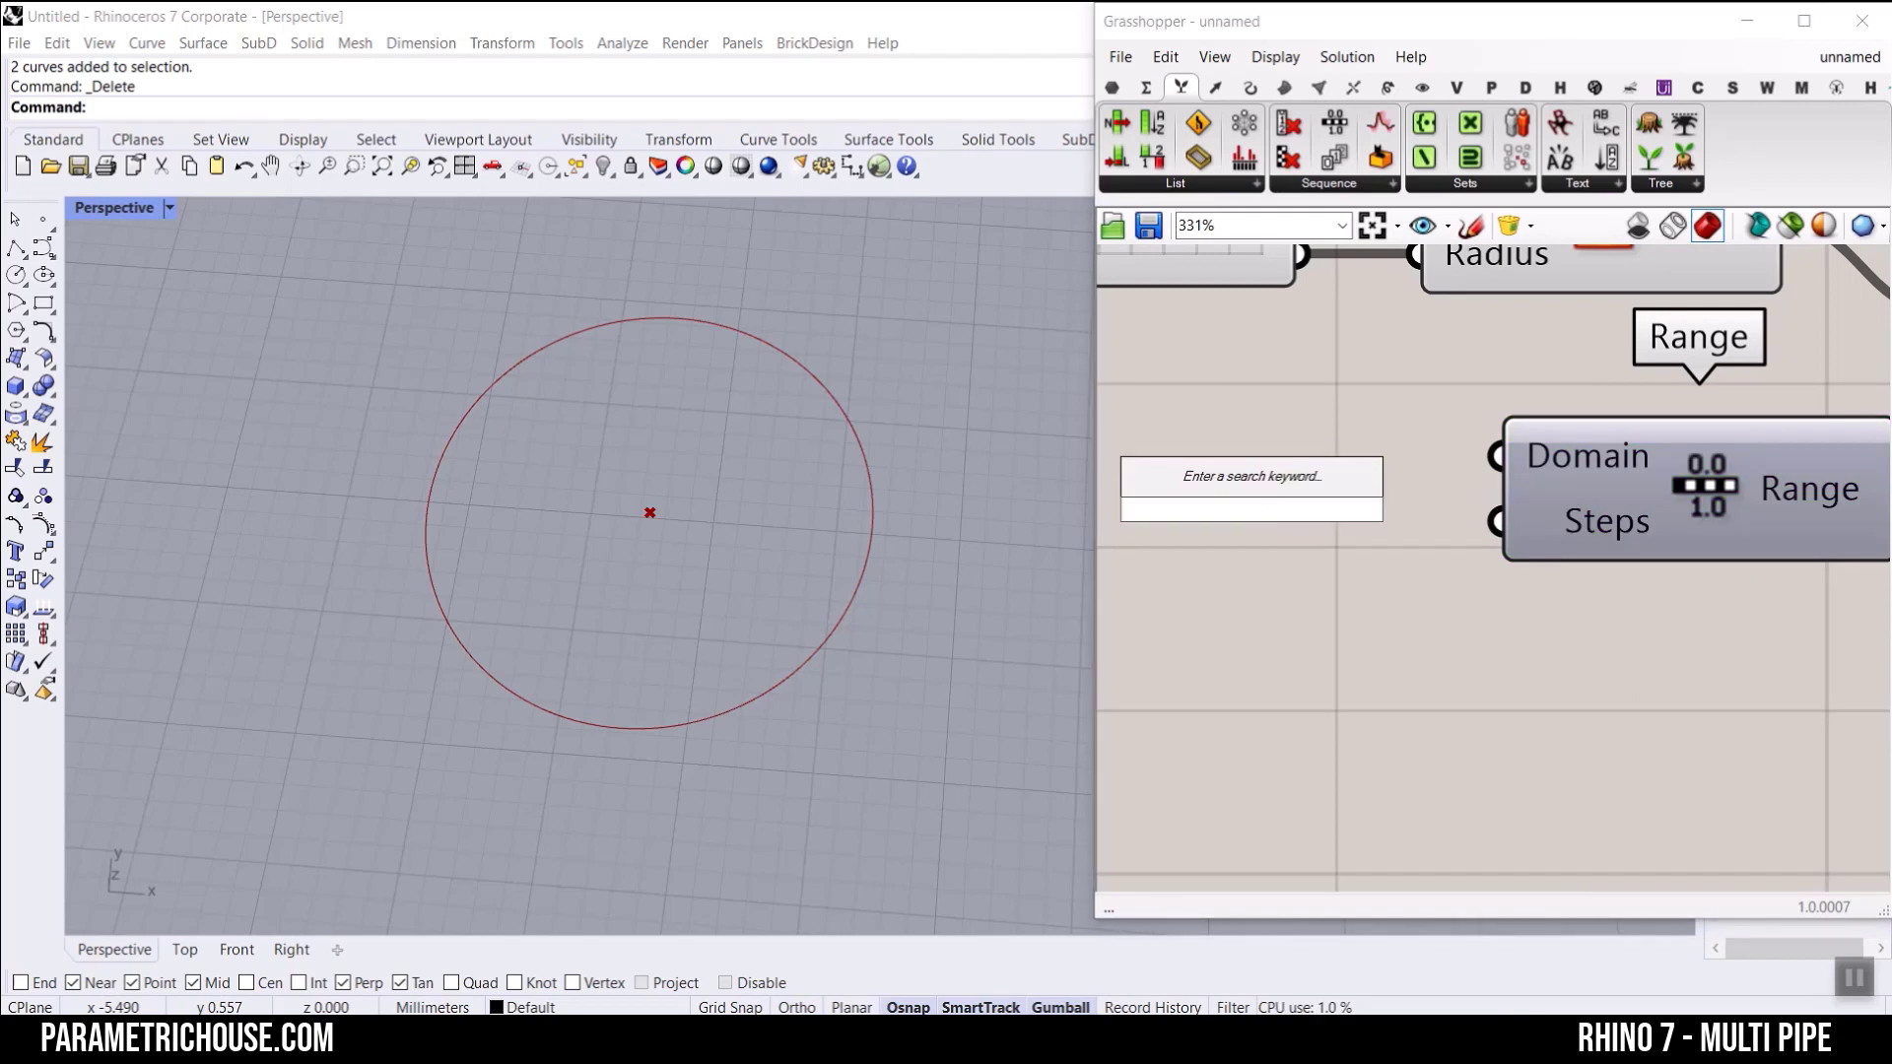
text(2.)
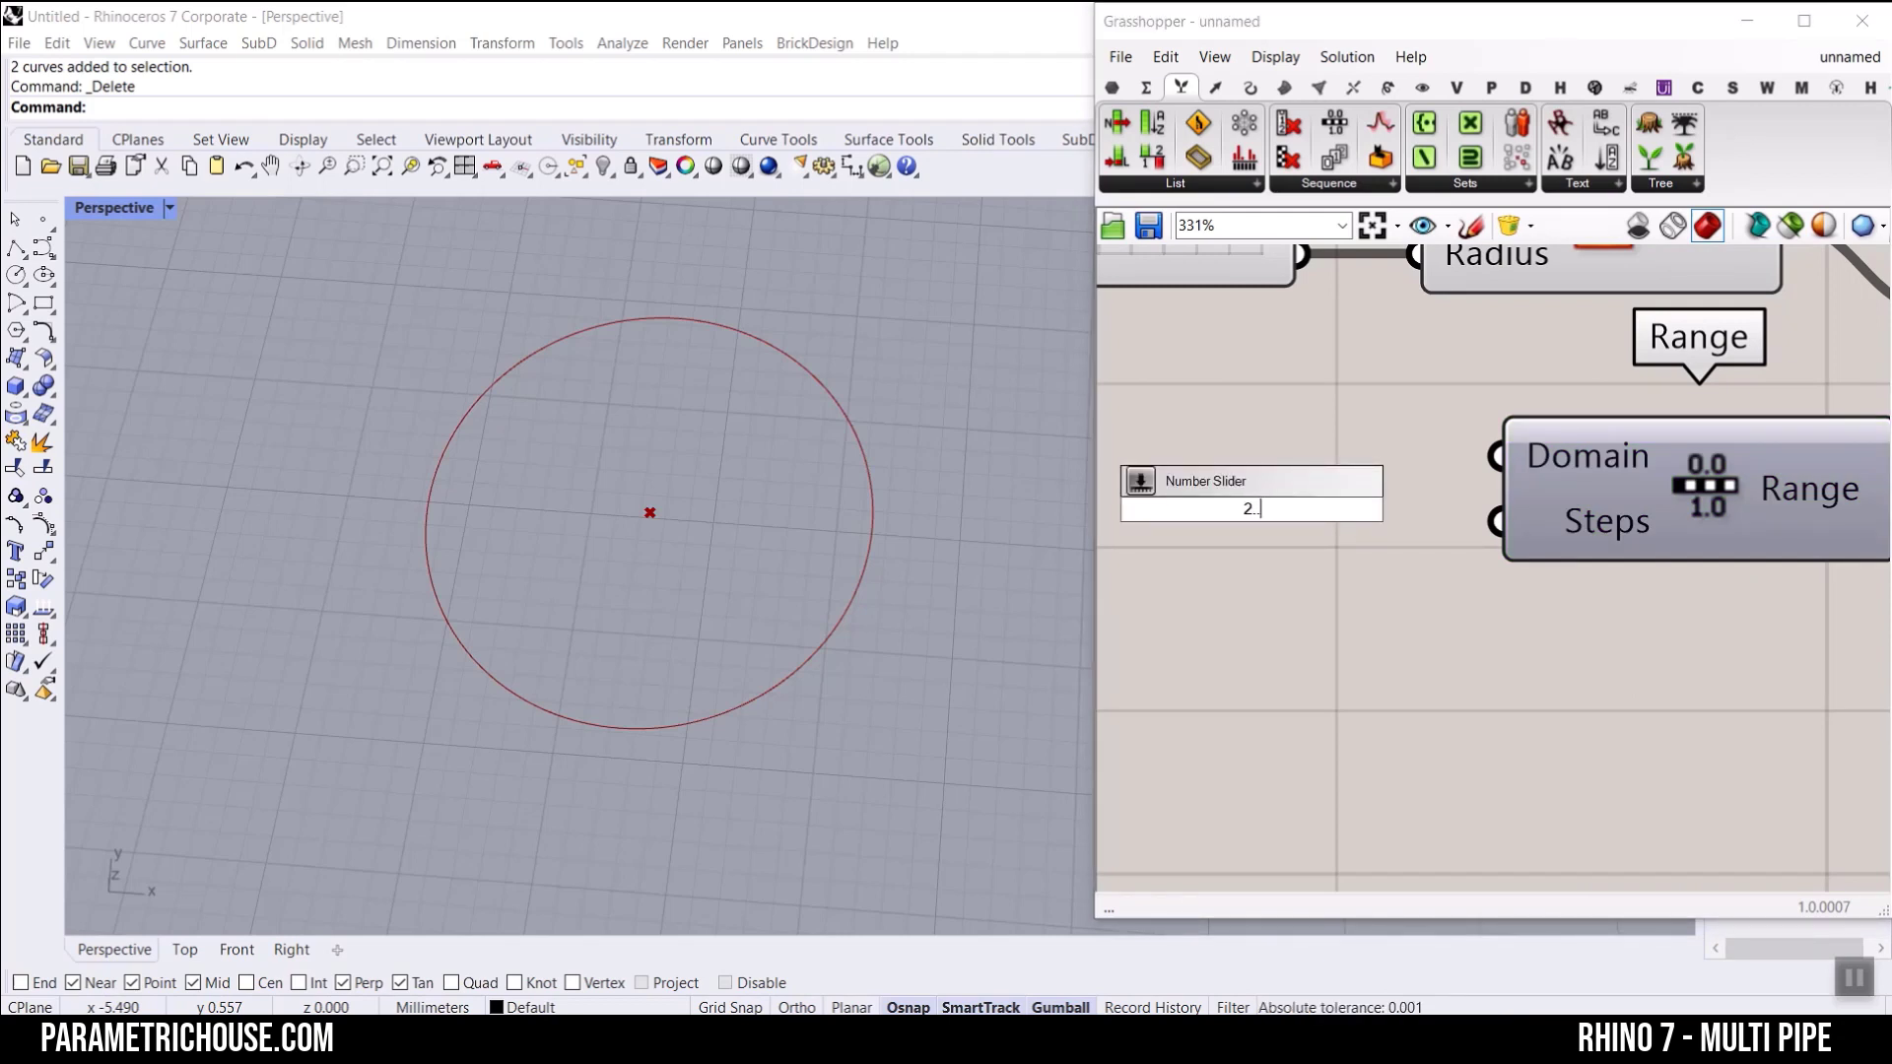
key(Return)
drag(1449, 496, 1320, 533)
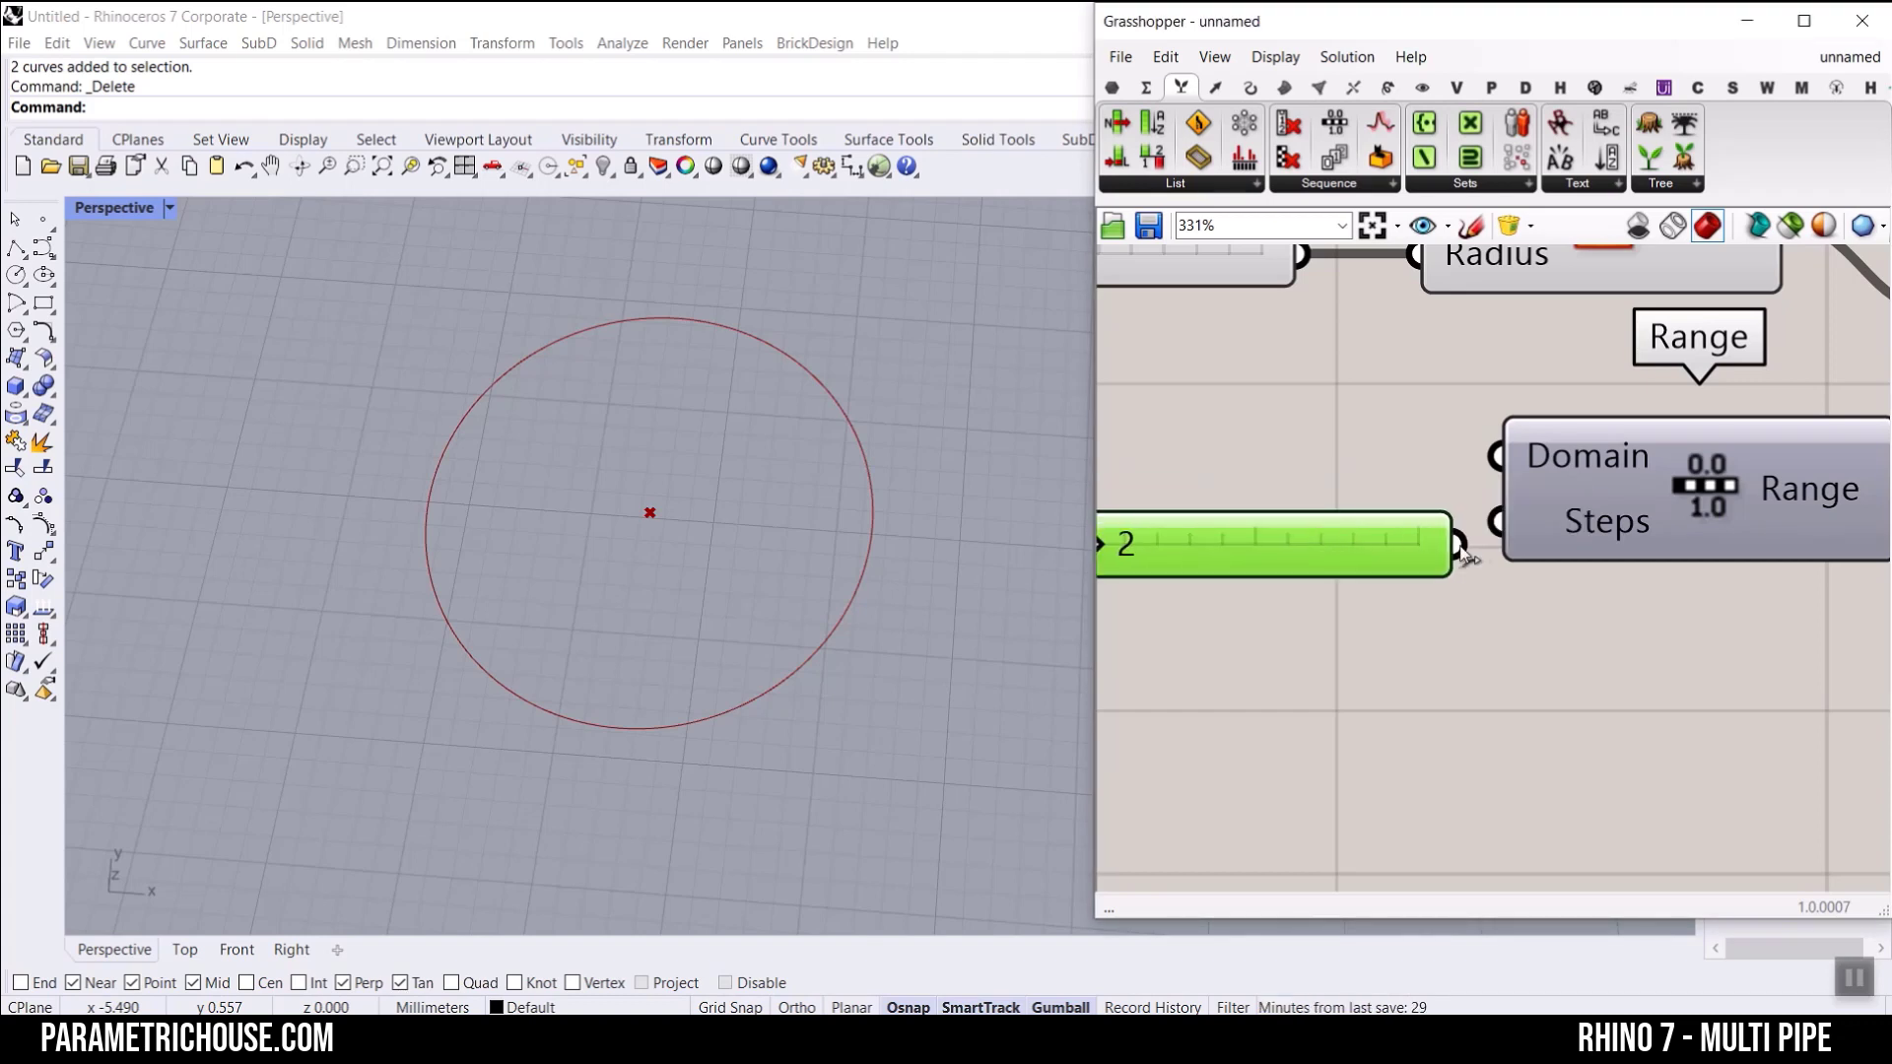
drag(1462, 546, 1523, 530)
Step: Set the Steps slider to 4, connect Range's output to Shatter's Parameters input and check the Segments output
right_drag(1577, 545, 1254, 456)
scroll(1377, 445, down, 2)
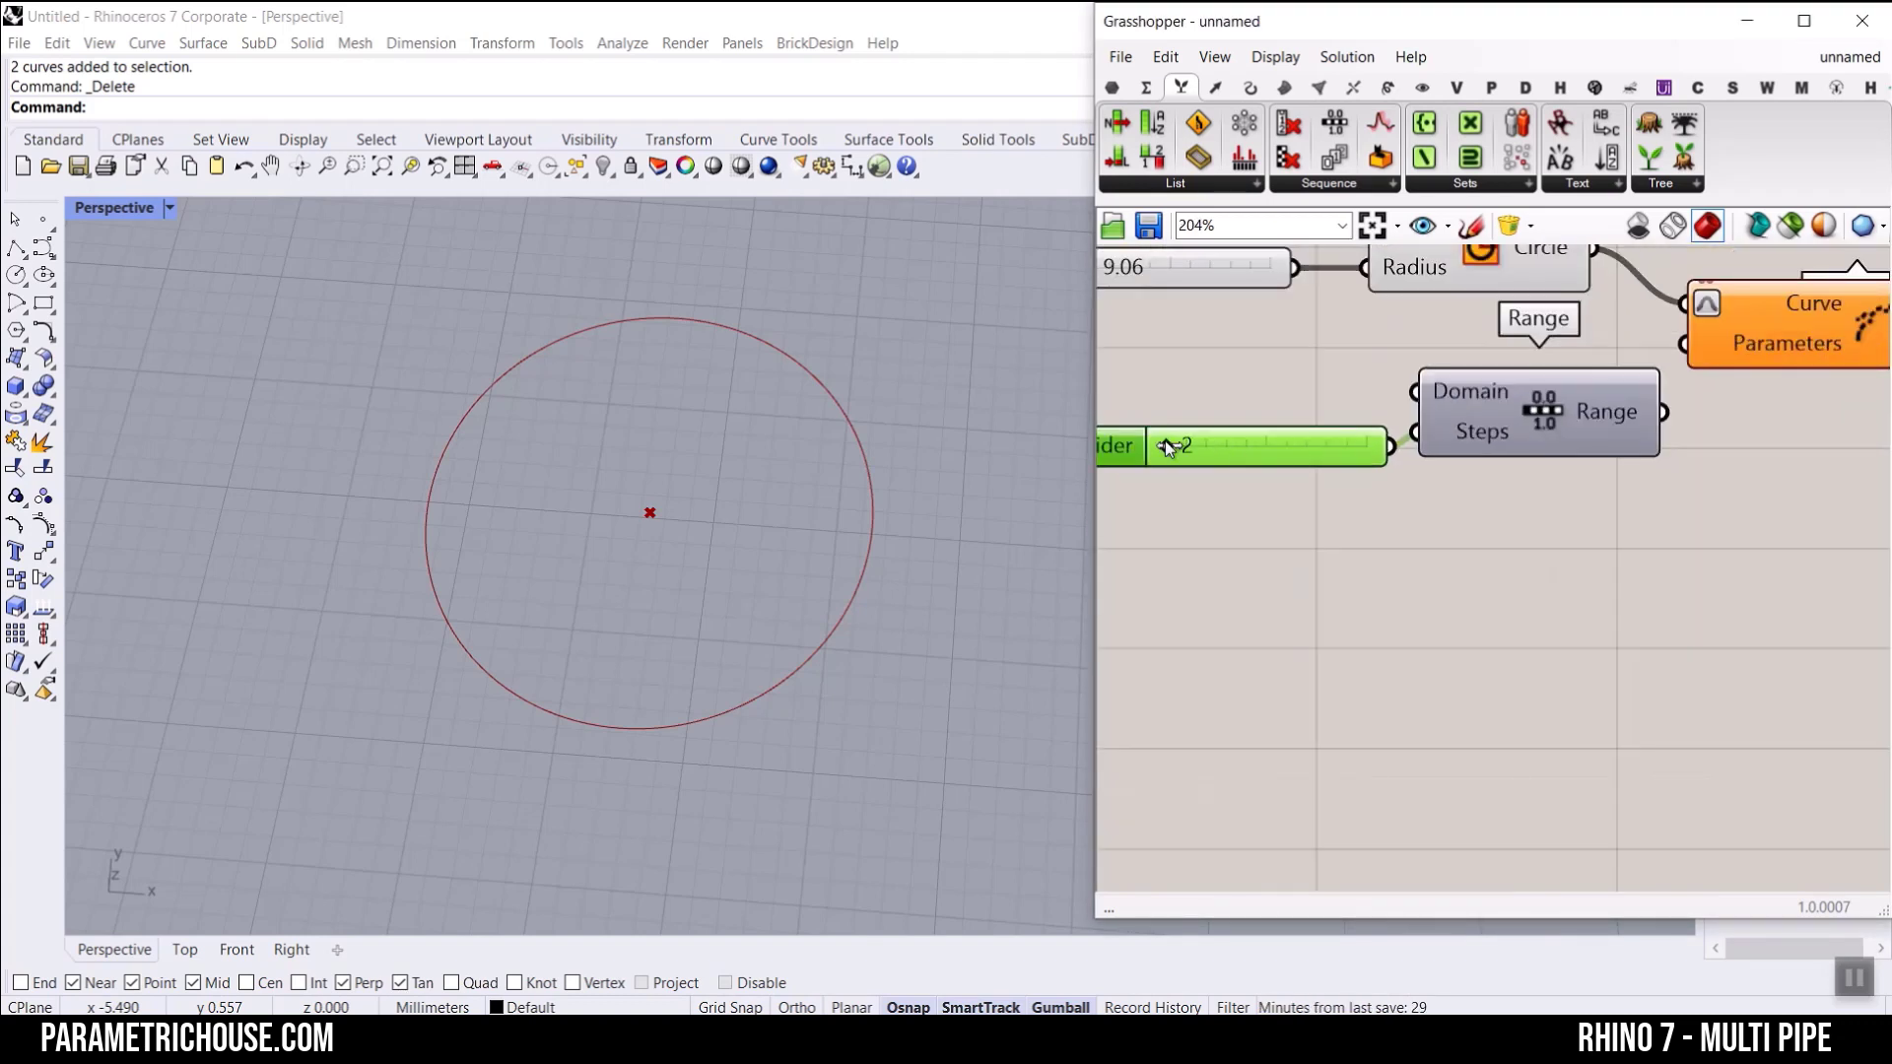
mouse_move(1592, 400)
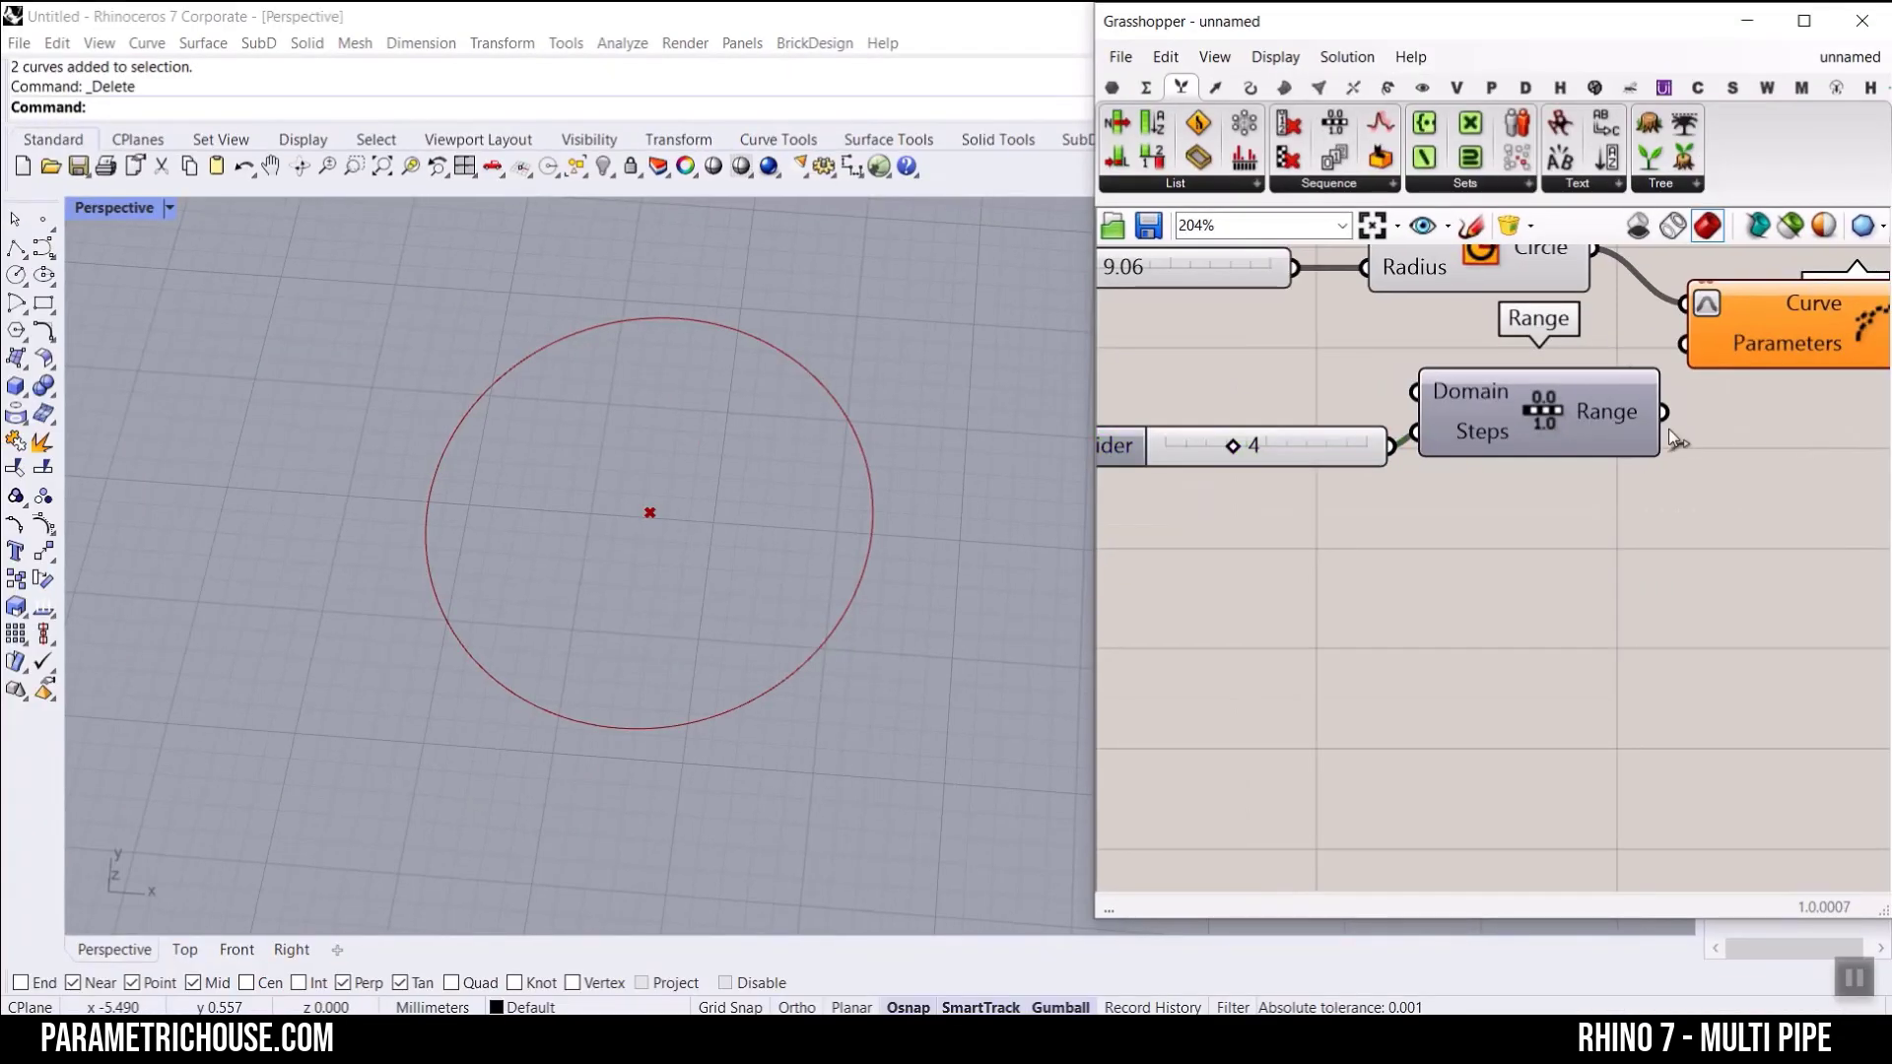
drag(1664, 412, 1684, 343)
right_drag(1802, 363, 1346, 398)
mouse_move(1509, 372)
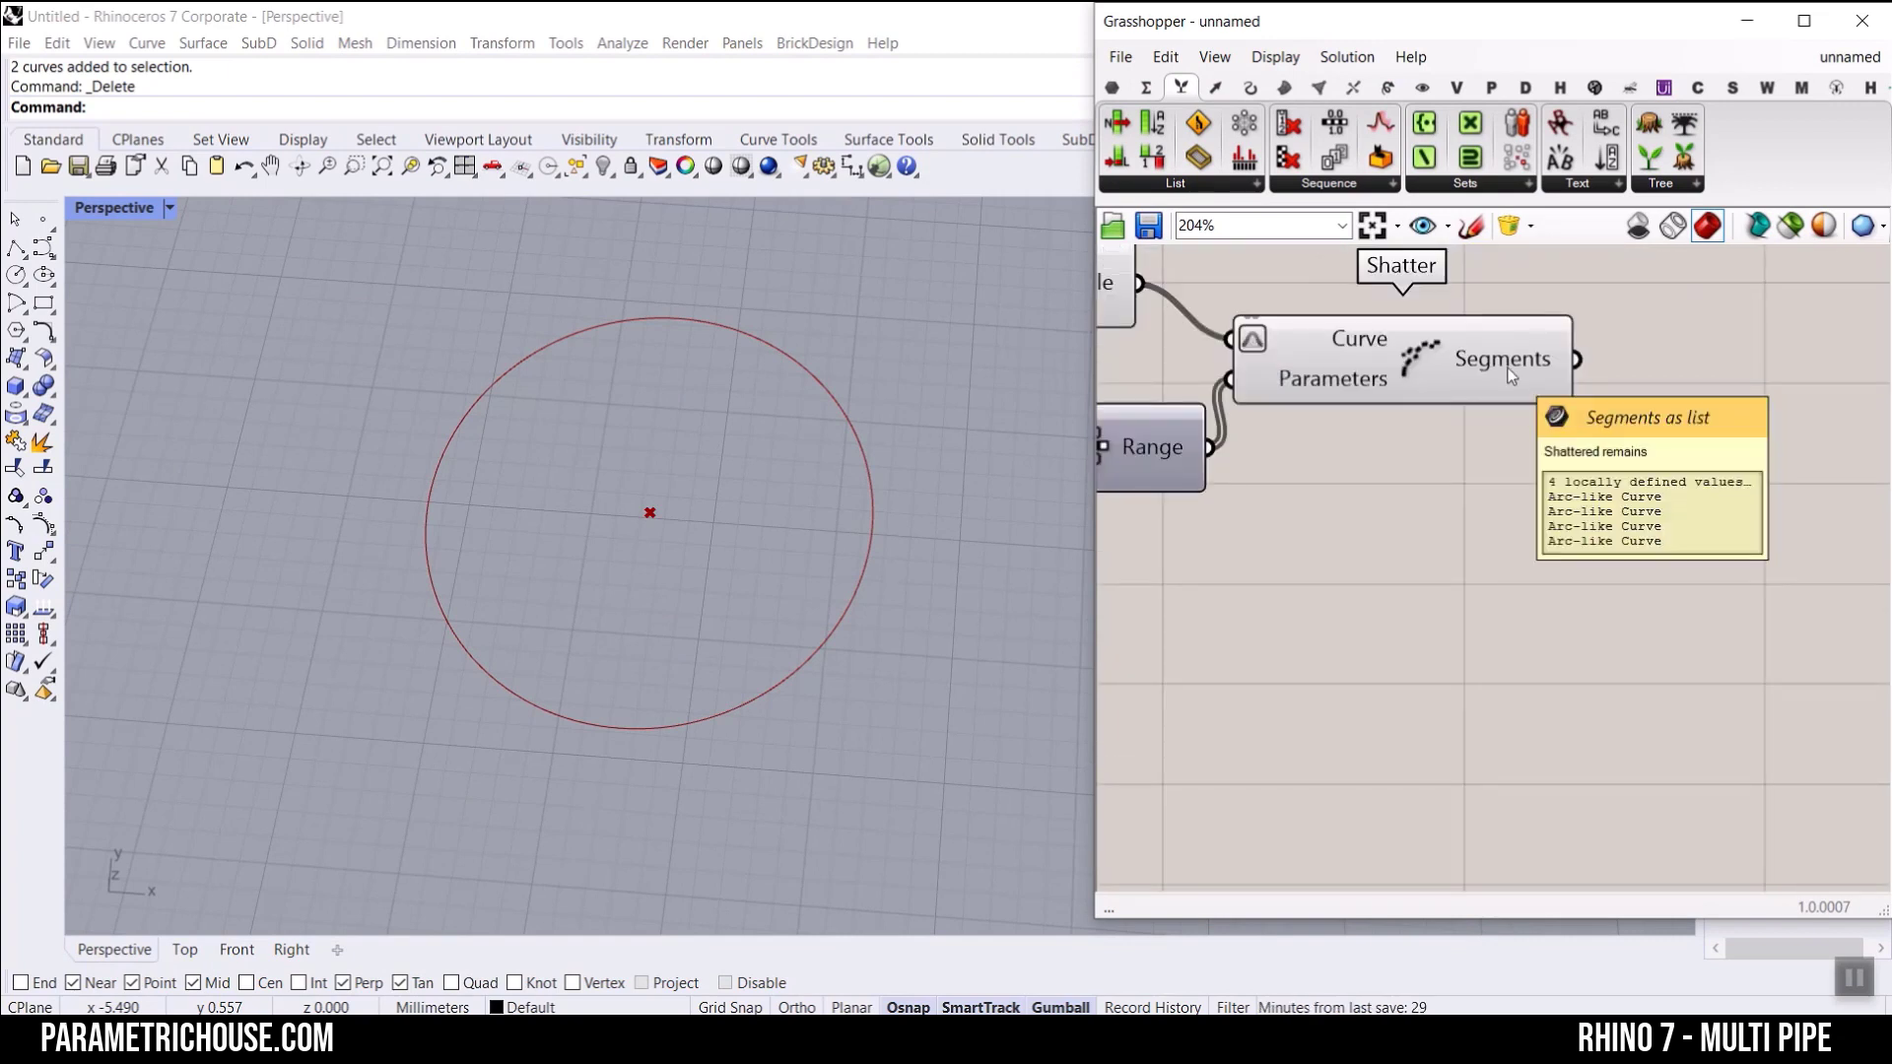
Step: Add a Pipe component, feed Shatter's Segments output into its Curve input and bake the pipe
click(1284, 87)
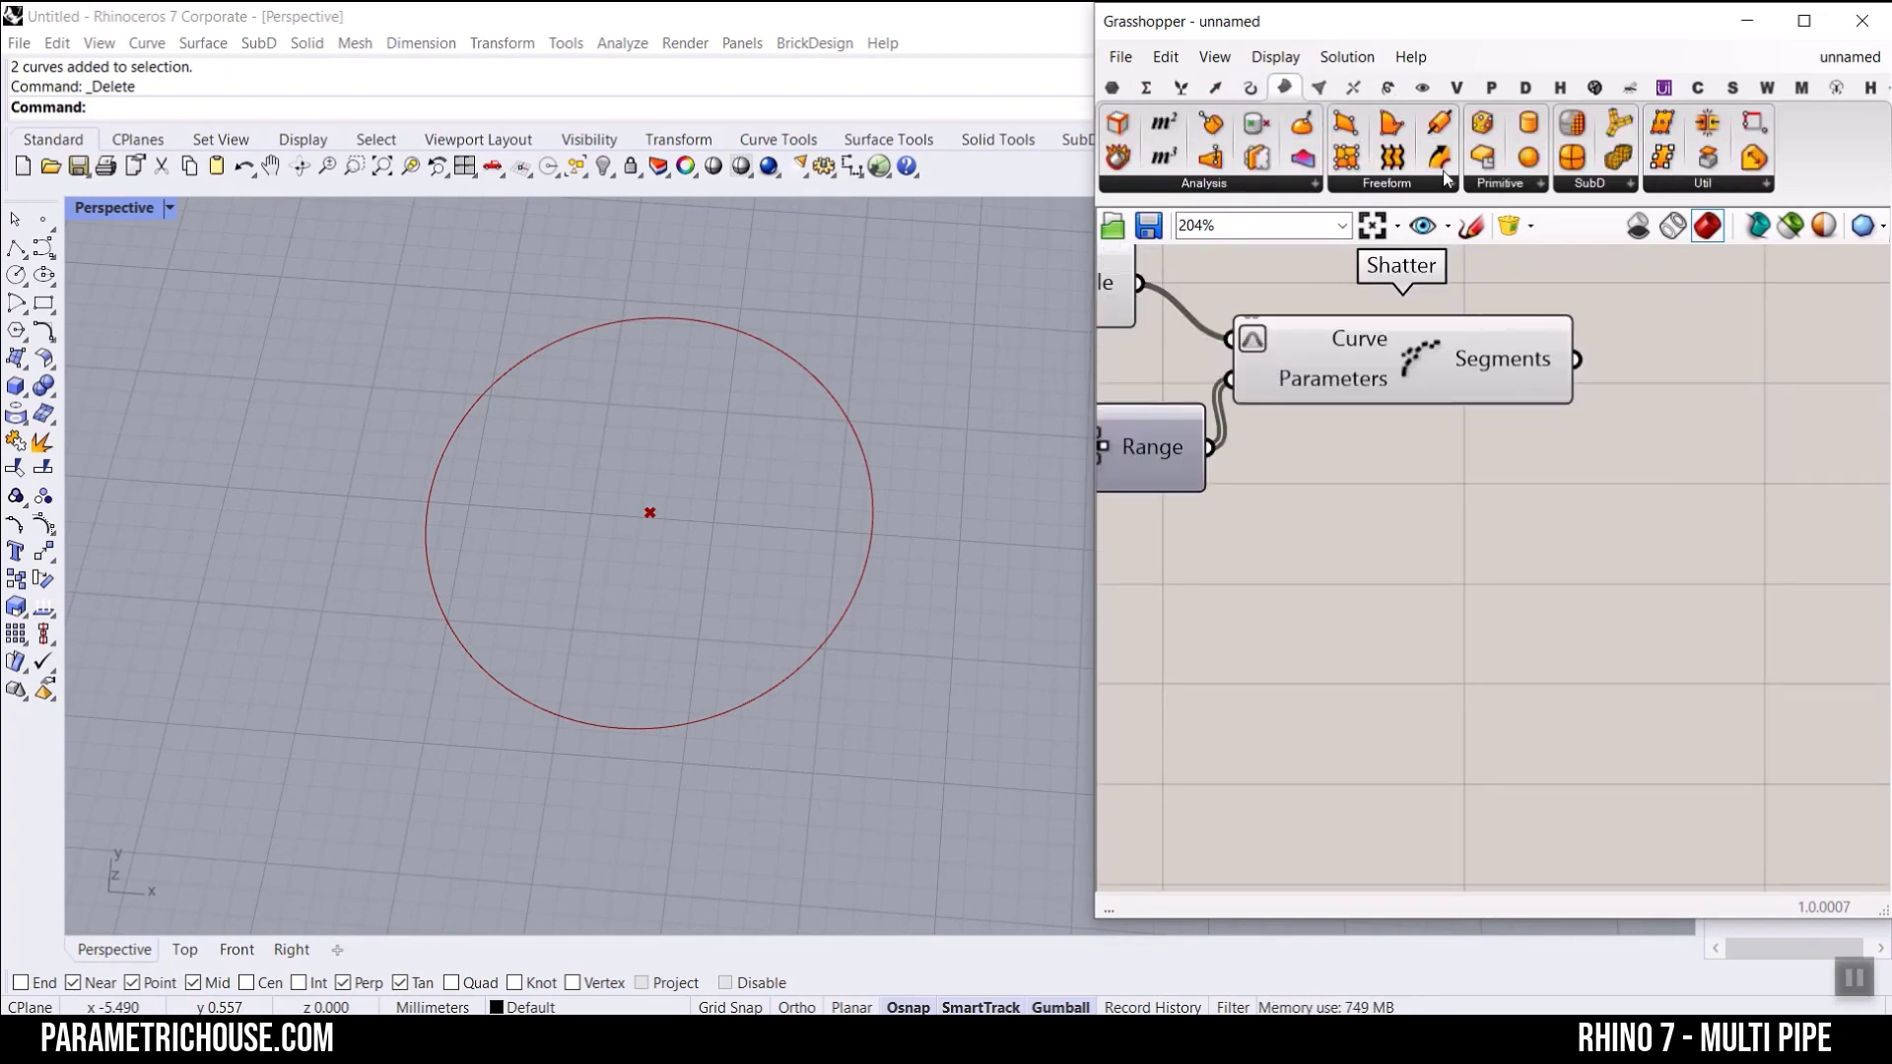
drag(1592, 279, 1668, 386)
drag(1563, 348, 1575, 359)
drag(1647, 392, 1691, 440)
click(1500, 523)
right_click(1775, 439)
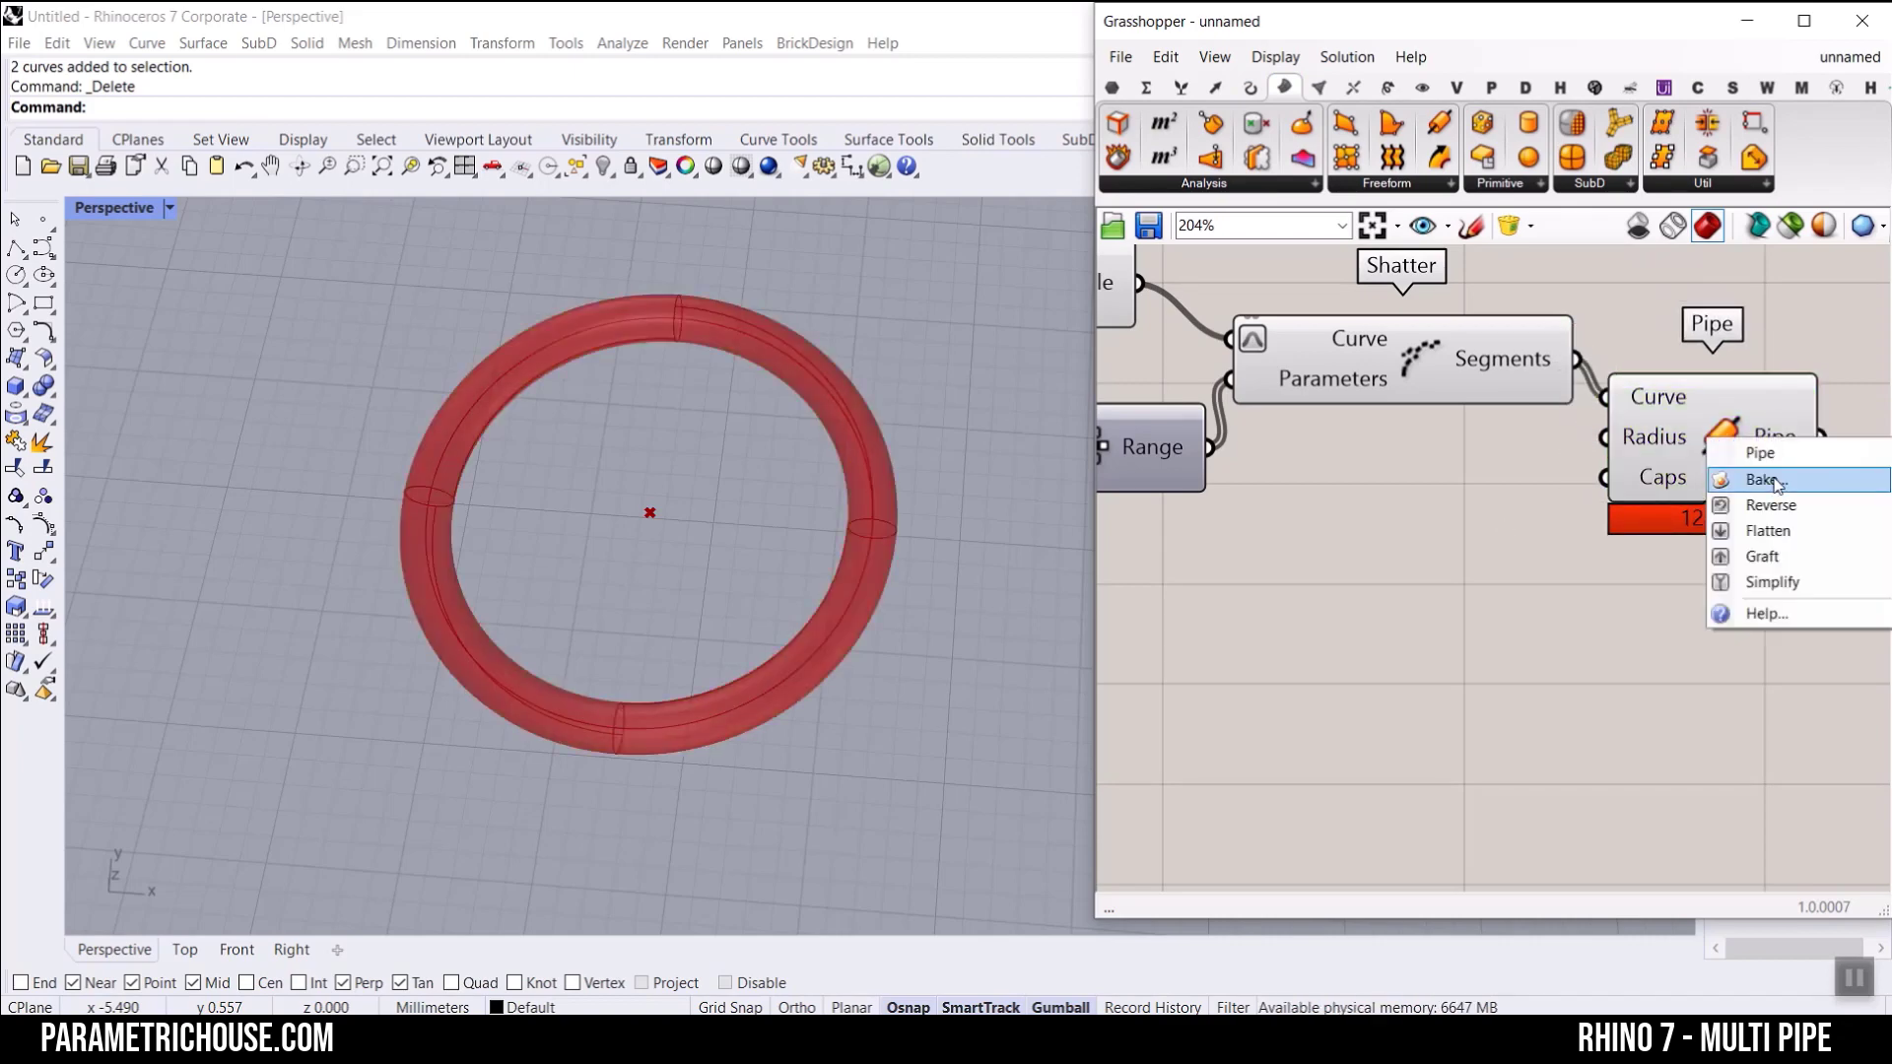
click(1764, 480)
click(1720, 702)
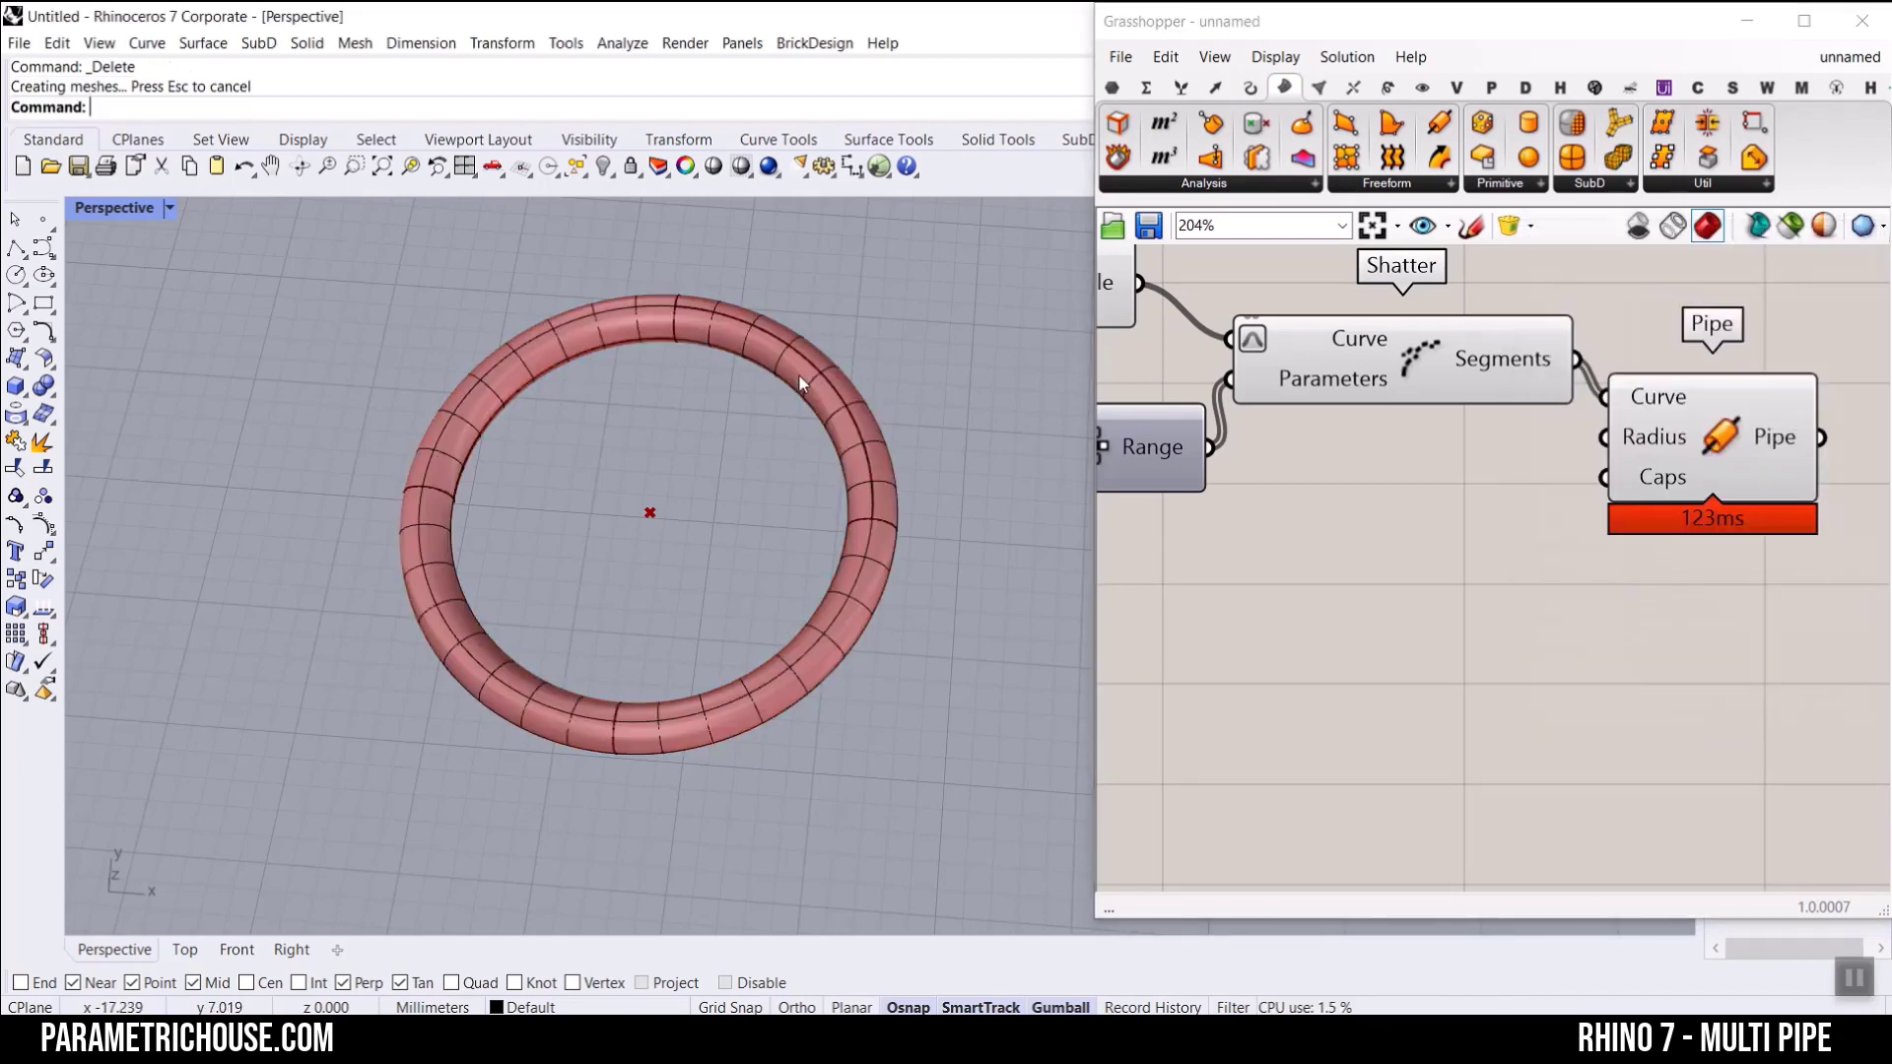
Step: Select the baked pipe pieces around the ring one at a time to check how the pipe is divided
click(798, 374)
click(438, 423)
click(434, 623)
click(806, 683)
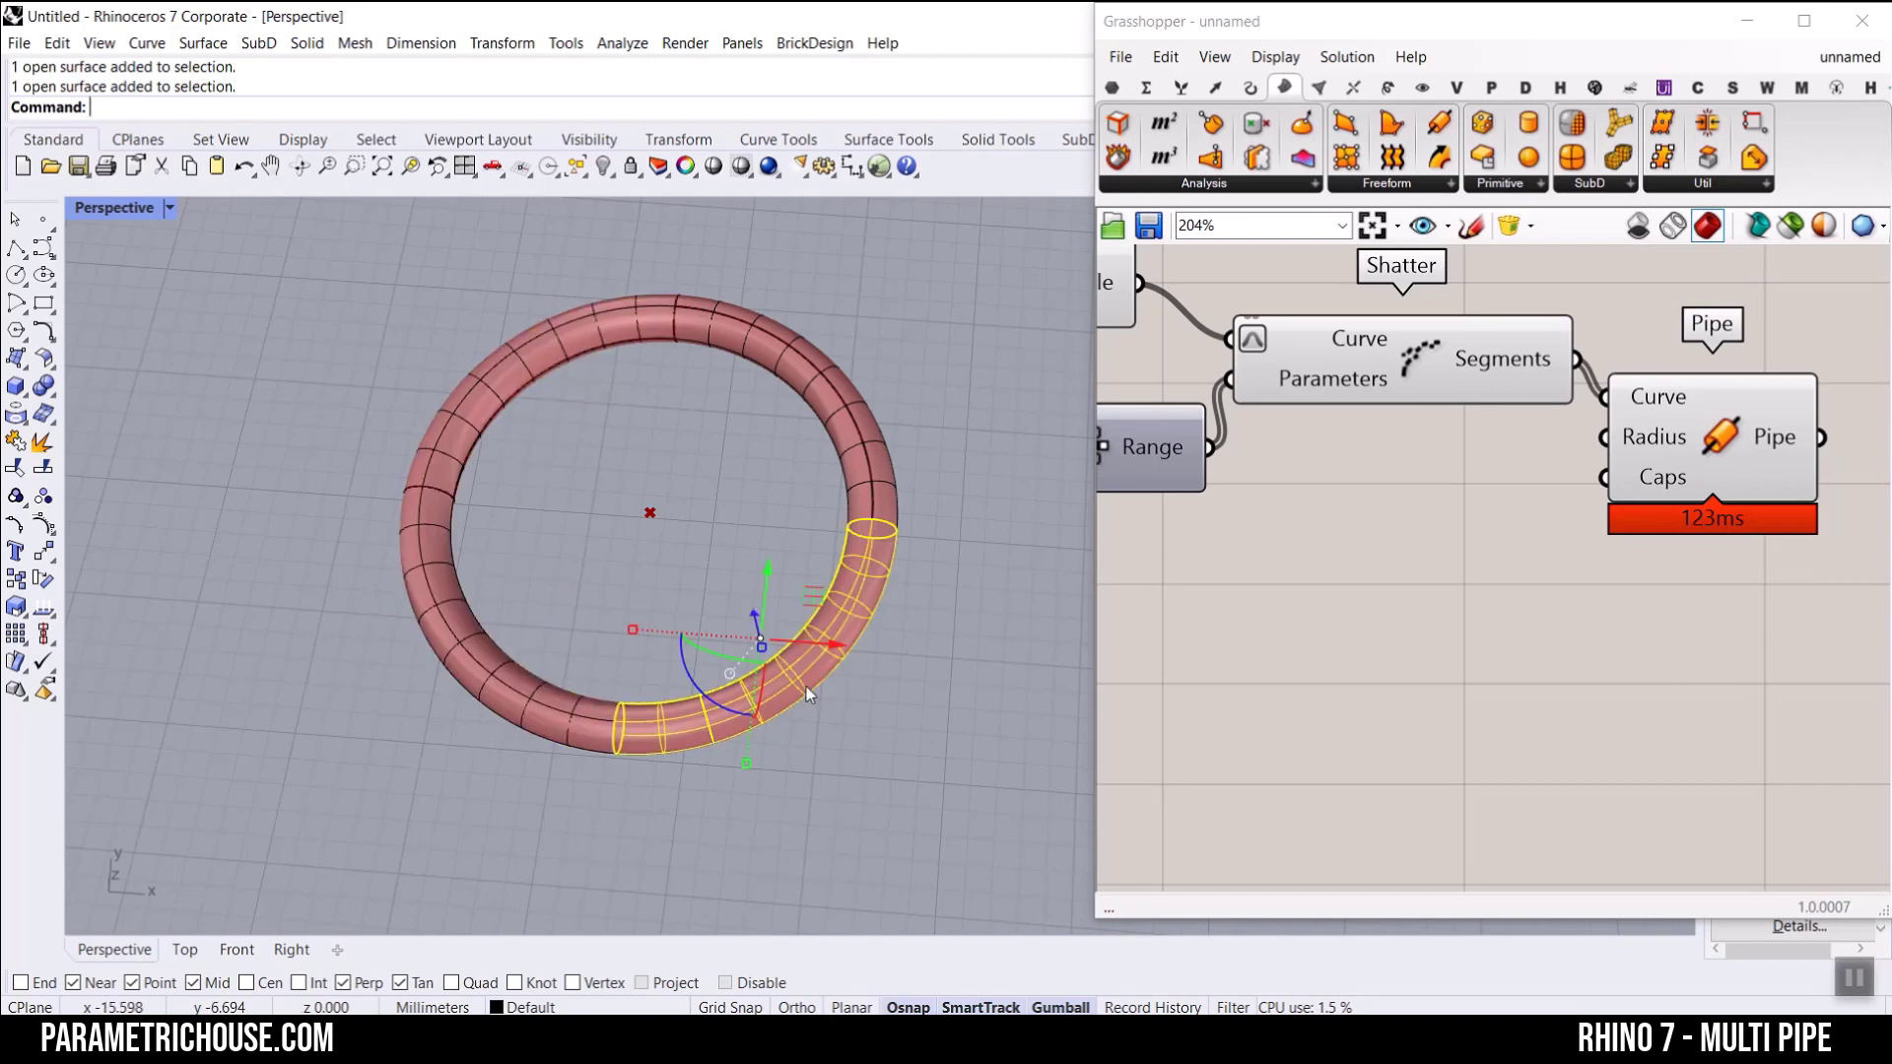
click(972, 451)
Step: Undo the pipe bake and delete the Pipe component from the definition
key(ctrl+z)
click(1754, 476)
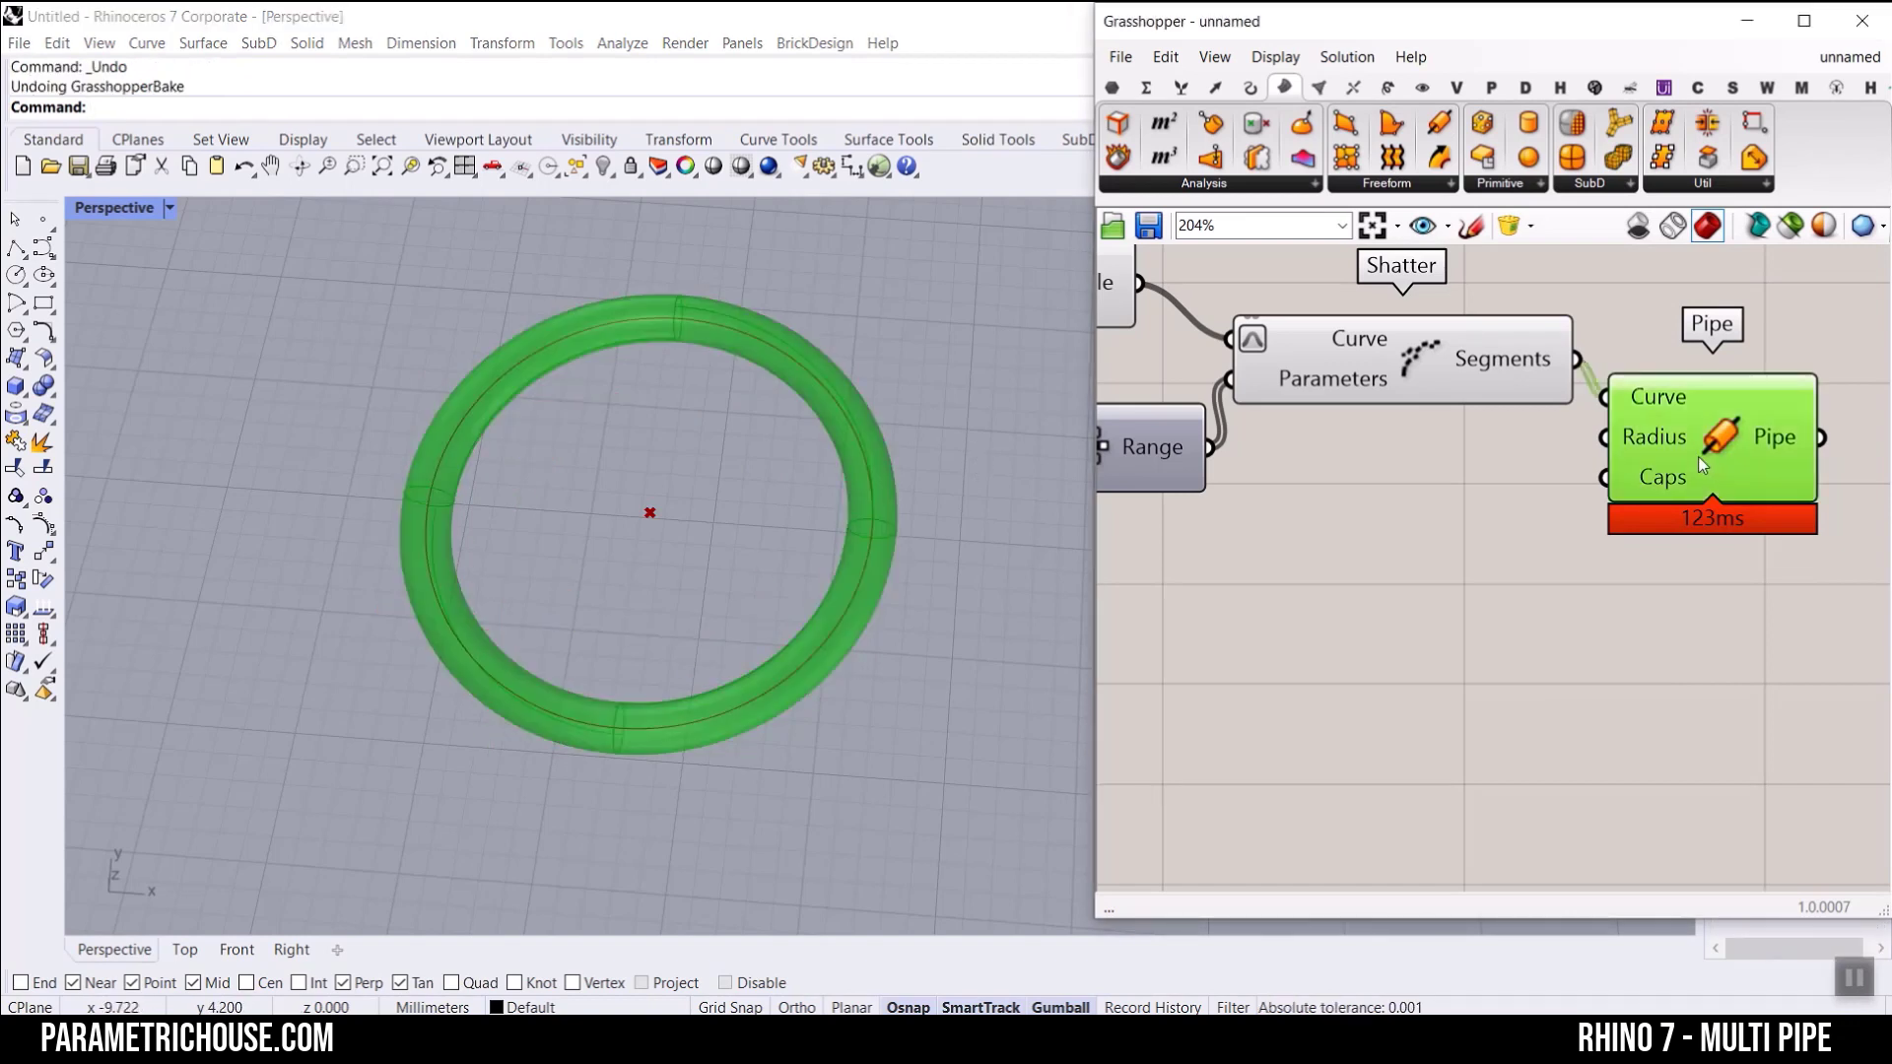
key(Delete)
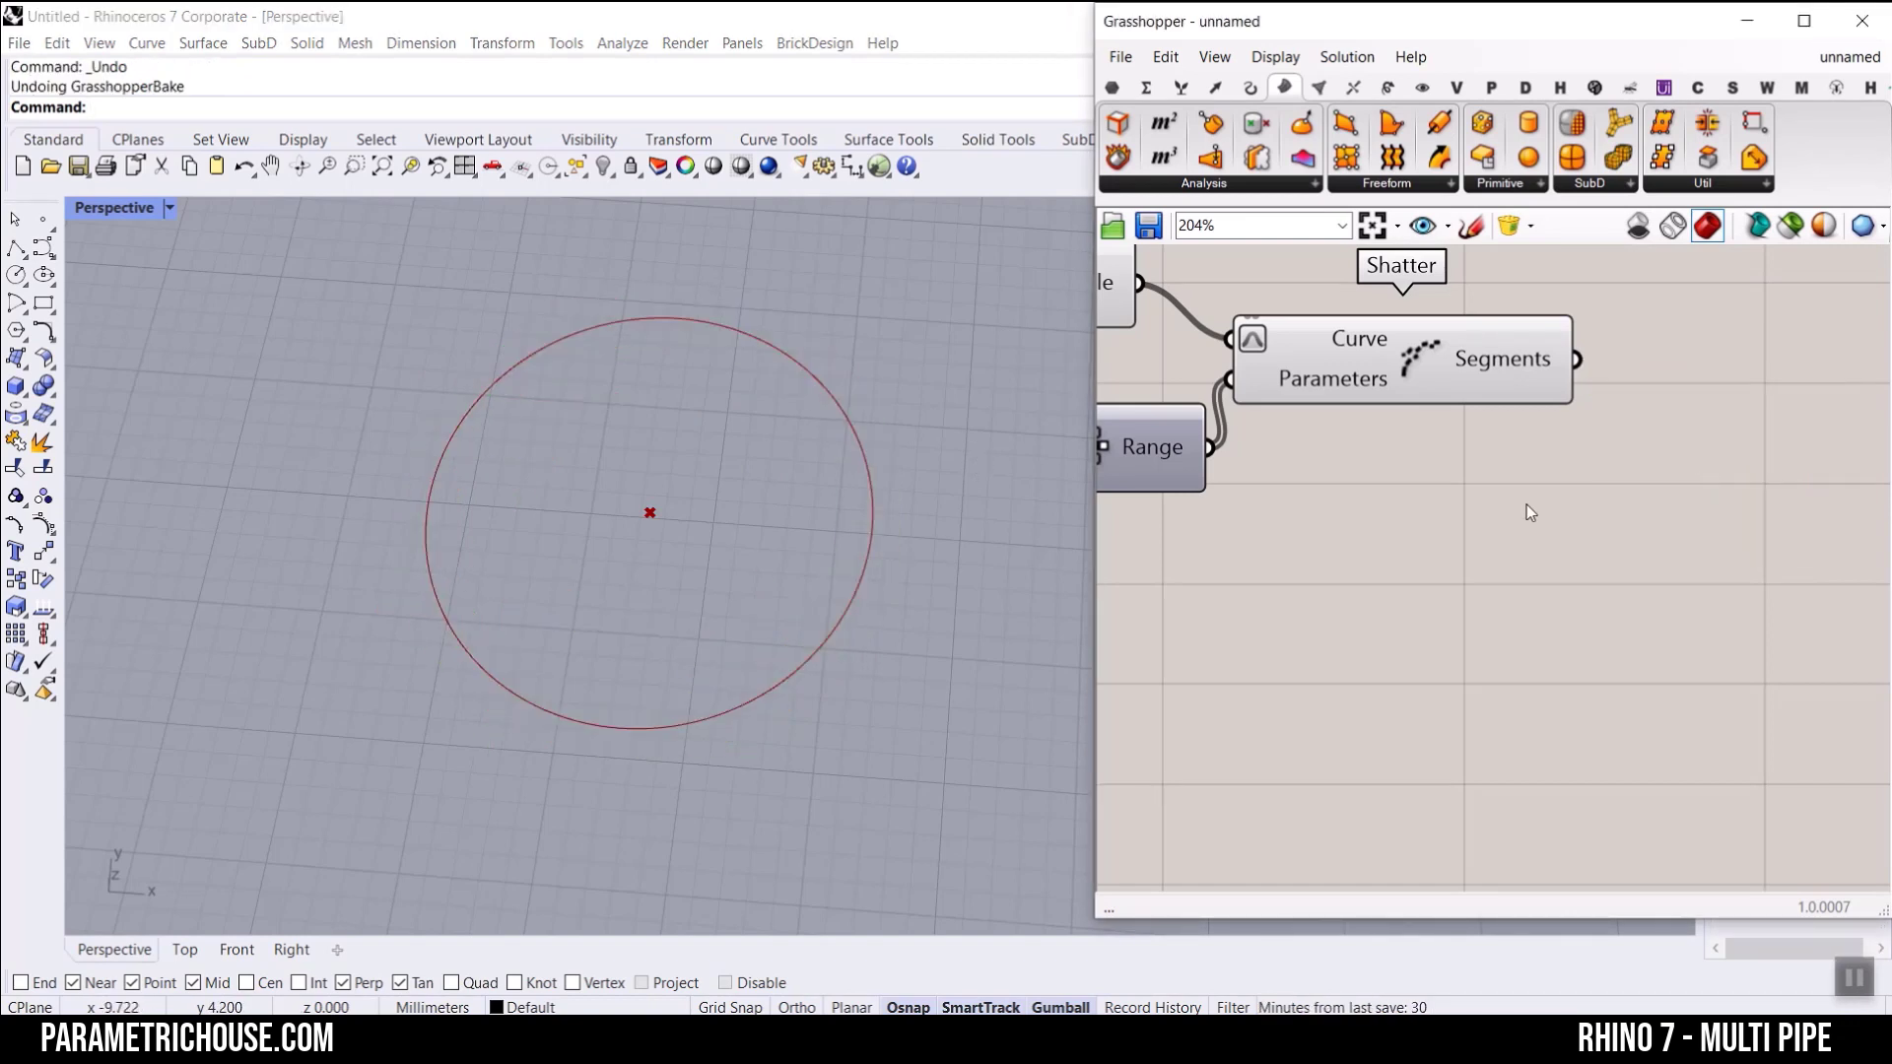
Step: Add a Point On Curve component beside Shatter's Segments output
scroll(1507, 522, down, 5)
click(1446, 420)
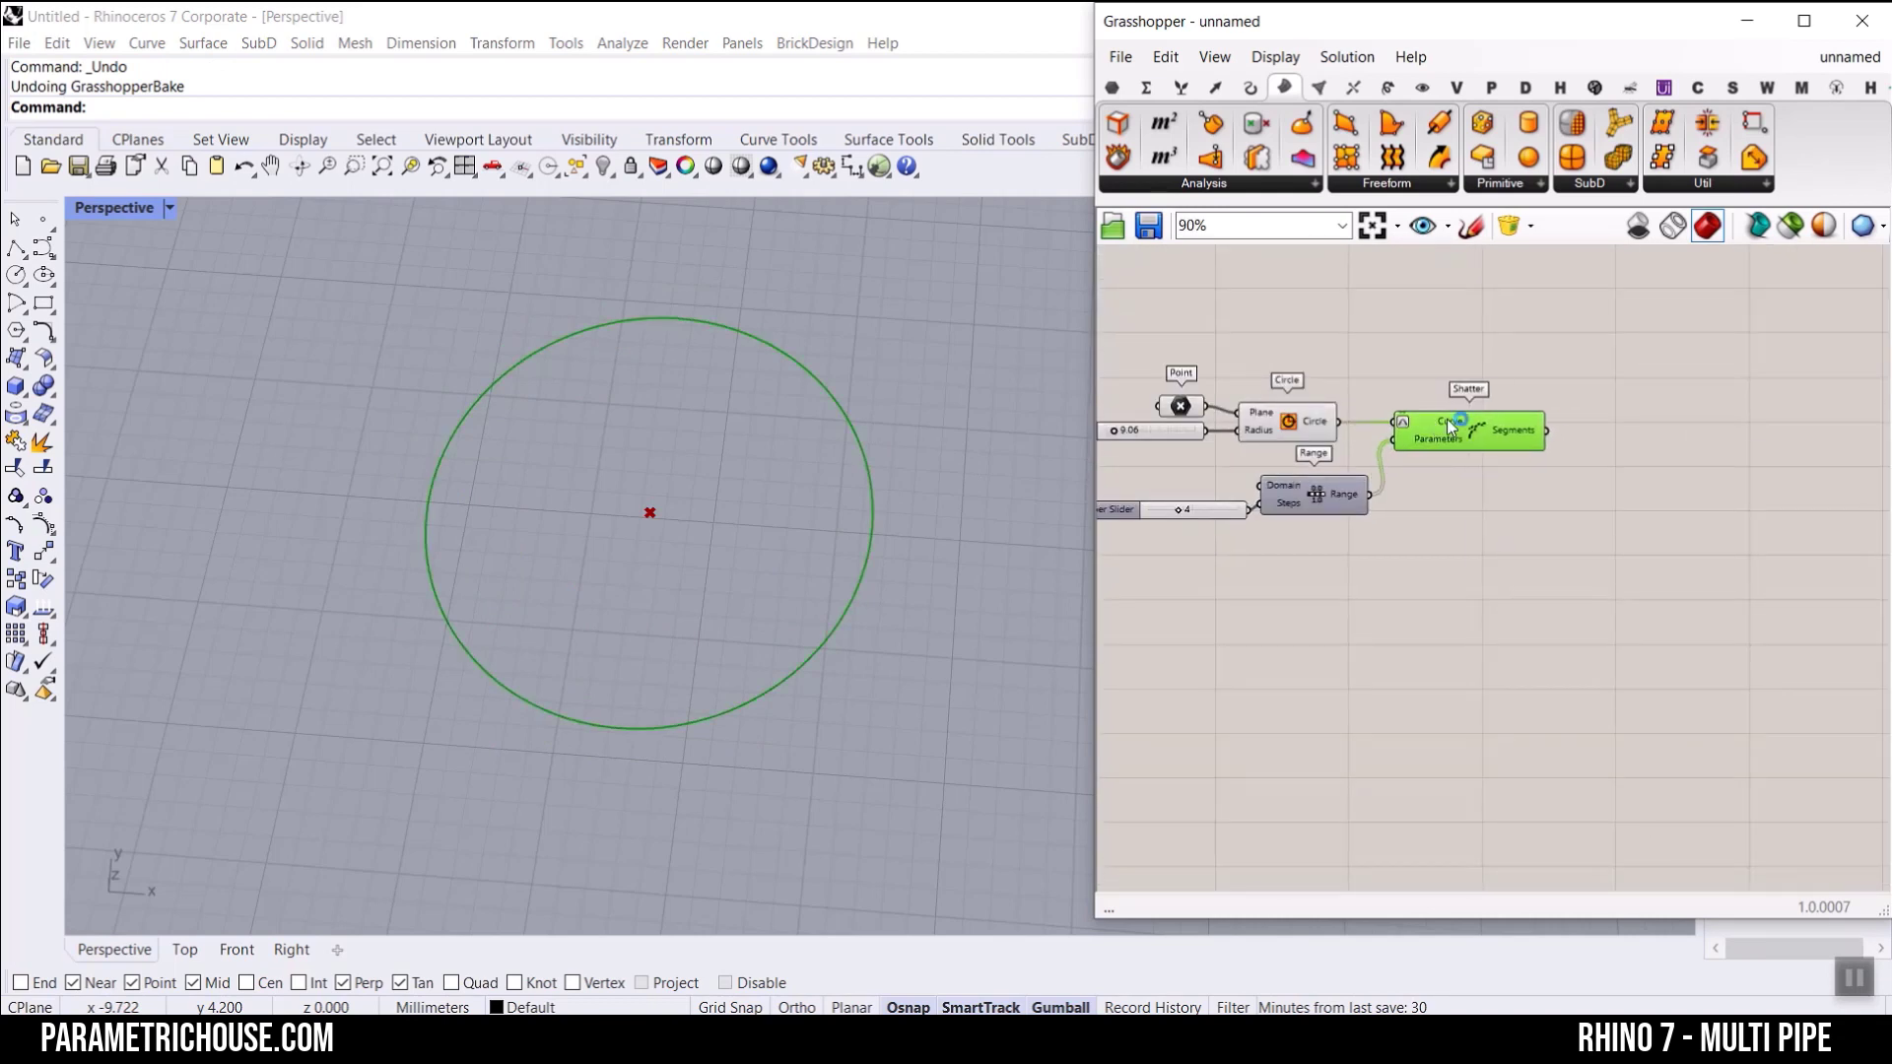
scroll(1447, 423, up, 4)
right_drag(1383, 509, 1692, 496)
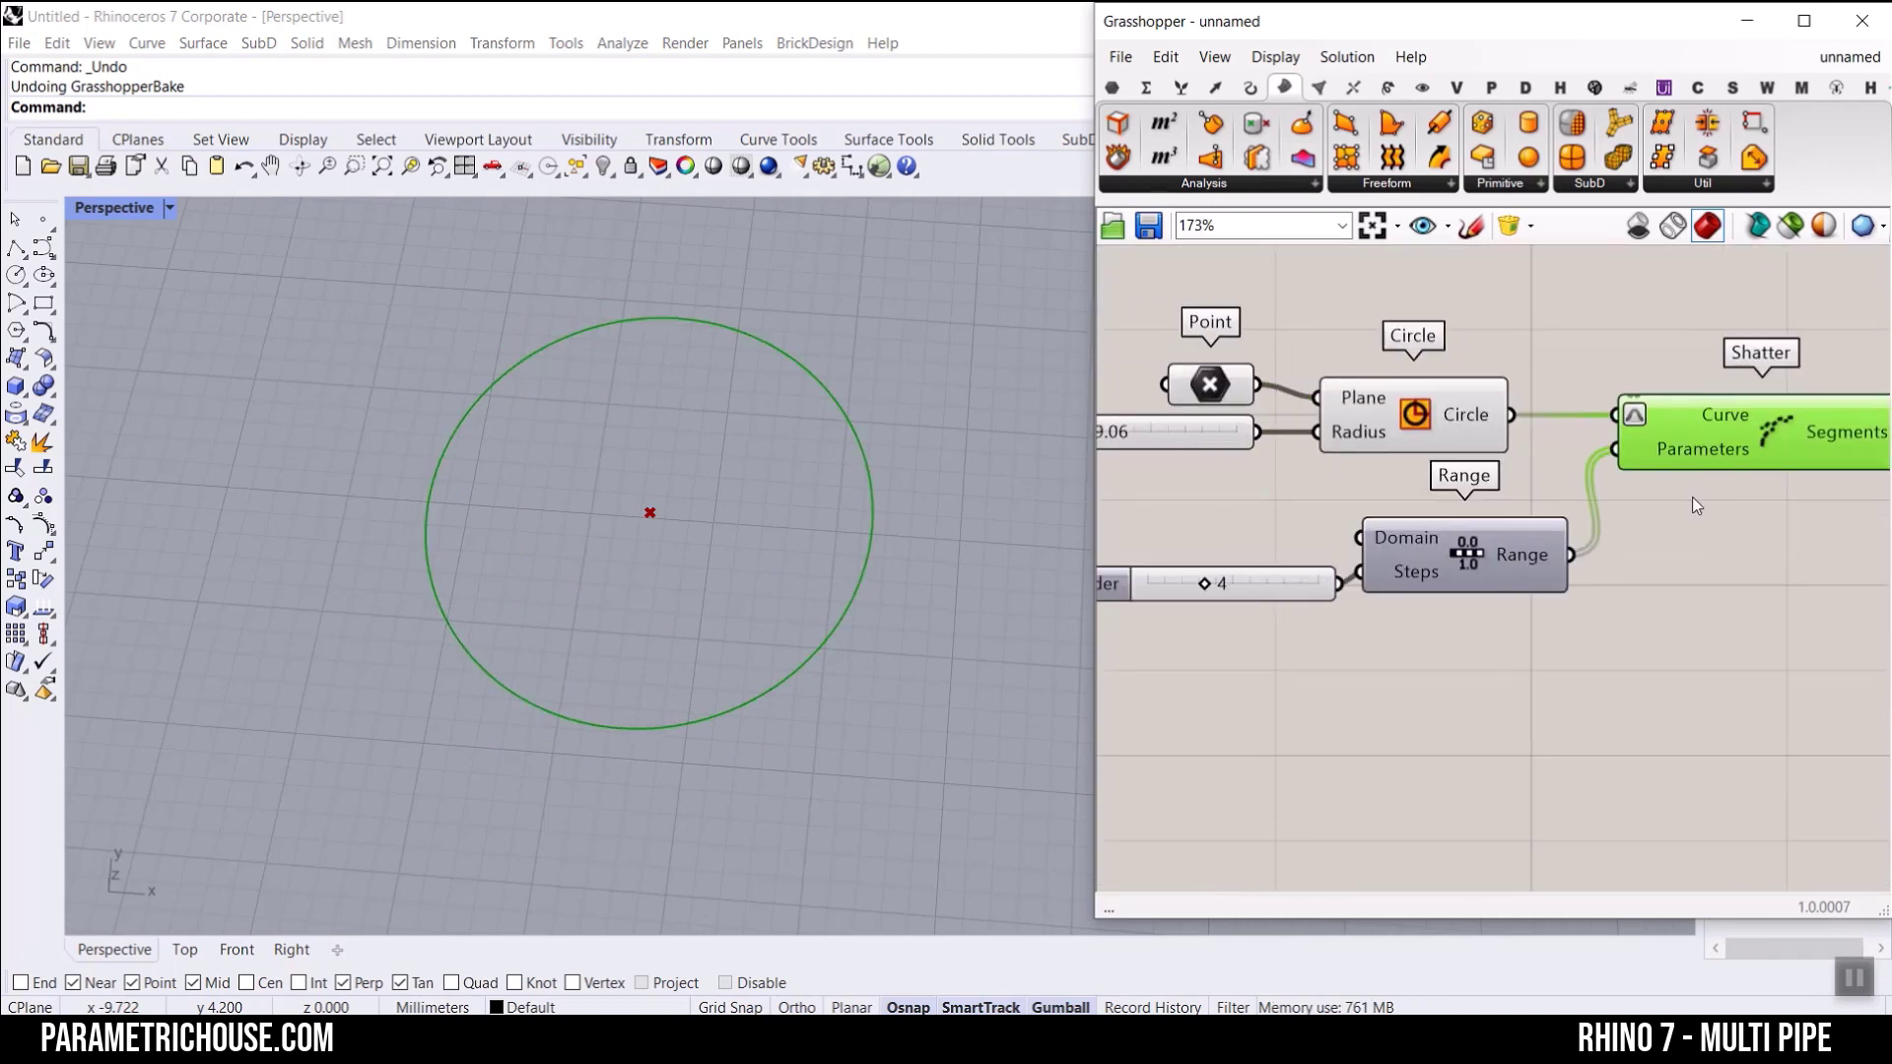
scroll(1560, 498, down, 4)
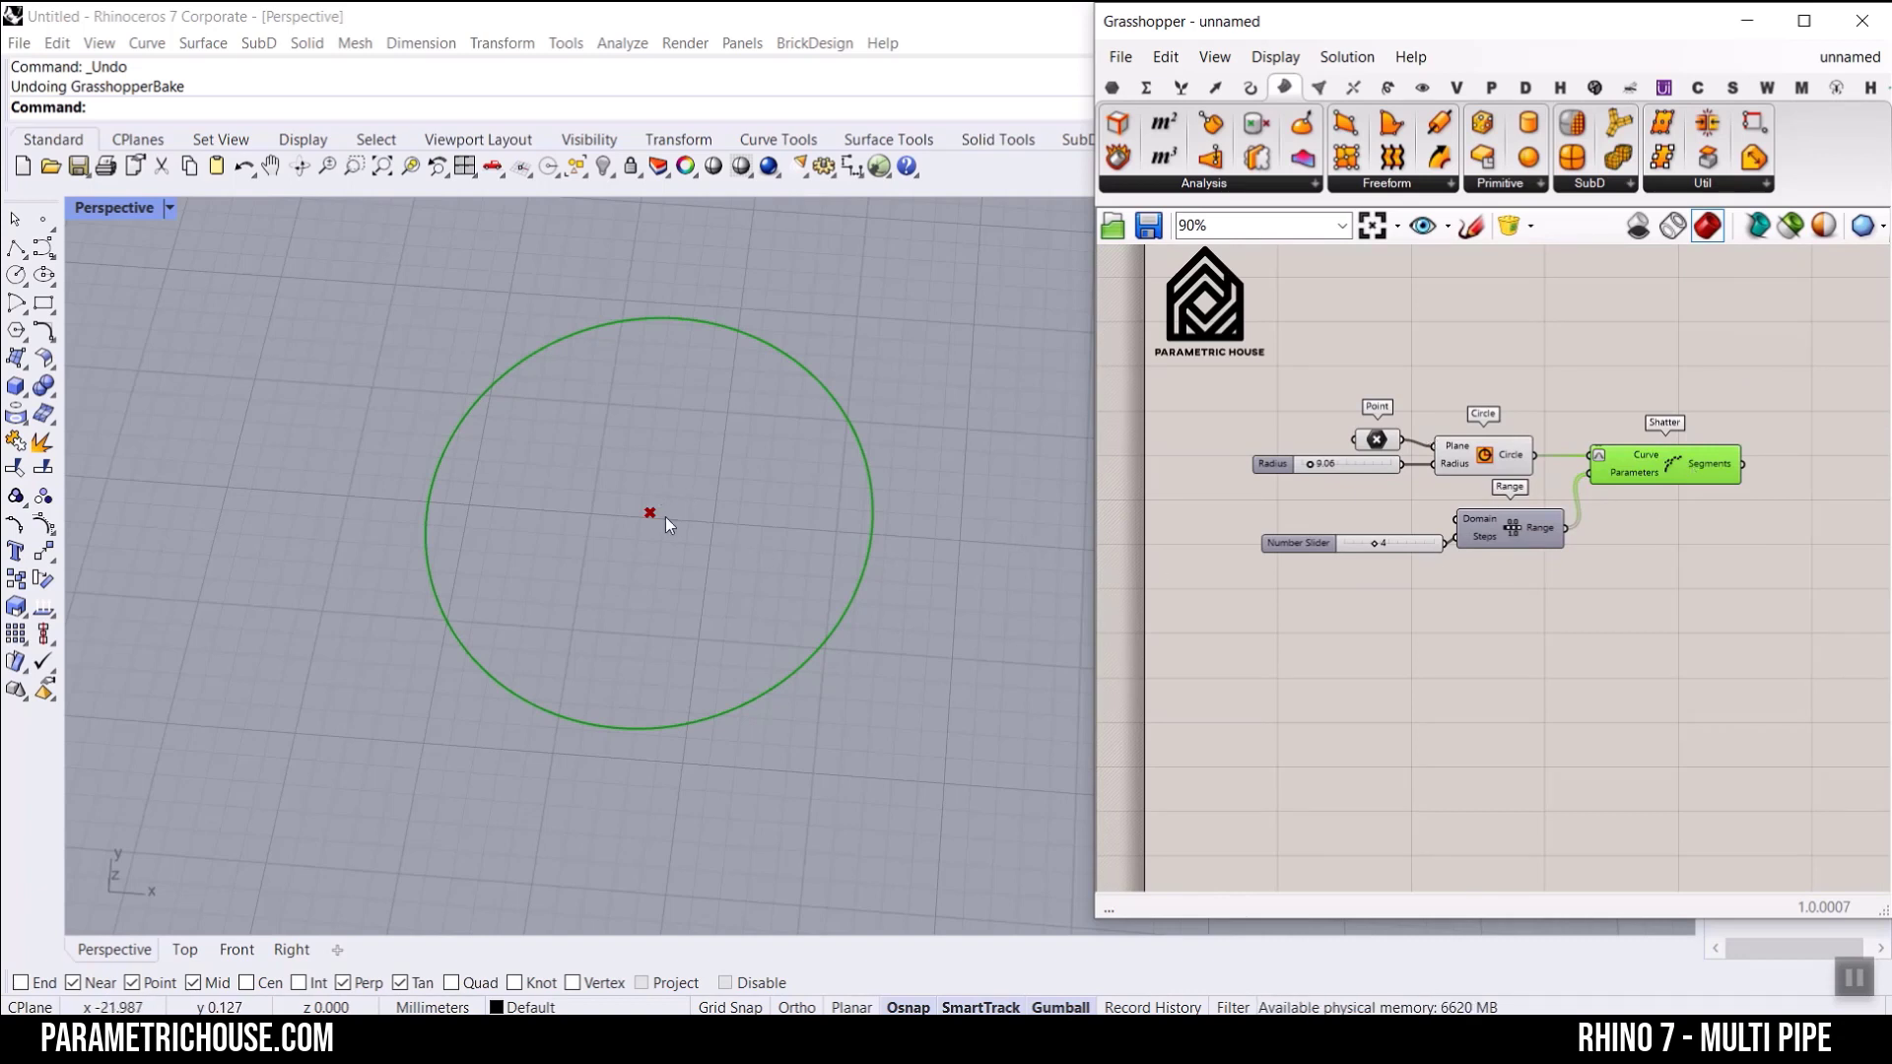
right_drag(1640, 513, 1456, 576)
scroll(1577, 534, up, 1)
click(1250, 88)
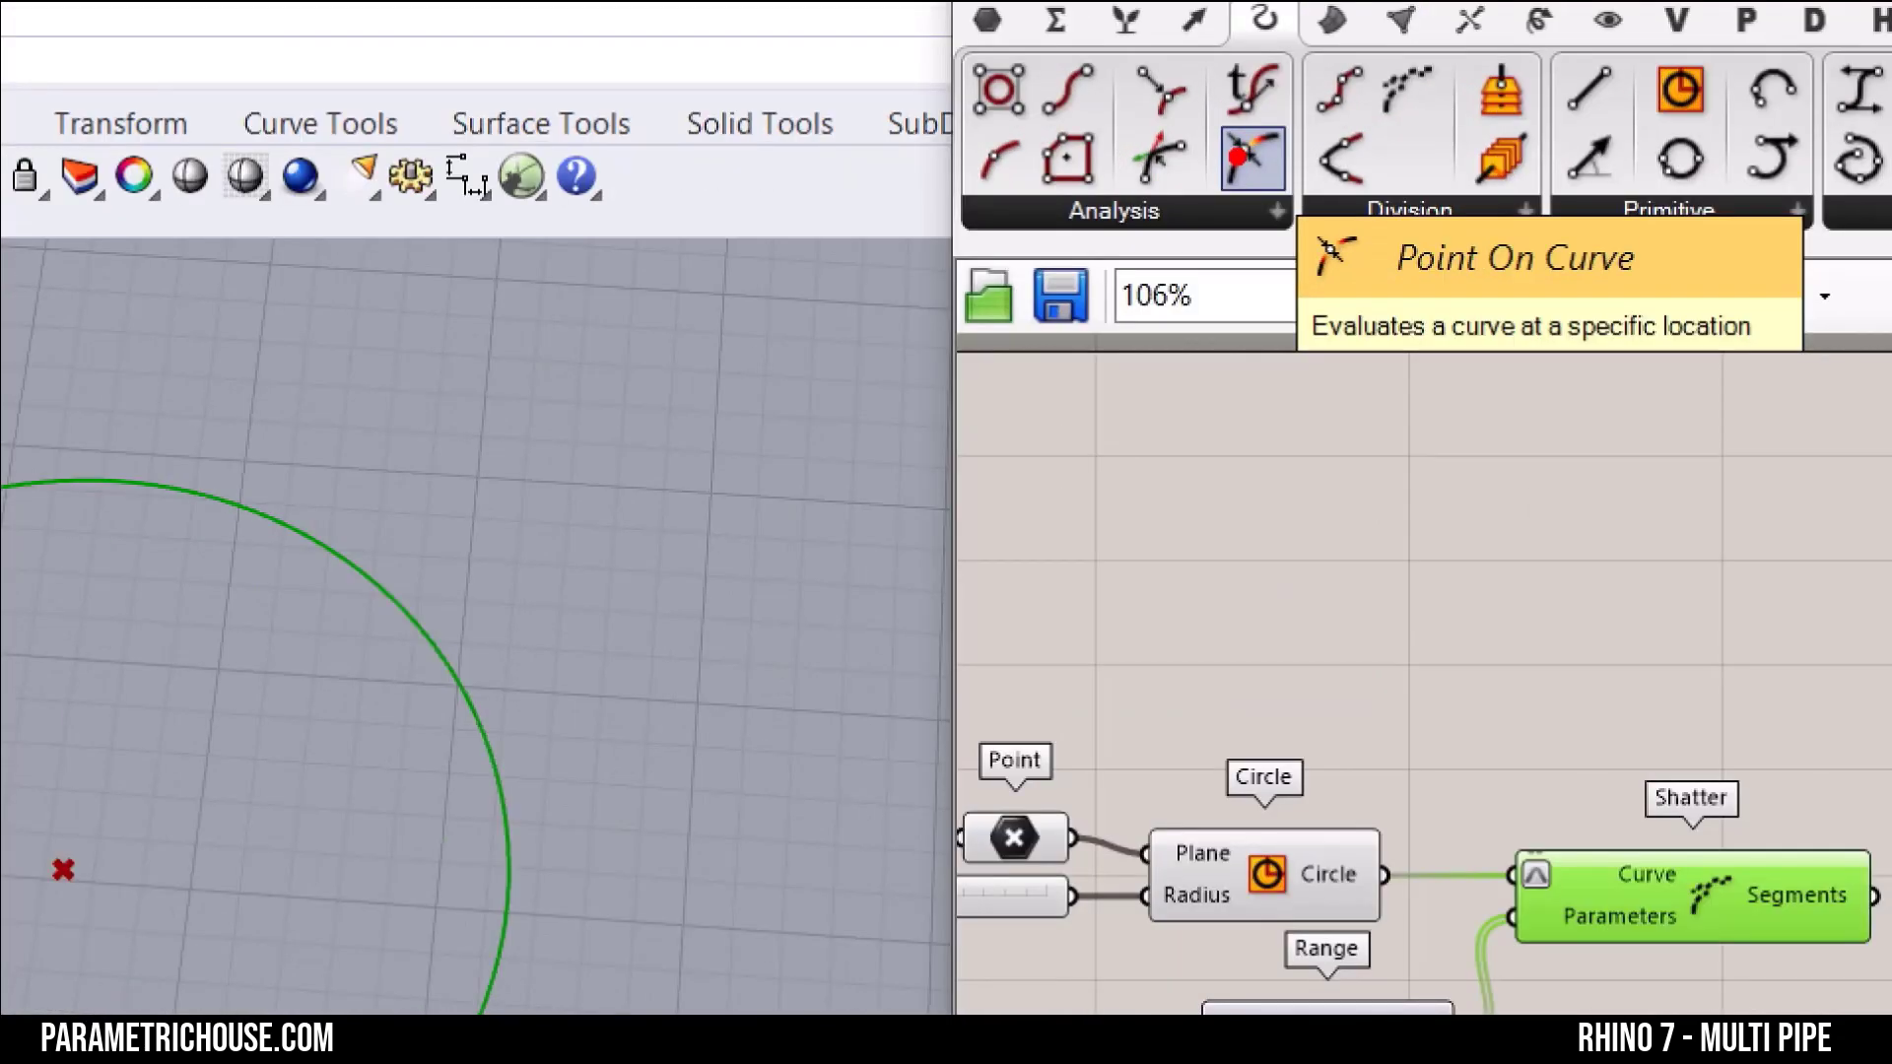
click(1241, 158)
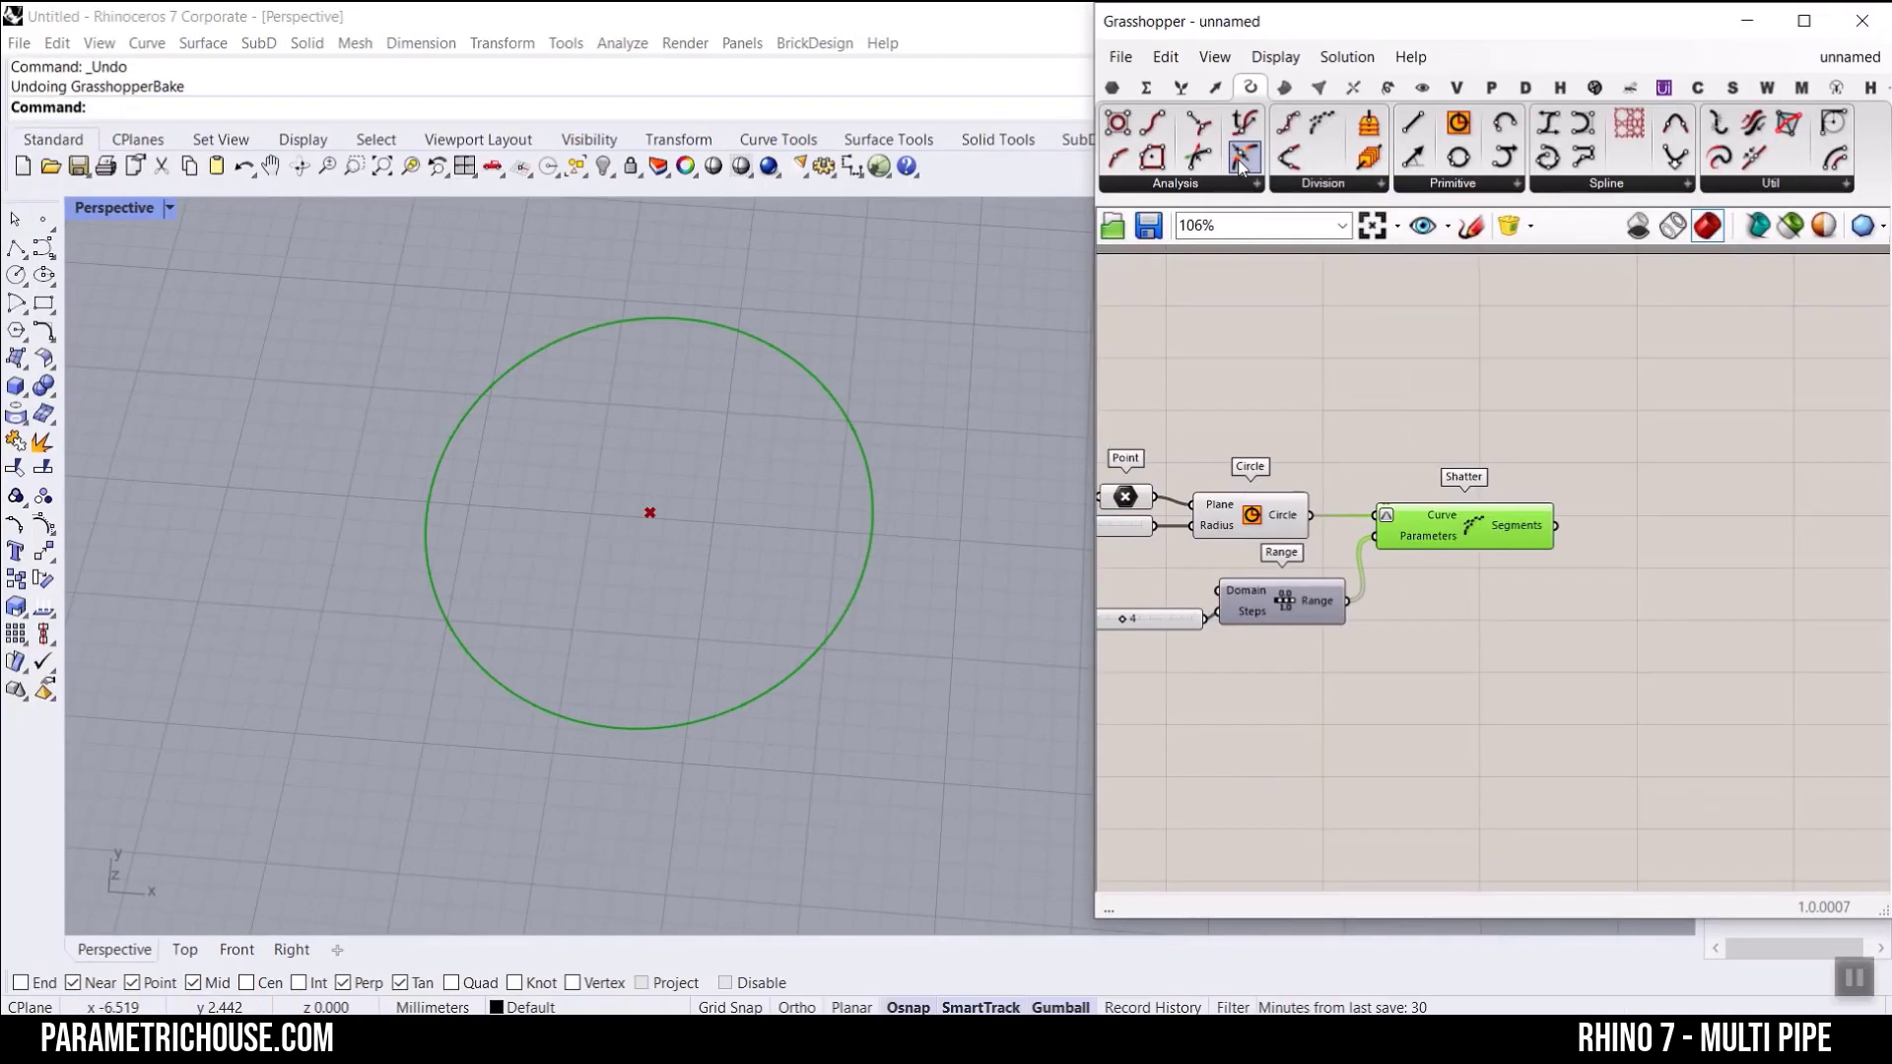
scroll(1675, 573, up, 3)
click(1597, 514)
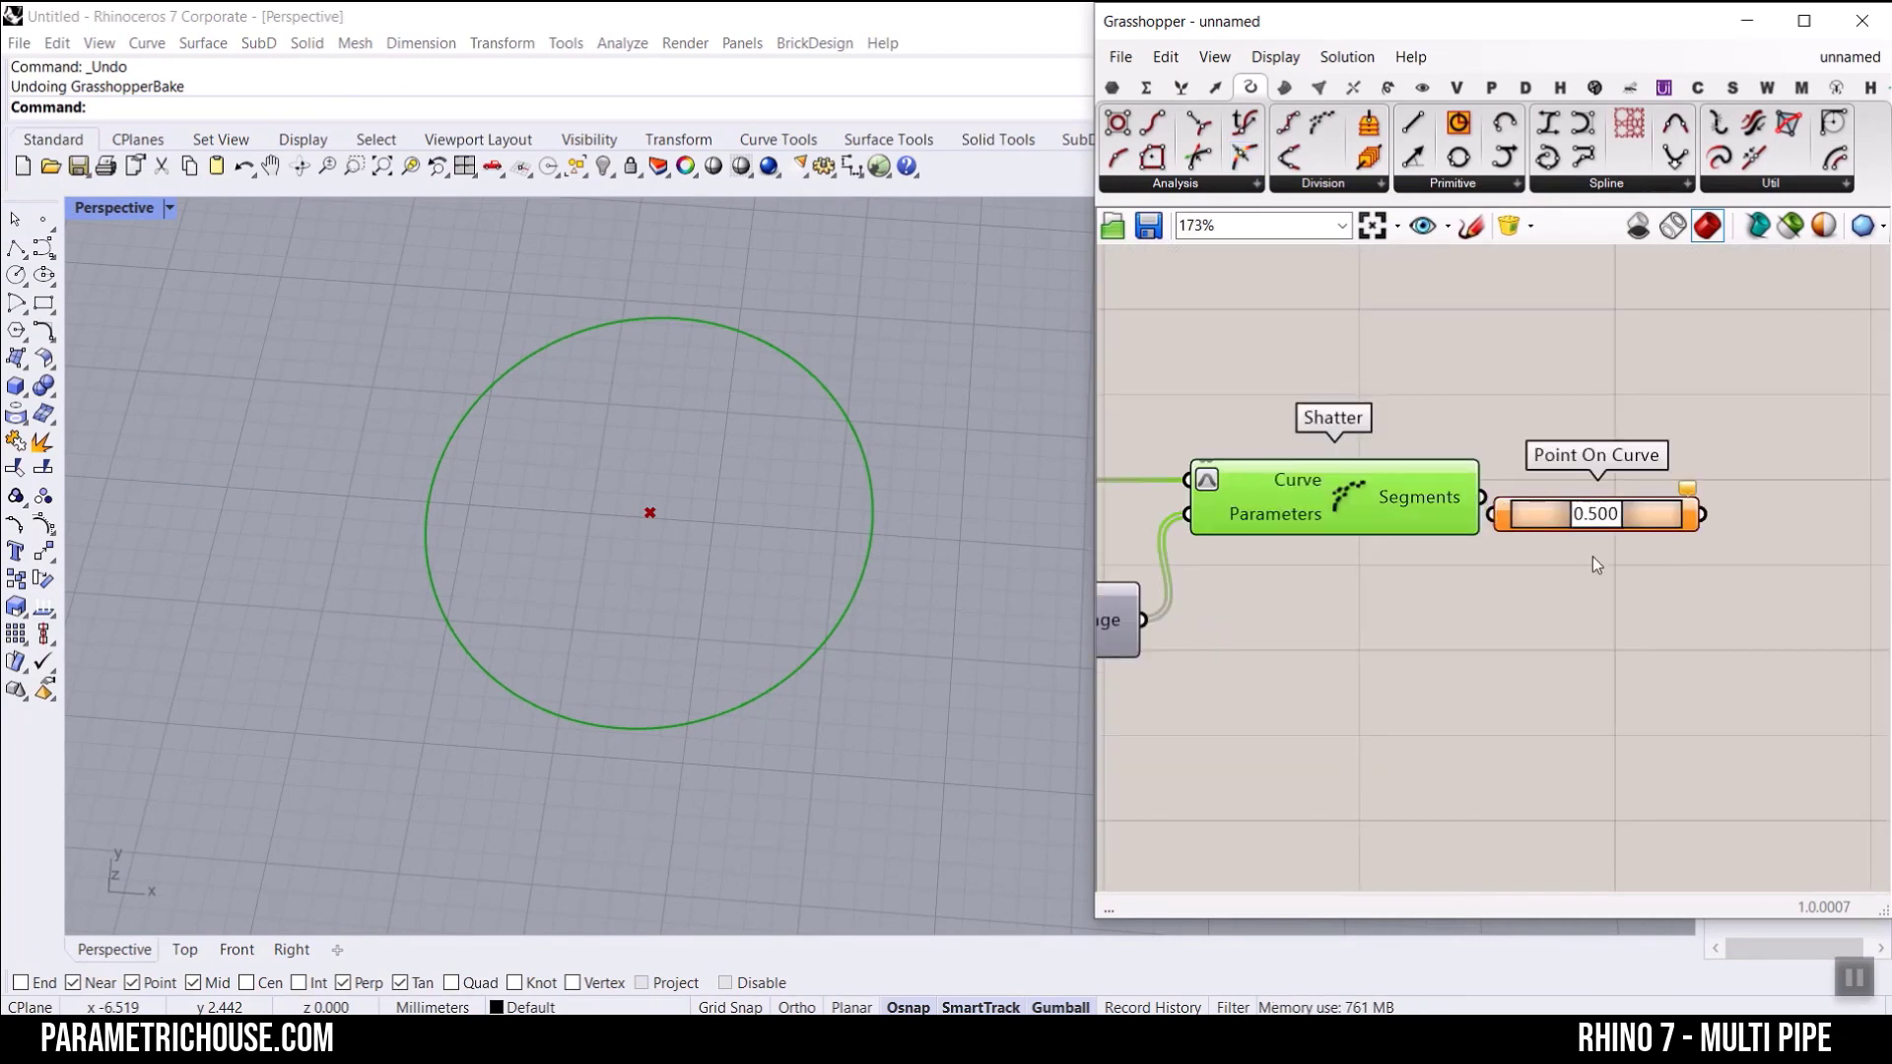
Step: Connect Shatter's Segments output to Point On Curve and set its parameter to 0.000
scroll(1564, 551, up, 5)
drag(1416, 483, 1504, 466)
drag(1369, 442, 1470, 457)
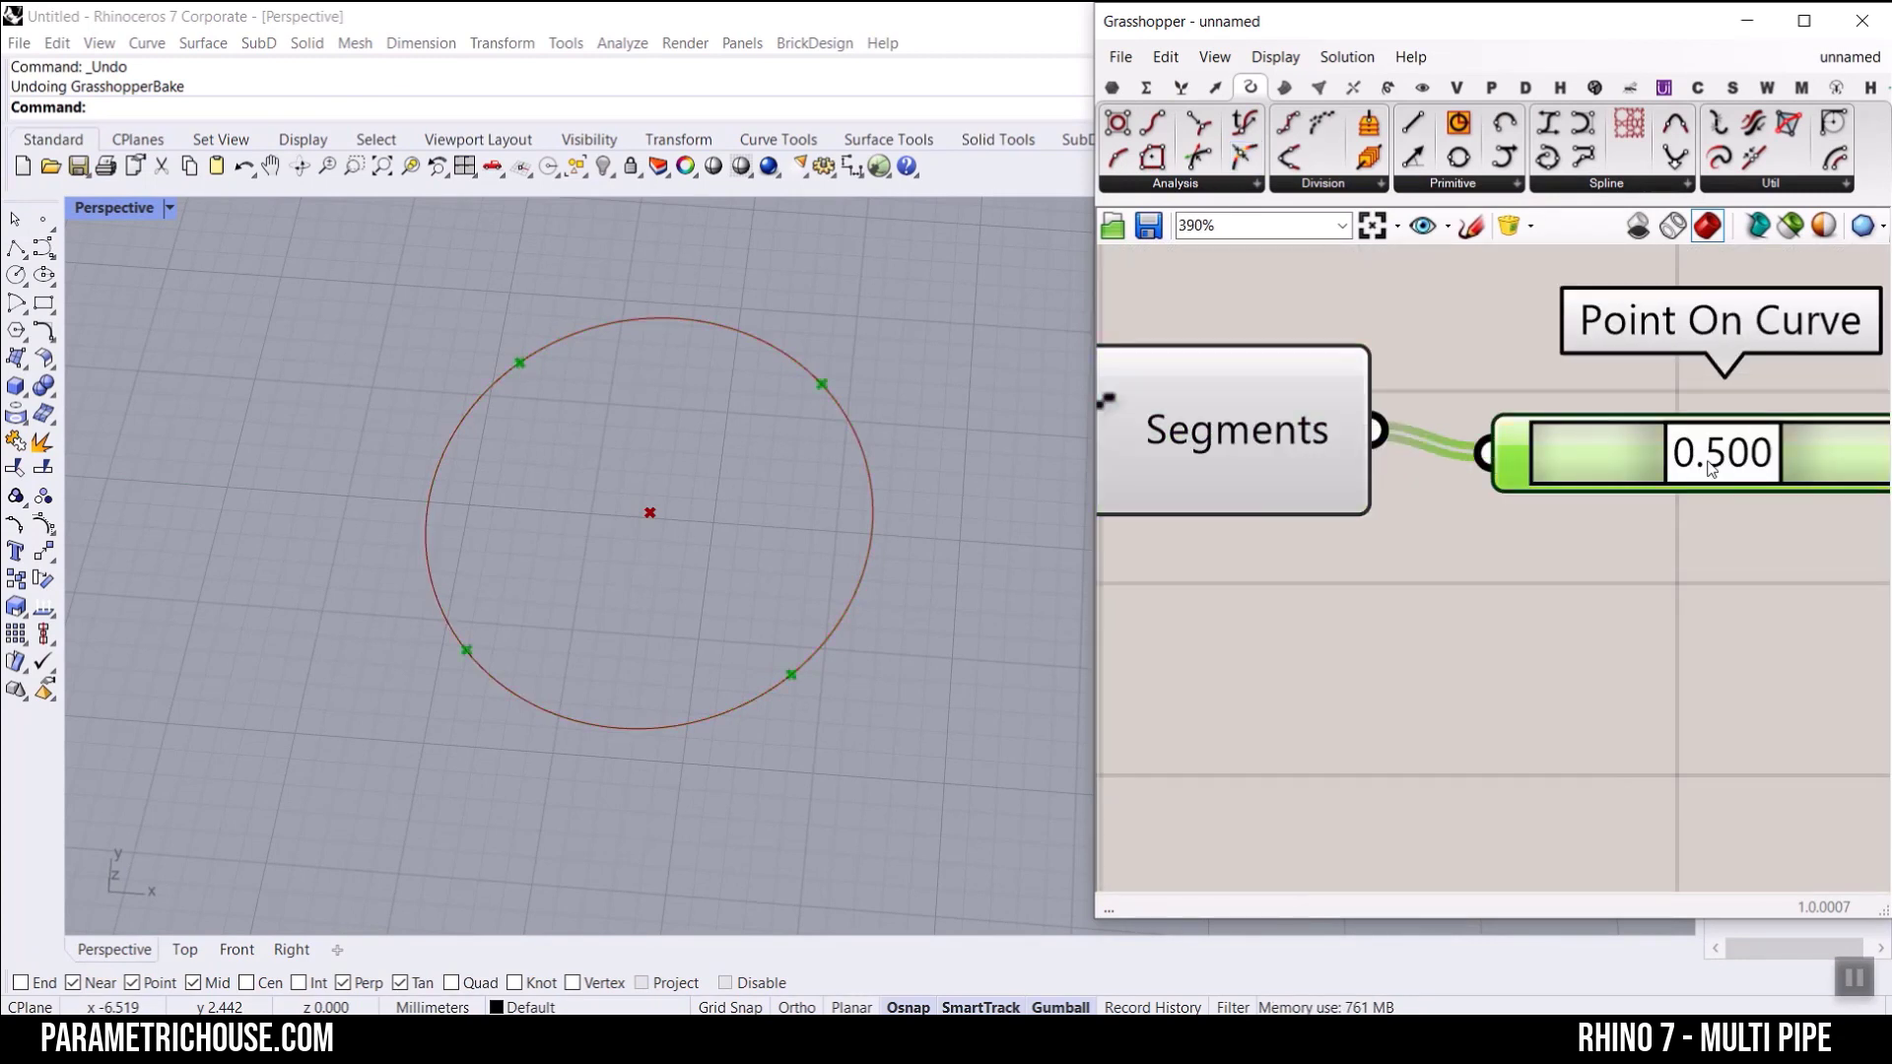
drag(1706, 461, 1464, 466)
scroll(1455, 536, down, 4)
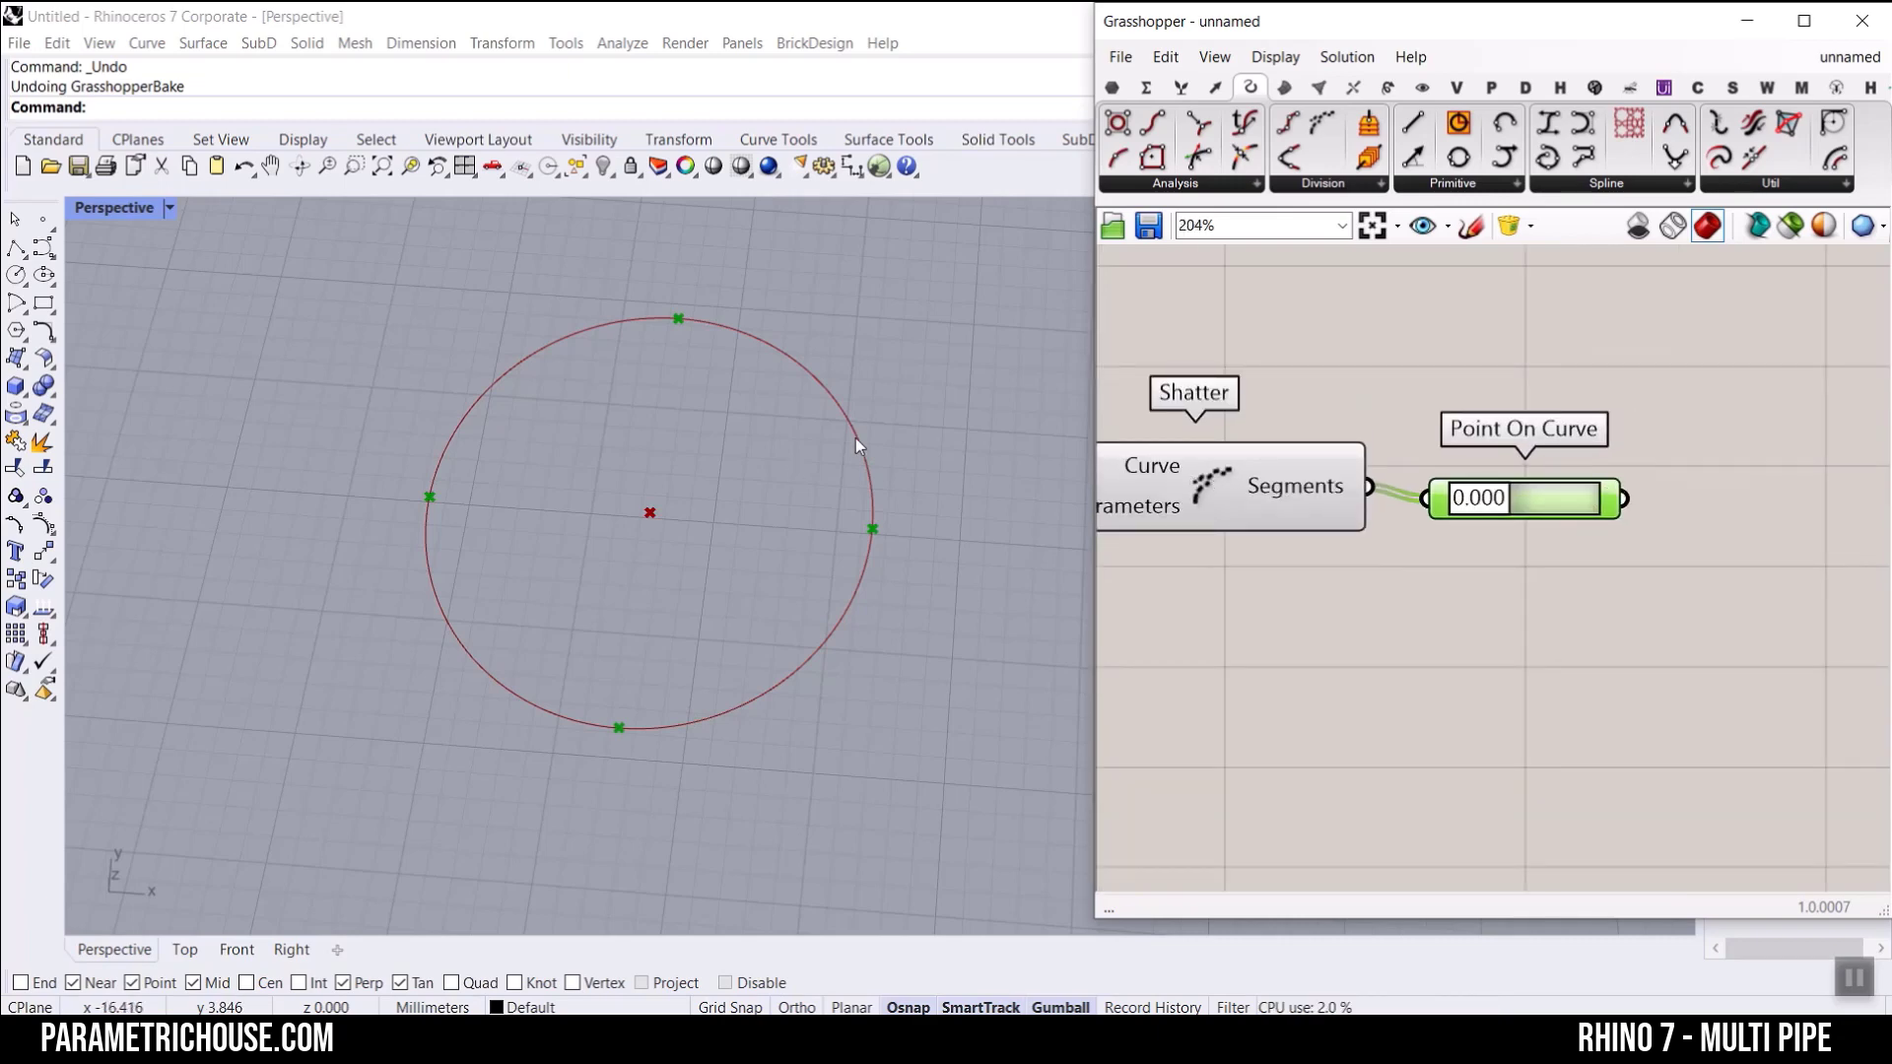
Step: Move the Point component up above Circle and shift Point On Curve slightly away from Shatter
right_drag(1431, 320, 1691, 385)
scroll(1691, 385, down, 5)
scroll(1459, 321, up, 4)
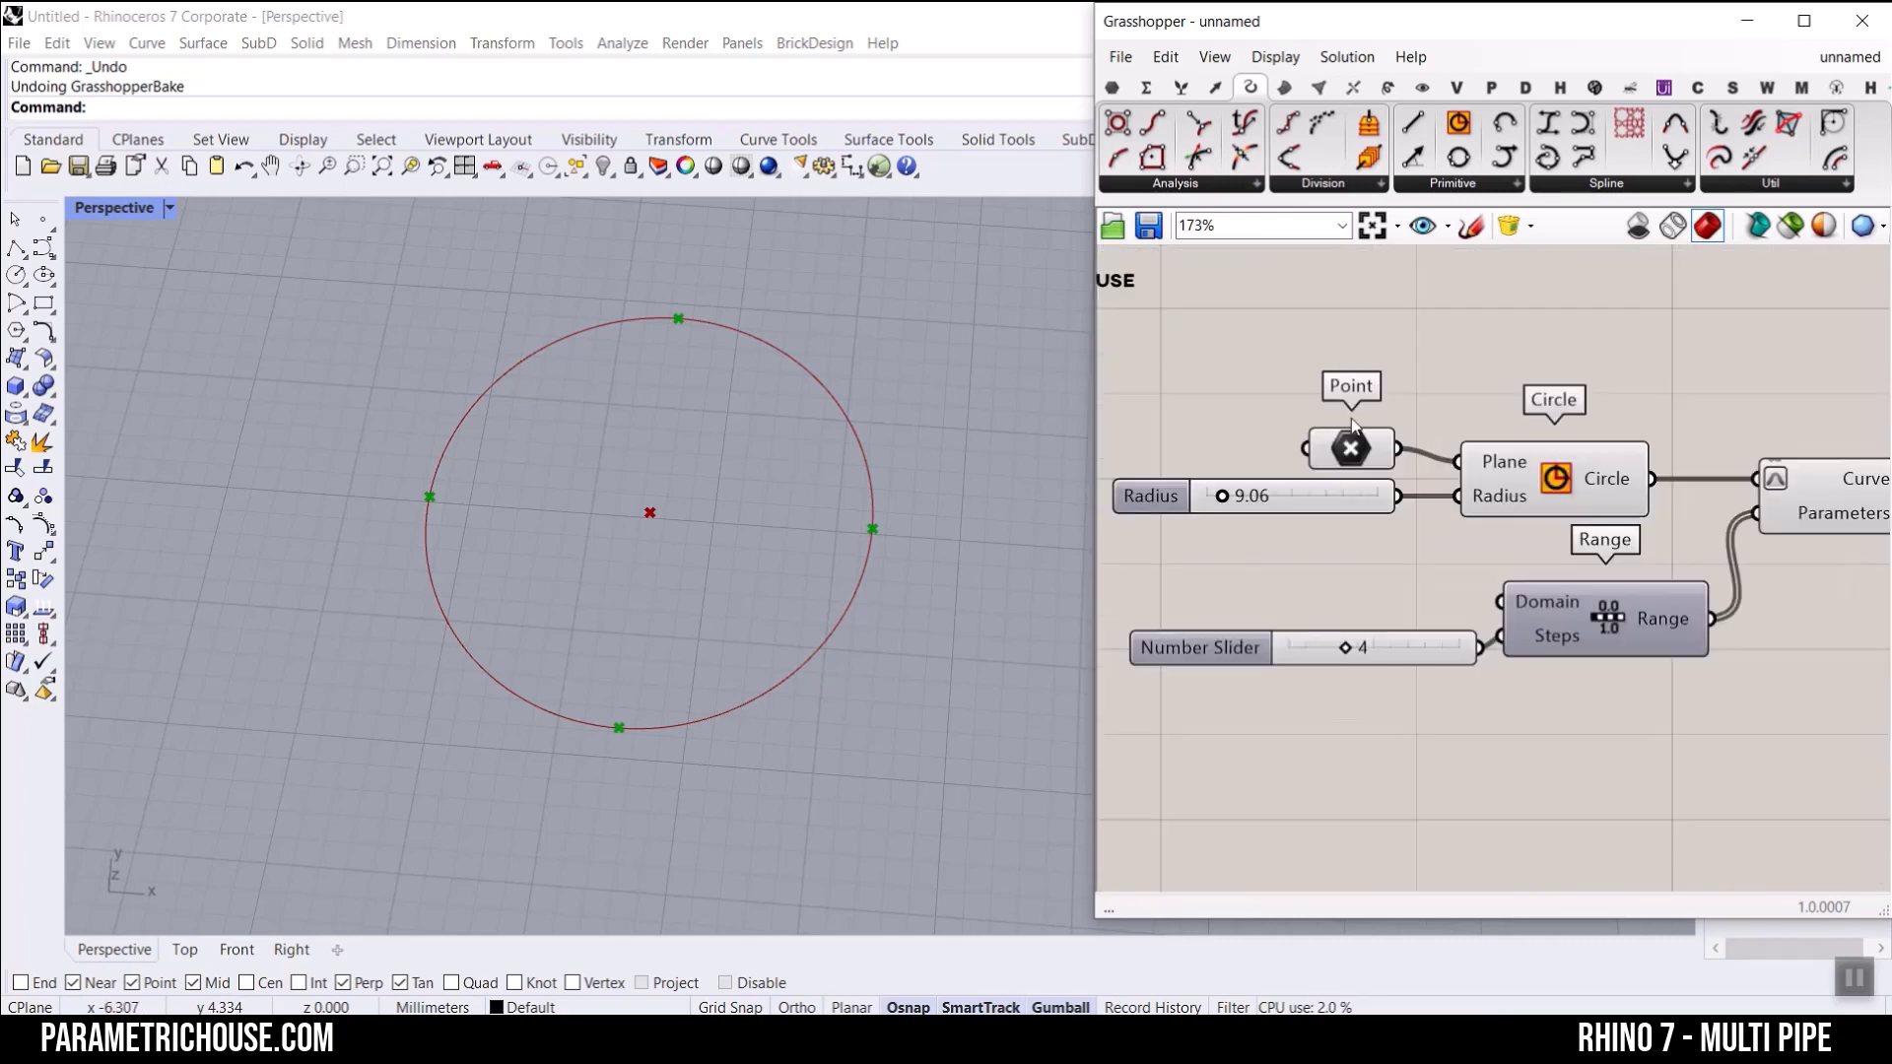
click(1459, 320)
drag(1459, 320, 1381, 330)
scroll(1381, 330, down, 4)
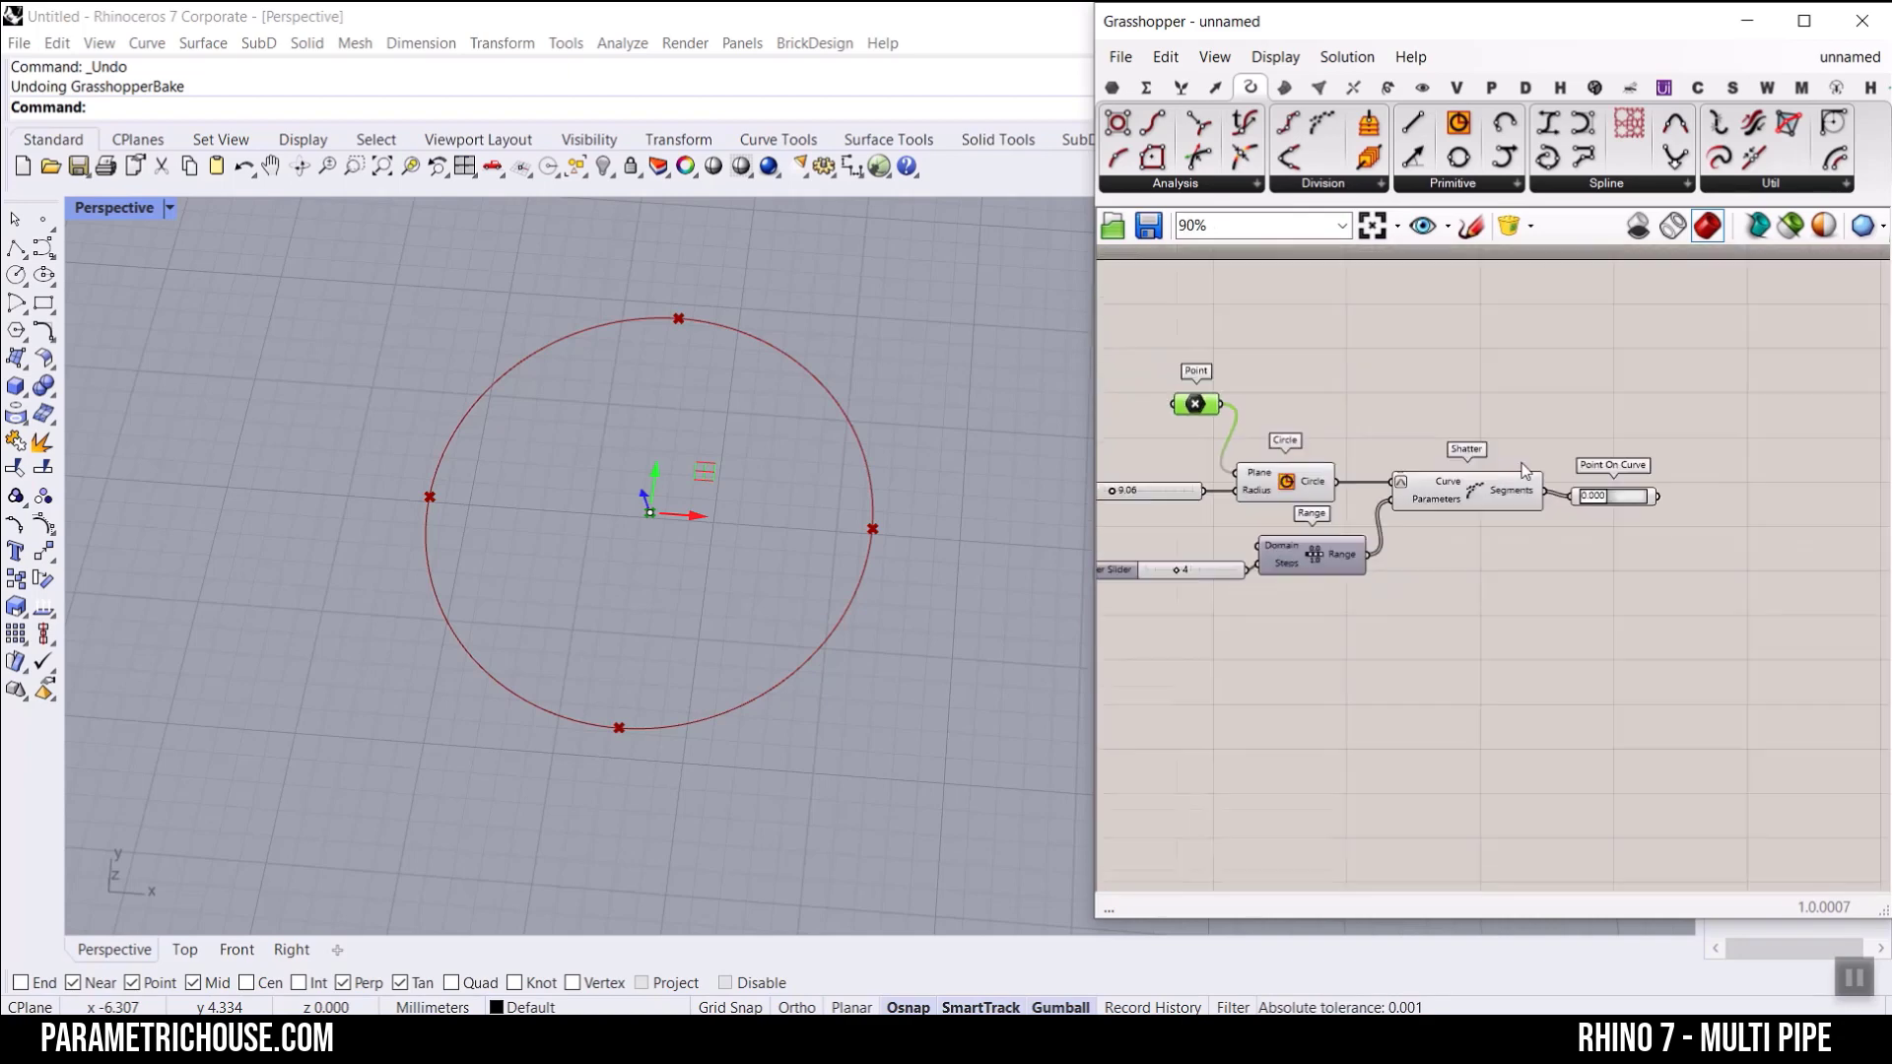
click(1640, 475)
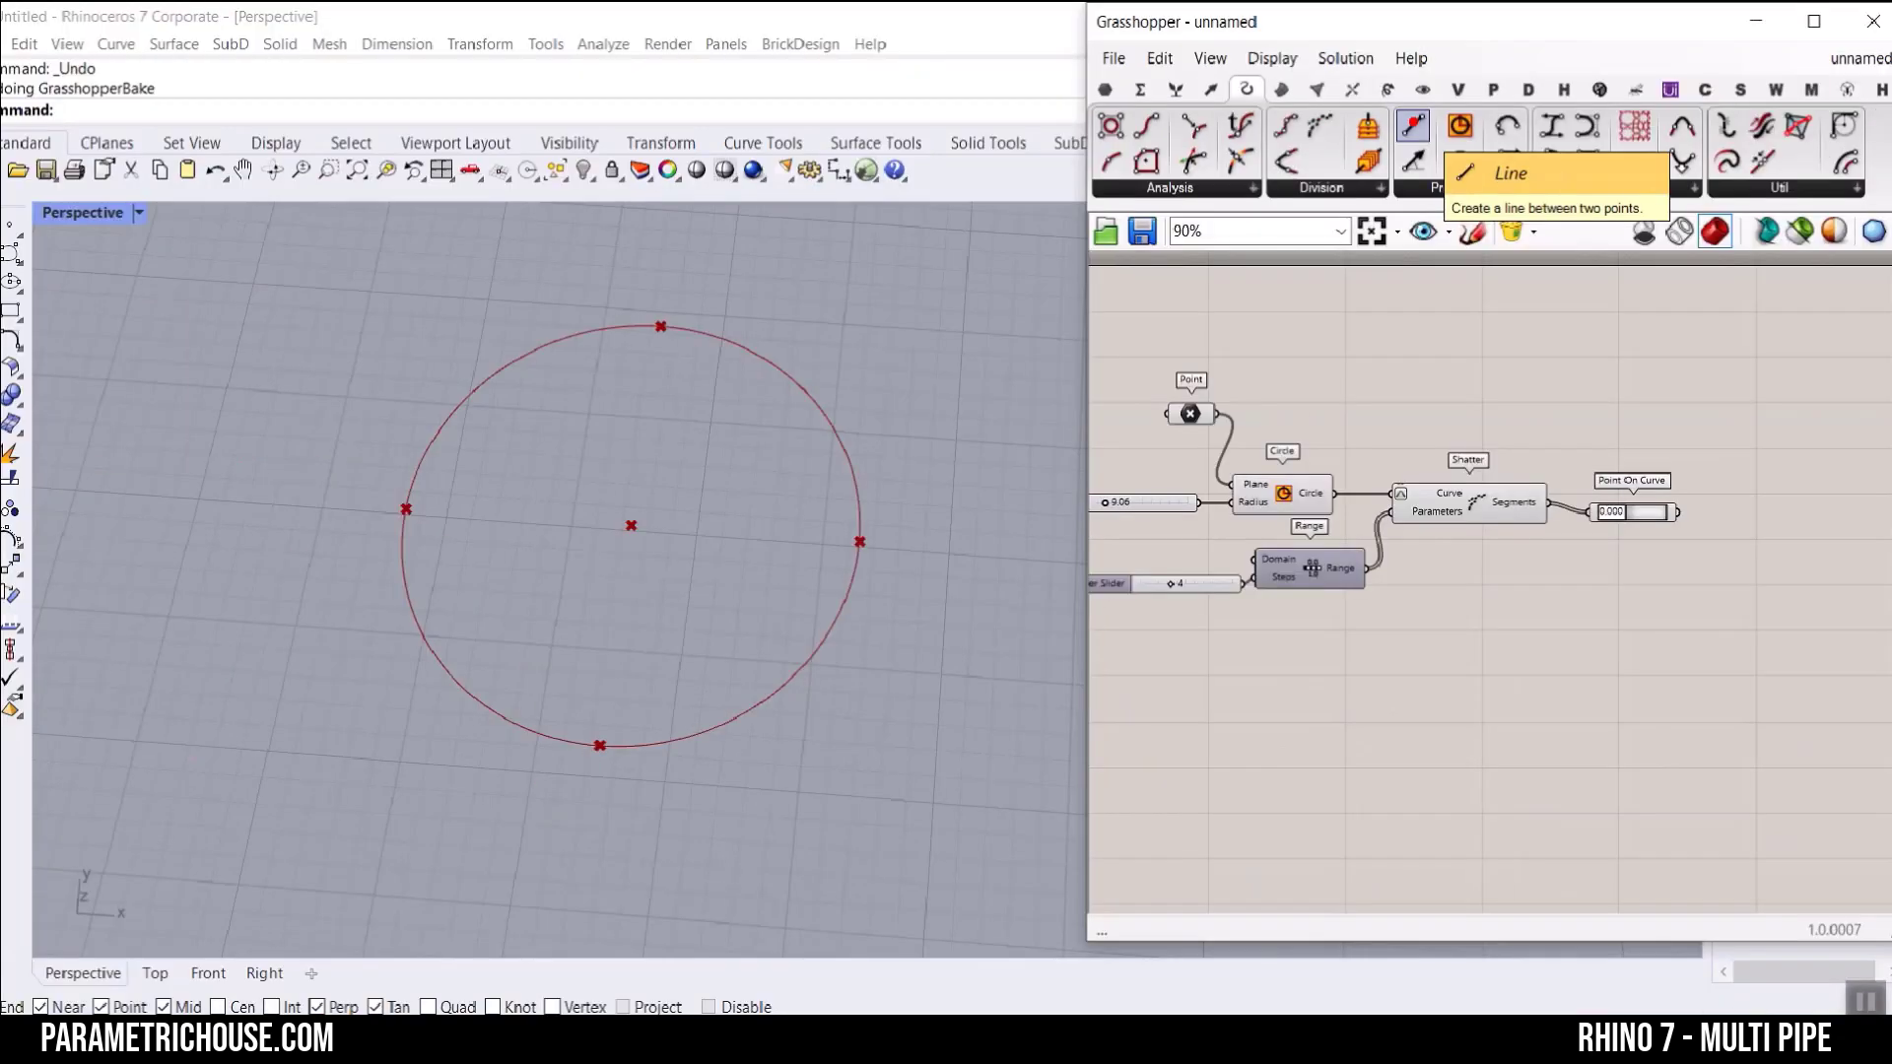
Step: Add a Line component with Point as its Start Point and Point On Curve as its End Point
drag(1411, 146, 1891, 774)
drag(1210, 398, 1701, 420)
drag(1676, 497, 1775, 400)
Step: Set the number slider feeding Range's Steps input to 6
right_drag(1405, 508, 1550, 494)
scroll(1188, 536, up, 4)
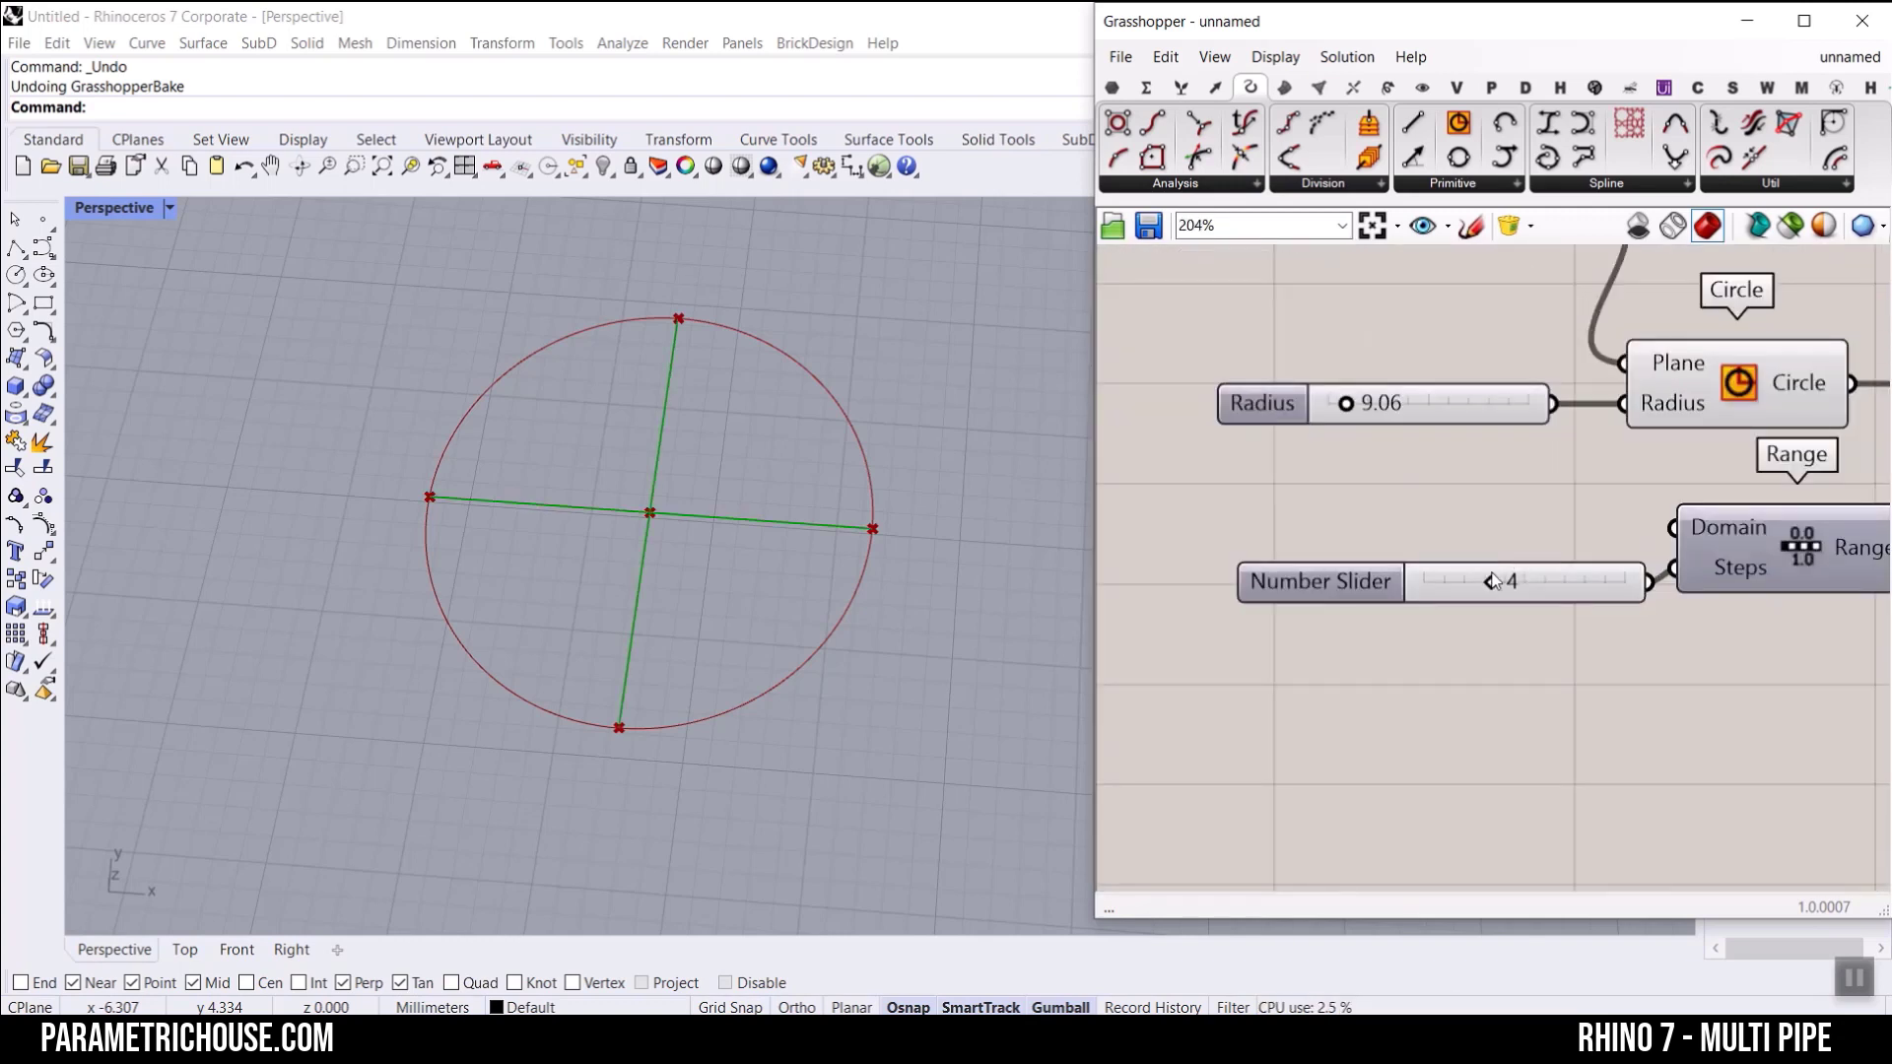
drag(1506, 582, 1569, 591)
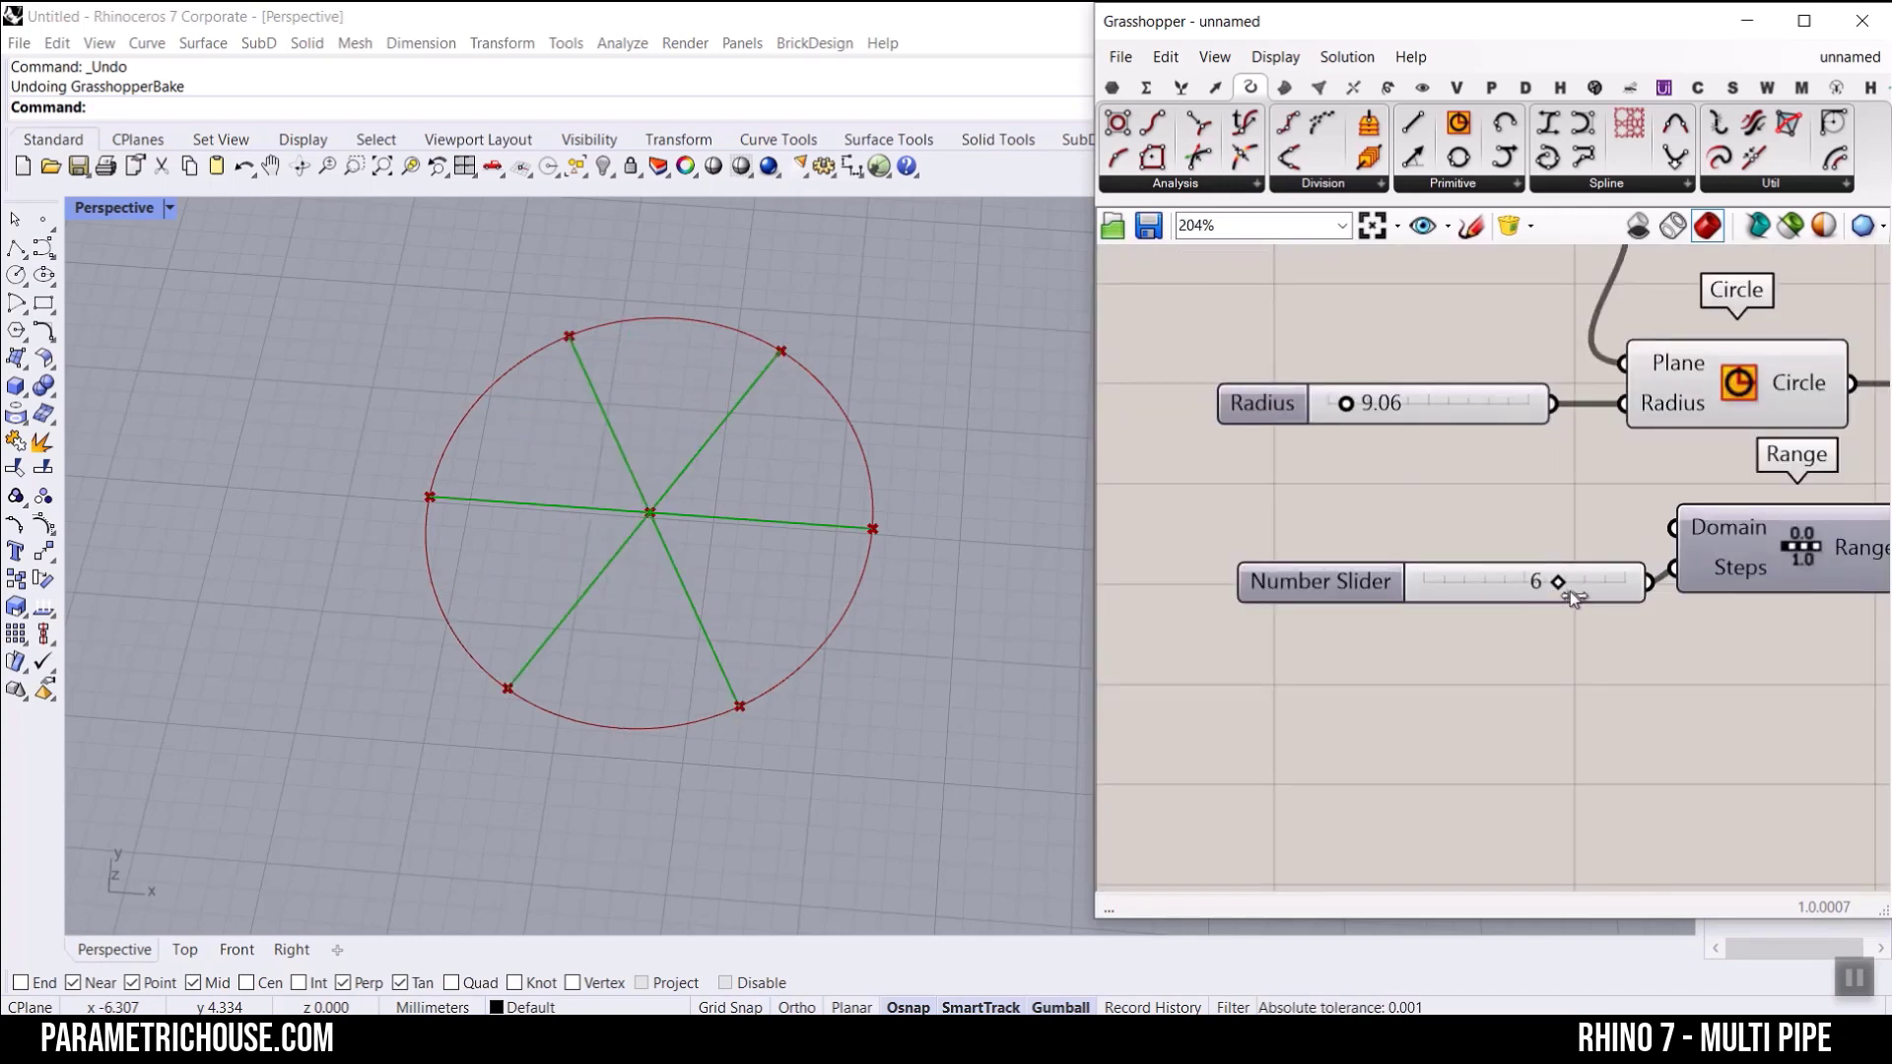
drag(1345, 412, 1345, 412)
scroll(1344, 412, down, 8)
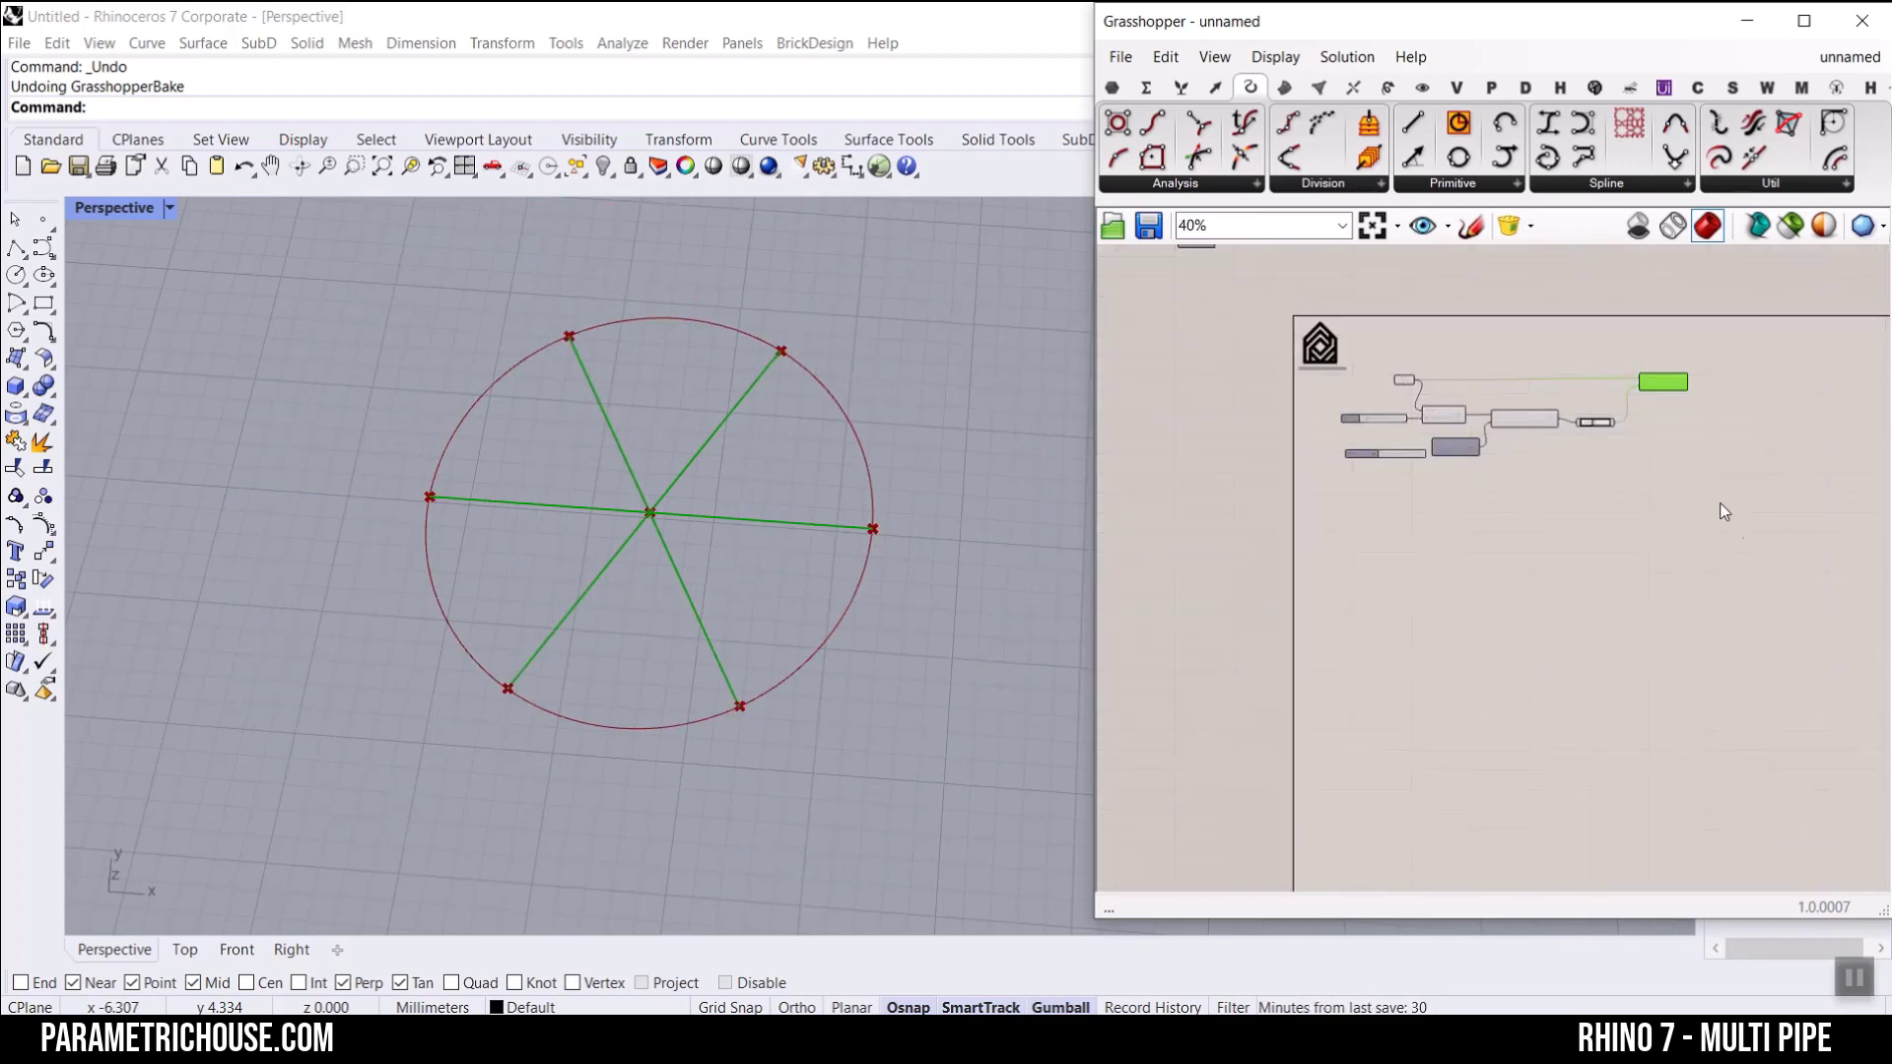
Step: Group all the circle and line components beneath the logo and colour the group purple
drag(1731, 525, 1397, 396)
right_click(1352, 540)
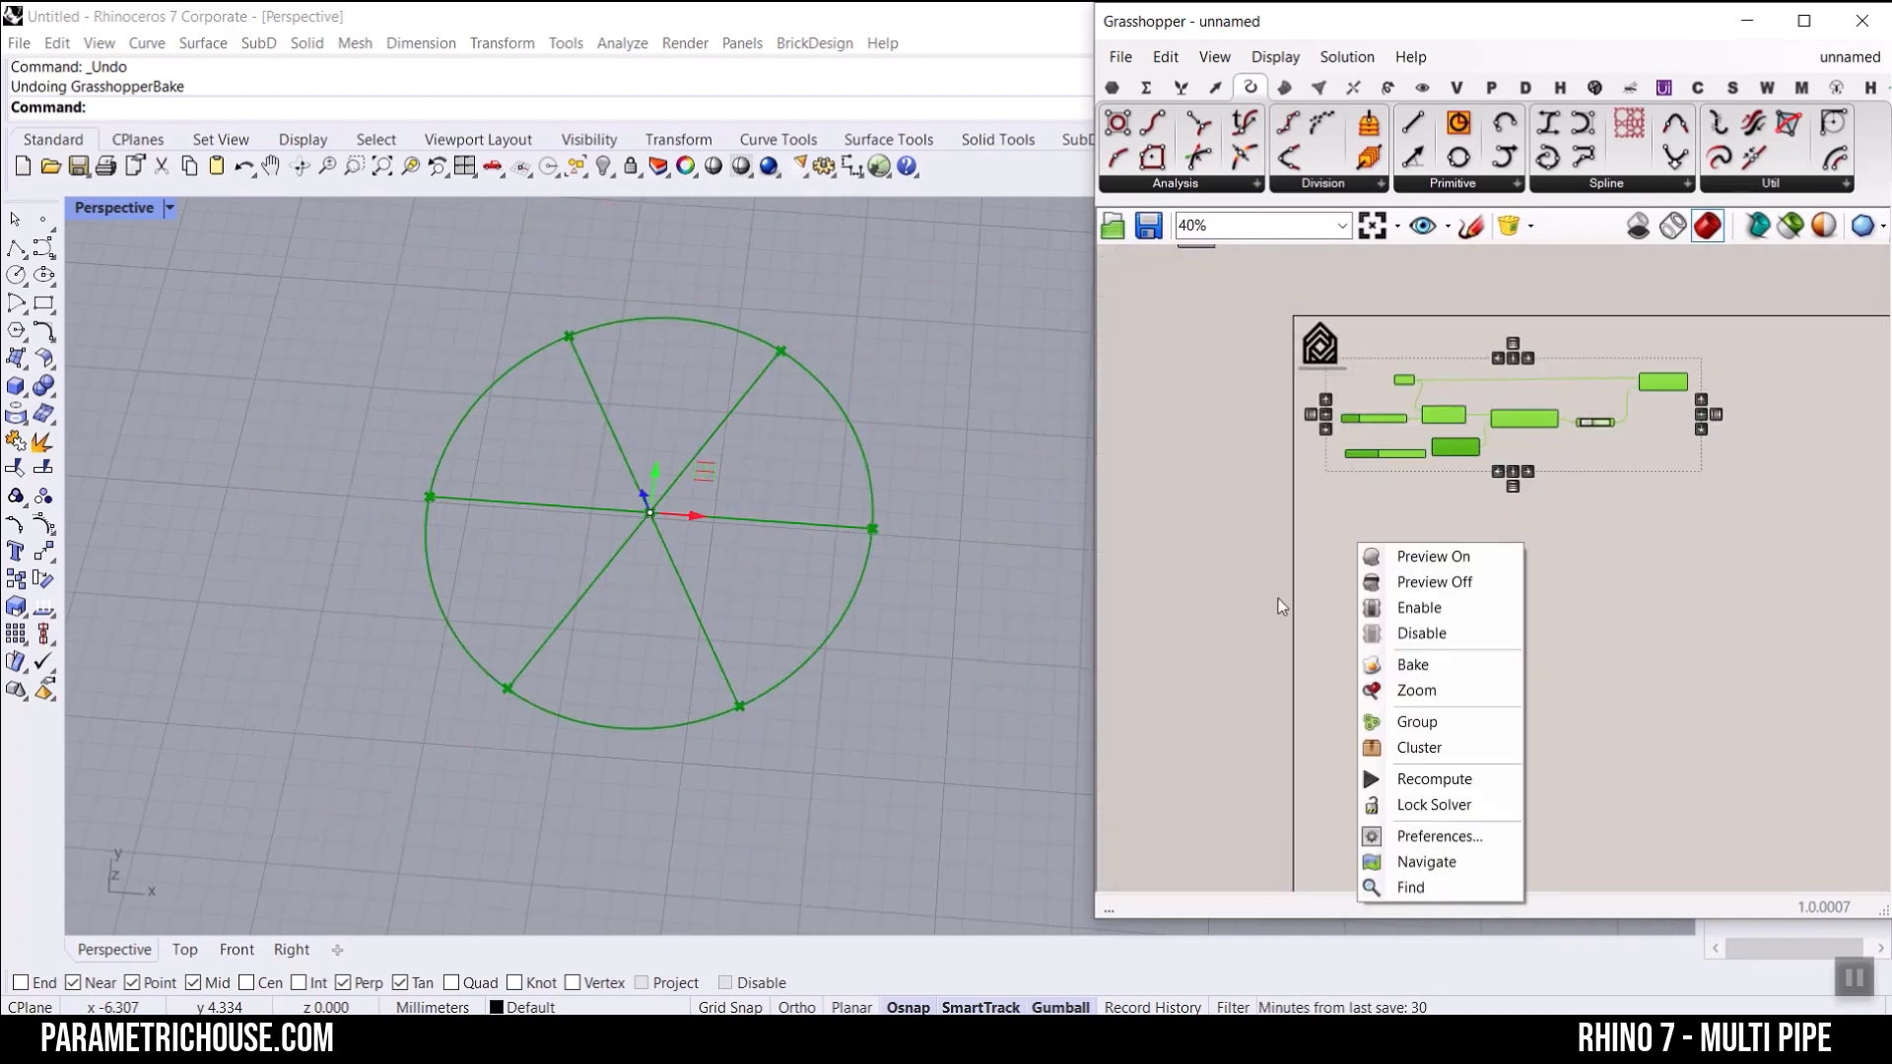
click(1415, 718)
click(1583, 471)
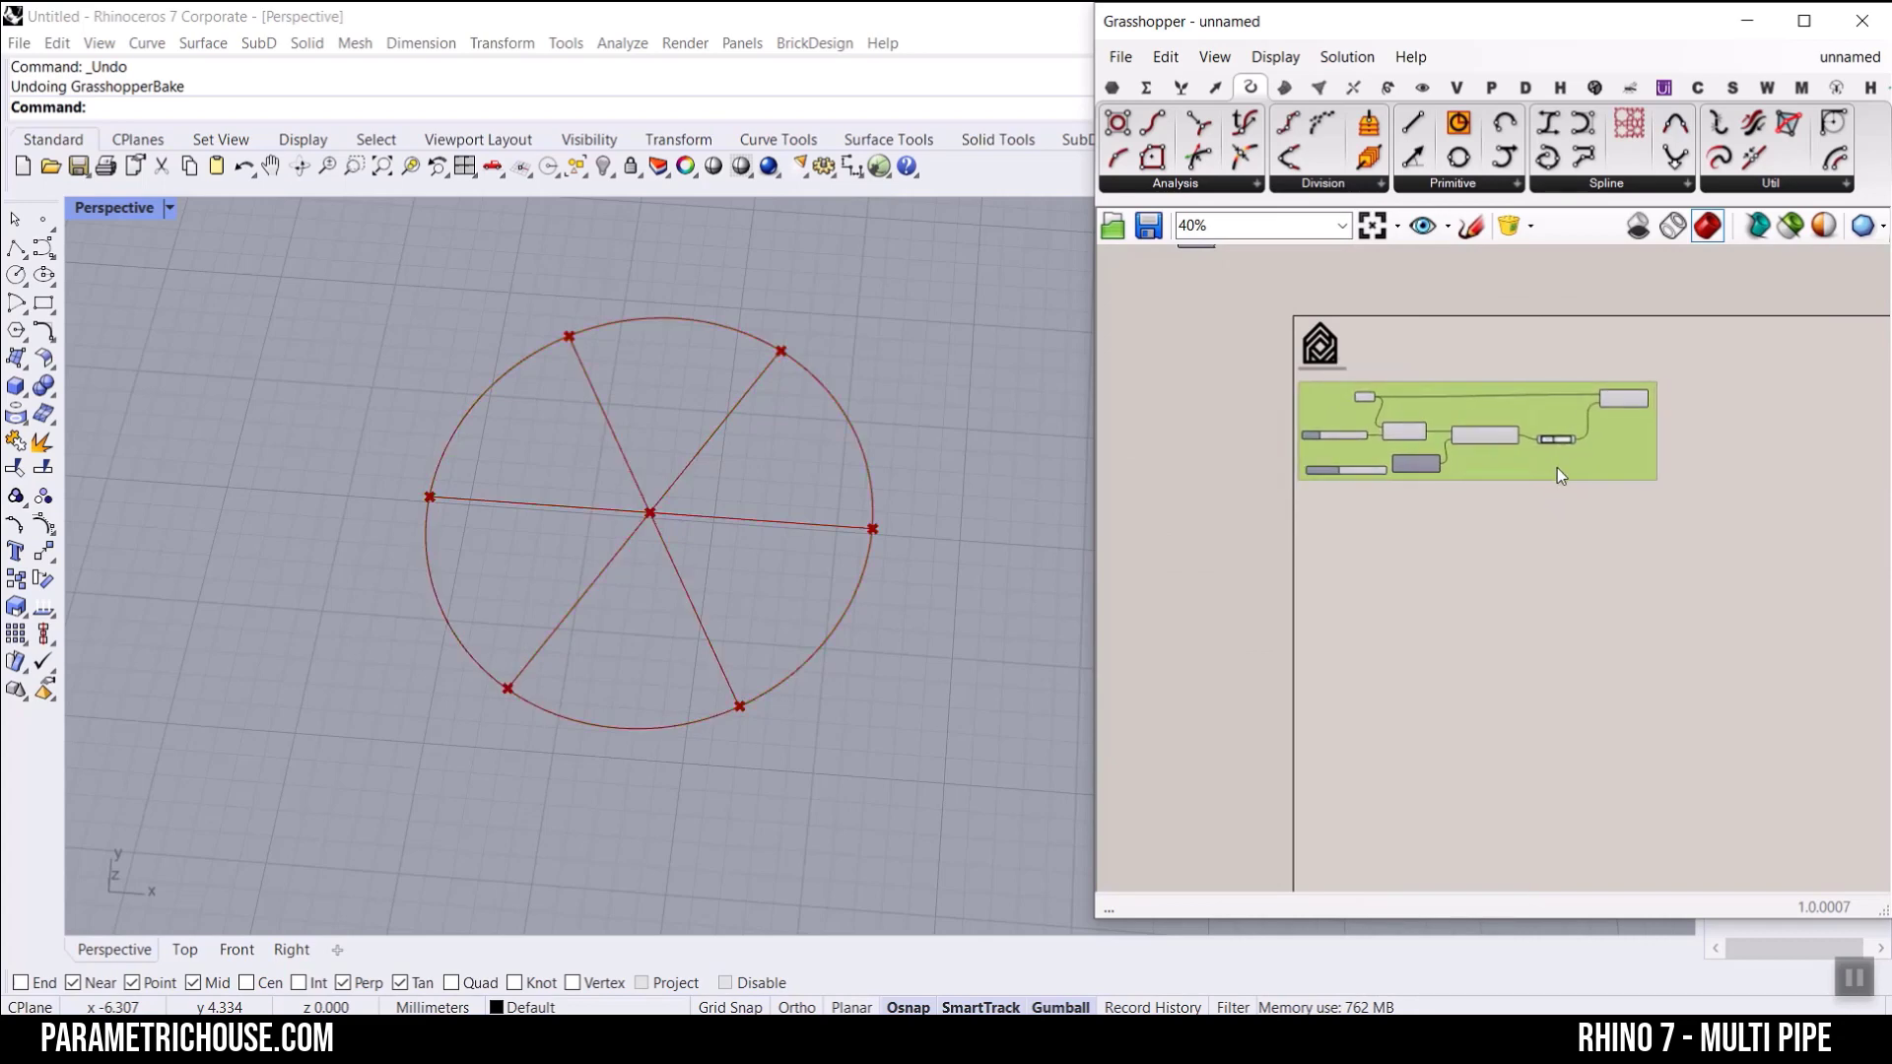
scroll(1657, 467, up, 2)
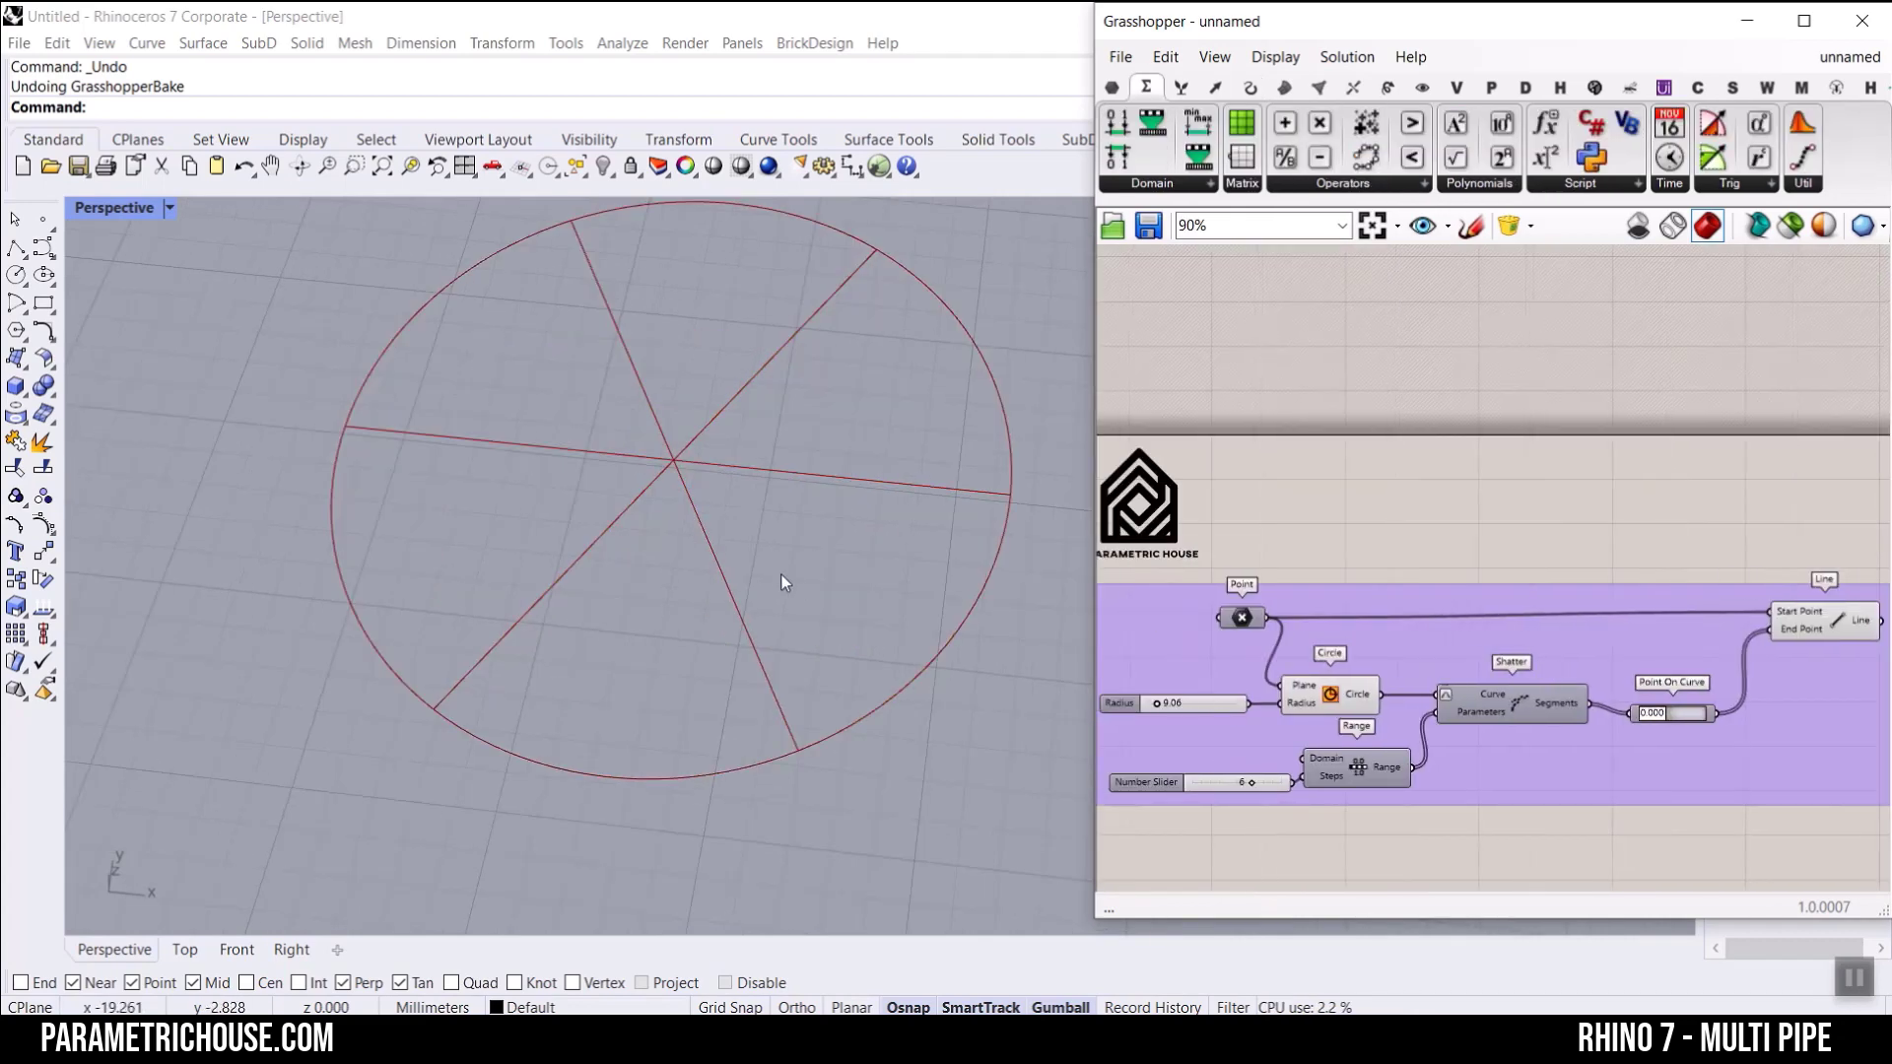
scroll(780, 573, down, 2)
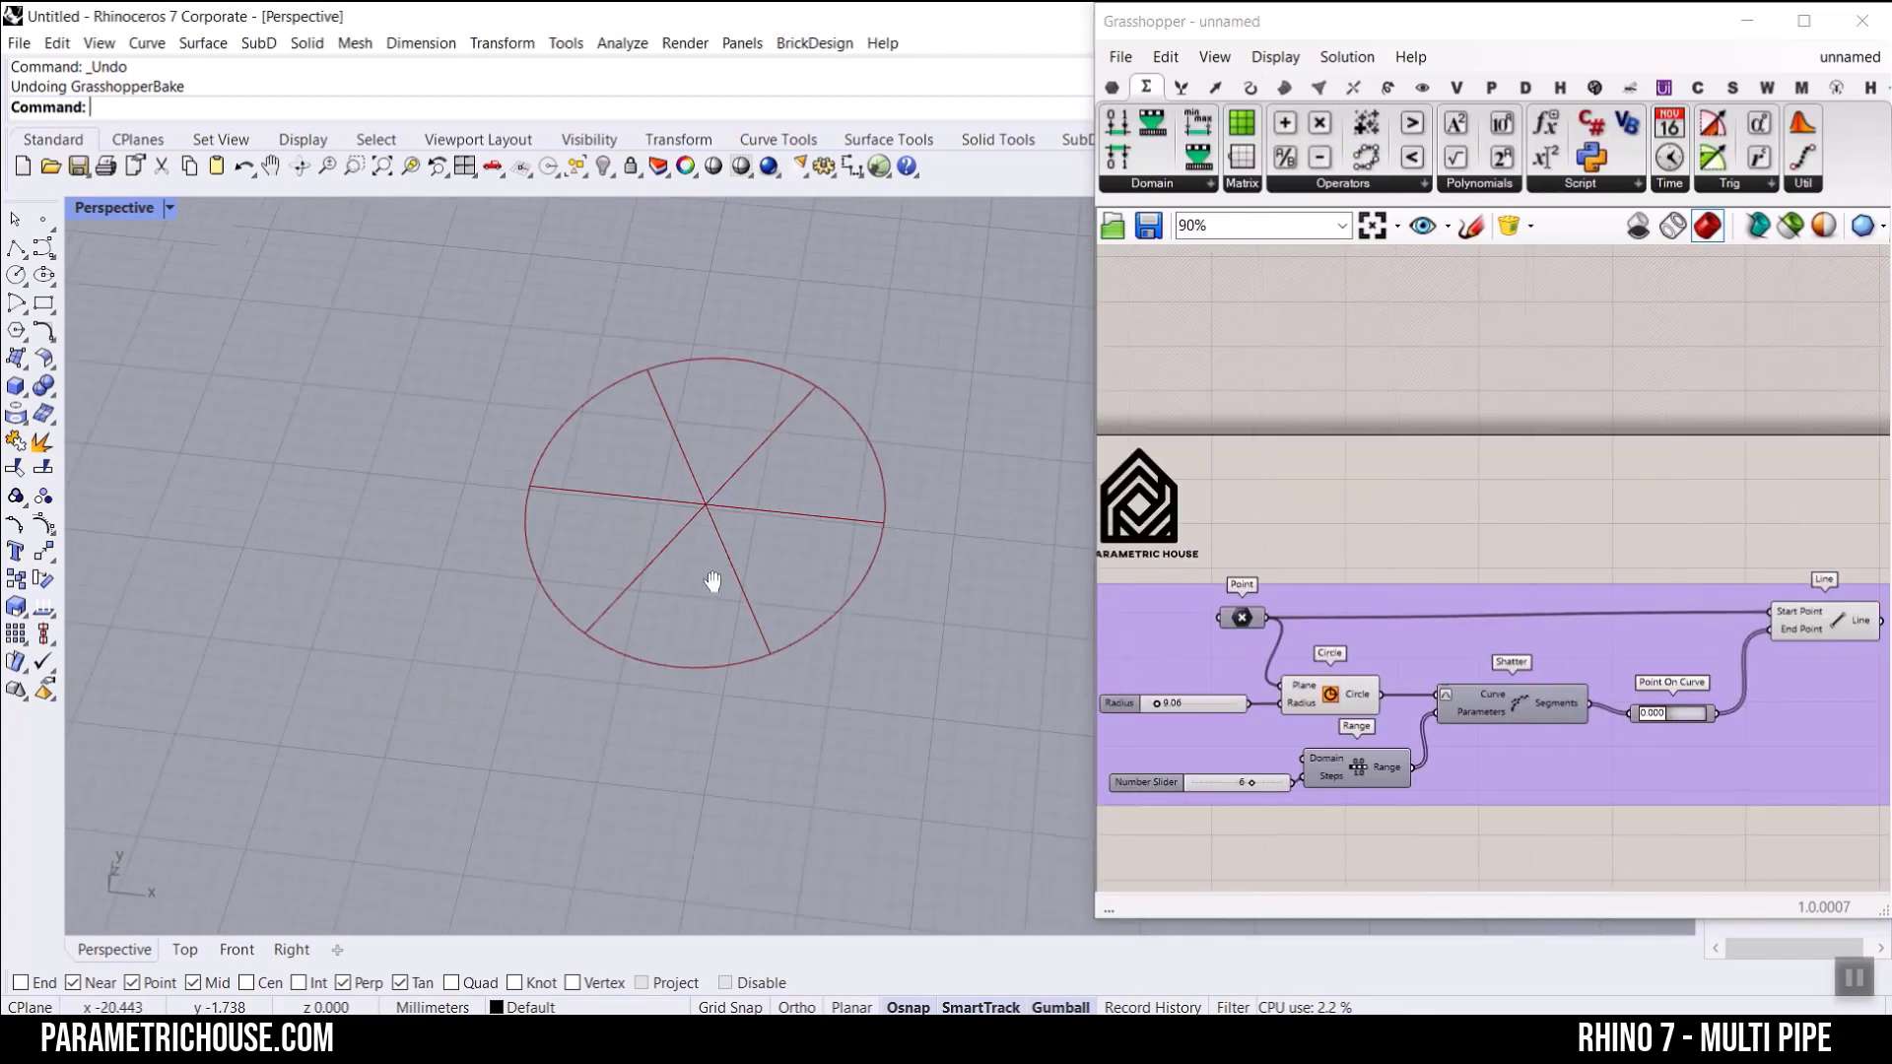
Step: Add a Maelstrom component after Line and connect Line's output to its Geometry input
scroll(715, 576, up, 3)
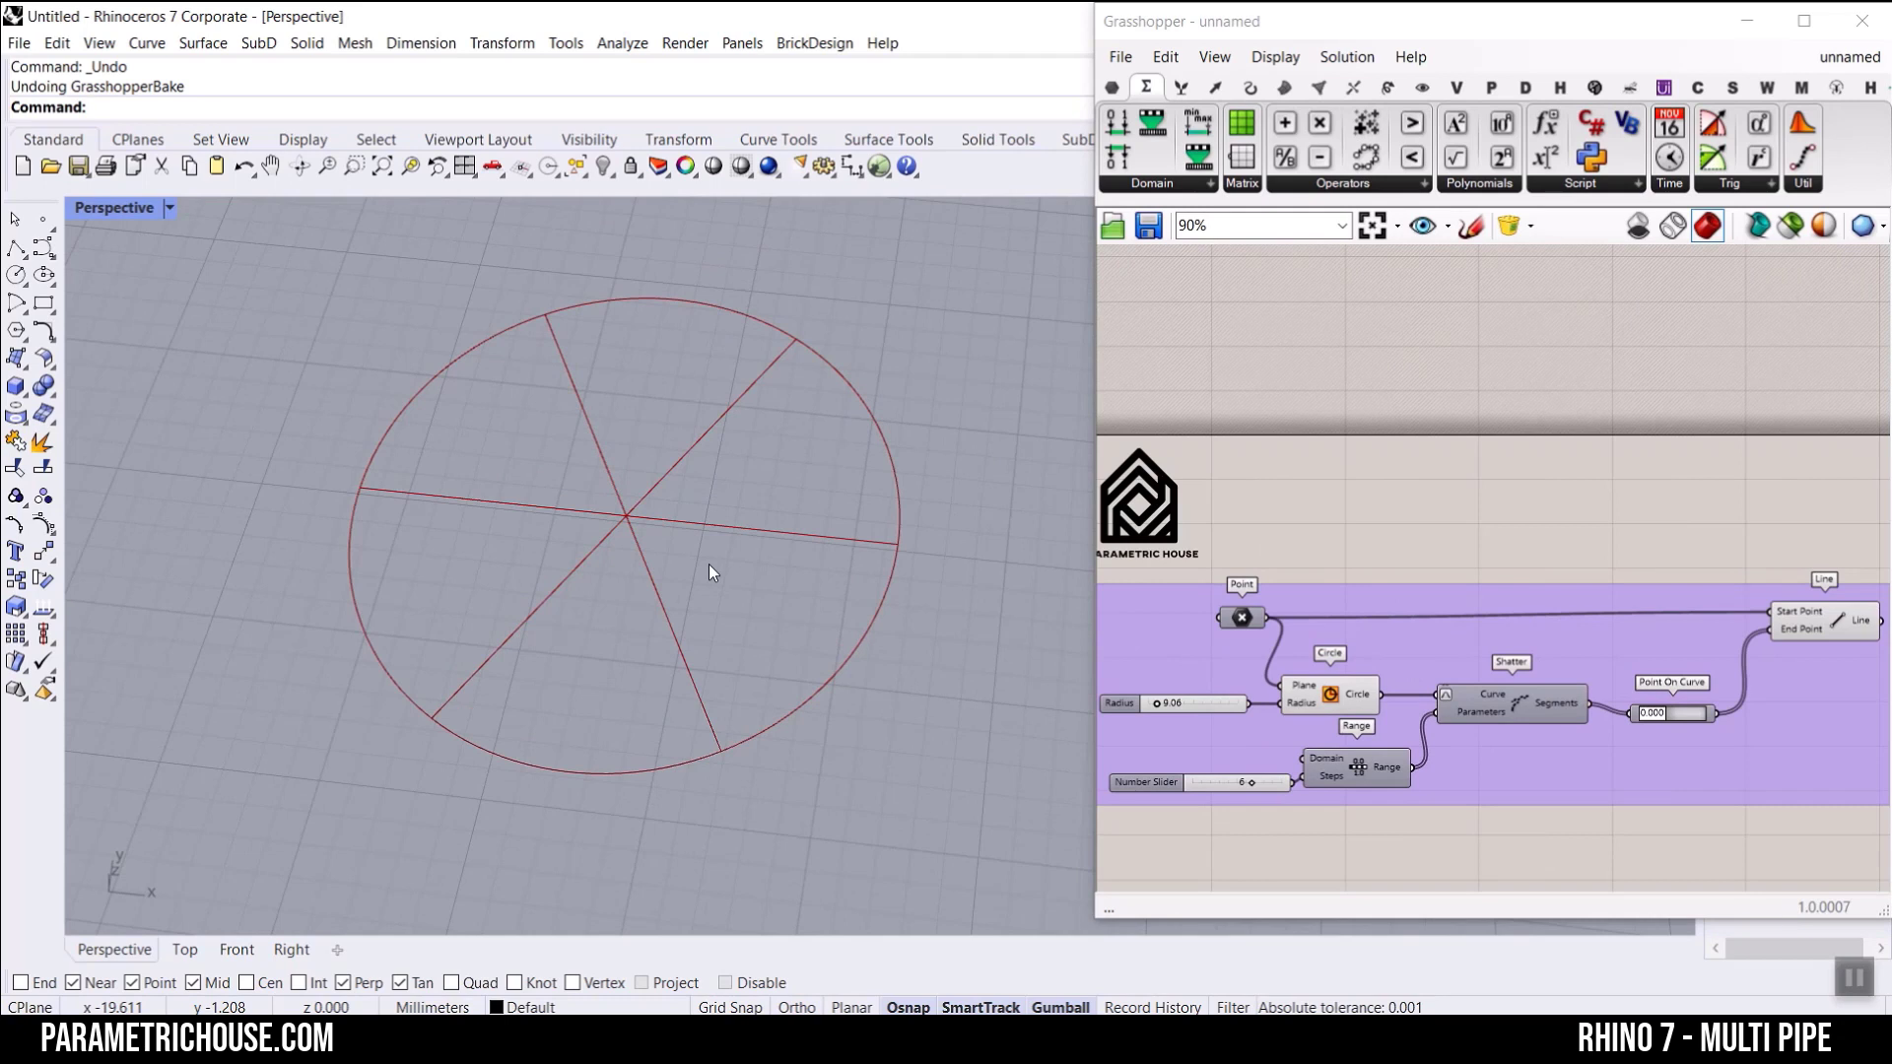
scroll(1628, 612, up, 4)
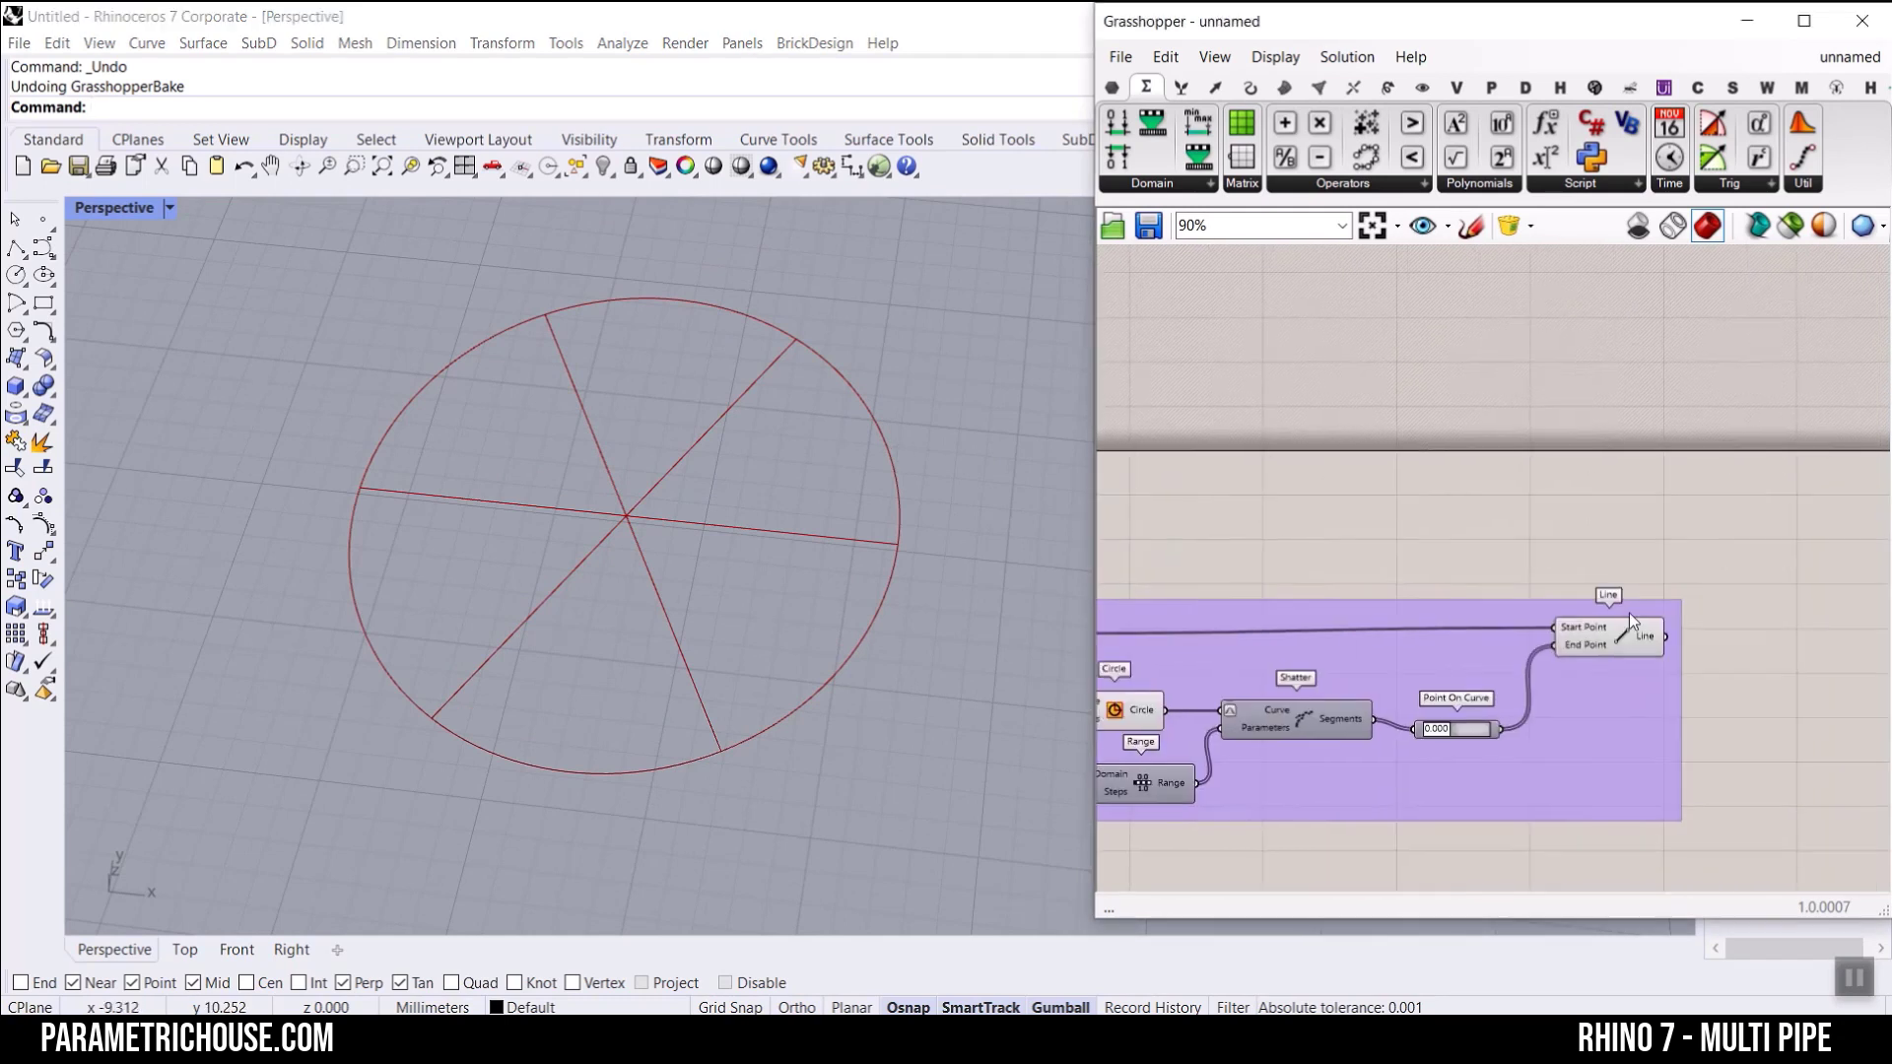
click(1553, 652)
click(1693, 482)
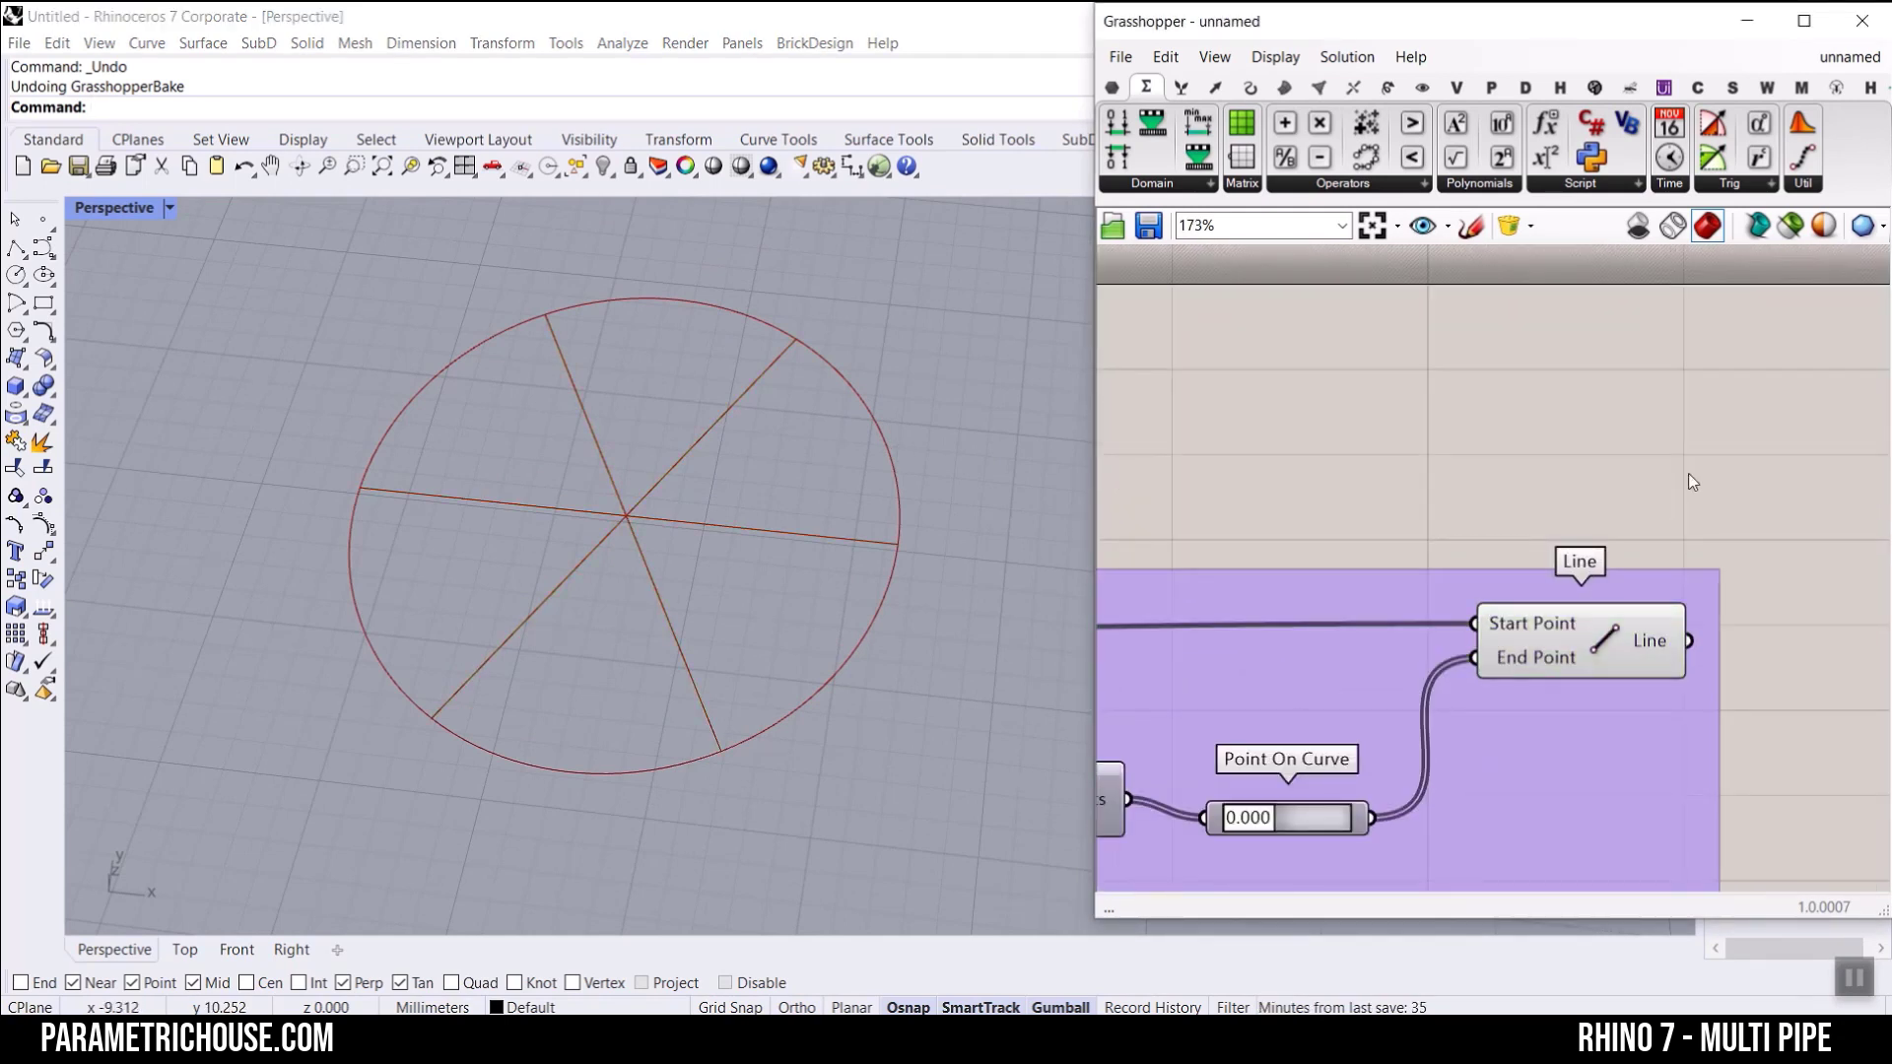
click(1390, 87)
click(1601, 186)
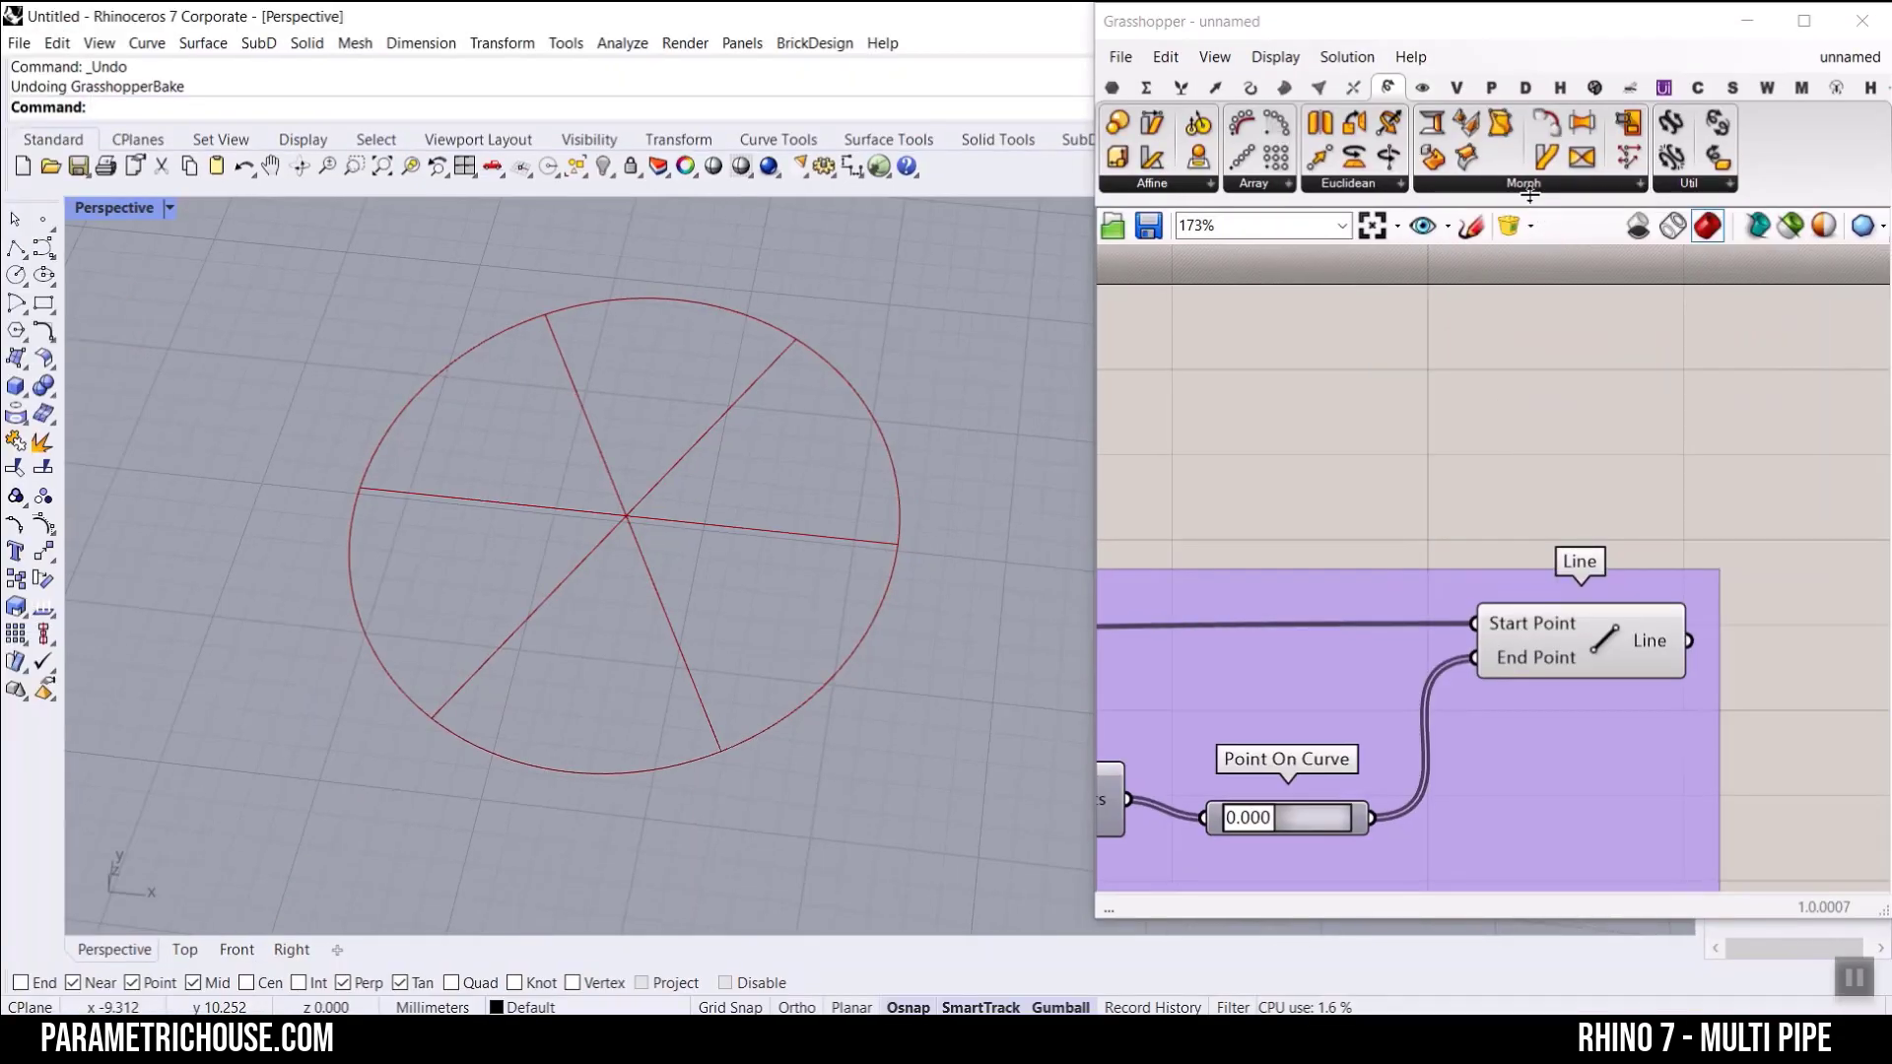
click(1529, 195)
drag(1479, 363, 1783, 619)
drag(1489, 564, 1660, 529)
right_drag(1575, 623, 1411, 515)
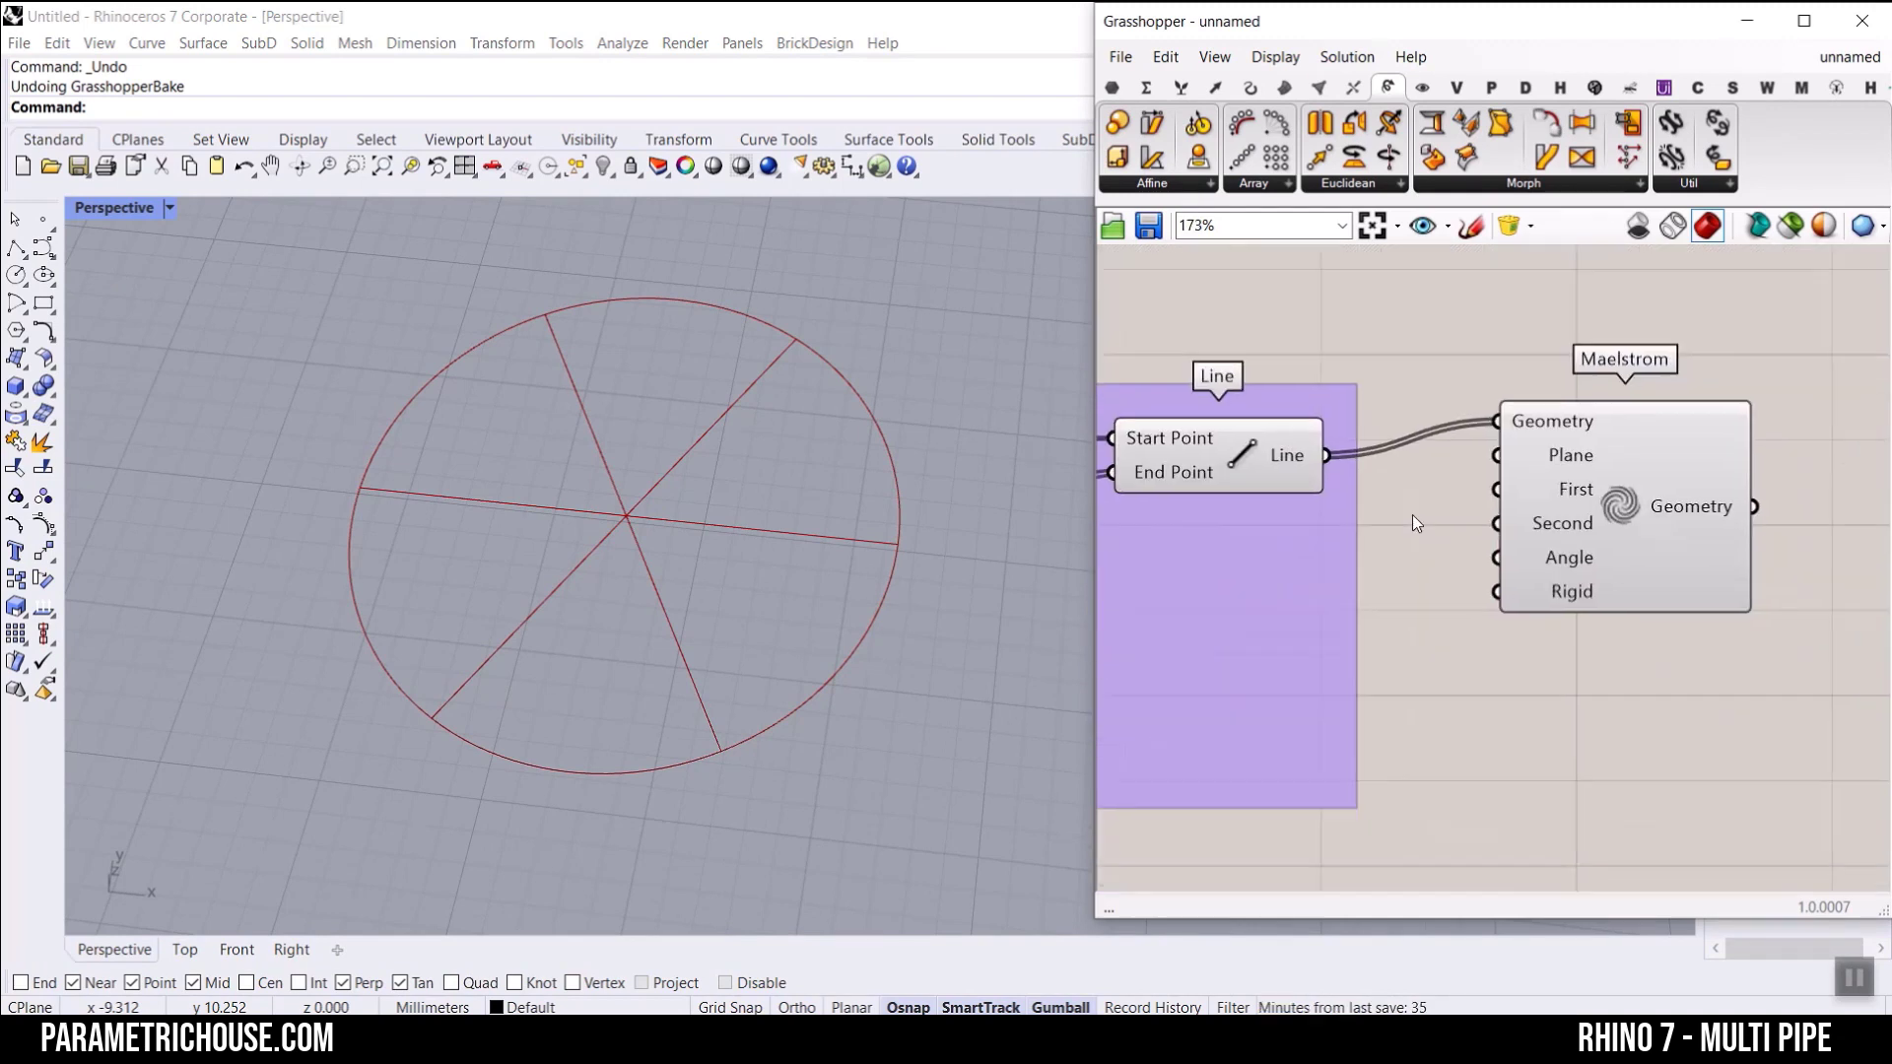
click(1238, 458)
drag(1579, 494, 1659, 529)
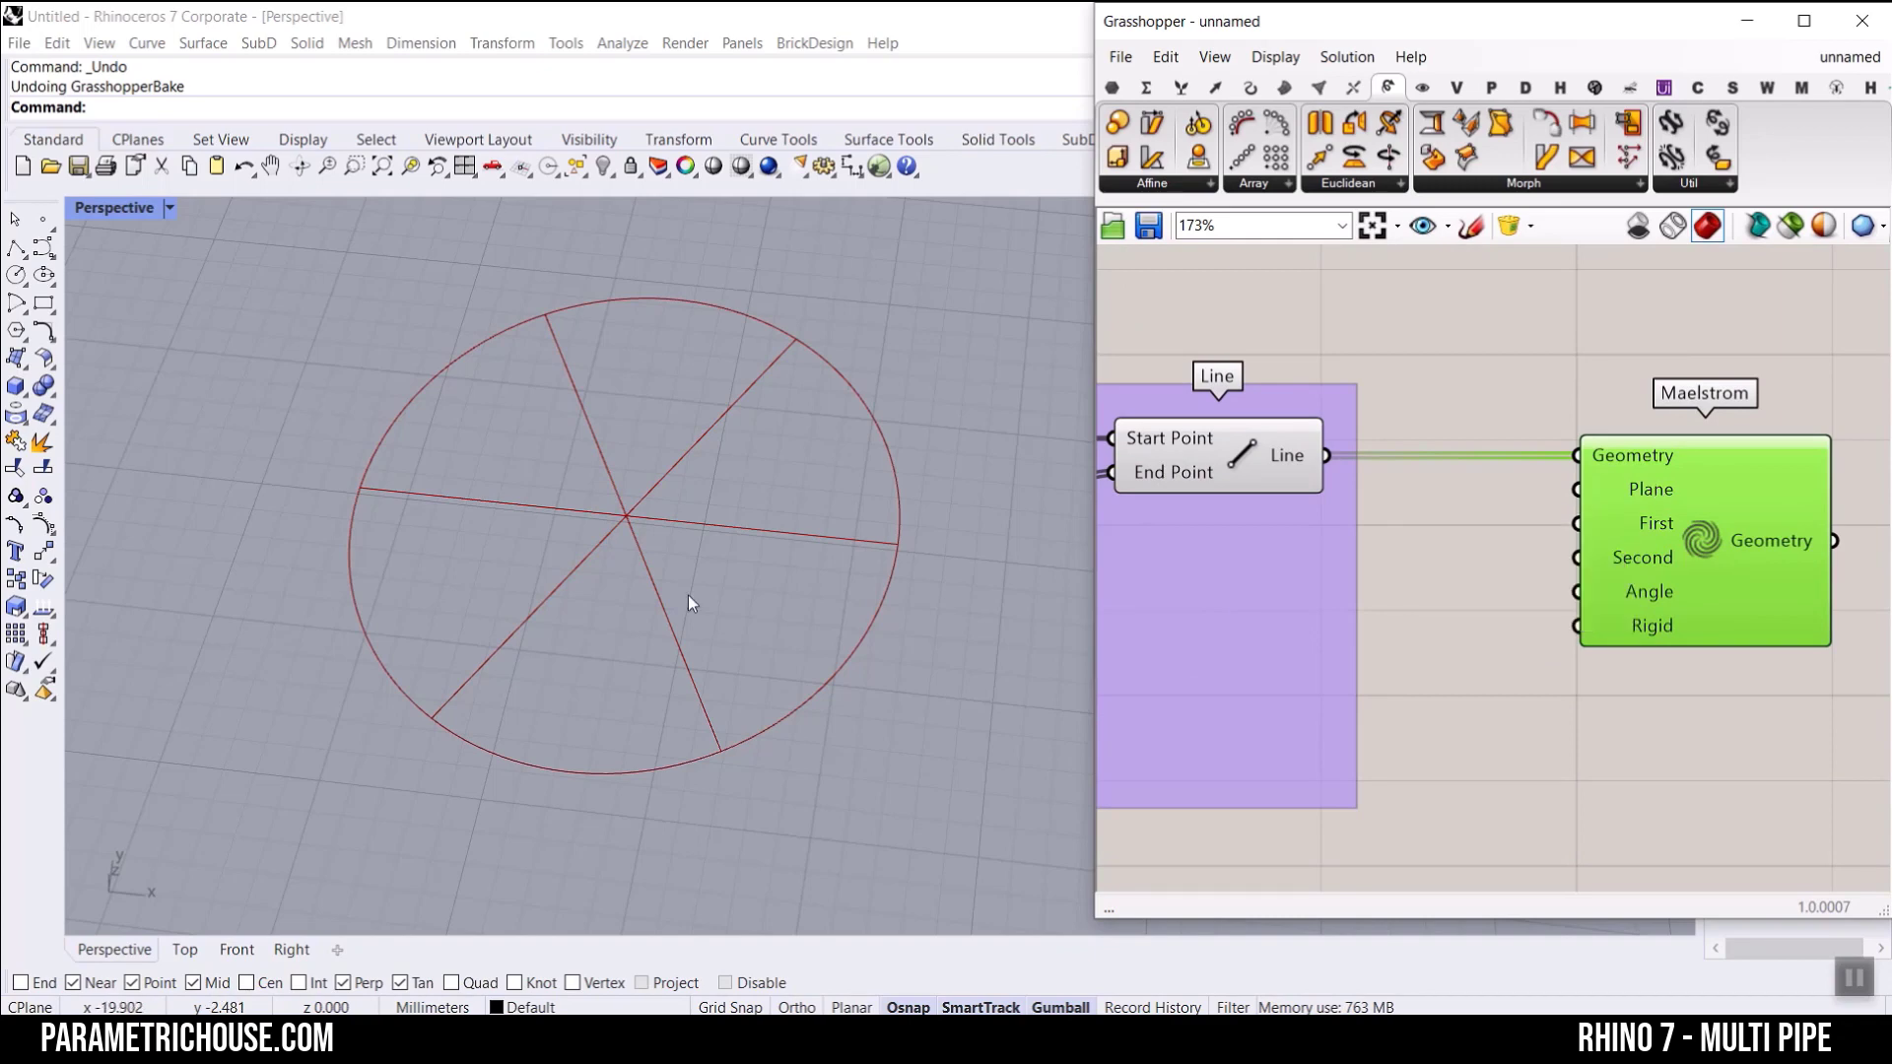
Step: Connect the Point component to Maelstrom's Plane input and move Maelstrom below the level of Line
right_drag(1426, 404, 1631, 458)
scroll(1621, 460, down, 6)
right_drag(1133, 449, 1387, 446)
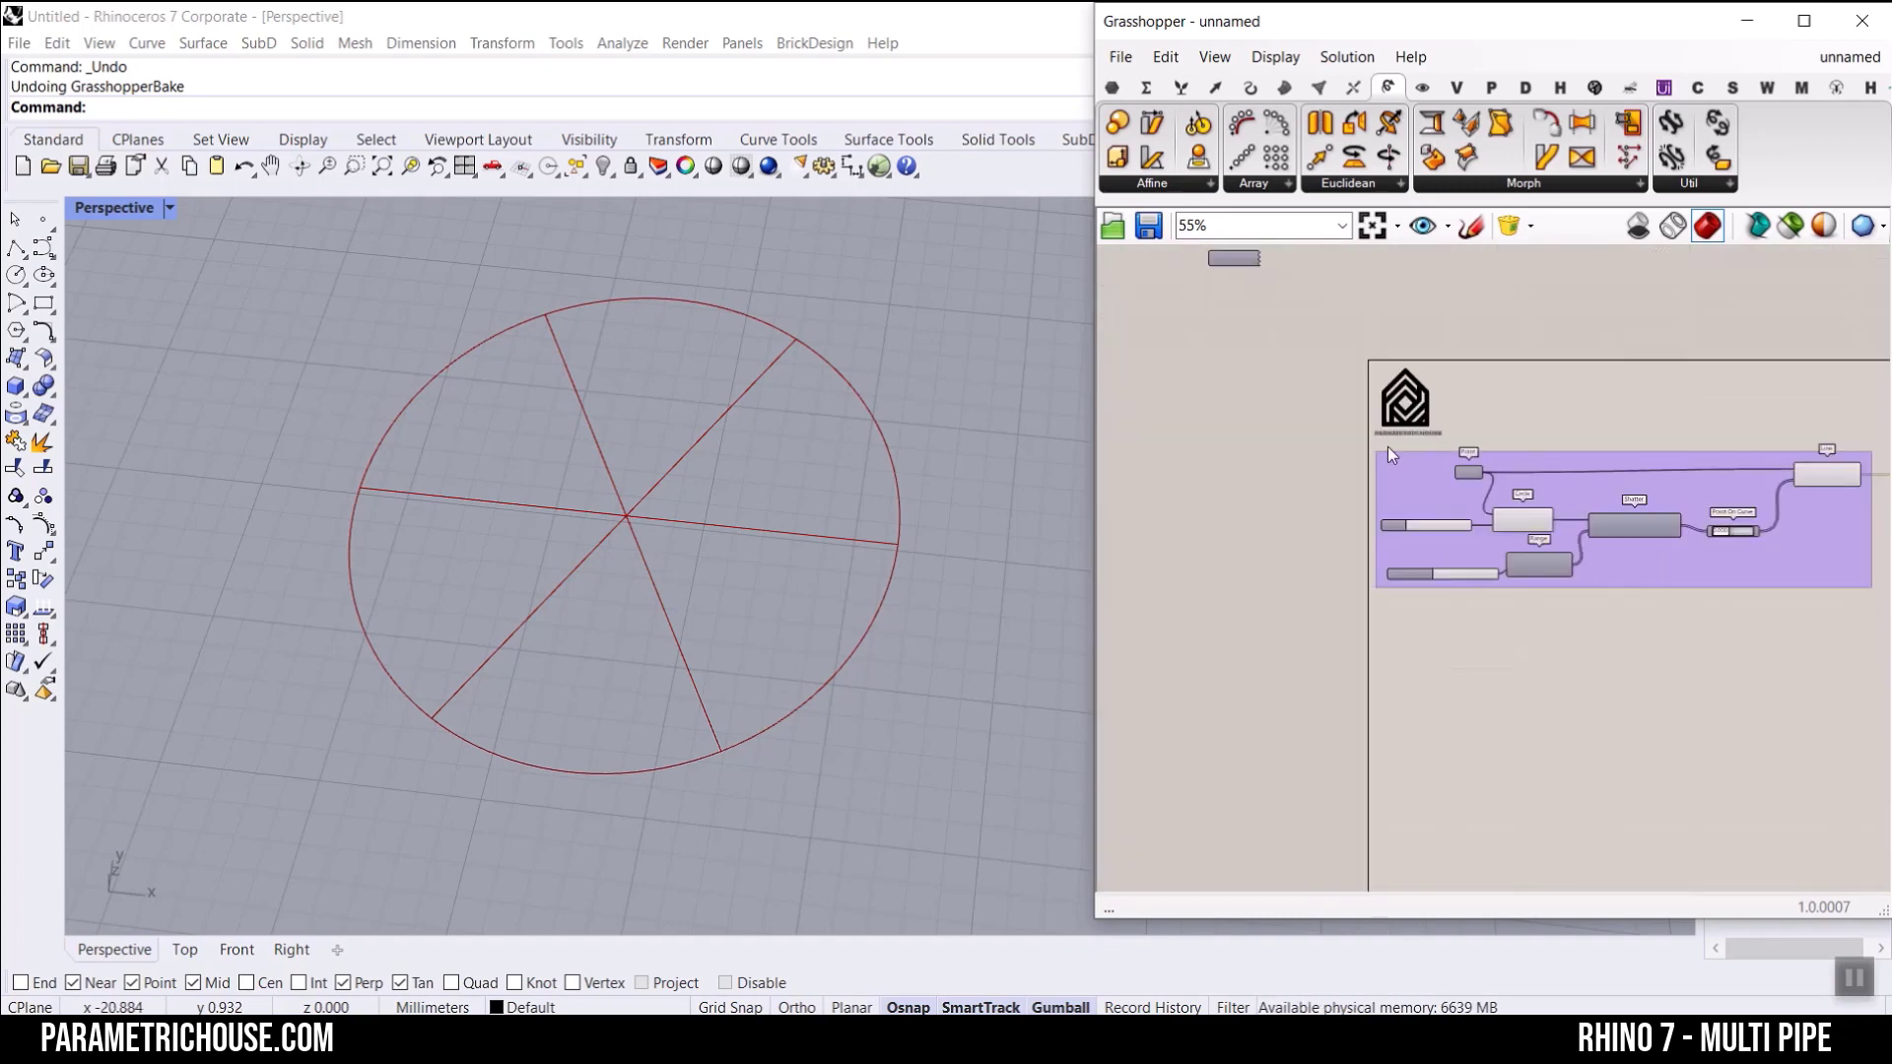
scroll(1460, 461, up, 6)
scroll(1351, 426, down, 11)
drag(1507, 456, 1551, 410)
scroll(1598, 443, up, 6)
scroll(1515, 421, up, 6)
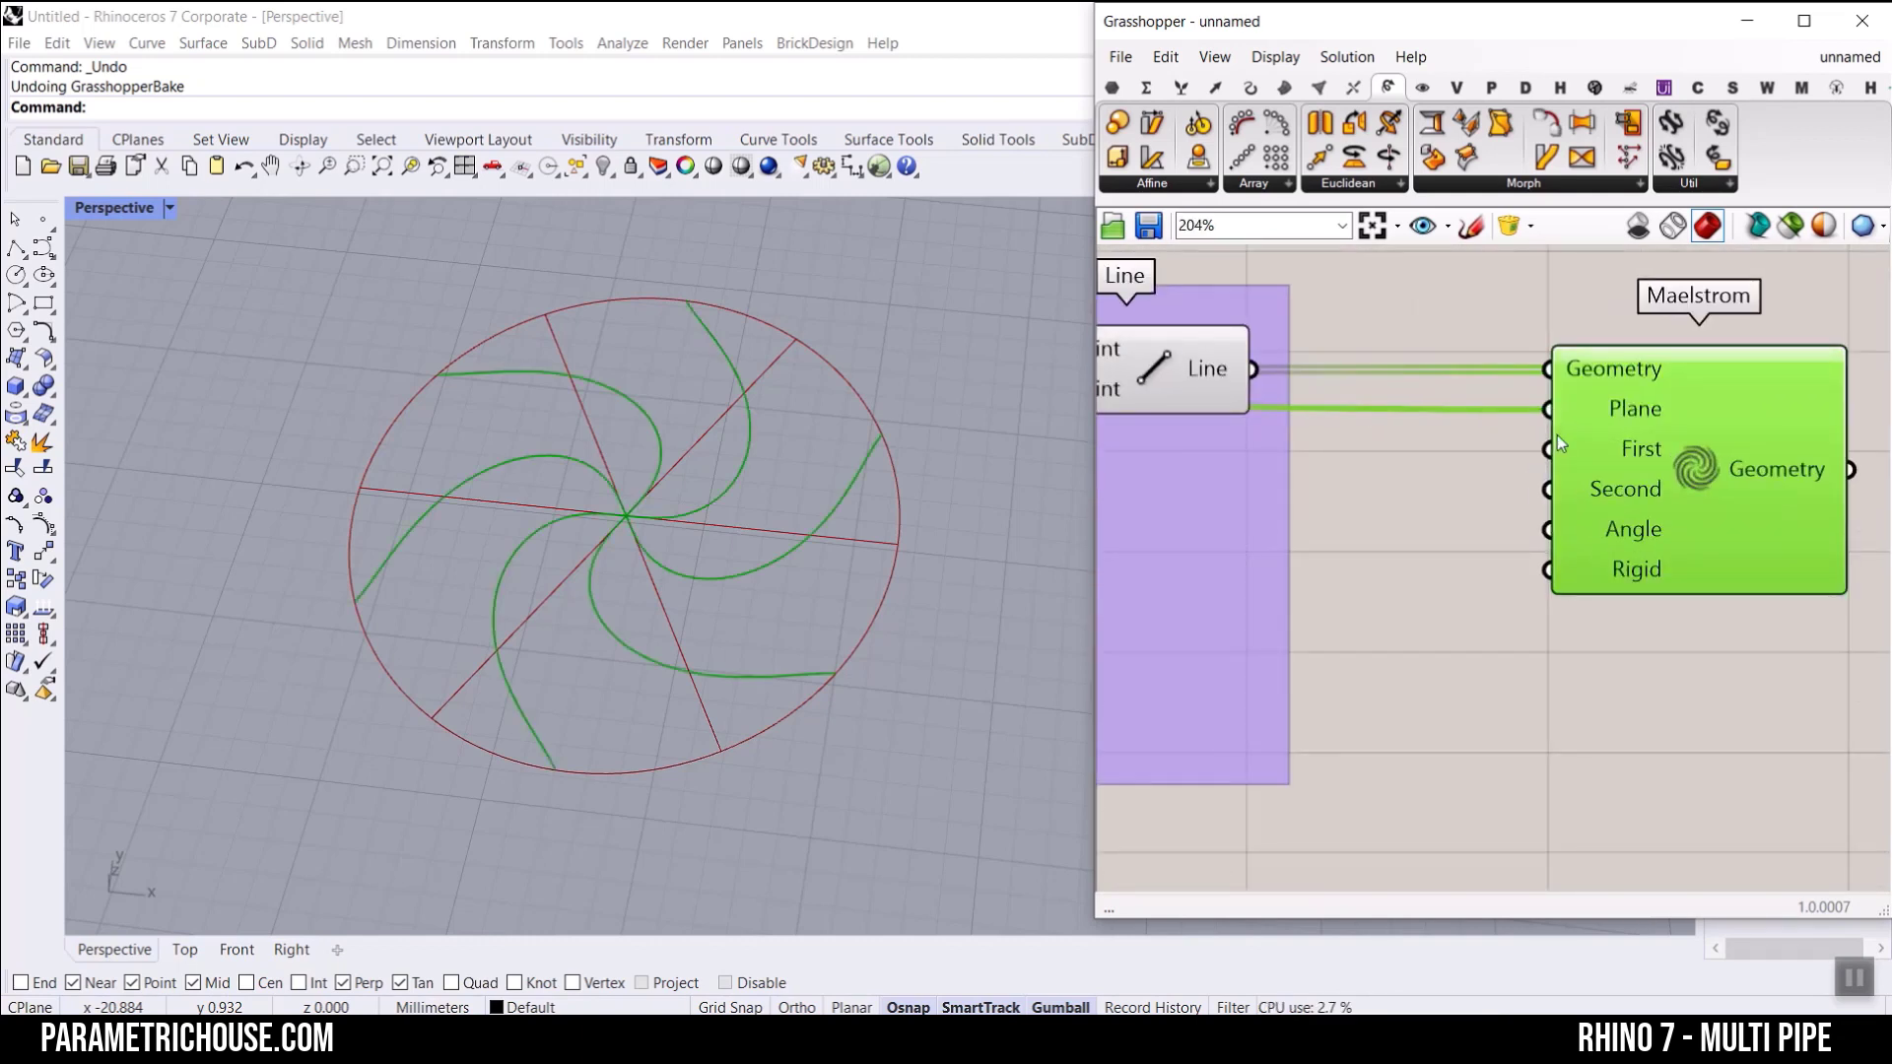
scroll(1389, 458, down, 5)
drag(1419, 473, 1478, 591)
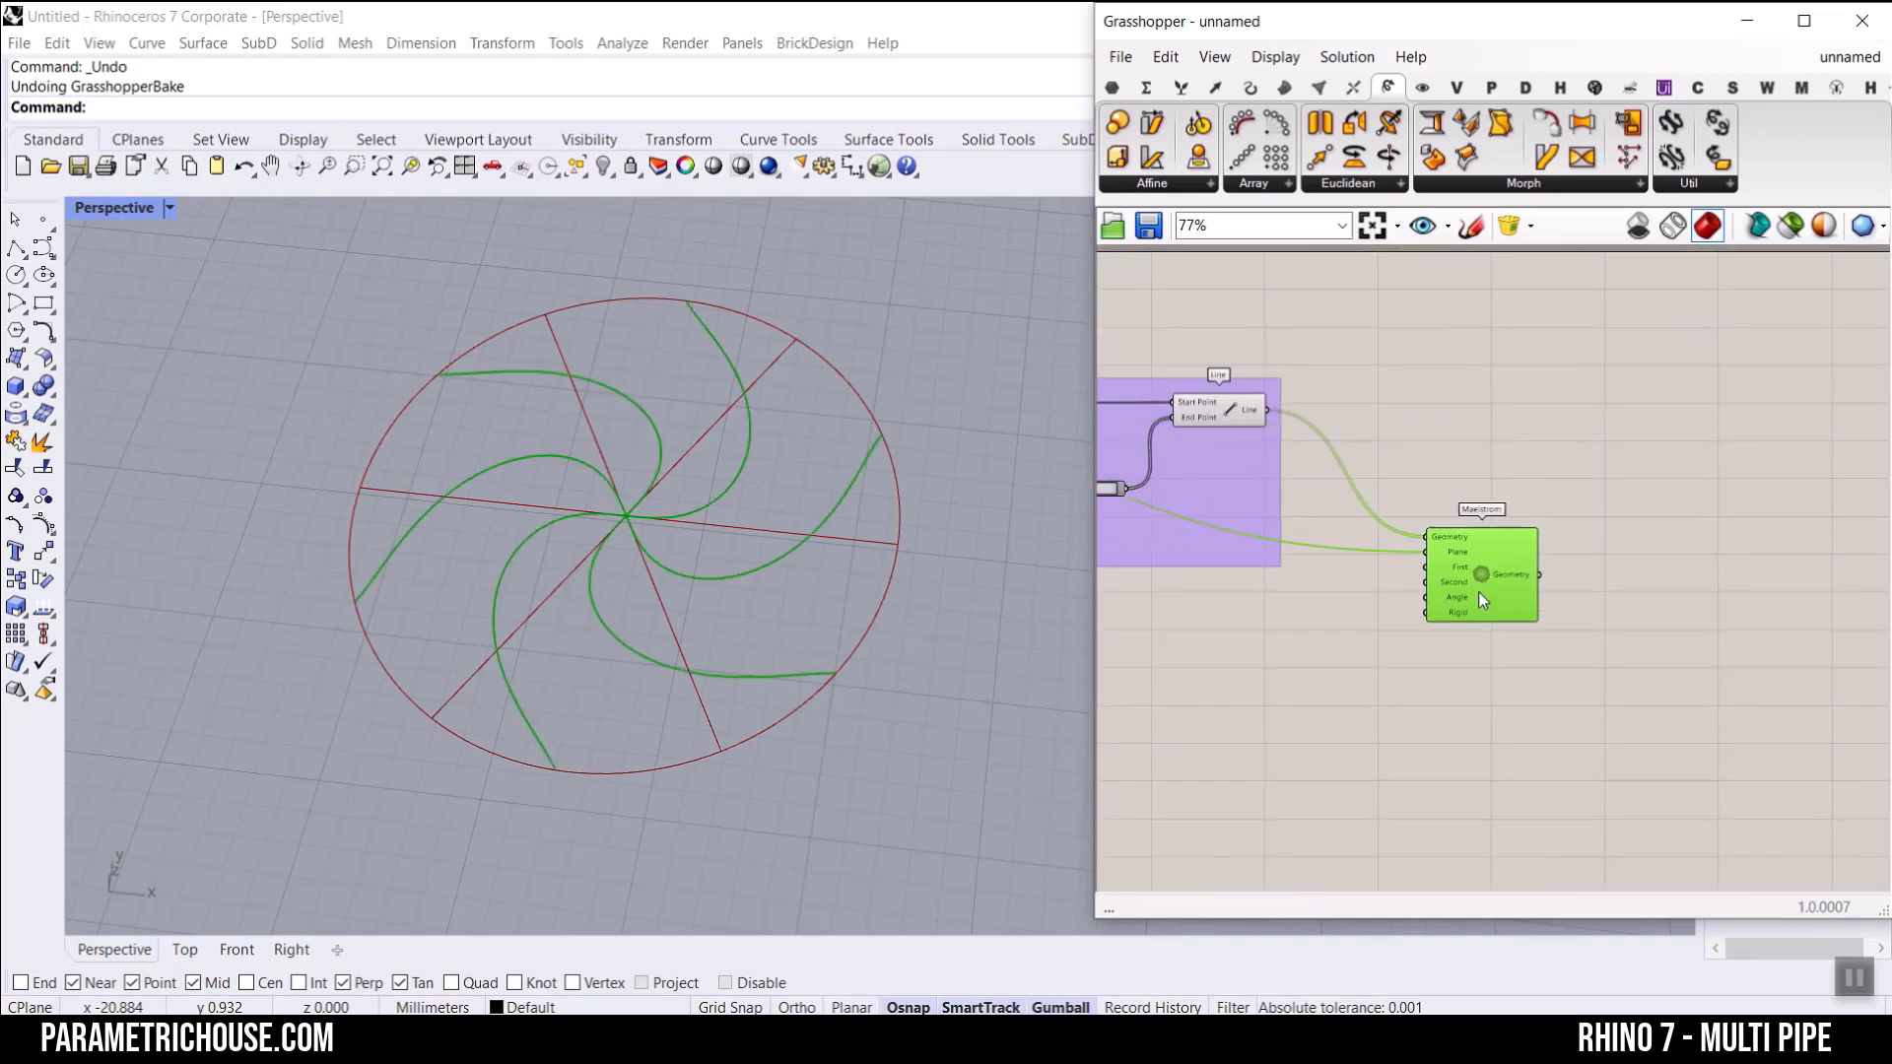
Step: Turn off the preview of the Line component
scroll(1456, 579, up, 6)
scroll(1228, 416, down, 2)
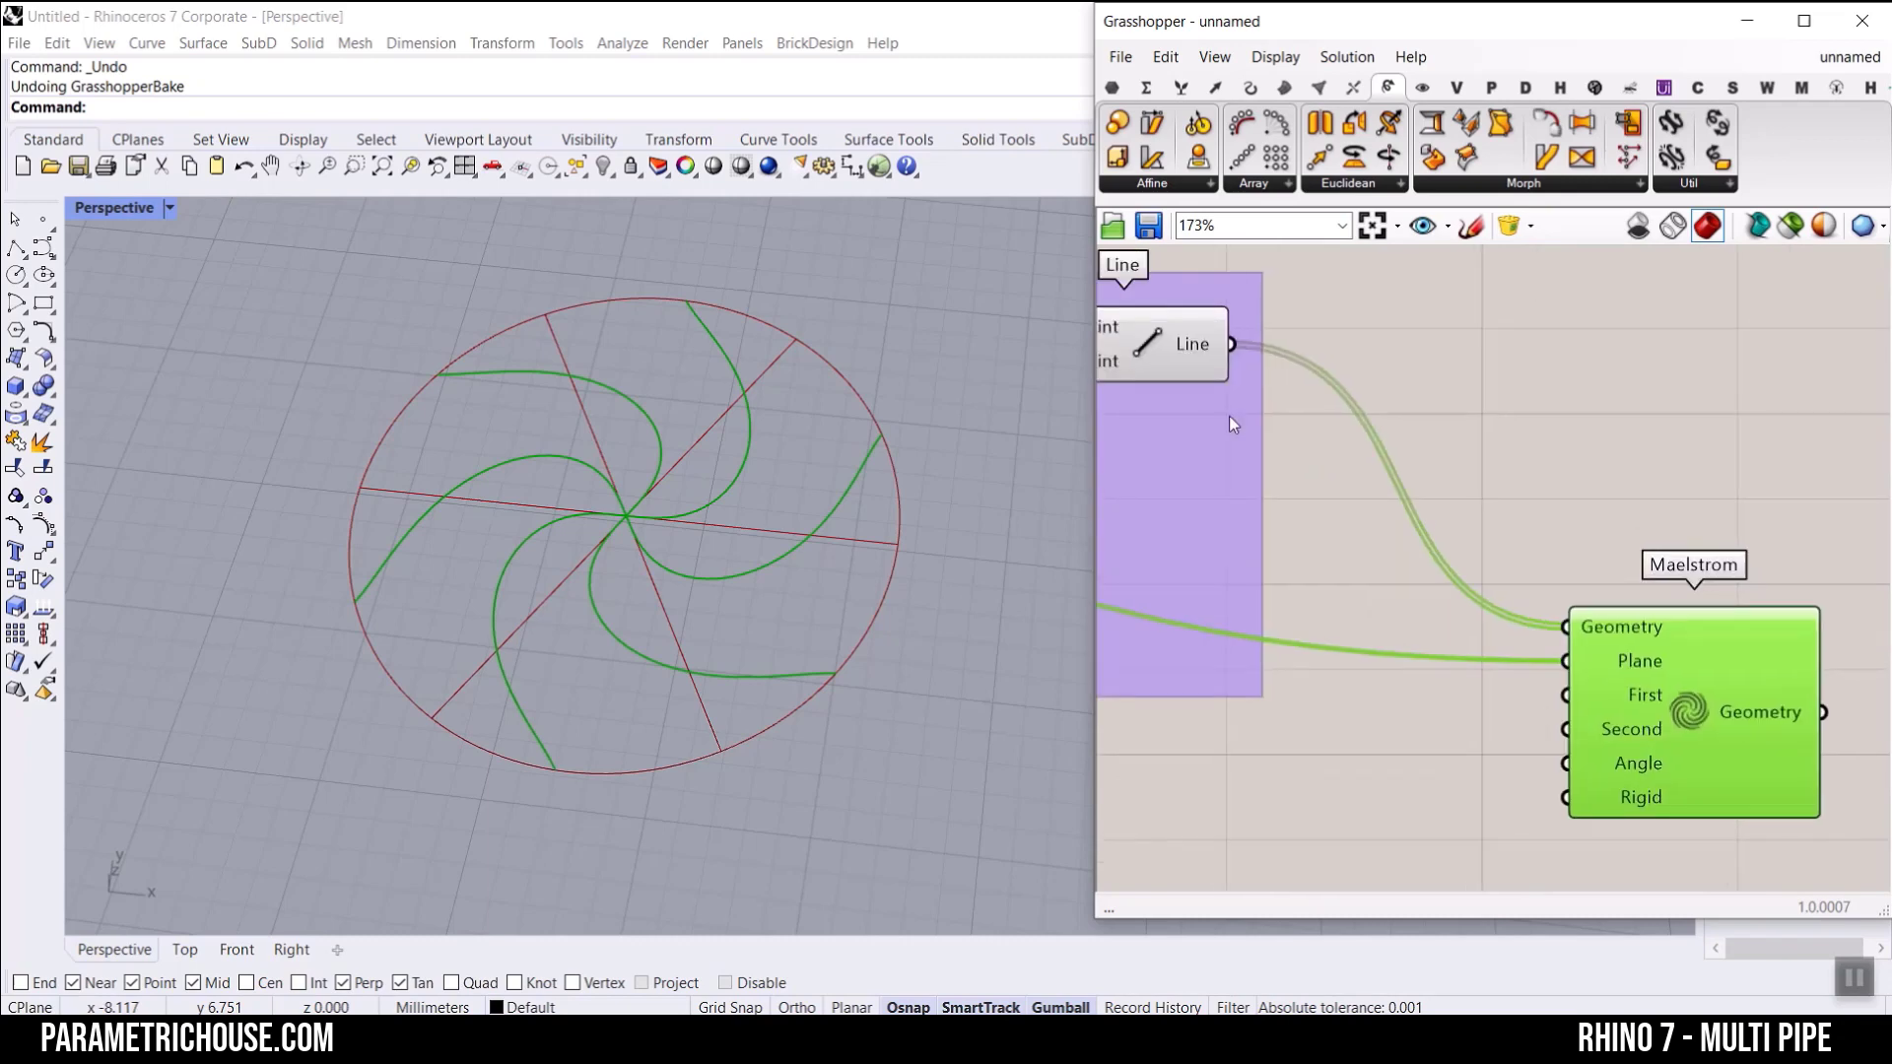
right_click(1149, 335)
click(1167, 375)
right_drag(640, 424, 599, 616)
Step: Set Maelstrom's Angle input to use degrees
scroll(596, 614, up, 3)
scroll(1646, 701, up, 2)
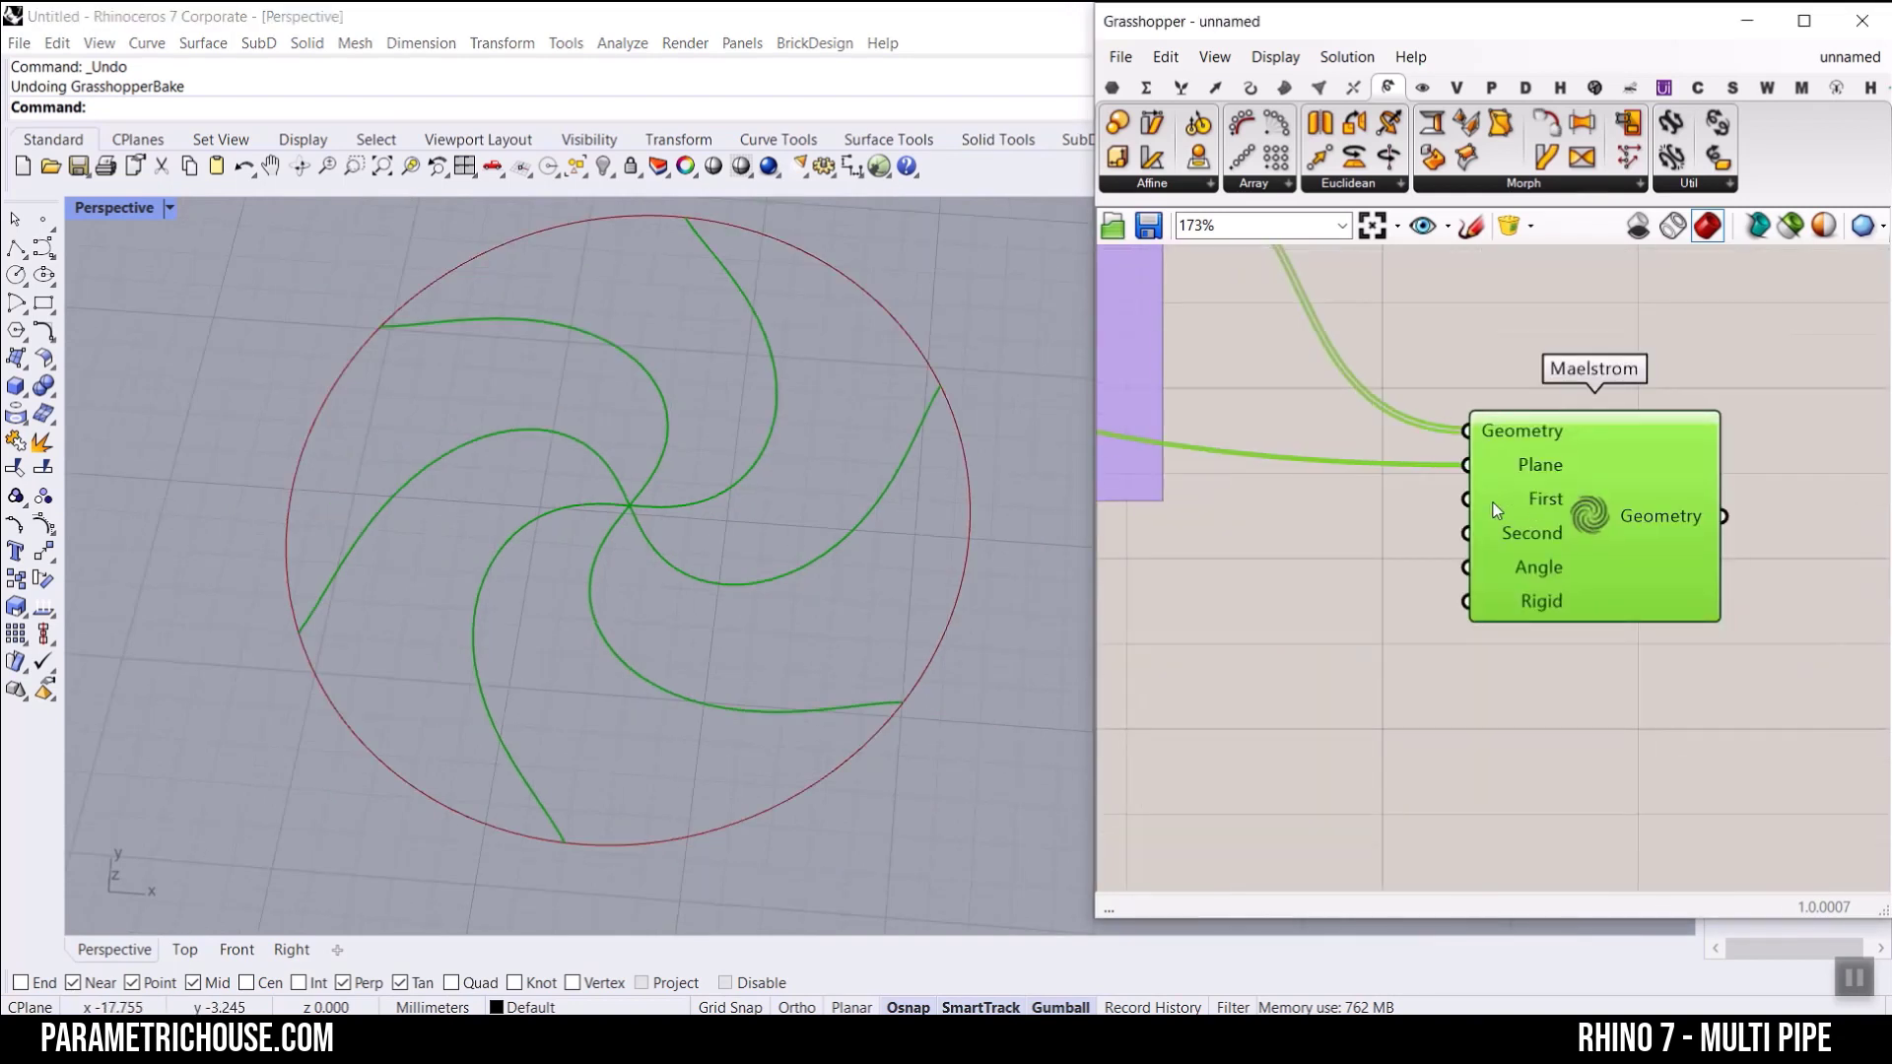
right_click(1546, 575)
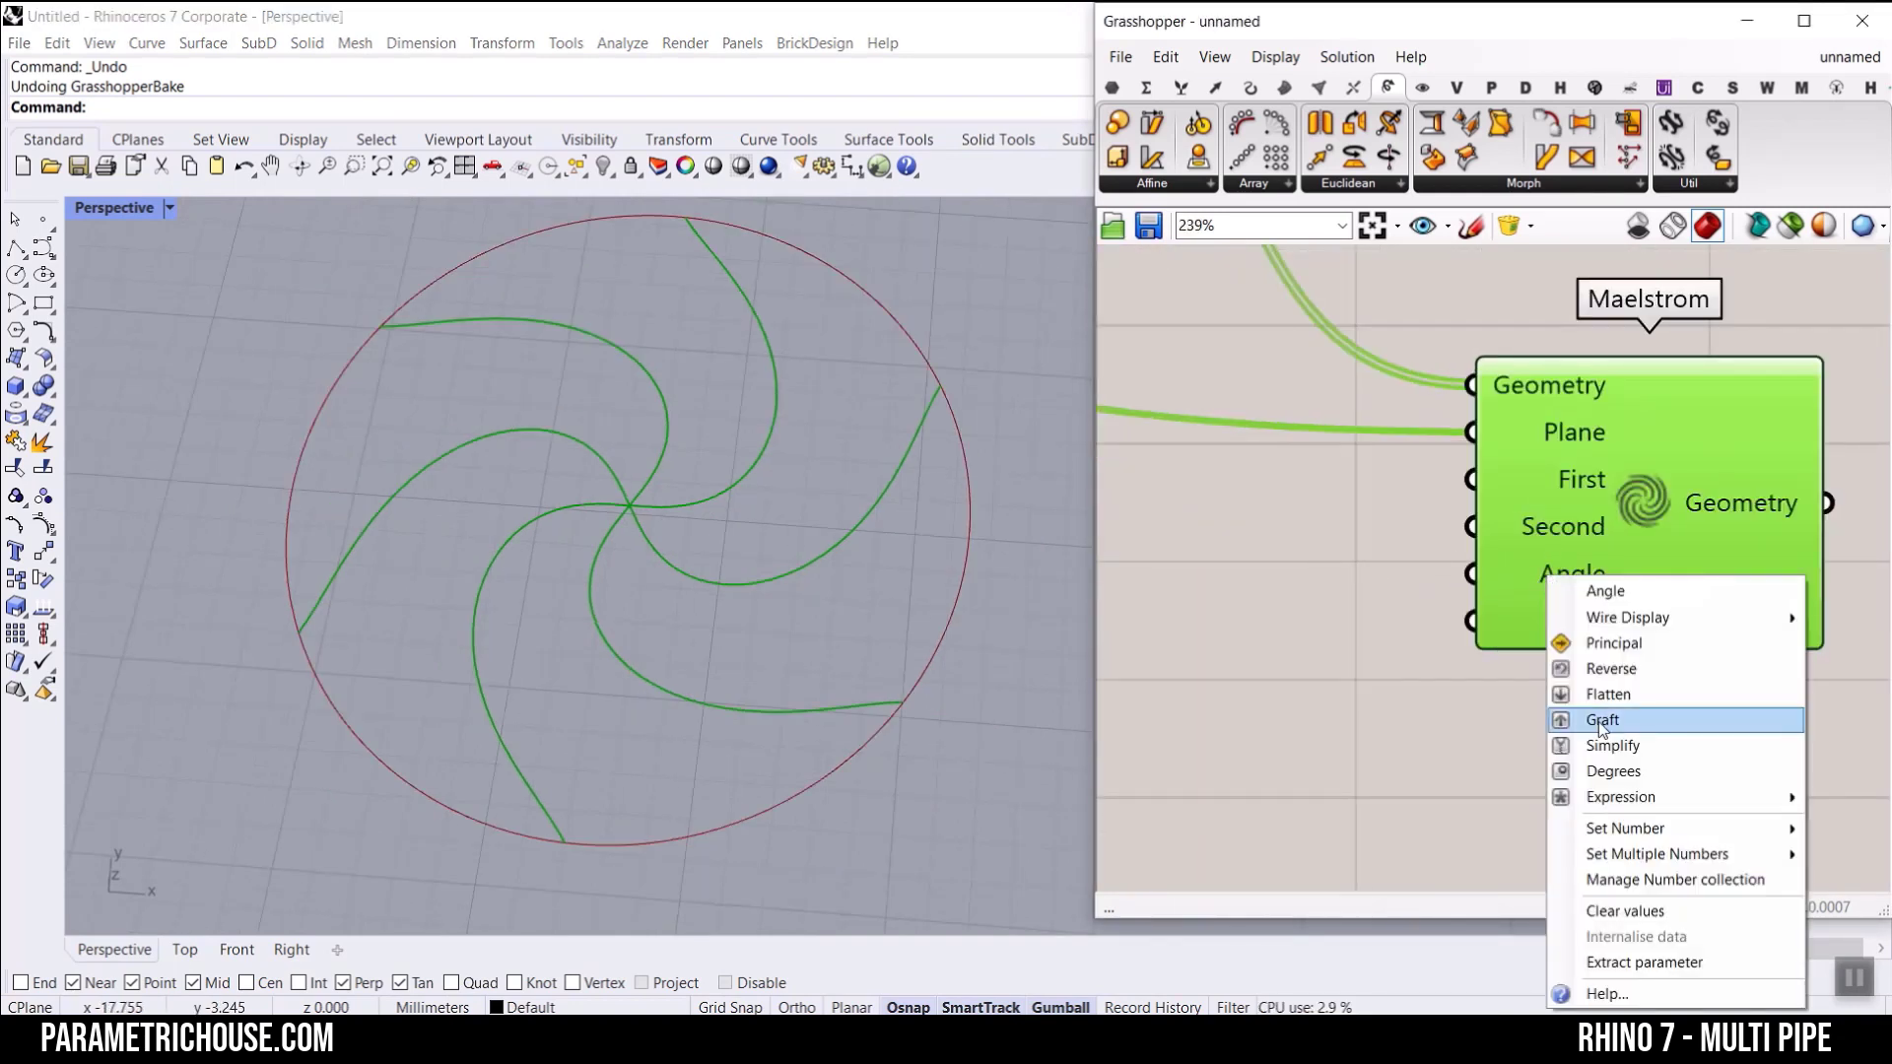
click(1606, 773)
Step: Add a number slider ranging from 0 to 300, connect it to Maelstrom's Angle input and set it to 95.21
right_drag(1371, 577, 1633, 626)
double_click(1401, 691)
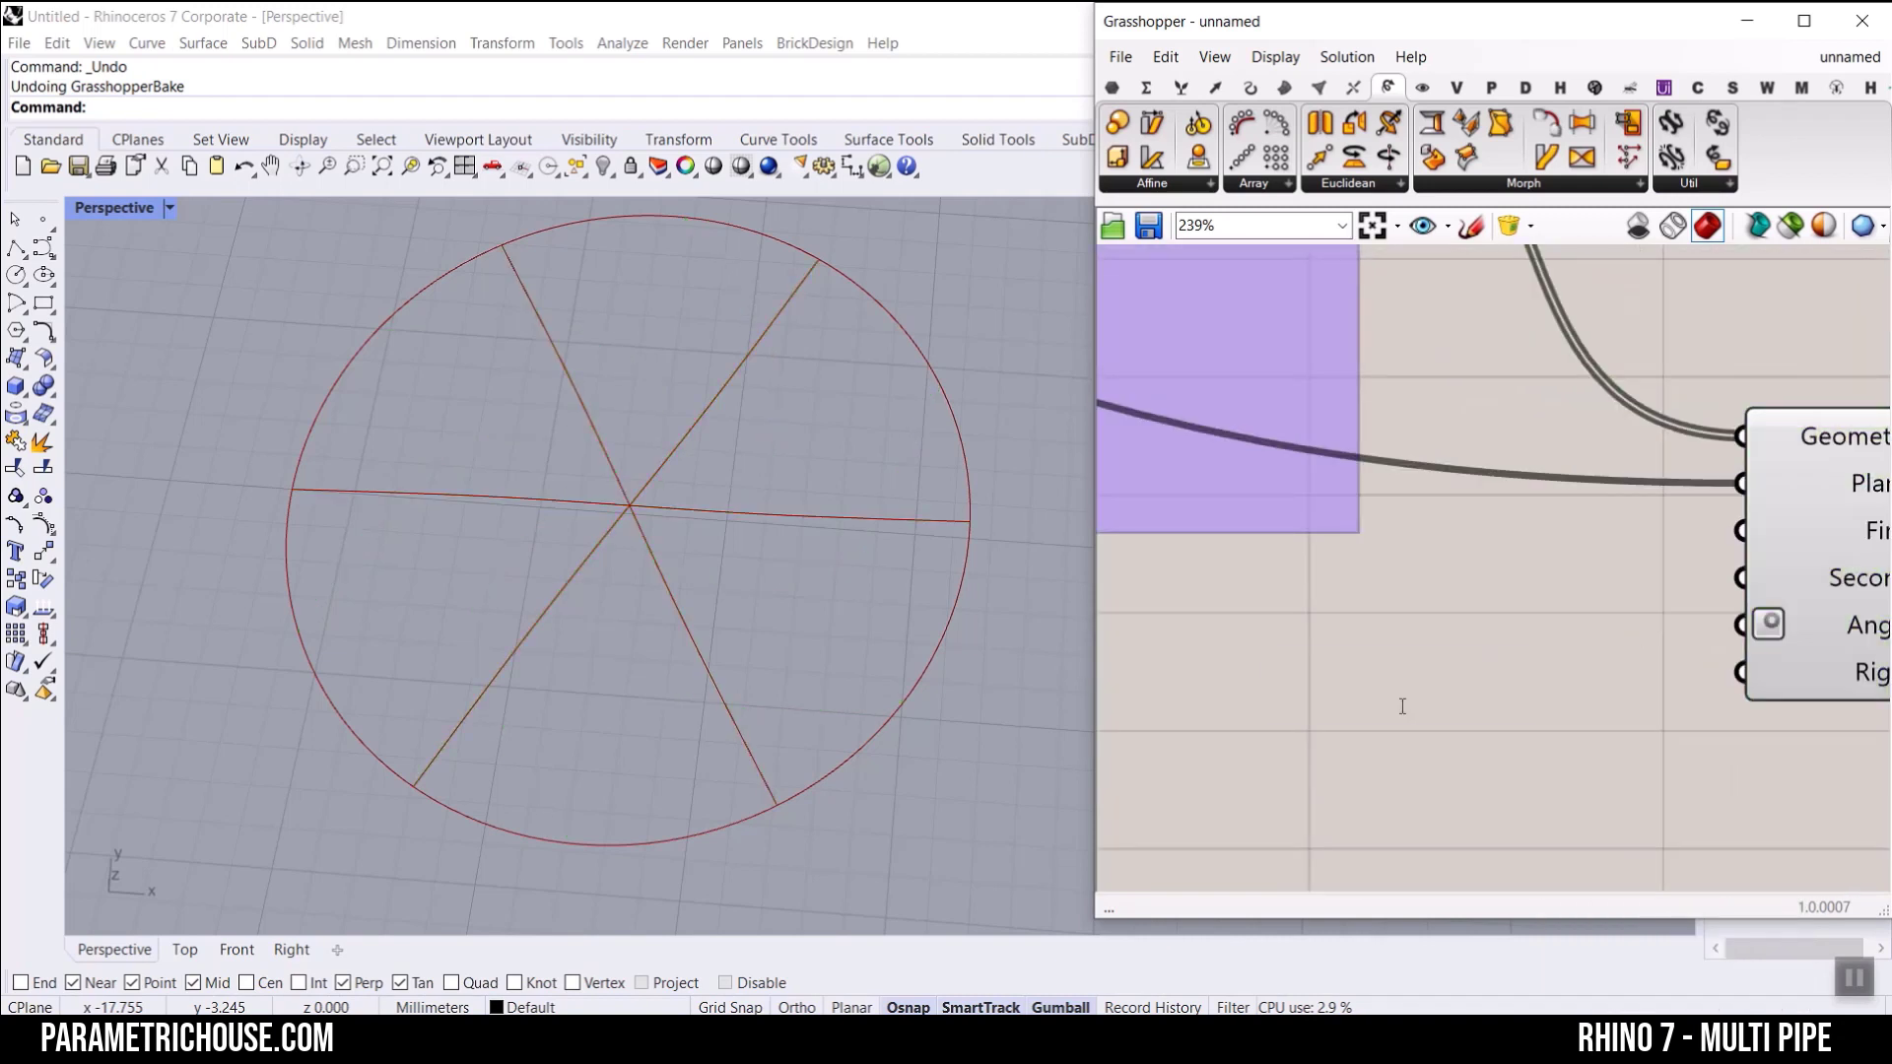
text(0..3)
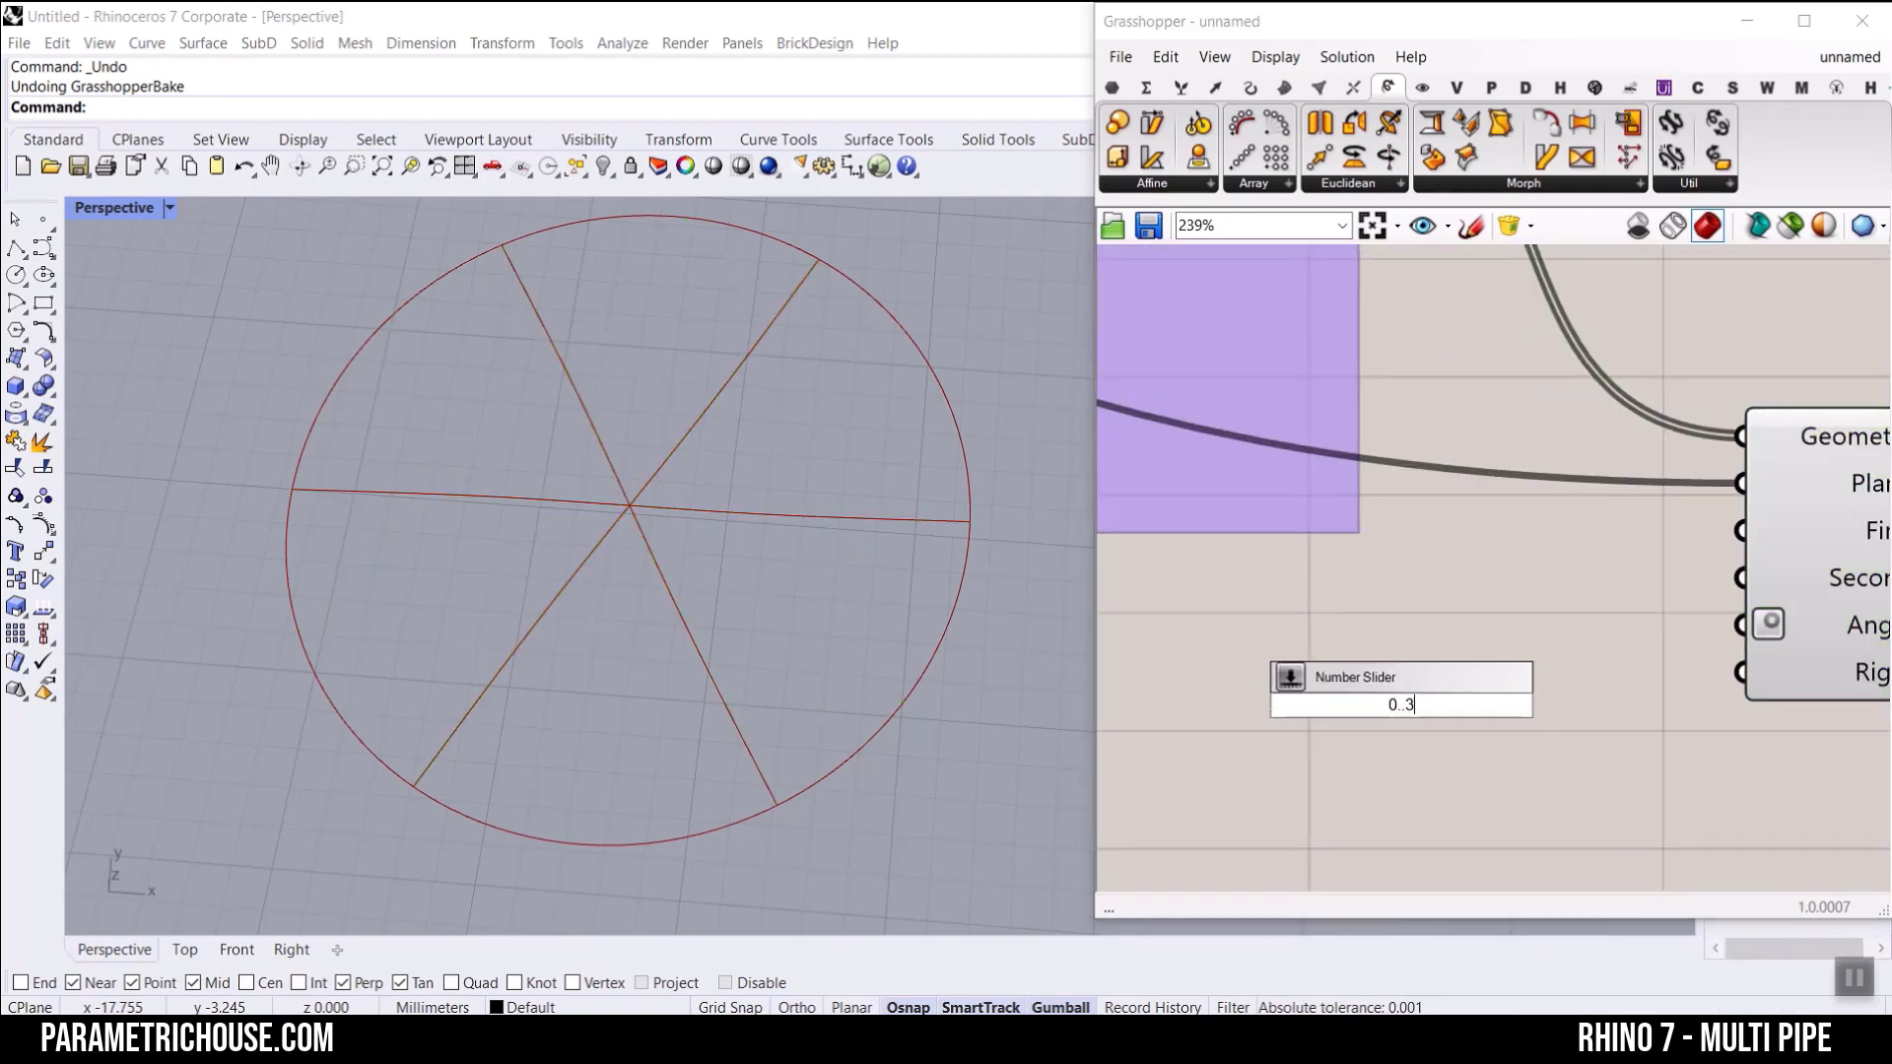
text(00.0)
key(Return)
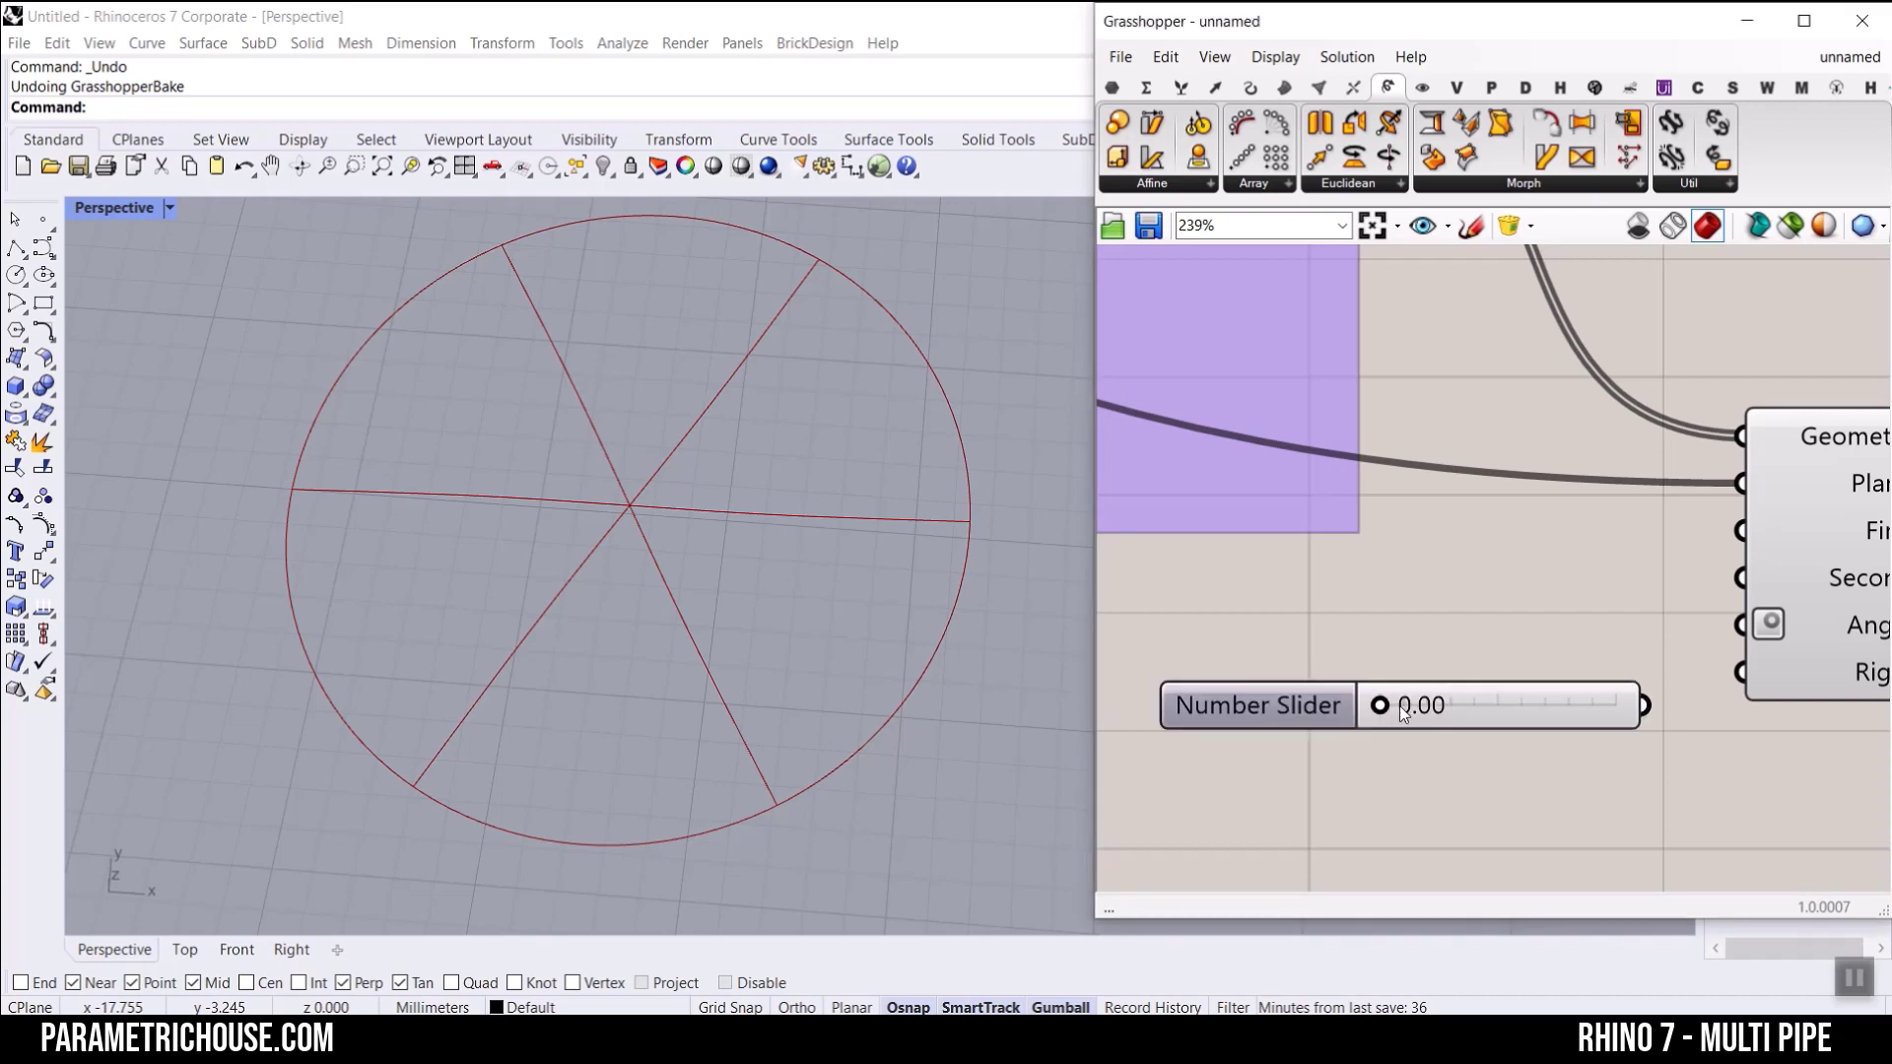
drag(1640, 705, 1740, 625)
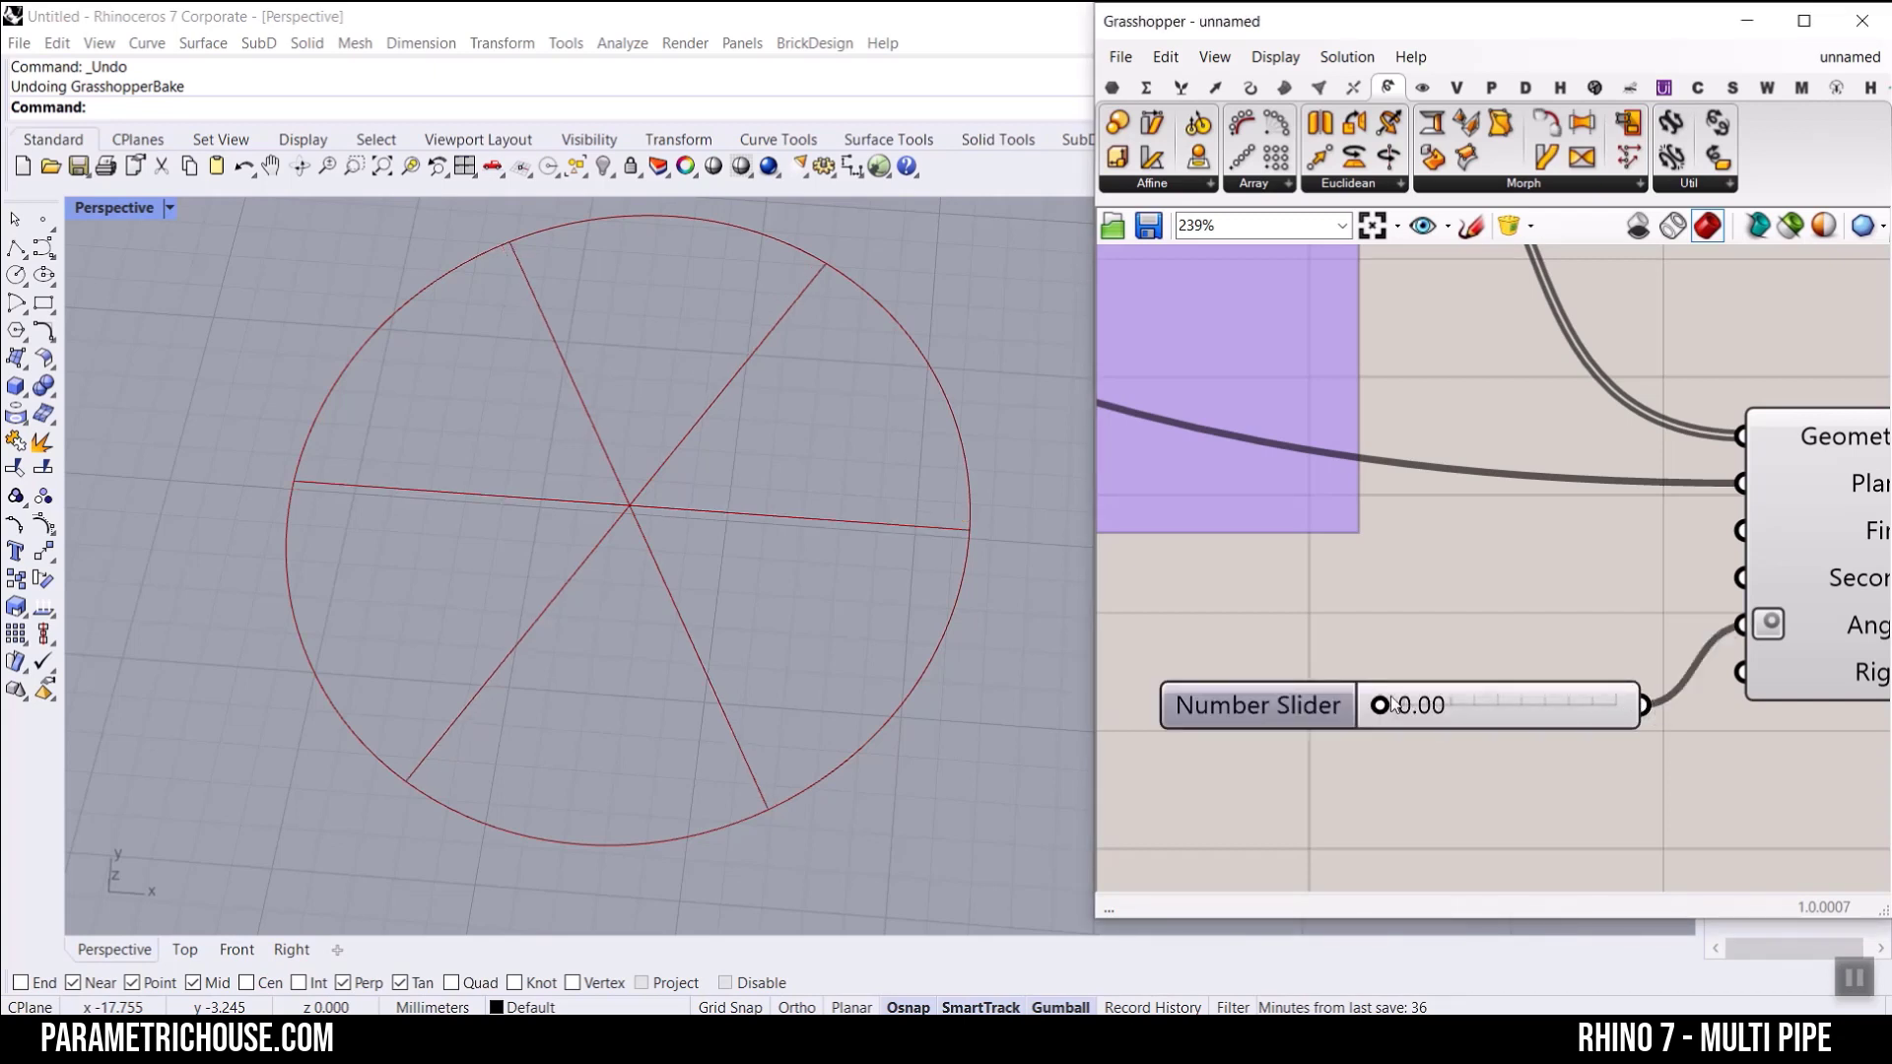
drag(1379, 705, 1462, 707)
scroll(1379, 548, down, 5)
scroll(1576, 532, up, 3)
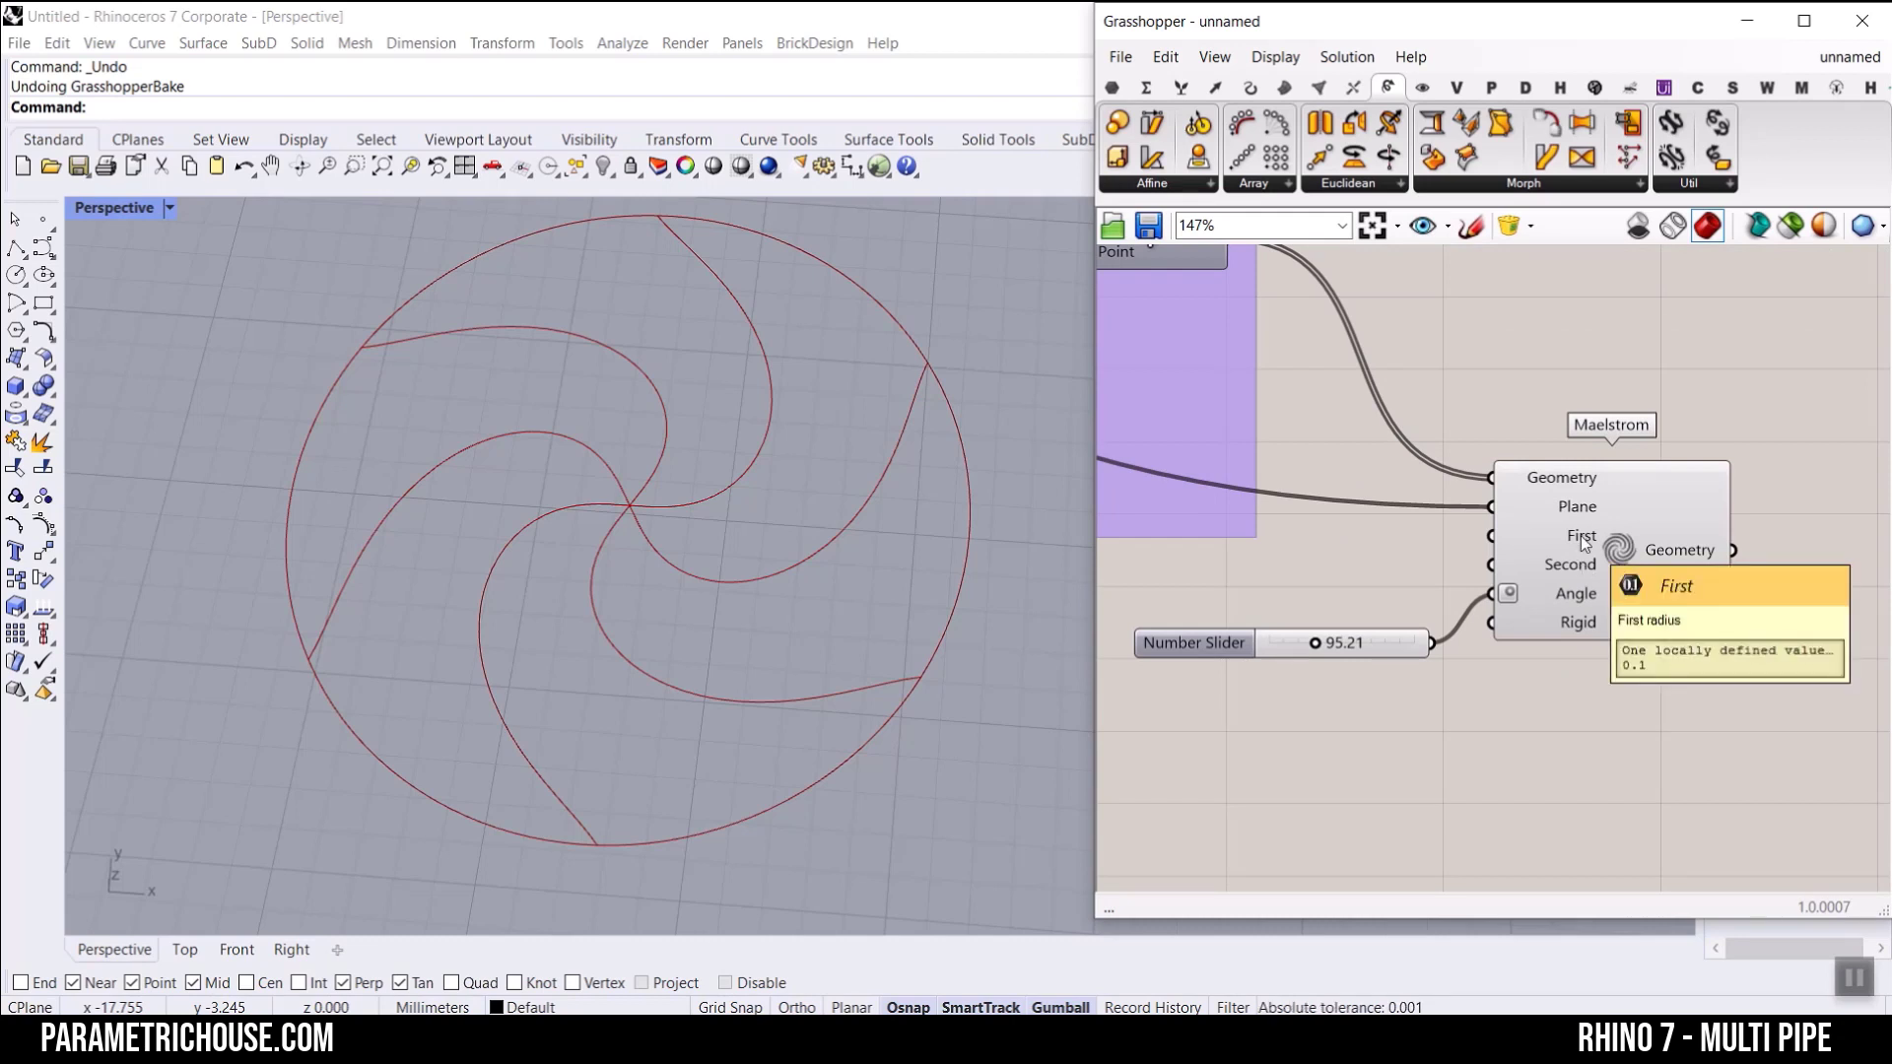
scroll(1699, 640, down, 5)
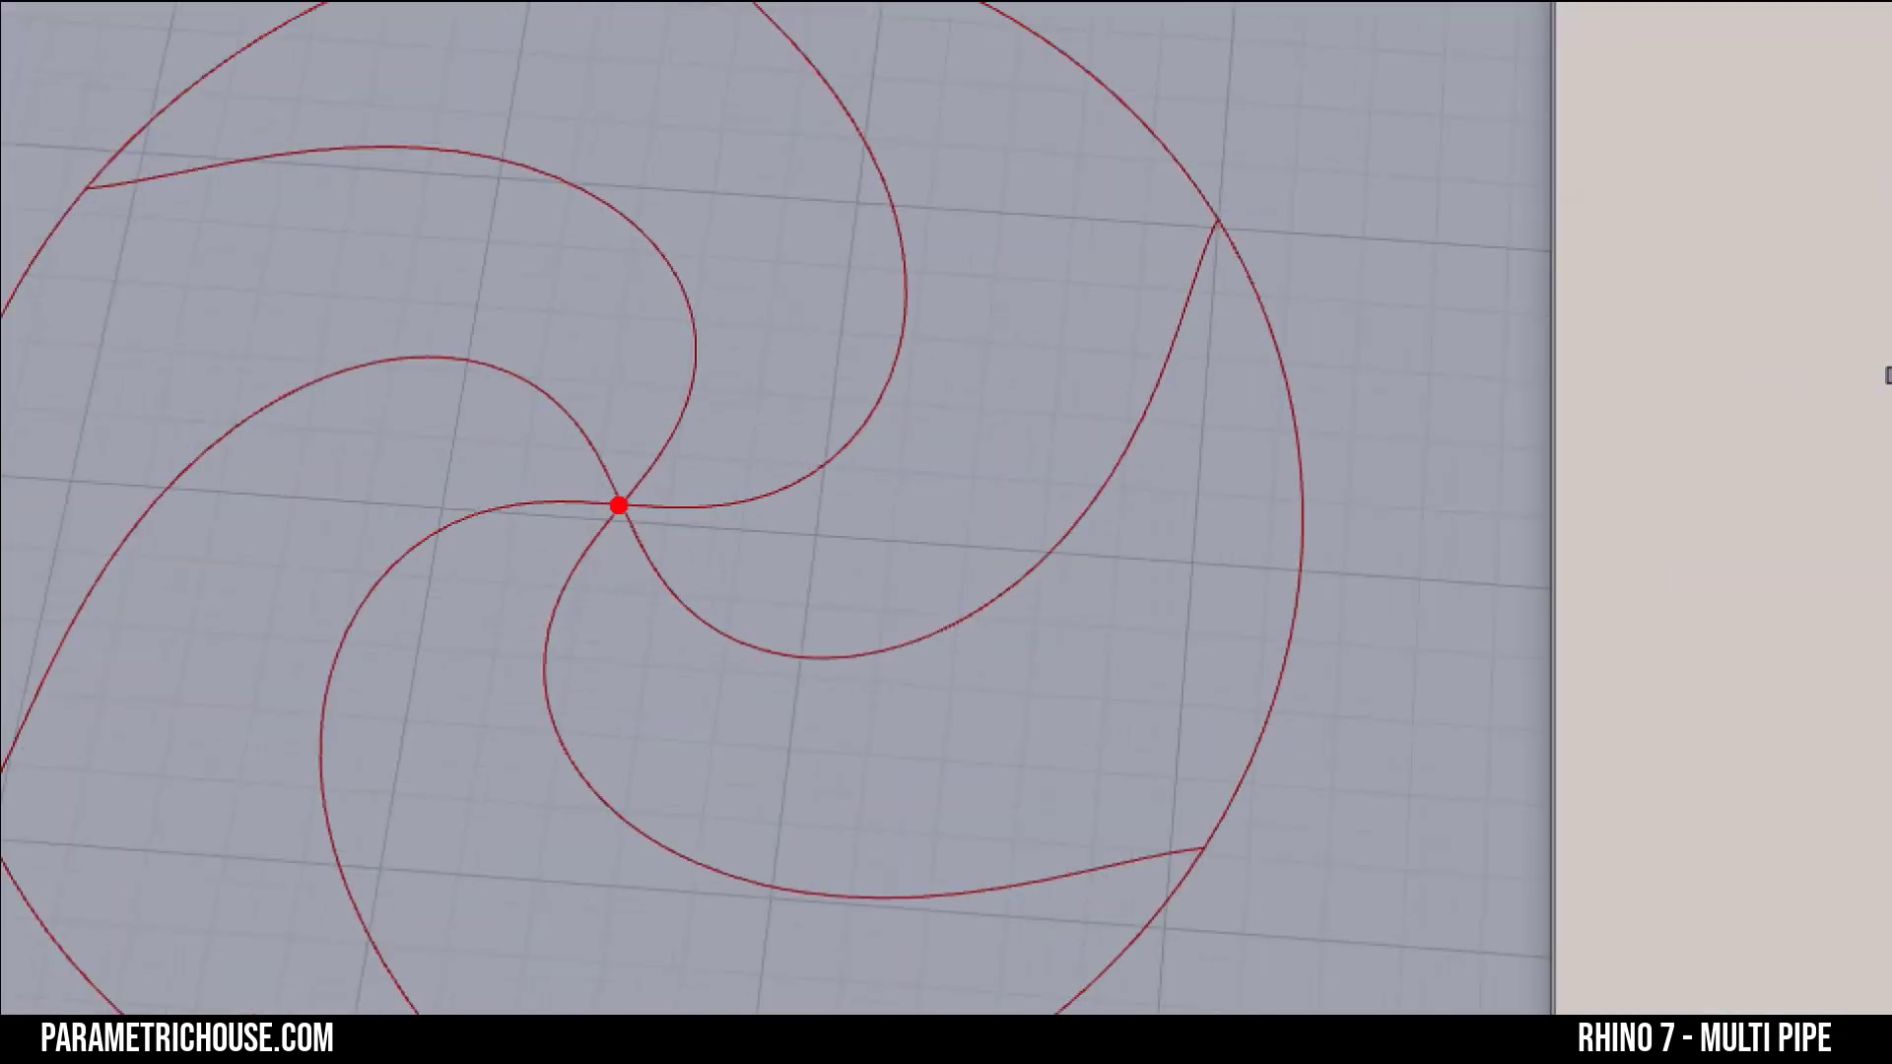
mouse_move(618, 504)
mouse_down()
mouse_move(666, 503)
mouse_move(654, 520)
mouse_up()
drag(618, 397, 627, 440)
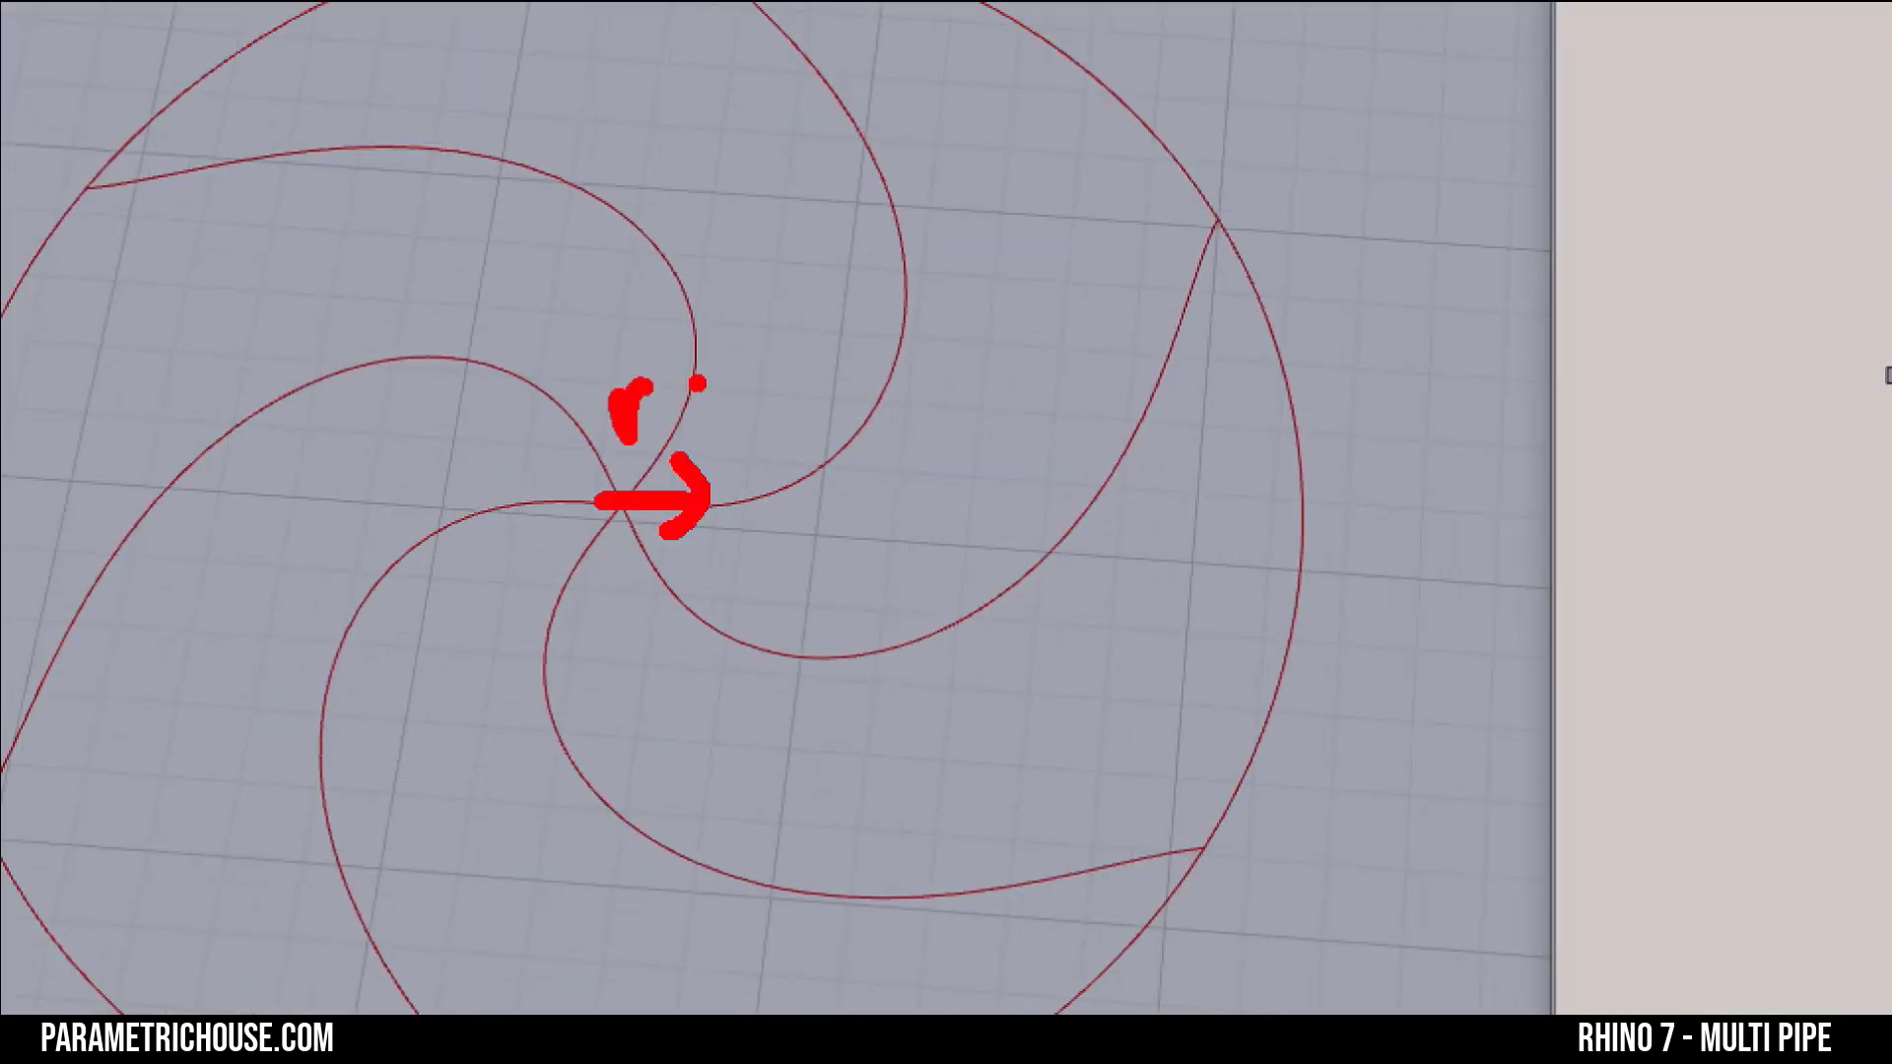
drag(697, 382, 696, 571)
mouse_move(595, 504)
mouse_down()
mouse_move(287, 125)
mouse_move(262, 195)
mouse_up()
drag(284, 120, 375, 202)
drag(280, 115, 392, 115)
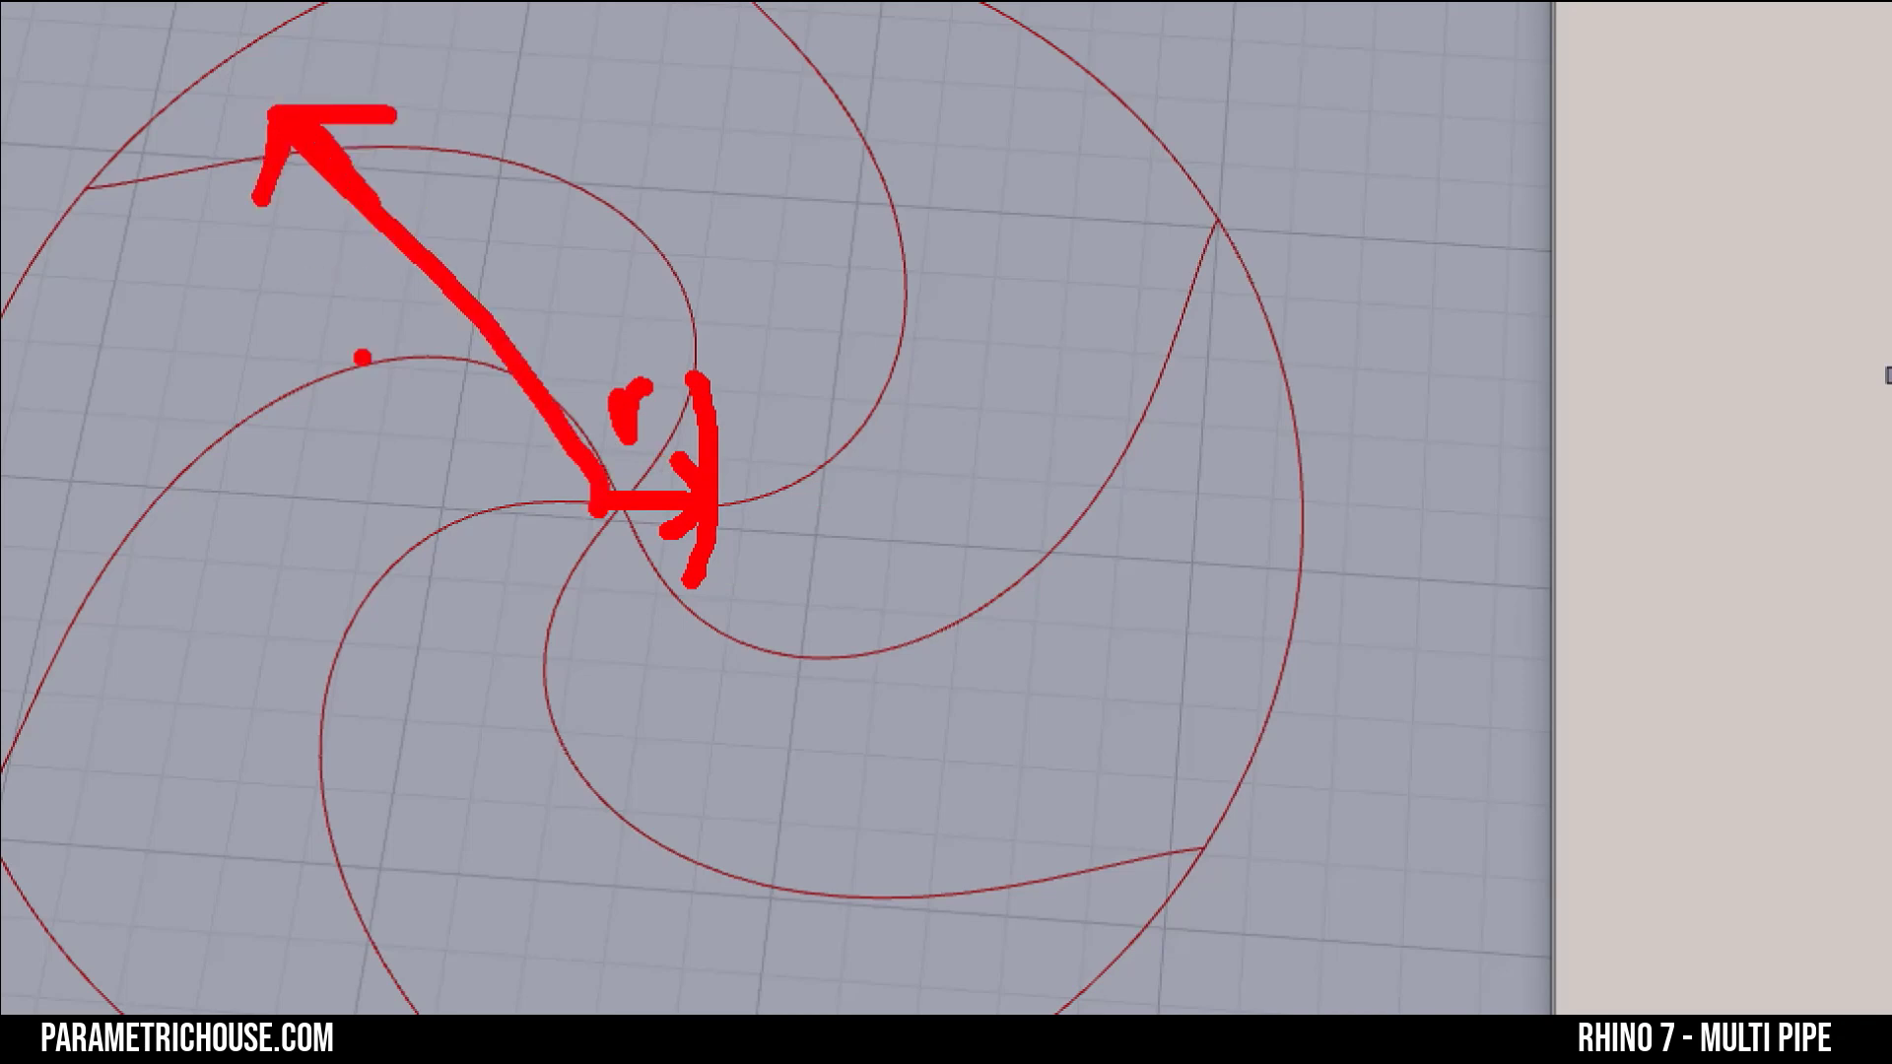
mouse_move(346, 306)
mouse_down()
mouse_move(359, 375)
mouse_move(406, 306)
mouse_up()
drag(388, 27, 290, 69)
drag(289, 69, 209, 225)
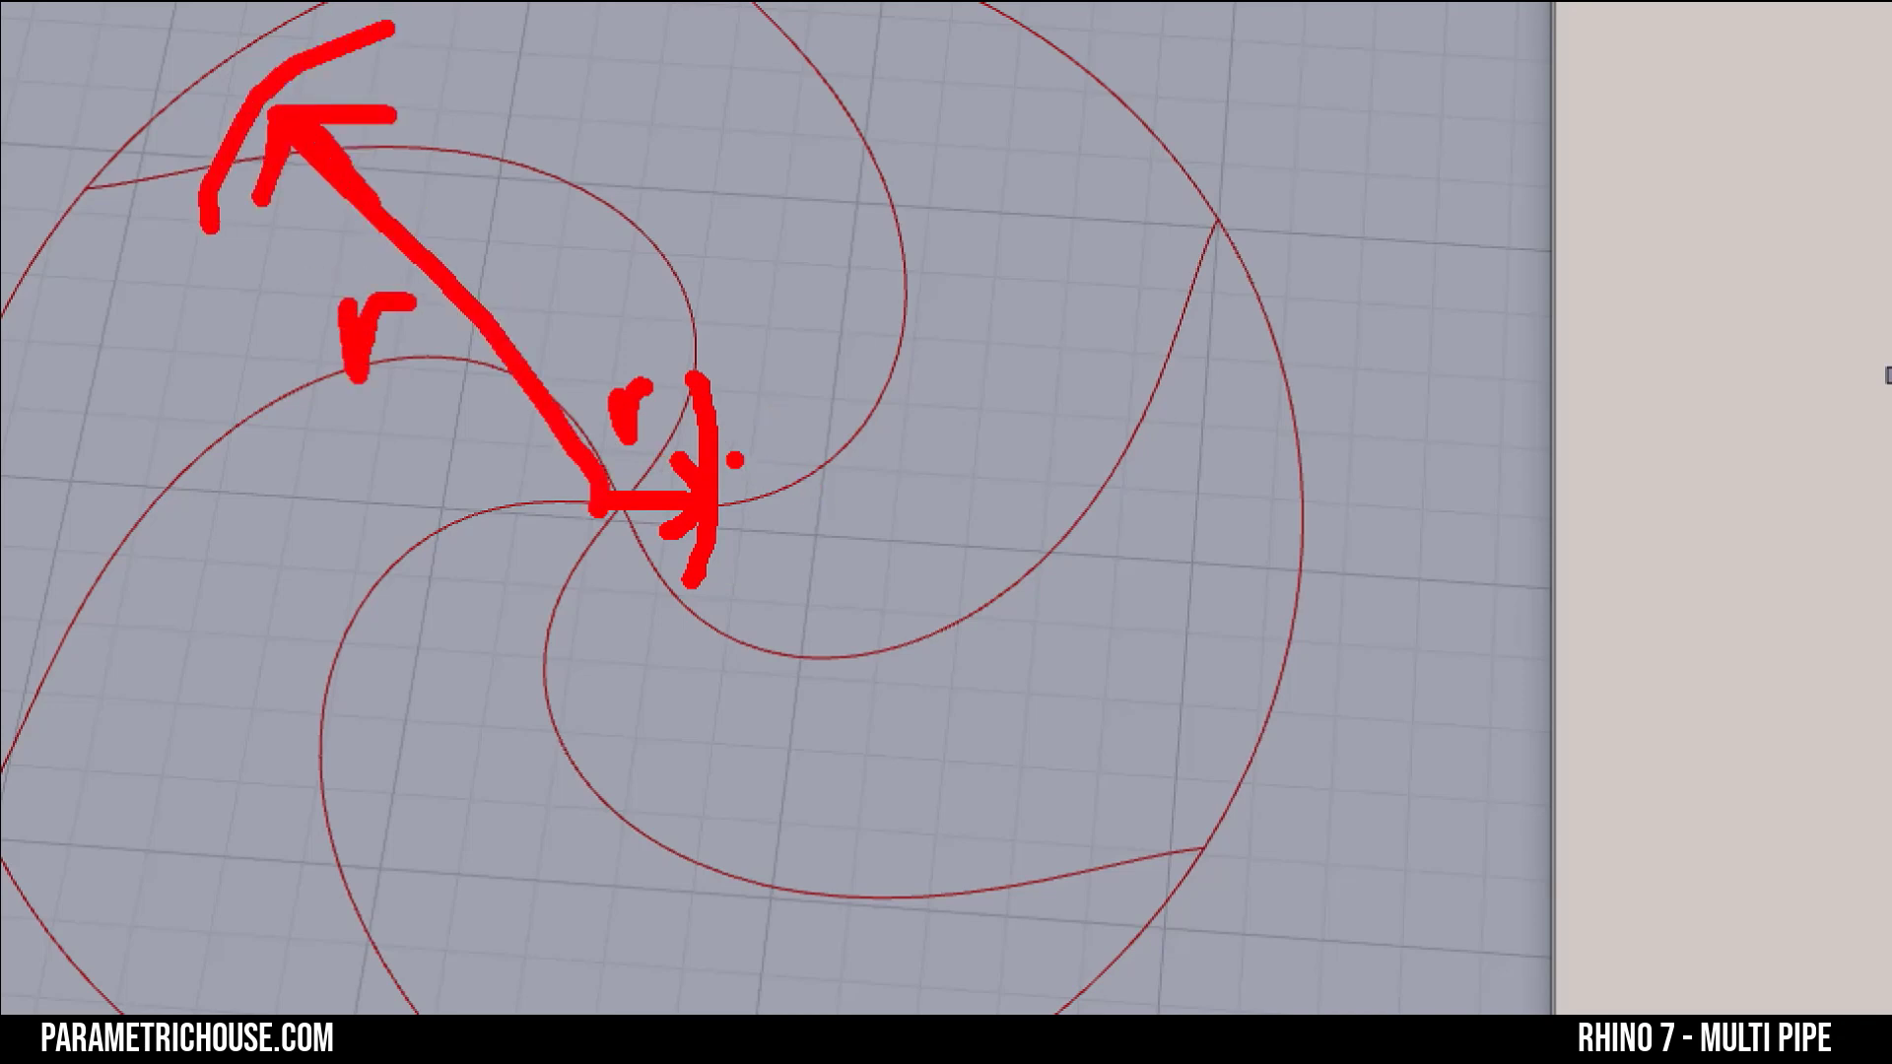
key(Escape)
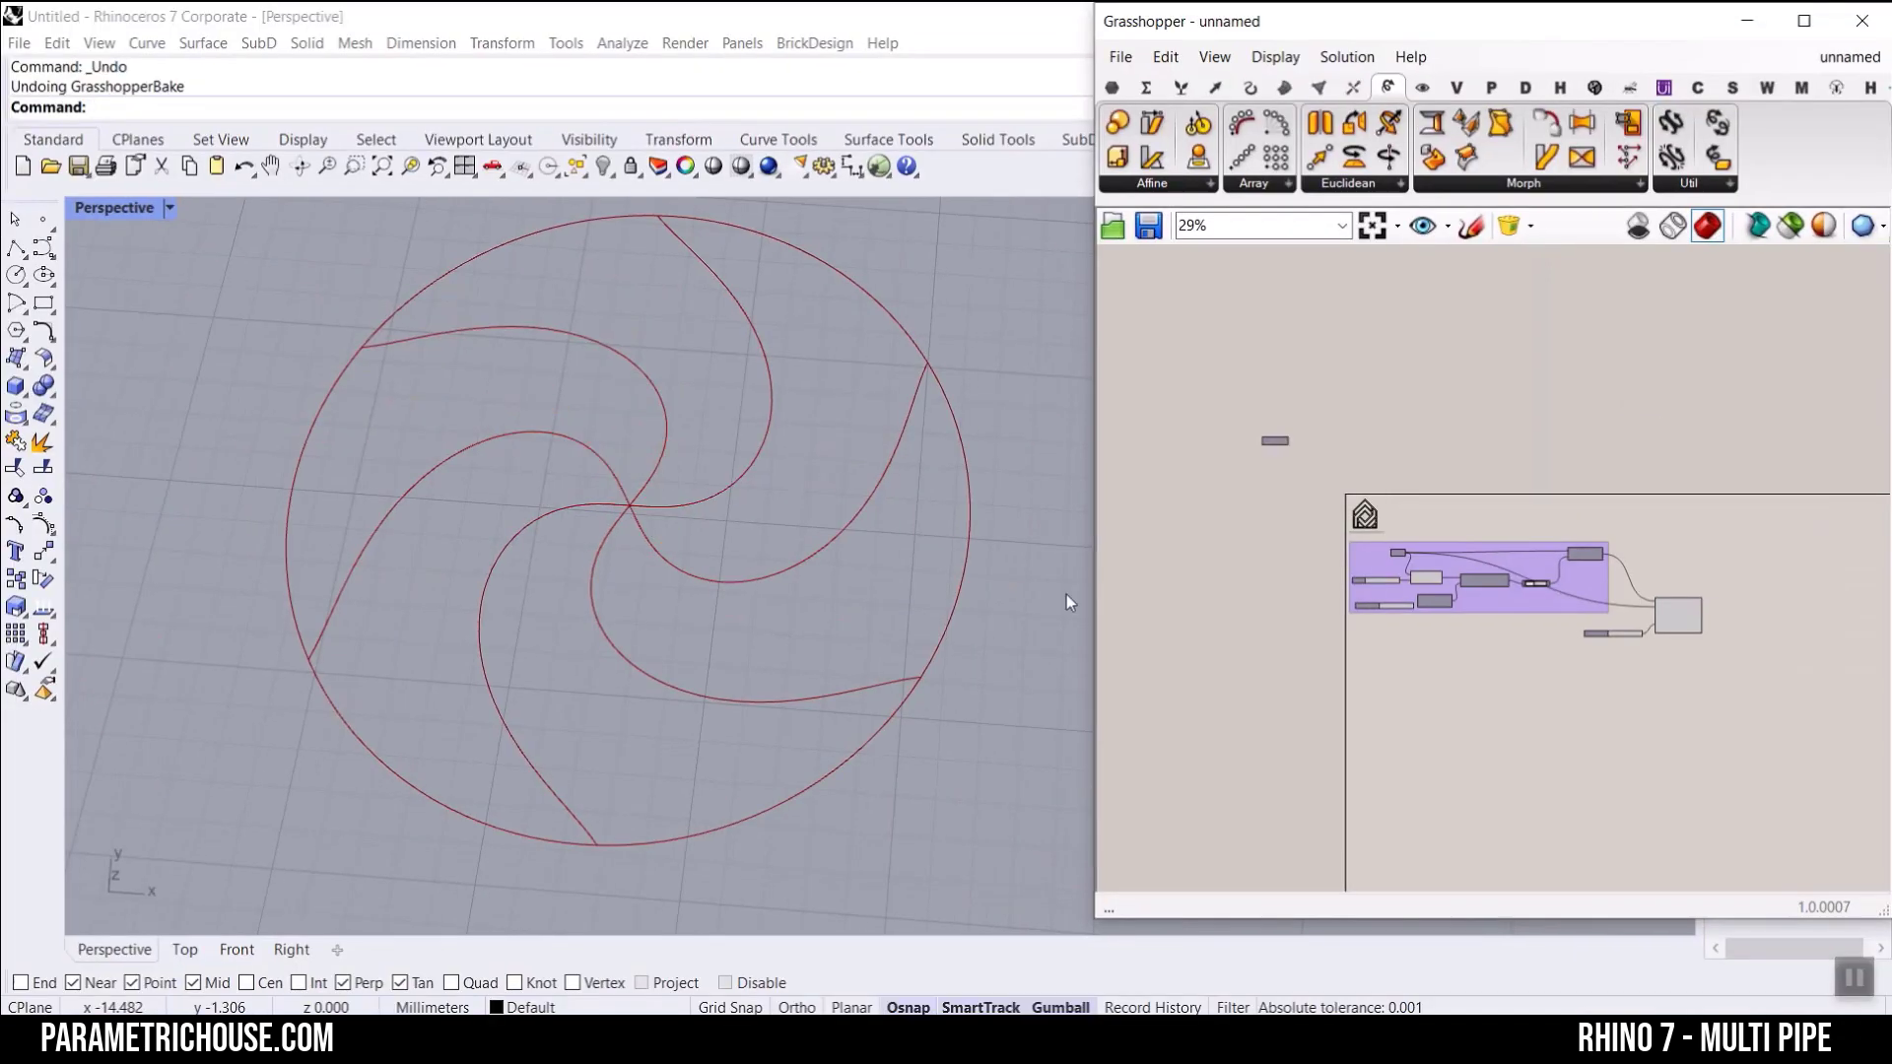
Step: Add a Multiplication component beneath the purple group and connect the circle's Radius slider to its A input
scroll(1437, 589, up, 5)
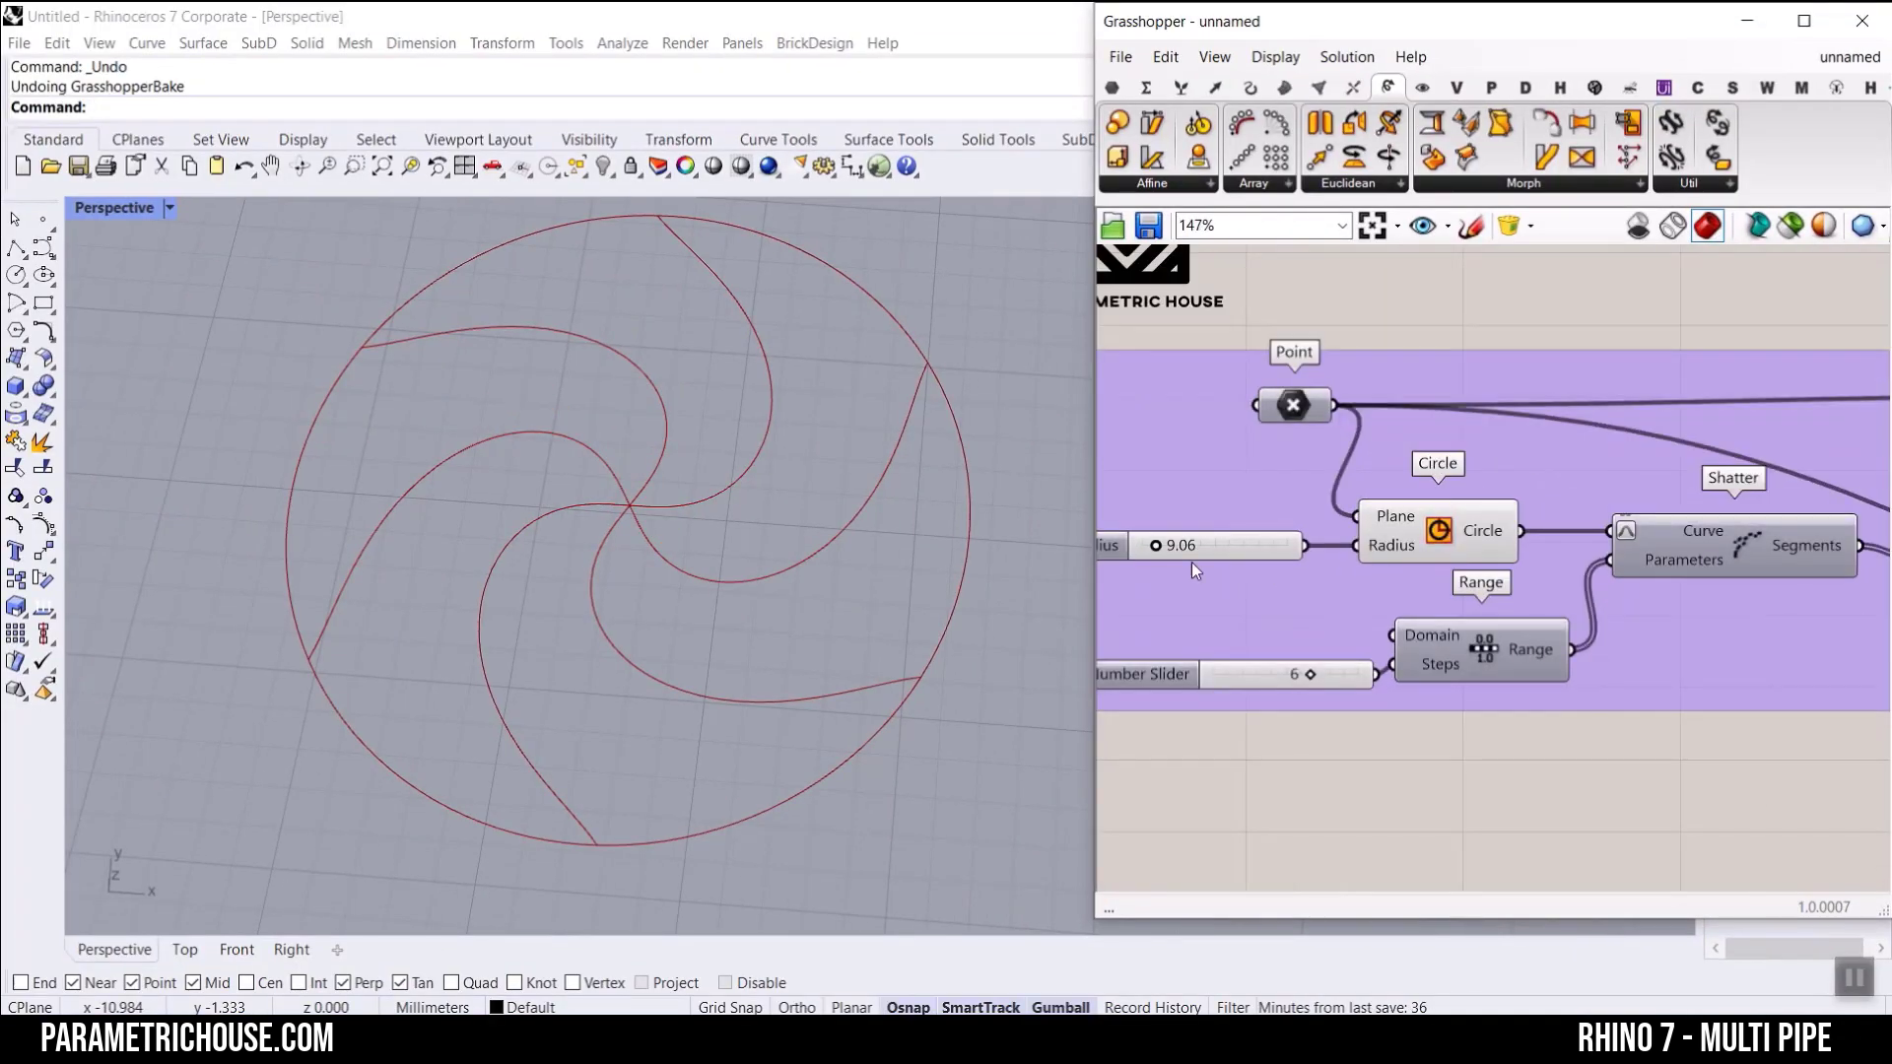
click(1146, 86)
drag(1319, 122, 1489, 832)
right_drag(1314, 620, 1334, 506)
drag(1324, 433, 1490, 701)
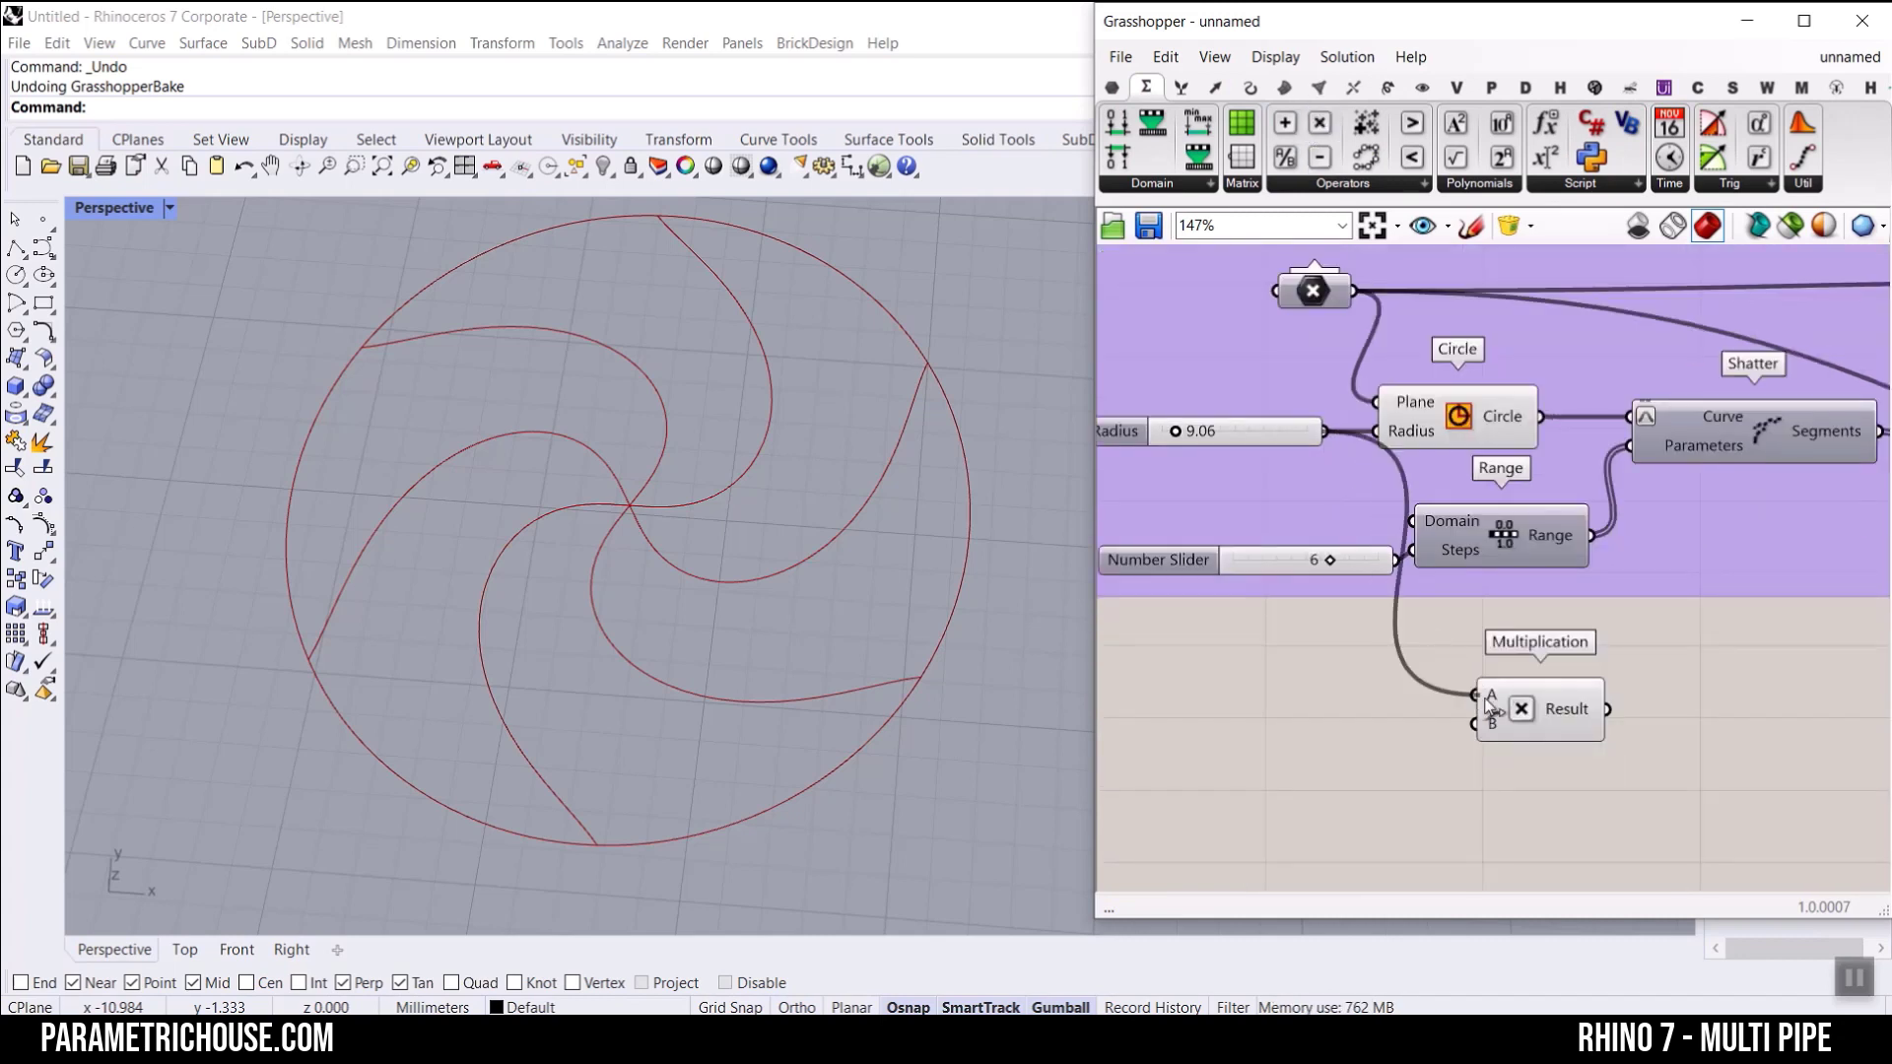
Step: Connect a new 0.1 number slider to Multiplication's B input and set the circle's Radius slider to 17.22
double_click(1323, 763)
text(0.1)
key(Return)
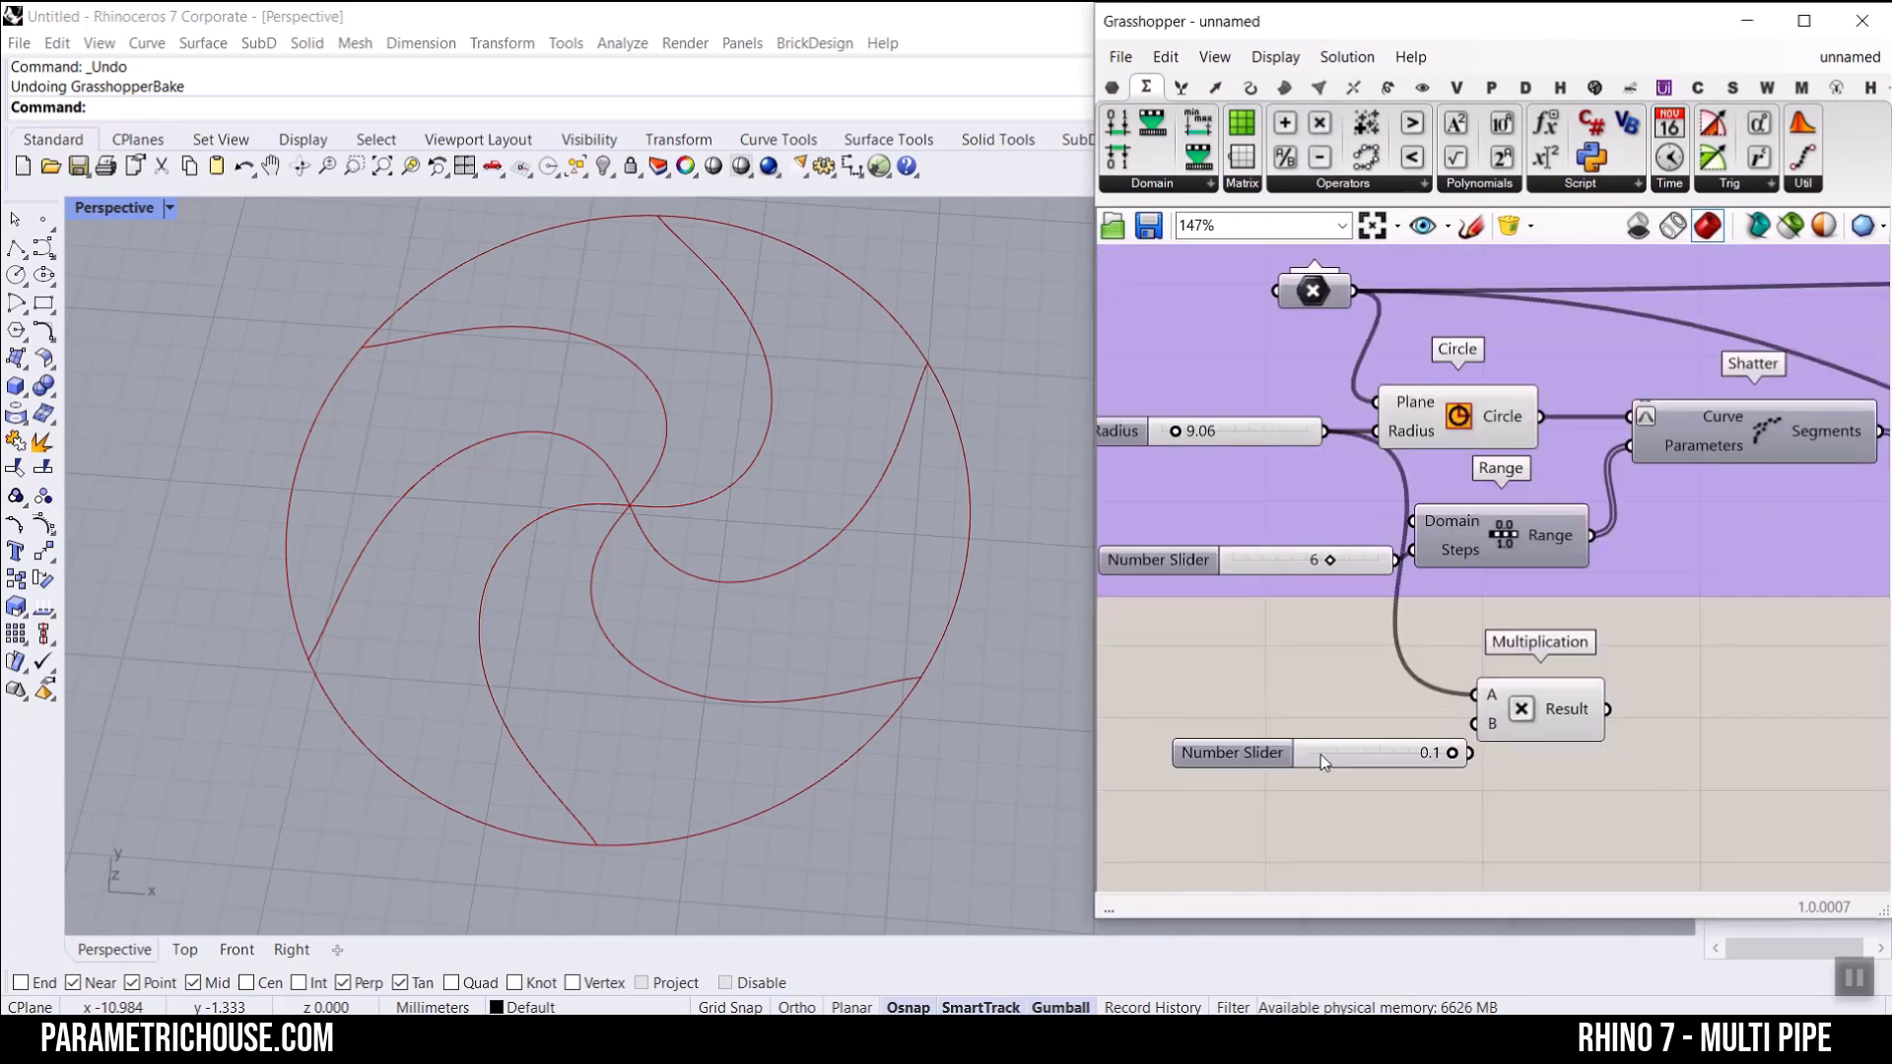
drag(1421, 757, 1475, 725)
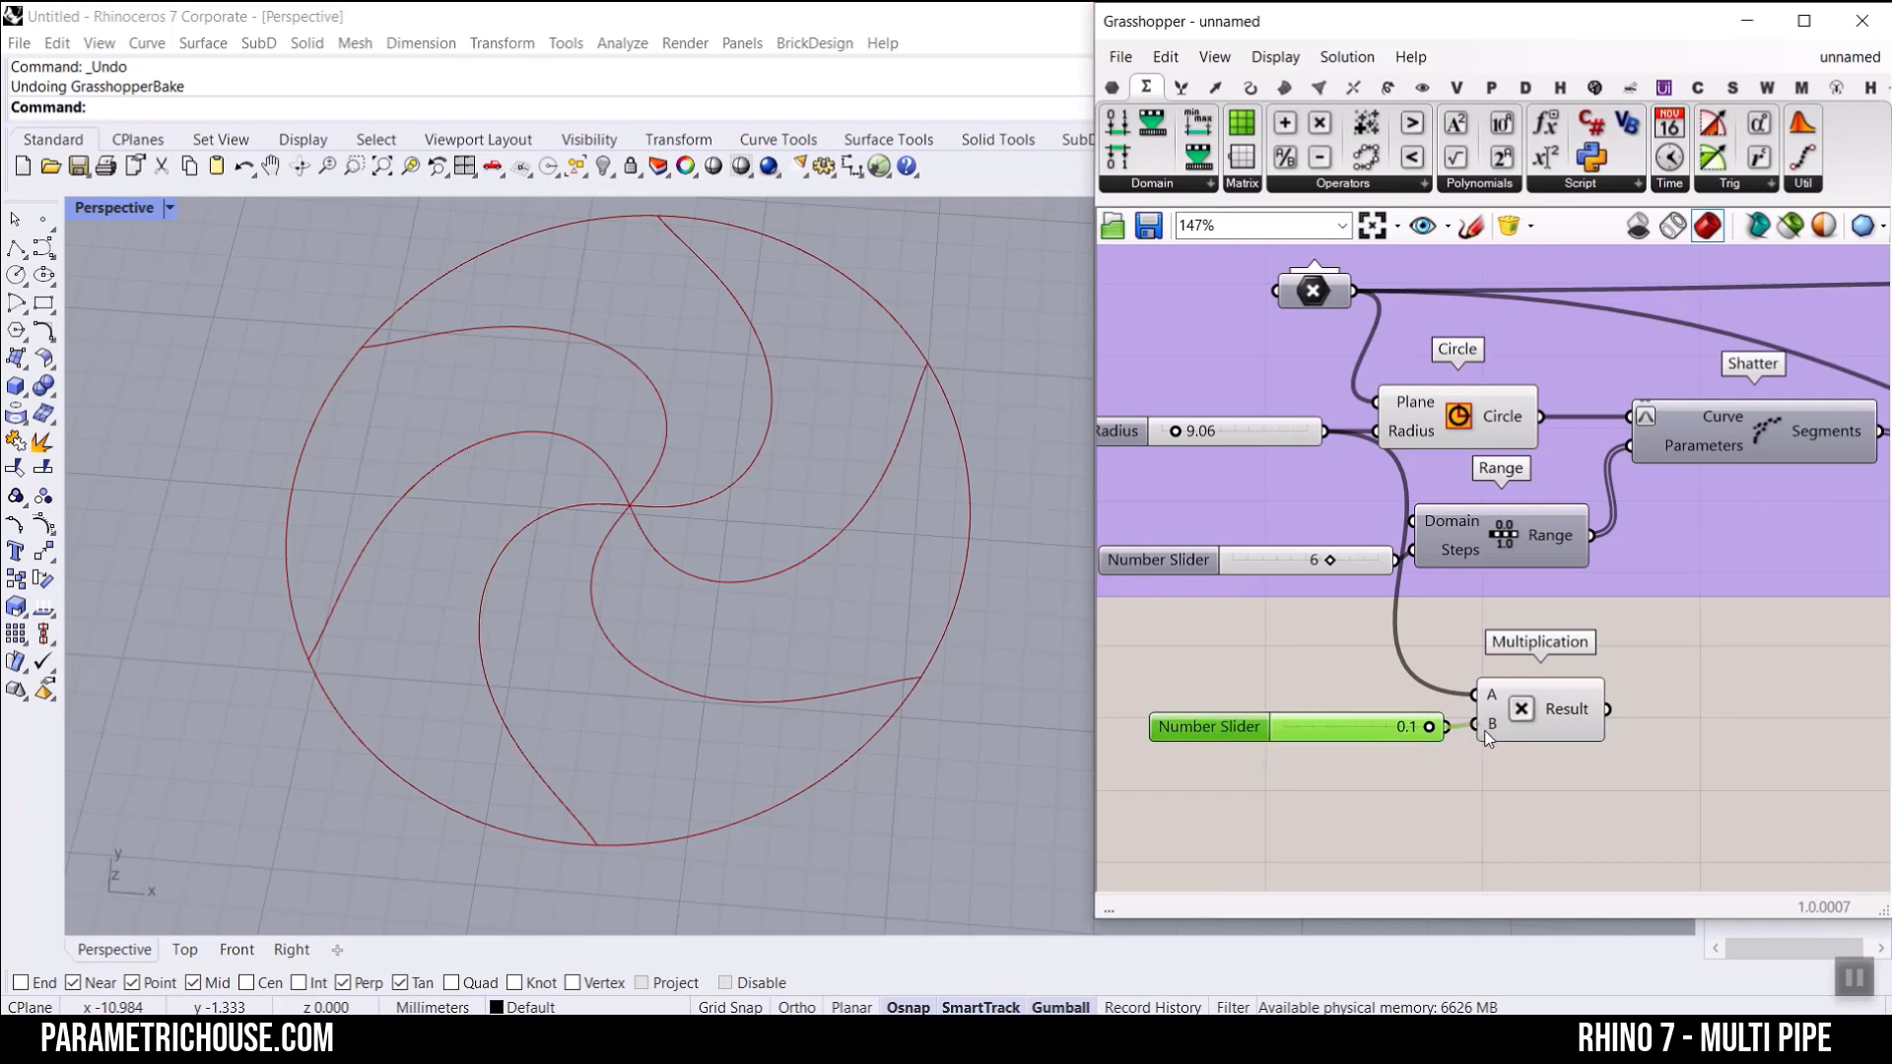
drag(1186, 434, 1190, 433)
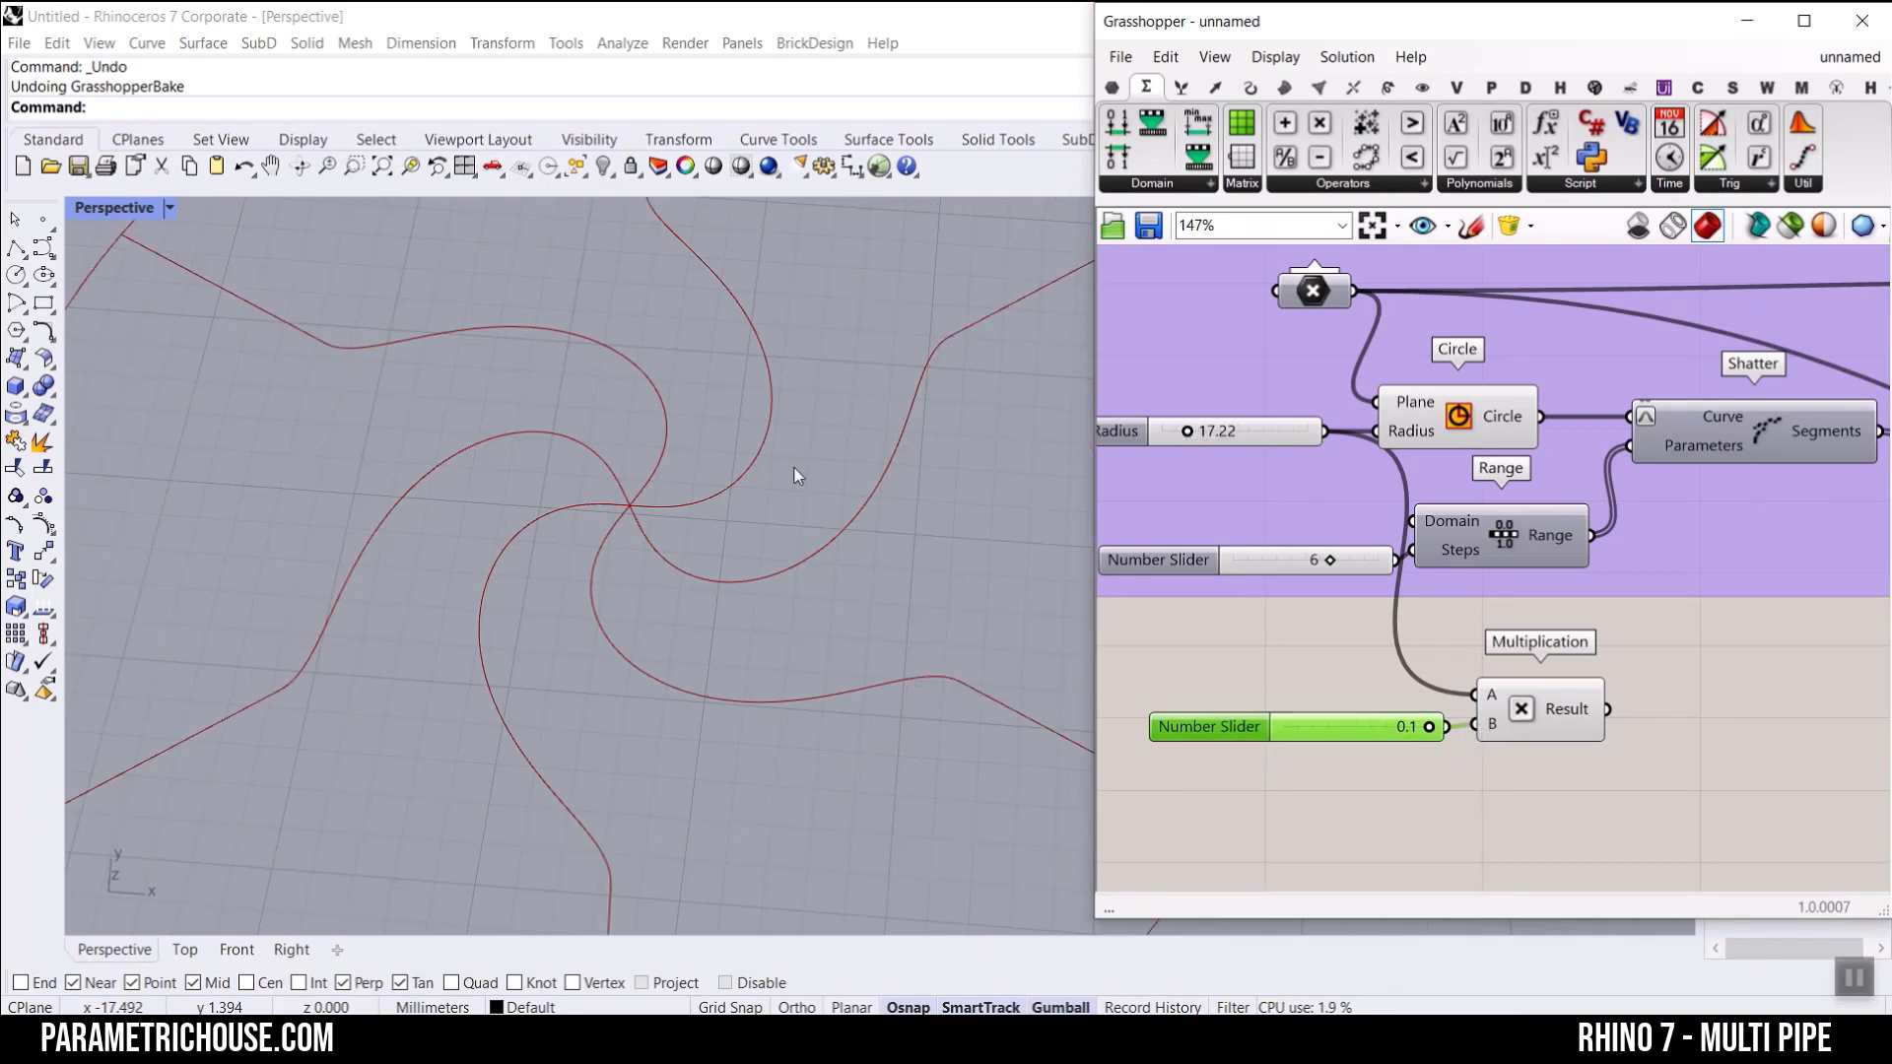
scroll(773, 463, down, 3)
Step: Duplicate the Multiplication component together with its 0.1 slider and place the copy just beneath the original
drag(1534, 778, 1339, 700)
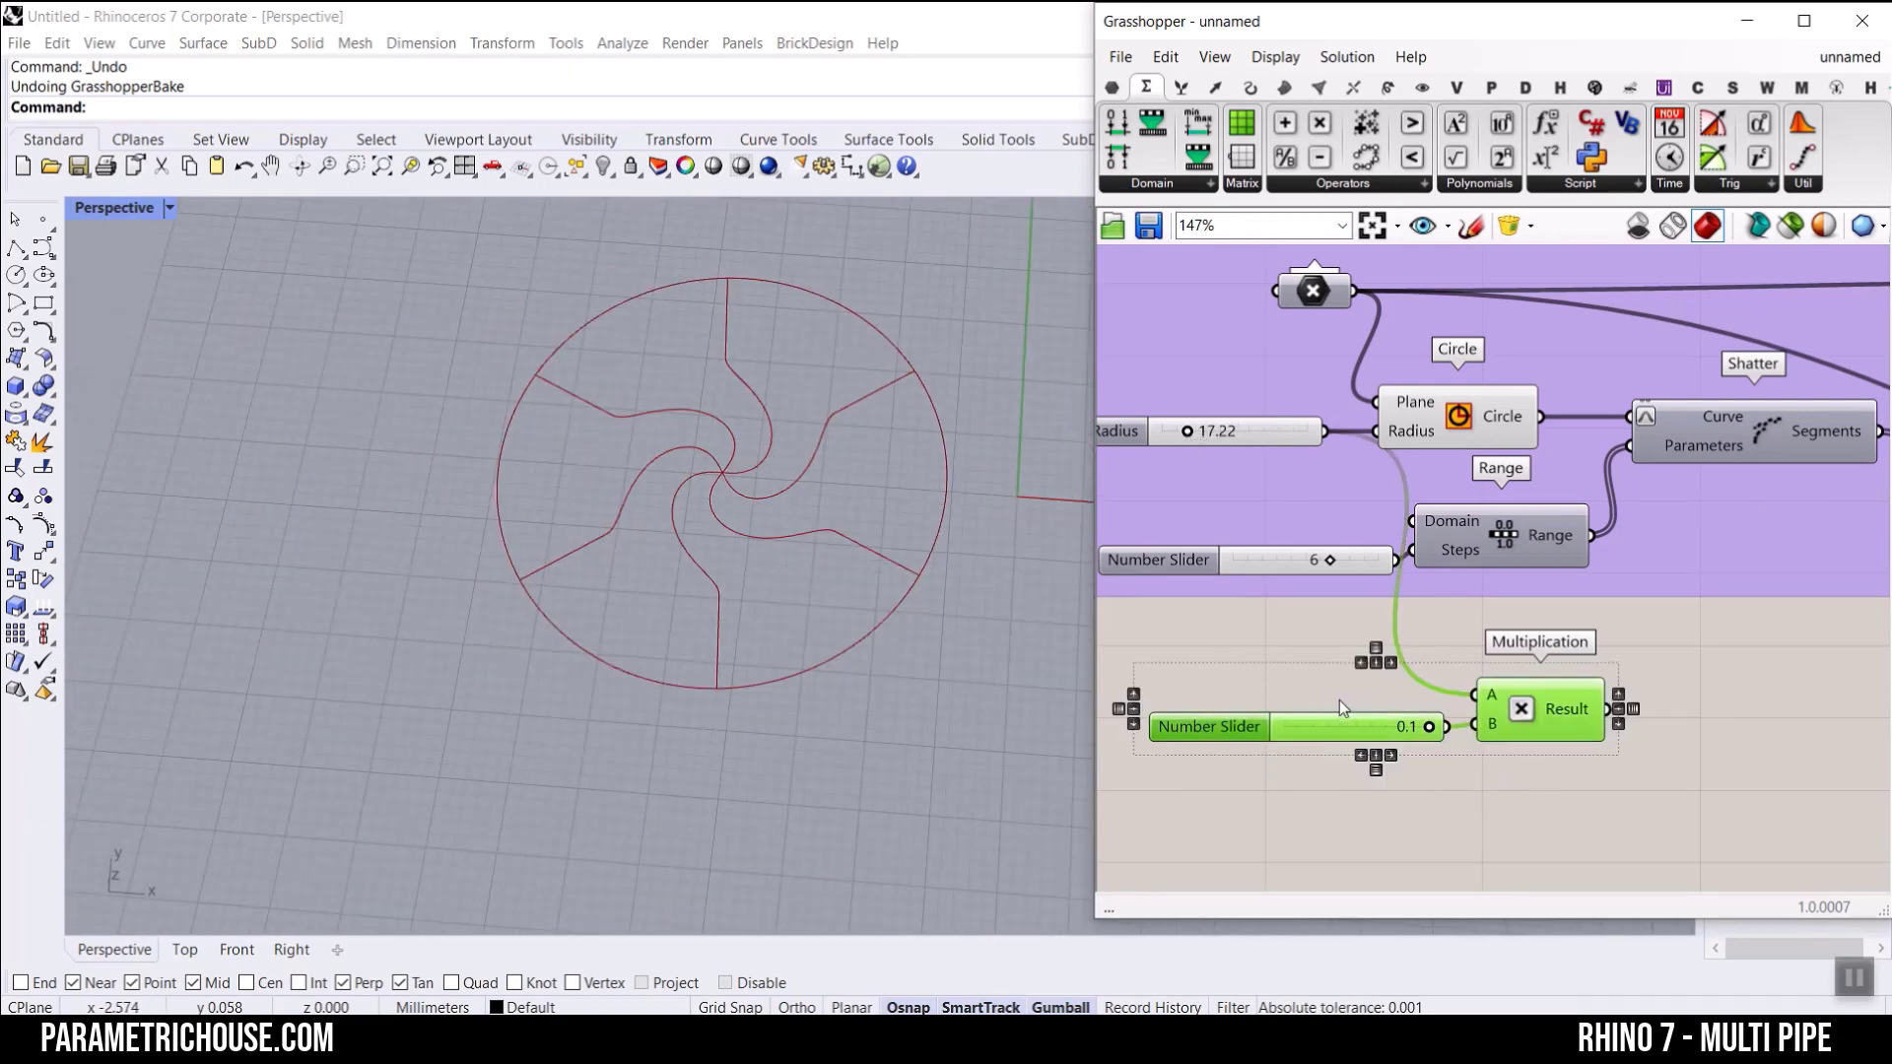
key(ctrl+c)
key(ctrl+v)
drag(1562, 753, 1503, 831)
scroll(1364, 802, up, 5)
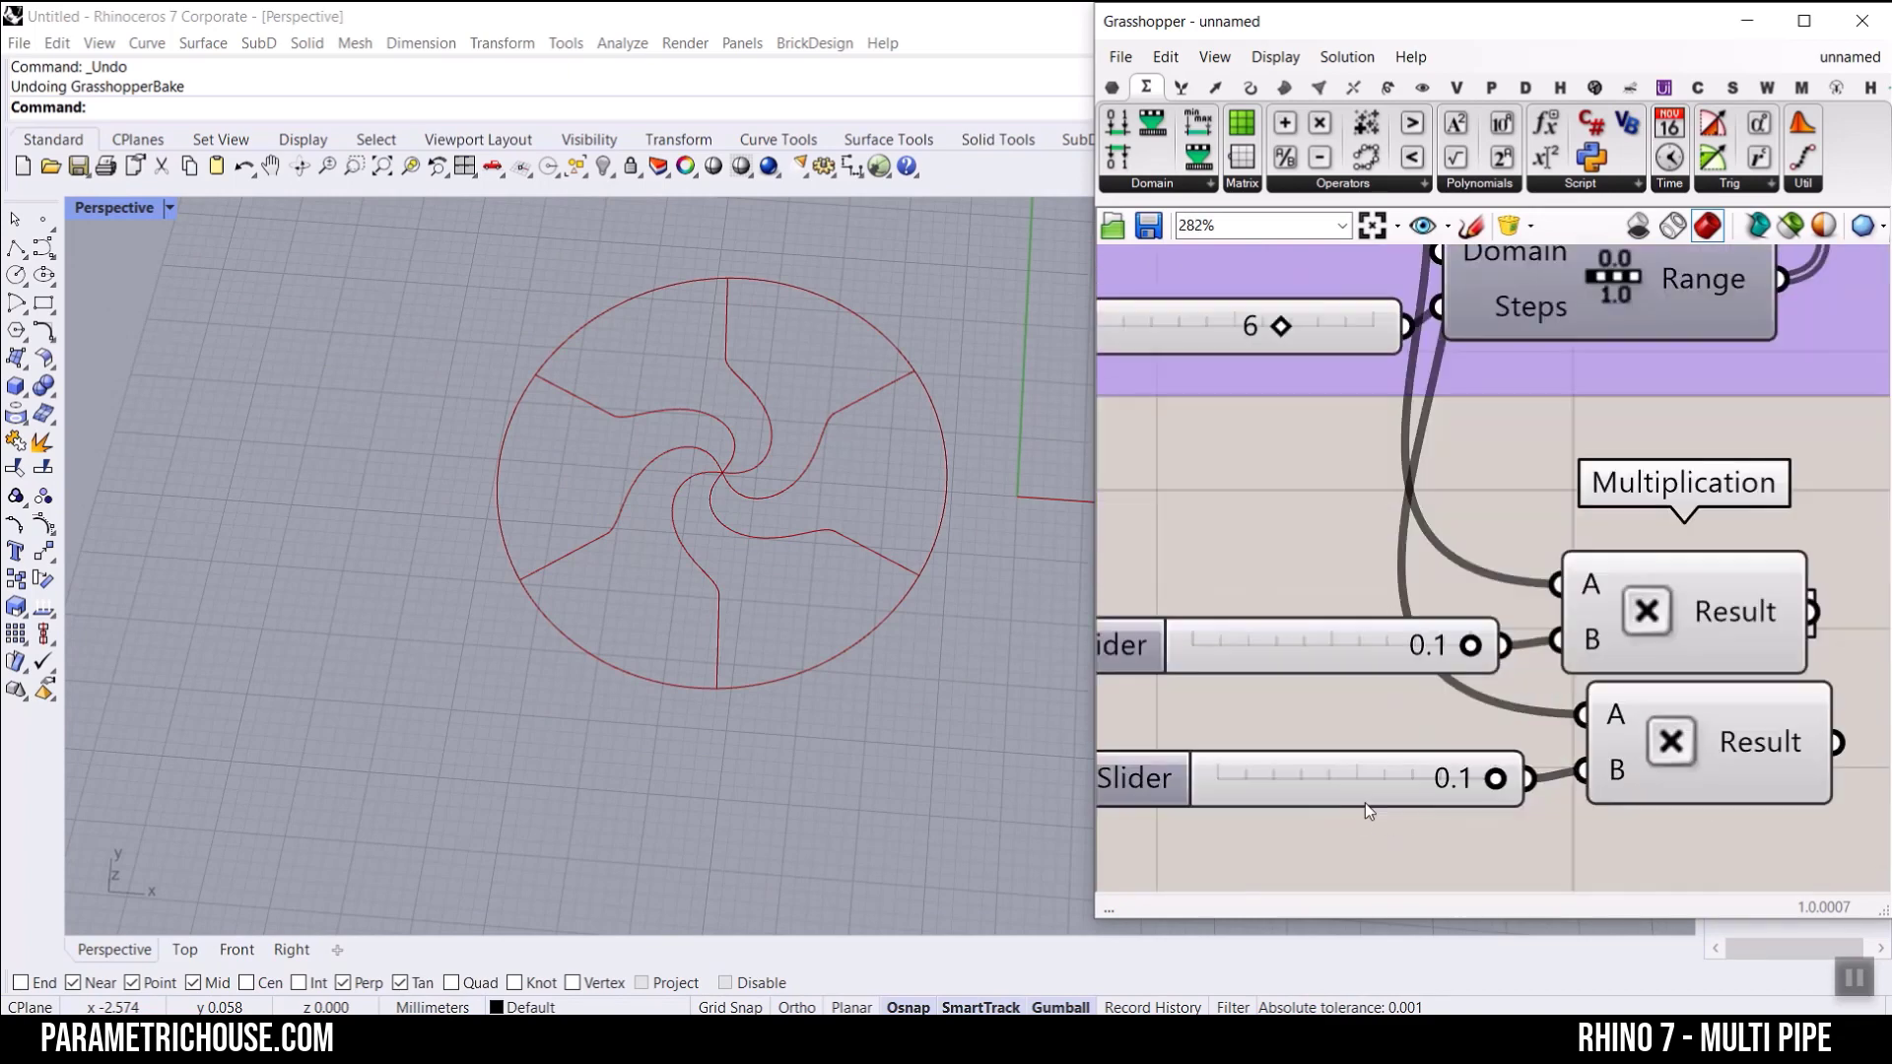
Step: Replace the copied 0.1 slider with a new 0.9 slider connected to the second Multiplication's B input
click(1336, 788)
key(Delete)
double_click(1290, 786)
text(0.9)
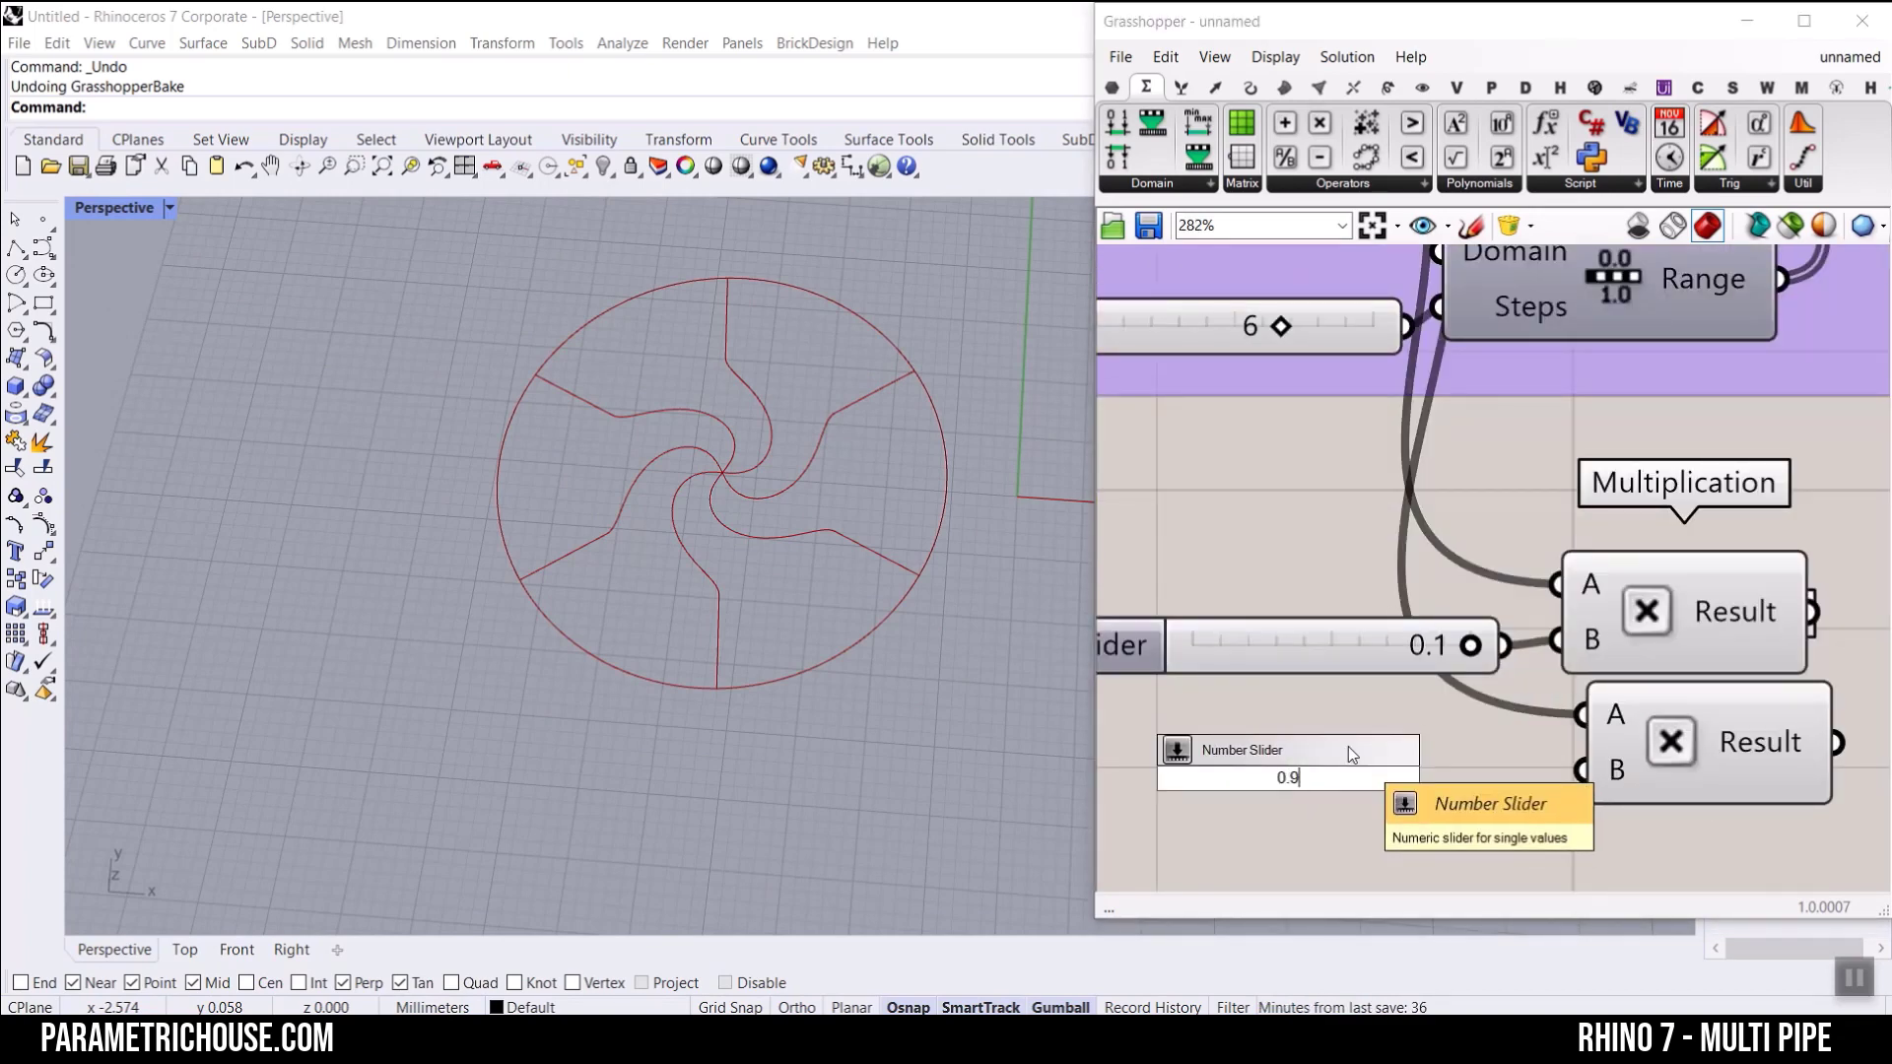
key(Return)
drag(1565, 789, 1497, 783)
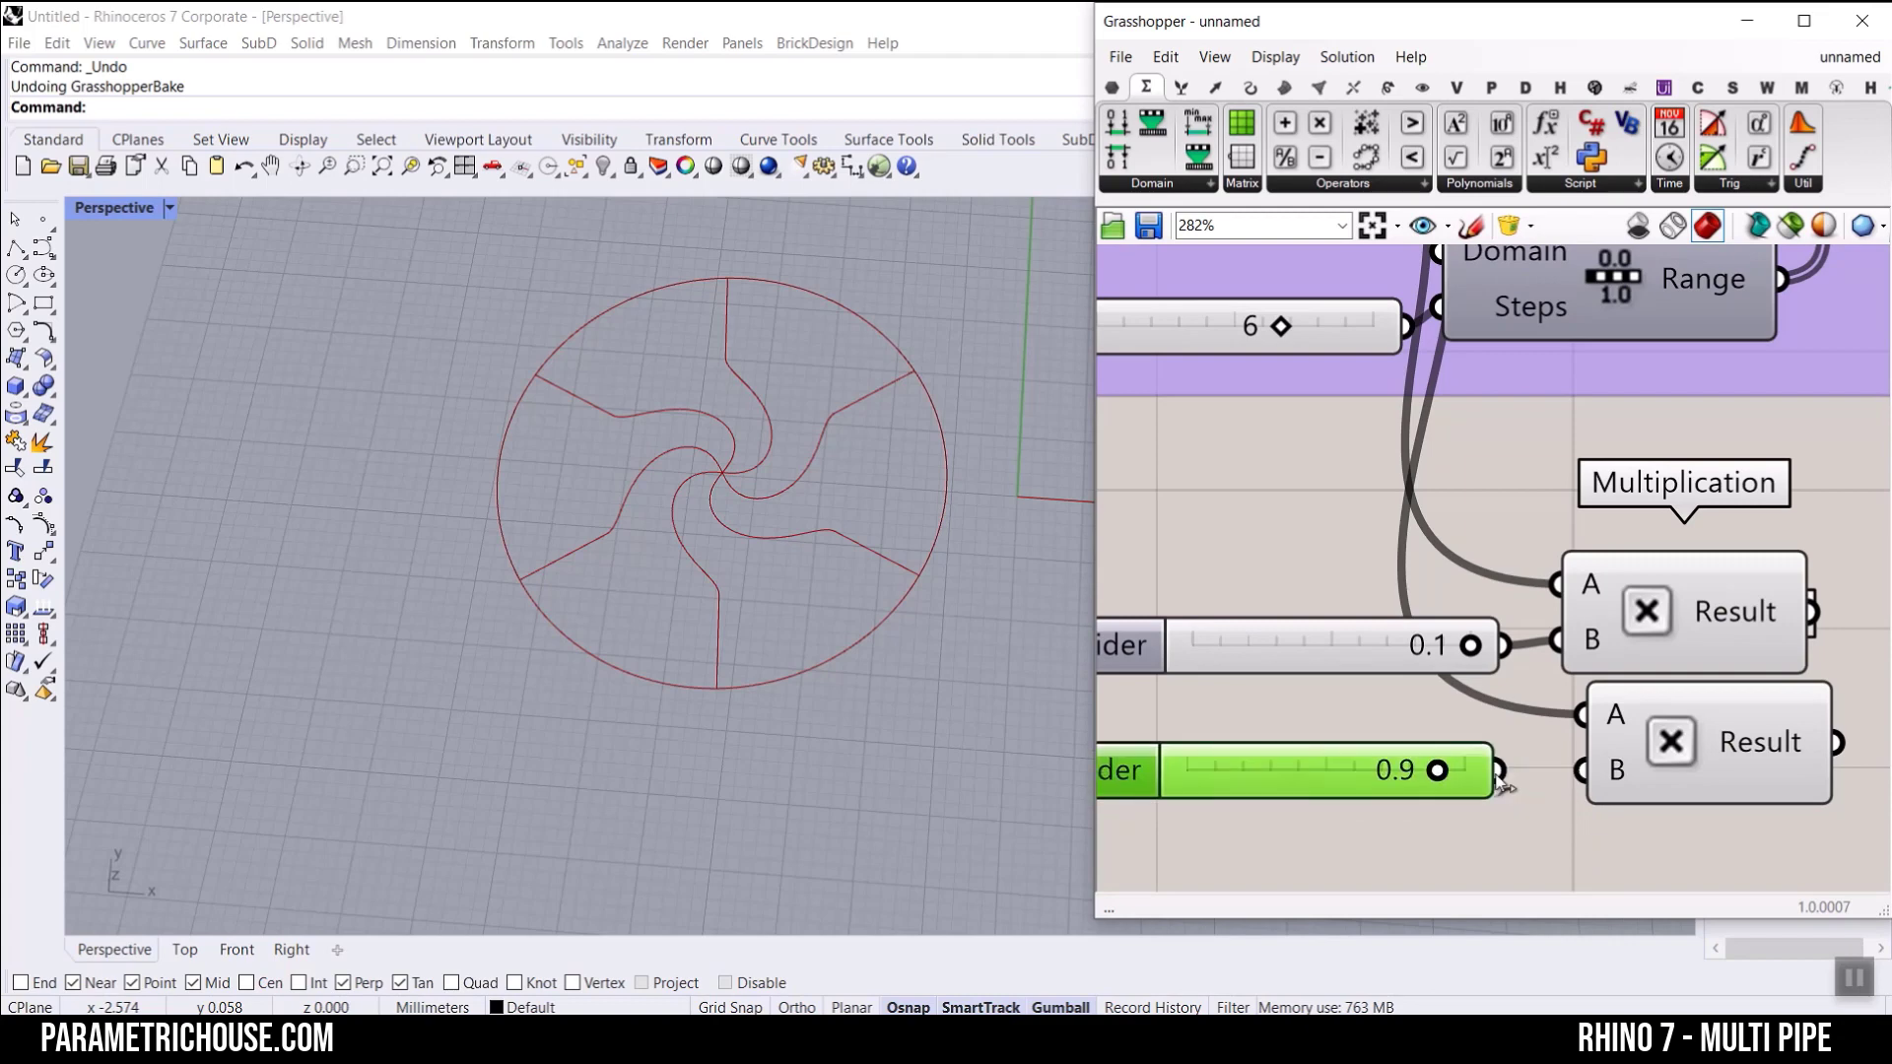
Step: Connect the first Multiplication's Result to Maelstrom's First radius input
scroll(1552, 681, down, 2)
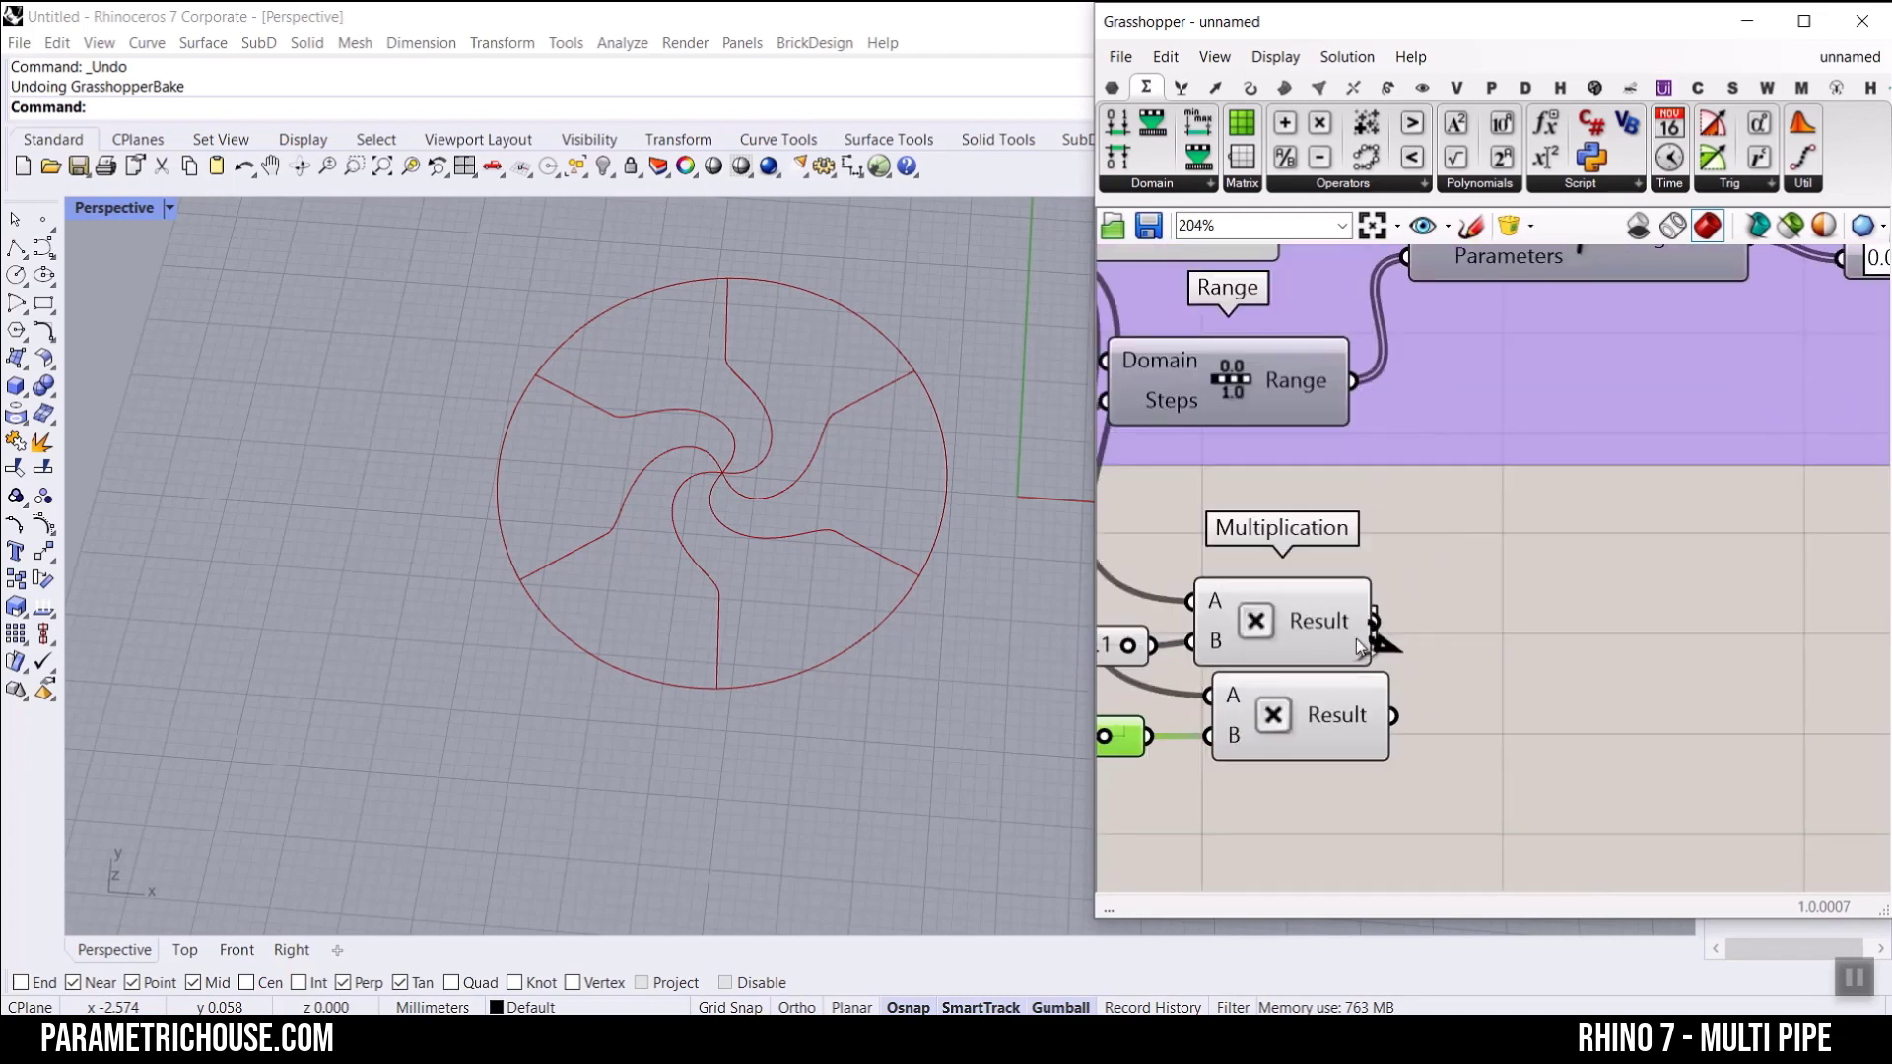
scroll(1358, 640, down, 11)
drag(1357, 645, 1629, 570)
scroll(1553, 628, up, 11)
scroll(1554, 642, down, 6)
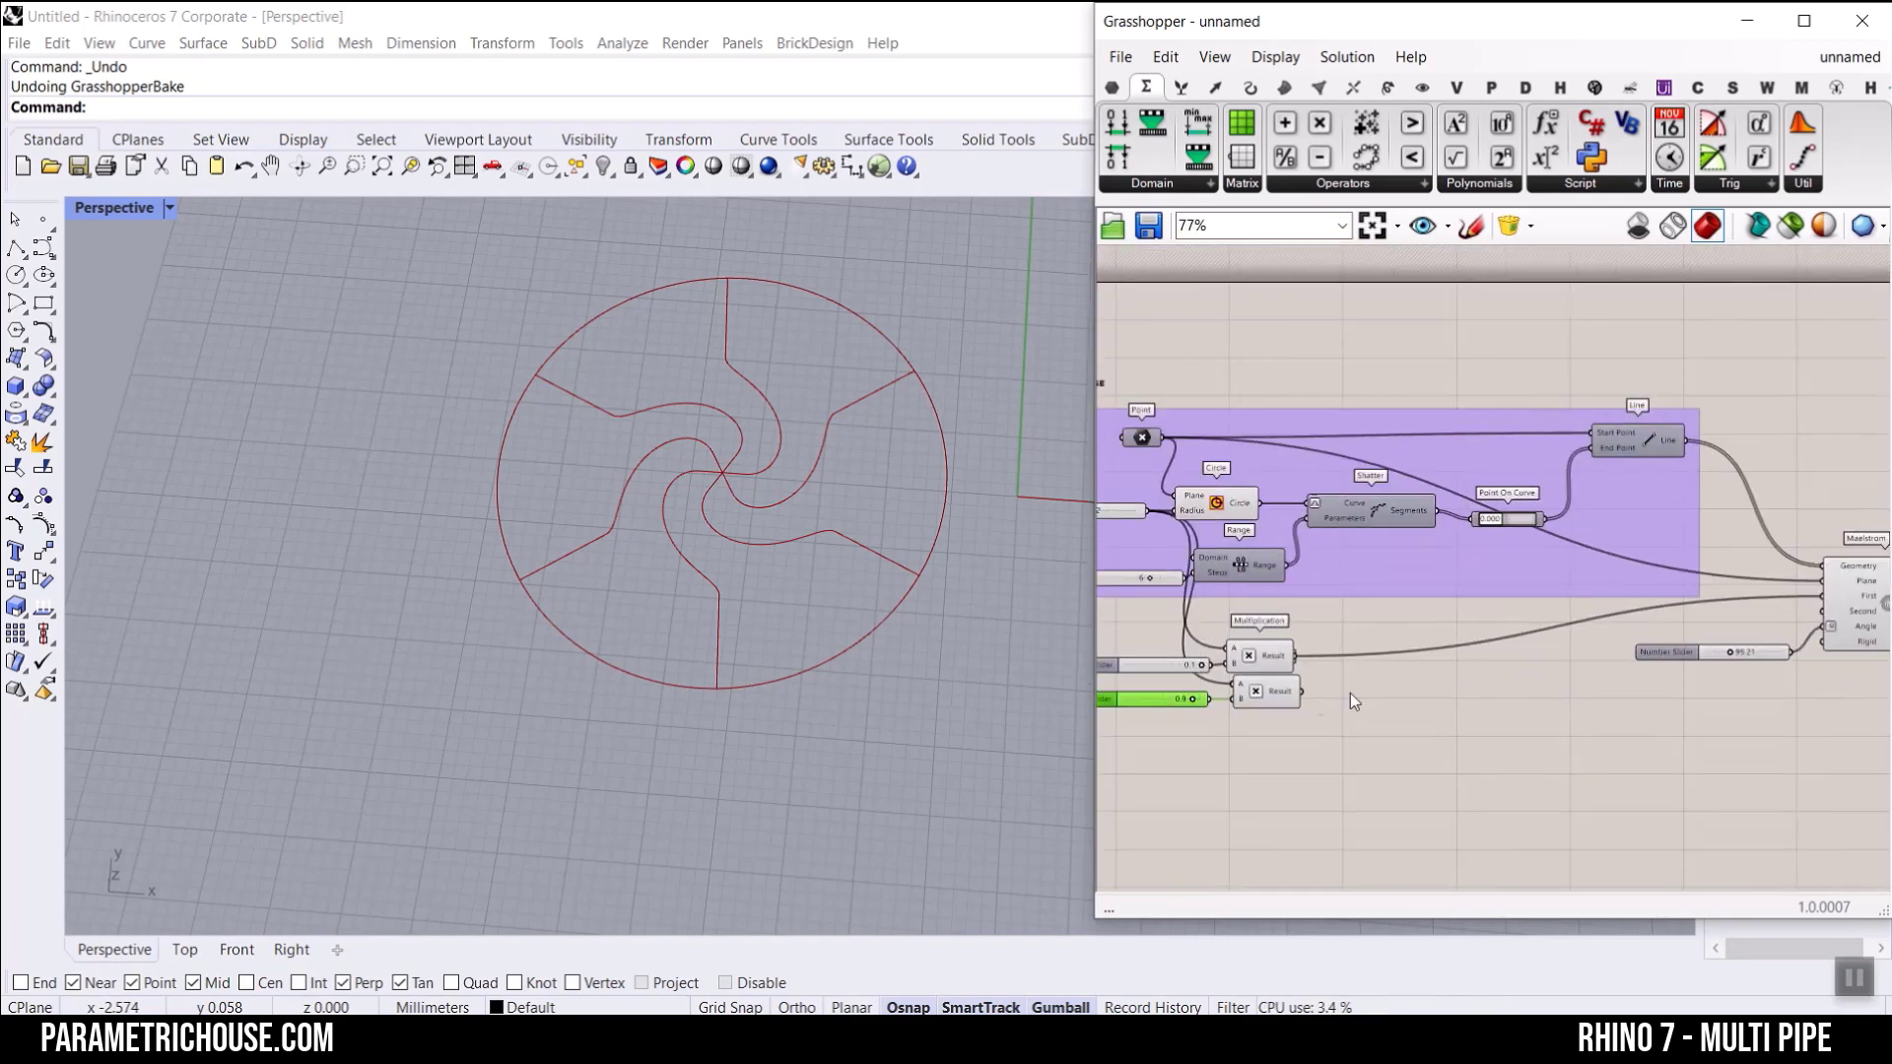
Step: Connect the second Multiplication's Result to Maelstrom's Second radius input
scroll(1311, 692, up, 5)
drag(1321, 697, 1750, 552)
scroll(1380, 697, down, 7)
scroll(1742, 698, up, 5)
right_drag(1373, 657, 1669, 659)
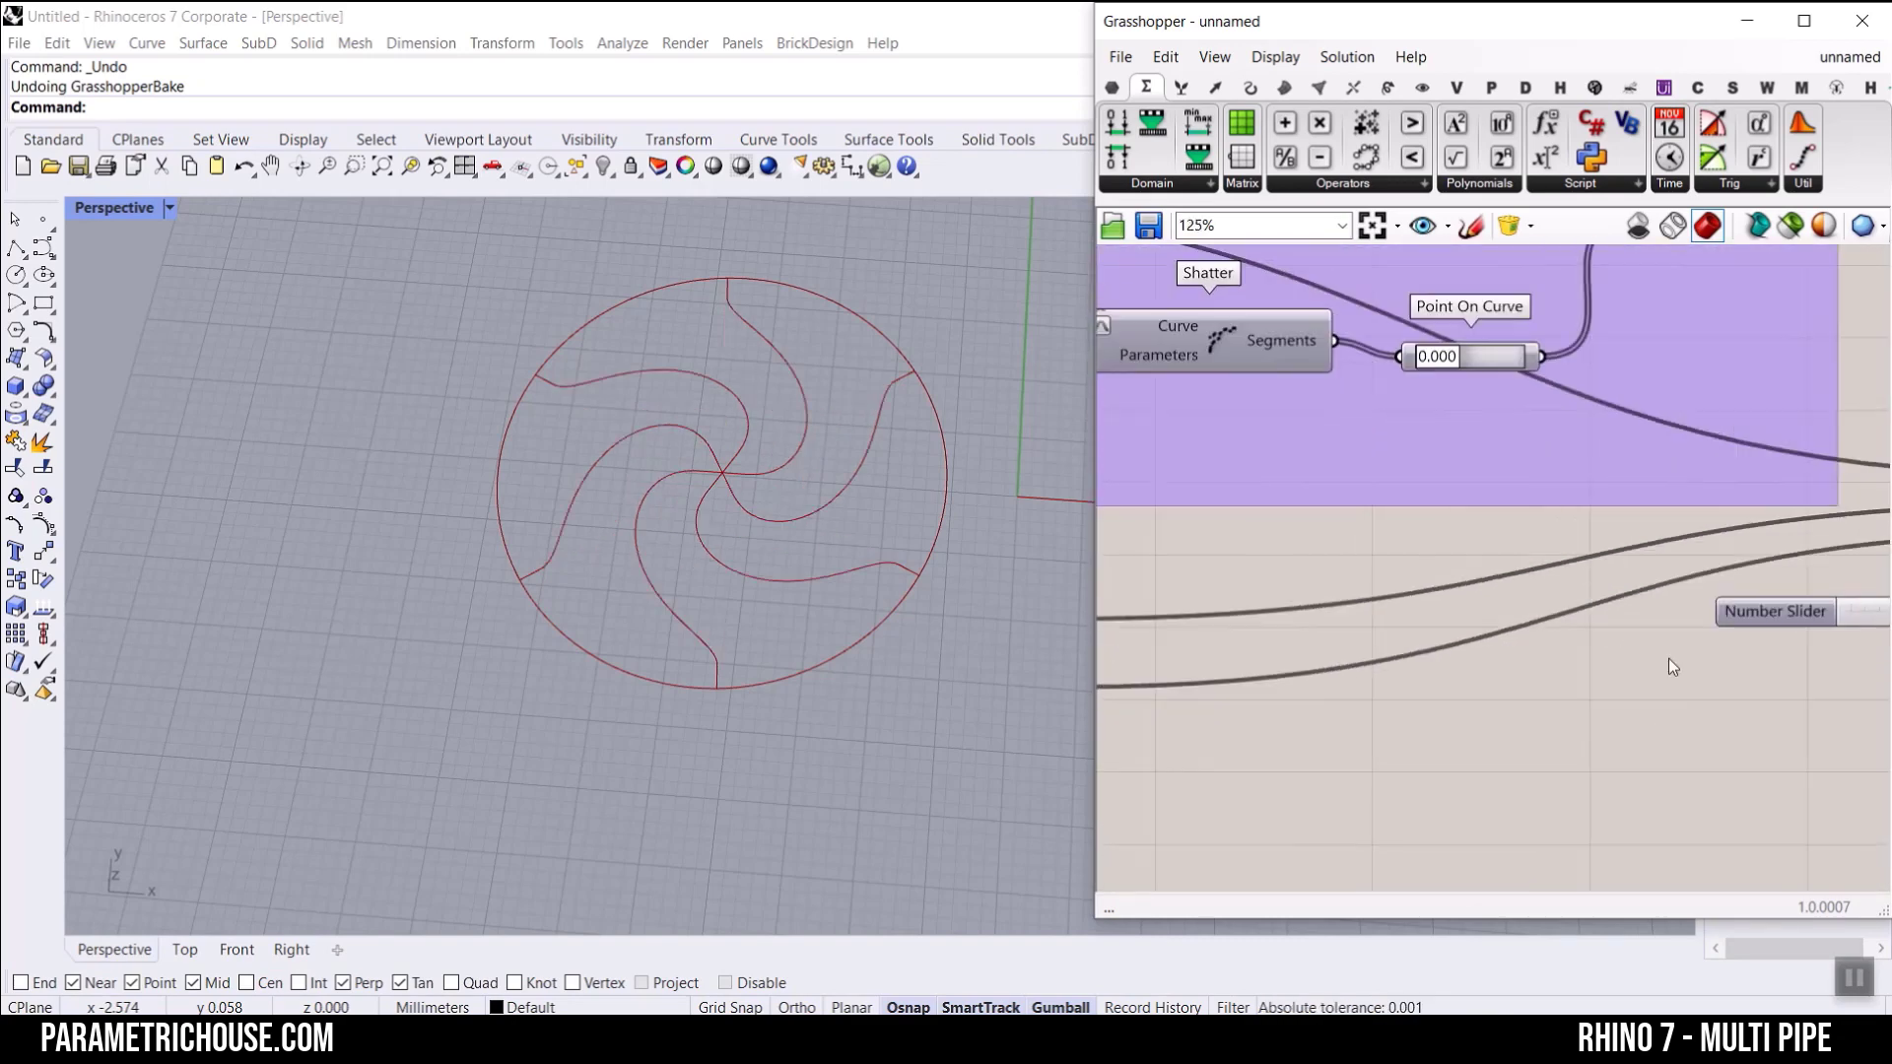
Step: Set the second Multiplication's factor slider to 1.0
scroll(1222, 705, down, 5)
scroll(1403, 660, up, 8)
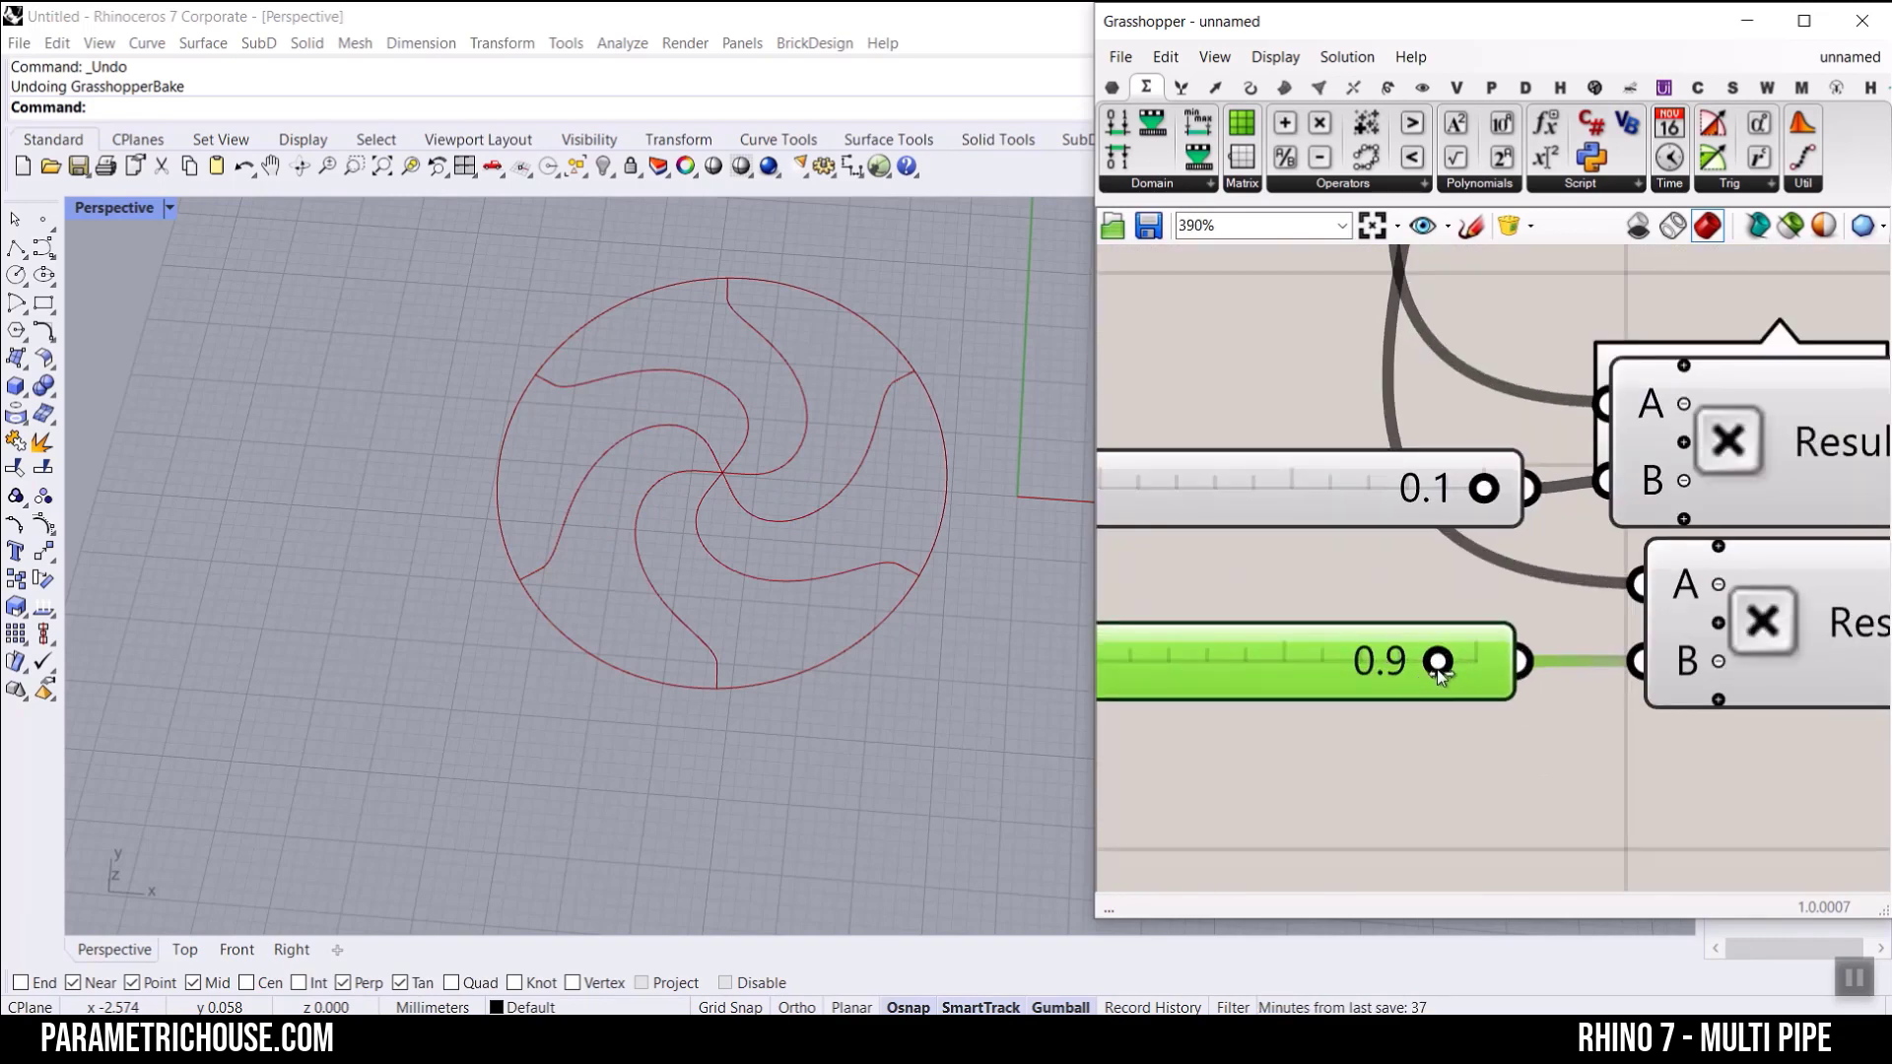
drag(1439, 670, 1483, 672)
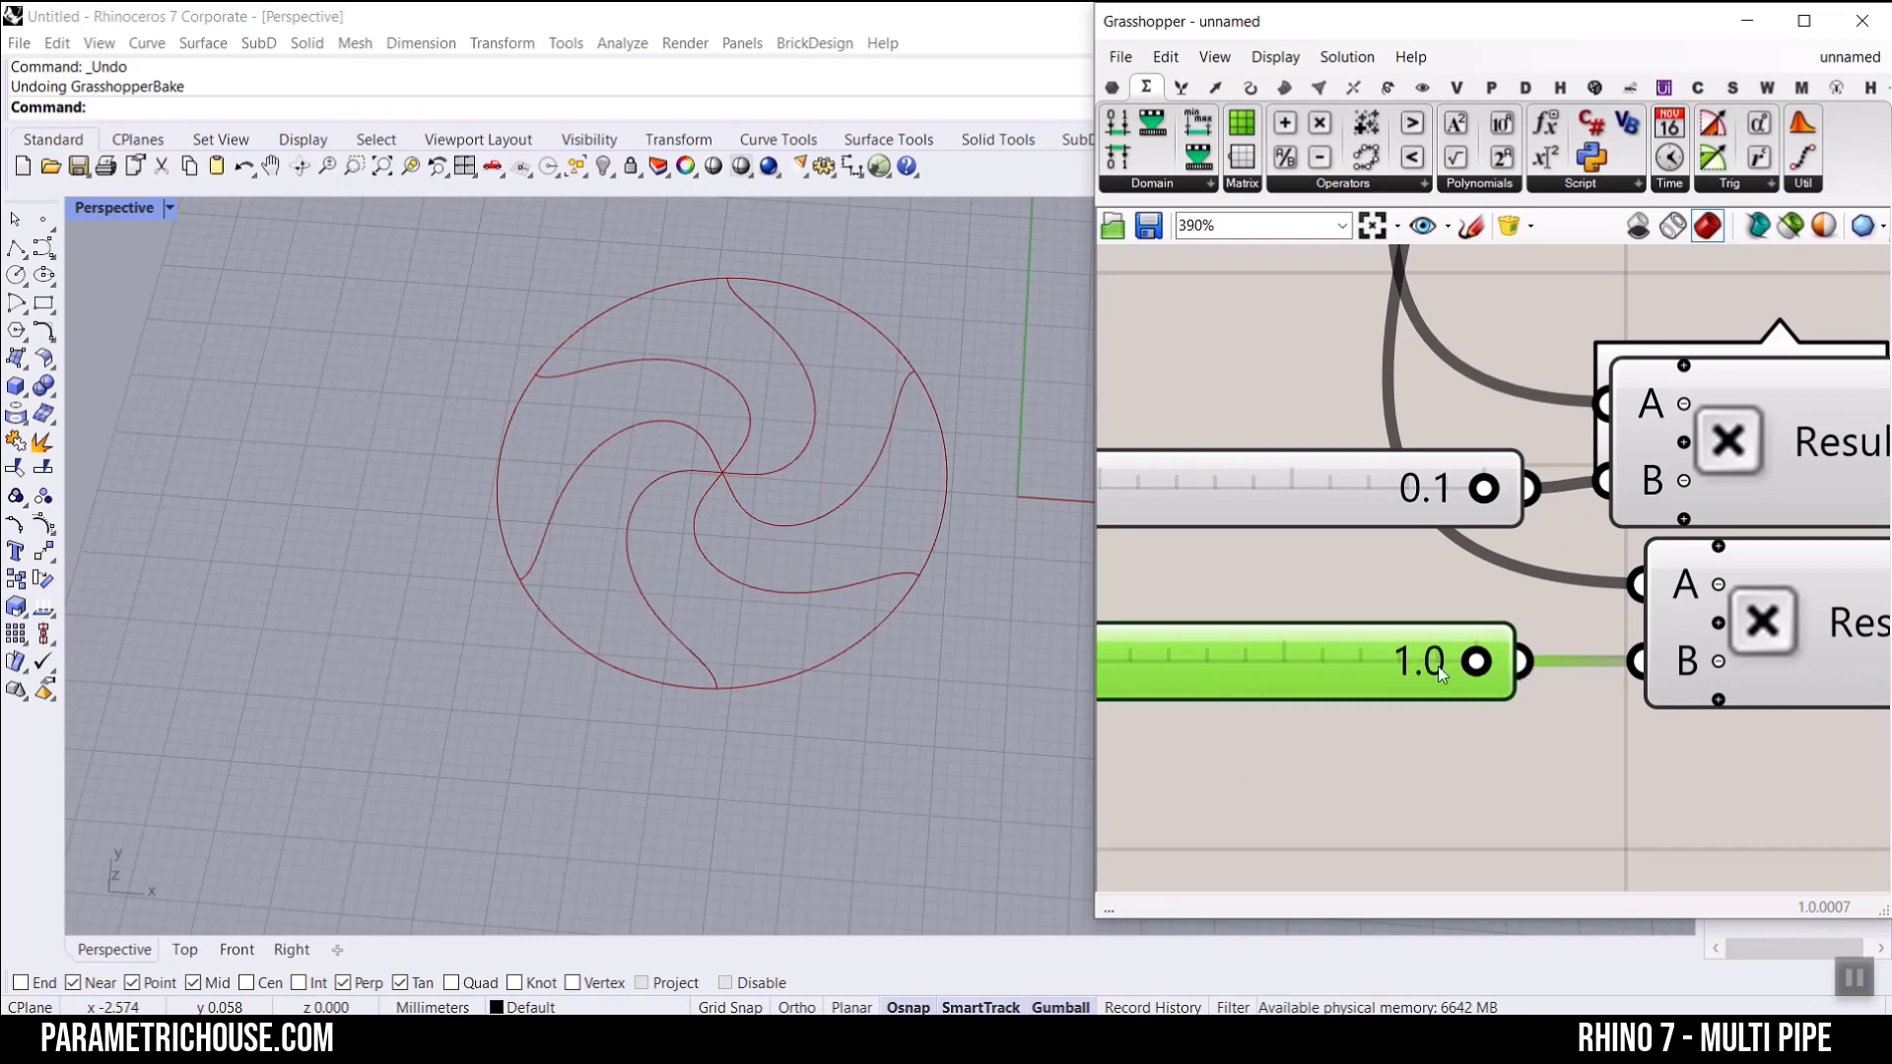
Step: Set Maelstrom's Angle slider to 120.60
scroll(1434, 680, down, 5)
scroll(1657, 672, up, 3)
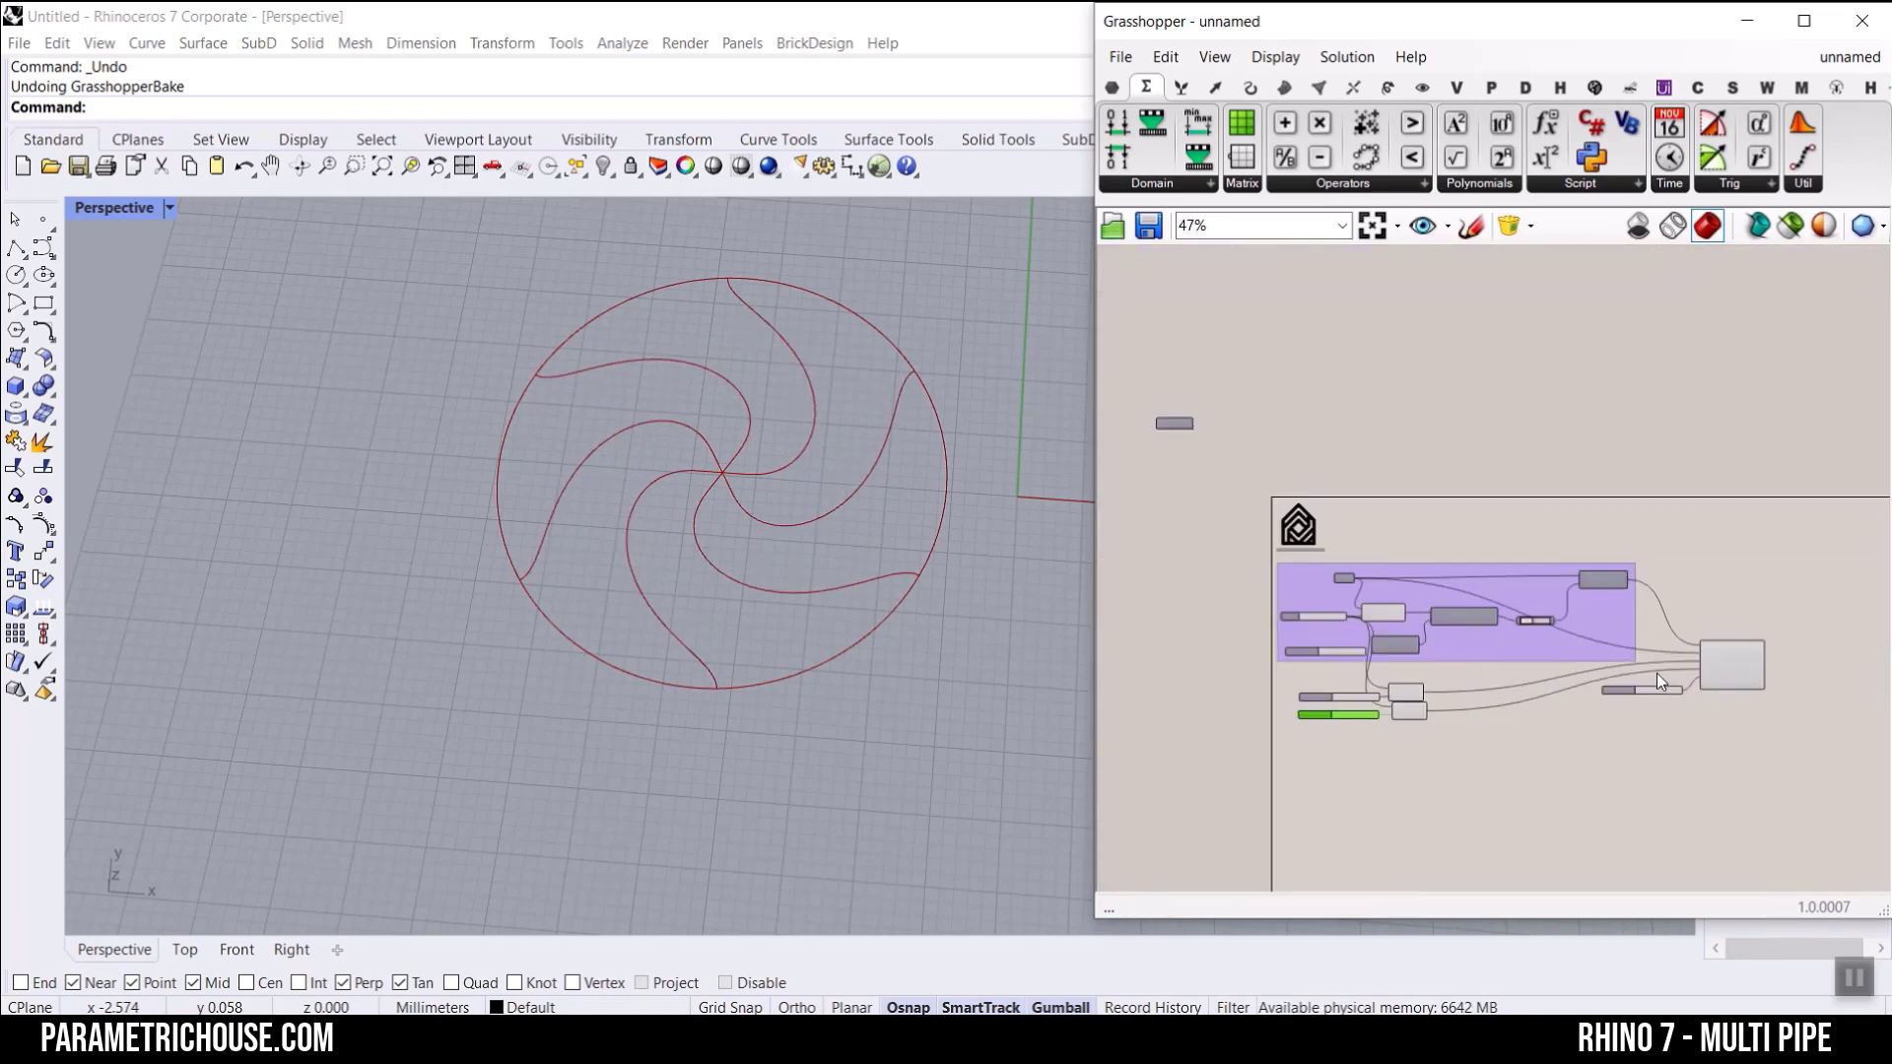
scroll(1643, 695, up, 3)
drag(1587, 700, 1633, 660)
scroll(1632, 660, down, 5)
Step: Bake the spiral curves from Maelstrom's Geometry output with the default attributes
right_drag(1857, 601, 1470, 540)
right_click(1588, 497)
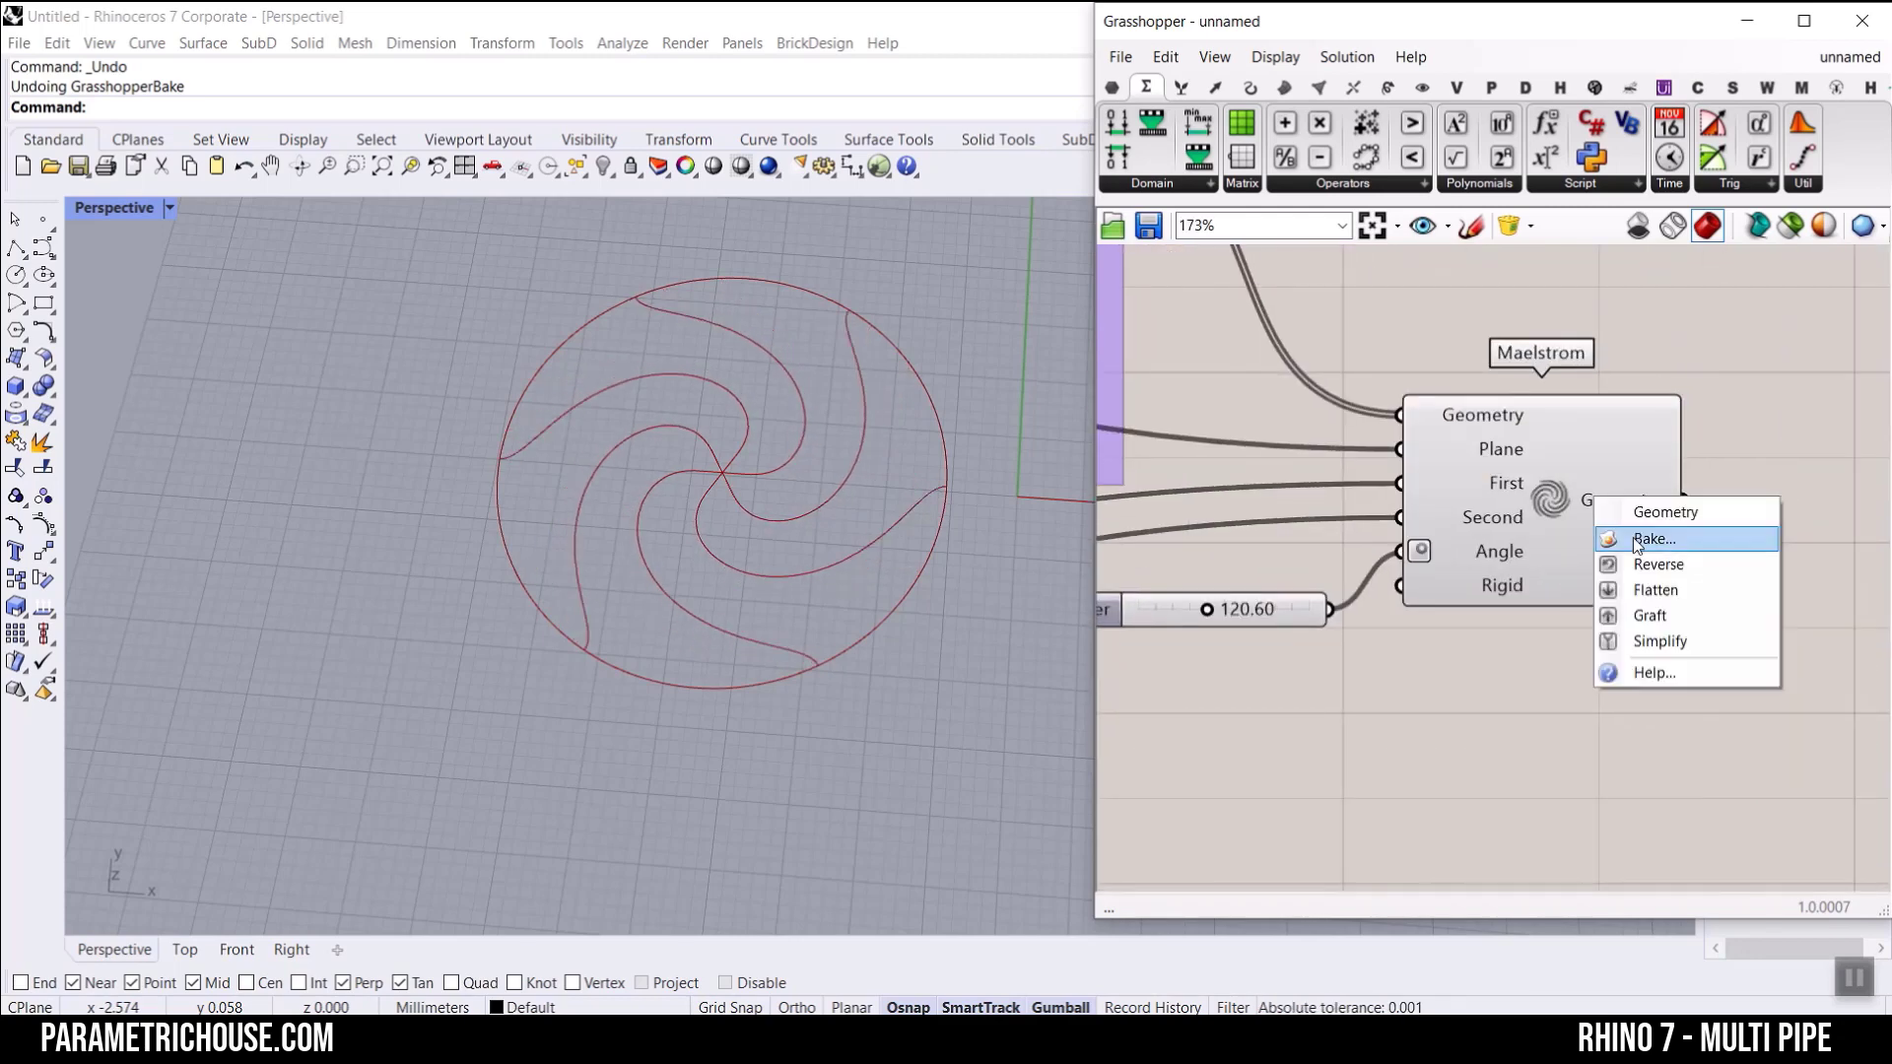
click(1629, 599)
click(1659, 765)
scroll(753, 341, up, 4)
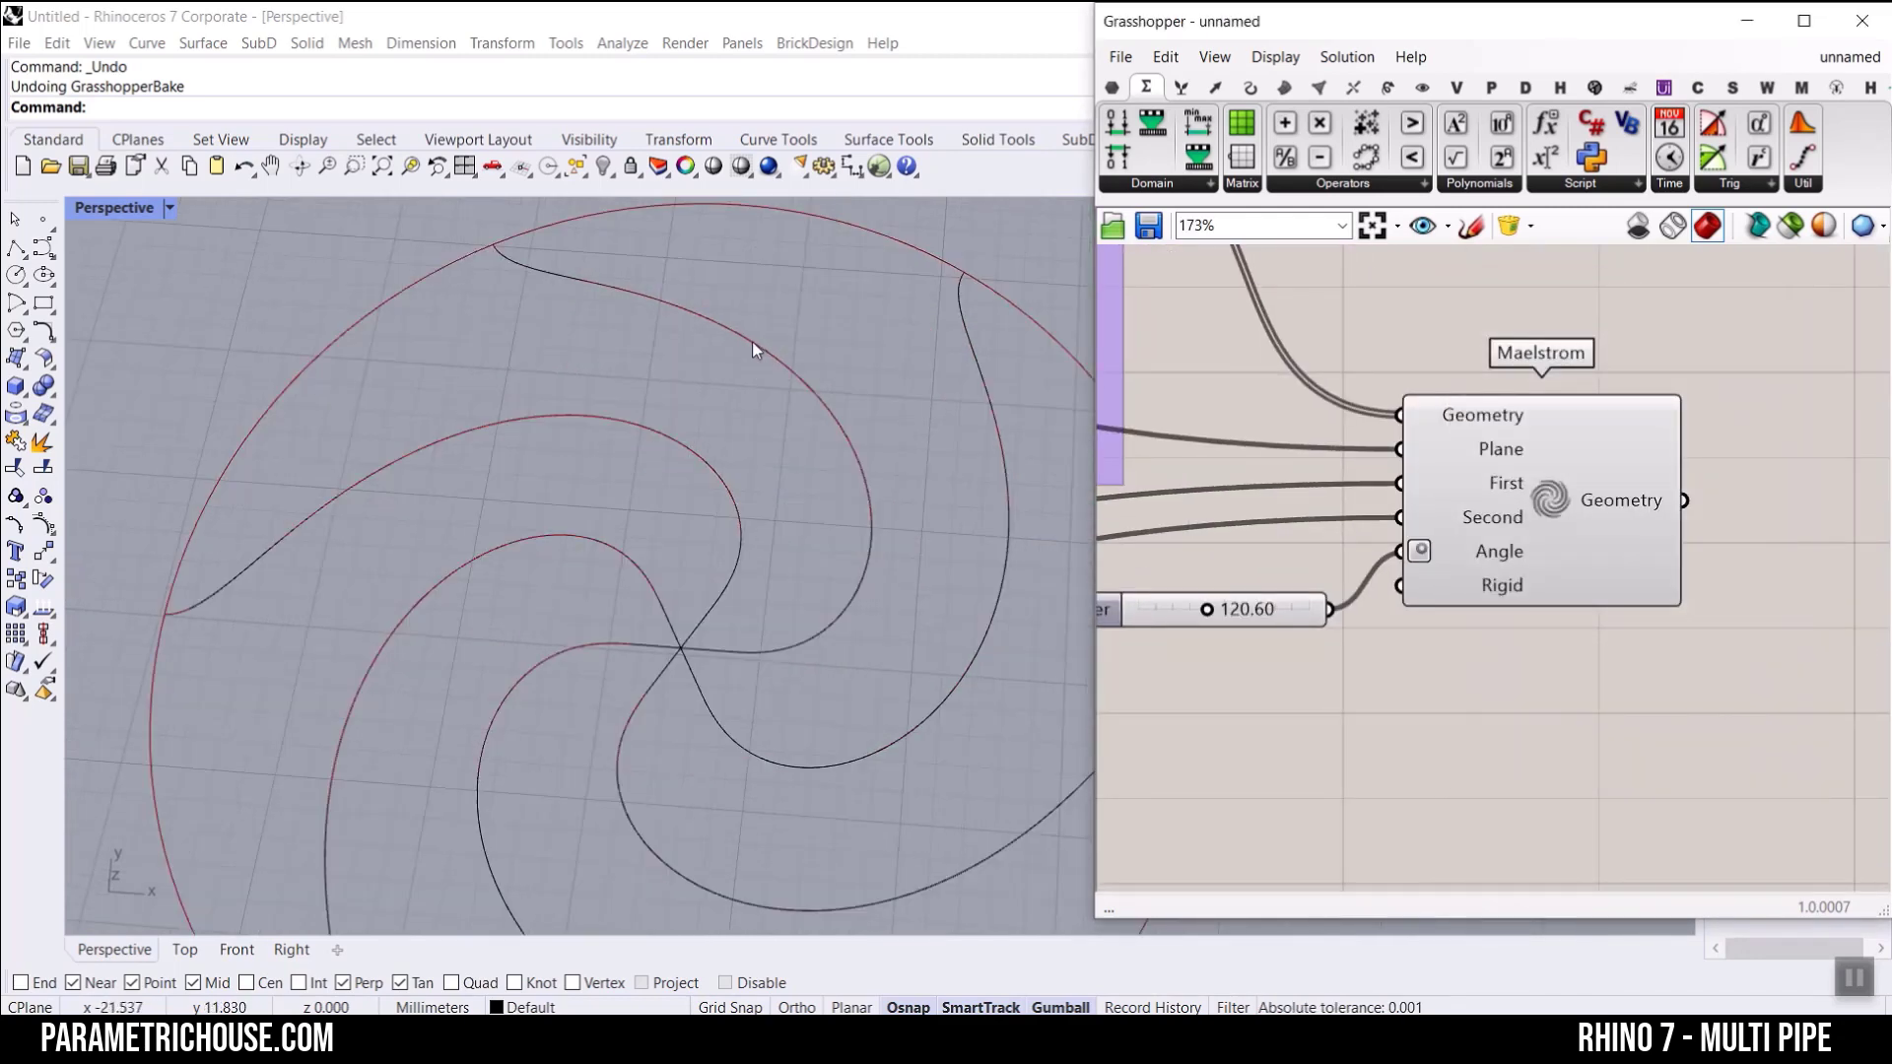
Step: Select individual baked spiral curves in the Perspective viewport to inspect them
click(752, 341)
click(993, 385)
click(956, 443)
scroll(960, 454, down, 6)
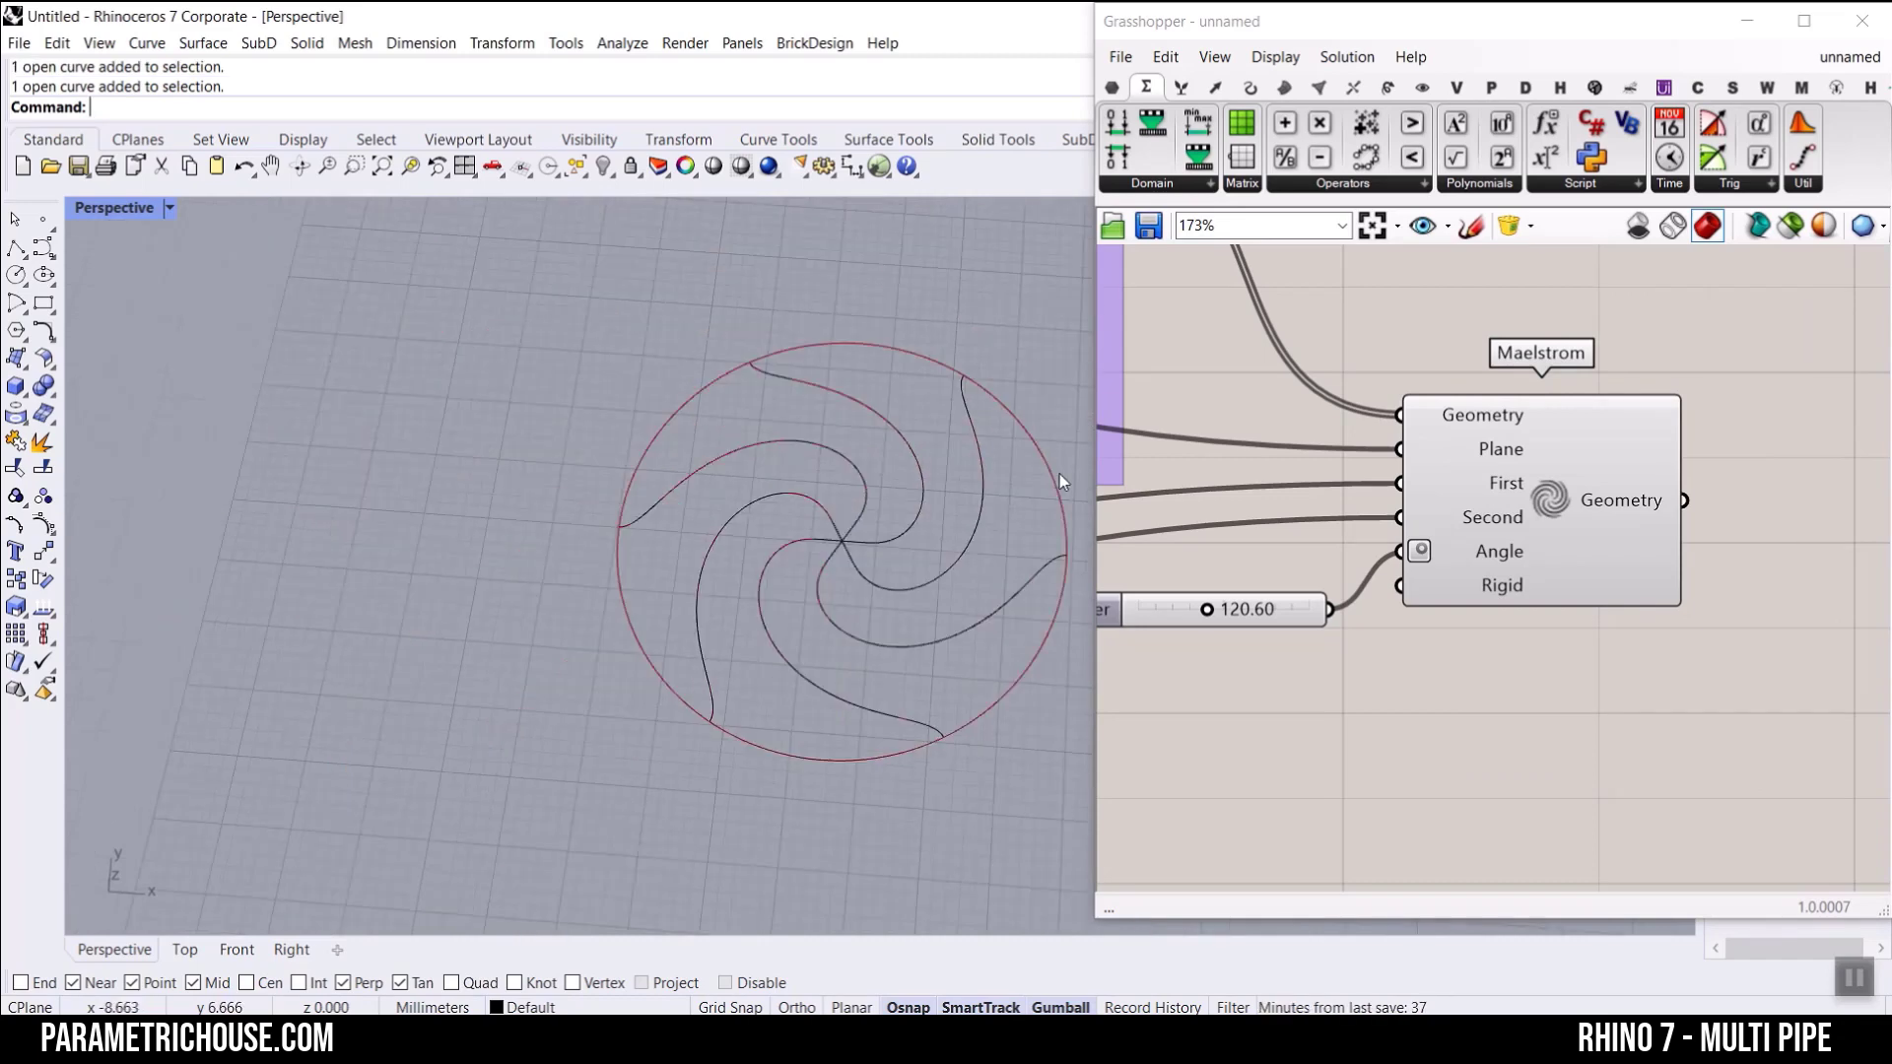
Step: Bake the circle segments from Shatter's Segments output with the default attributes
right_drag(1192, 388, 1515, 539)
scroll(1512, 539, down, 2)
right_drag(1193, 482, 1509, 514)
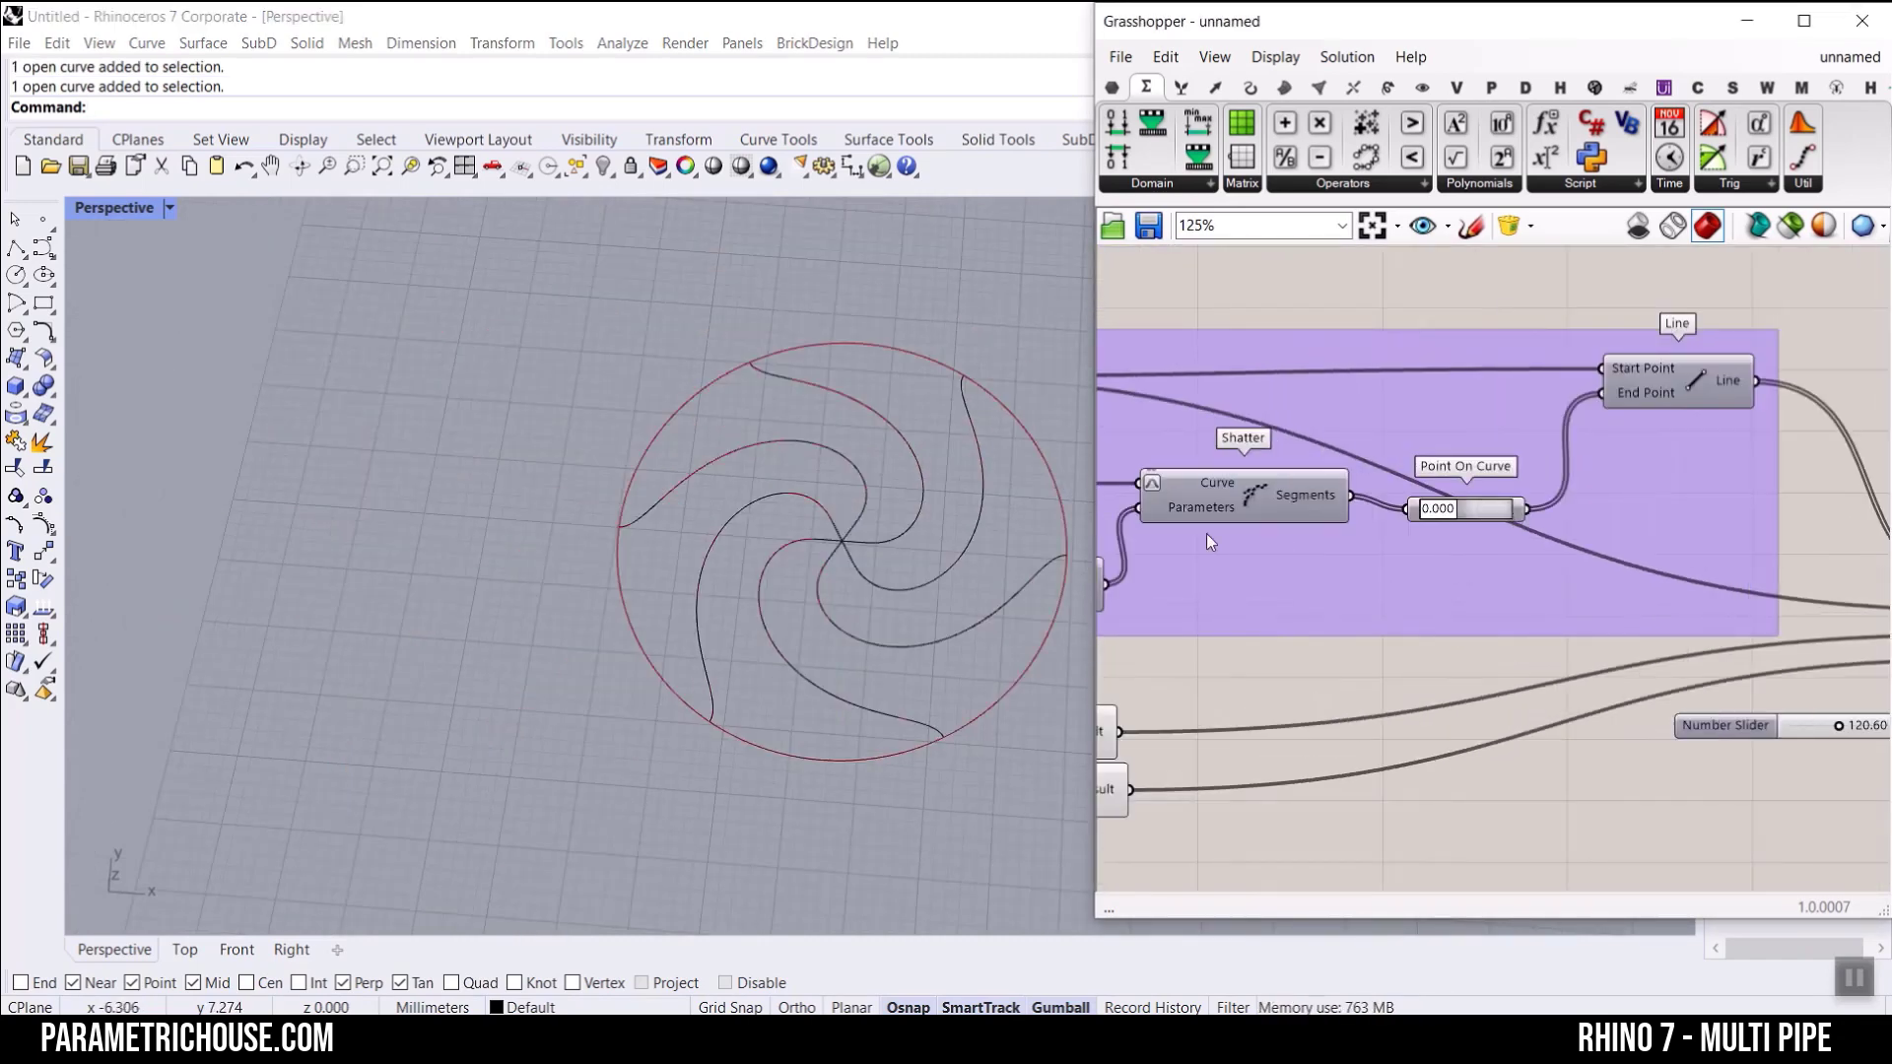
right_drag(1206, 534, 1385, 537)
scroll(1470, 519, up, 3)
right_click(1470, 517)
click(1507, 522)
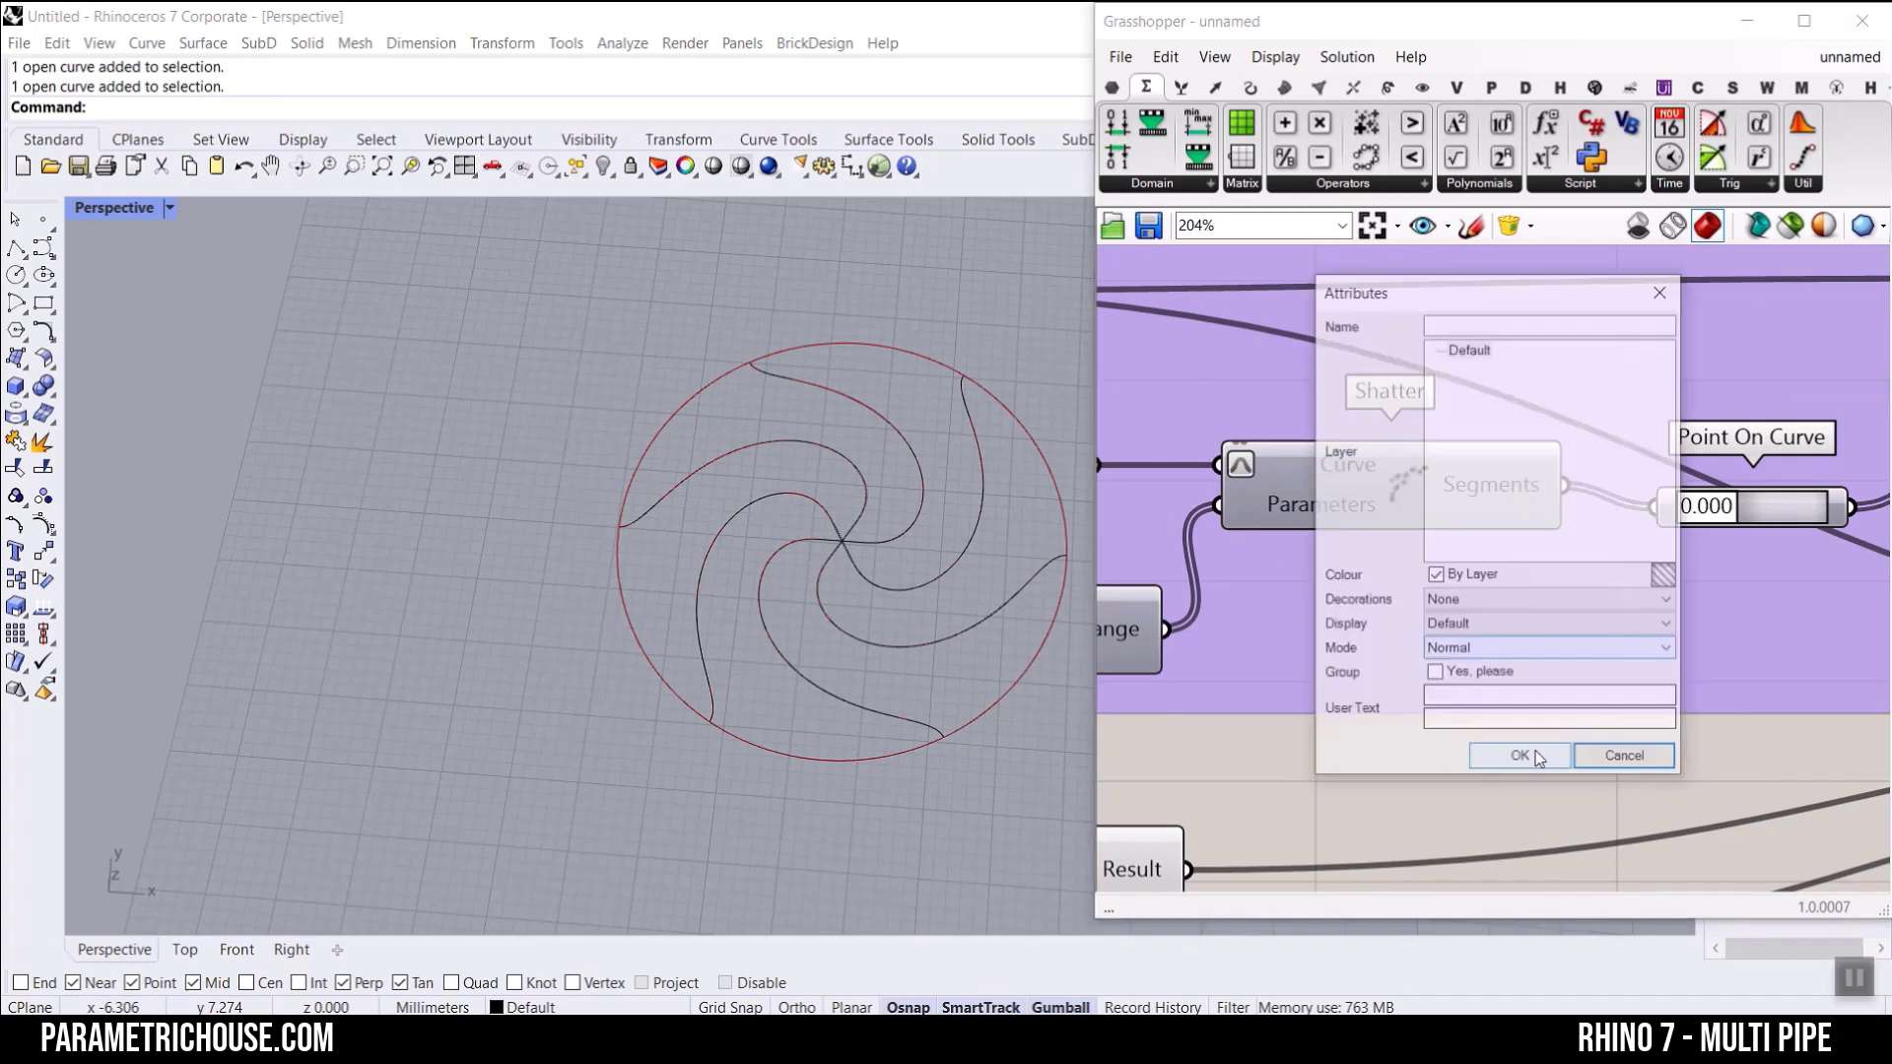
click(1521, 759)
Step: Select the baked circle segments one by one to check that they are separate curves, and undo the bake
click(1015, 425)
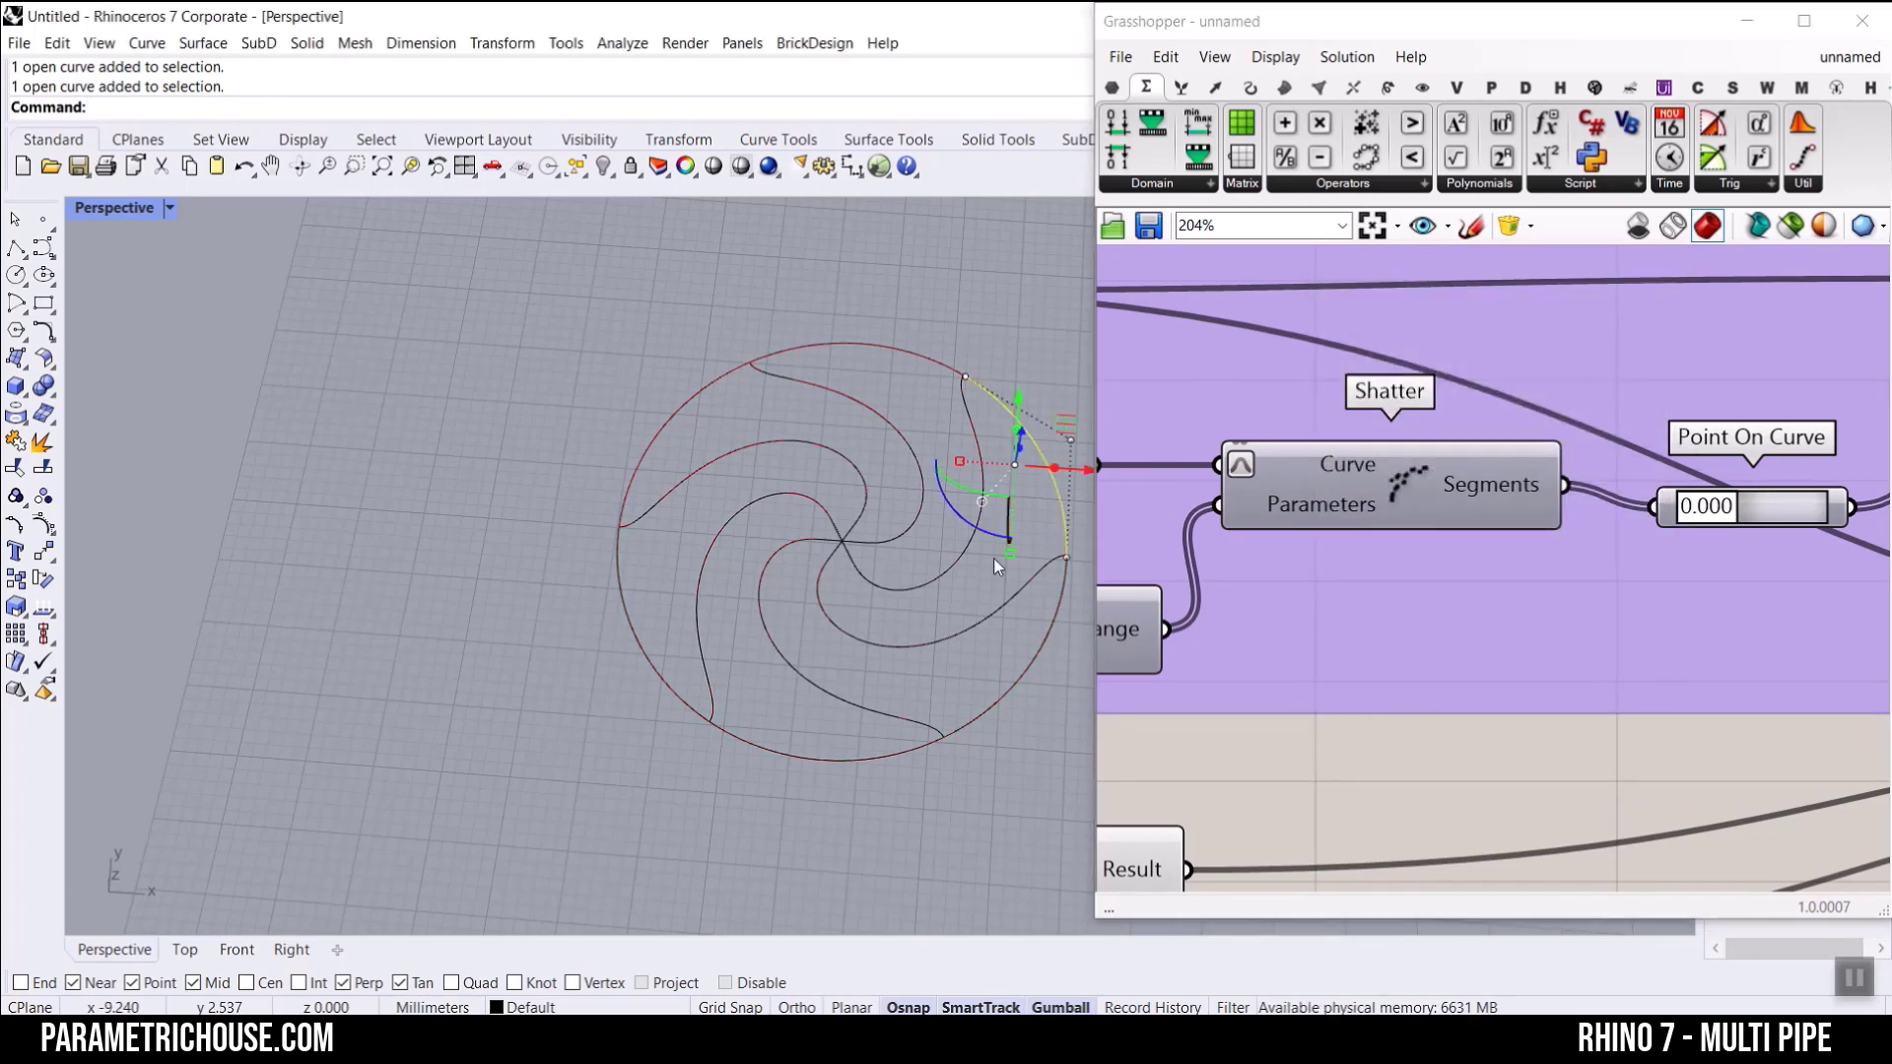
click(1050, 627)
click(895, 763)
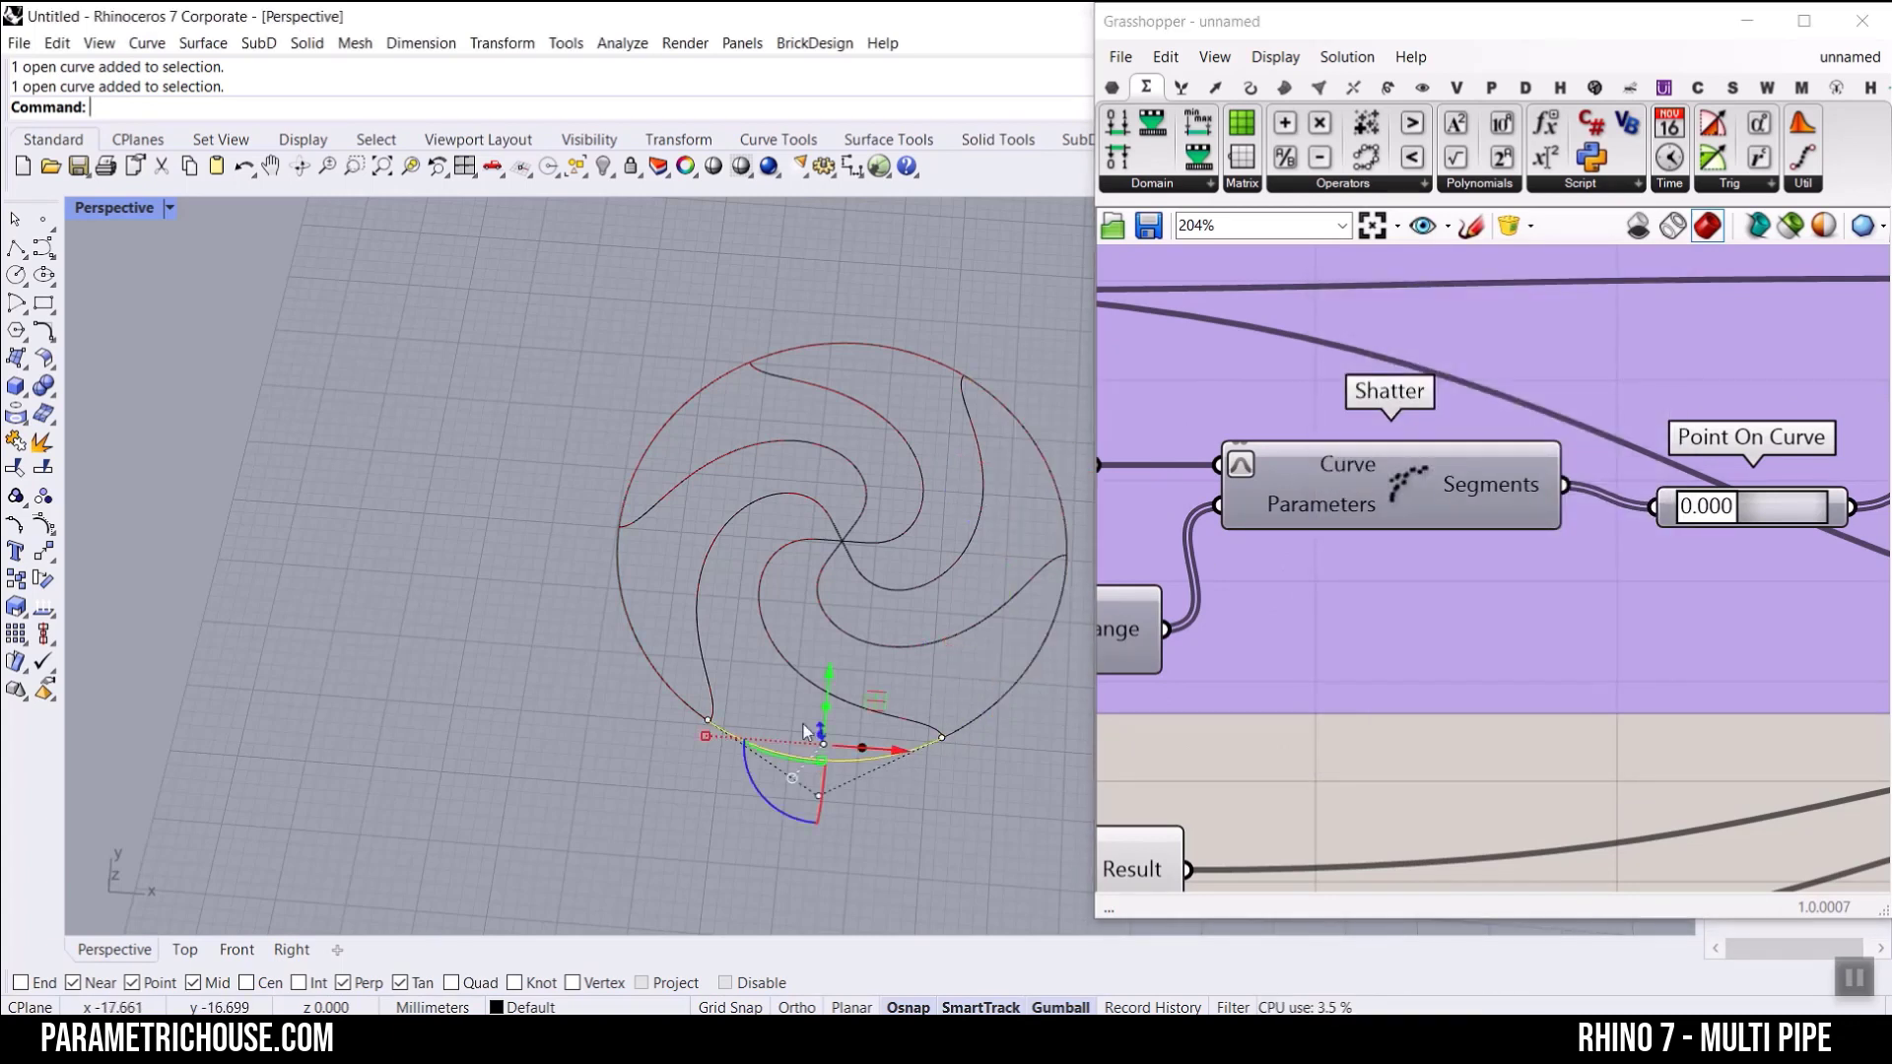
click(634, 617)
click(647, 449)
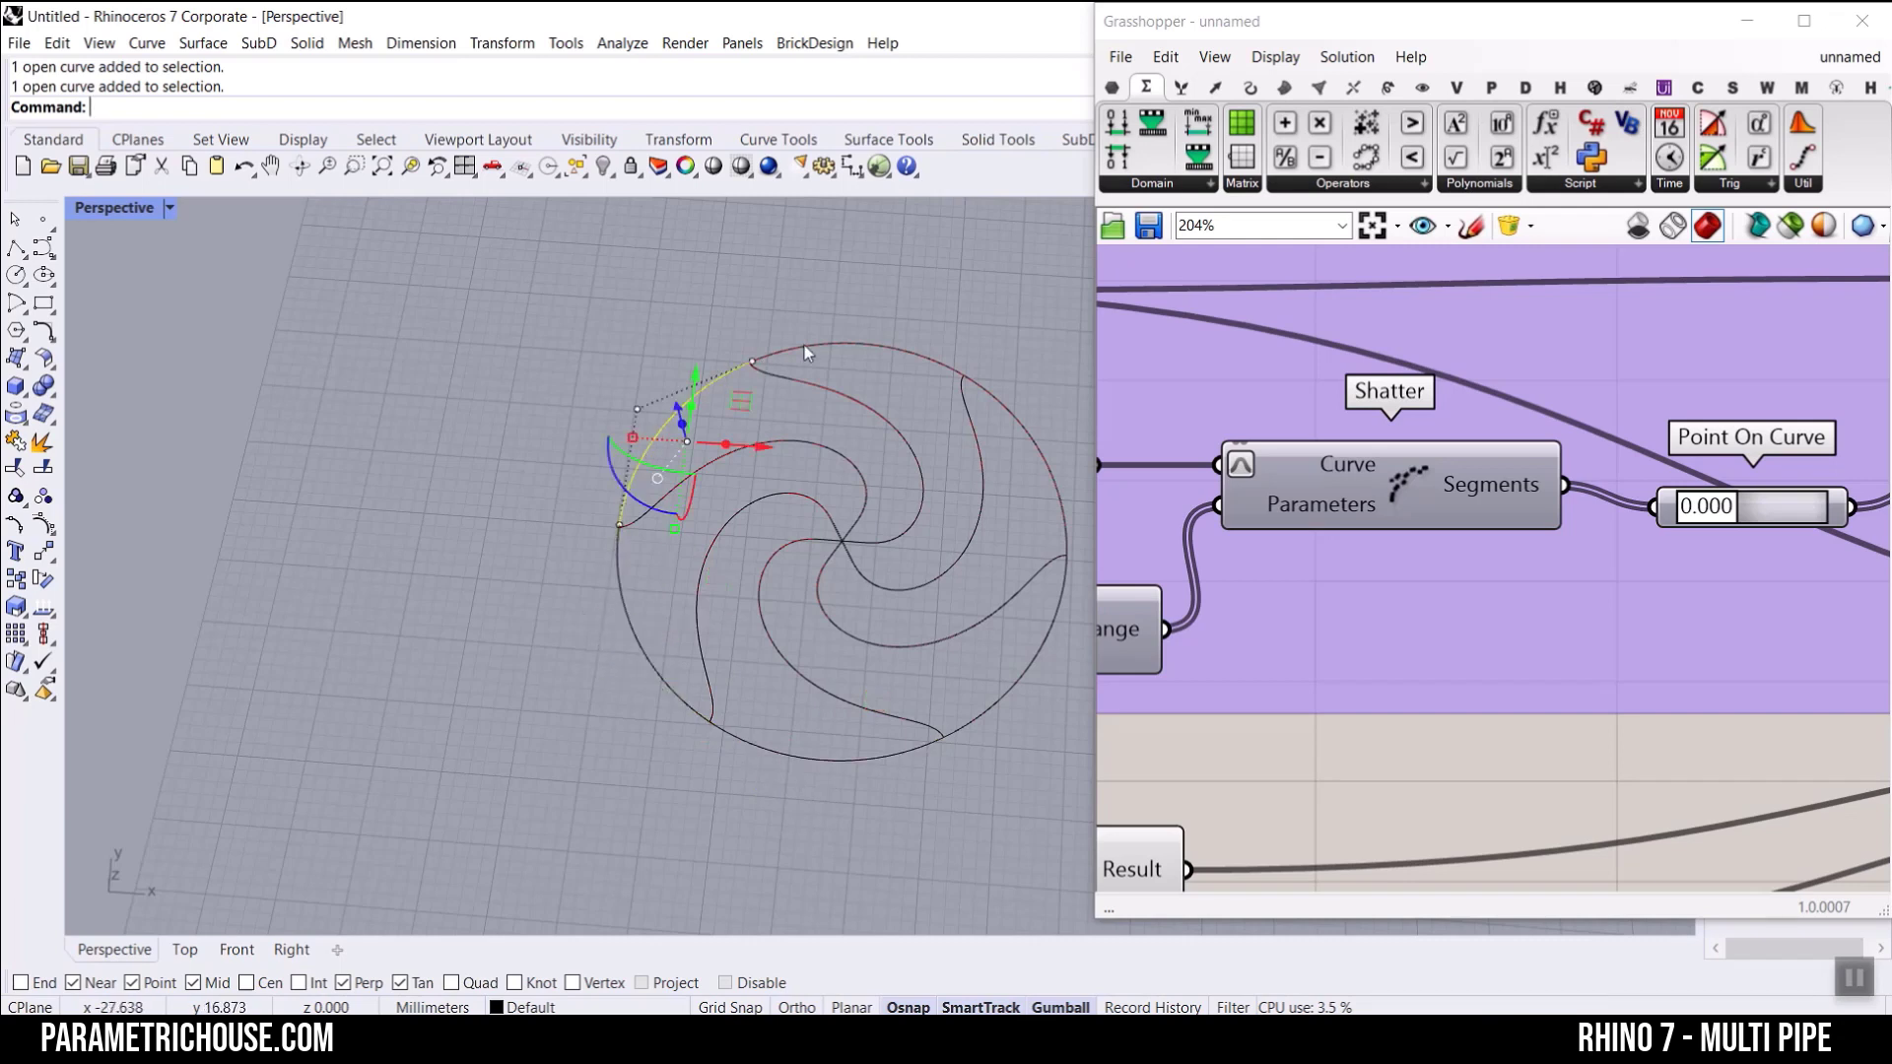
click(806, 345)
click(816, 386)
click(700, 276)
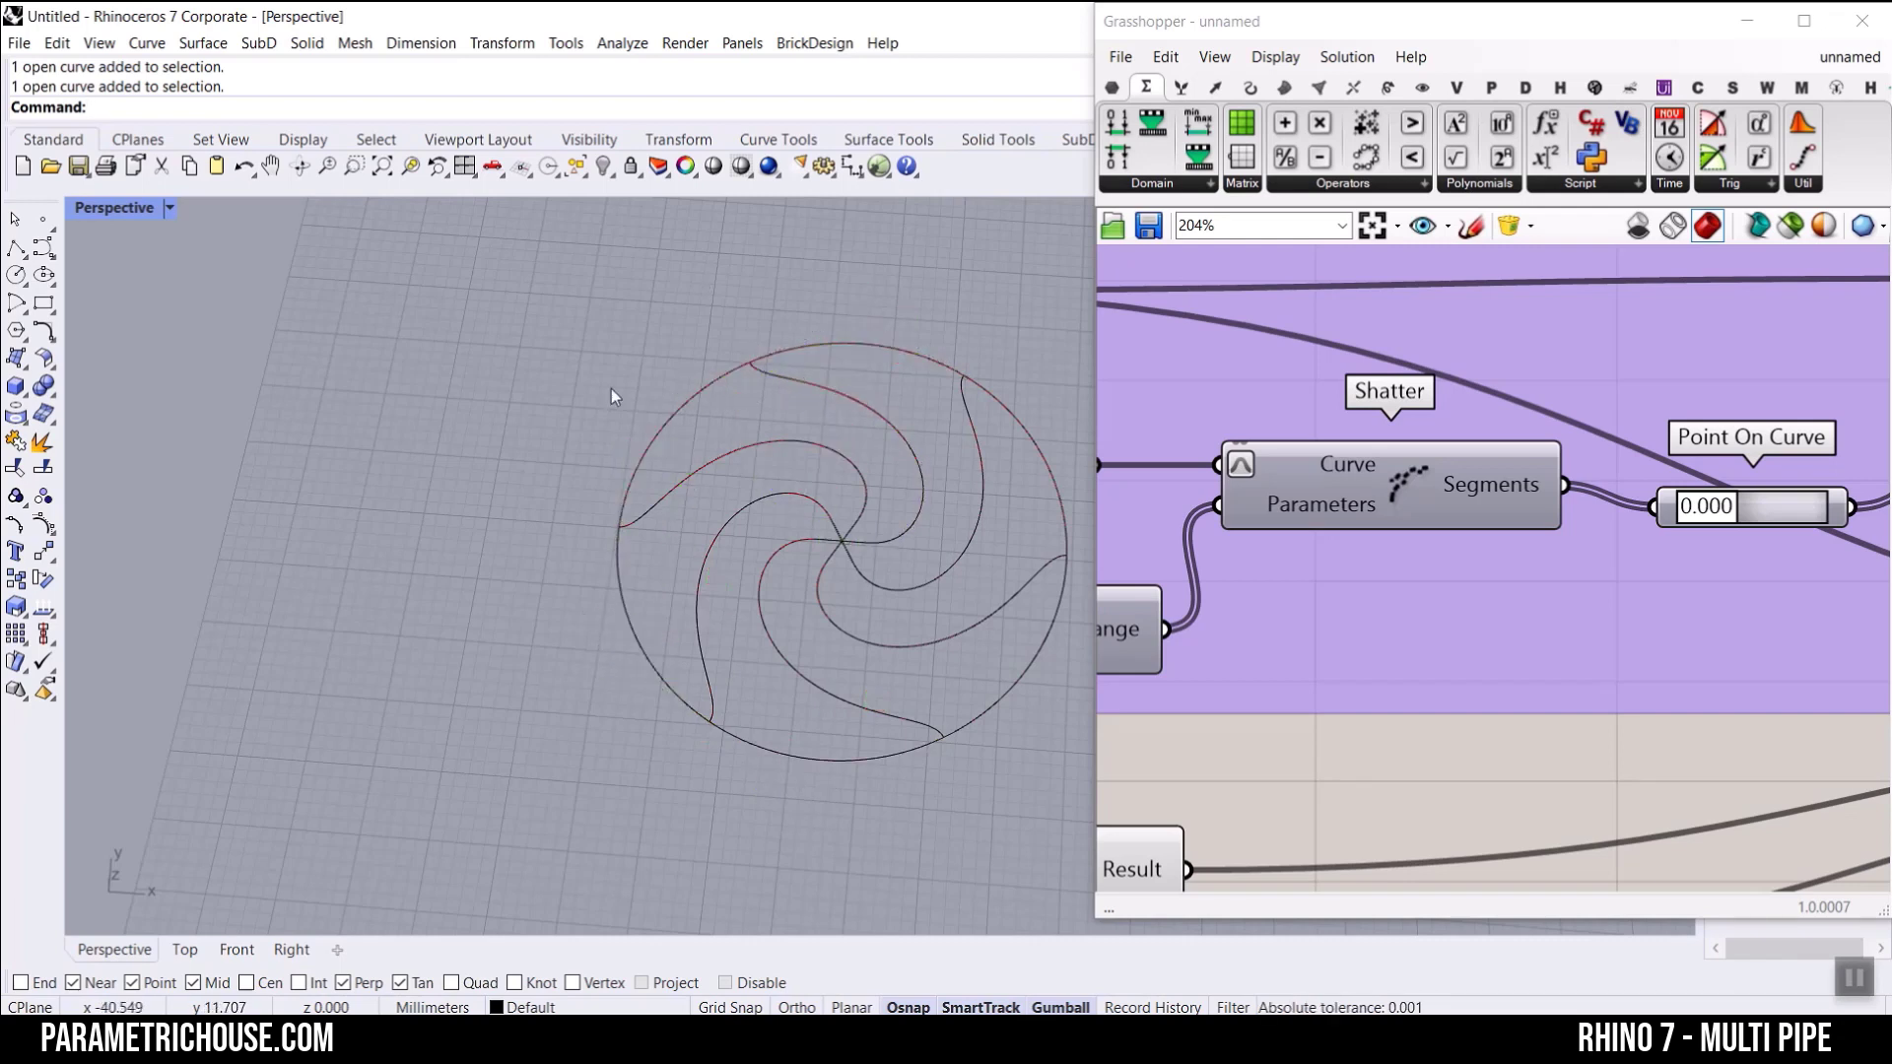
key(ctrl+z)
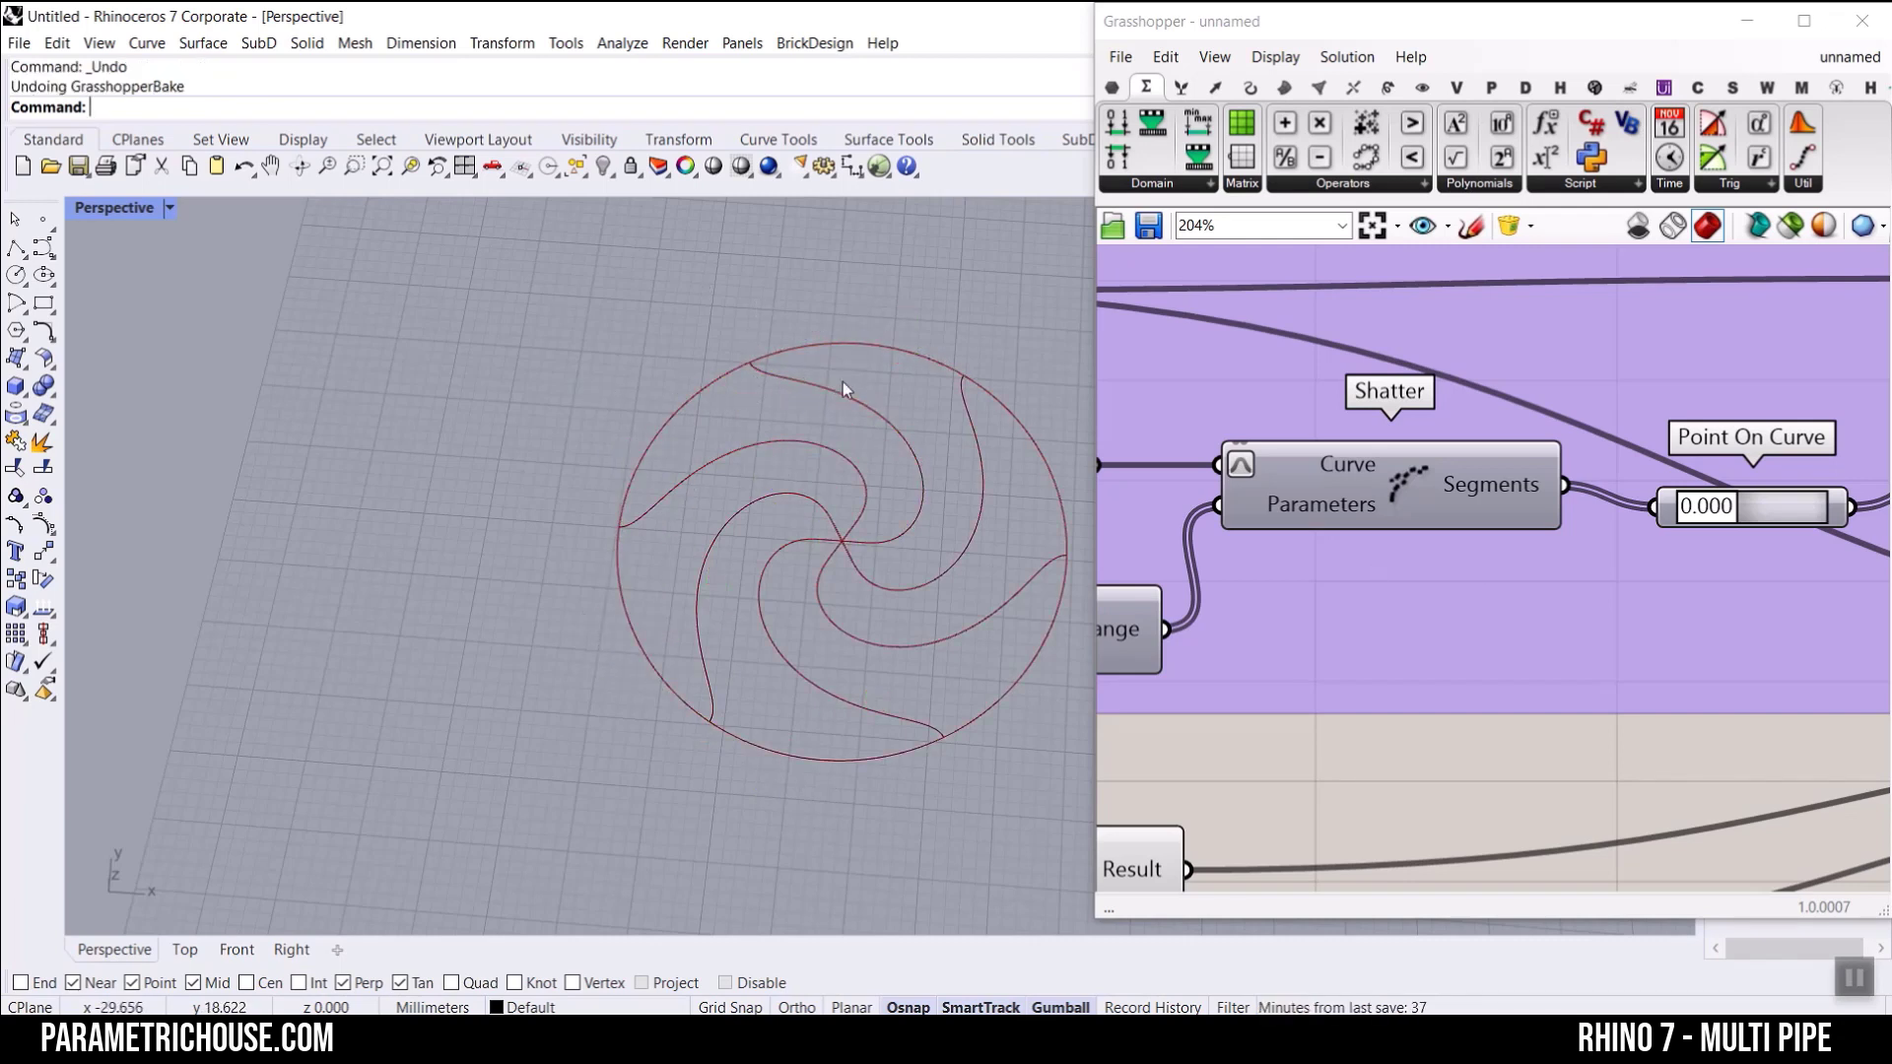
Step: Add a Curve container fed by Shatter's Segments output and place it above the Maelstrom component
right_drag(1468, 534, 1384, 476)
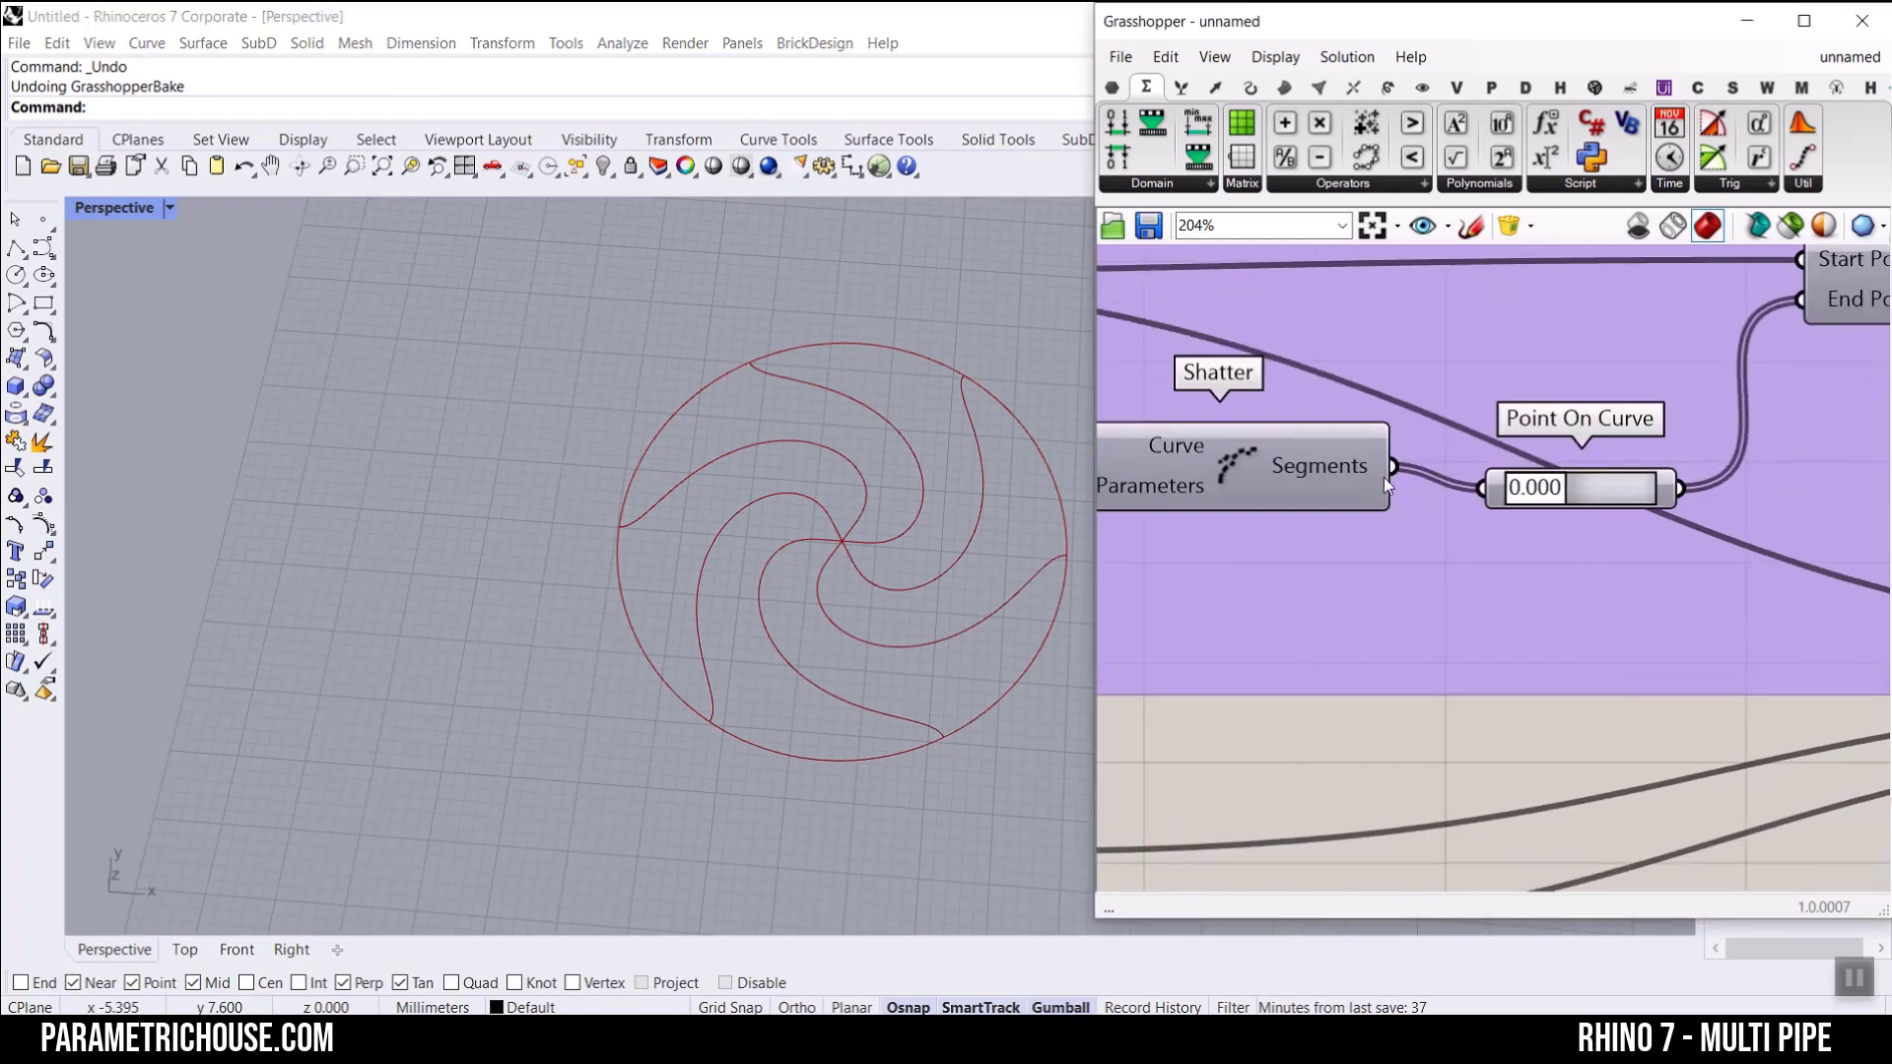
click(1113, 88)
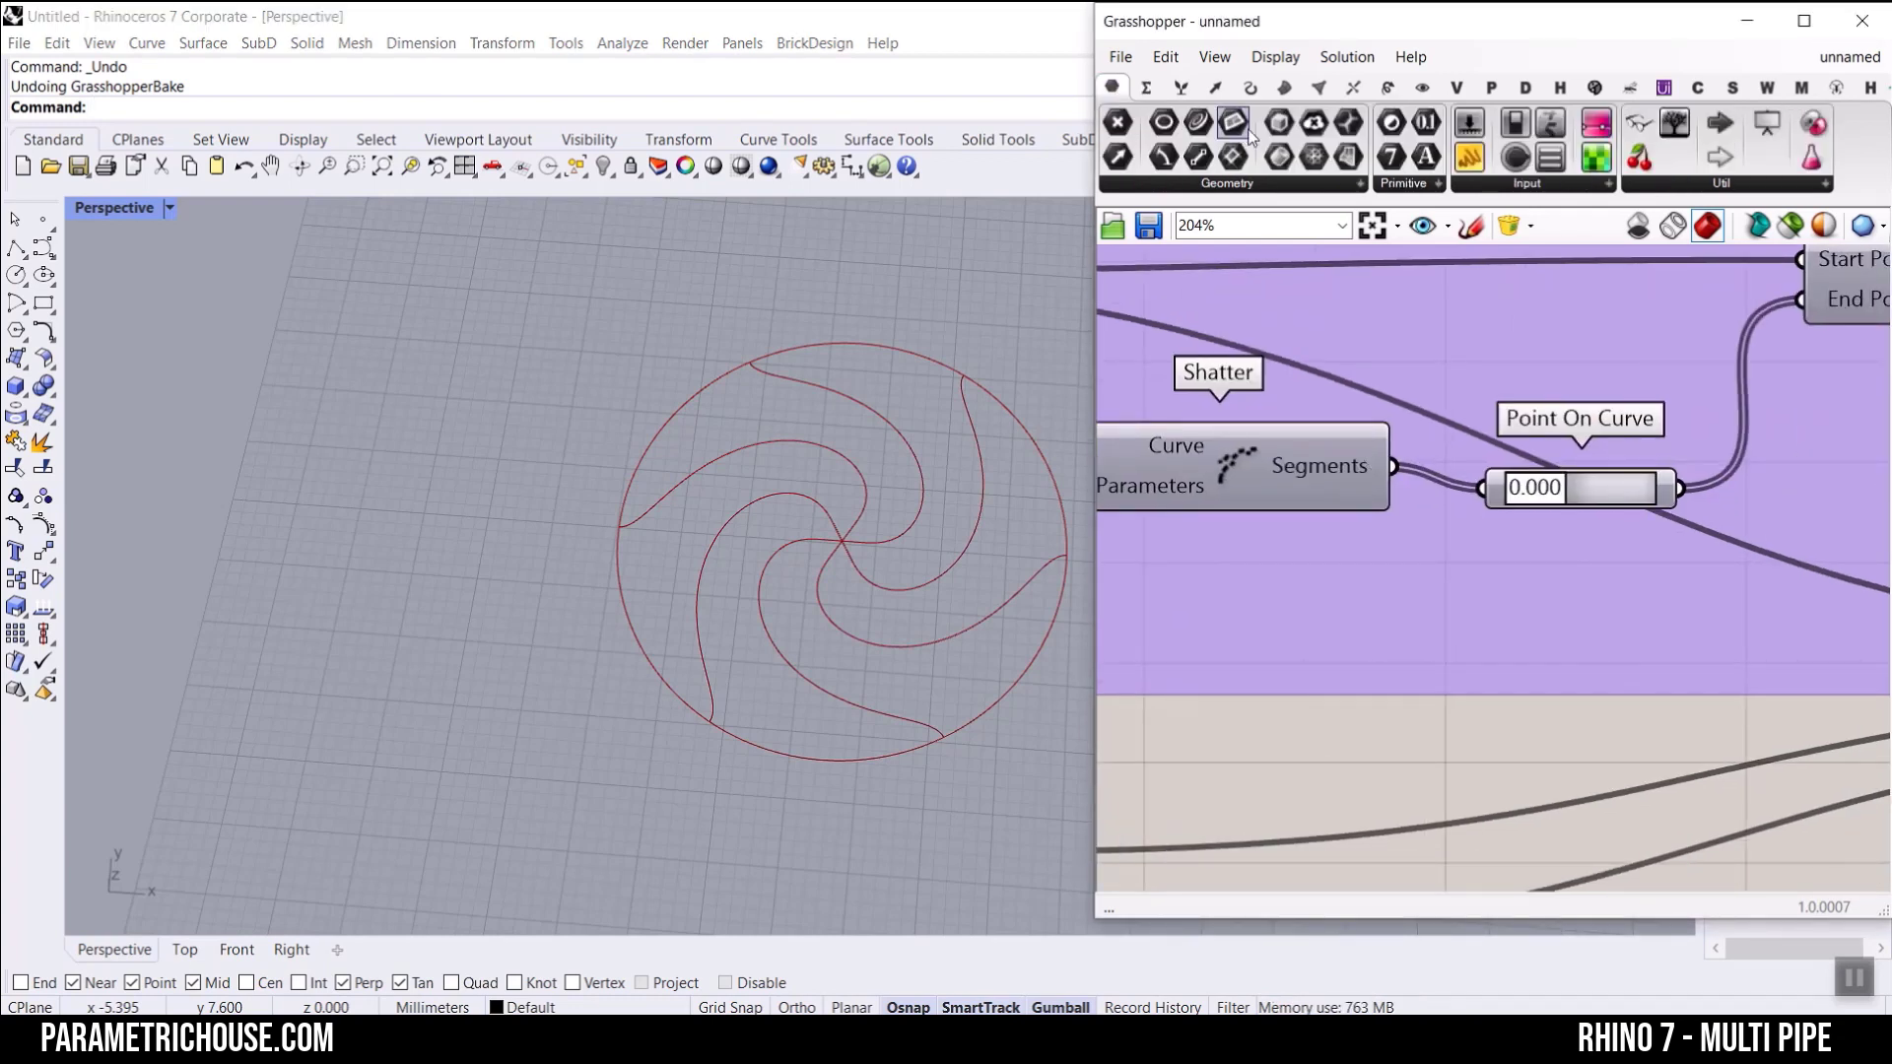
click(1502, 727)
drag(1389, 468, 1184, 591)
scroll(1182, 591, down, 3)
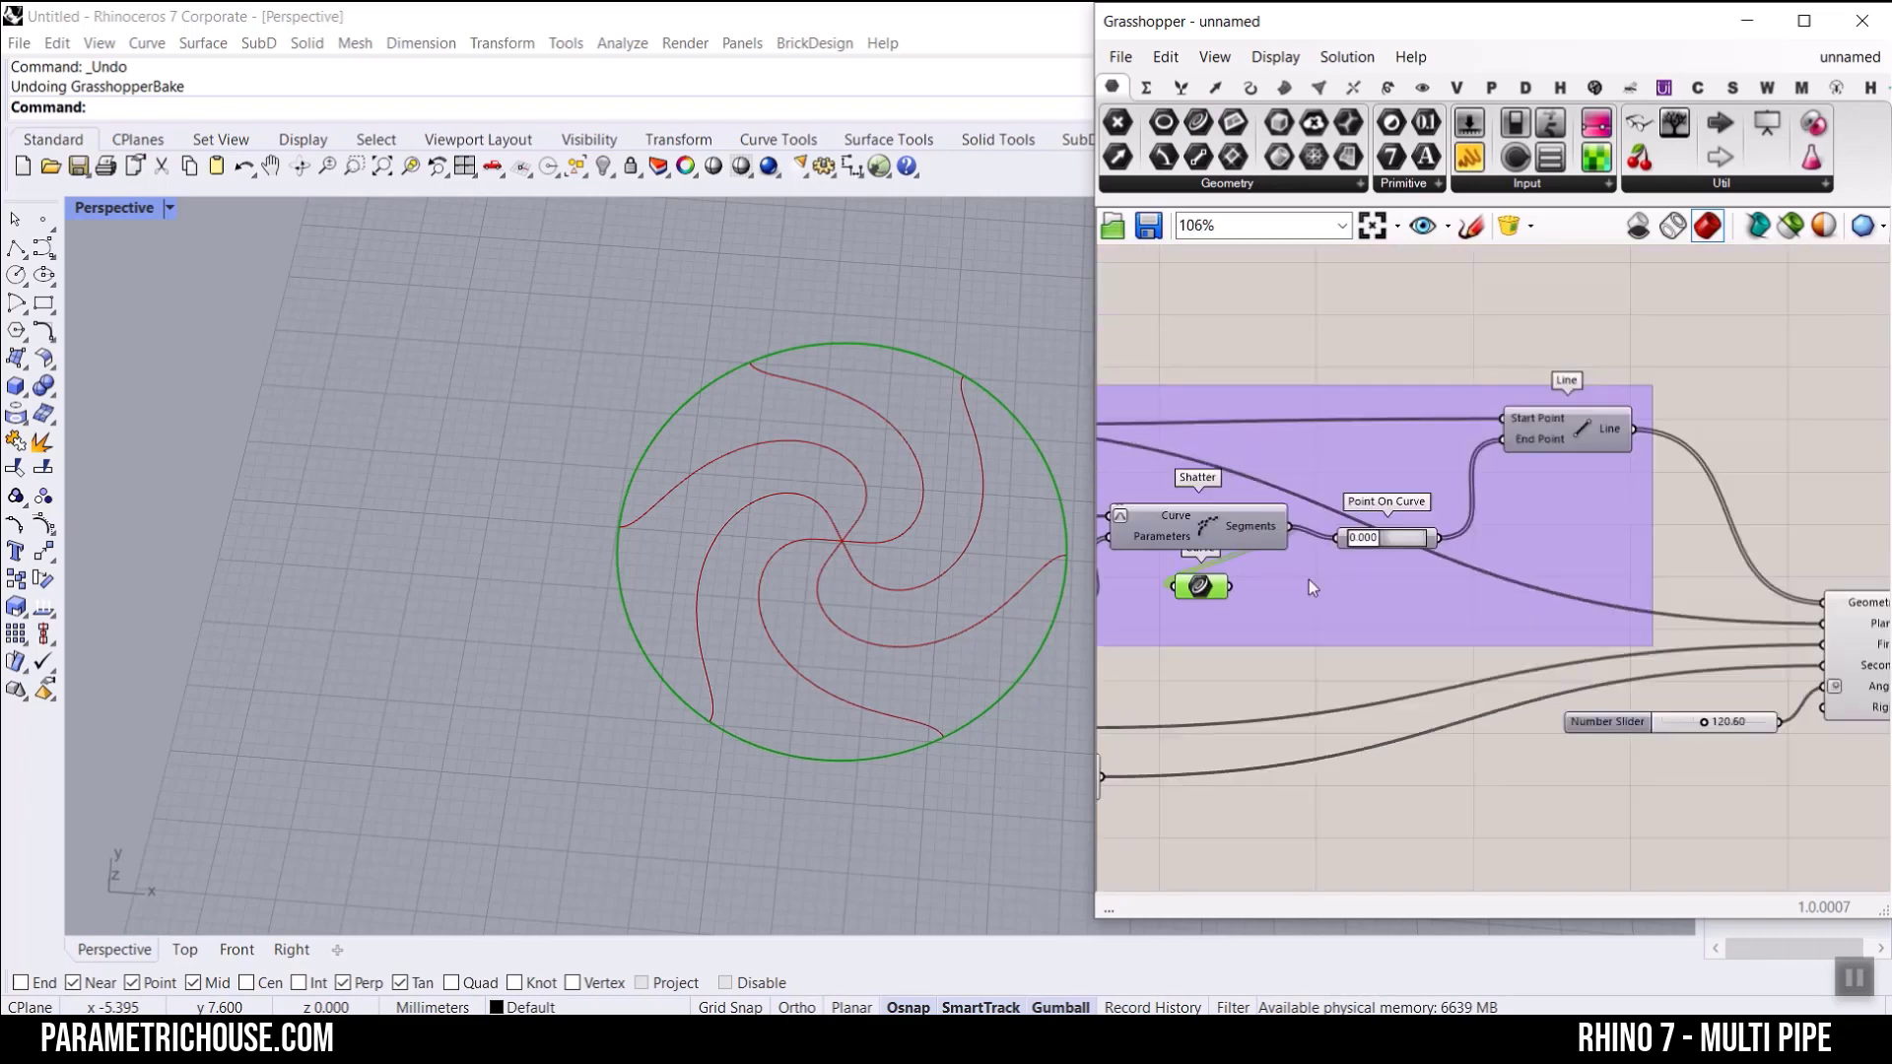
scroll(1314, 577, down, 4)
drag(1309, 579, 1530, 447)
Step: Add a second Curve container that merges the circle segments' Curve container with Maelstrom's Geometry output
scroll(1620, 611, up, 5)
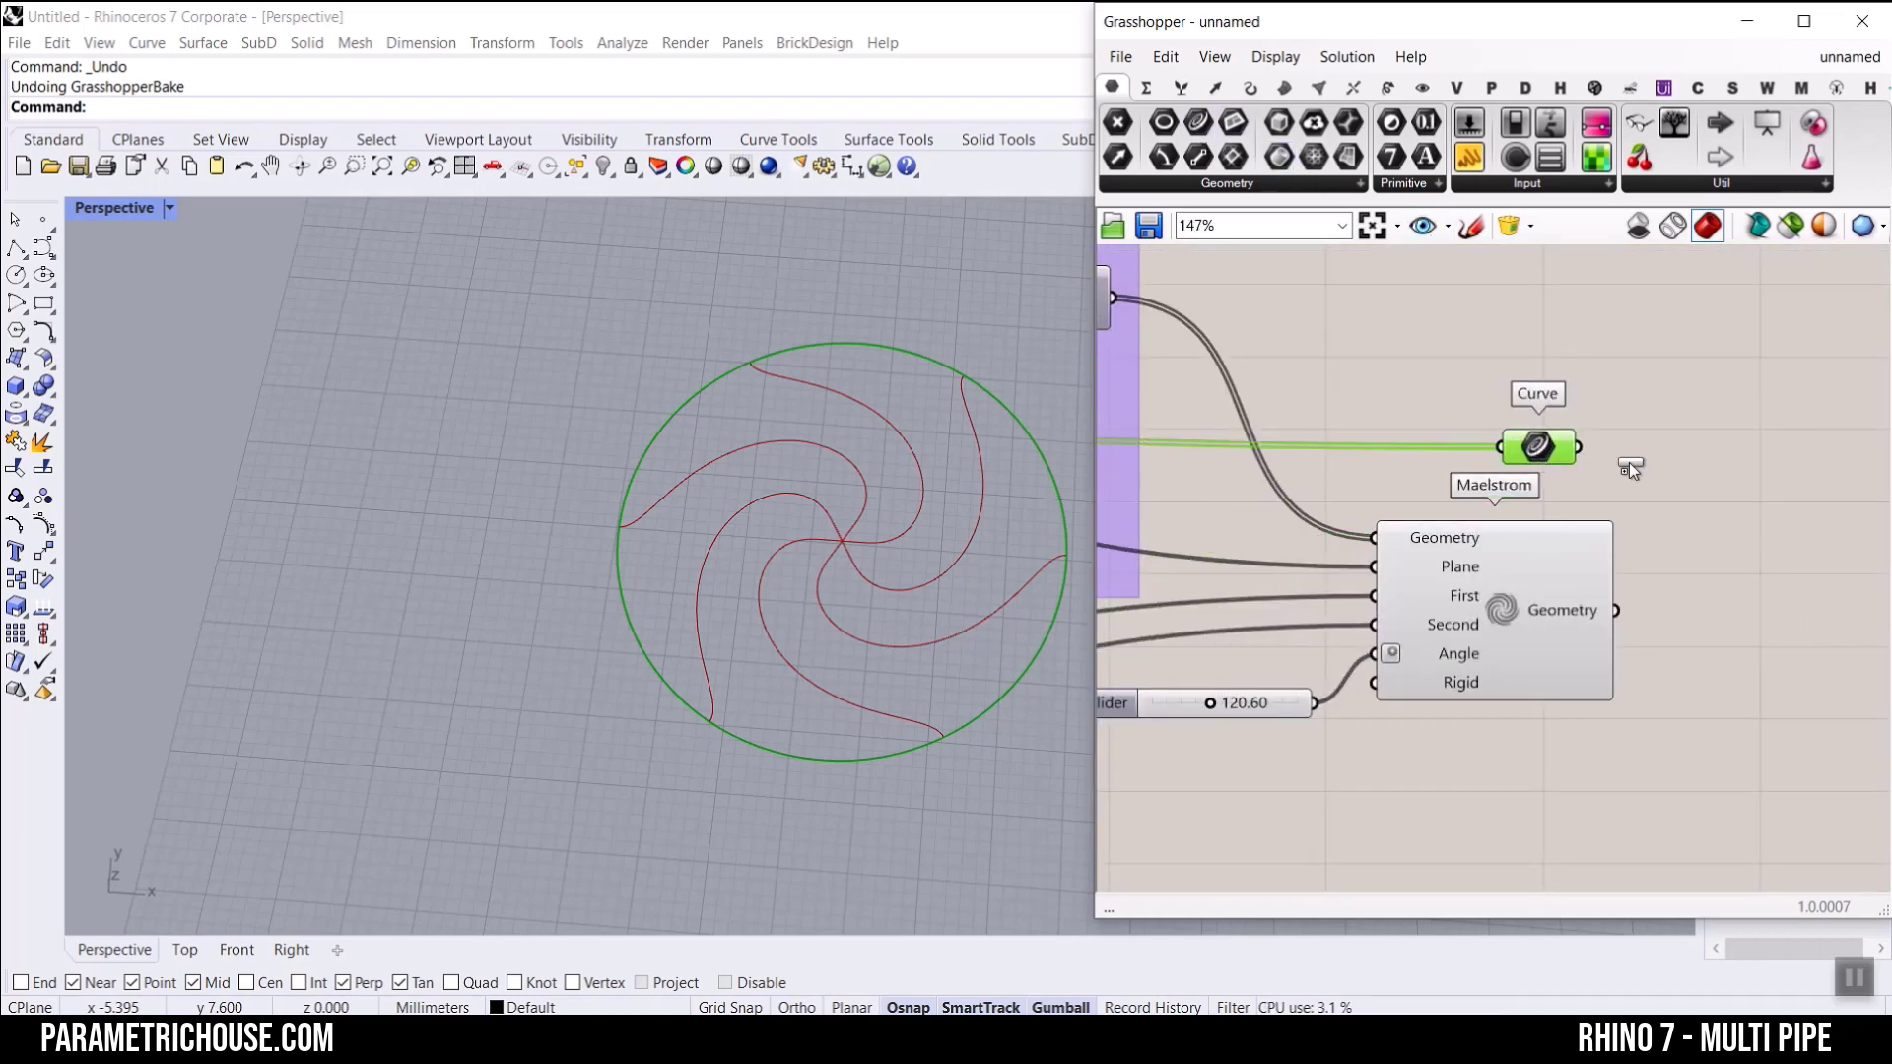
scroll(1695, 548, up, 3)
click(1693, 550)
drag(1468, 351, 1653, 552)
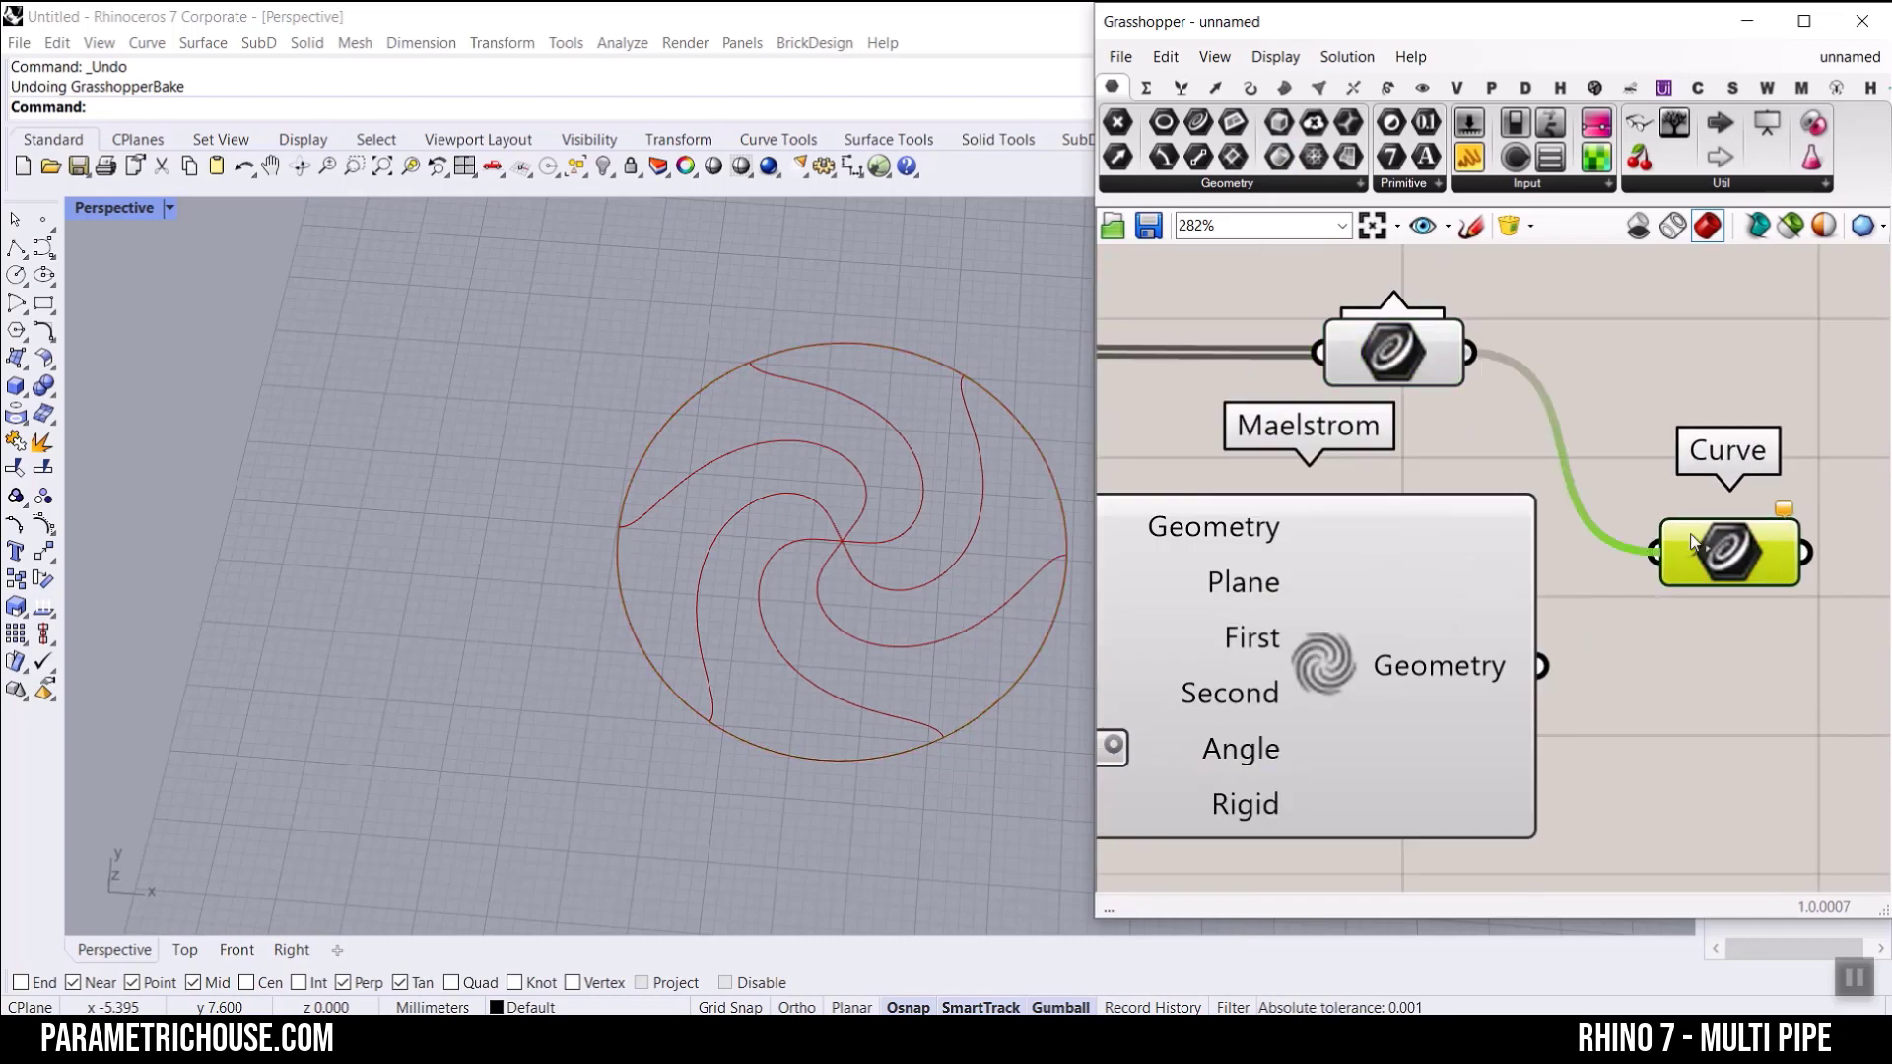
right_drag(1704, 552, 1403, 410)
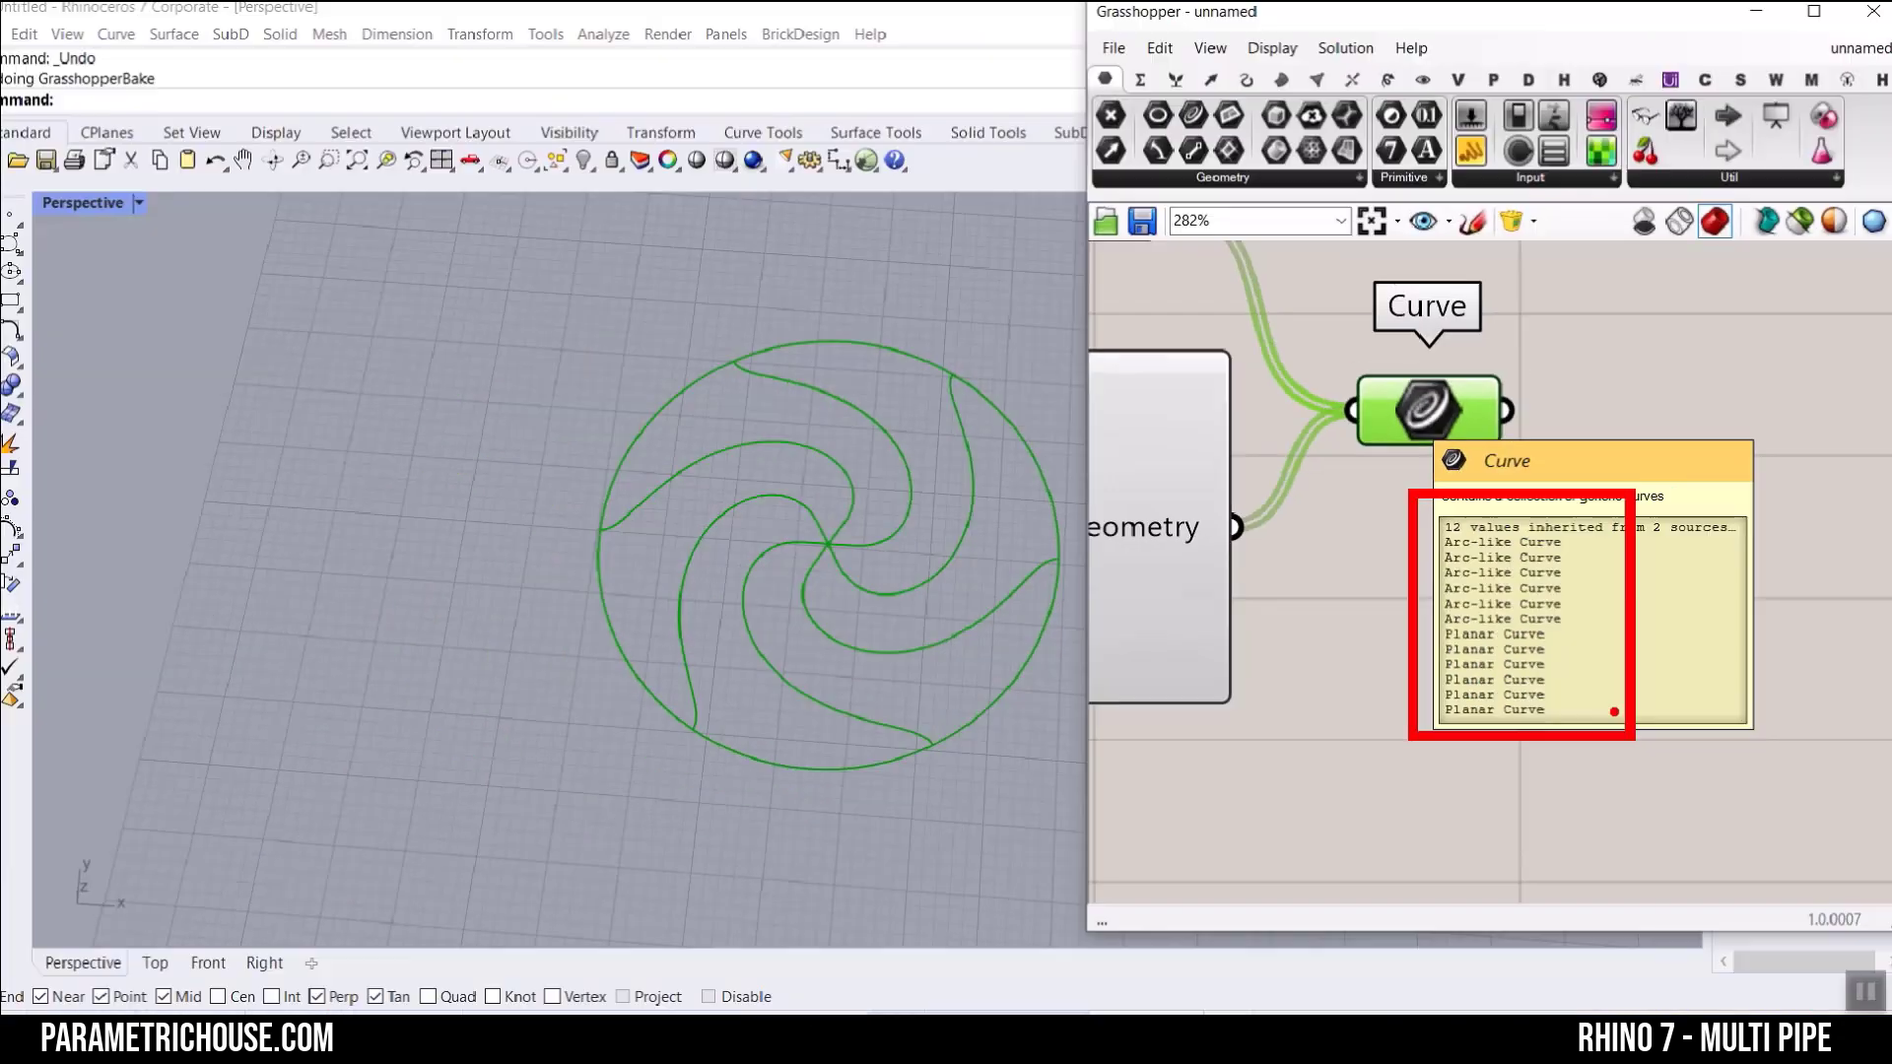
Step: Lower the Range component's Steps slider to 4 to reduce the number of circle divisions and spirals
scroll(1482, 567, down, 5)
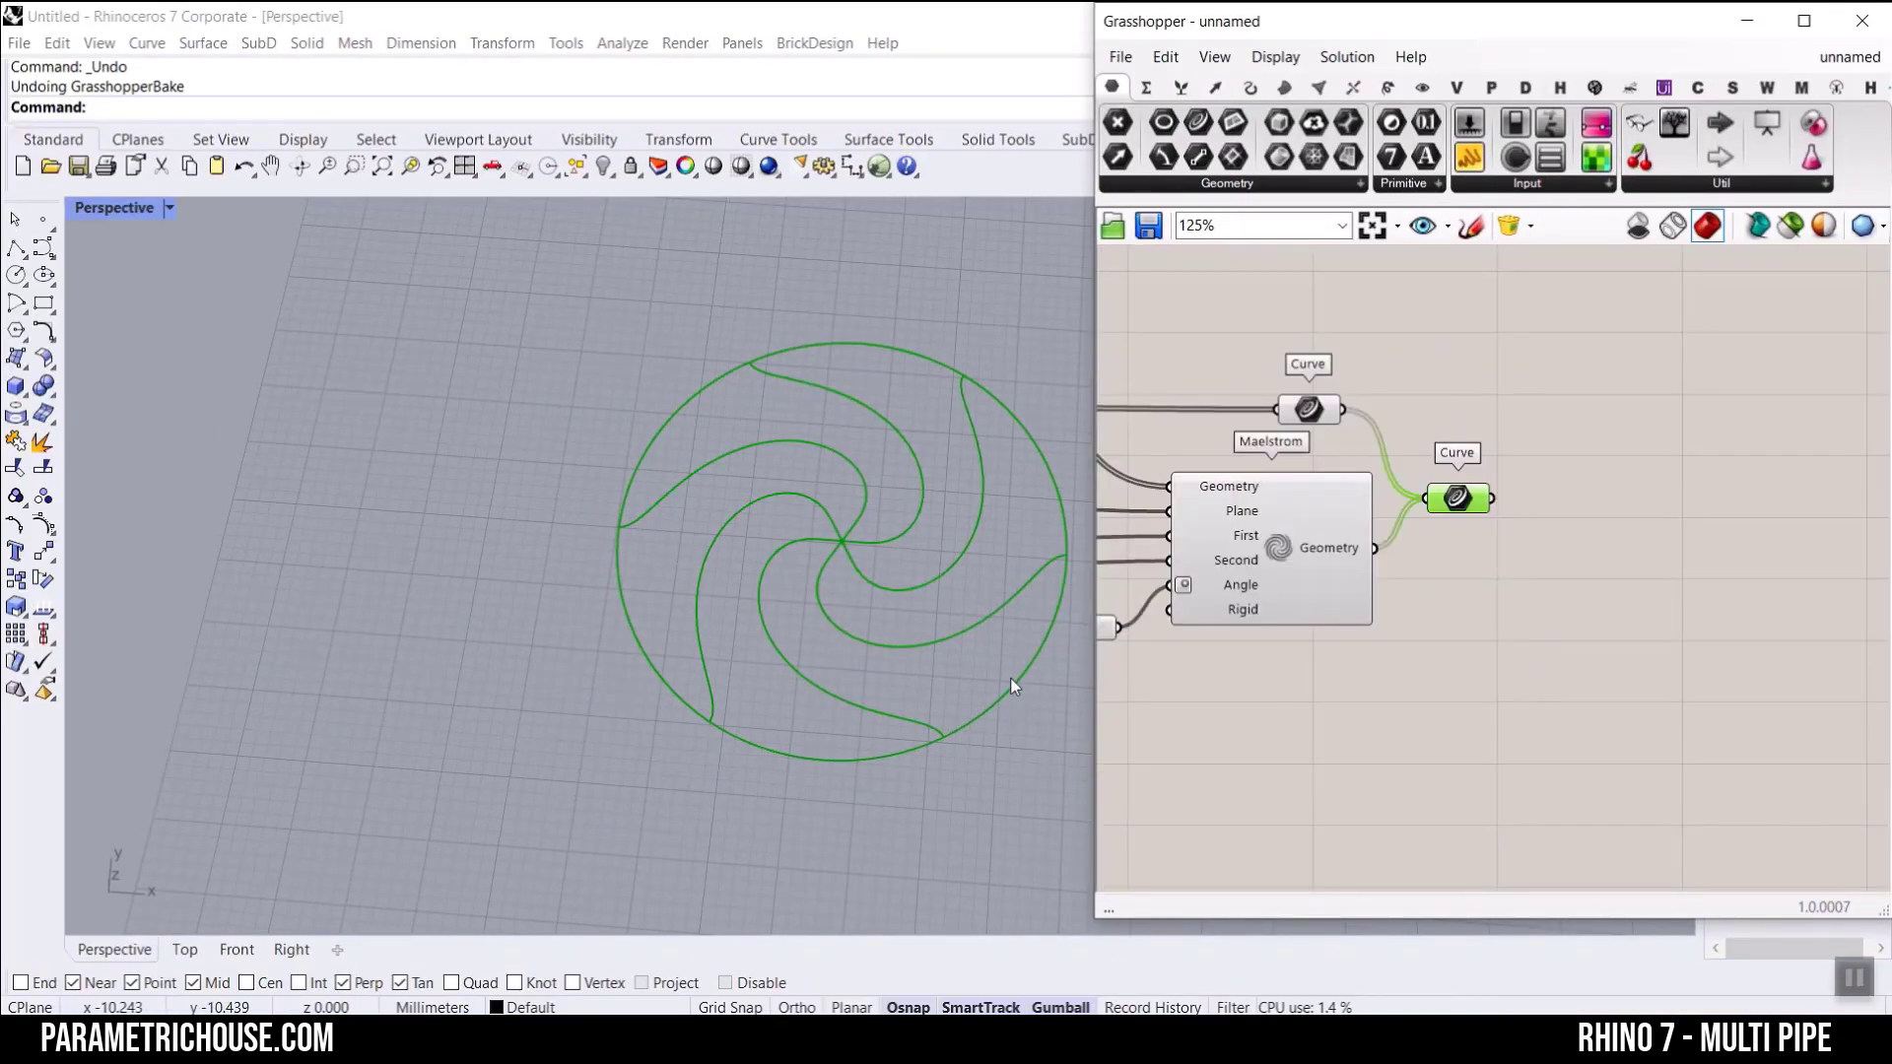
scroll(907, 576, up, 3)
scroll(770, 589, down, 3)
scroll(1523, 595, down, 5)
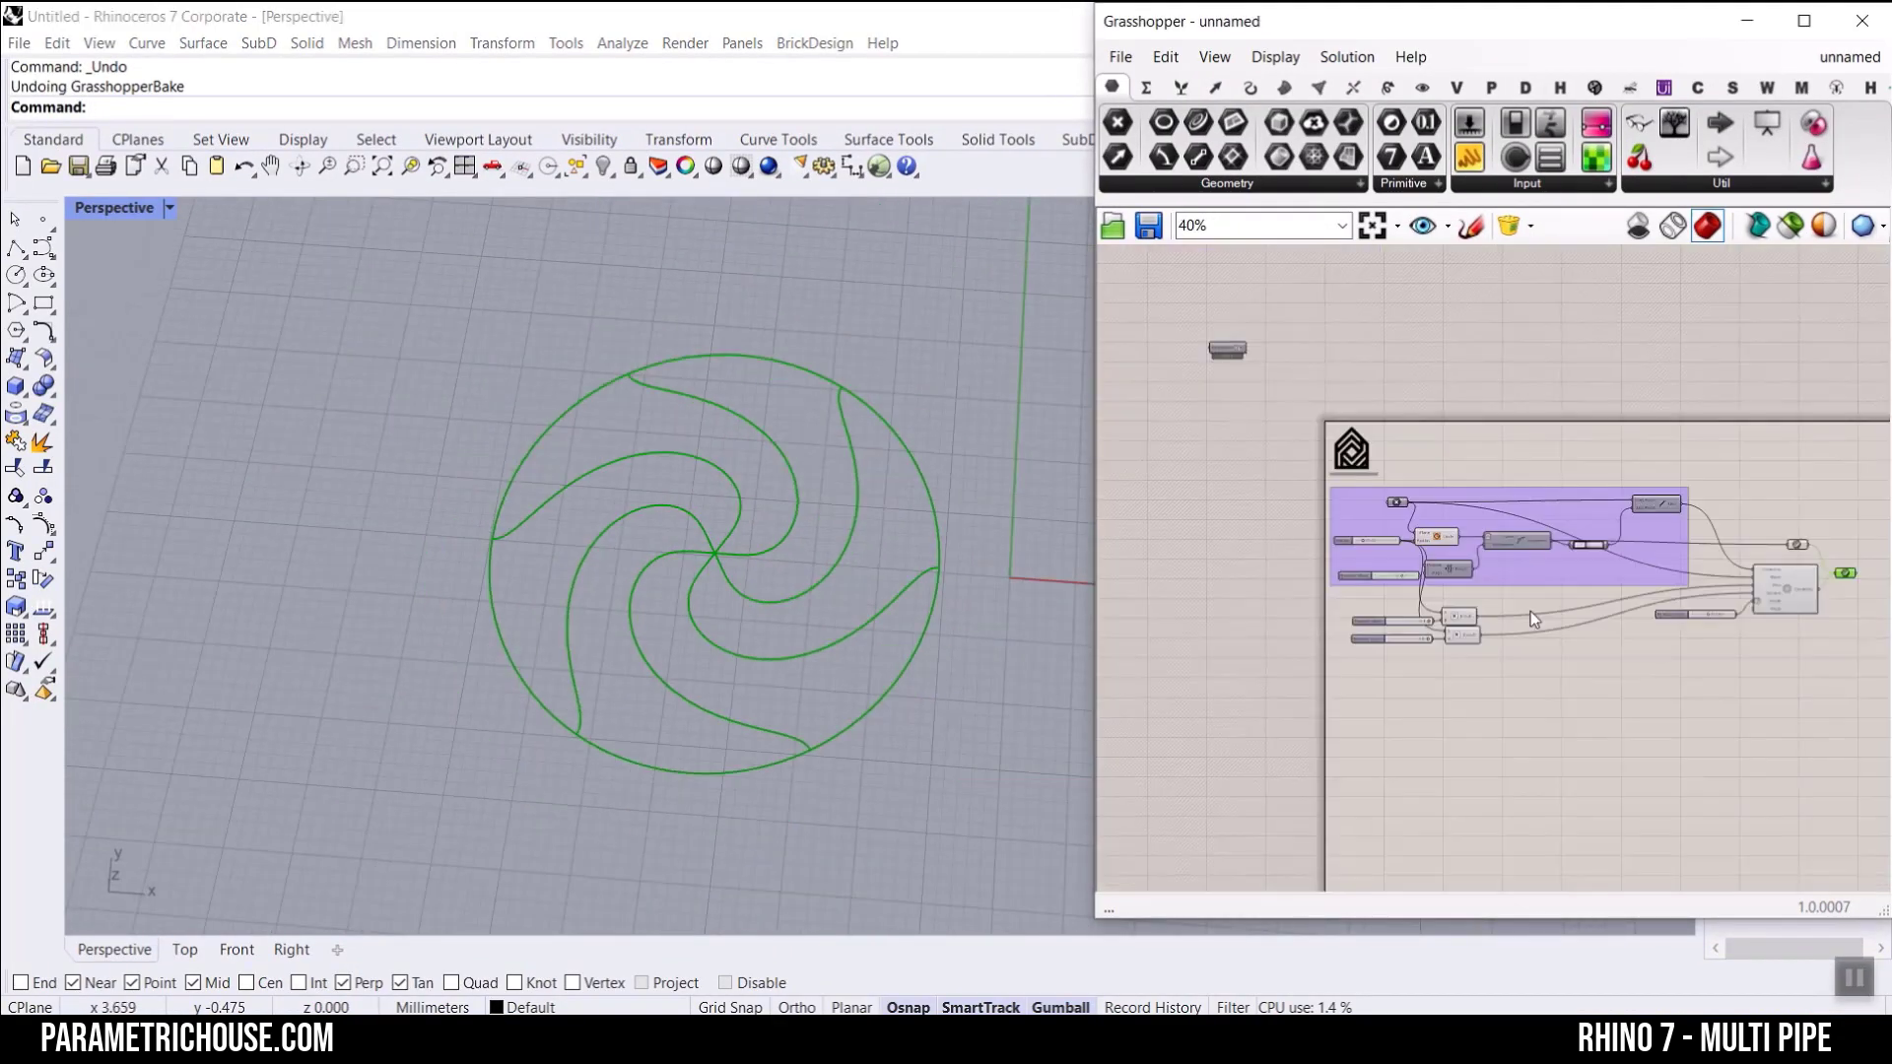
scroll(1576, 591, up, 8)
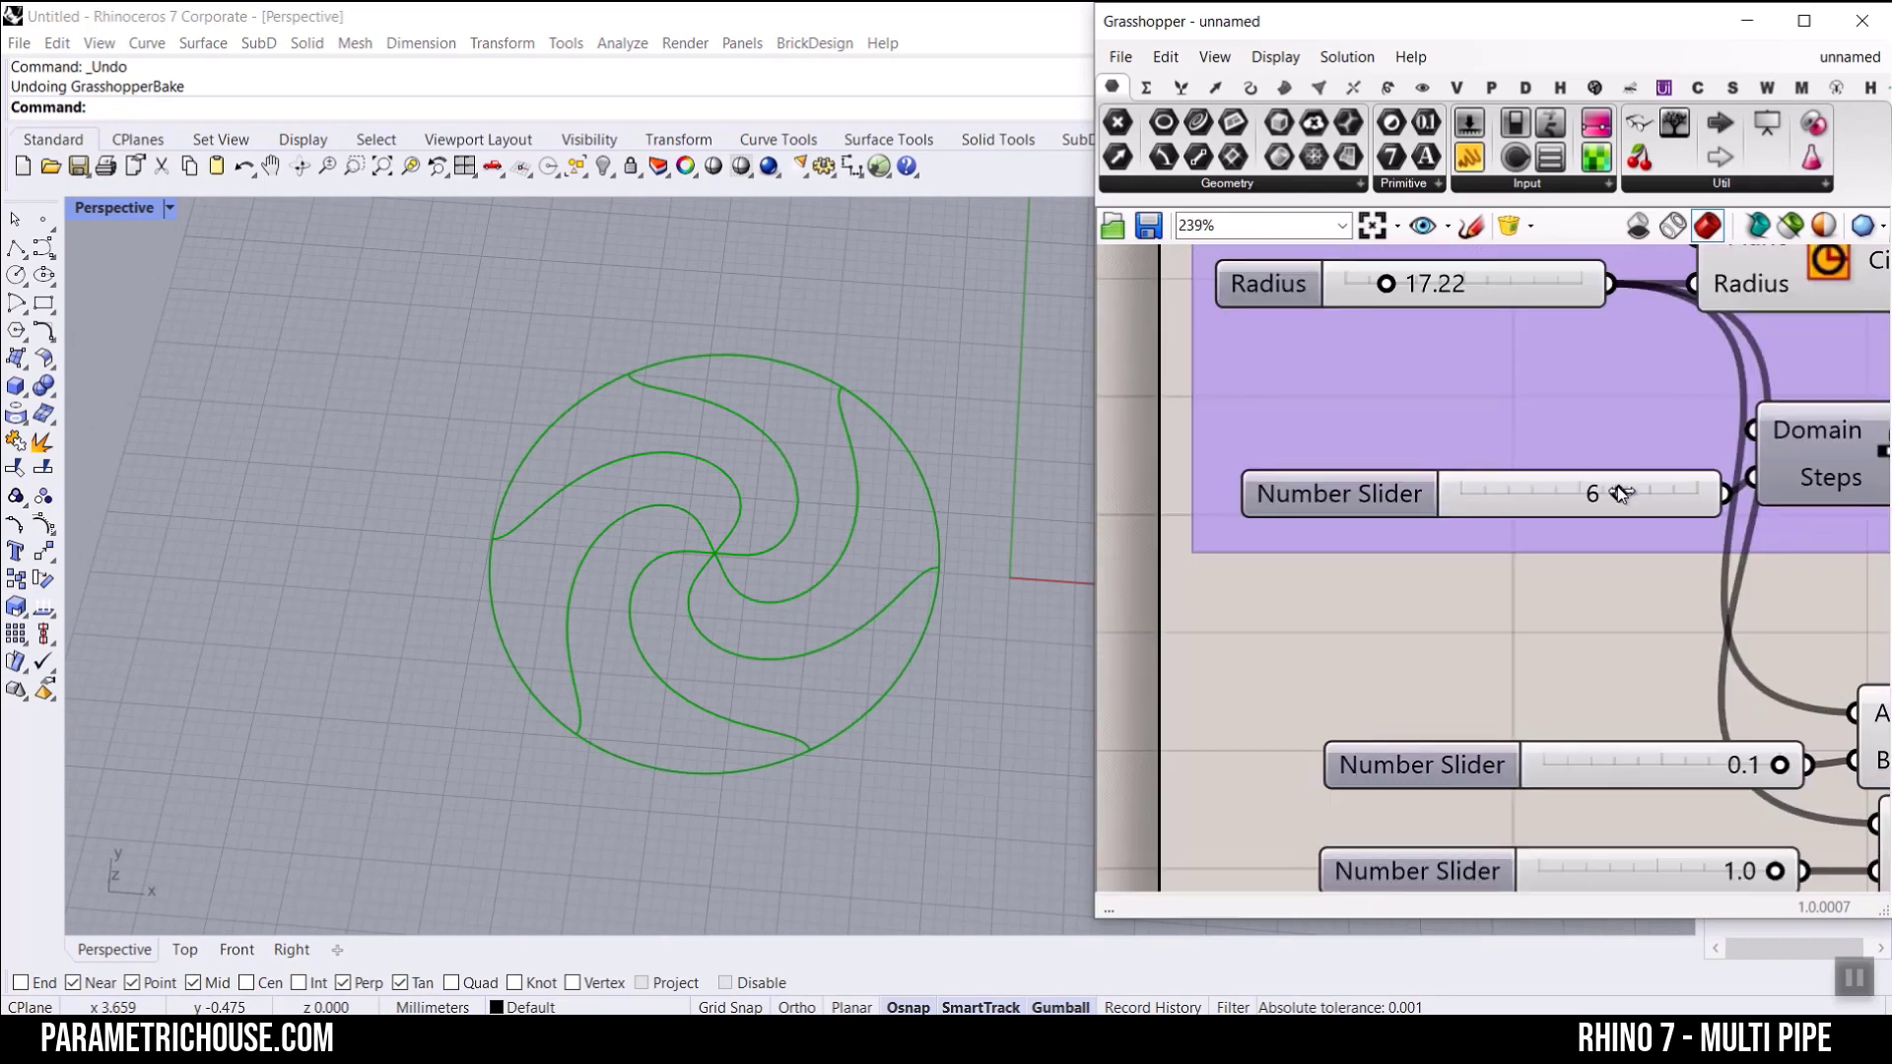
drag(1620, 493, 1541, 494)
Step: Add a SubD MultiPipe component to the canvas beyond the merged Curve container
scroll(1541, 494, down, 6)
scroll(1504, 532, up, 3)
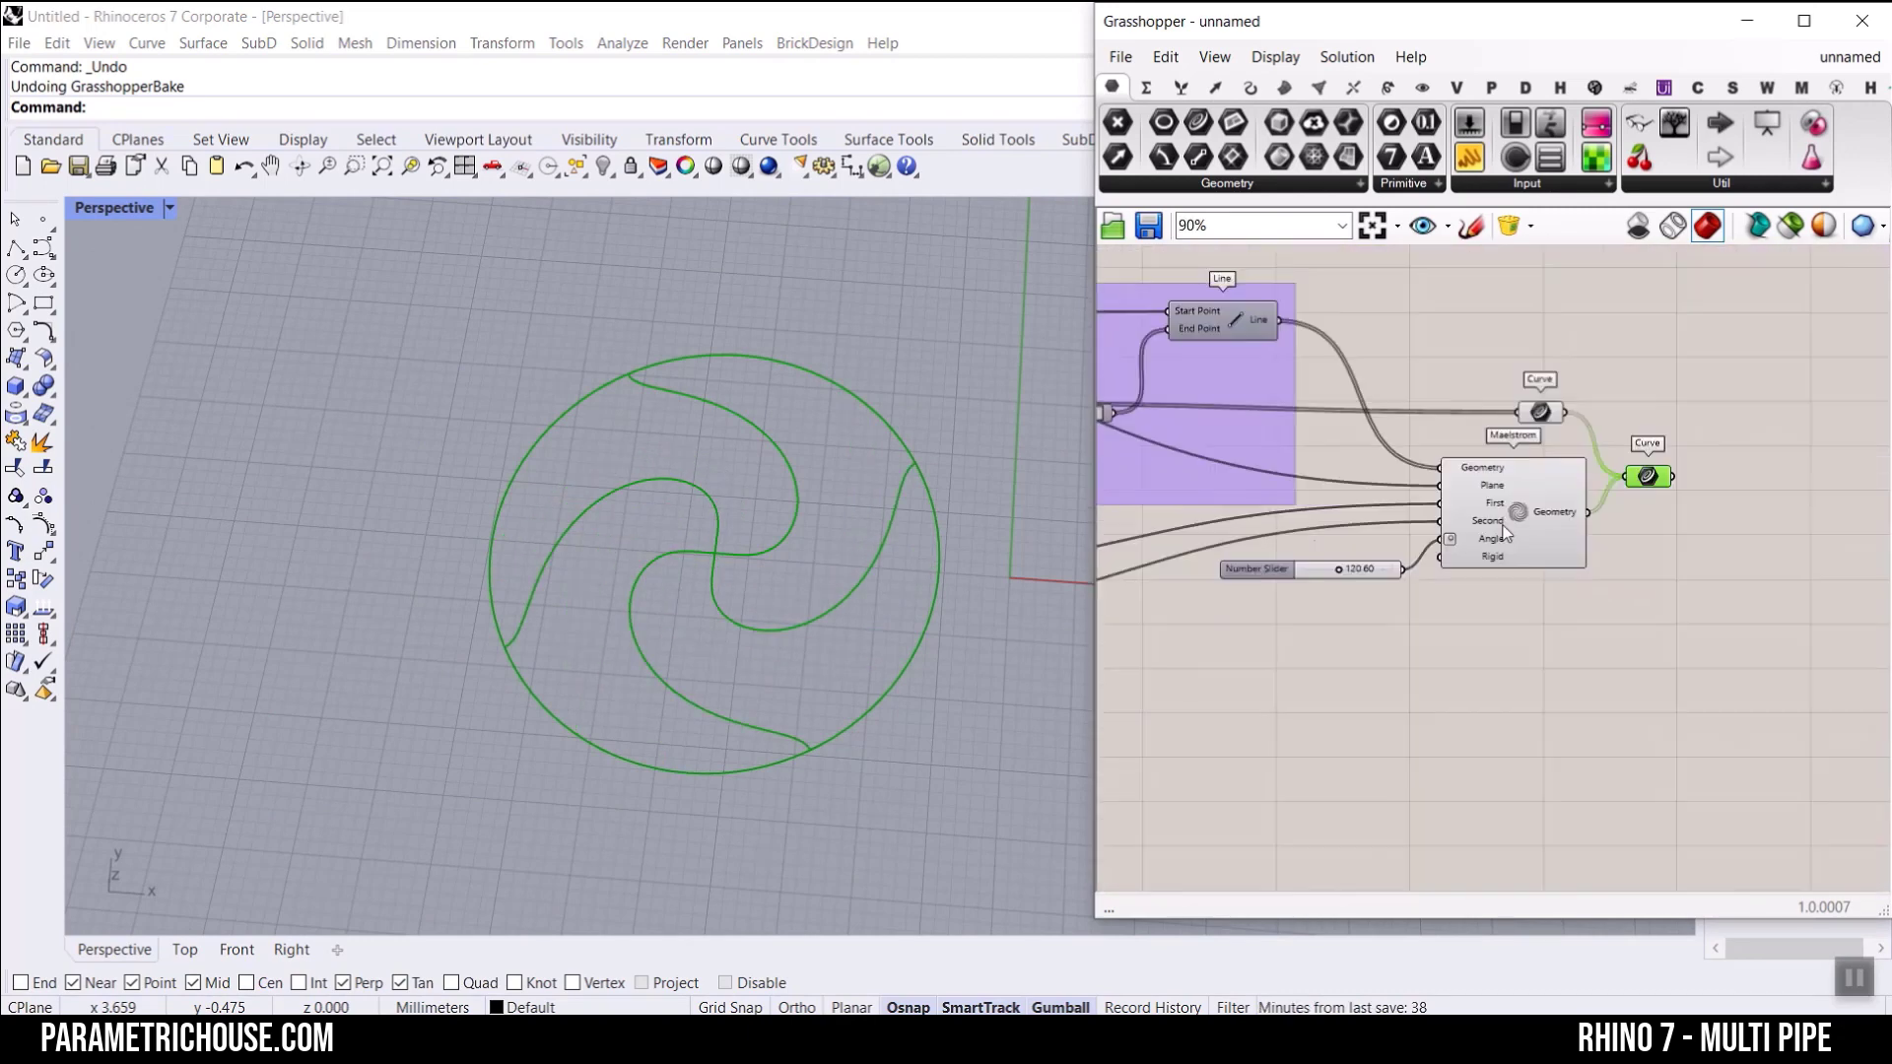
scroll(1508, 493, up, 7)
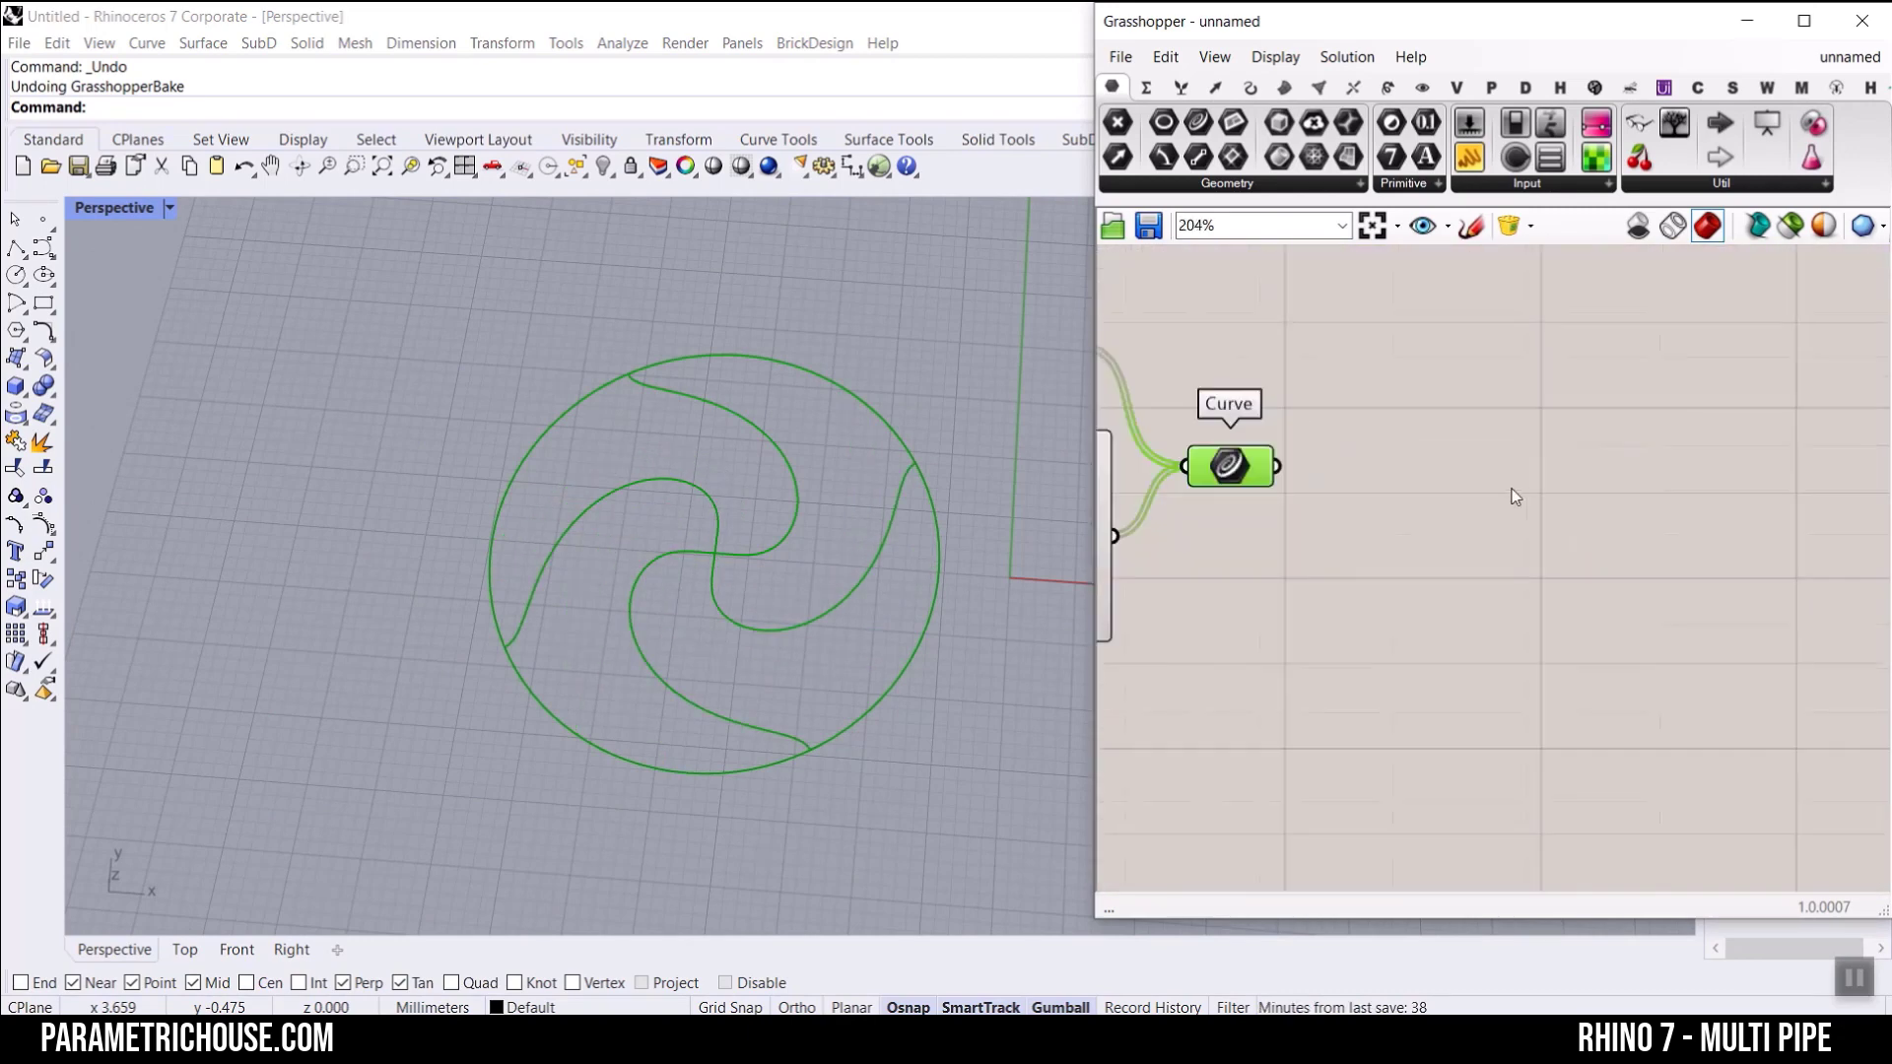
click(1285, 89)
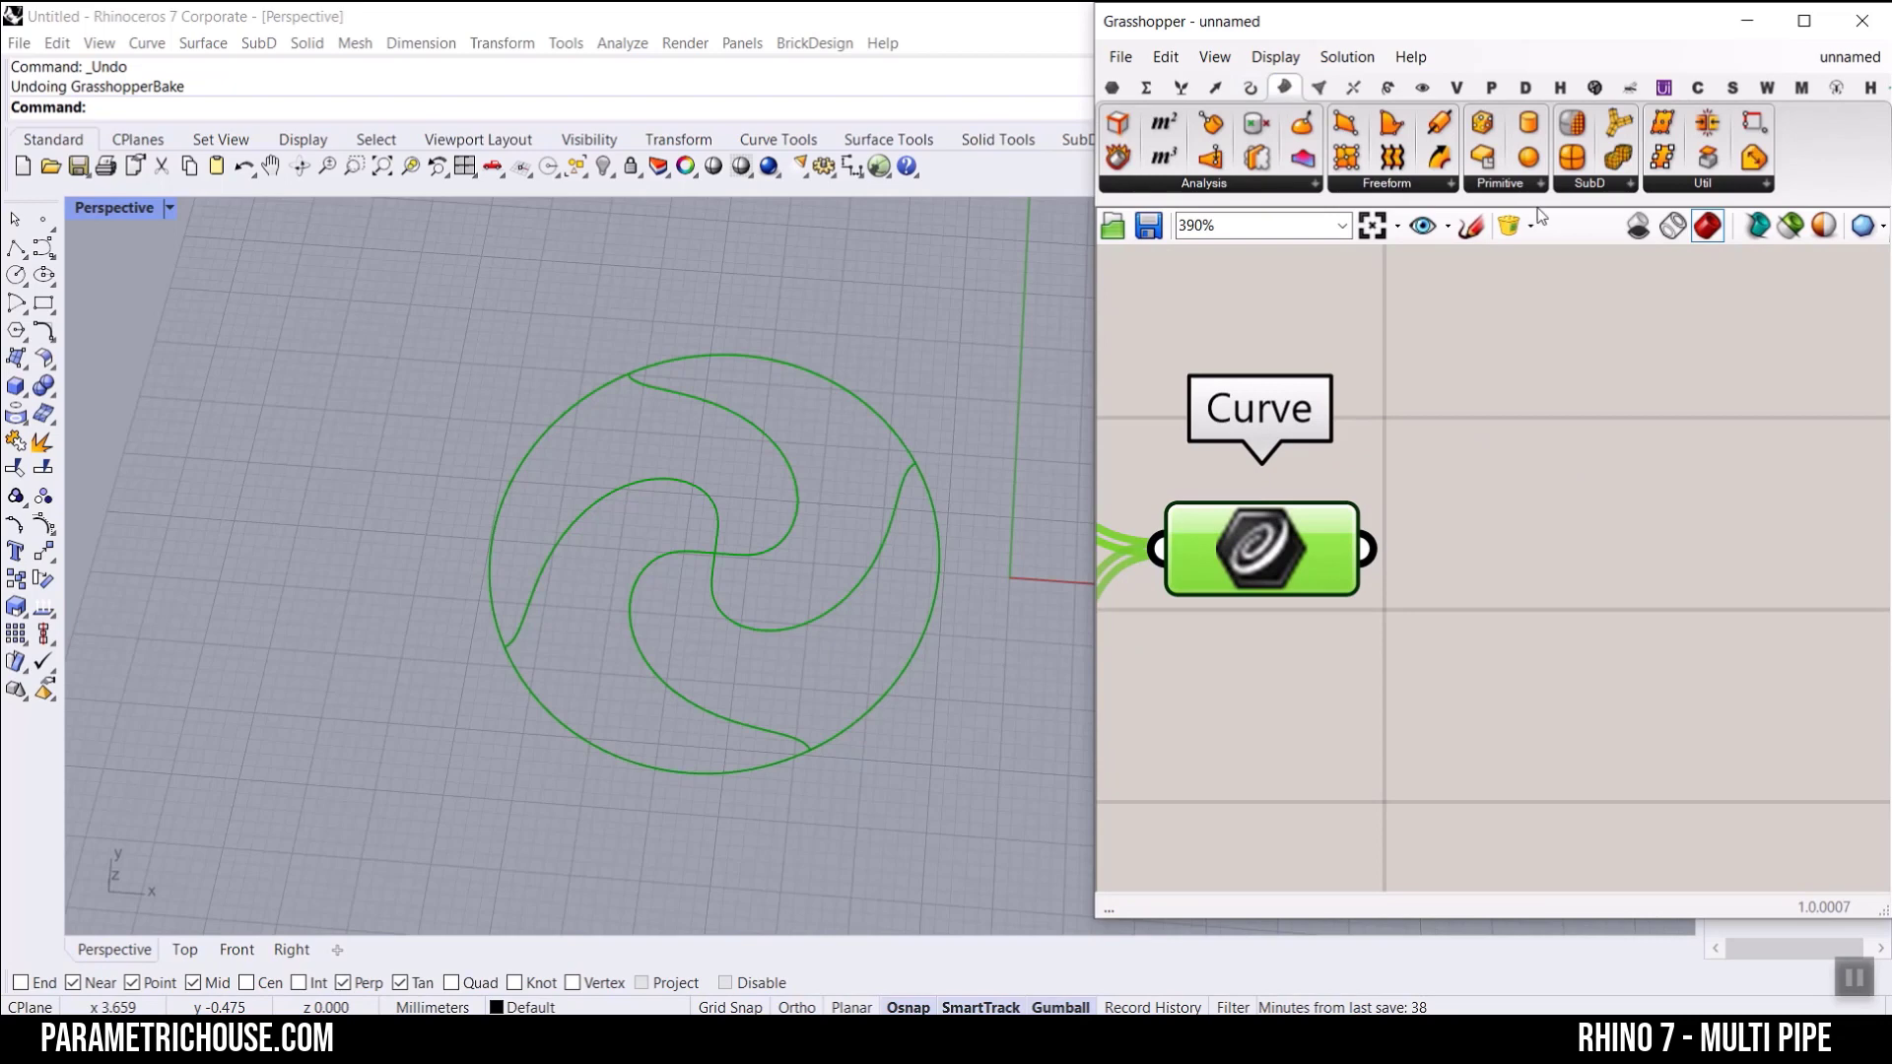
click(1625, 184)
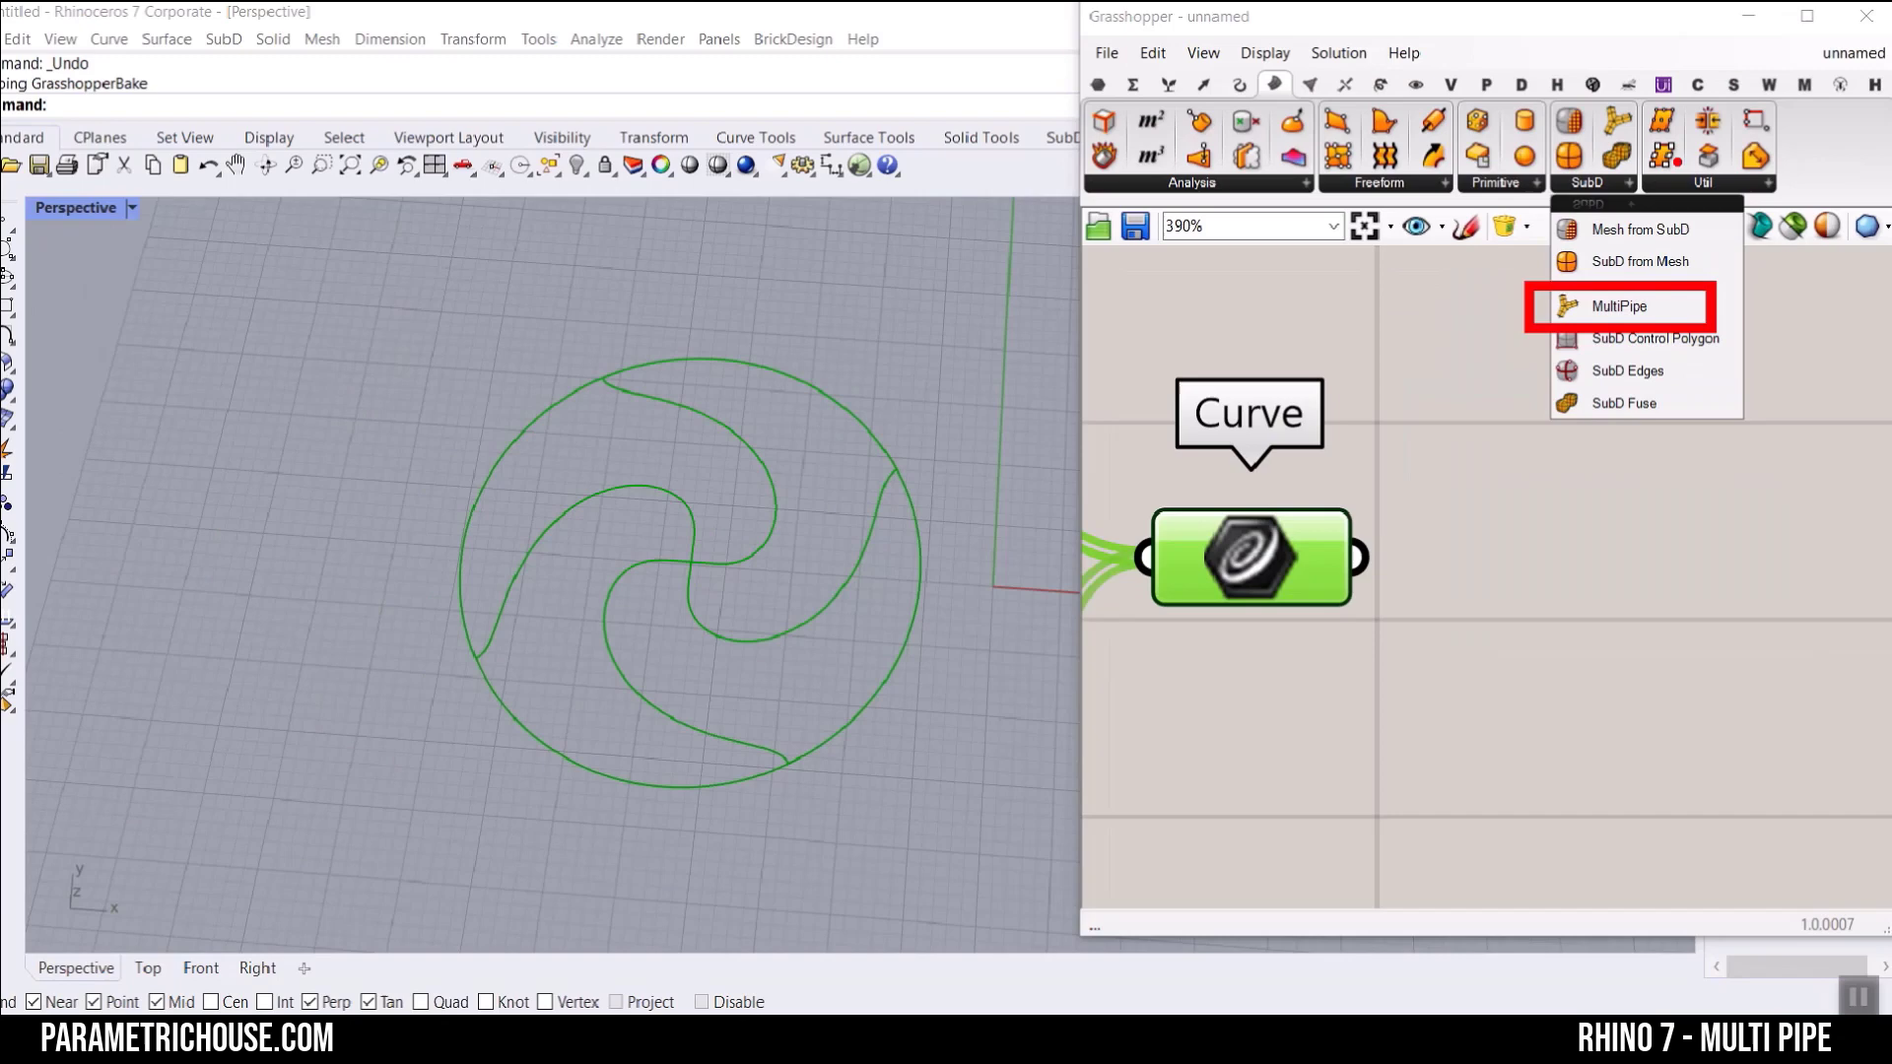
click(1582, 431)
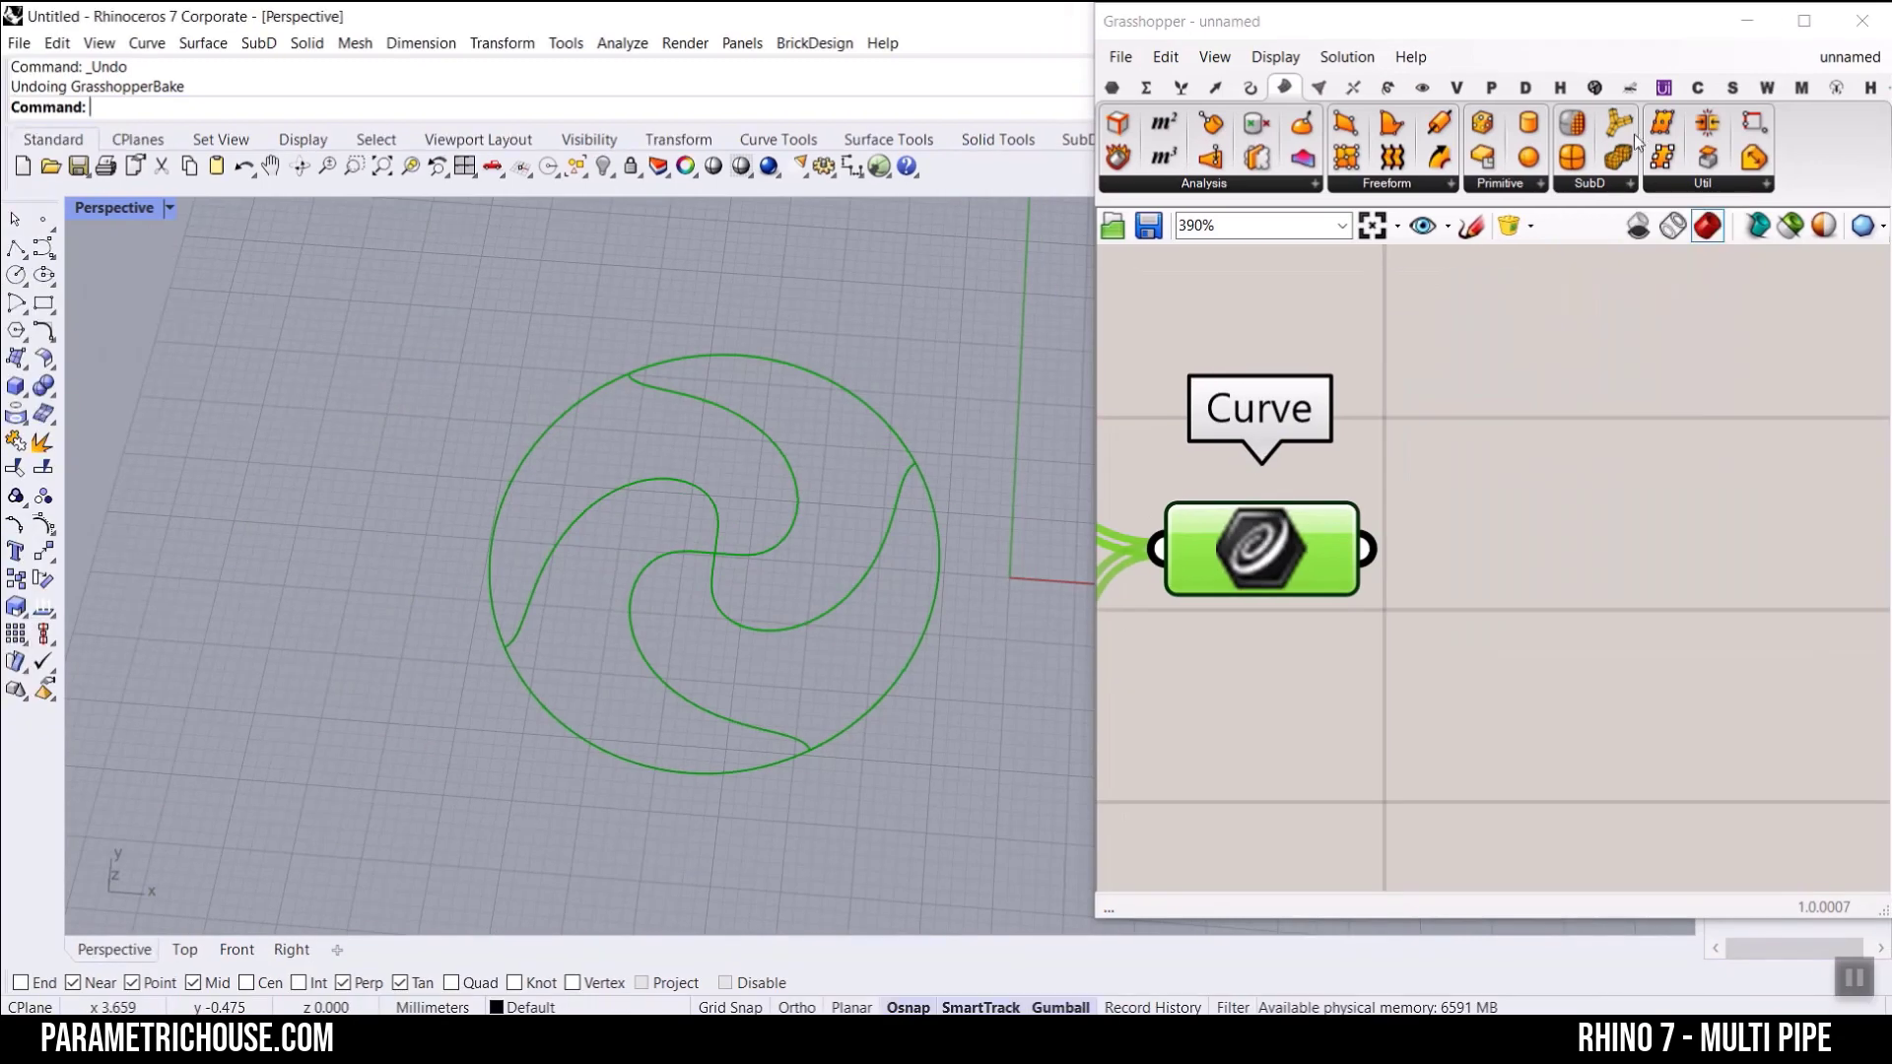
click(1805, 928)
Step: Connect the merged Curve container to MultiPipe's Curves input and leave space between the two components
right_drag(1651, 528, 1547, 449)
scroll(1547, 449, down, 6)
drag(1585, 458, 1684, 584)
scroll(1411, 522, up, 4)
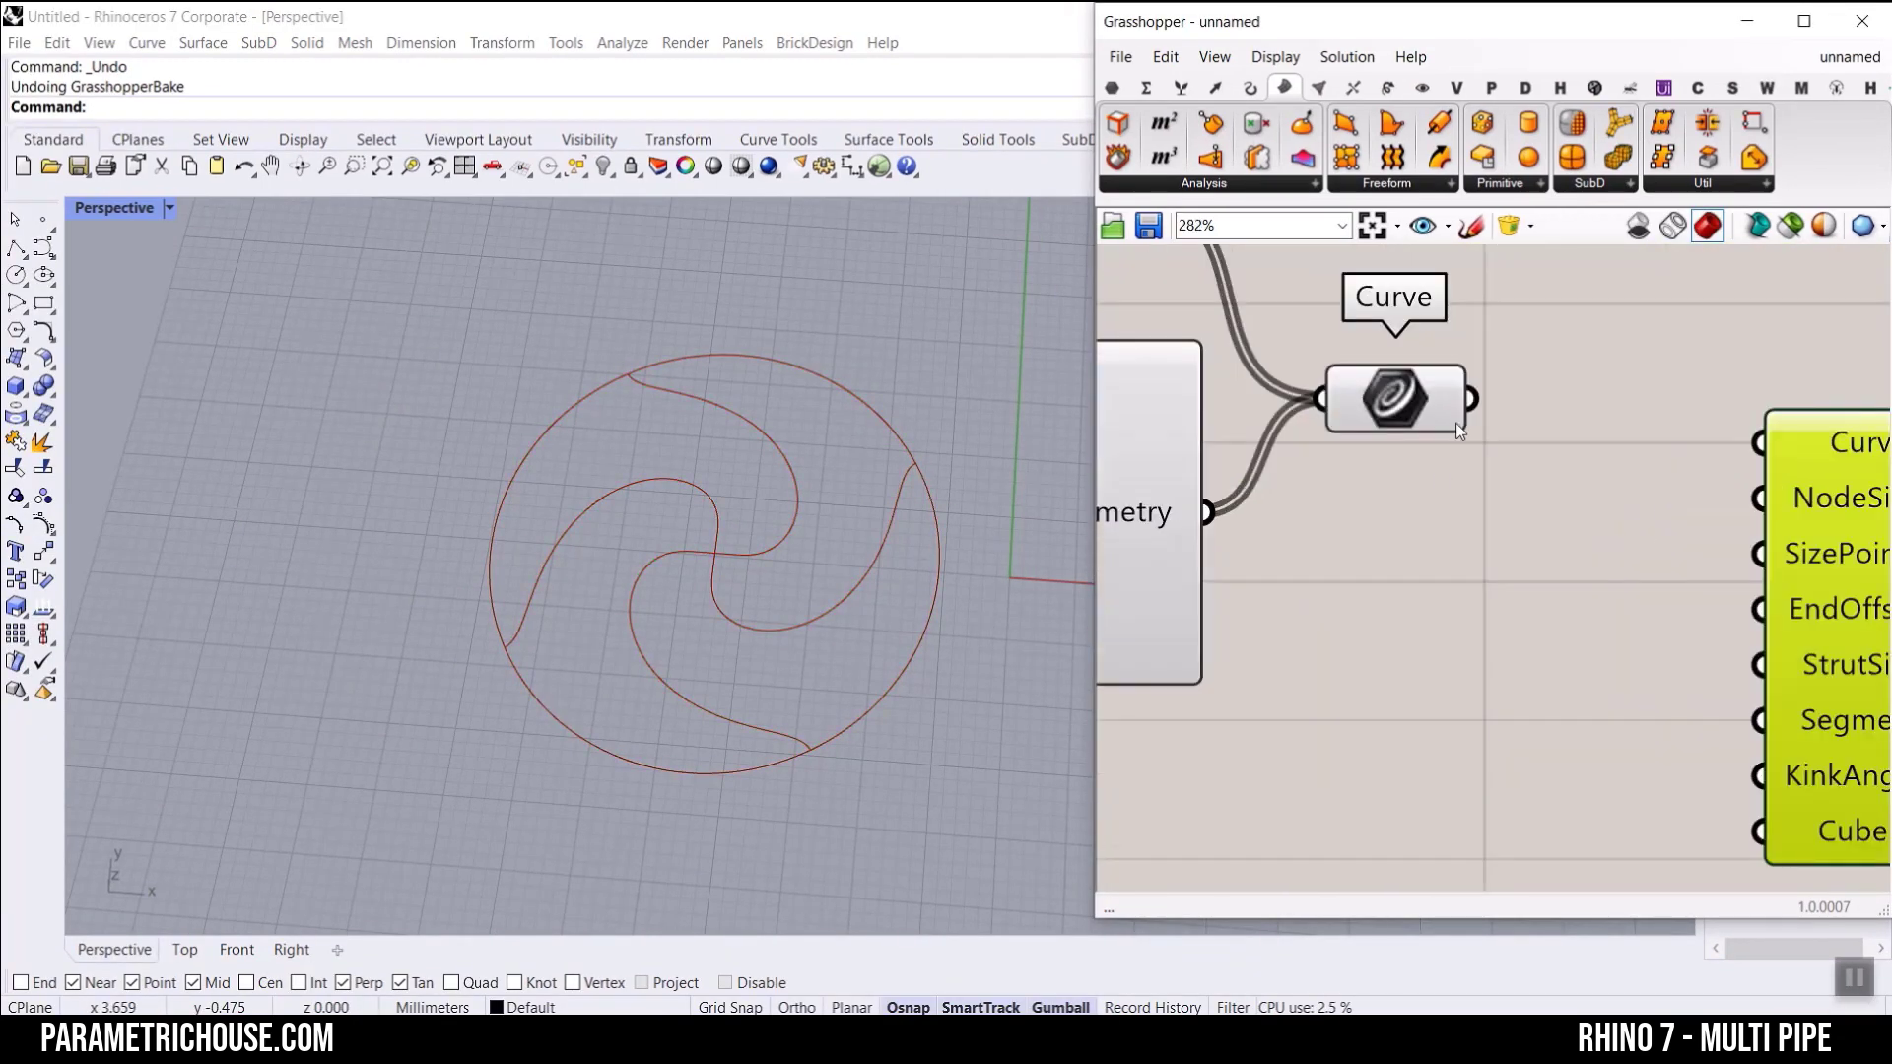
drag(1471, 399, 1759, 442)
scroll(1683, 553, down, 3)
right_drag(1683, 552, 1434, 487)
drag(1648, 535, 1824, 582)
click(1502, 570)
Step: Examine the MultiPipe preview in the Perspective viewport, especially the joints where the spirals meet the circle
scroll(916, 463, up, 4)
right_drag(914, 480, 926, 426)
scroll(941, 421, down, 4)
scroll(752, 785, up, 3)
right_drag(752, 786, 762, 695)
scroll(713, 634, up, 2)
scroll(654, 623, up, 3)
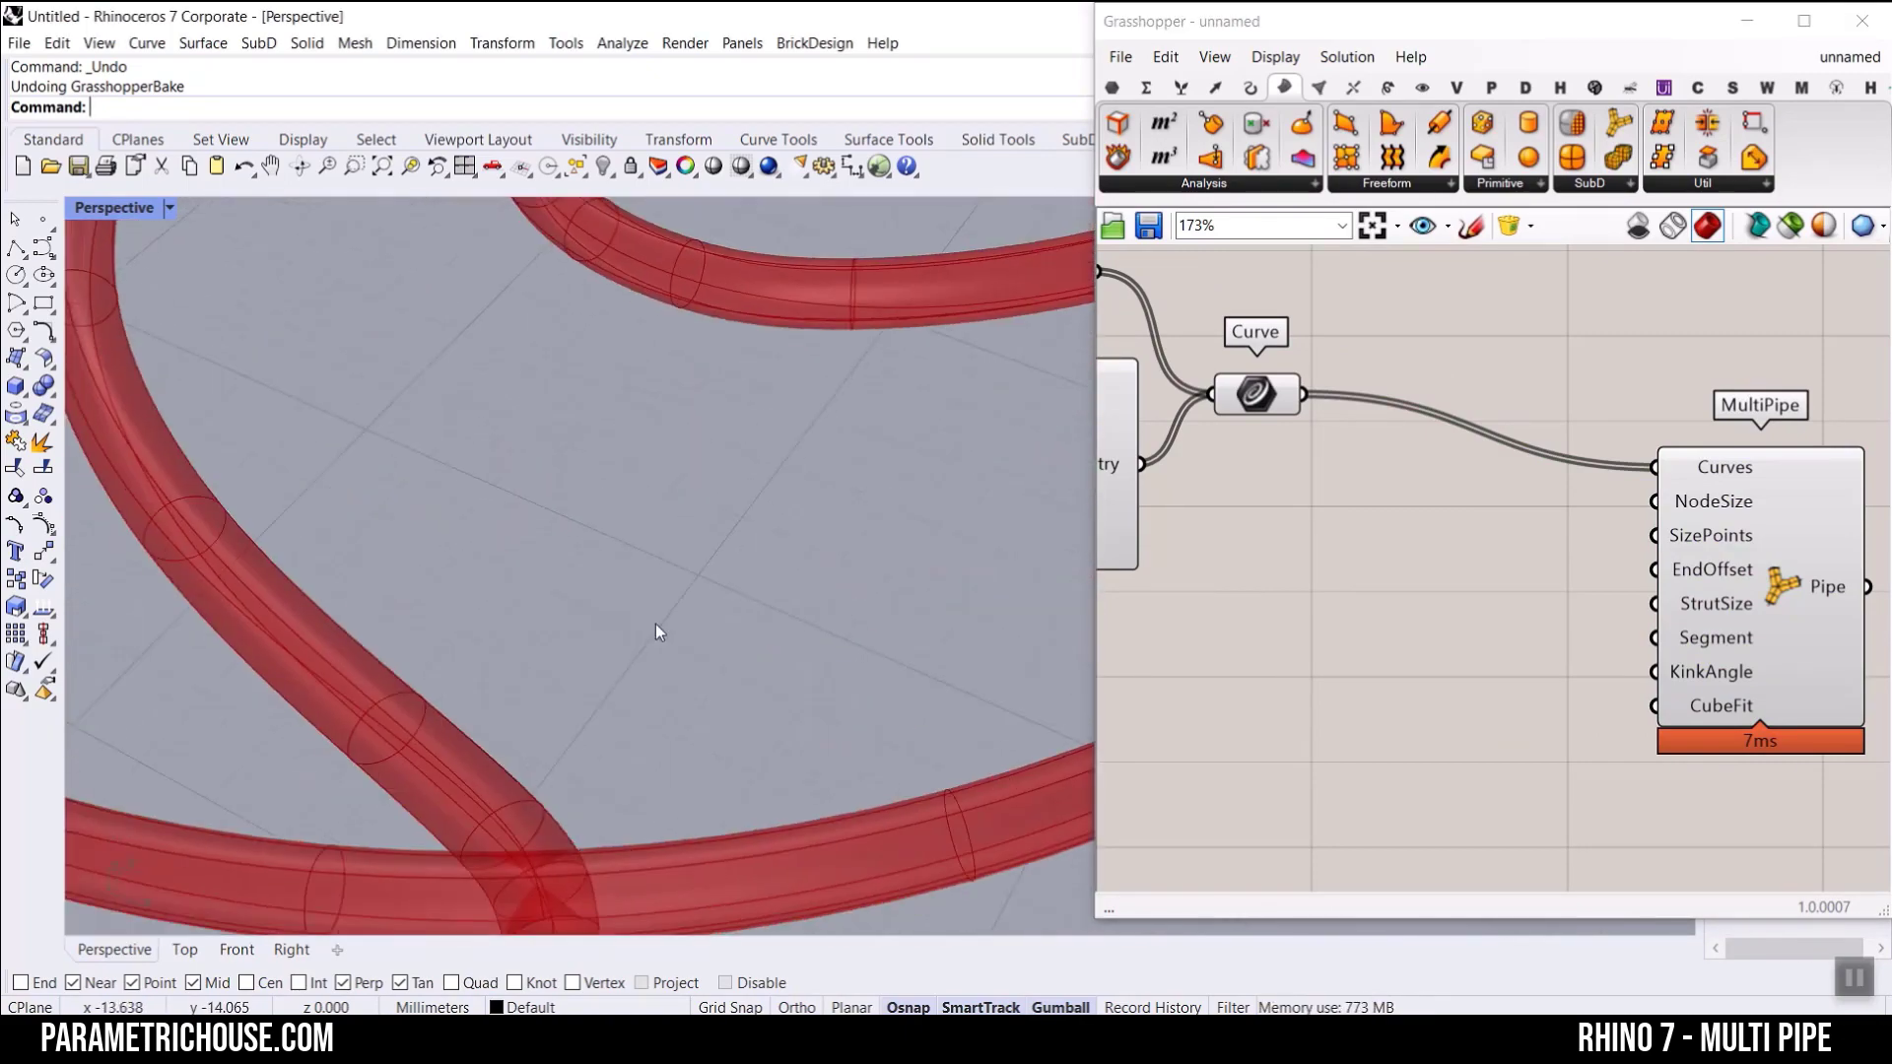
right_drag(652, 611, 657, 636)
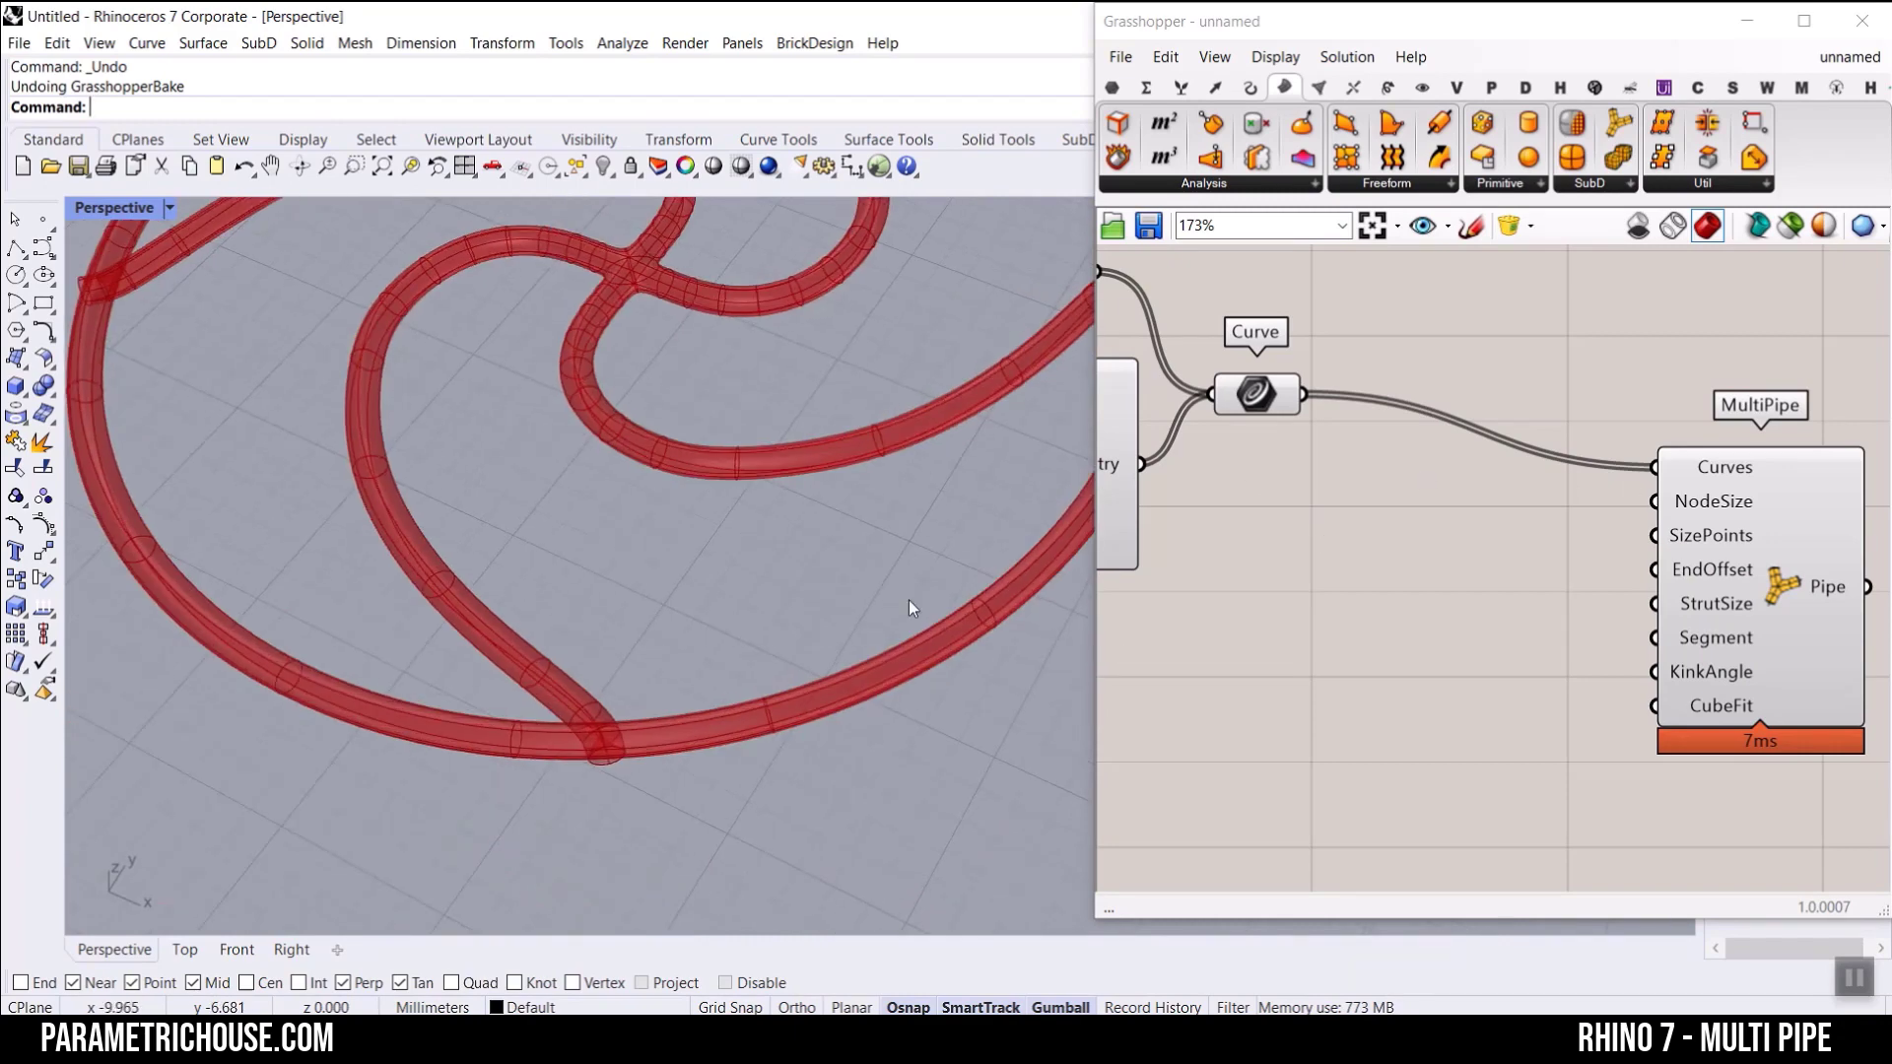
Step: Bake MultiPipe's Pipe output with the default attributes
right_click(1825, 588)
click(1749, 620)
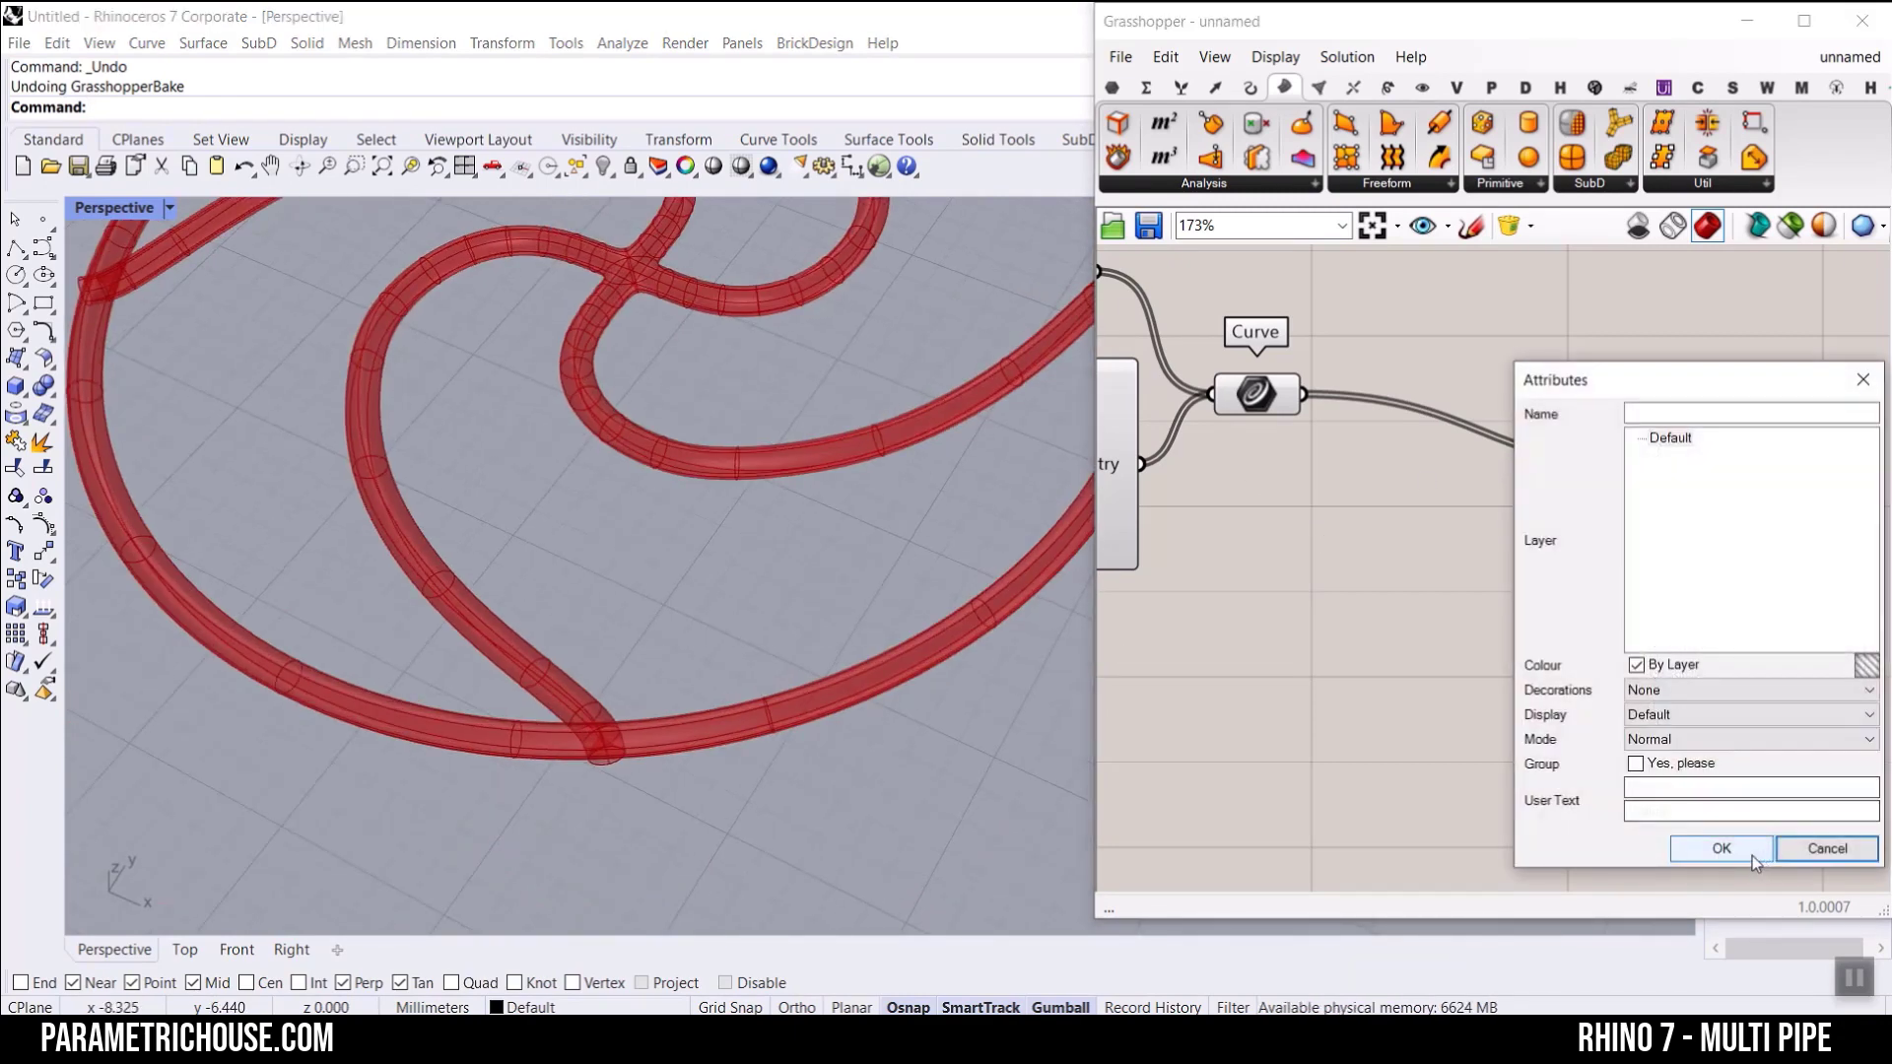
click(1718, 844)
Step: Select the baked SubD pipe, inspect the joint where a spiral meets the circle, and undo the bake
click(789, 722)
scroll(803, 722, down, 6)
click(833, 735)
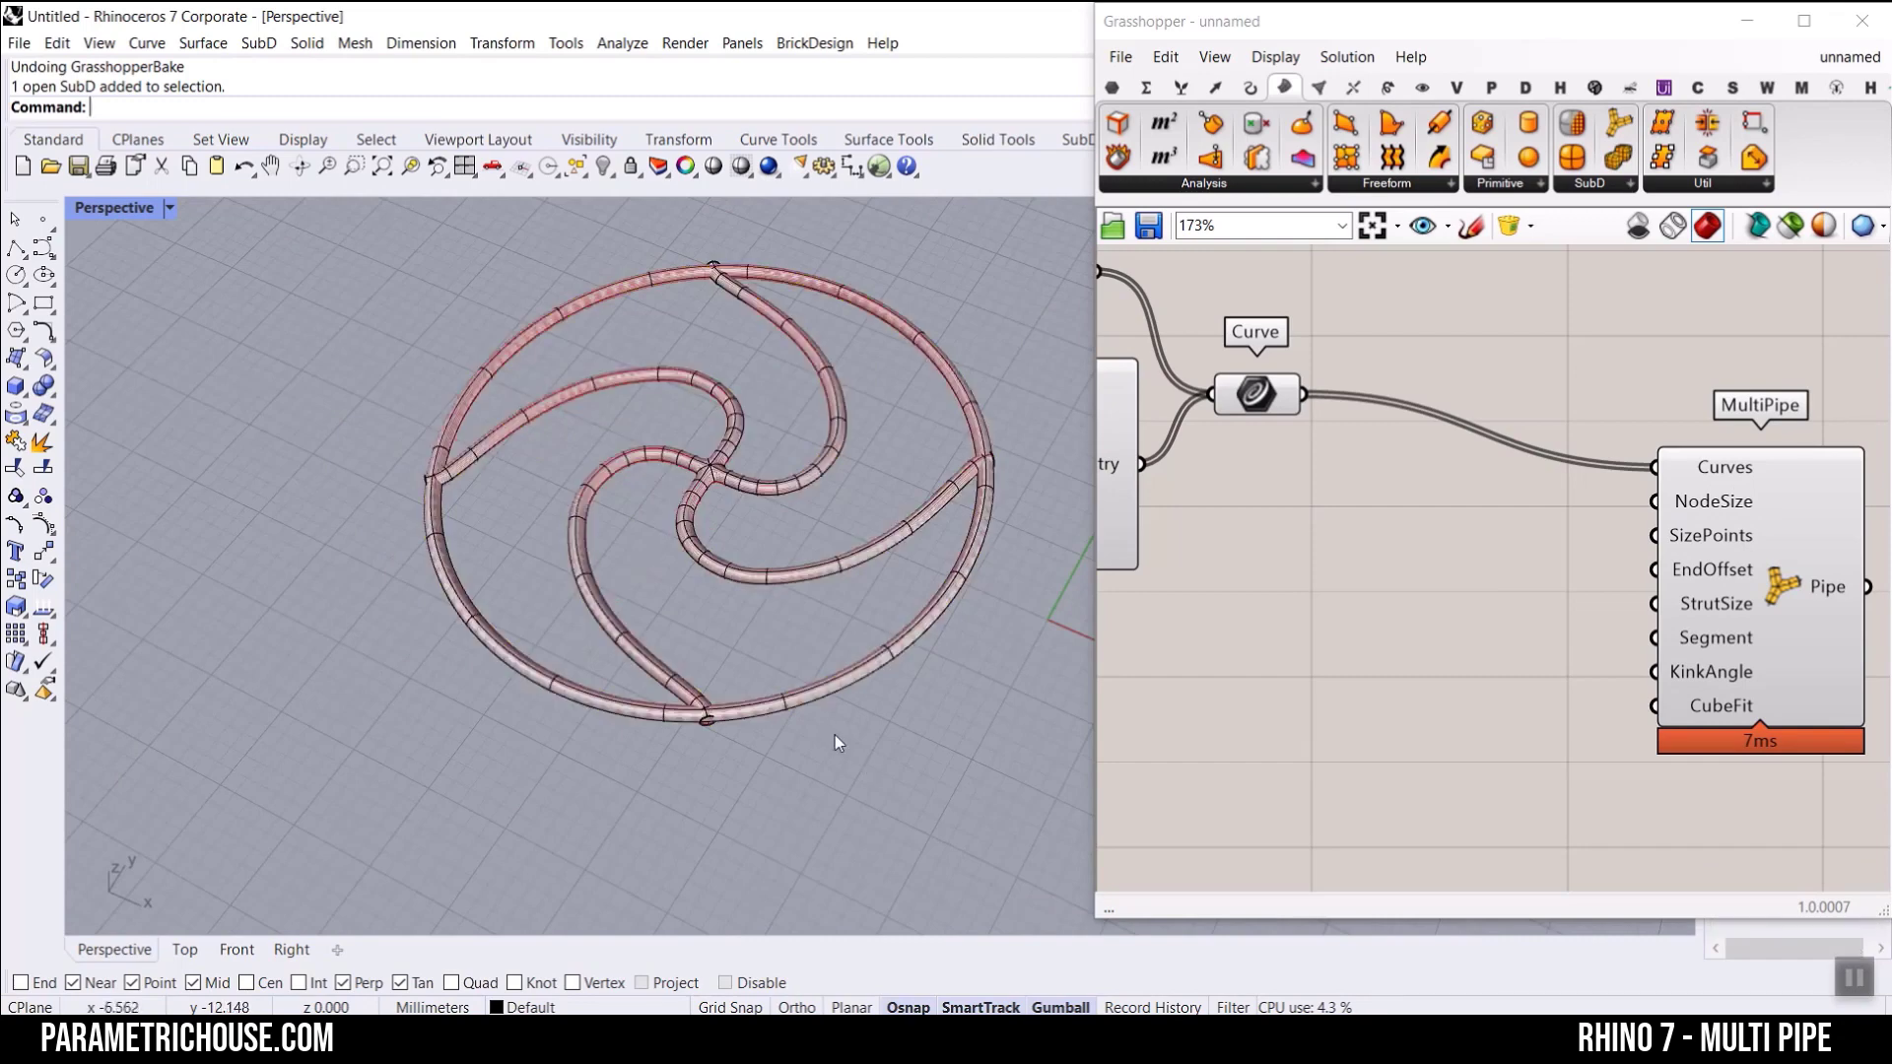
scroll(660, 725, up, 5)
scroll(704, 696, down, 4)
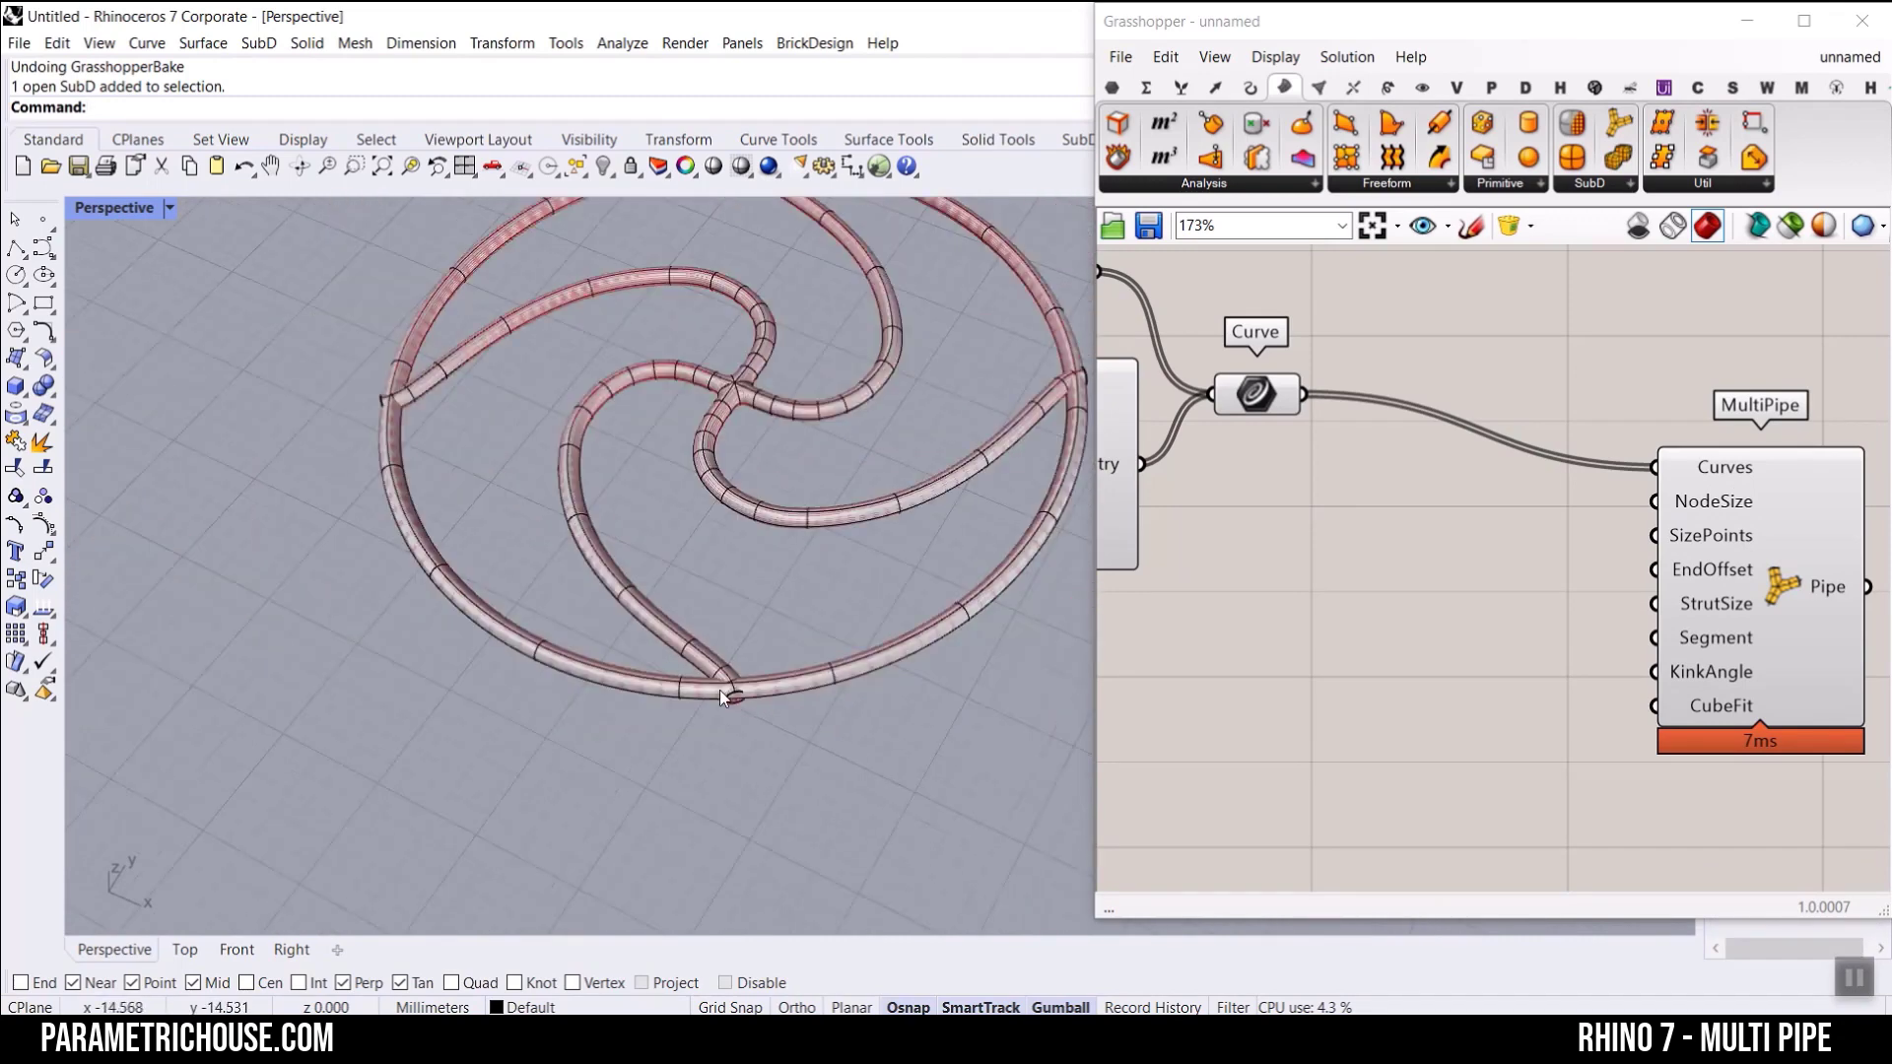
scroll(758, 418, up, 2)
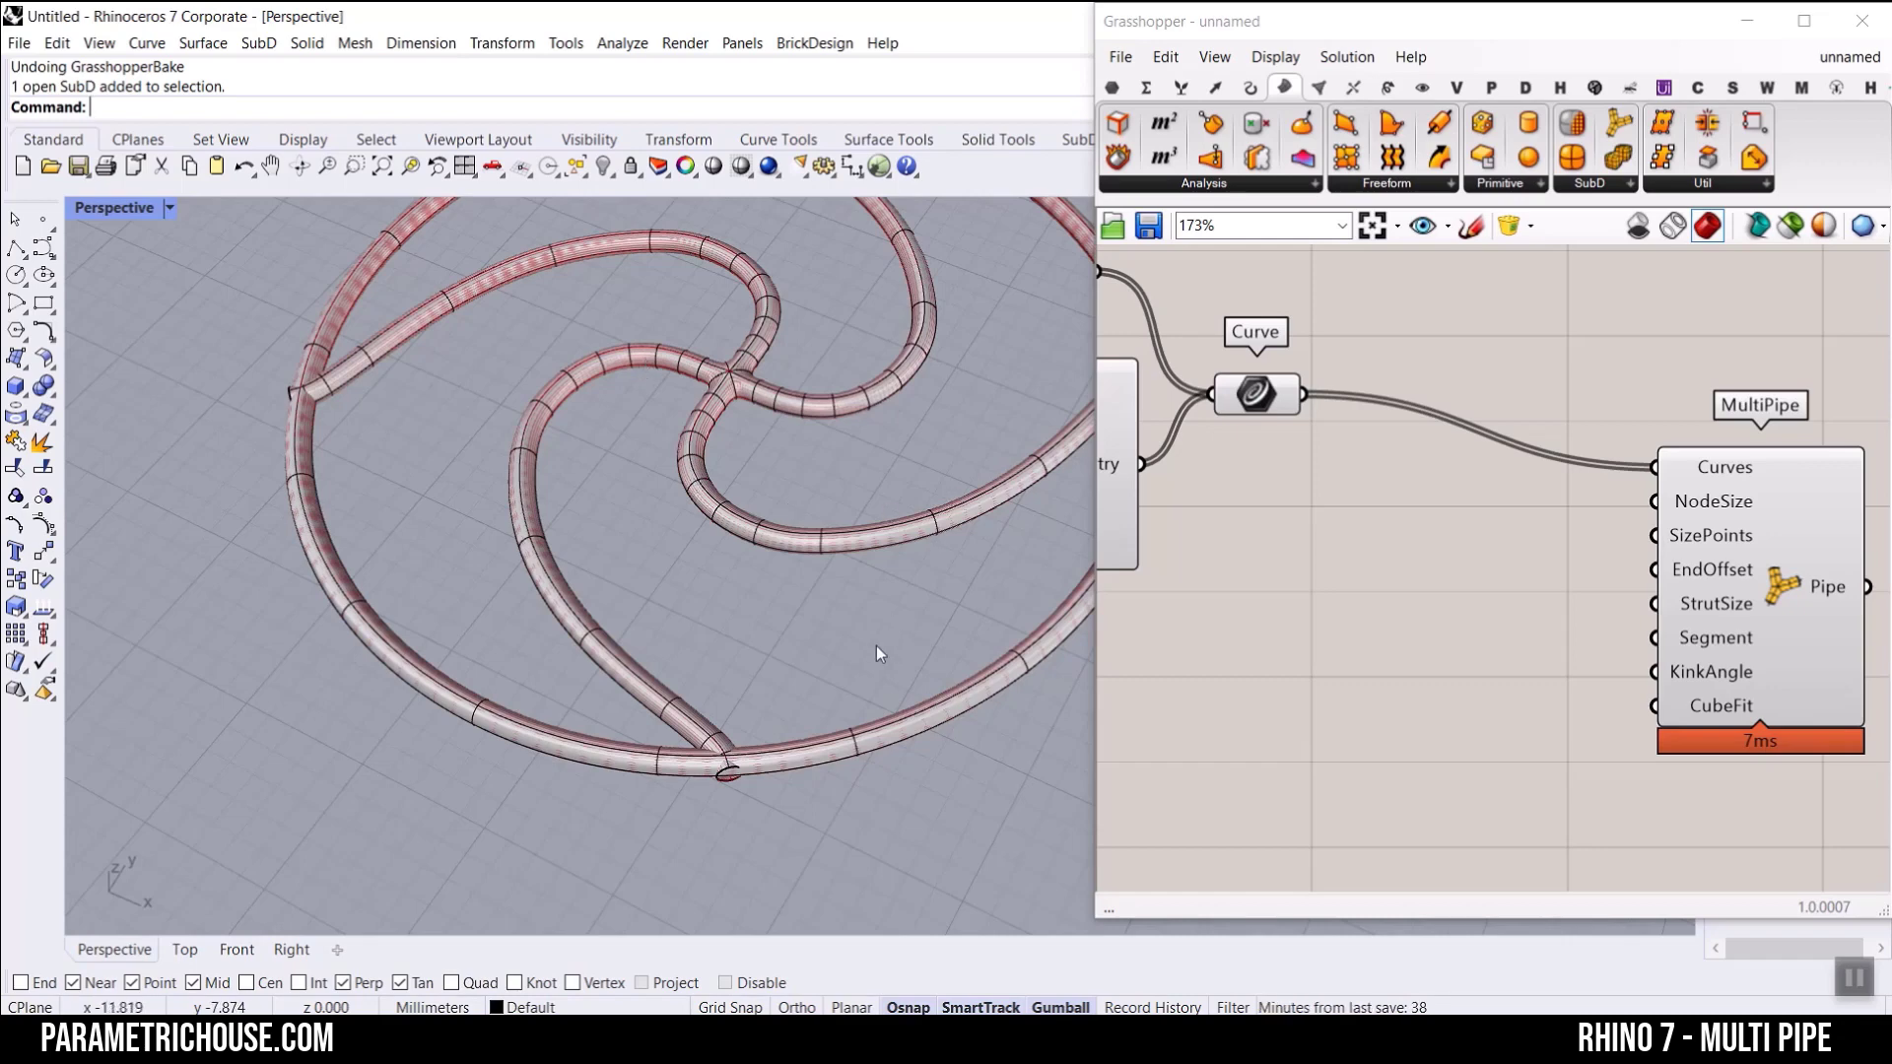
key(ctrl+z)
Step: Disable the MultiPipe component
scroll(1623, 529, down, 3)
right_drag(1623, 529, 1549, 527)
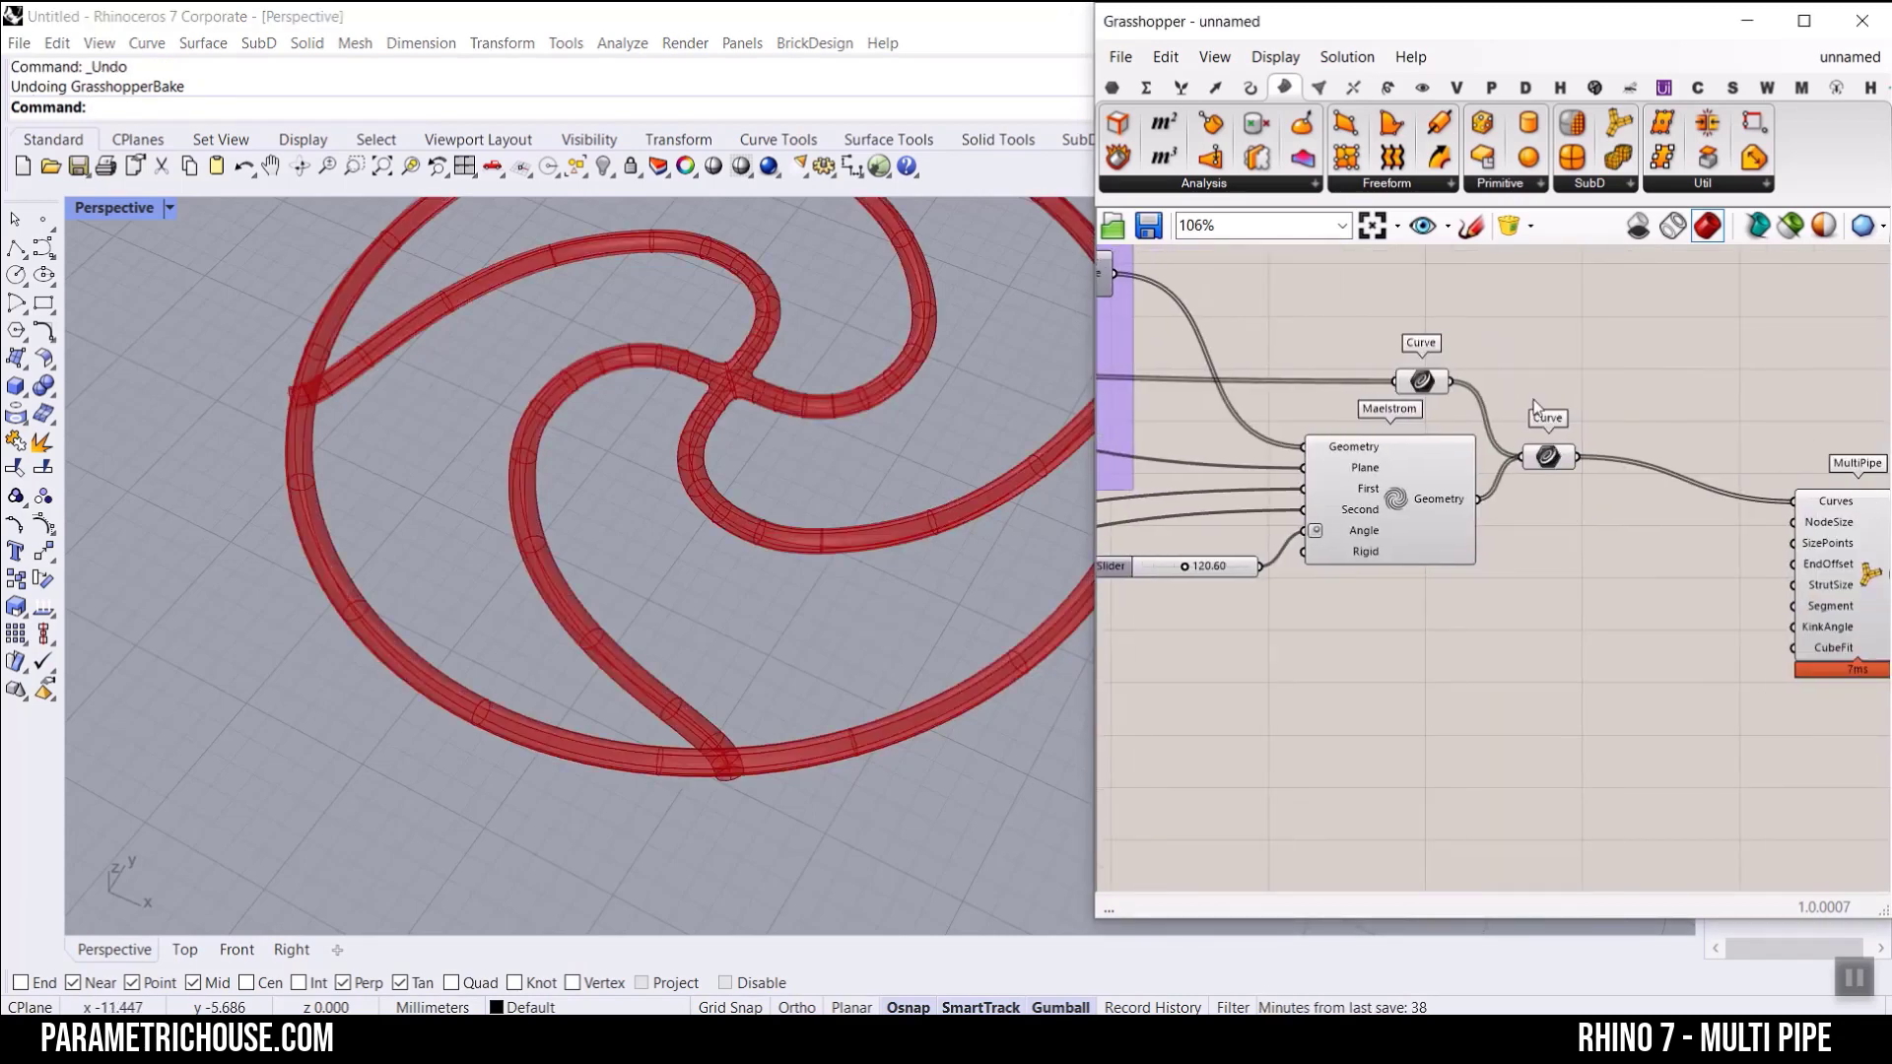
right_drag(1865, 592, 1675, 540)
right_click(1675, 540)
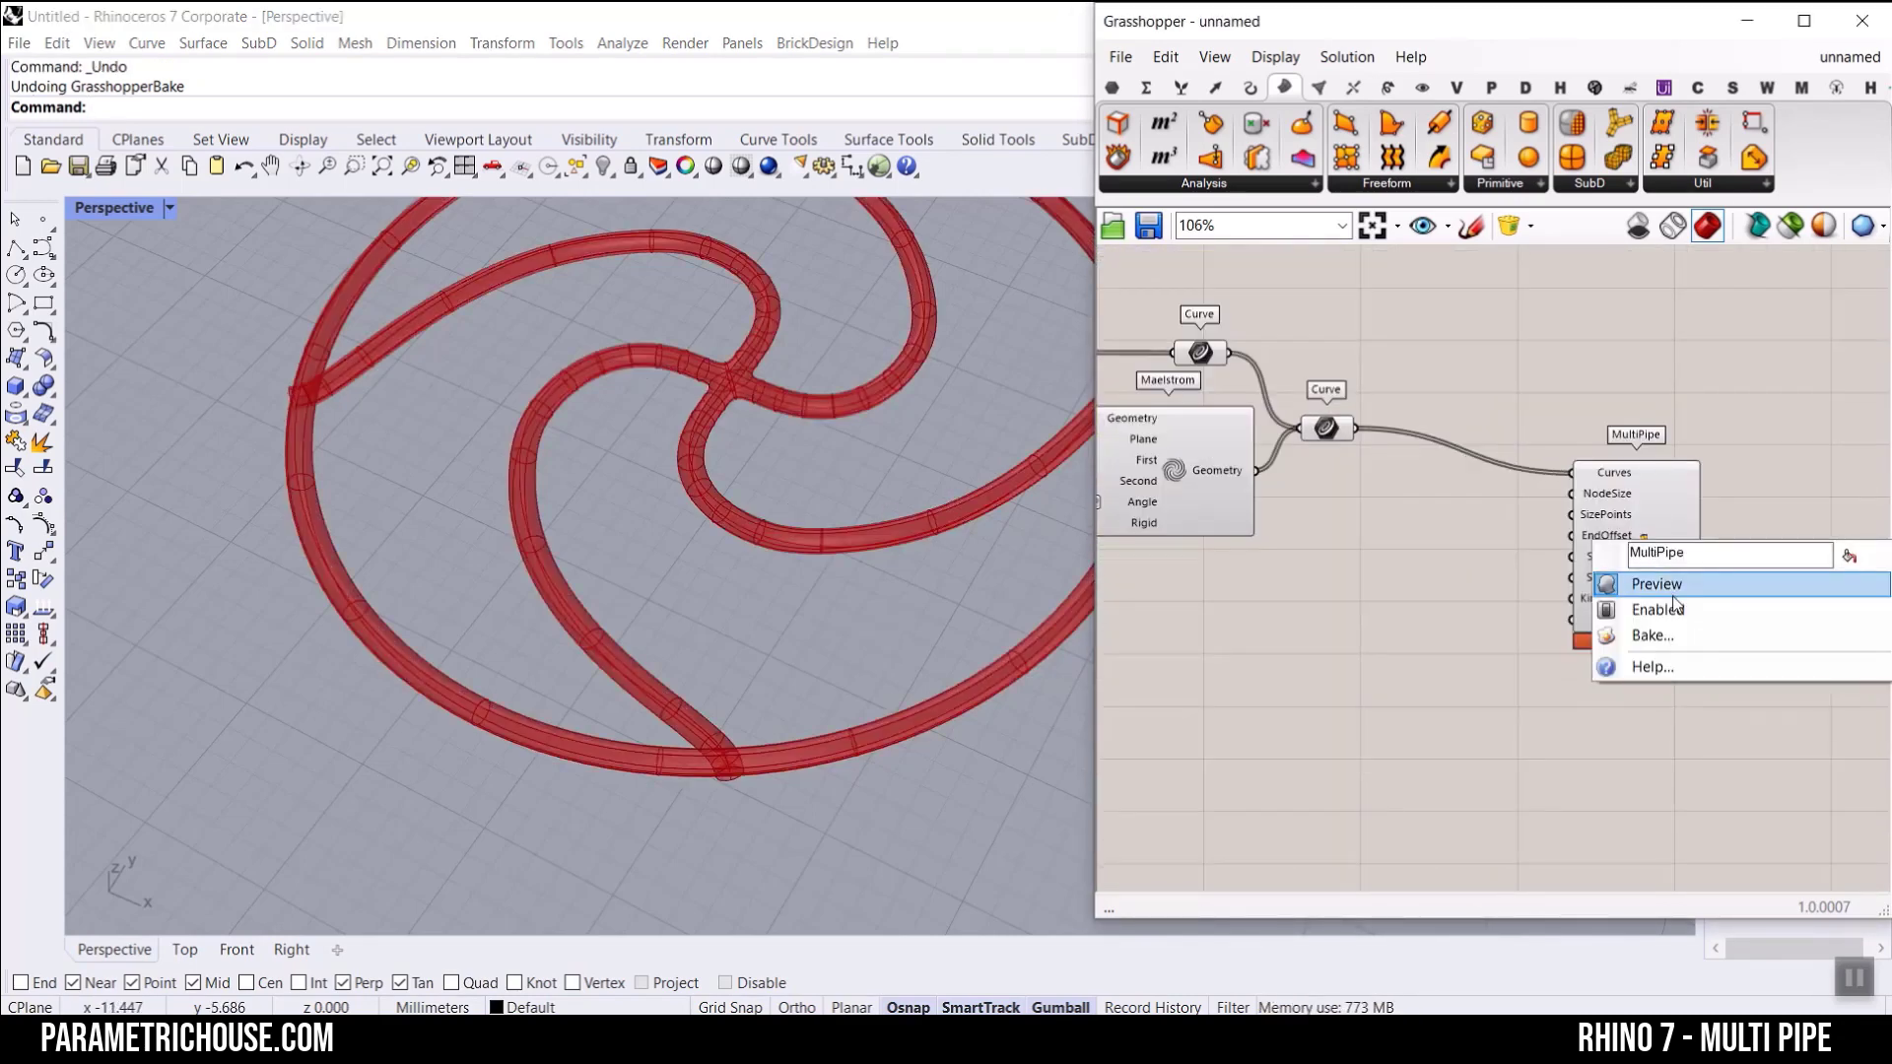
click(1675, 611)
Step: Select Maelstrom to highlight its curves and set its Angle slider to 35.64
right_drag(1377, 529, 1616, 595)
click(1391, 524)
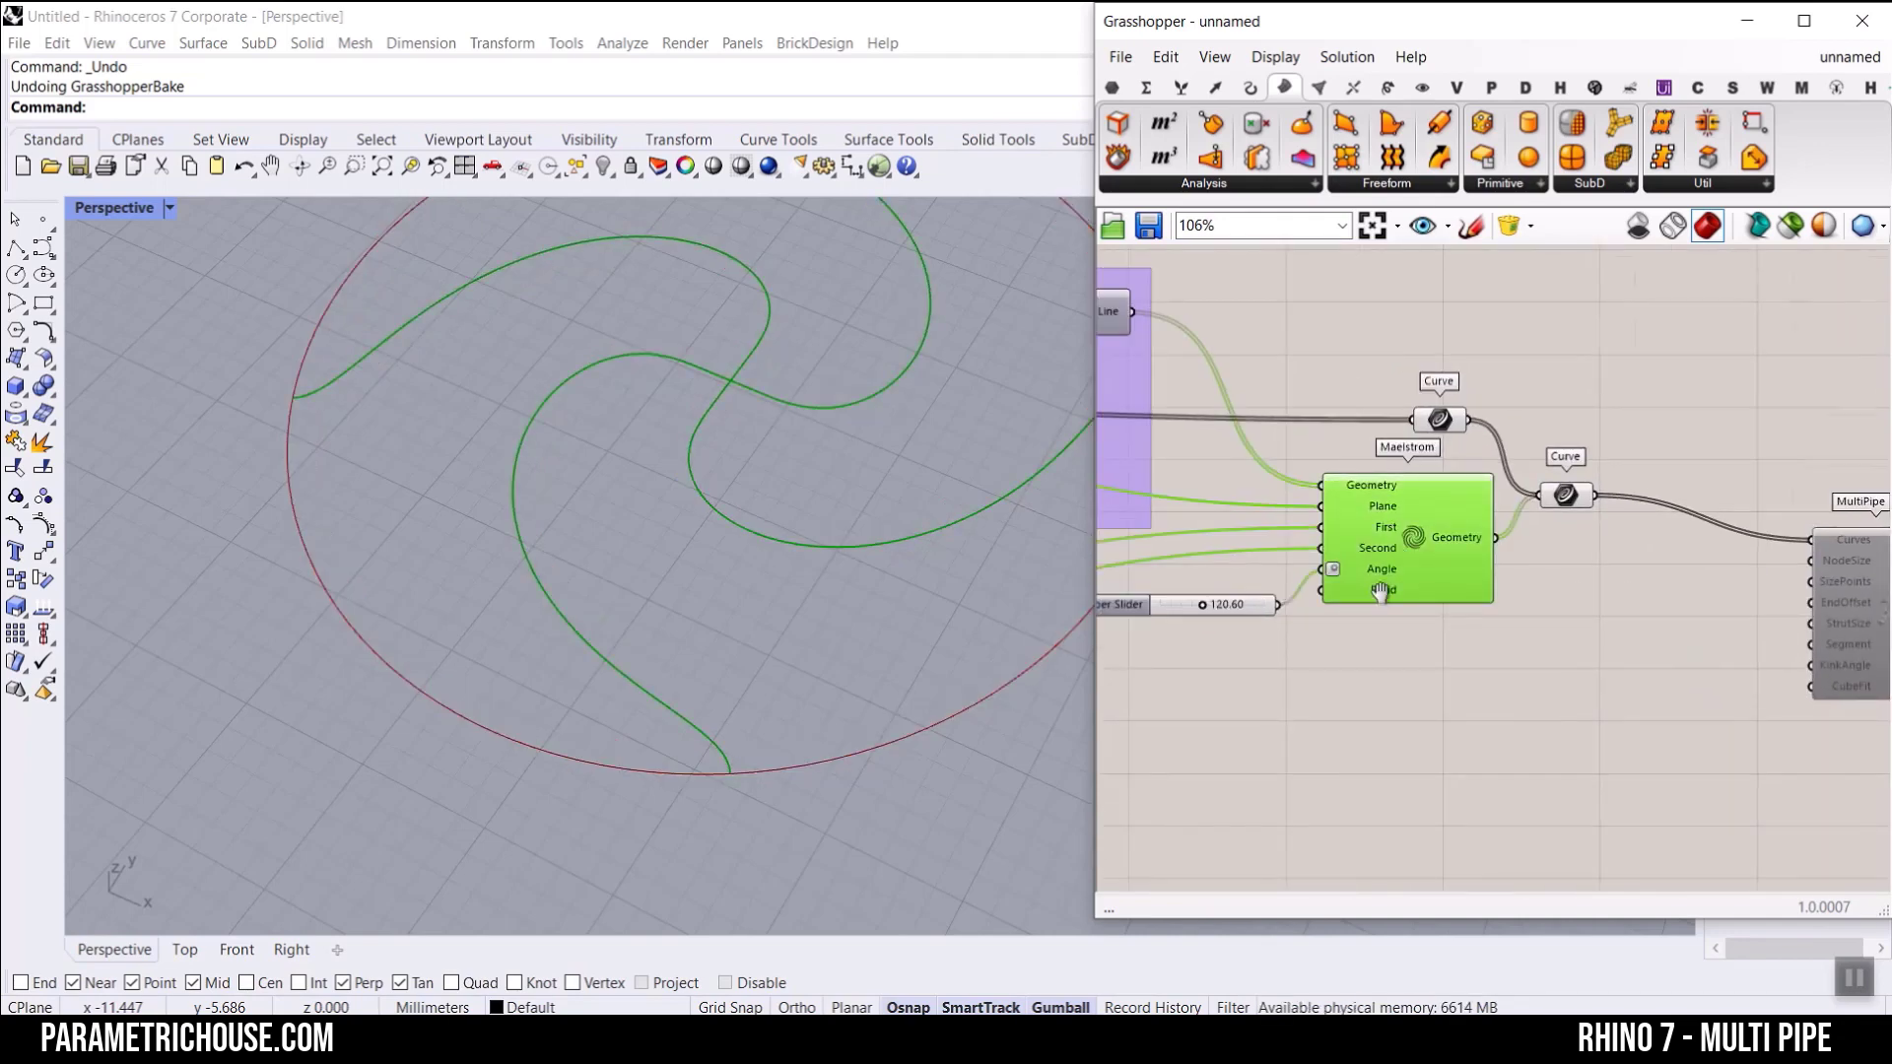
right_drag(1226, 605, 1630, 655)
scroll(1630, 655, up, 3)
drag(1596, 658, 1542, 677)
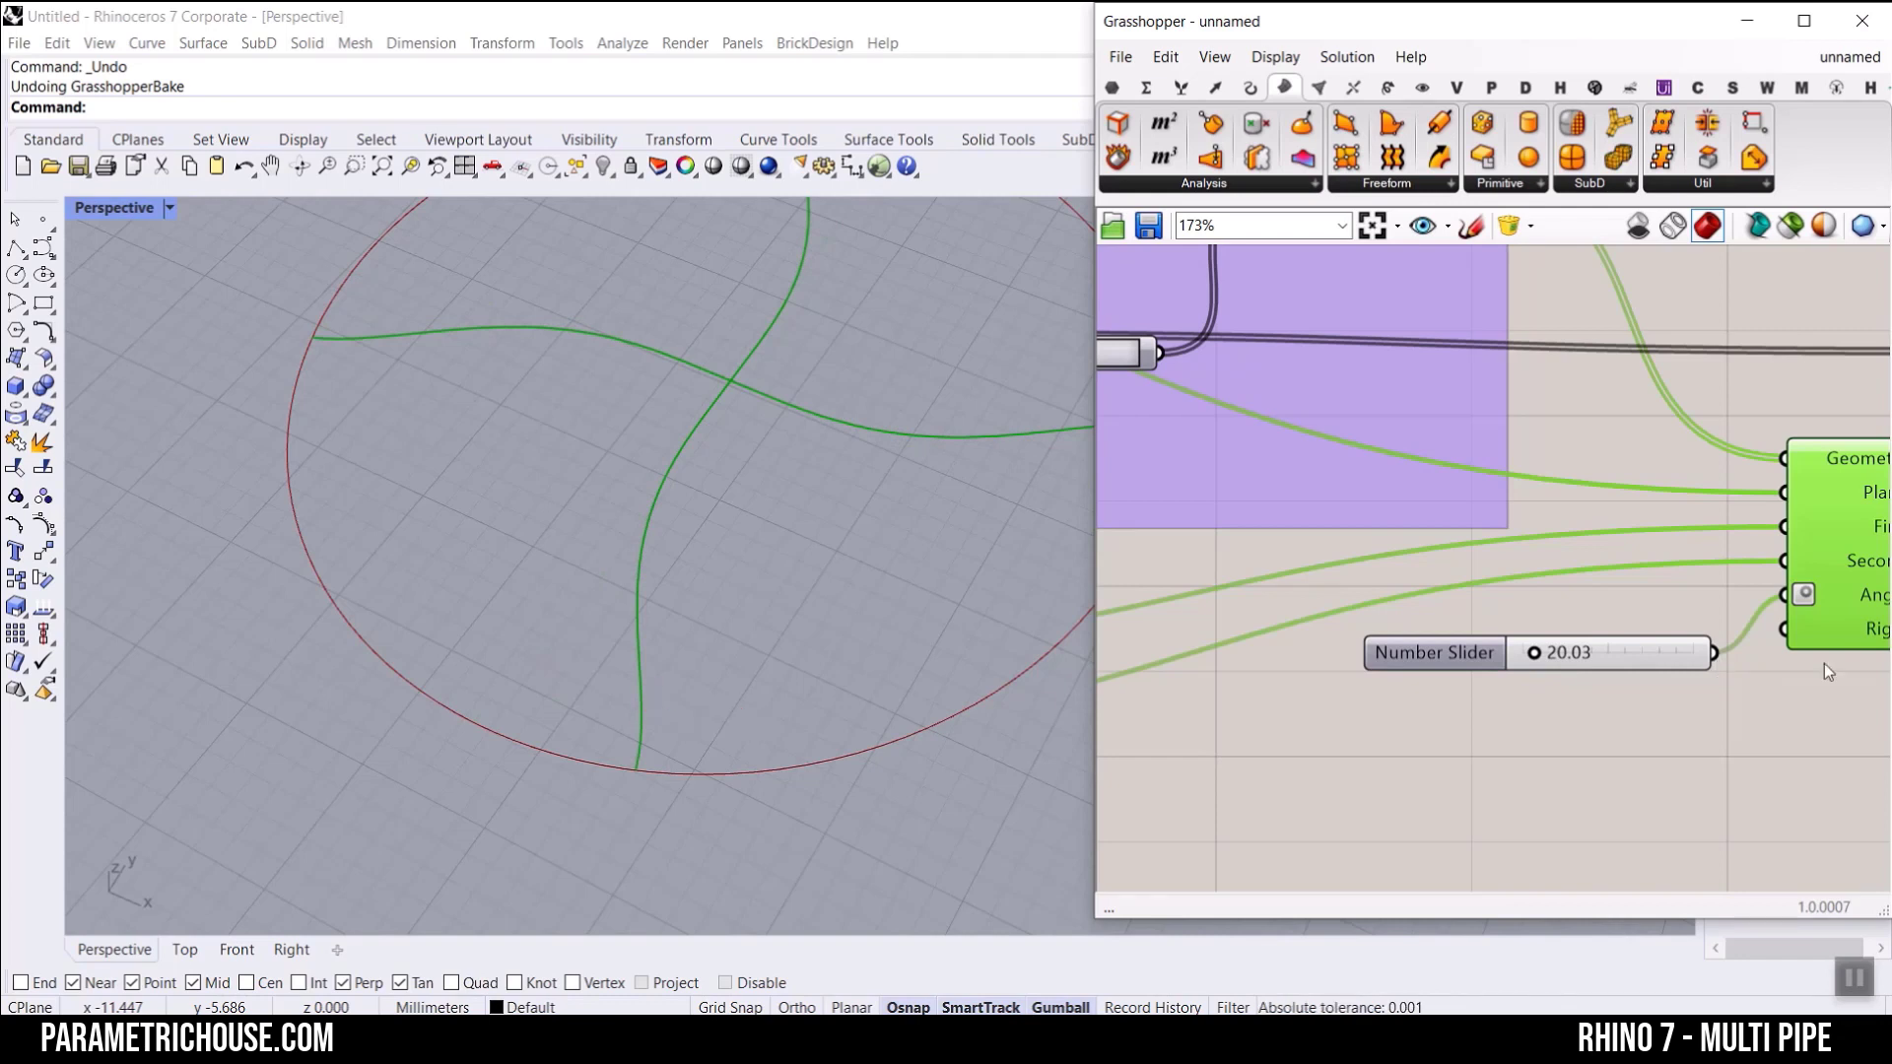
mouse_move(1531, 659)
mouse_down()
mouse_move(1468, 670)
mouse_move(1520, 668)
mouse_up()
mouse_move(567, 624)
mouse_down()
mouse_move(469, 729)
mouse_move(642, 722)
mouse_up()
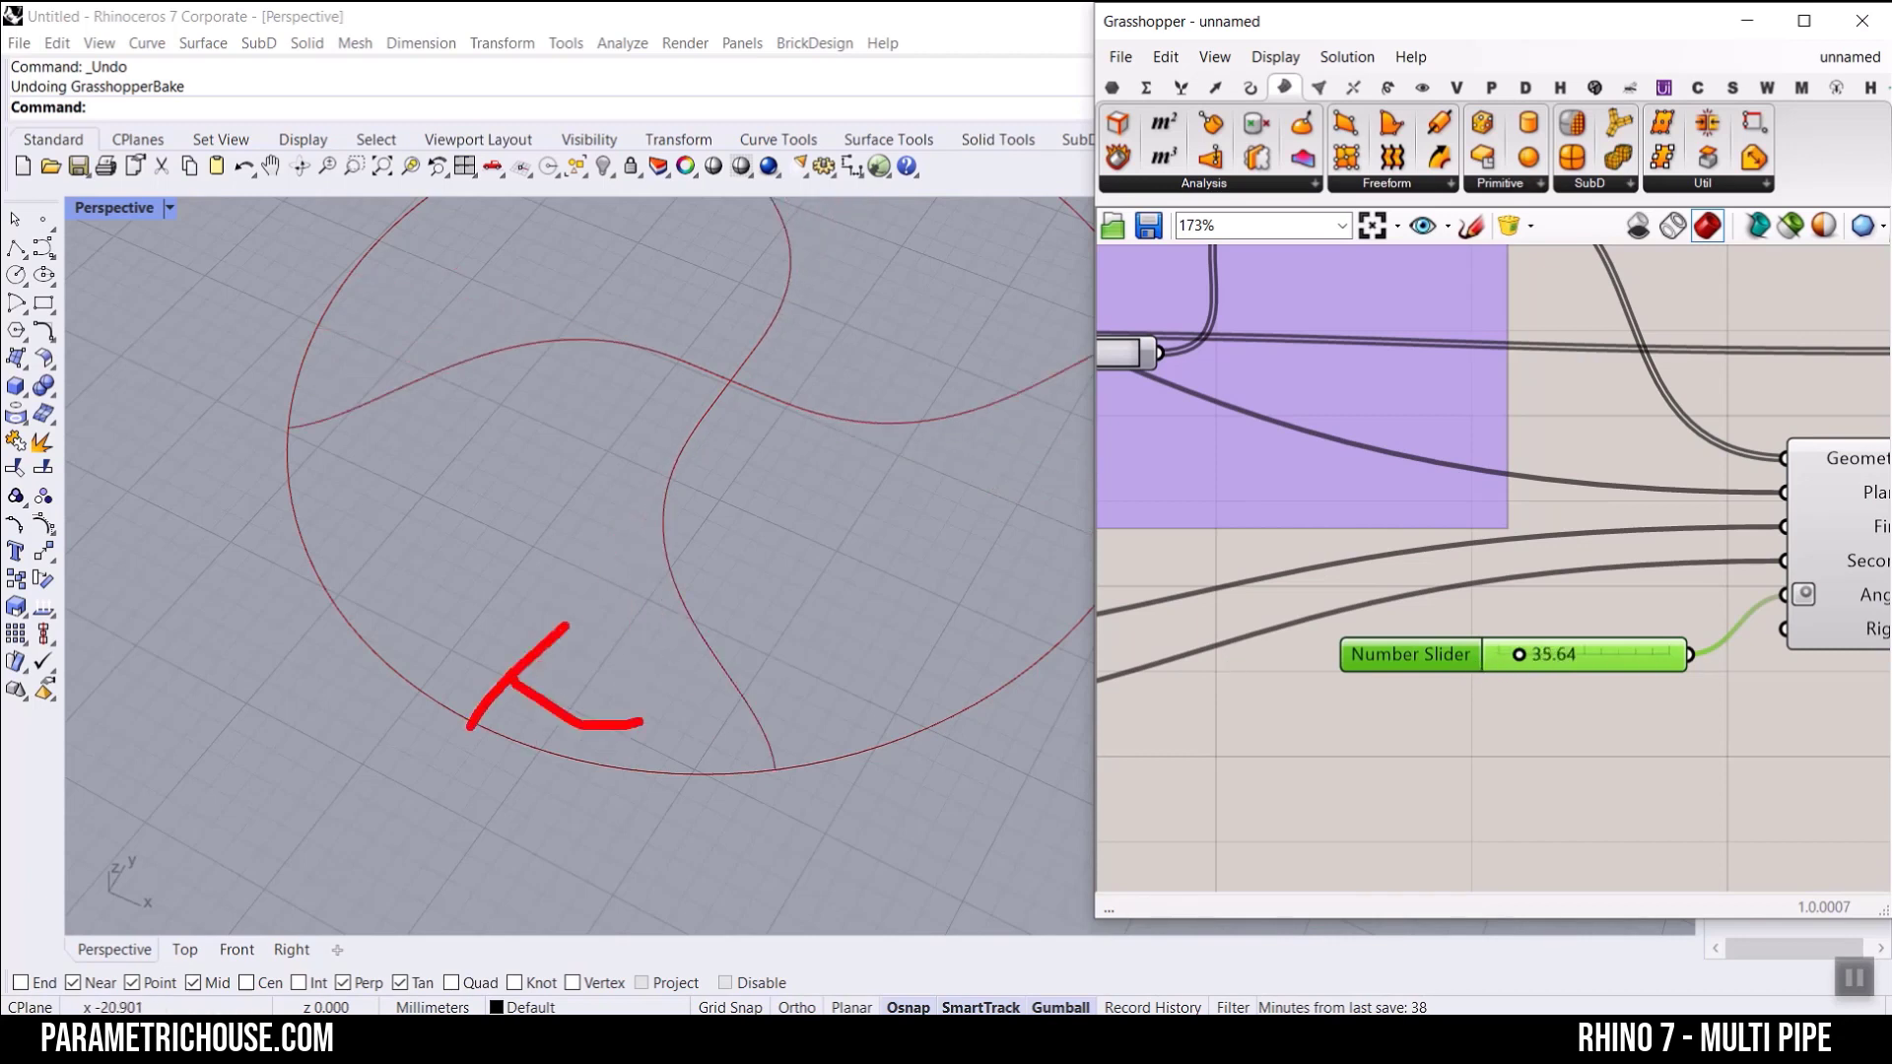
key(Escape)
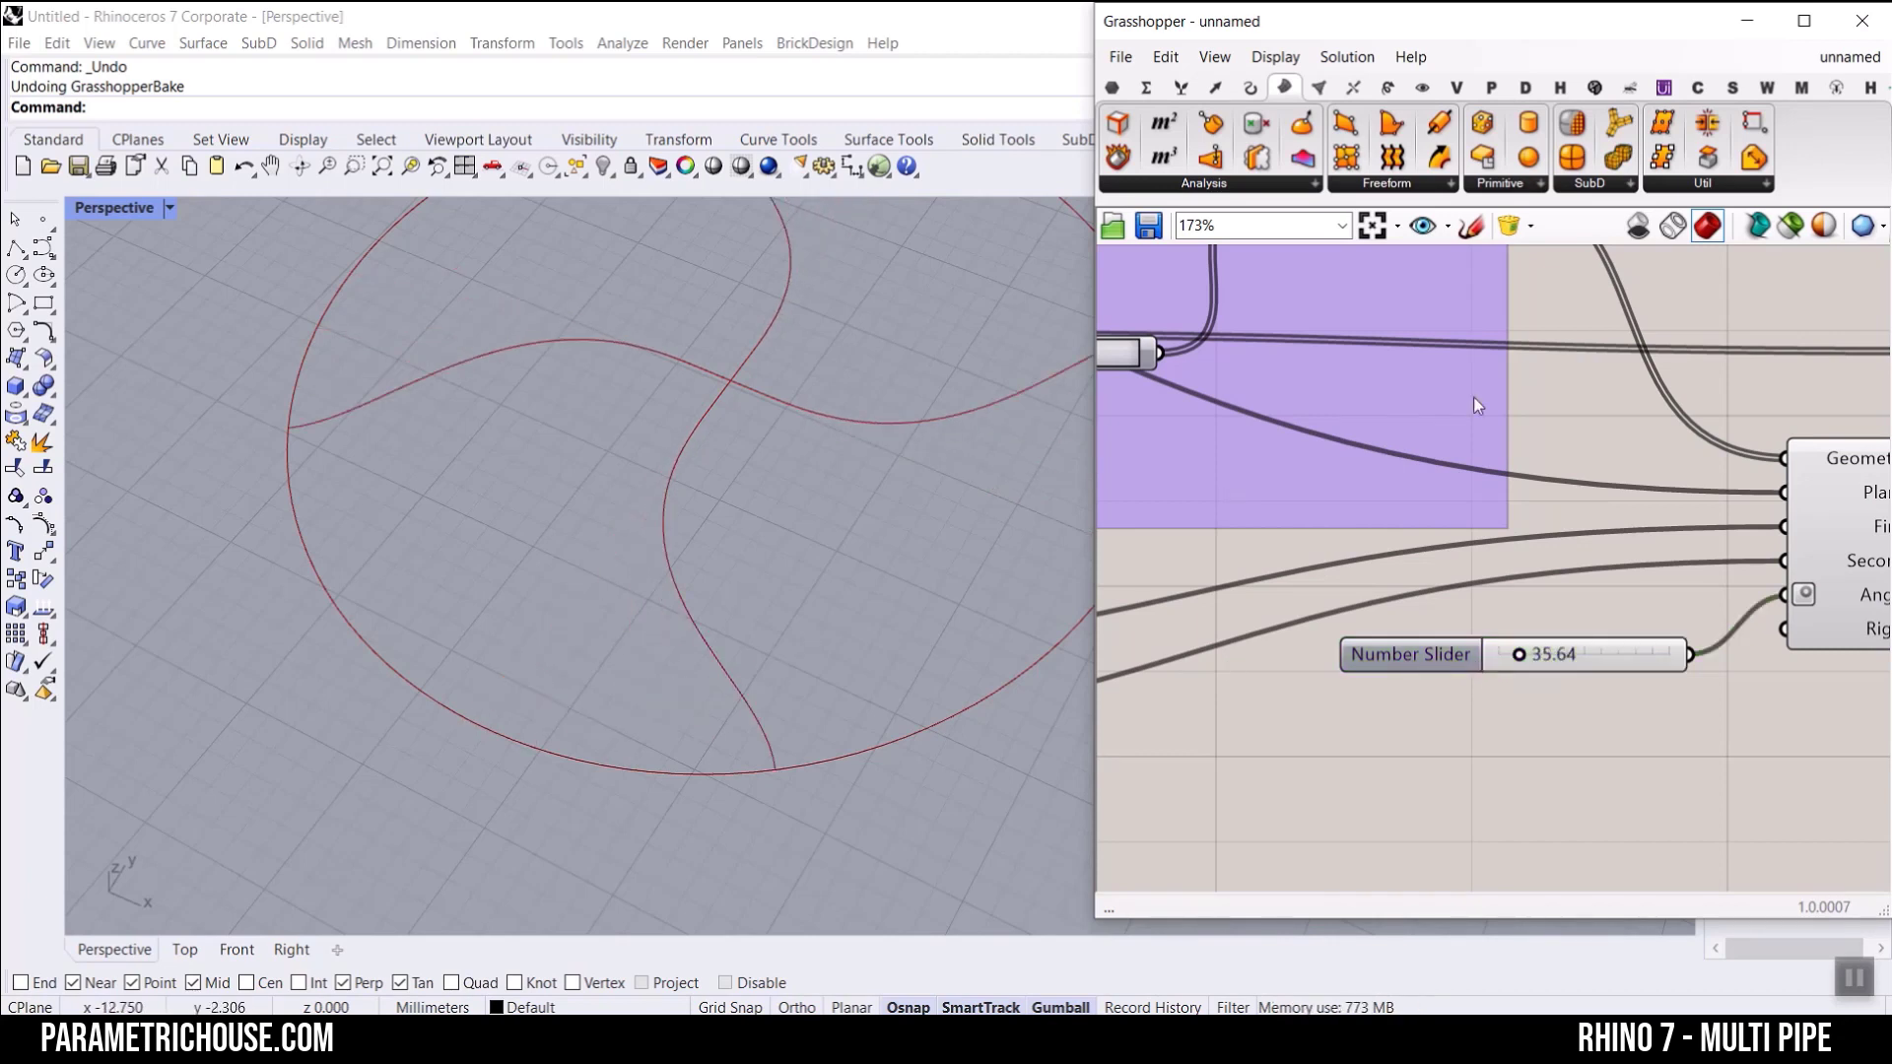
Step: Add a Rotate 3D component above the circle segments' Curve parameter and Maelstrom
scroll(1474, 396, down, 2)
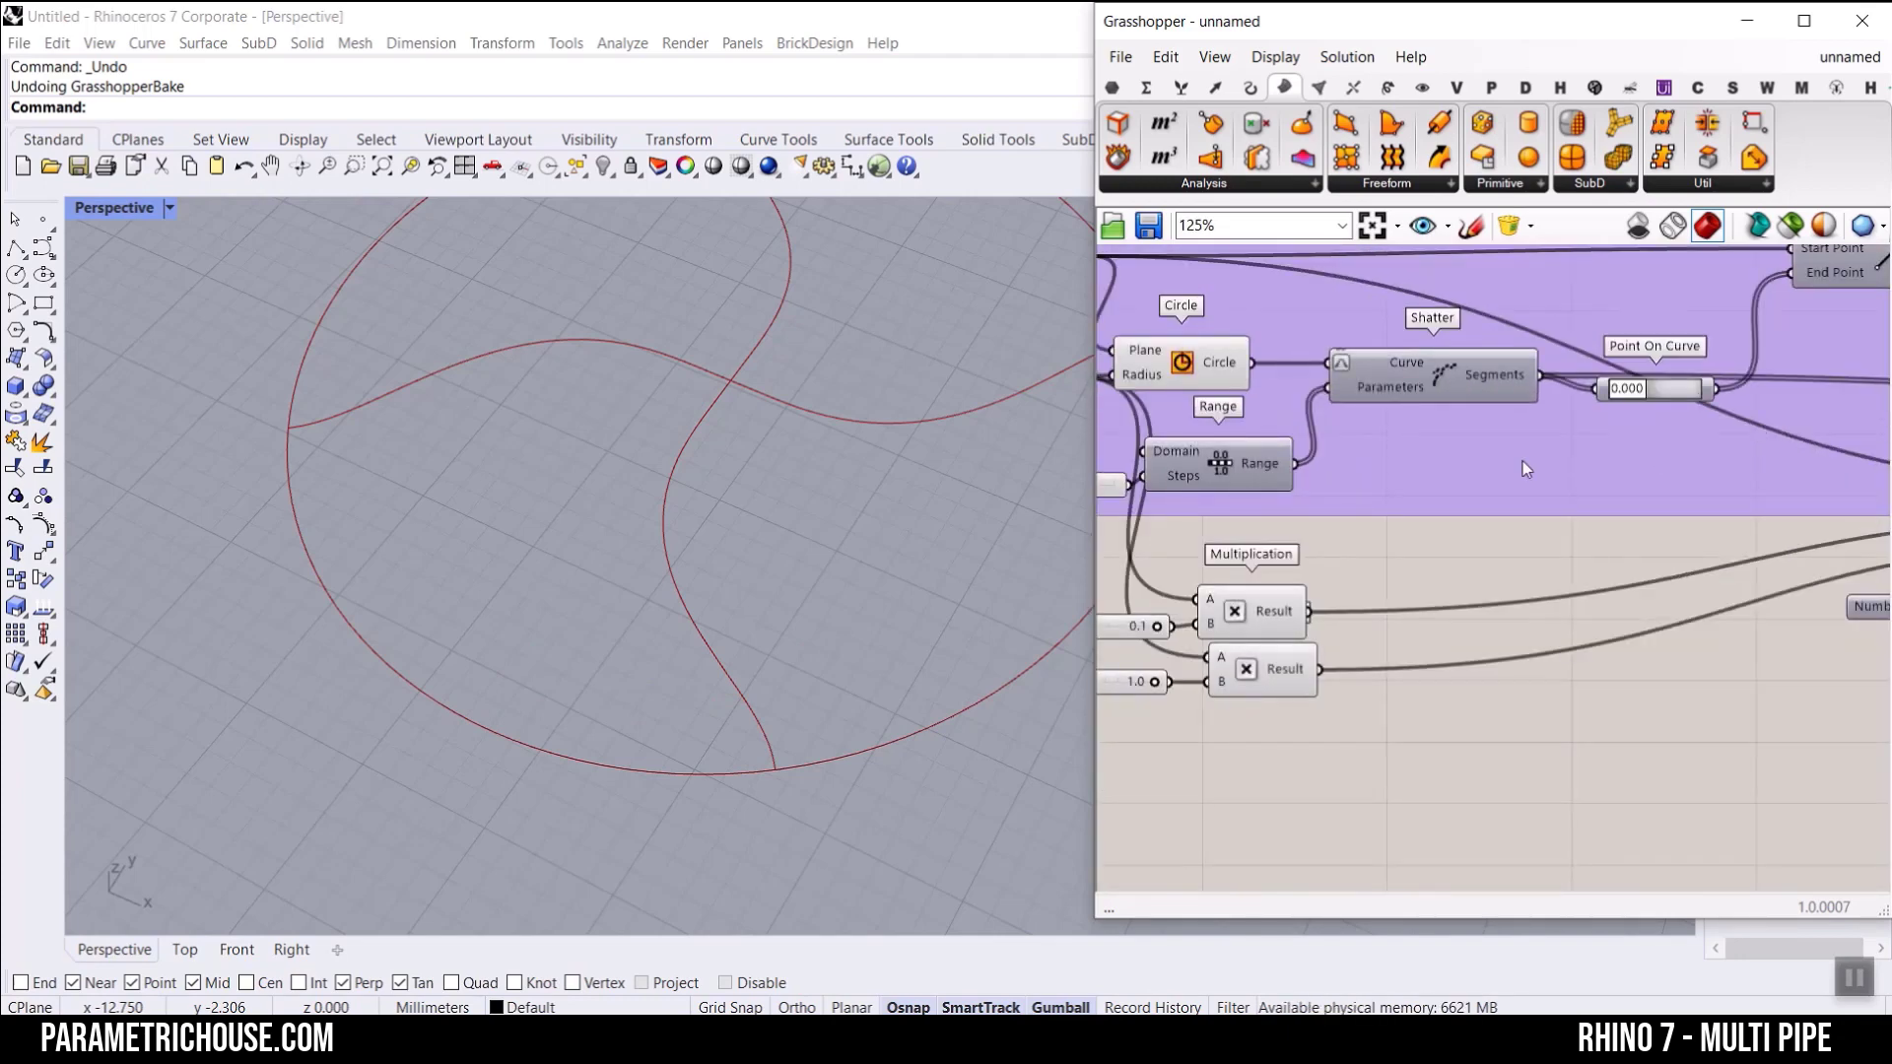
scroll(1522, 463, down, 4)
right_drag(1672, 453, 1401, 463)
scroll(1689, 424, up, 4)
right_drag(1714, 306, 1563, 390)
scroll(1552, 417, up, 2)
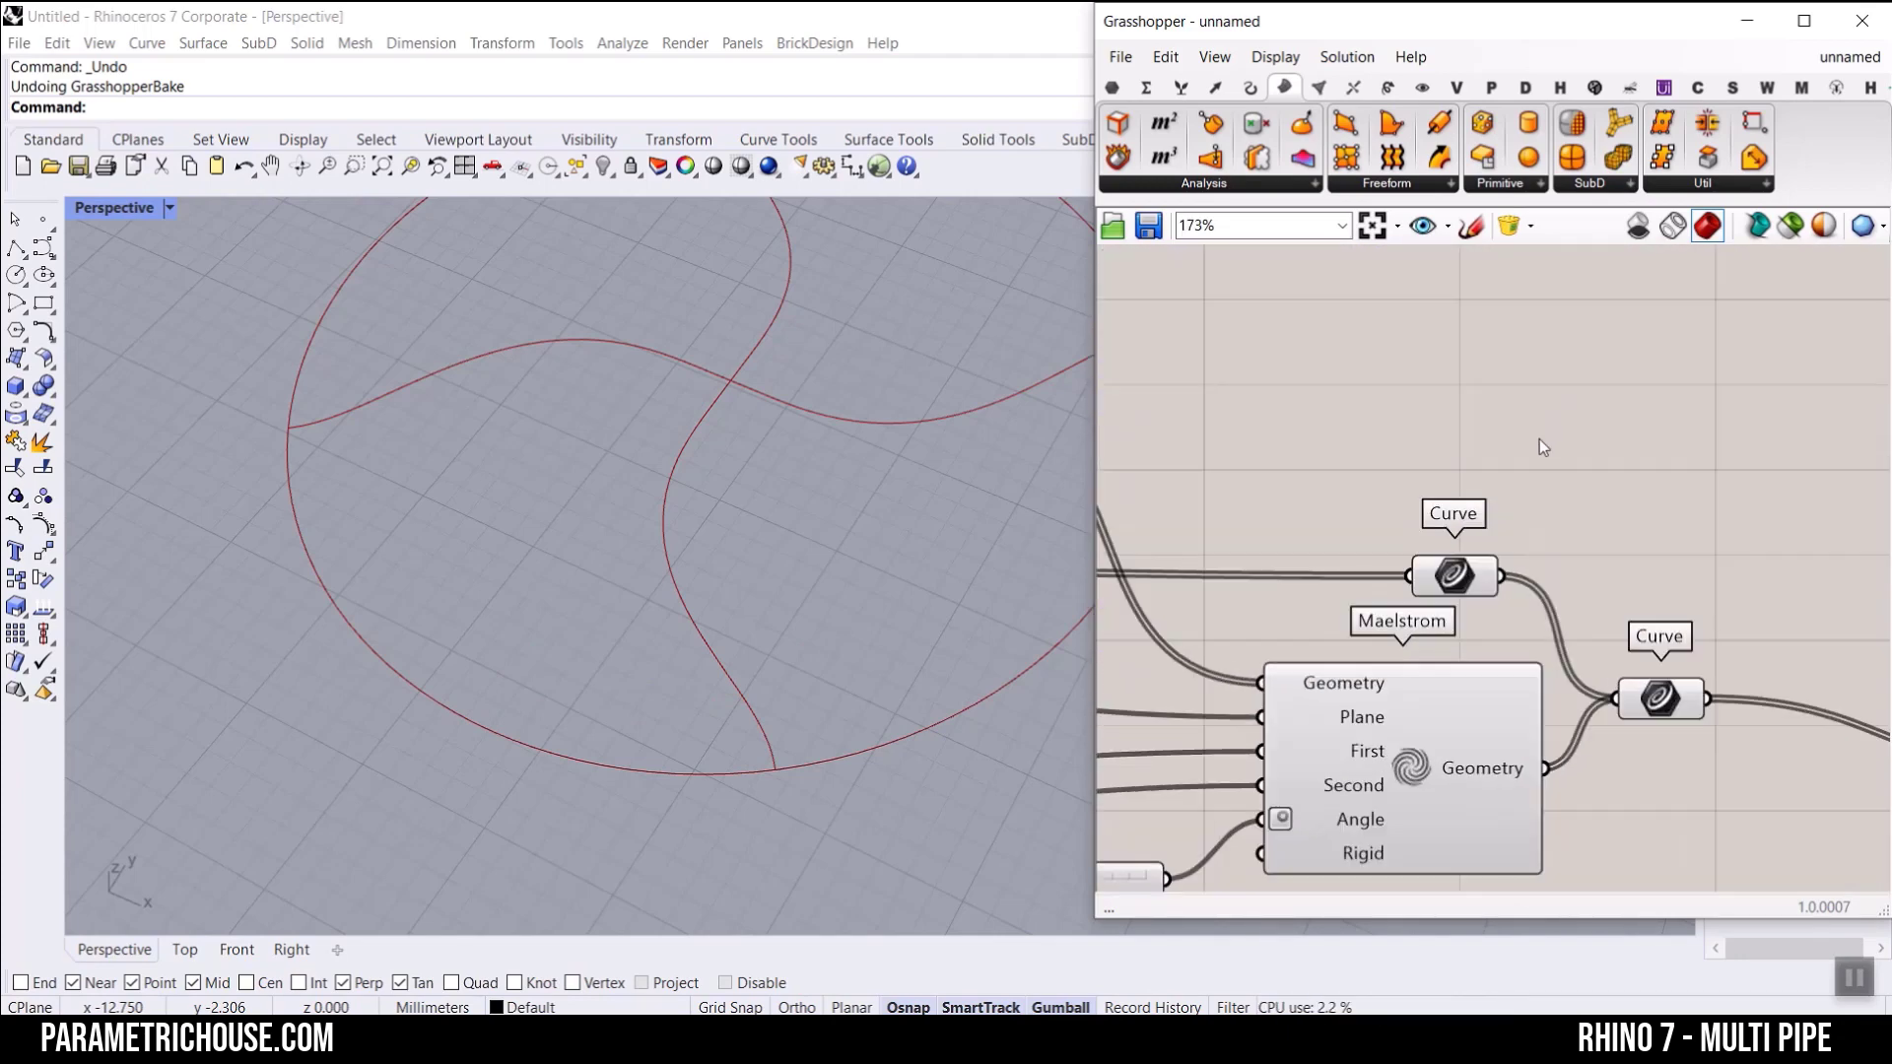
double_click(1539, 439)
text(rotat)
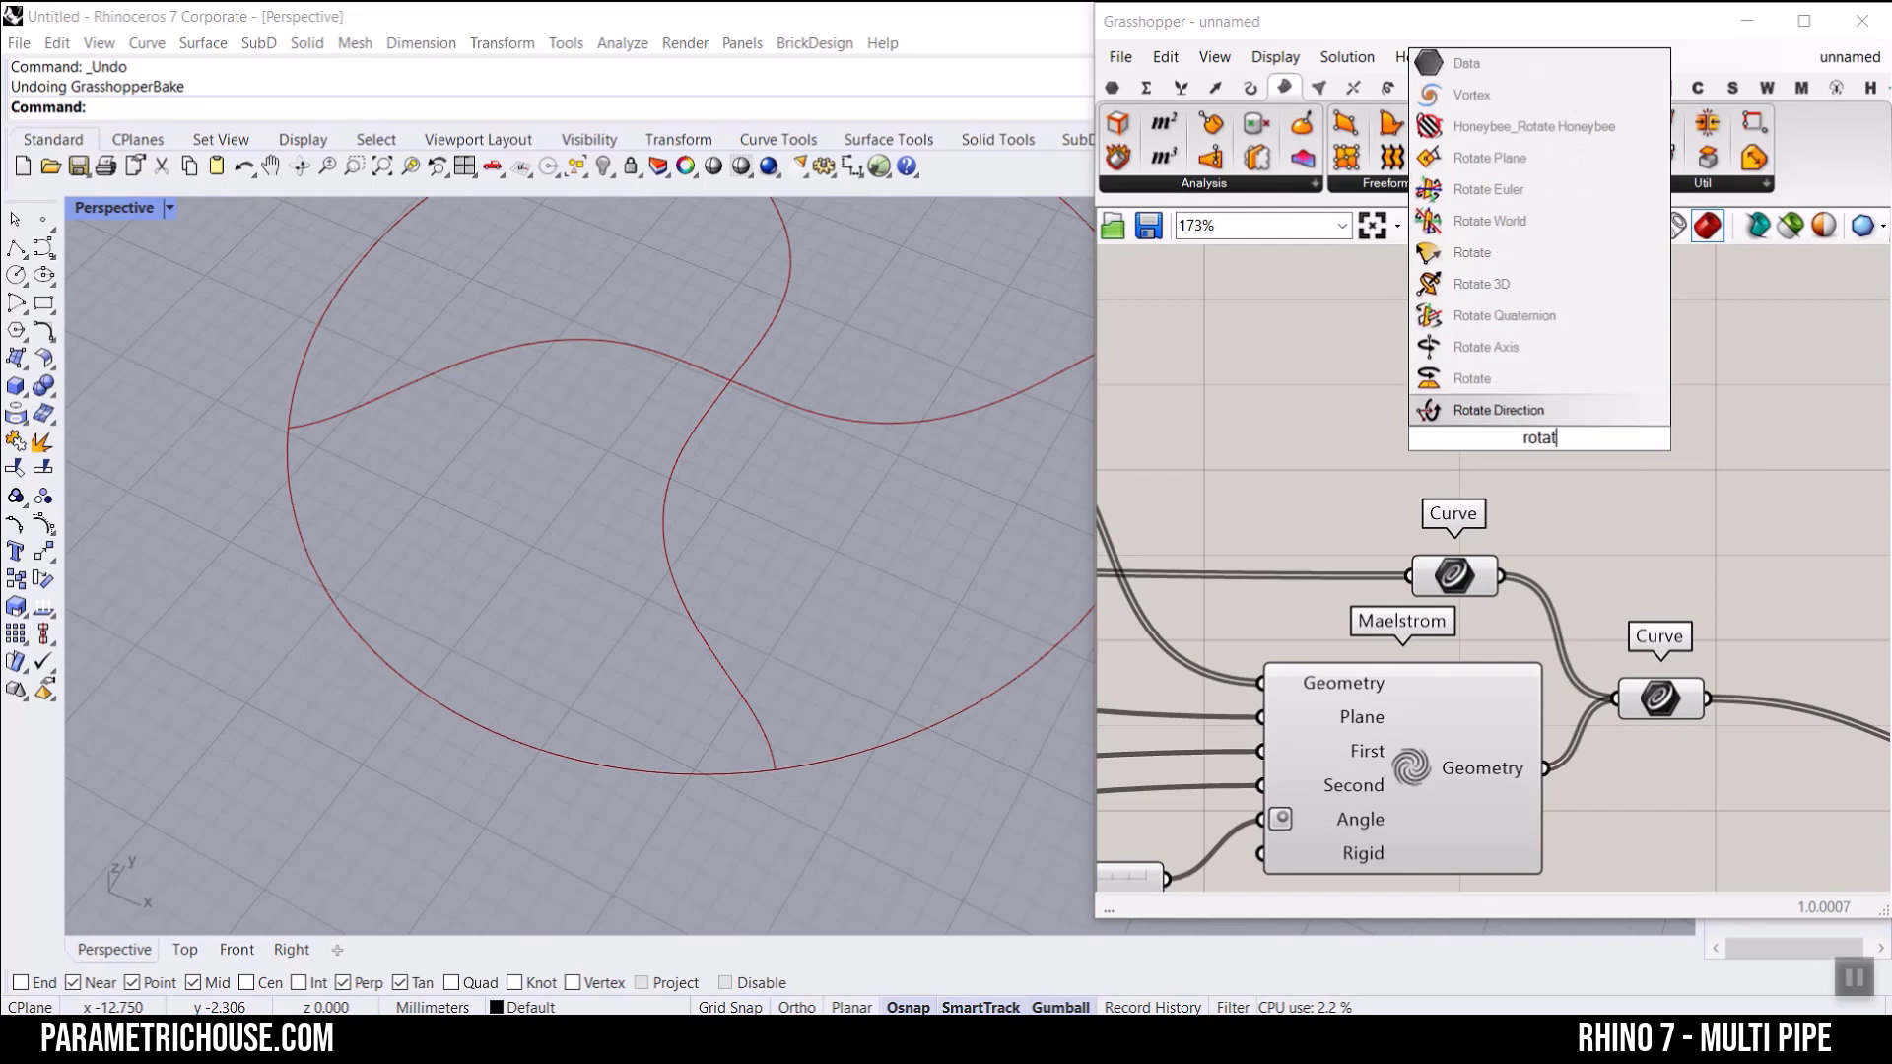
click(1535, 282)
scroll(1529, 472, up, 1)
drag(1527, 472, 1700, 459)
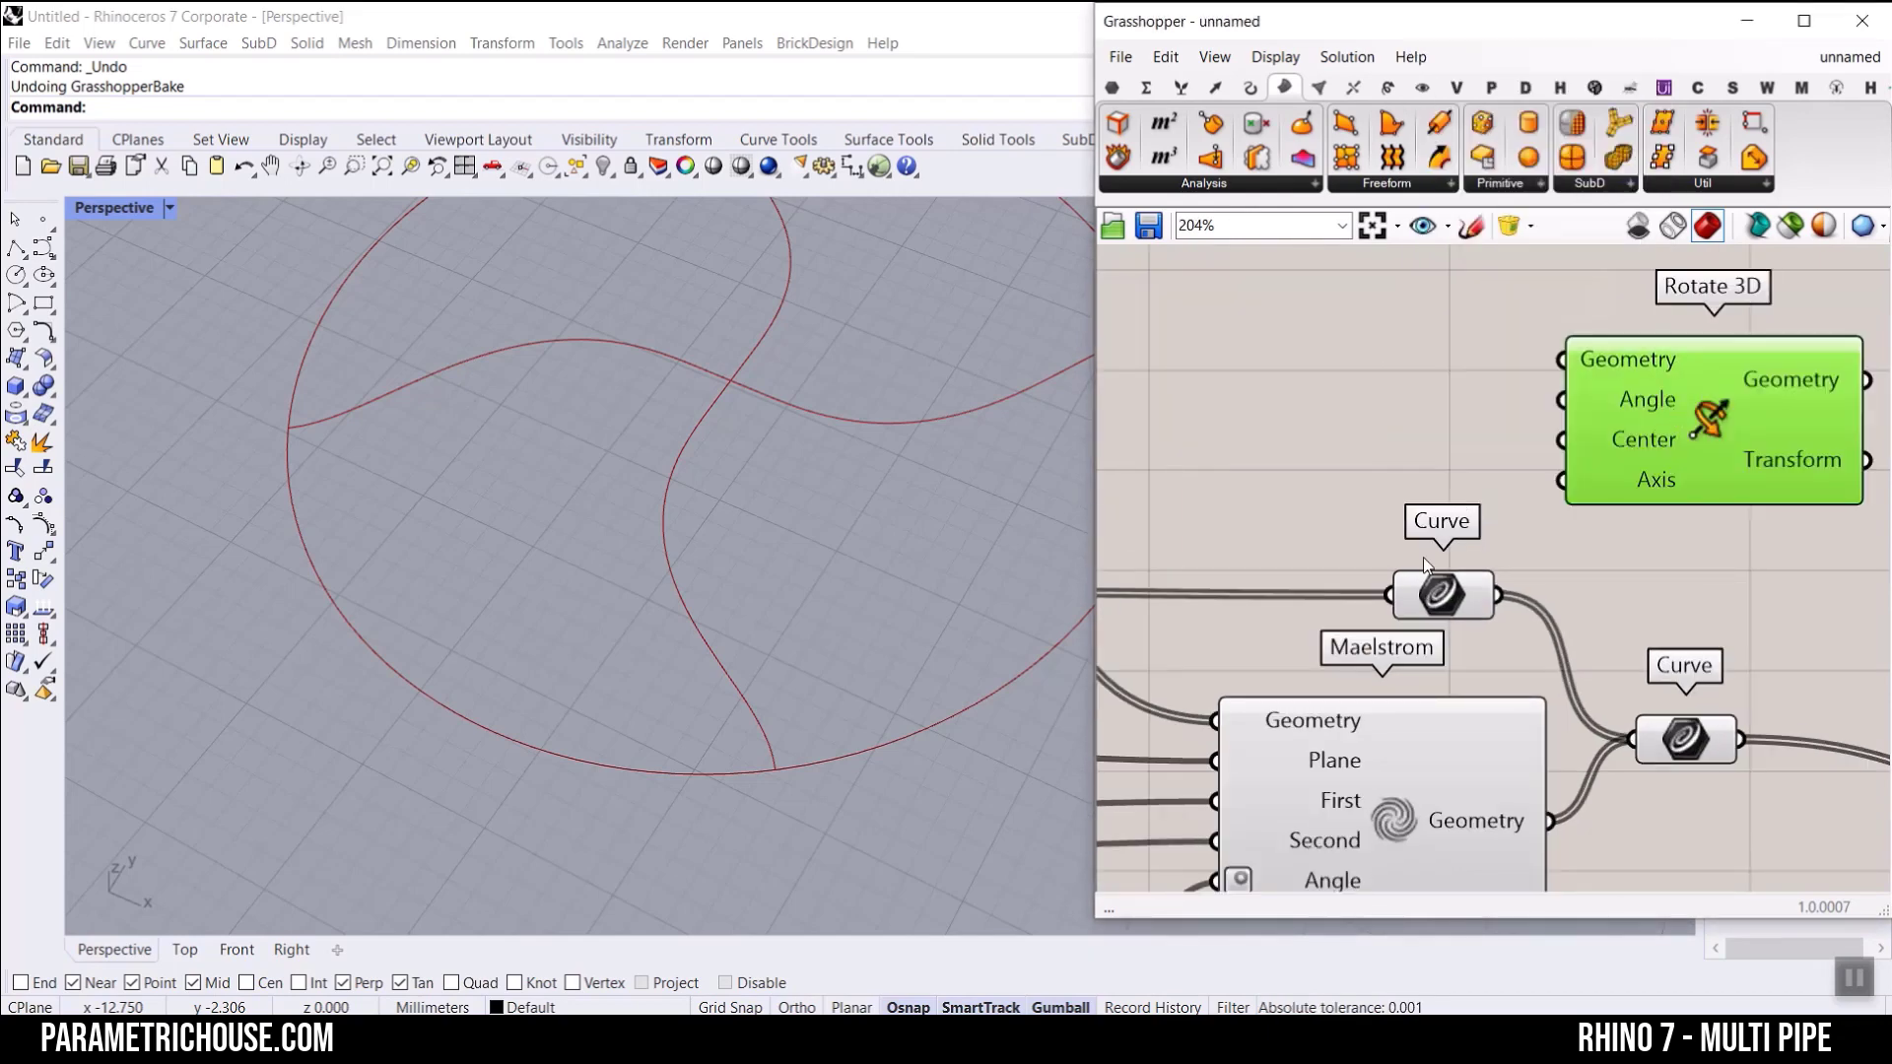
Step: Connect the circle segments' Curve parameter to Rotate 3D's Geometry input
drag(1397, 573, 1230, 500)
scroll(1345, 524, up, 1)
right_drag(1359, 520, 1303, 534)
drag(1295, 537, 1537, 351)
Step: Connect the Point that defines the circle's centre to Rotate 3D's Center input
scroll(1431, 409, down, 5)
right_drag(1249, 483, 1454, 489)
scroll(1454, 488, down, 3)
right_drag(1124, 500, 1574, 522)
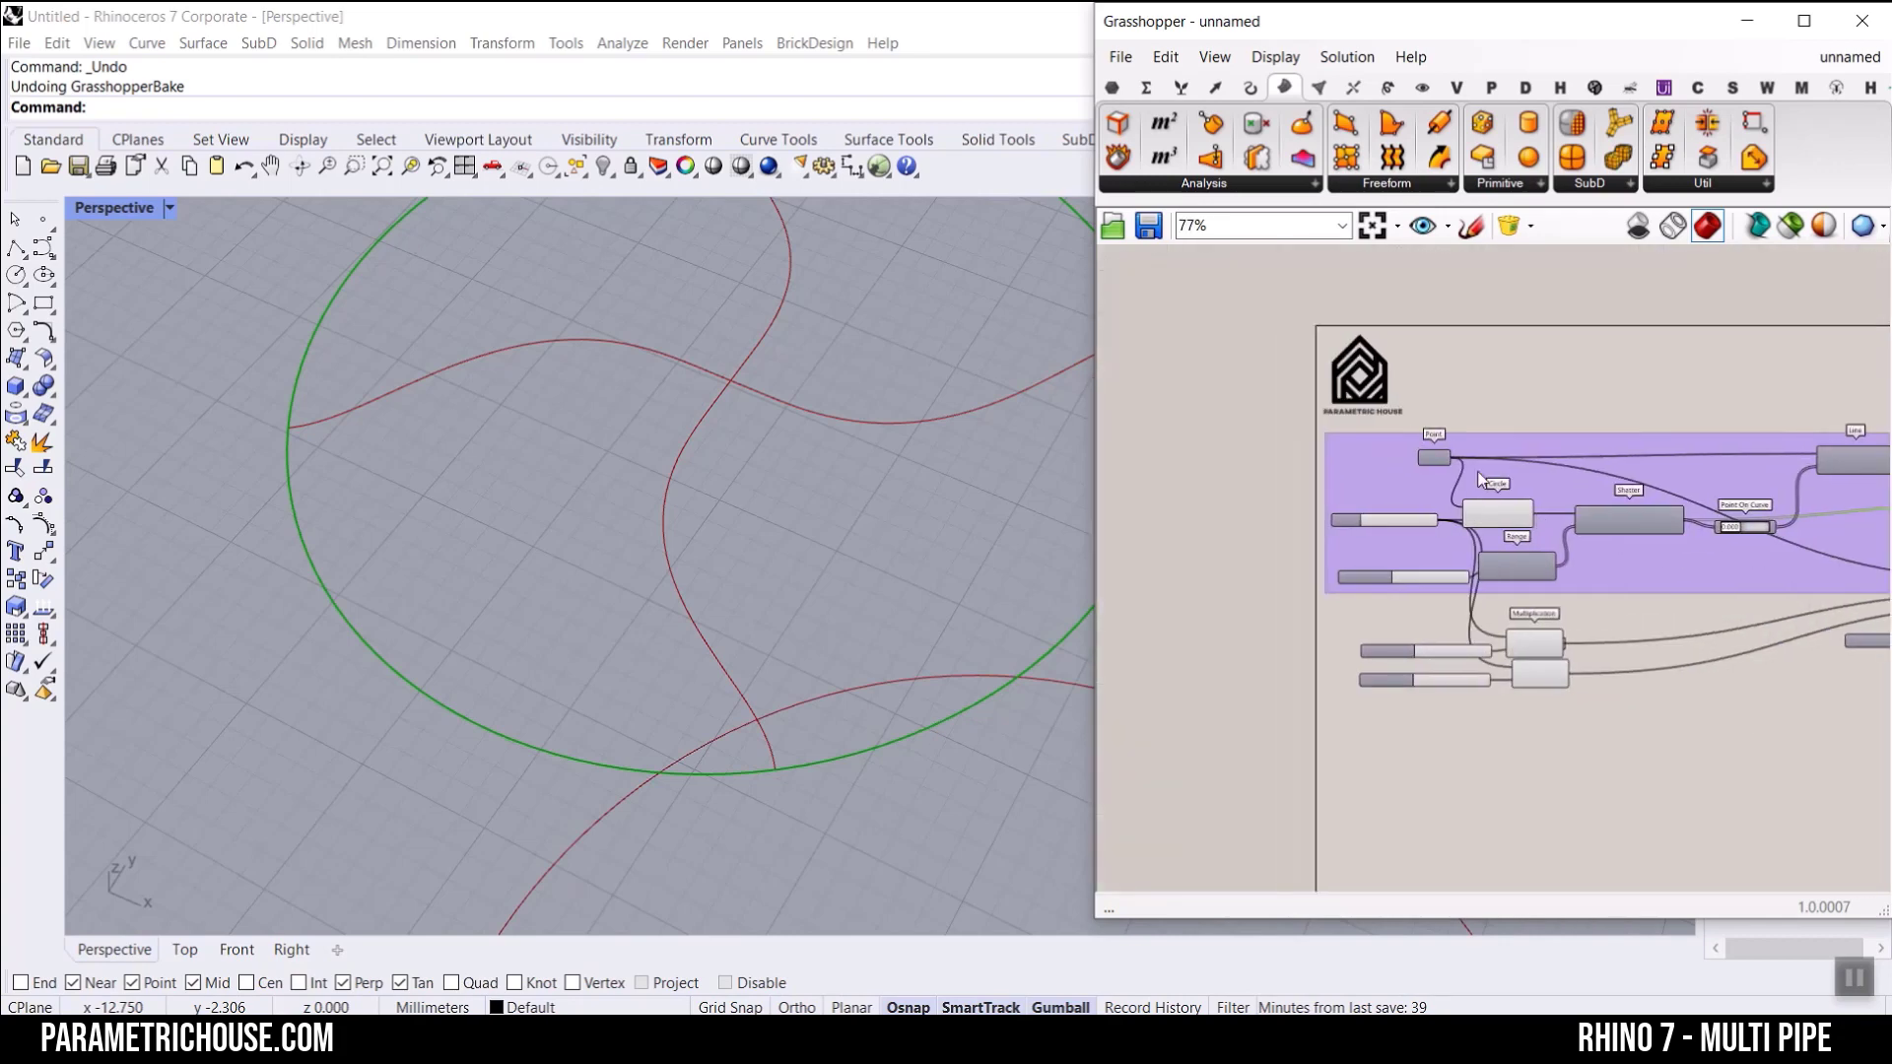
scroll(1486, 463, up, 4)
scroll(1416, 436, down, 7)
drag(1422, 444, 1615, 414)
scroll(1785, 440, up, 6)
scroll(1606, 473, up, 5)
click(1653, 464)
Step: Set Rotate 3D's Angle input to use degrees
scroll(1654, 464, up, 1)
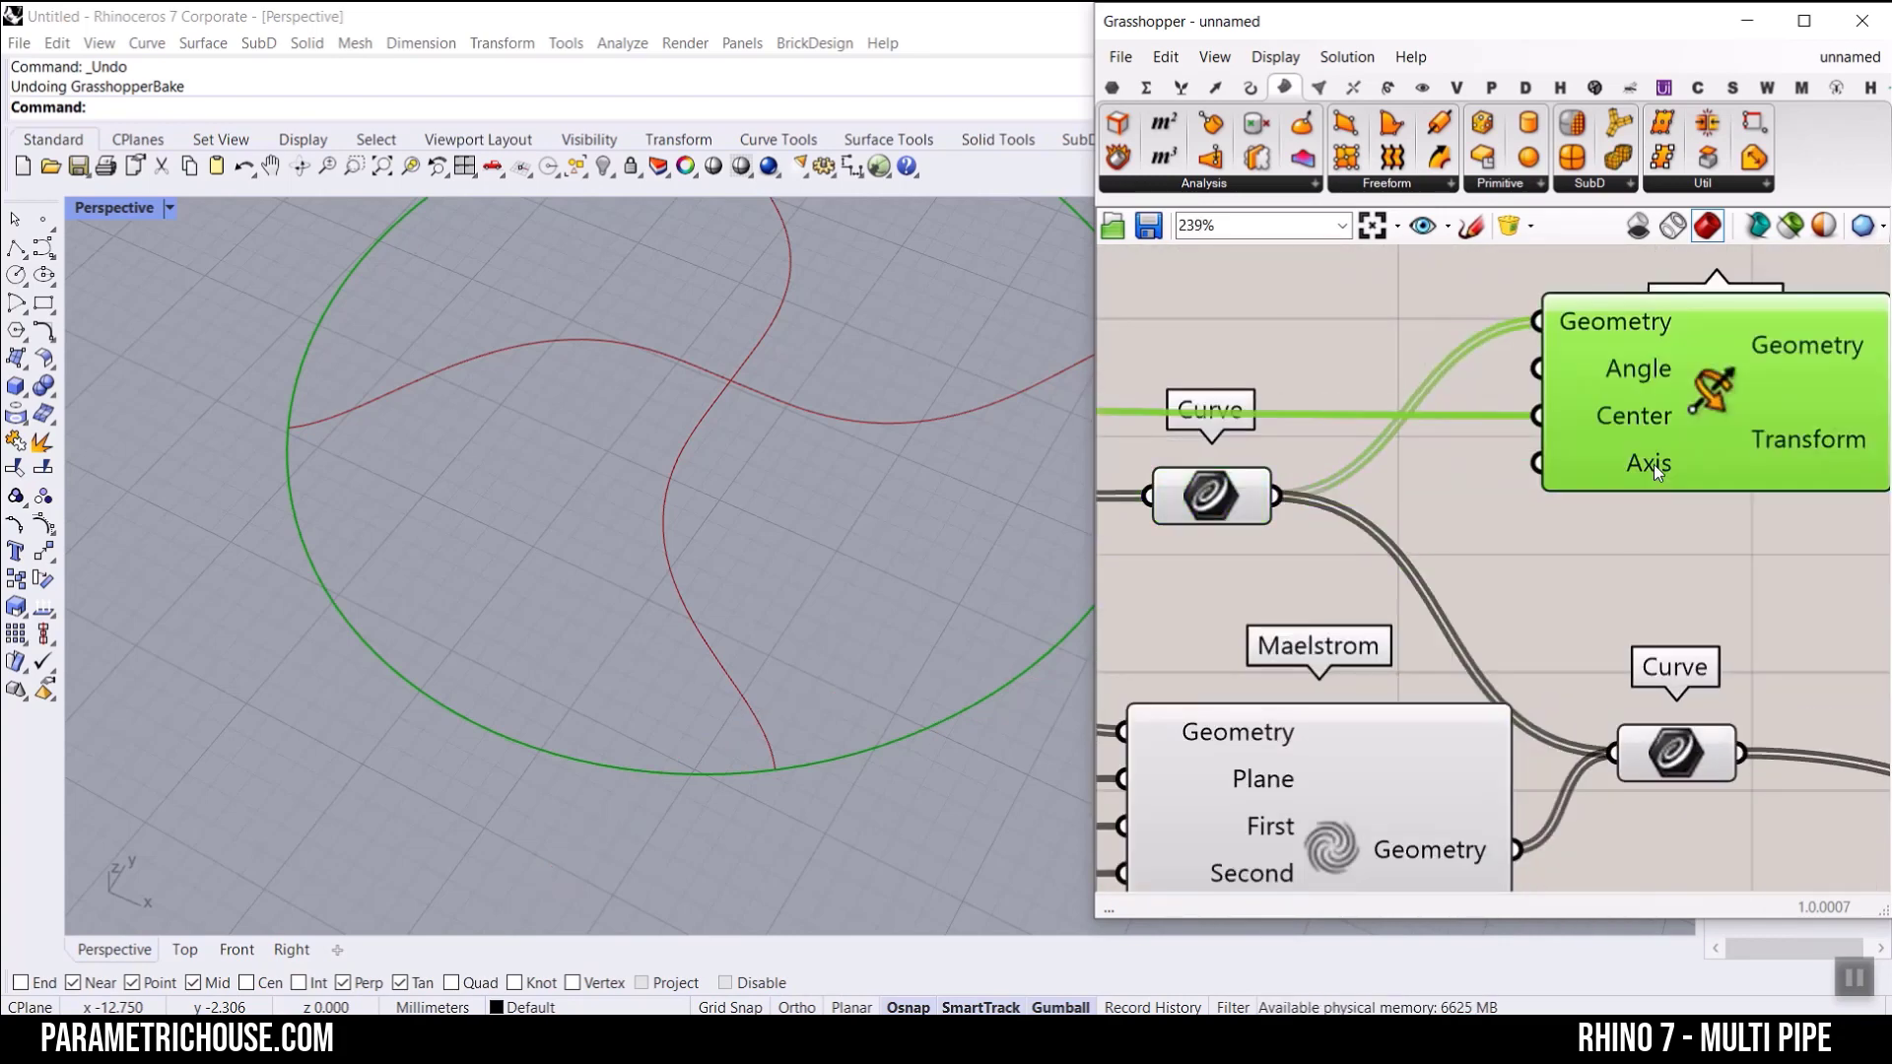
right_click(1648, 424)
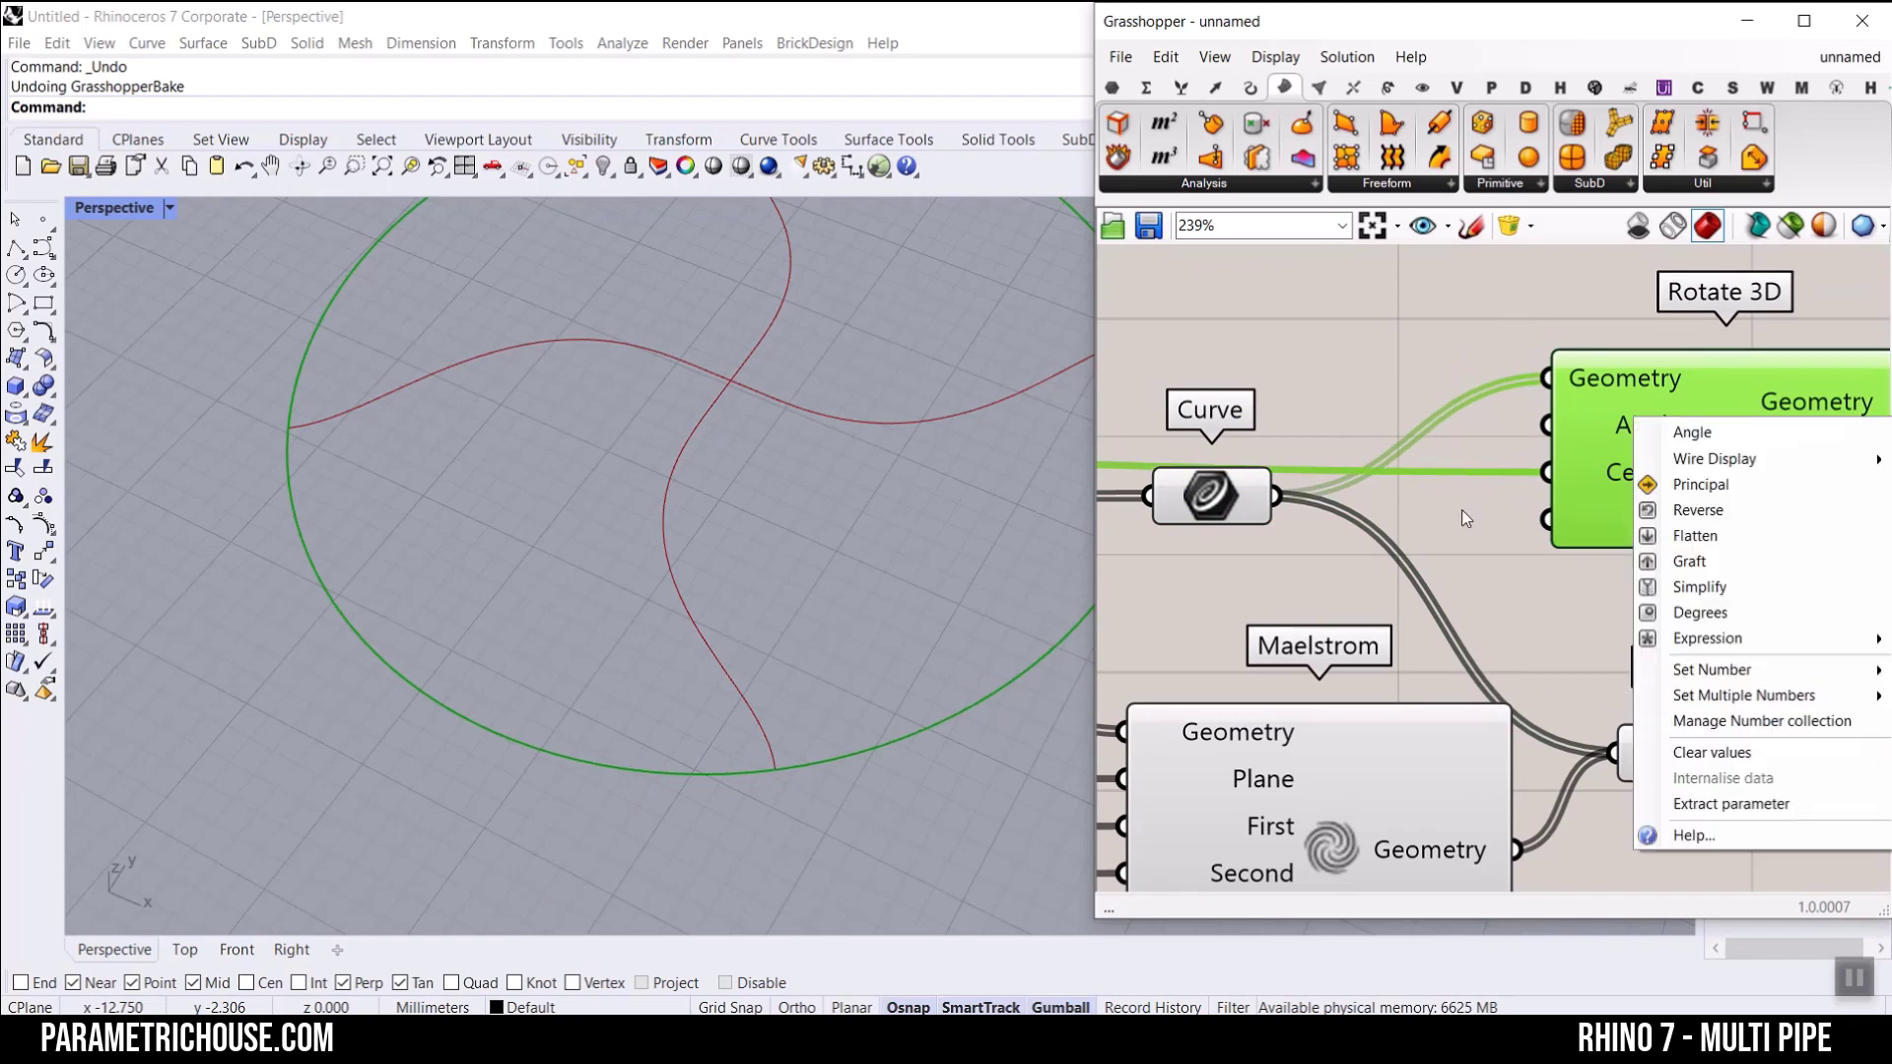
click(1690, 605)
Step: Clear the custom name of Maelstrom's angle slider and also connect the slider to Rotate 3D's Angle input
scroll(1449, 551, down, 3)
right_drag(1372, 567, 1459, 615)
scroll(1435, 689, up, 1)
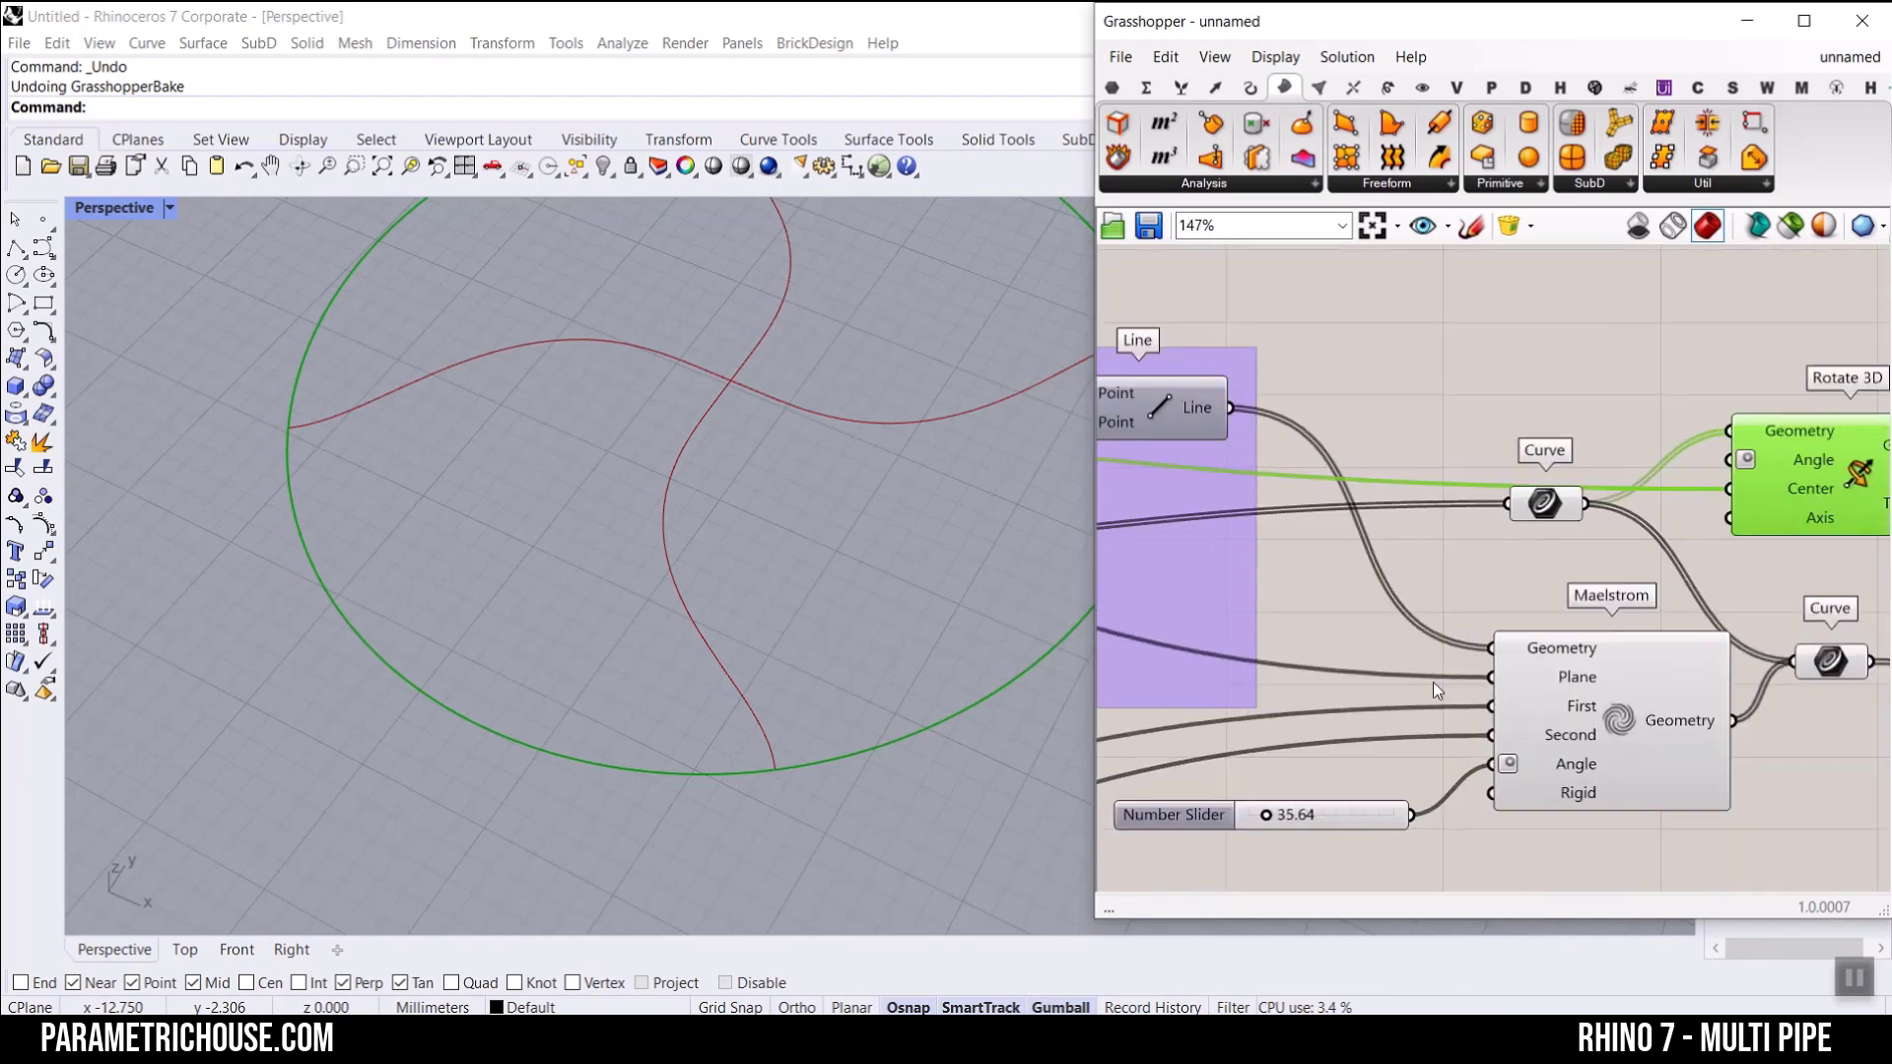
right_click(1386, 828)
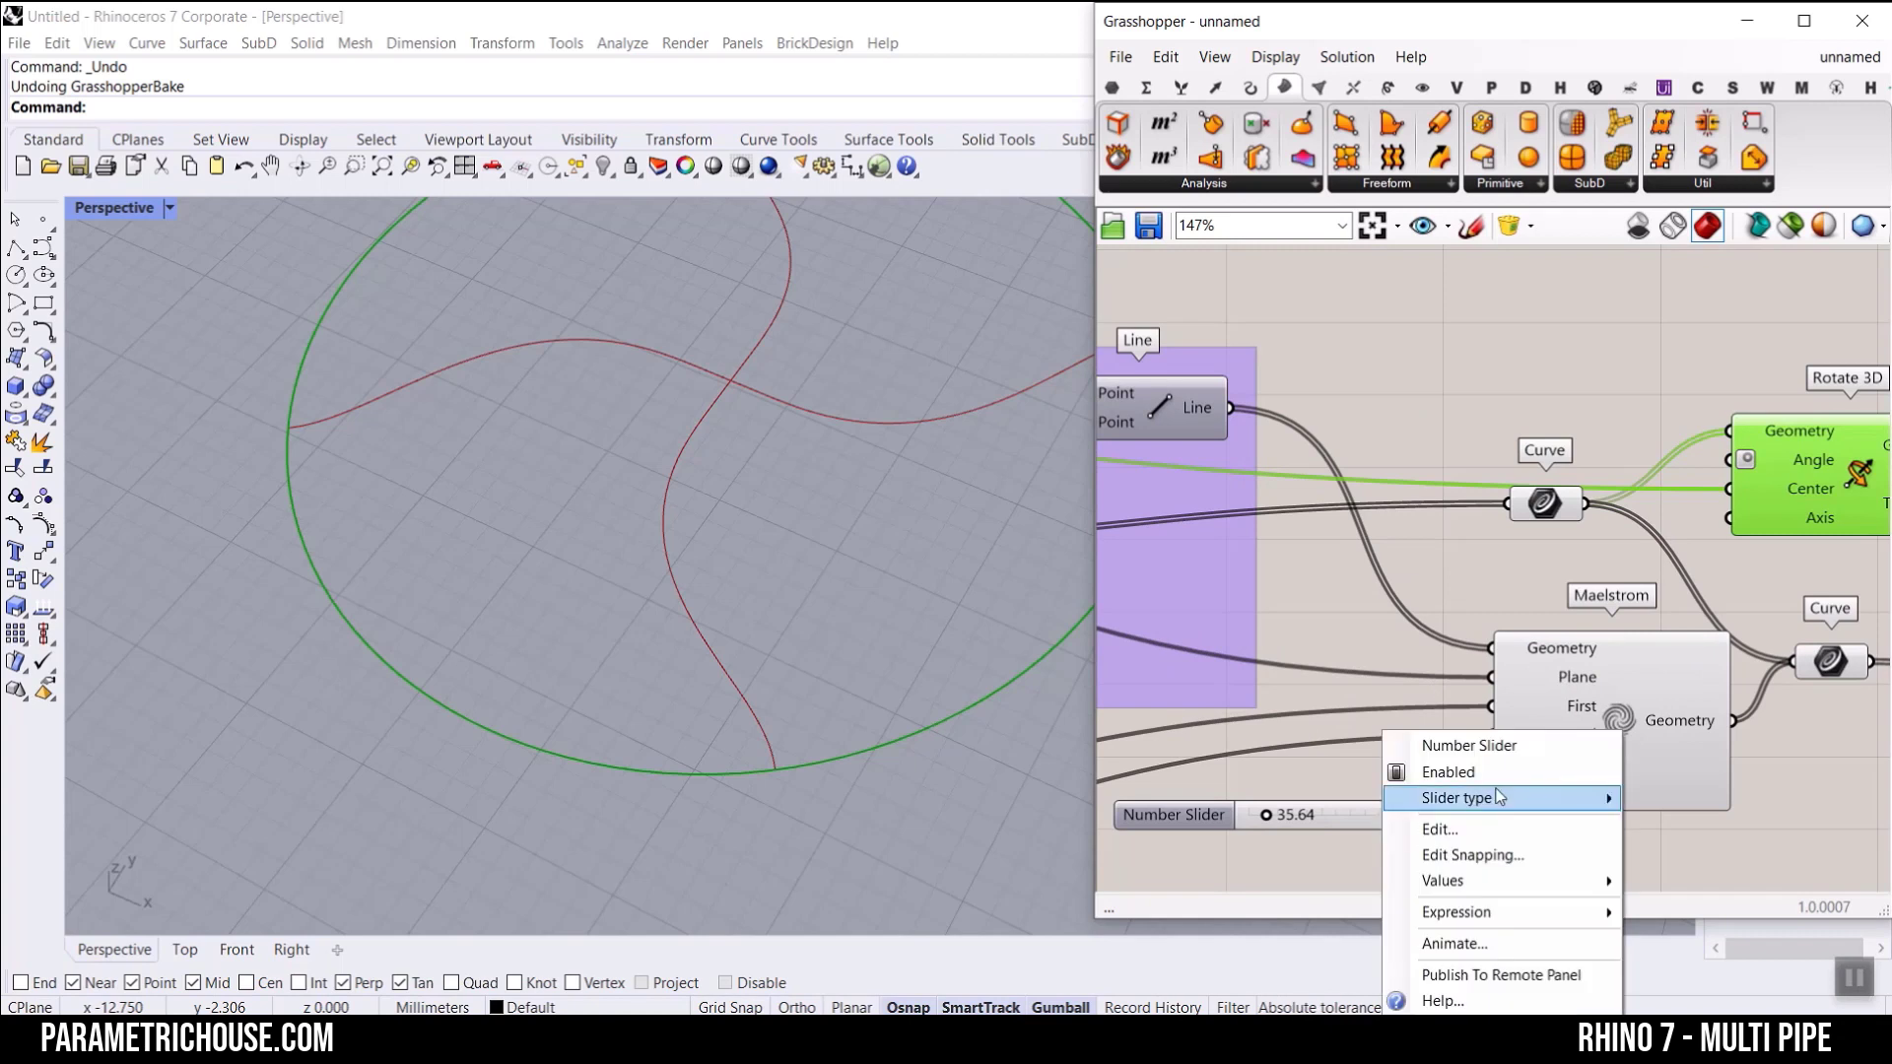
key(ctrl+a)
key(BackSpace)
drag(1293, 815, 1275, 571)
drag(1630, 471, 1709, 477)
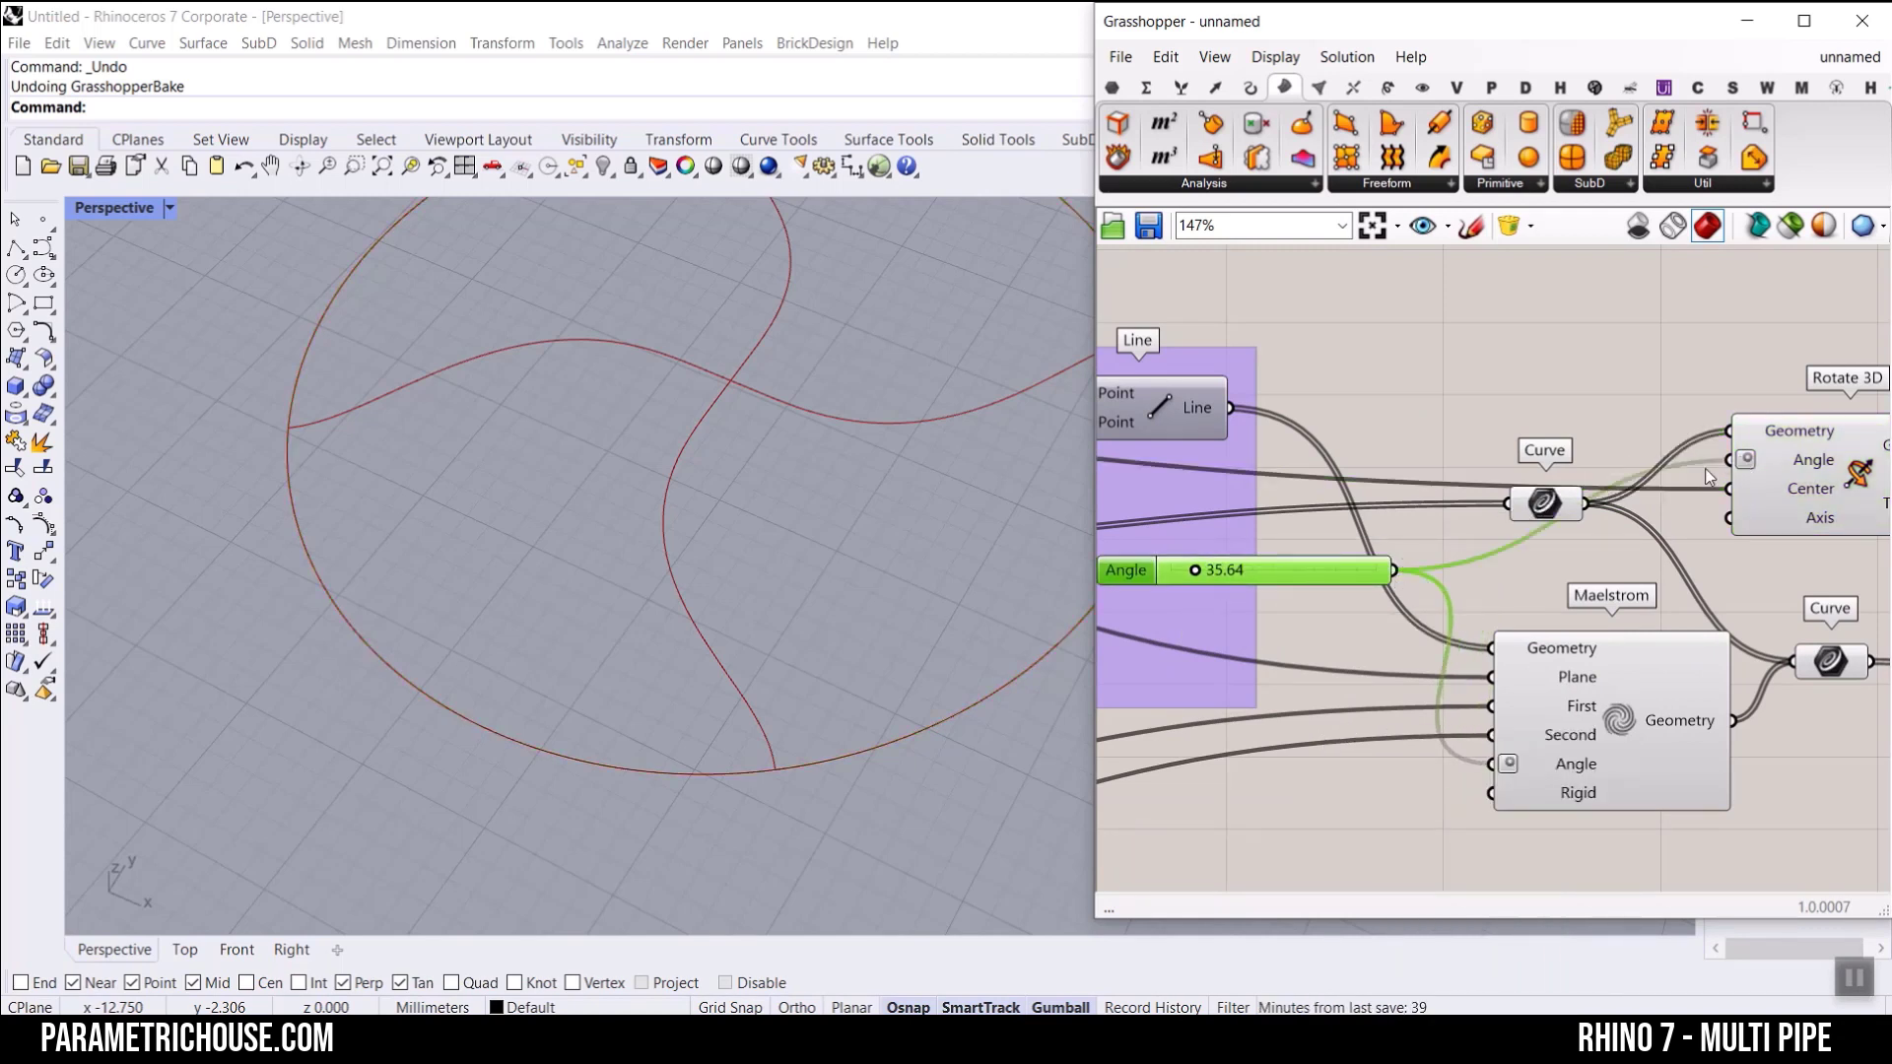
Step: Replace the inputs of the Curve parameter feeding MultiPipe with the Geometry outputs of Maelstrom and Rotate 3D
click(1544, 505)
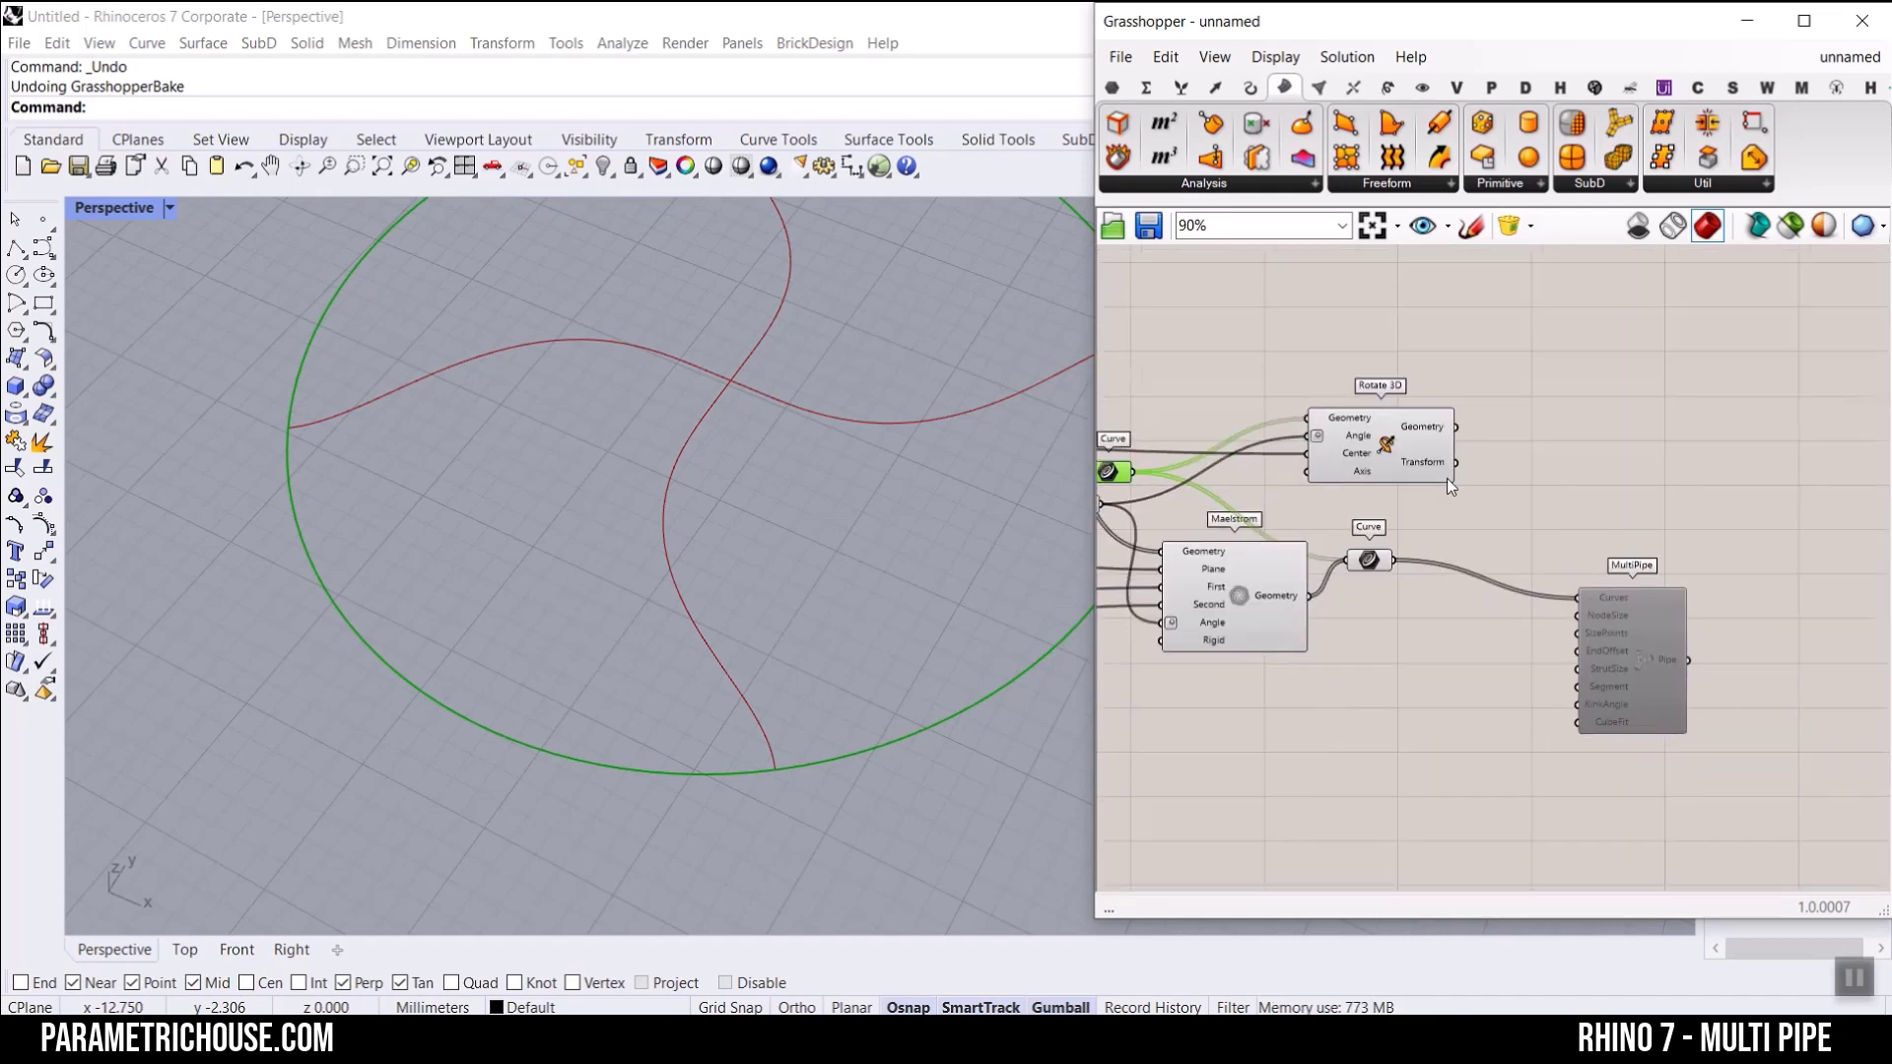
drag(1701, 666, 1860, 674)
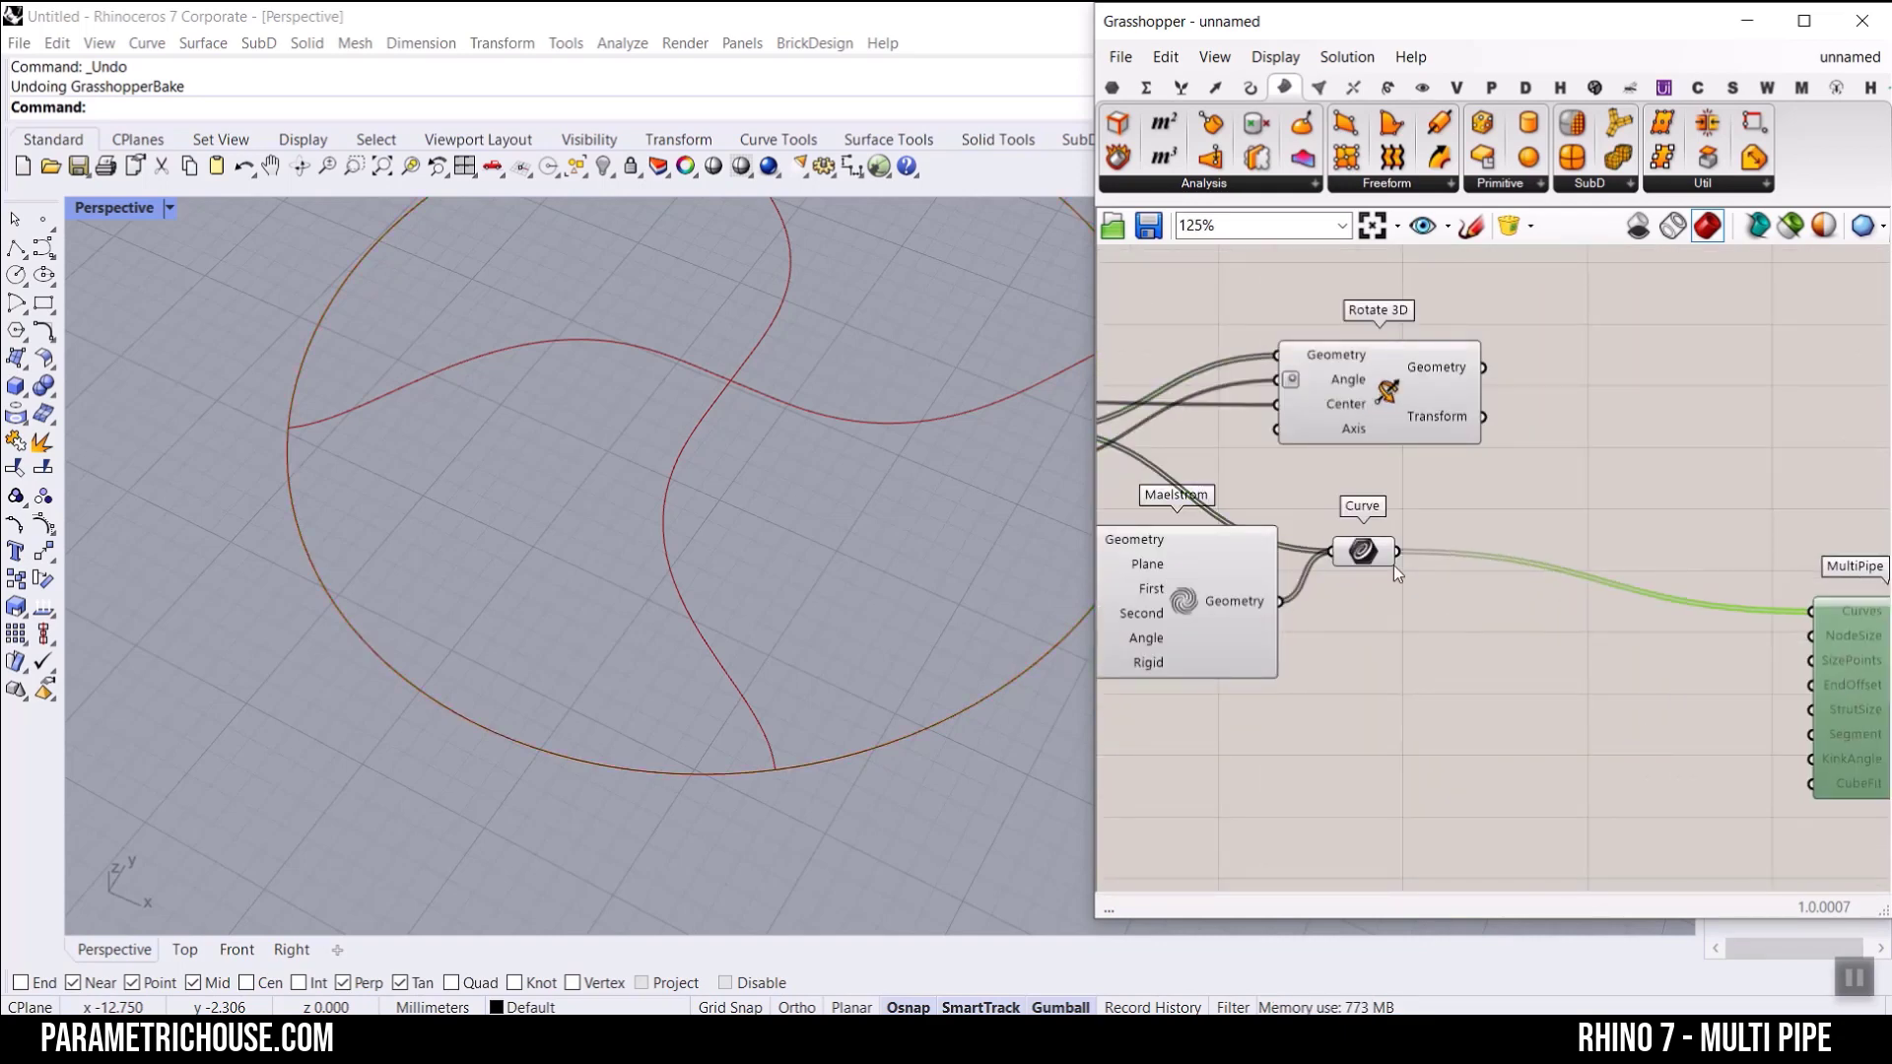
drag(1393, 565, 1624, 602)
click(1316, 617)
drag(1281, 607, 1565, 595)
shift+drag(1485, 369, 1582, 588)
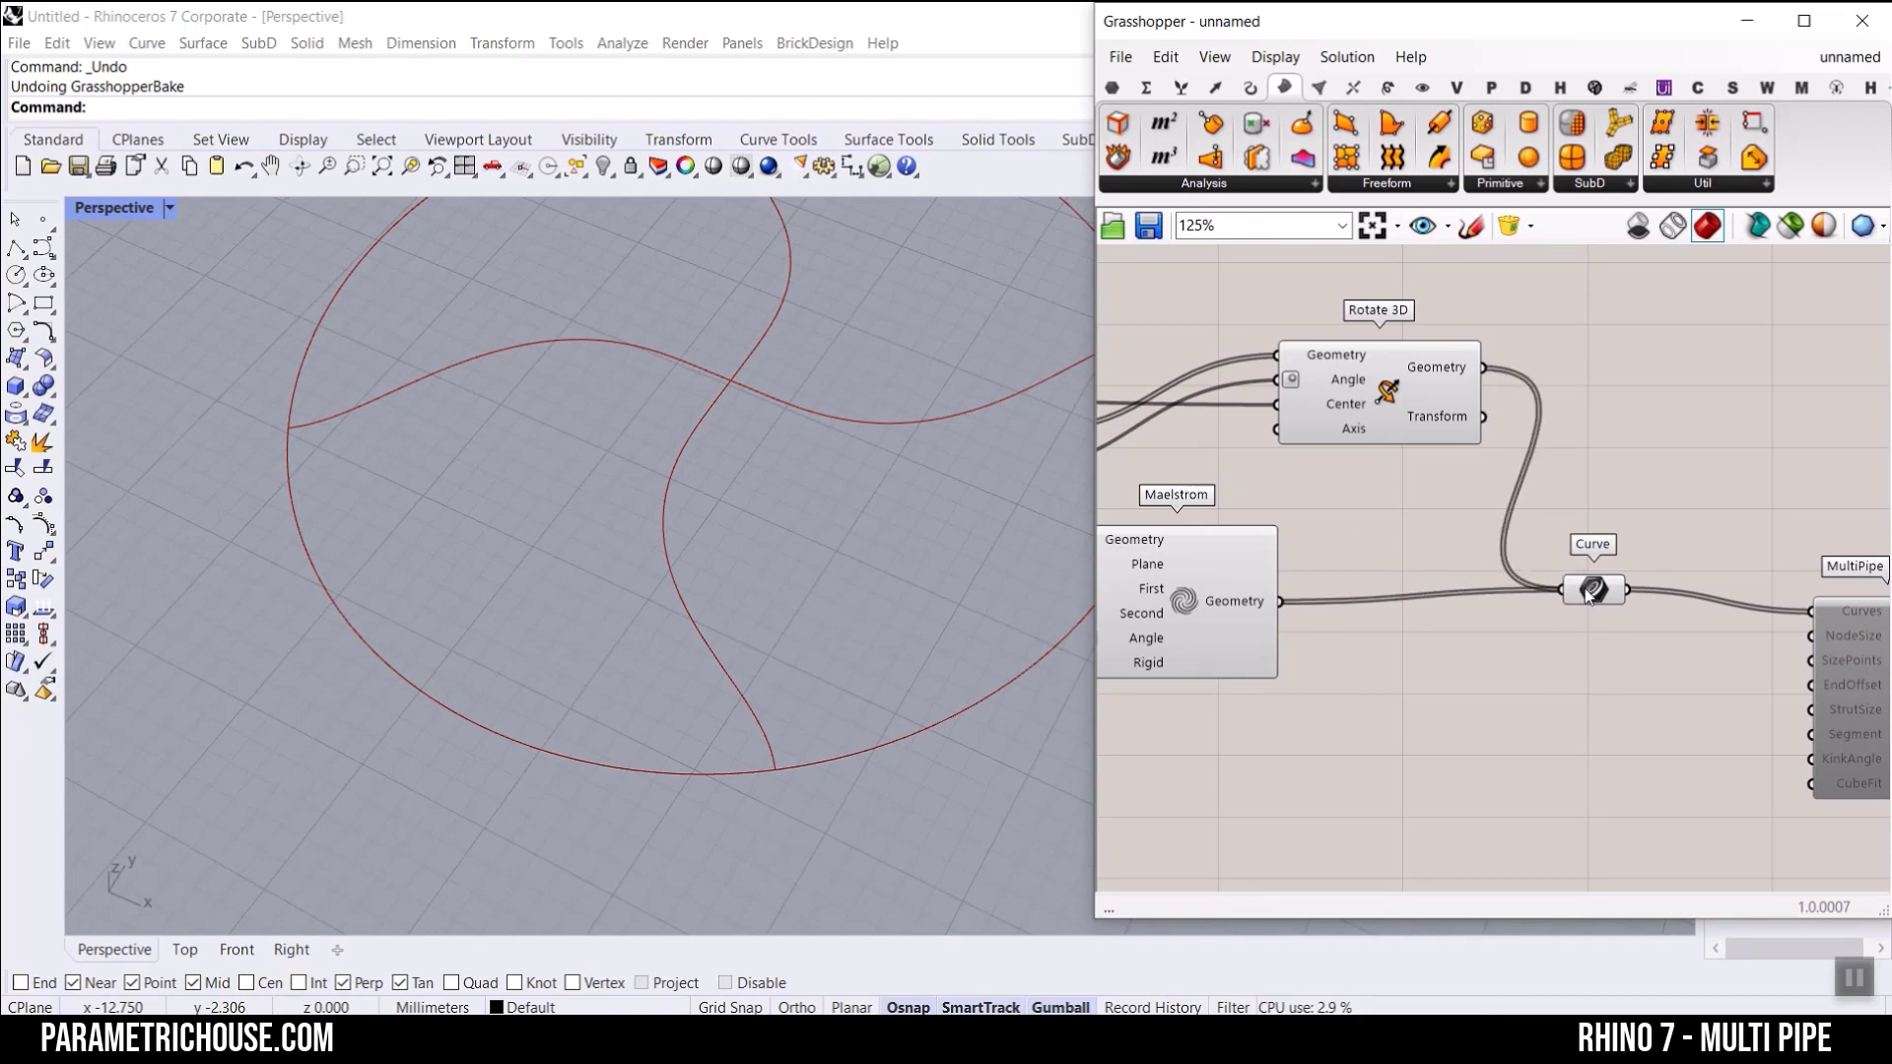
mouse_move(1588, 597)
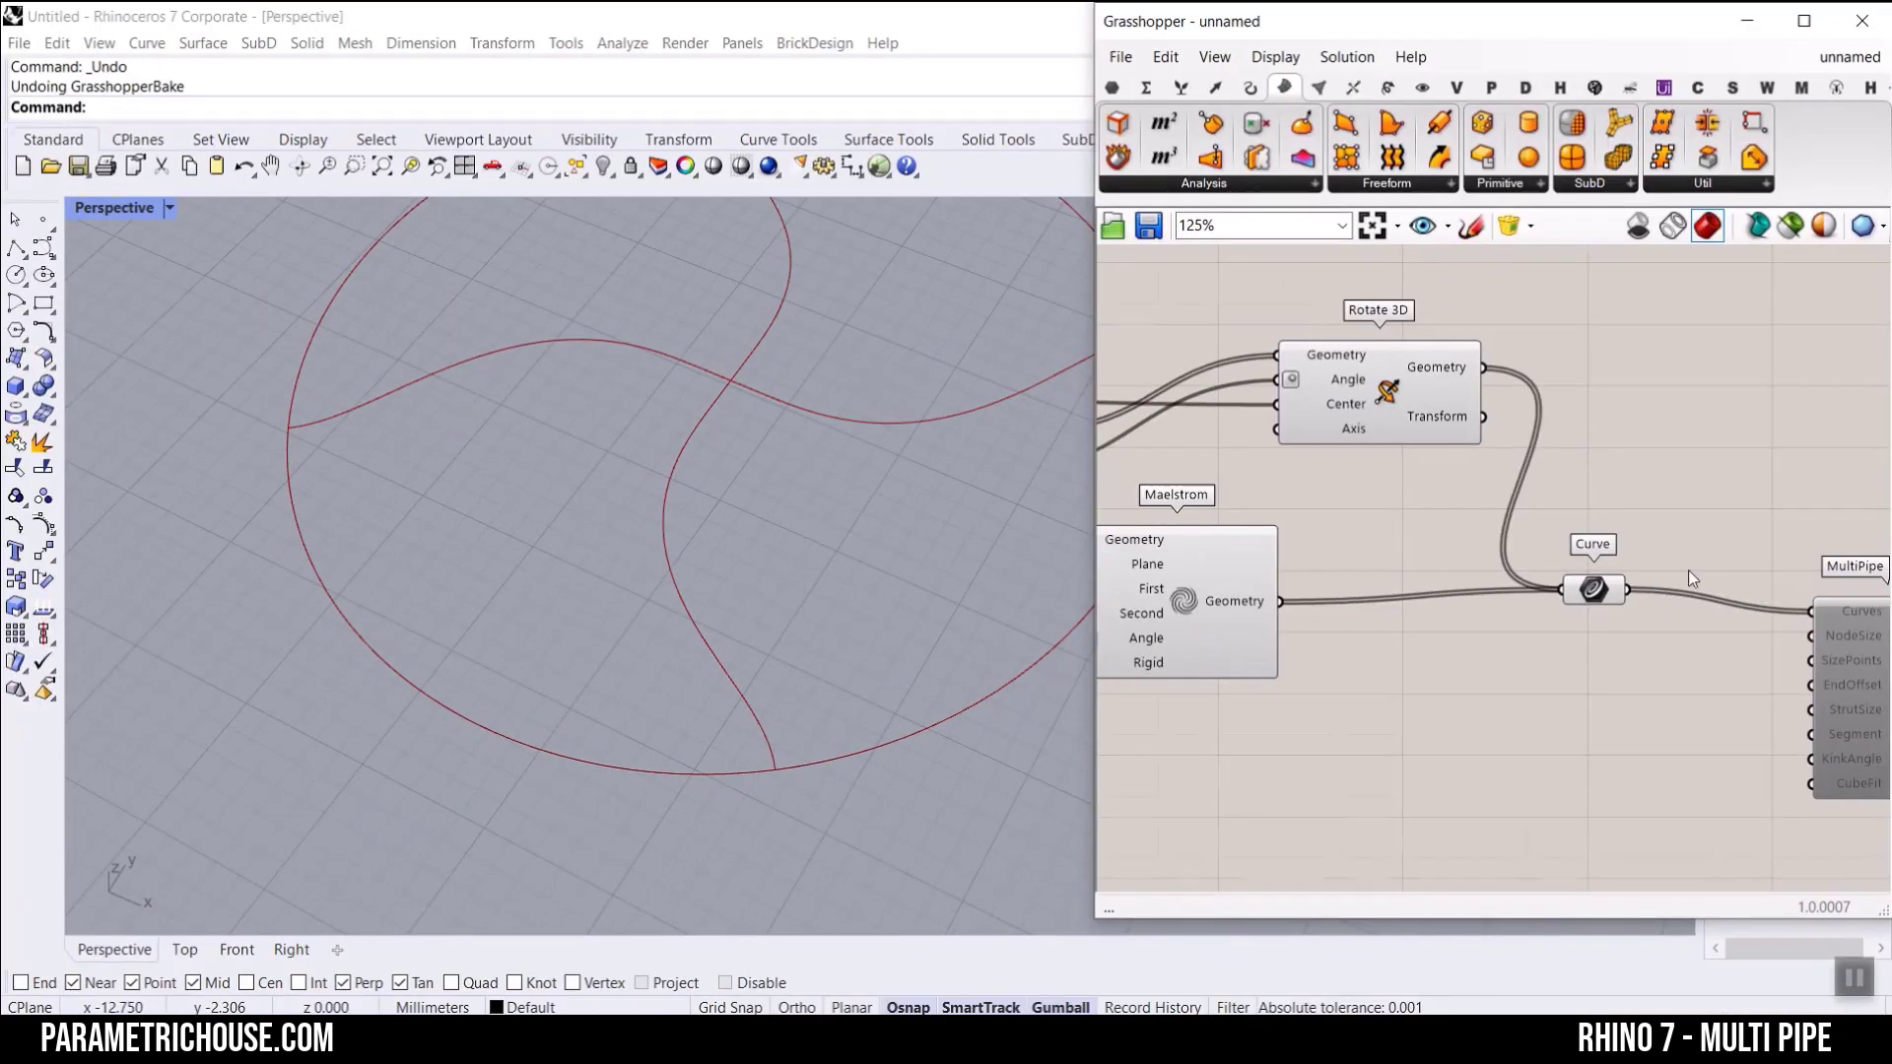
Step: Enable the MultiPipe component again and inspect the pipe joints between the spirals and the circle
right_drag(1867, 669, 1637, 579)
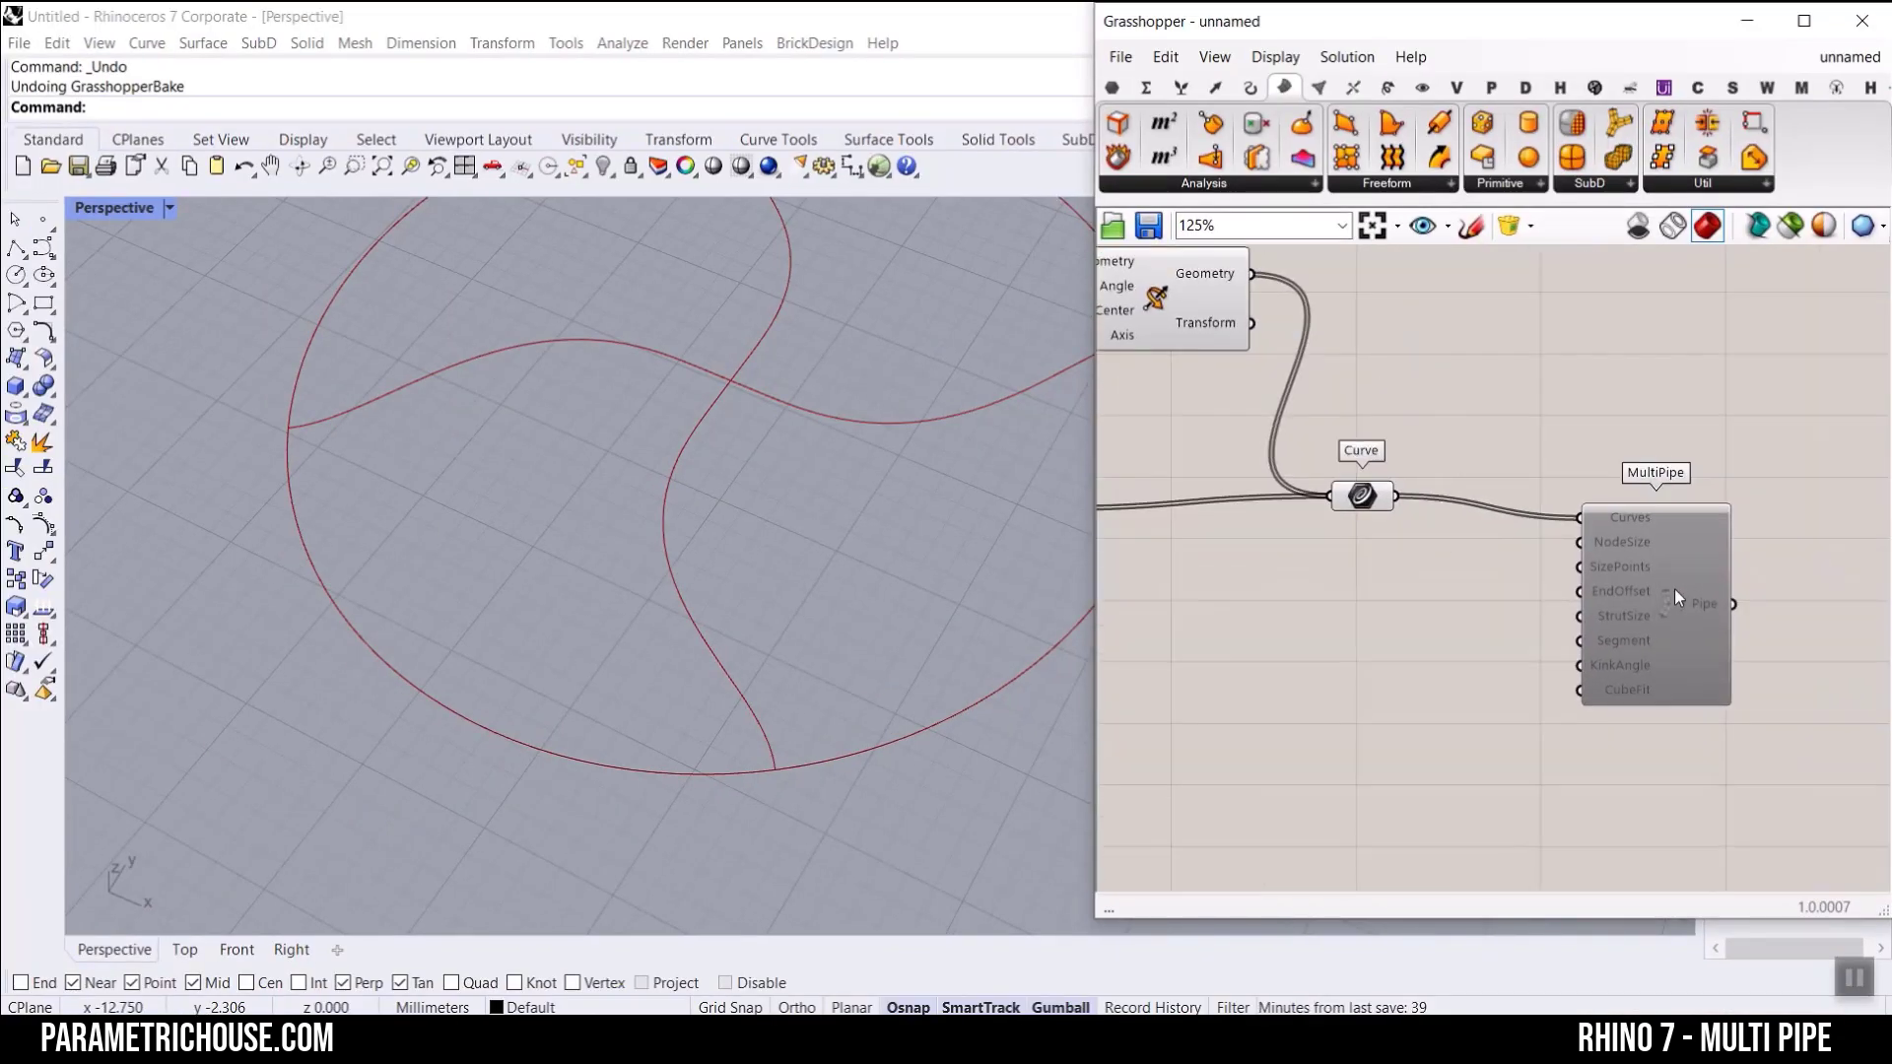
right_click(1675, 588)
click(1677, 652)
scroll(859, 409, down, 6)
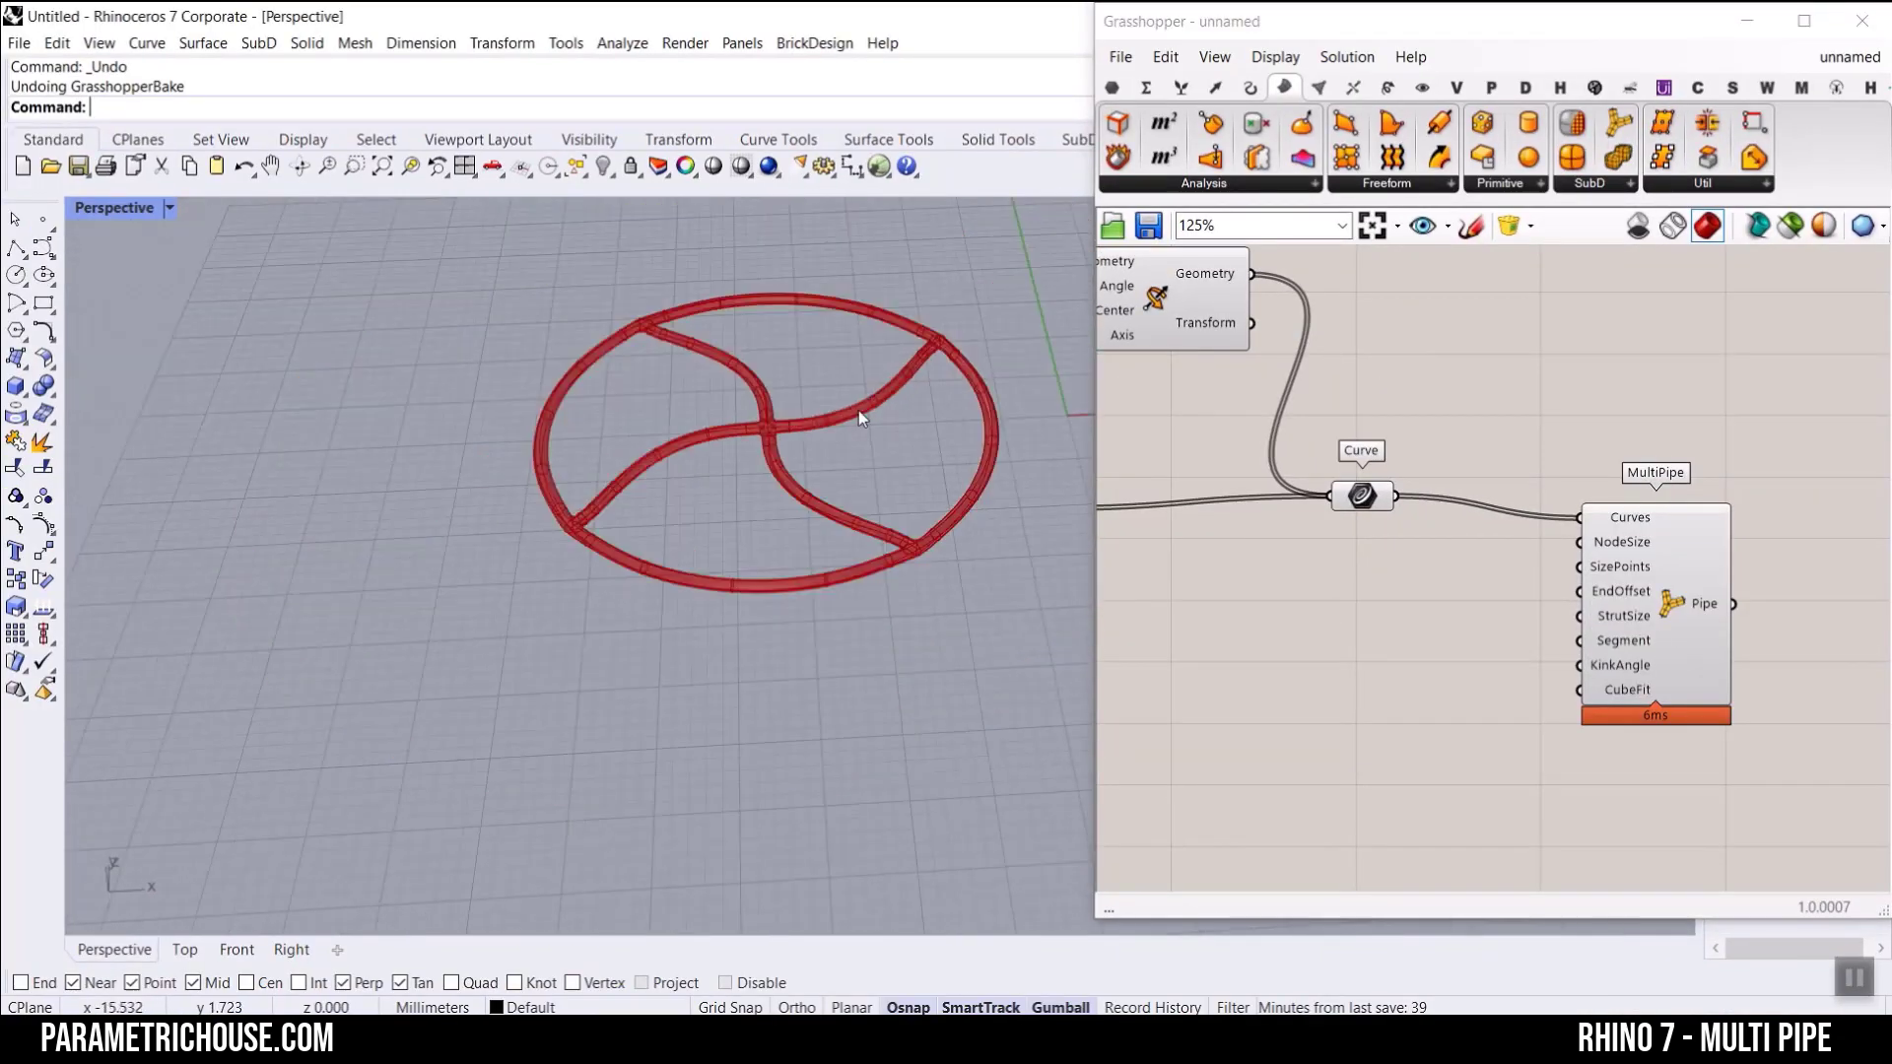
right_drag(859, 410, 816, 602)
scroll(877, 540, up, 5)
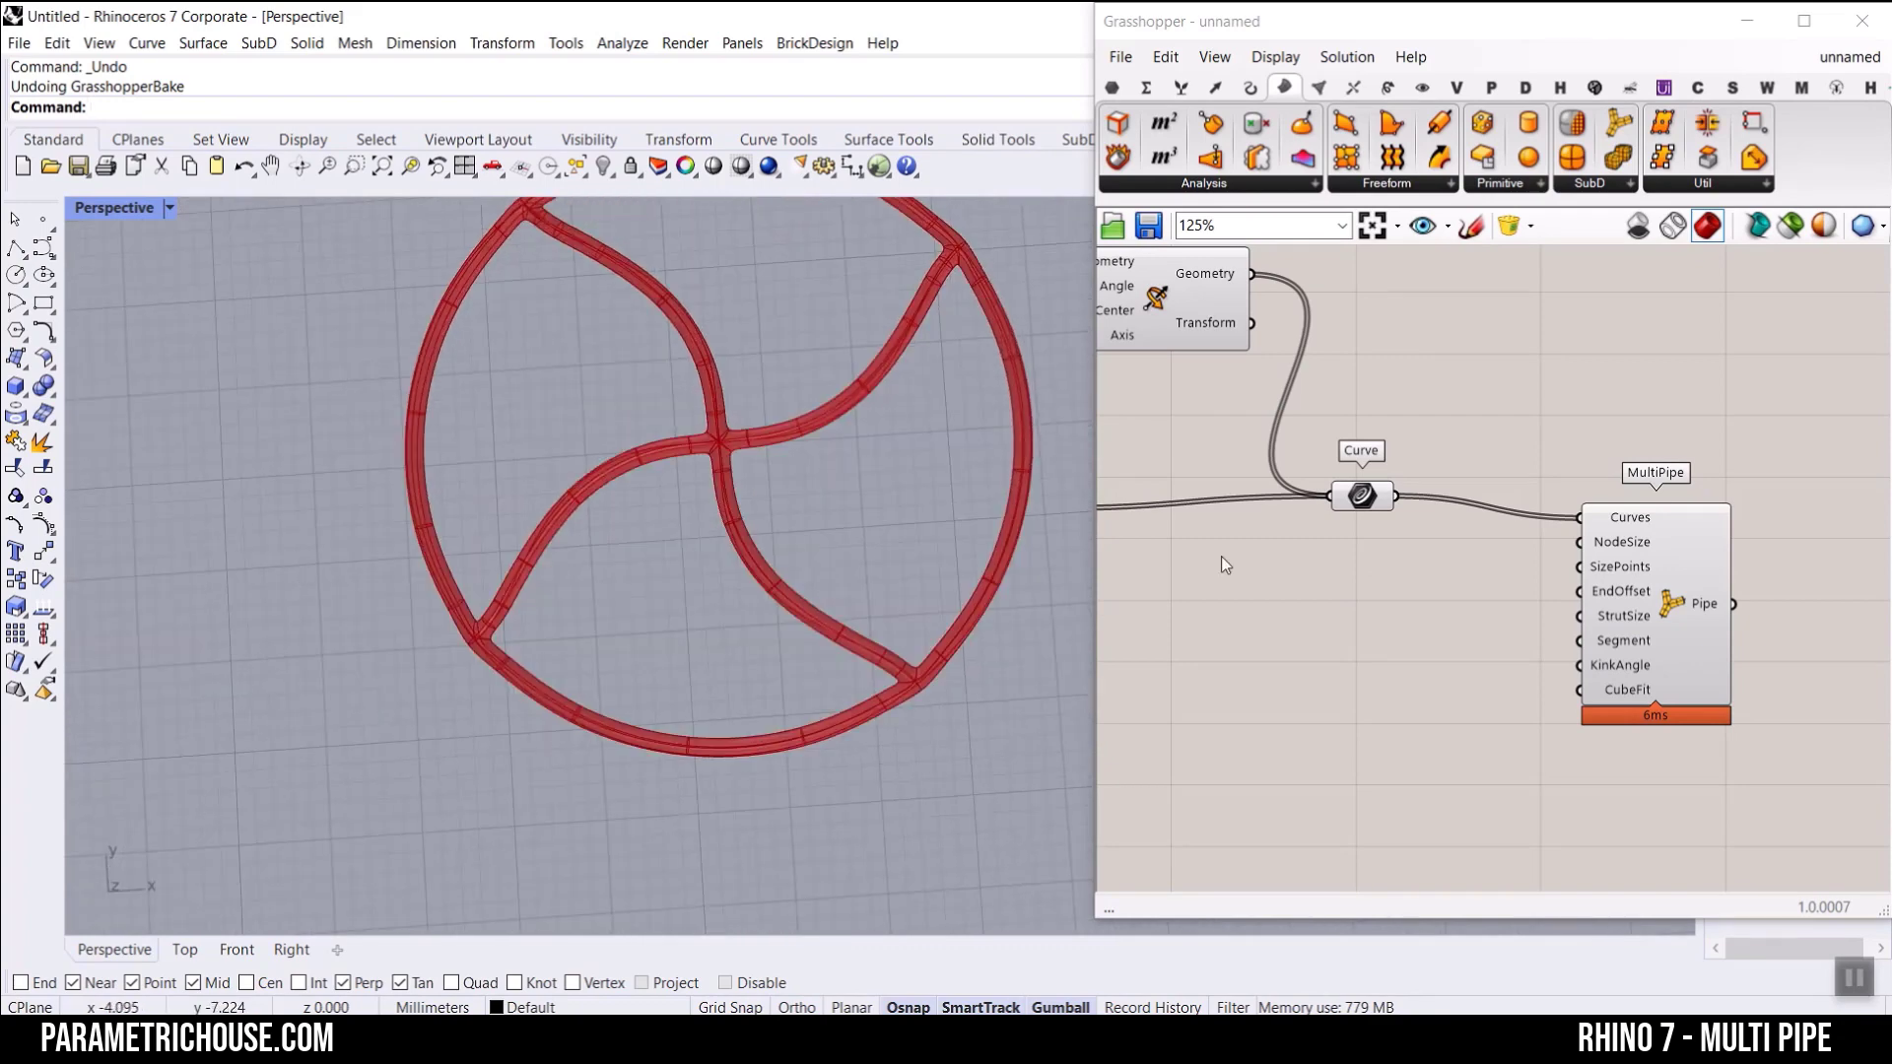
Step: Set the circle's Radius slider to 10.42 and check the resized pipe in the perspective view
right_drag(1389, 577, 1462, 587)
scroll(1552, 603, down, 5)
scroll(1720, 473, up, 6)
click(1723, 475)
scroll(1352, 586, down, 10)
right_drag(1133, 612, 1344, 618)
scroll(1194, 577, up, 8)
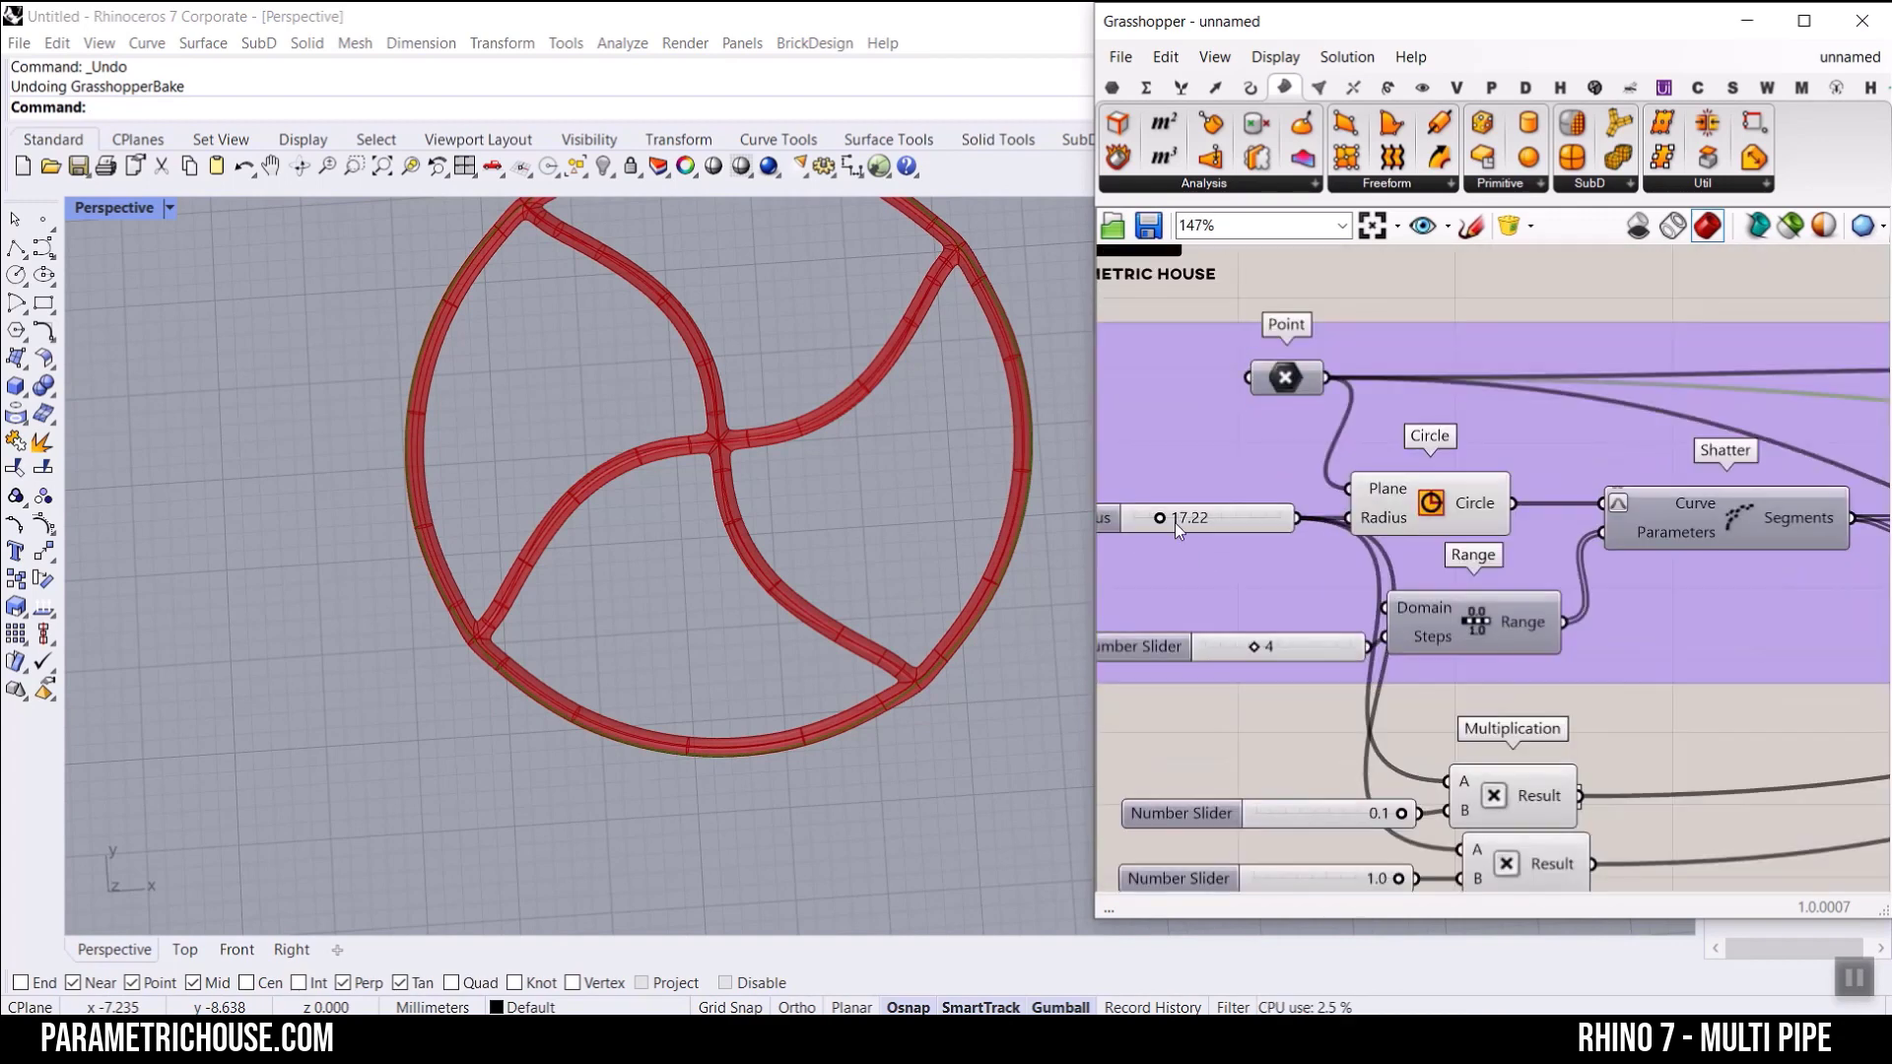
drag(1174, 523, 1149, 523)
right_drag(595, 413, 594, 487)
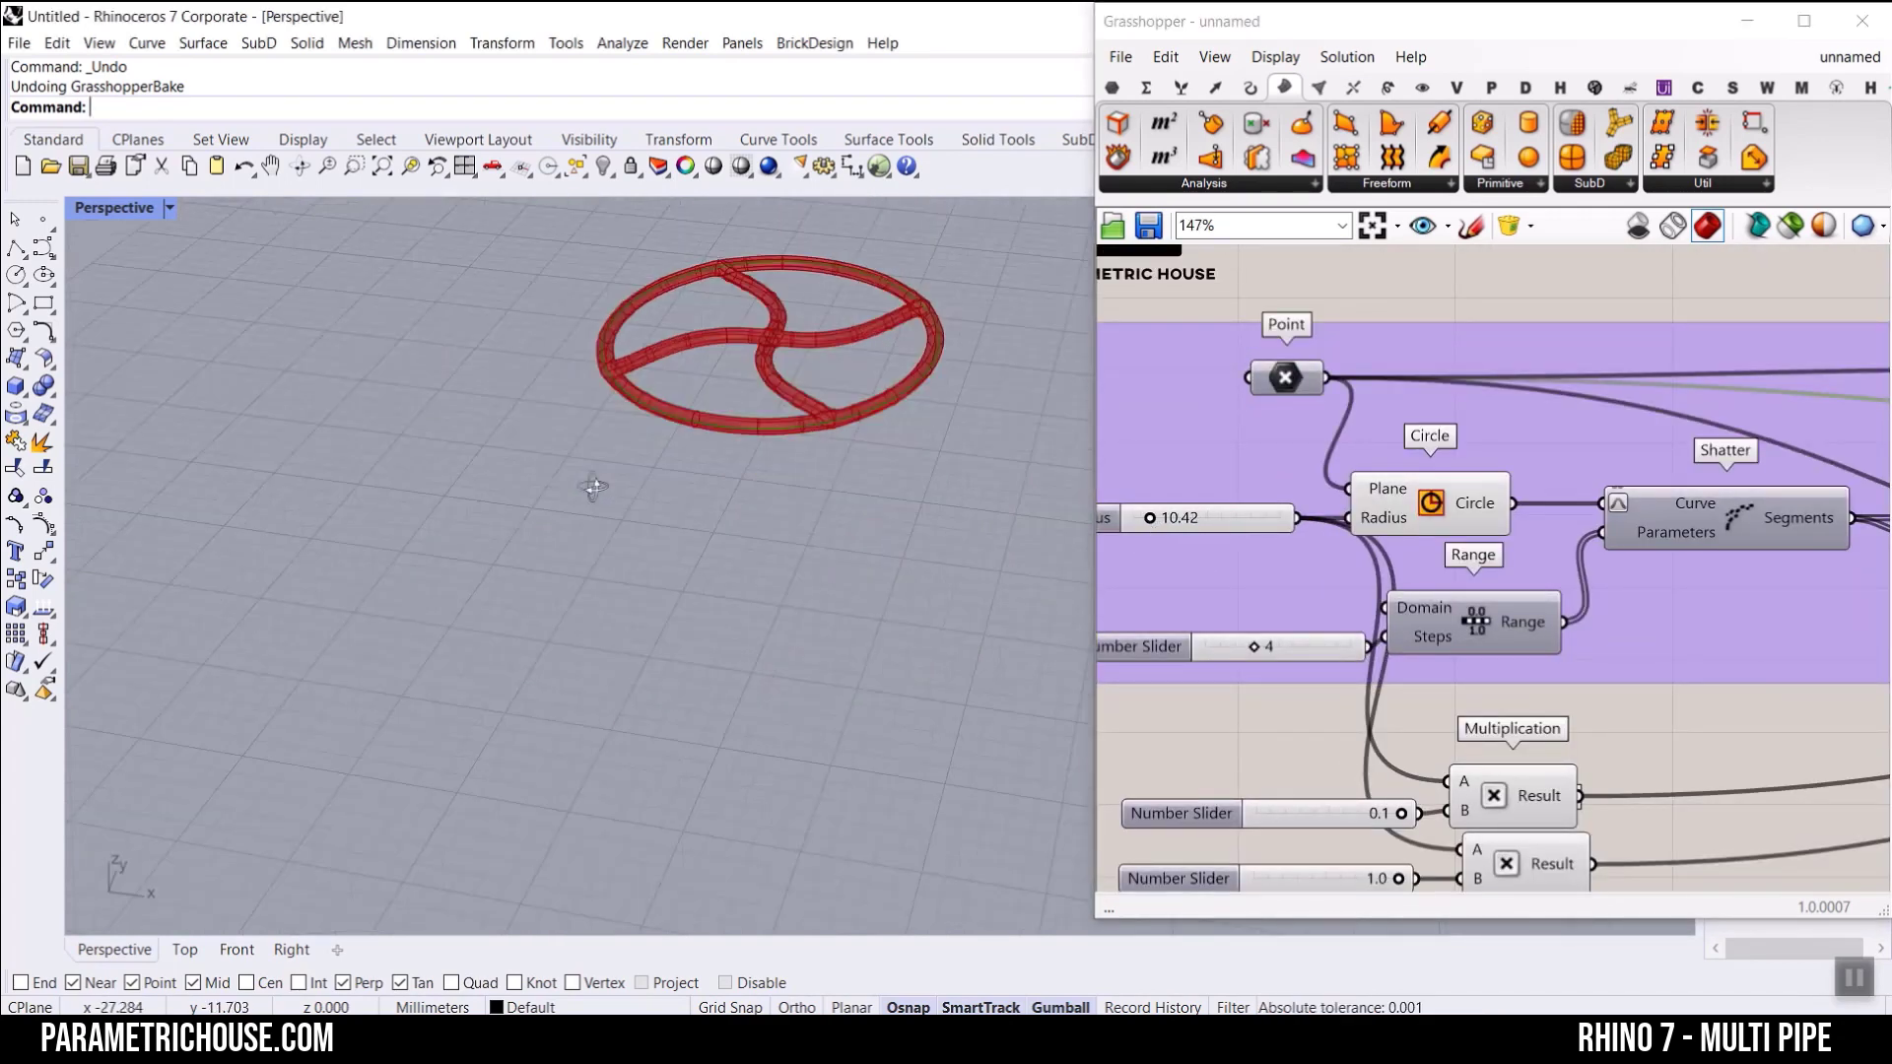
scroll(726, 551, up, 5)
Step: Set the Range component's Steps slider to 5 to divide the circle into five segments
scroll(1305, 775, up, 2)
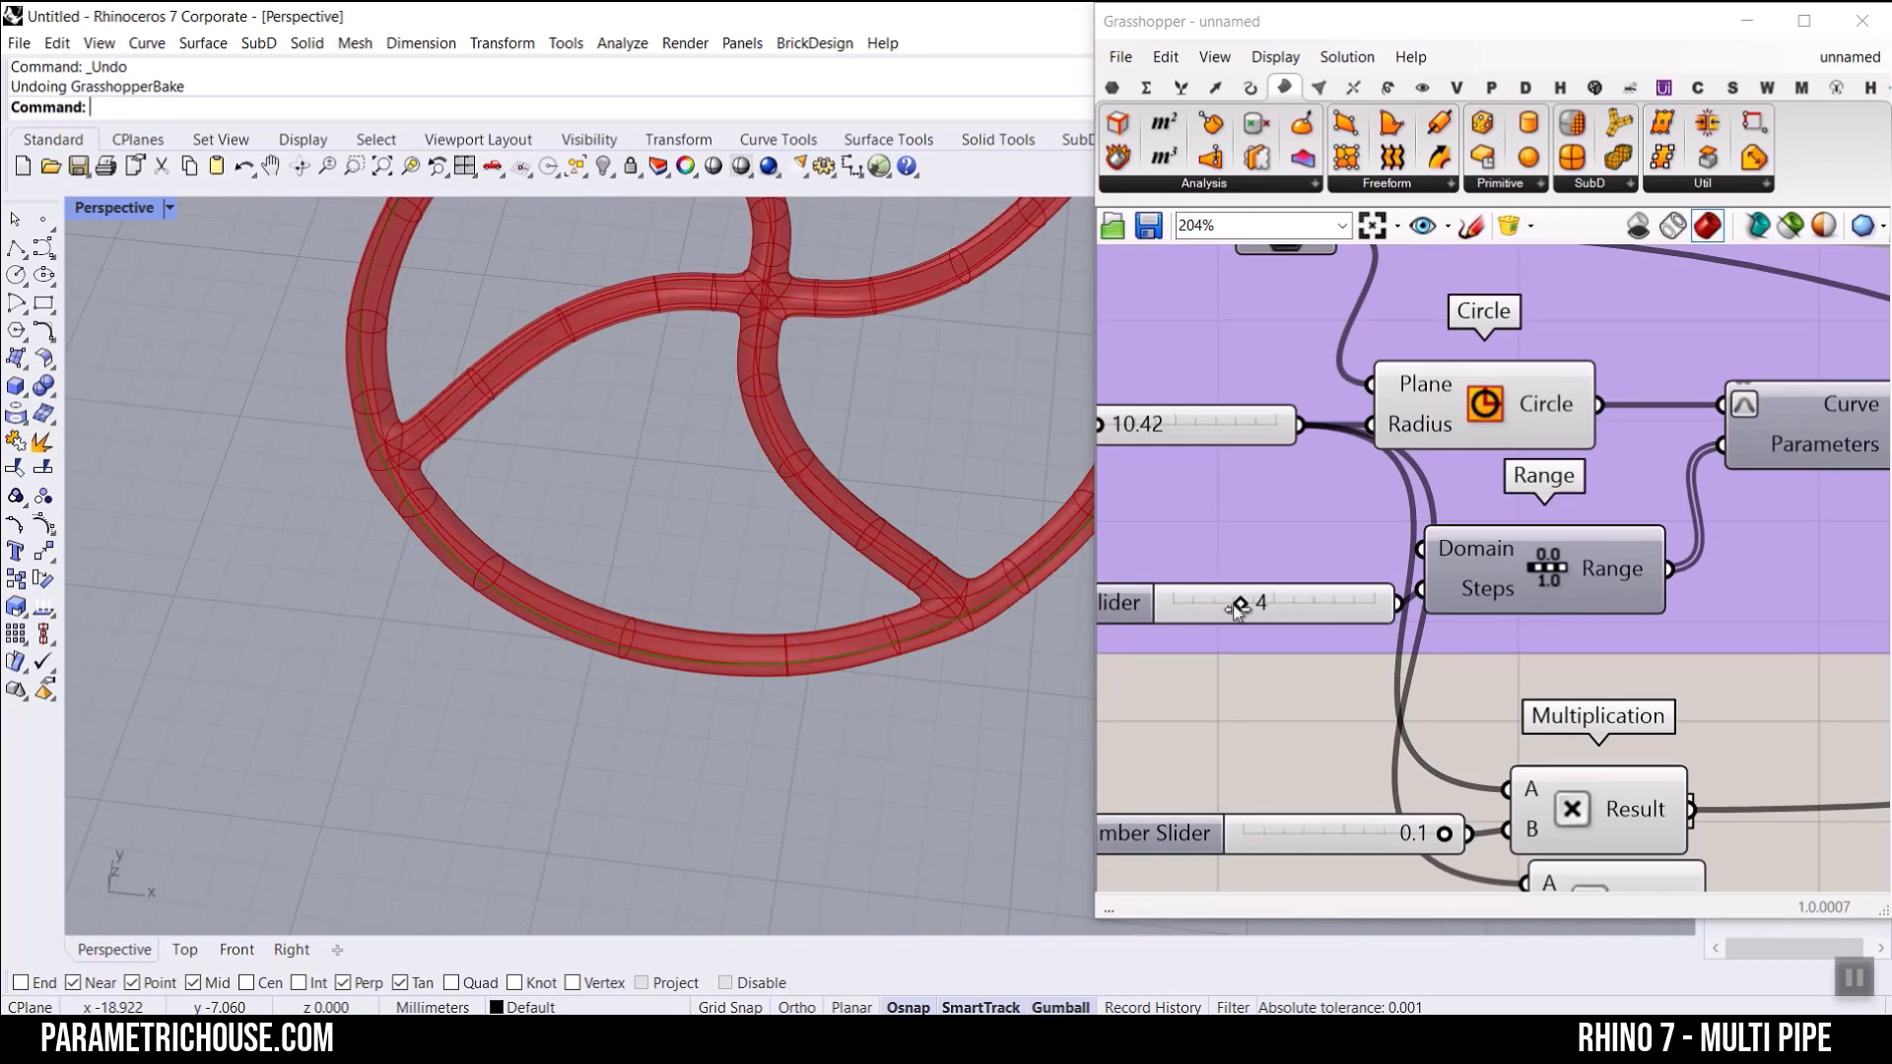
drag(1243, 603, 1288, 609)
scroll(625, 663, down, 5)
scroll(654, 589, up, 4)
scroll(1464, 564, down, 5)
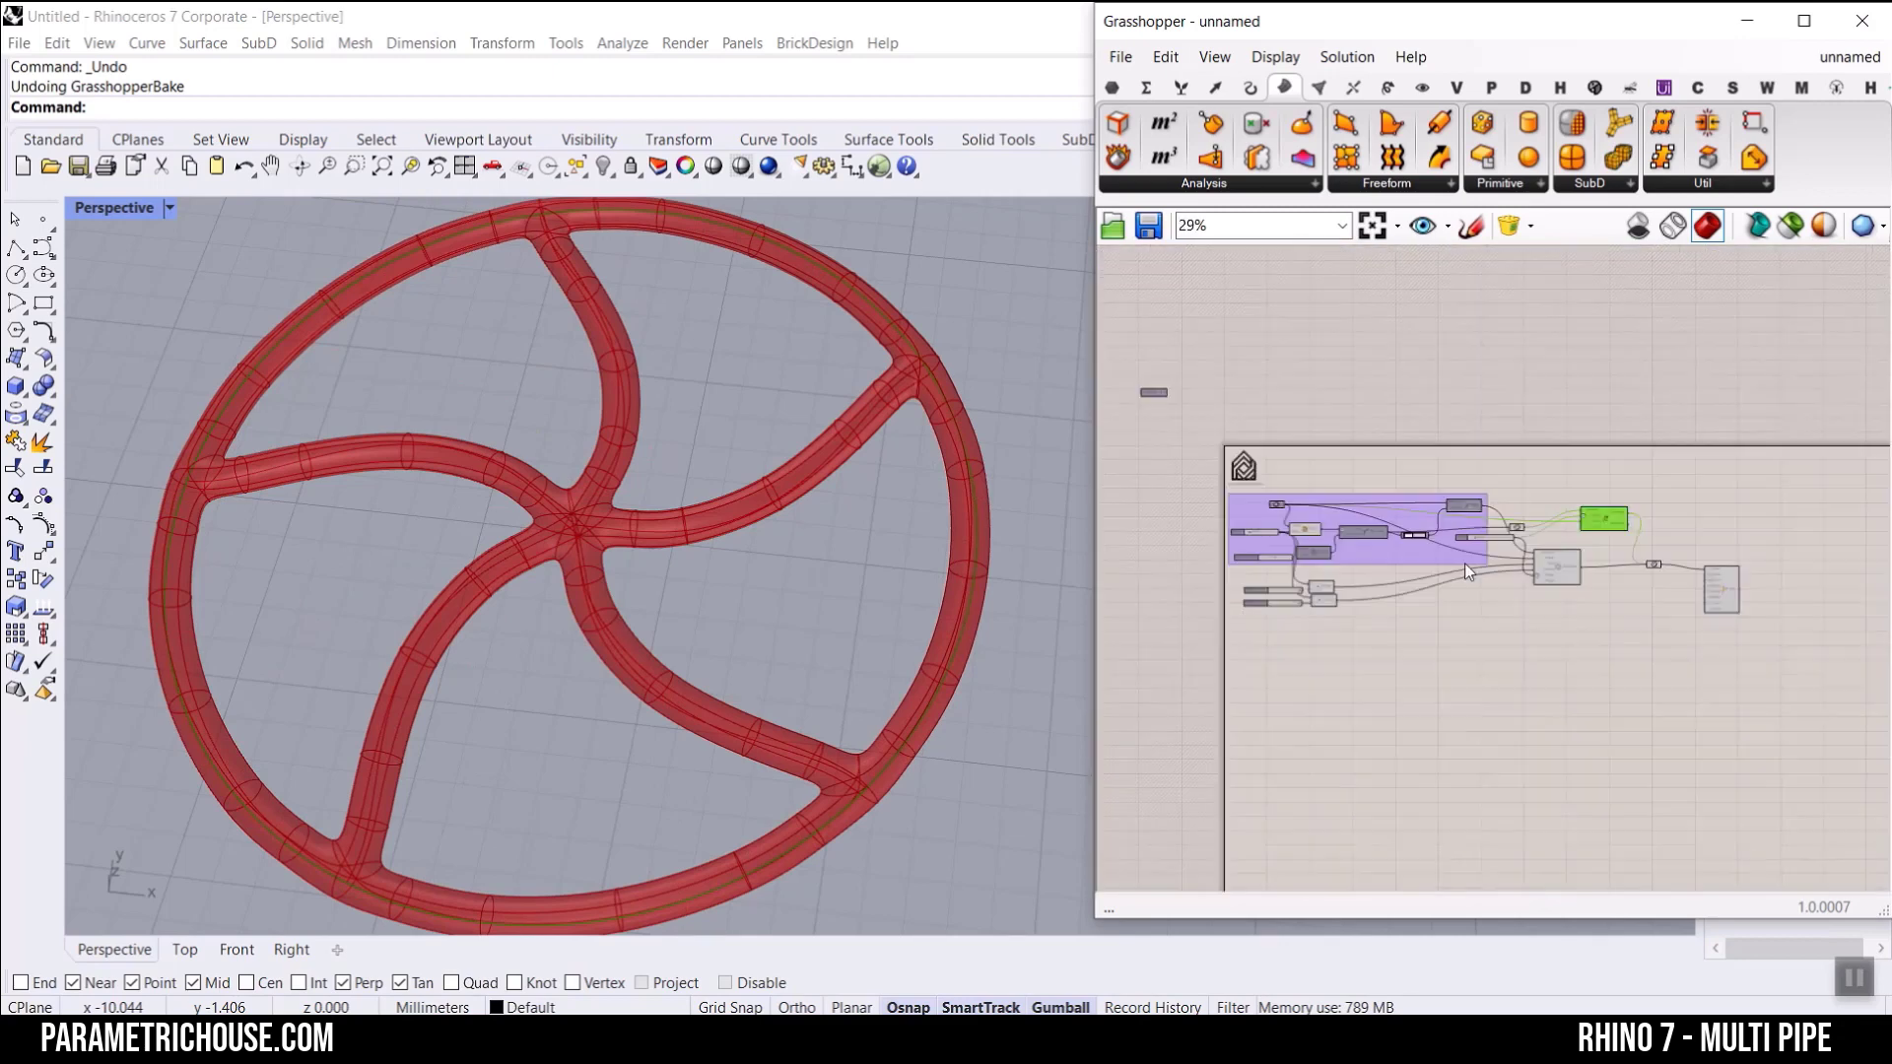
scroll(1464, 564, up, 3)
scroll(1474, 641, up, 3)
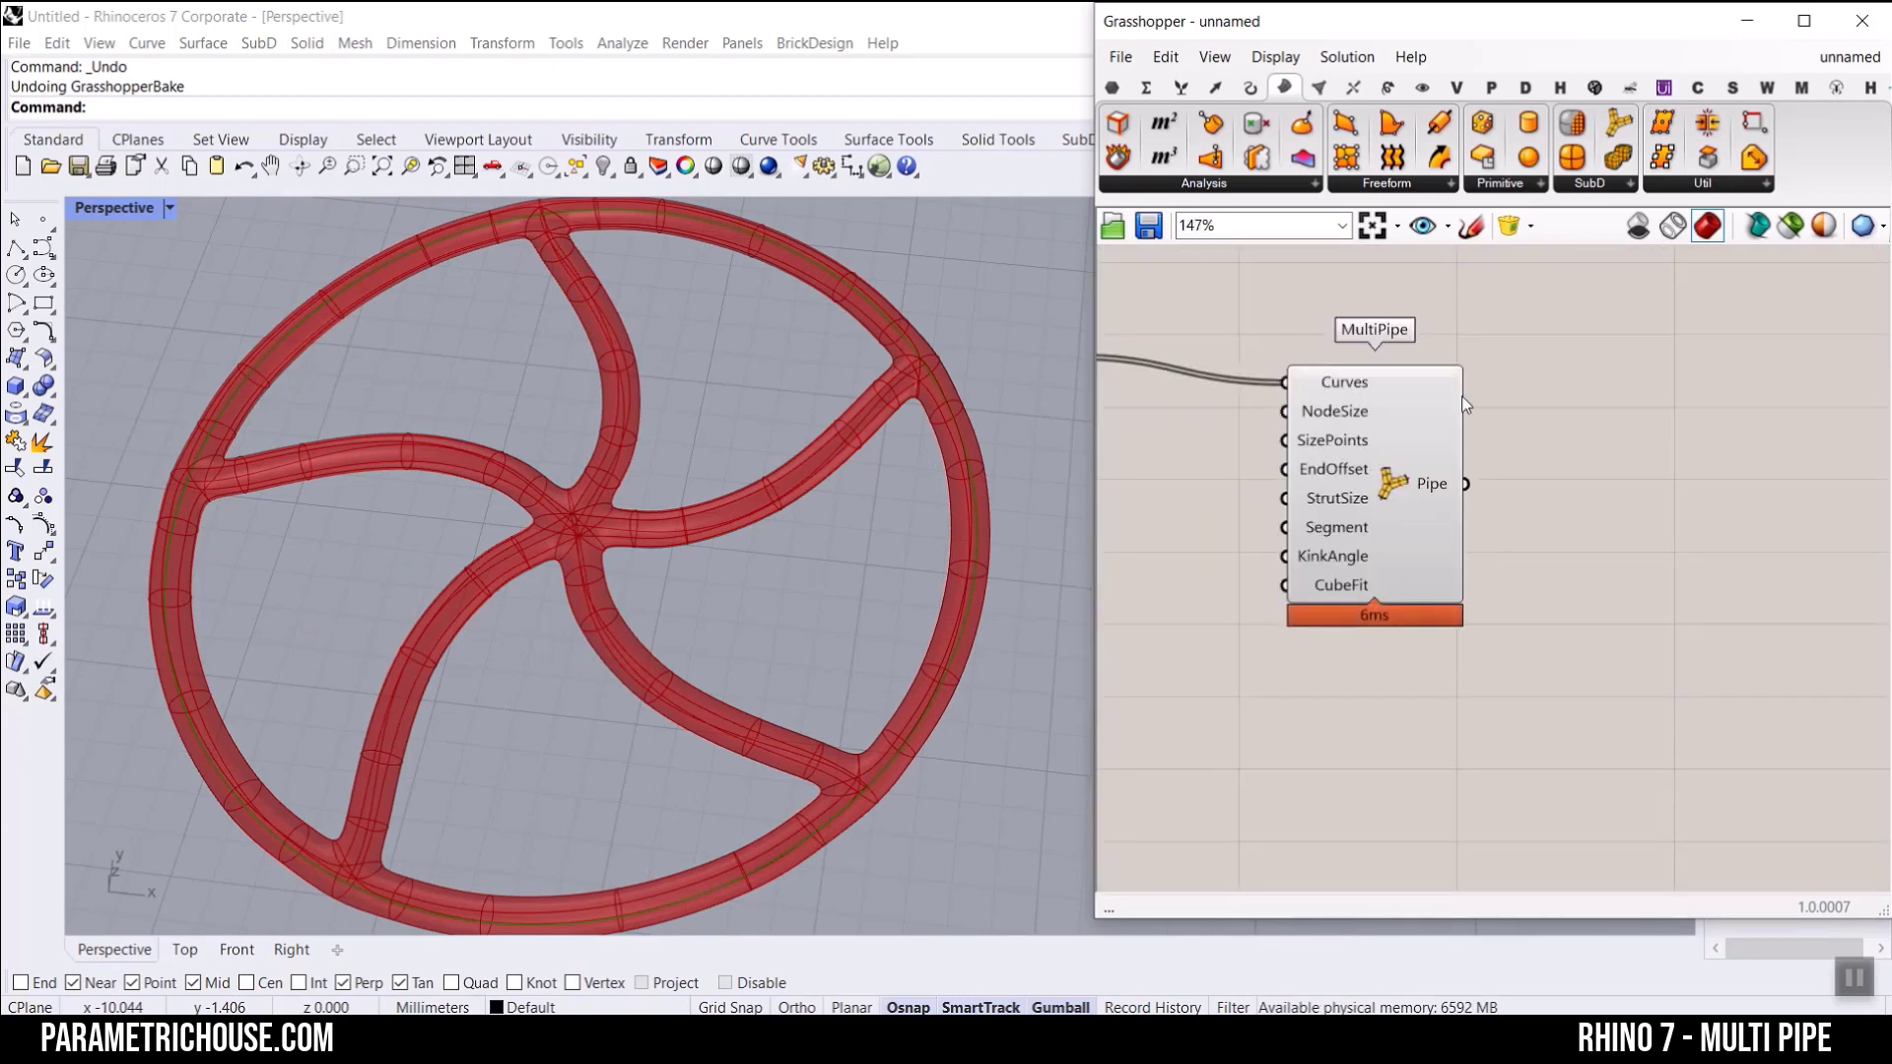
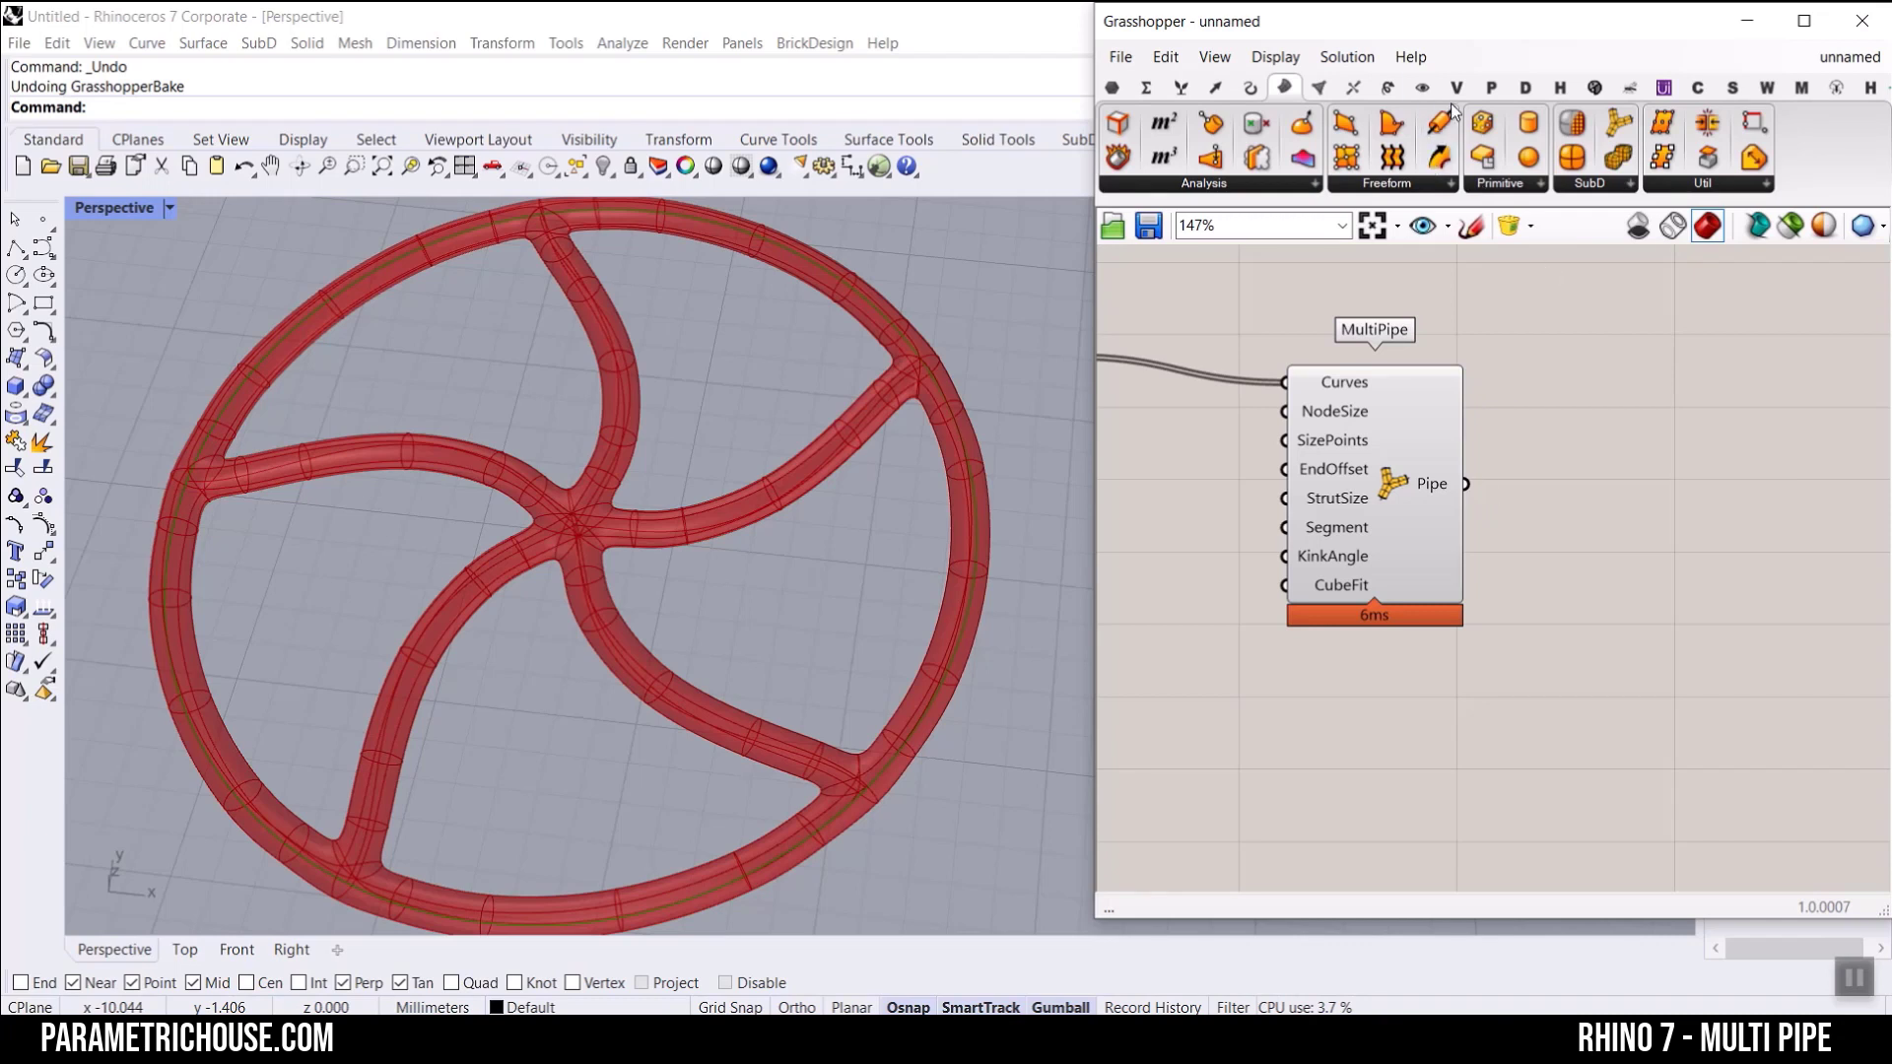
Step: Add a Custom Preview component and feed its Geometry input with MultiPipe's Pipe output
click(1420, 87)
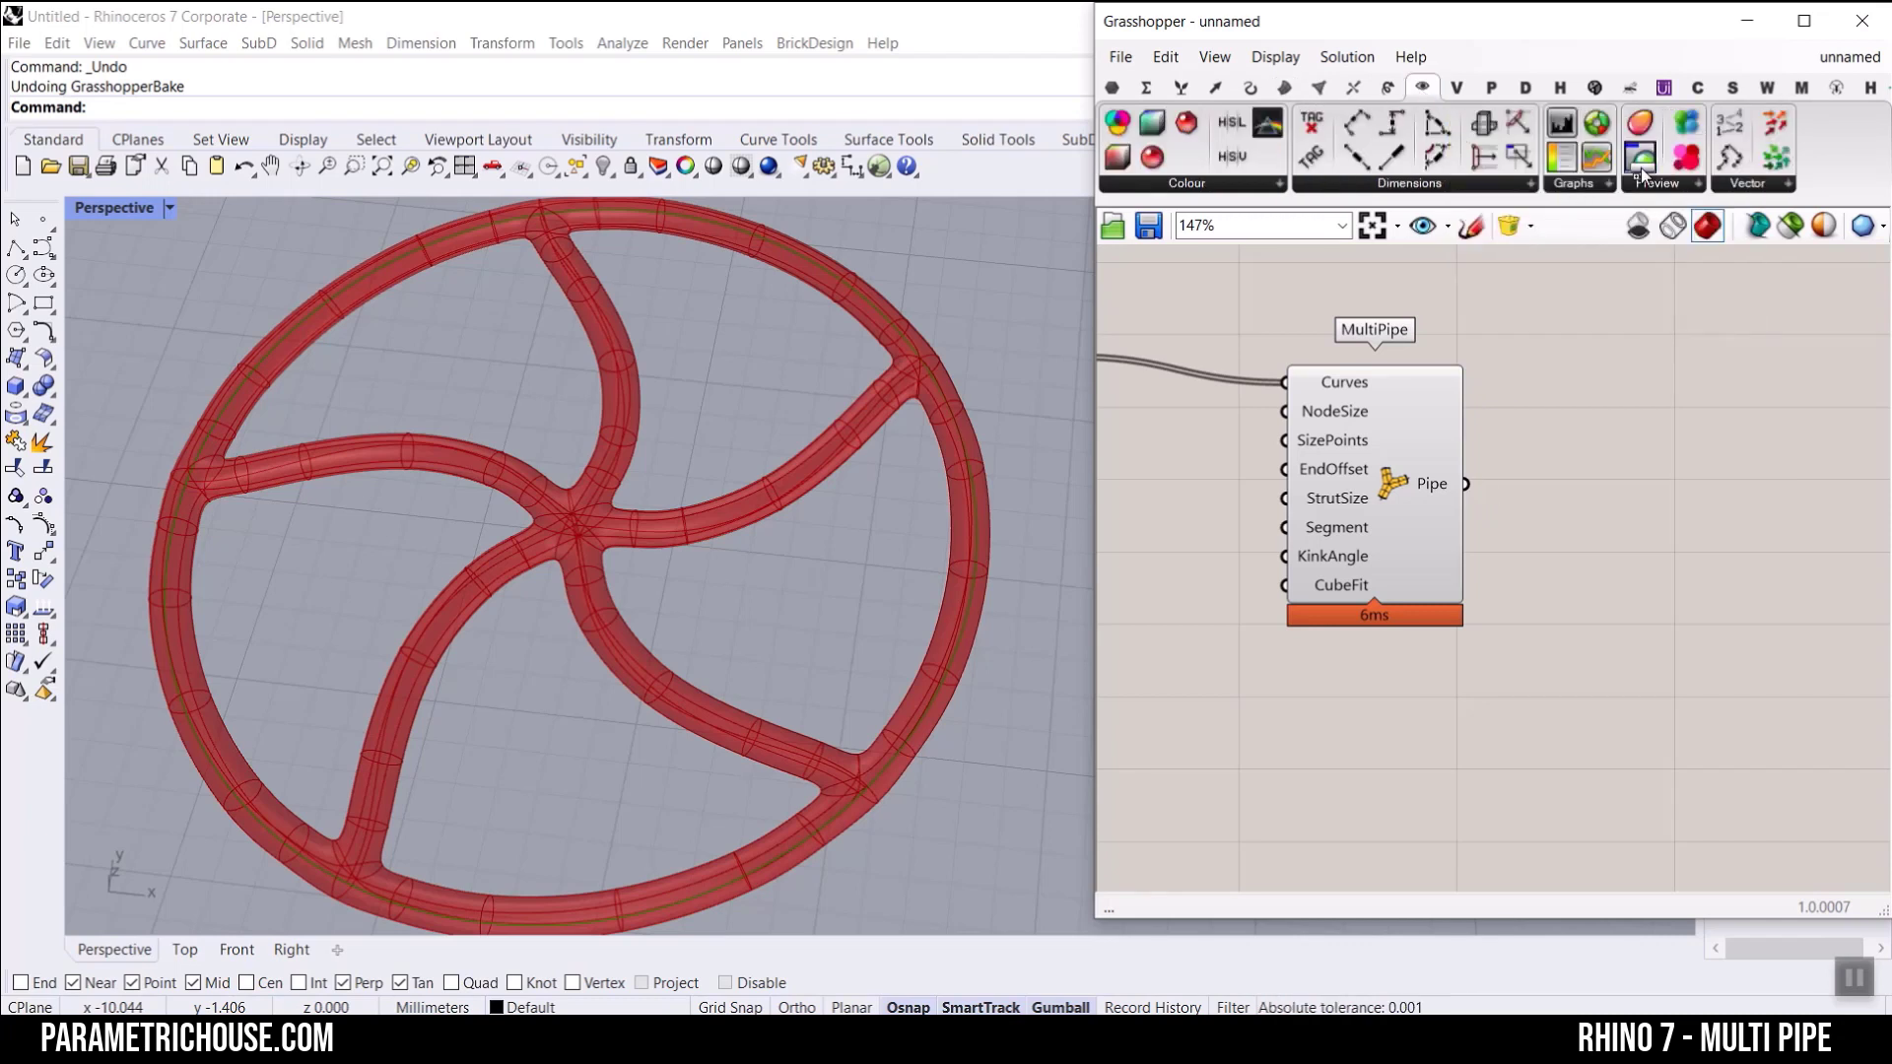
drag(1640, 168, 1586, 507)
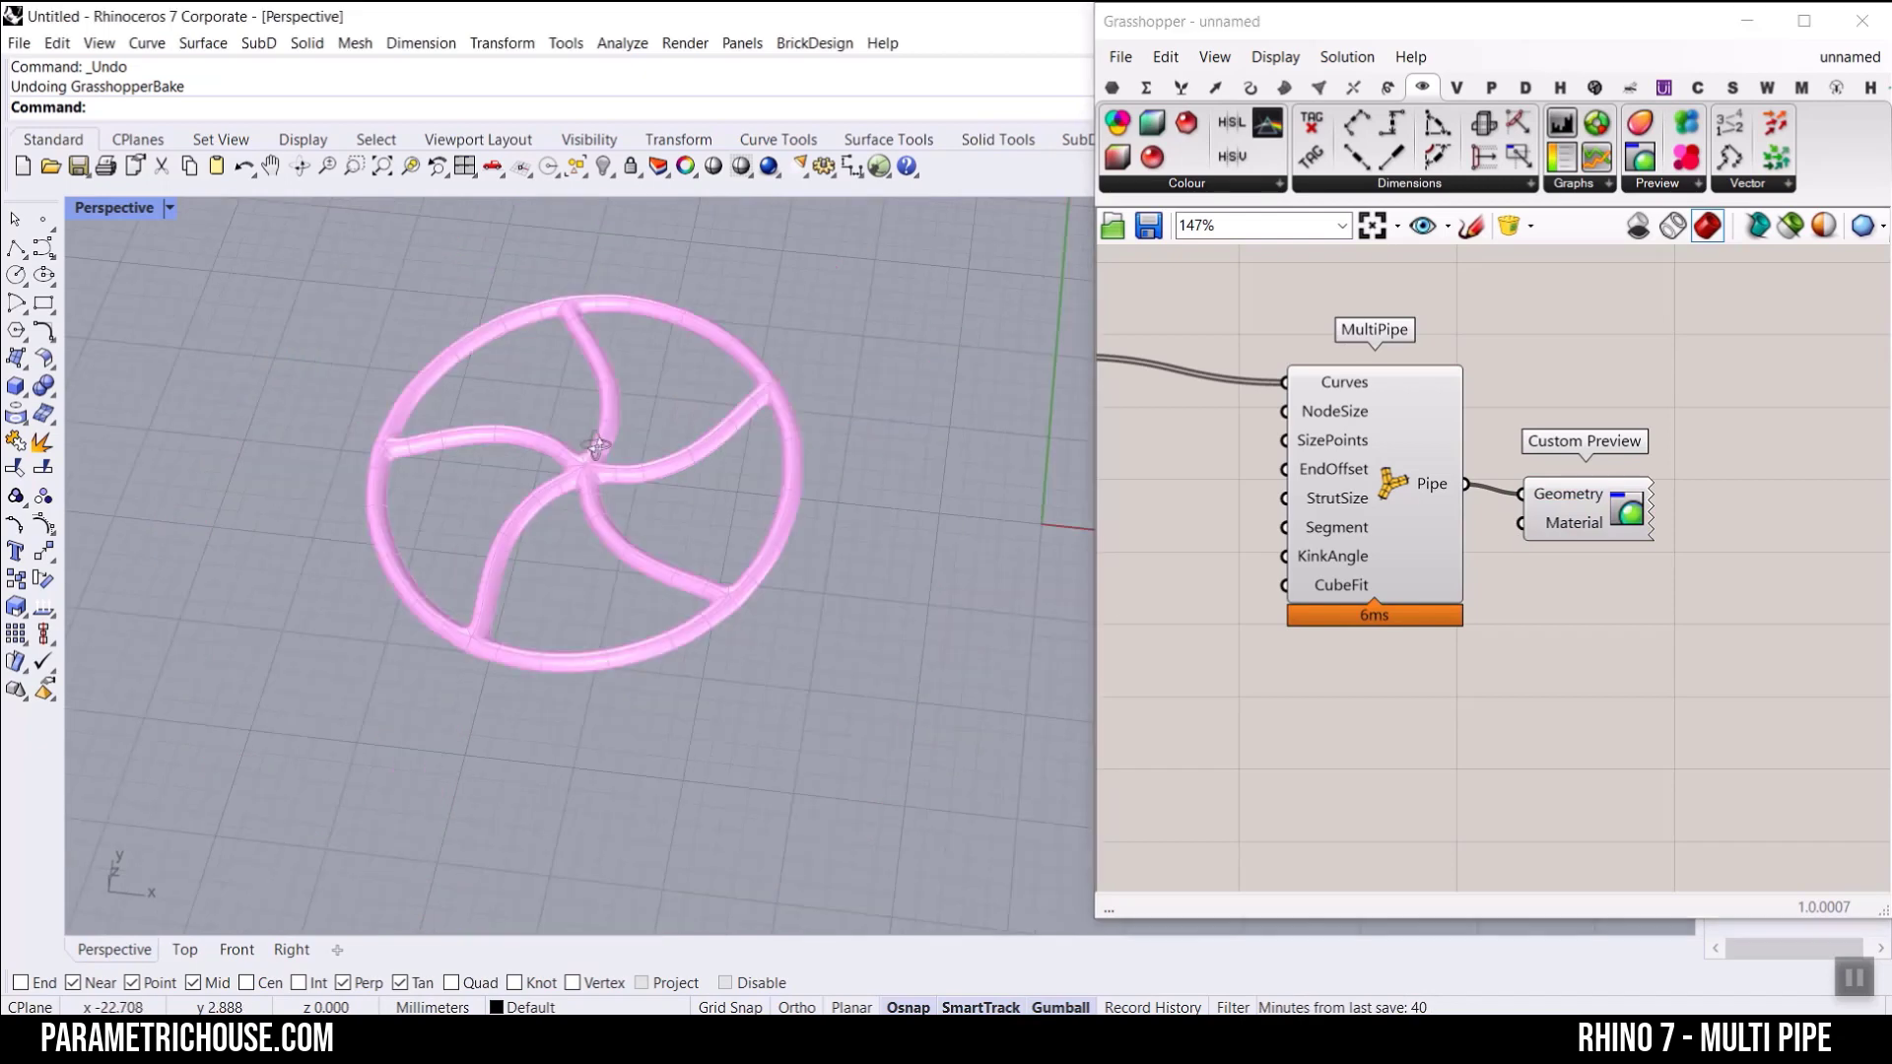
scroll(550, 527, up, 3)
drag(1590, 516, 1789, 543)
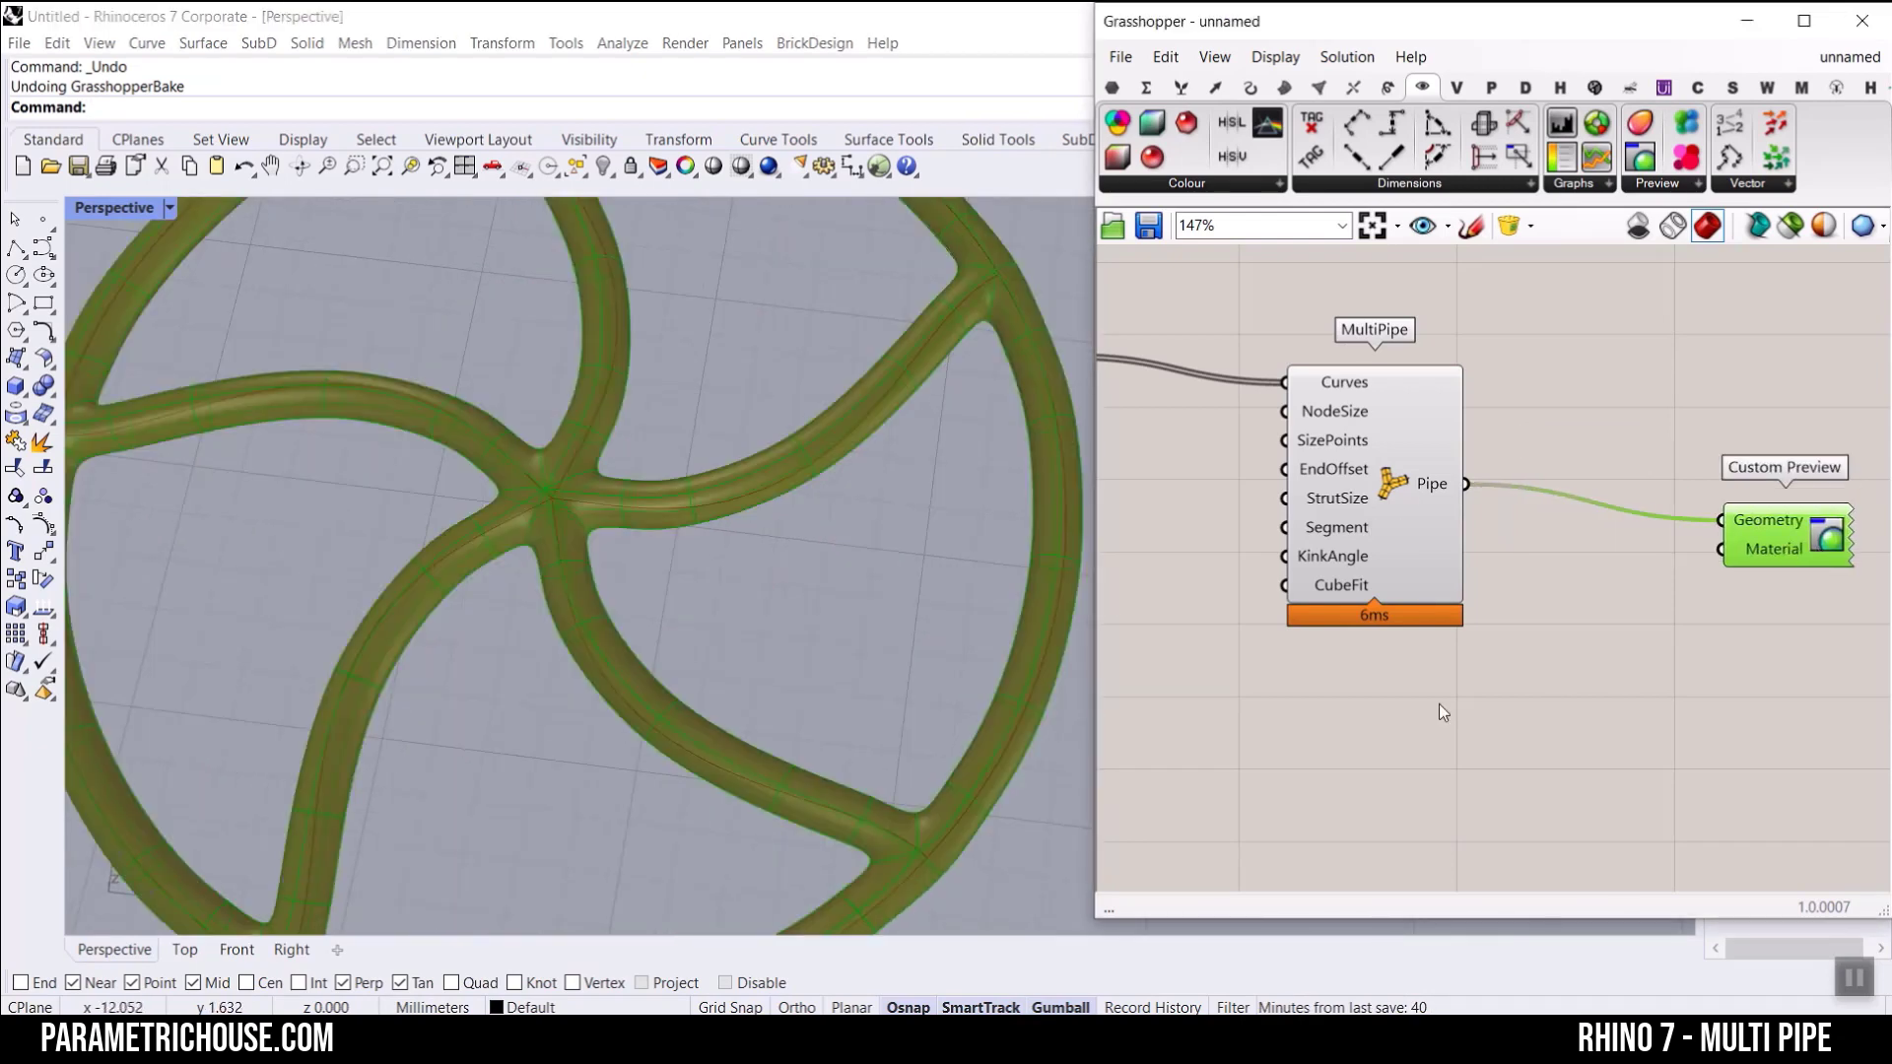
Step: Add a Colour Swatch below MultiPipe and connect it to the Material input of Custom Preview
double_click(1438, 704)
text(swat)
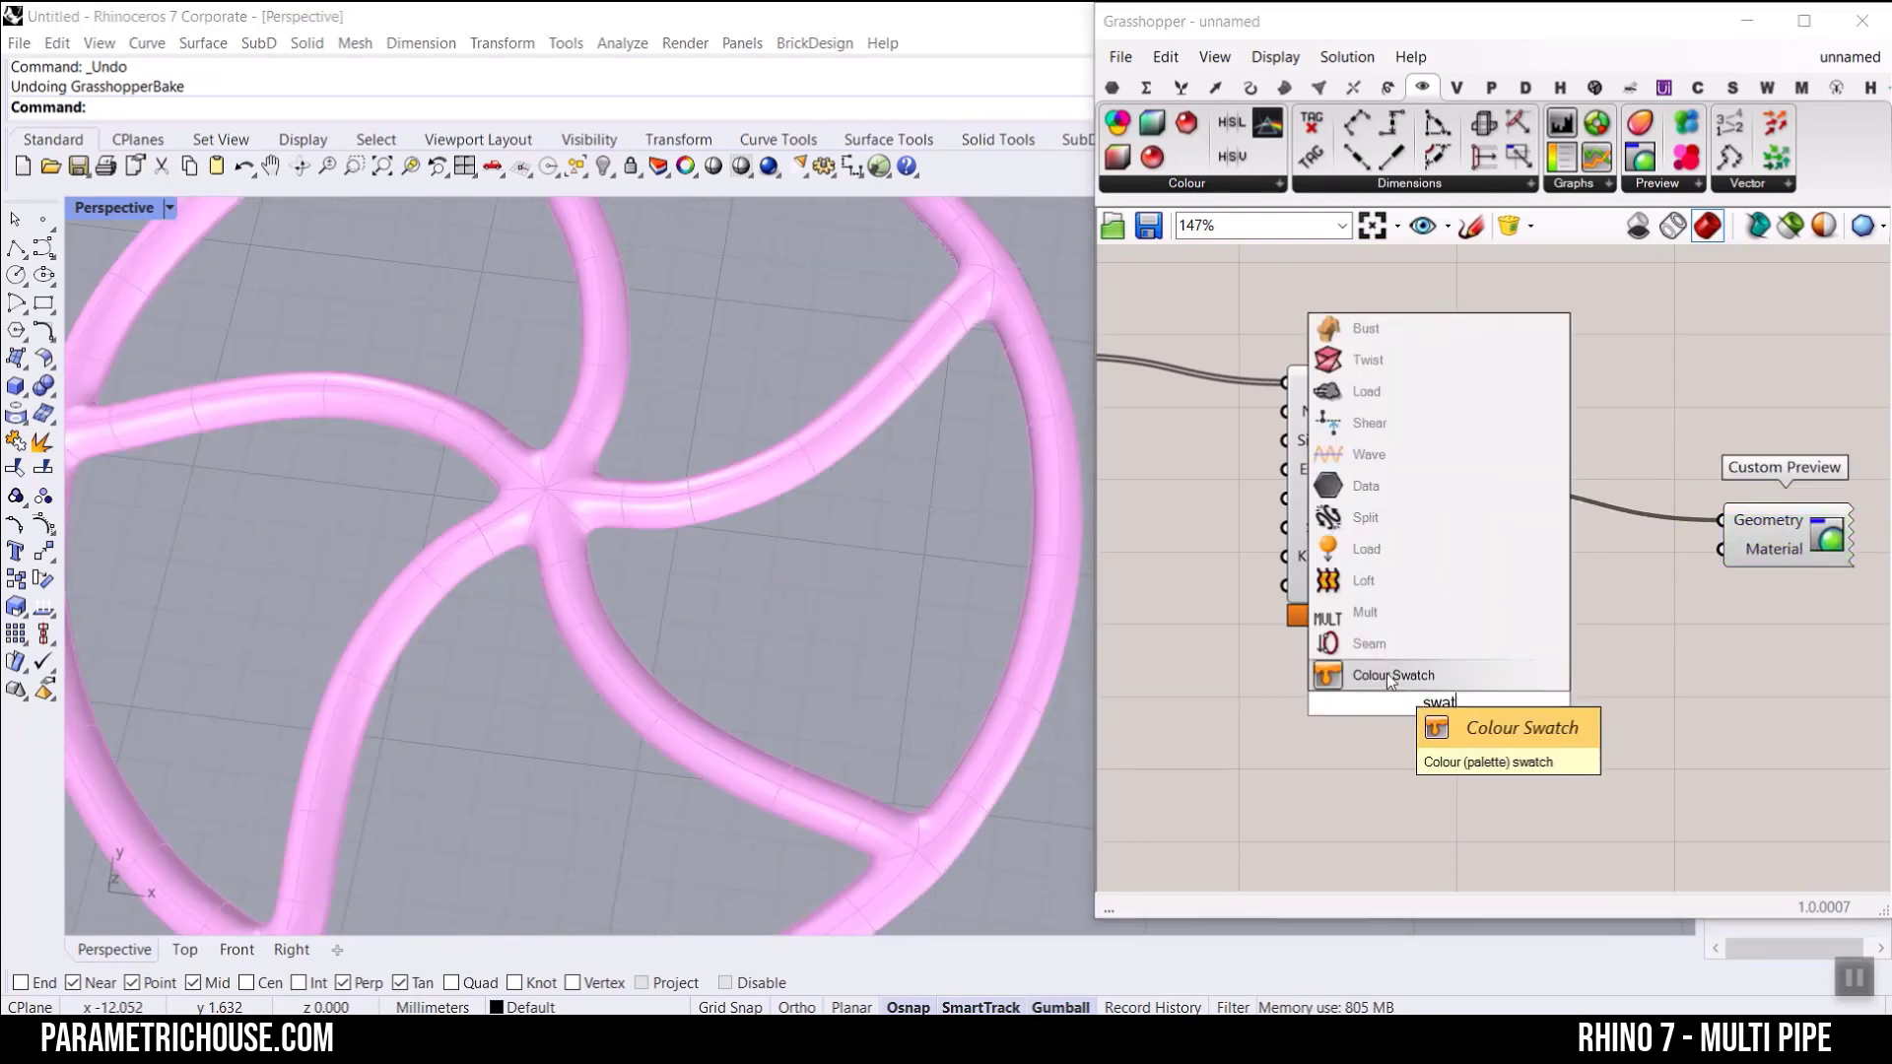
key(Return)
drag(1530, 703, 1751, 551)
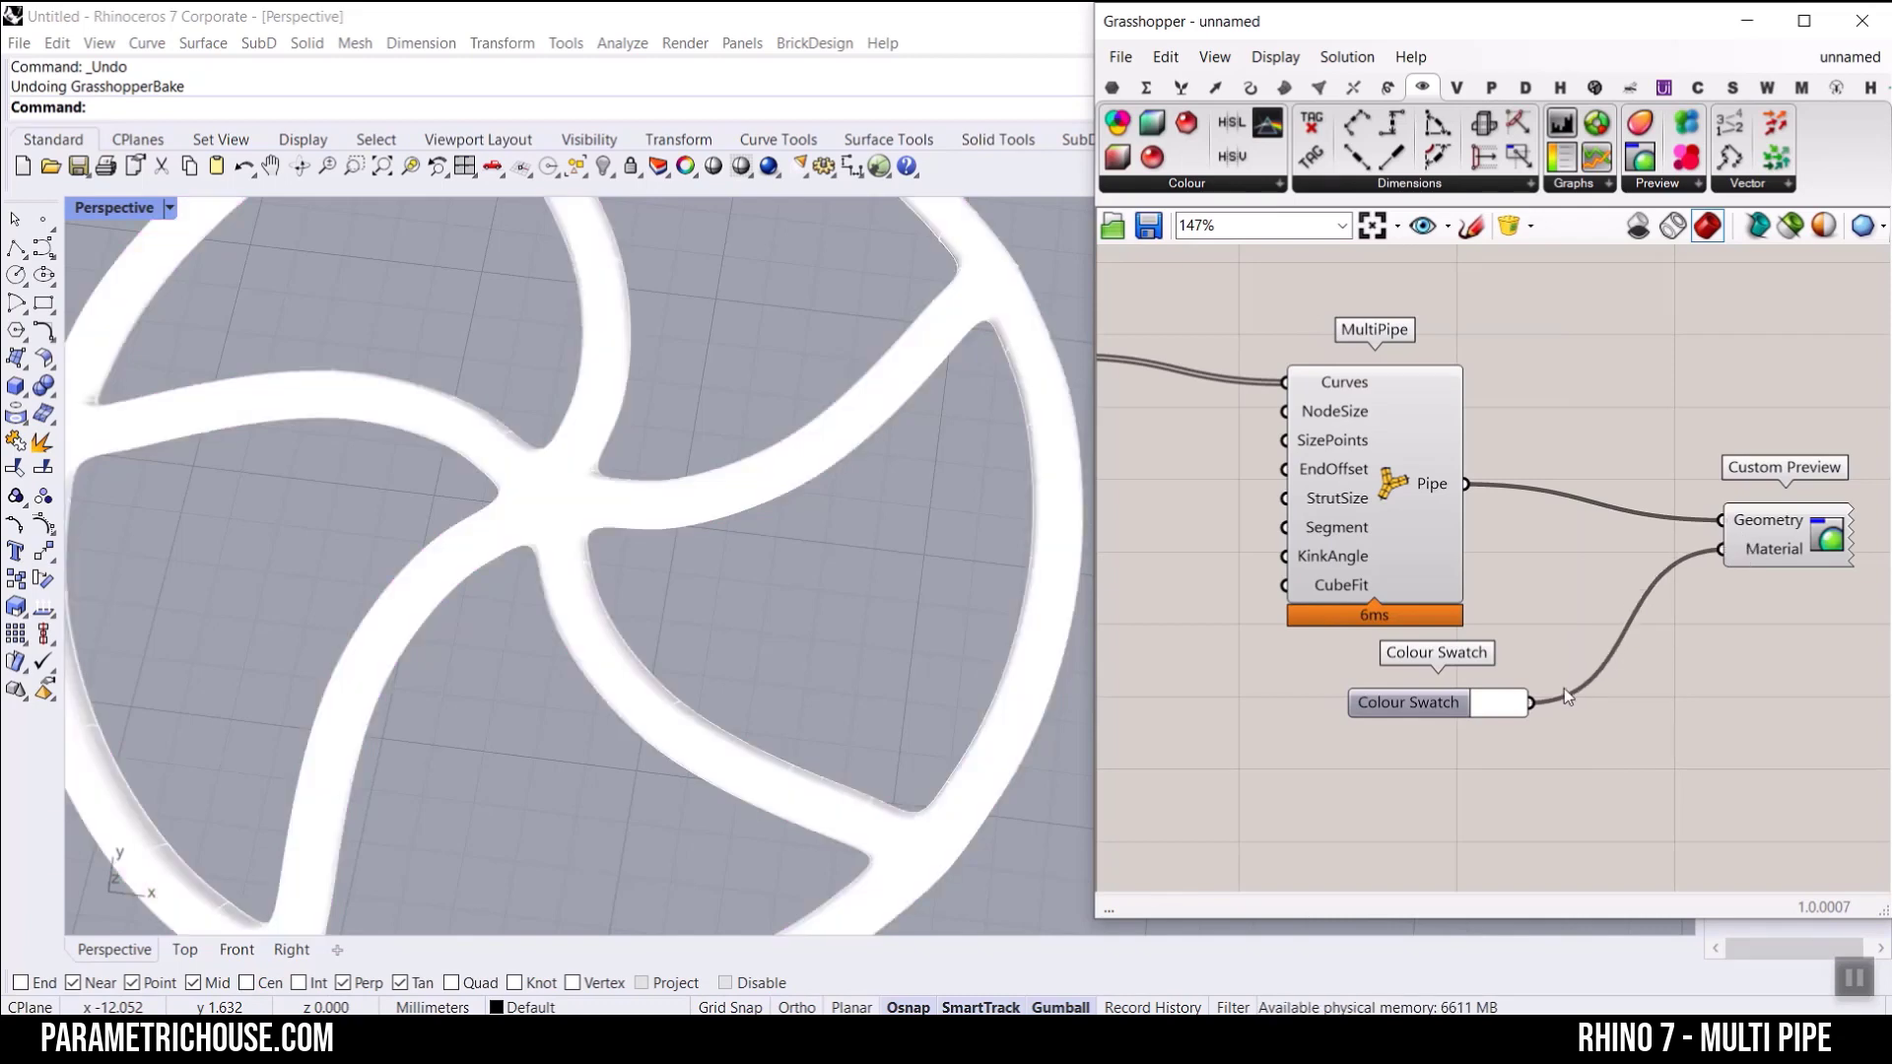
Step: Set the swatch to a semi-transparent blue with R 57, G 110, B 255 and alpha 144
click(1526, 702)
click(1669, 749)
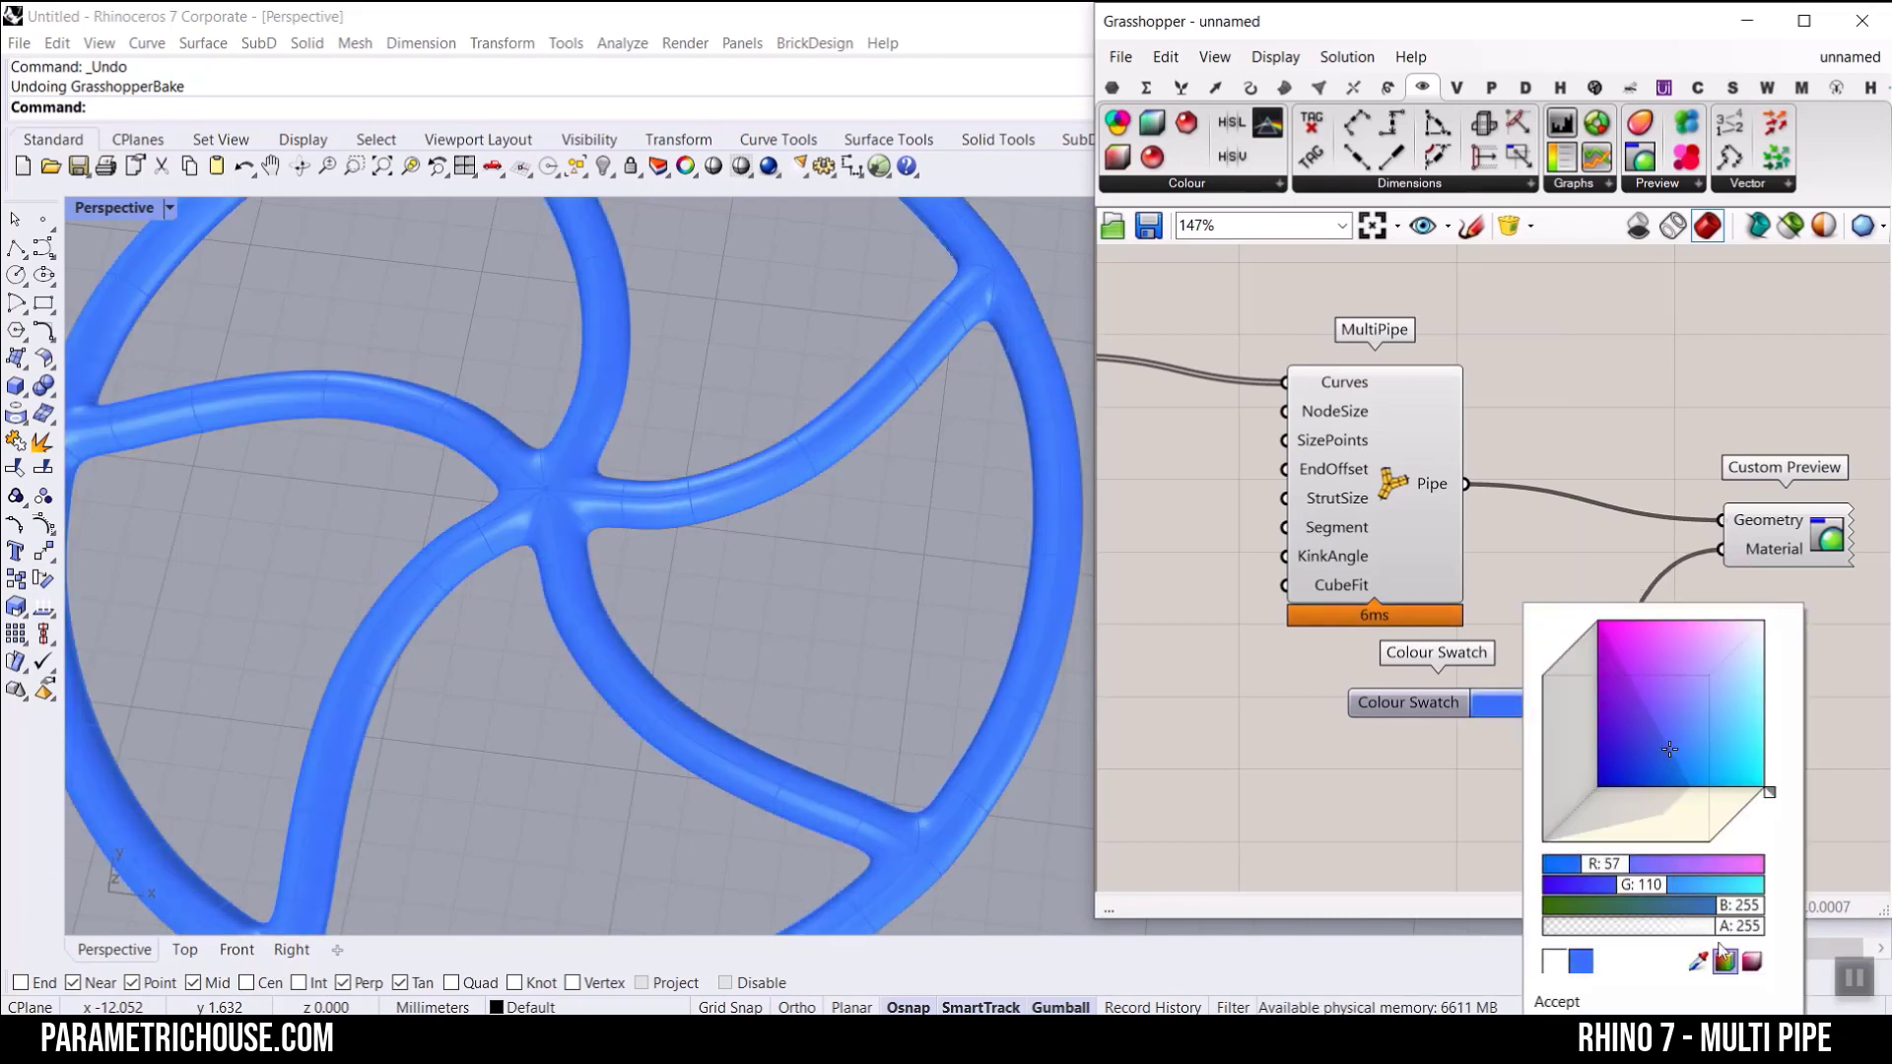
drag(1722, 936, 1650, 938)
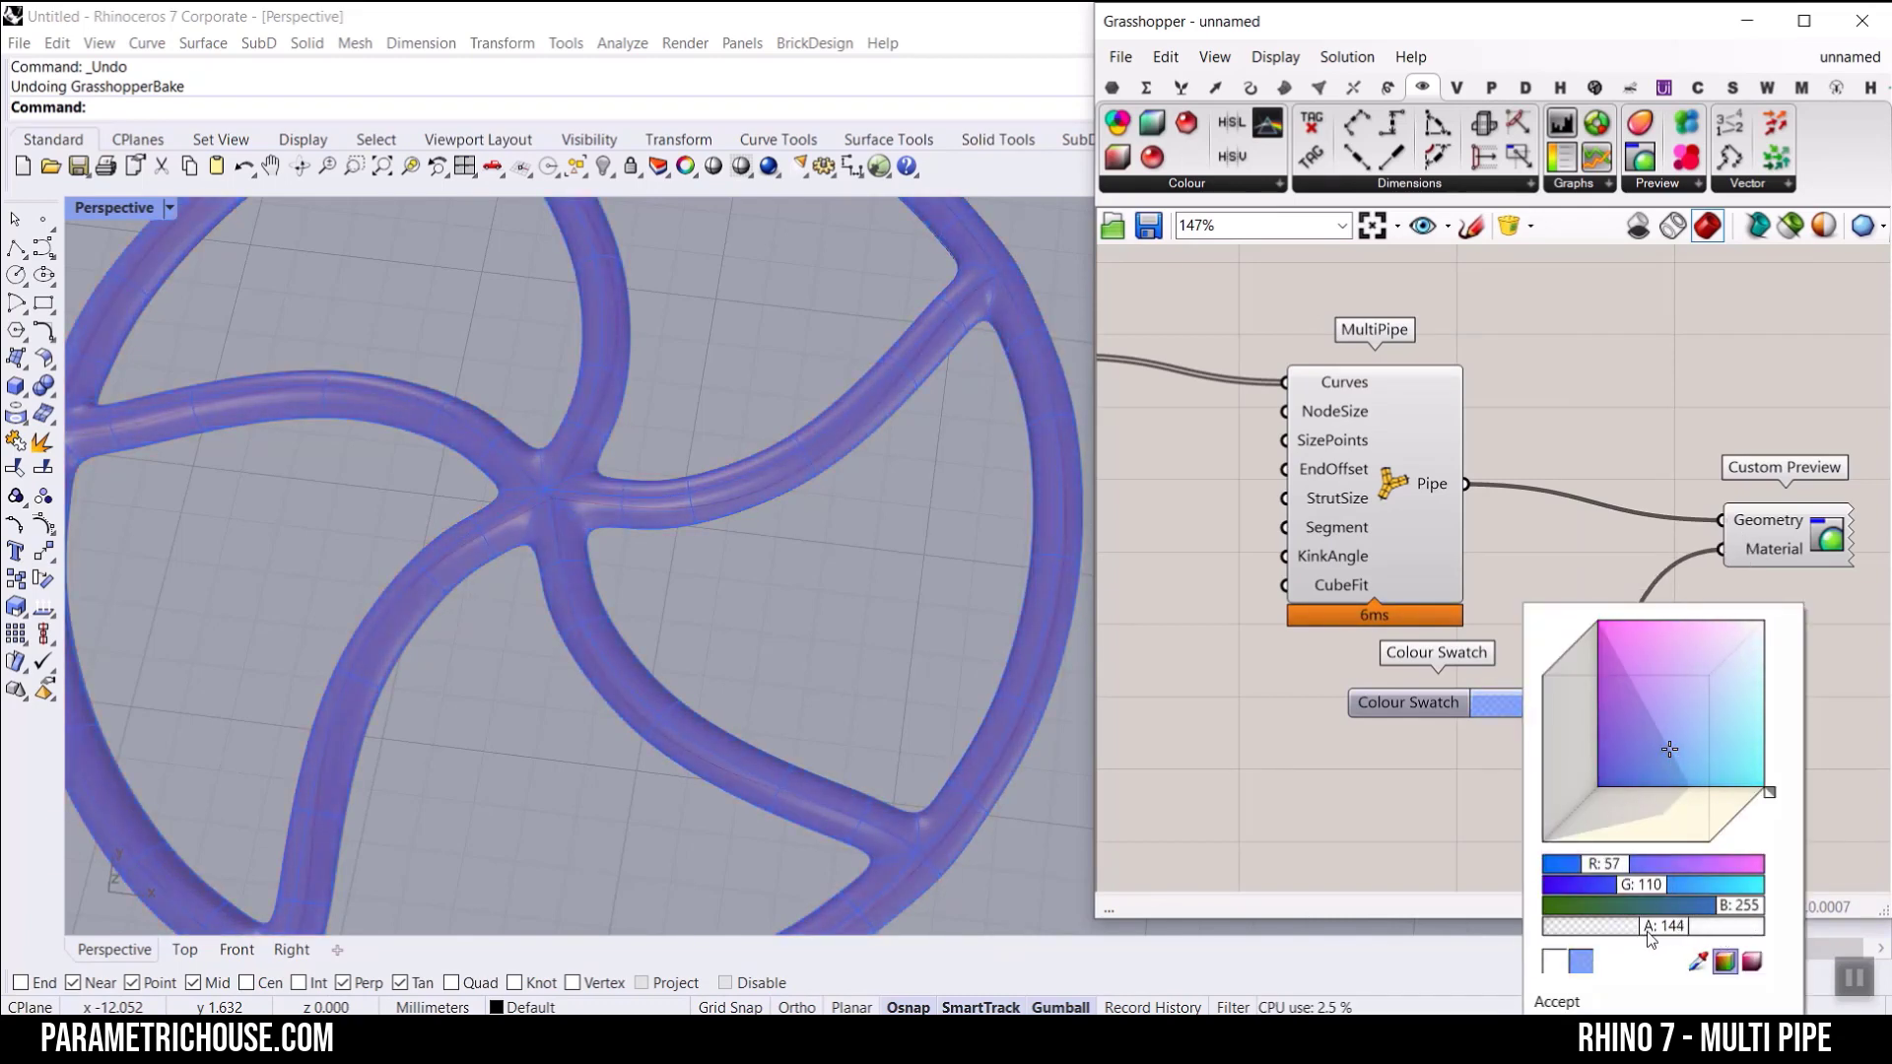
click(1189, 785)
Step: Bake MultiPipe's Pipe output into the Rhino document
scroll(688, 398, down, 8)
scroll(613, 465, up, 6)
right_drag(613, 465, 736, 493)
scroll(626, 400, up, 6)
scroll(723, 401, down, 5)
scroll(736, 493, down, 4)
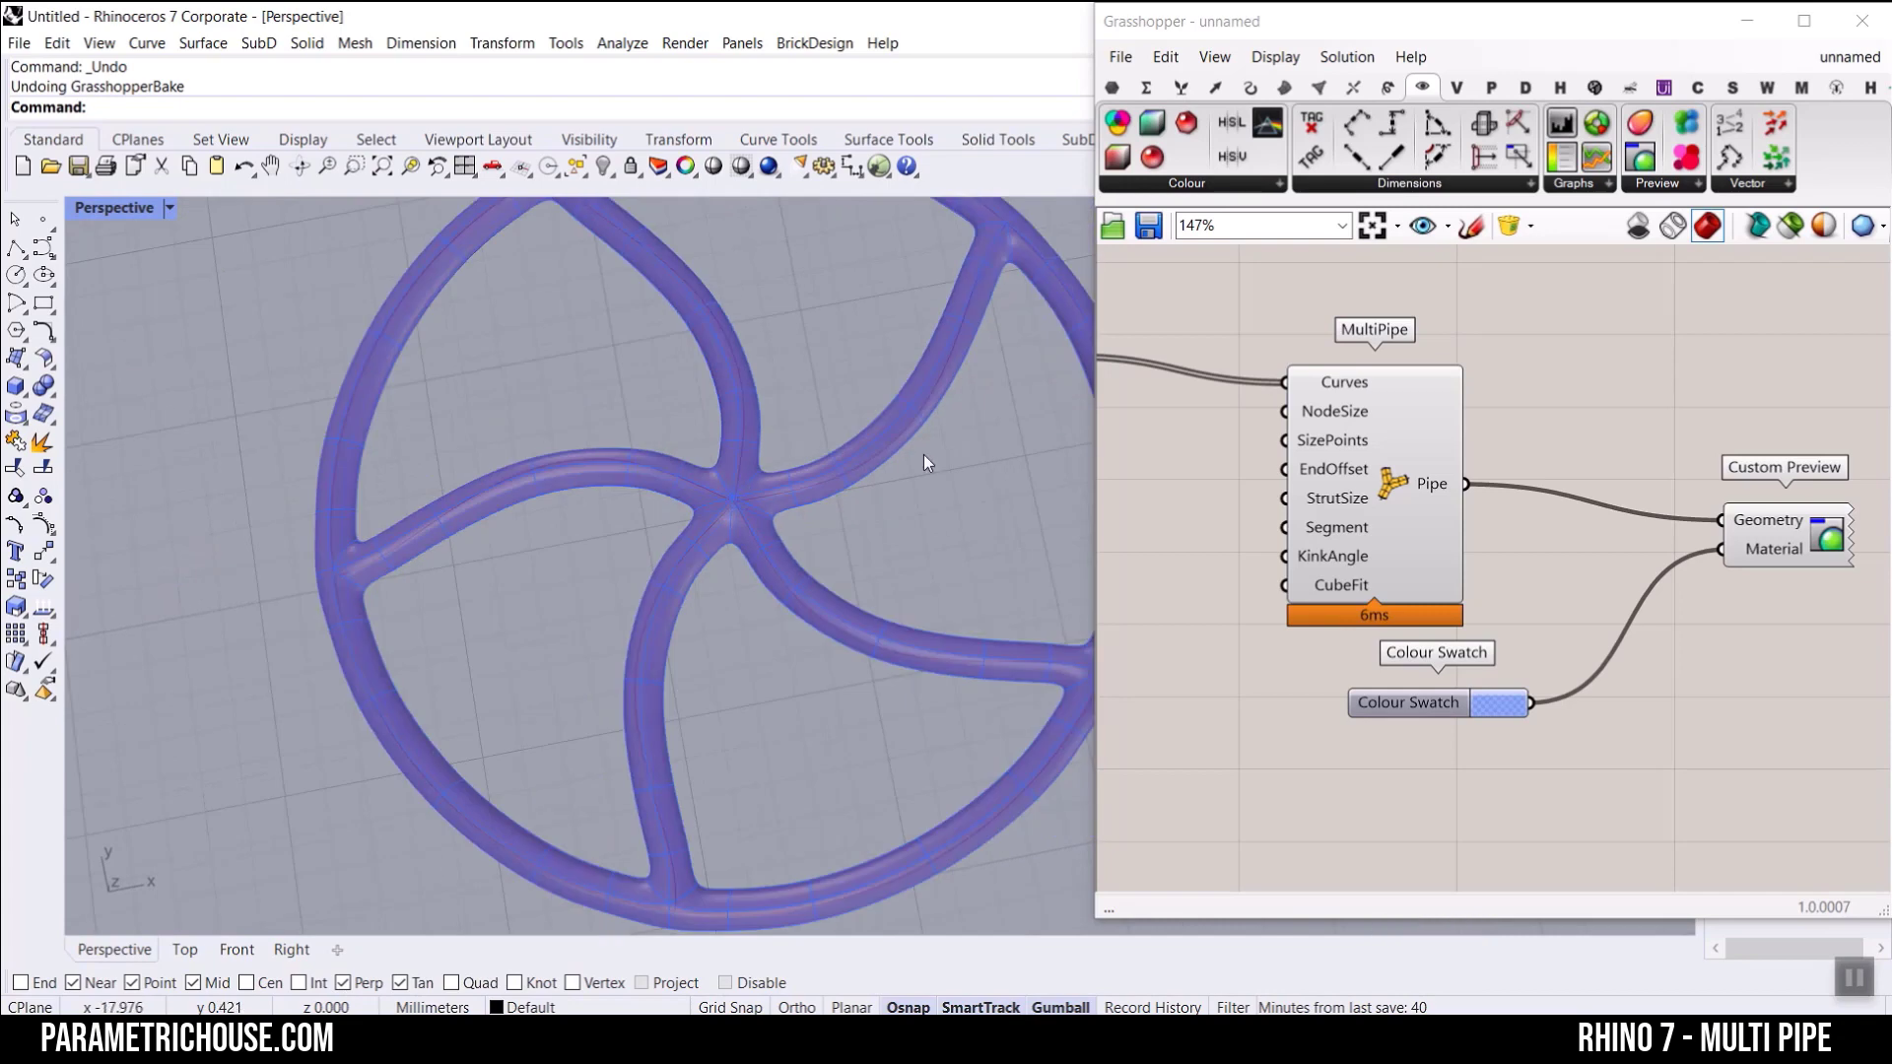
right_click(1451, 493)
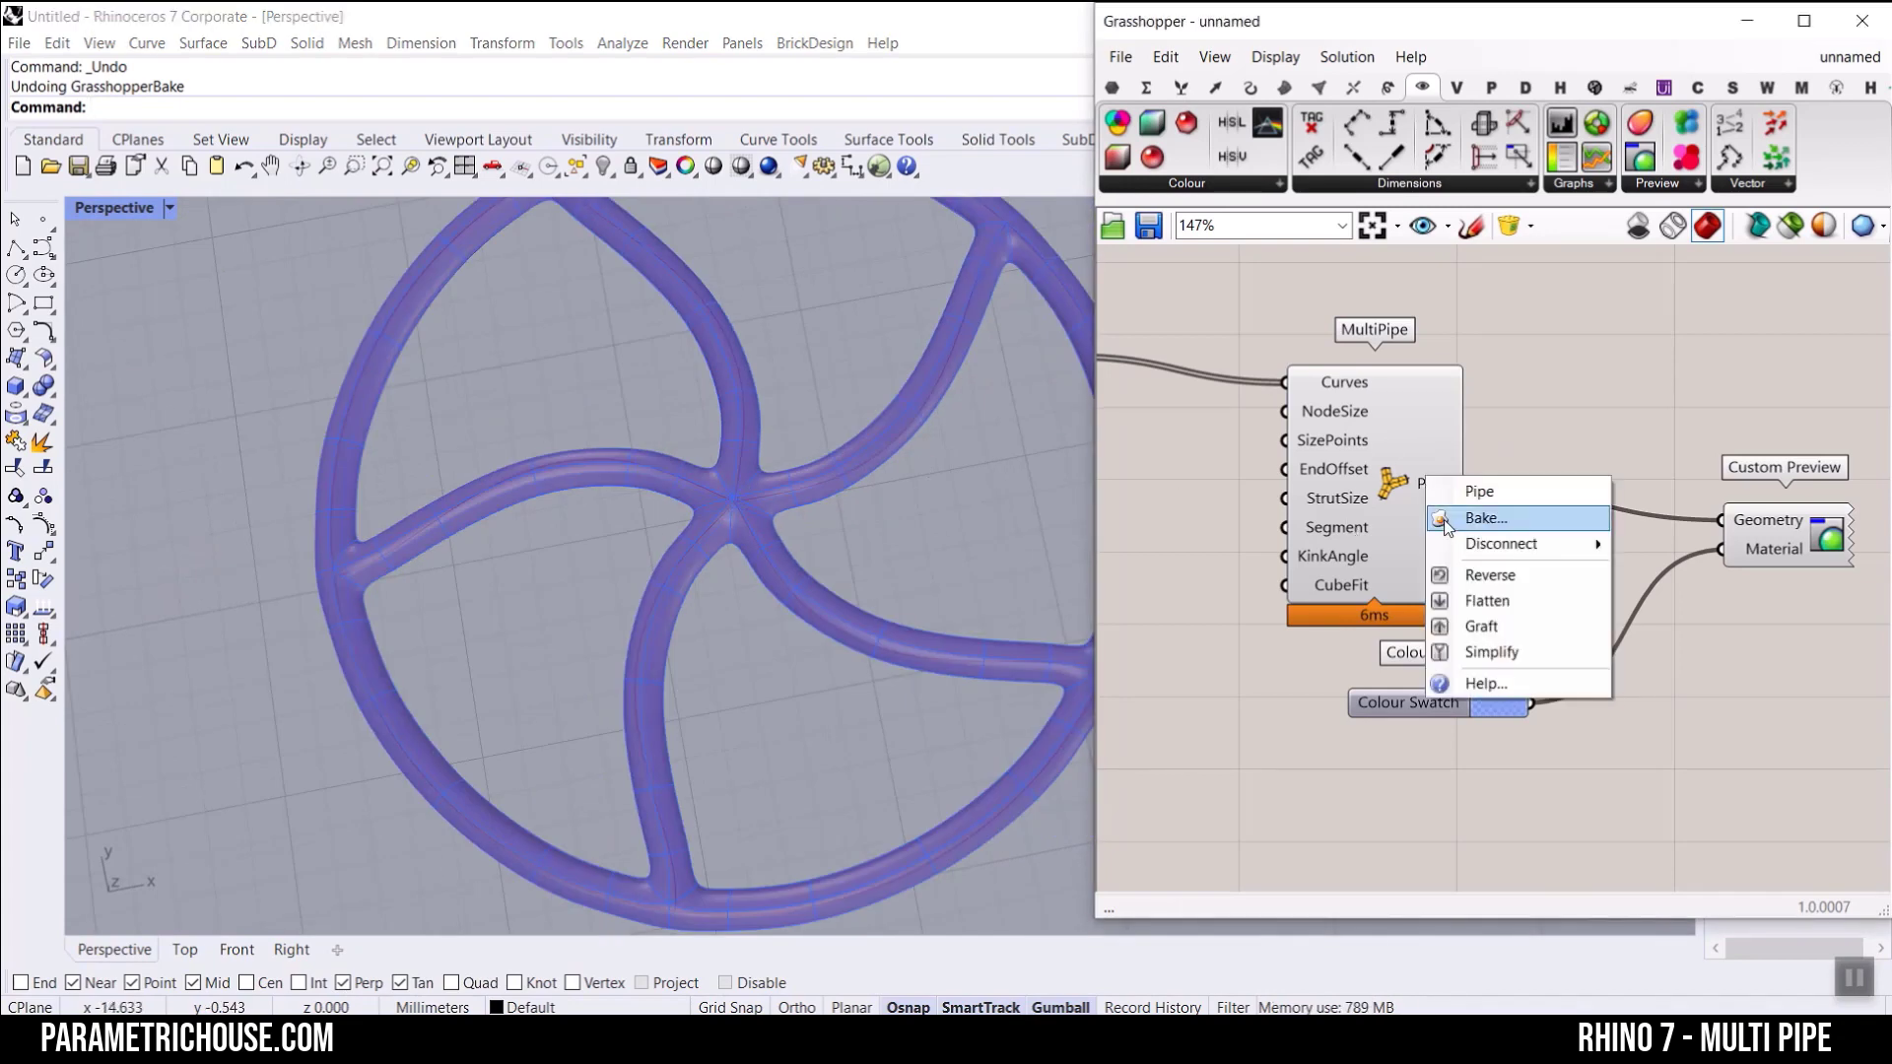
click(1483, 515)
click(1468, 750)
Step: Examine the baked SubD pipe and the face layout of its centre joint up close
right_drag(689, 493, 617, 441)
scroll(606, 513, up, 5)
right_drag(606, 512, 567, 537)
click(511, 571)
click(689, 549)
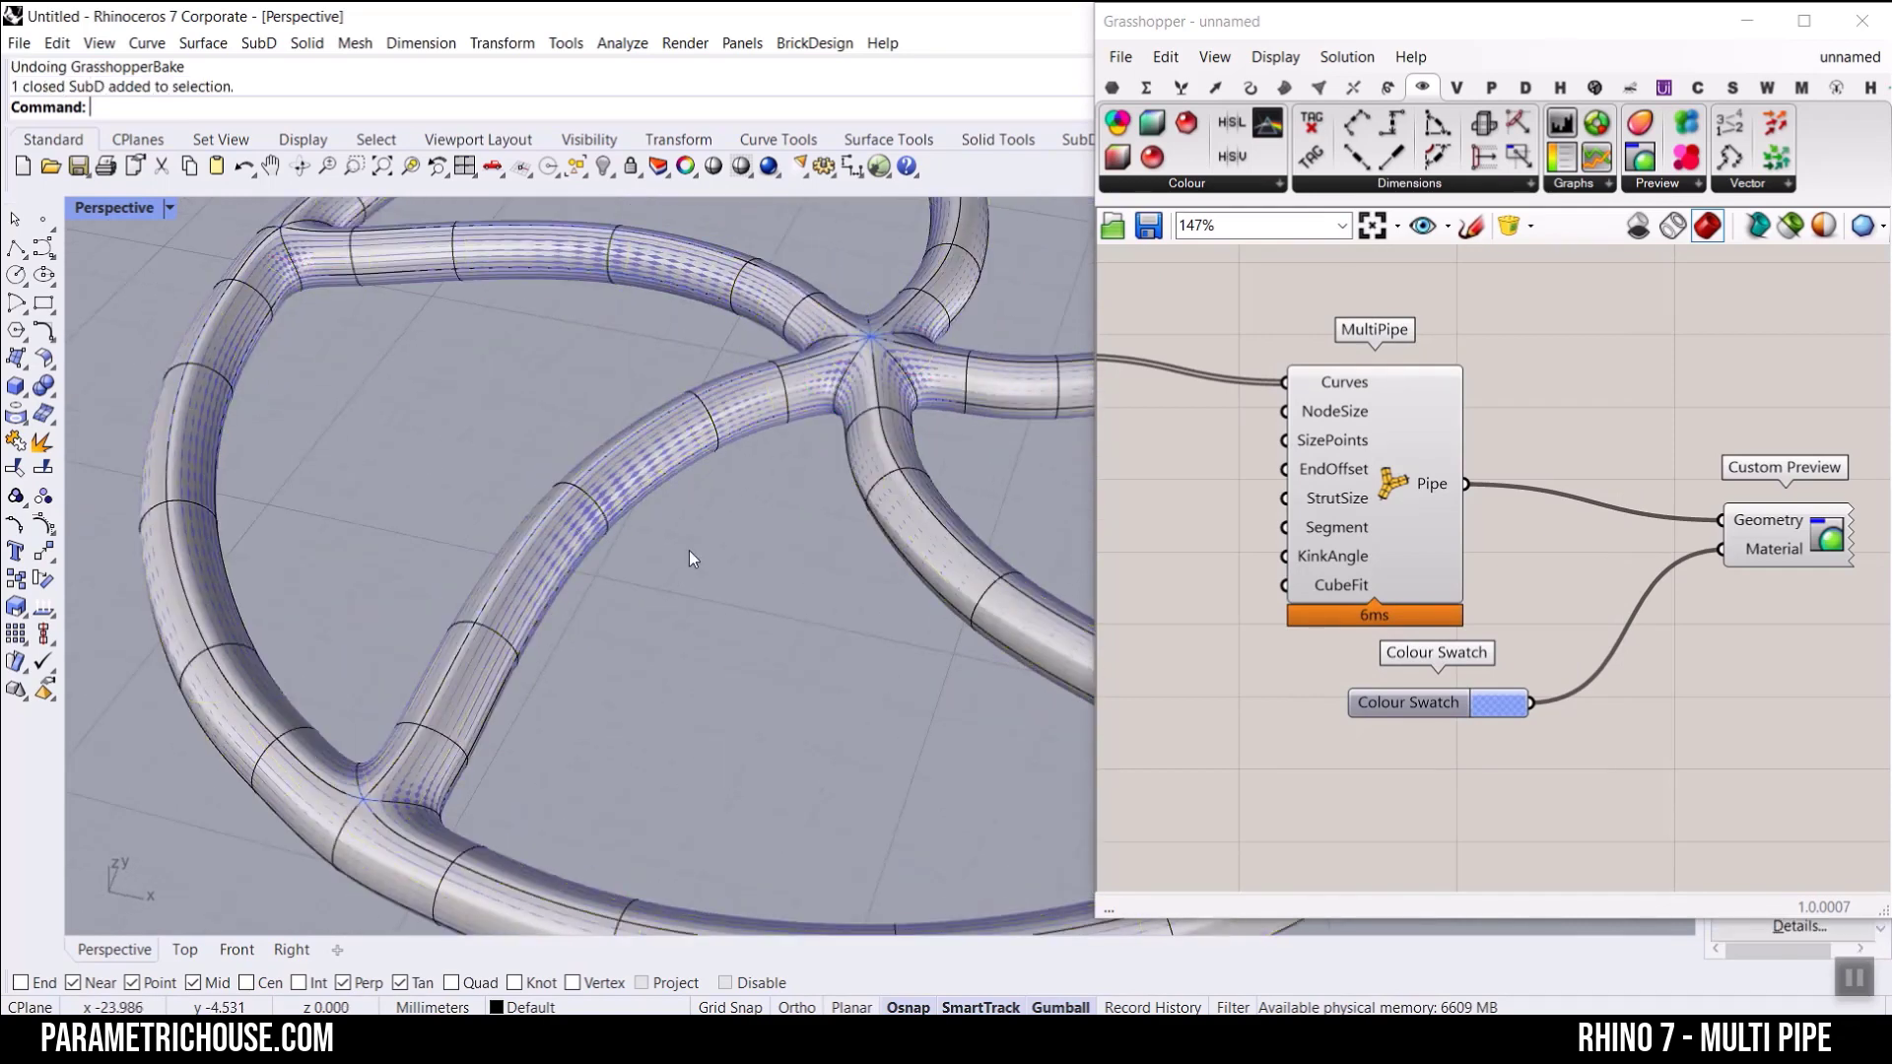
scroll(689, 550, down, 6)
right_drag(688, 550, 734, 581)
scroll(814, 373, up, 8)
scroll(814, 370, up, 3)
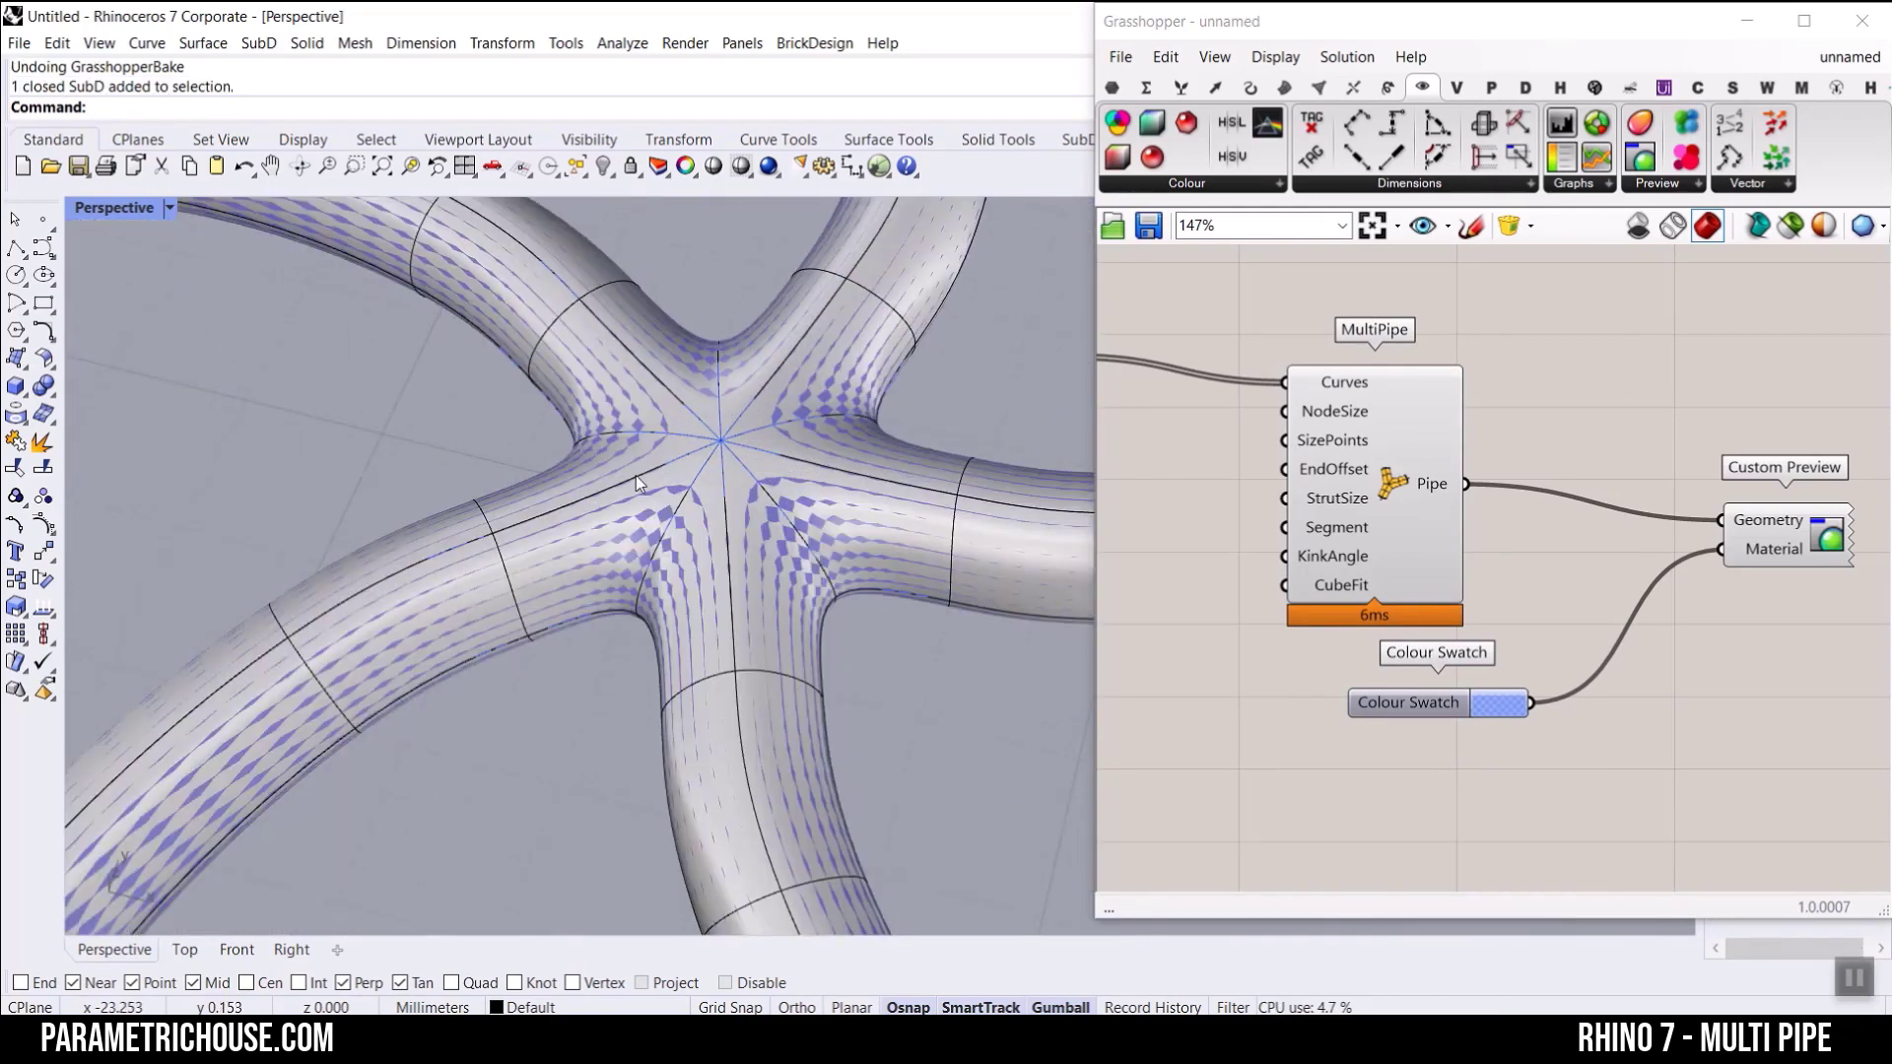
Step: Try moving the upper faces around the baked pipe's centre joint with the gumball, and undo the move
ctrl+shift+click(646, 517)
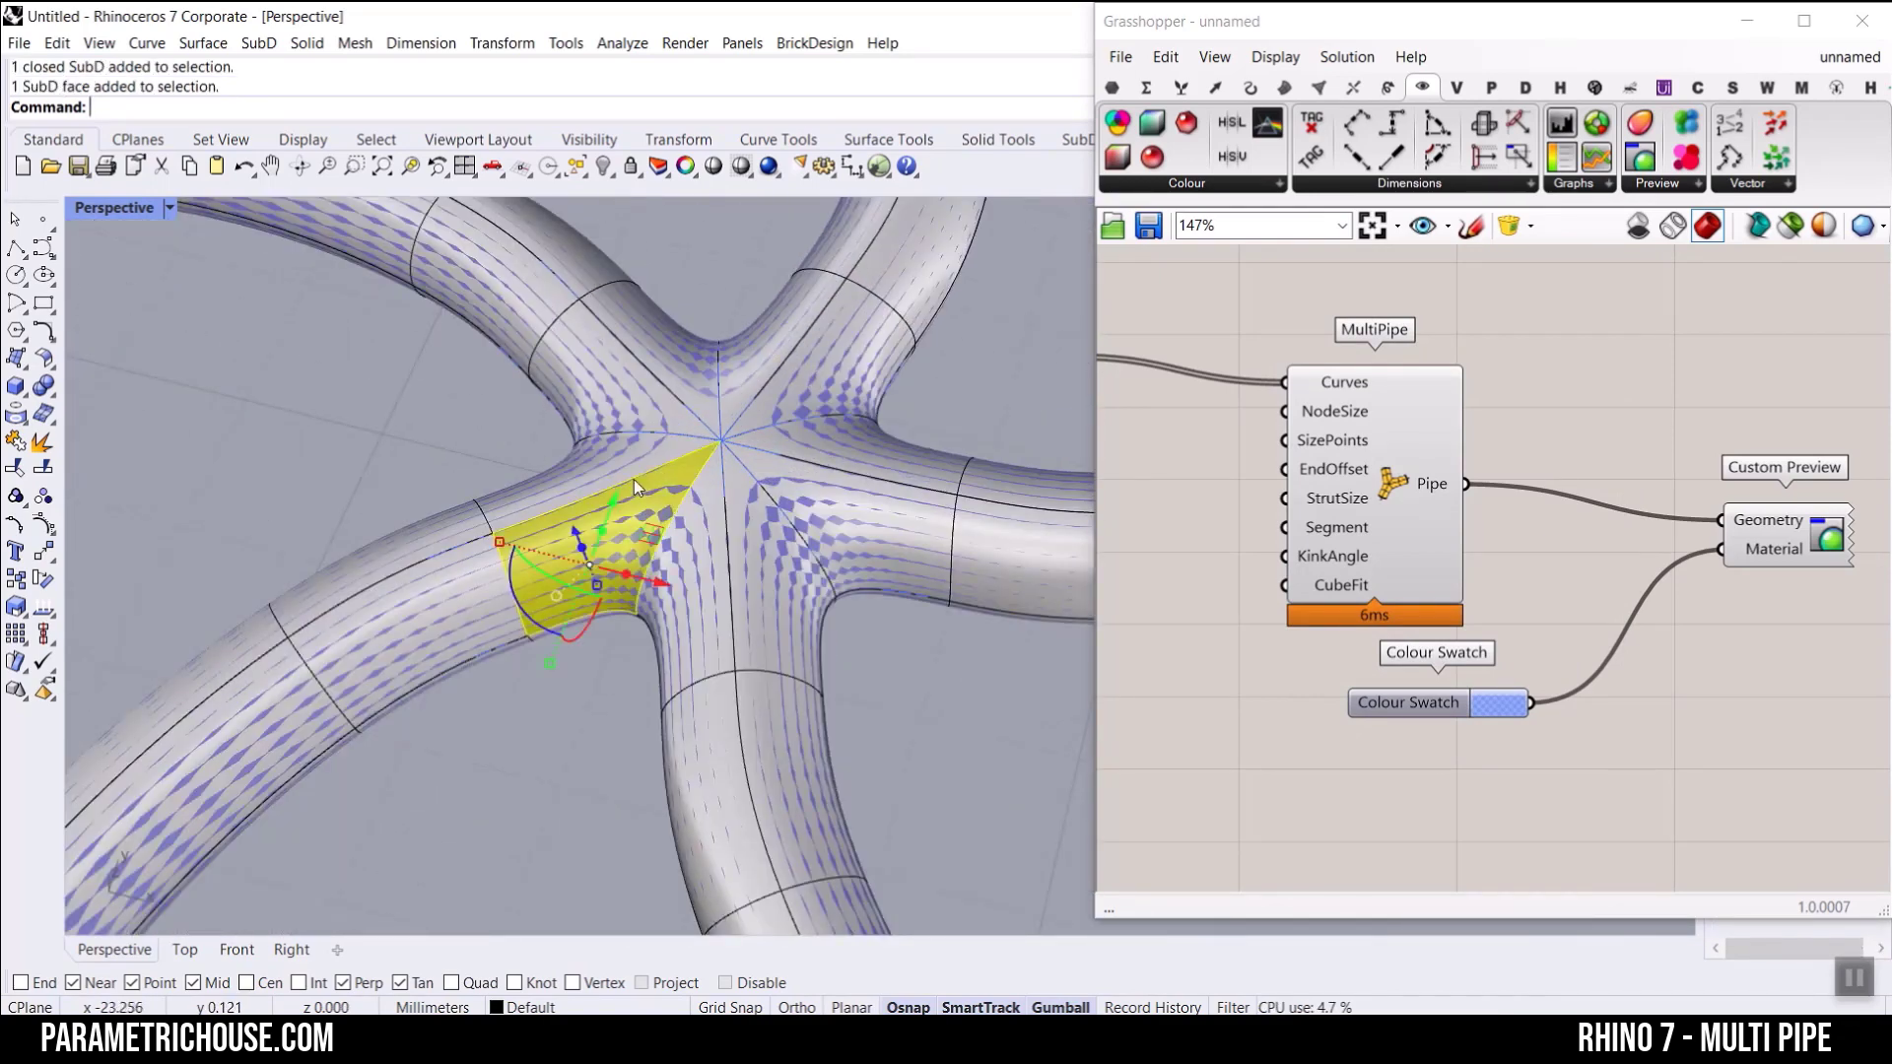
ctrl+shift+click(642, 414)
ctrl+shift+click(767, 365)
ctrl+shift+click(824, 392)
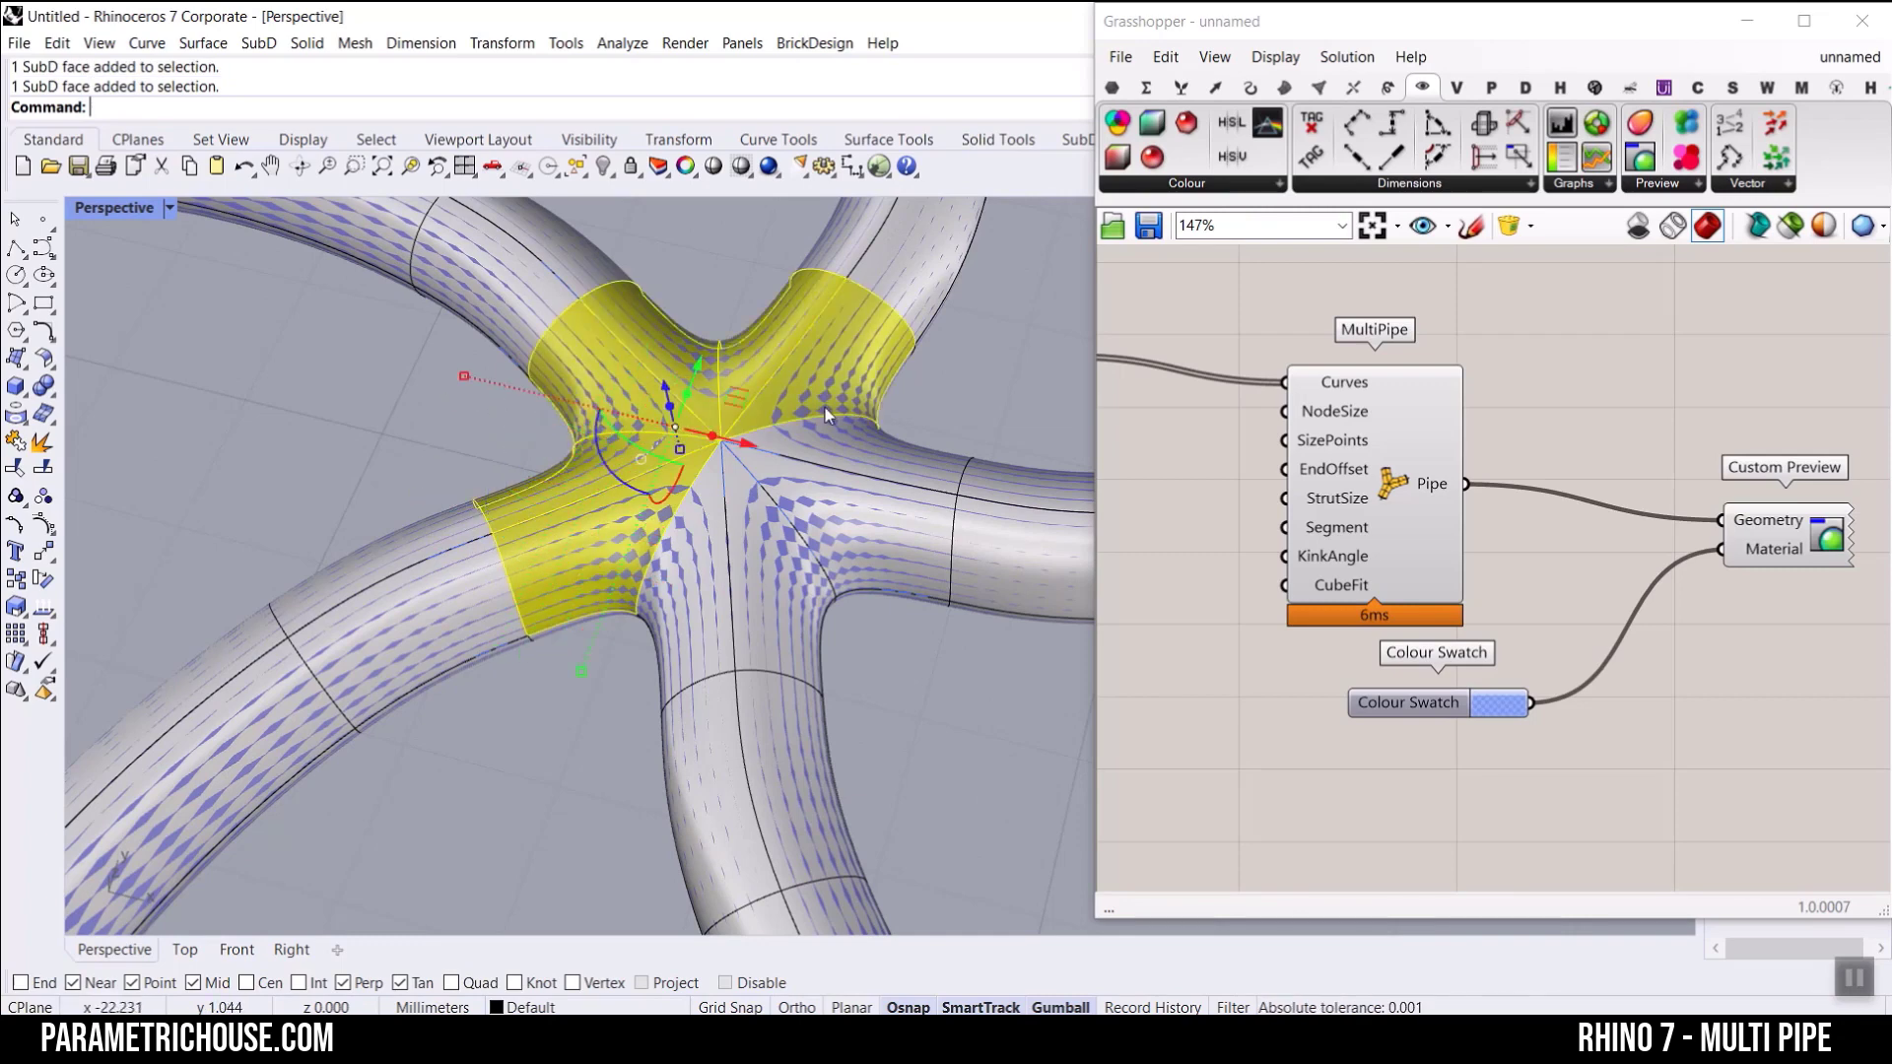
ctrl+shift+click(840, 446)
ctrl+shift+click(823, 507)
ctrl+shift+click(740, 547)
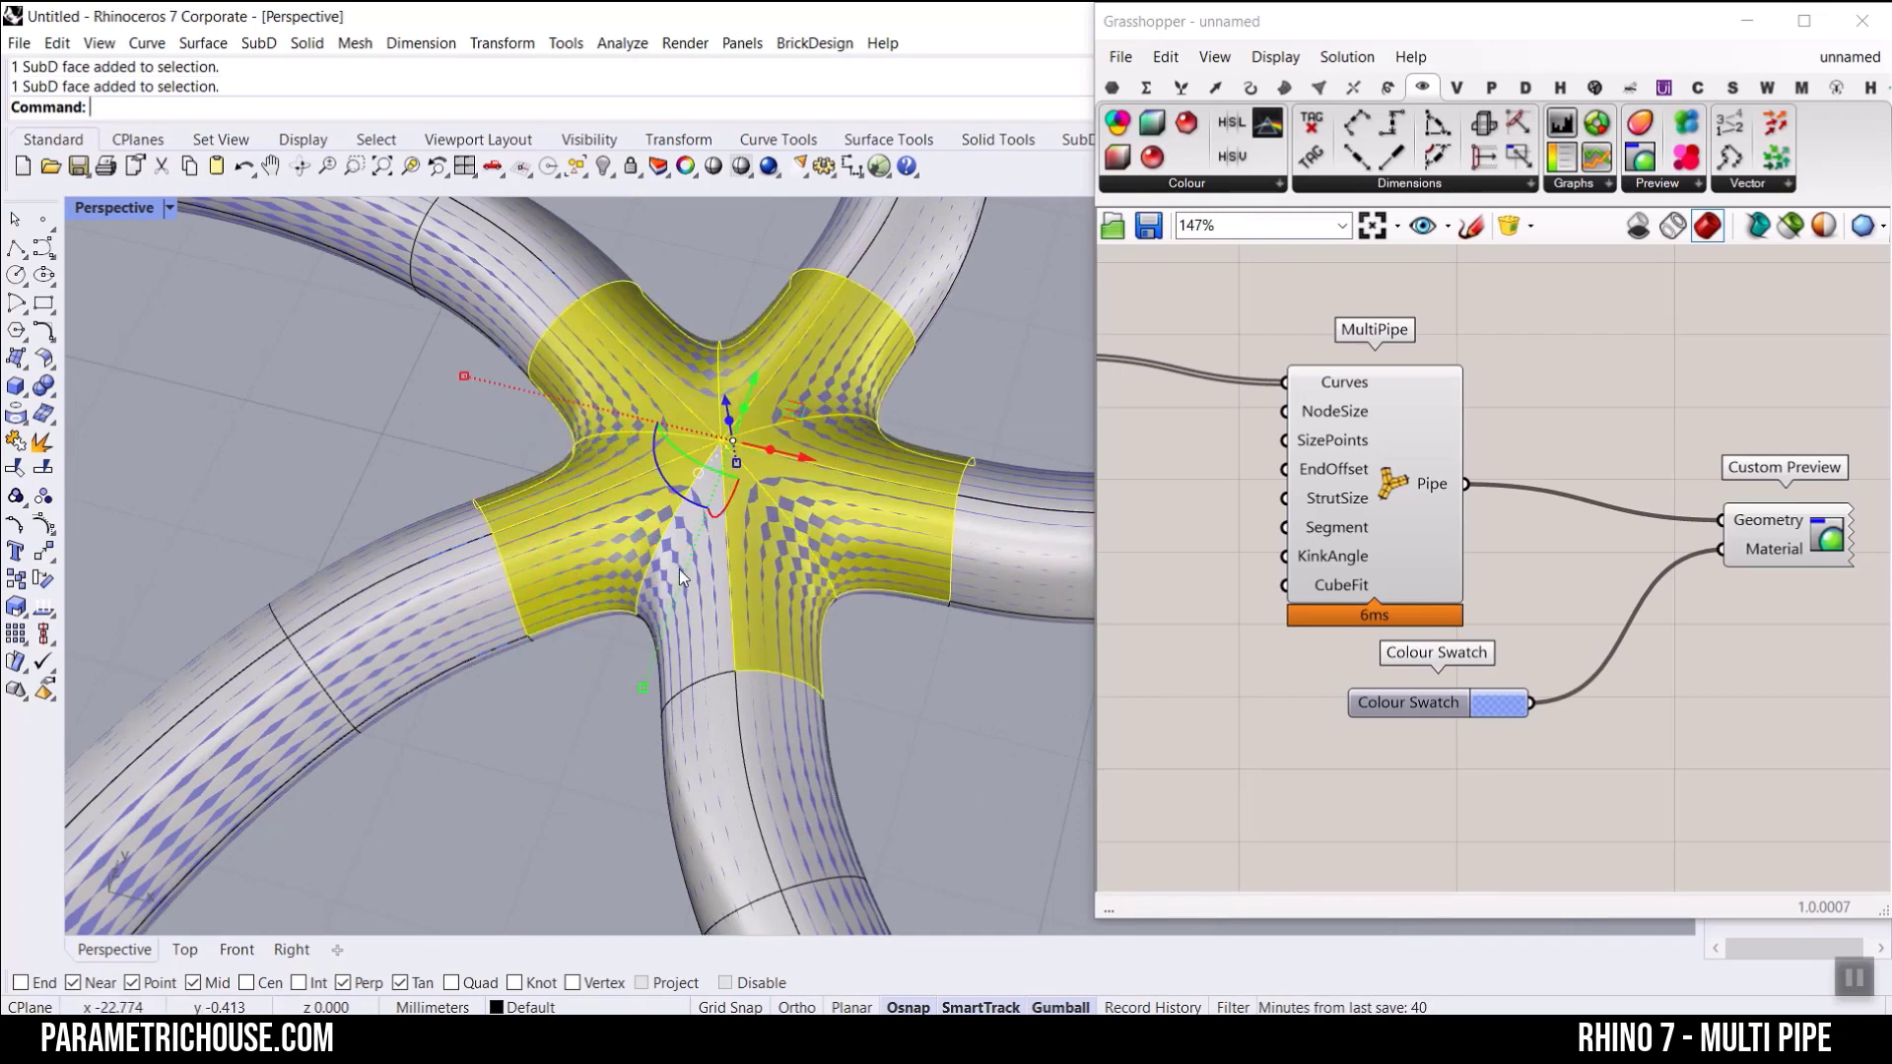
right_drag(678, 571, 701, 471)
drag(701, 471, 699, 295)
scroll(666, 378, down, 7)
right_drag(666, 378, 673, 581)
click(847, 285)
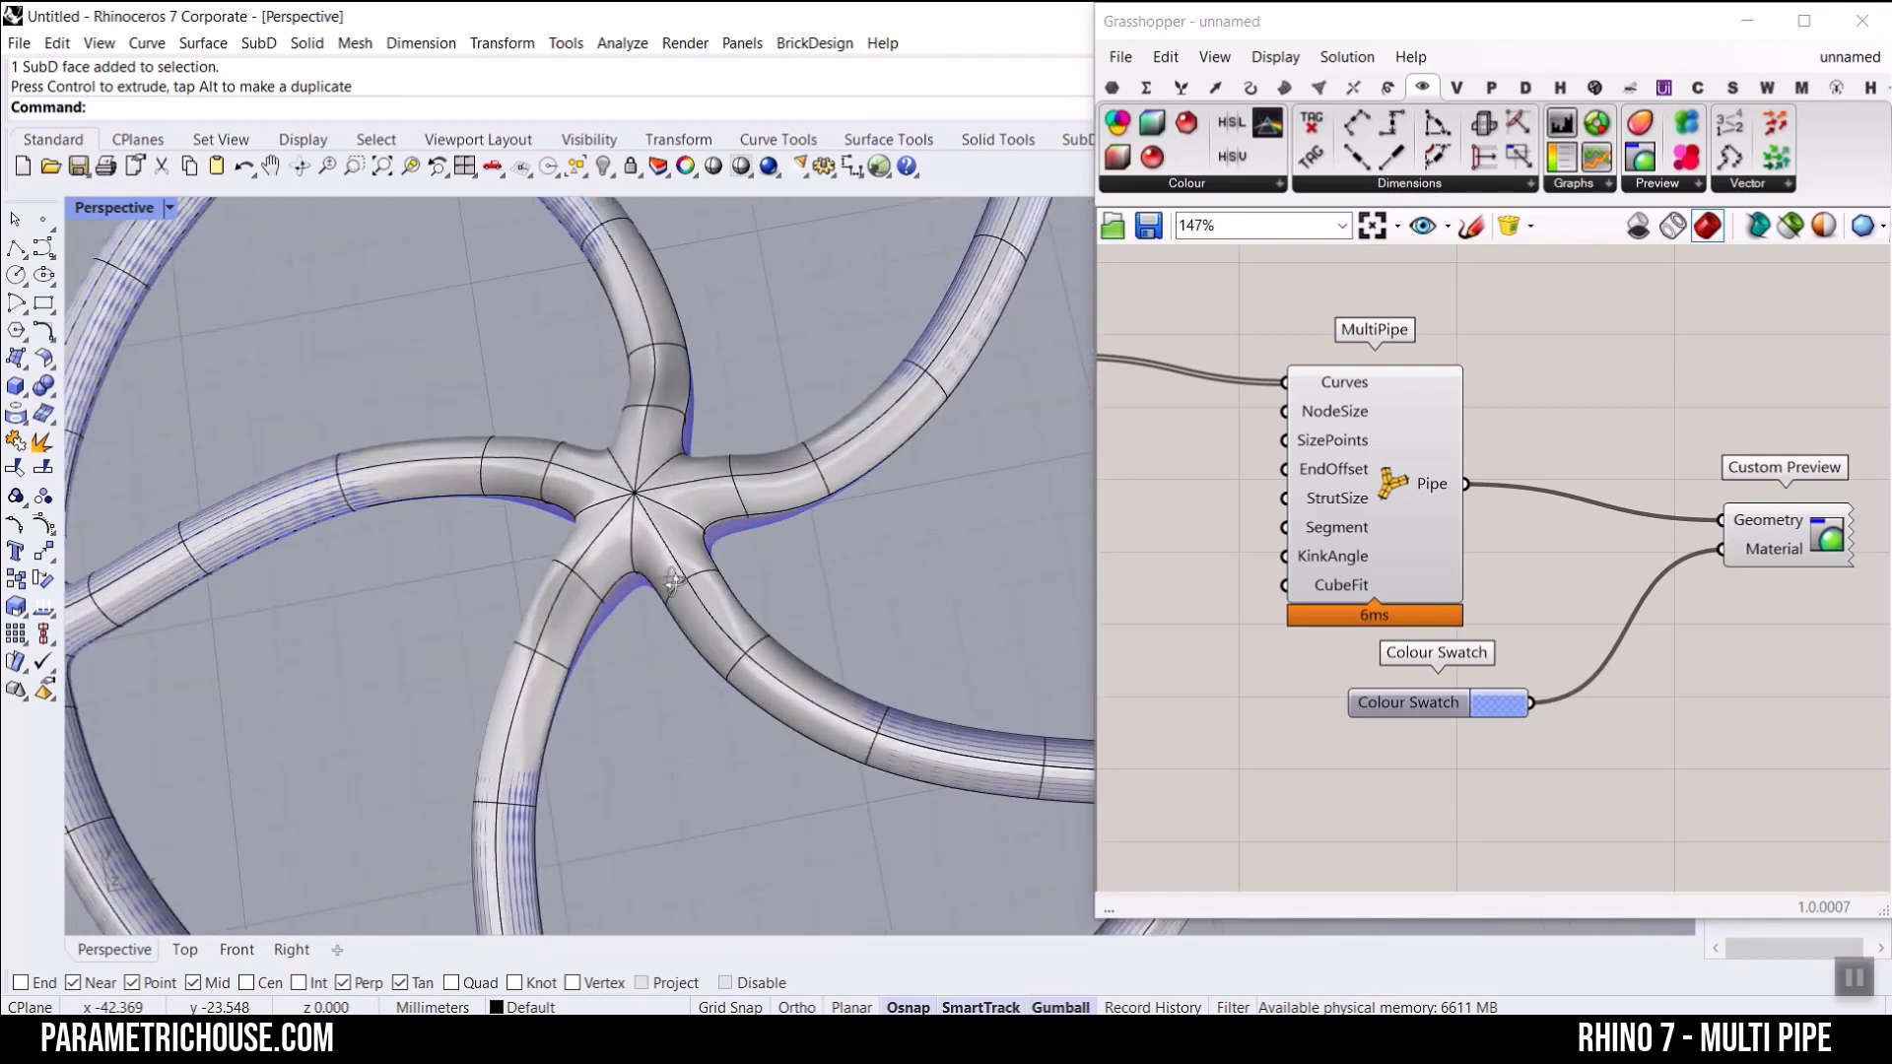
key(ctrl+z)
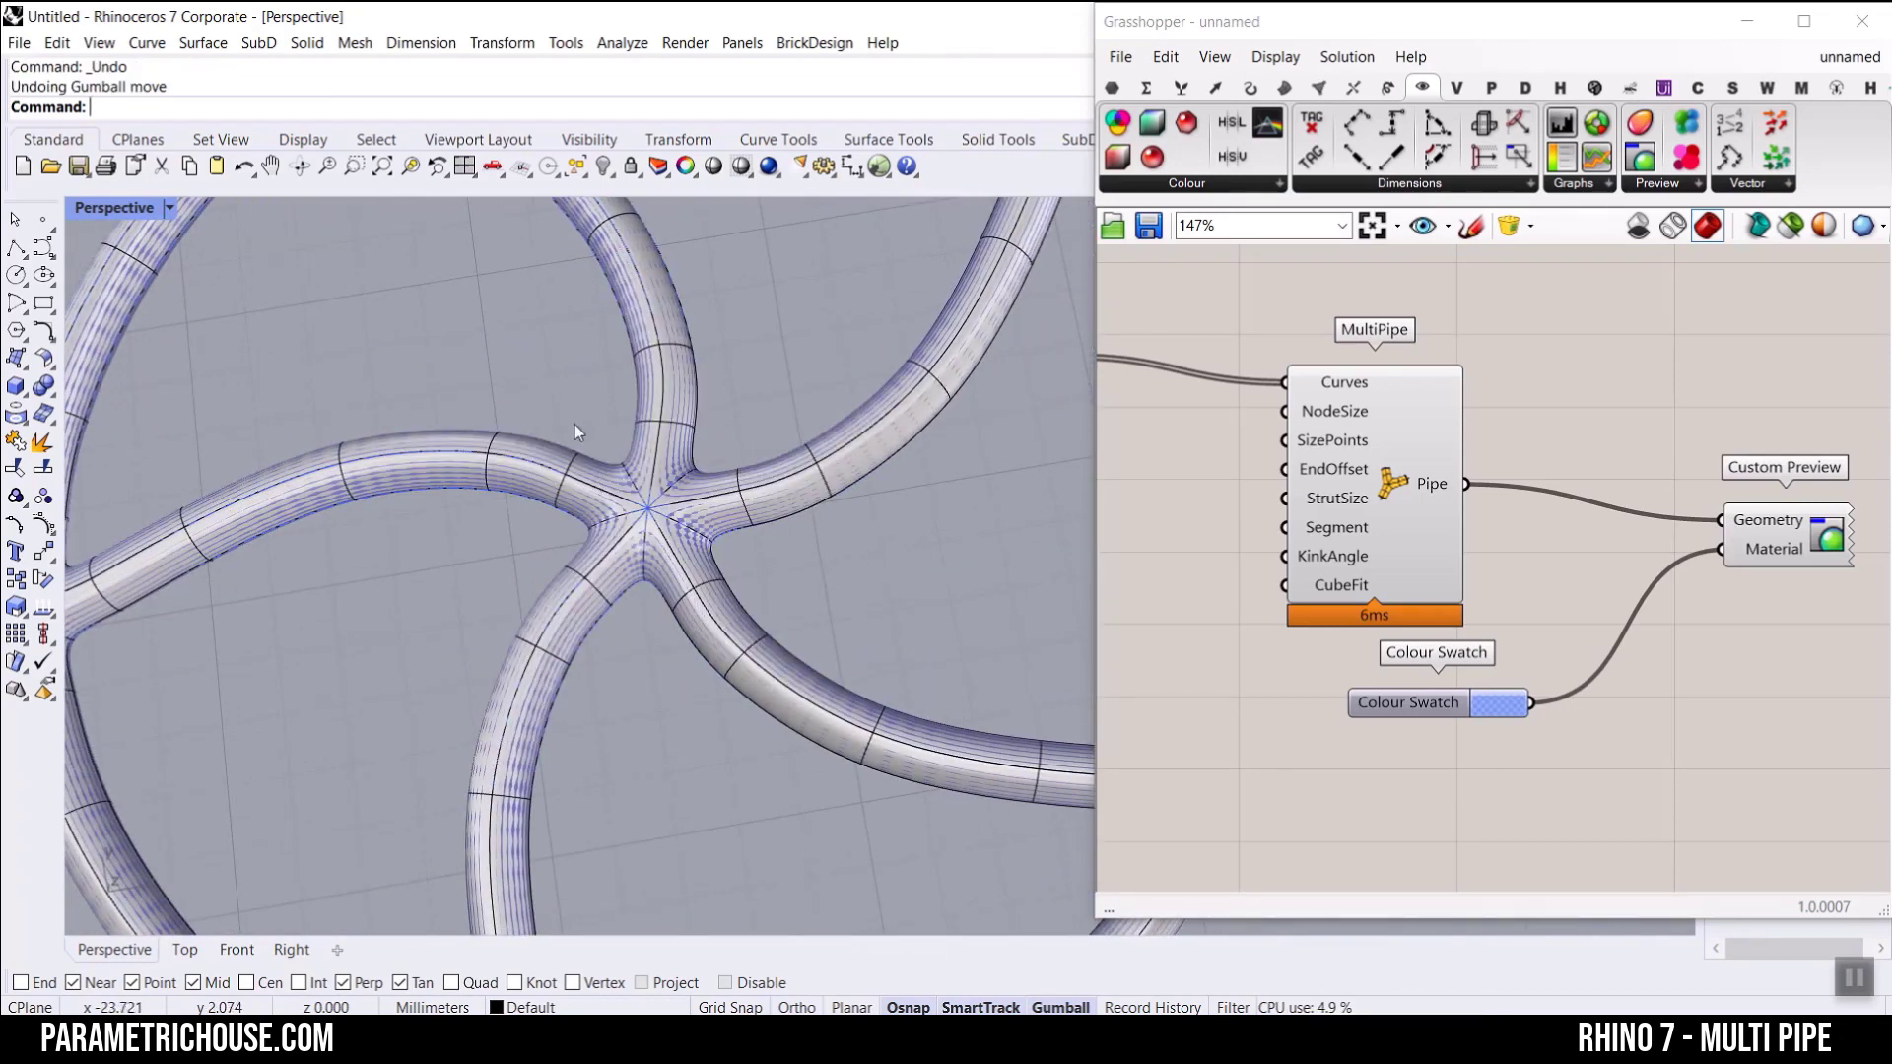
Step: Select all faces of the baked pipe's centre joint, including the underside, and scale them up with the gumball
ctrl+shift+drag(574, 426, 727, 596)
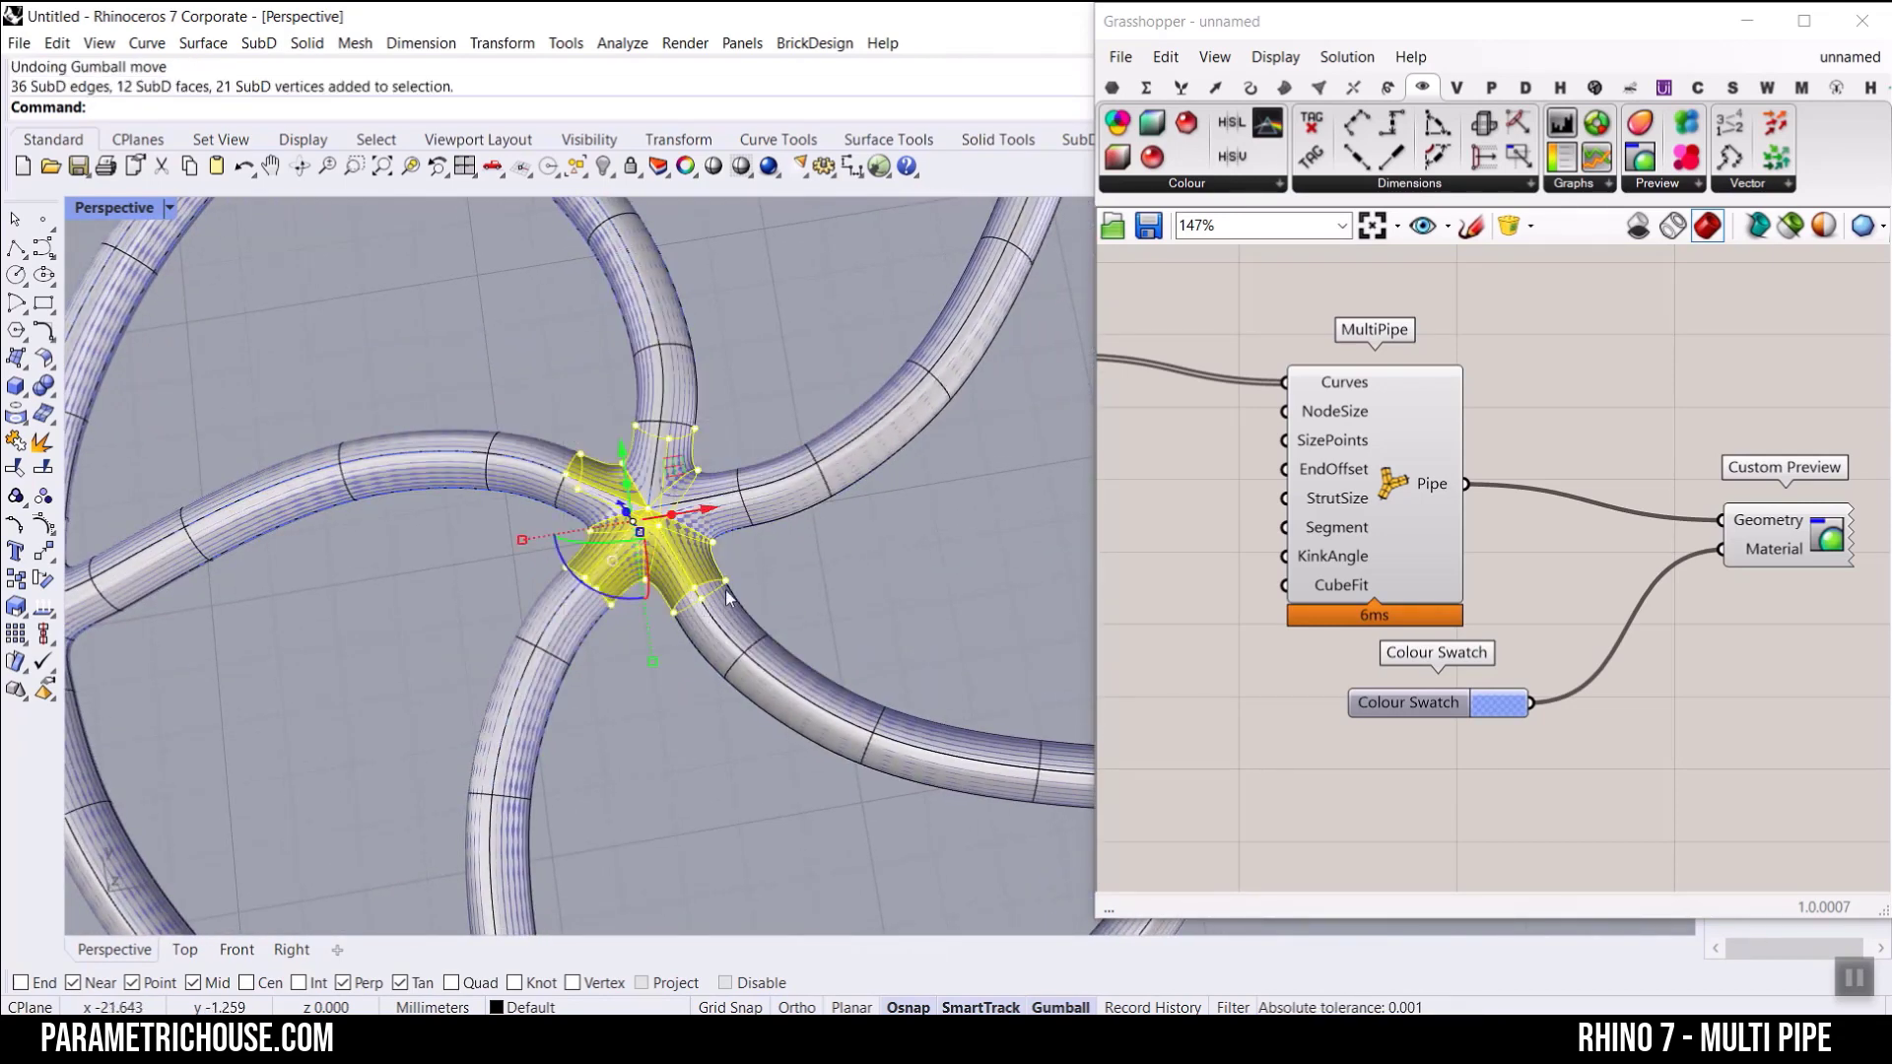
scroll(659, 542, up, 4)
ctrl+shift+click(565, 495)
ctrl+shift+click(654, 425)
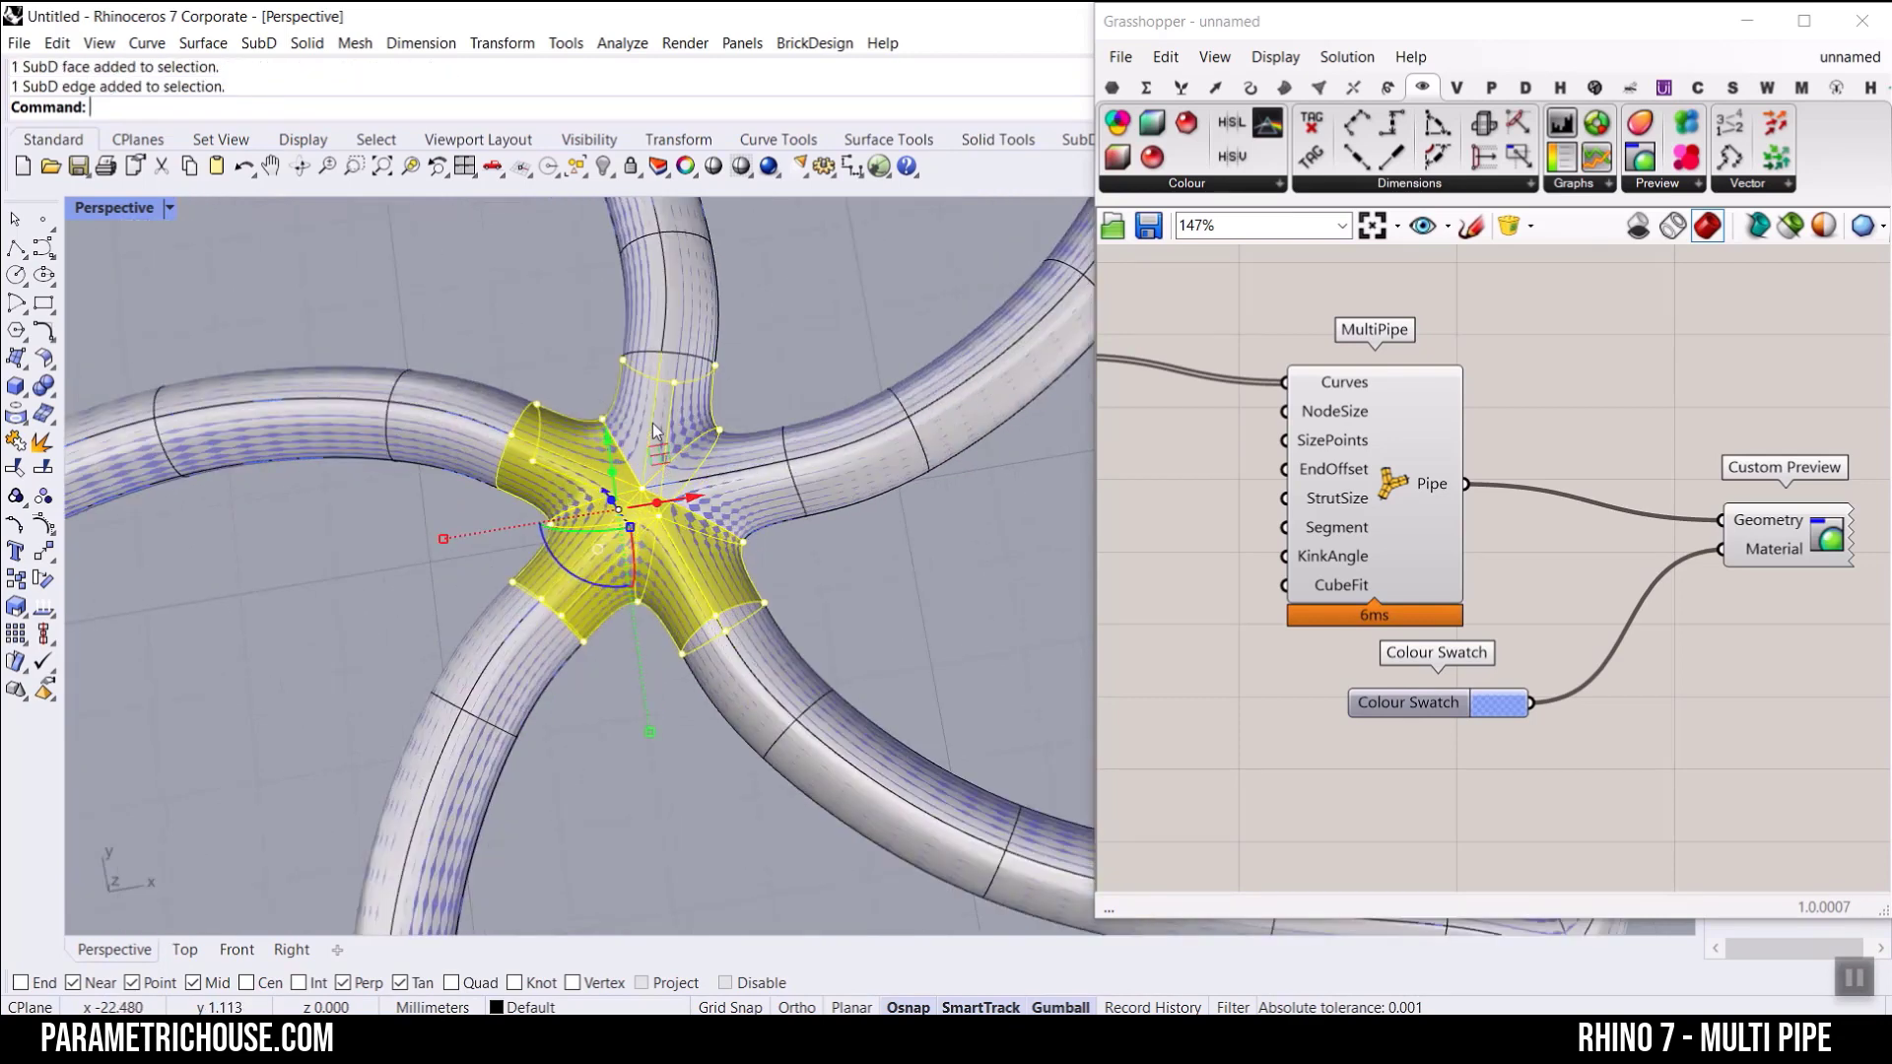
ctrl+shift+click(701, 404)
ctrl+shift+click(674, 448)
ctrl+shift+click(727, 451)
ctrl+shift+click(638, 406)
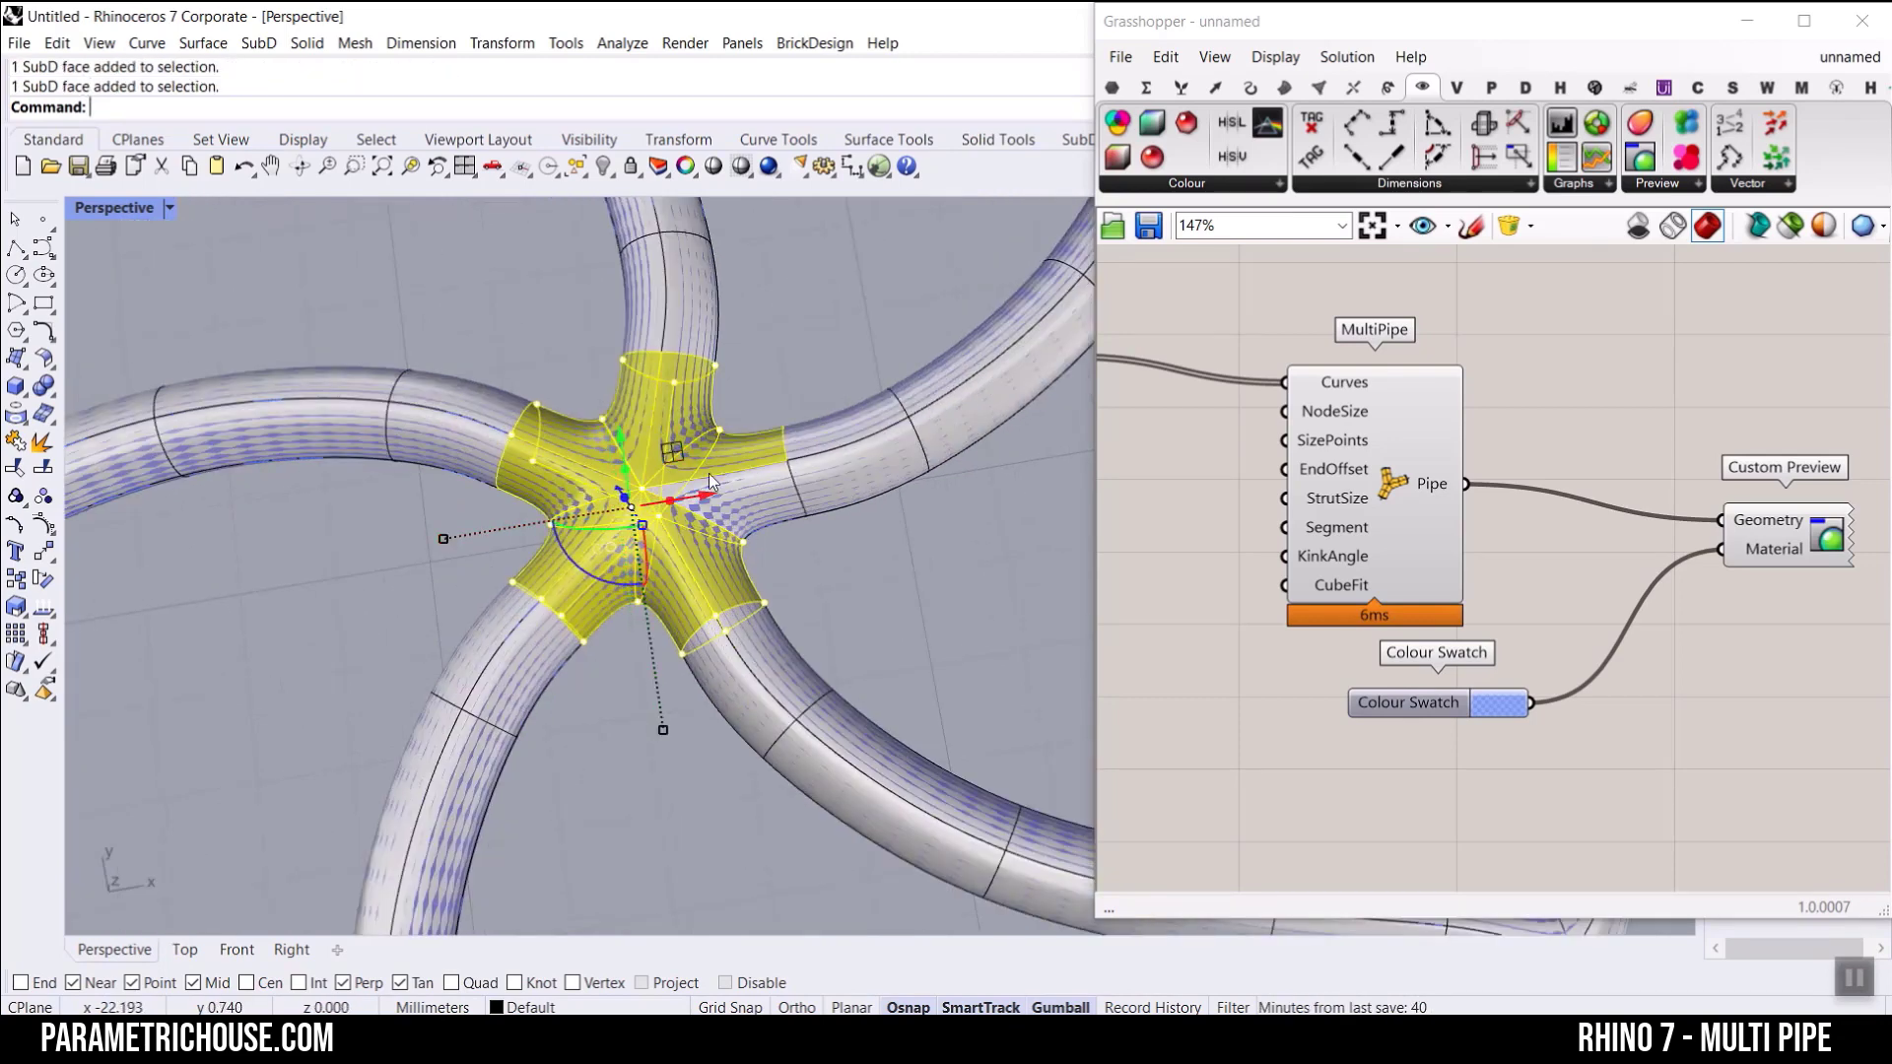
right_drag(741, 512, 717, 301)
scroll(721, 546, up, 5)
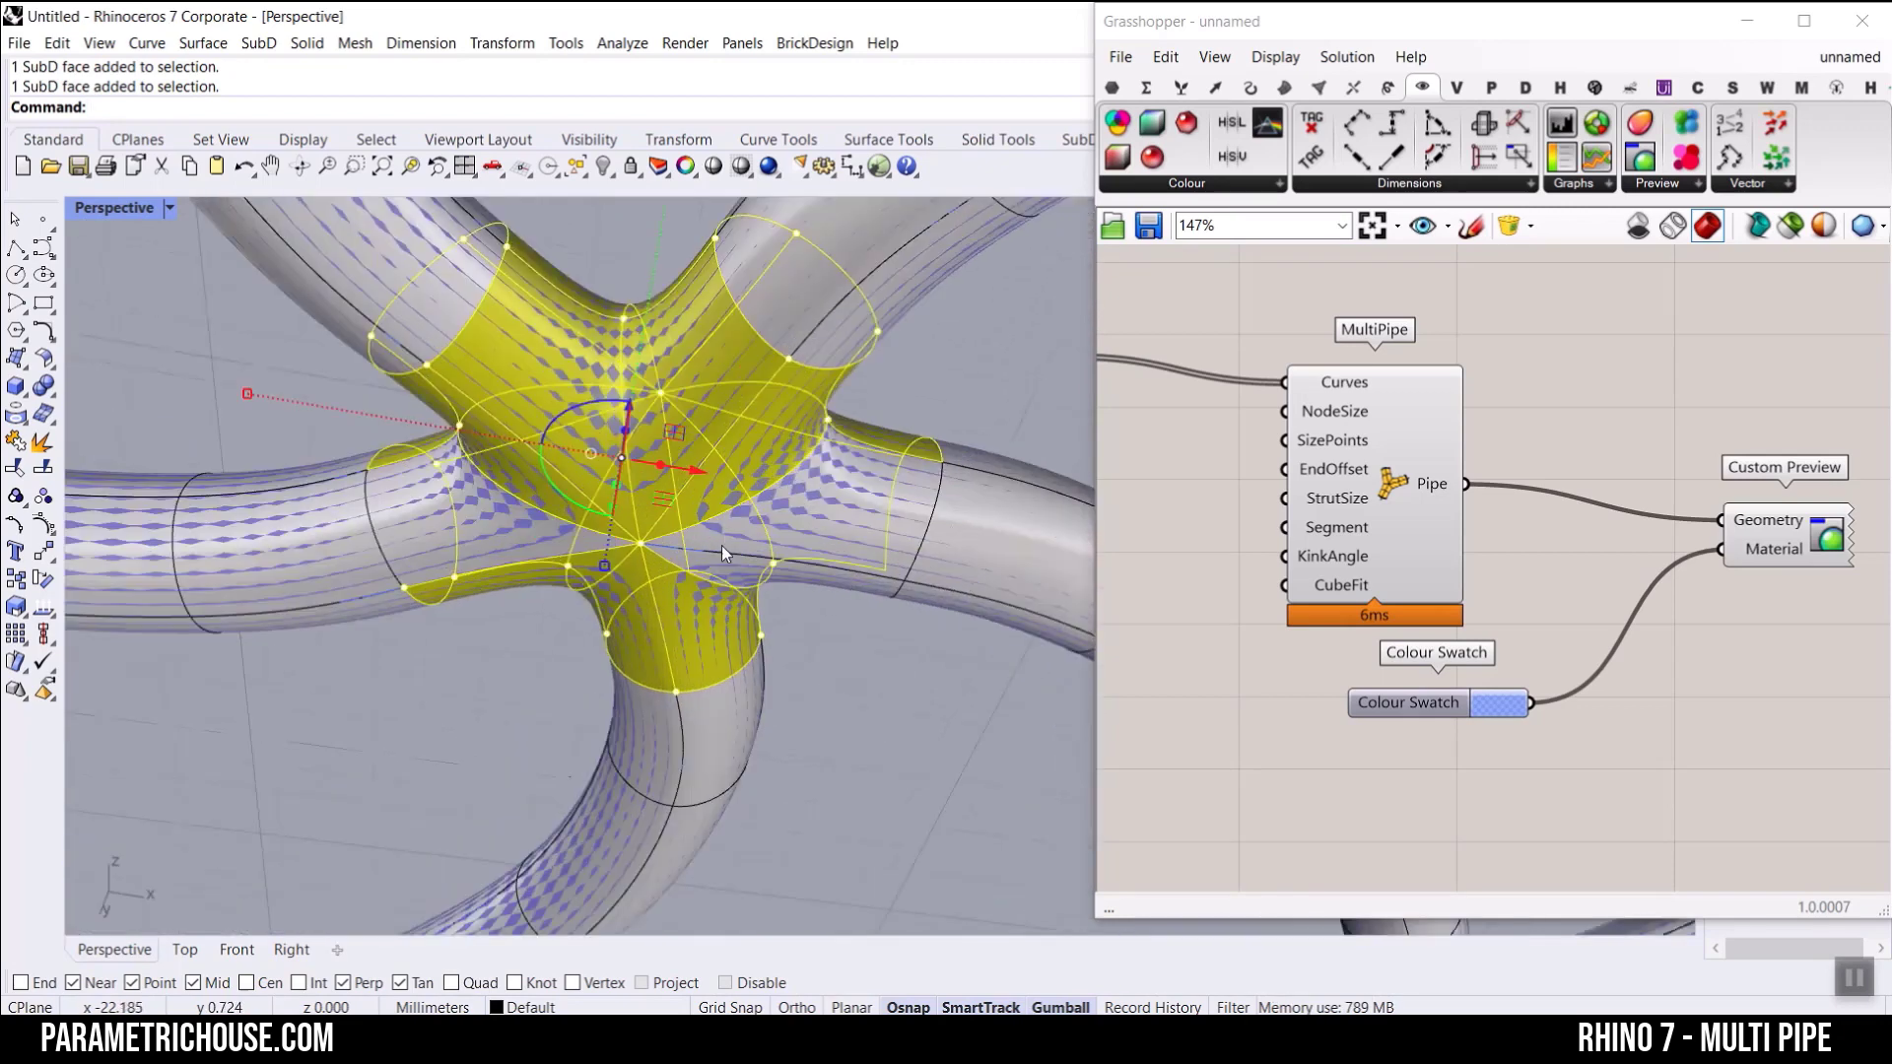
right_drag(784, 542, 800, 597)
ctrl+shift+click(808, 540)
ctrl+shift+click(746, 654)
ctrl+shift+click(516, 588)
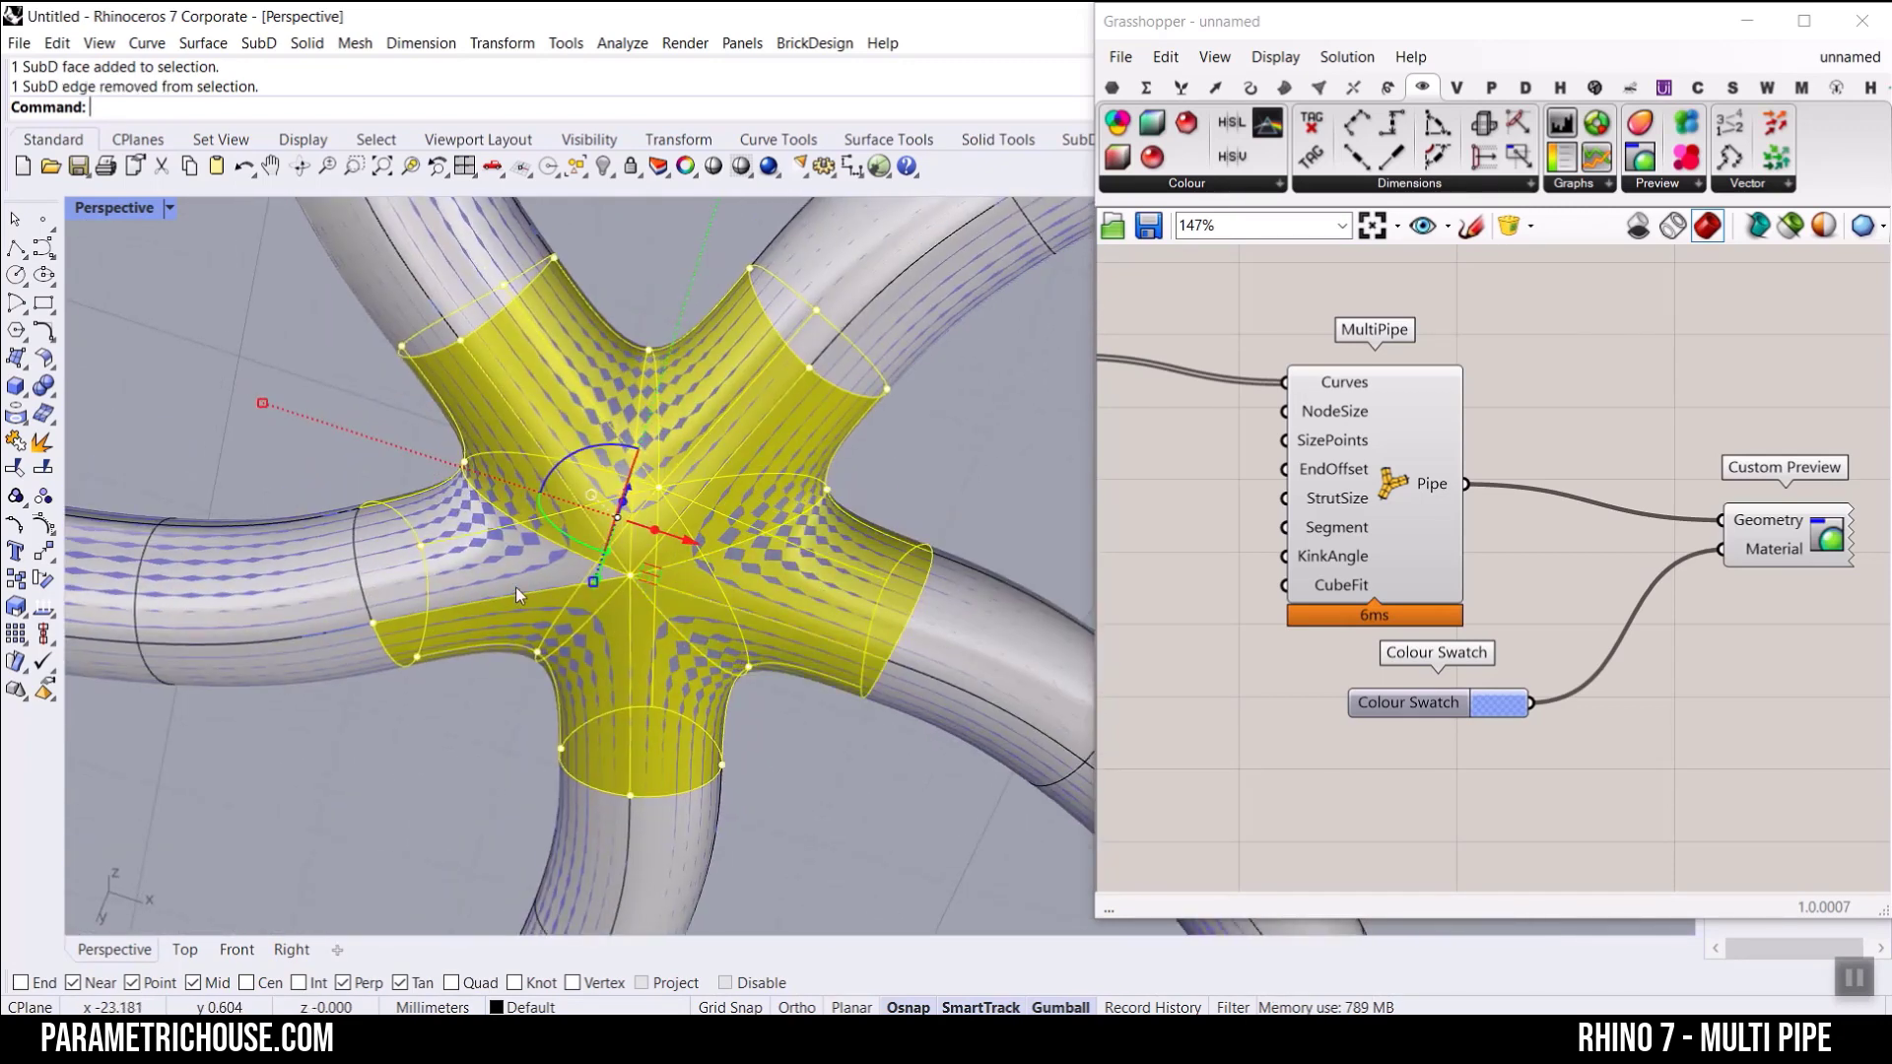
ctrl+shift+click(502, 561)
scroll(671, 468, down, 7)
right_drag(672, 469, 600, 565)
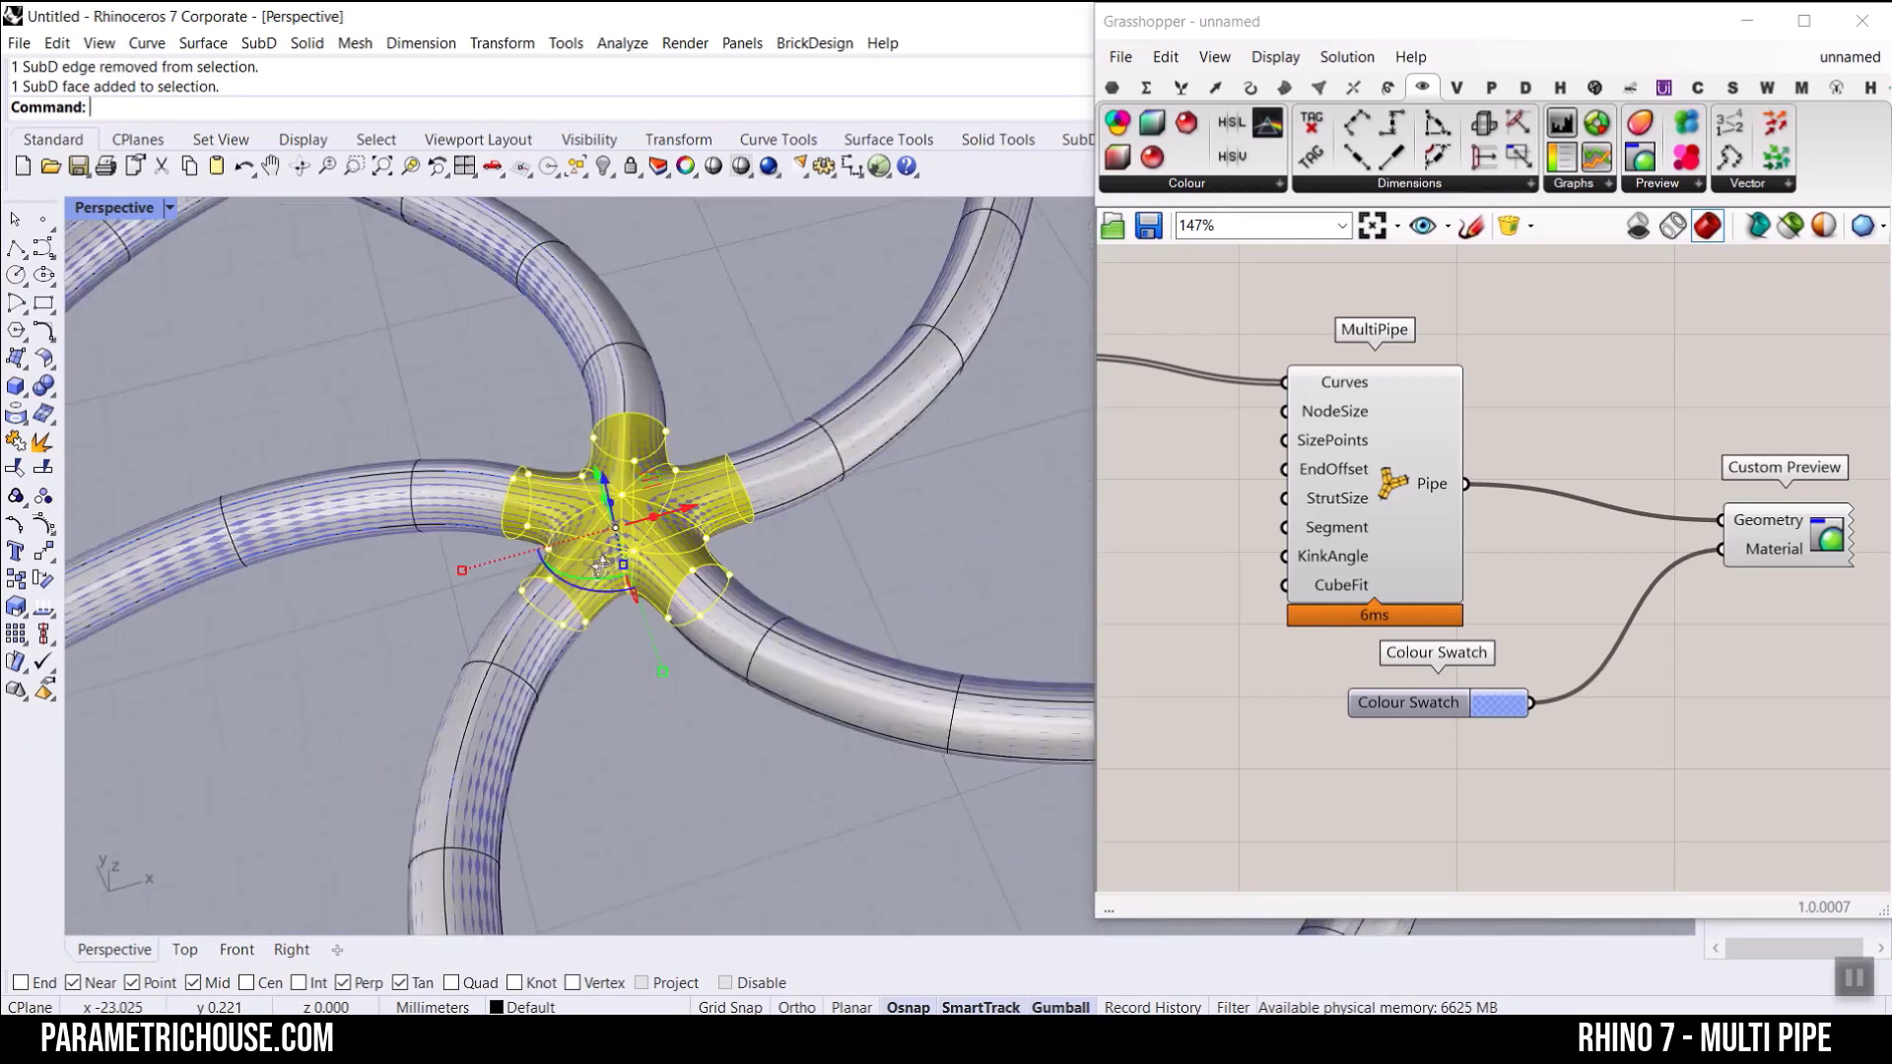
drag(460, 571, 390, 598)
click(688, 698)
scroll(680, 670, down, 6)
right_drag(654, 572, 748, 658)
scroll(617, 593, up, 5)
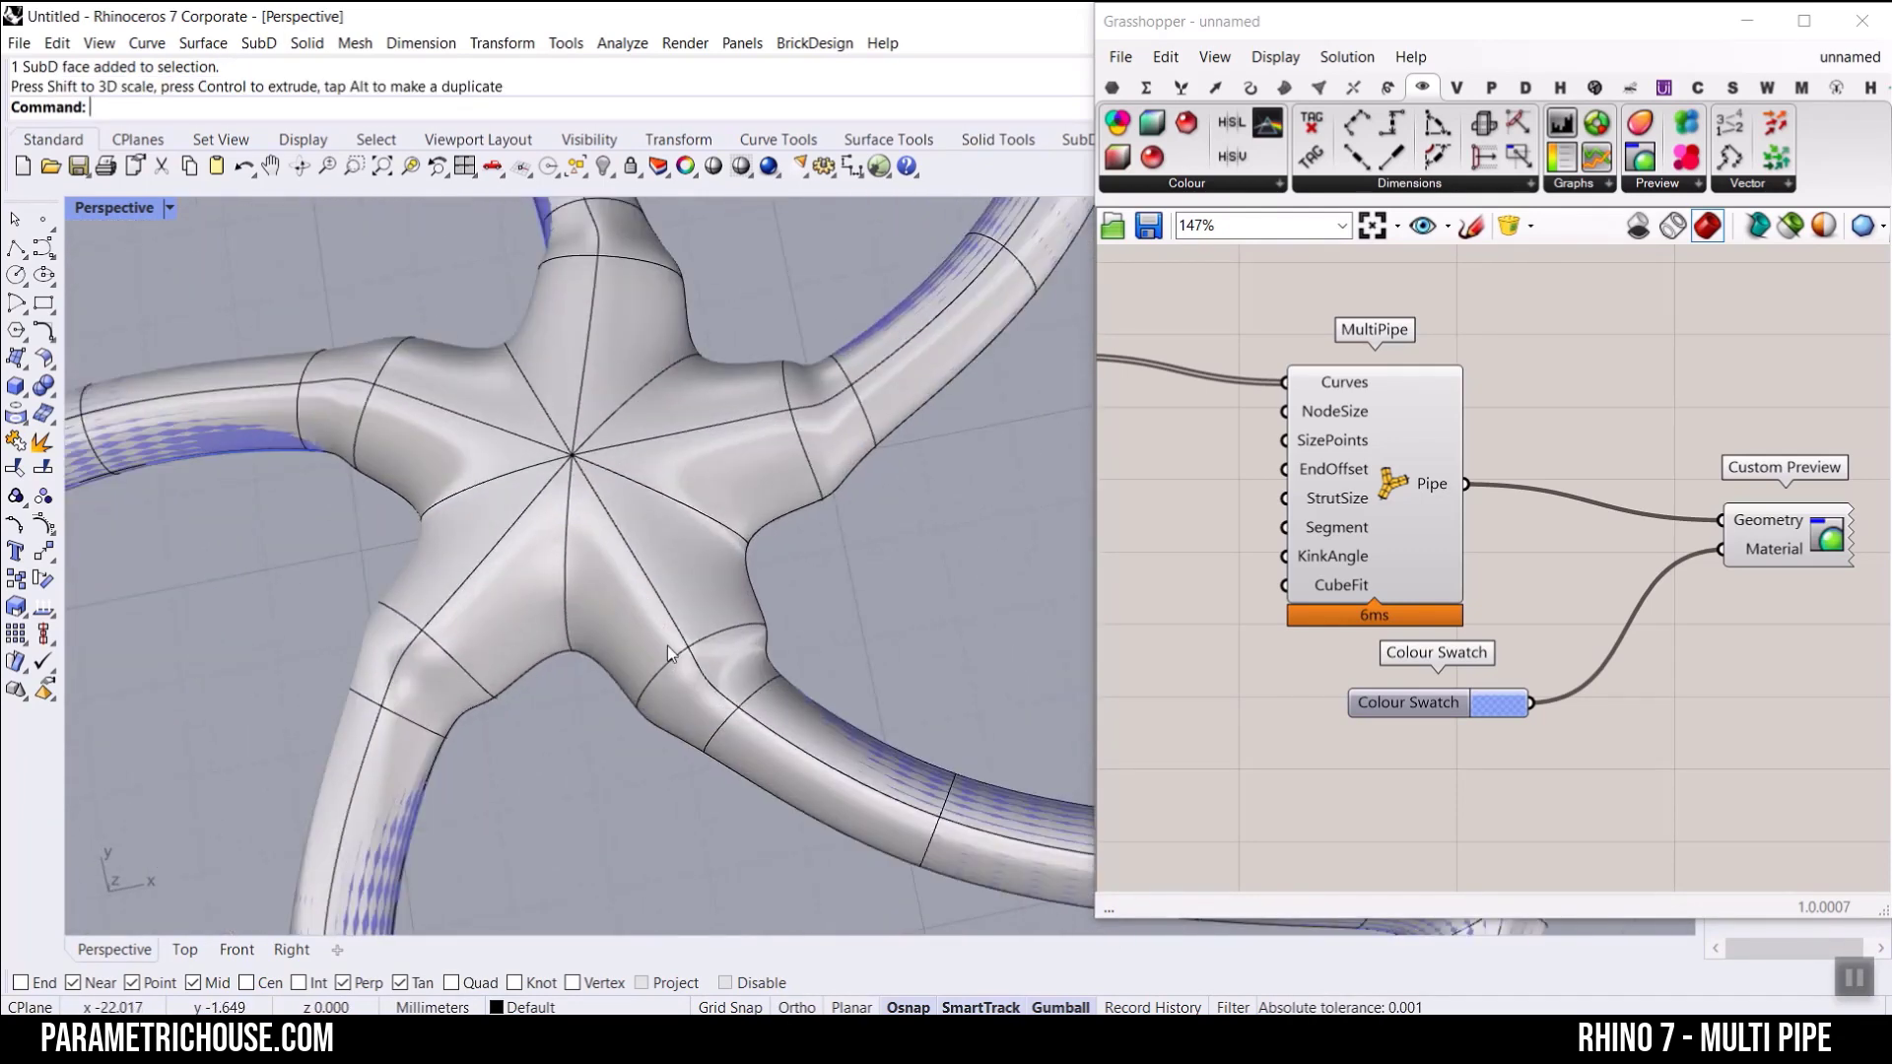
Step: Undo the scaling of the centre joint and the bake of the pipe
scroll(653, 631, down, 5)
key(ctrl+z)
scroll(710, 609, up, 3)
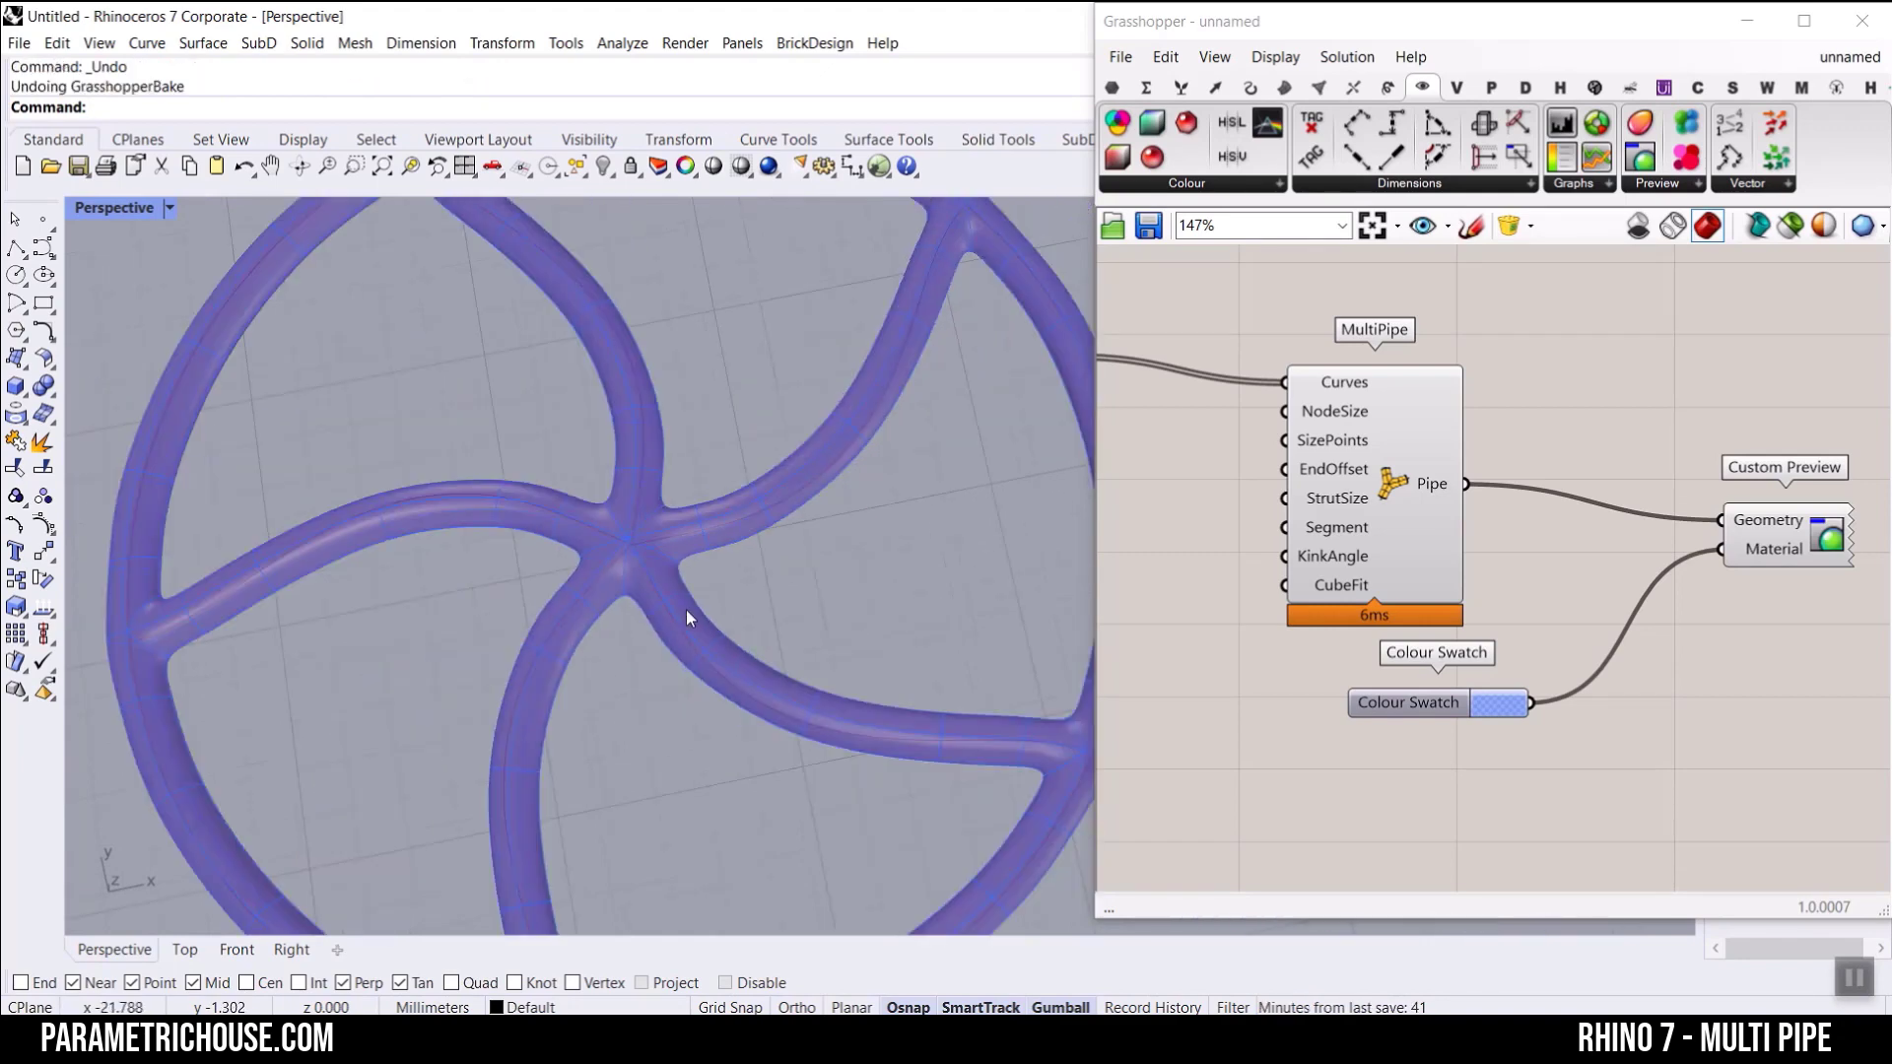
Step: Move MultiPipe, Colour Swatch and Custom Preview together farther away from the Curve parameter
scroll(1441, 545, down, 4)
drag(1683, 699, 1383, 497)
drag(1403, 520, 1506, 529)
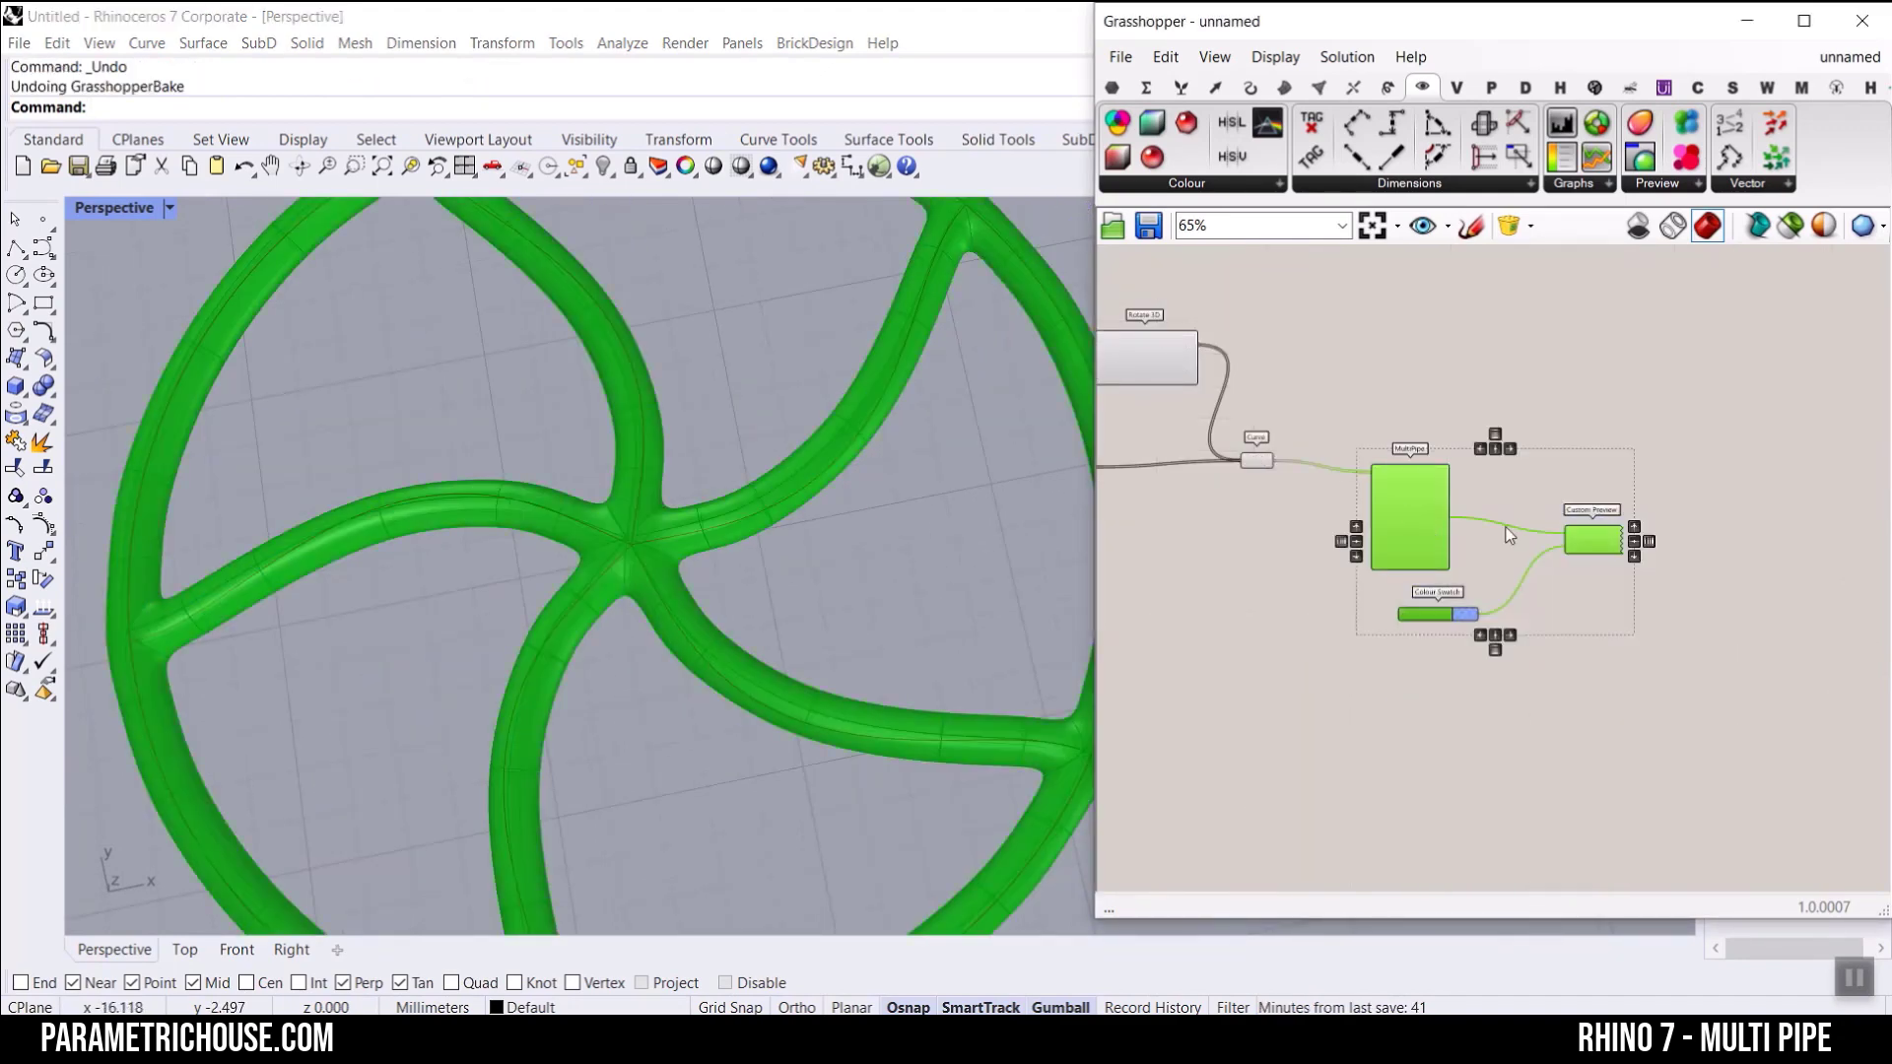
click(1456, 491)
Step: Create a number slider with the value 1.25 and connect it to MultiPipe's NodeSize input
scroll(1457, 488, up, 5)
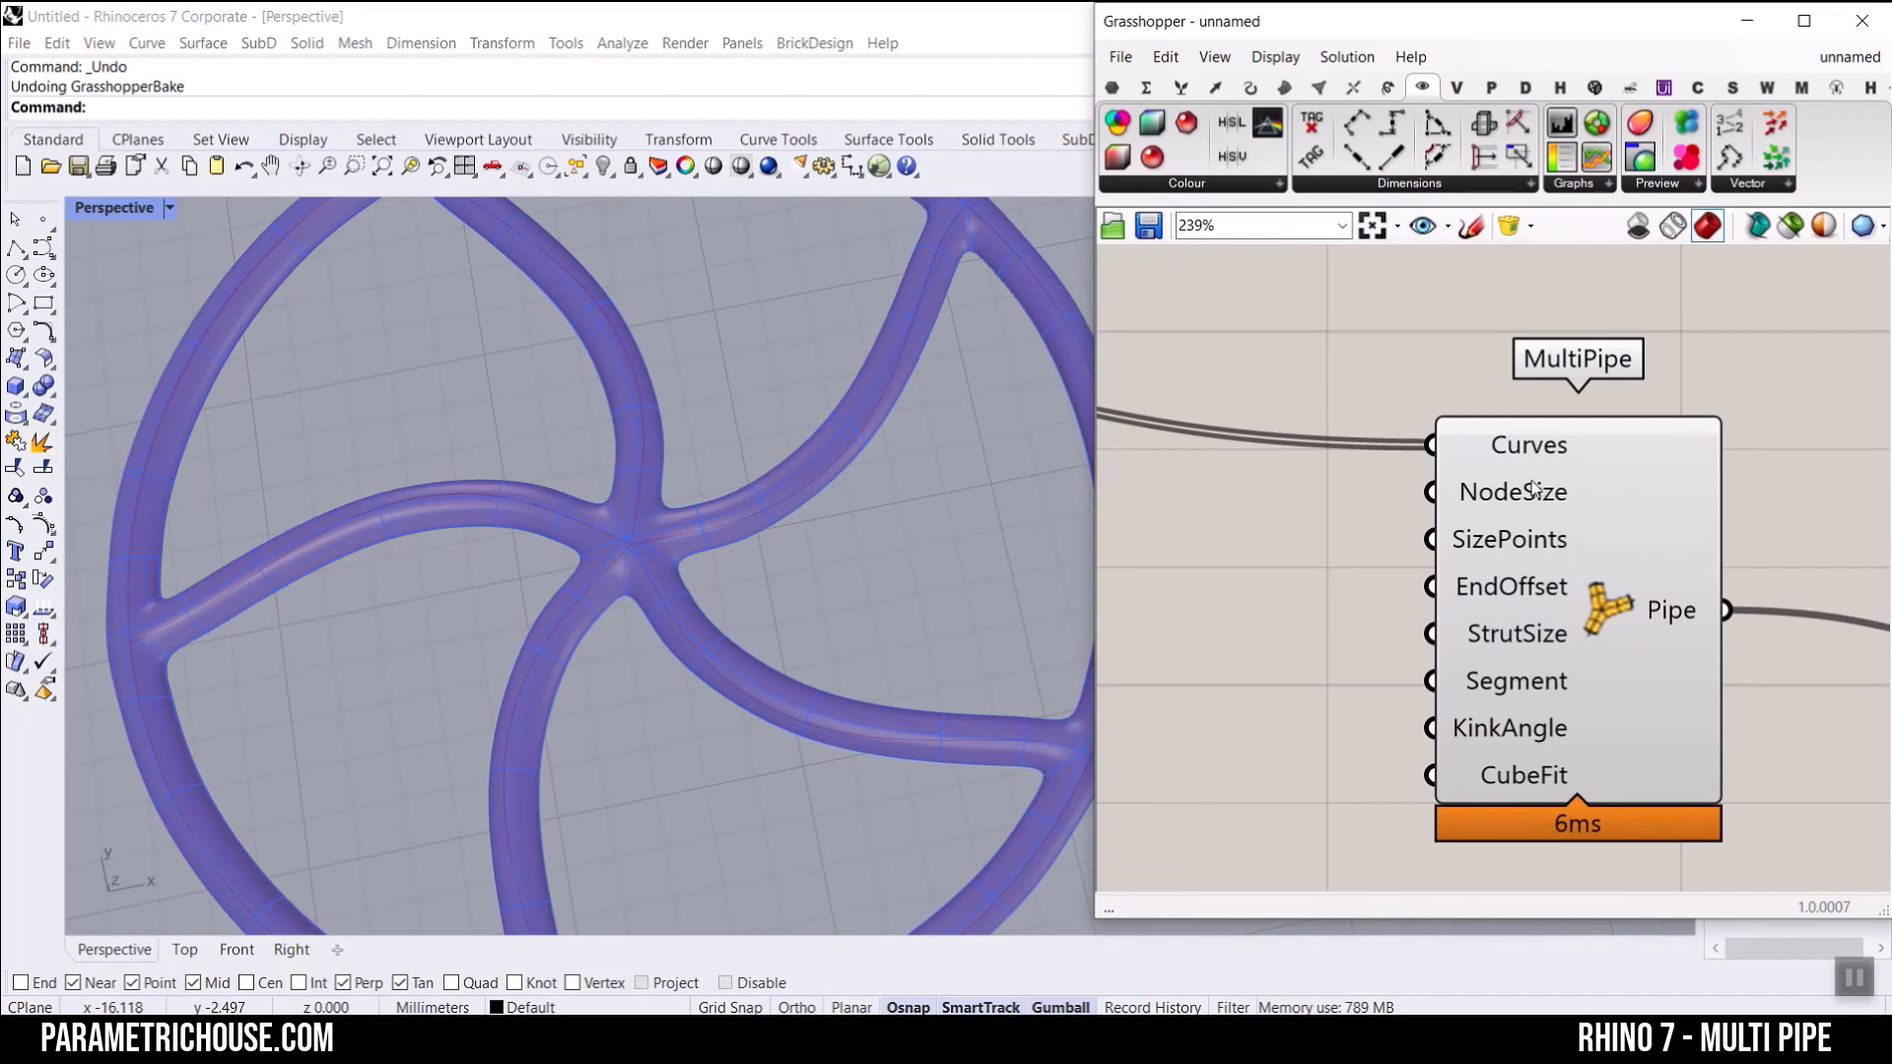
mouse_move(1533, 487)
right_drag(1099, 553, 1281, 636)
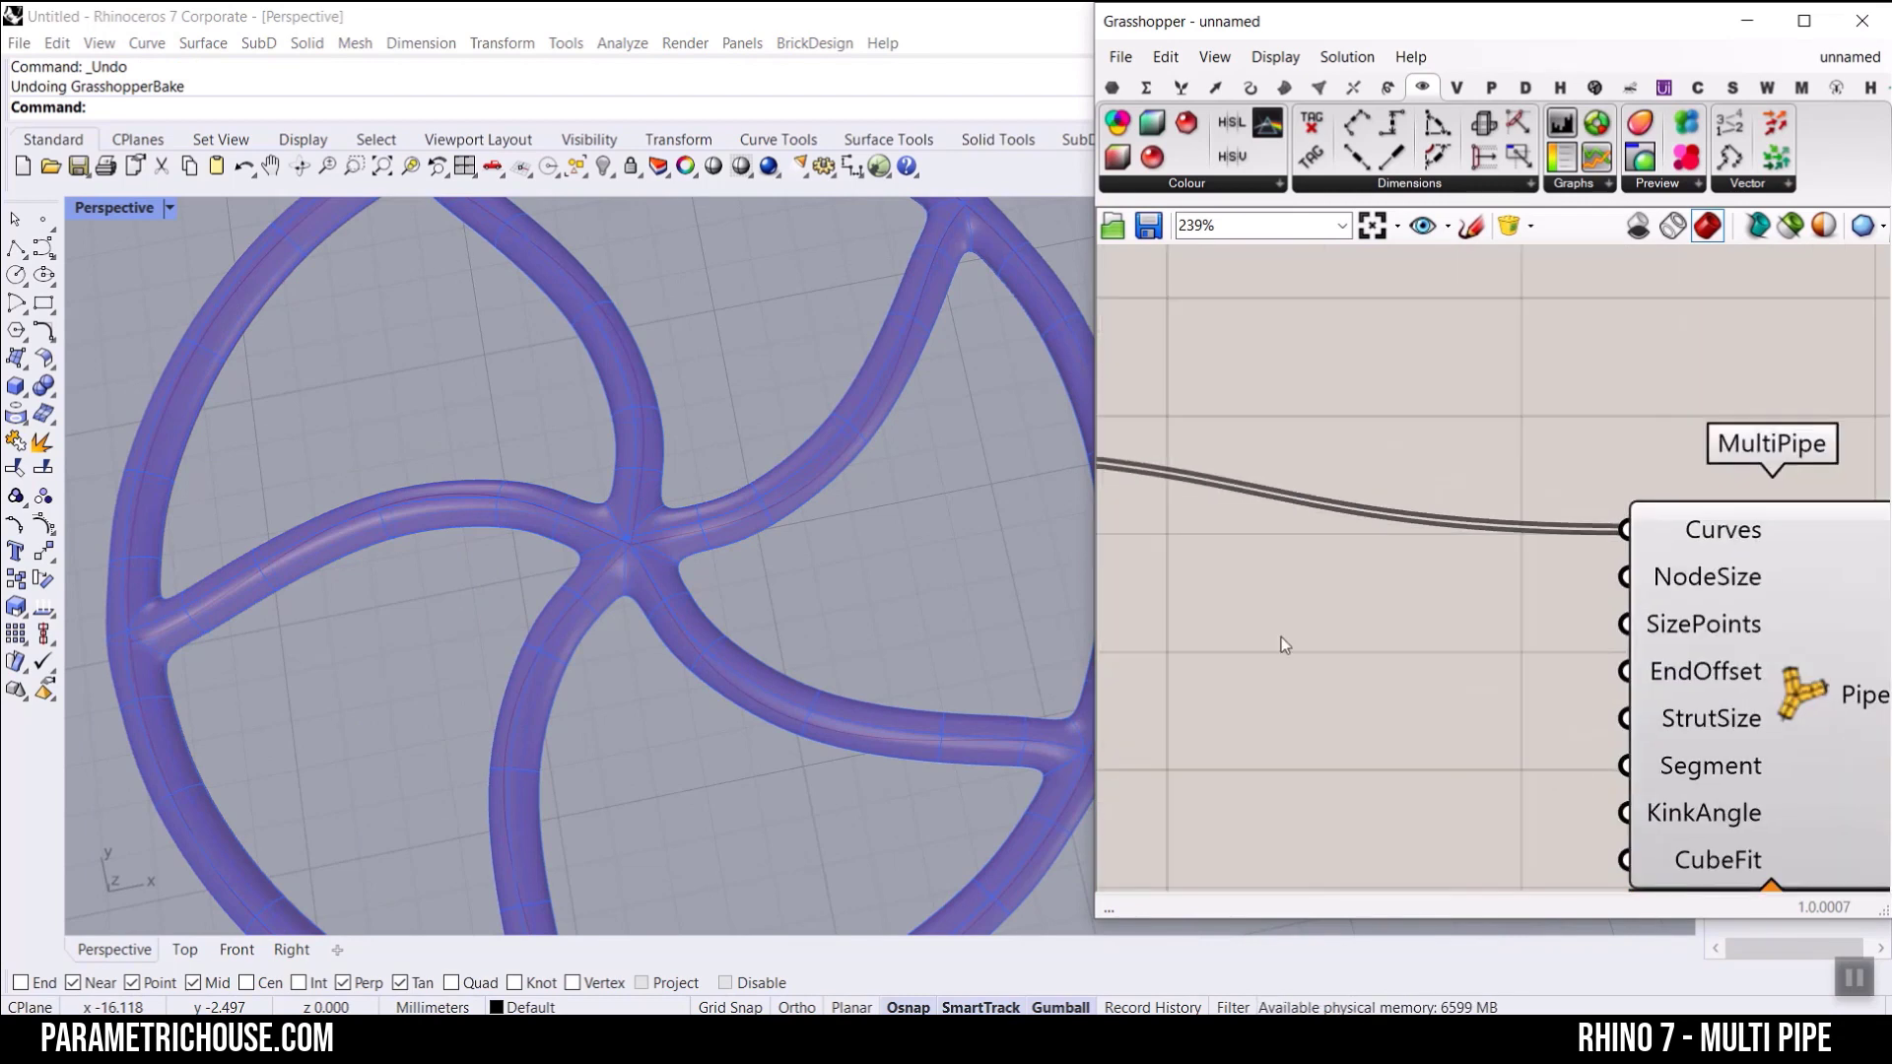
double_click(1281, 637)
text(1.25)
key(Return)
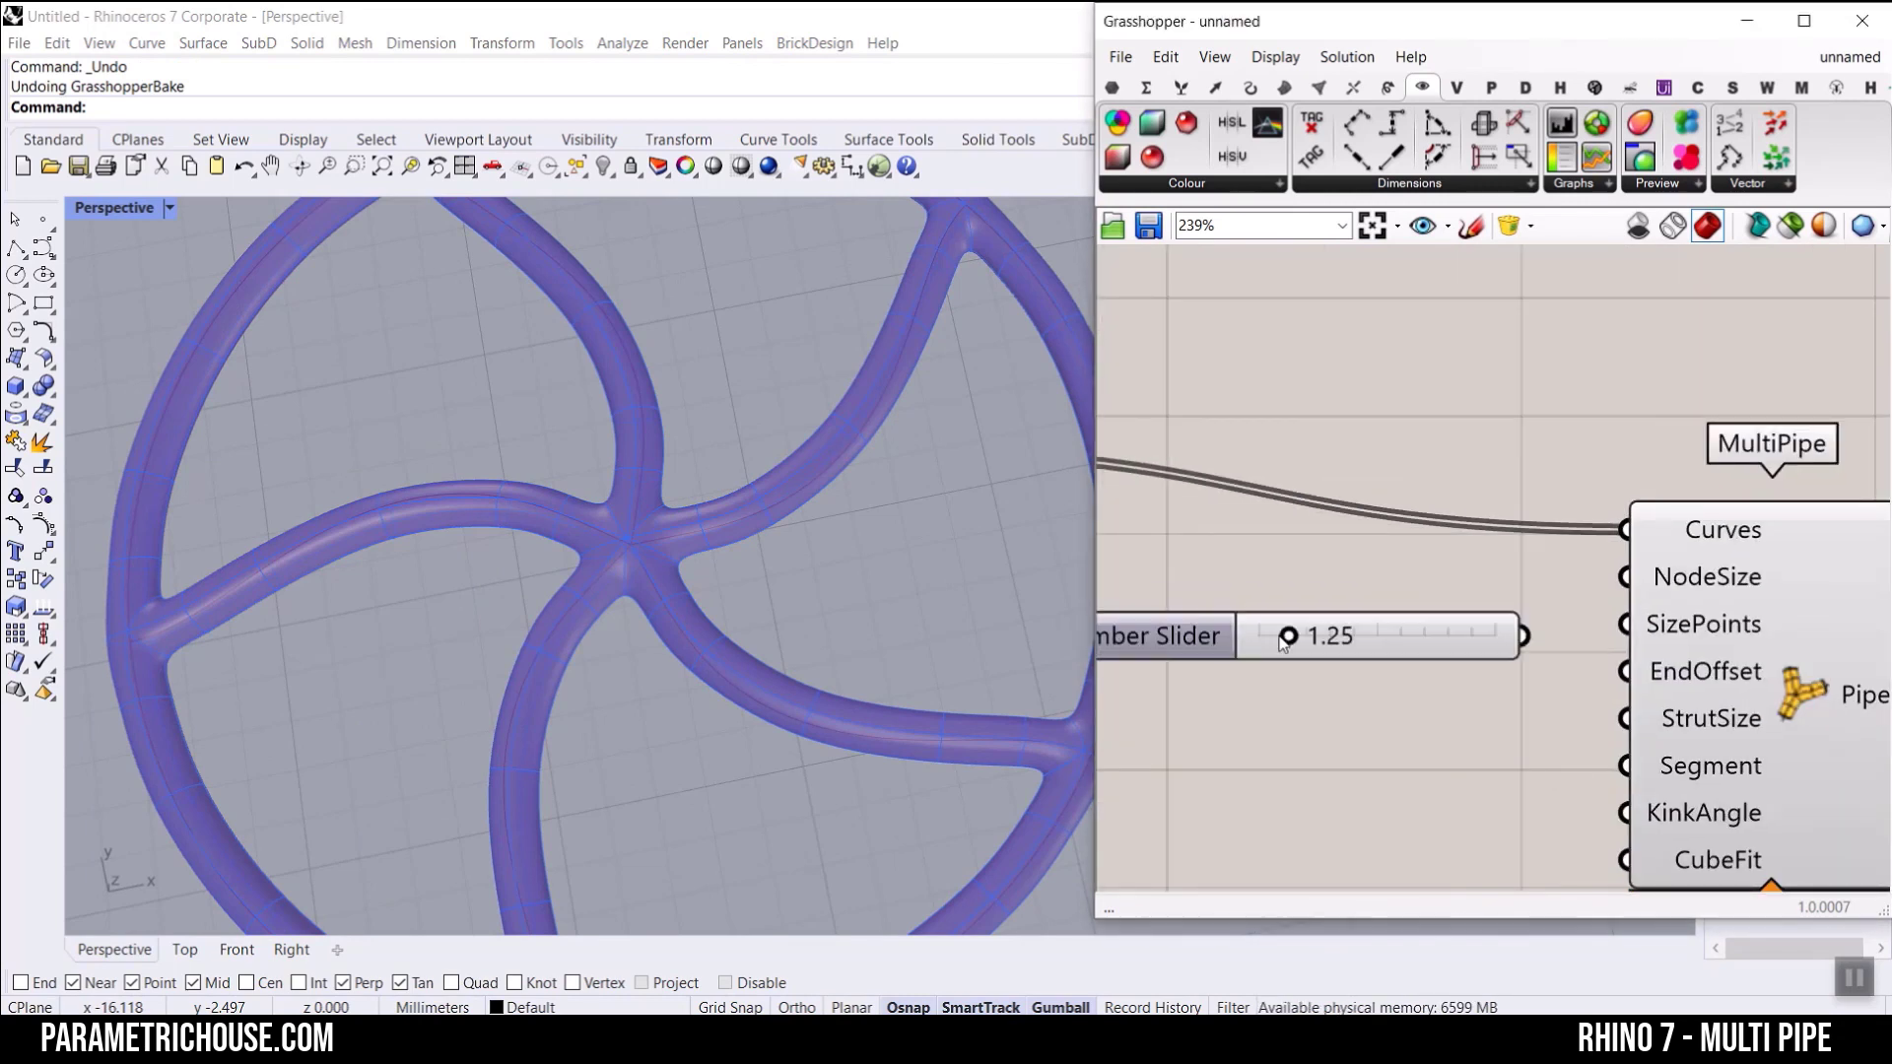
drag(1523, 636, 1626, 577)
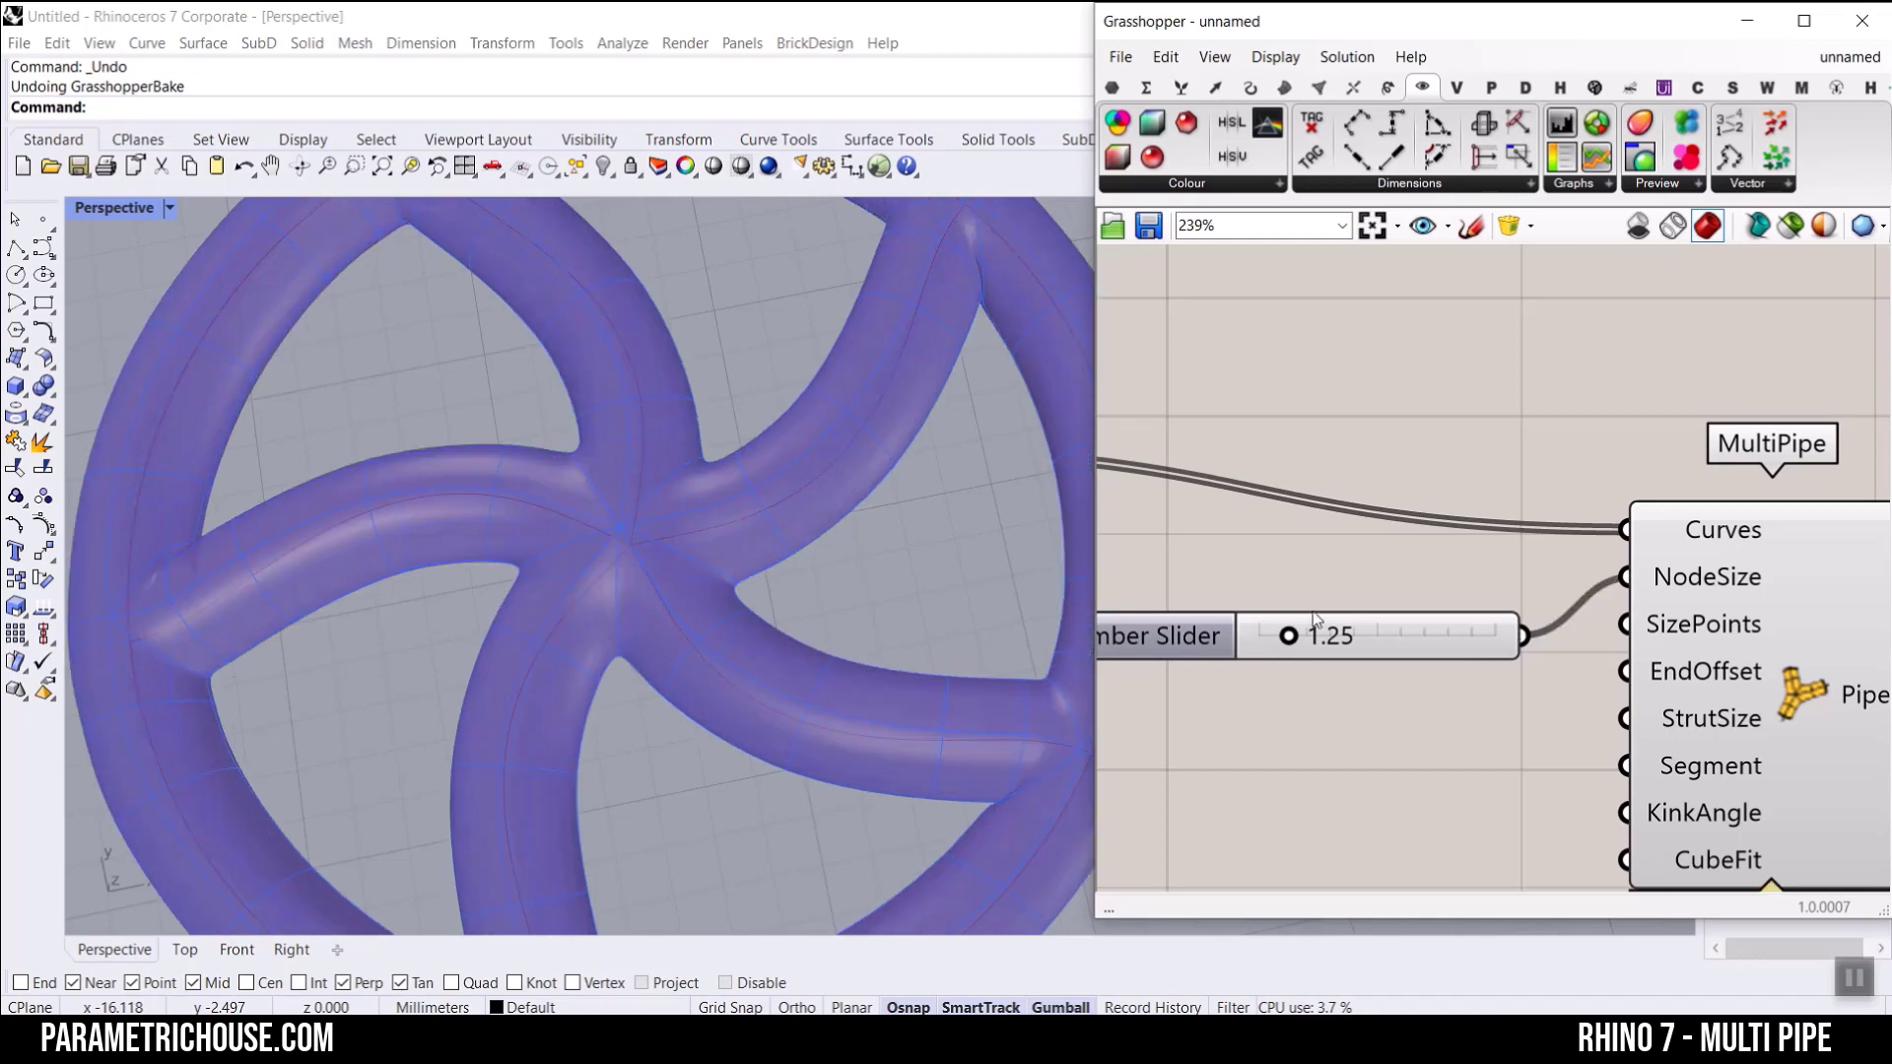
Step: Set the NodeSize slider to 1.12 and align the slider with the NodeSize input
drag(1289, 636, 1407, 578)
scroll(663, 426, down, 5)
scroll(695, 519, up, 3)
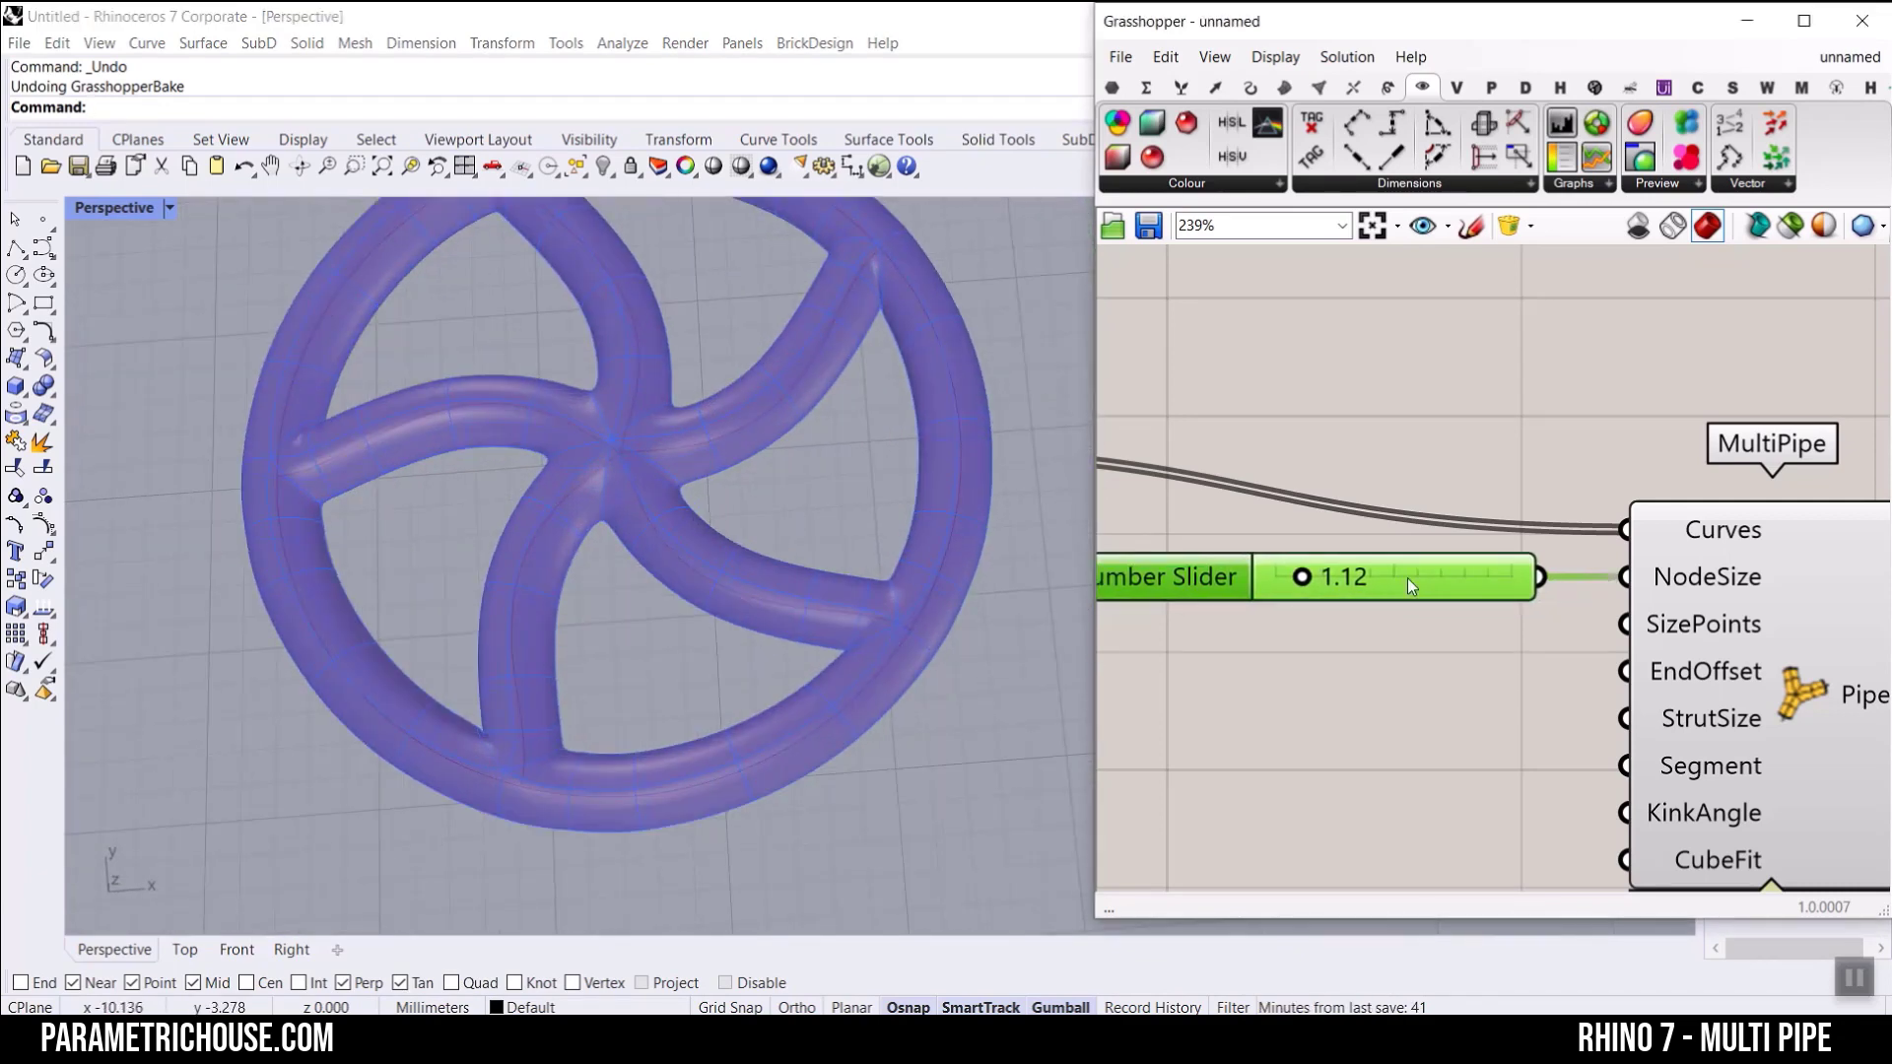
Step: Assign a single point, picked between two spokes inside the wheel, to MultiPipe's SizePoints input
right_click(1710, 631)
click(1734, 837)
click(815, 492)
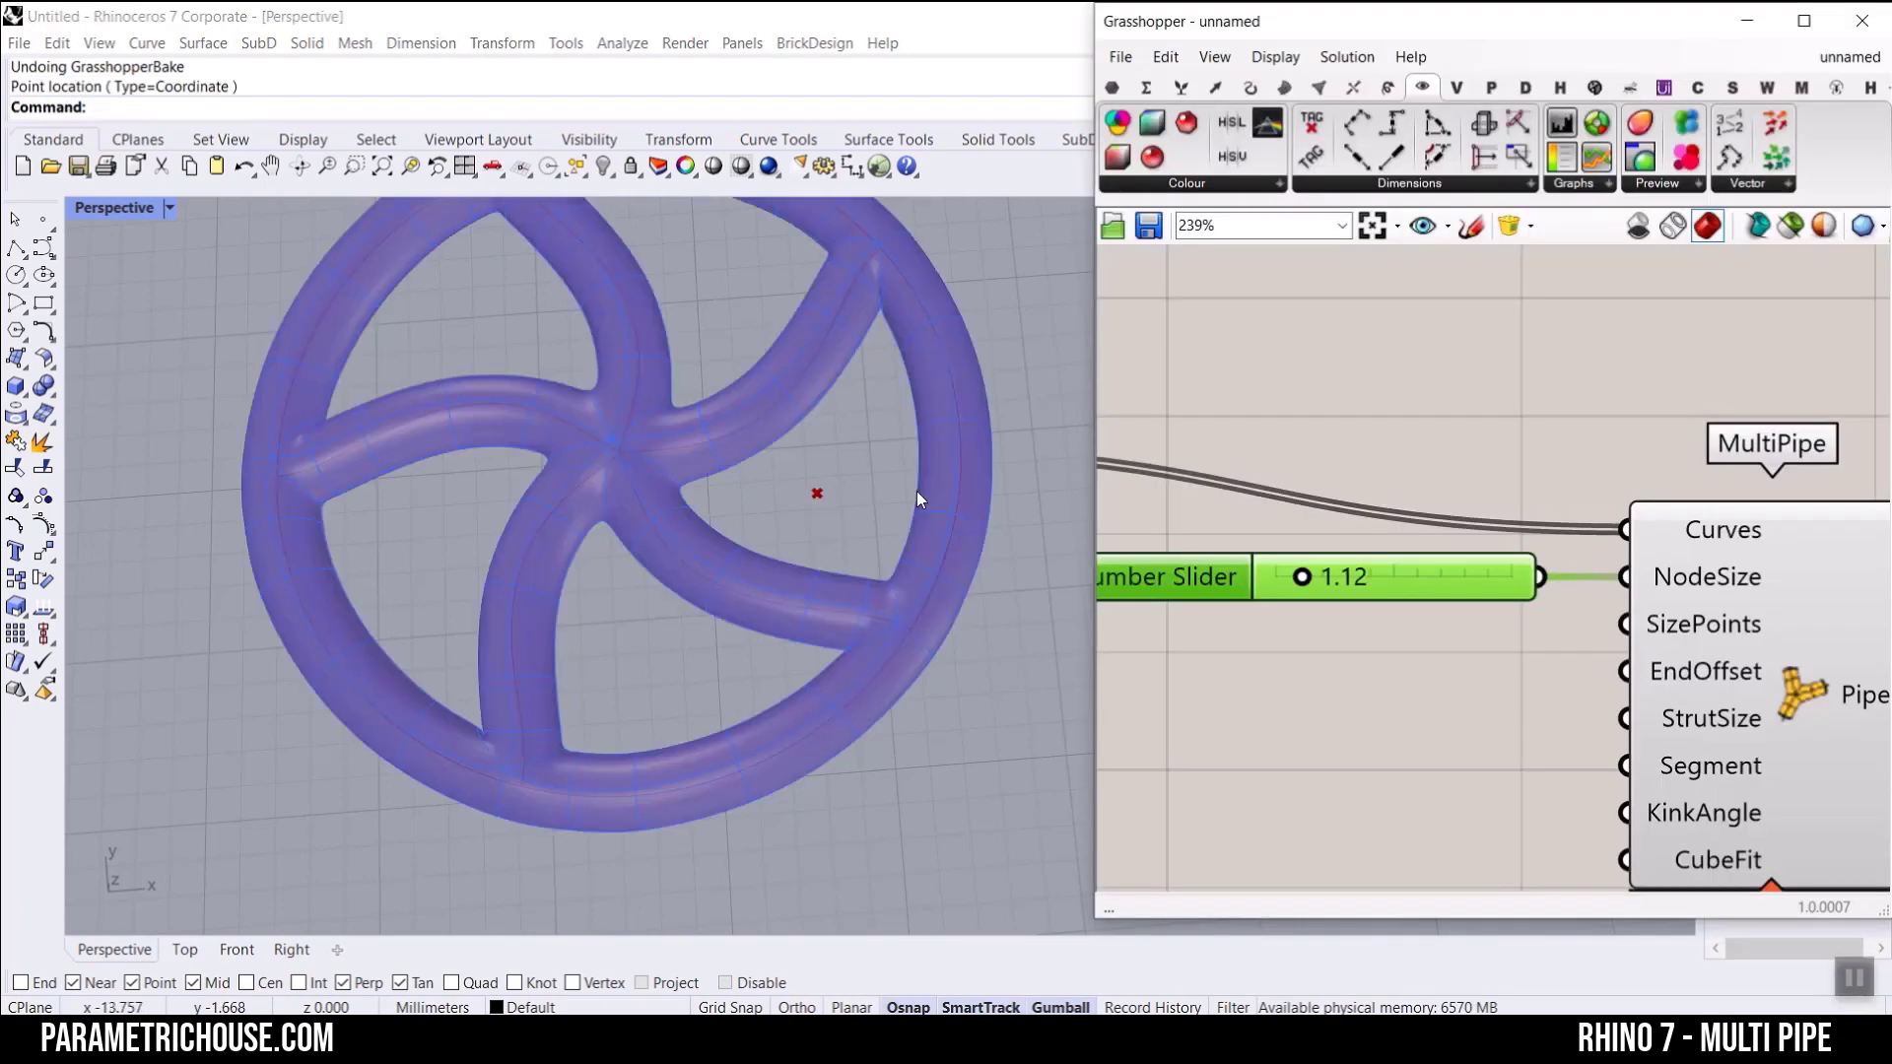
Step: Clear the stored values from MultiPipe's SizePoints input
right_click(1686, 633)
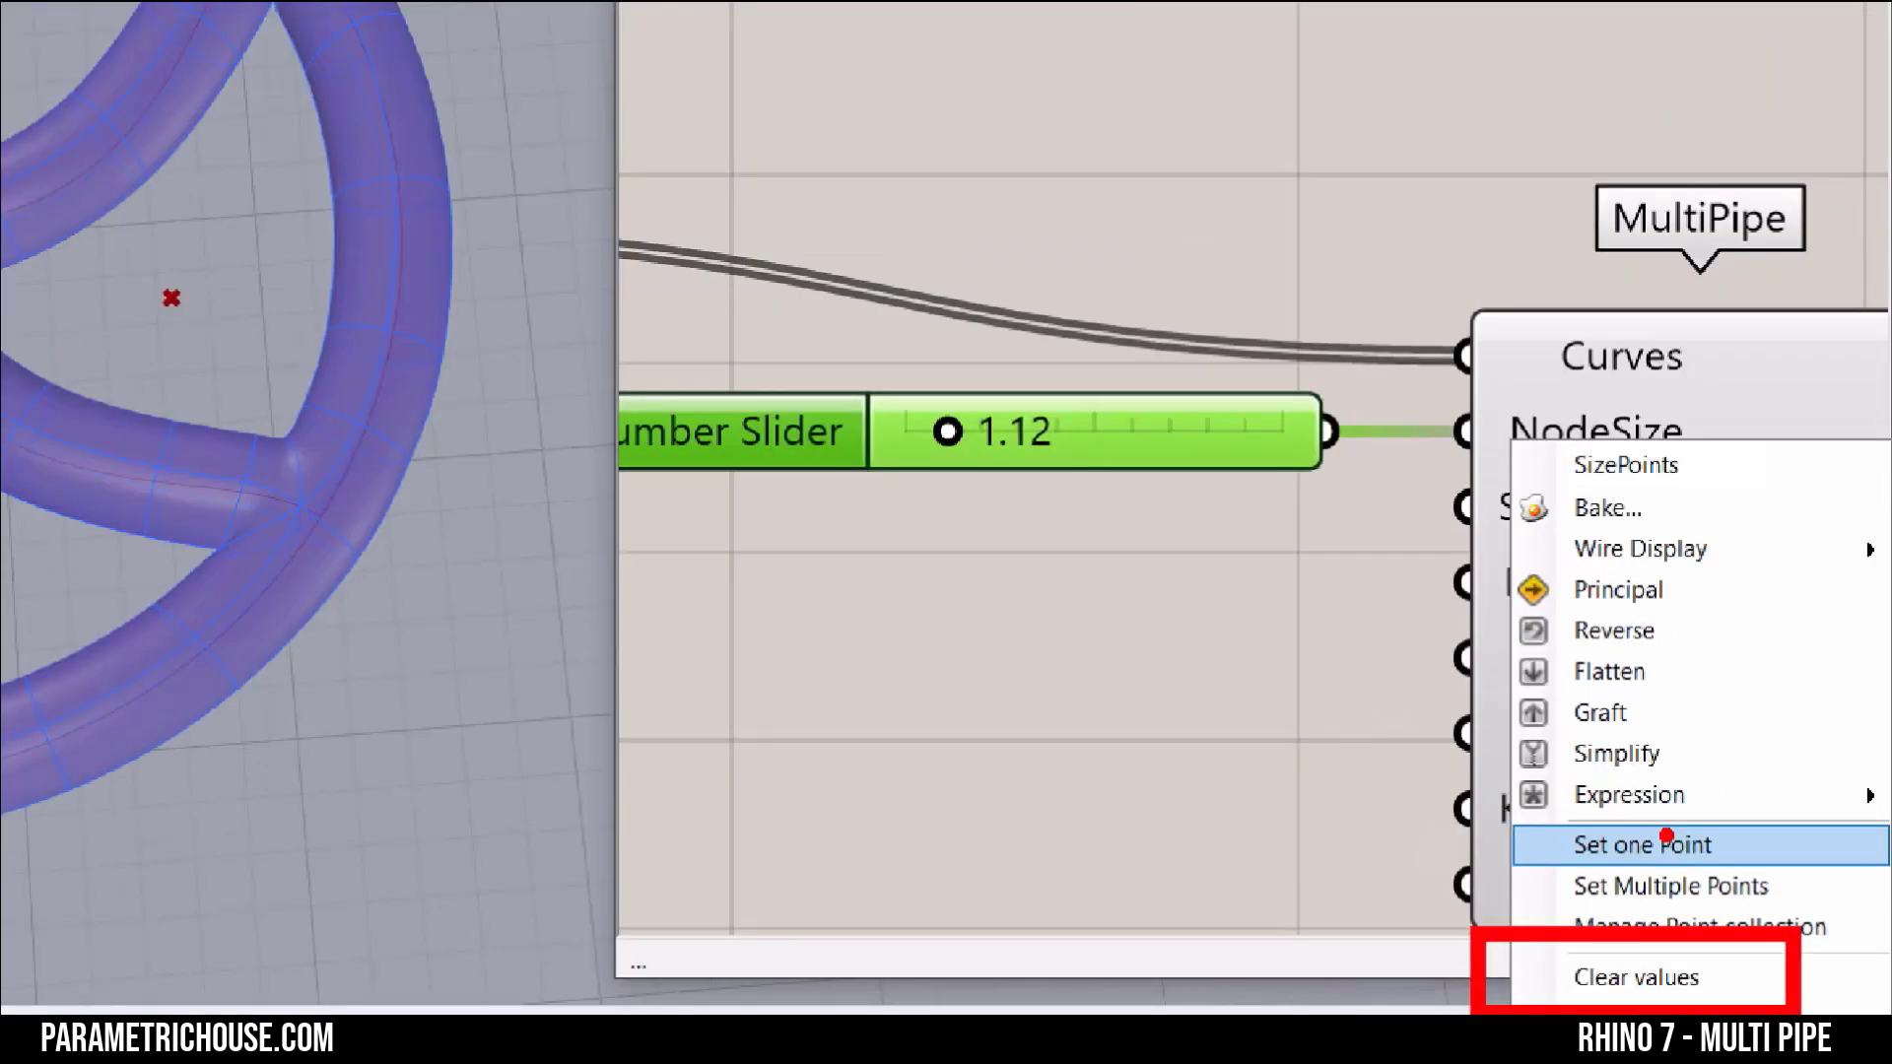
key(Escape)
right_click(1657, 601)
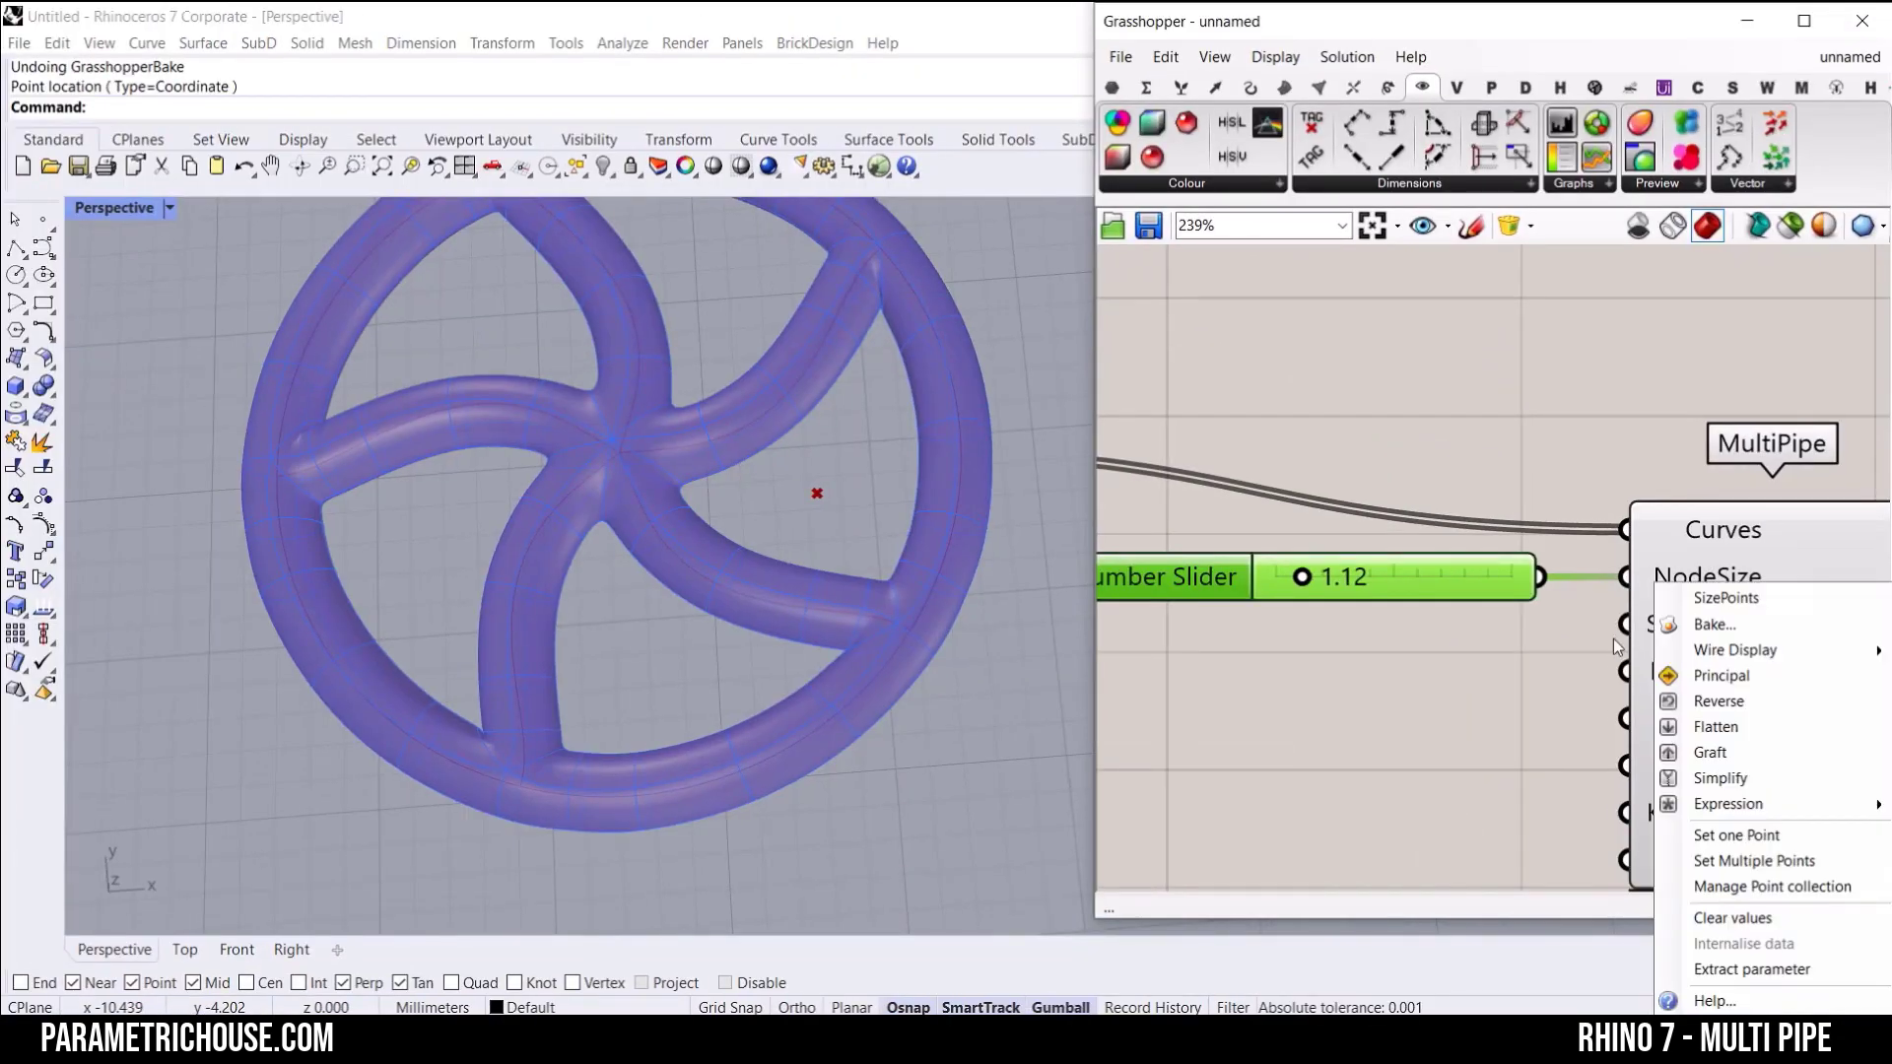
click(1724, 916)
right_drag(1629, 667, 1460, 562)
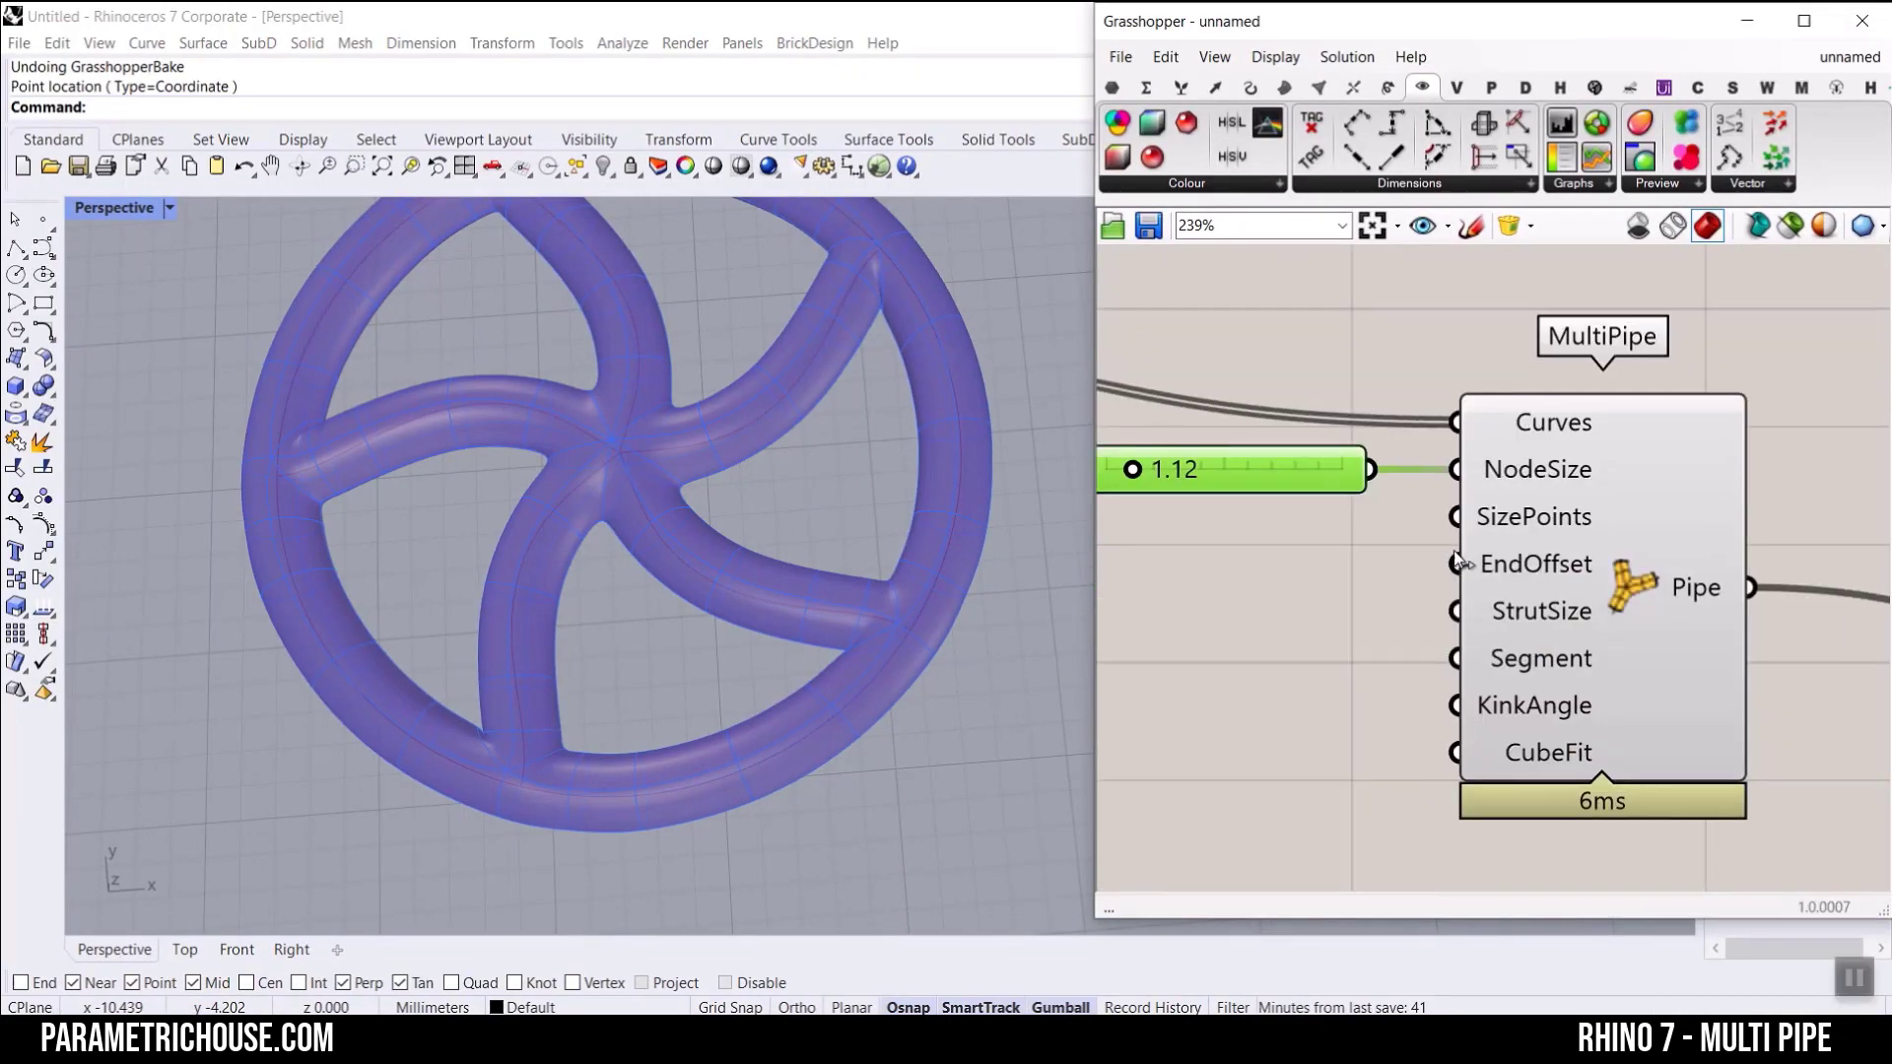
scroll(1625, 608, up, 2)
right_drag(1612, 684, 1568, 593)
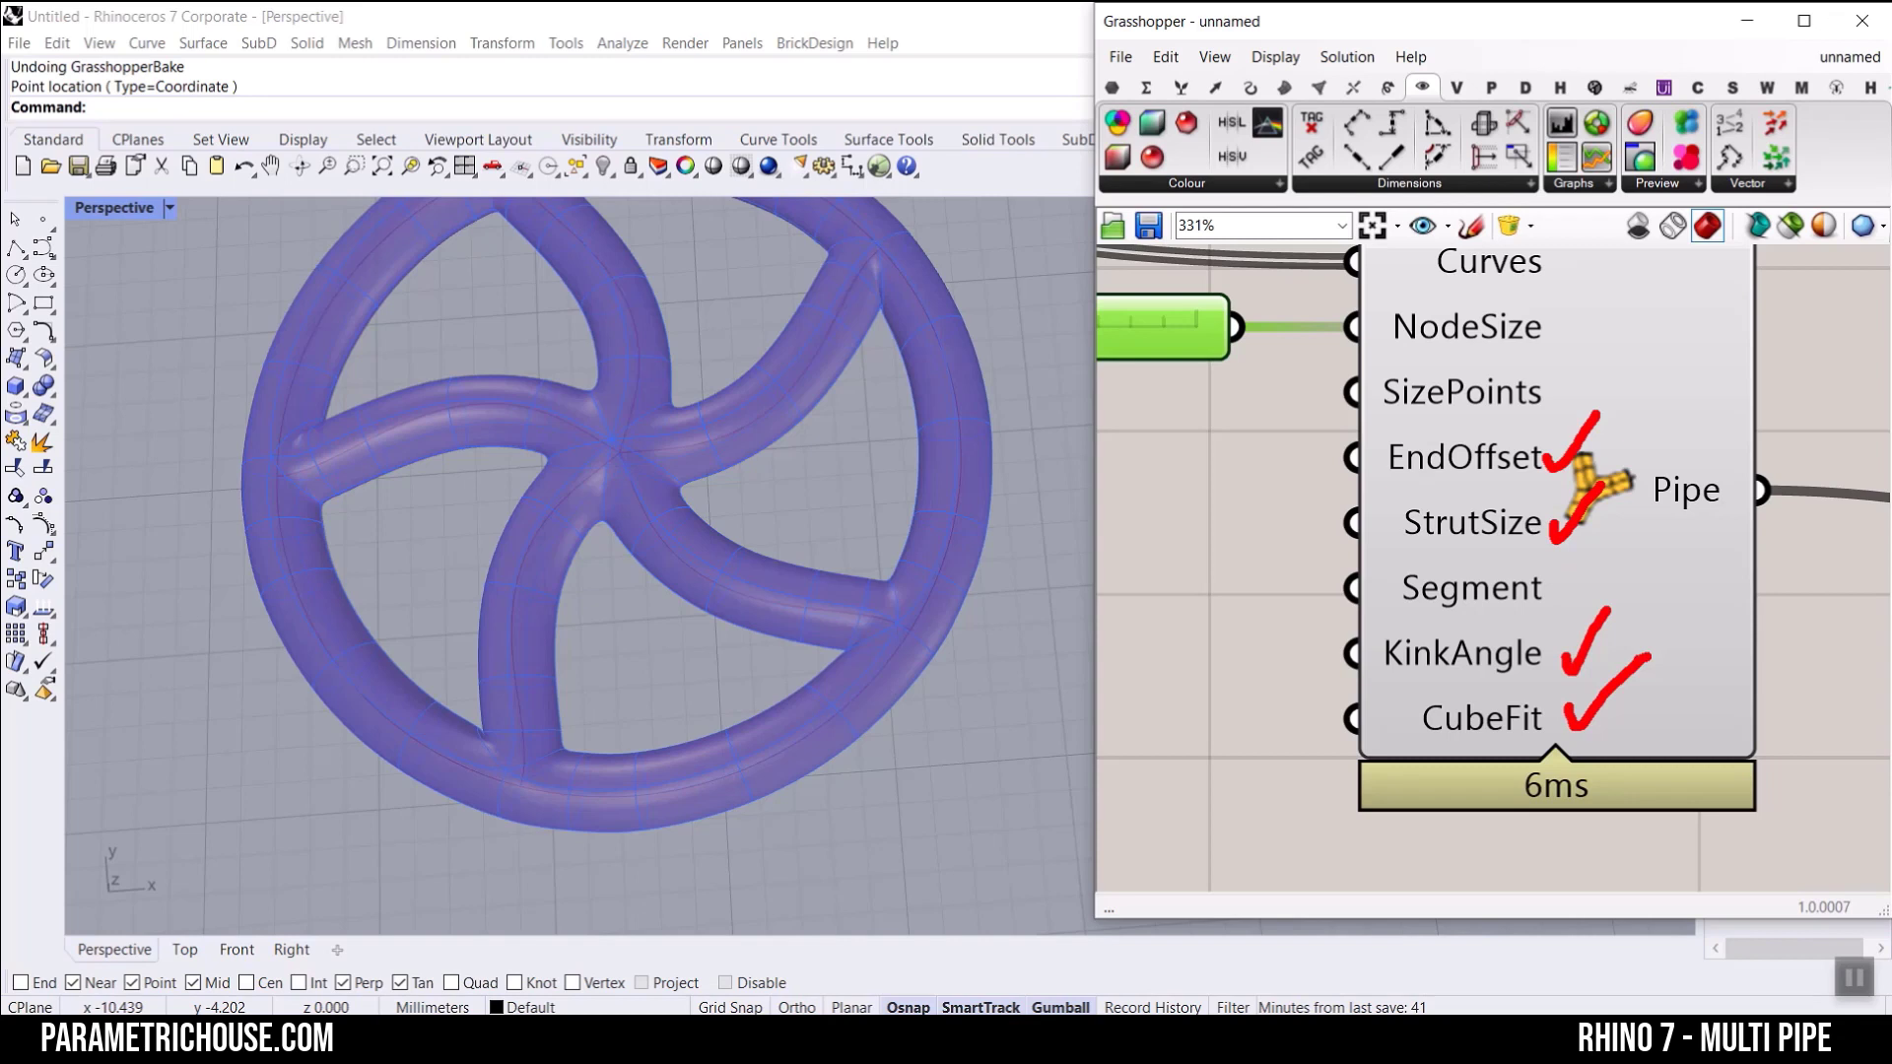
Step: Duplicate the NodeSize slider and connect the copy to MultiPipe's StrutSize input
right_drag(1357, 521, 1525, 530)
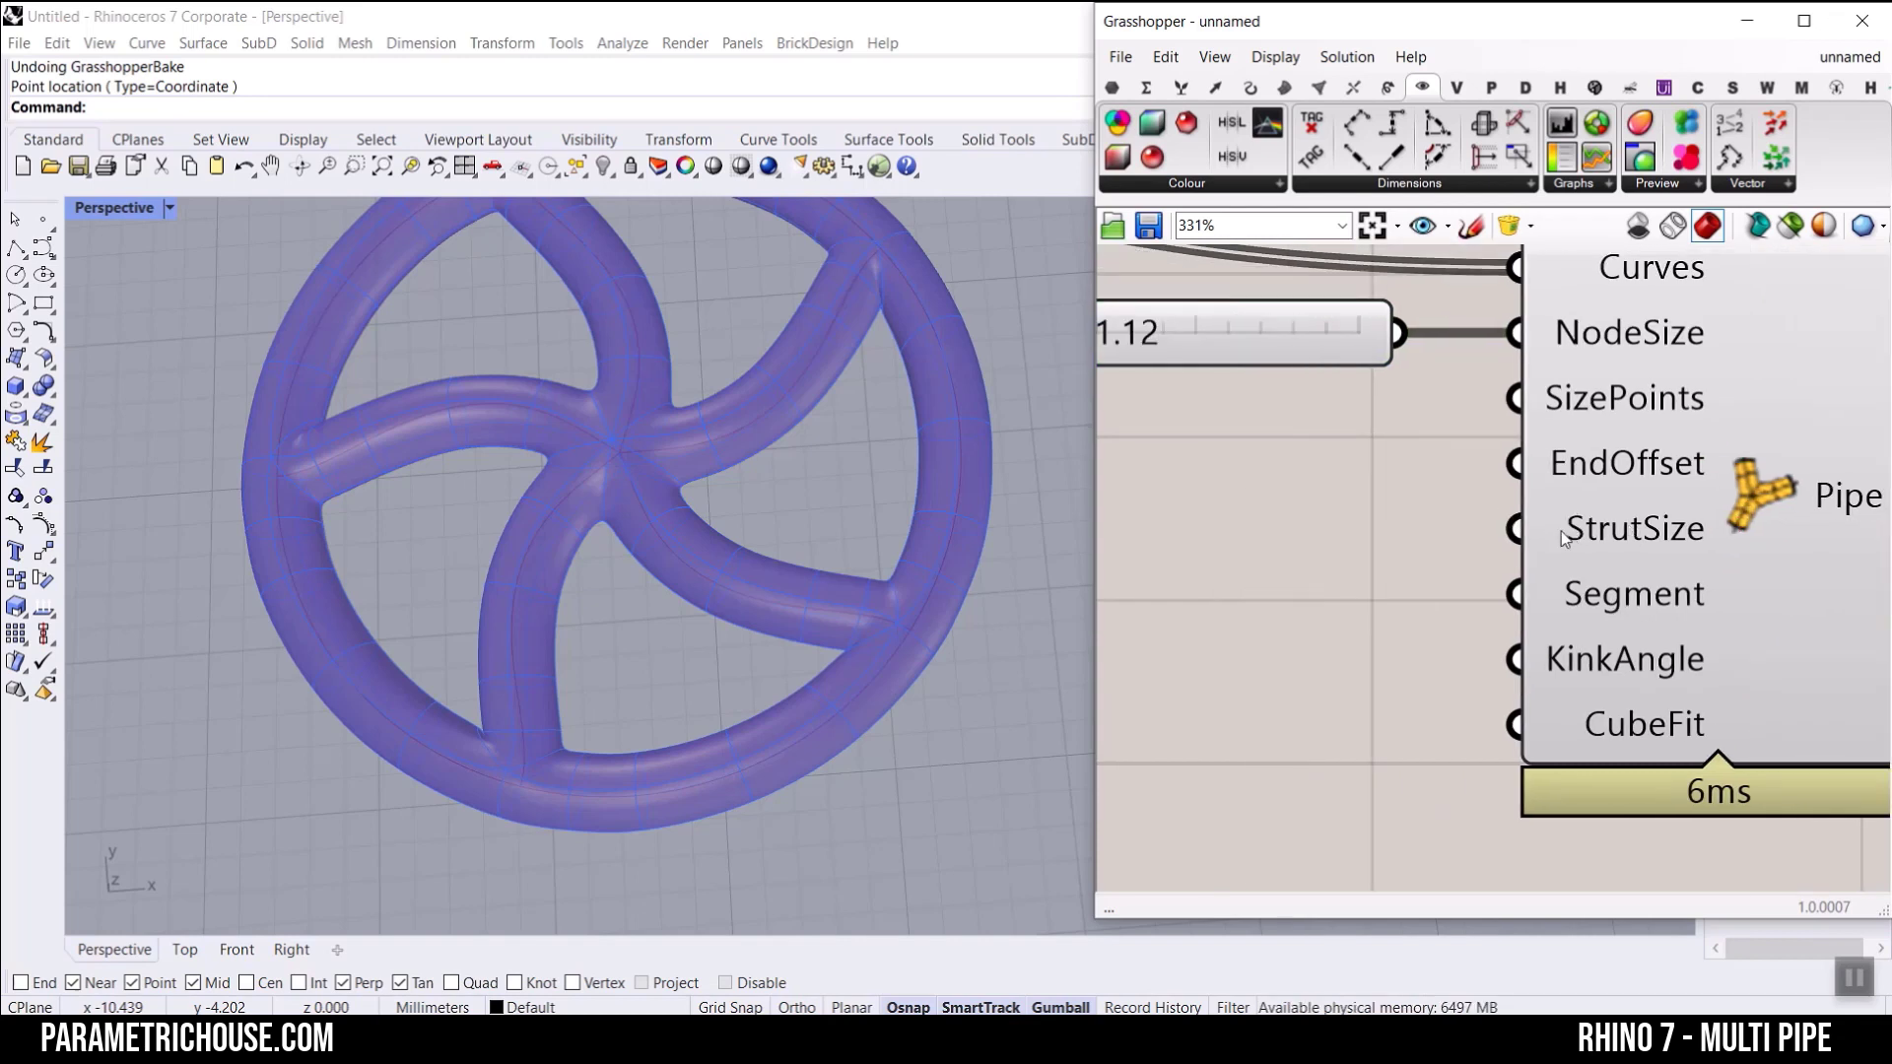
right_drag(1259, 356, 1349, 373)
click(1351, 367)
key(ctrl+c)
key(ctrl+v)
drag(1384, 401, 1400, 609)
drag(1515, 595, 1604, 545)
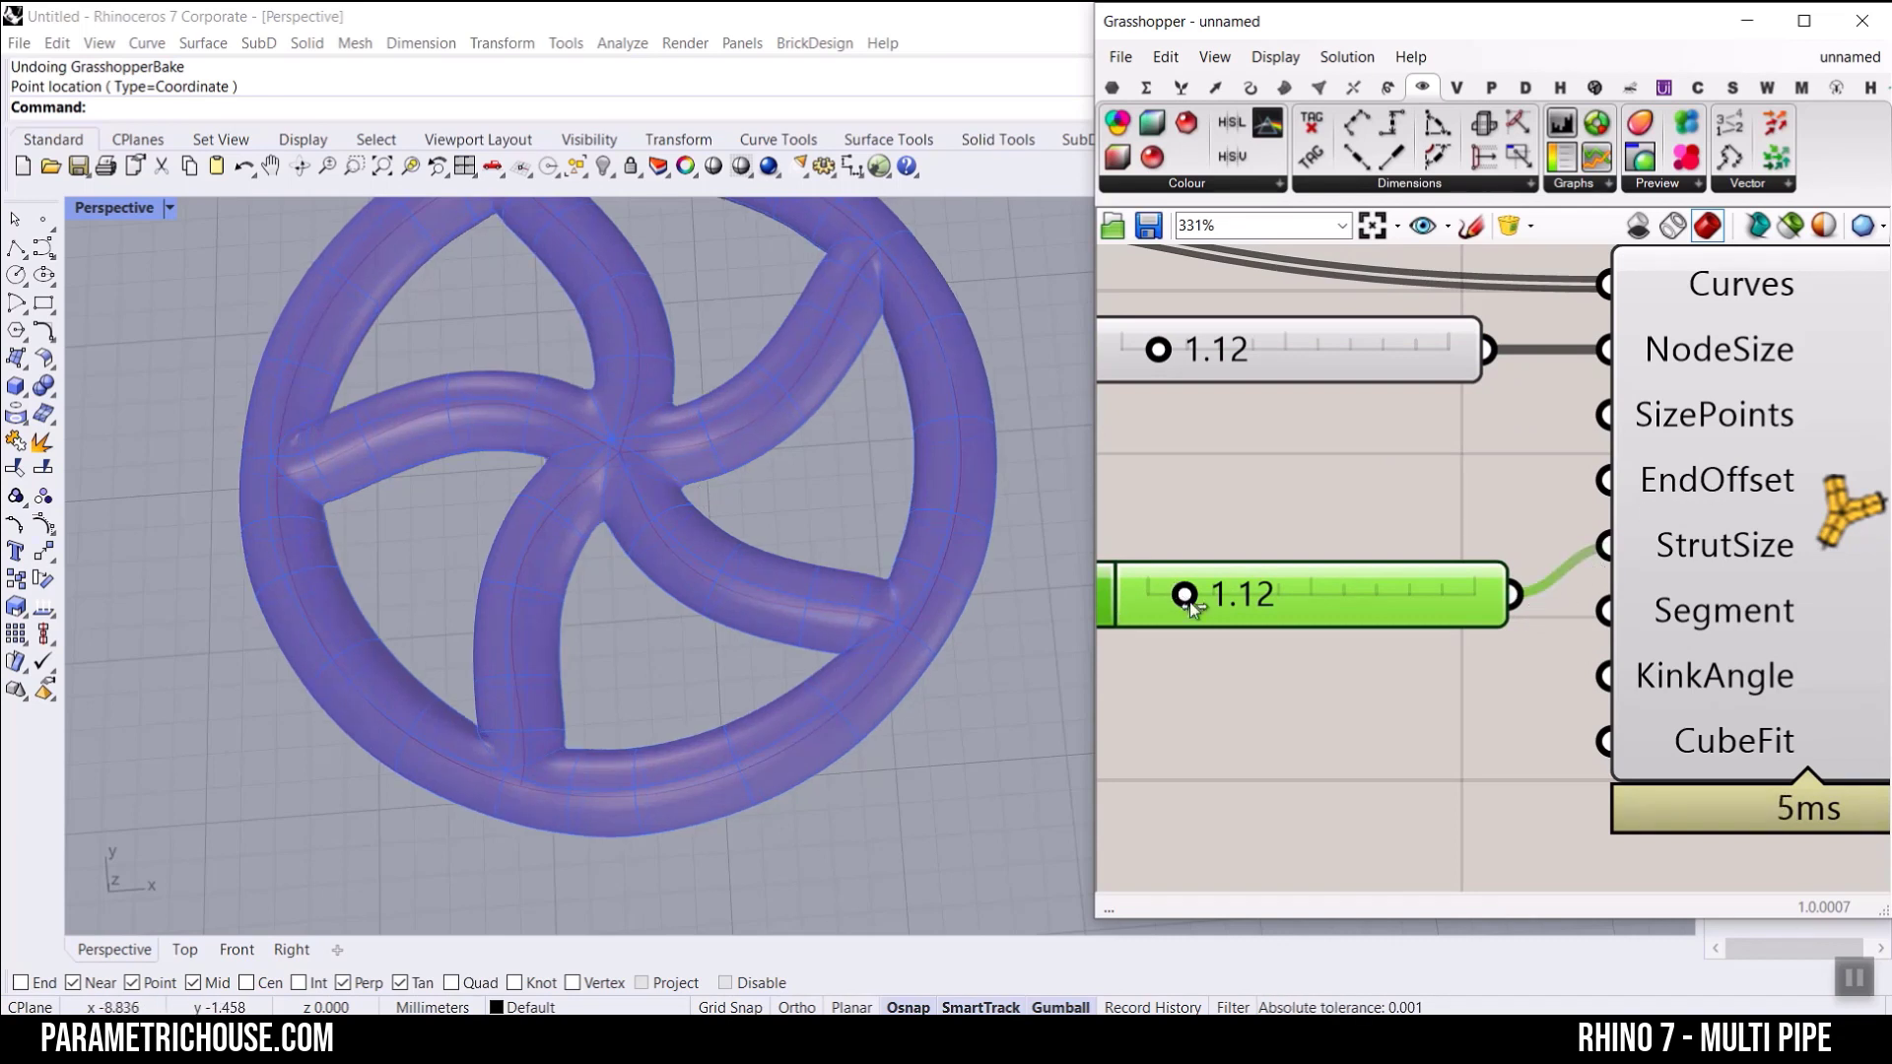
Step: Try StrutSize values of 0.46, 3.33 and 4.05 against NodeSize values of 0.18 and 0.78
drag(1191, 606, 1163, 607)
scroll(841, 457, up, 5)
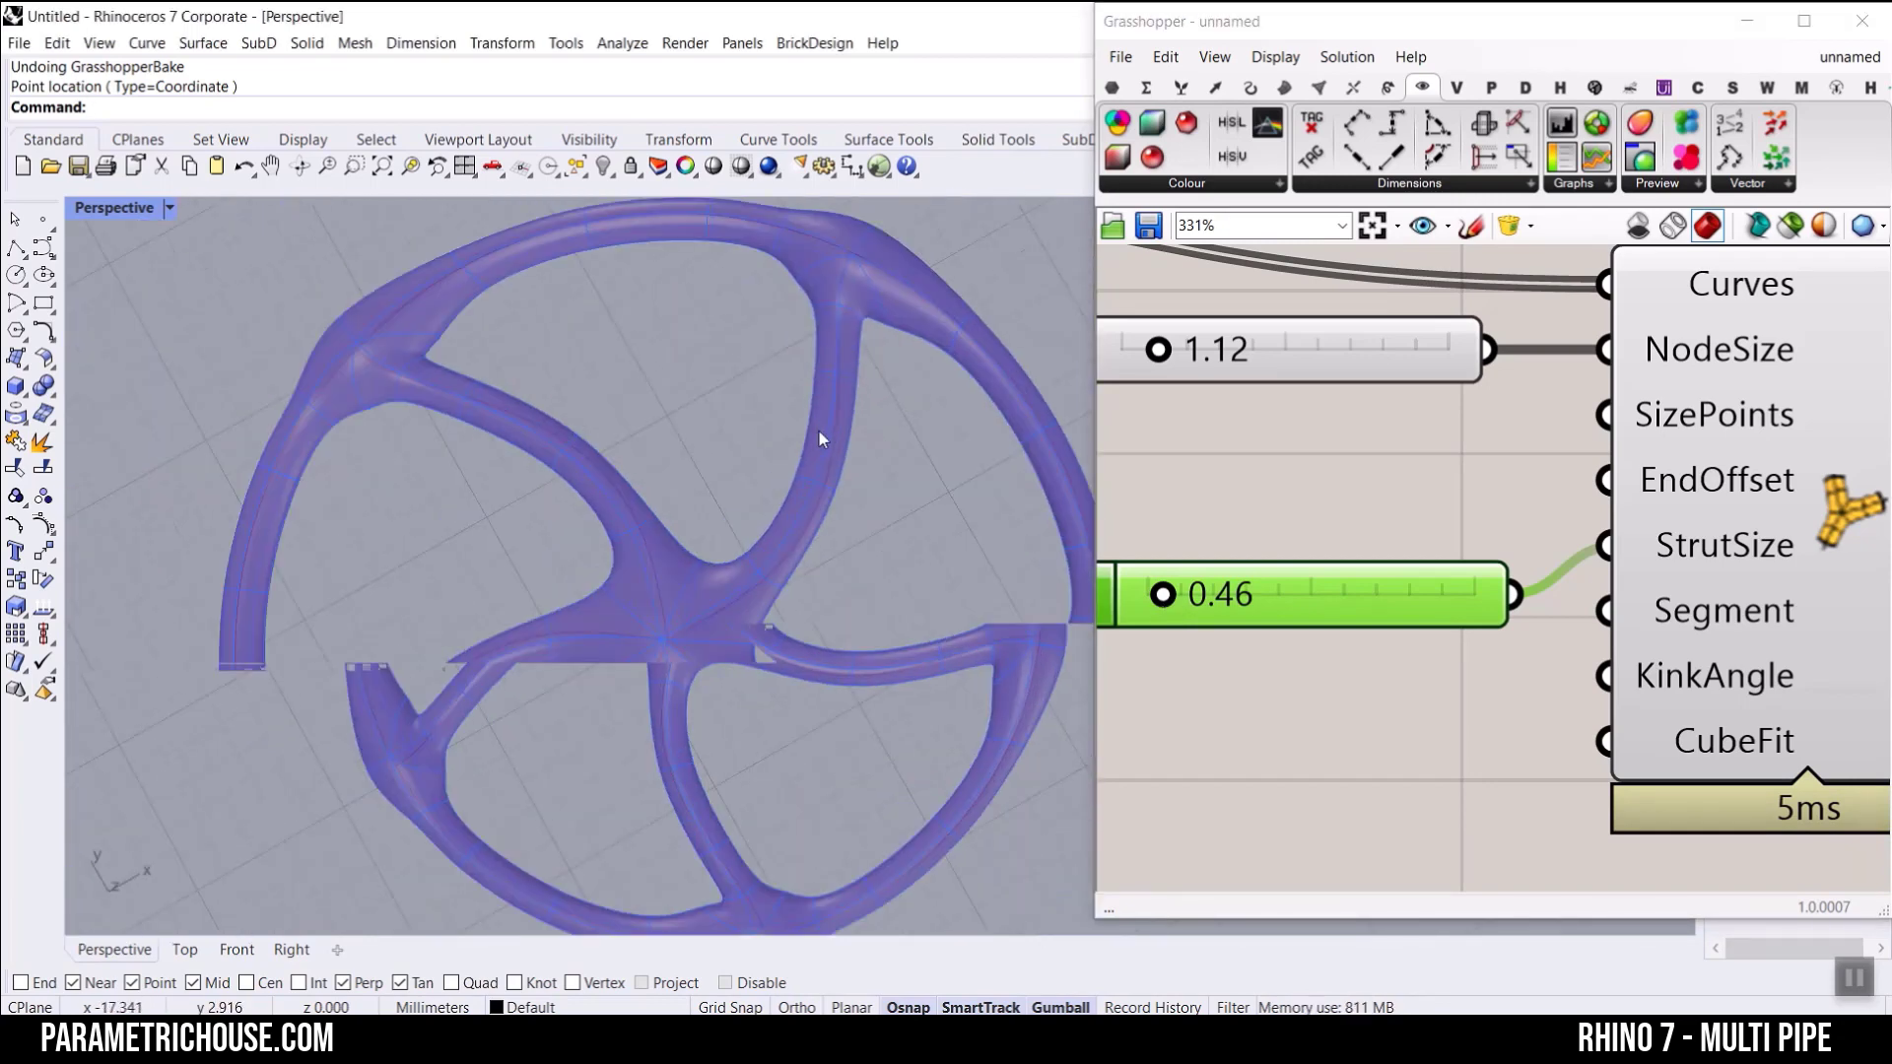
drag(1163, 595, 1258, 605)
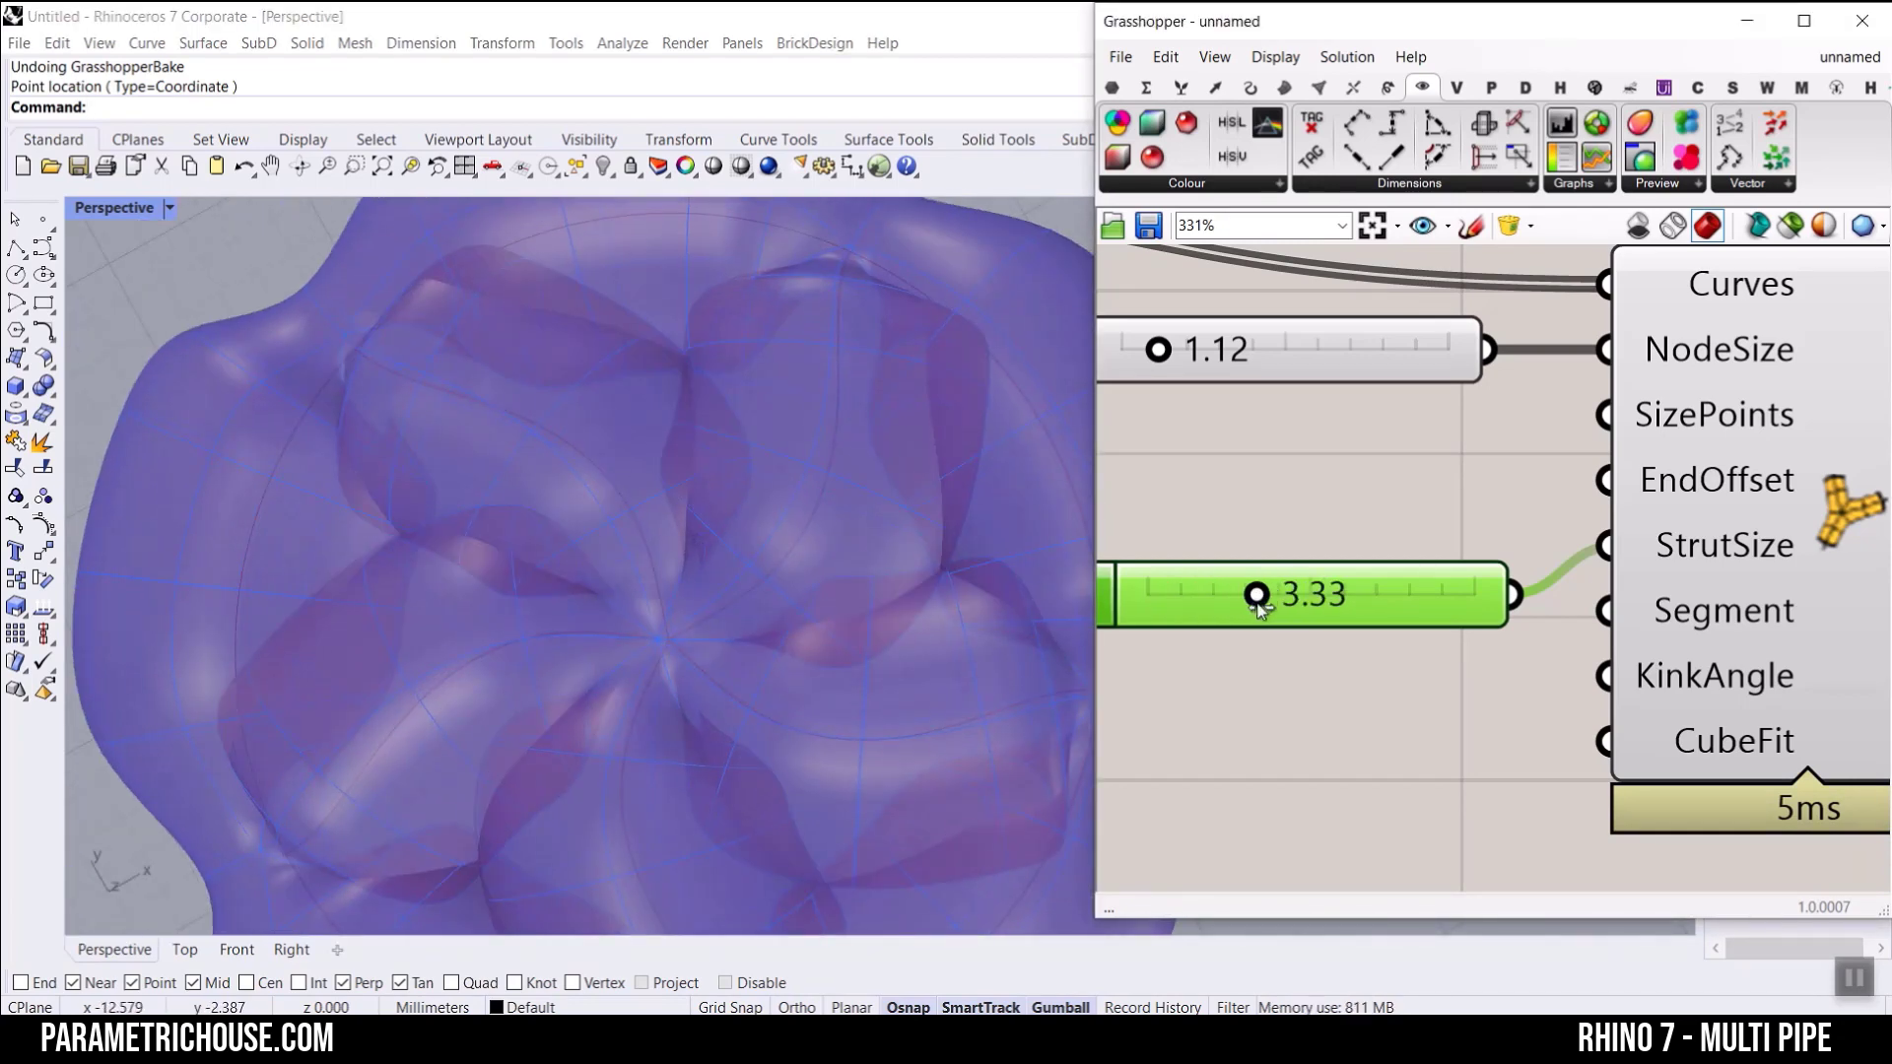
drag(1159, 349, 1129, 351)
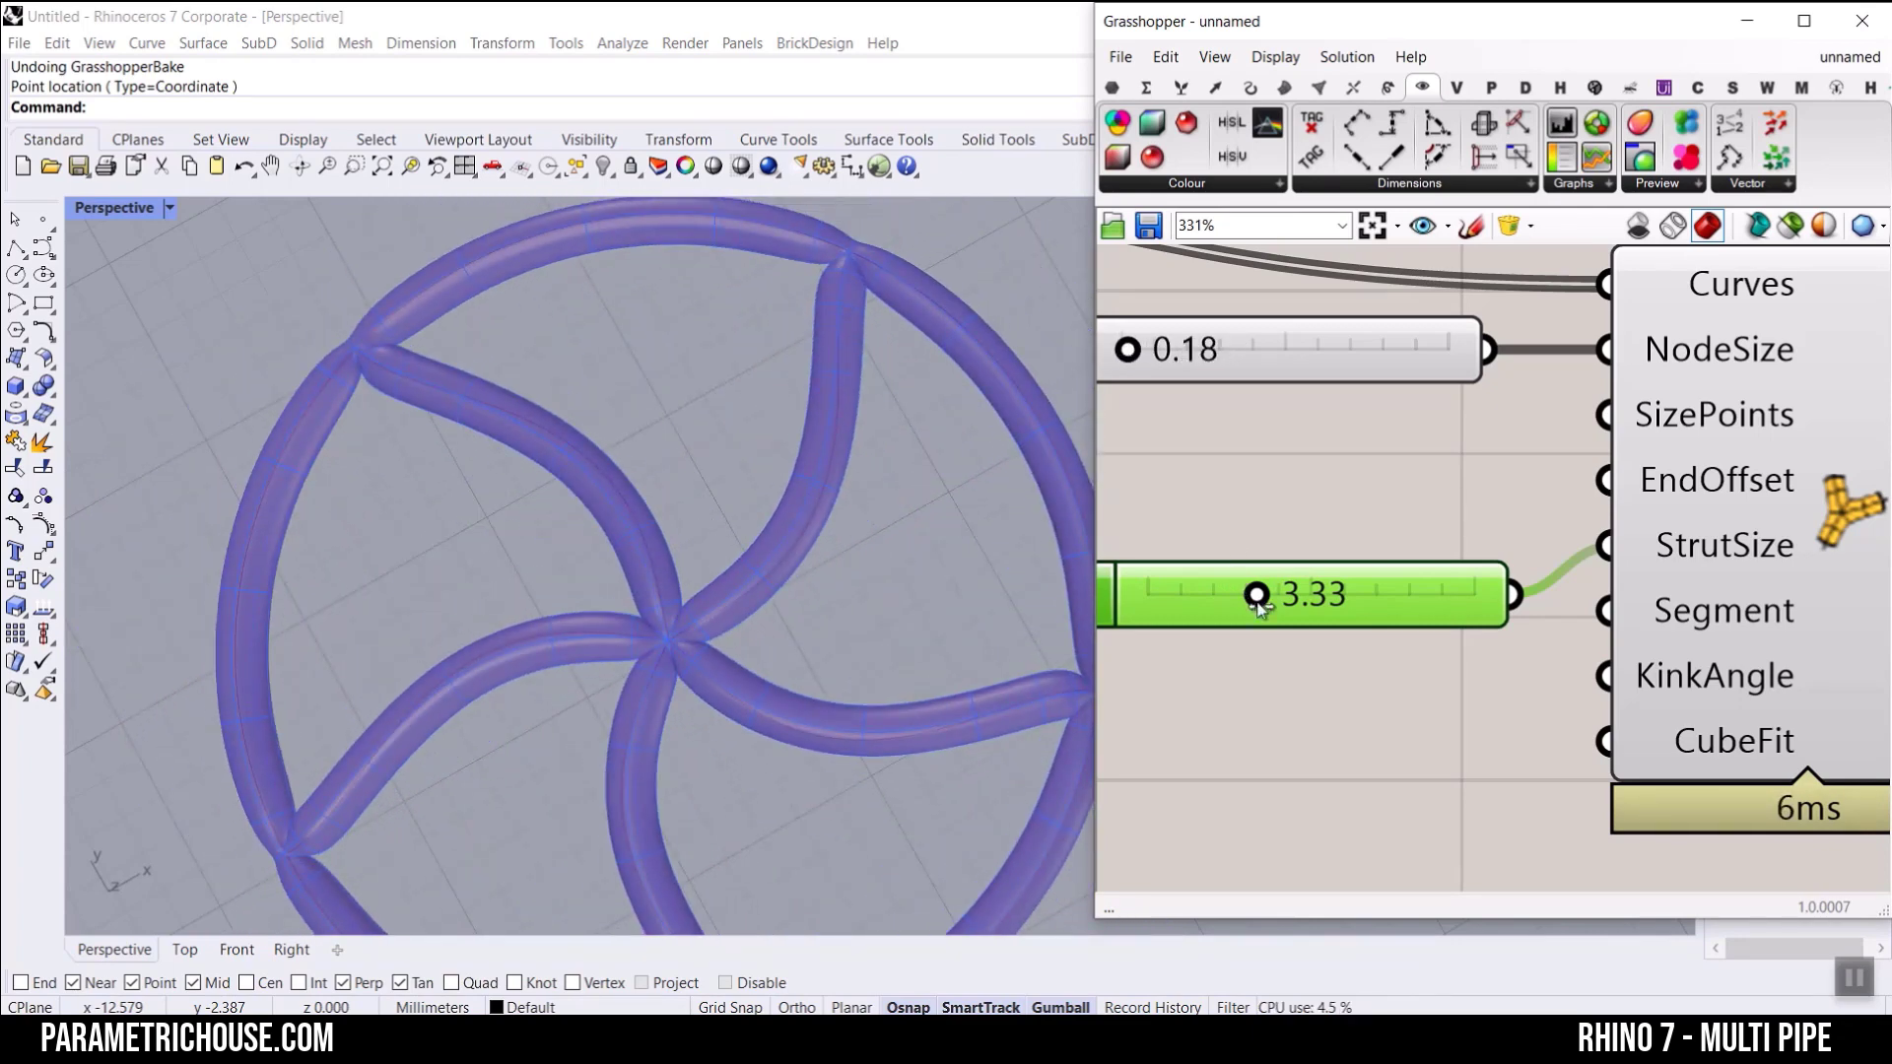
mouse_move(1256, 595)
mouse_down()
mouse_move(1218, 597)
mouse_move(1306, 605)
mouse_move(1283, 601)
mouse_up()
drag(1127, 351, 1145, 384)
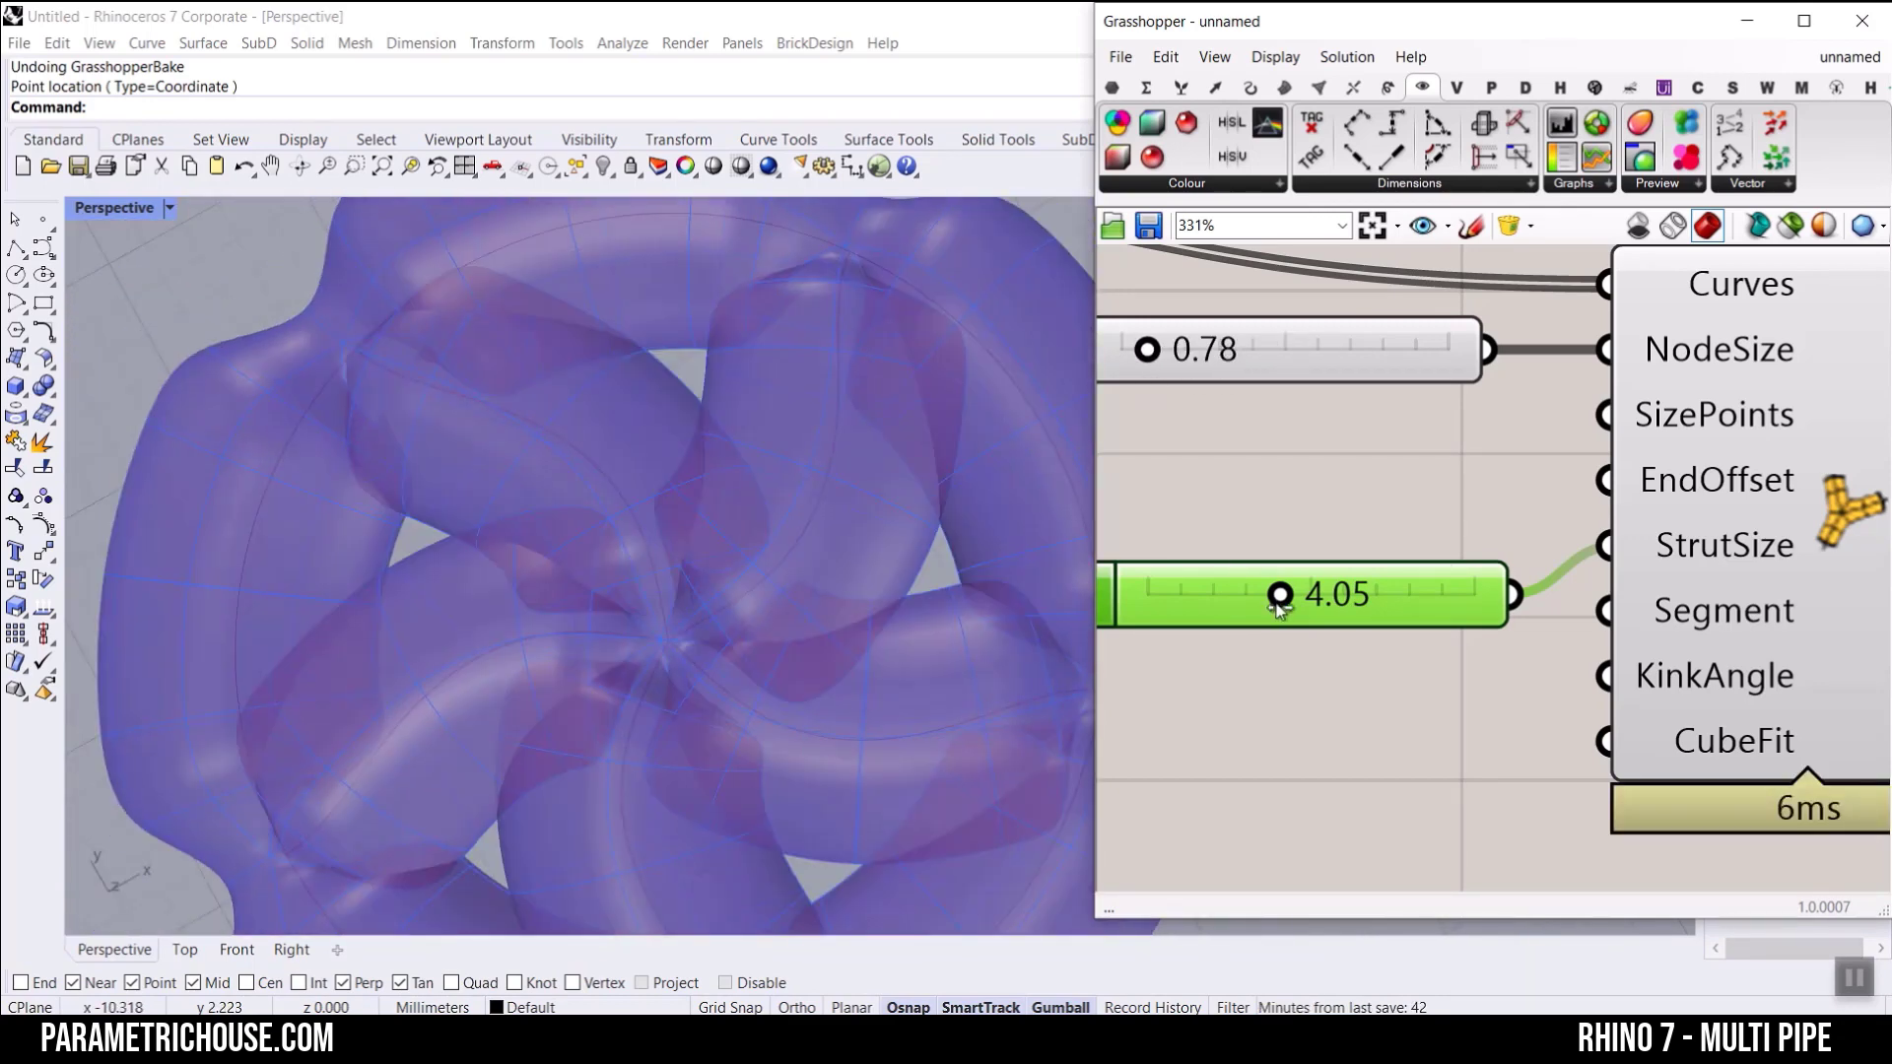
Step: Set the NodeSize slider to 1.17 and the StrutSize slider to 0.52
drag(1278, 597, 1169, 596)
drag(1154, 353, 1163, 351)
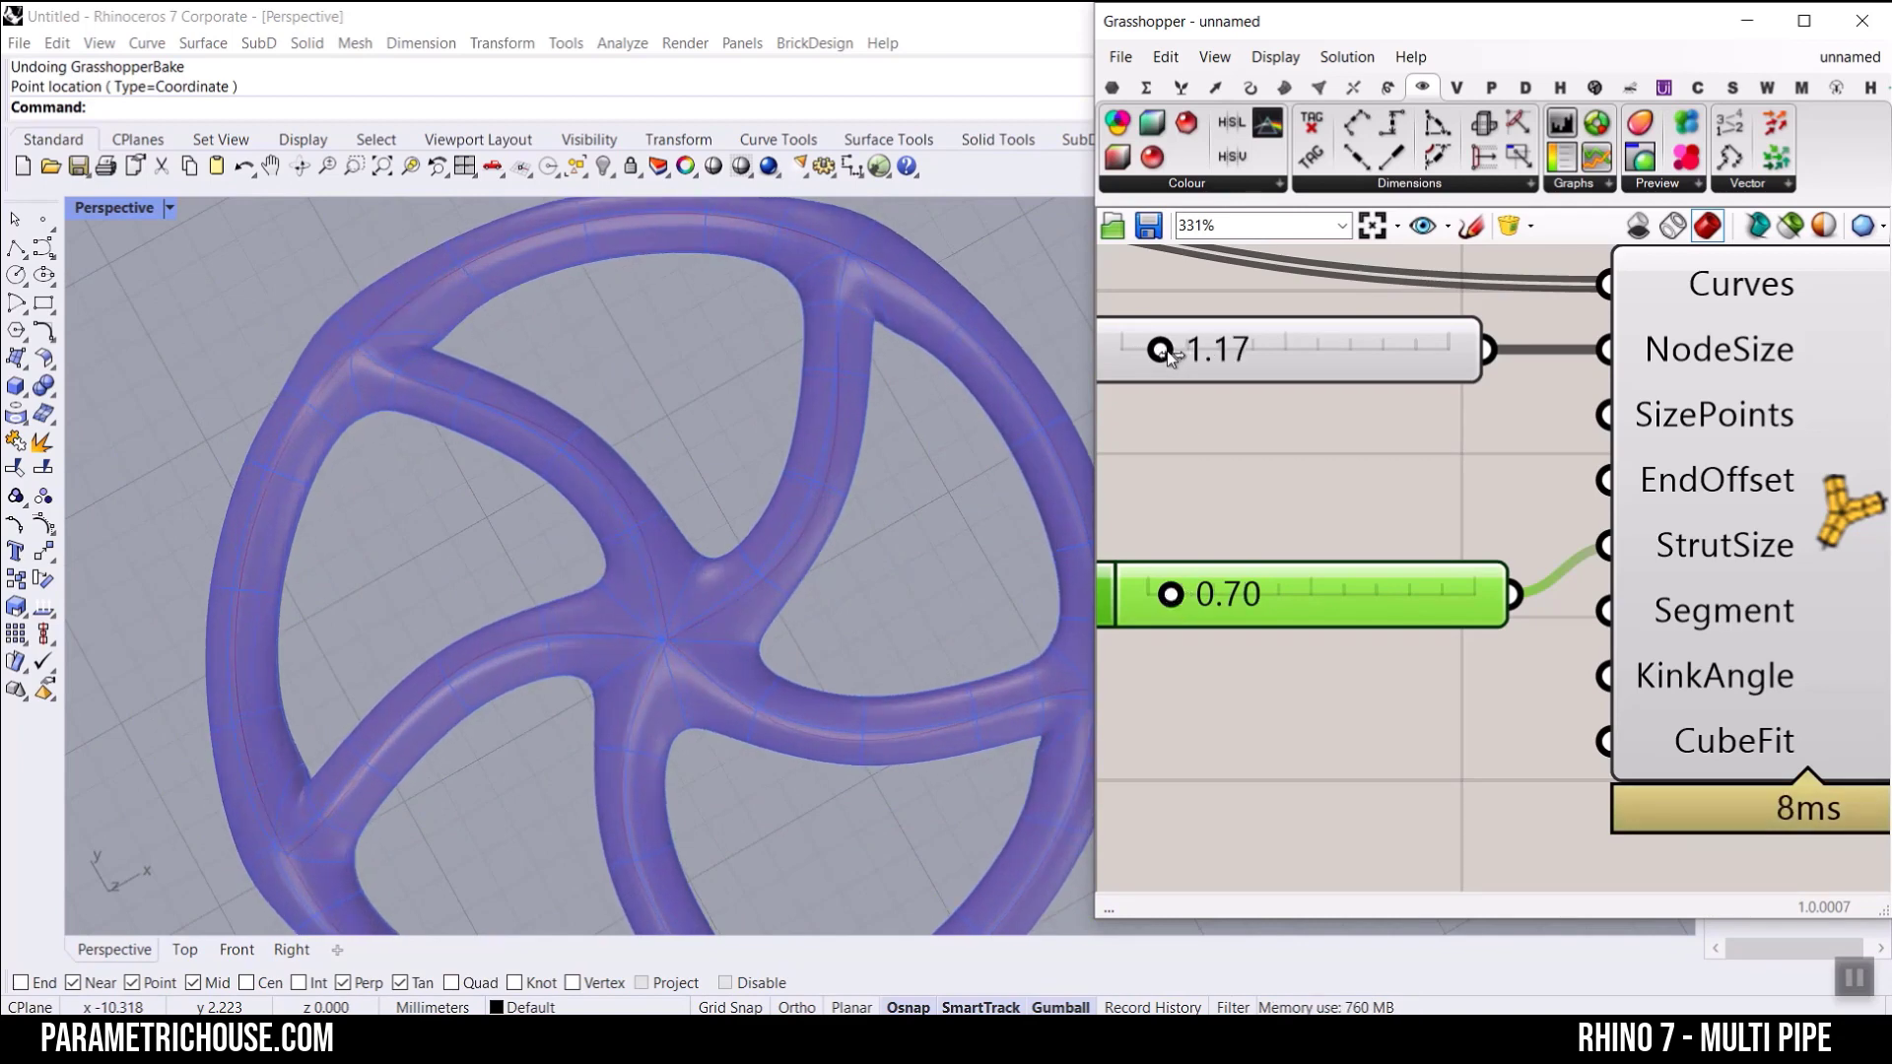
scroll(683, 490, down, 3)
click(730, 483)
scroll(730, 483, up, 3)
drag(1171, 594, 1165, 598)
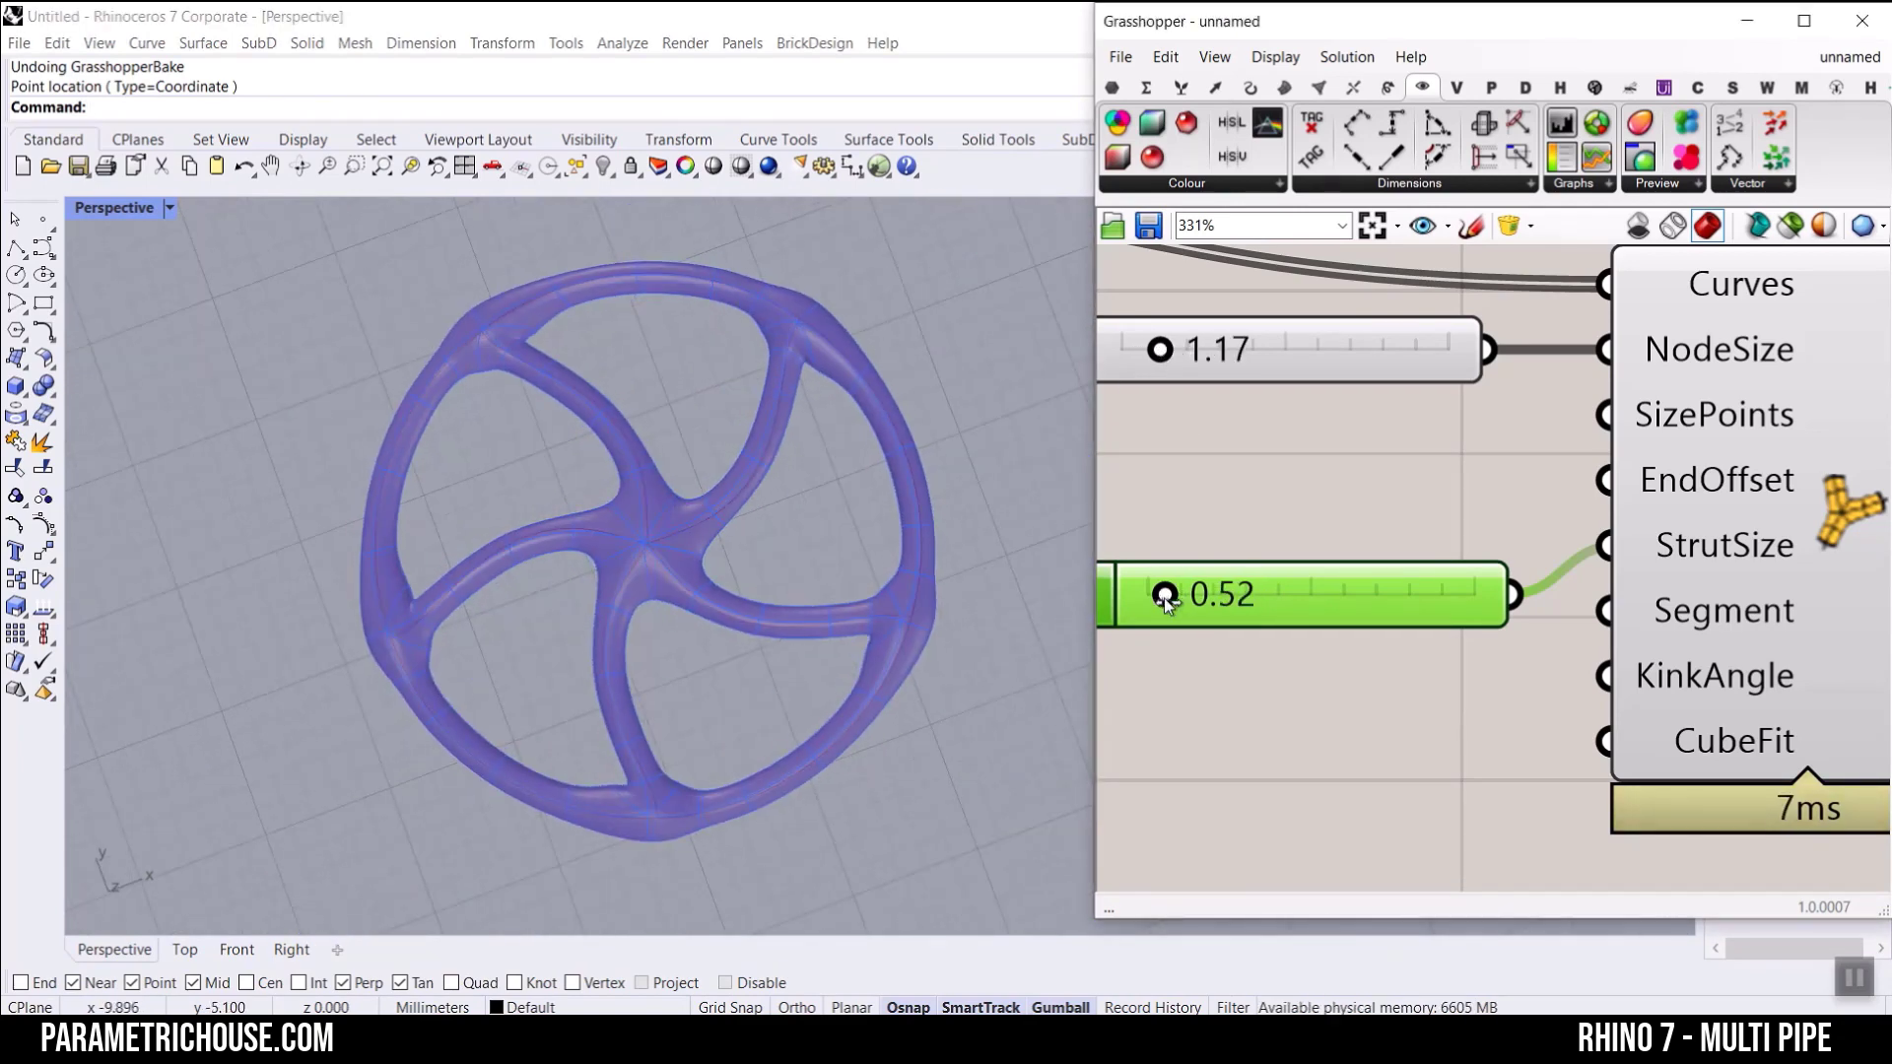
Step: Make the wheel's preview more transparent by lowering the Colour Swatch's alpha to 72
scroll(814, 628, up, 3)
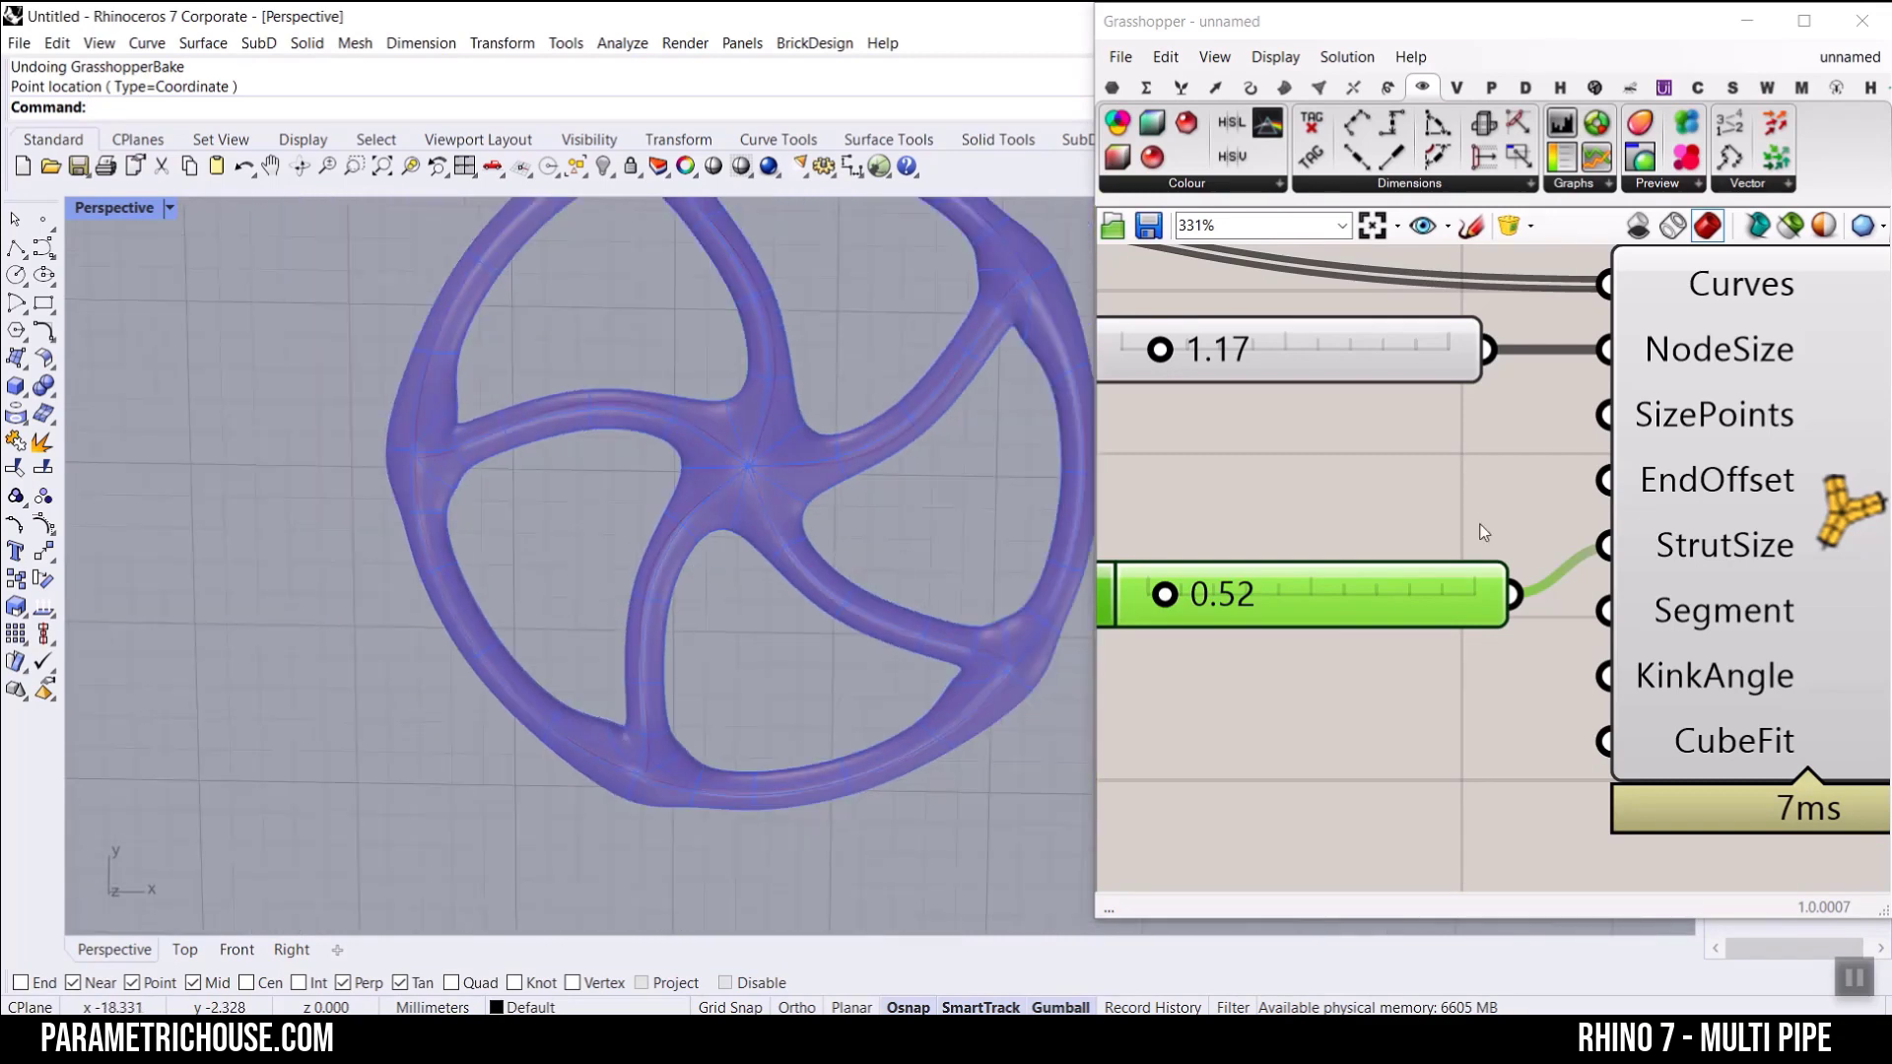
scroll(1528, 497, down, 5)
scroll(1517, 552, up, 5)
click(1222, 640)
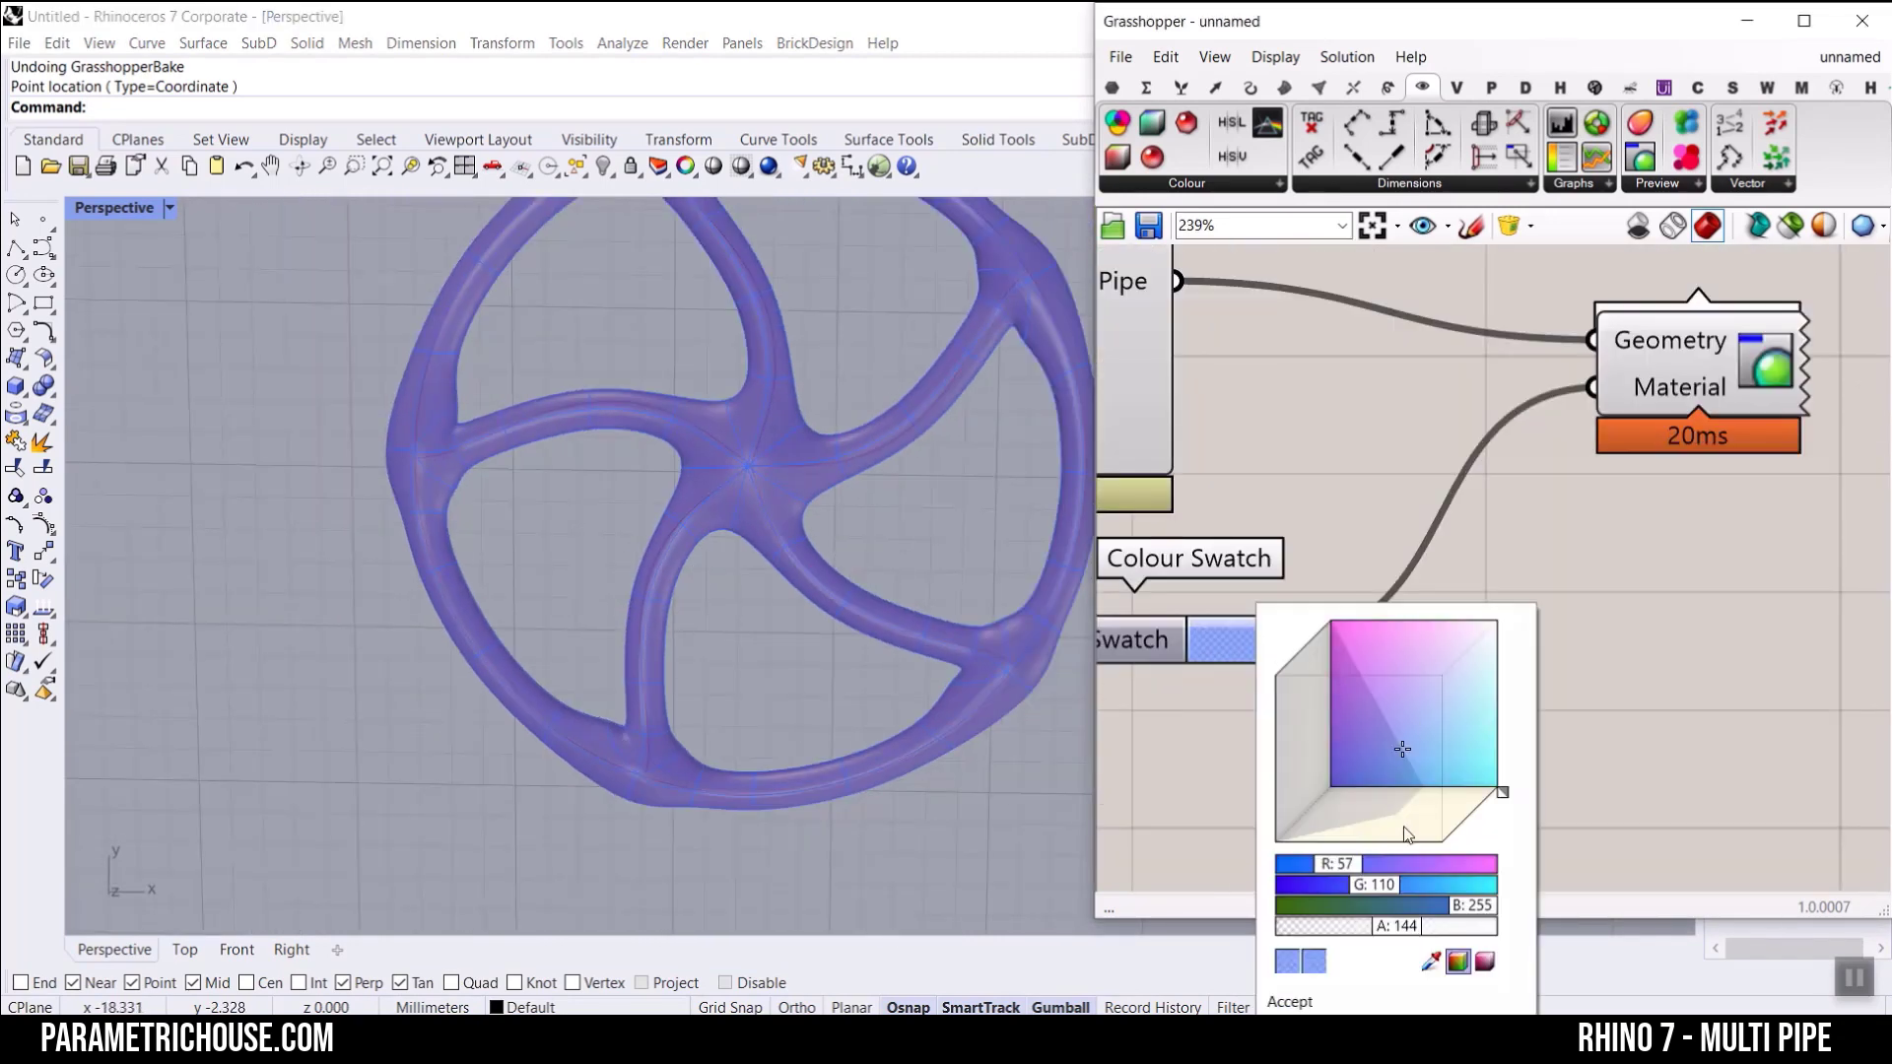
drag(1411, 923, 1352, 934)
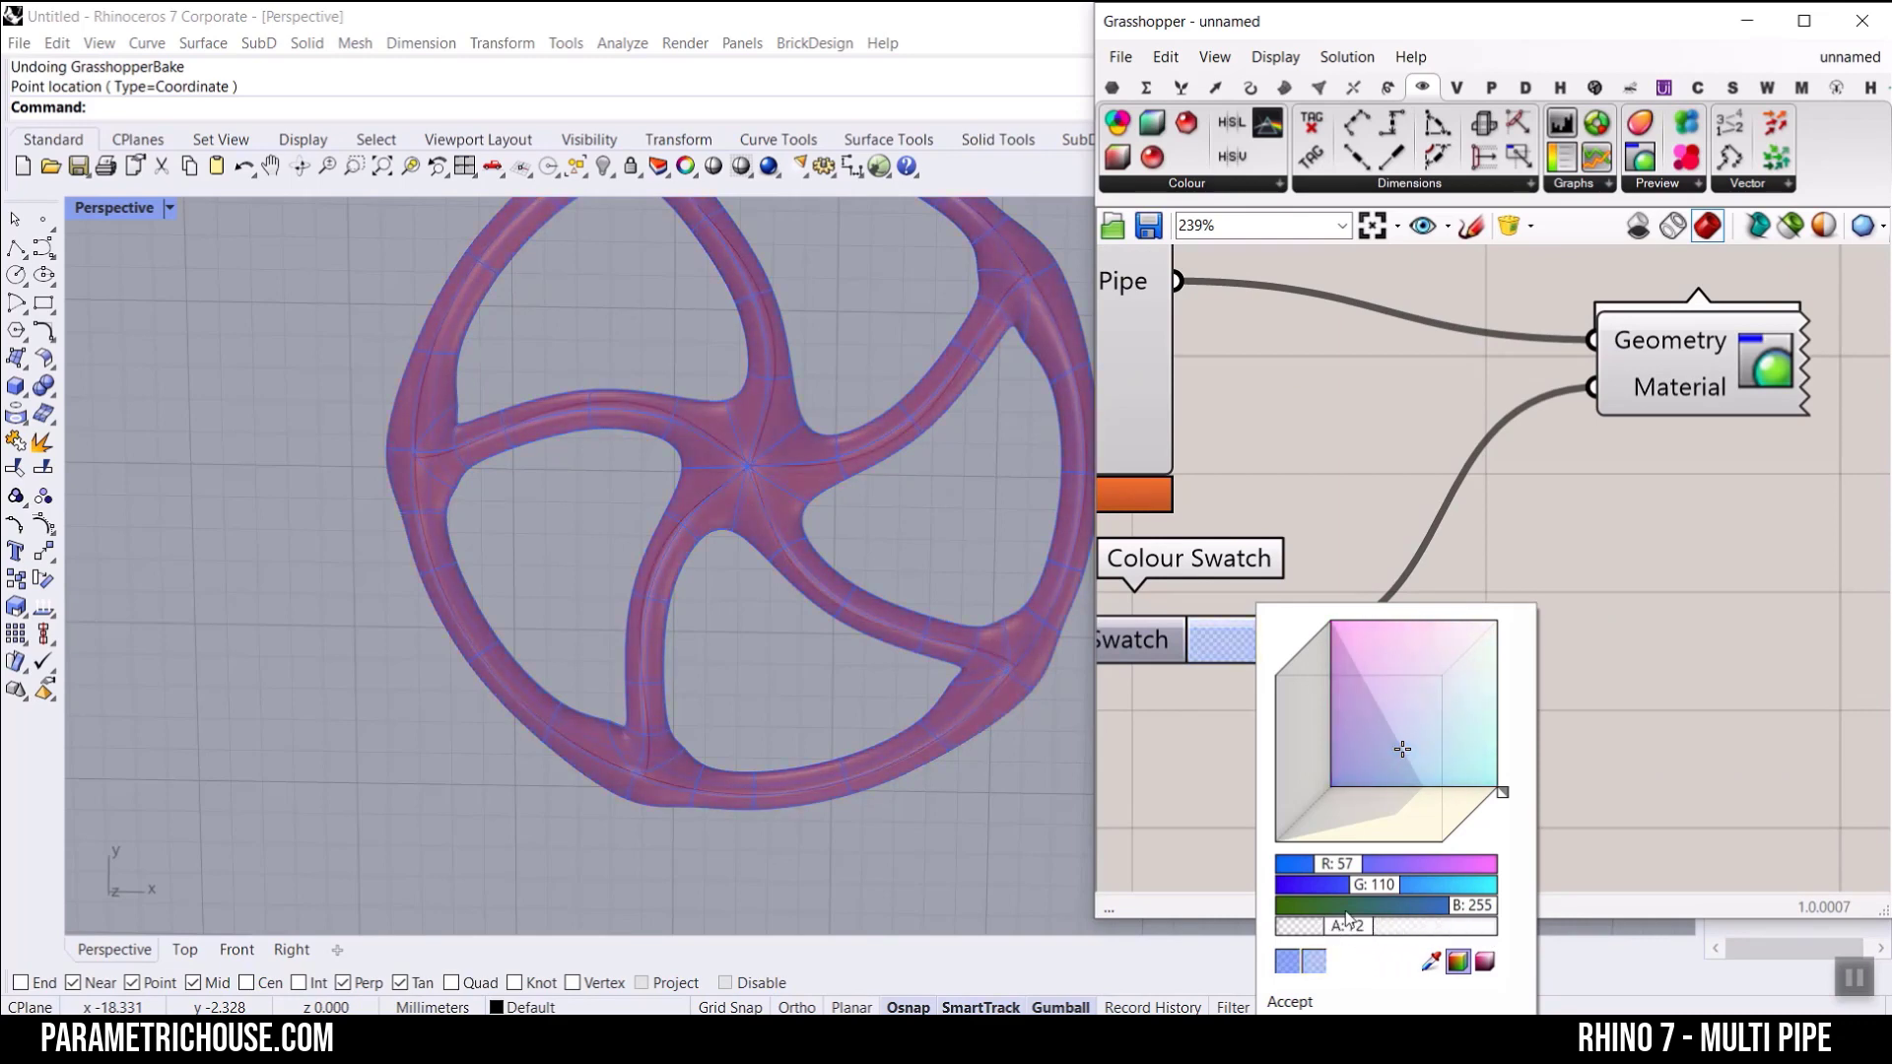
right_drag(803, 542, 778, 511)
scroll(778, 492, up, 6)
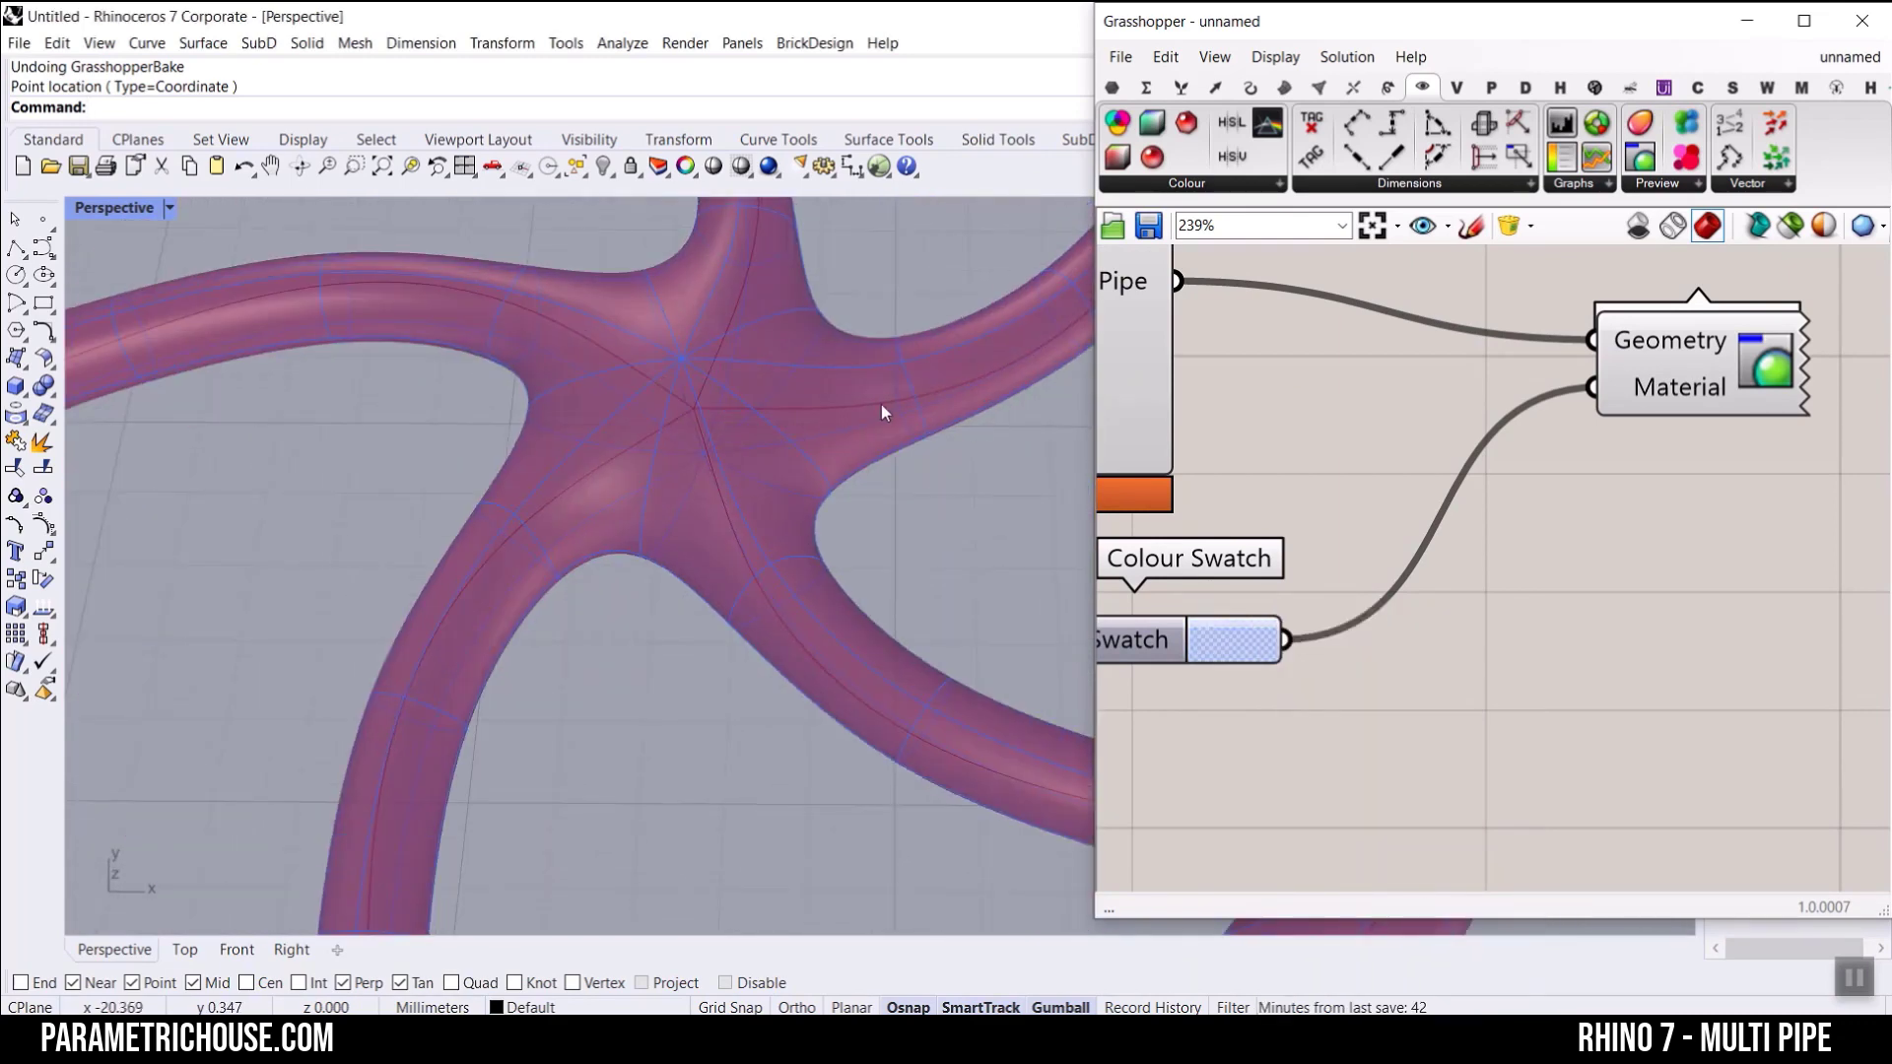
Step: Align the StrutSize slider with MultiPipe's StrutSize input, directly beneath the NodeSize slider
scroll(770, 502, down, 3)
scroll(1286, 449, down, 3)
scroll(1441, 467, up, 3)
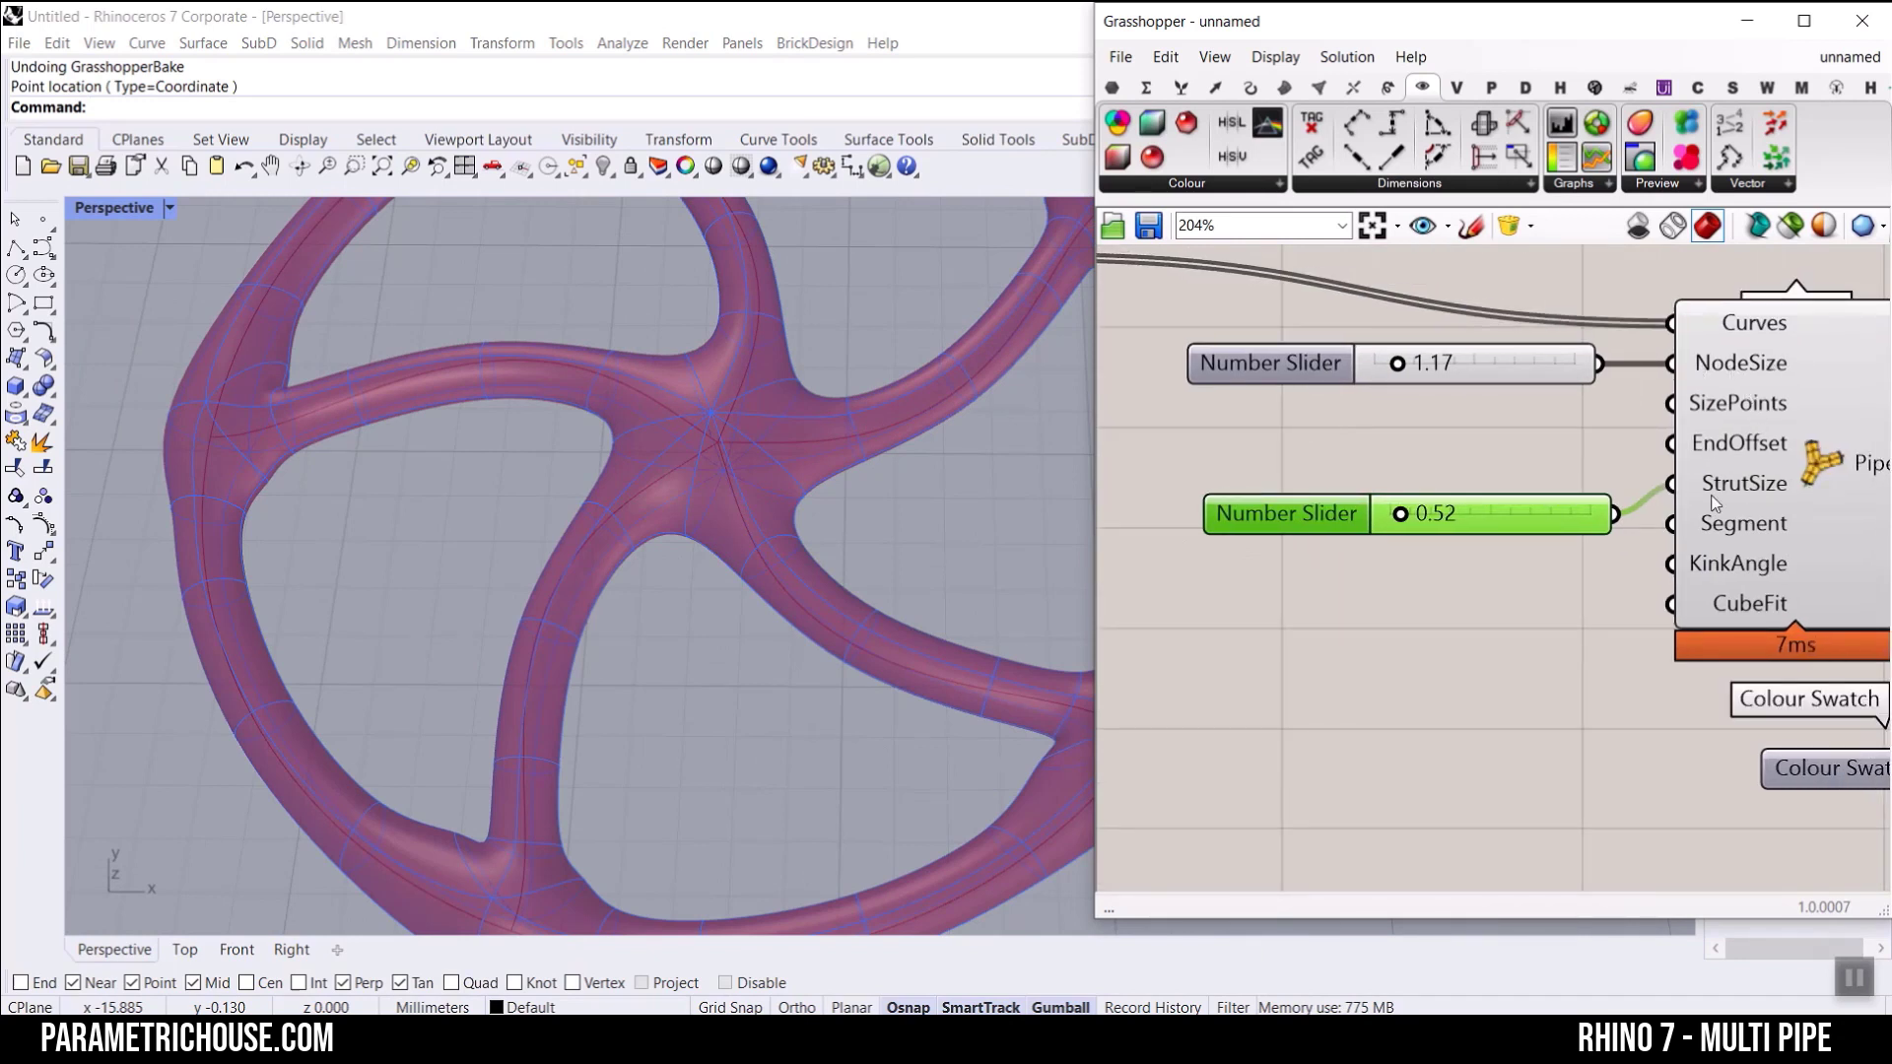
mouse_move(1535, 526)
mouse_down()
mouse_move(1494, 515)
mouse_move(1517, 494)
mouse_up()
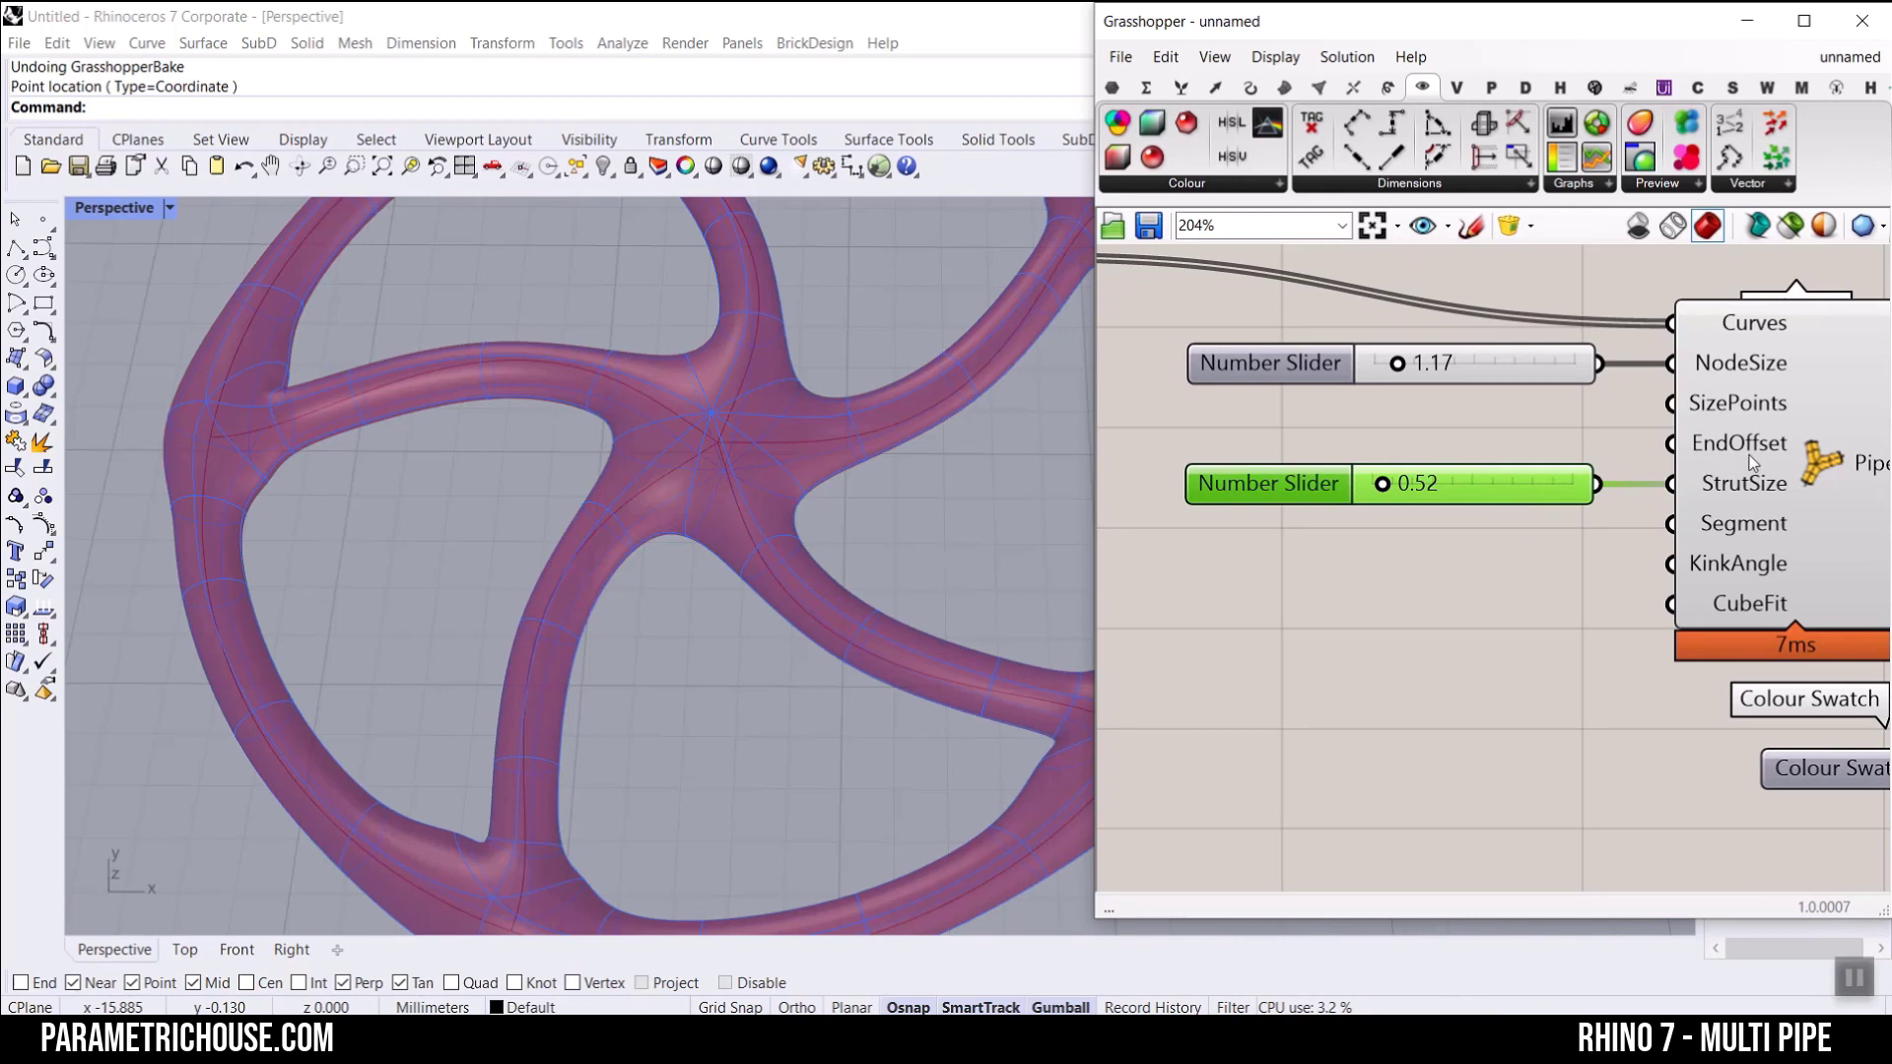
Step: Create a whole-number slider with the value 0 and connect it to MultiPipe's EndOffset input
scroll(1751, 461, up, 2)
right_drag(1751, 461, 1863, 595)
double_click(1298, 558)
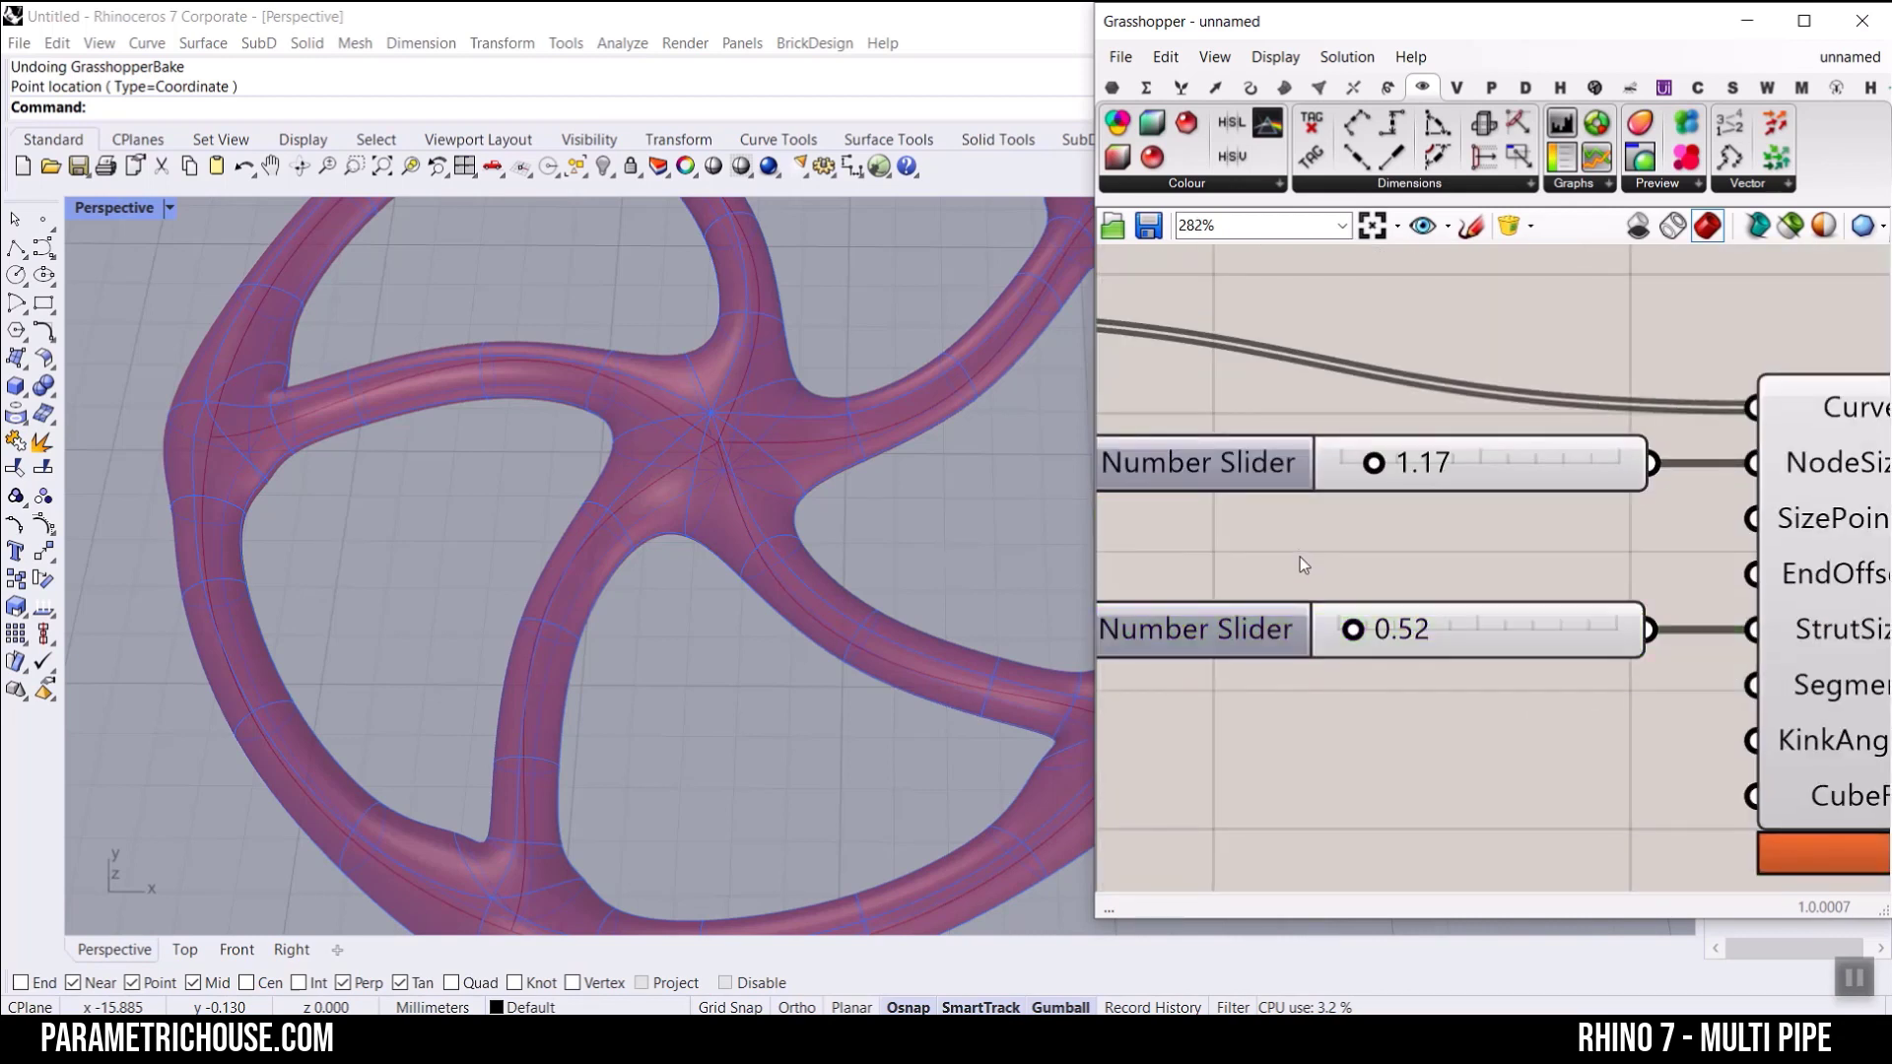
text(0)
key(Return)
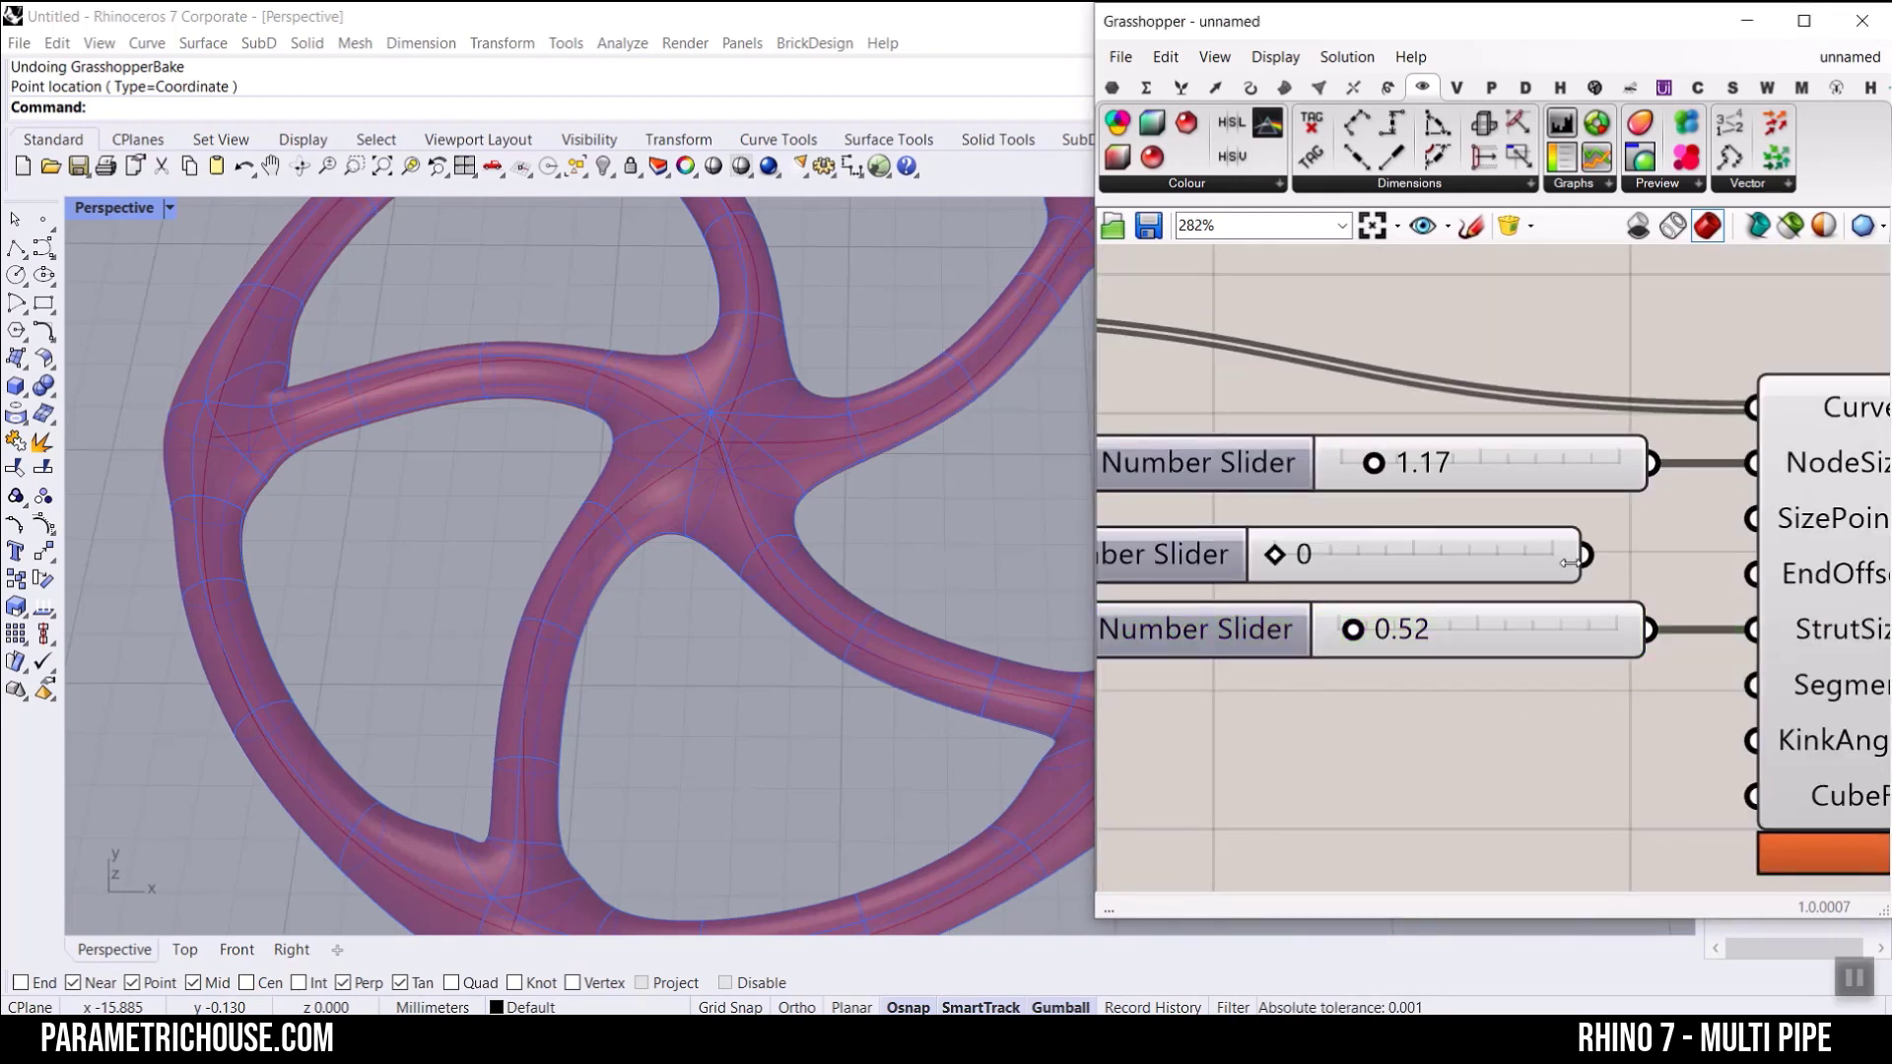
drag(1584, 555, 1717, 579)
Step: Compare the wheel with the EndOffset wire reattached, and delete the whole-number EndOffset slider
scroll(463, 565, down, 5)
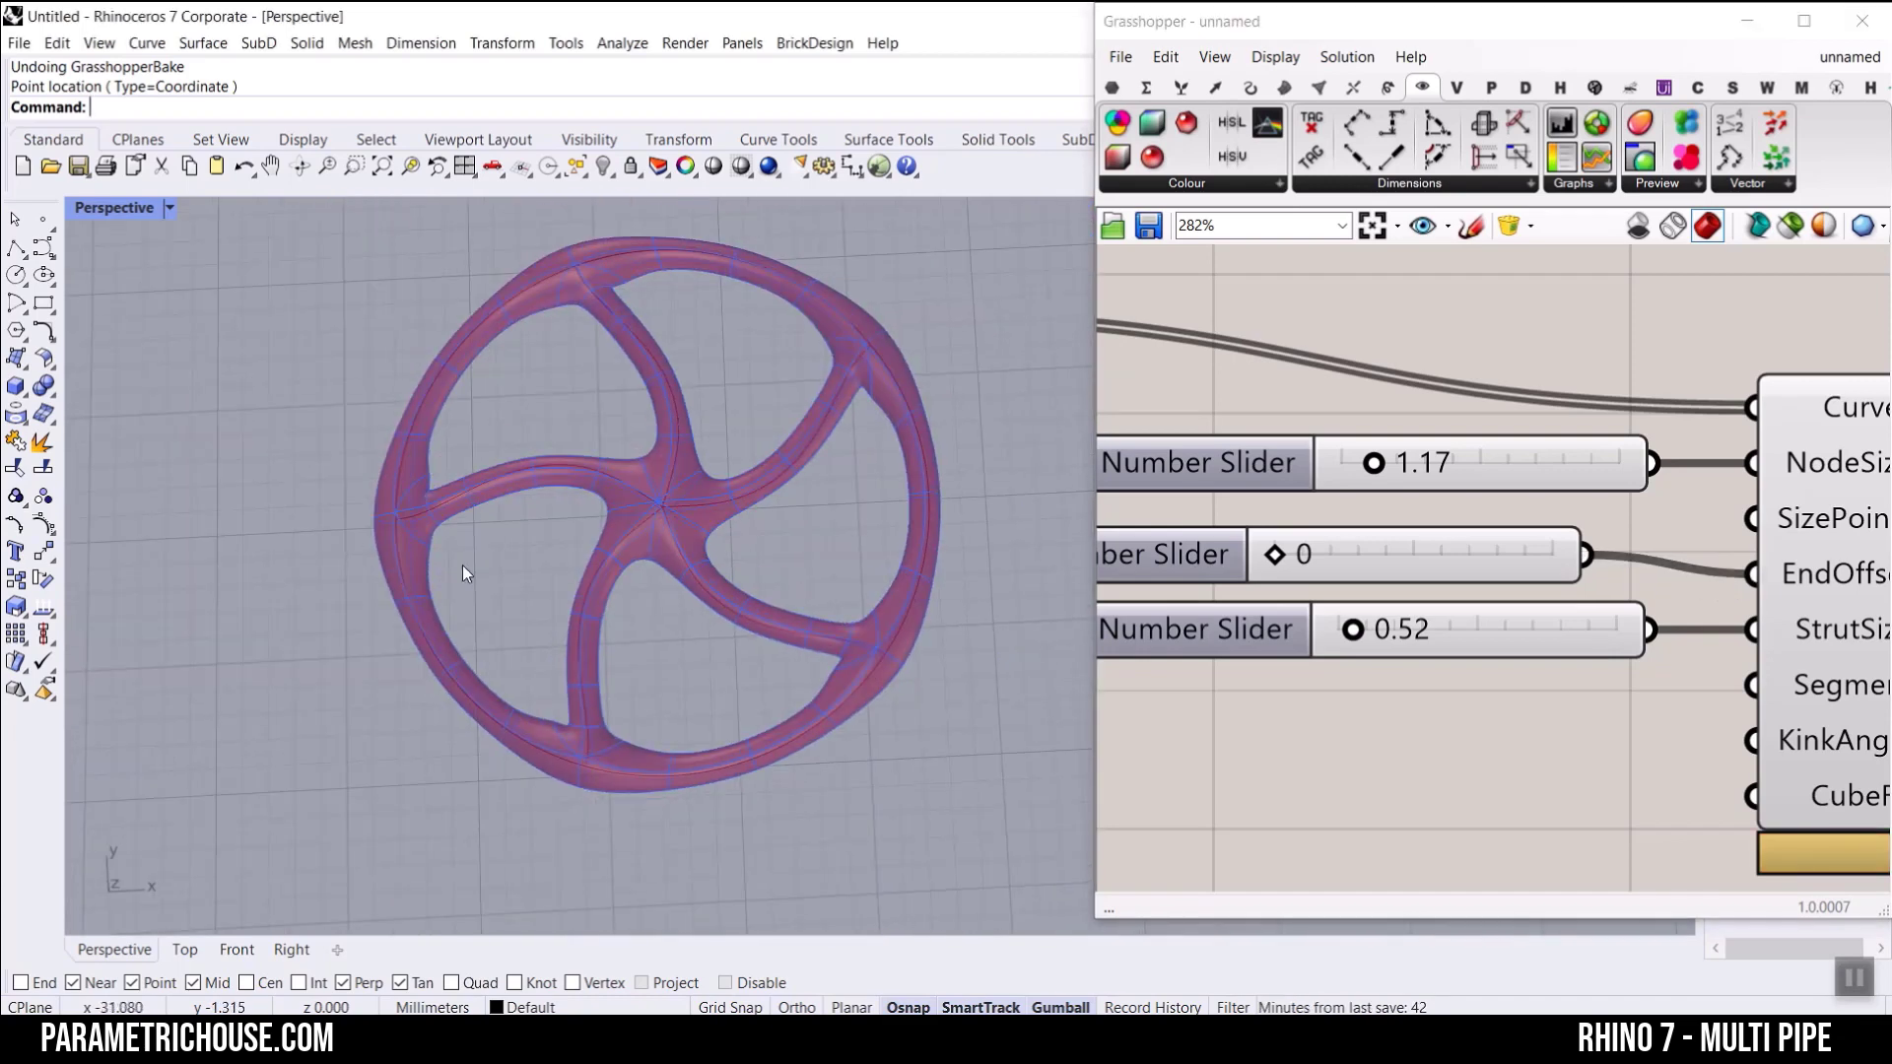
scroll(414, 514, up, 6)
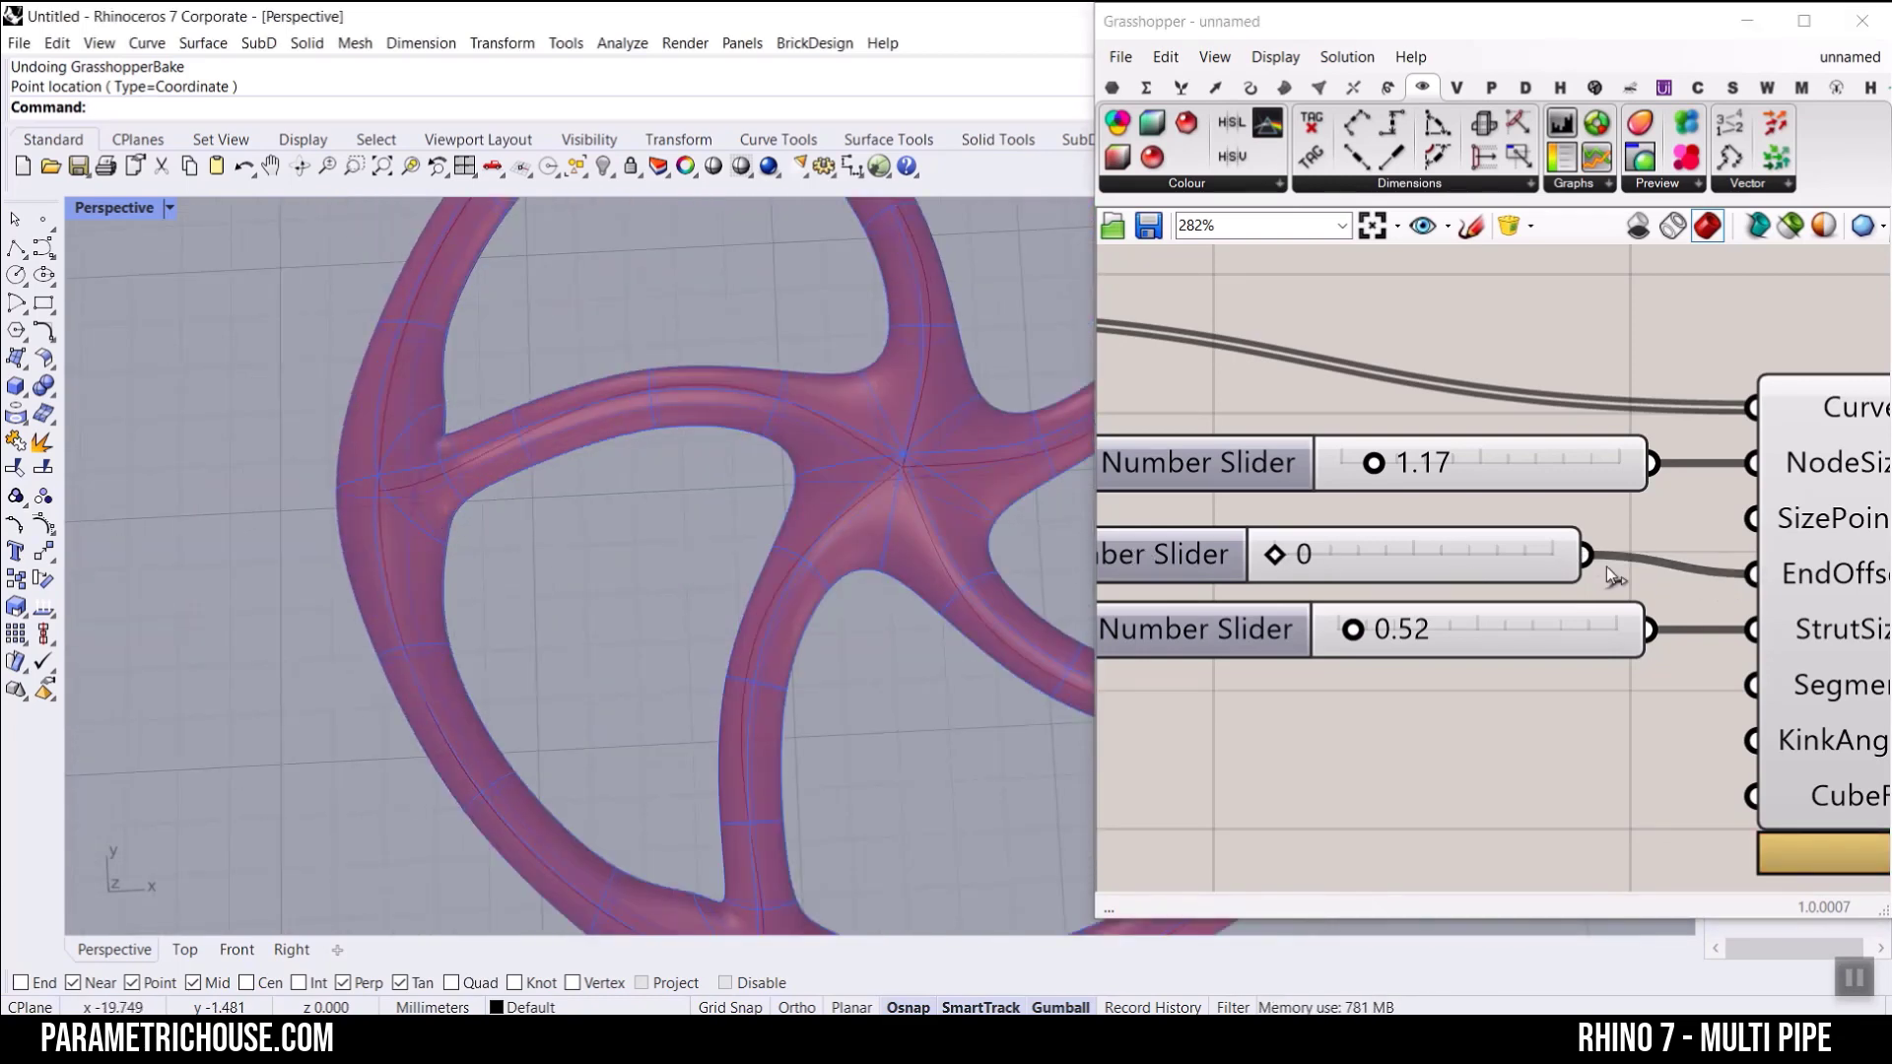
ctrl+drag(1598, 554, 1741, 574)
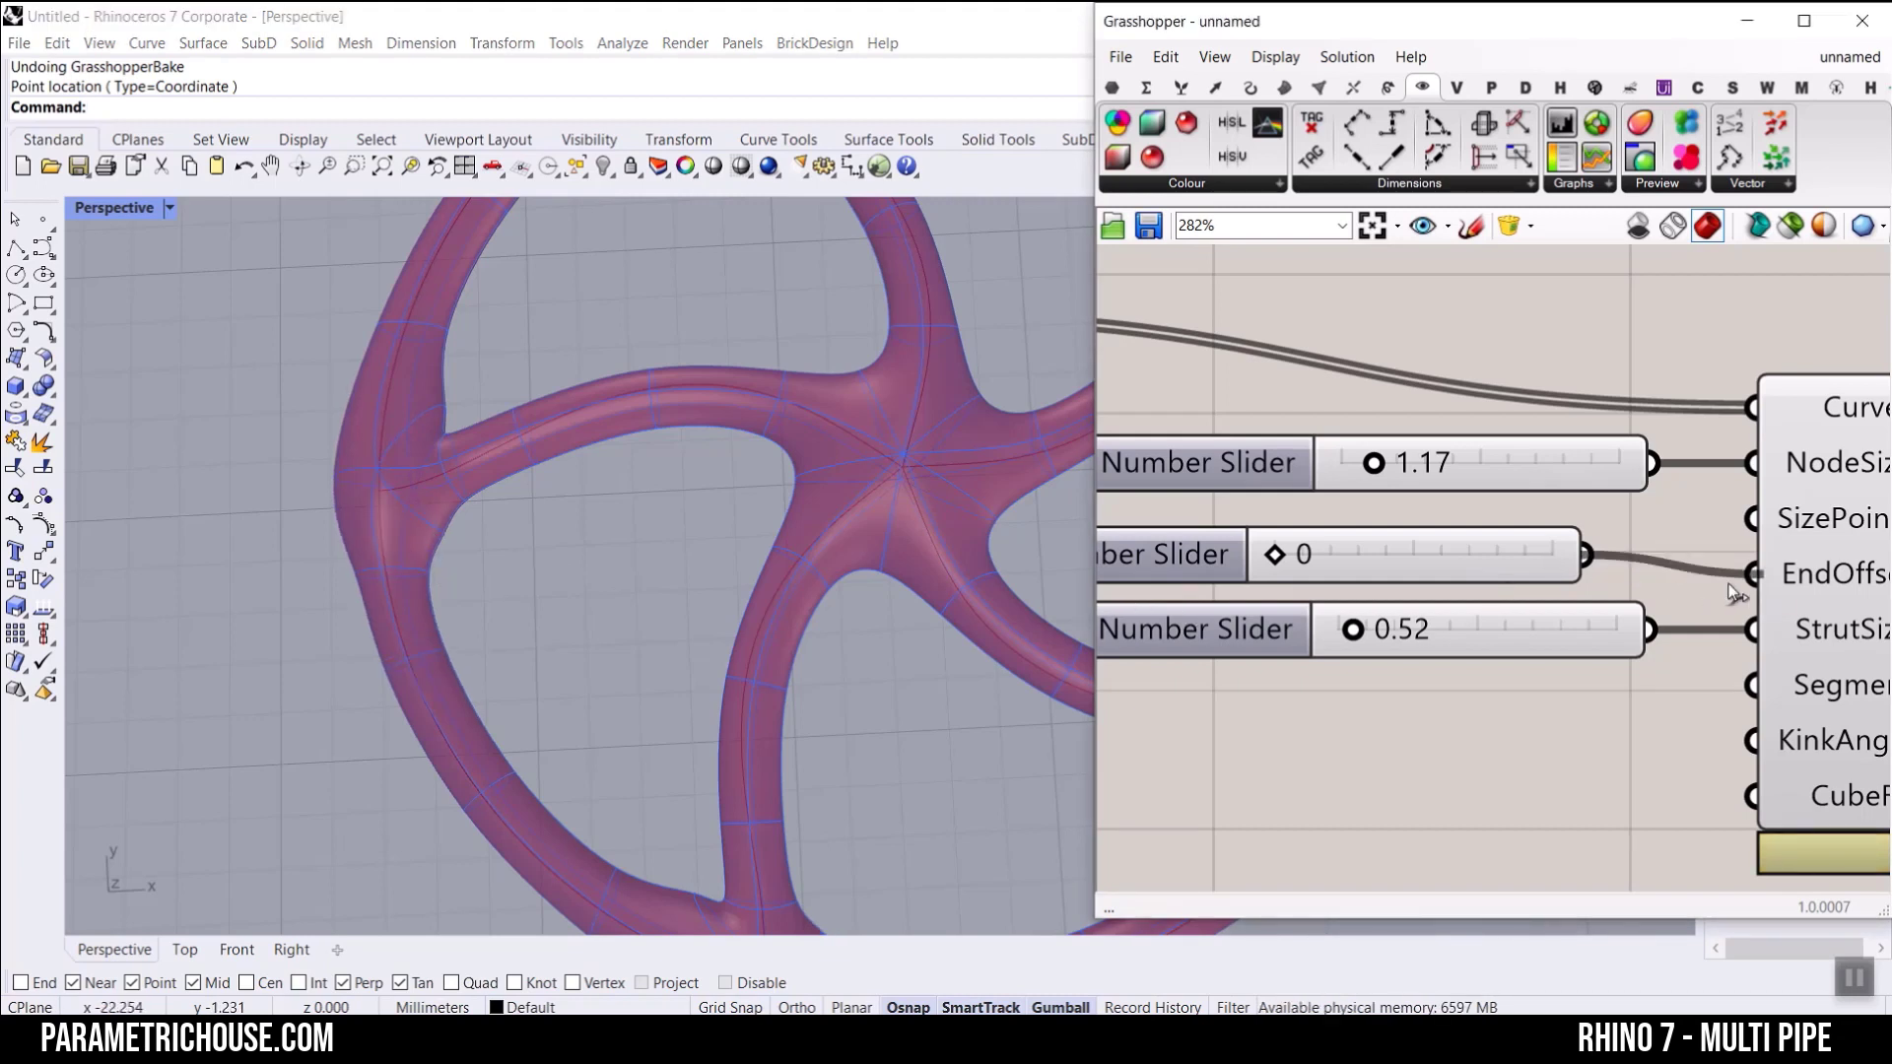
drag(1728, 585, 1732, 584)
scroll(426, 532, down, 4)
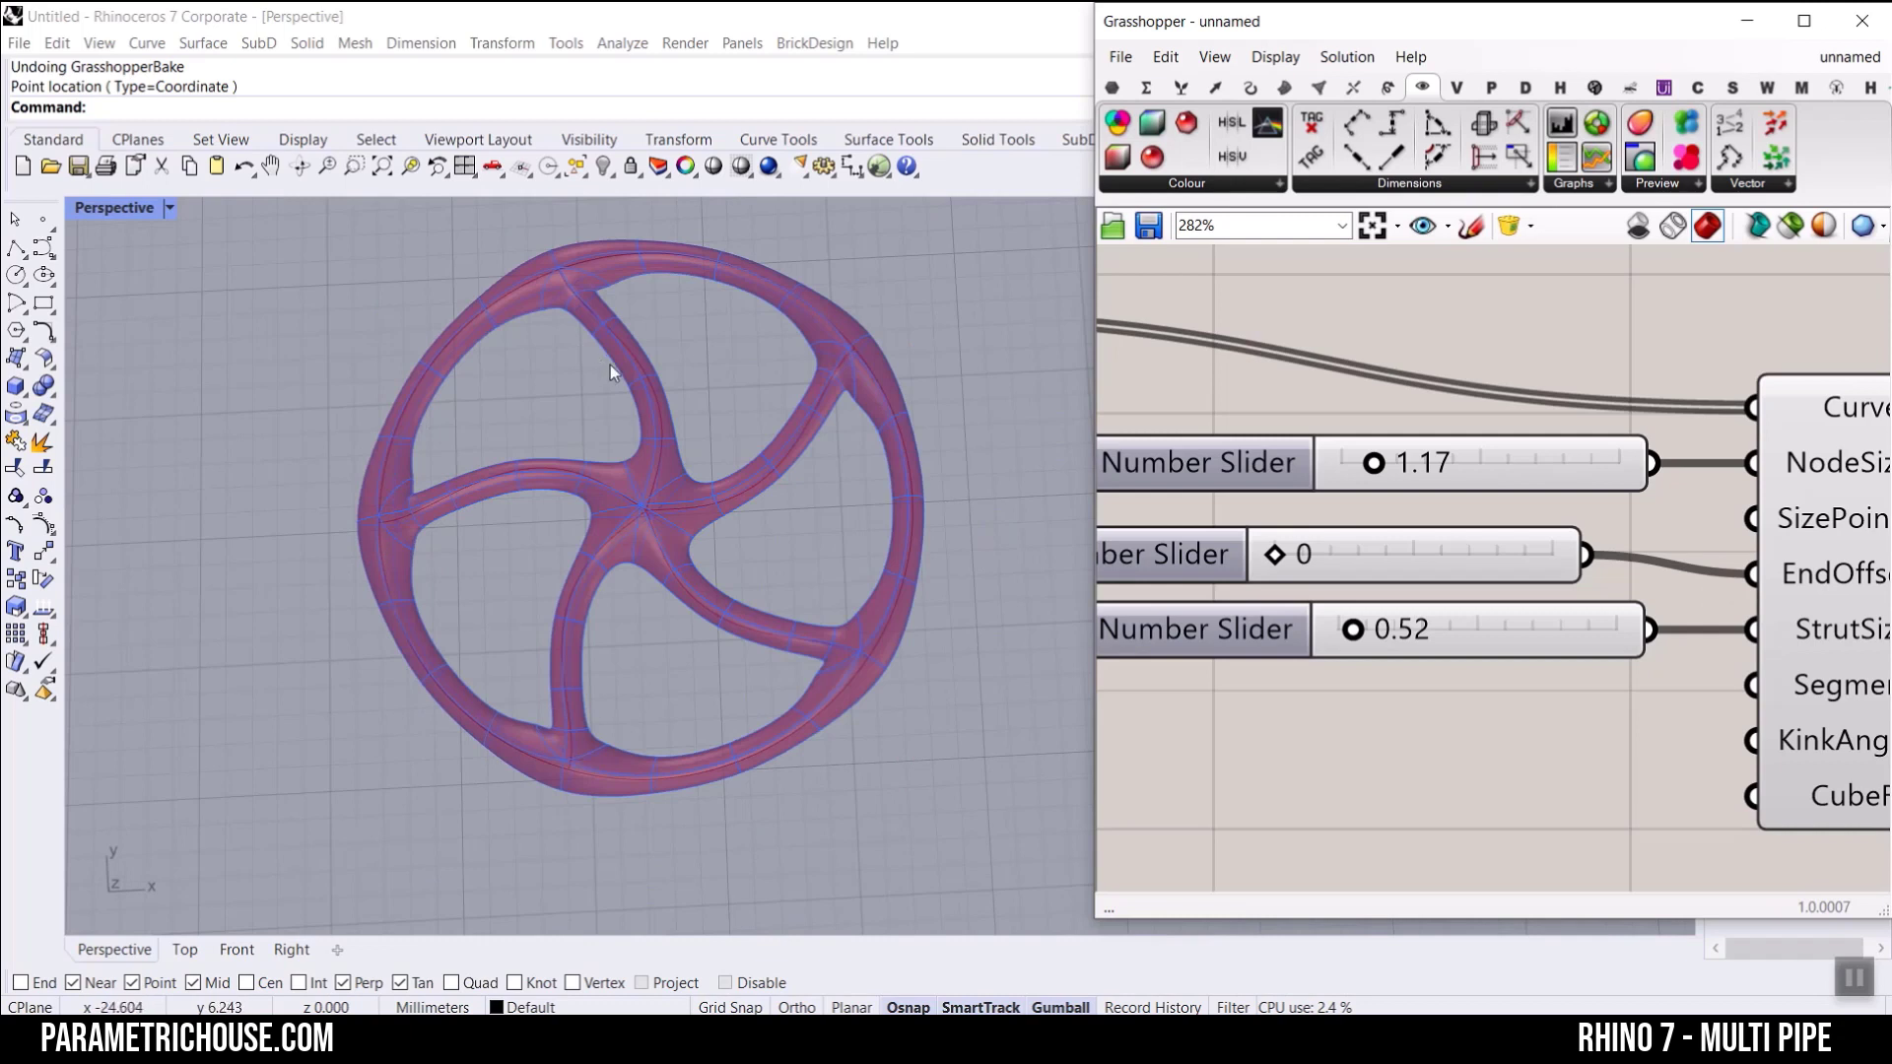
click(1202, 571)
key(Delete)
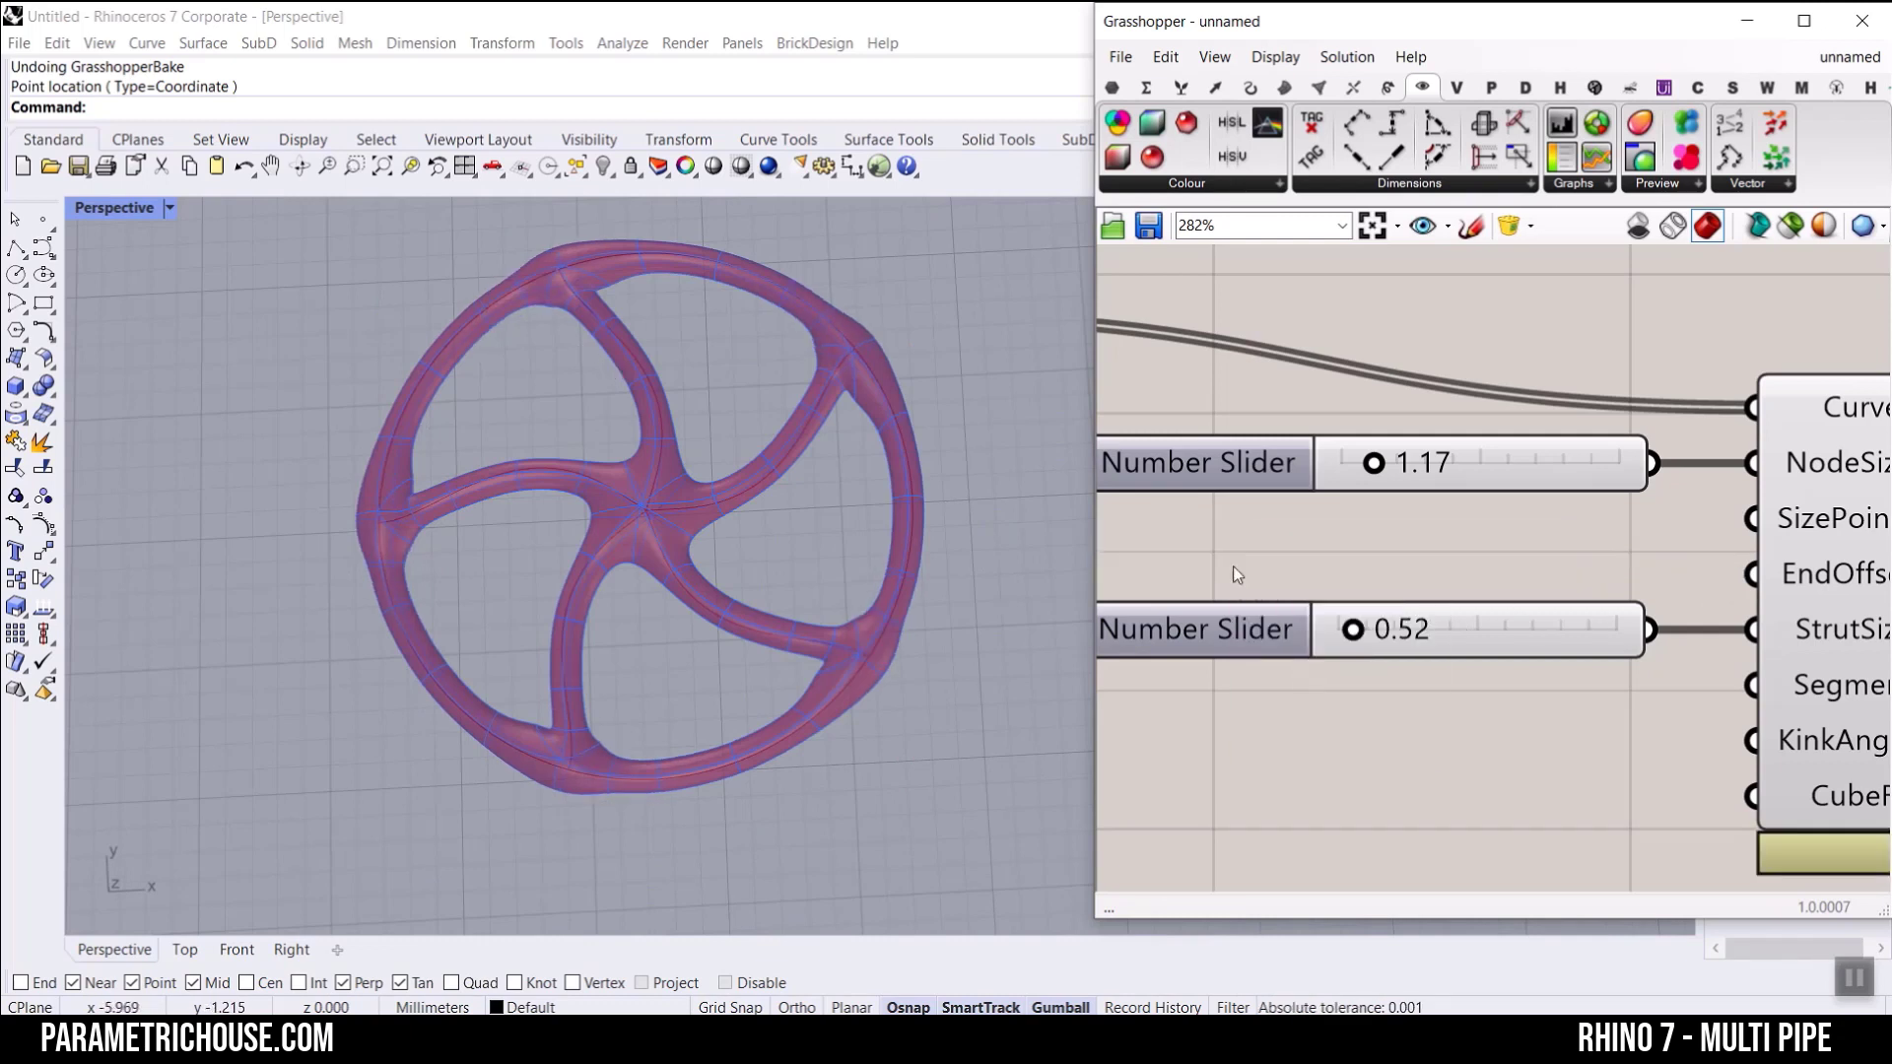
Step: Create a number slider ranging from 0 to 10.00, connect it to MultiPipe's EndOffset input and leave it at 0.00
double_click(1233, 563)
text(0)
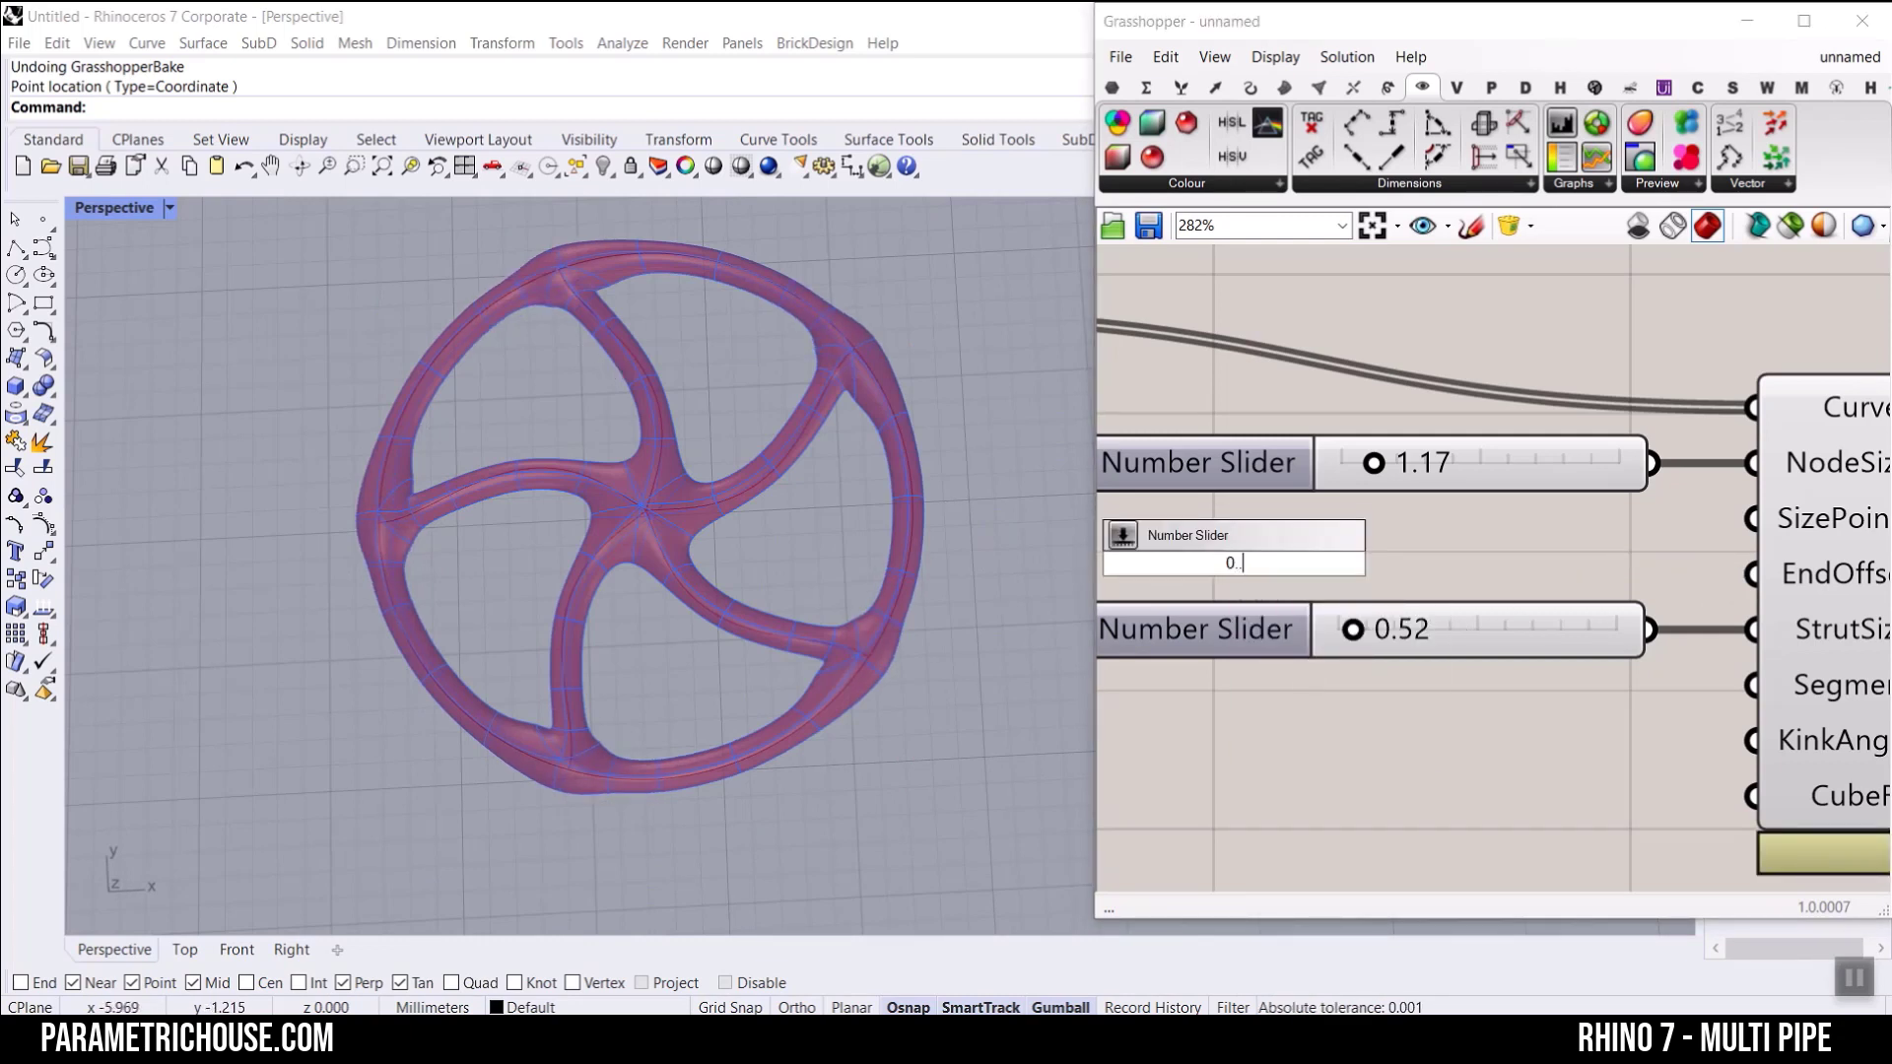
text(..10.00)
key(Return)
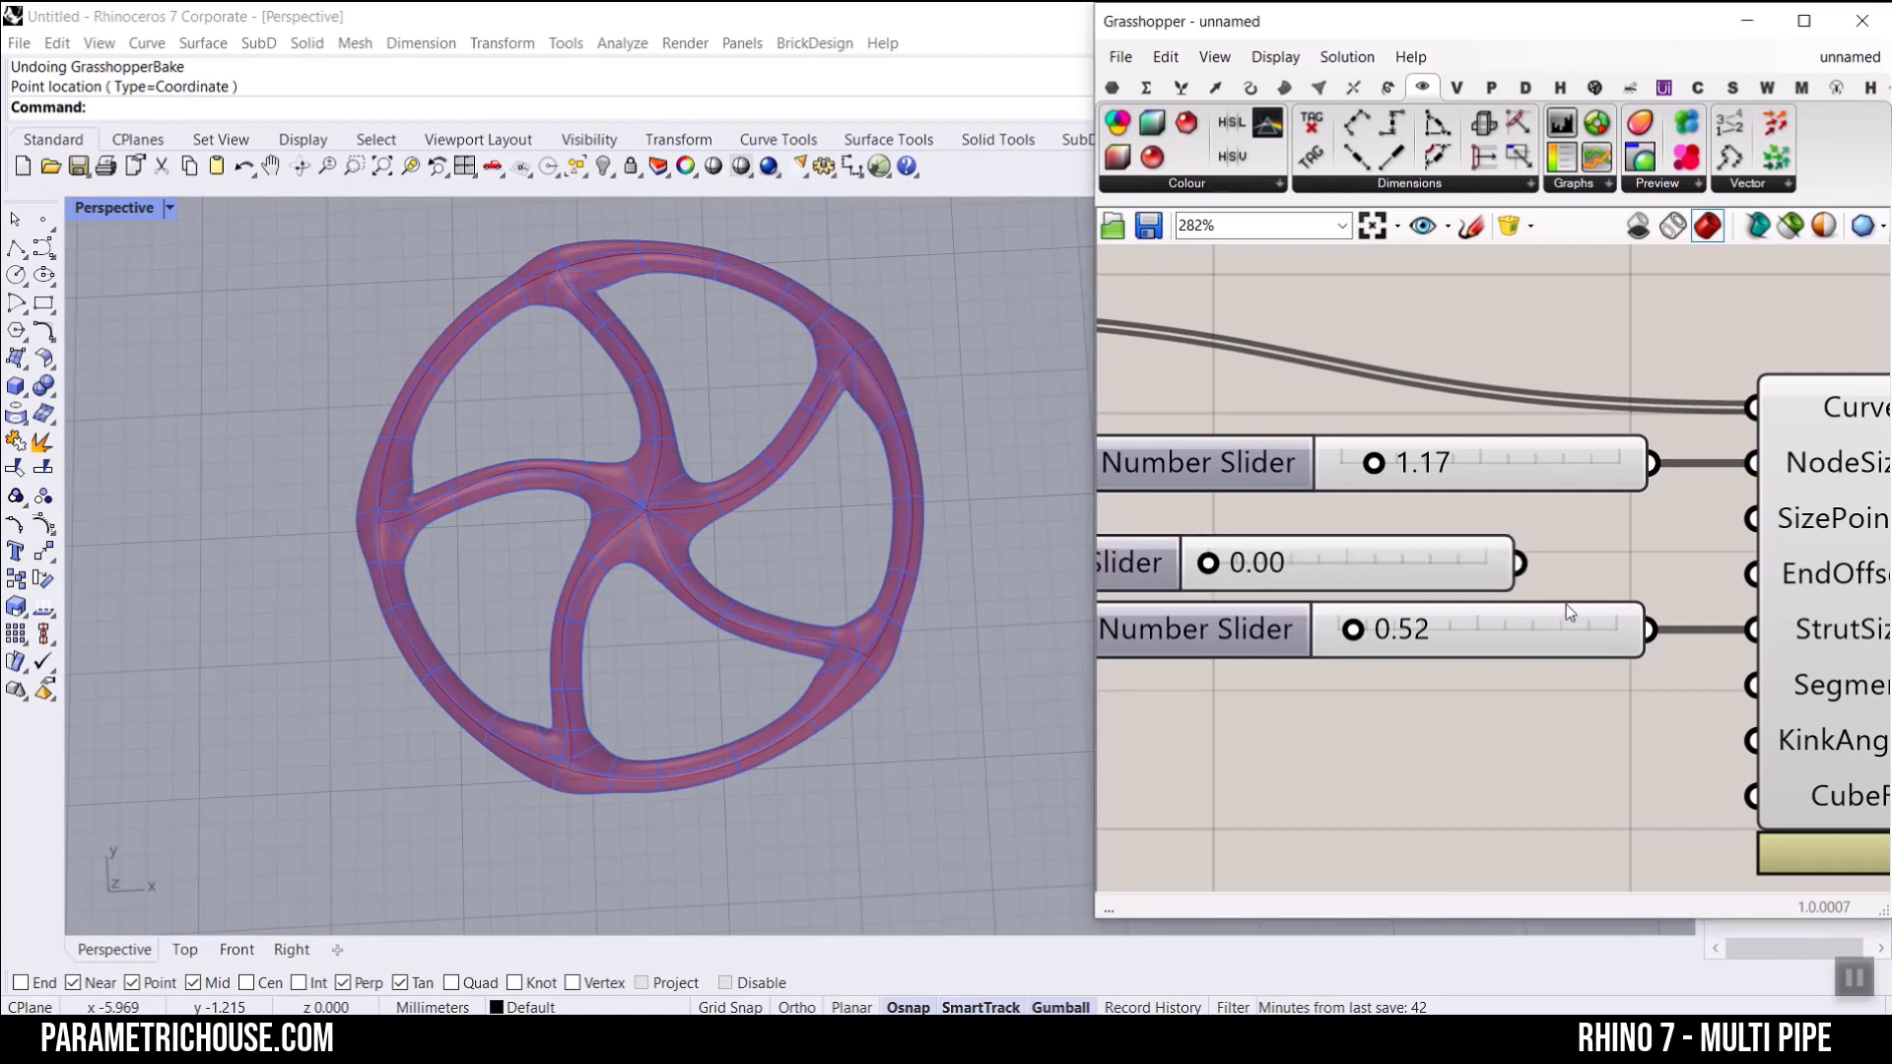
drag(1647, 552, 1752, 573)
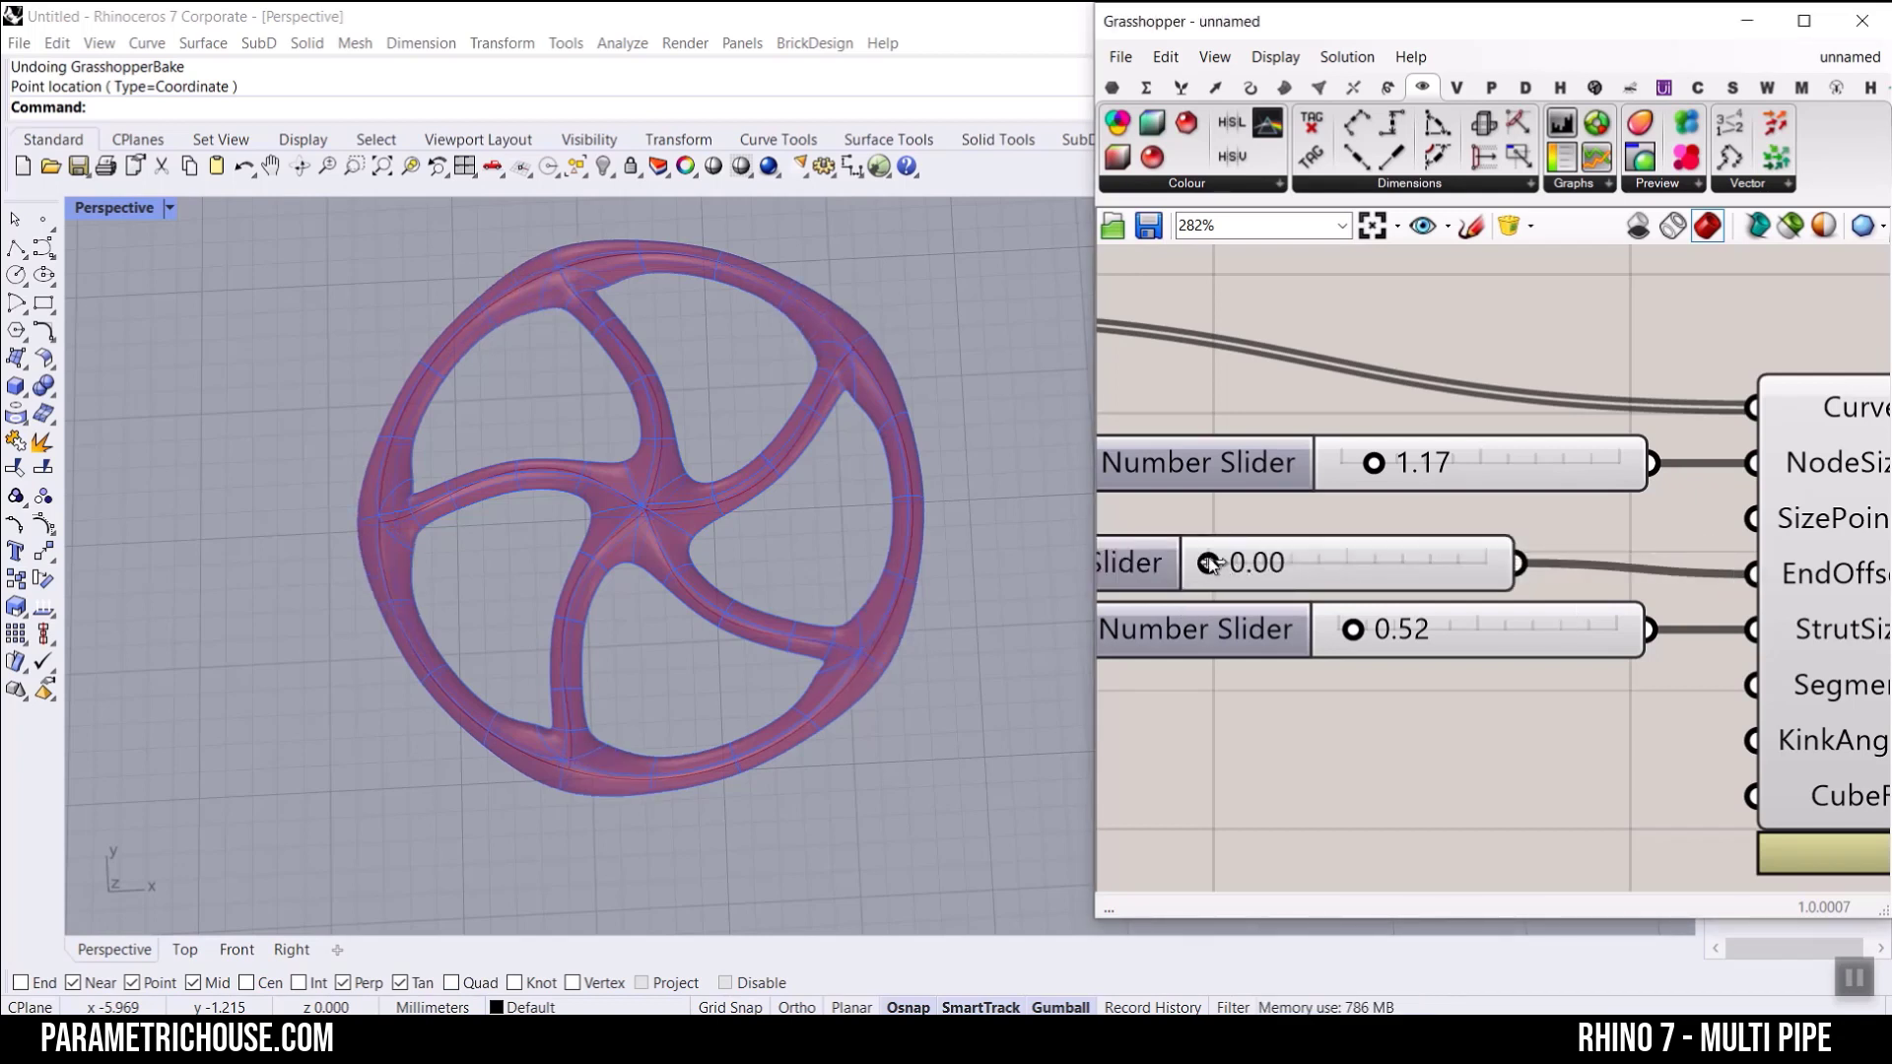
drag(1208, 562, 1119, 560)
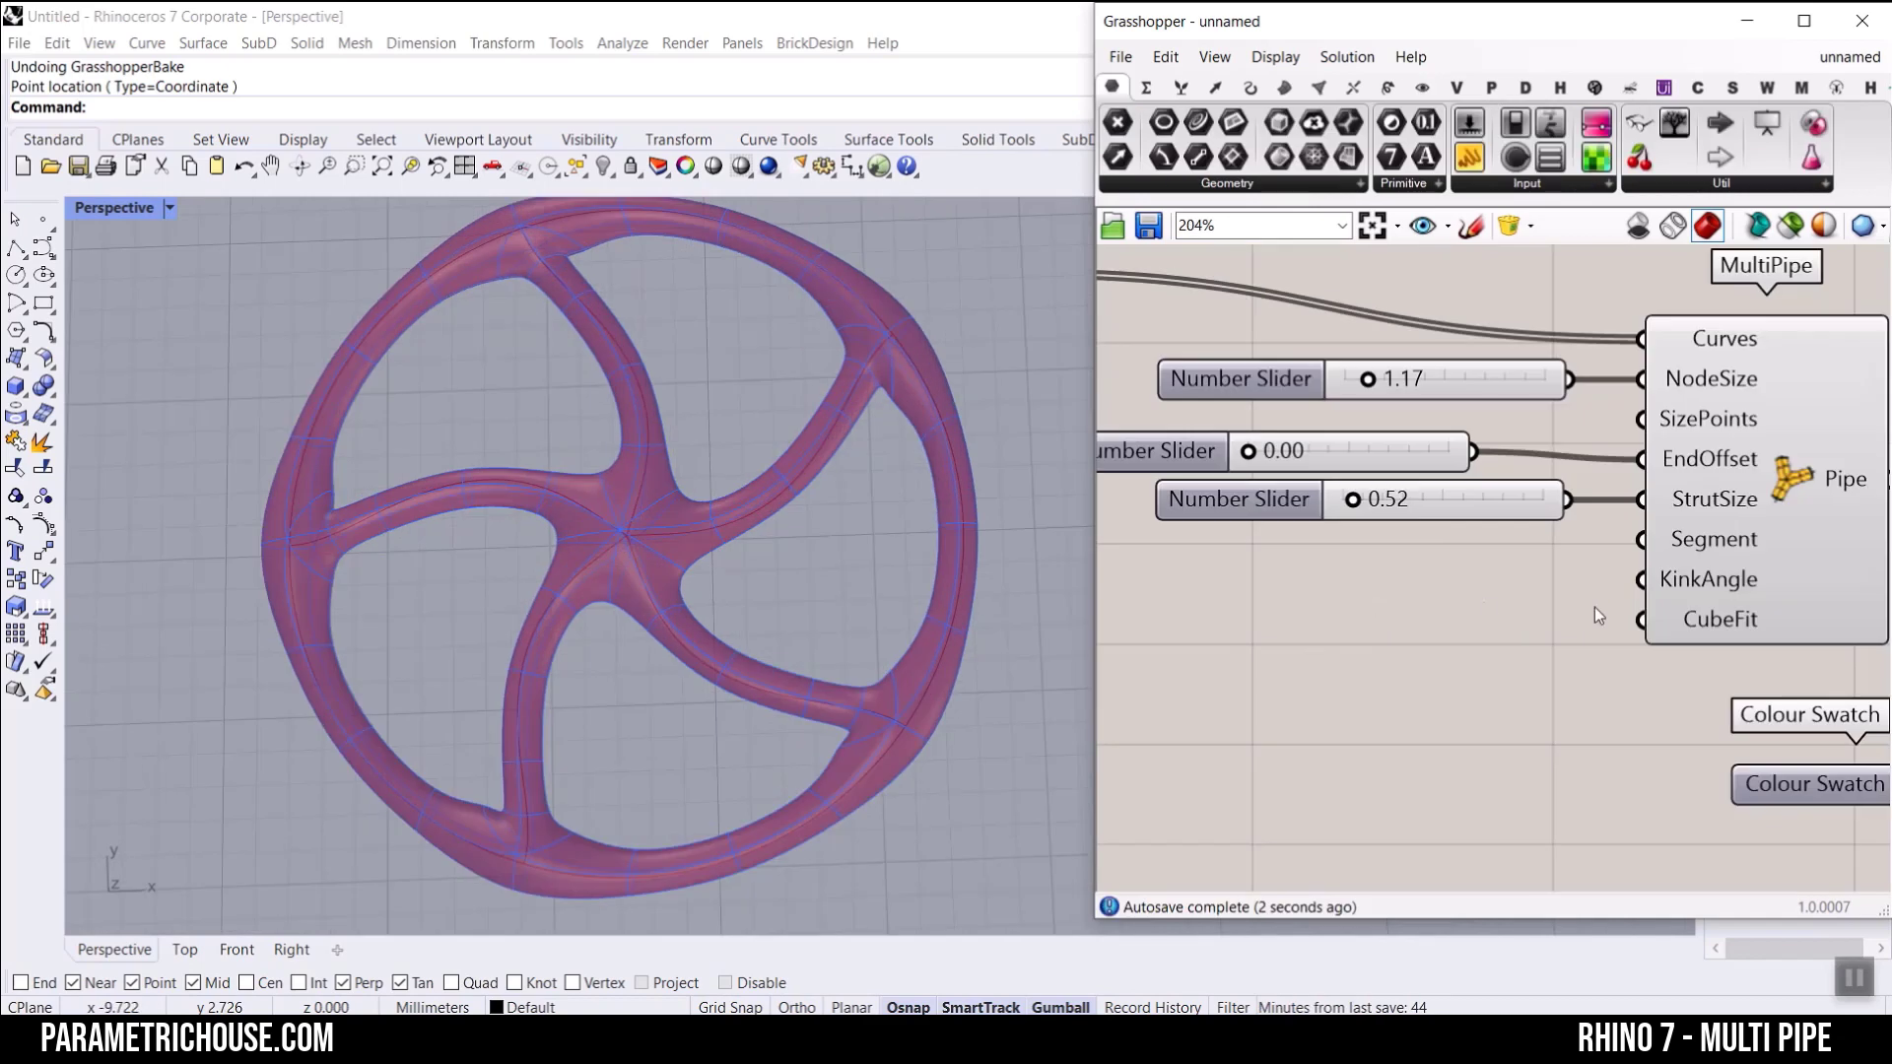
Step: Create a whole-number slider with the value 0 and connect it to MultiPipe's KinkAngle input
shift+right_drag(729, 512, 719, 526)
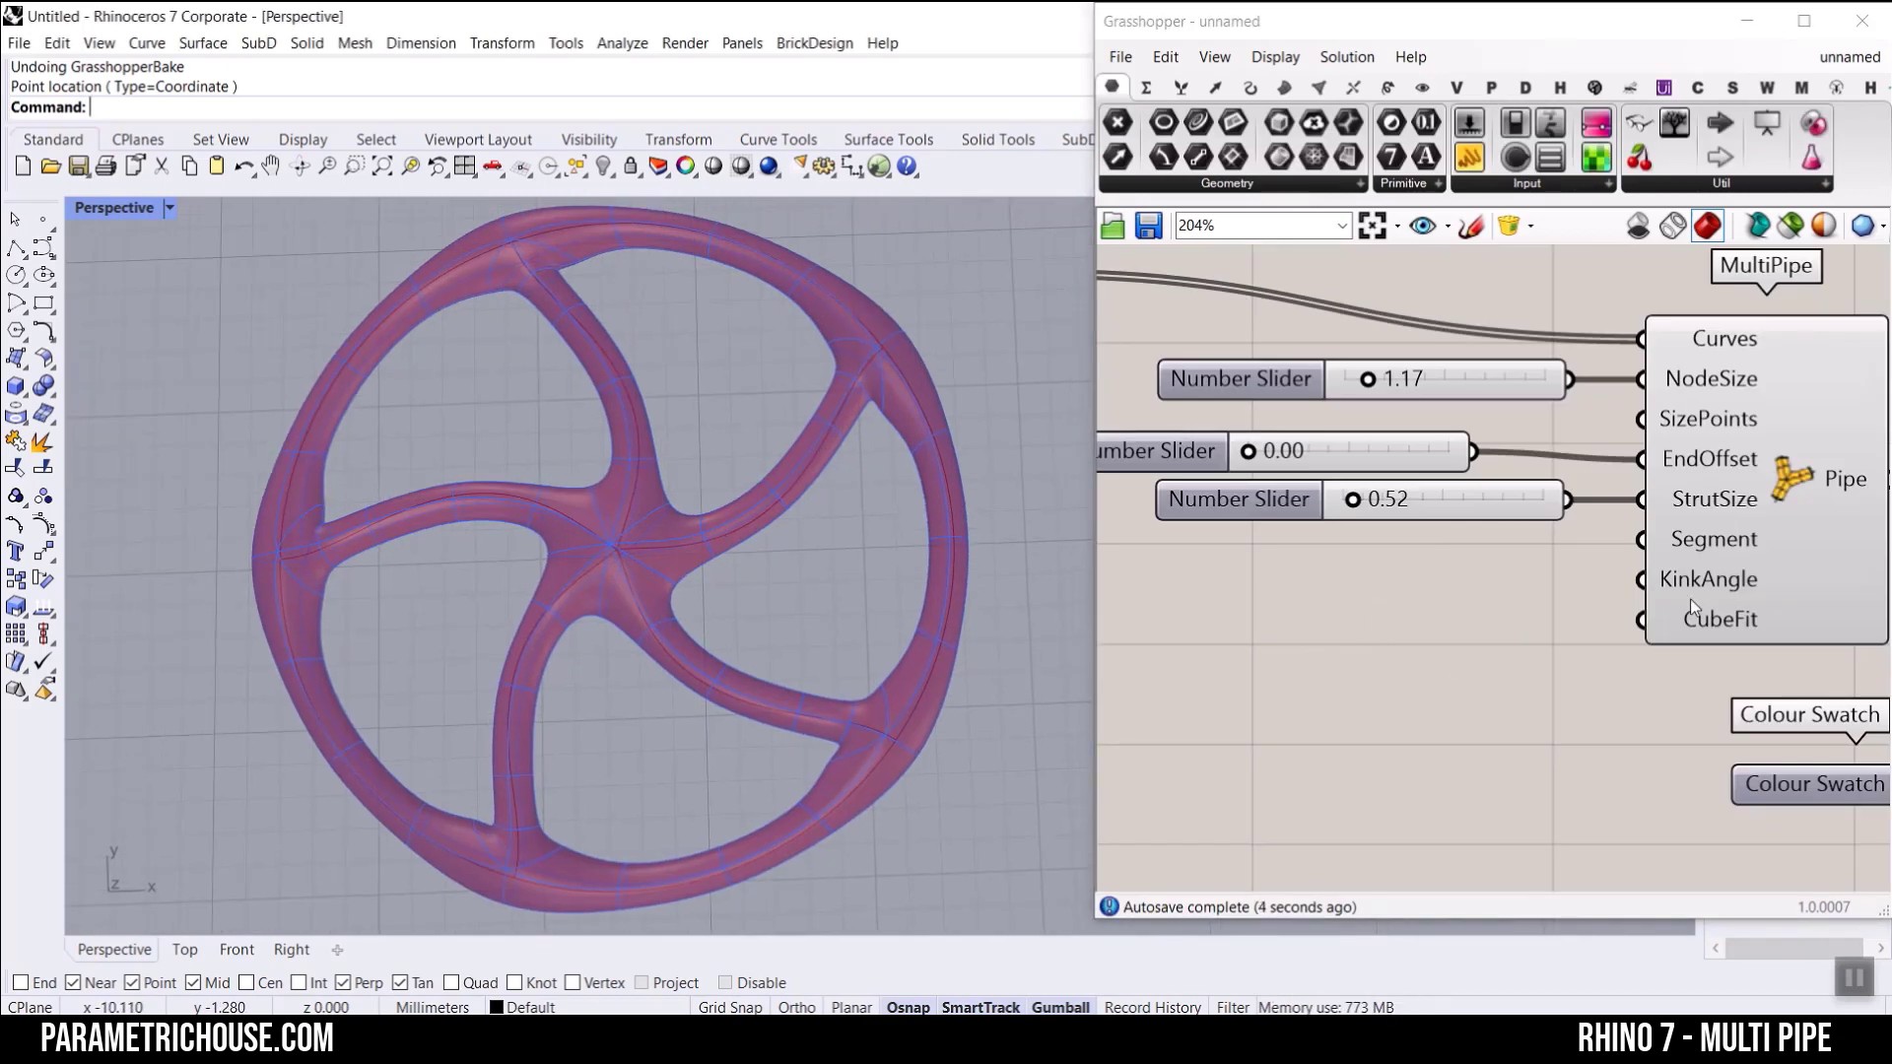
mouse_move(1706, 587)
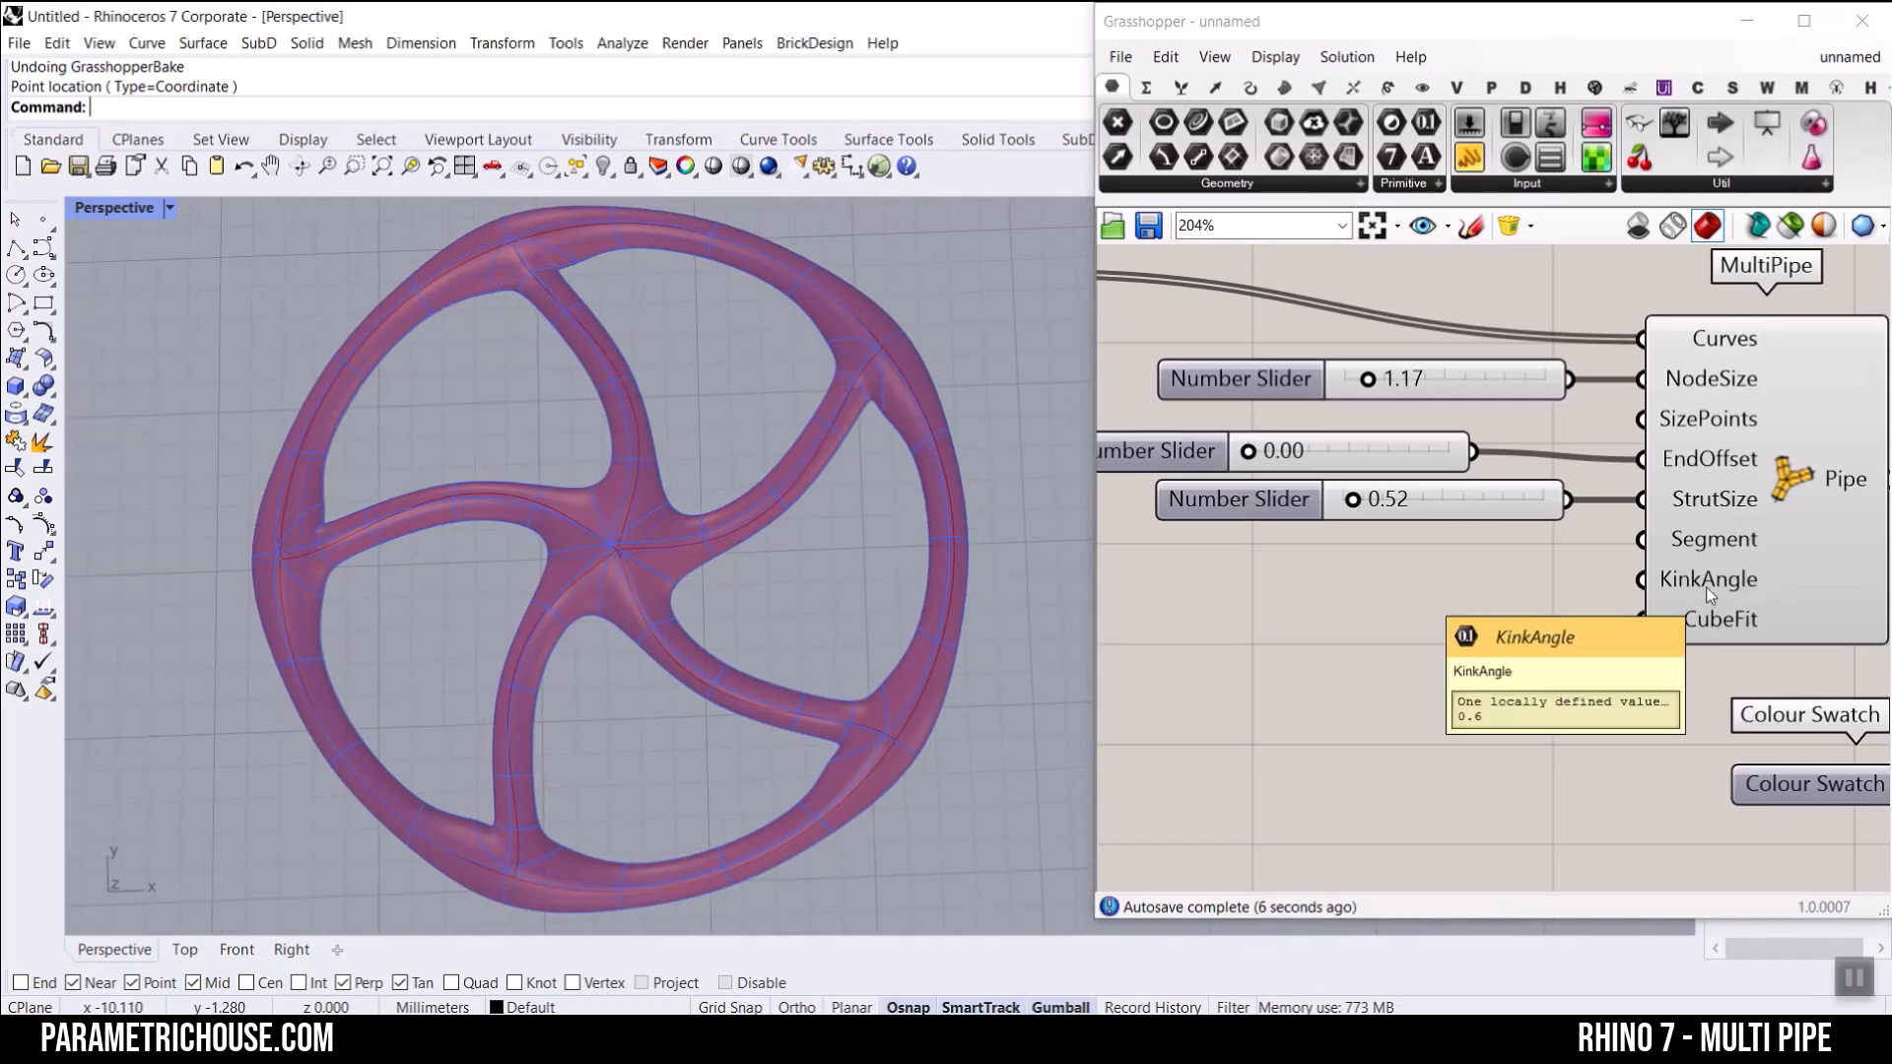
double_click(1251, 592)
text(0)
key(Return)
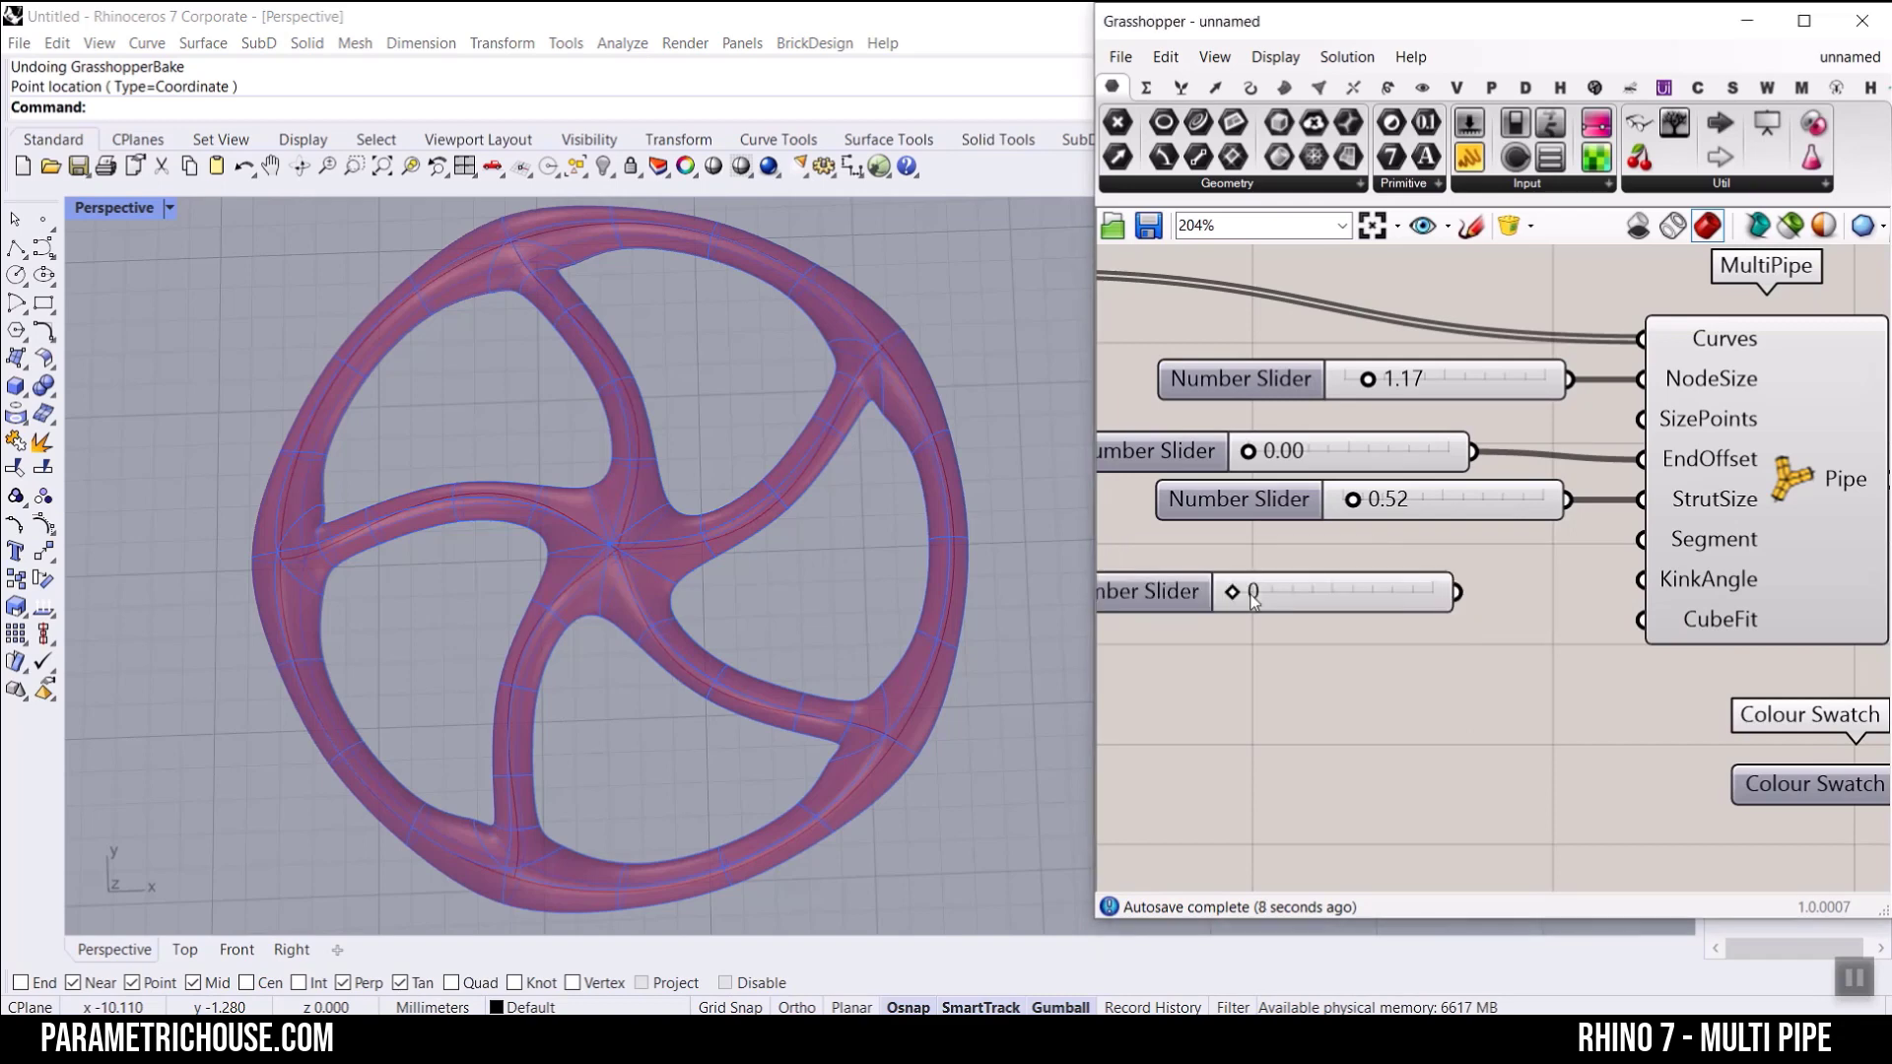
drag(1468, 600, 1641, 579)
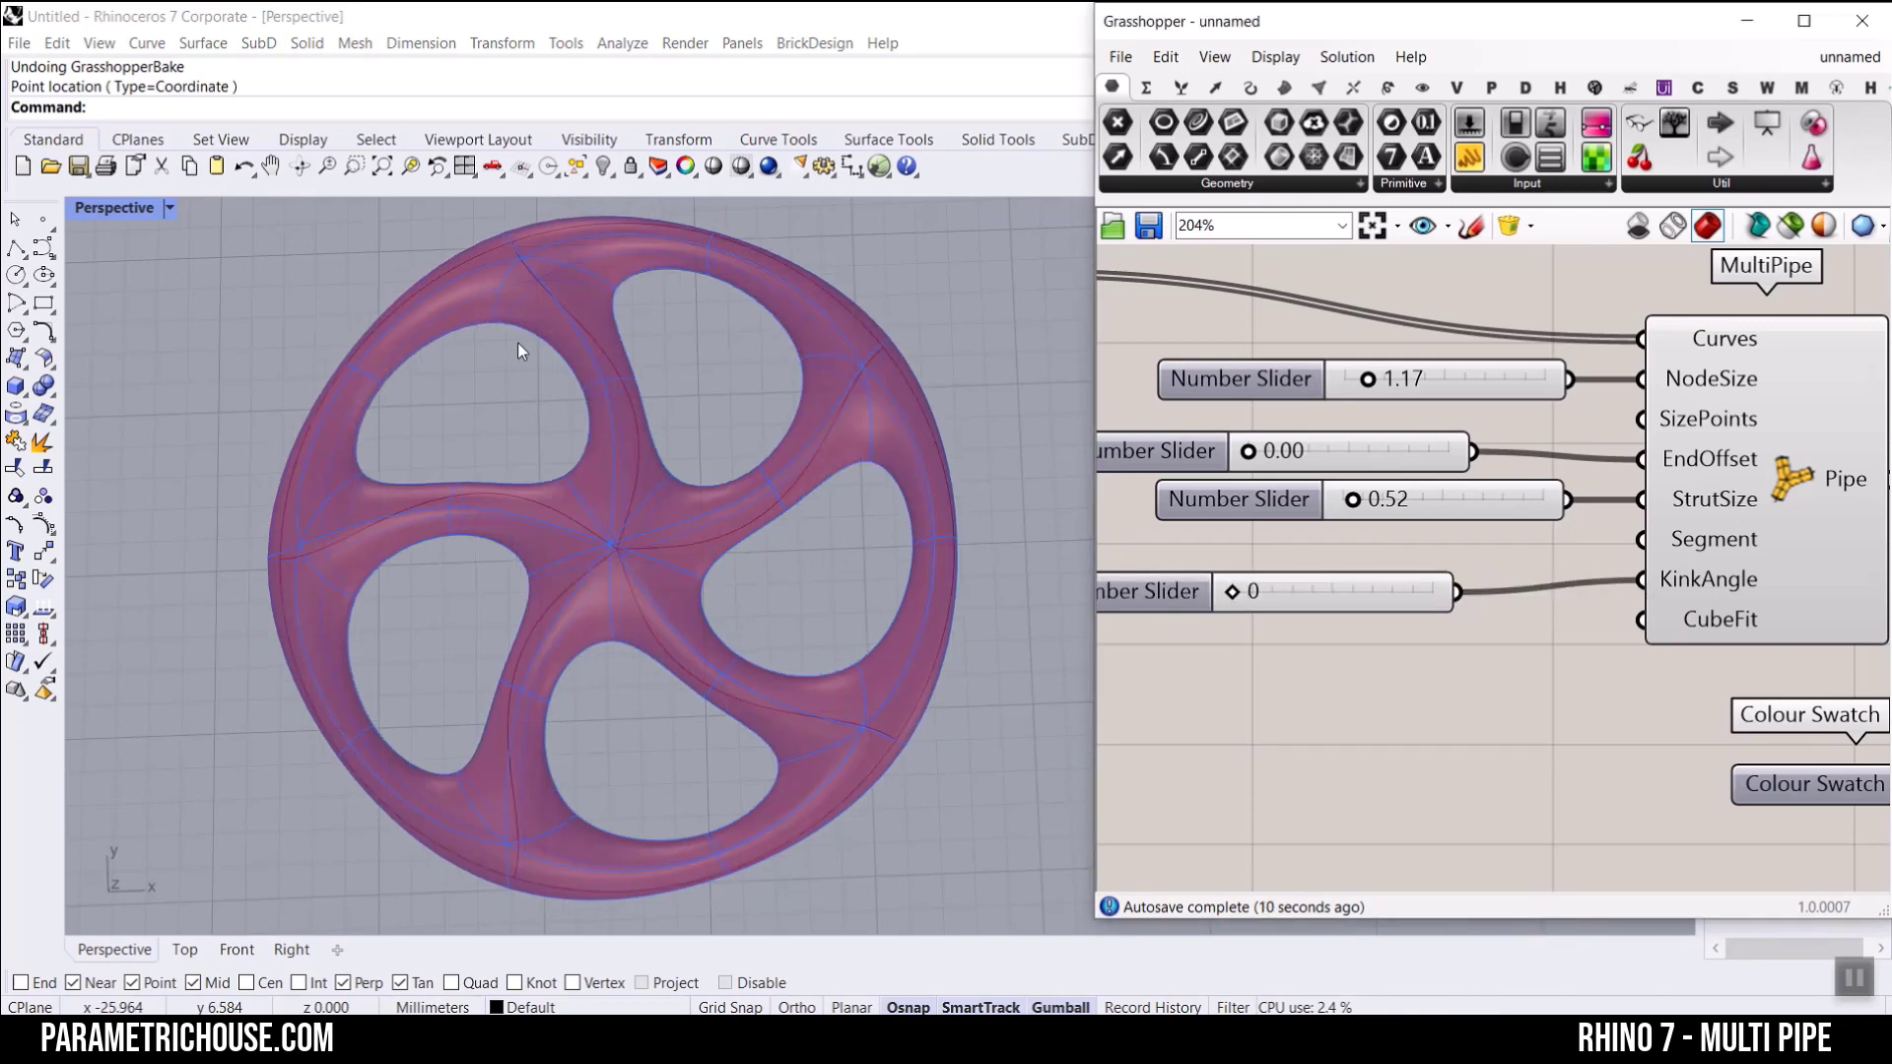
Step: Inspect the wheel's shape with the KinkAngle of 0, and delete the whole-number KinkAngle slider
scroll(550, 430, down, 3)
right_drag(563, 515, 522, 488)
scroll(597, 425, up, 8)
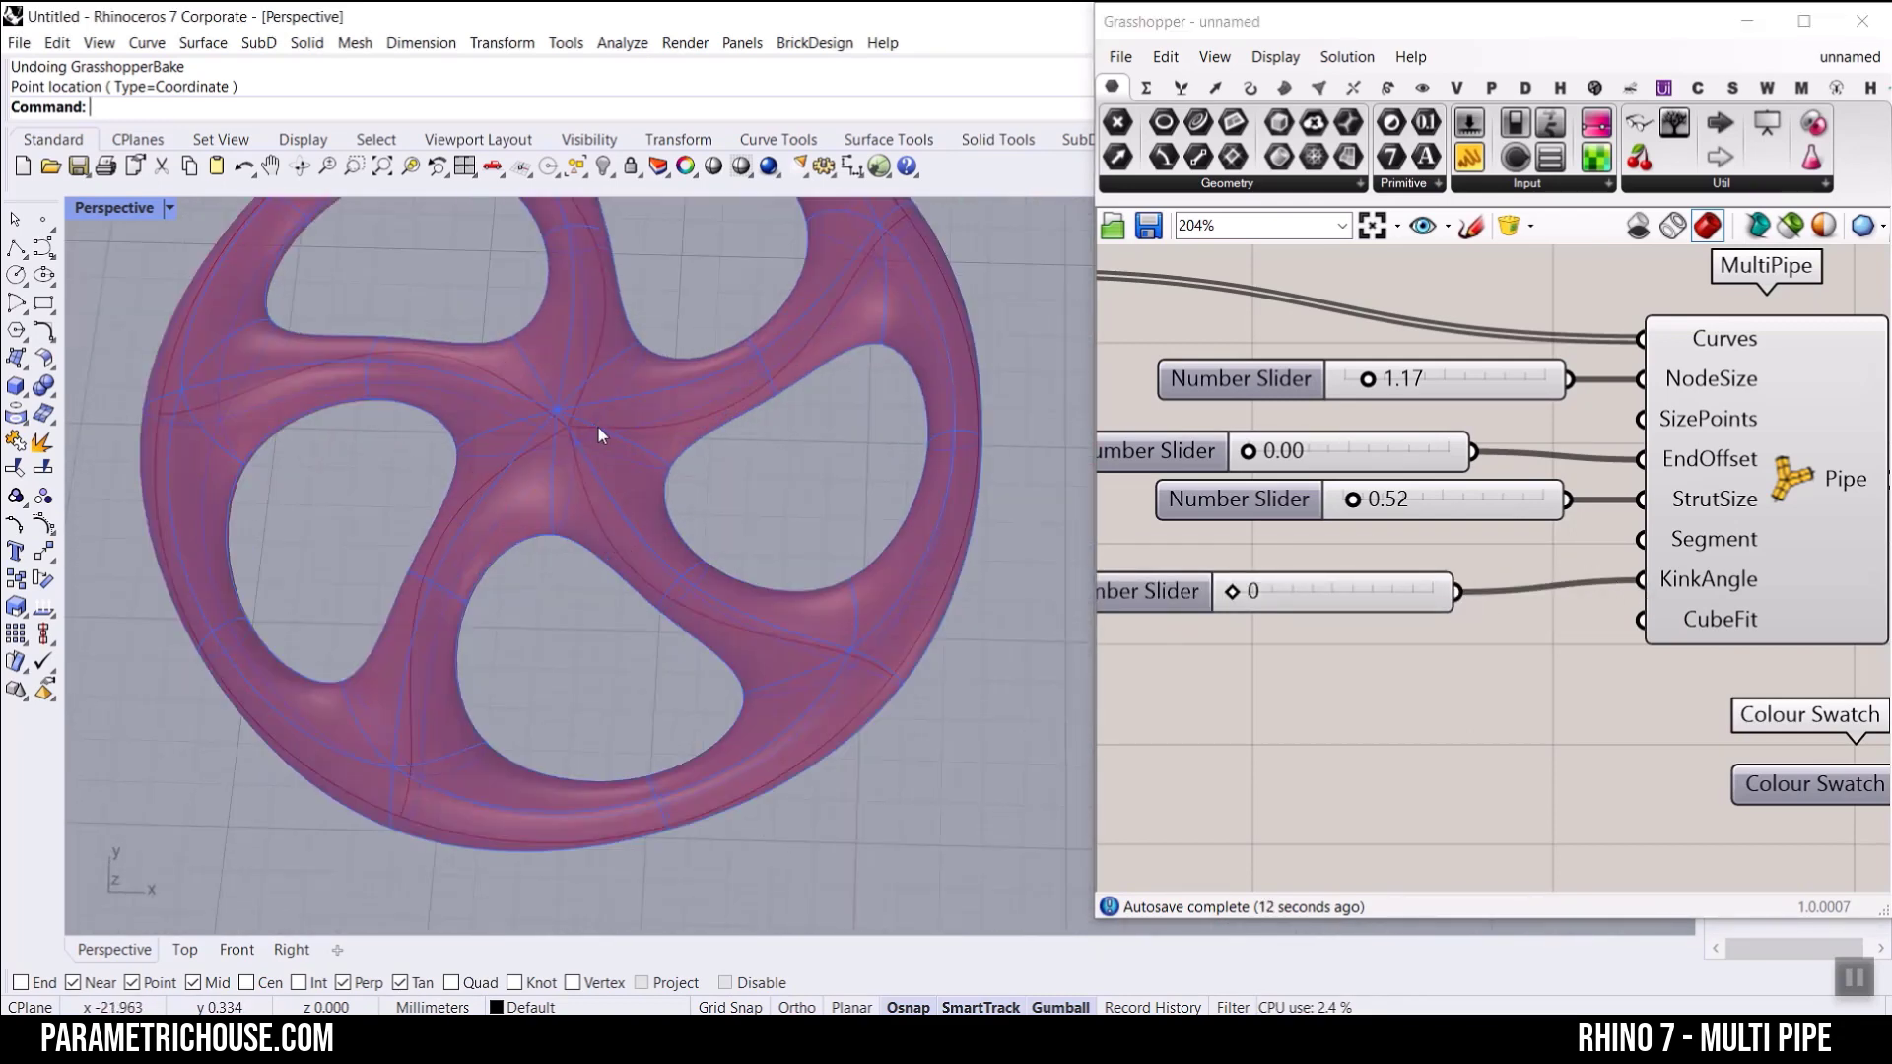
scroll(585, 497, down, 6)
click(1310, 587)
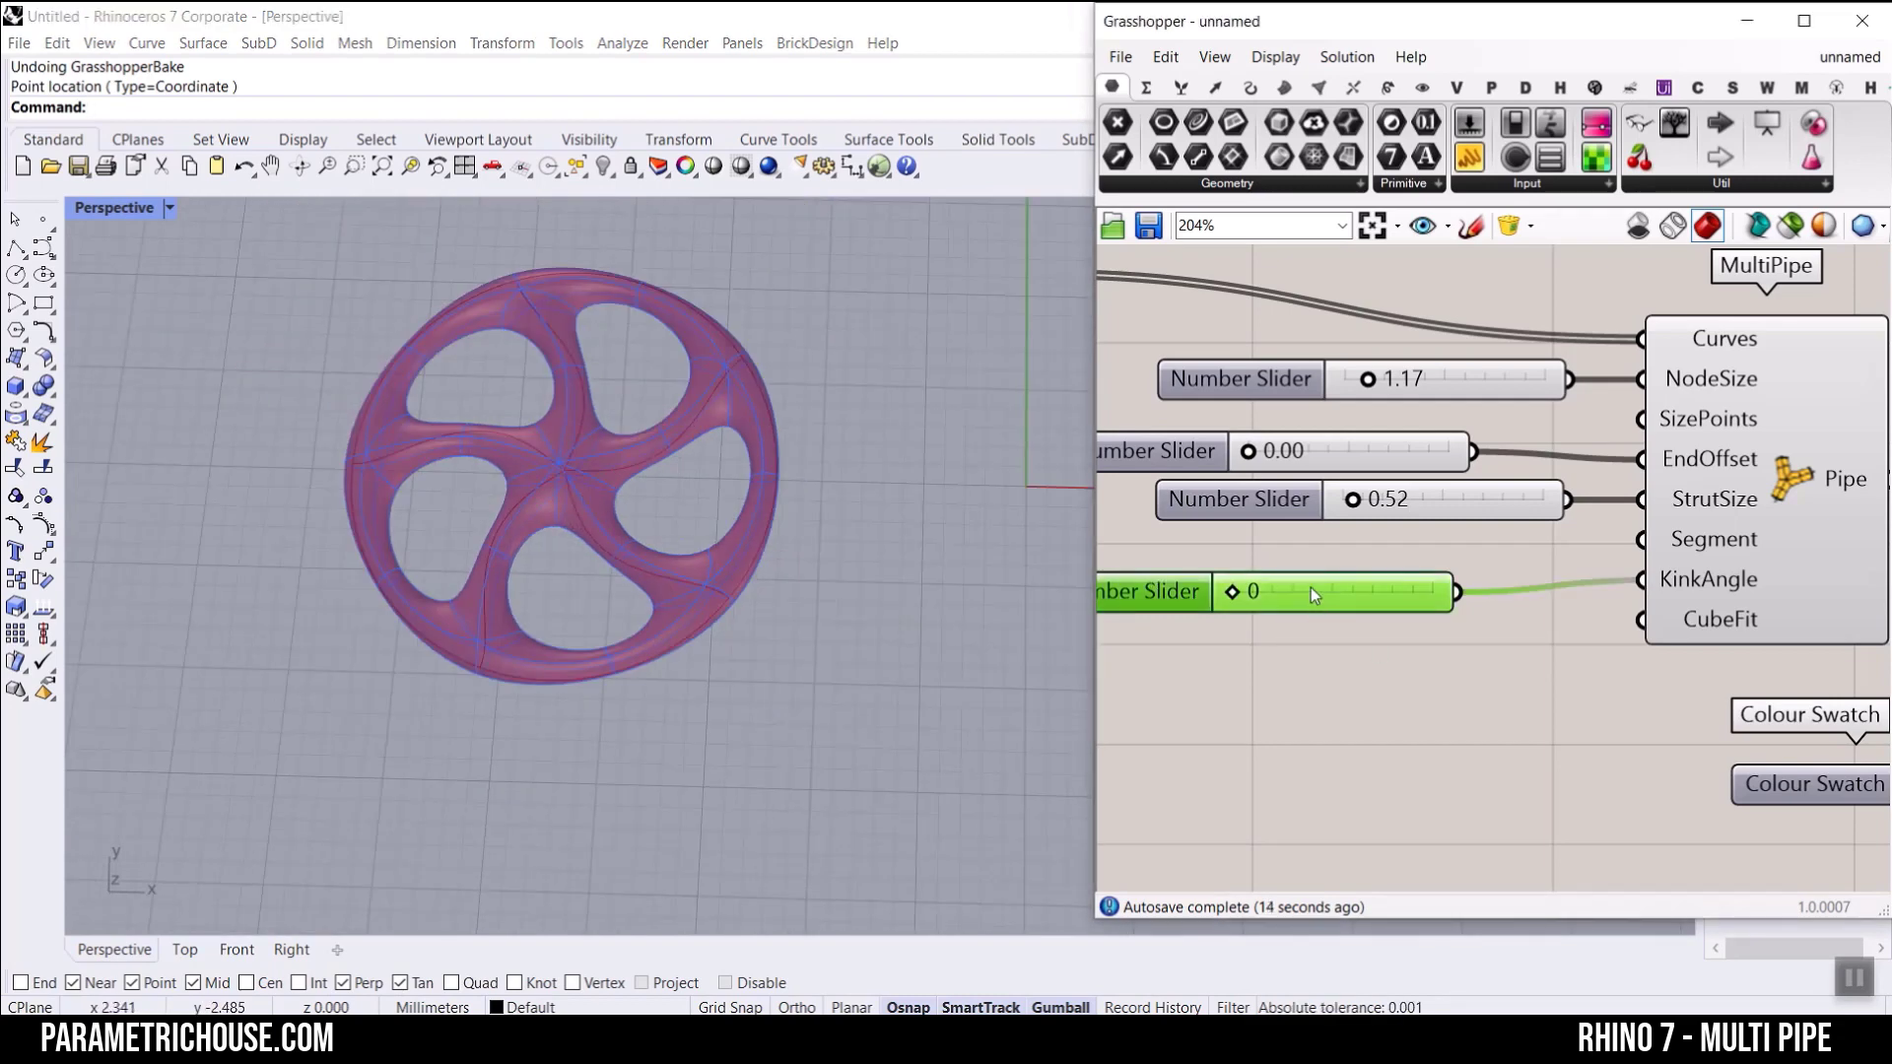
key(Delete)
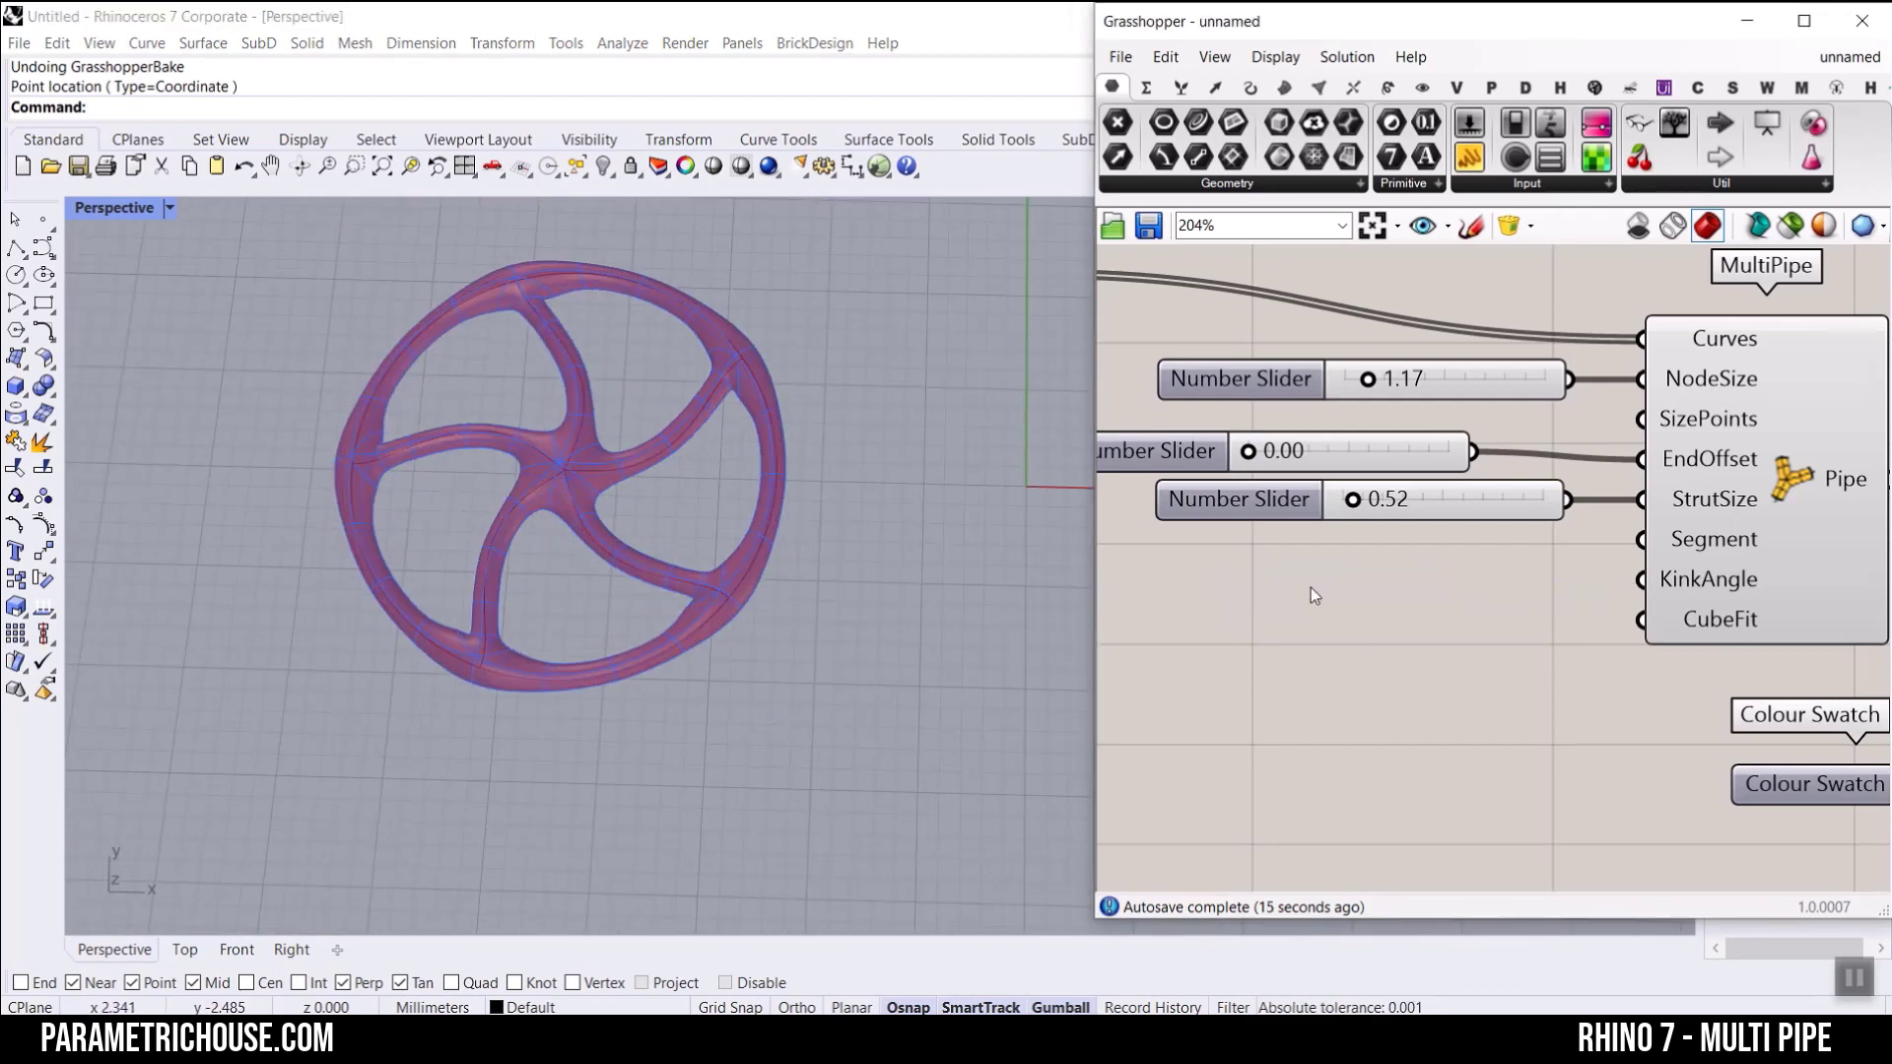
Step: Try a number slider with one decimal, starting at 0, on MultiPipe's KinkAngle input, and delete the slider
double_click(1298, 636)
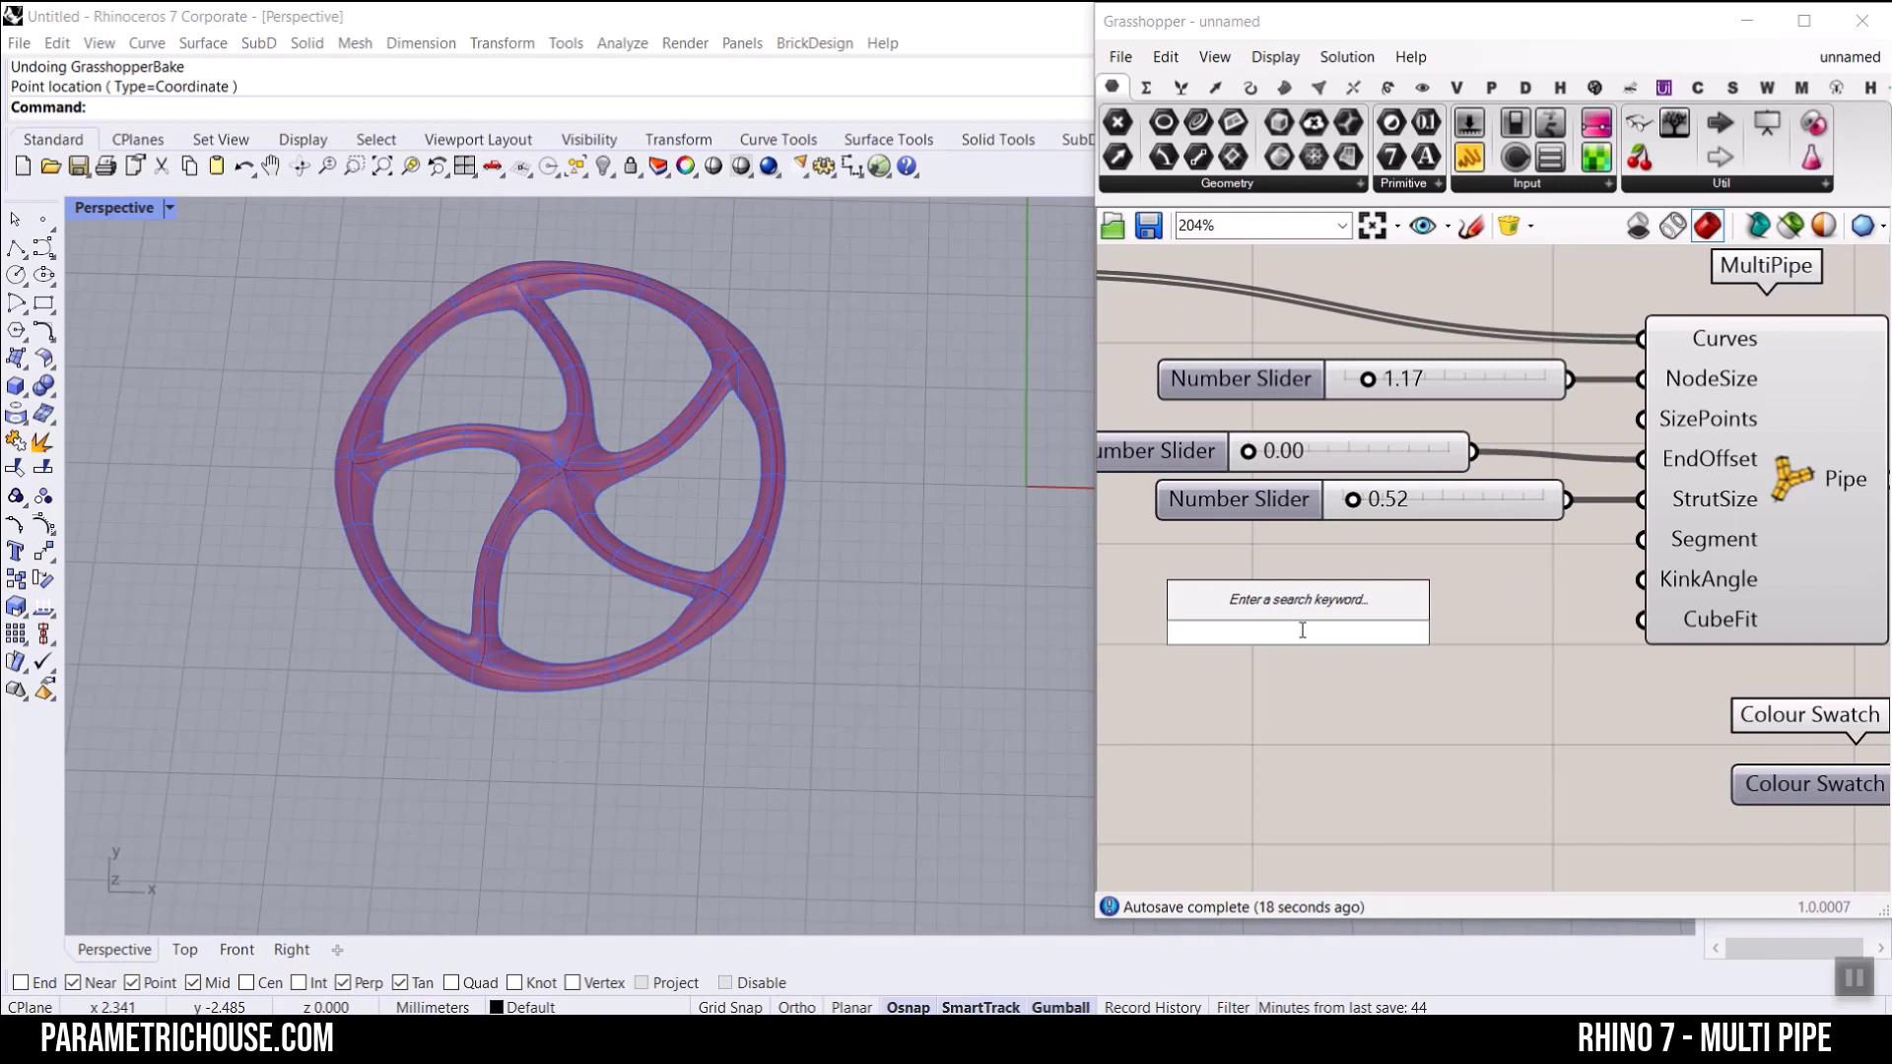
text(0..2)
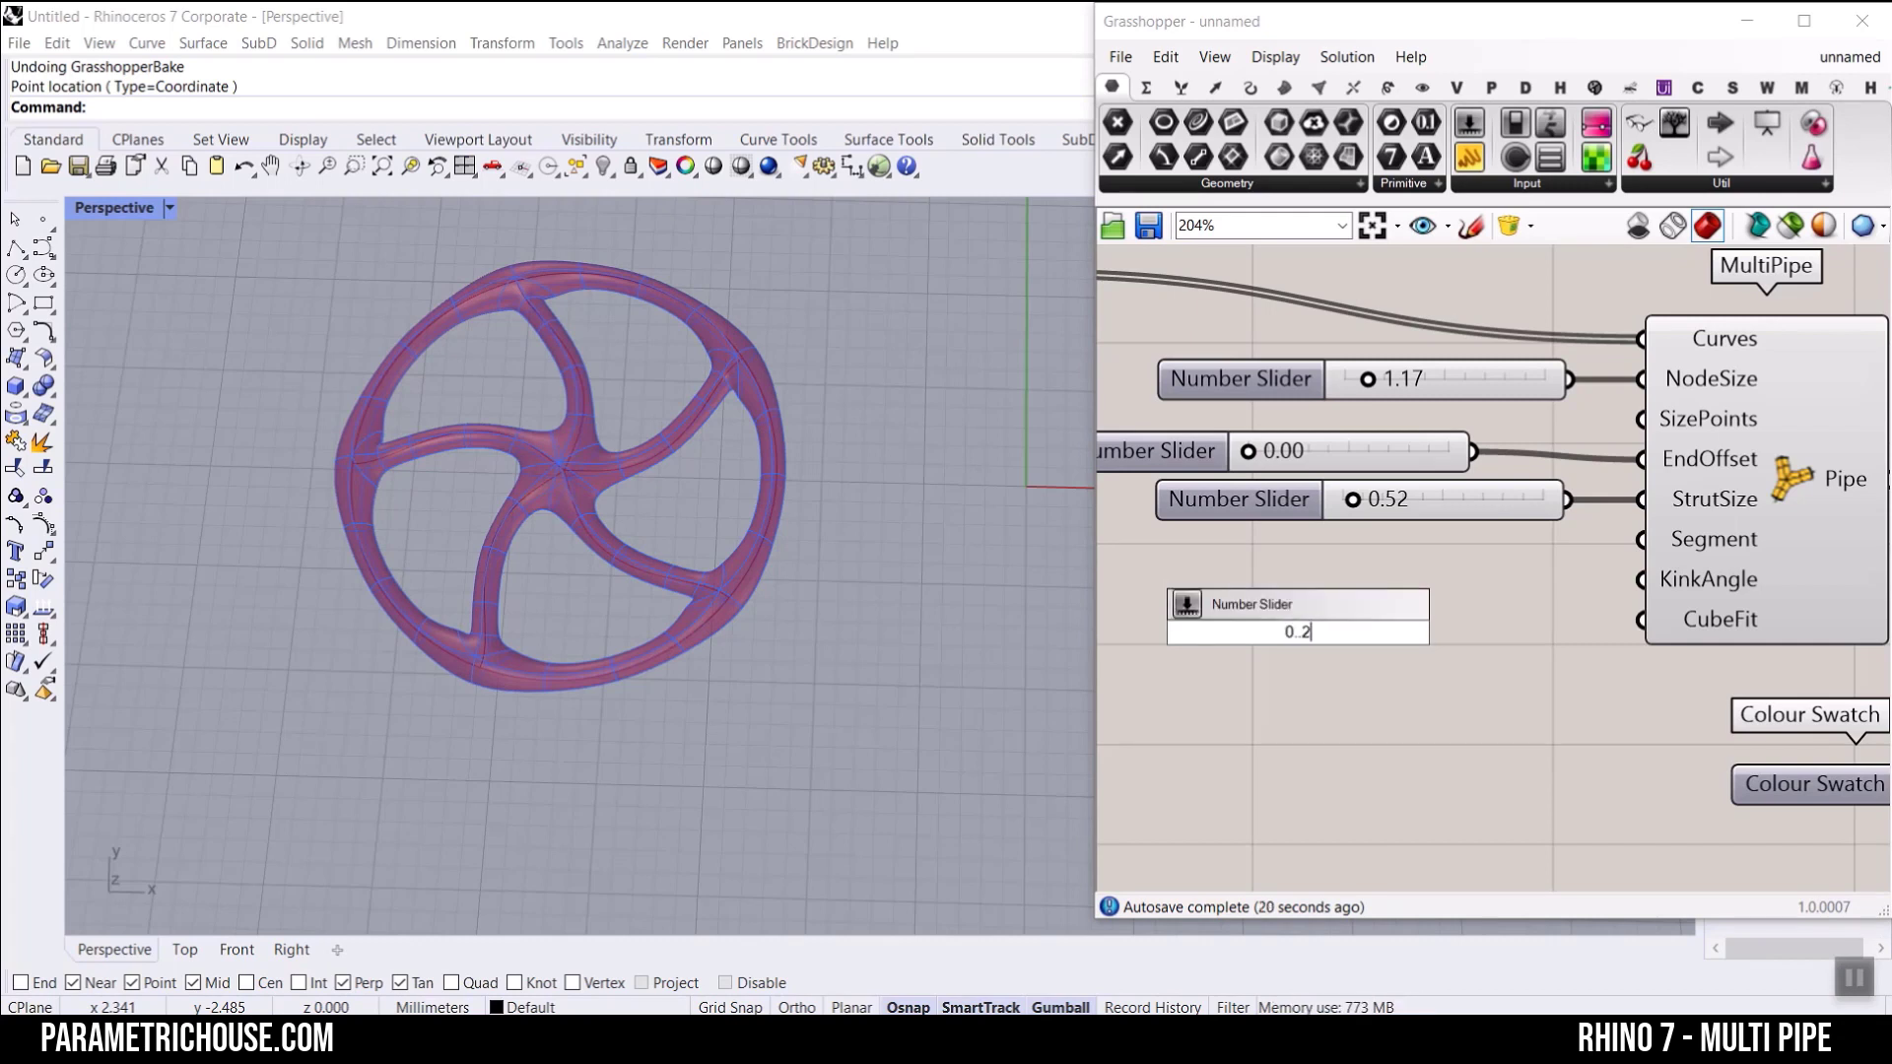
key(Return)
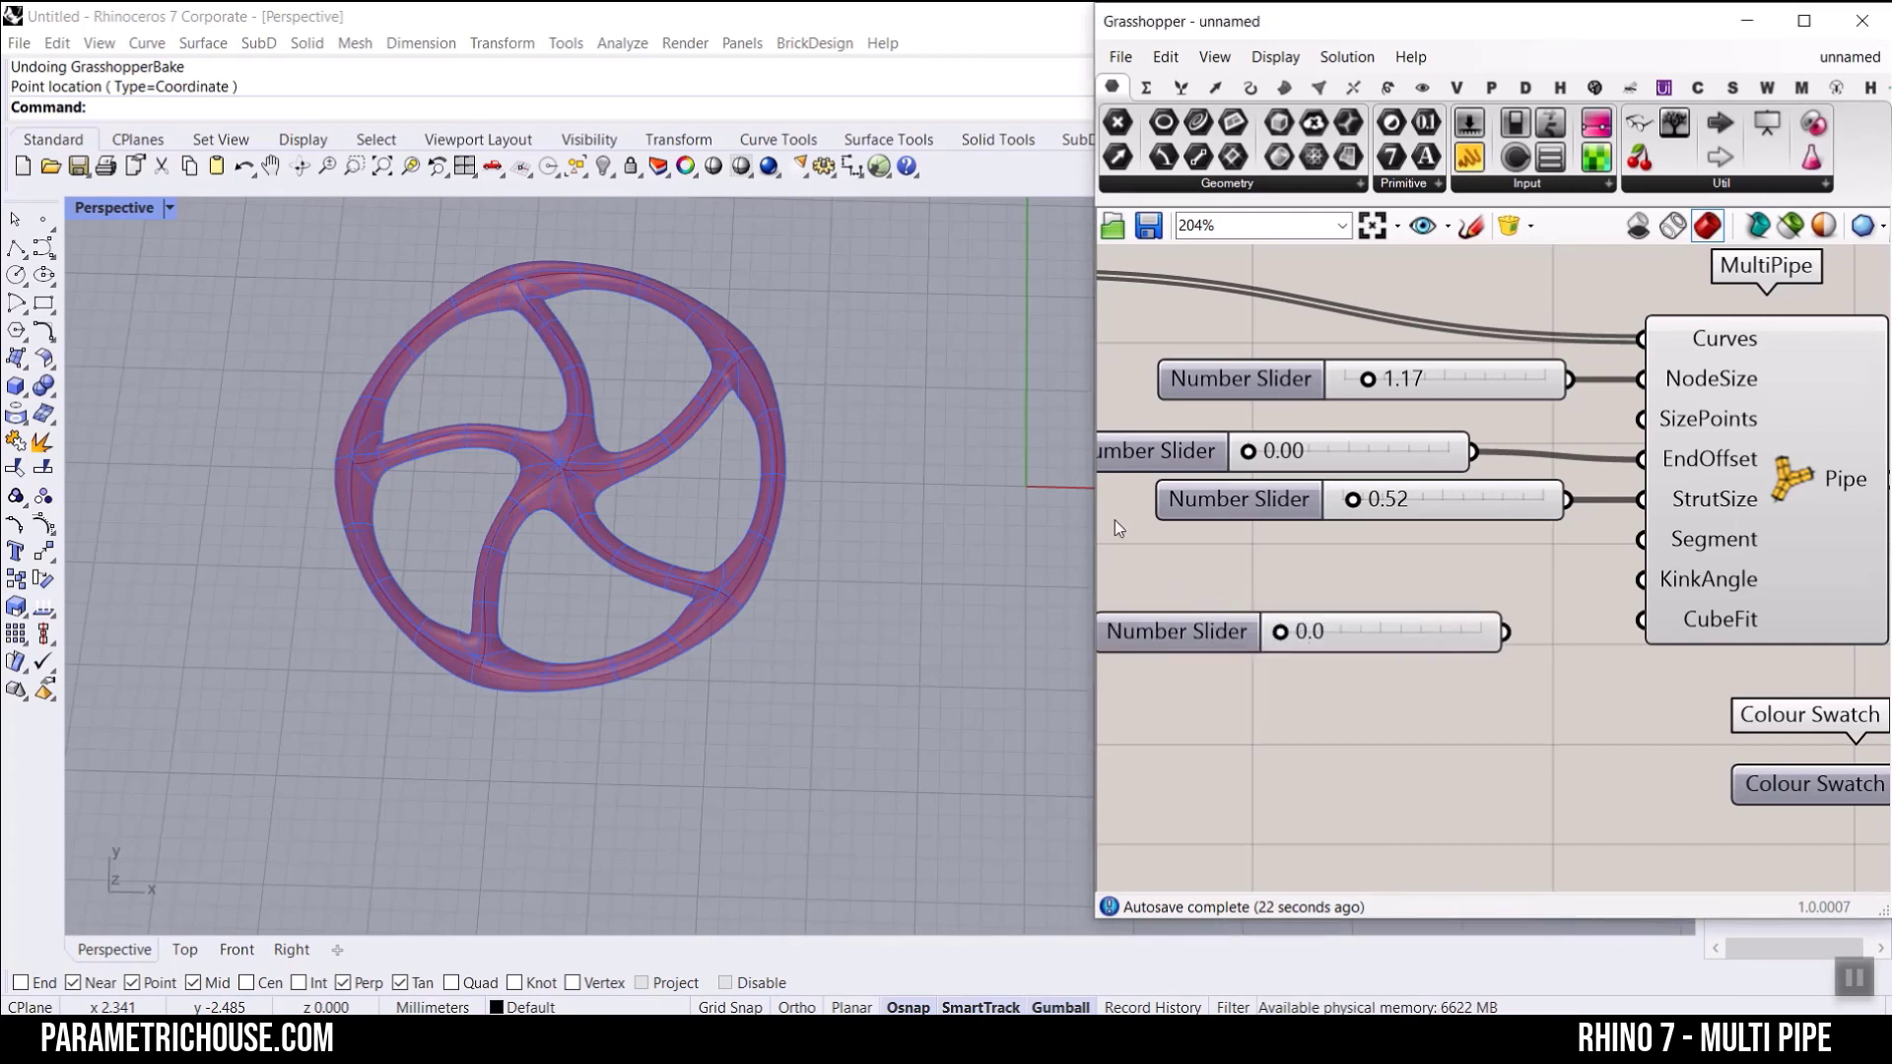
drag(1505, 630, 1641, 579)
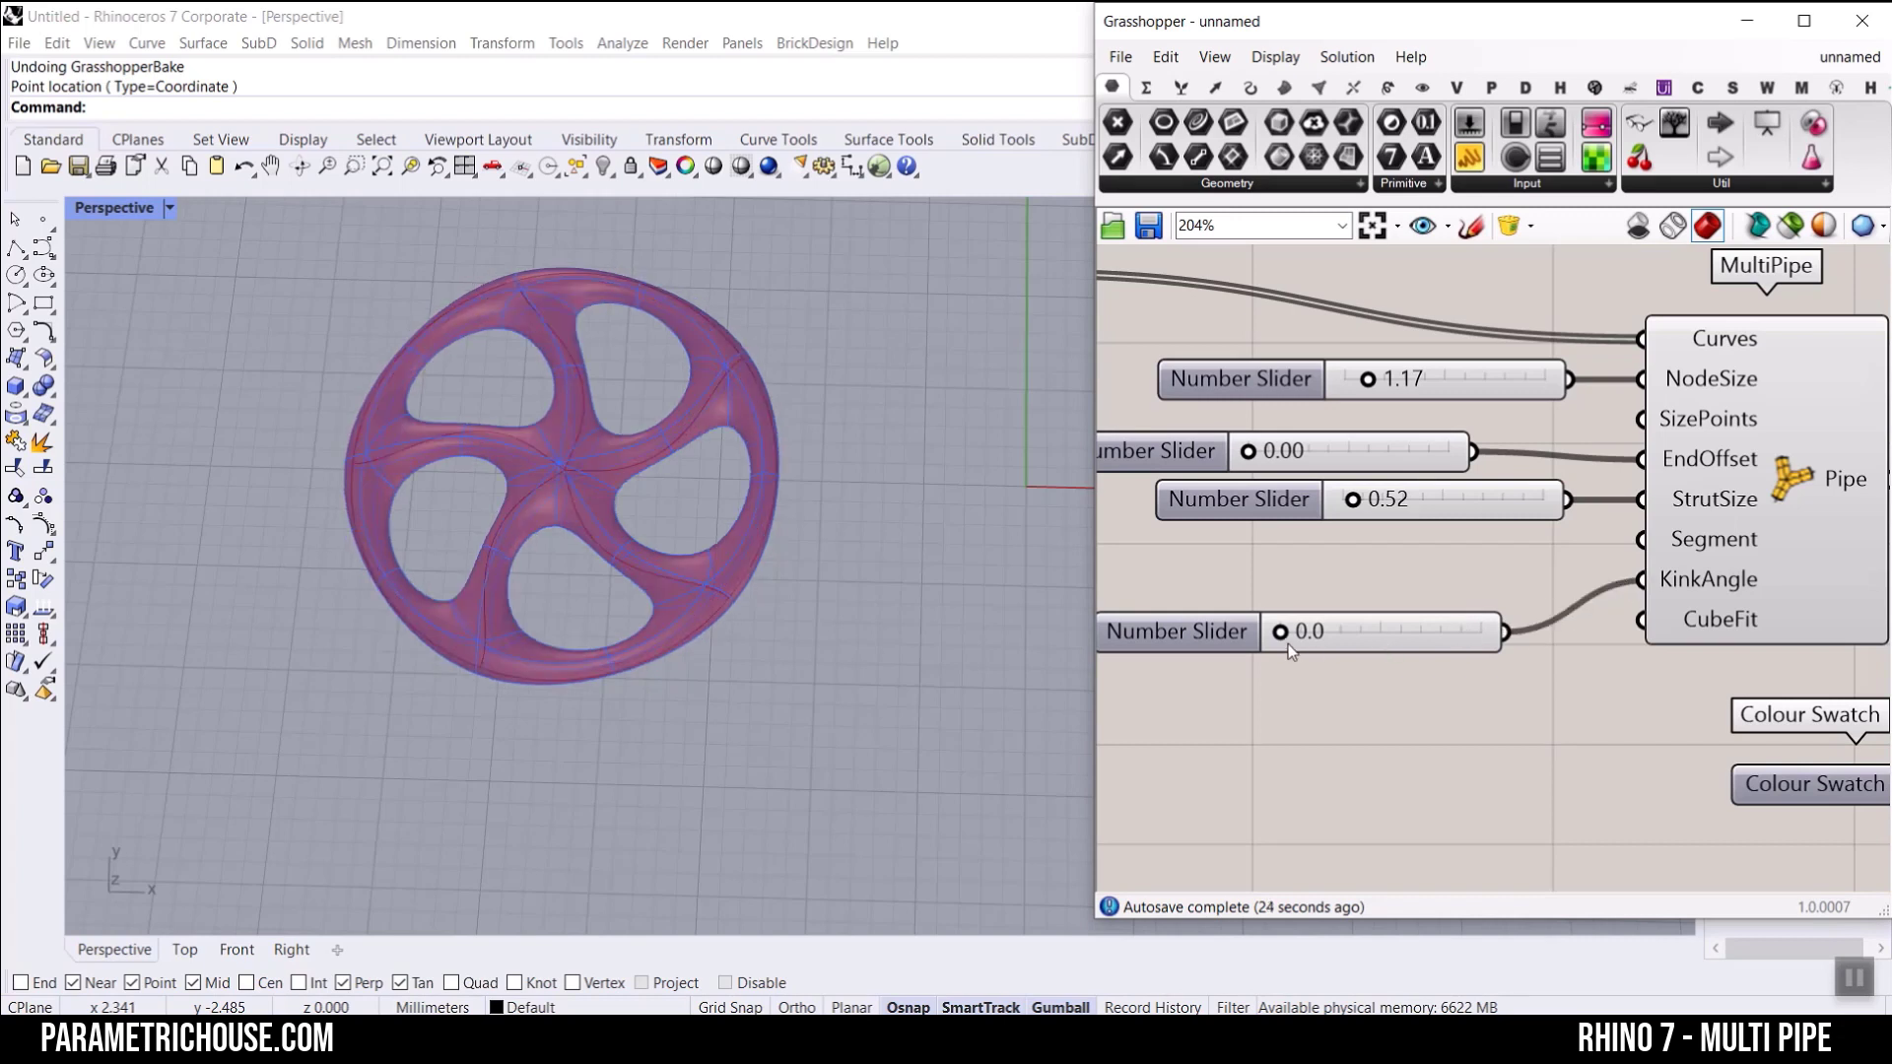
drag(1286, 642, 1302, 638)
drag(1340, 639, 1246, 654)
drag(1426, 596, 1349, 674)
key(Delete)
Step: Create a panel containing the value 0 and connect it to MultiPipe's KinkAngle input
double_click(1382, 594)
text(panel)
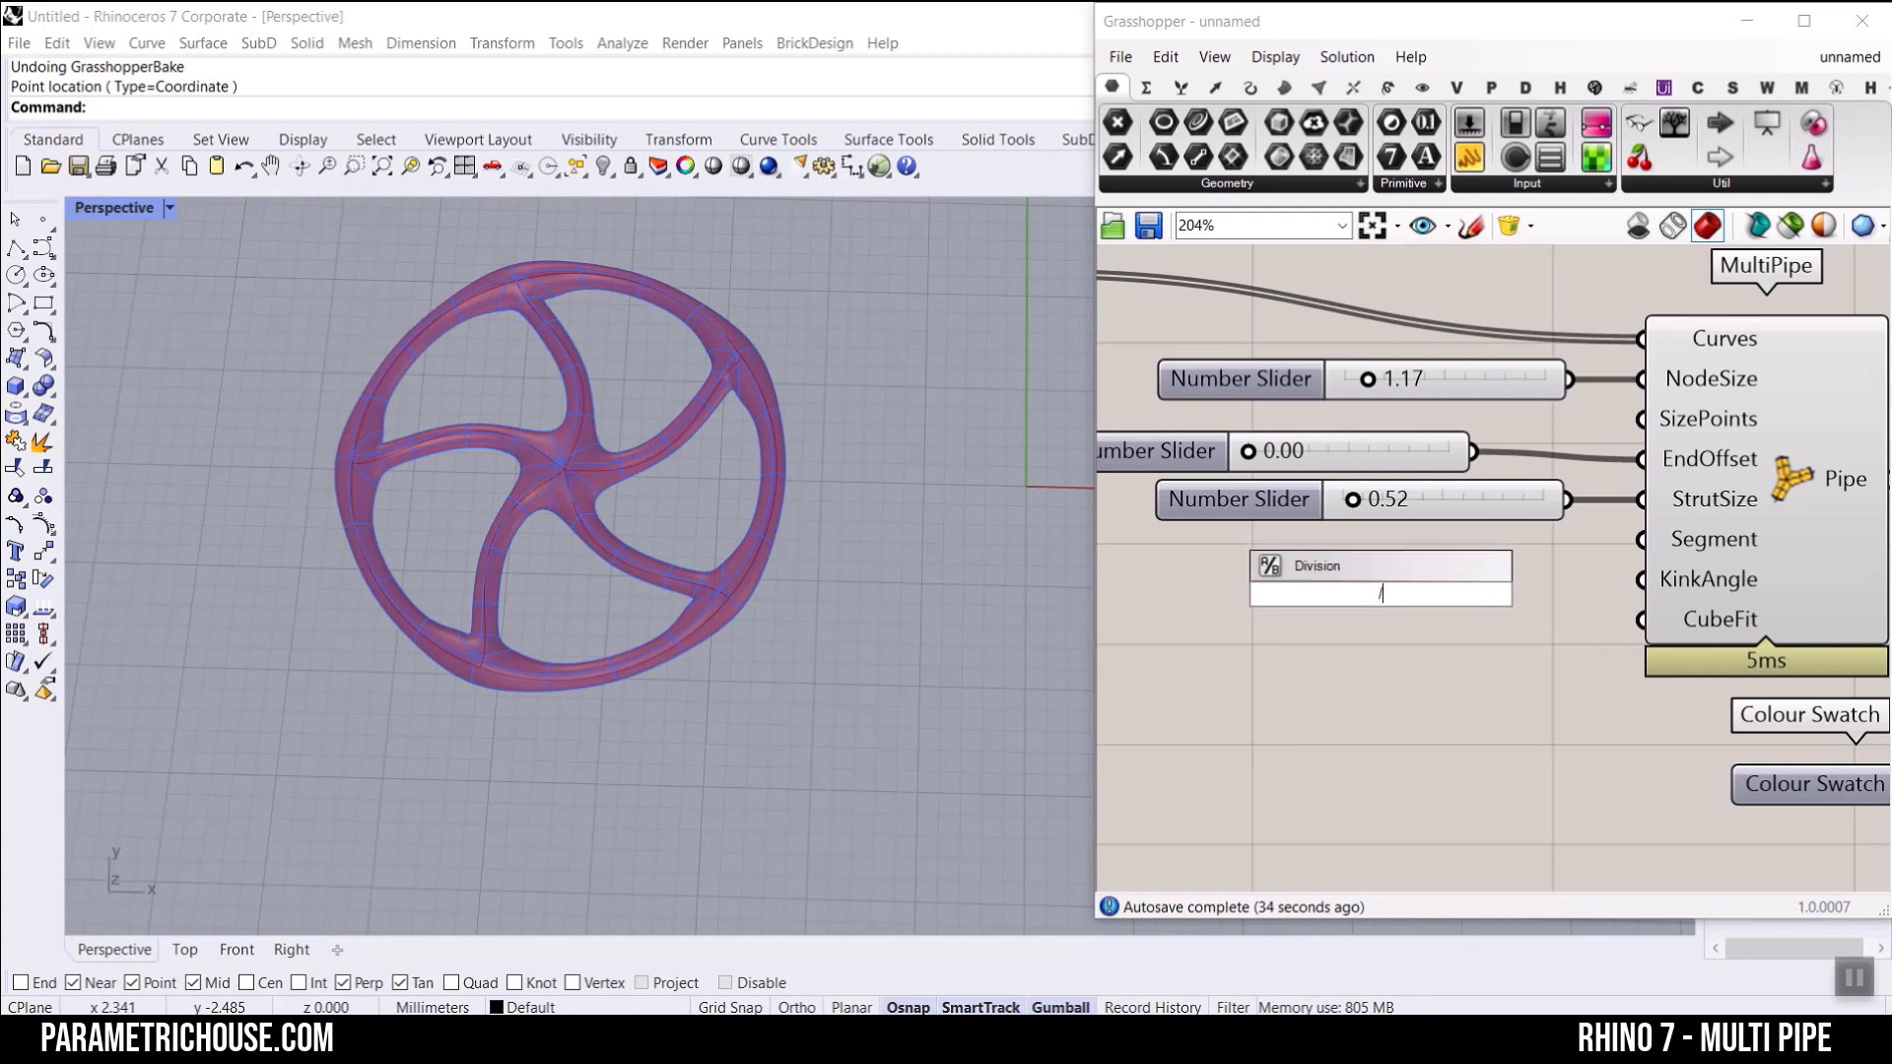
key(Return)
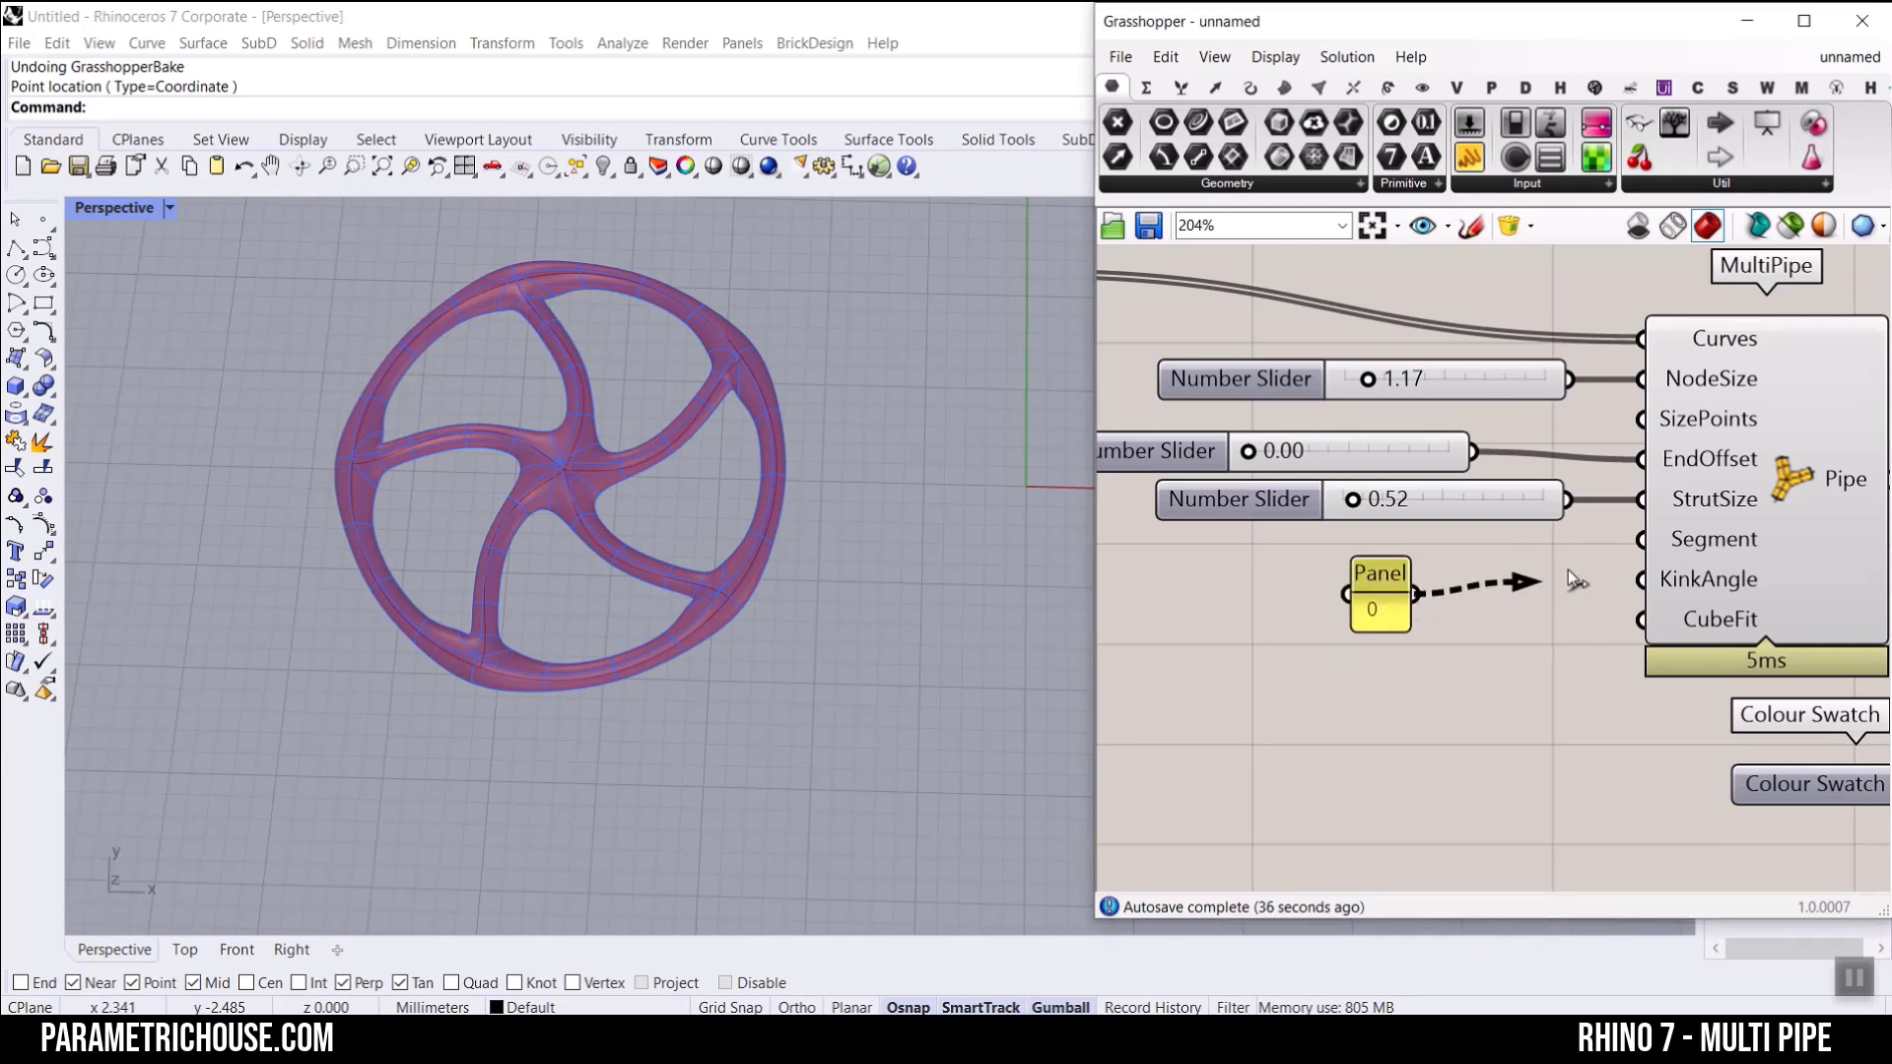
drag(1577, 582, 1640, 580)
Step: Clear the title of the KinkAngle panel so it has no name header
right_click(1389, 611)
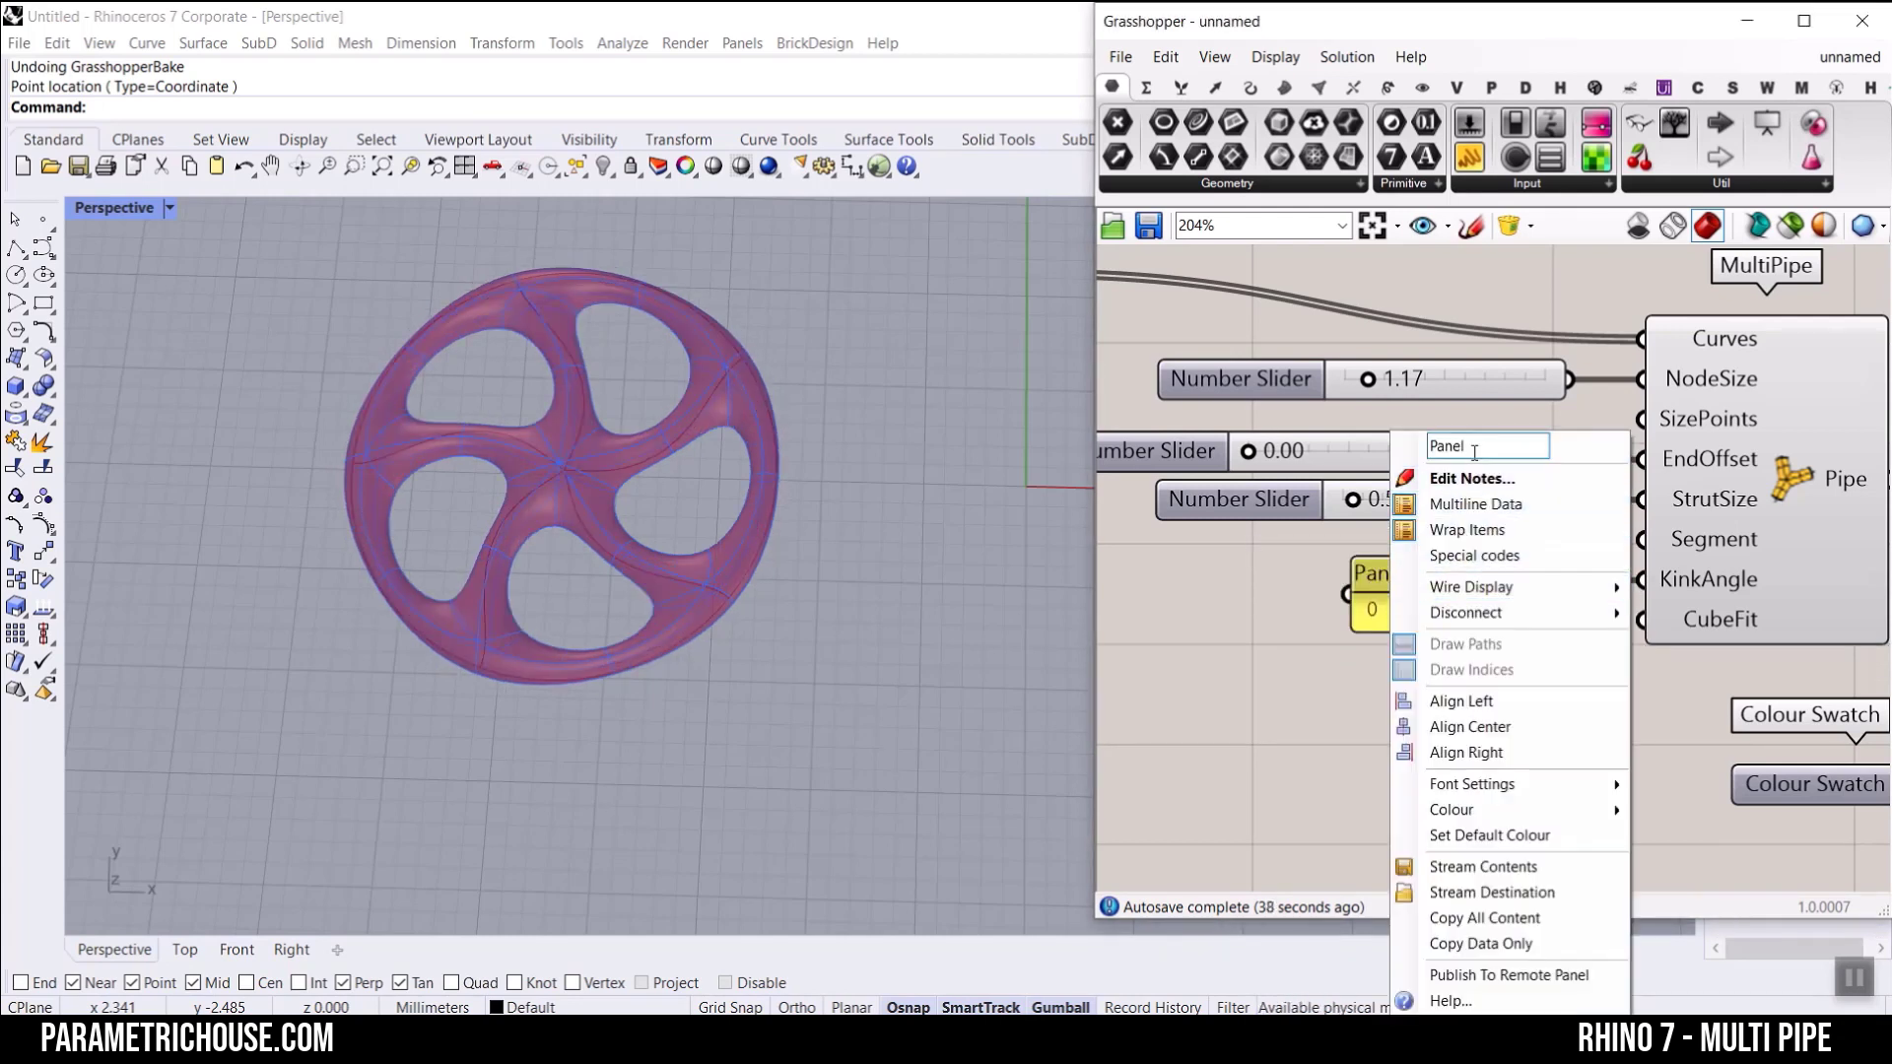
drag(1475, 450, 1302, 453)
key(Delete)
click(1275, 674)
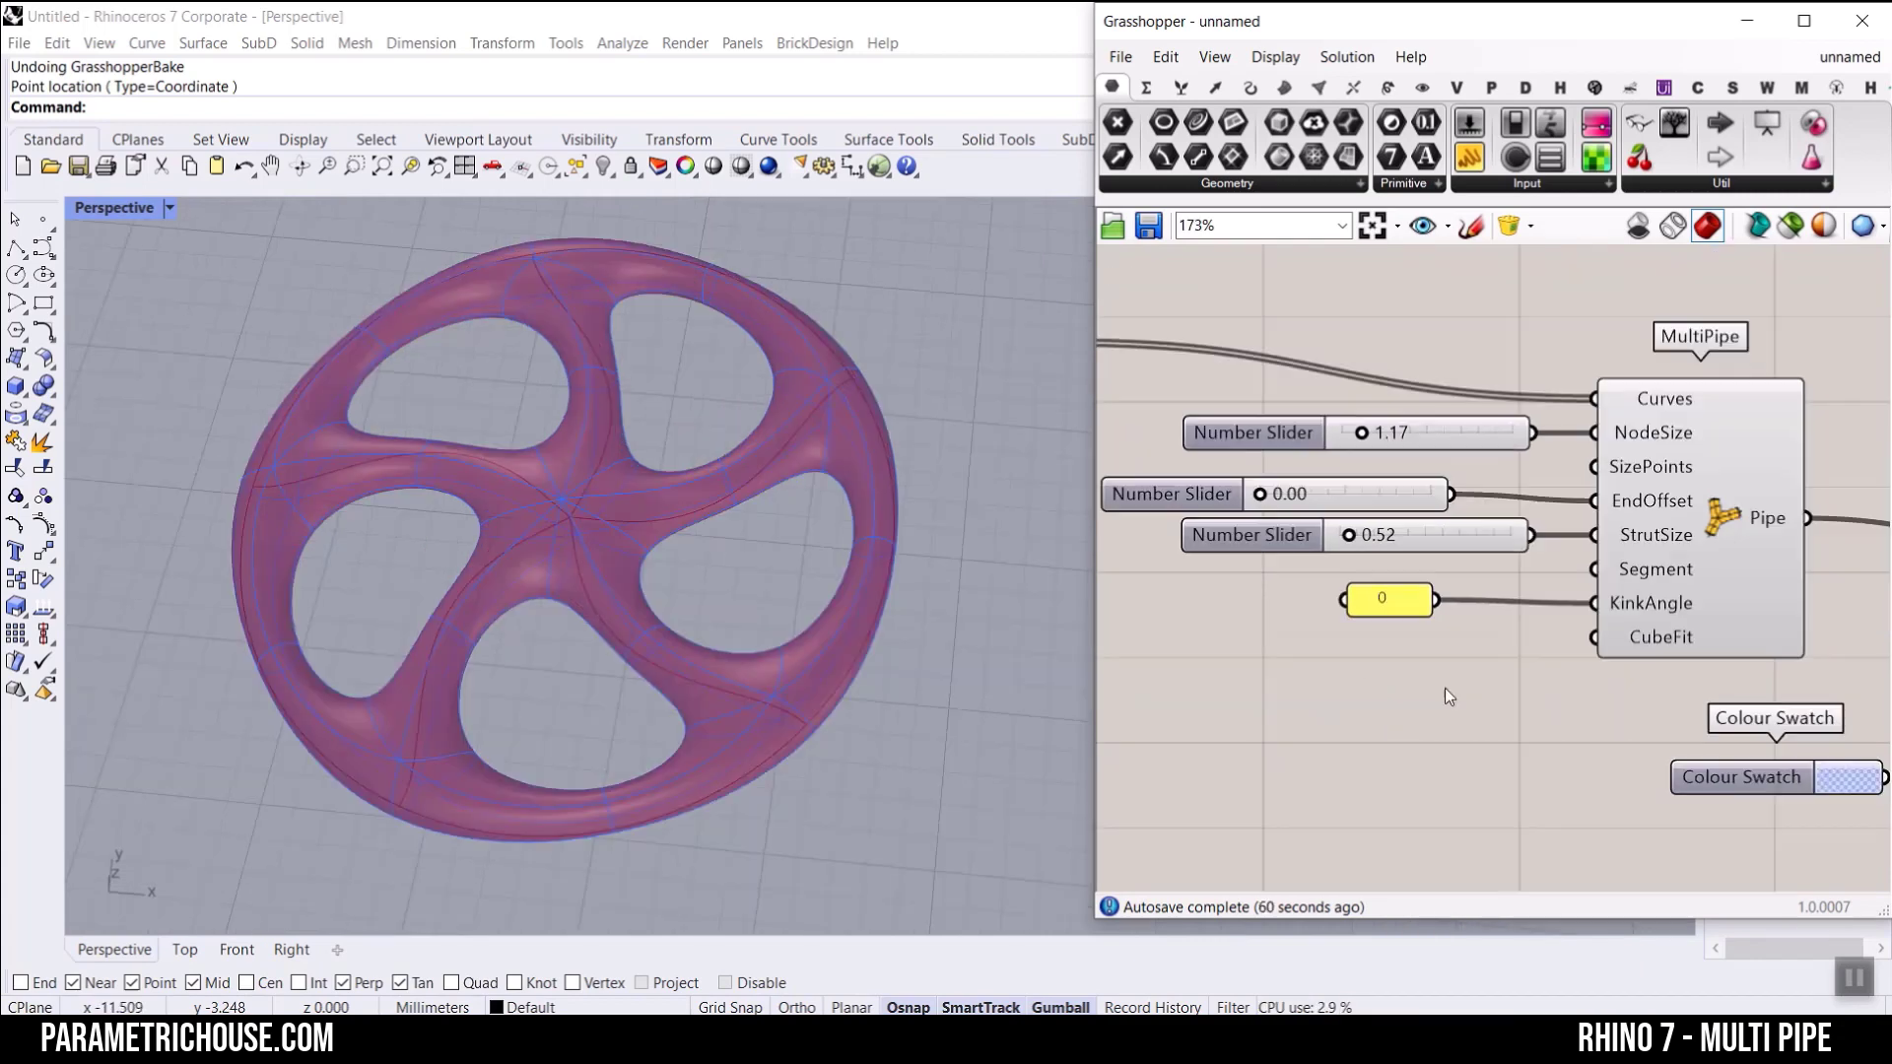
Step: Create a number slider from 0 to 4 with one decimal and connect it to MultiPipe's CubeFit input
scroll(1633, 644, up, 1)
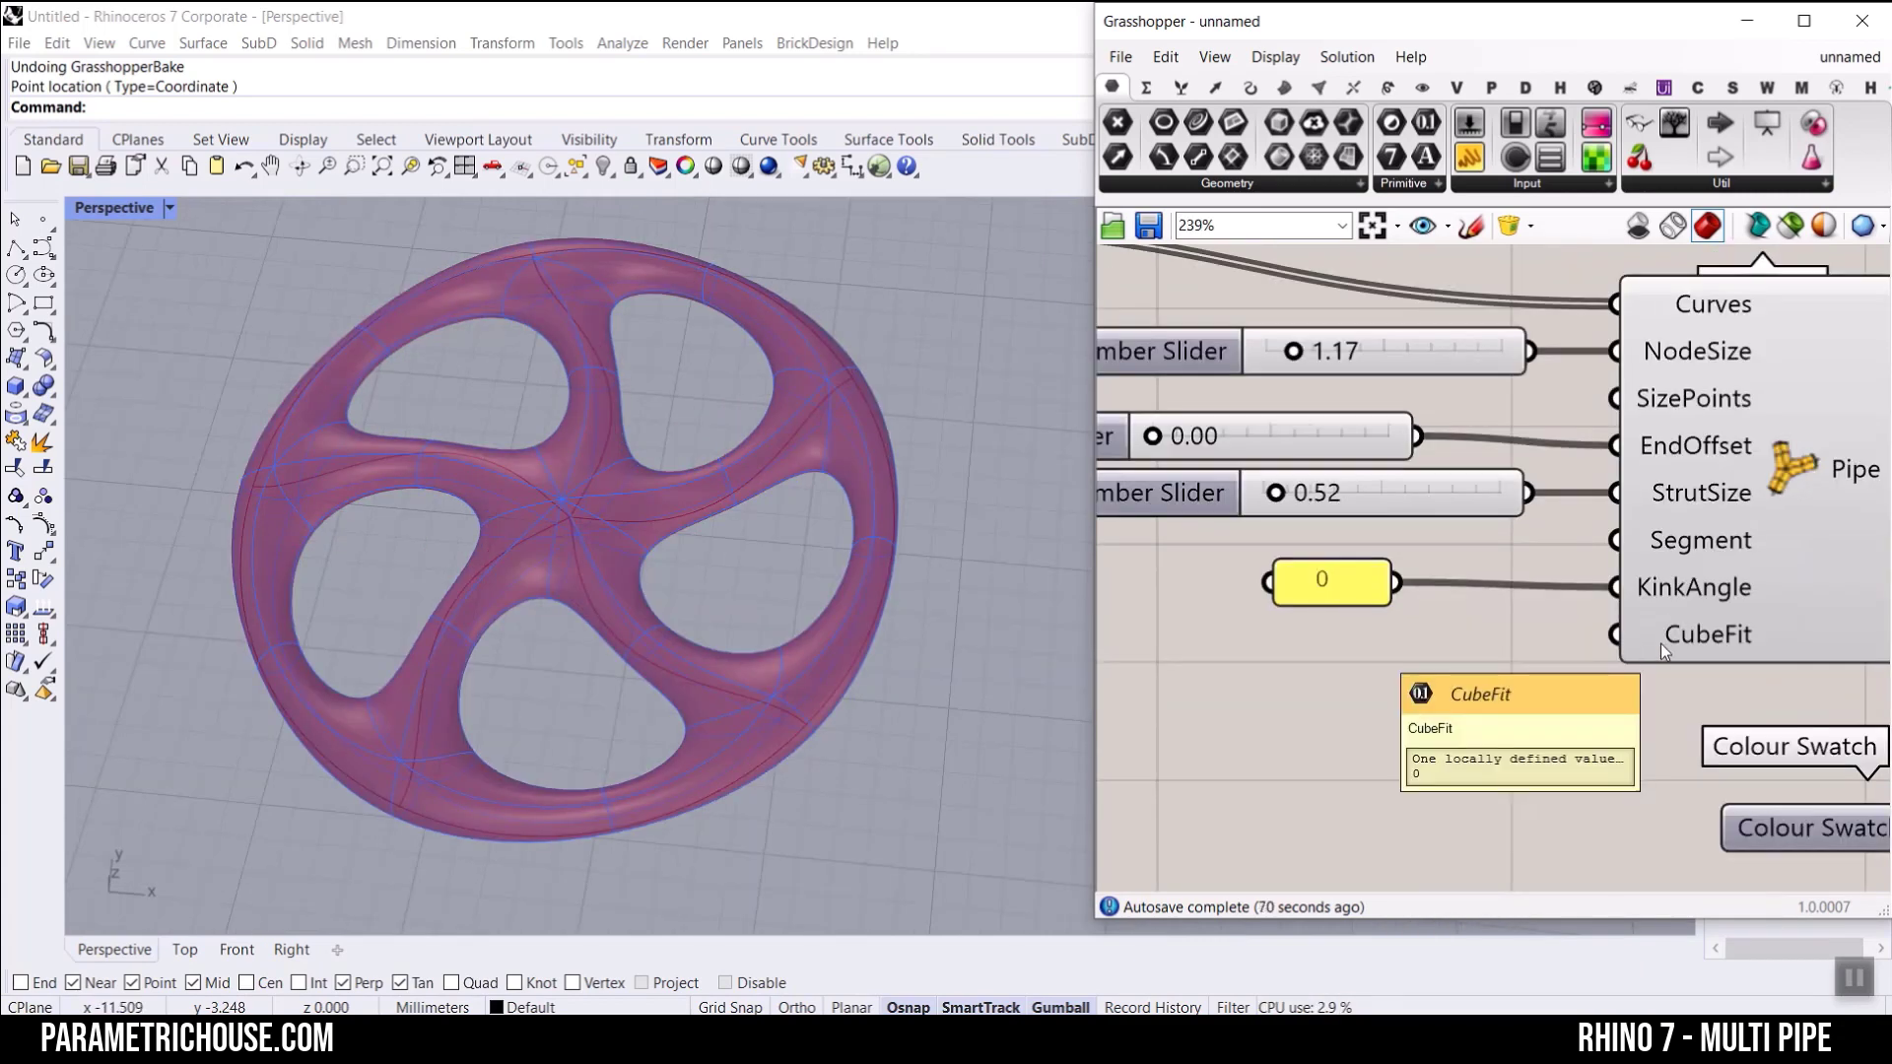
double_click(1298, 683)
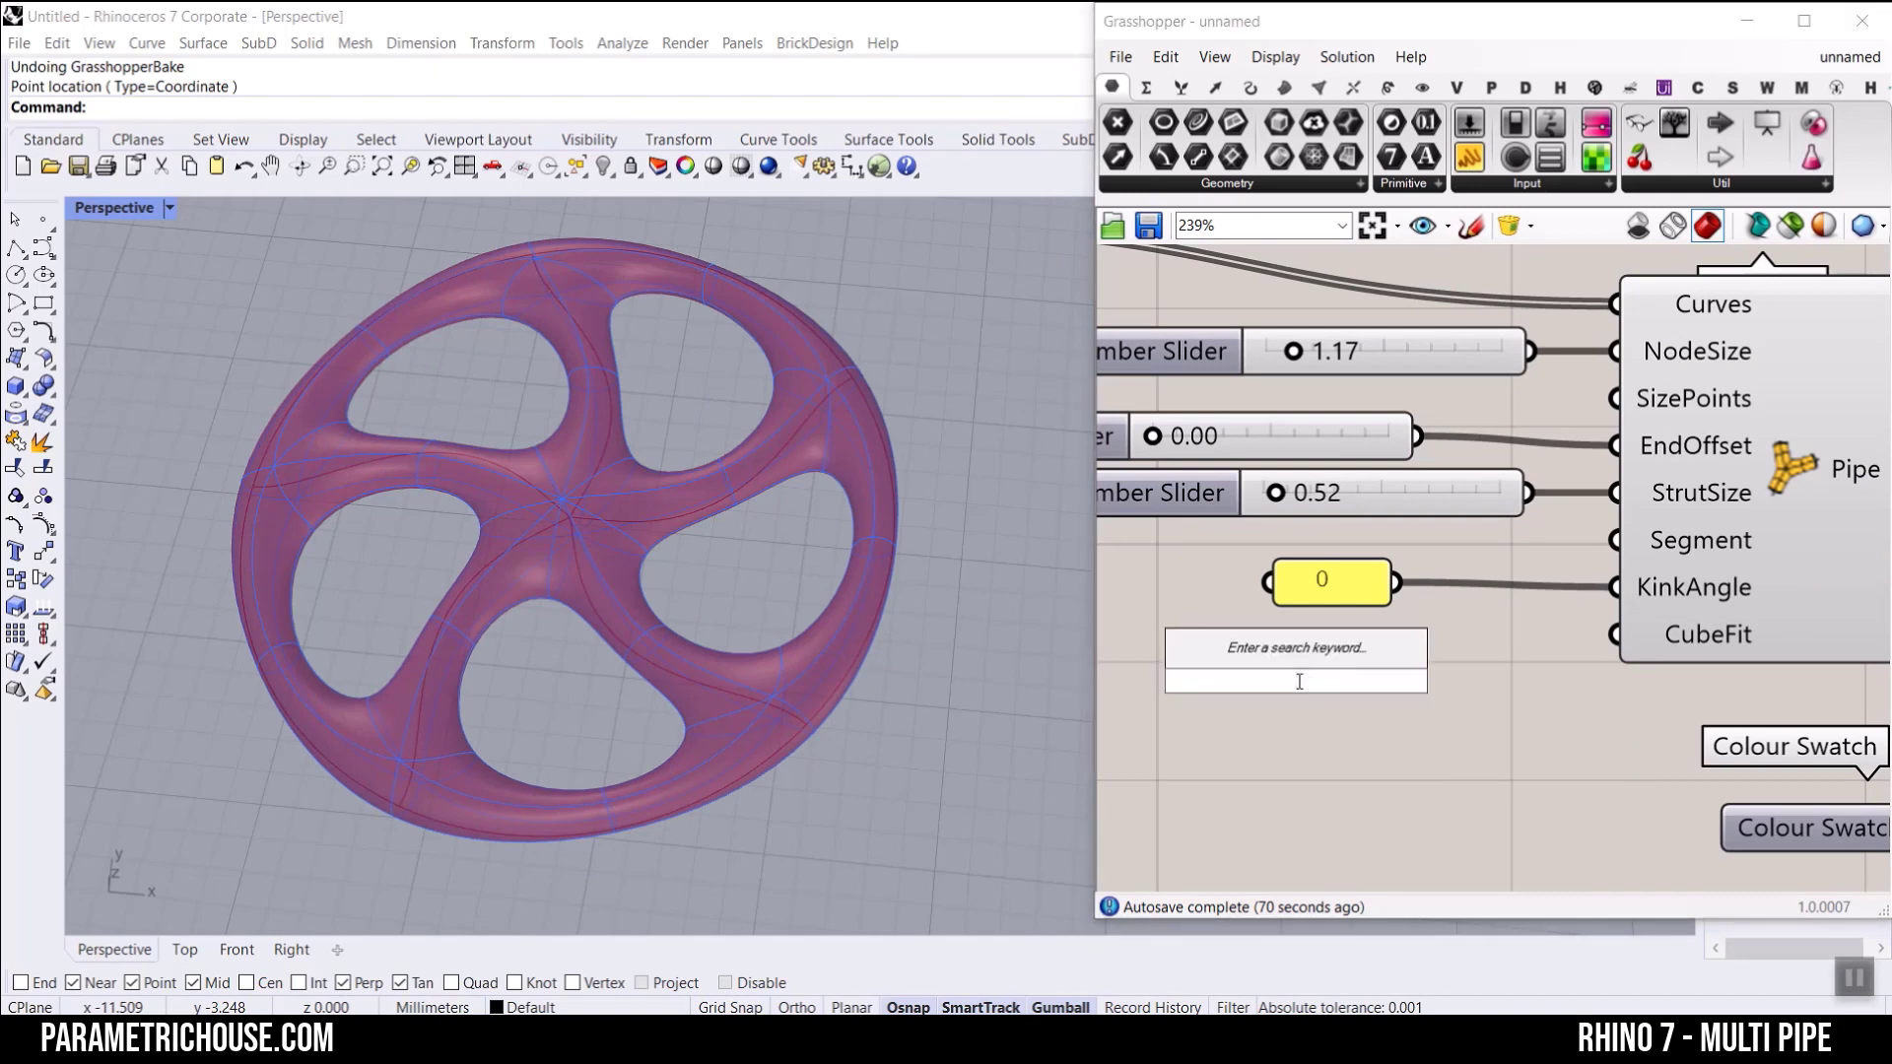
text(0..4.00)
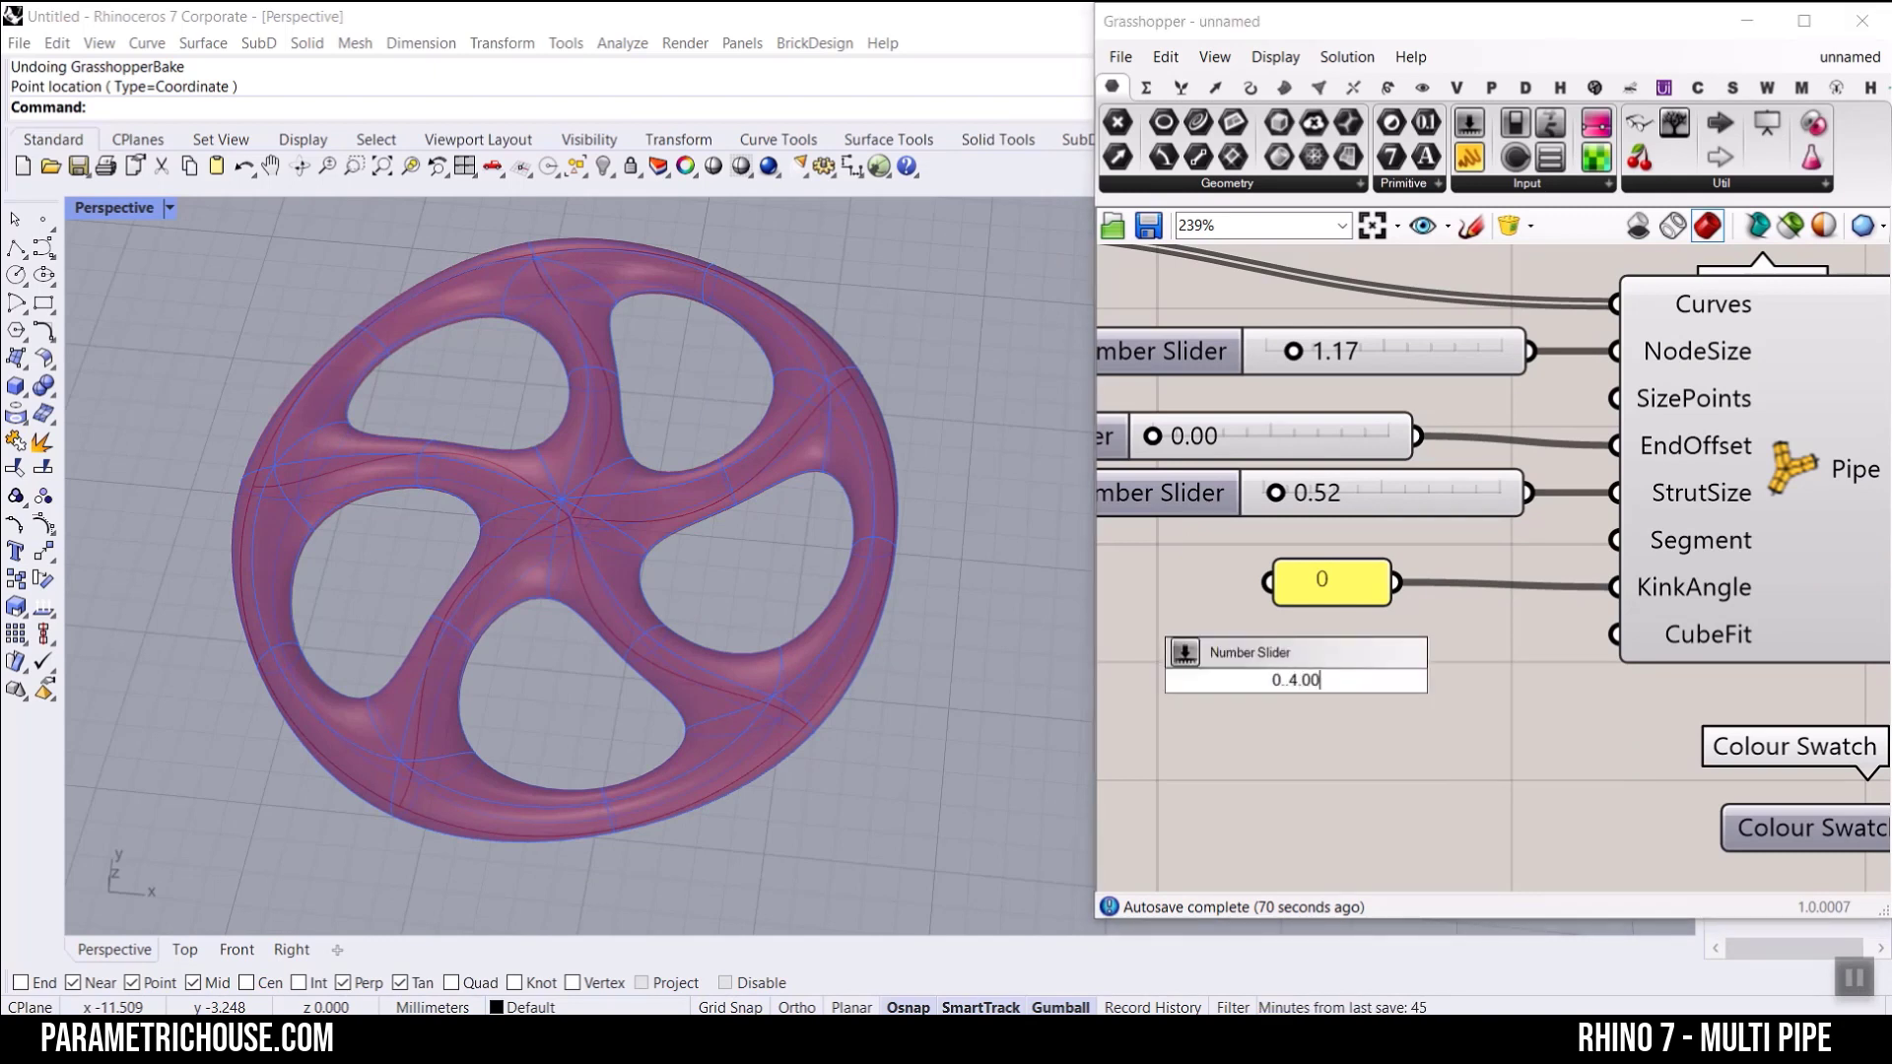
key(BackSpace)
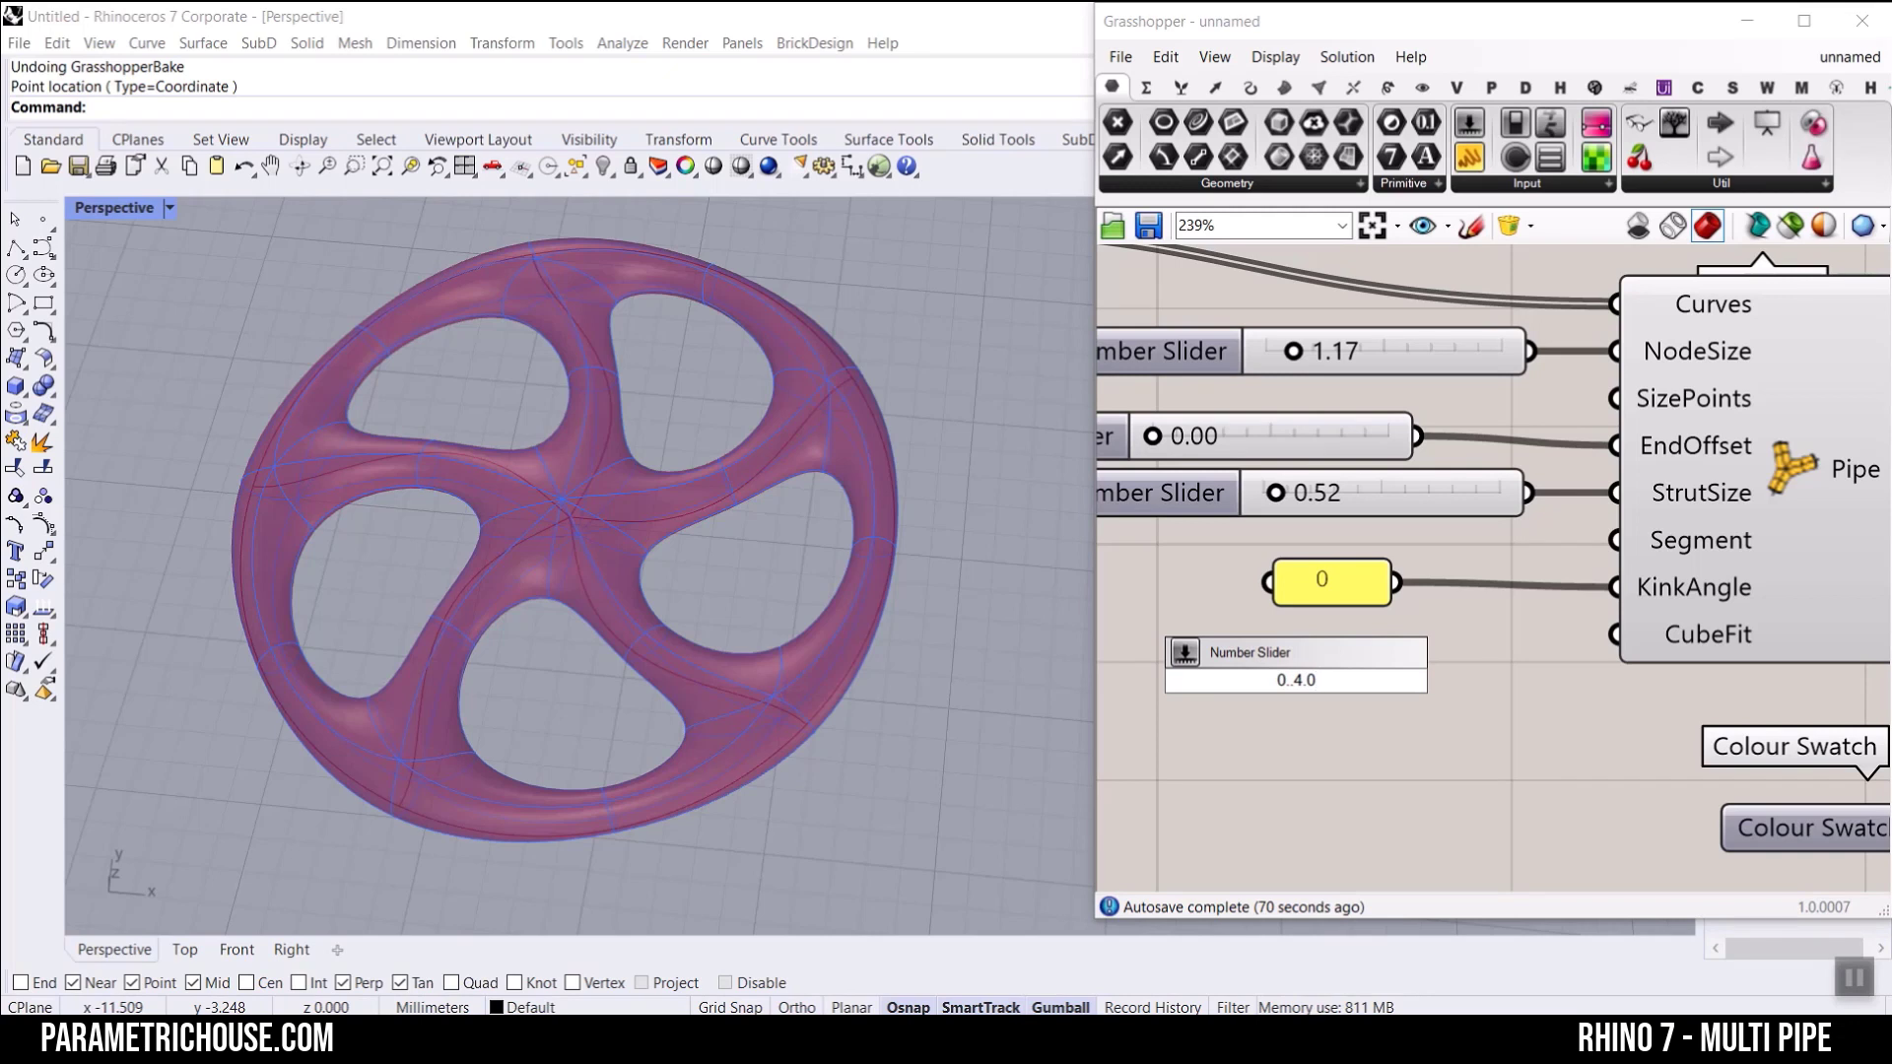
key(Return)
scroll(1571, 648, up, 2)
drag(1547, 687, 1636, 631)
Step: Test the wheel's shape with CubeFit values up to 3.1, and return the CubeFit slider to 0.0
drag(1233, 687, 1383, 716)
scroll(863, 463, down, 1)
scroll(855, 412, up, 3)
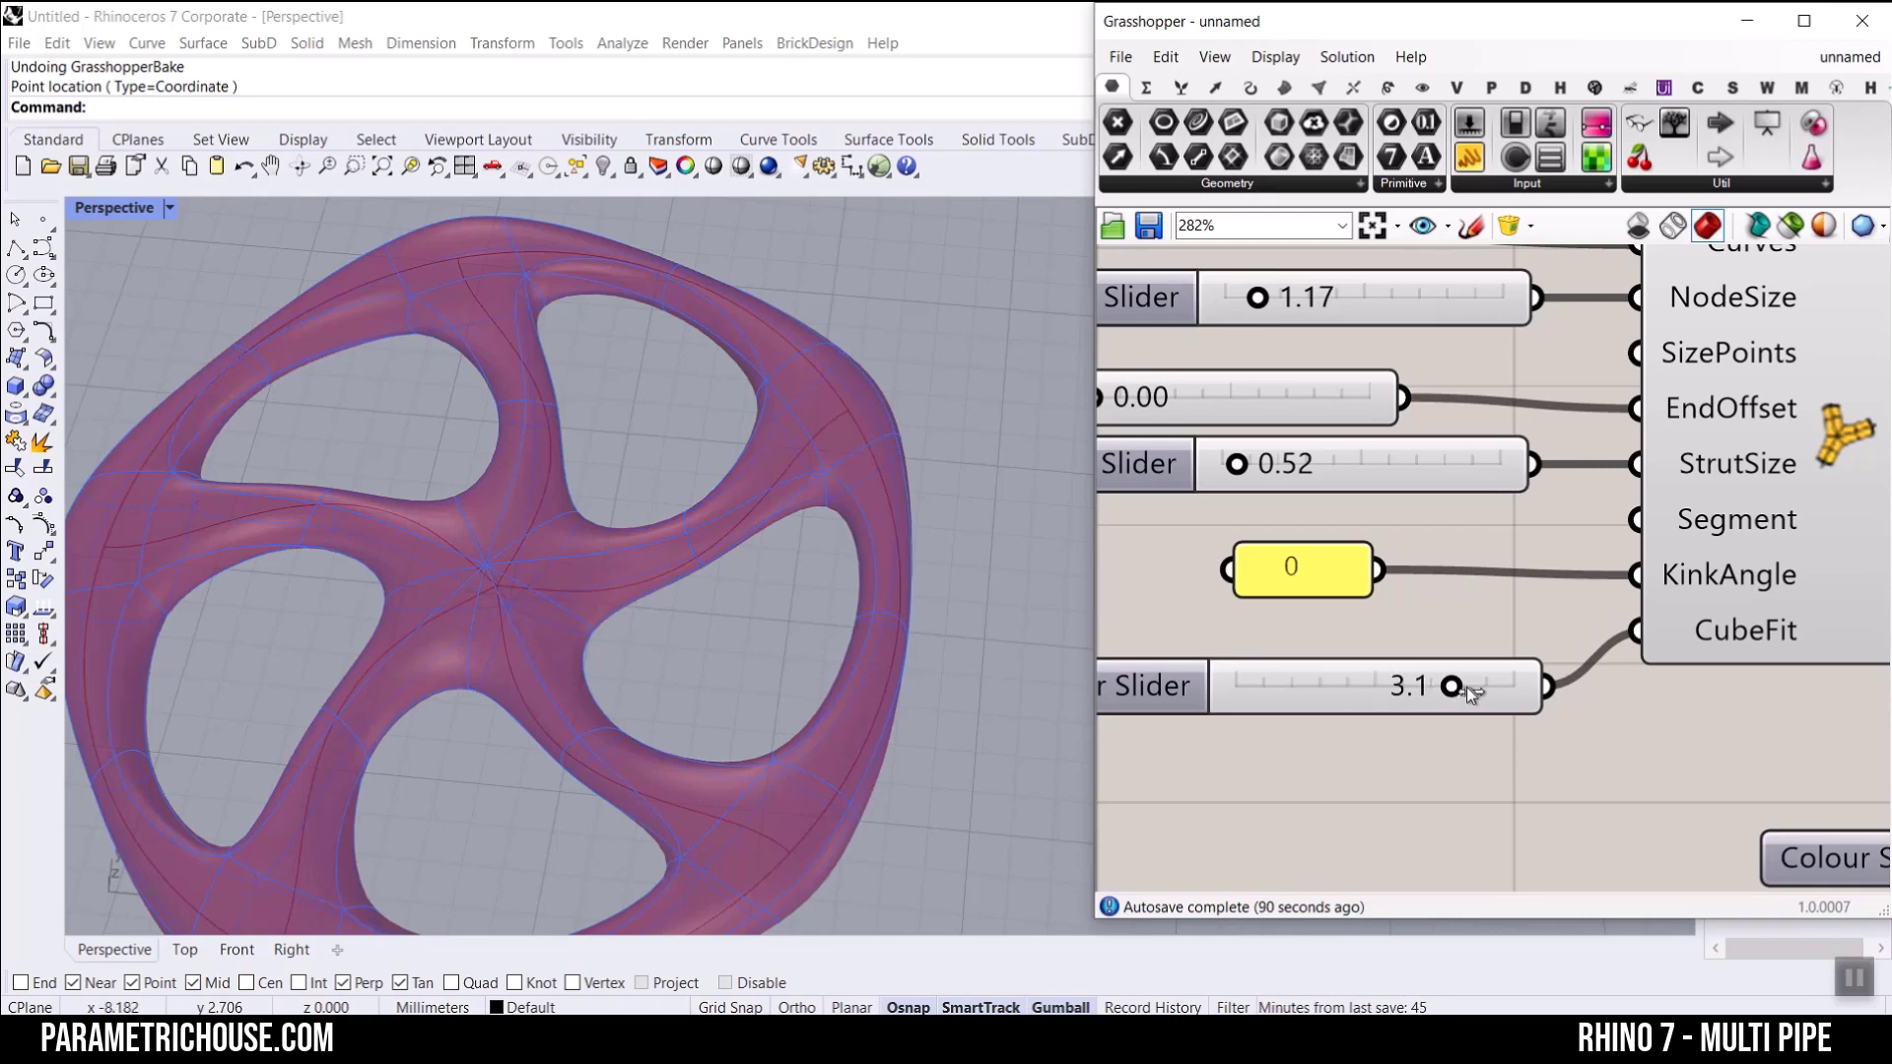
drag(1452, 686, 1052, 689)
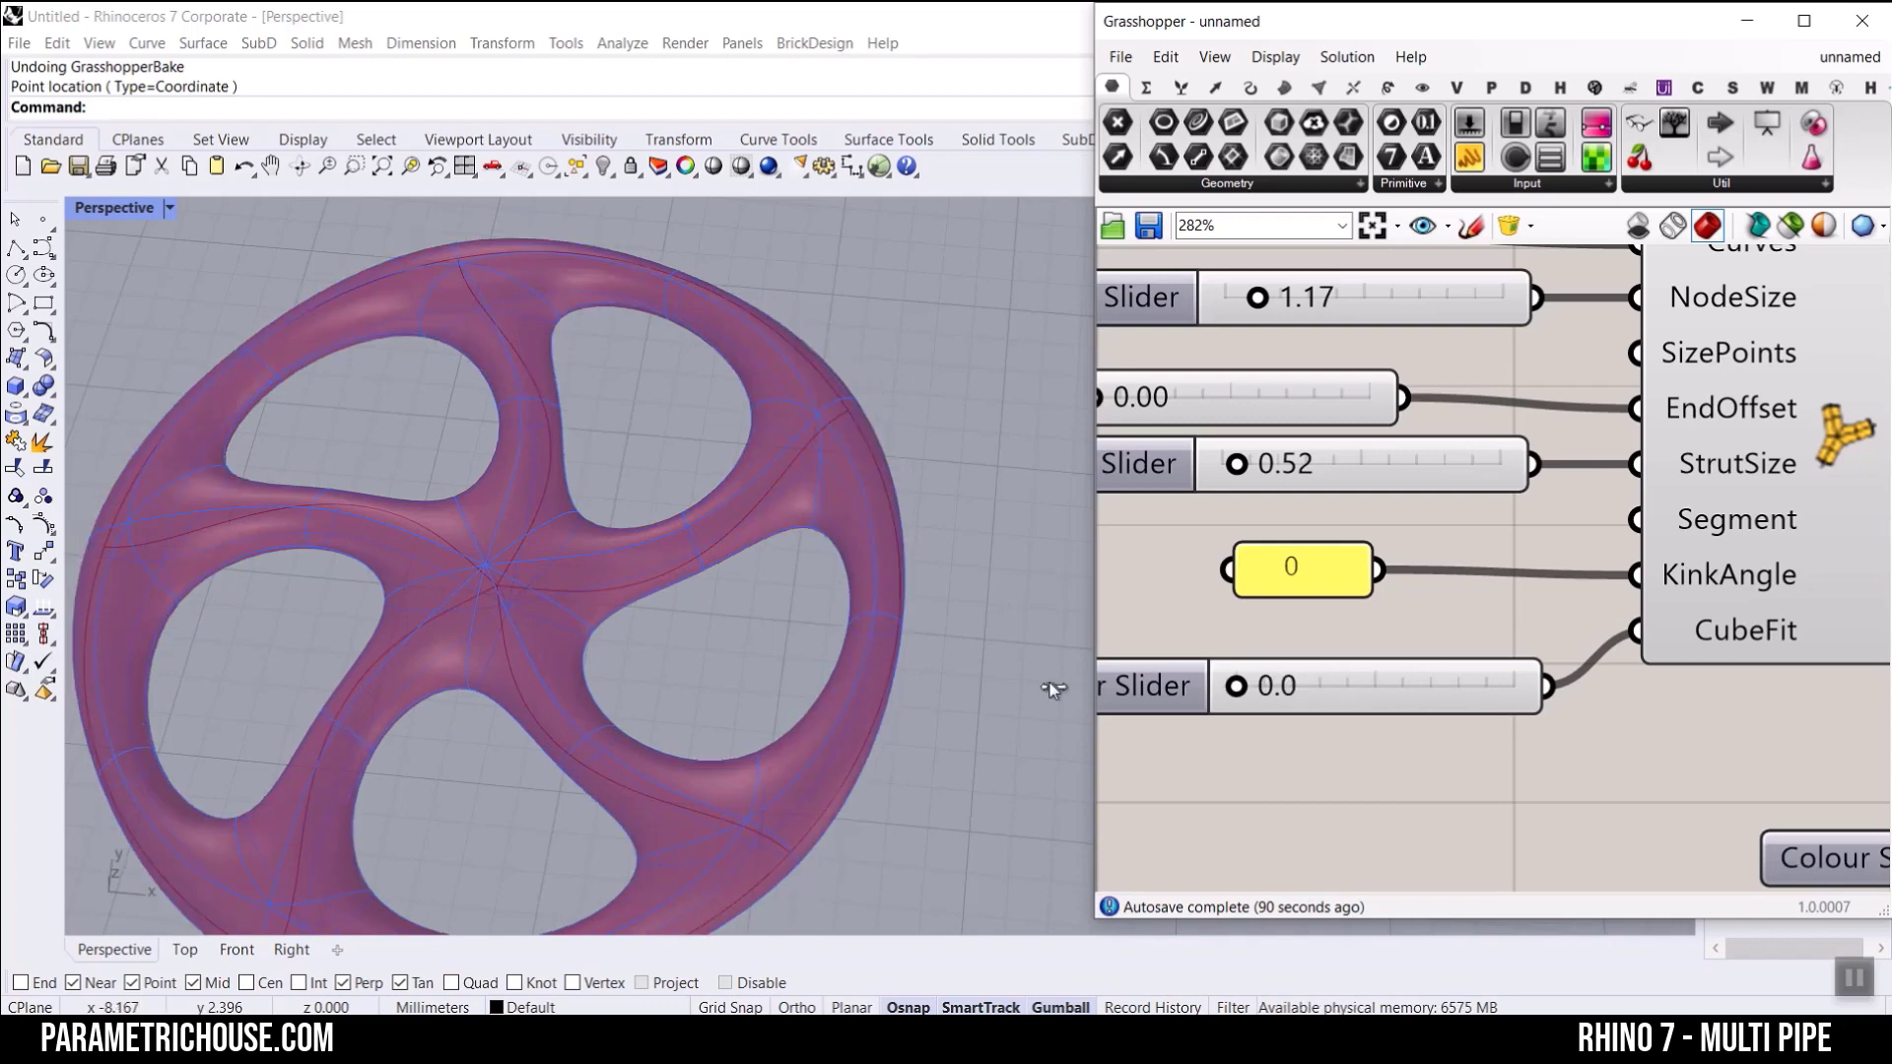
scroll(869, 576, down, 5)
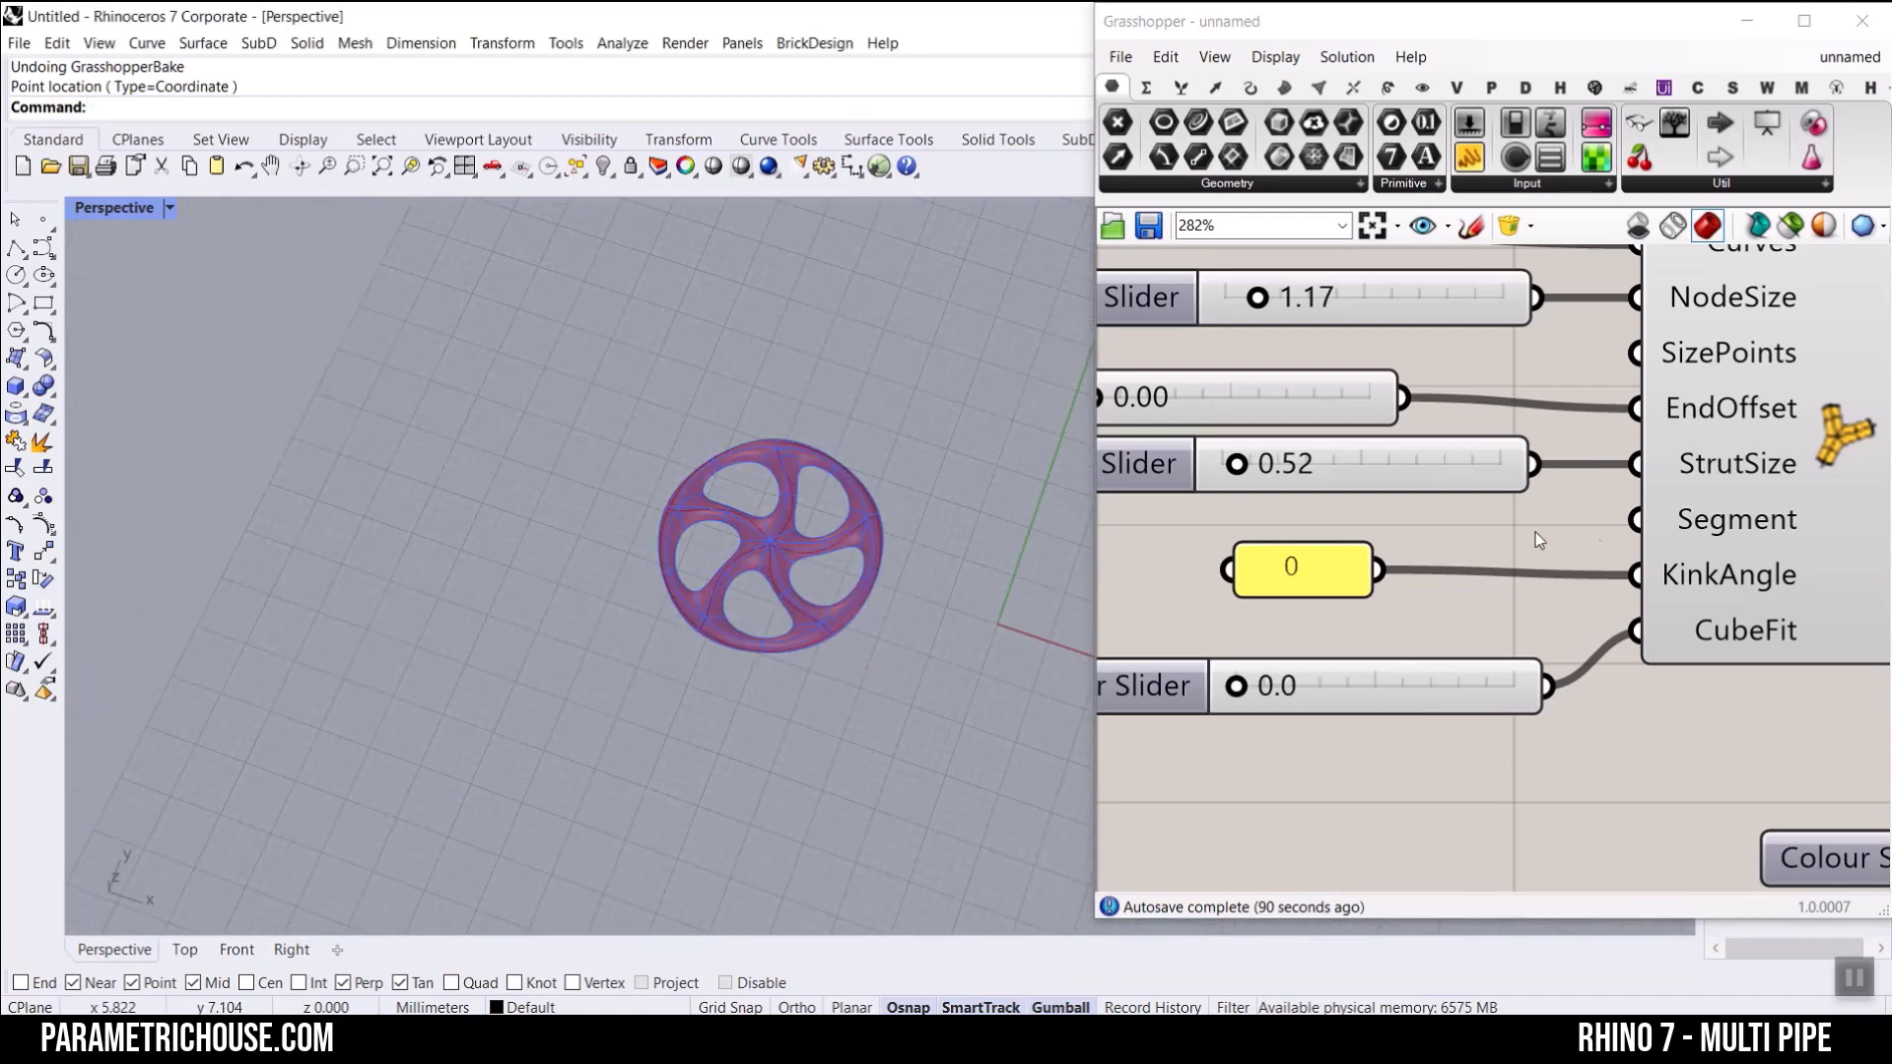
Step: Bake MultiPipe's Pipe output into the Rhino document with the default attributes
scroll(1557, 522, down, 3)
scroll(1588, 512, up, 3)
right_drag(1613, 434, 1467, 455)
right_click(1451, 435)
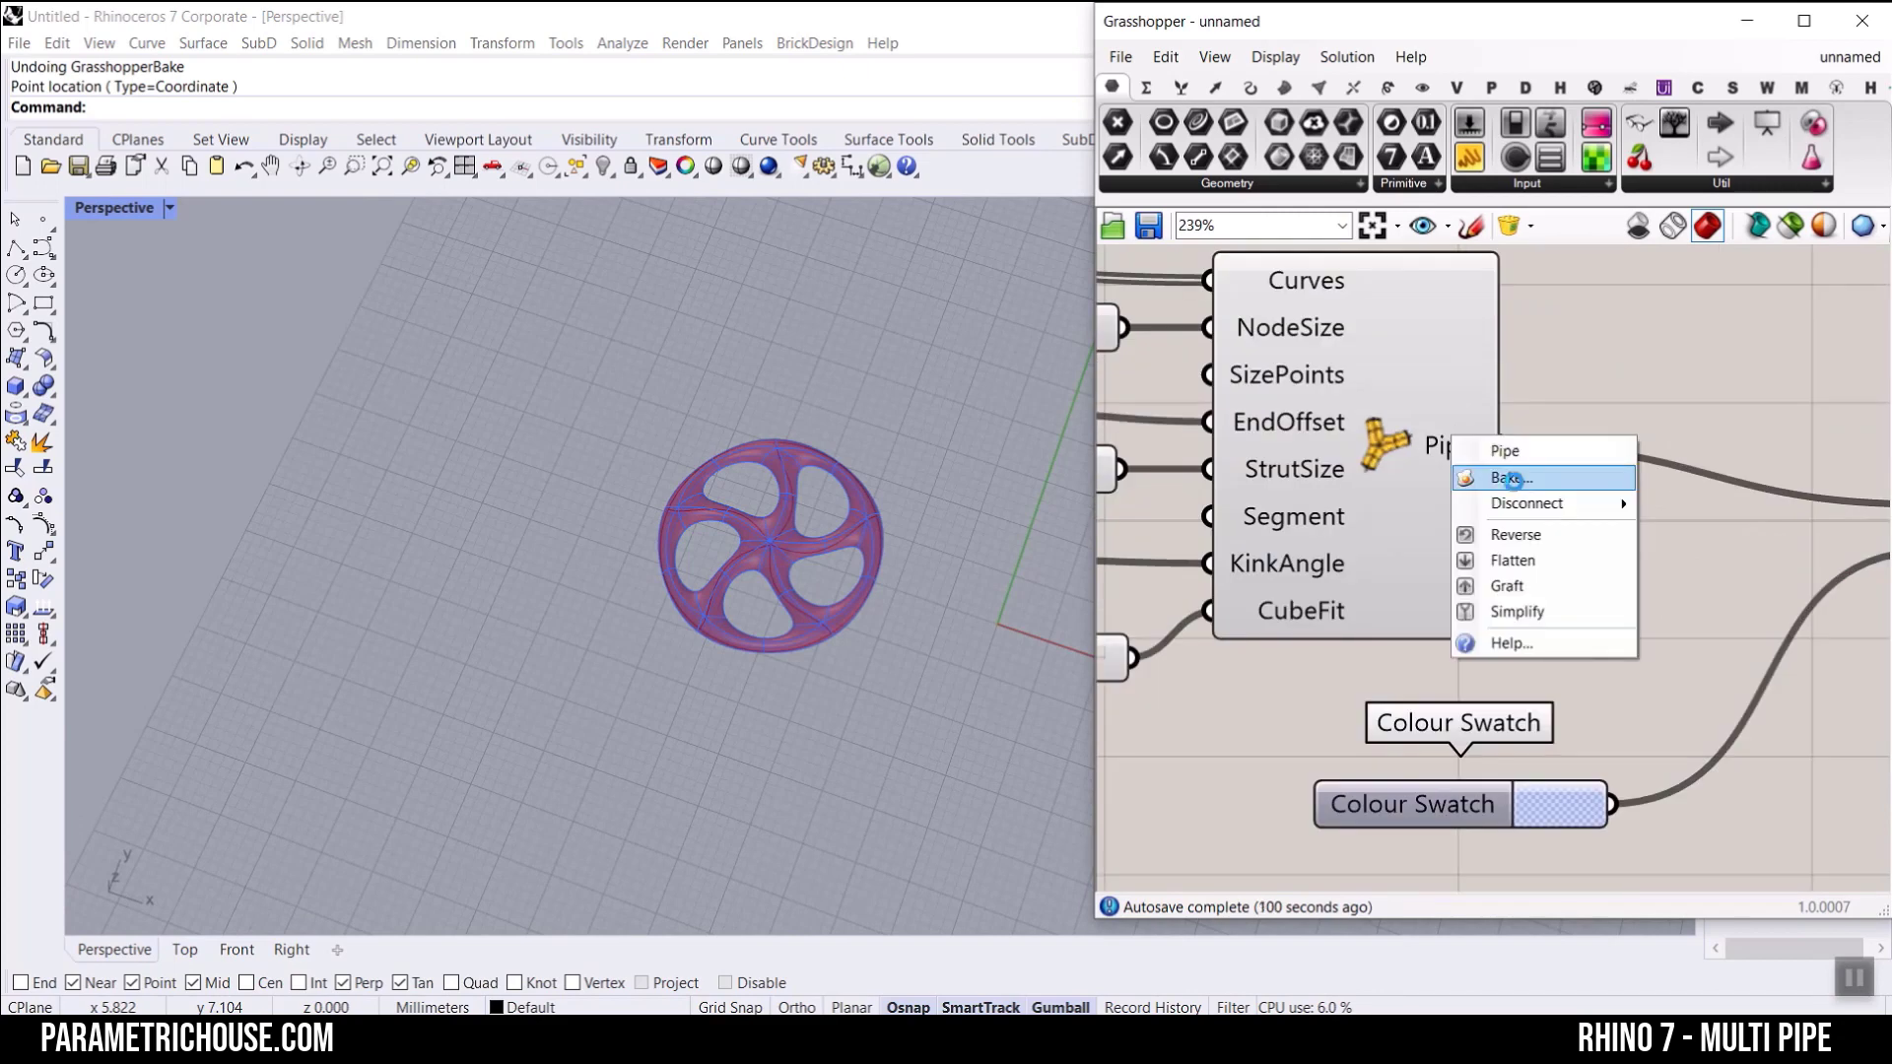
click(1510, 478)
click(1584, 905)
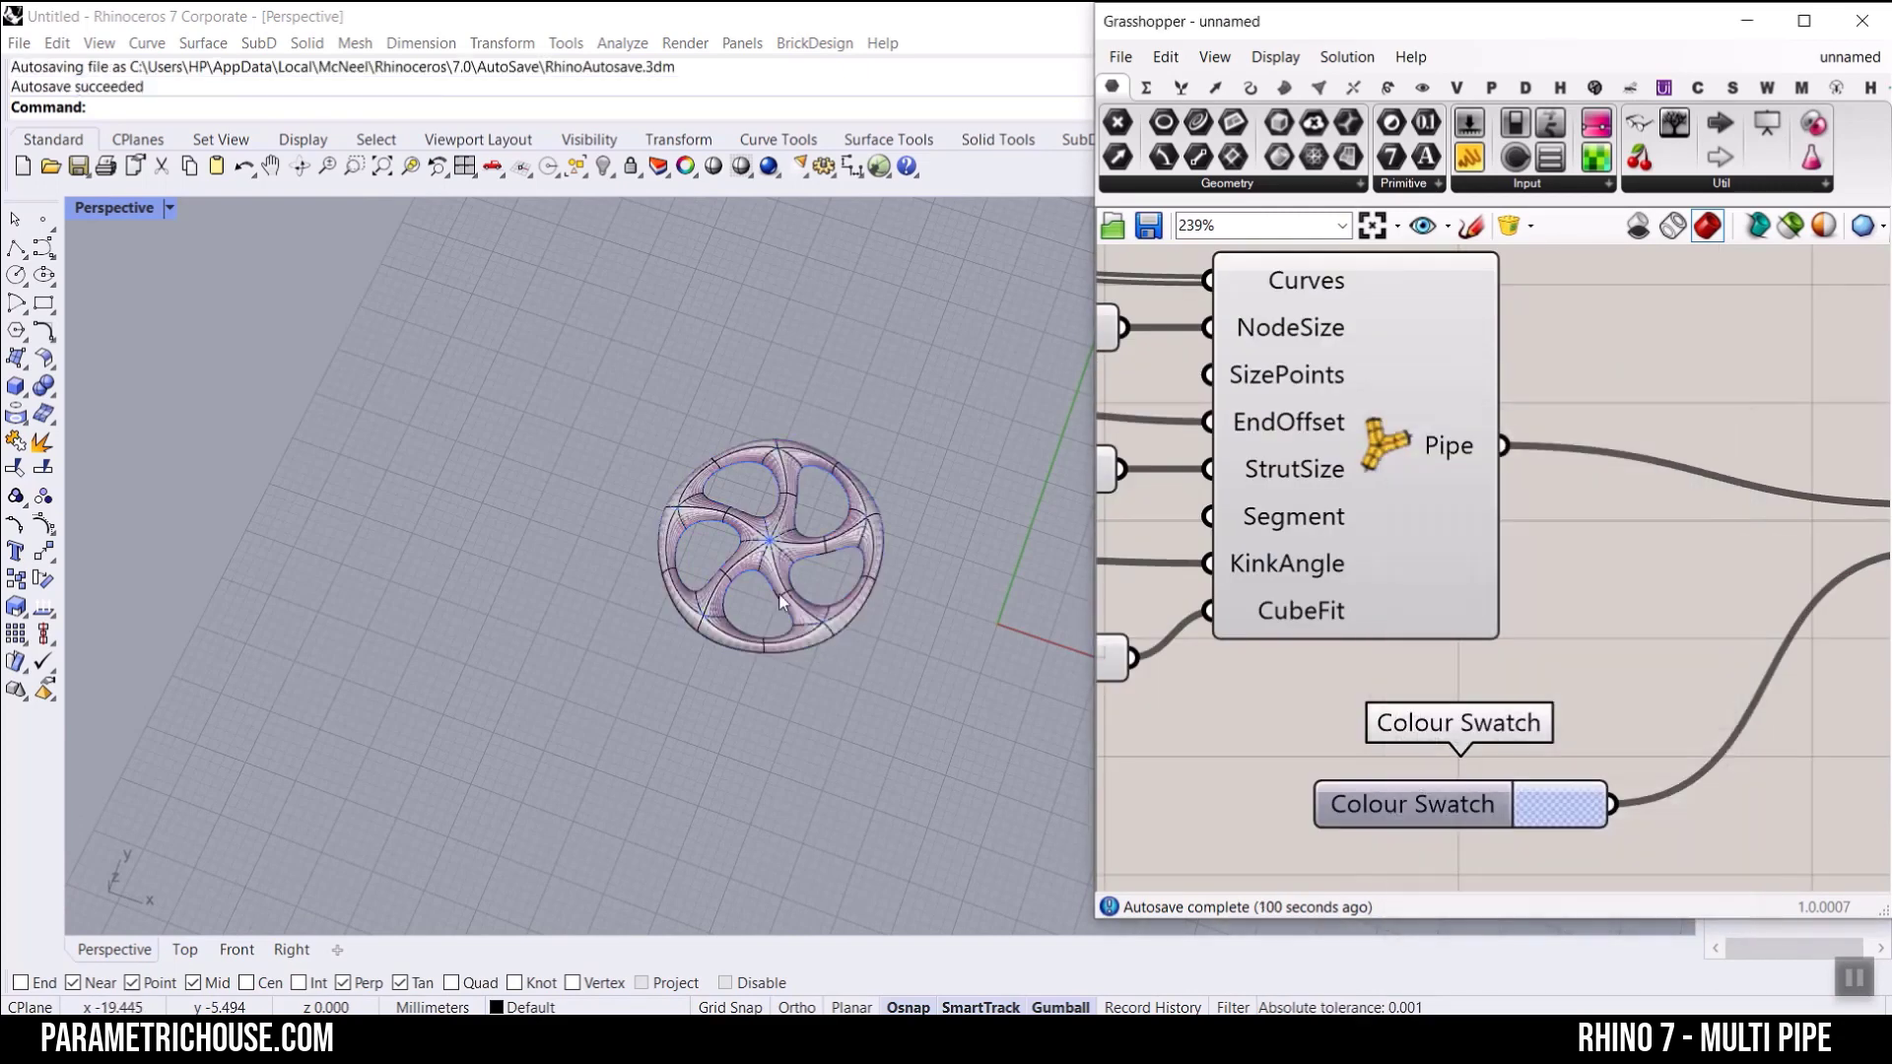
Step: Move the baked SubD wheel away from the Grasshopper preview to clear space beside it
scroll(794, 607, up, 4)
right_drag(794, 607, 836, 618)
scroll(904, 581, down, 6)
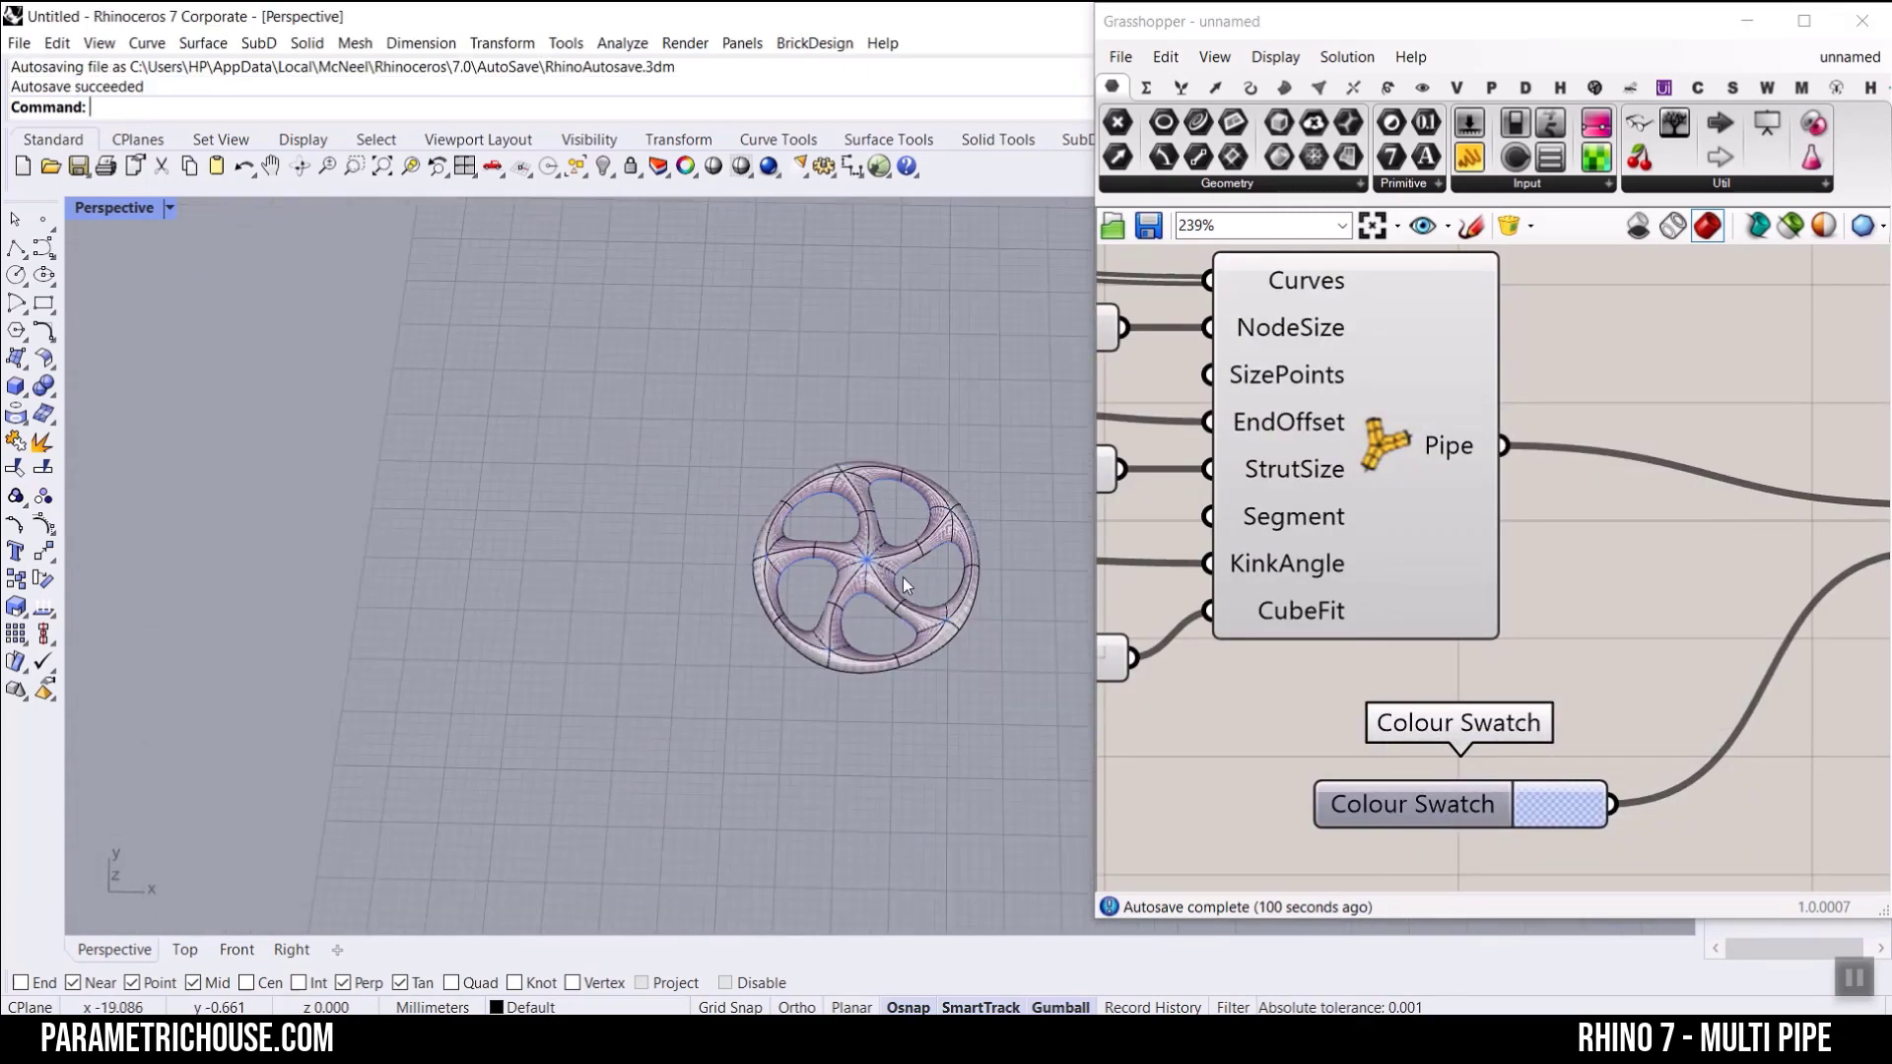
drag(853, 593, 579, 575)
Step: Inspect the baked SubD wheel close up from several angles, and undo its move and bake
scroll(618, 589, up, 5)
right_drag(618, 588, 646, 501)
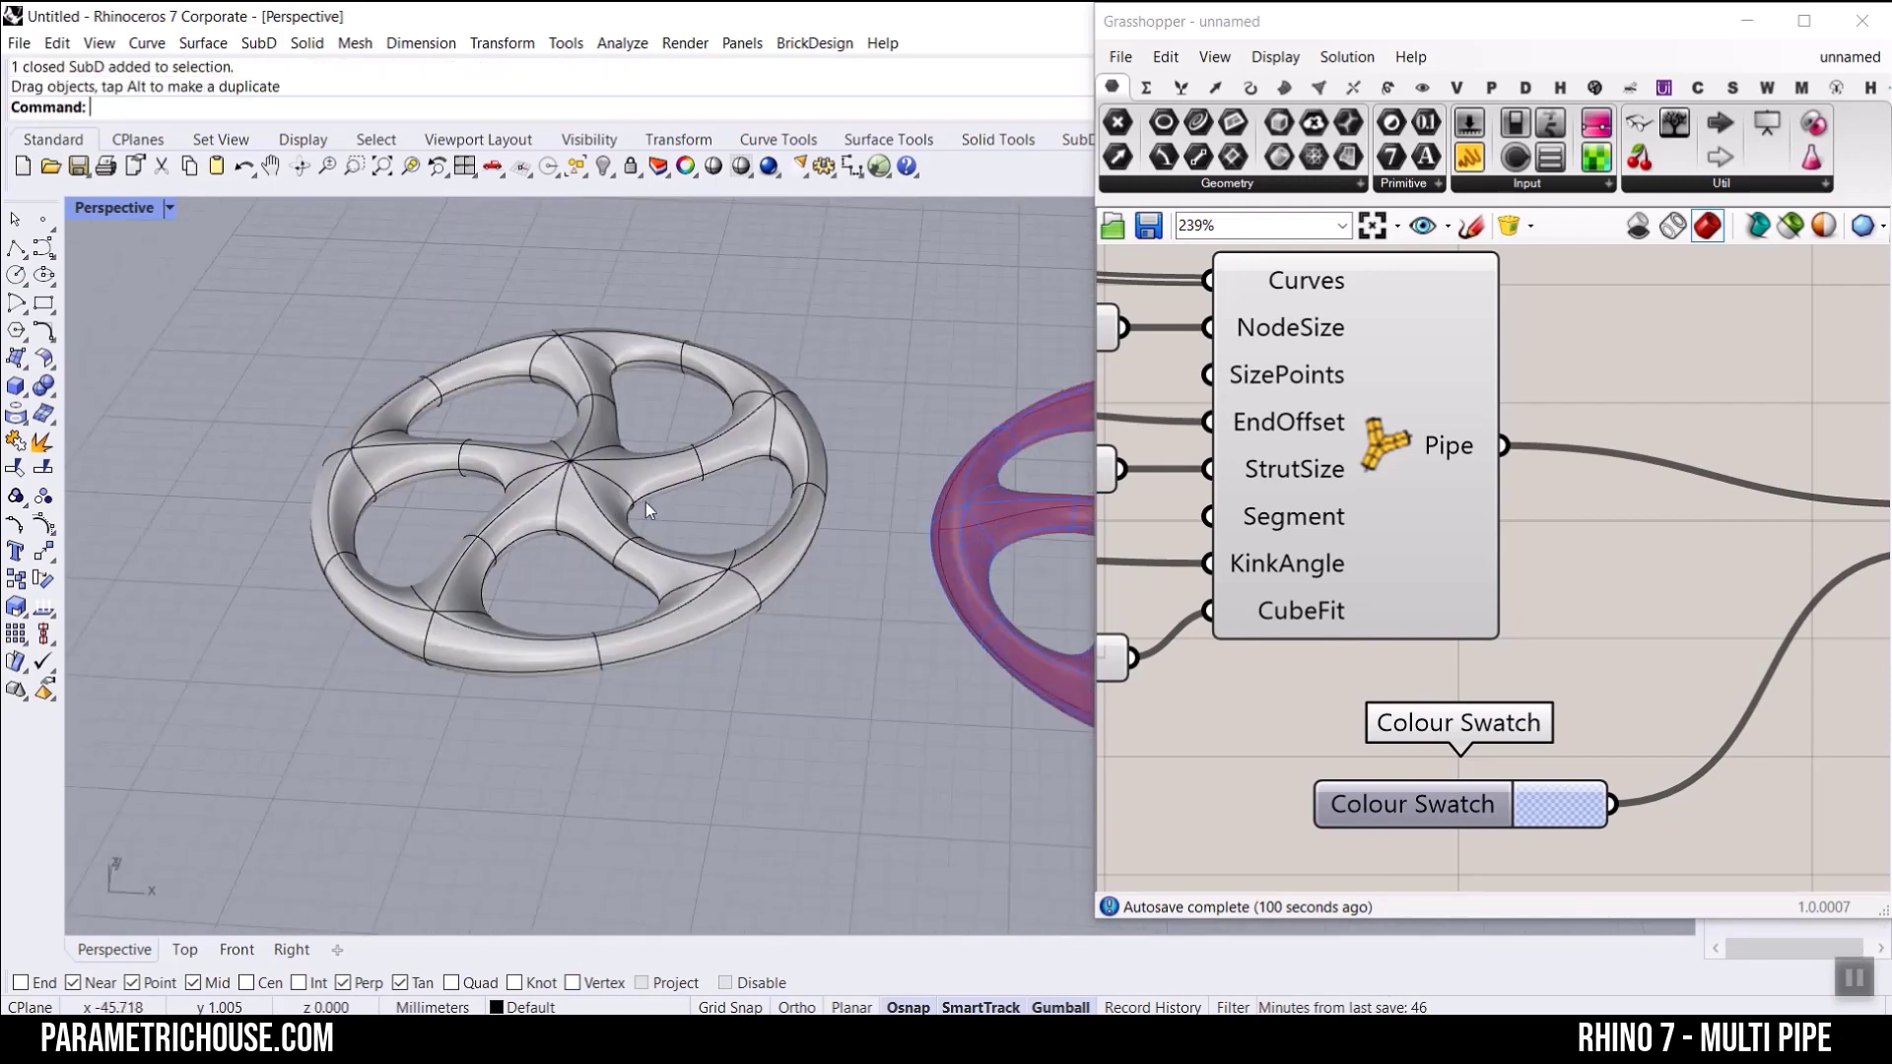
scroll(672, 461, up, 4)
right_drag(471, 676, 506, 532)
scroll(706, 564, down, 5)
right_drag(706, 563, 824, 635)
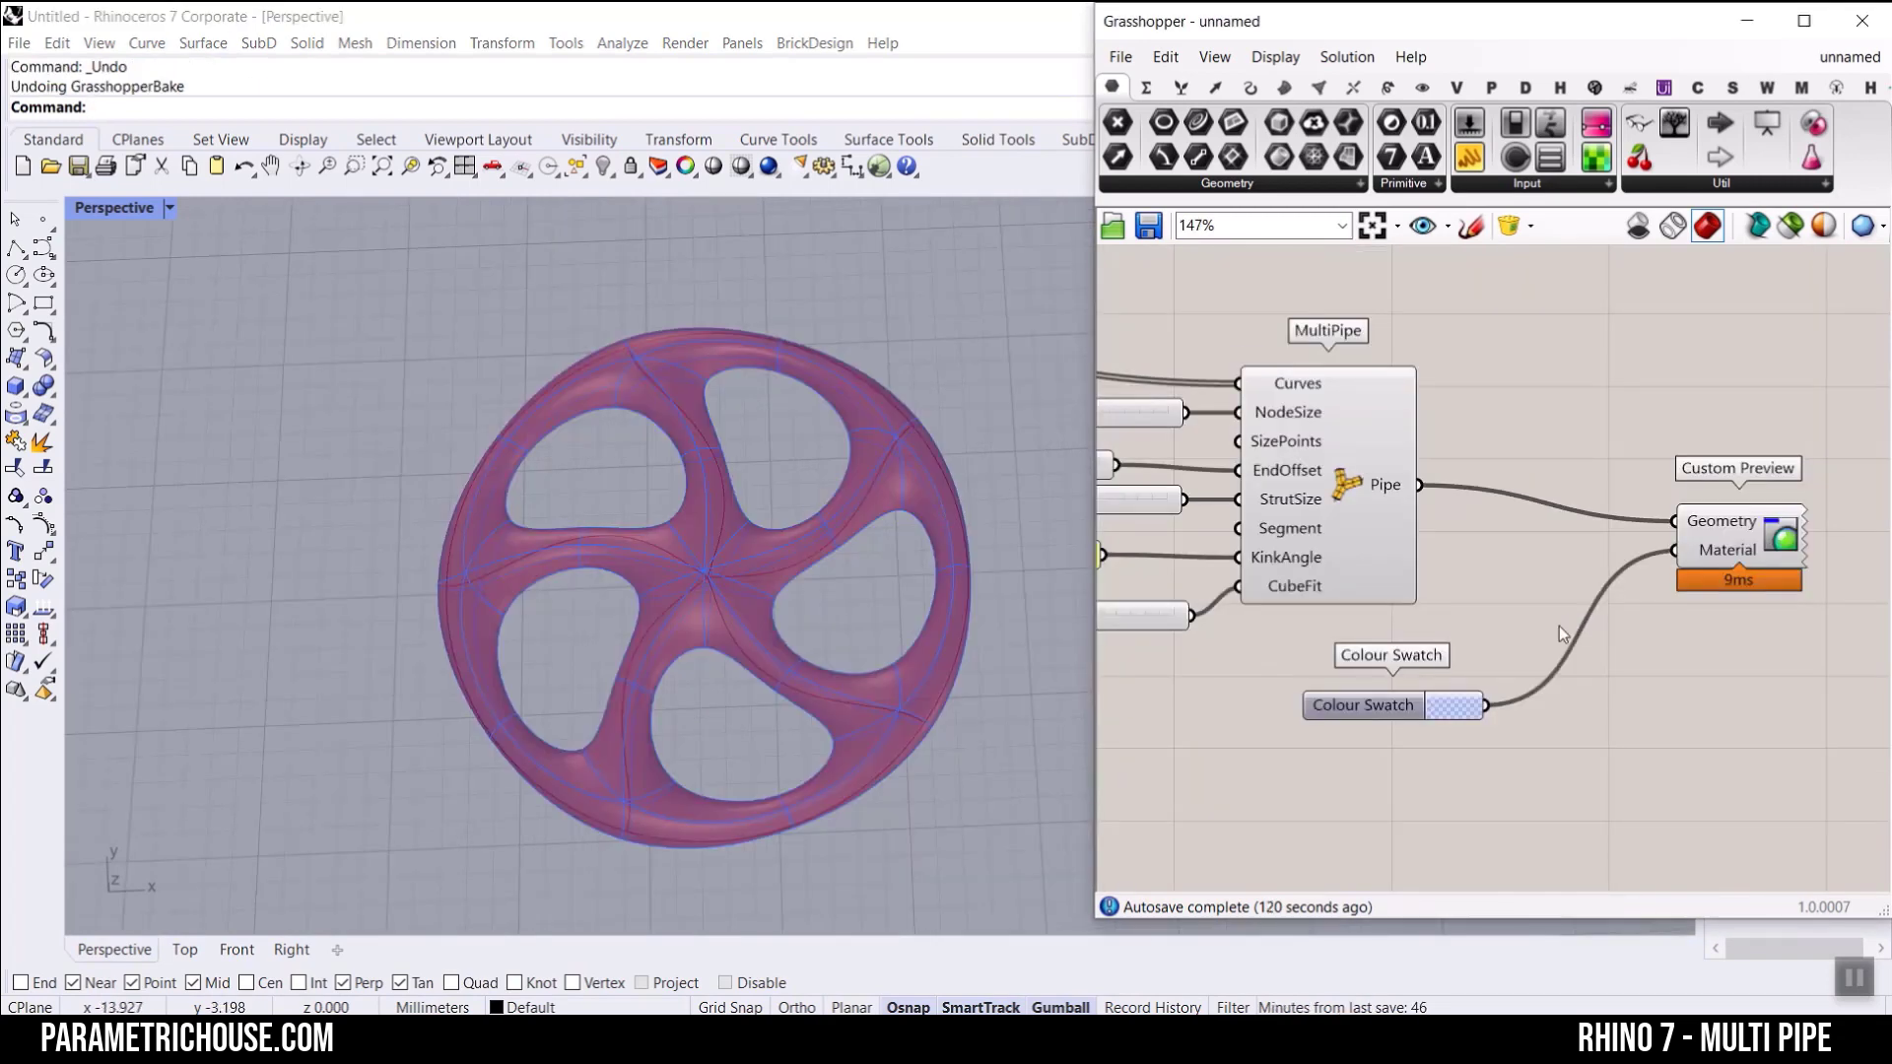
right_drag(695, 631, 725, 540)
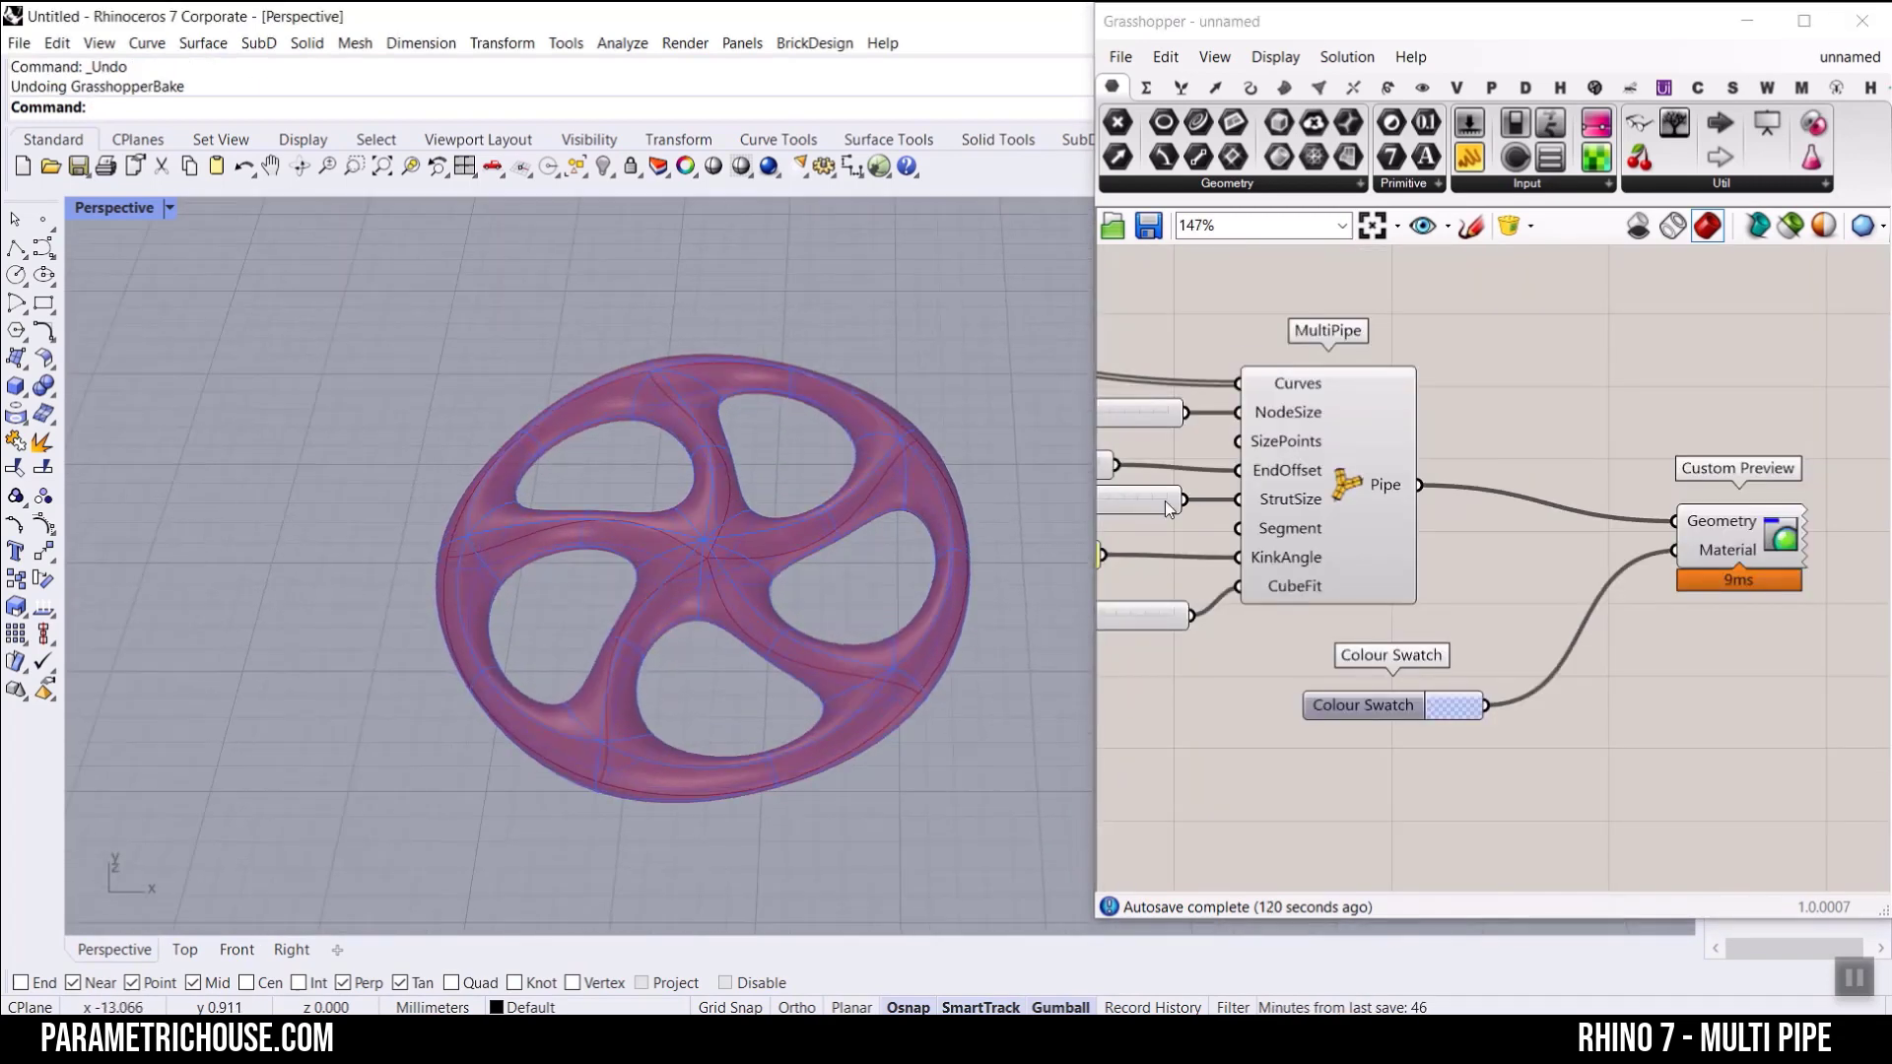
Step: Add a Brep | Plane intersection component and connect MultiPipe's Pipe output to its Brep input
click(1357, 87)
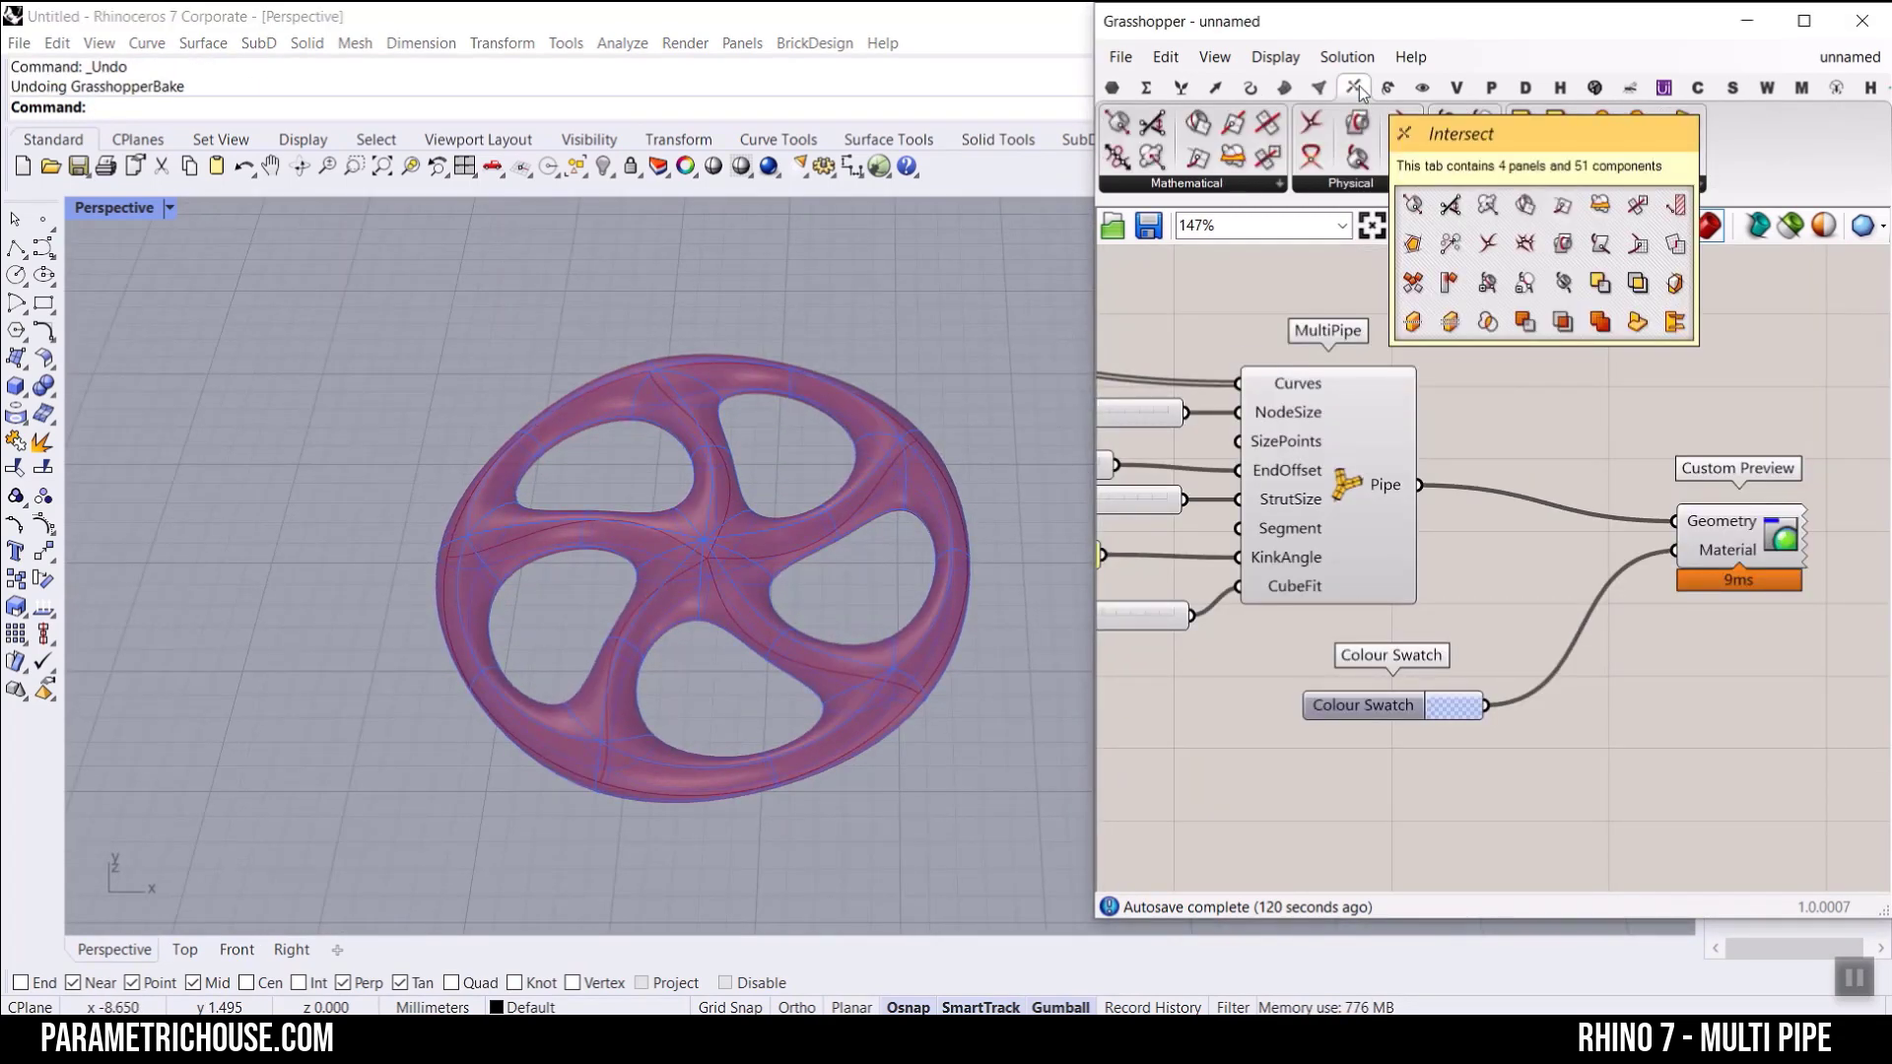
click(1251, 182)
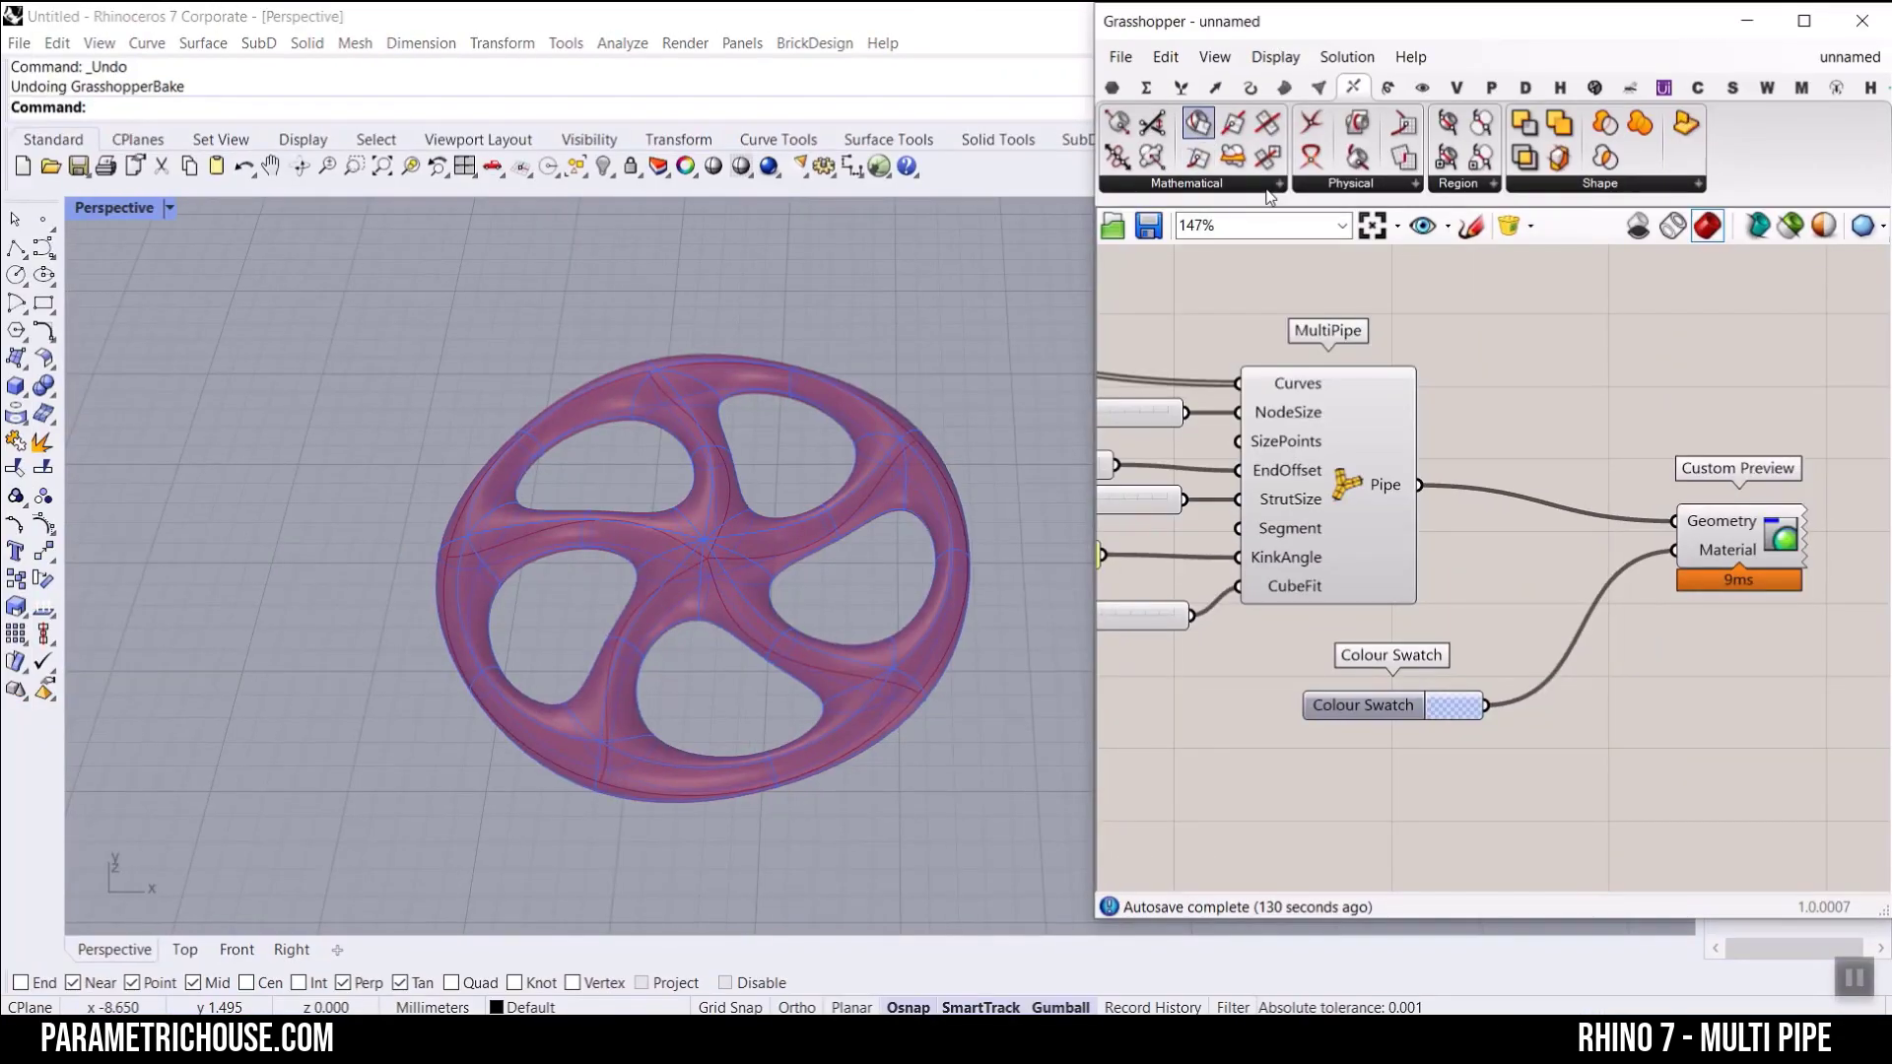
drag(1209, 129, 1714, 710)
scroll(1415, 473, up, 2)
drag(1321, 384, 1643, 728)
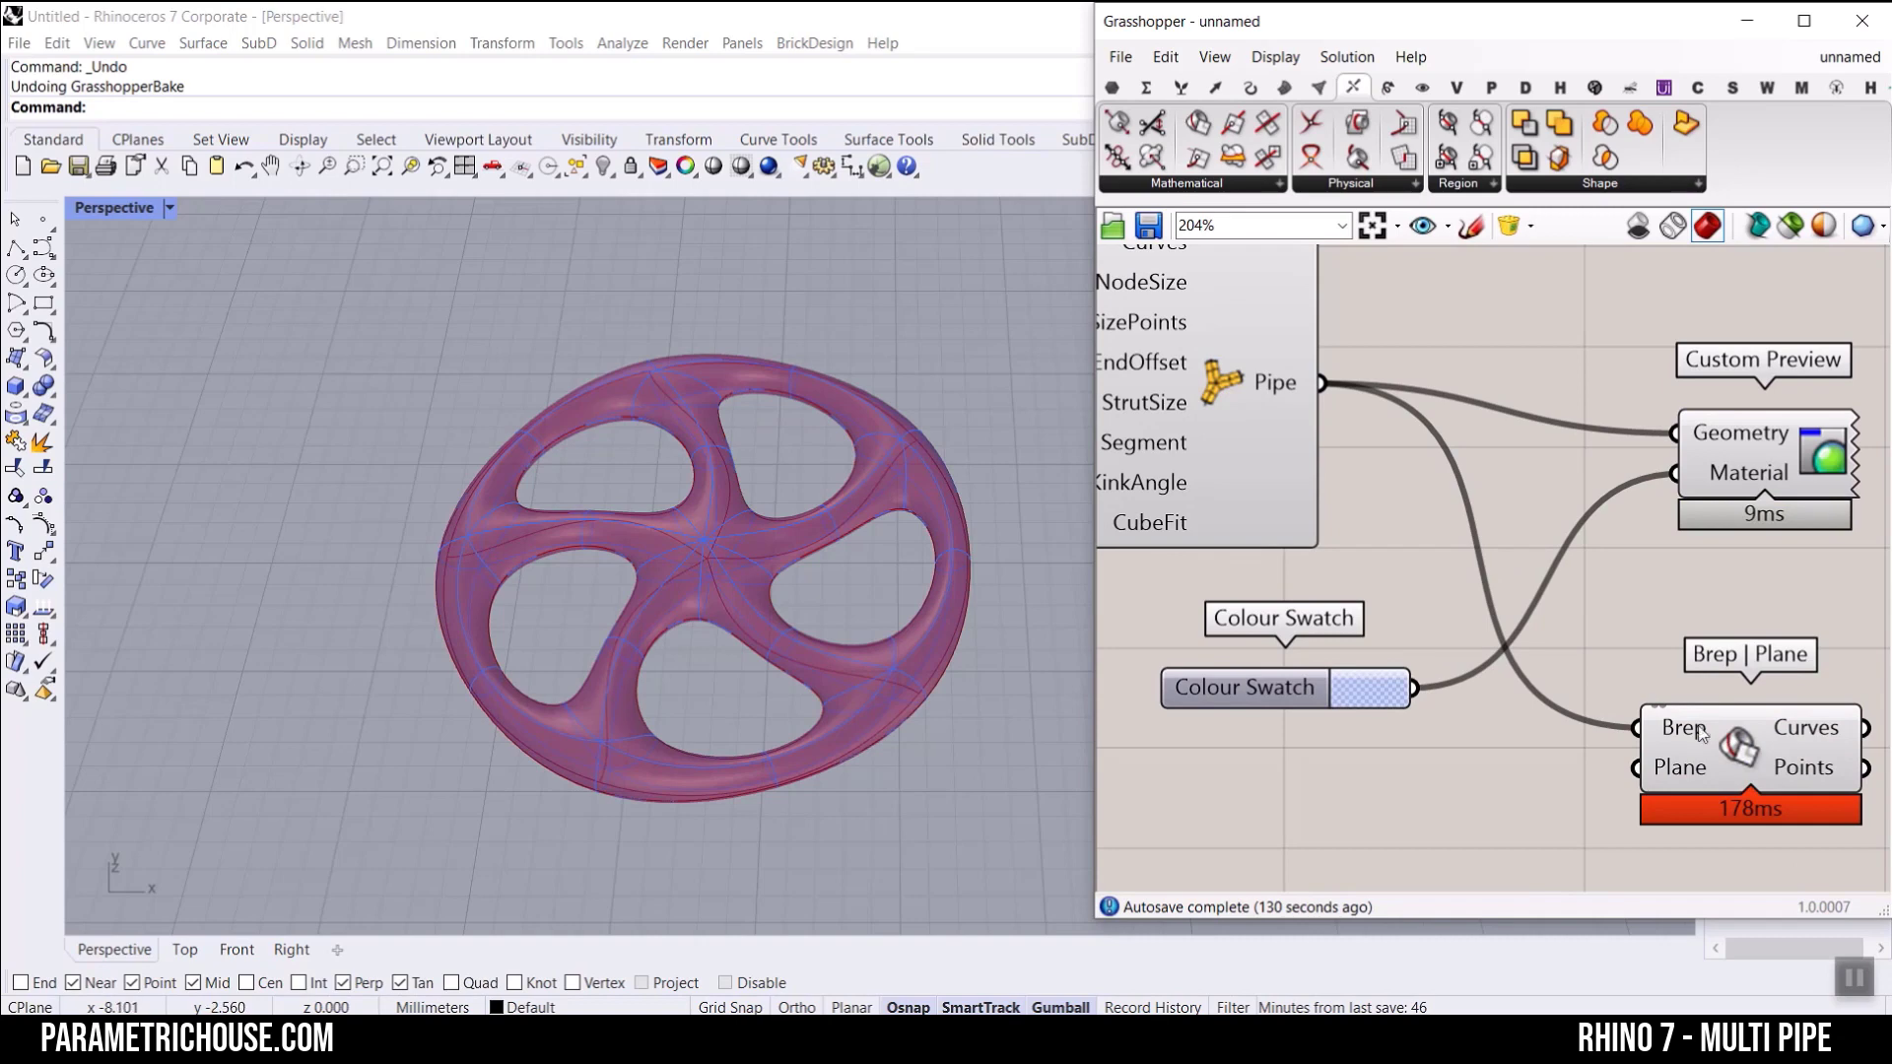
Step: Examine the Brep | Plane intersection curves on the wheel from different angles
click(1731, 740)
scroll(680, 621, up, 2)
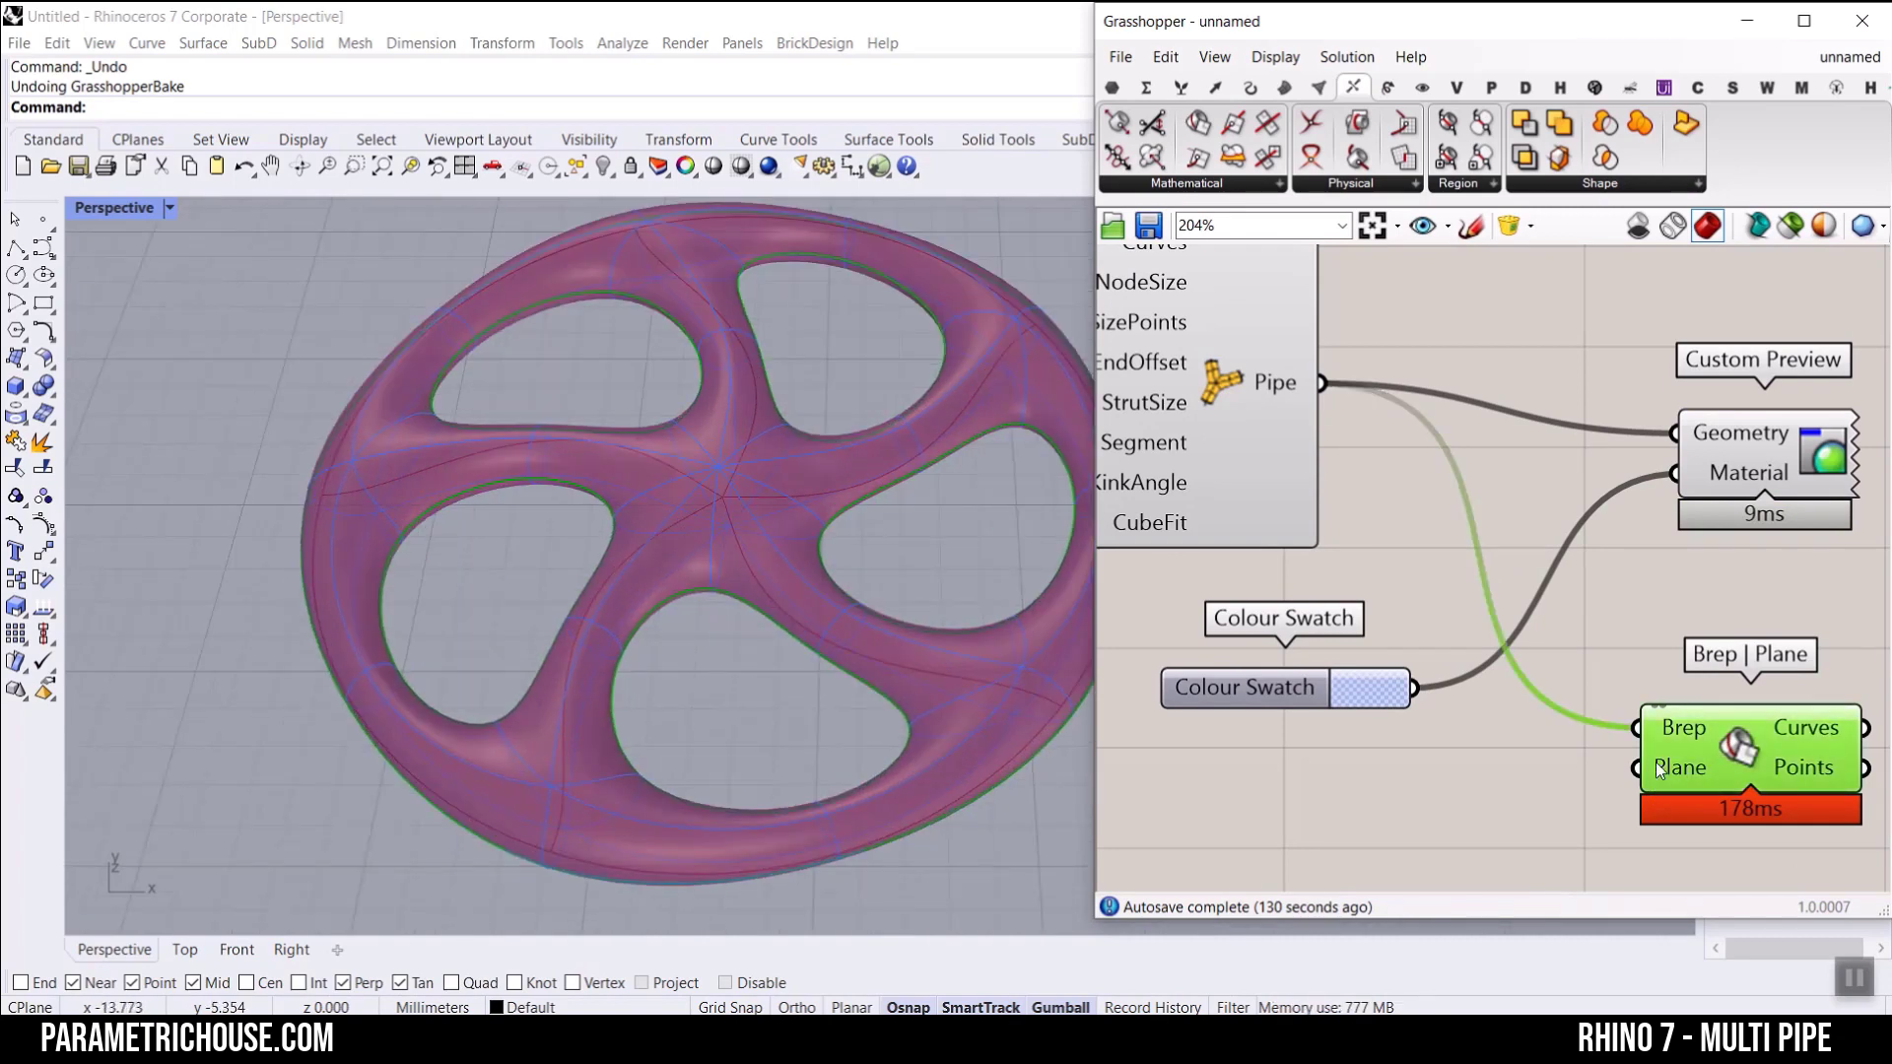
right_drag(1663, 771, 1675, 694)
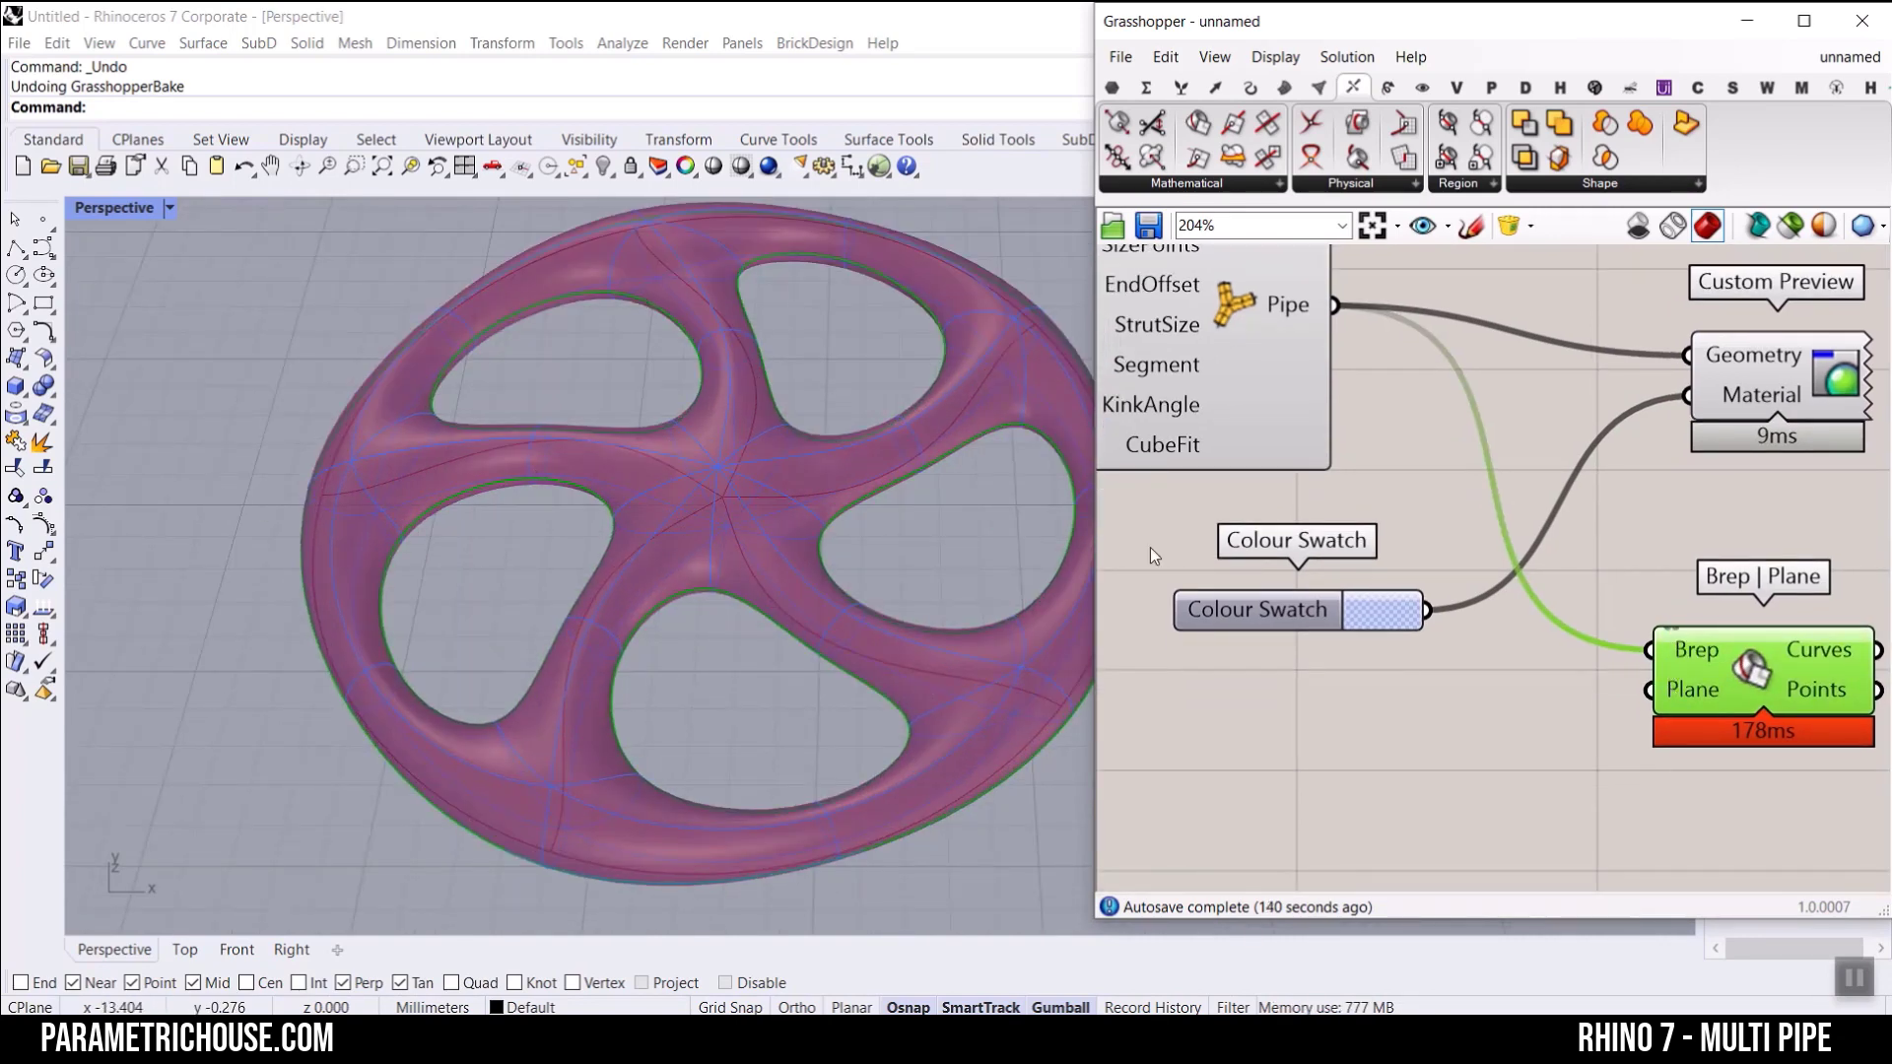
right_drag(667, 553, 469, 523)
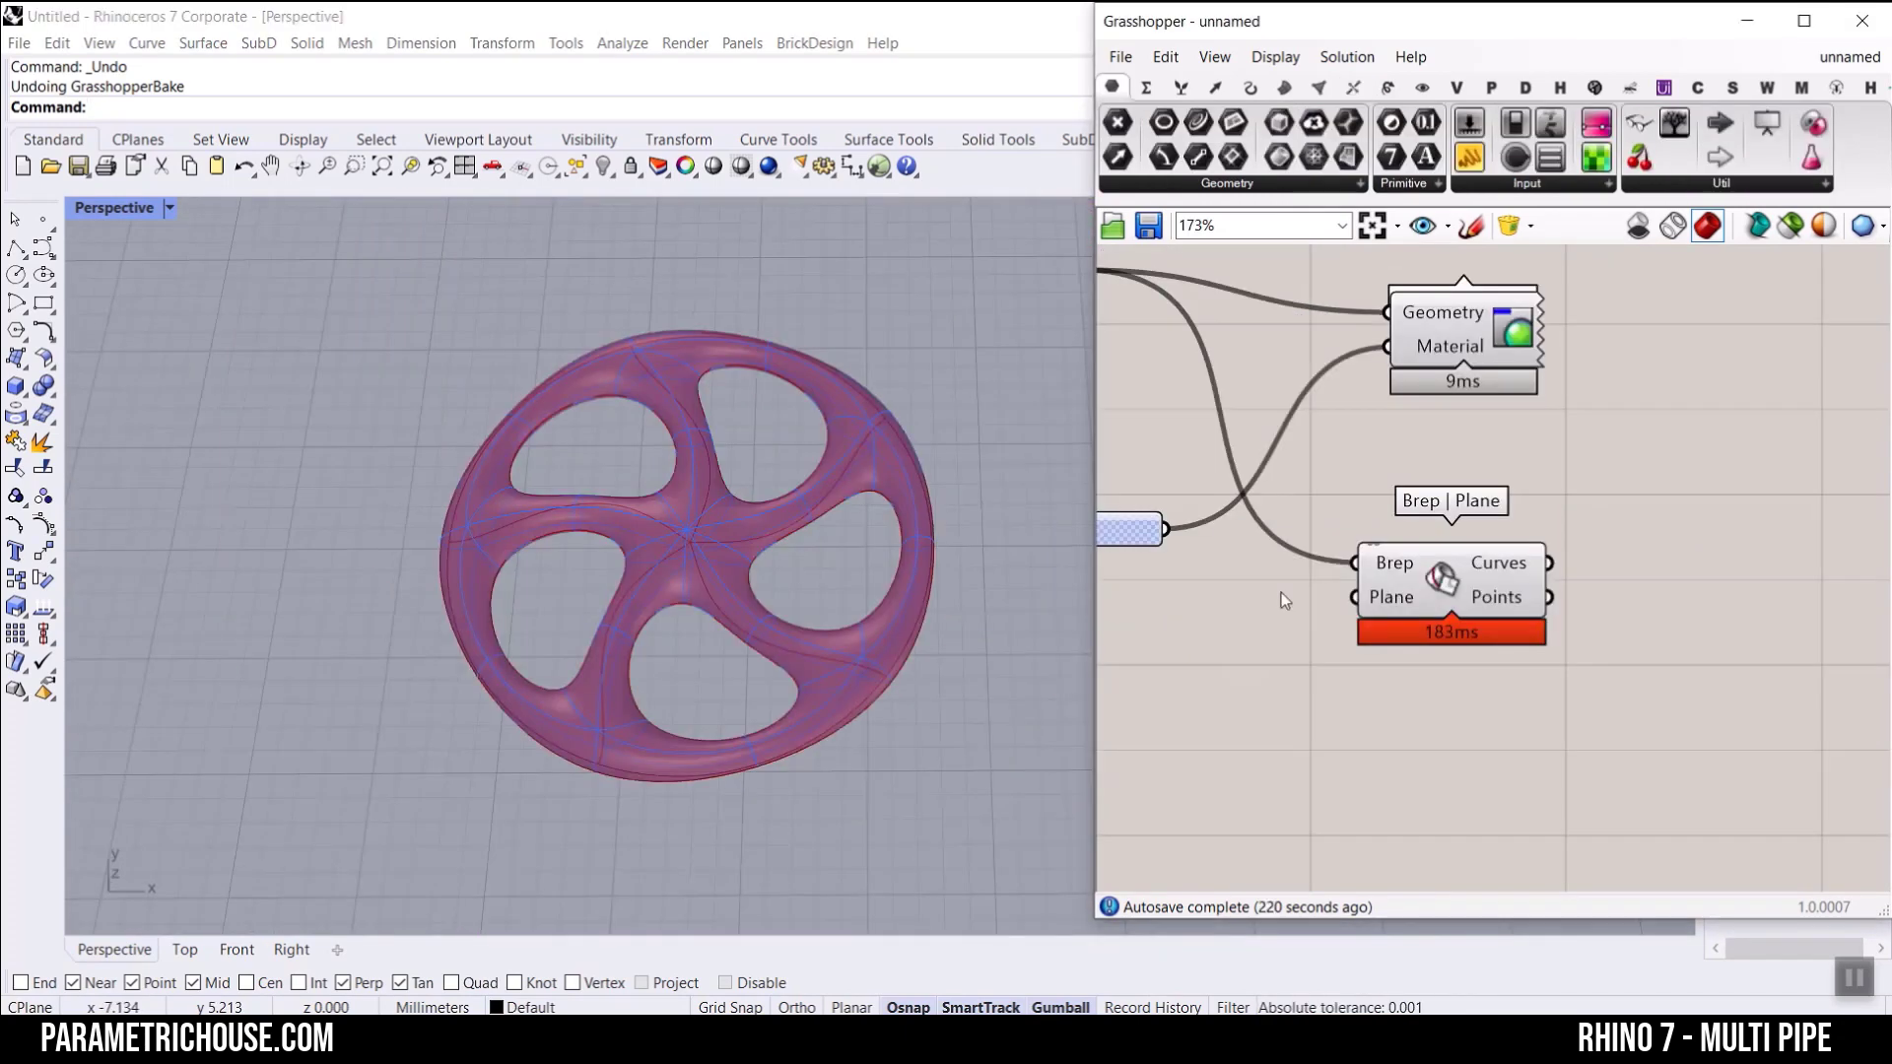
right_drag(838, 620, 699, 536)
scroll(703, 534, up, 6)
scroll(705, 534, down, 4)
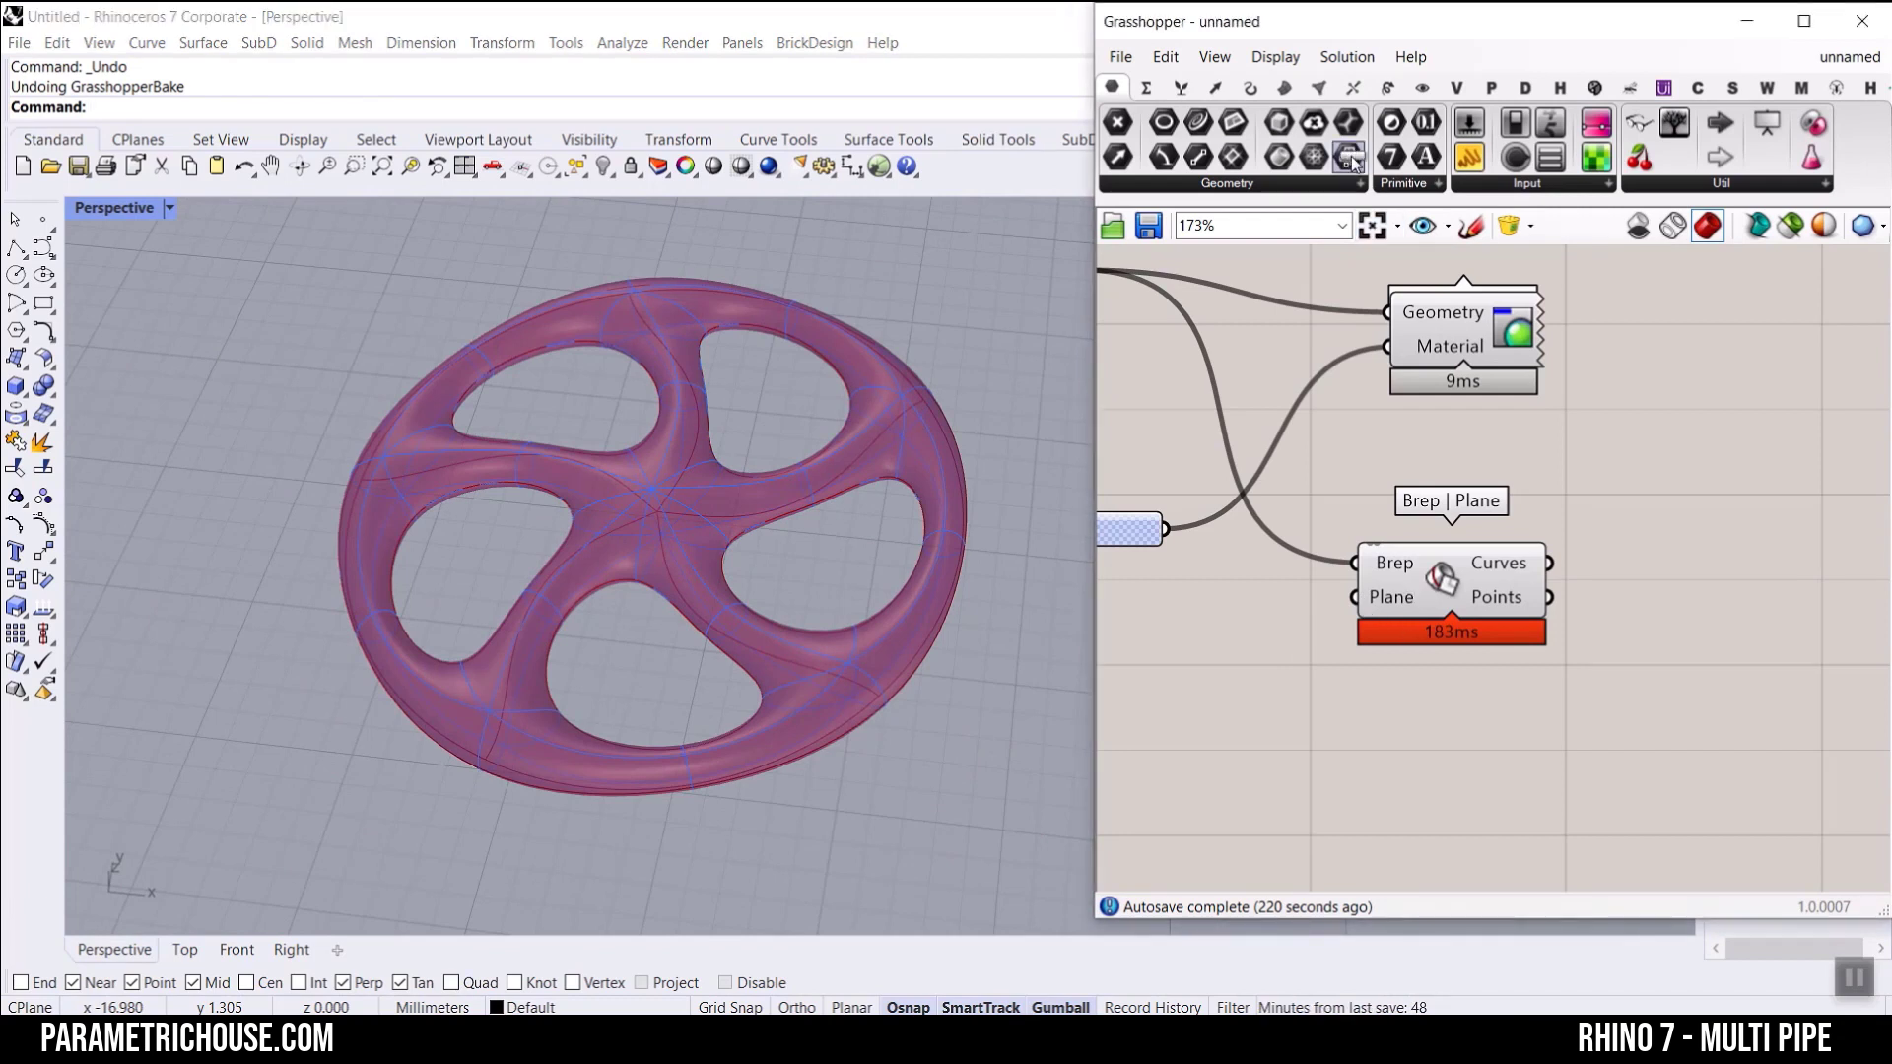
Step: Add a Surface parameter fed by the Brep | Plane Curves output, and bake it with the default attributes
drag(1348, 156, 1751, 549)
drag(1549, 563, 1705, 549)
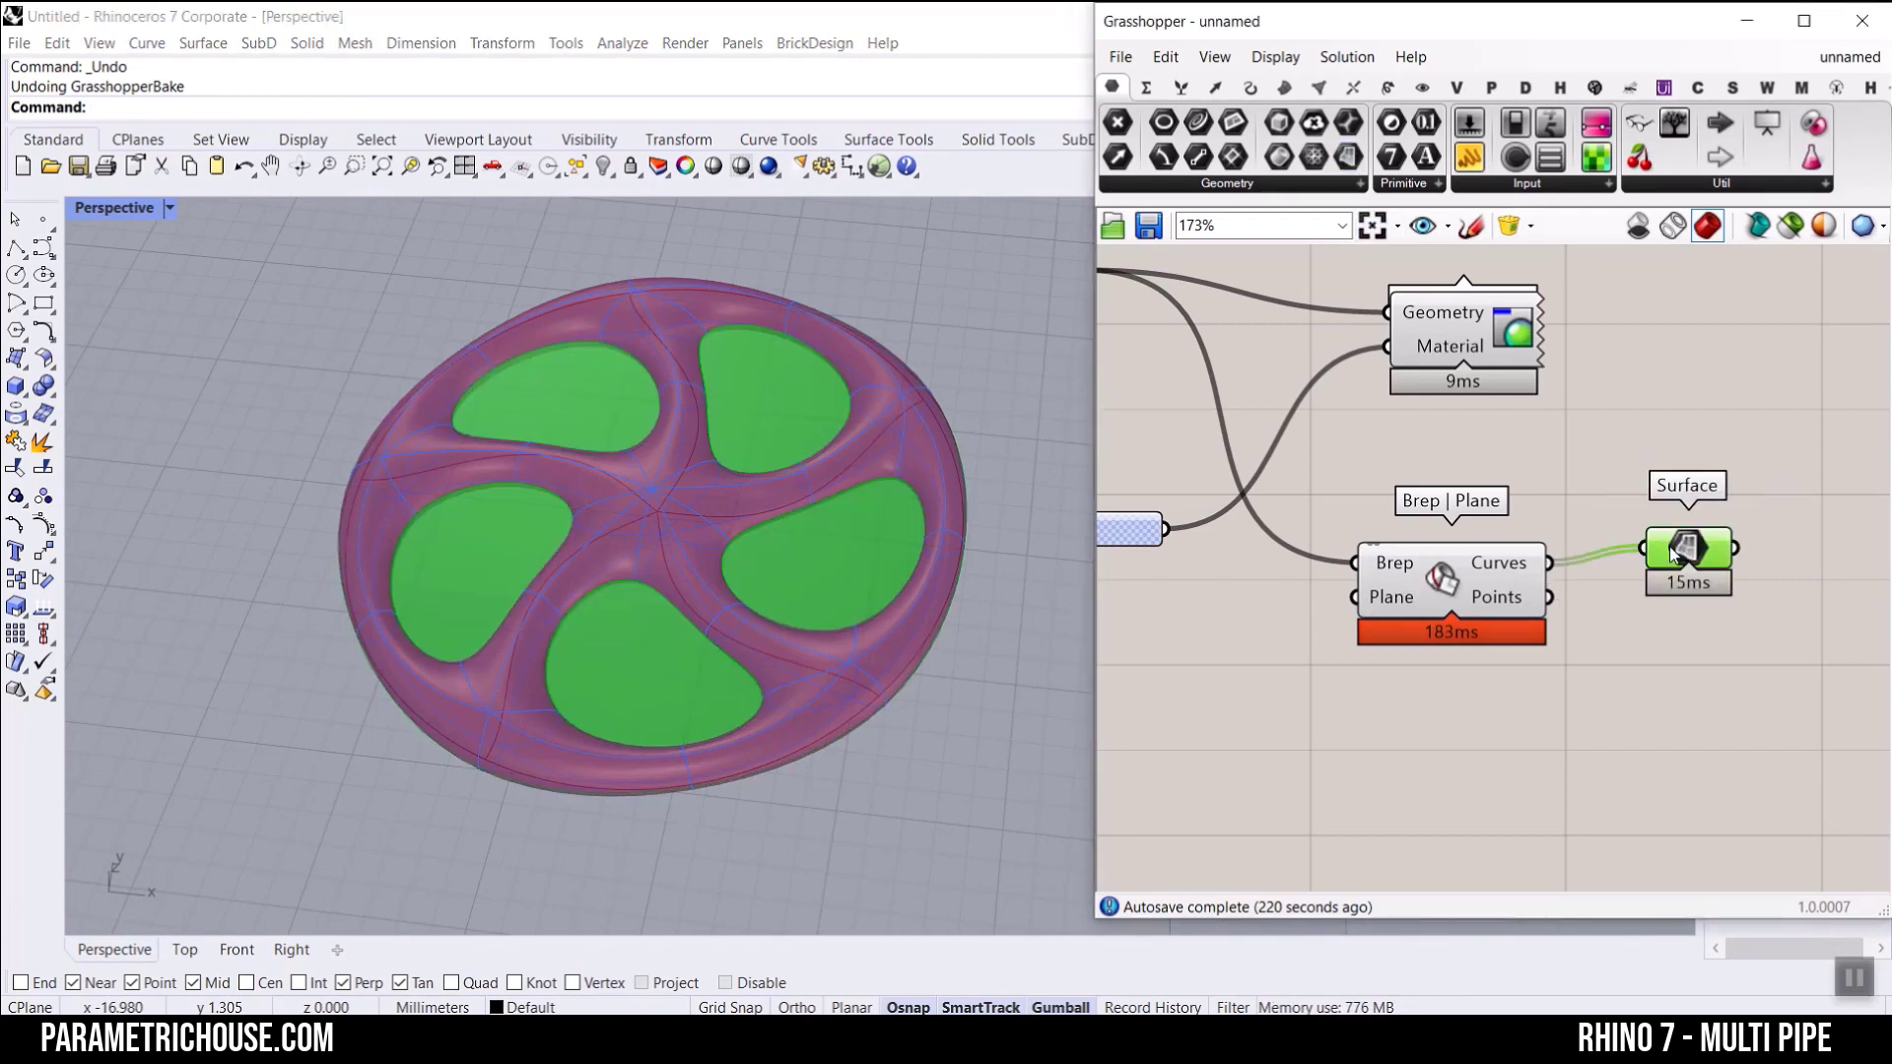
right_click(1737, 553)
click(1667, 620)
click(1682, 843)
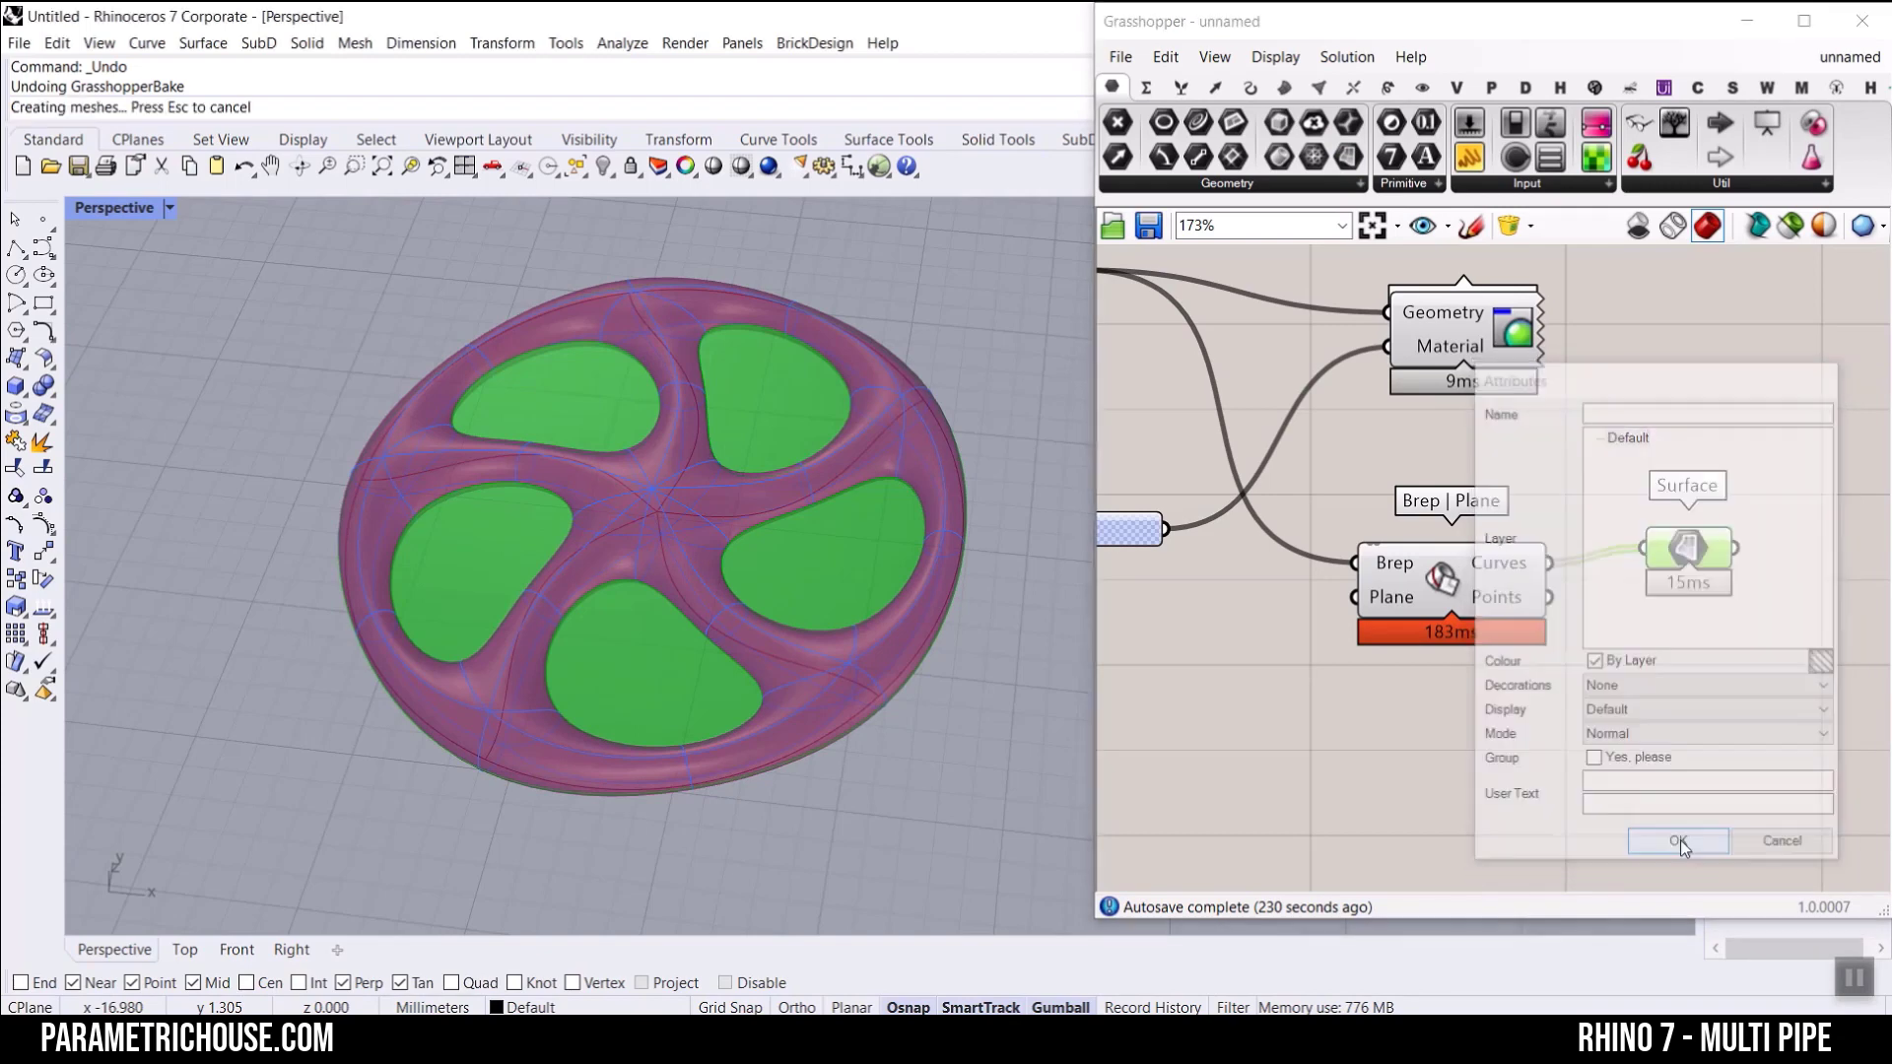
Step: Select the second of the overlapping baked surfaces in one of the wheel's openings
scroll(798, 418, up, 5)
scroll(871, 538, down, 5)
mouse_move(870, 533)
right_down()
mouse_move(818, 410)
mouse_move(883, 522)
right_up()
scroll(883, 522, up, 5)
click(912, 517)
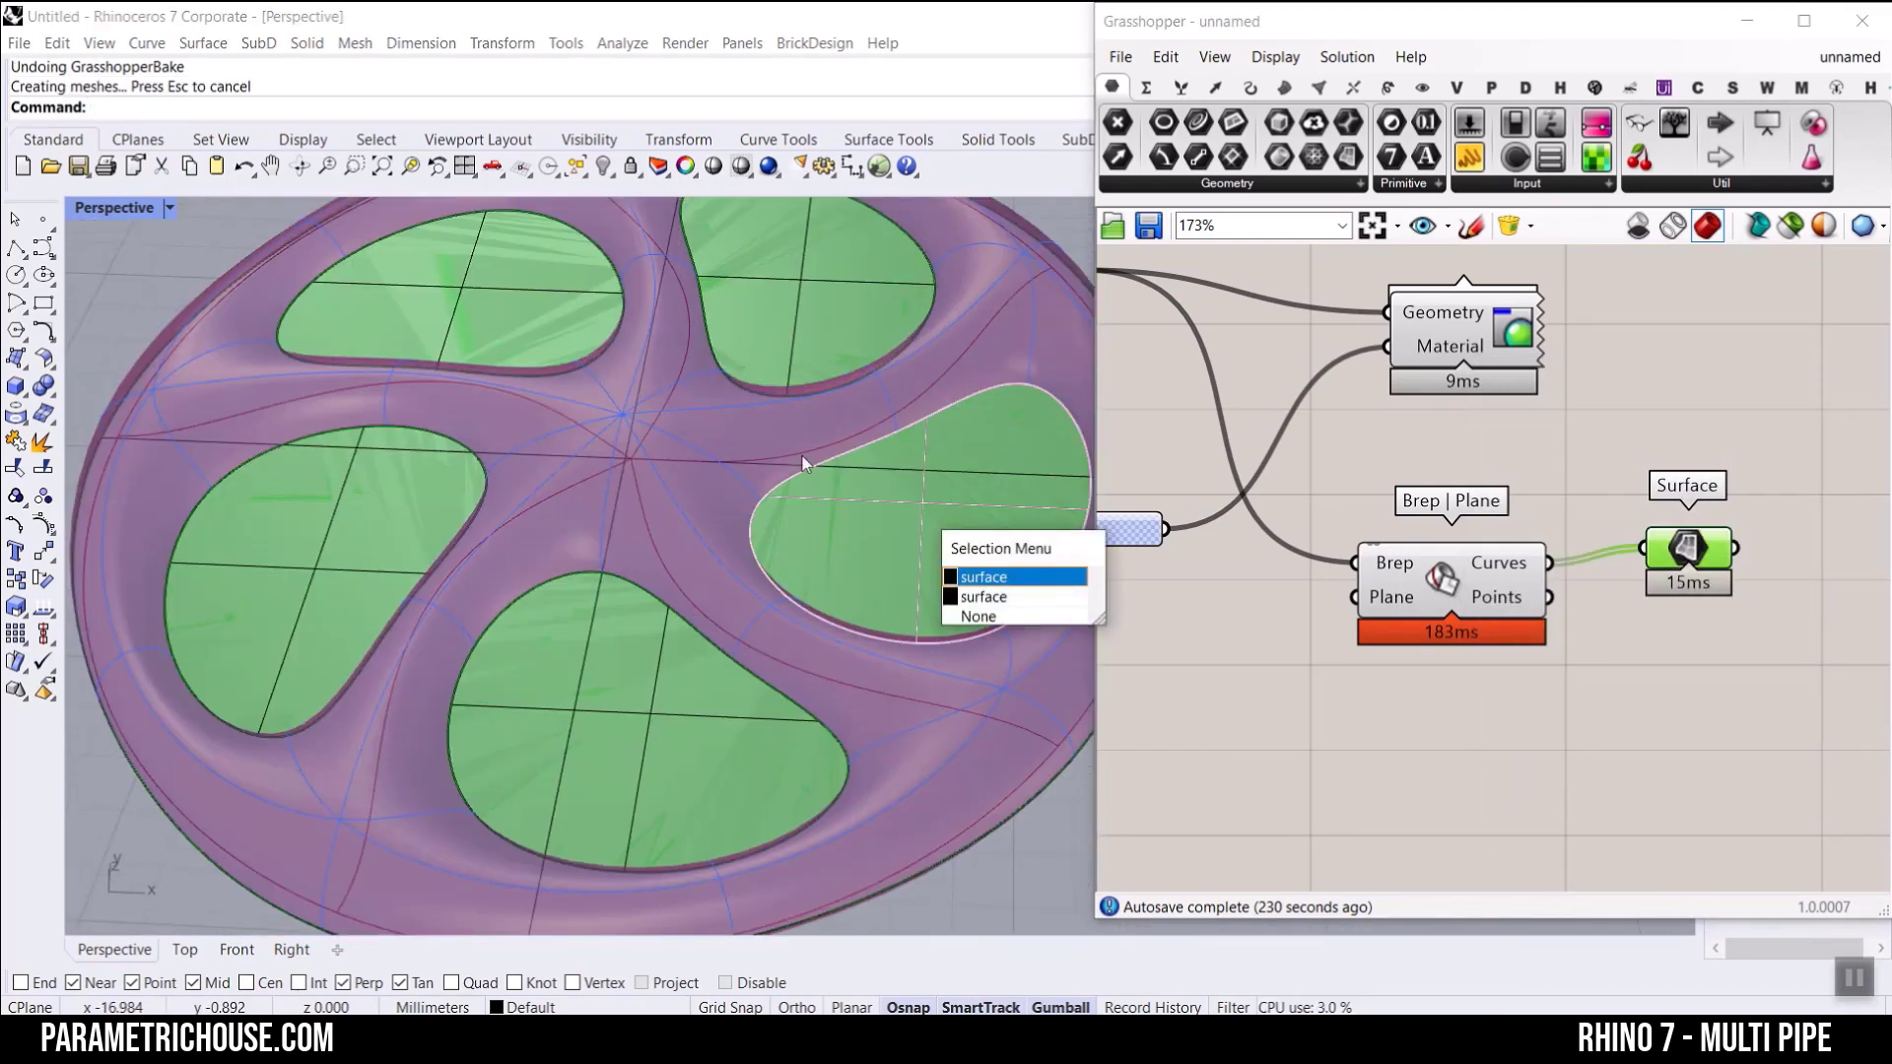
click(976, 596)
Step: Undo back past the surface bake, and delete the two restored curves lying over the wheel
scroll(693, 591, down, 5)
right_drag(692, 591, 749, 776)
key(ctrl+z)
key(ctrl+z)
key(ctrl+z)
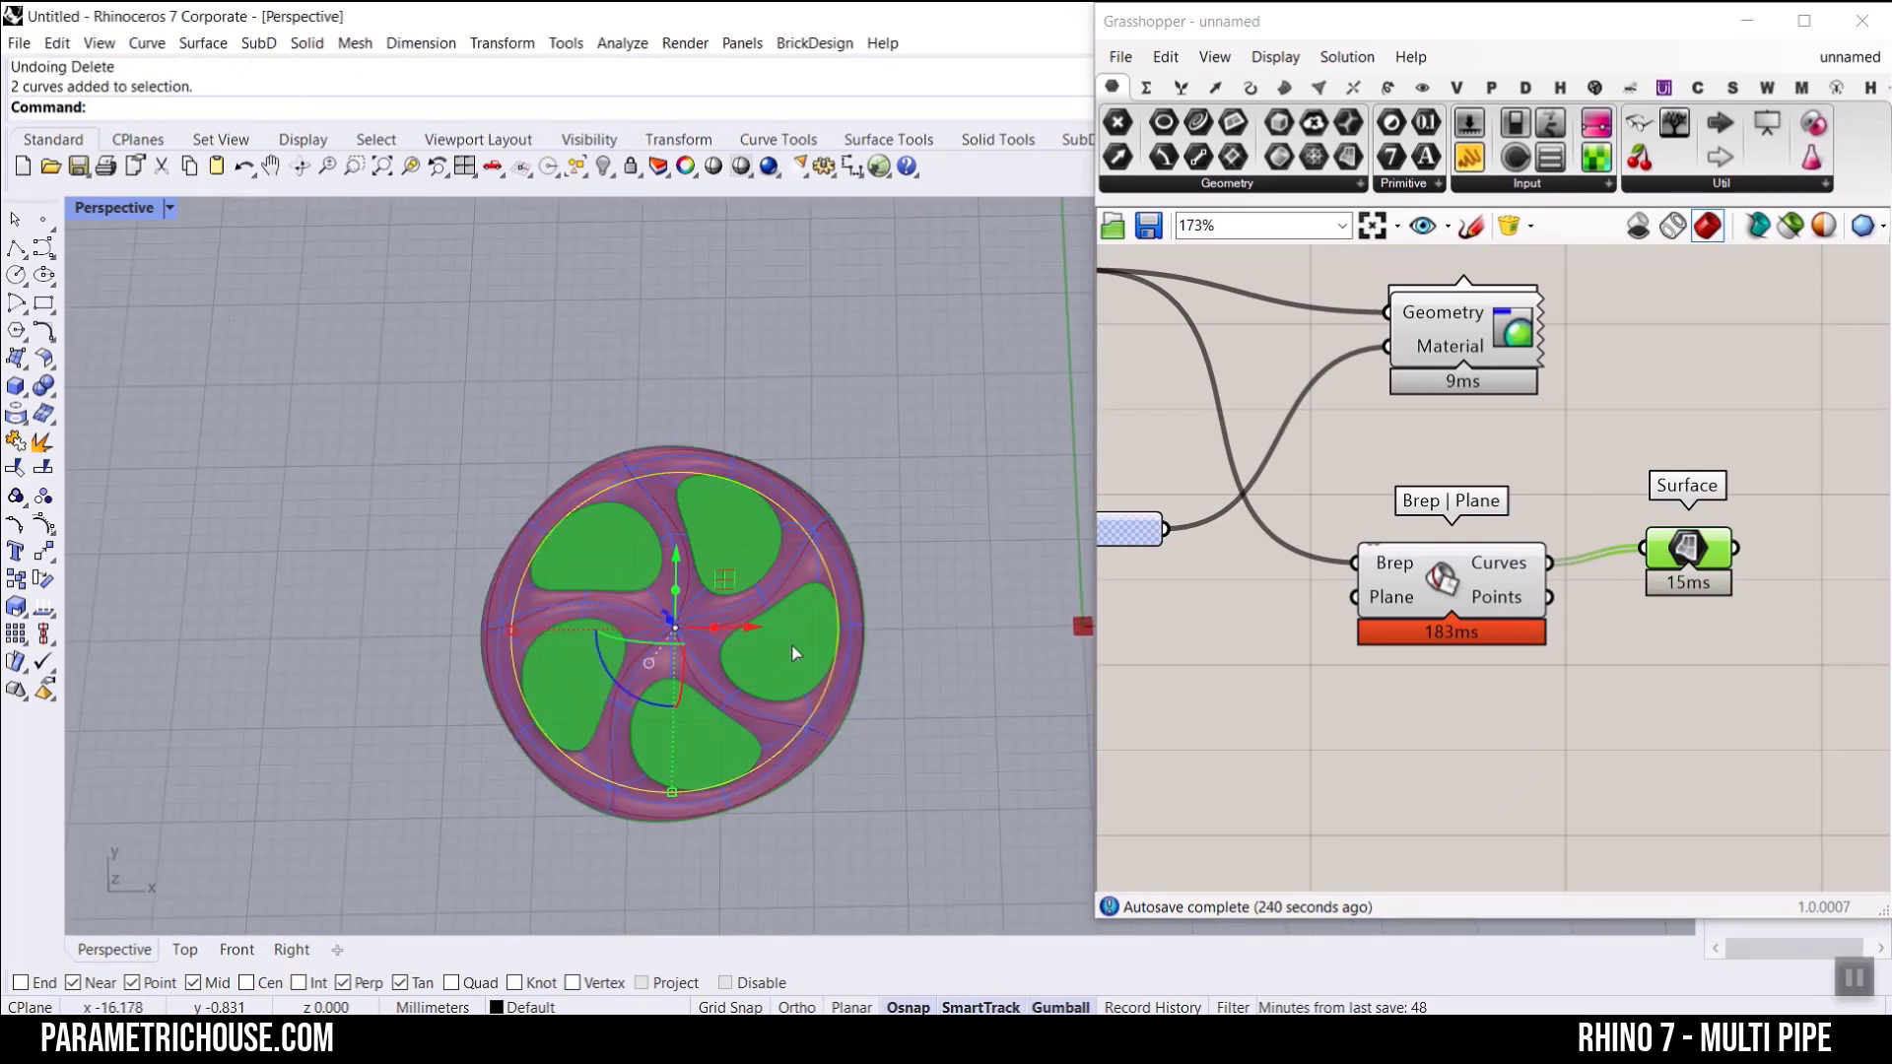
key(Delete)
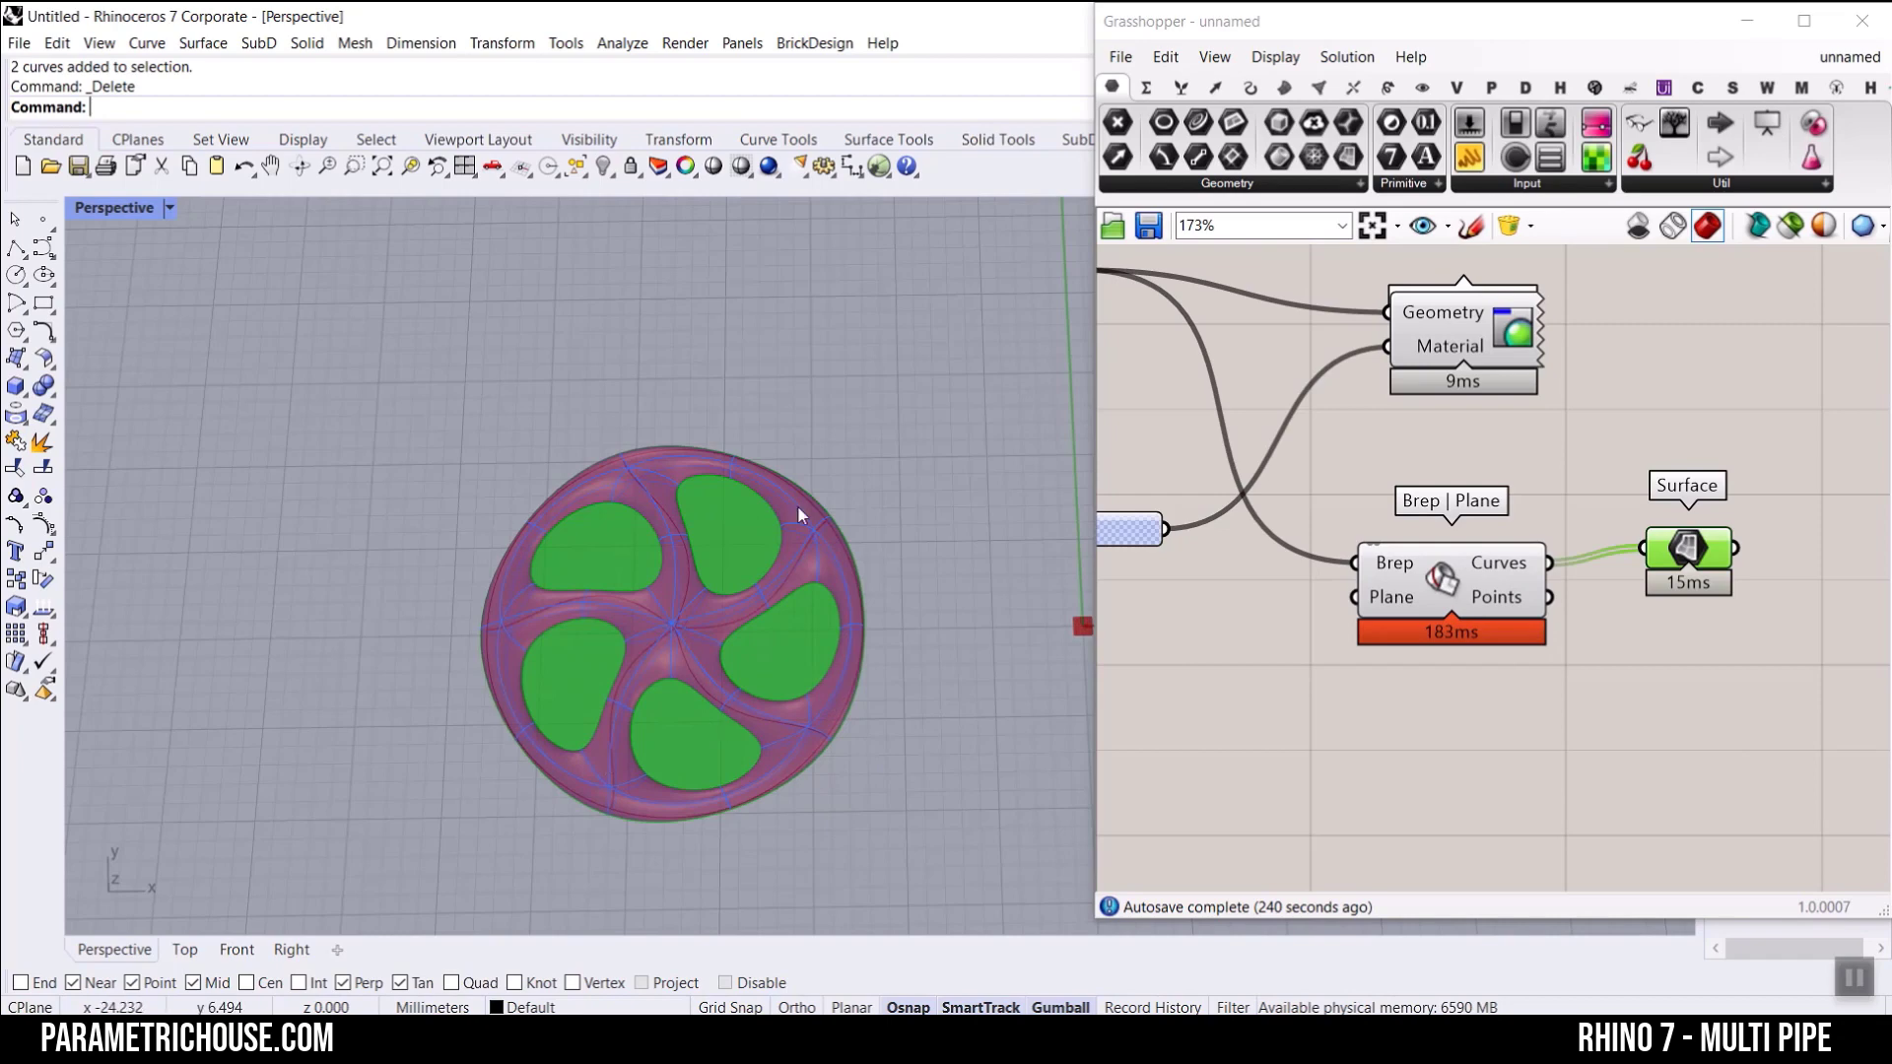
Step: Inspect the intersection curves and the surfaces made from them, and delete the Surface parameter
click(1519, 564)
right_drag(656, 655, 456, 516)
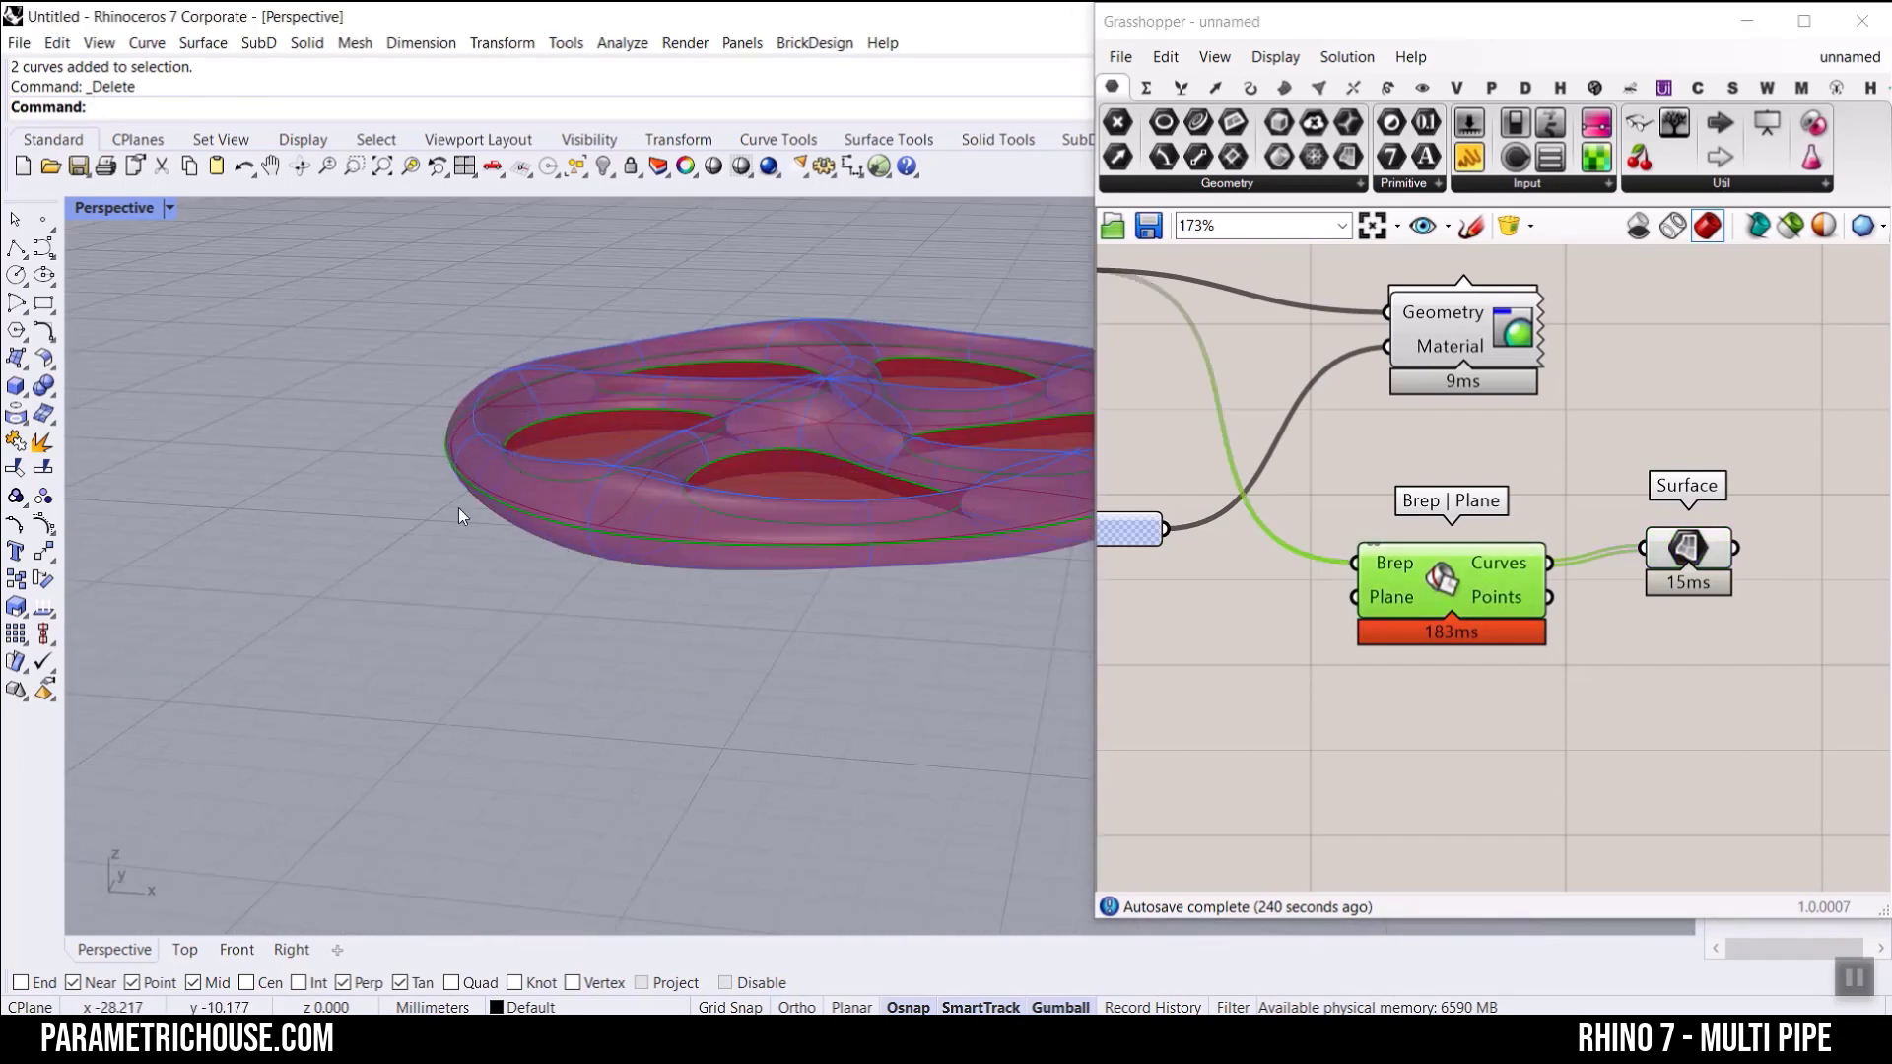
right_drag(653, 518, 549, 604)
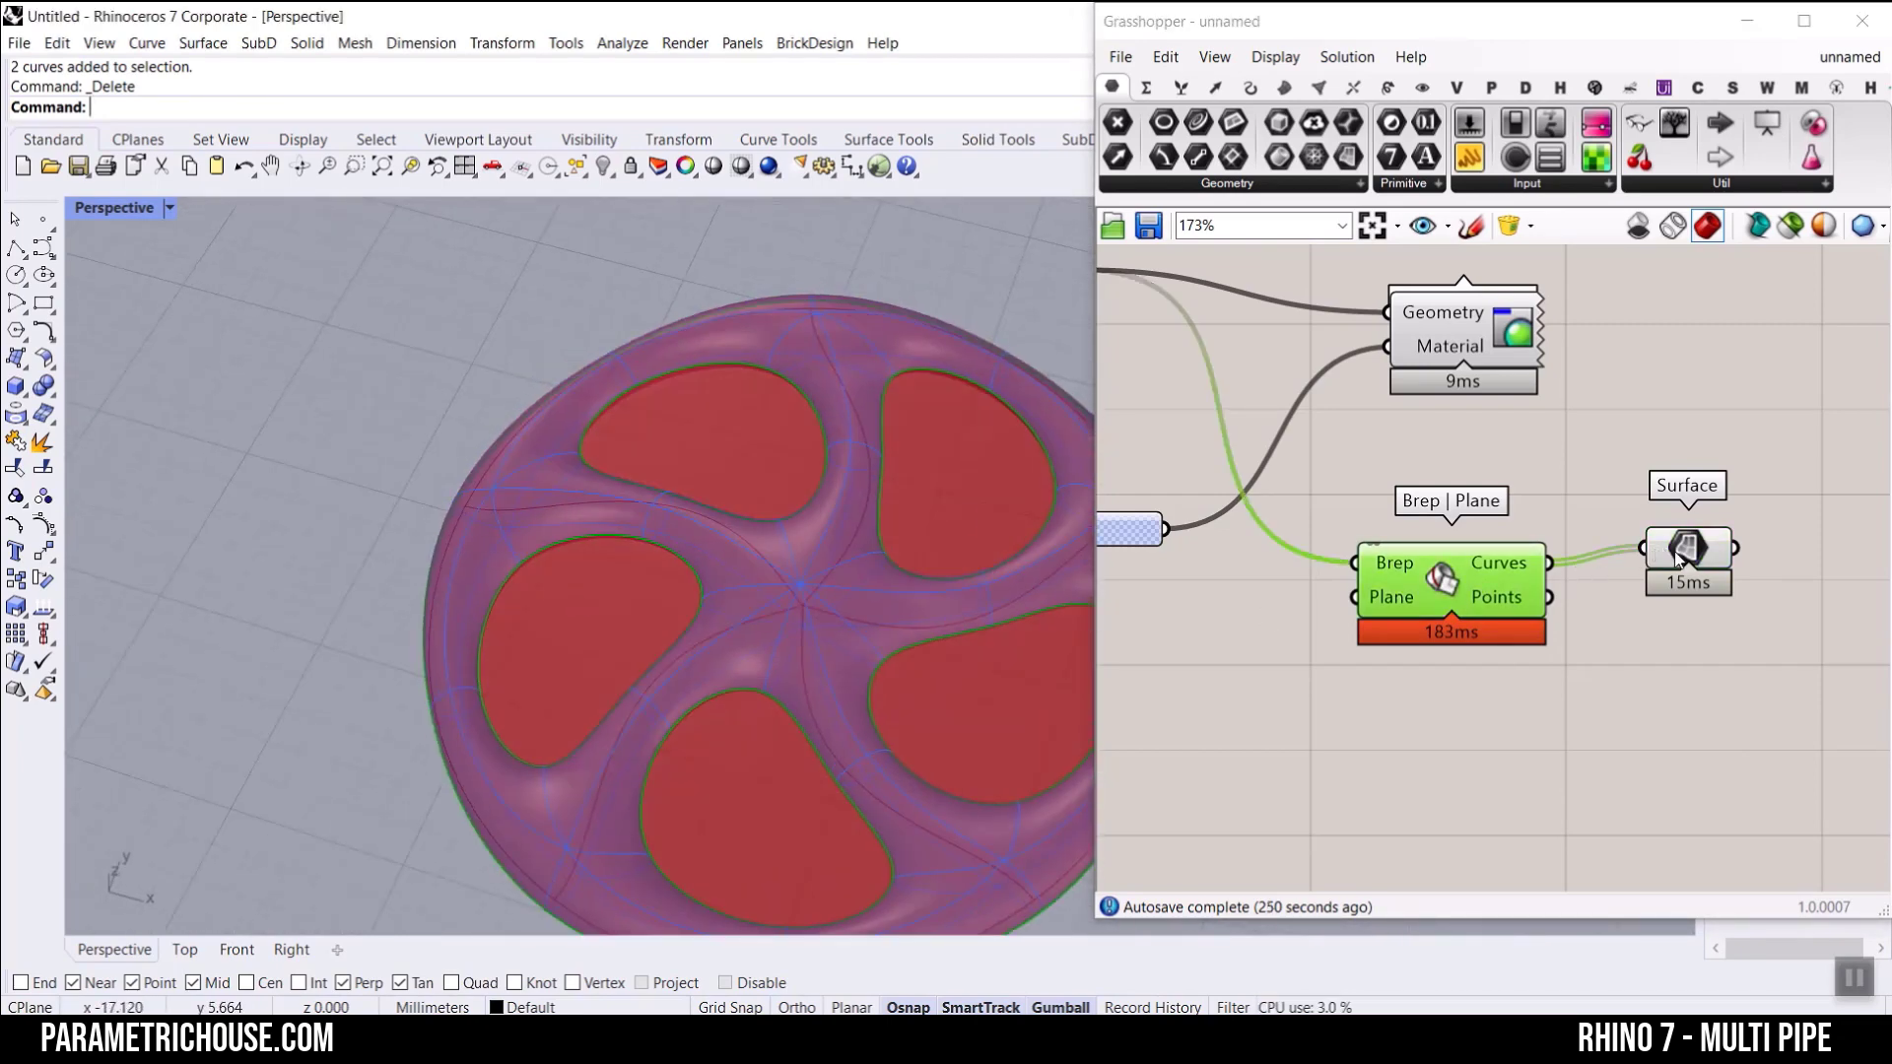
click(1678, 557)
key(Delete)
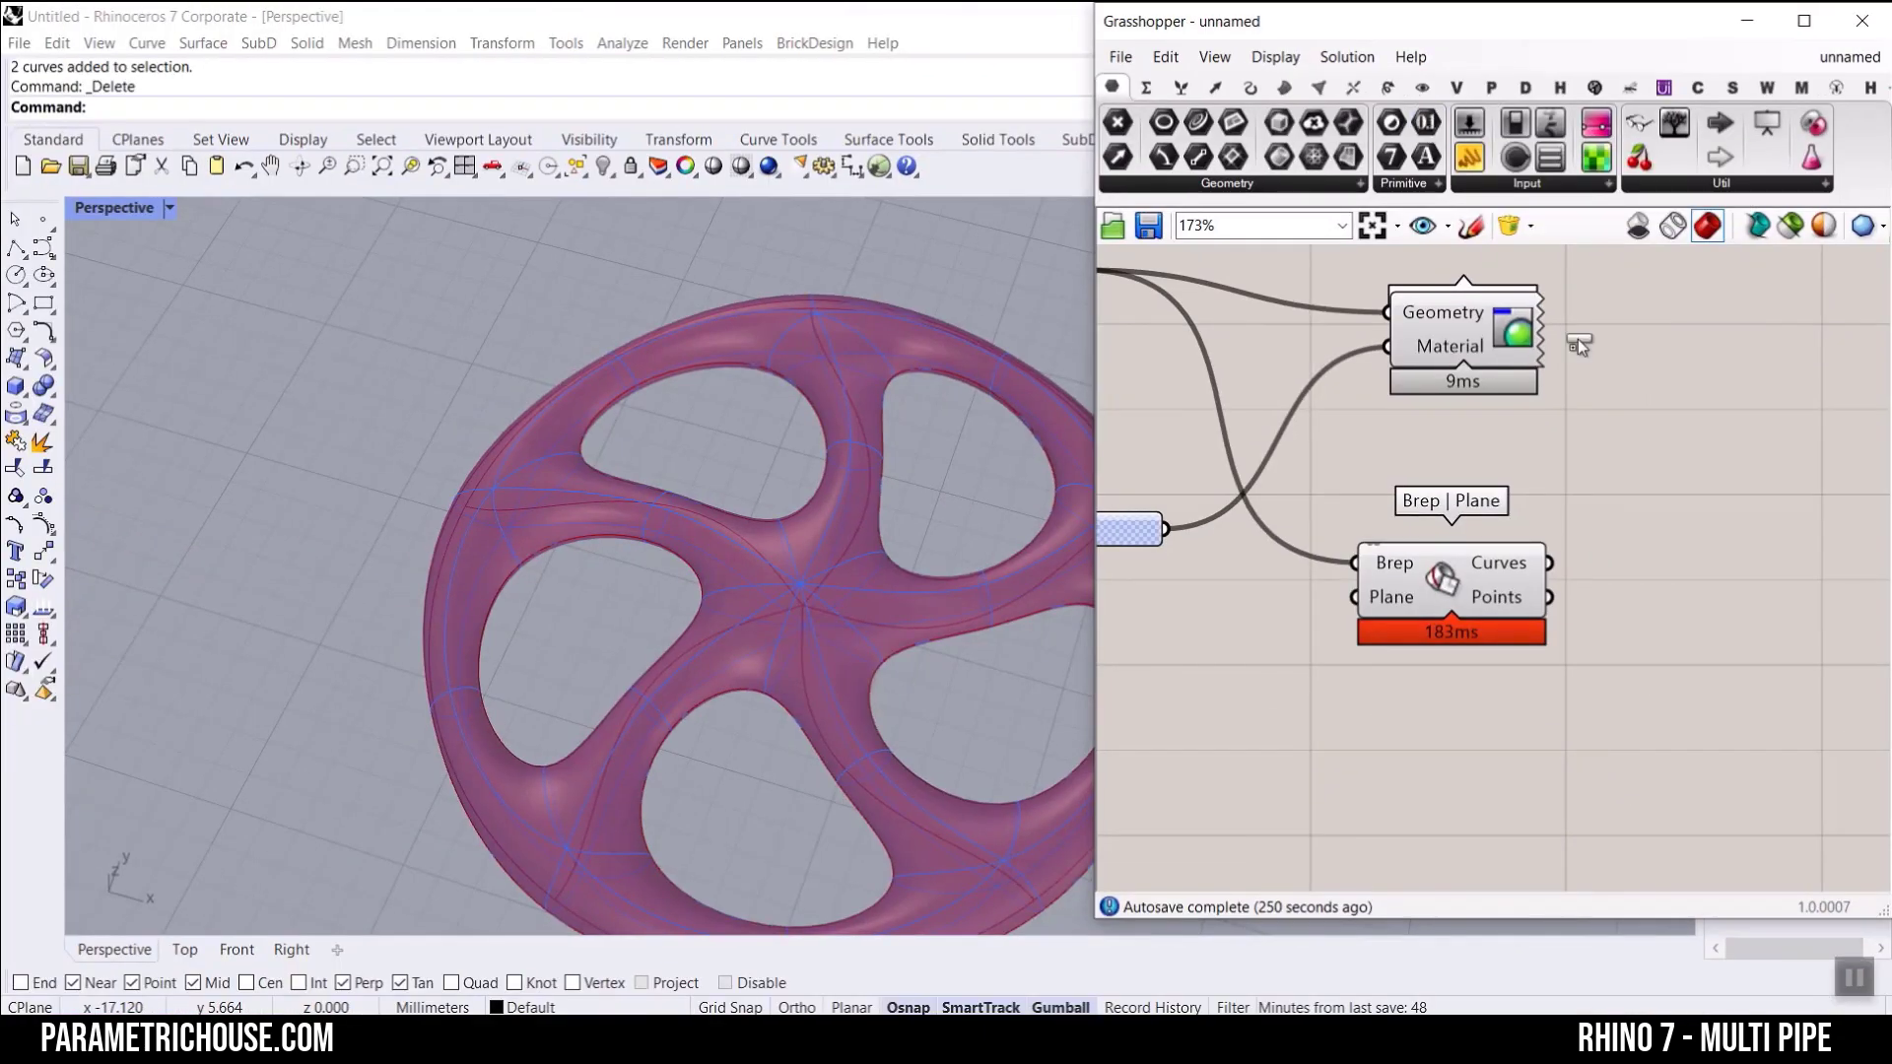
Step: Add a Number parameter fed by the Brep | Plane Curves output, and read the curve lengths it holds
scroll(1559, 571, up, 3)
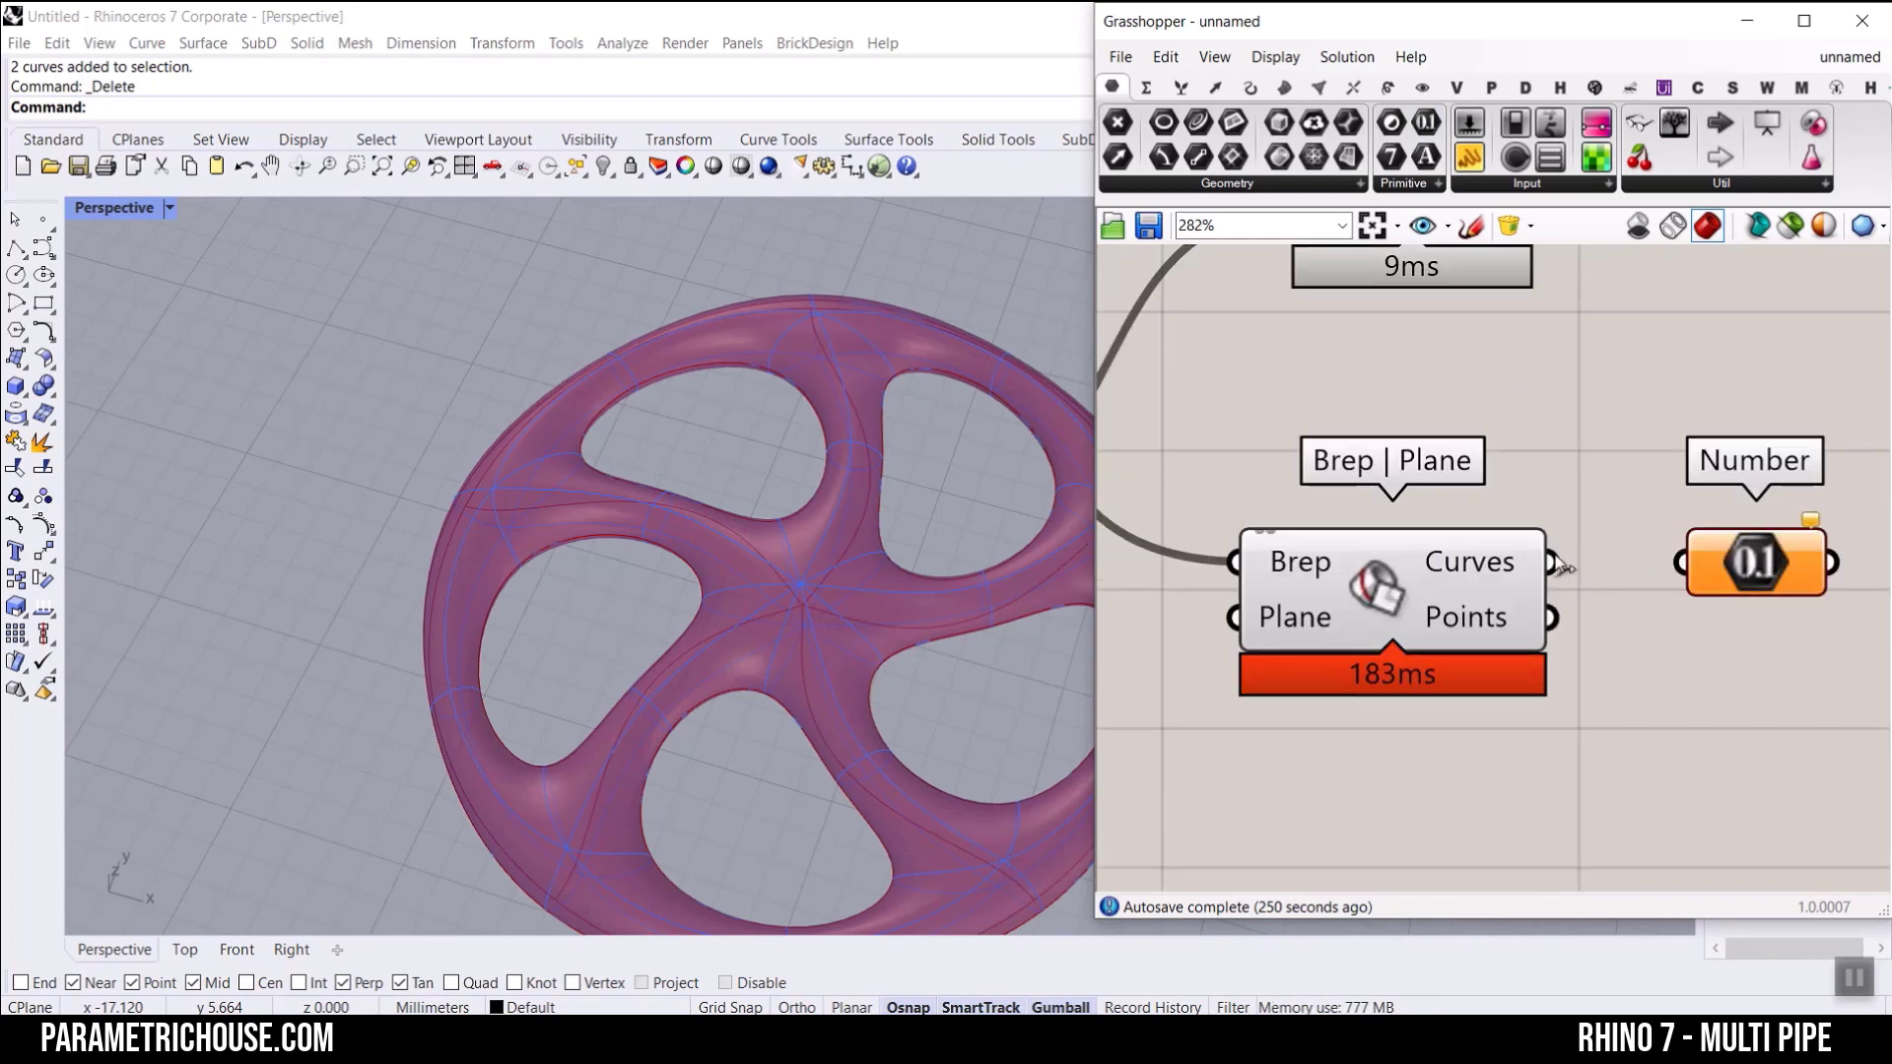
drag(1551, 562, 1681, 562)
right_drag(1781, 582, 1374, 498)
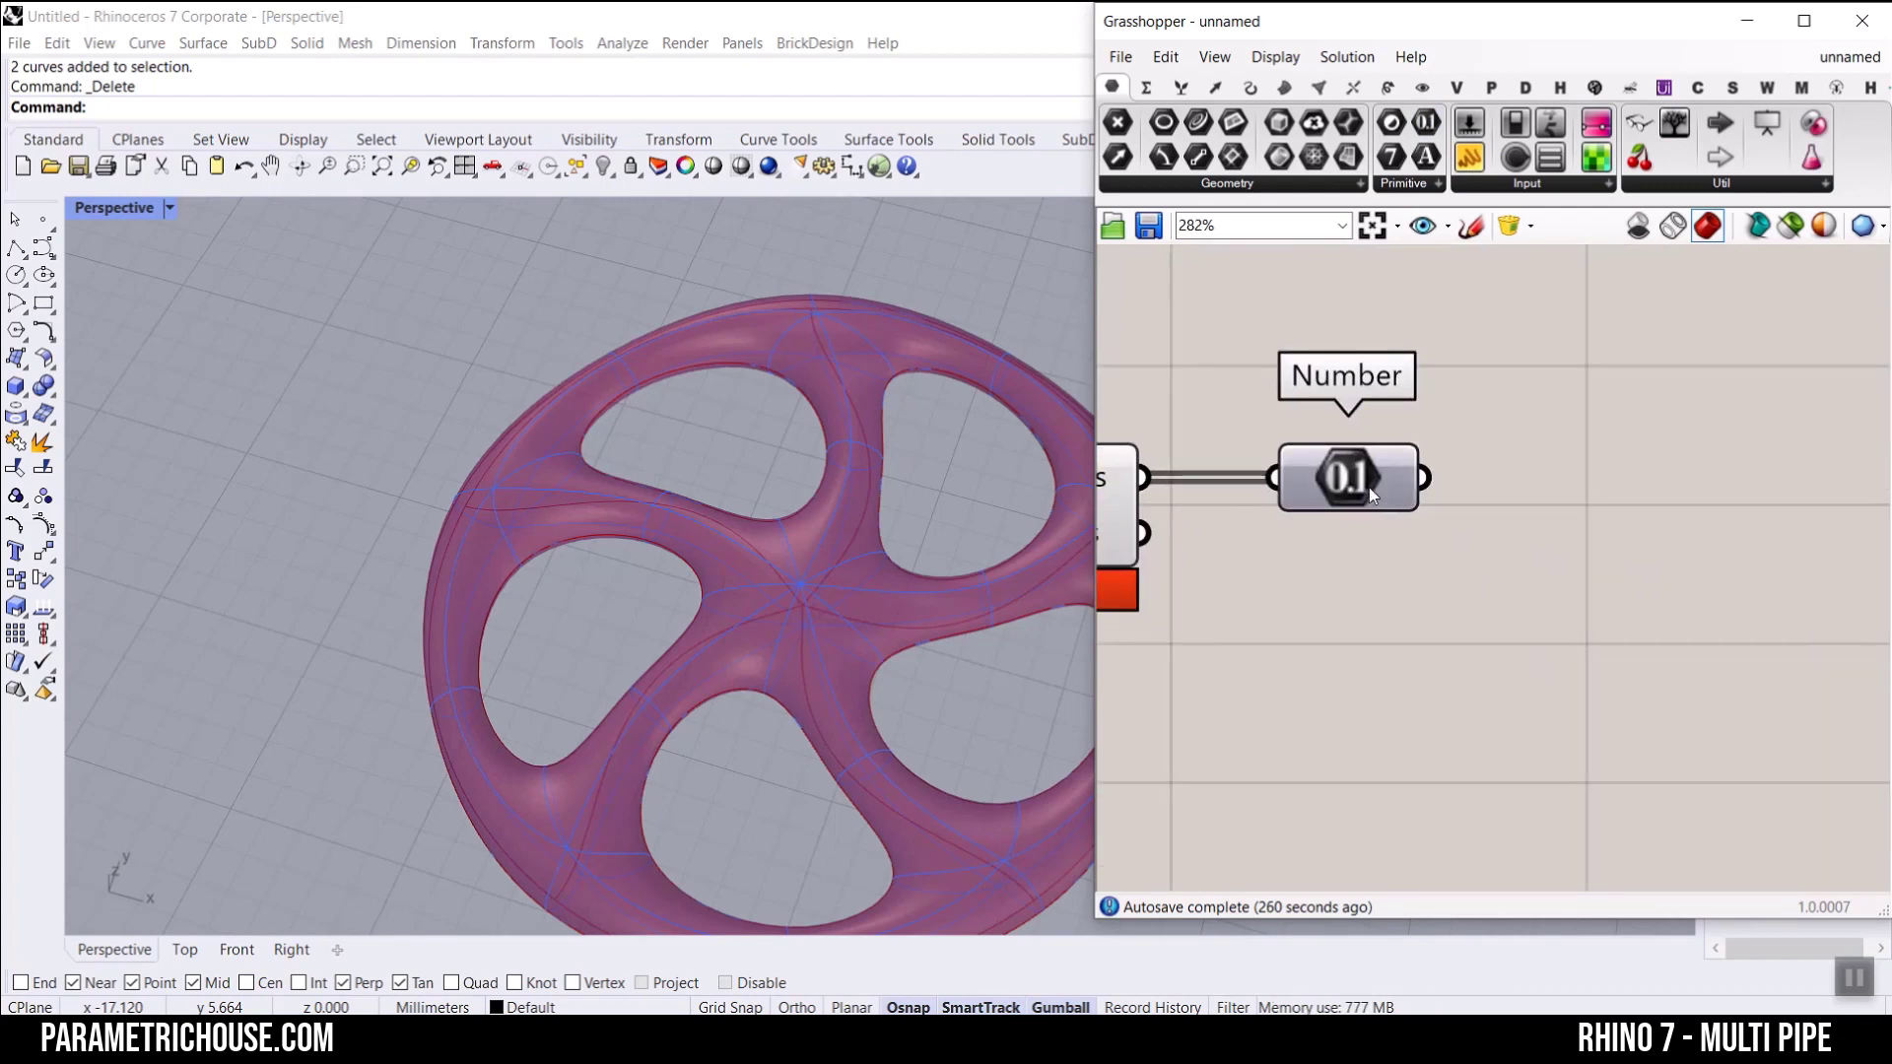
mouse_move(1354, 498)
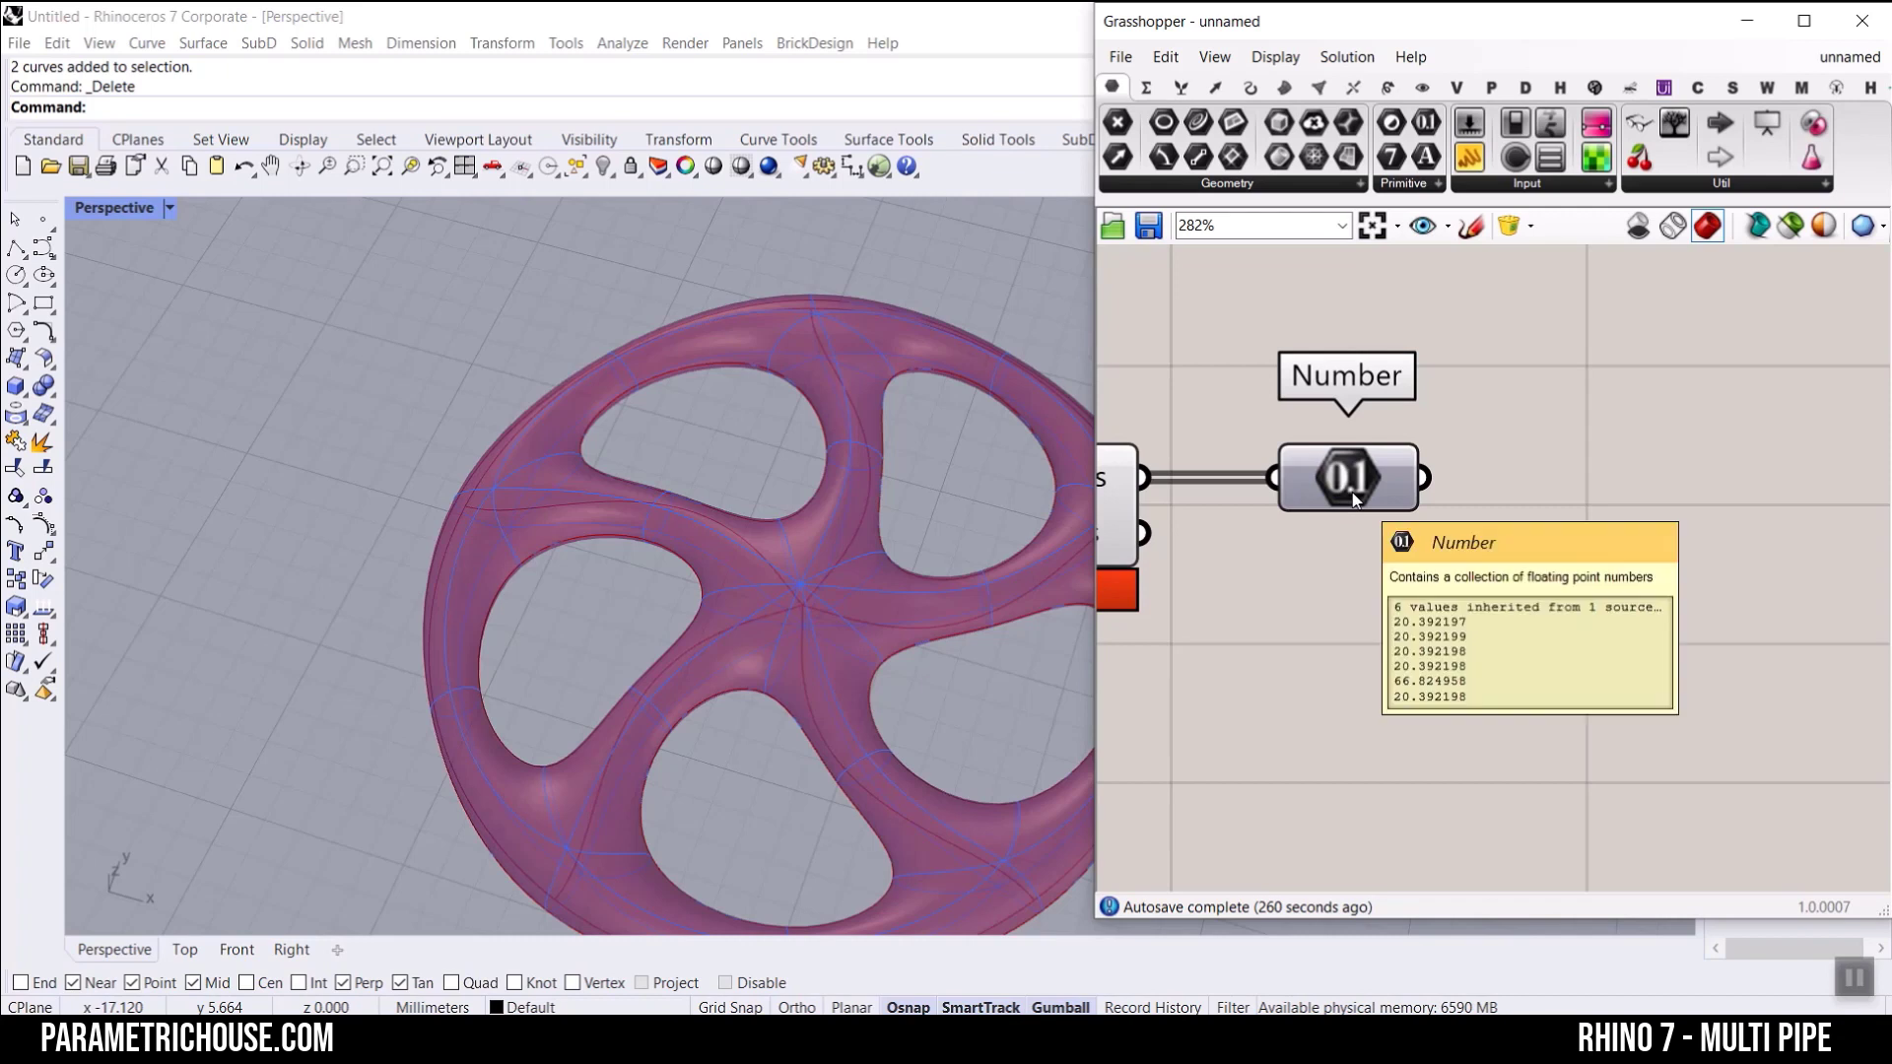
Step: Add a Sort List component with the Number values as its Keys, and compare the unsorted and sorted keys
double_click(1604, 603)
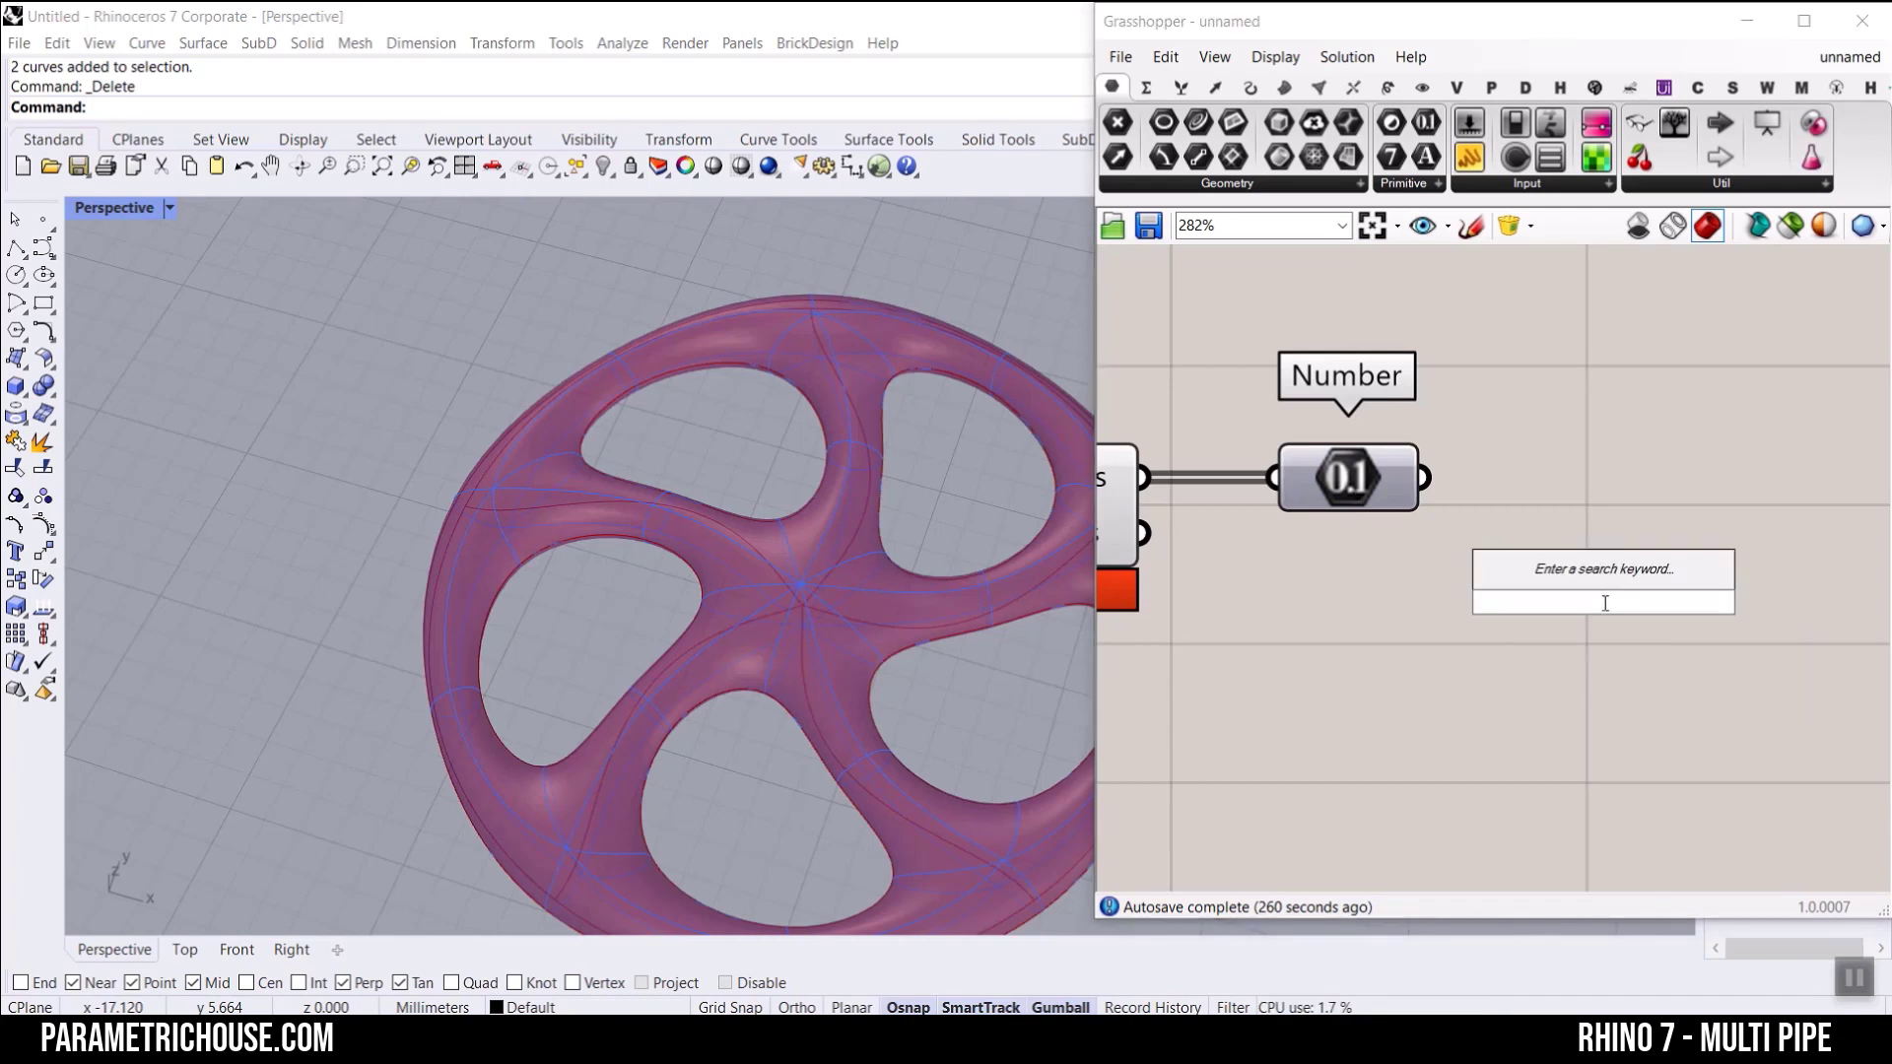
text(sort)
key(Return)
drag(1444, 590, 1586, 506)
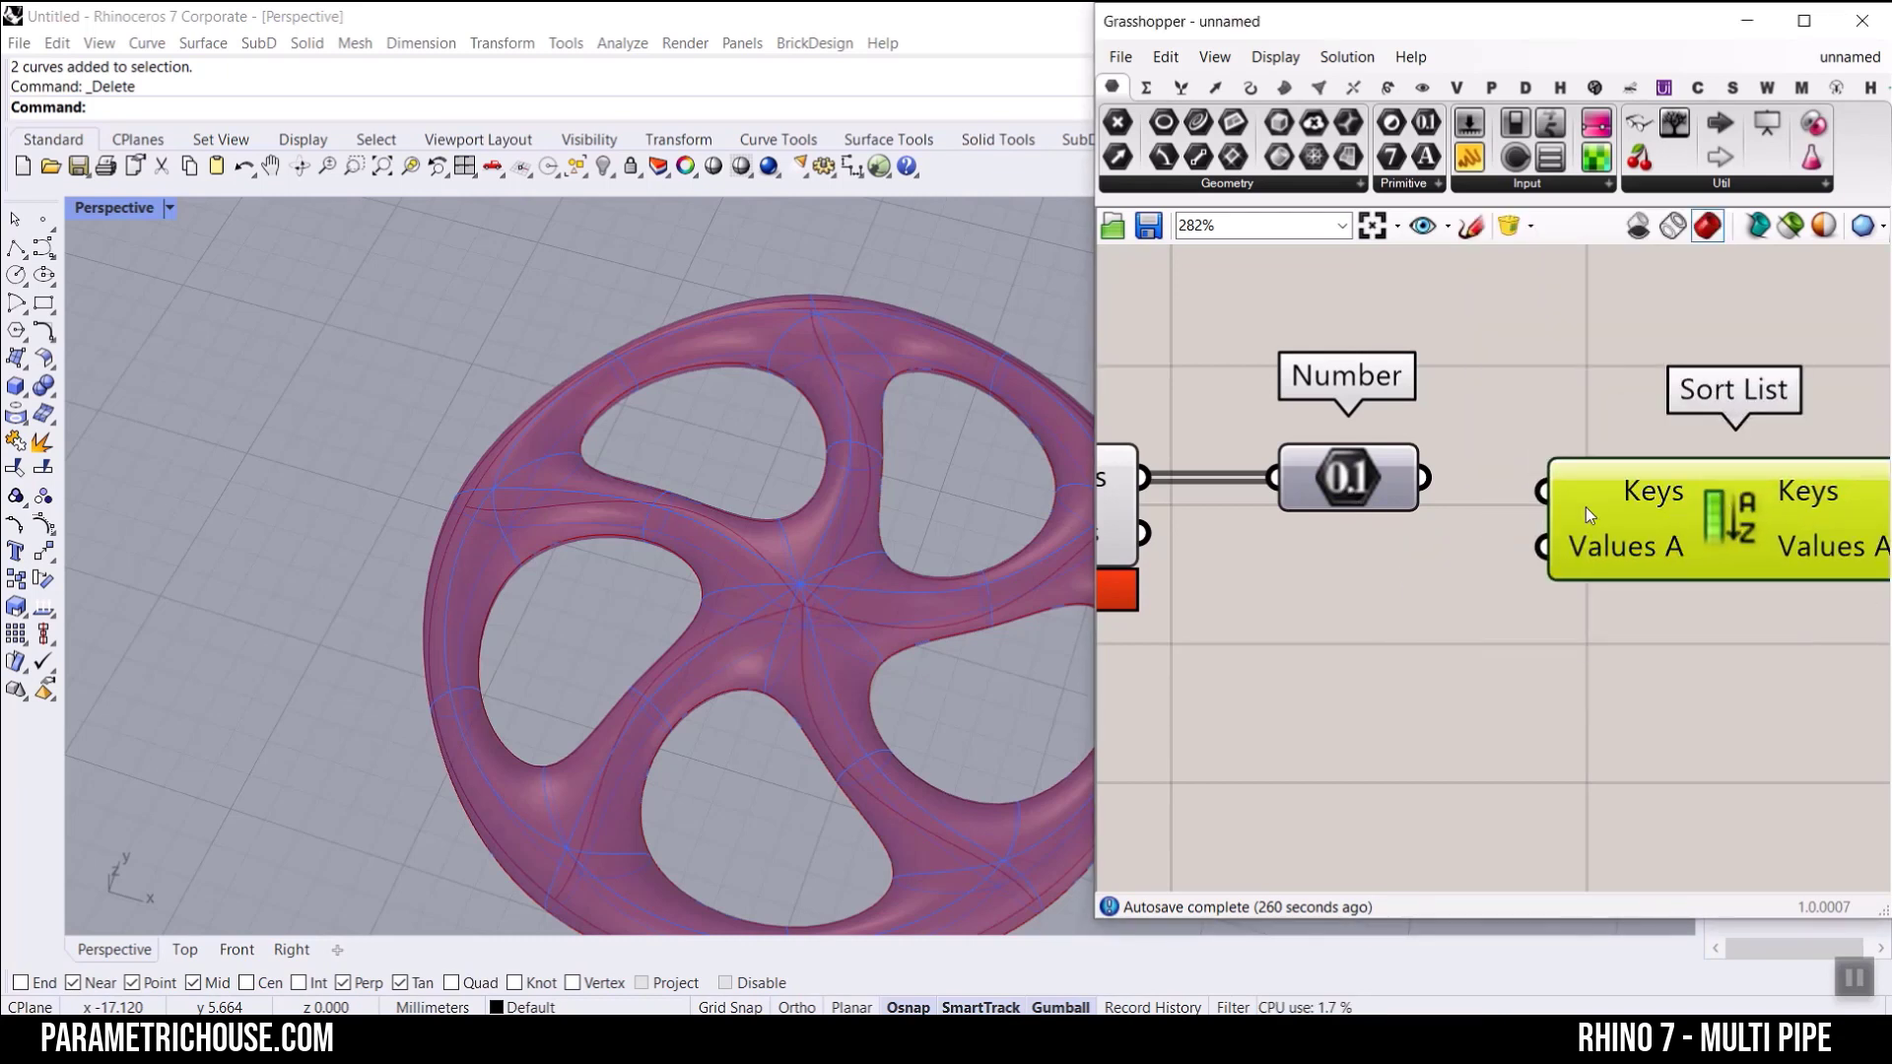
drag(1424, 478, 1543, 490)
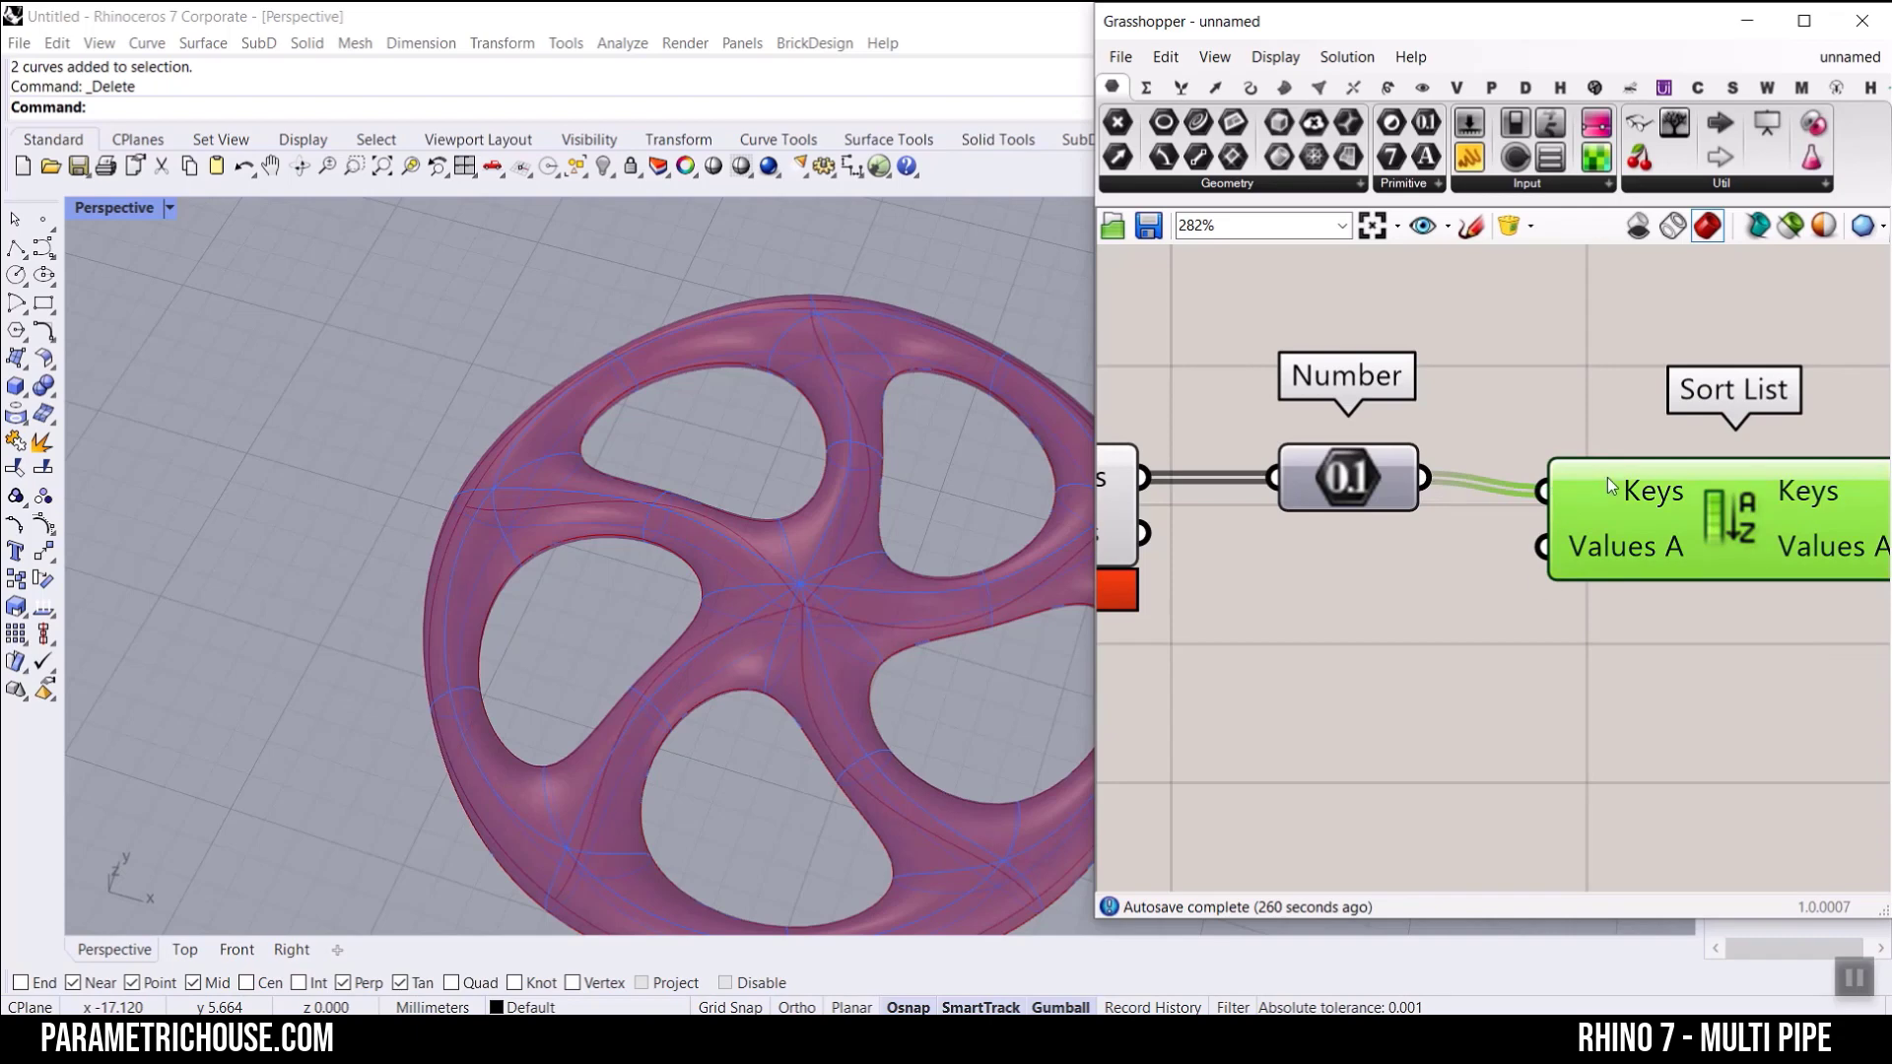
mouse_move(1622, 487)
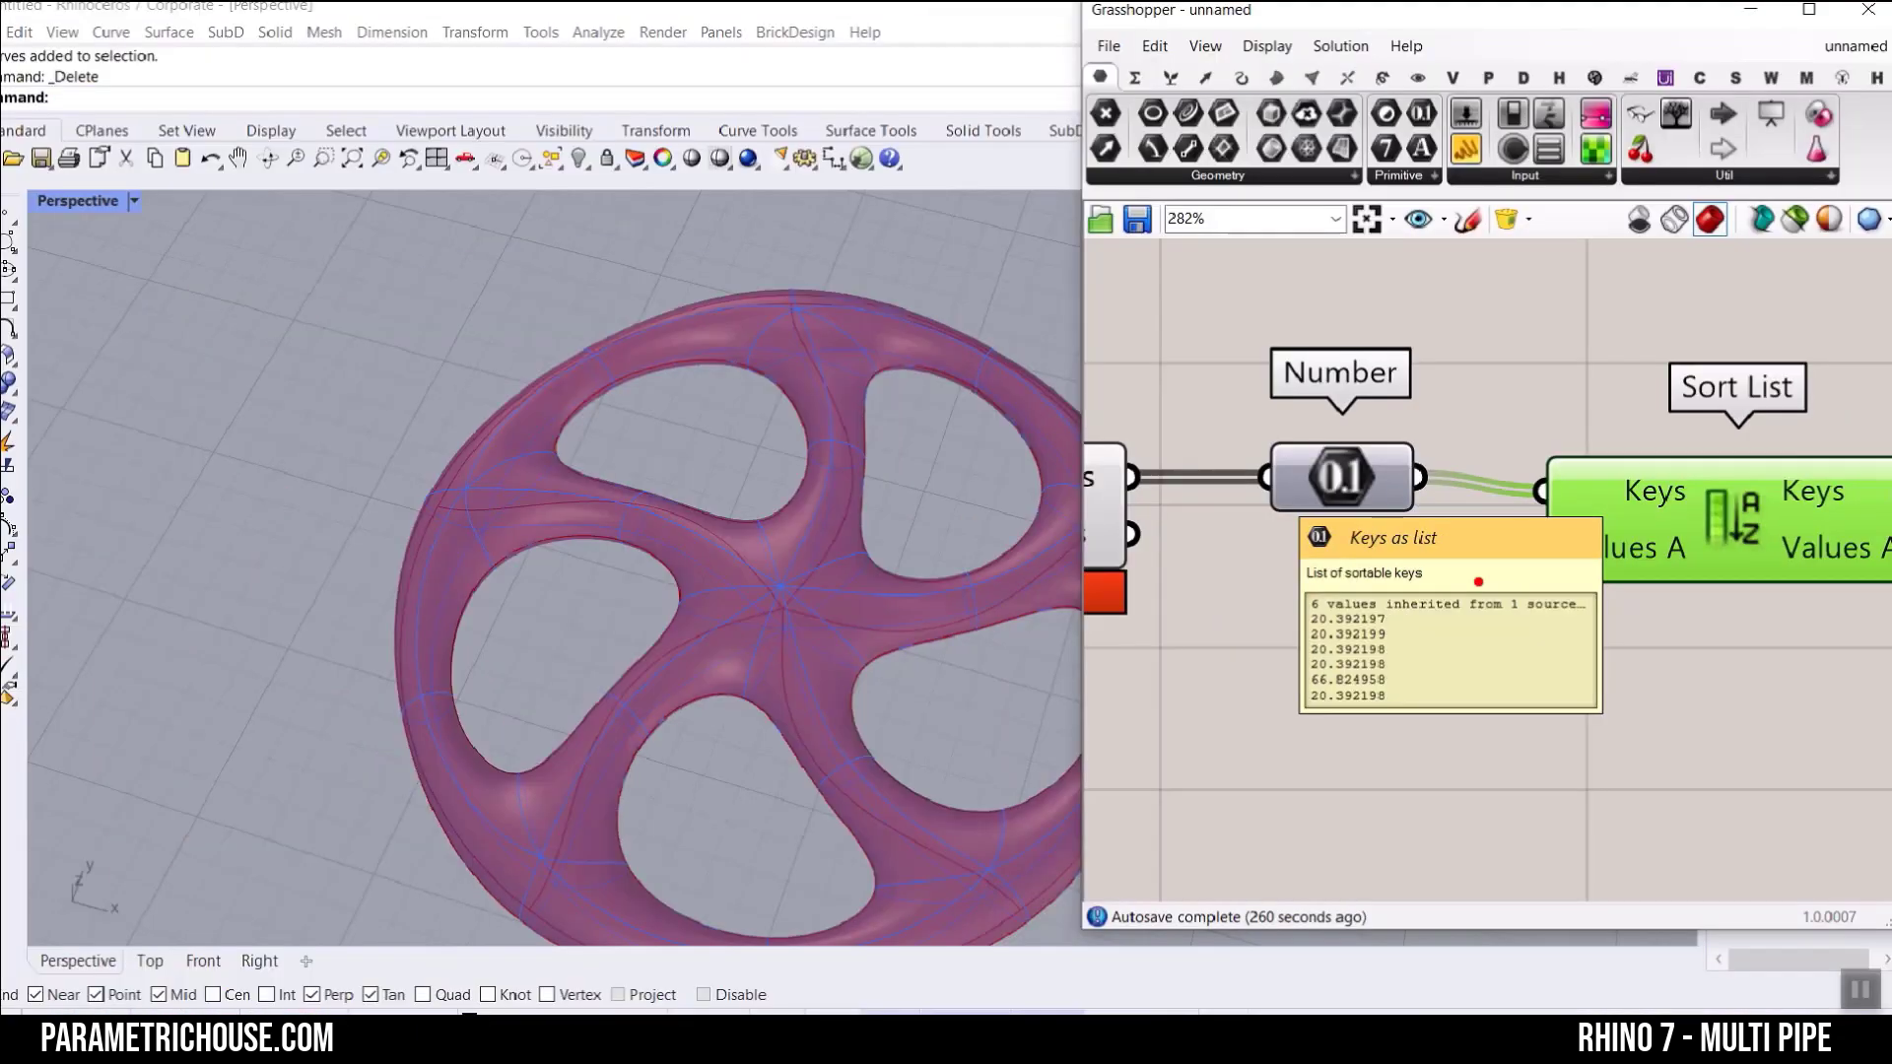
right_drag(1856, 418, 1285, 292)
mouse_move(1542, 432)
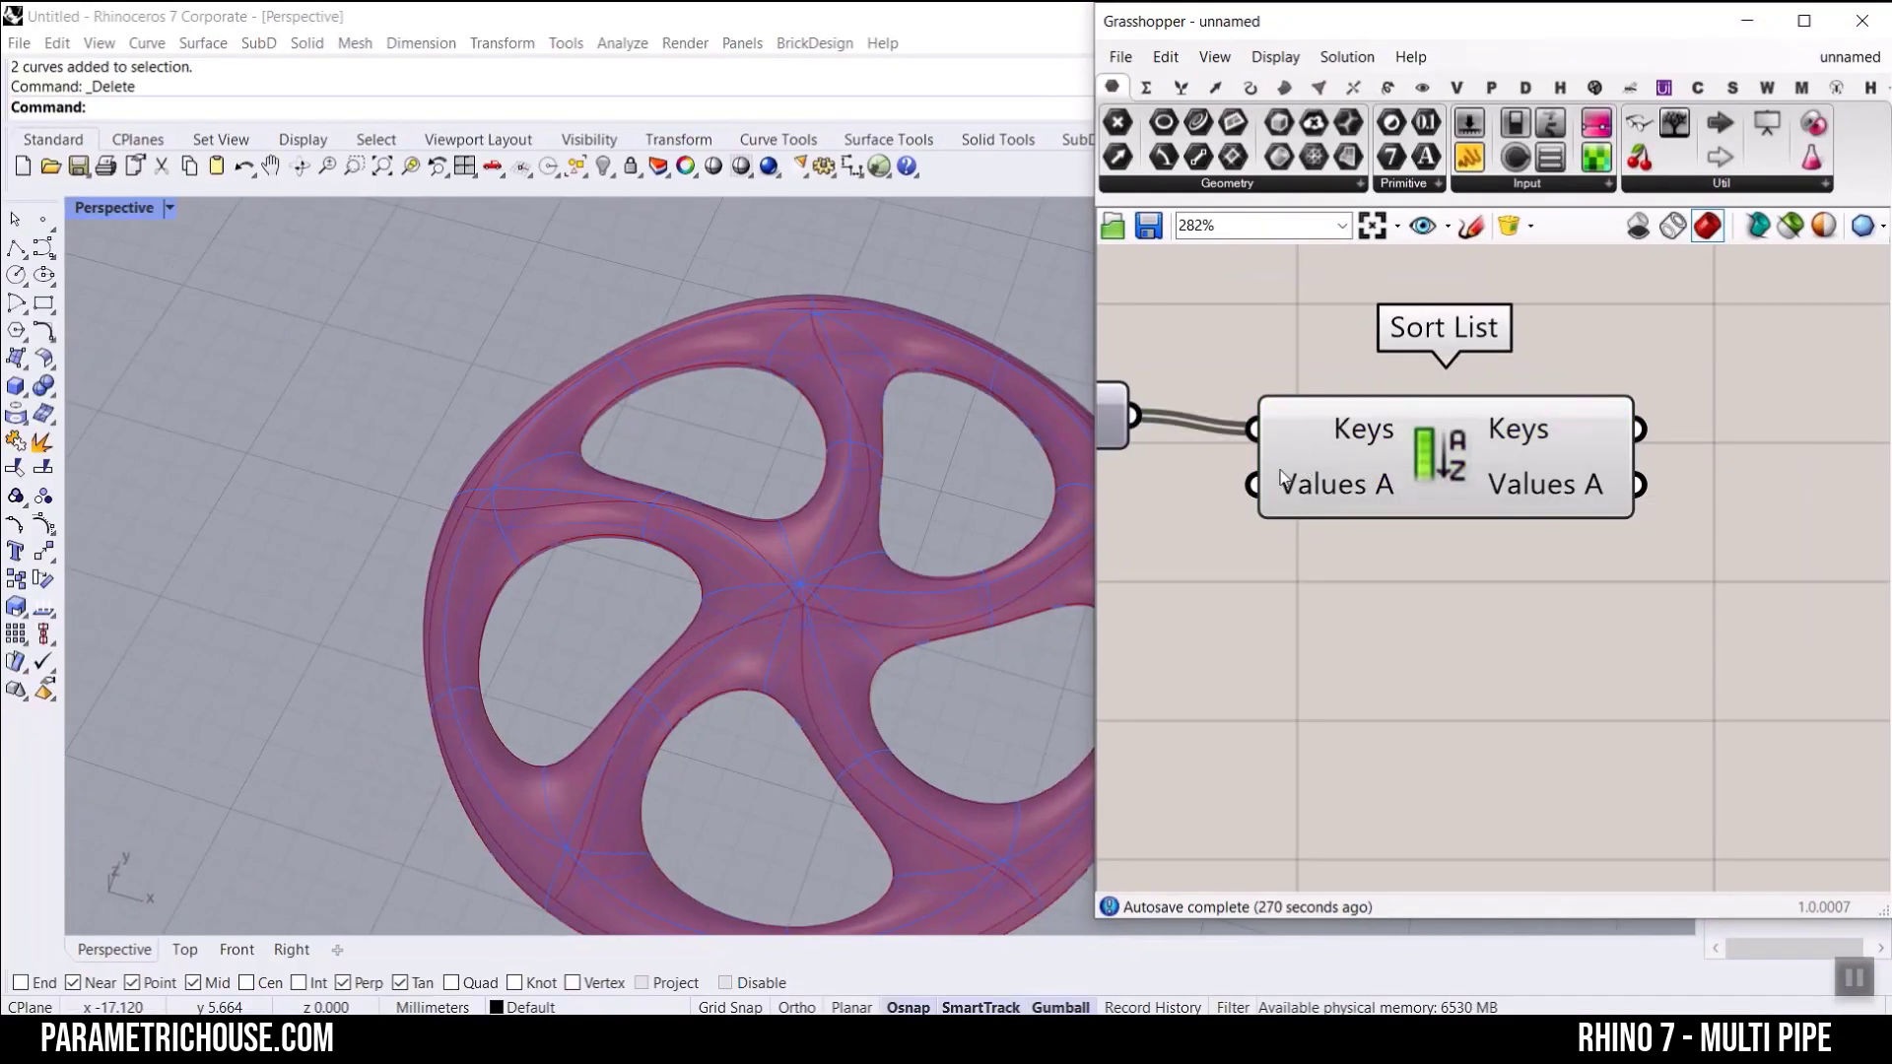
Step: Feed the Brep | Plane Curves output into the Values A input of Sort List
right_drag(1021, 526, 1643, 717)
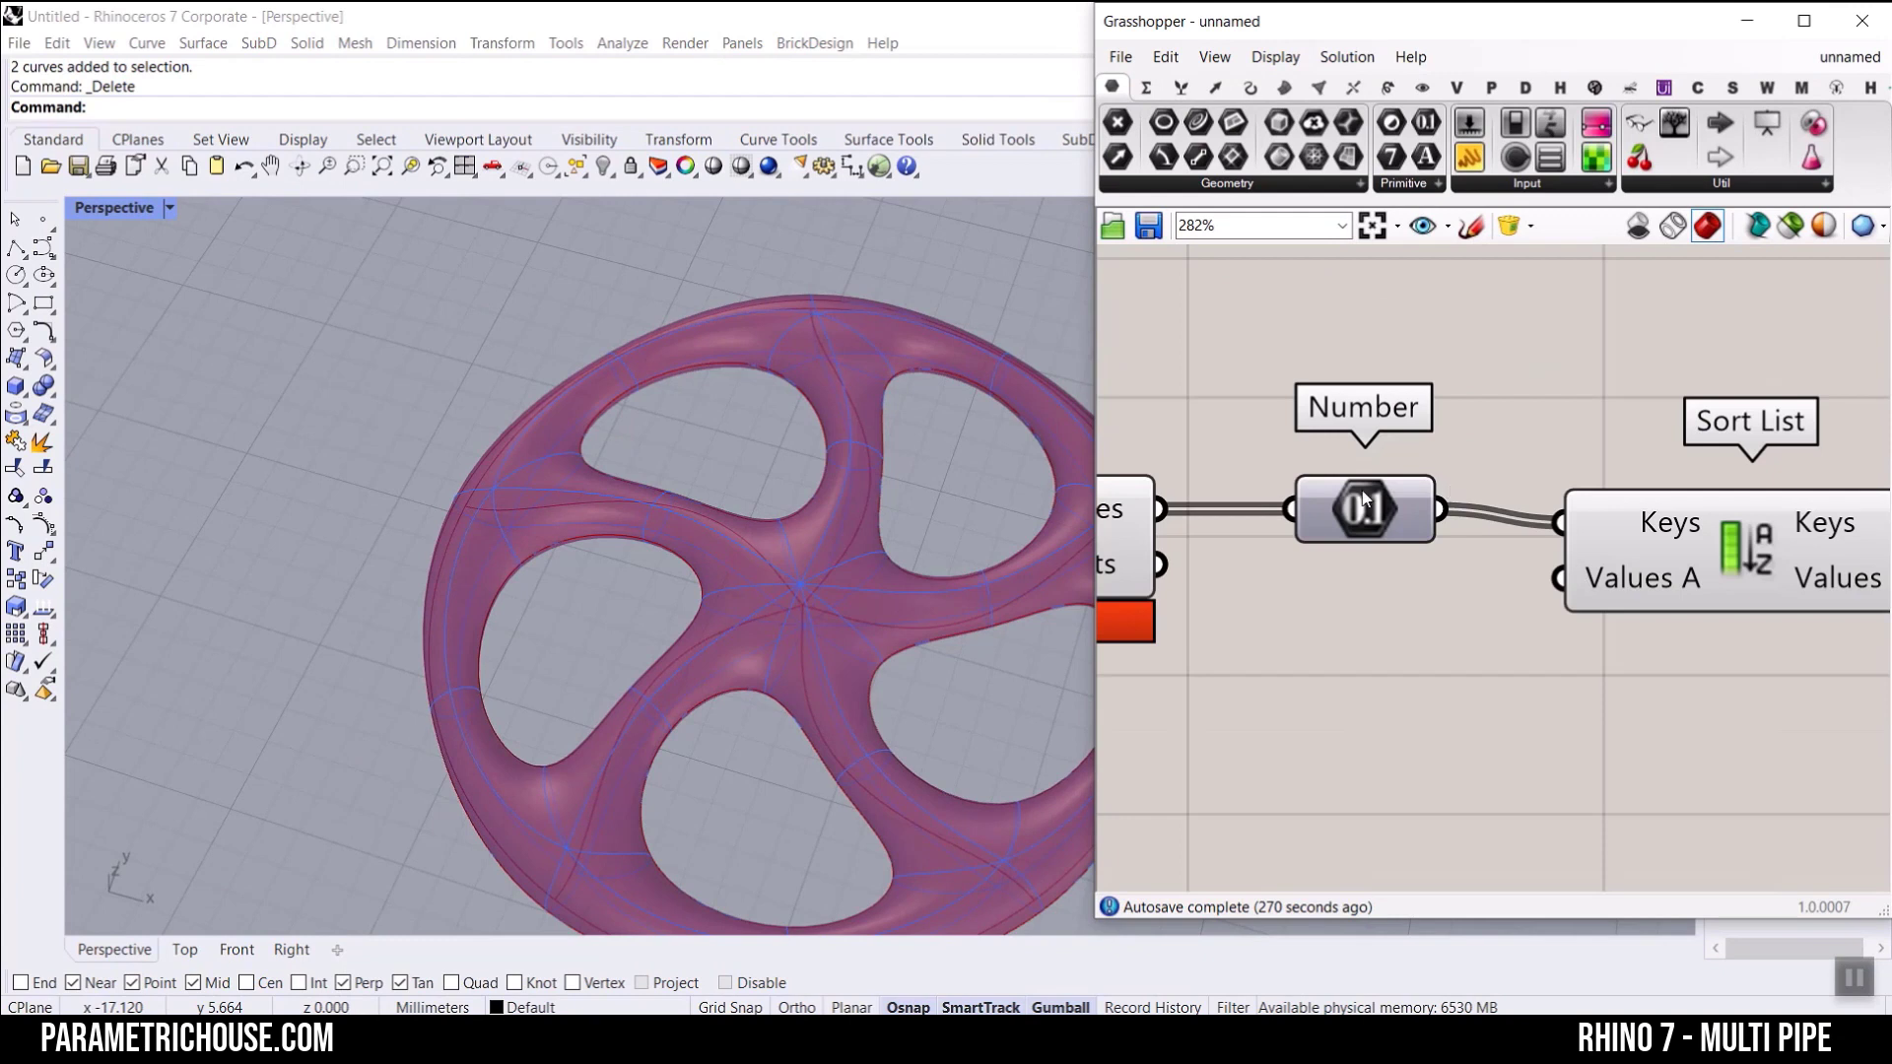
scroll(1364, 498, down, 2)
drag(1523, 483, 1626, 350)
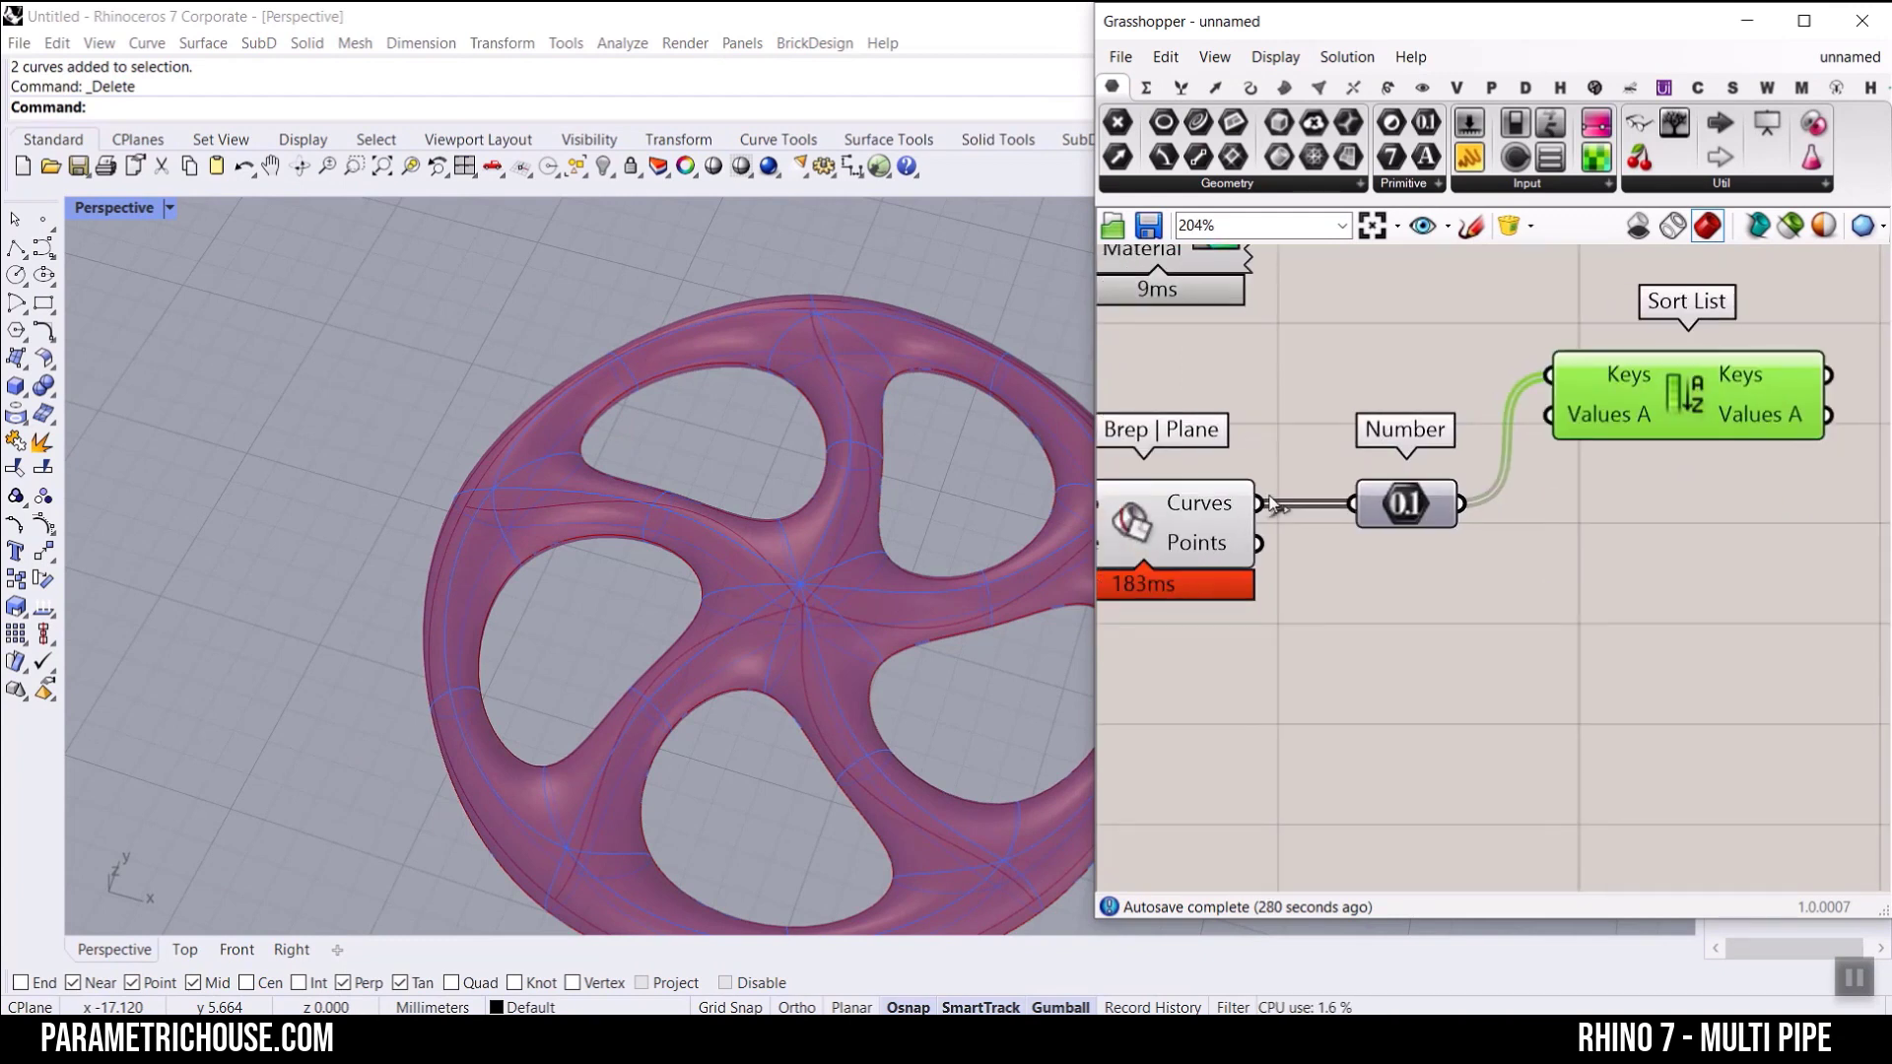
drag(1261, 504, 1539, 582)
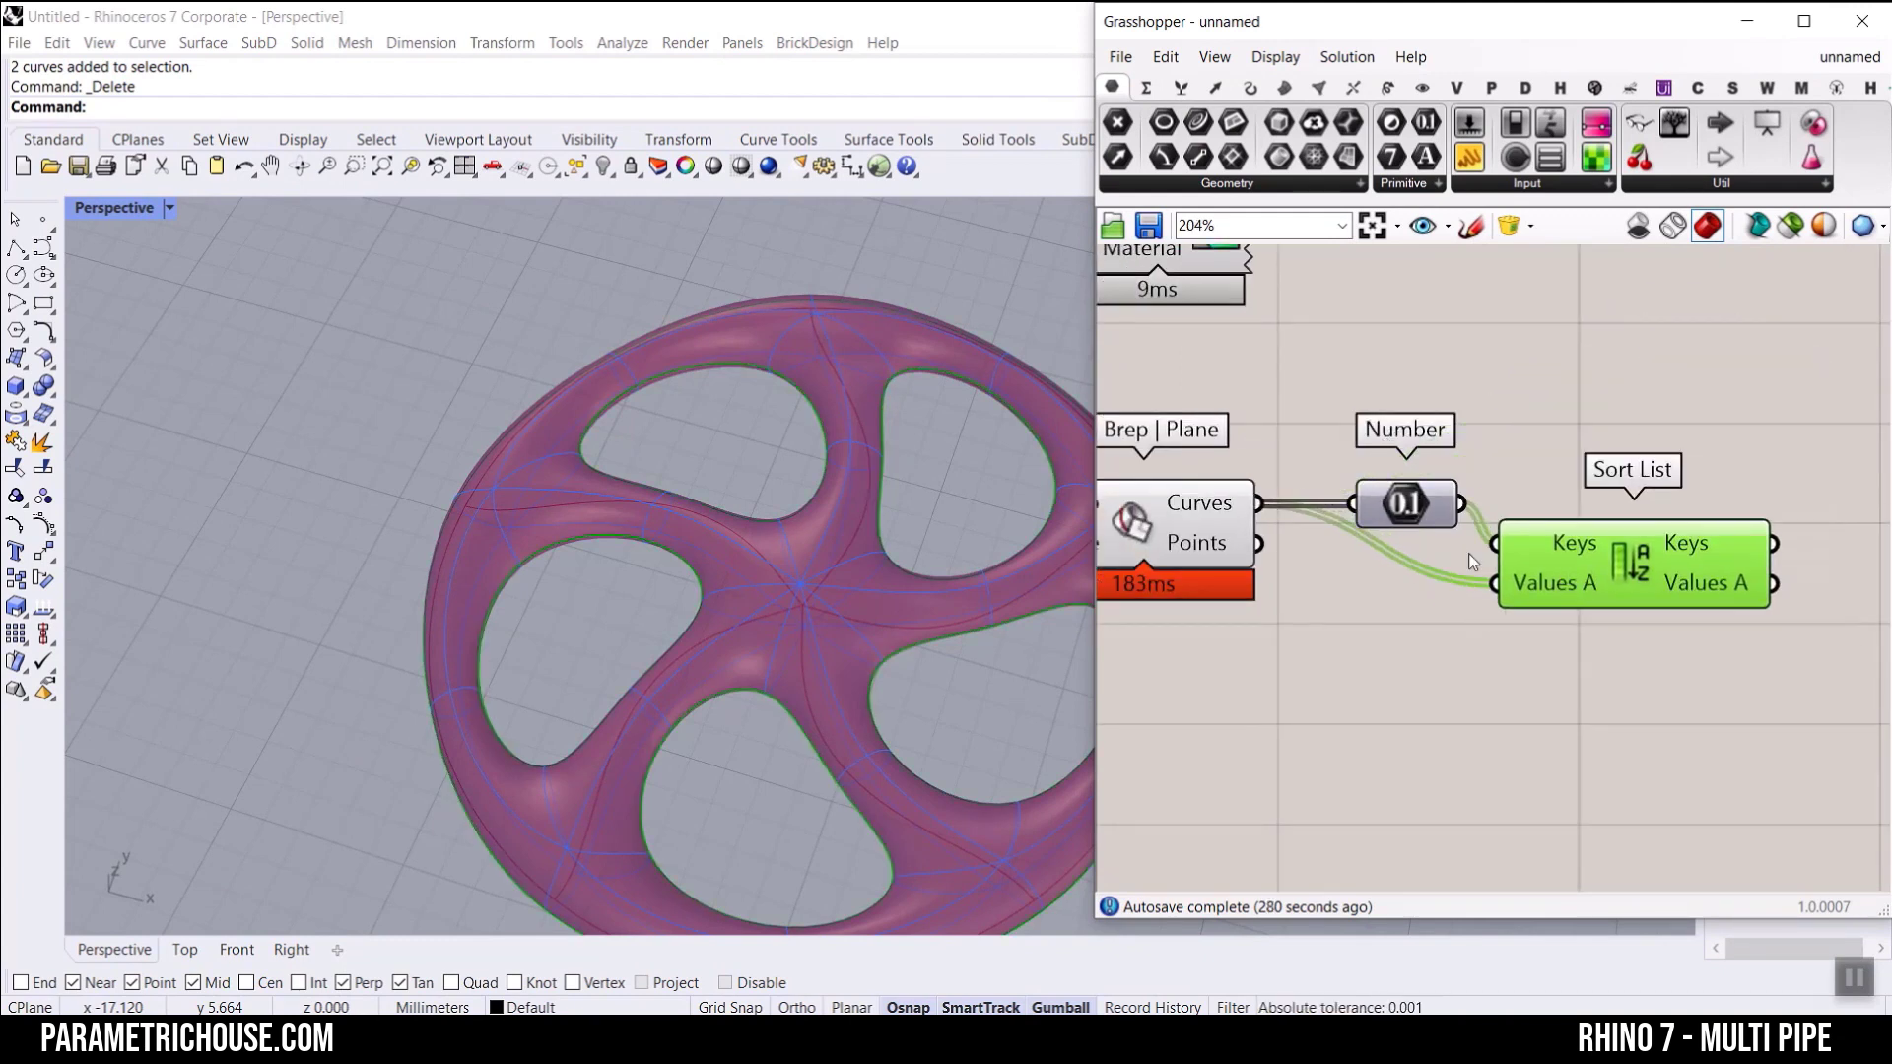
Step: Reverse the Values A output of Sort List so the longest curve comes first
scroll(1468, 552, up, 3)
scroll(1455, 505, down, 5)
right_drag(1560, 478, 1340, 364)
scroll(1368, 419, up, 3)
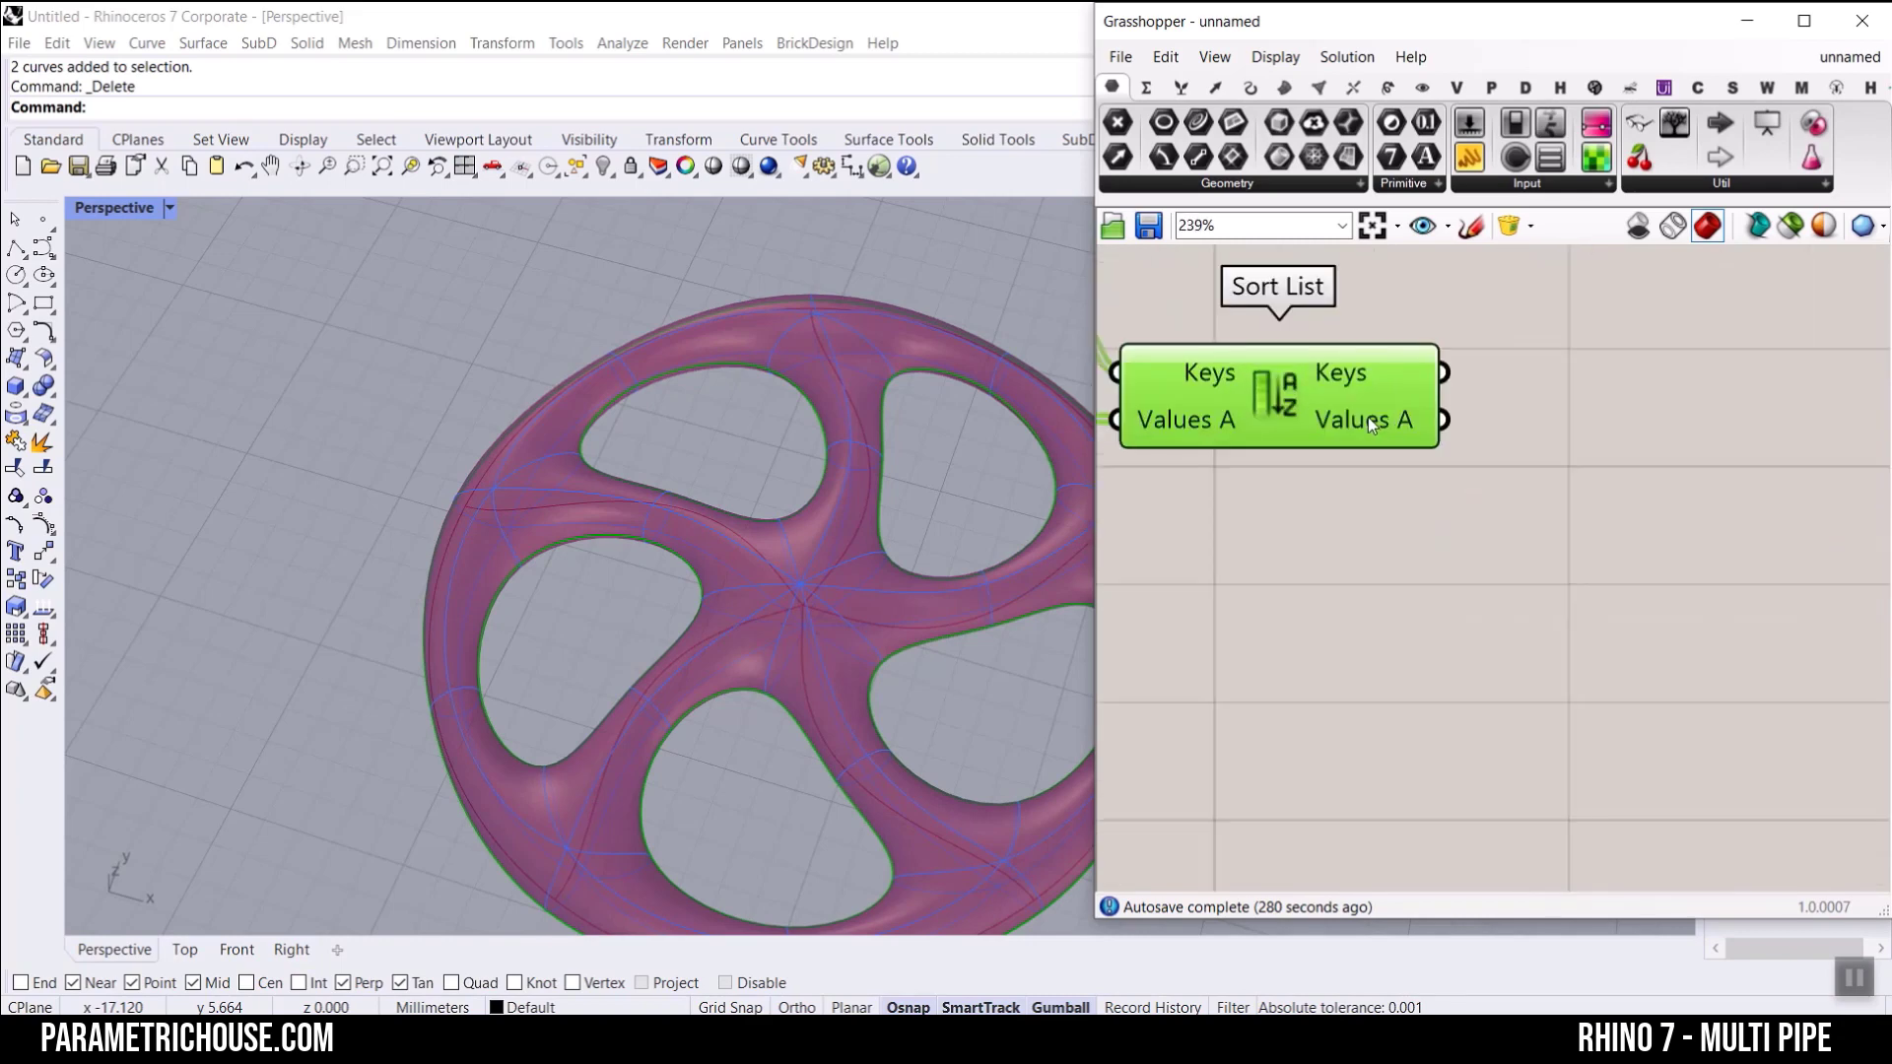
mouse_move(1367, 419)
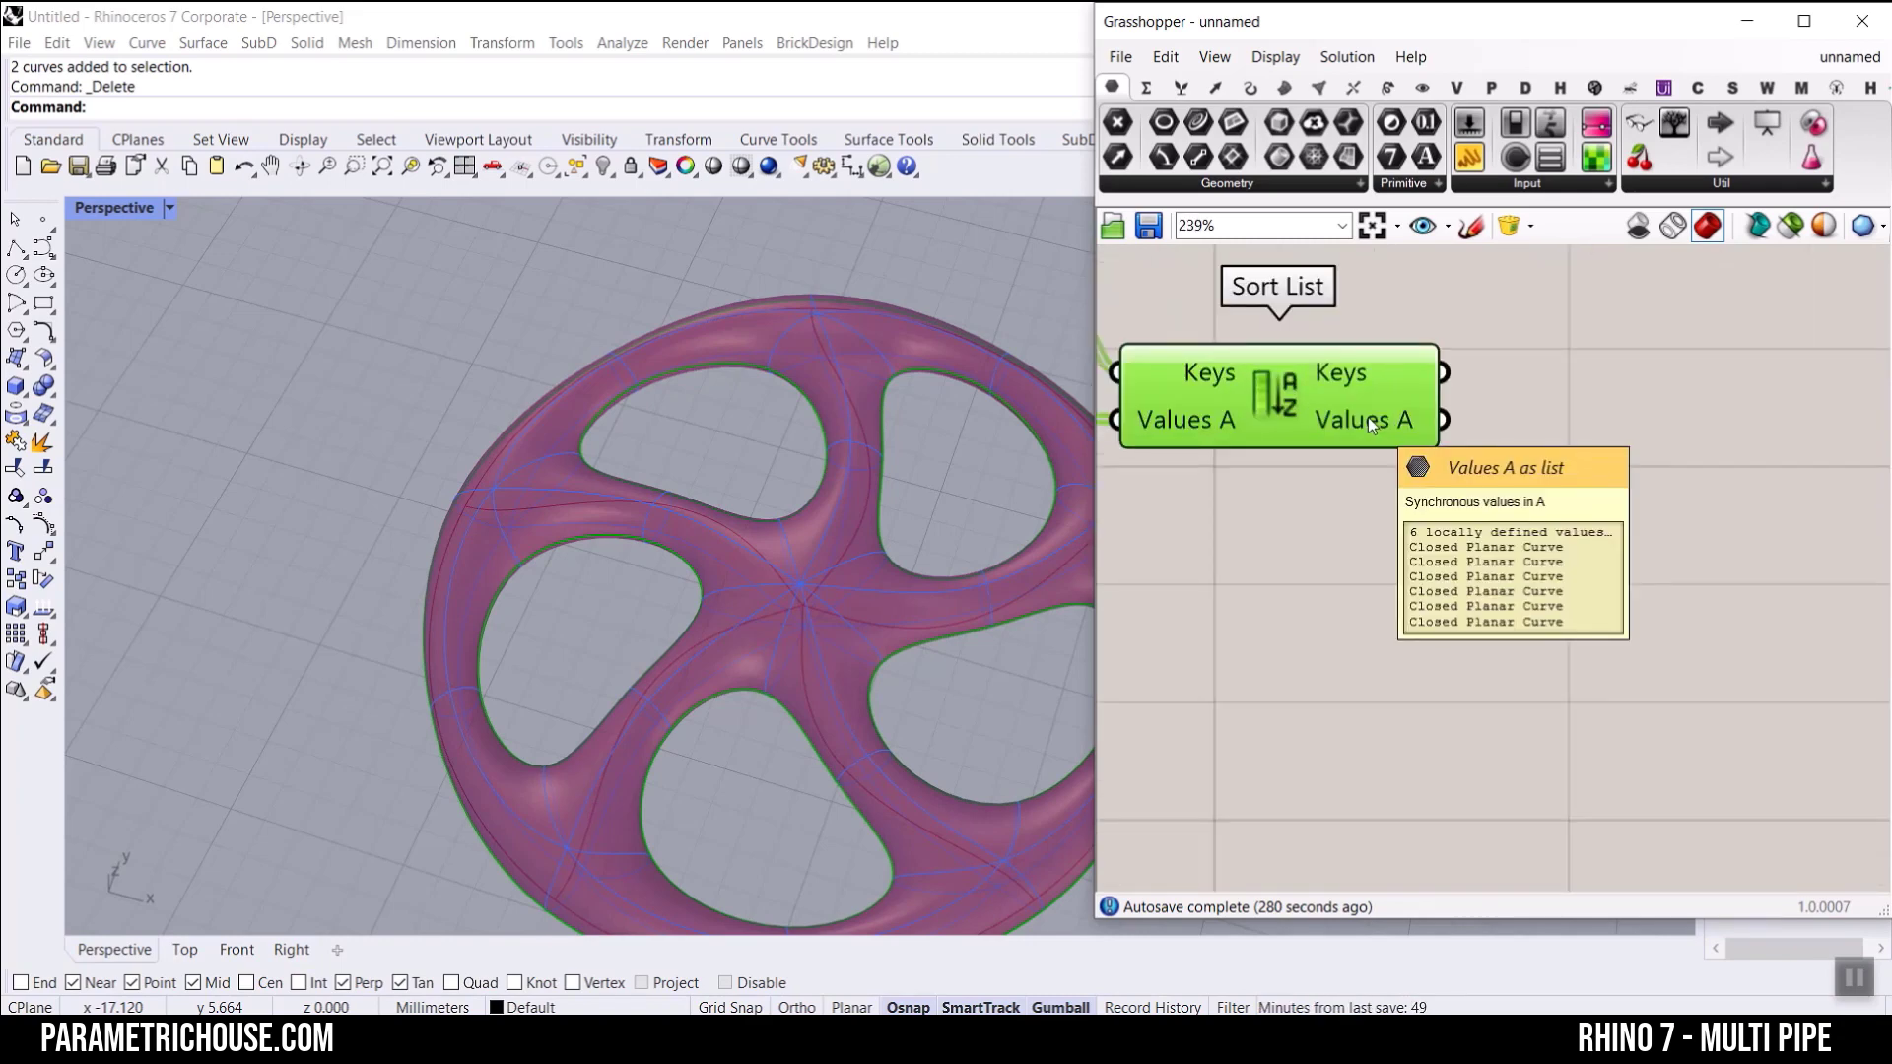
right_click(1369, 420)
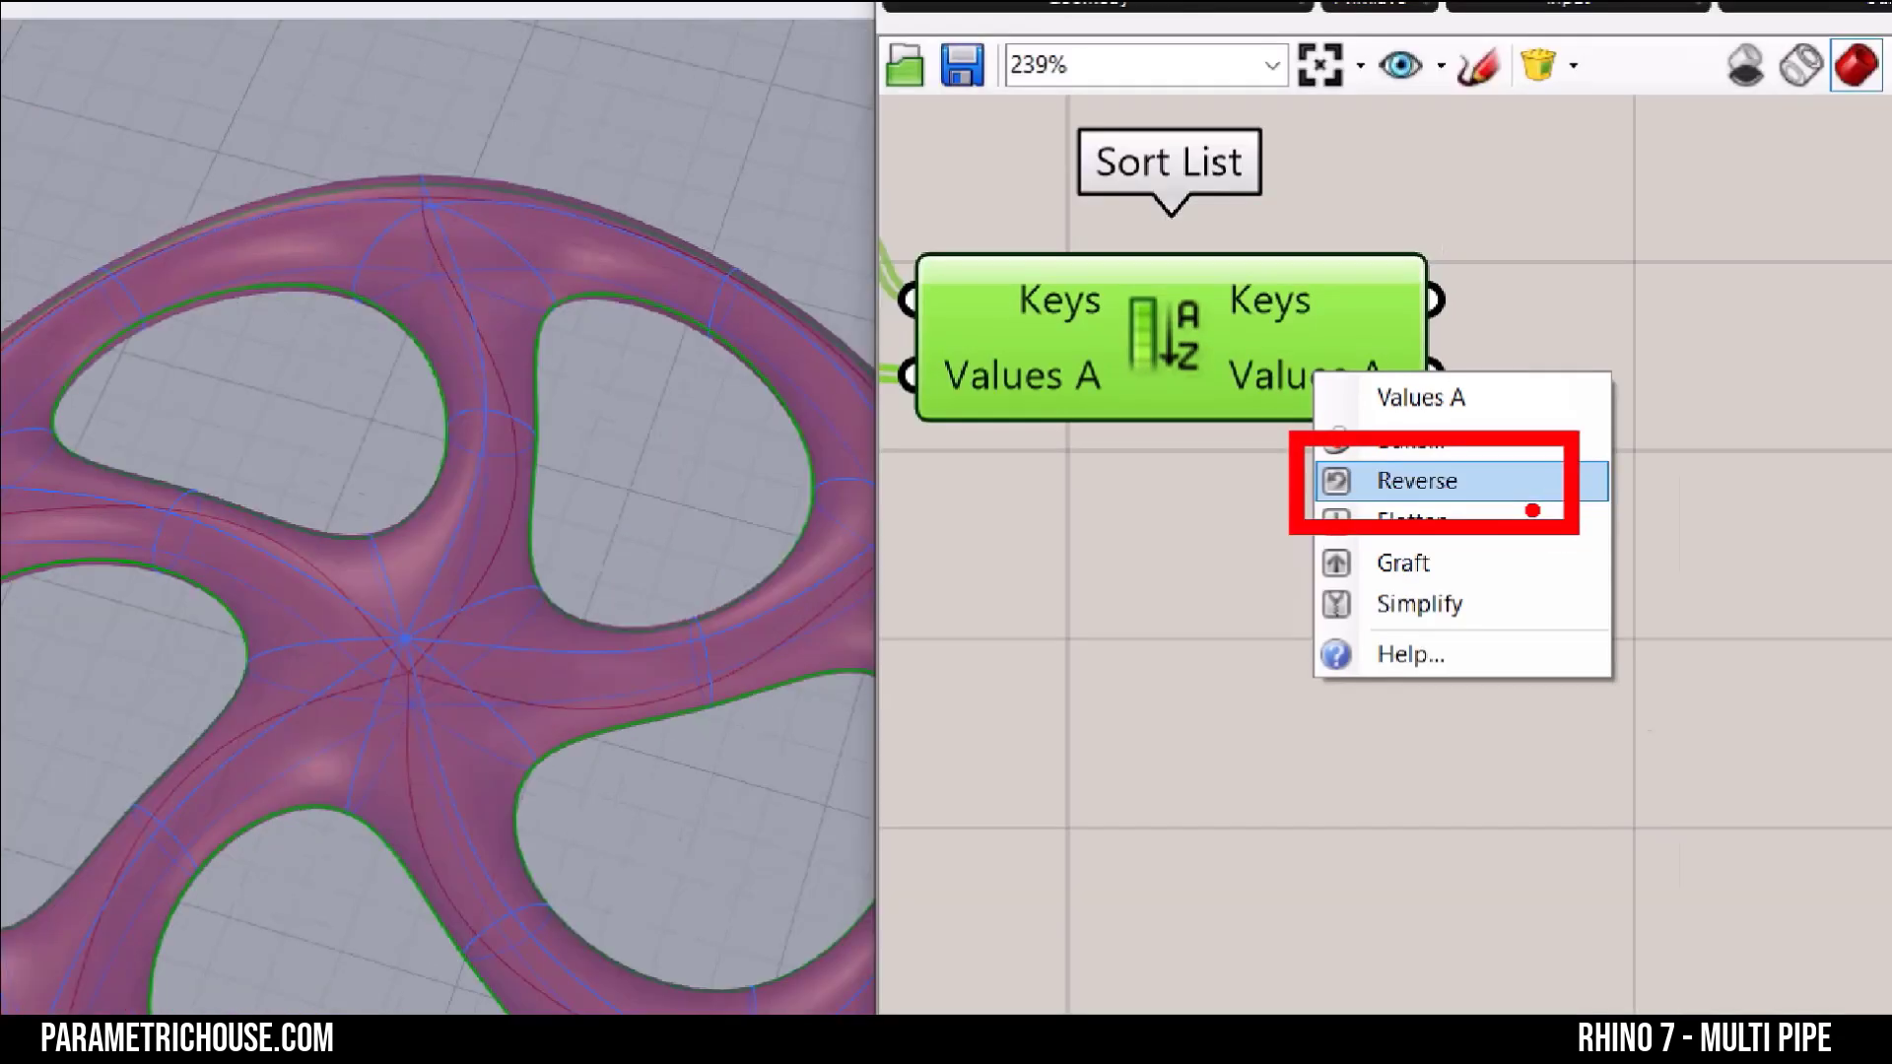
click(1200, 377)
right_click(1239, 365)
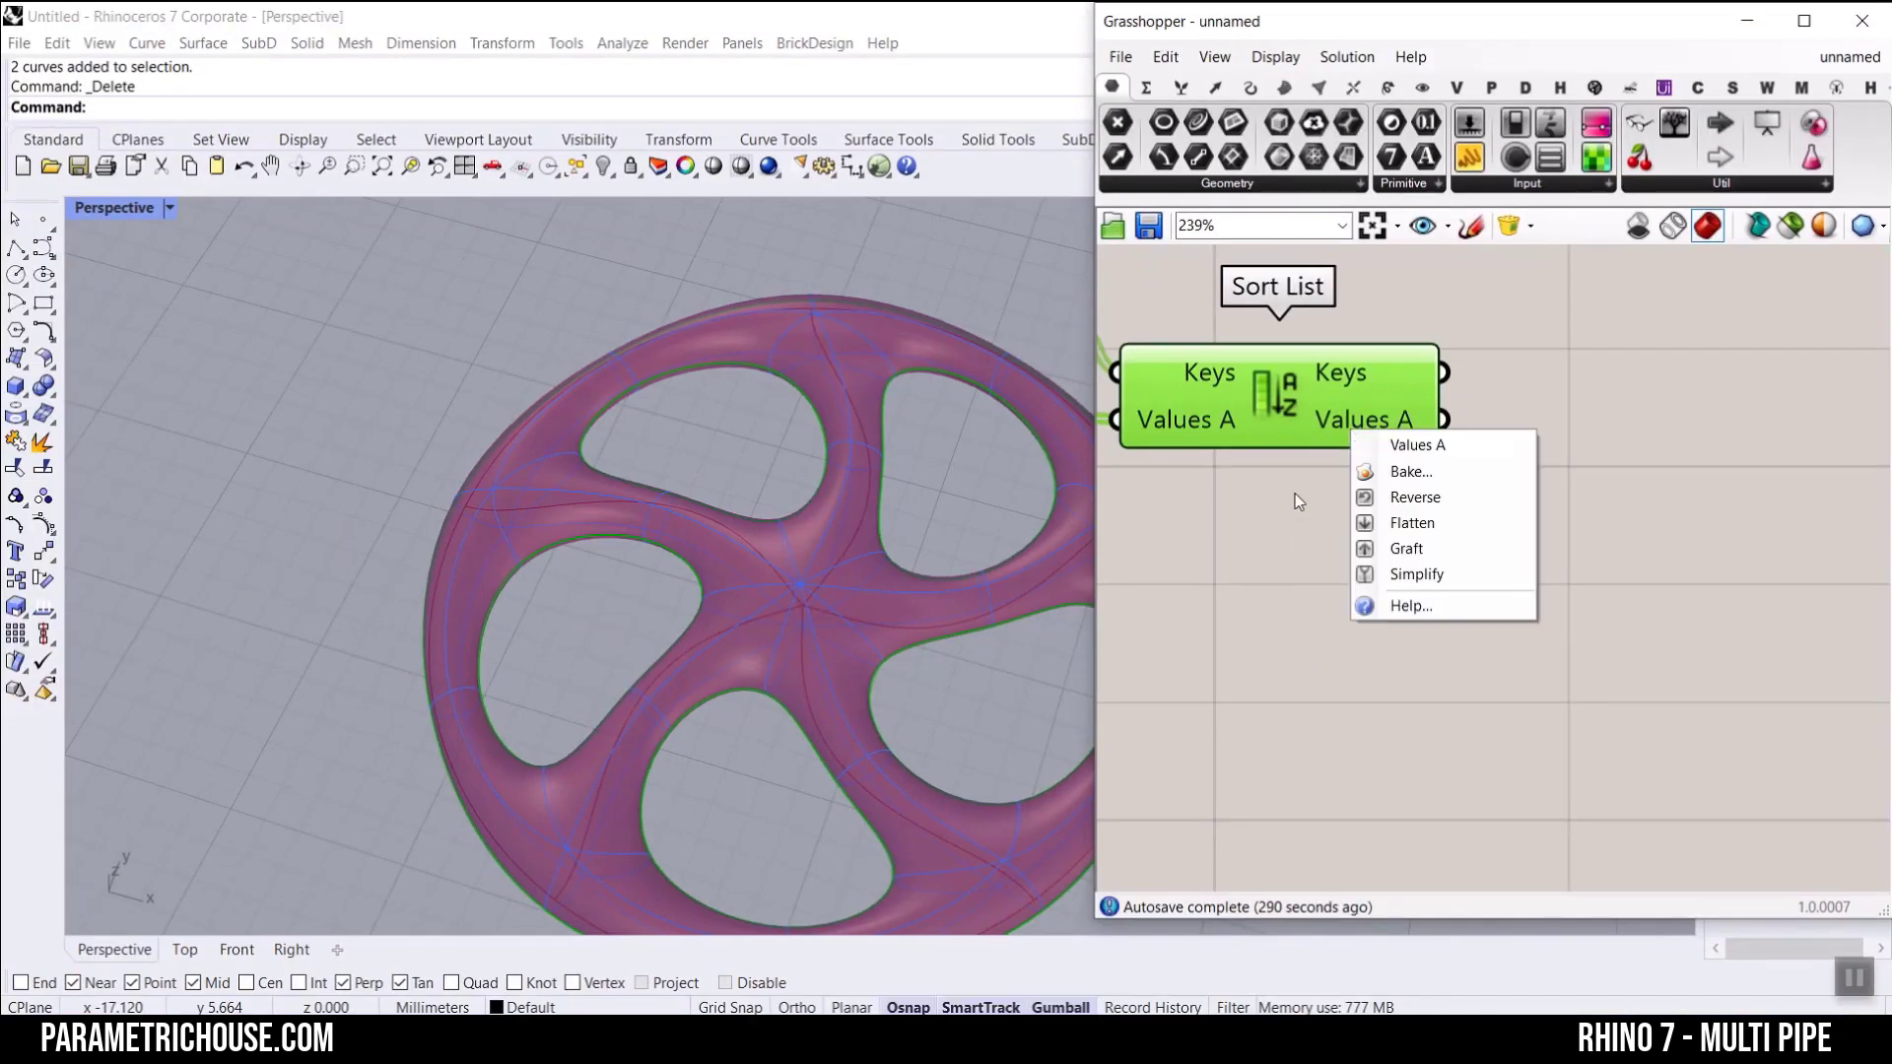
click(1411, 498)
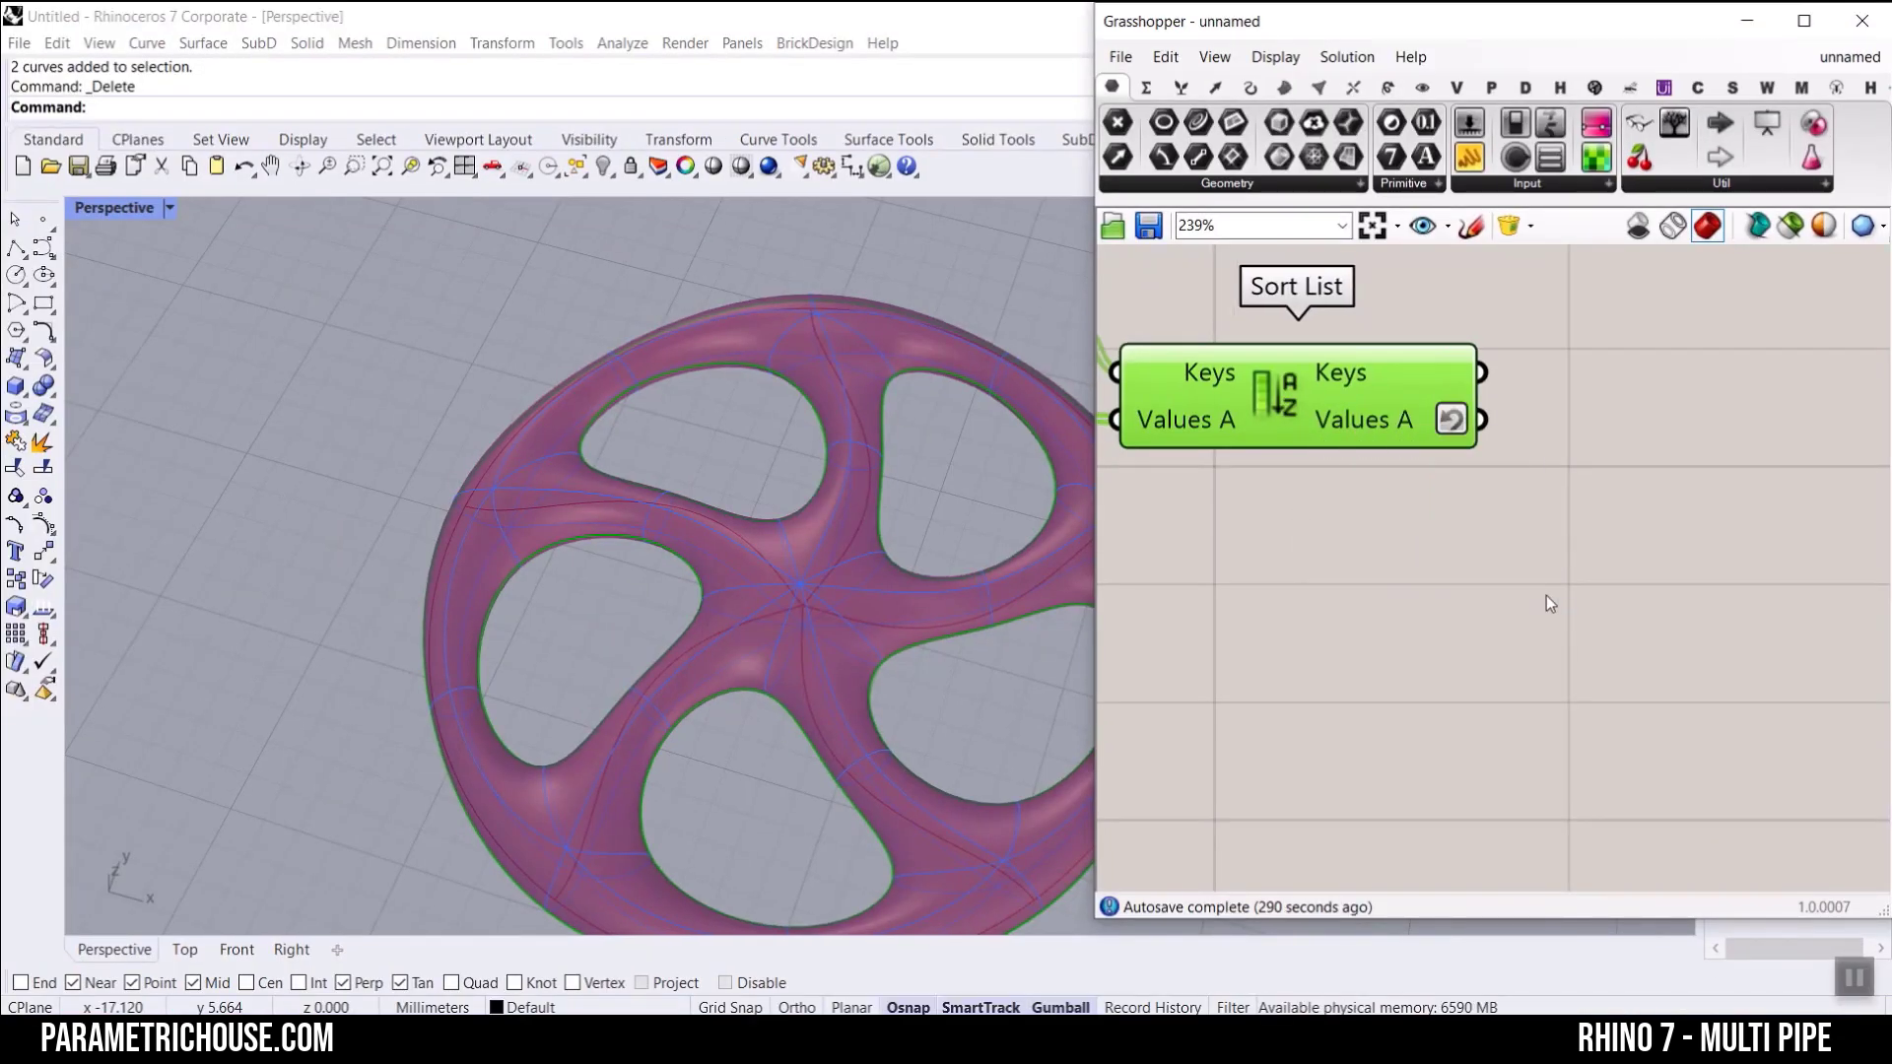
Step: Add a Cull Index component with its List input fed by the reversed Values A output
click(1181, 90)
click(1356, 185)
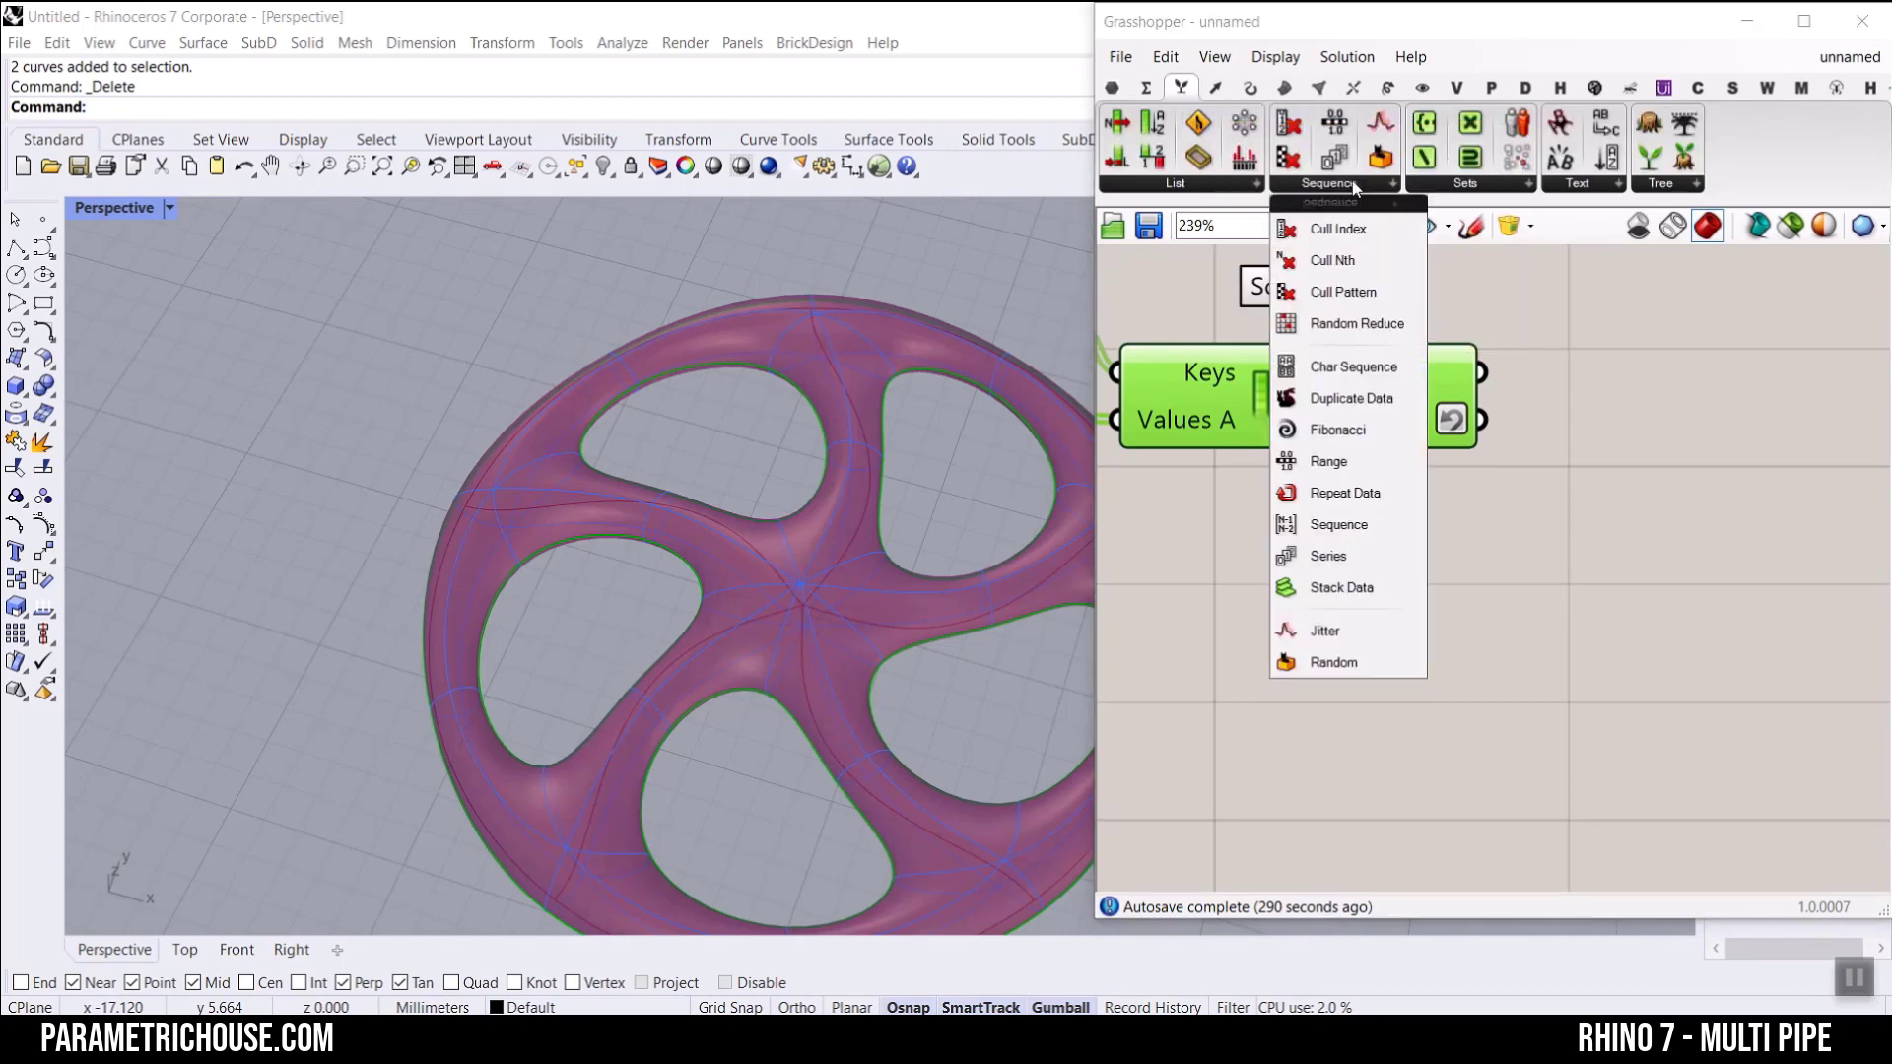
click(1294, 237)
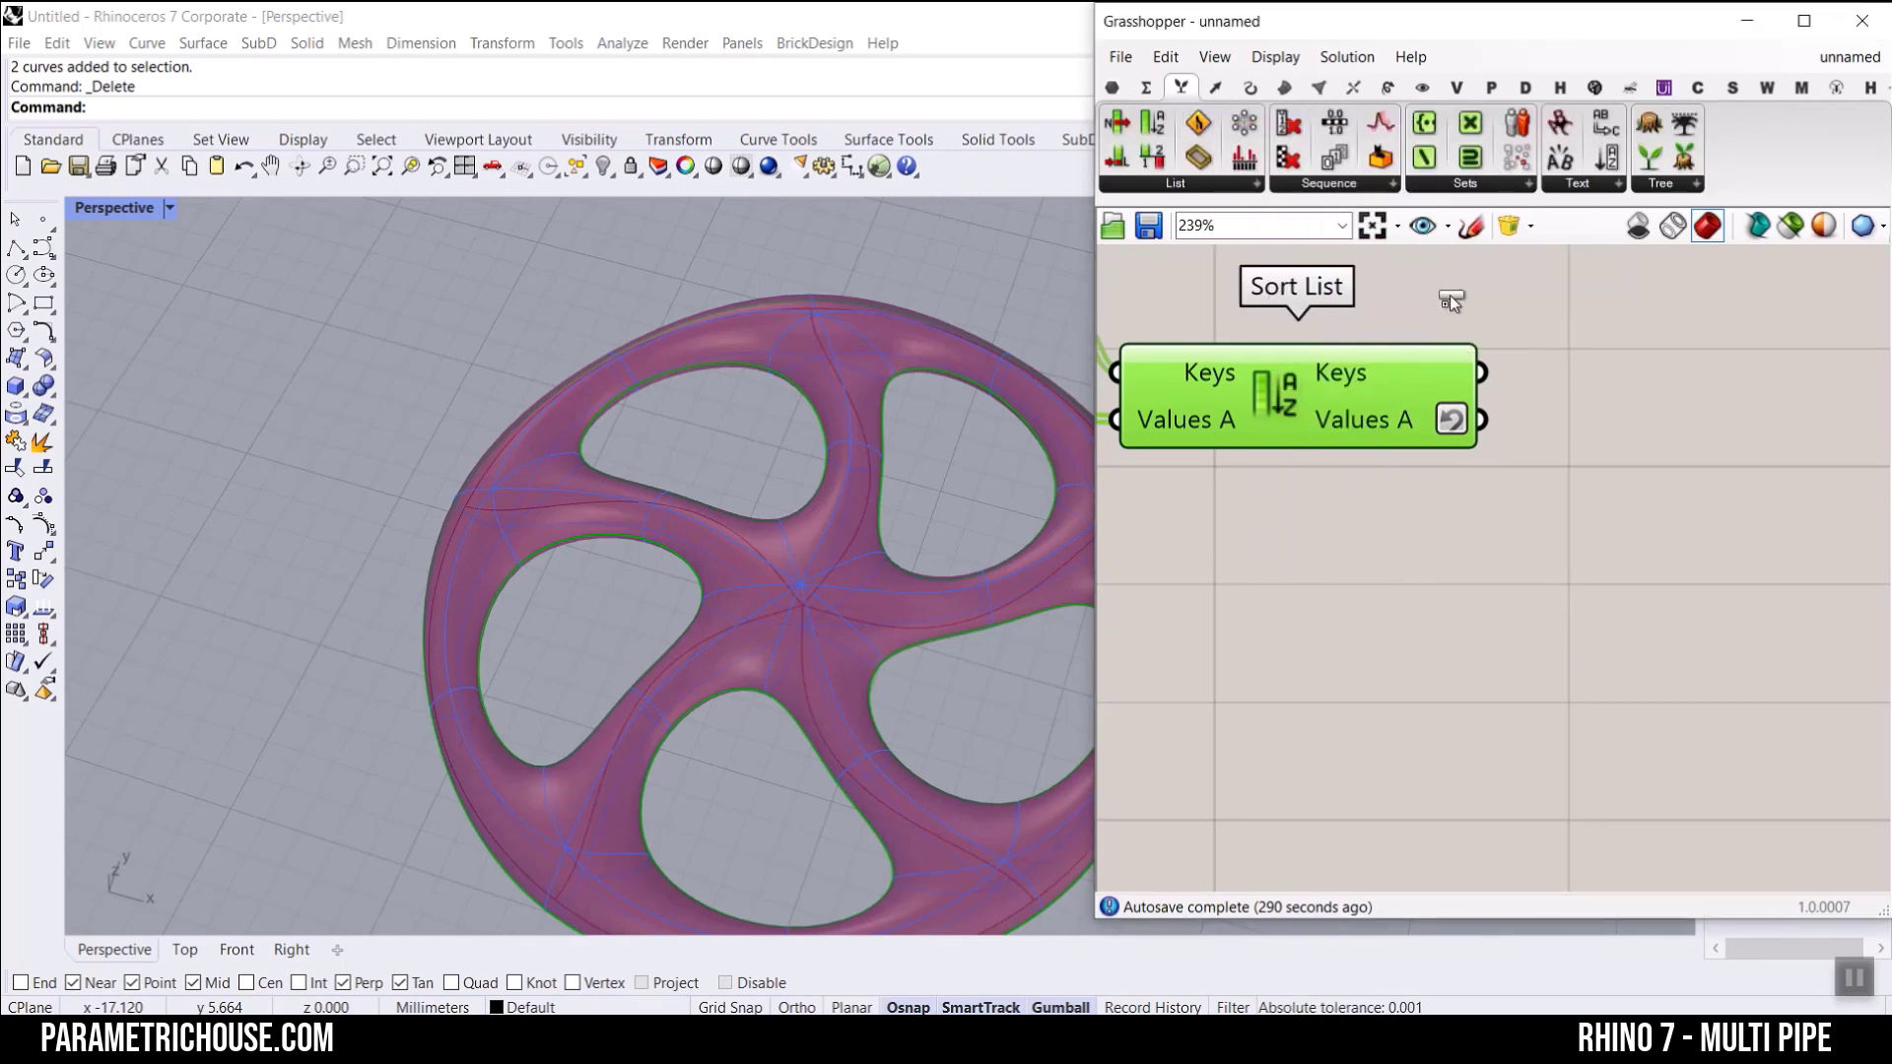
click(1645, 522)
scroll(1517, 473, up, 3)
drag(1468, 382, 1534, 471)
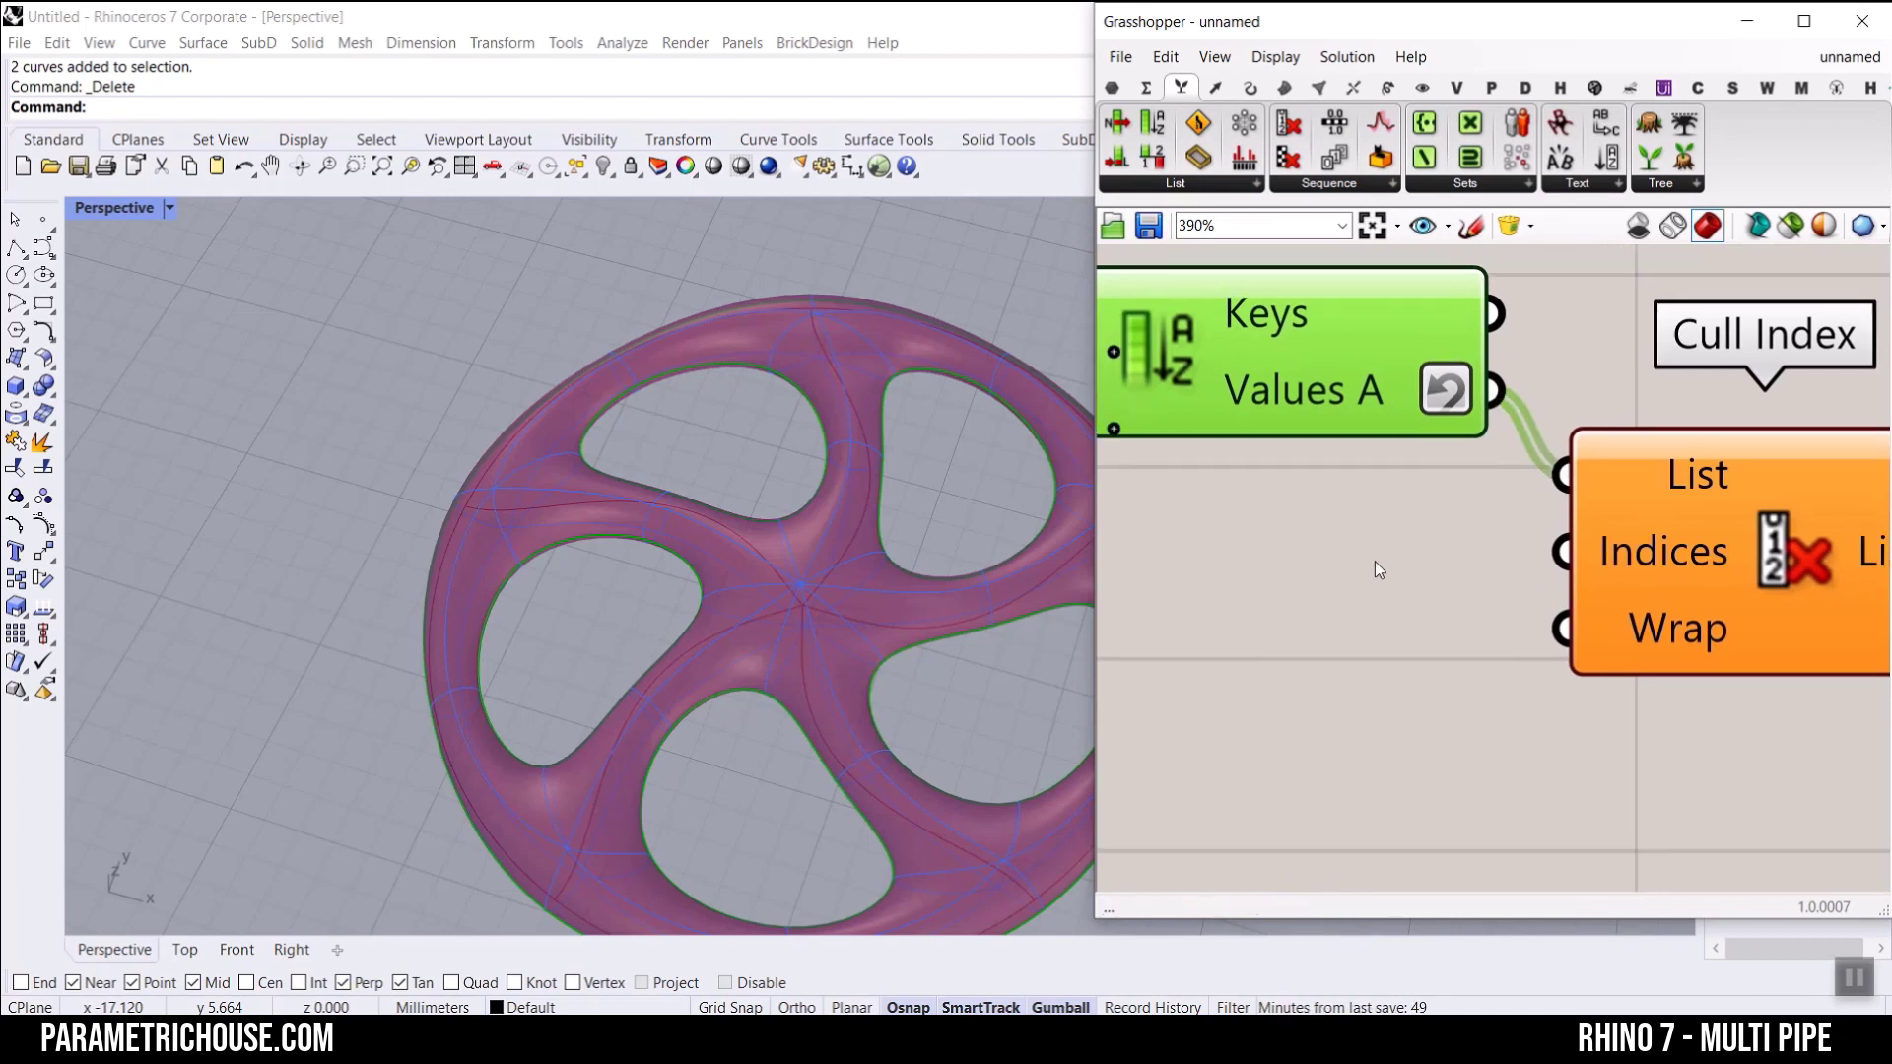
Step: Add a Panel containing 0 and feed it into the Indices input of Cull Index
double_click(1292, 604)
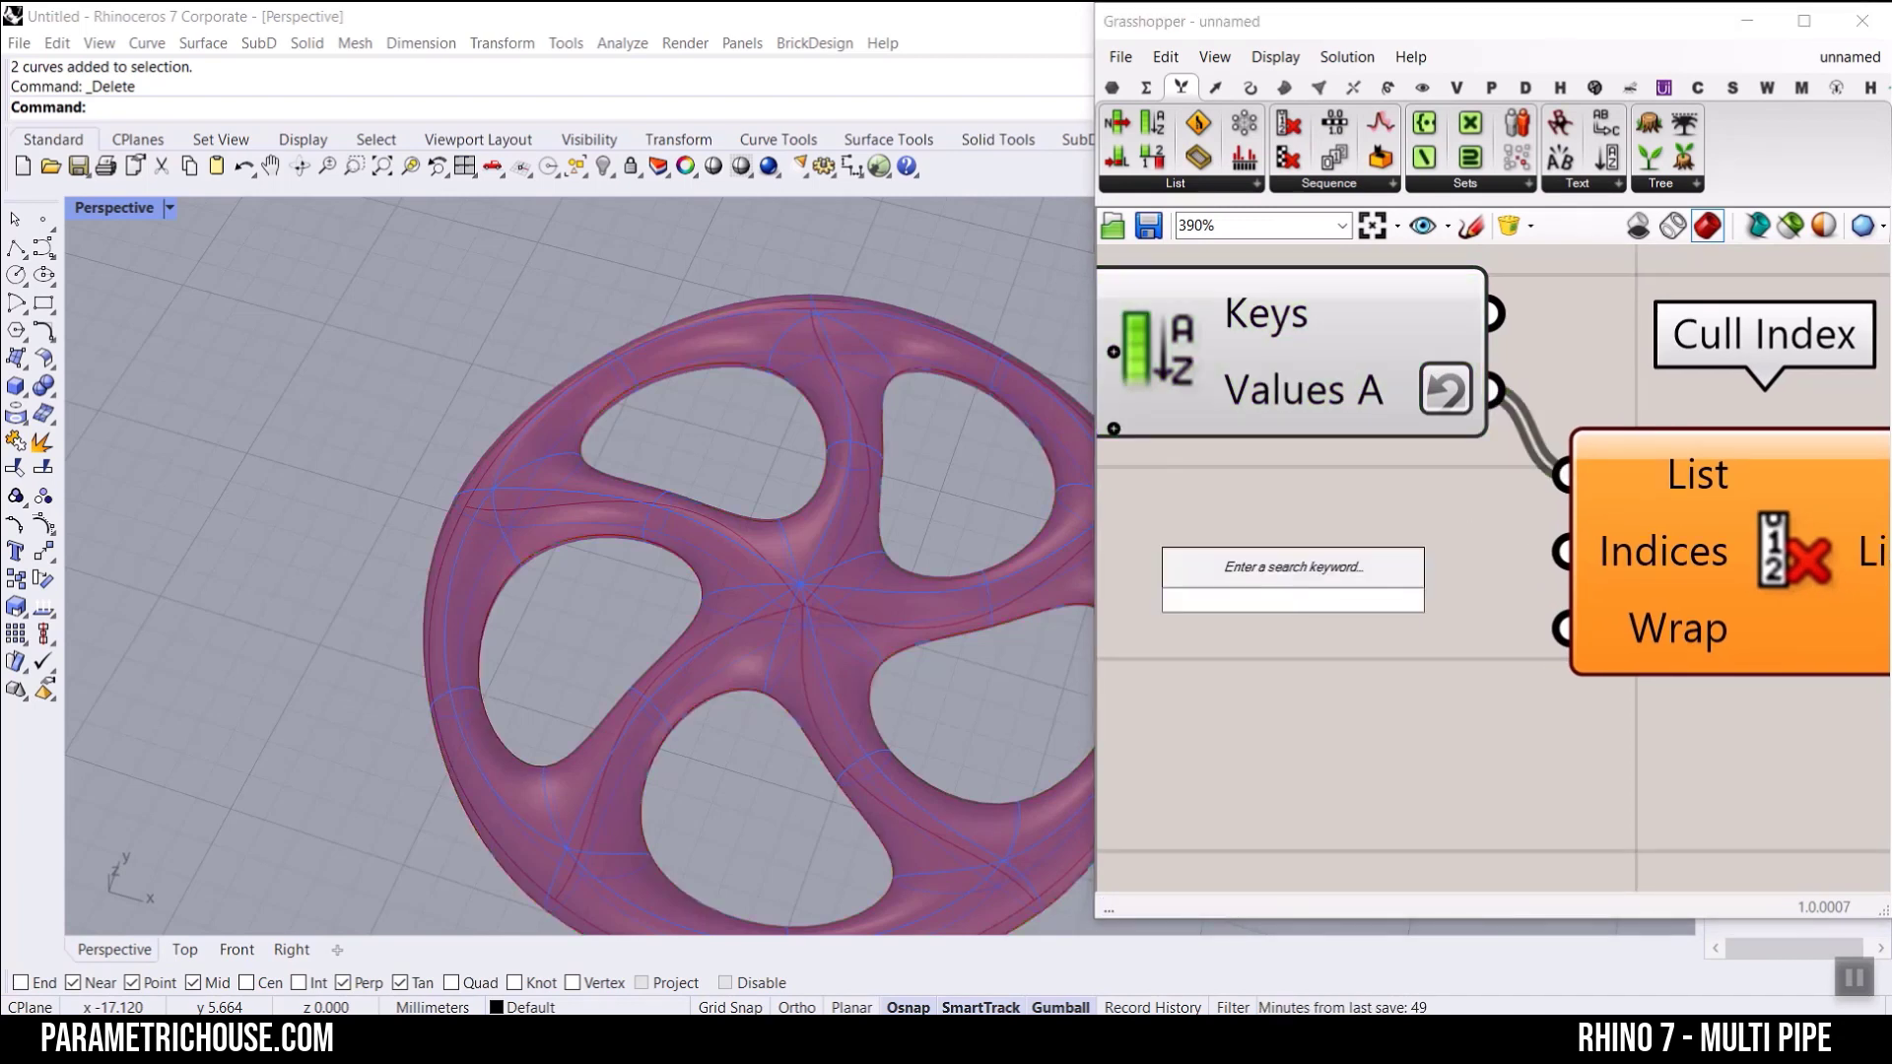
text(panel)
key(Return)
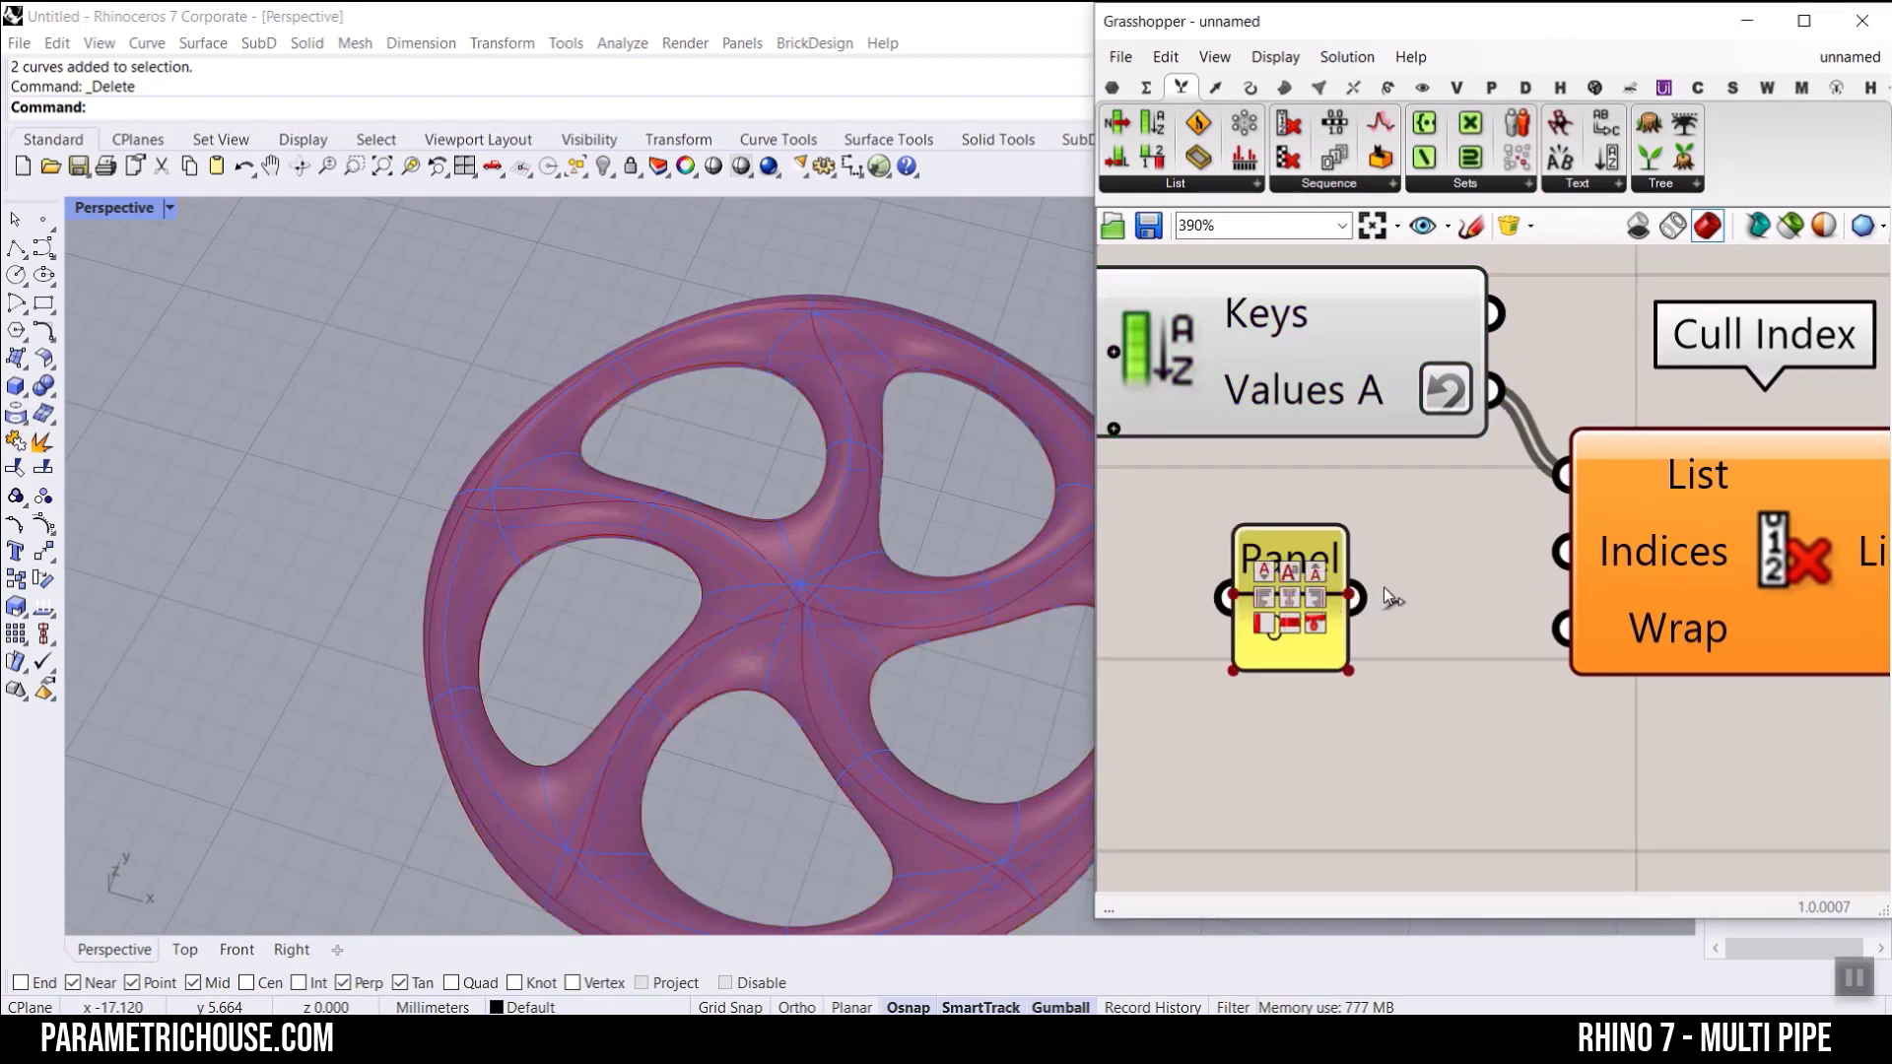
drag(1356, 597, 1561, 551)
scroll(1281, 551, down, 2)
Step: Turn off the preview of Sort List, Number and Brep | Plane, and inspect the curves kept by Cull Index
right_click(1219, 424)
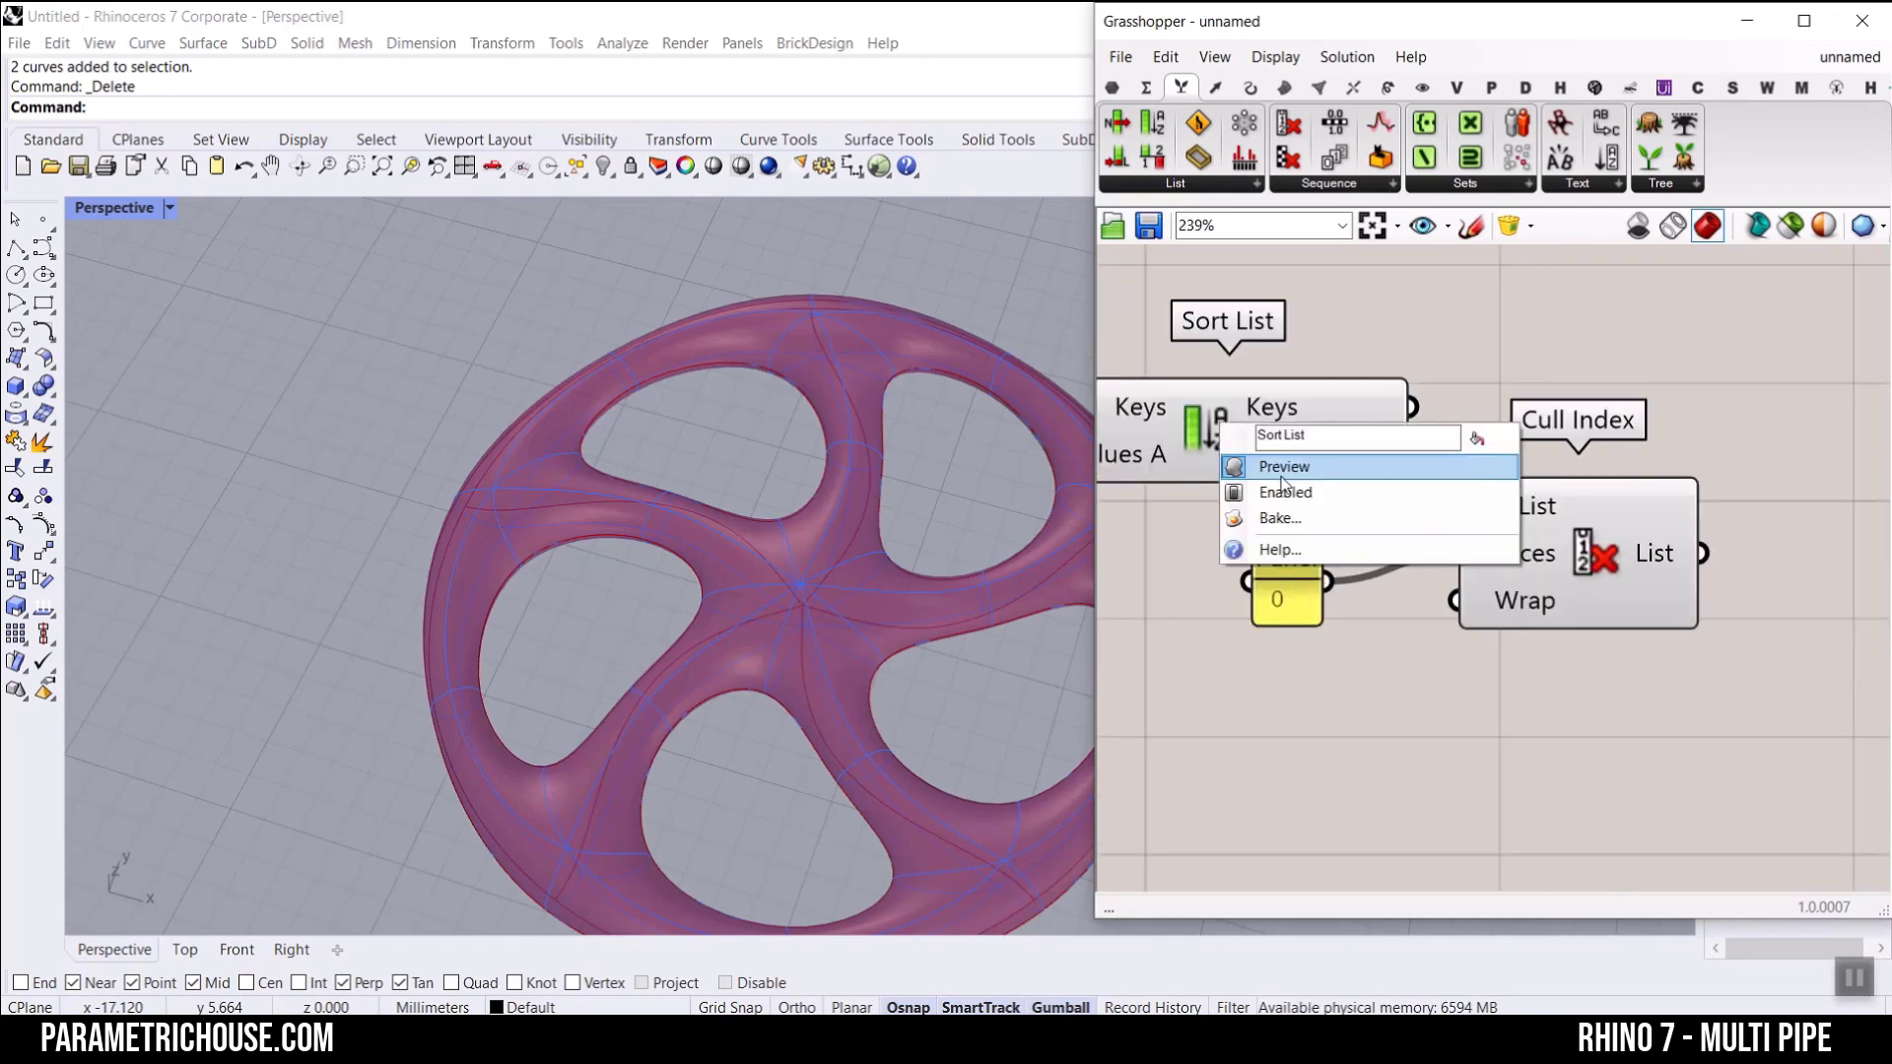
scroll(1399, 482, down, 3)
drag(1330, 401, 1212, 477)
right_click(1325, 347)
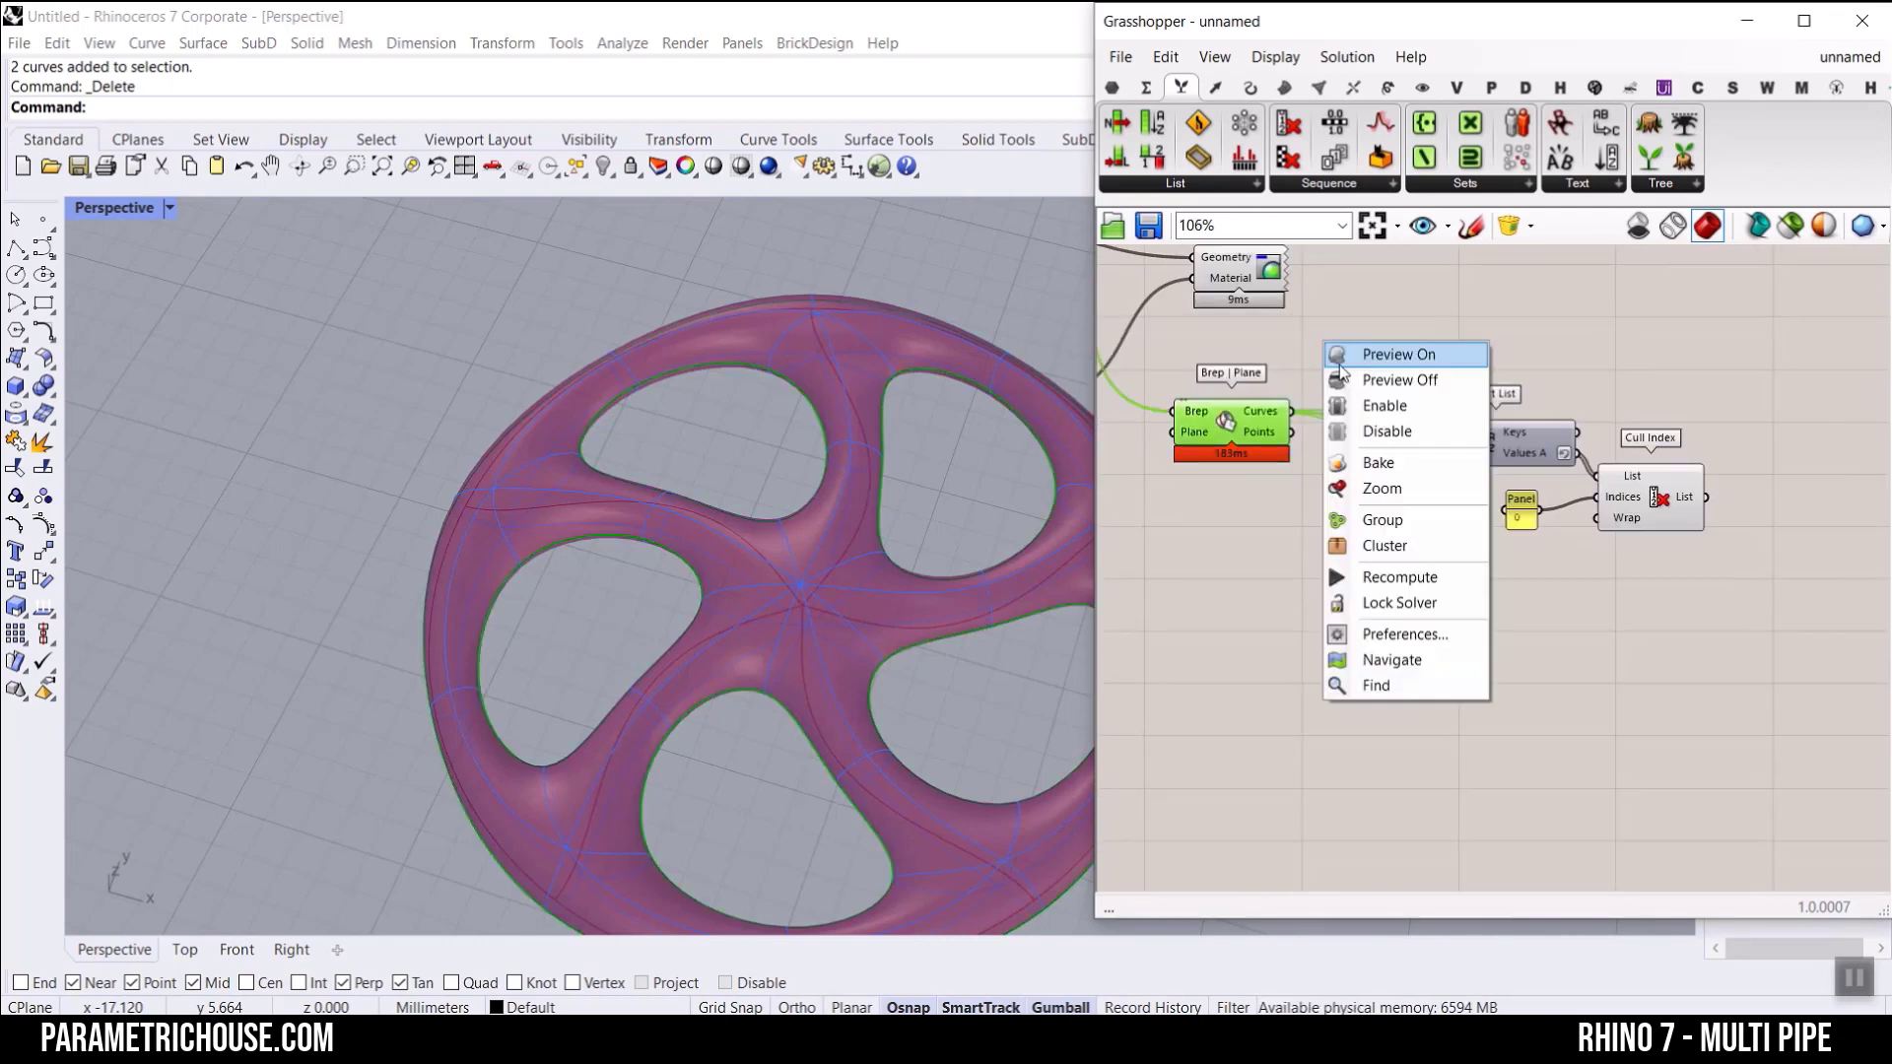
click(1360, 380)
right_drag(1611, 500, 1500, 462)
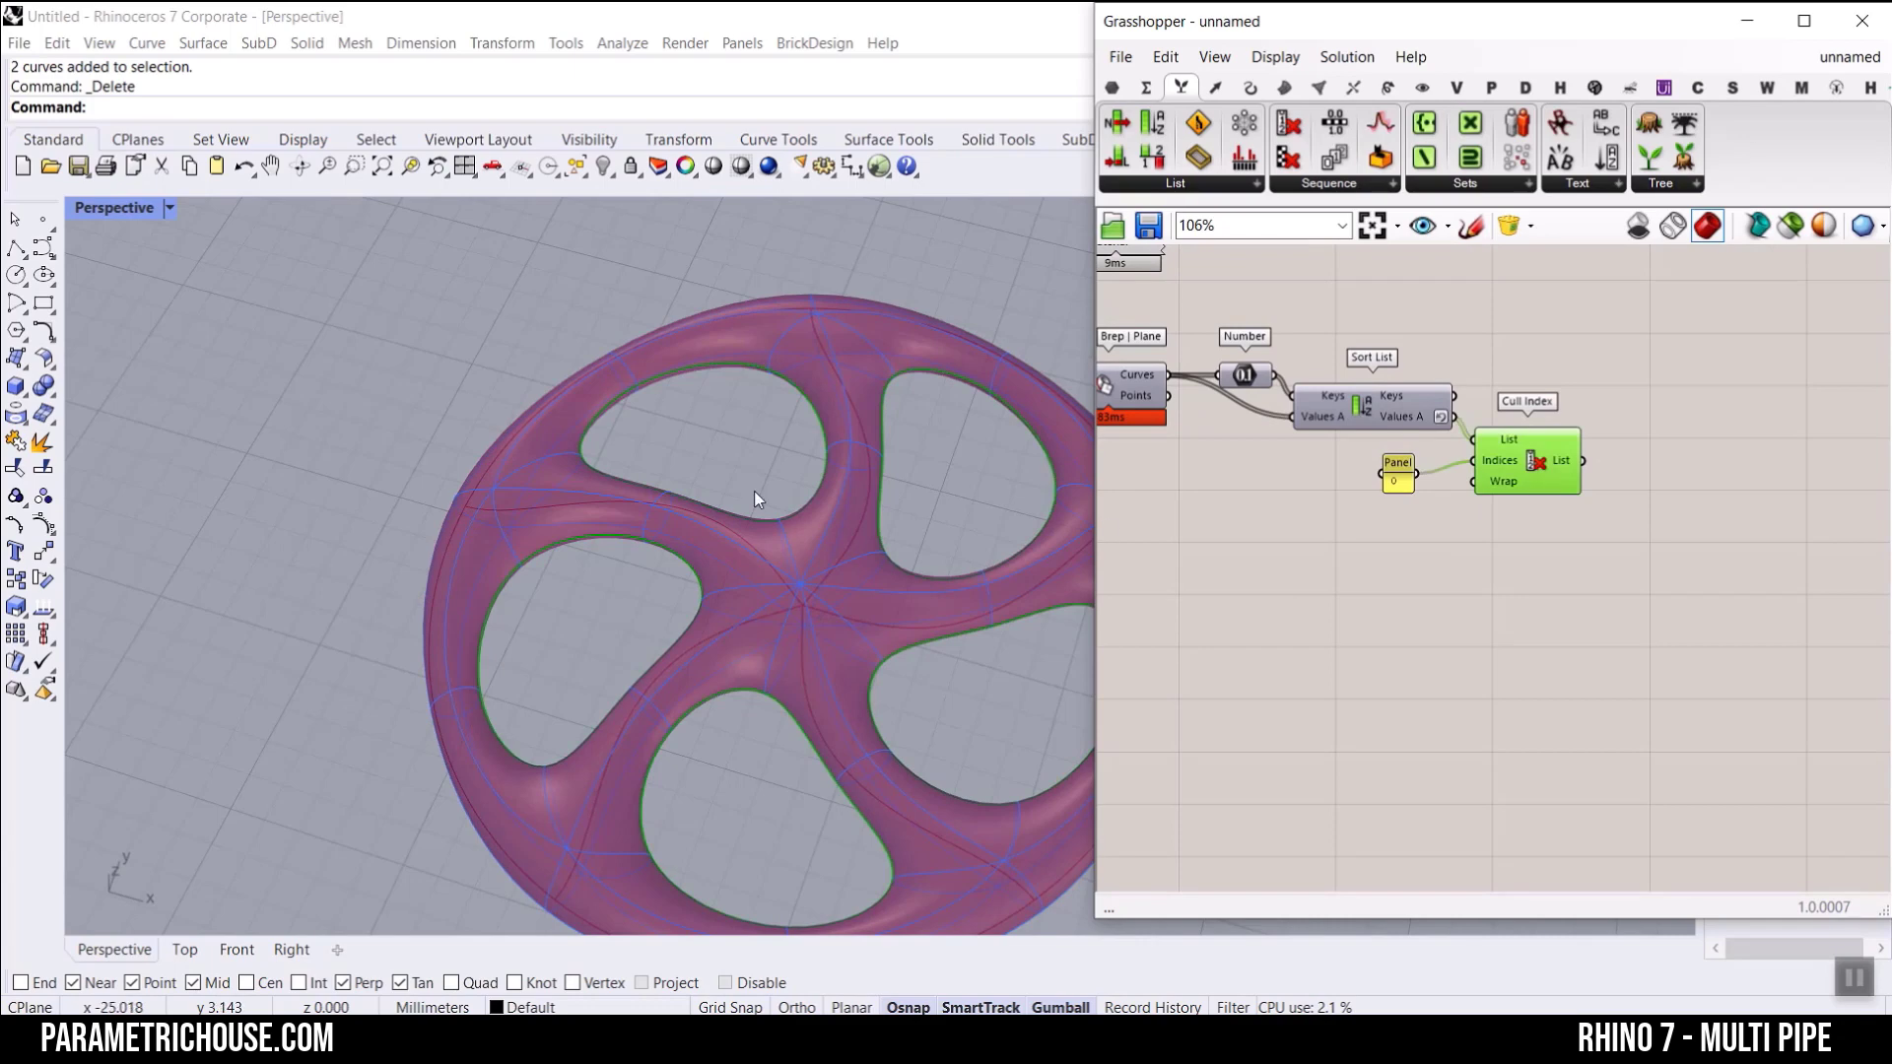
scroll(766, 295, down, 5)
scroll(734, 498, up, 6)
scroll(621, 483, down, 3)
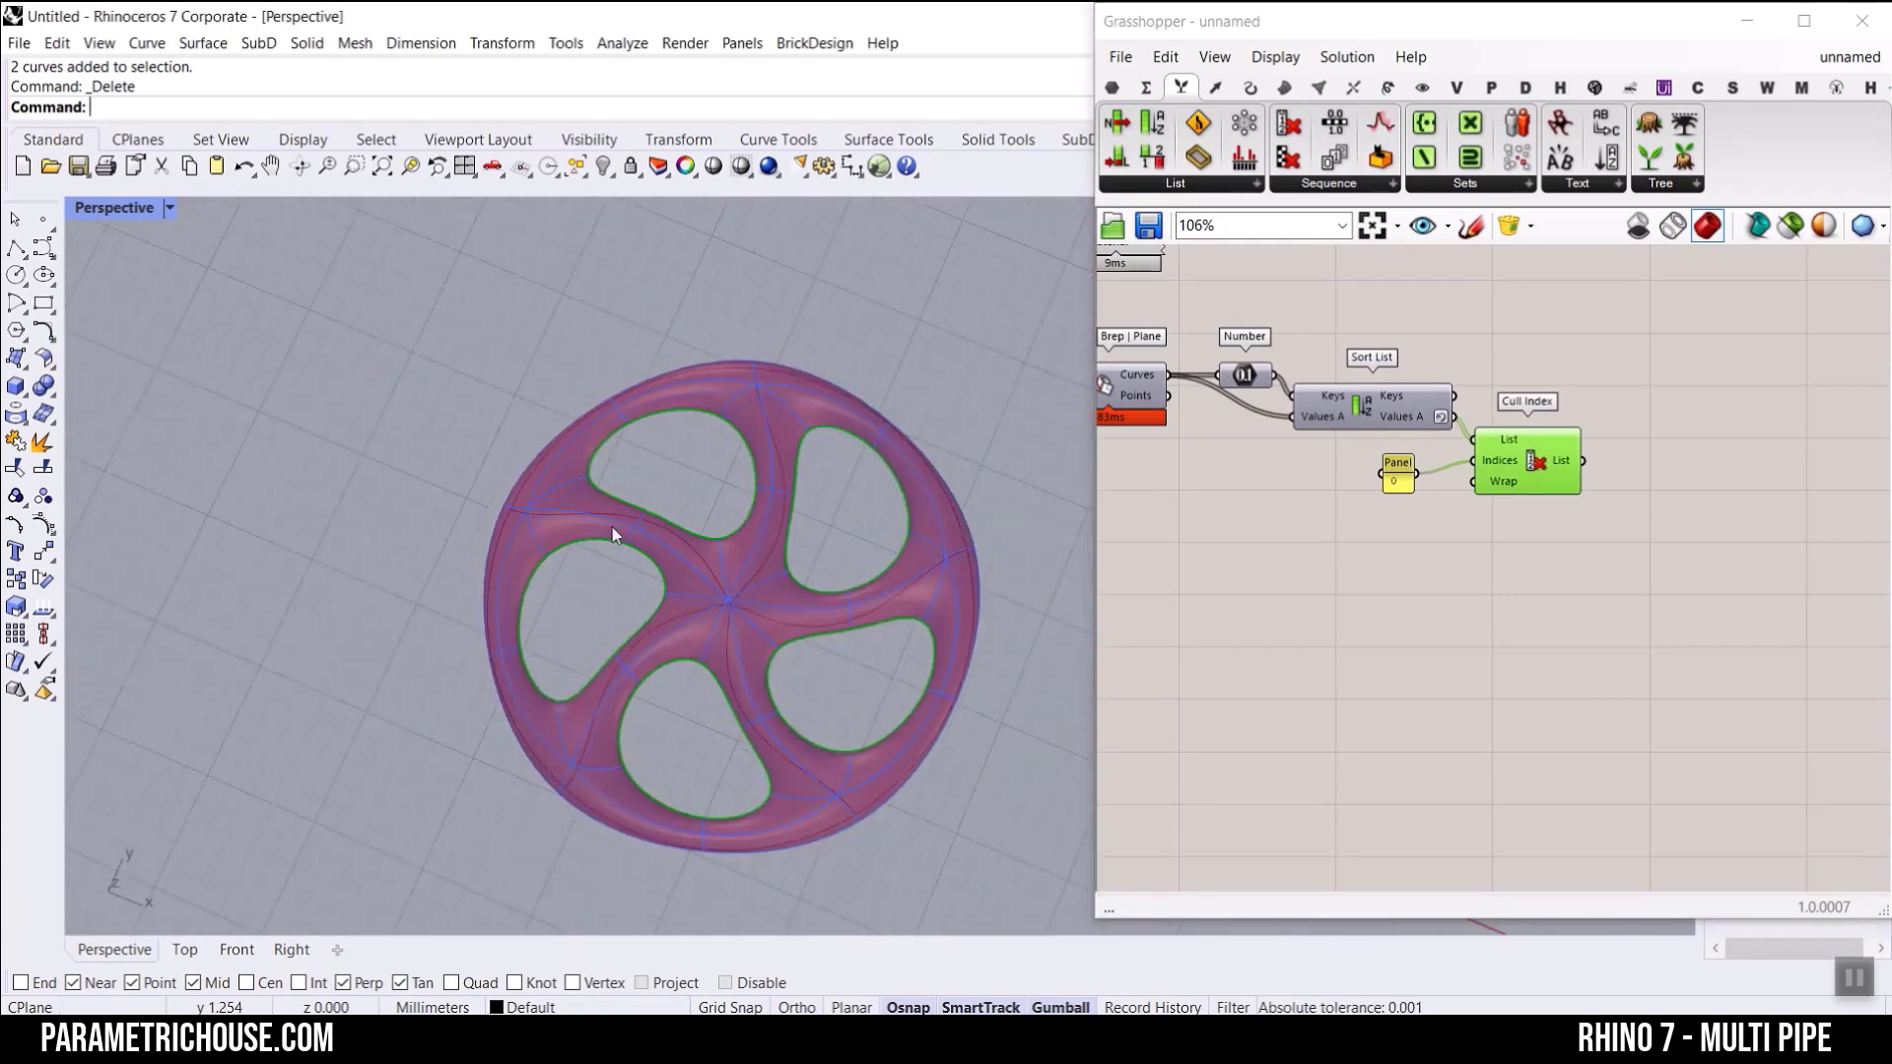
Step: Add a Surface parameter fed by the Cull Index List output, and inspect the surfaces in the wheel's openings
click(1112, 87)
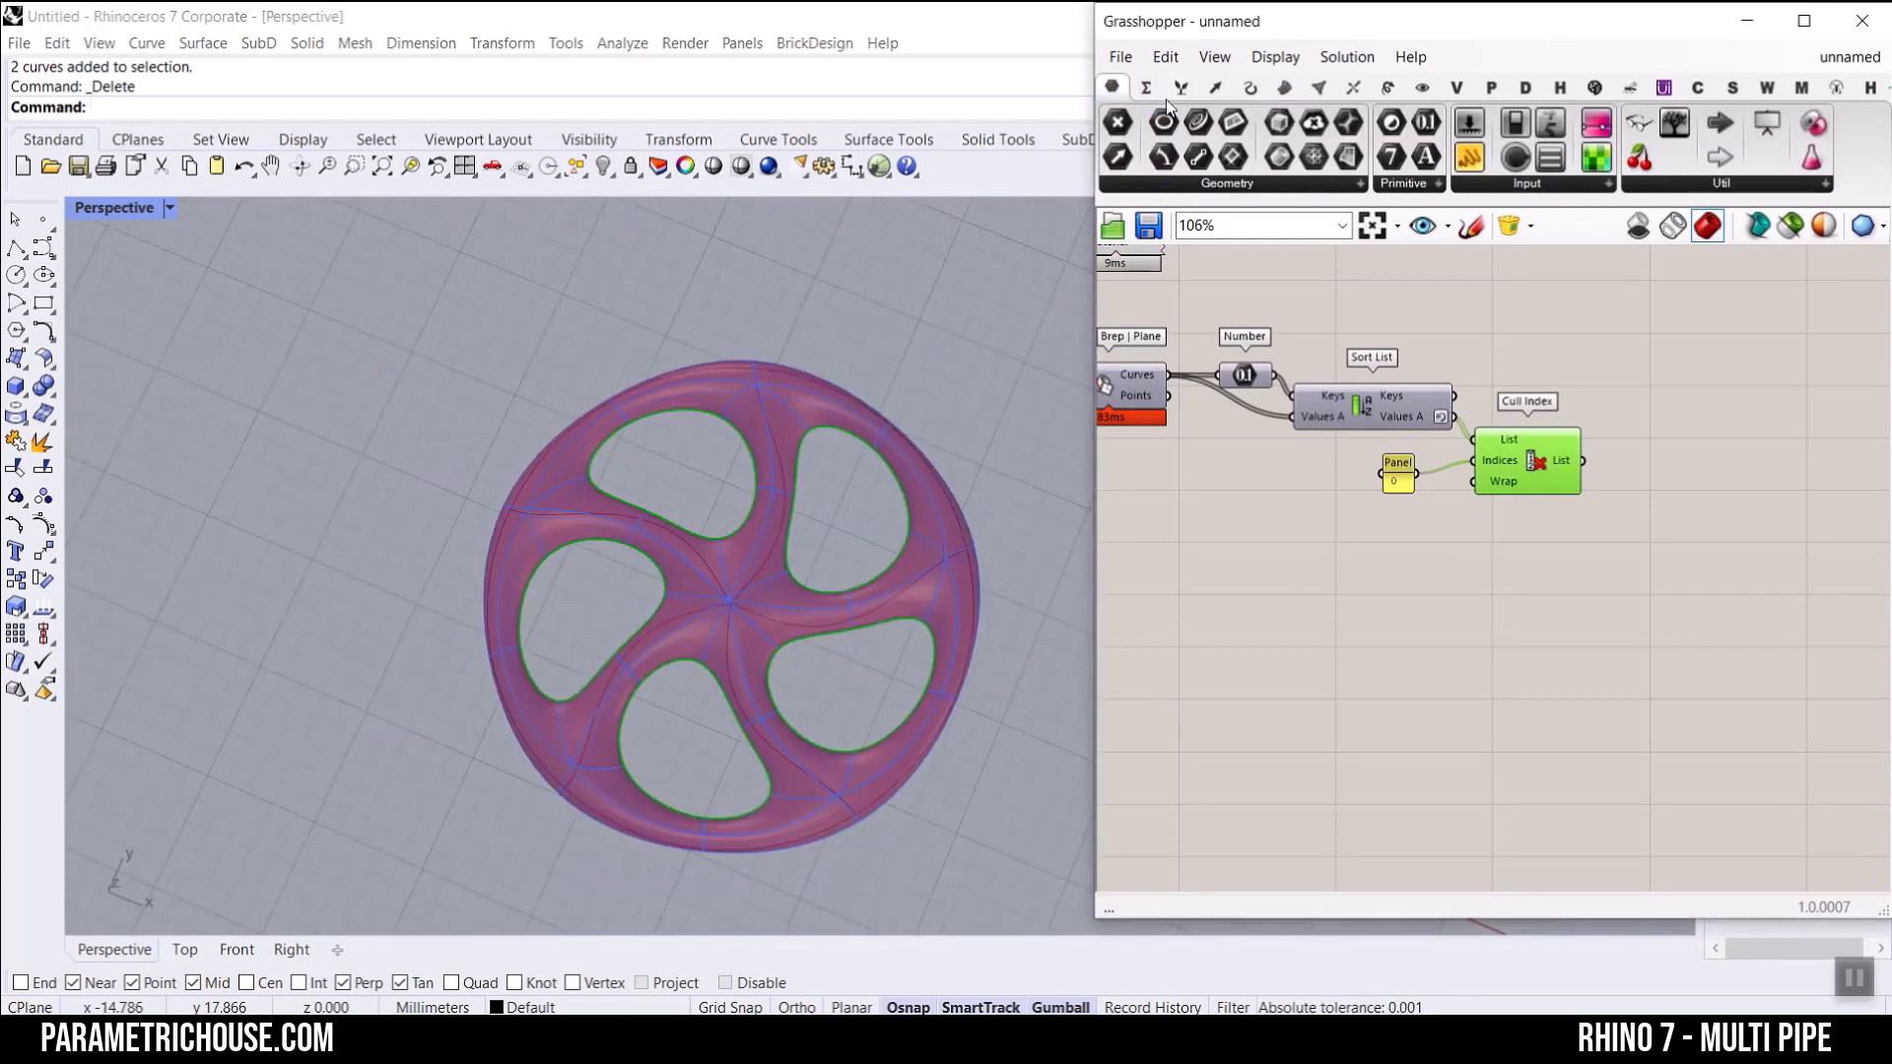
click(1350, 159)
scroll(1661, 478, up, 3)
click(1652, 449)
click(1548, 445)
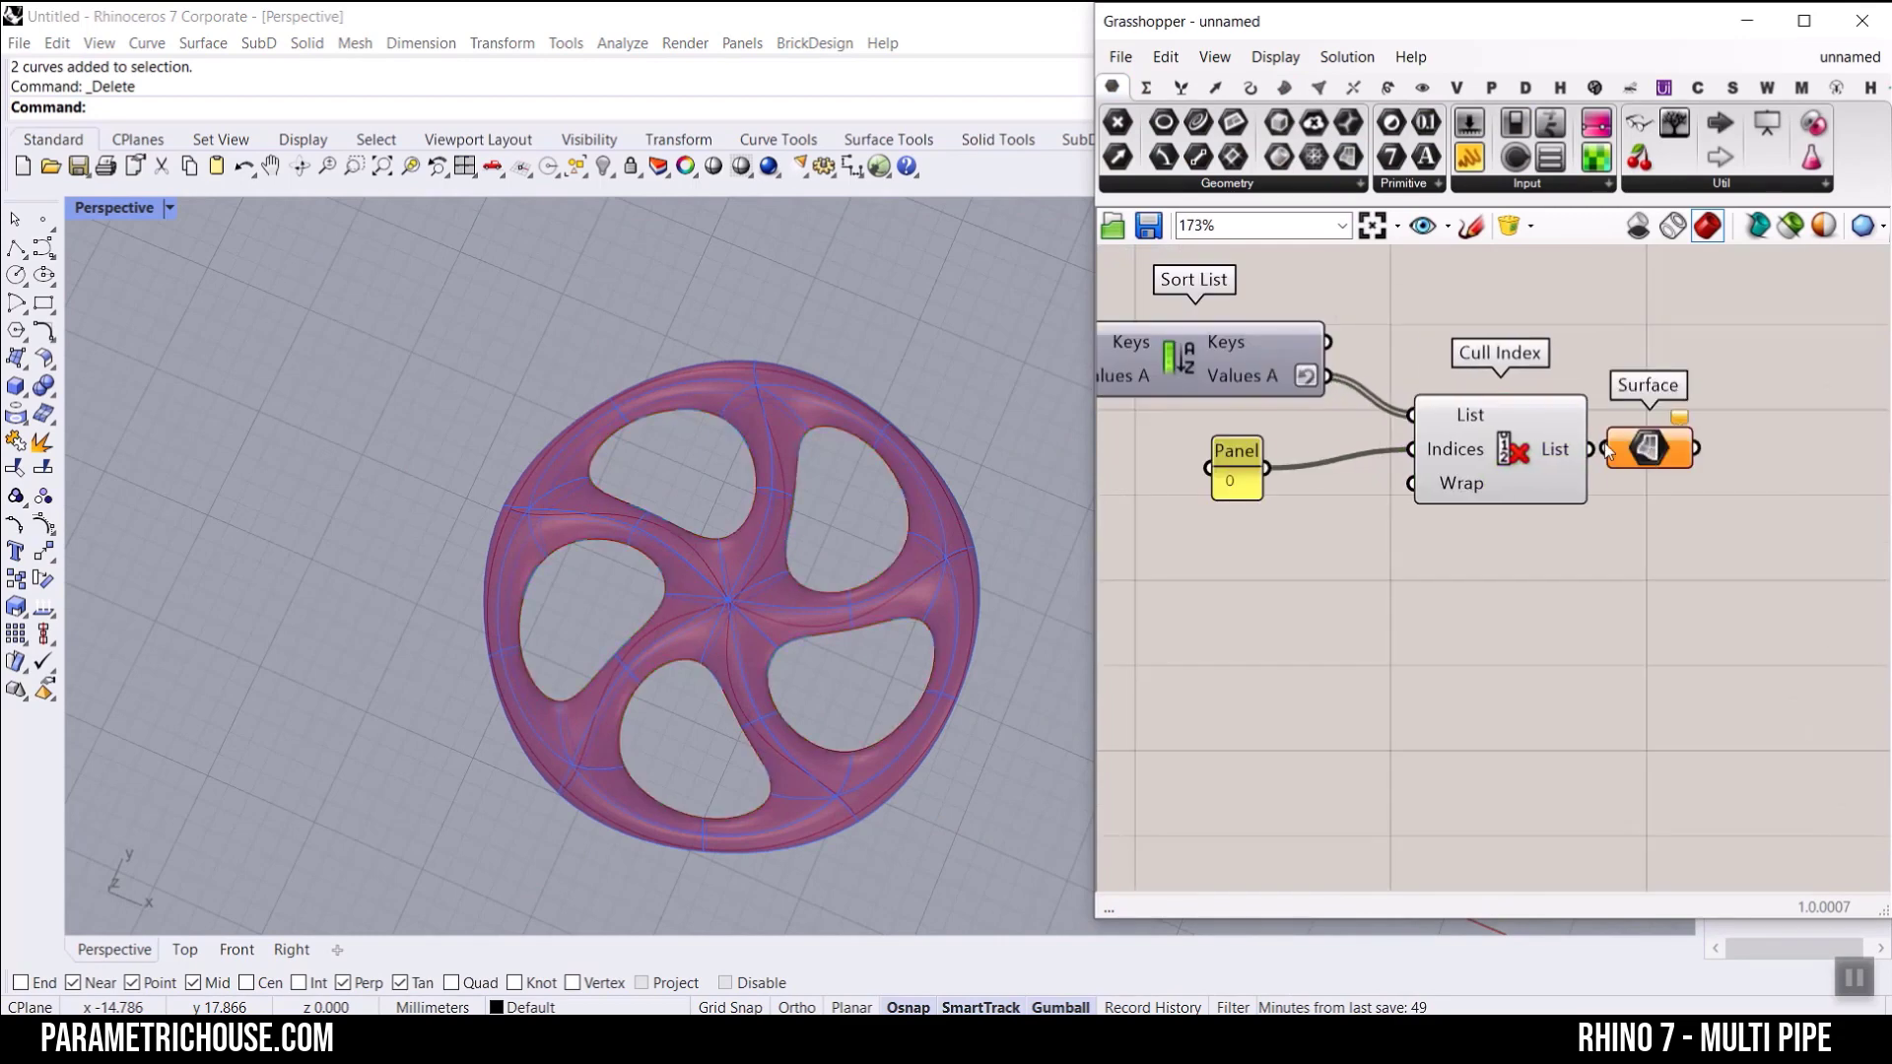
drag(1533, 449, 1603, 449)
right_drag(714, 581, 824, 630)
scroll(711, 531, down, 3)
scroll(772, 599, up, 3)
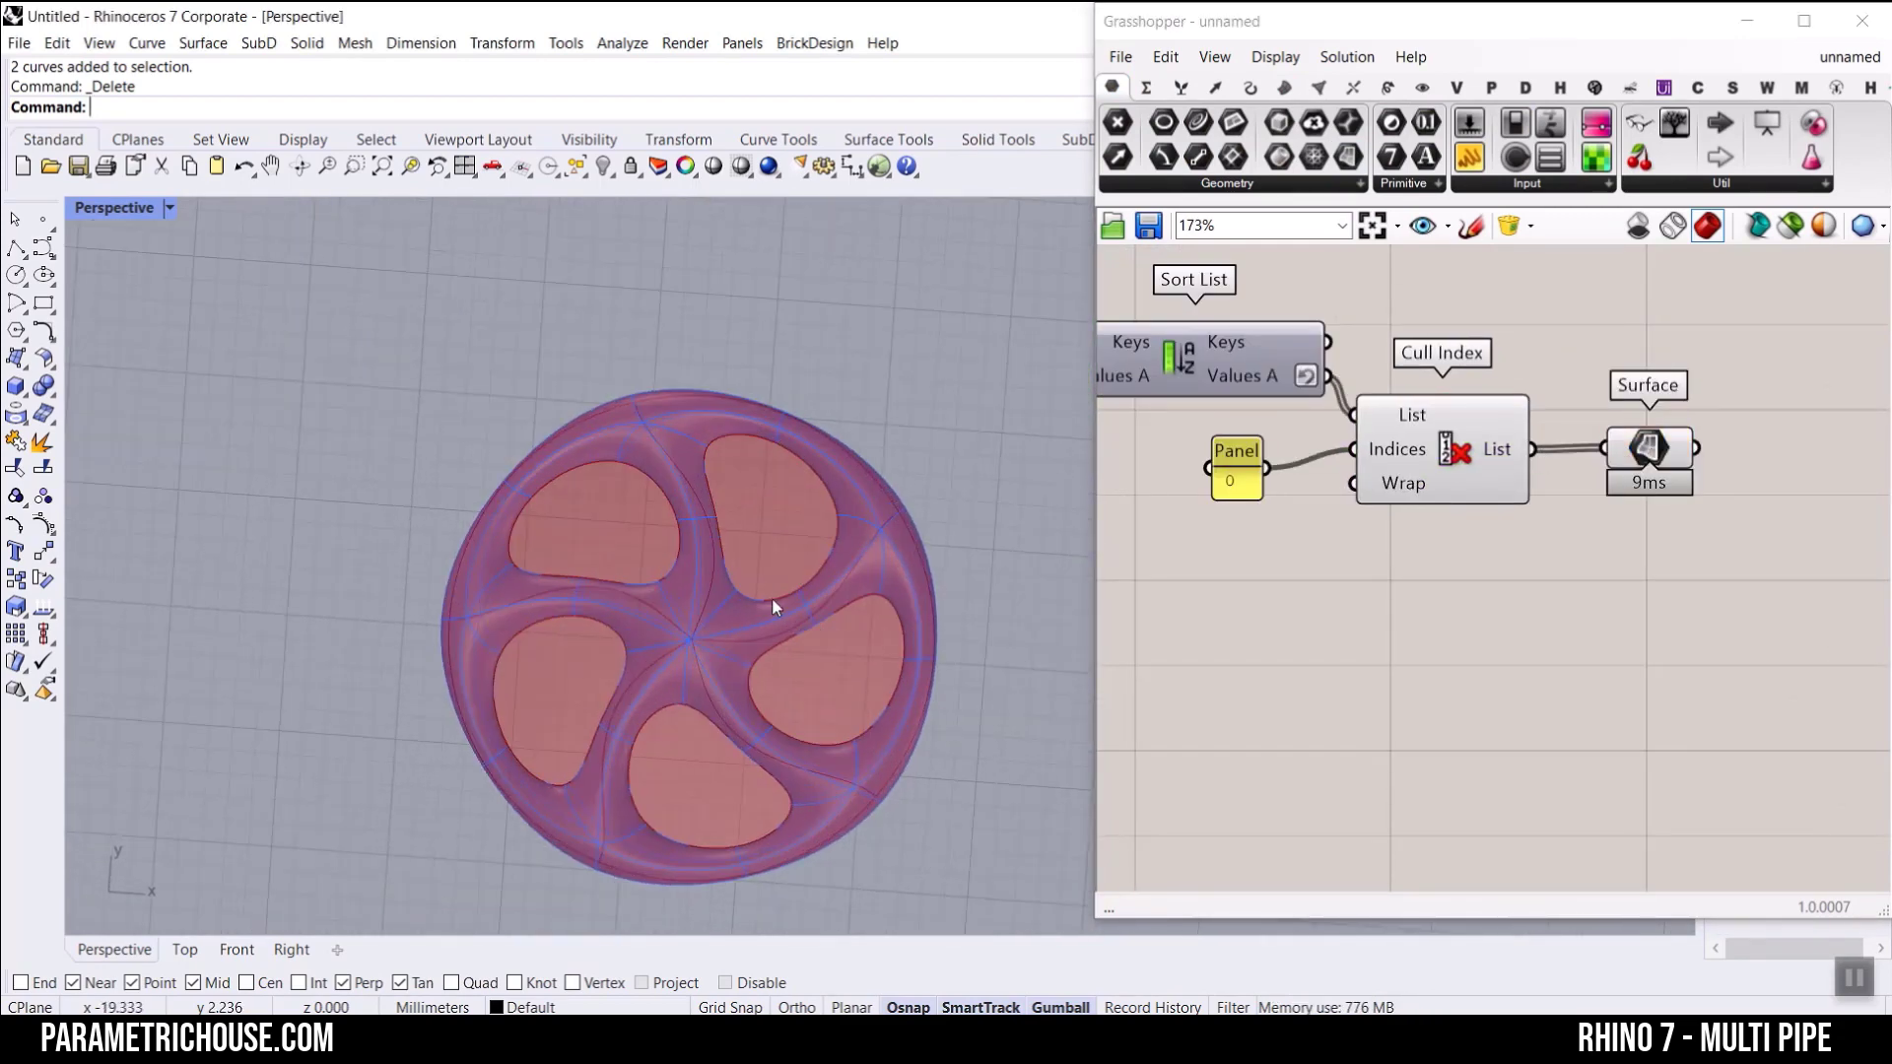
scroll(1025, 526, up, 2)
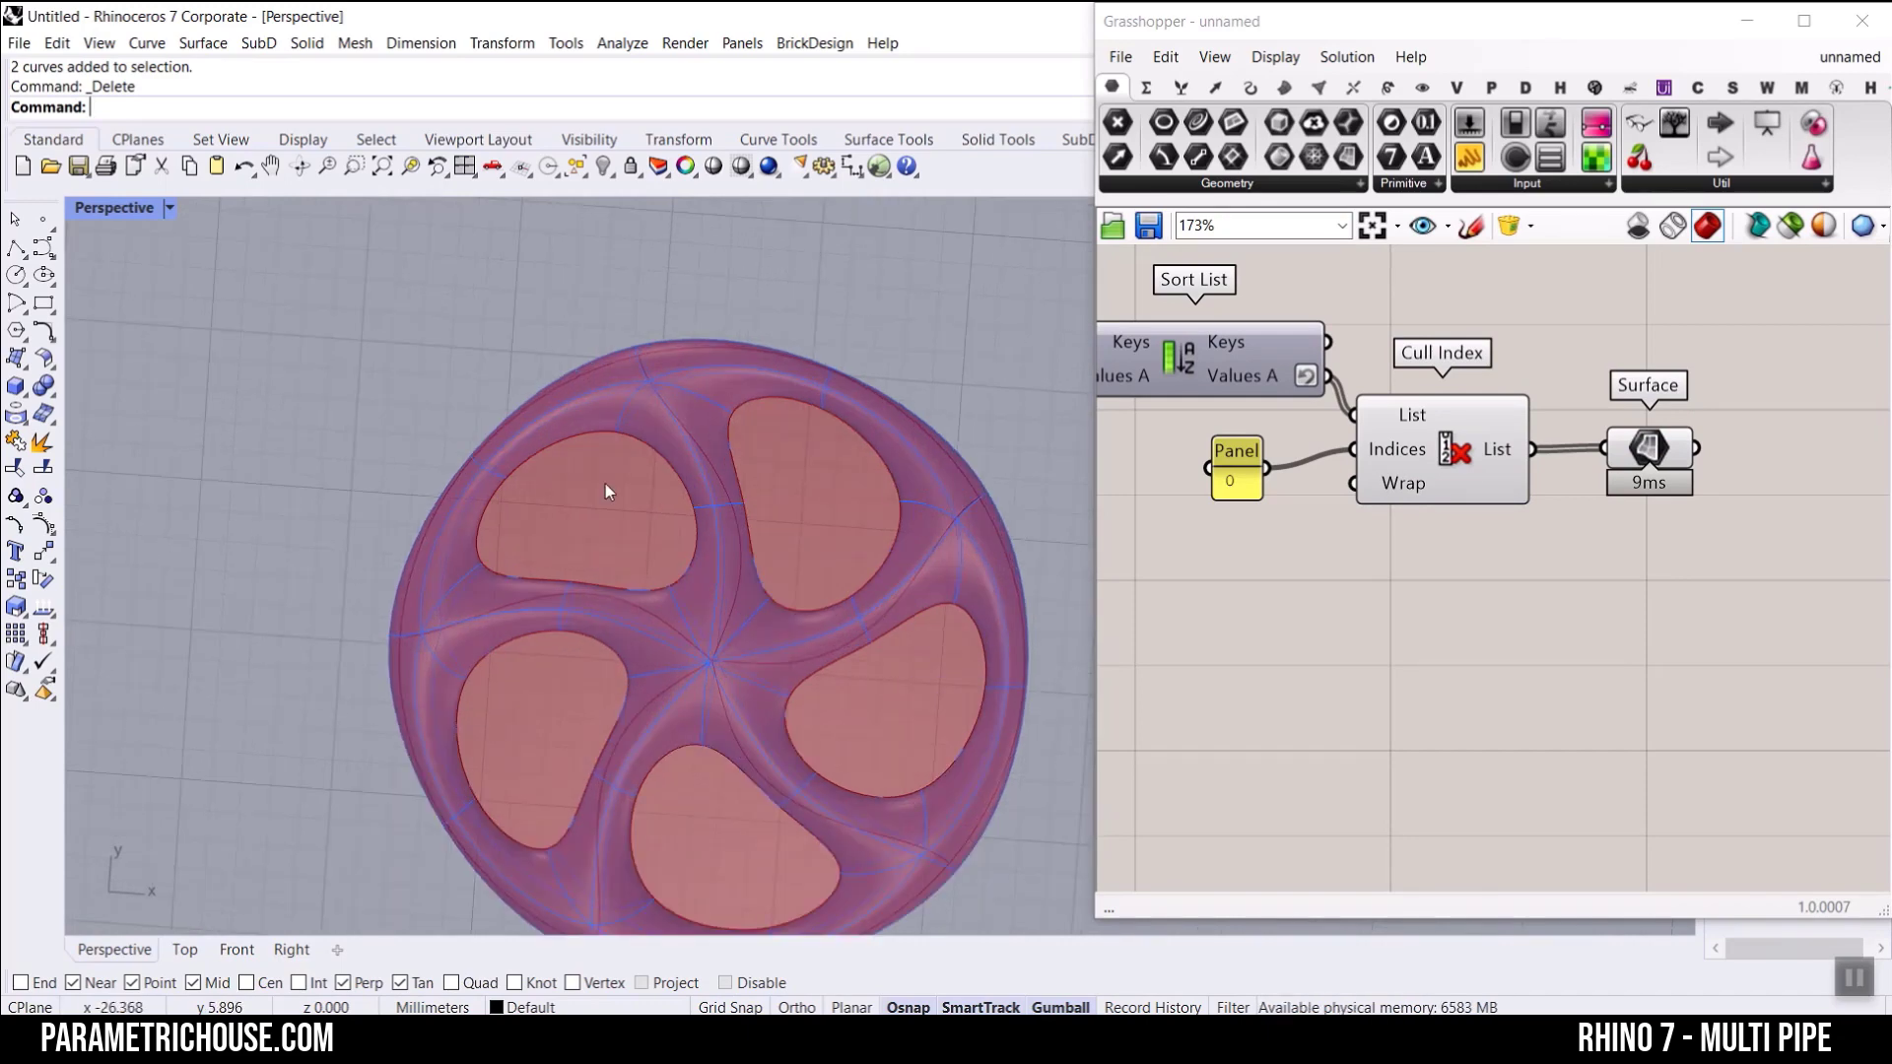
scroll(605, 485, down, 9)
Step: Examine the coloured result of the example definition, and return to the unnamed definition
click(1849, 59)
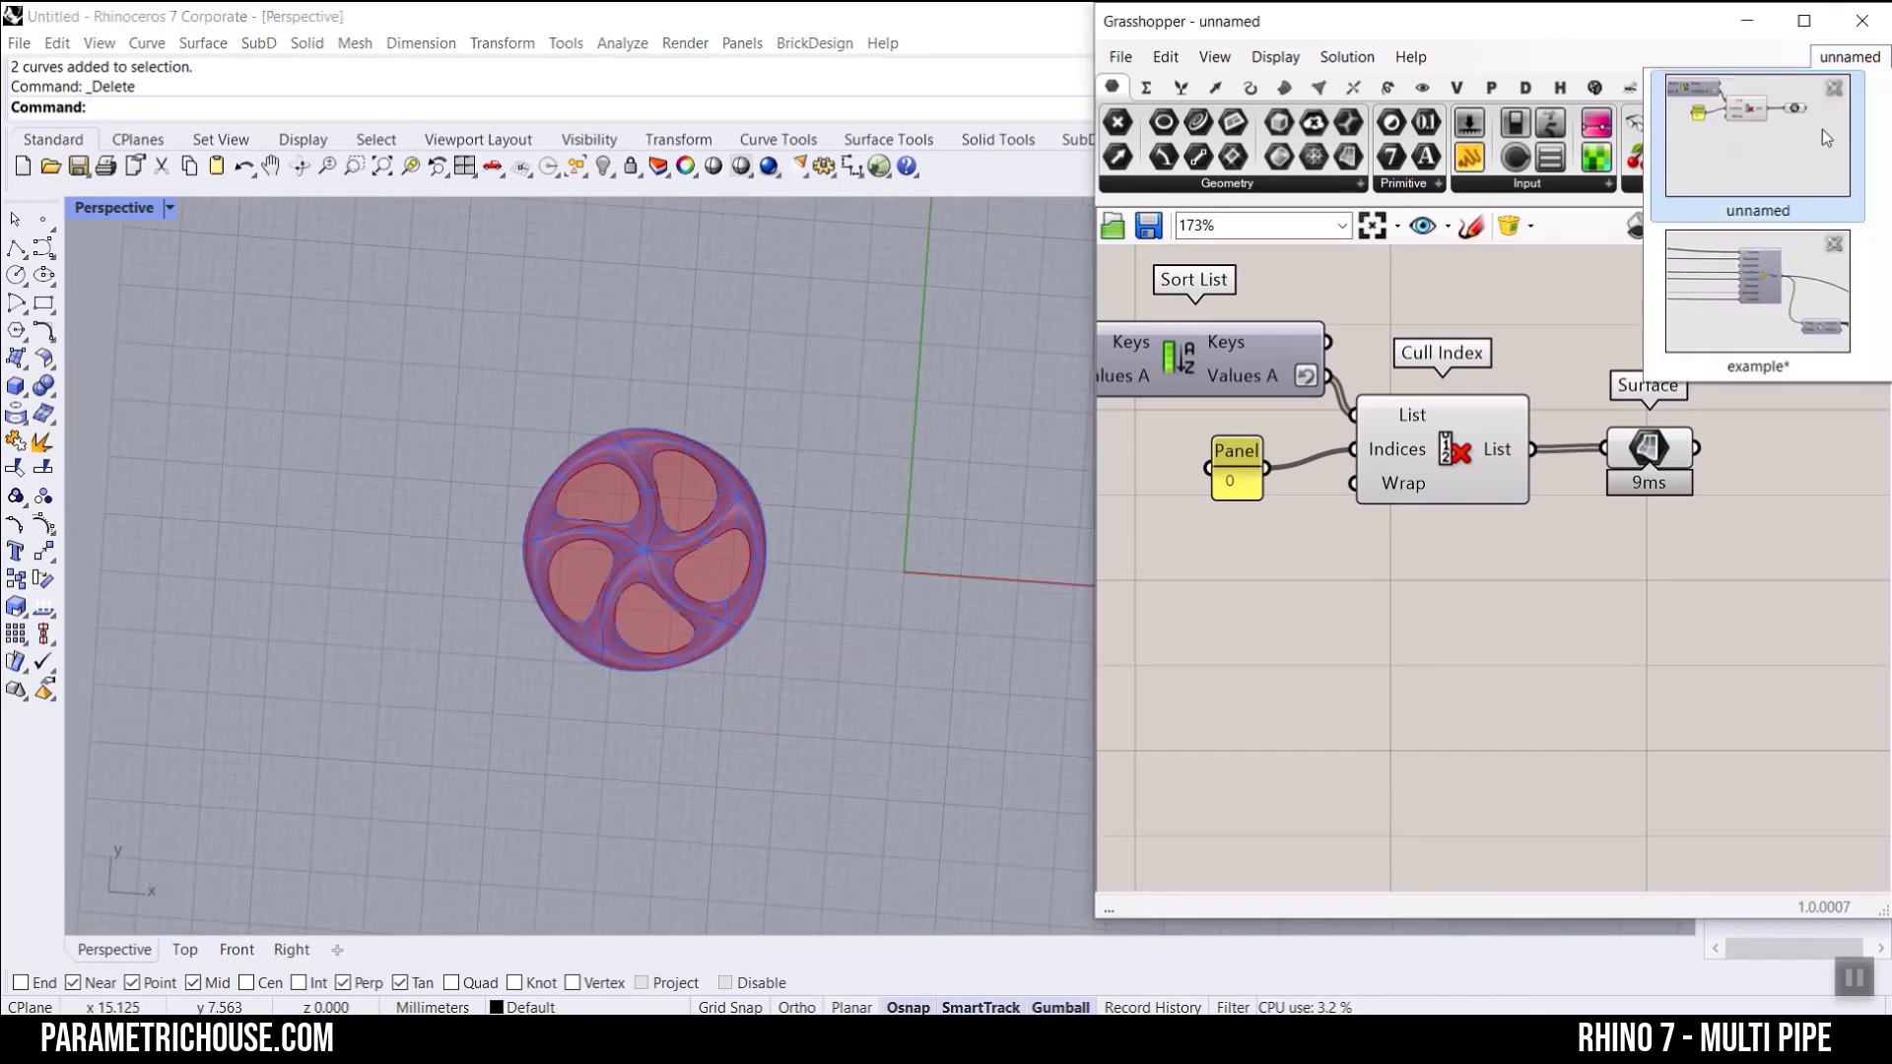
click(1757, 294)
scroll(600, 489, up, 5)
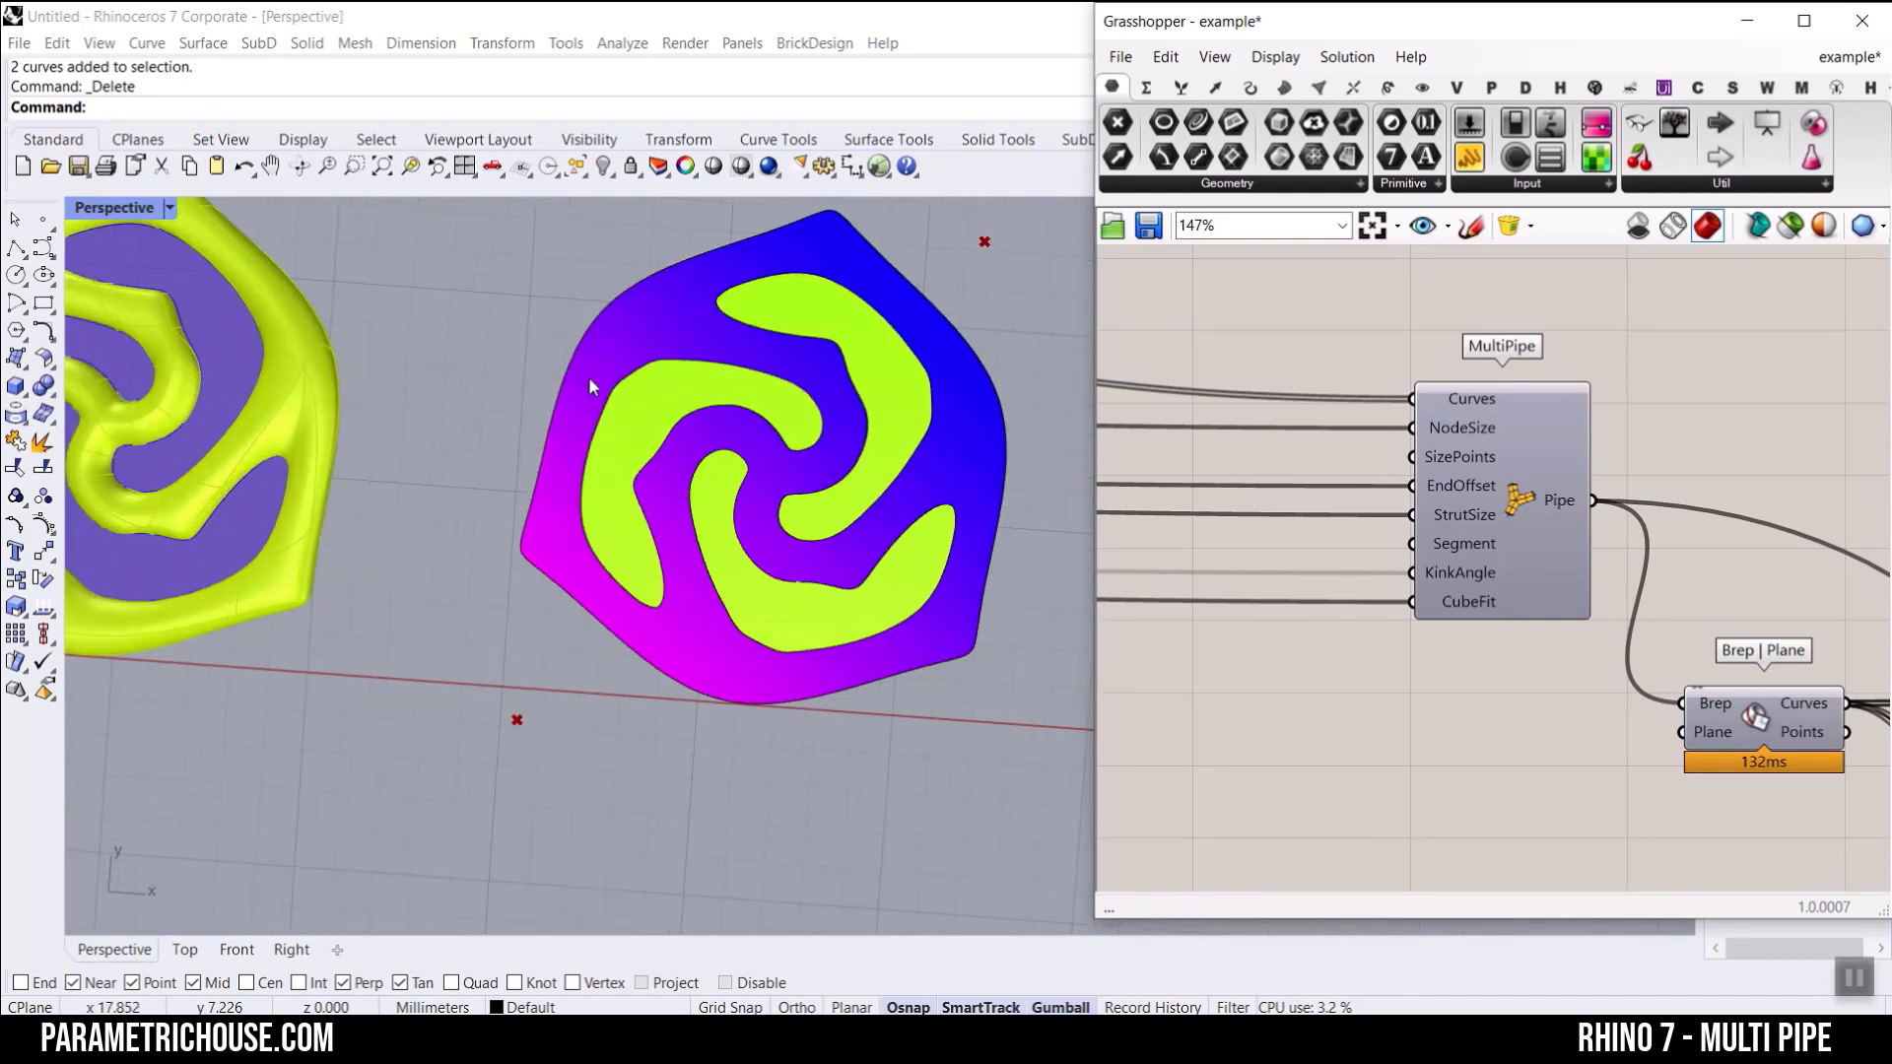
click(1848, 57)
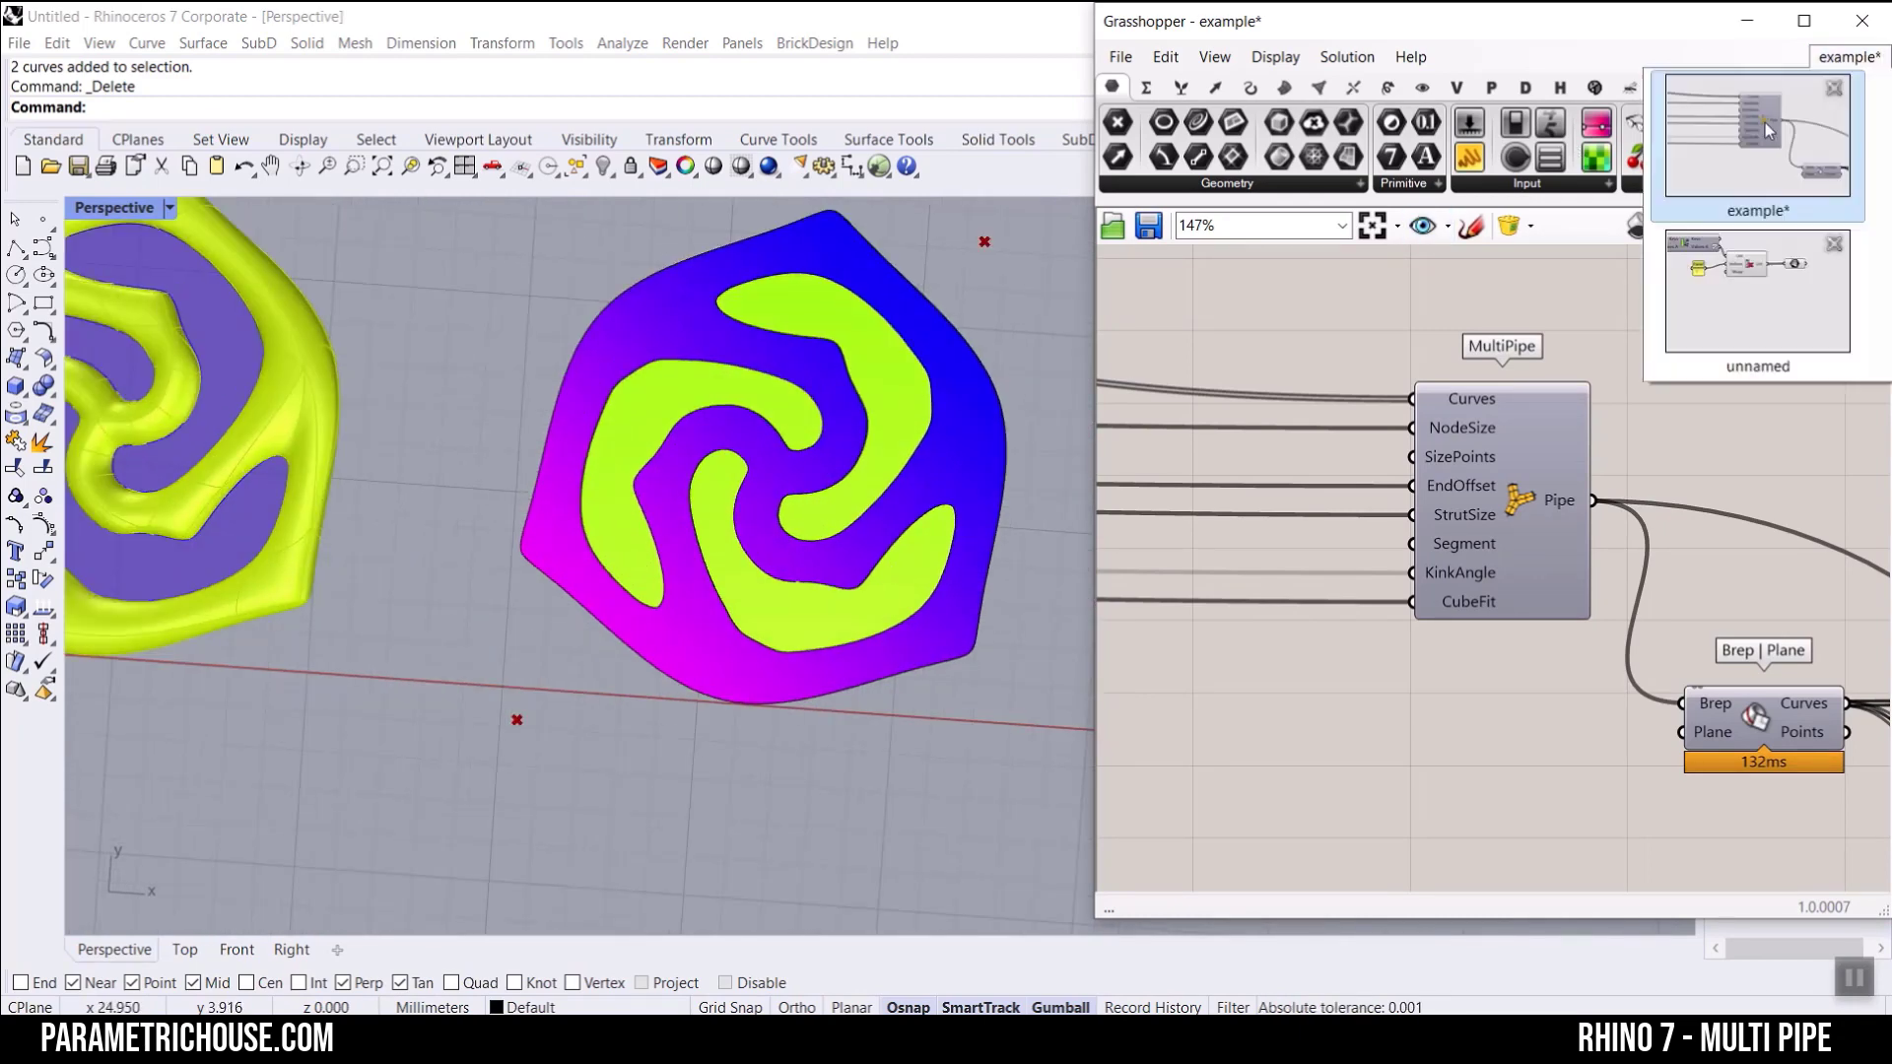
click(1782, 280)
scroll(573, 556, down, 8)
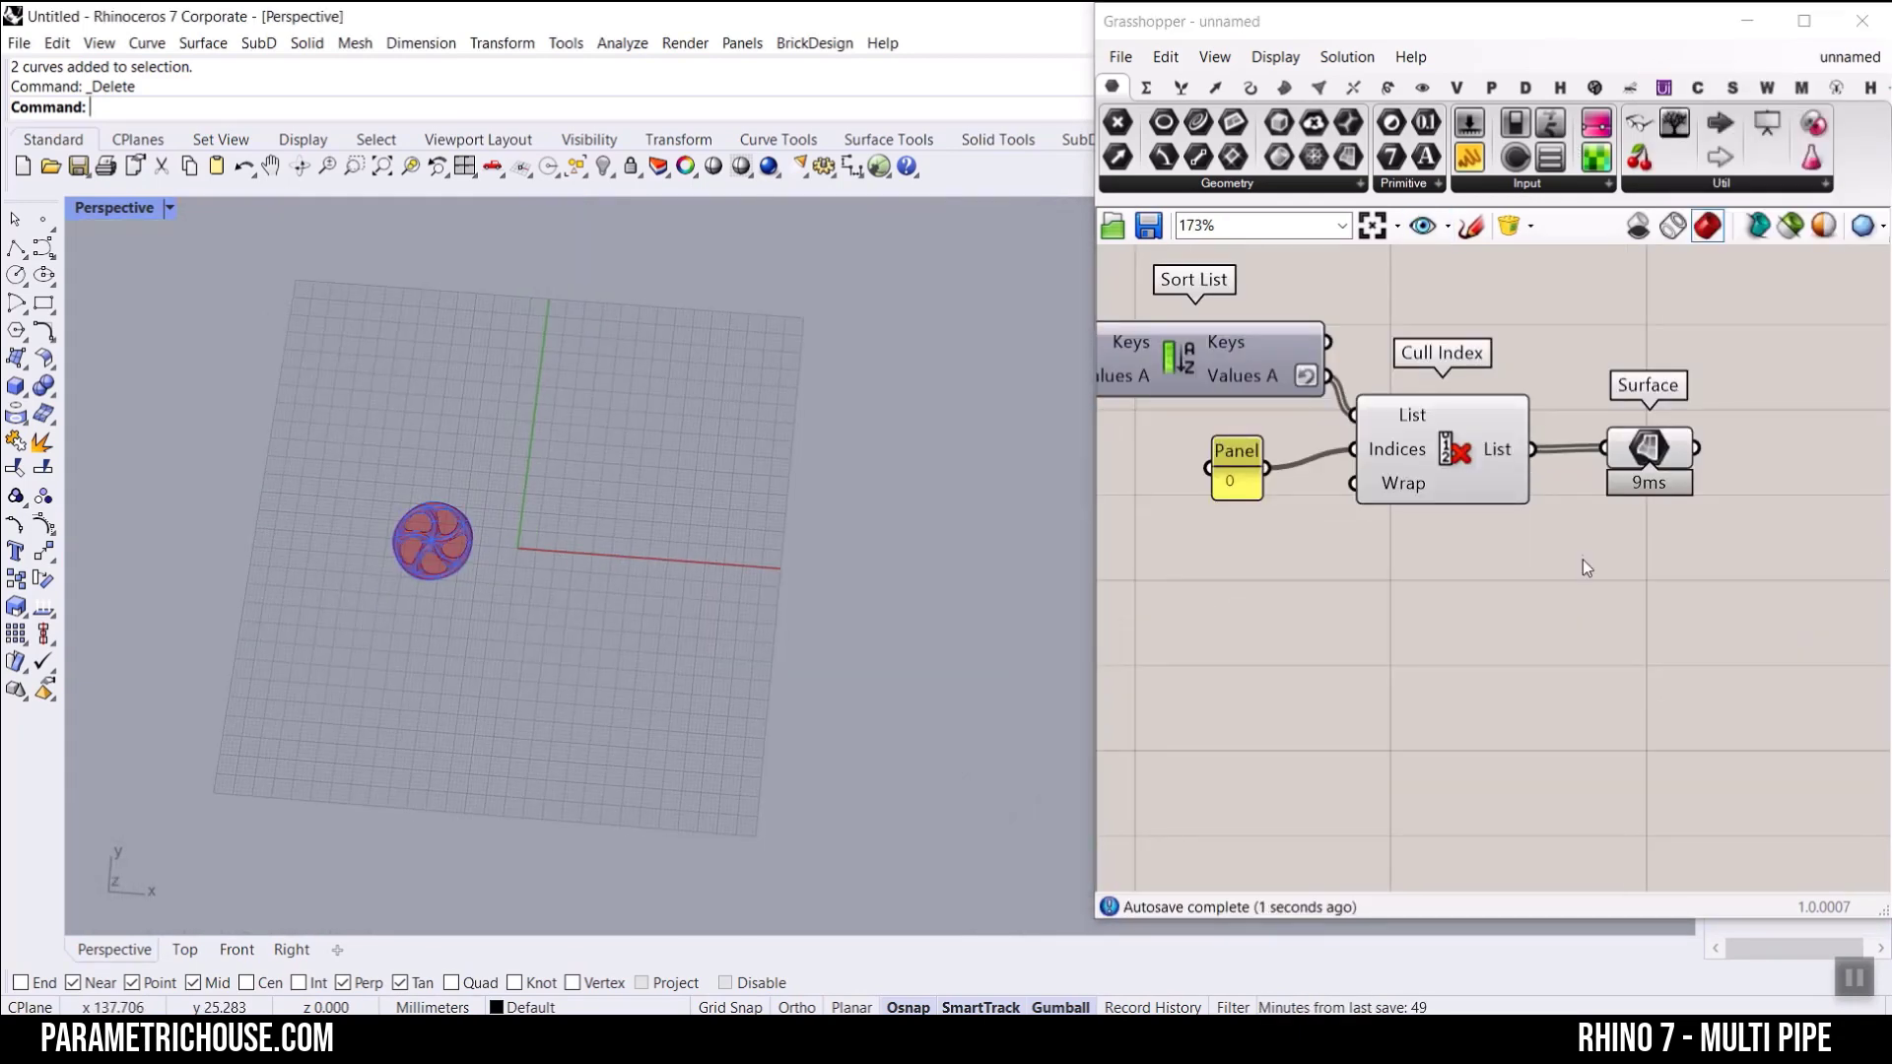
Step: Move the Custom Preview, Colour Swatch and Surface farther along the canvas, and turn off the preview from MultiPipe to Cull Index
scroll(1514, 615, down, 5)
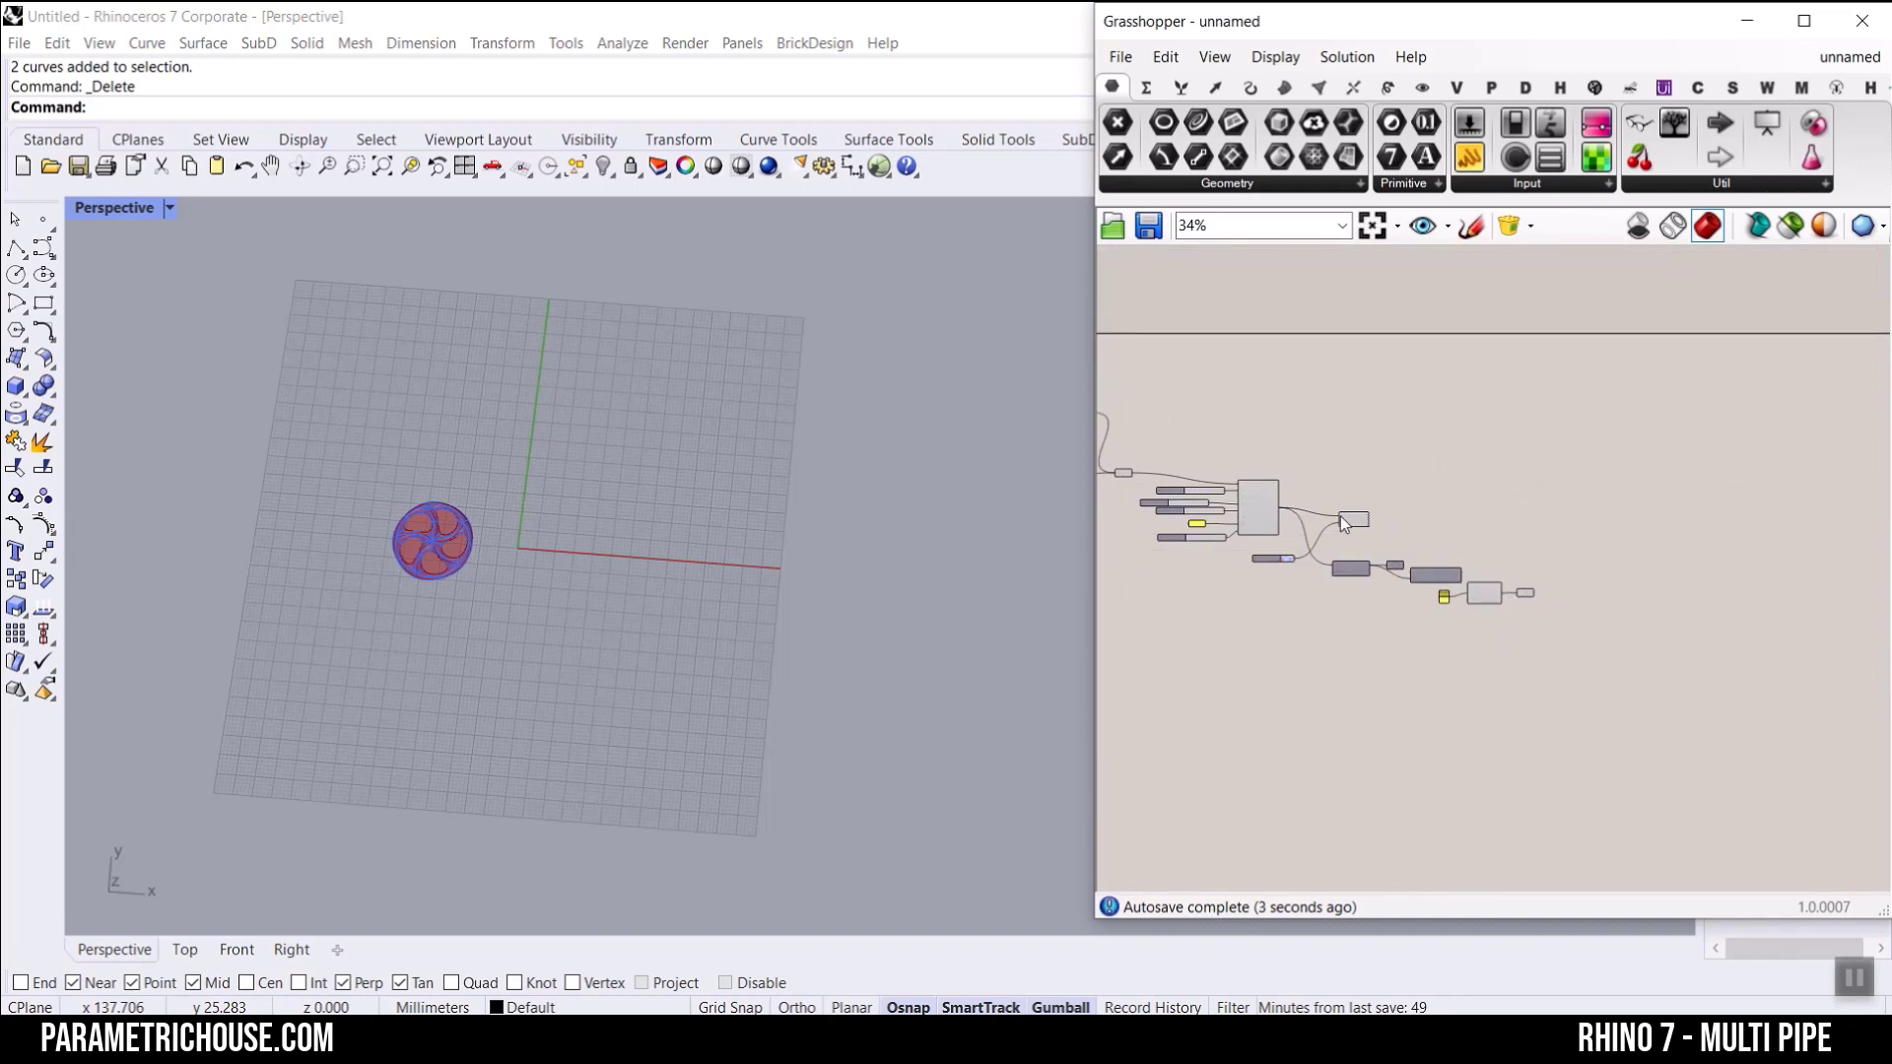
shift+click(1277, 561)
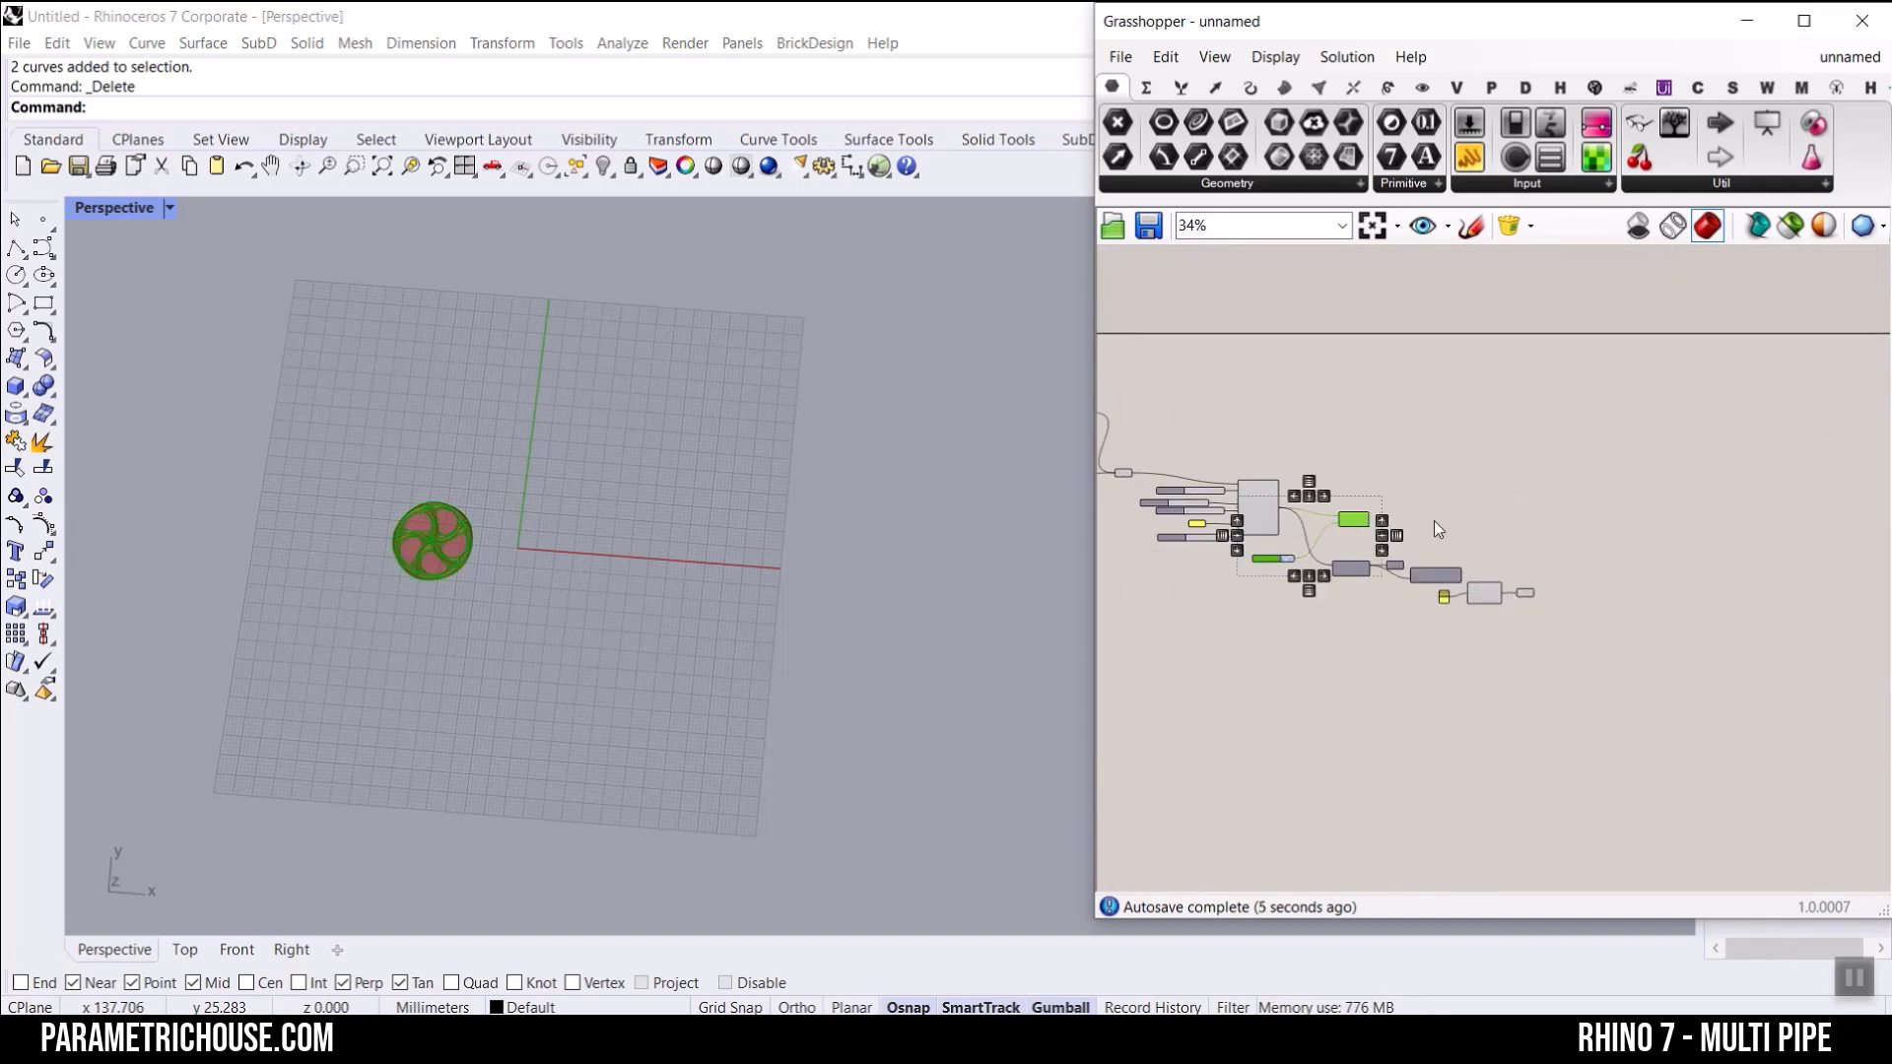
drag(1355, 520, 1585, 516)
click(1556, 594)
drag(1526, 595, 1129, 416)
right_click(1304, 350)
click(1351, 395)
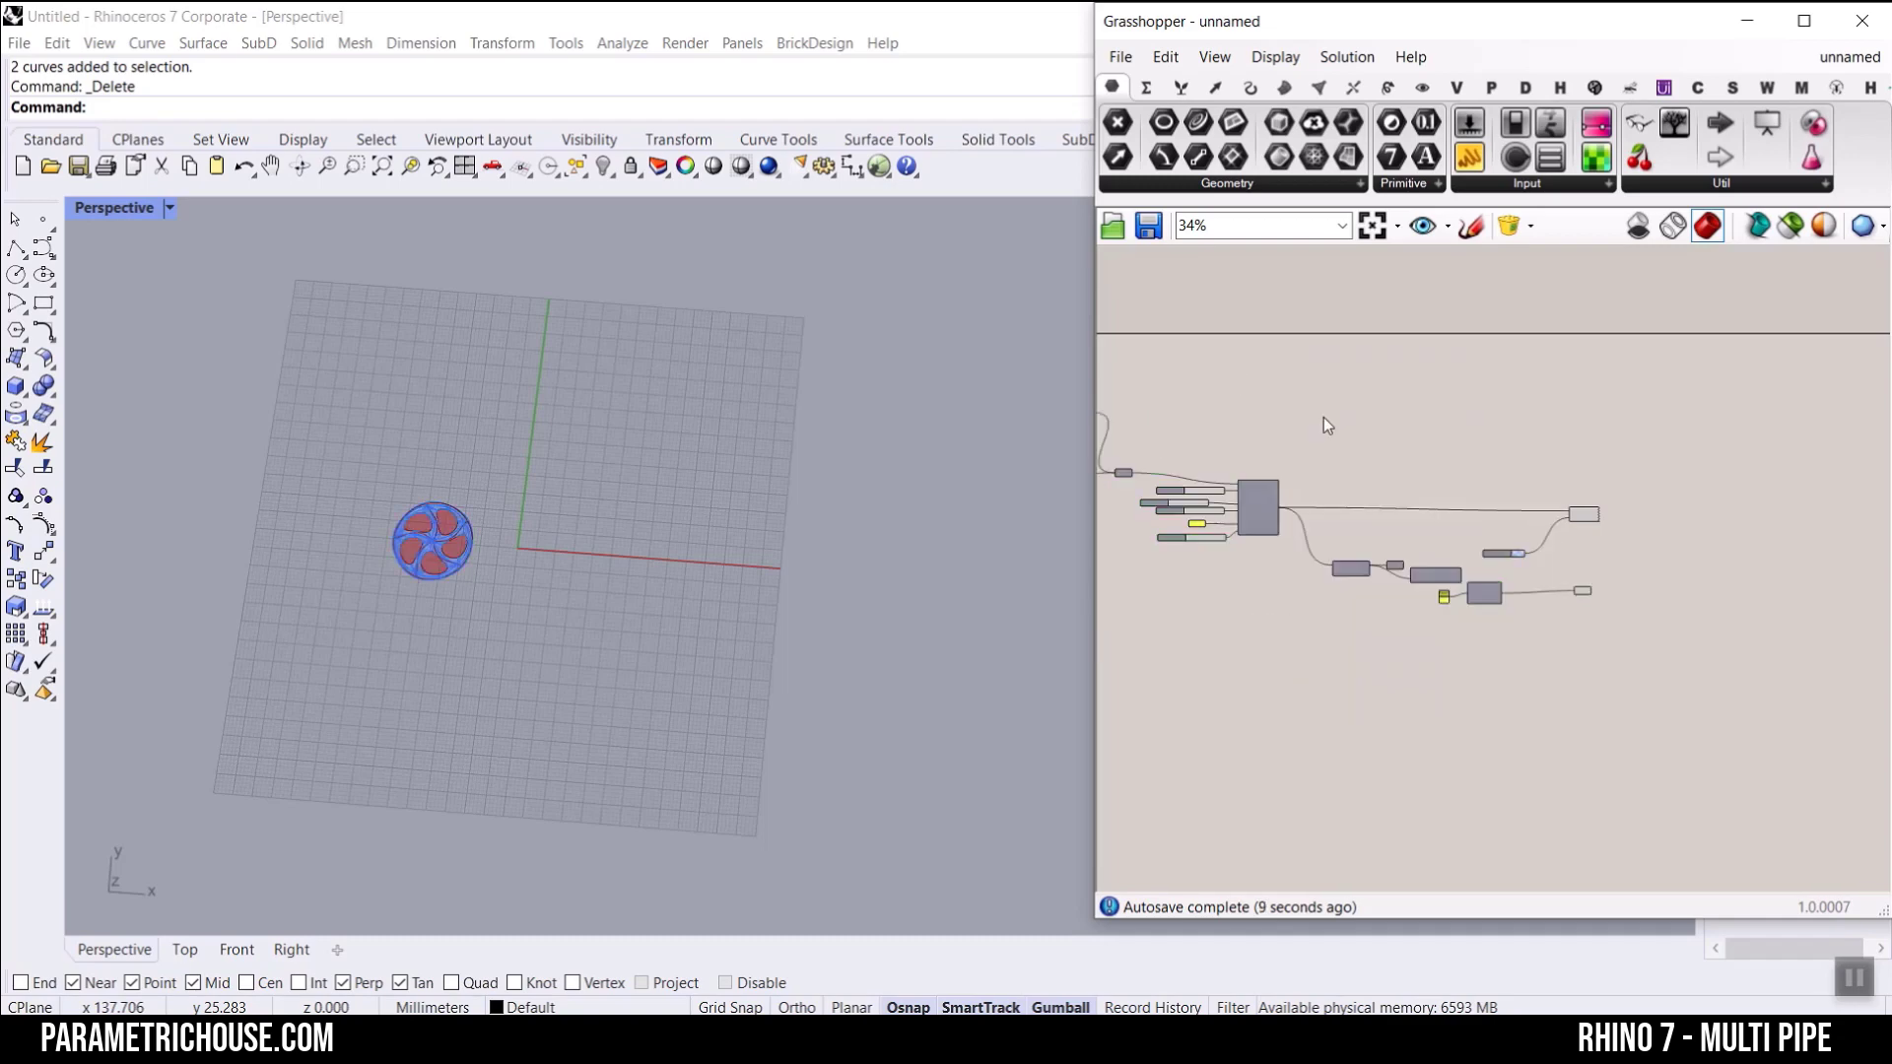
Step: Turn off the preview of the Custom Preview and Surface components
scroll(463, 537, up, 5)
scroll(292, 589, up, 5)
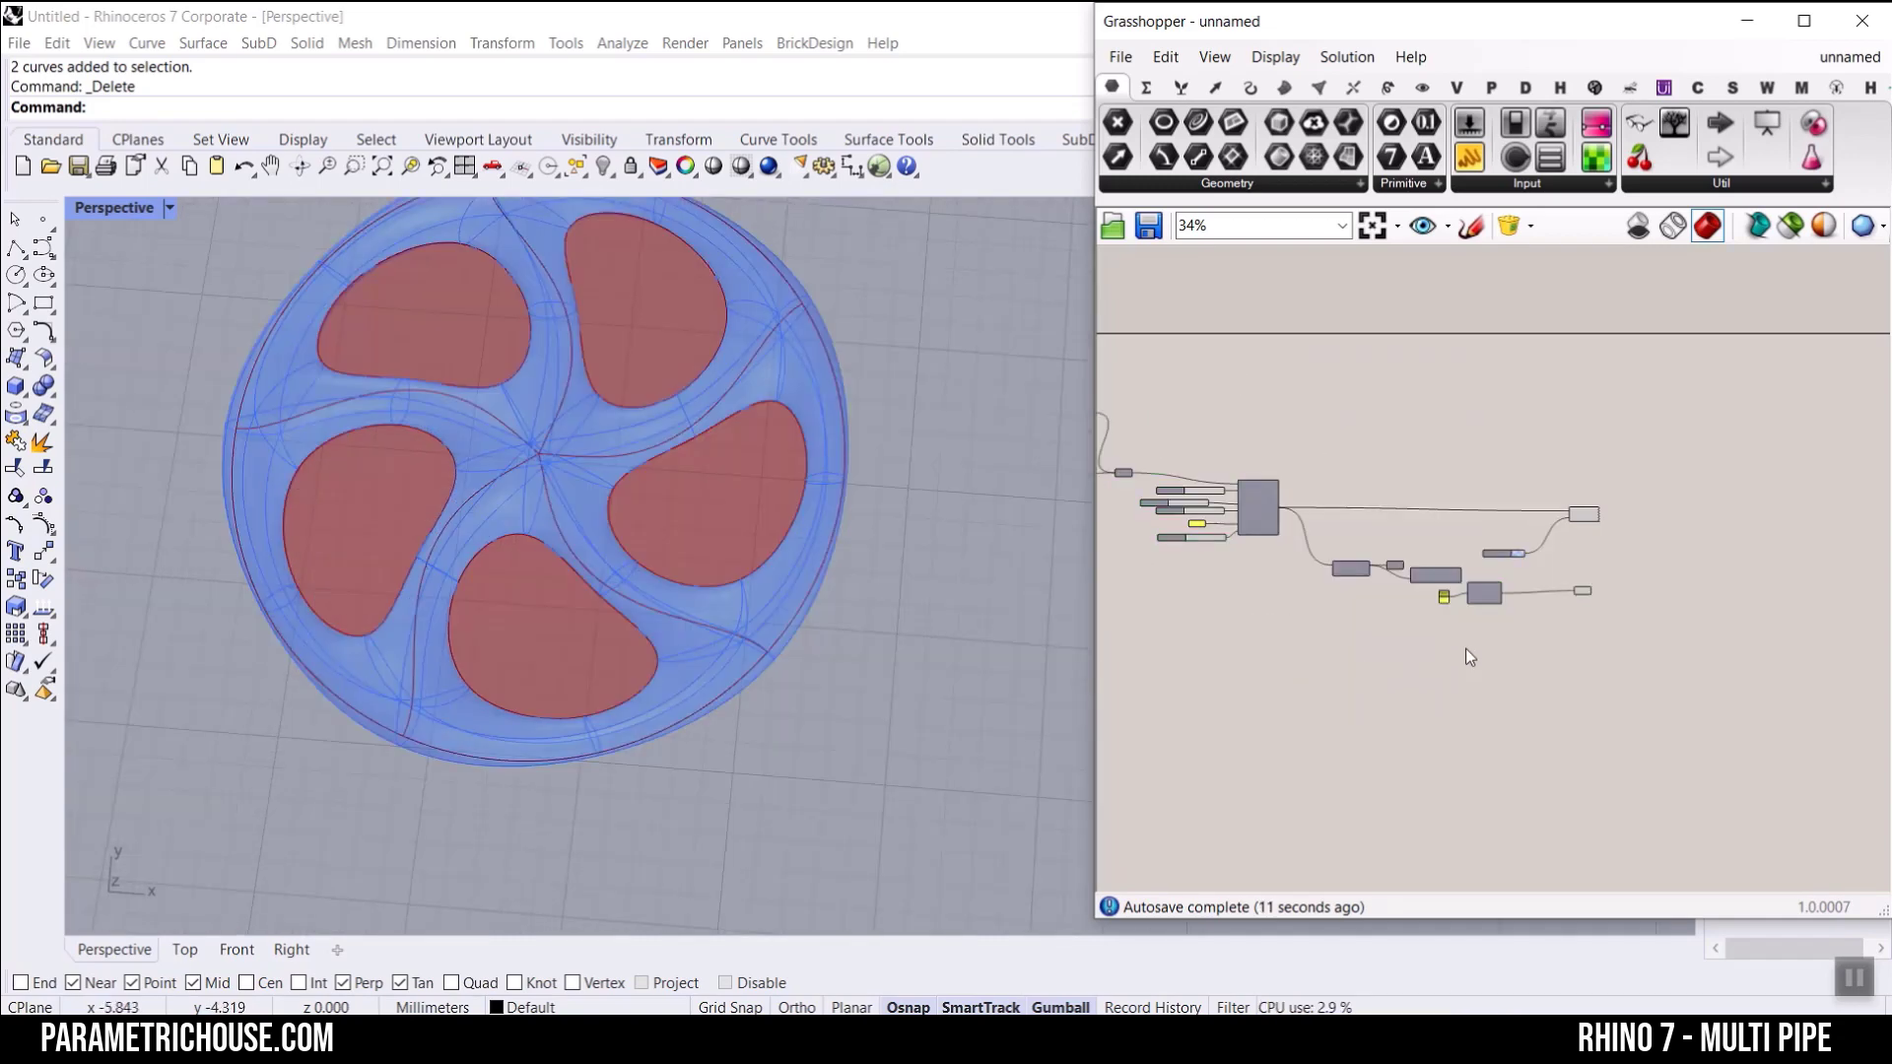
scroll(1464, 648, up, 4)
drag(1705, 315, 1468, 584)
drag(1415, 557, 1415, 558)
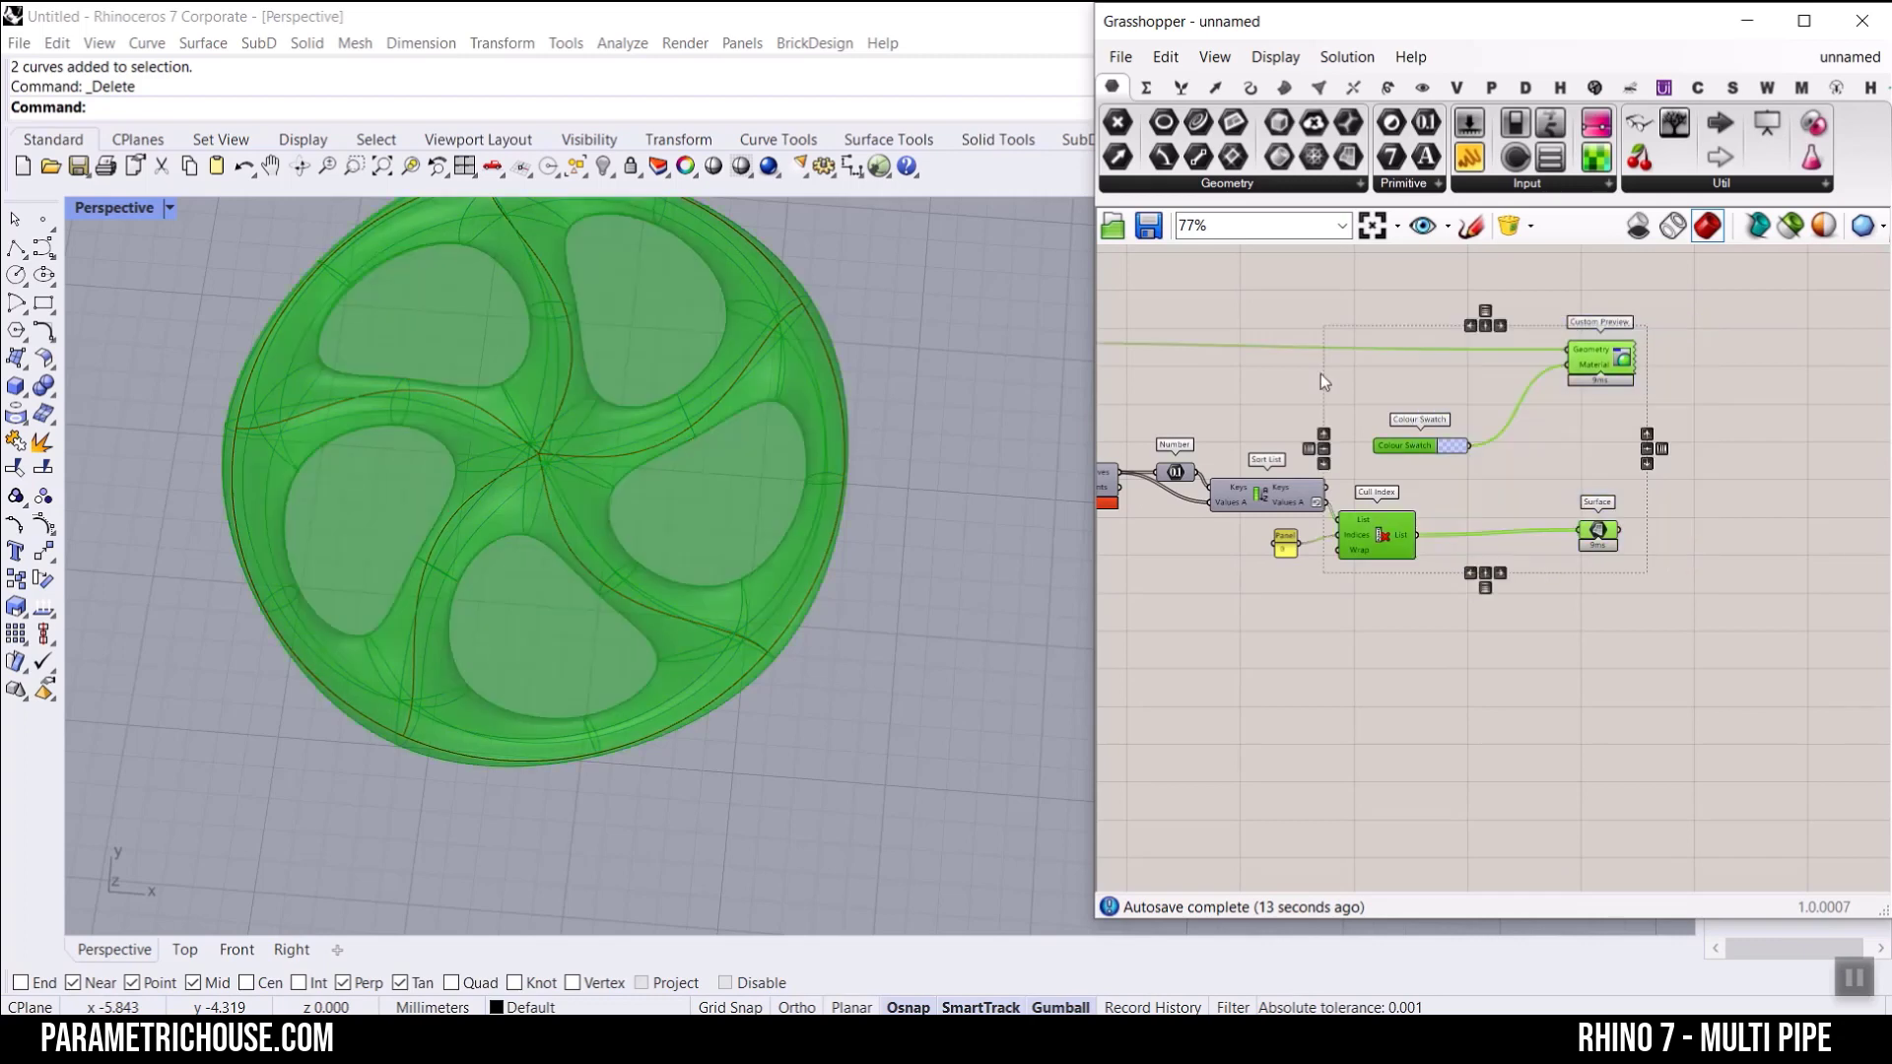
right_click(1276, 347)
click(1308, 386)
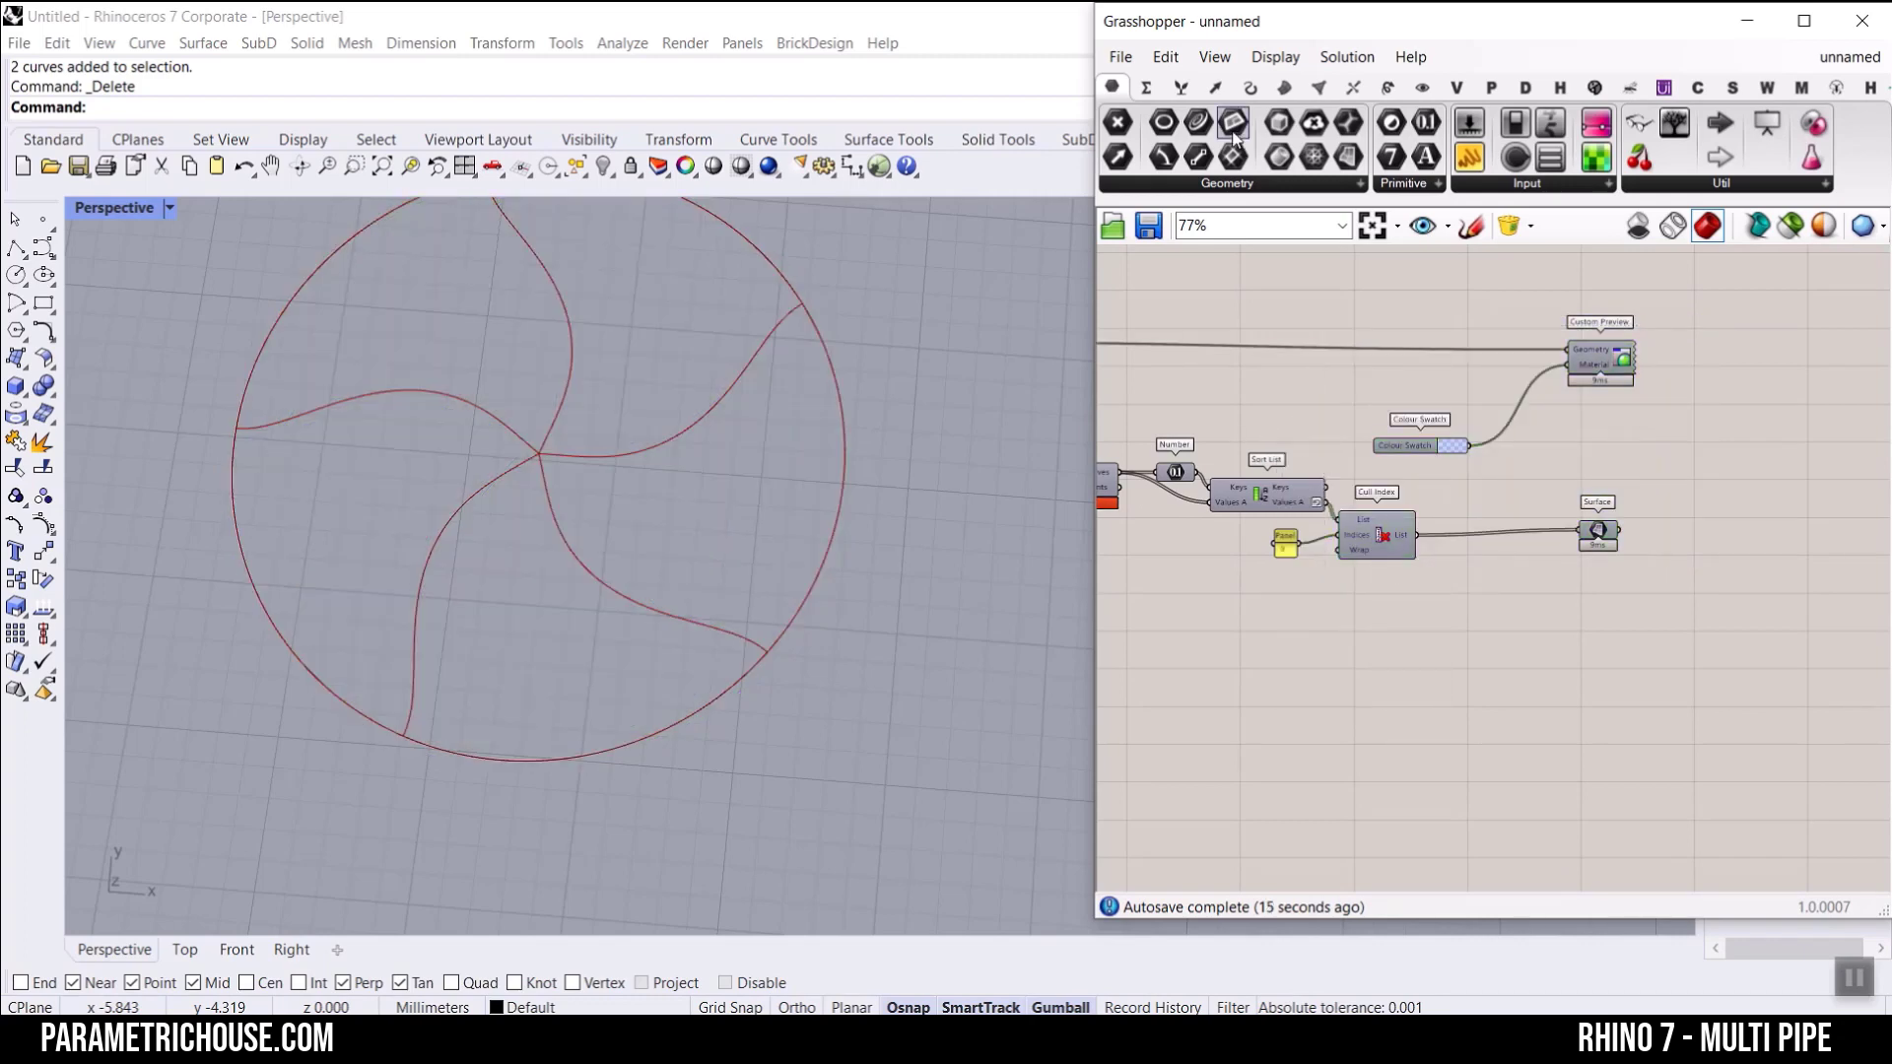
Step: Add a Boundary Surfaces component, feed the Brep | Plane Curves into its Edges, and inspect the flat wheel surface
click(1286, 88)
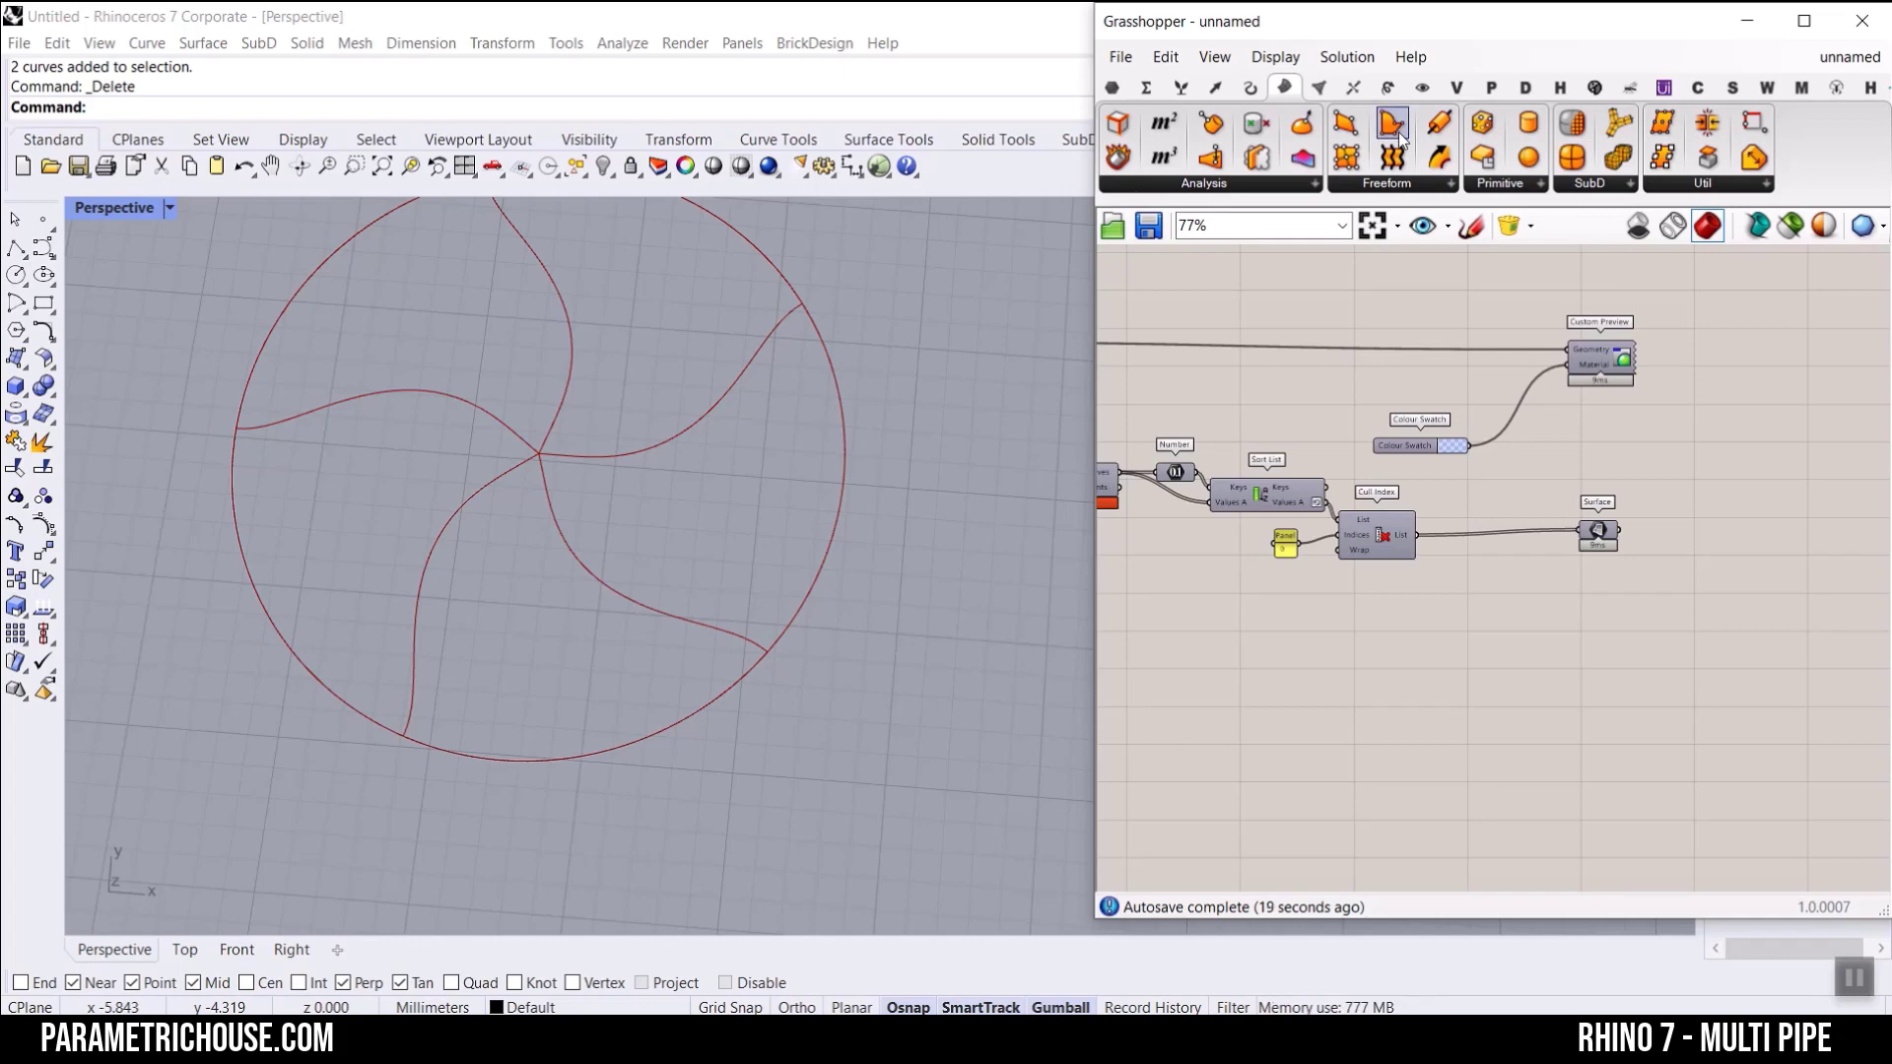
scroll(1333, 416, up, 5)
drag(1333, 415, 1286, 608)
scroll(1596, 429, down, 5)
scroll(1254, 484, up, 4)
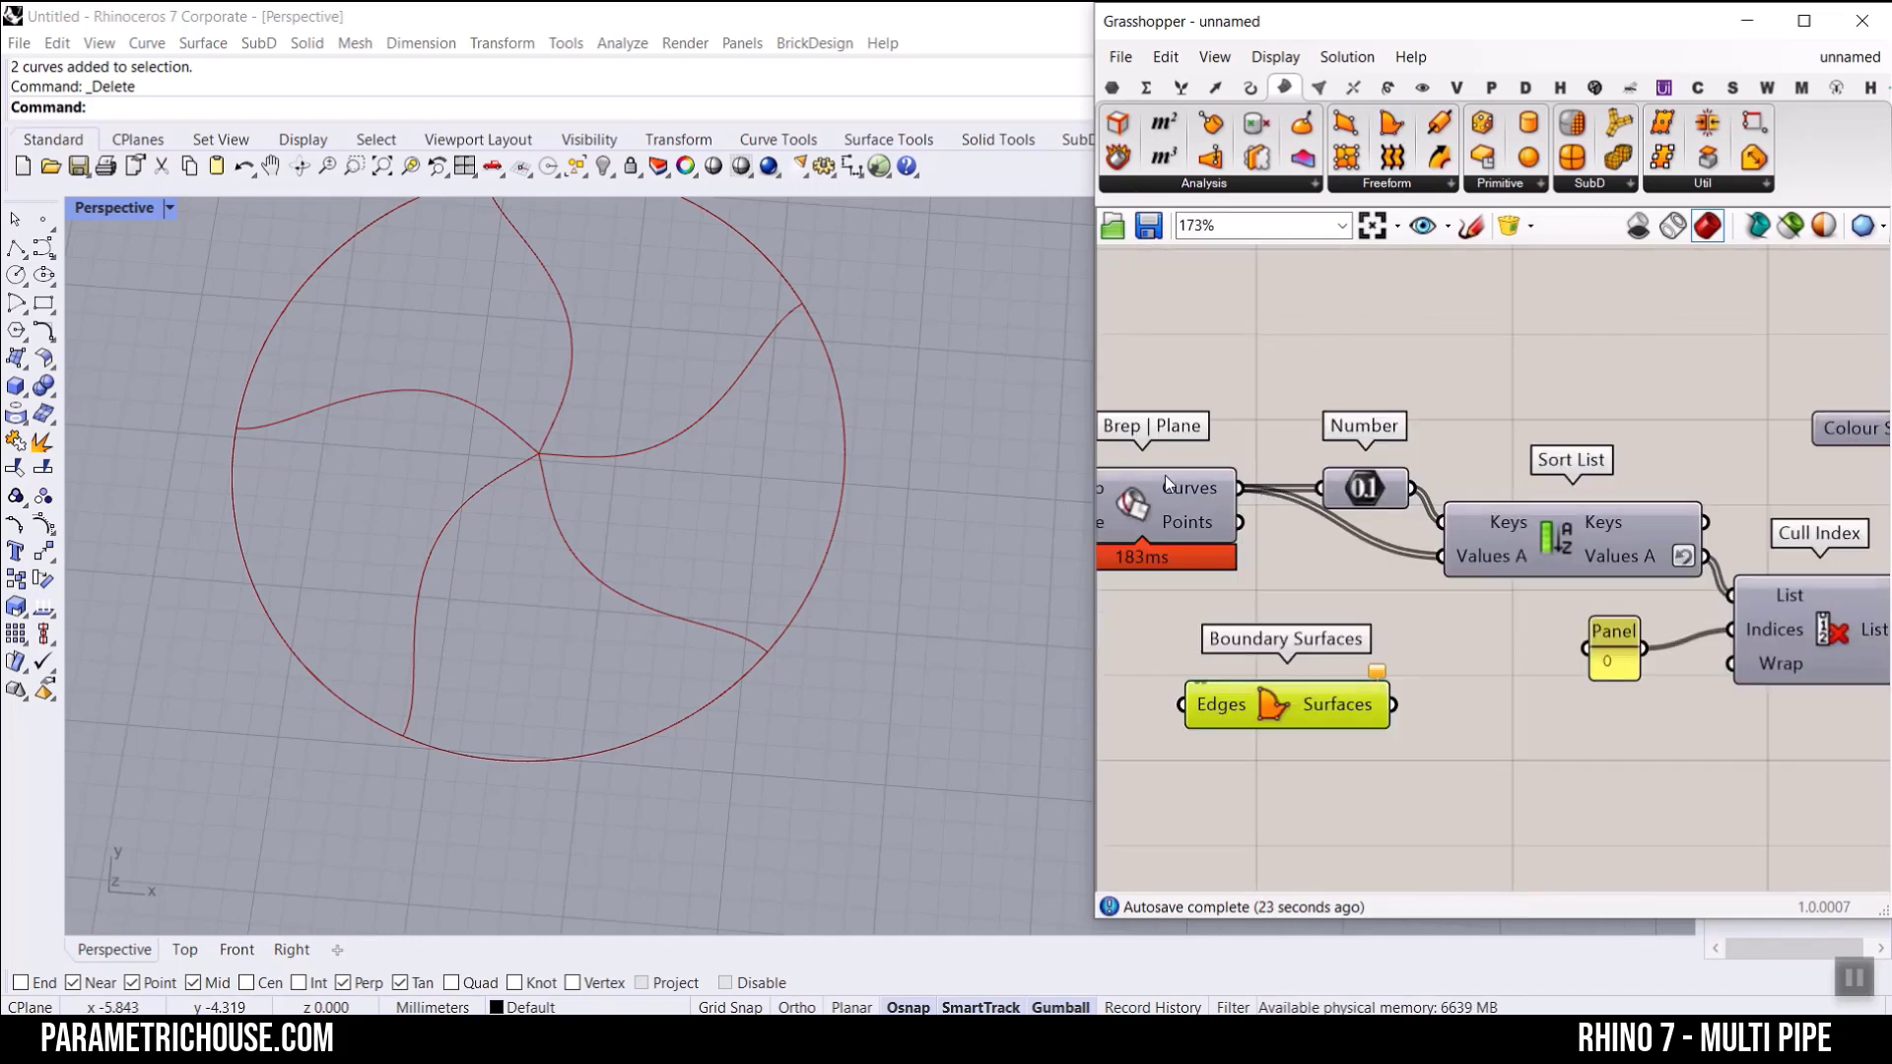
right_drag(1164, 475, 1316, 468)
drag(1392, 482, 1333, 698)
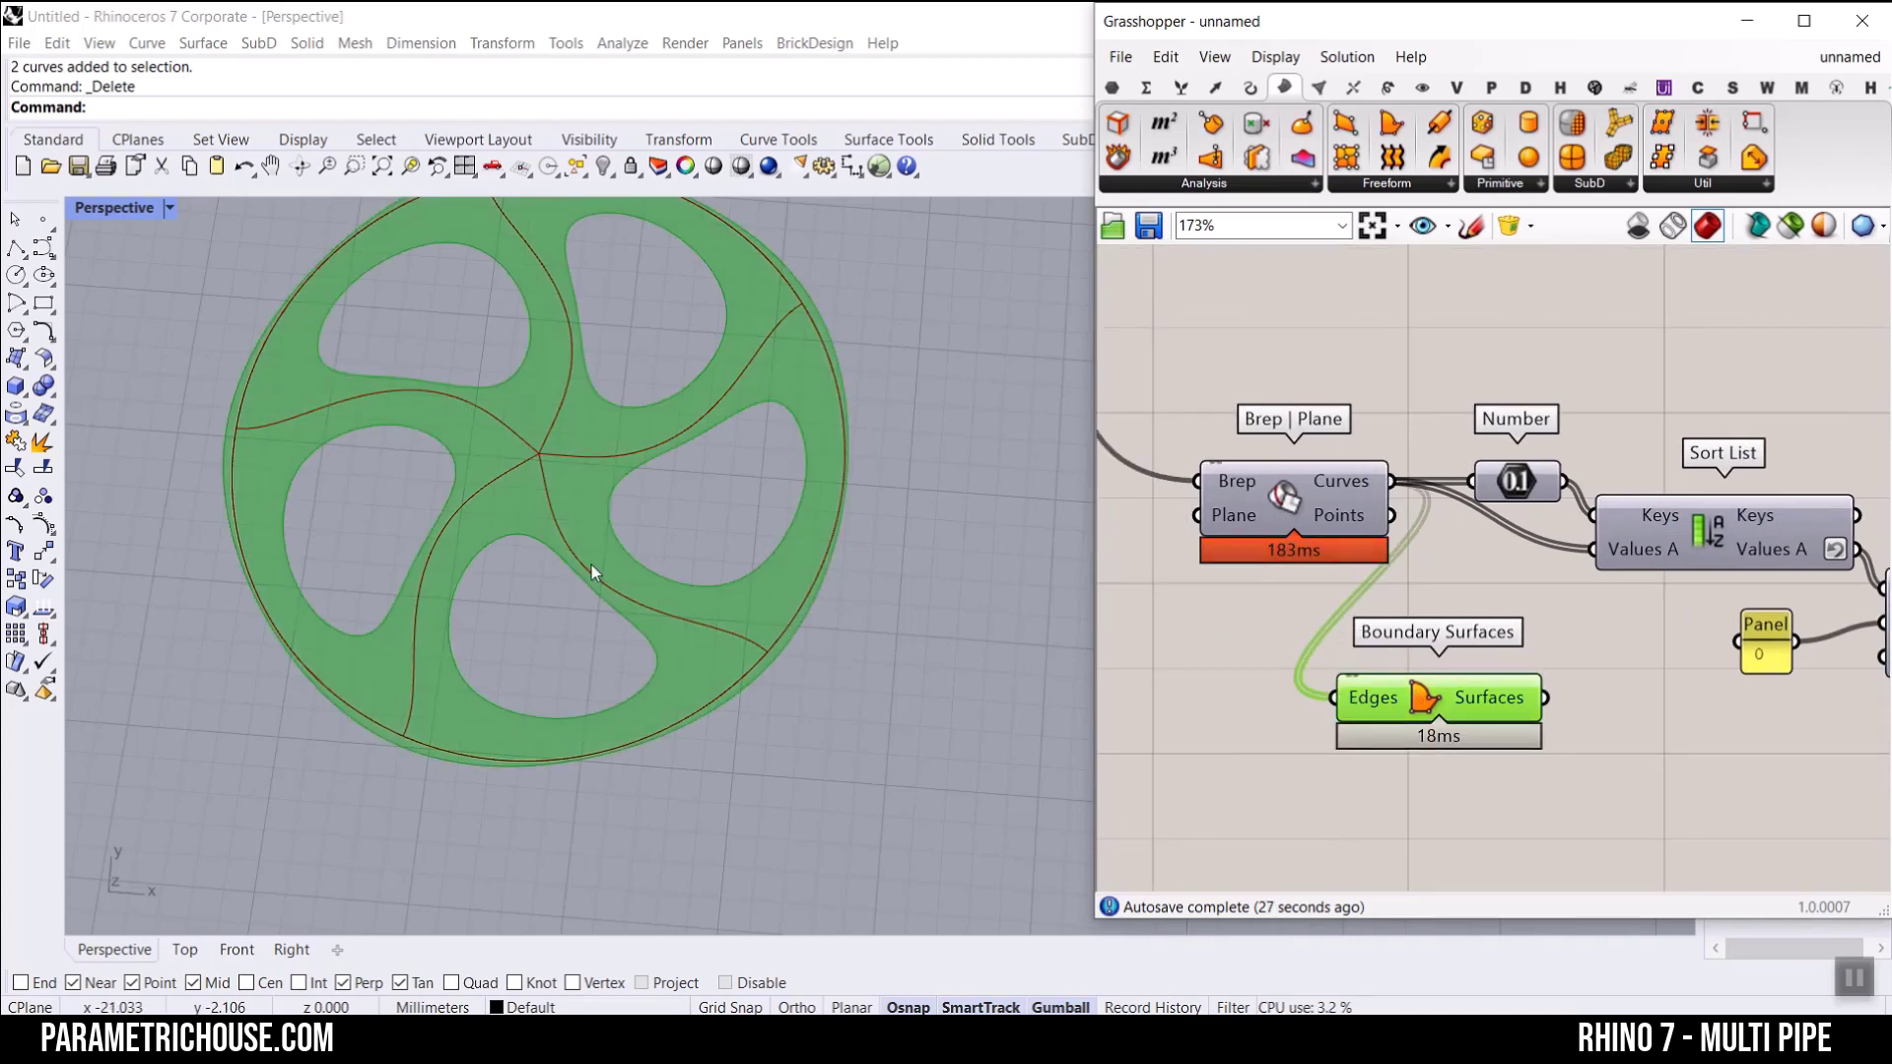
scroll(1552, 674, down, 4)
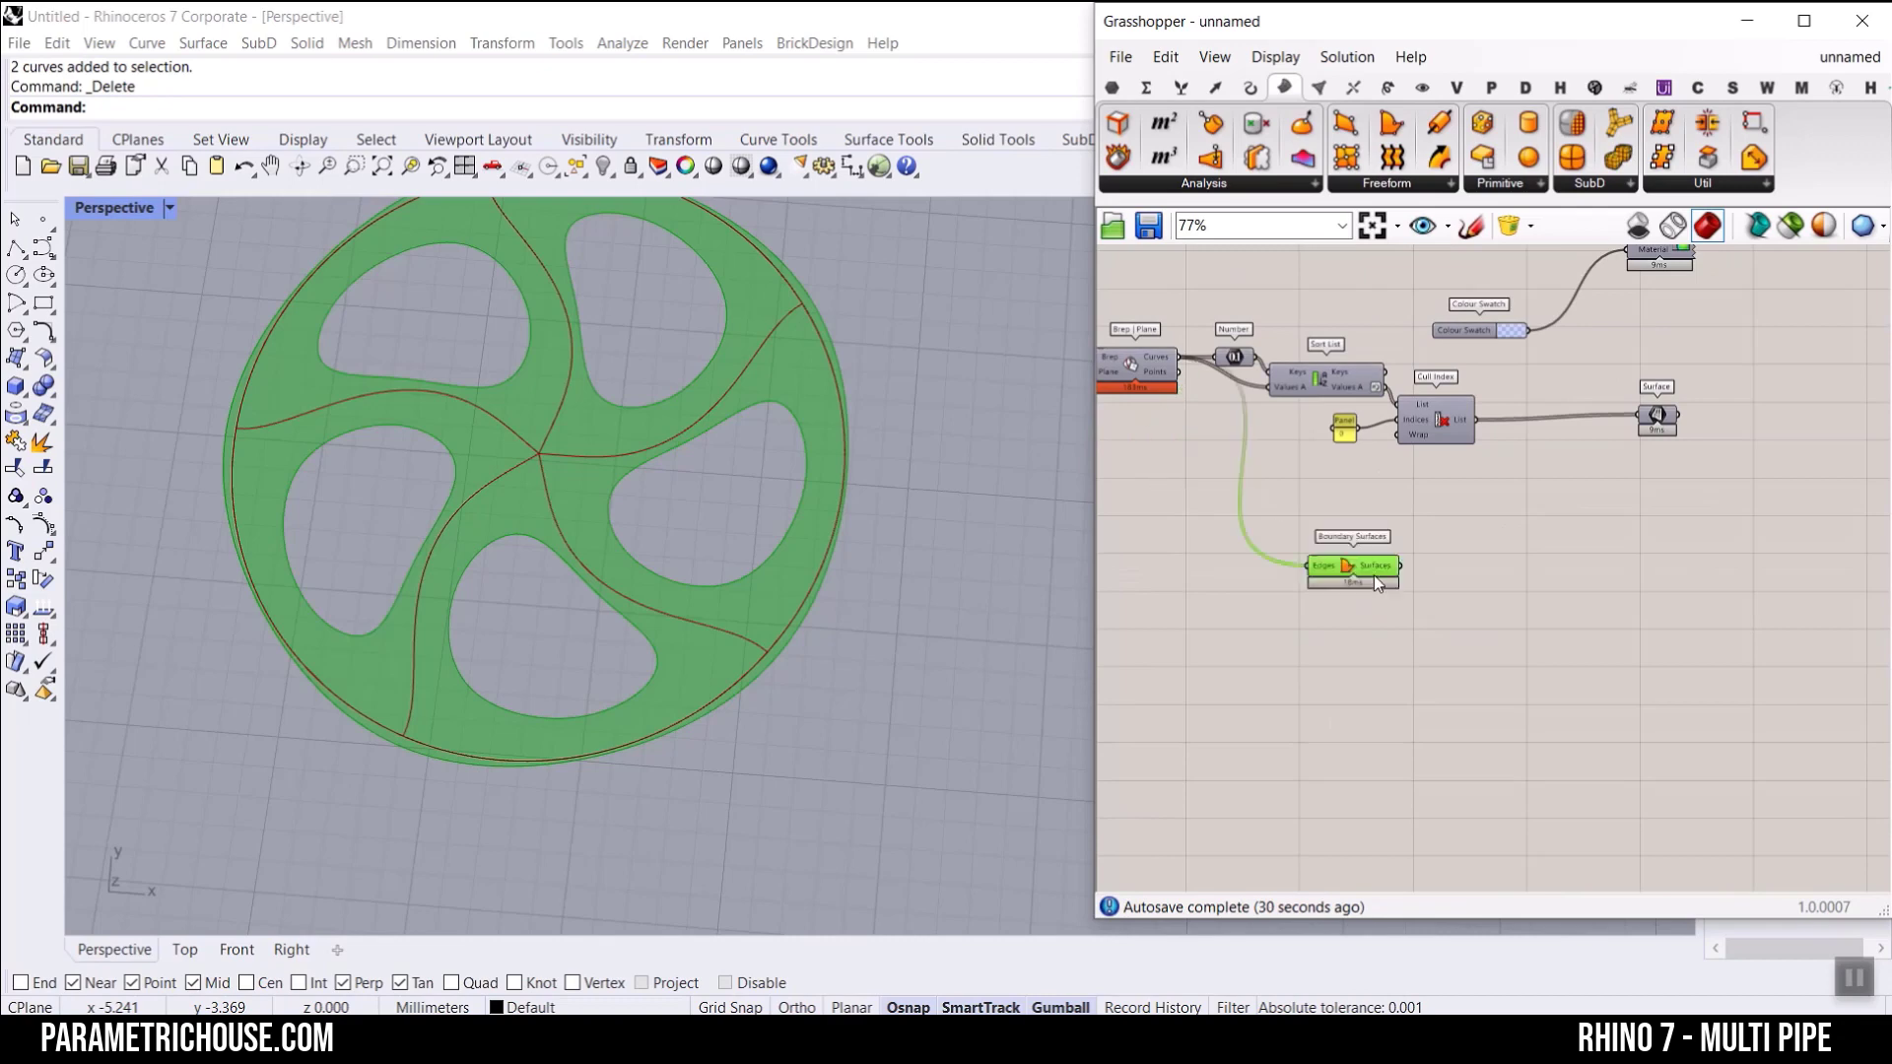
click(1431, 605)
scroll(1478, 582, up, 2)
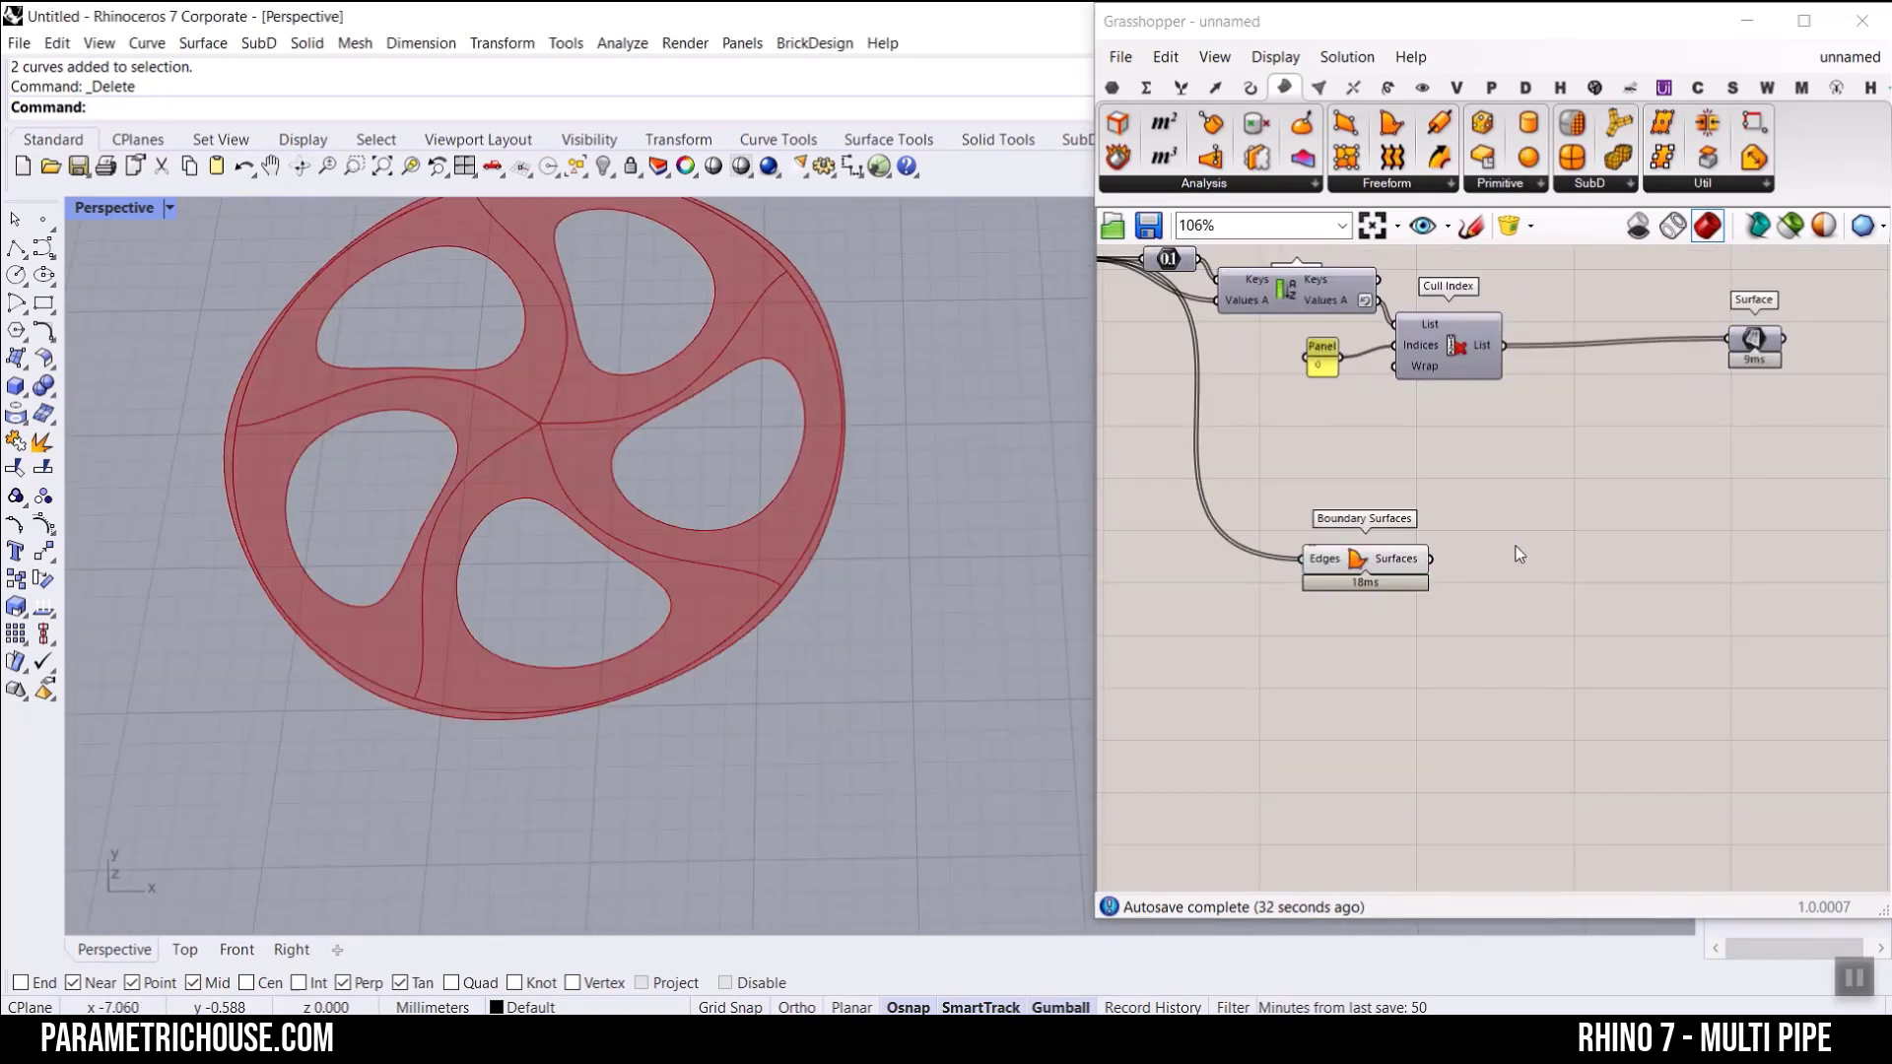
Step: Move Boundary Surfaces farther along the canvas and turn off the preview of the components that draw the wheel's base curves
right_drag(1519, 553, 1551, 554)
drag(1399, 558, 1652, 558)
right_drag(1465, 493, 1601, 496)
scroll(1537, 508, down, 8)
drag(1500, 535, 1159, 337)
right_click(1289, 285)
click(1326, 323)
click(1326, 300)
Step: Set the Angle slider to 55.36 and adjust the other wheel sliders to reshape the spokes with a sharper bend
right_drag(1179, 362, 1493, 408)
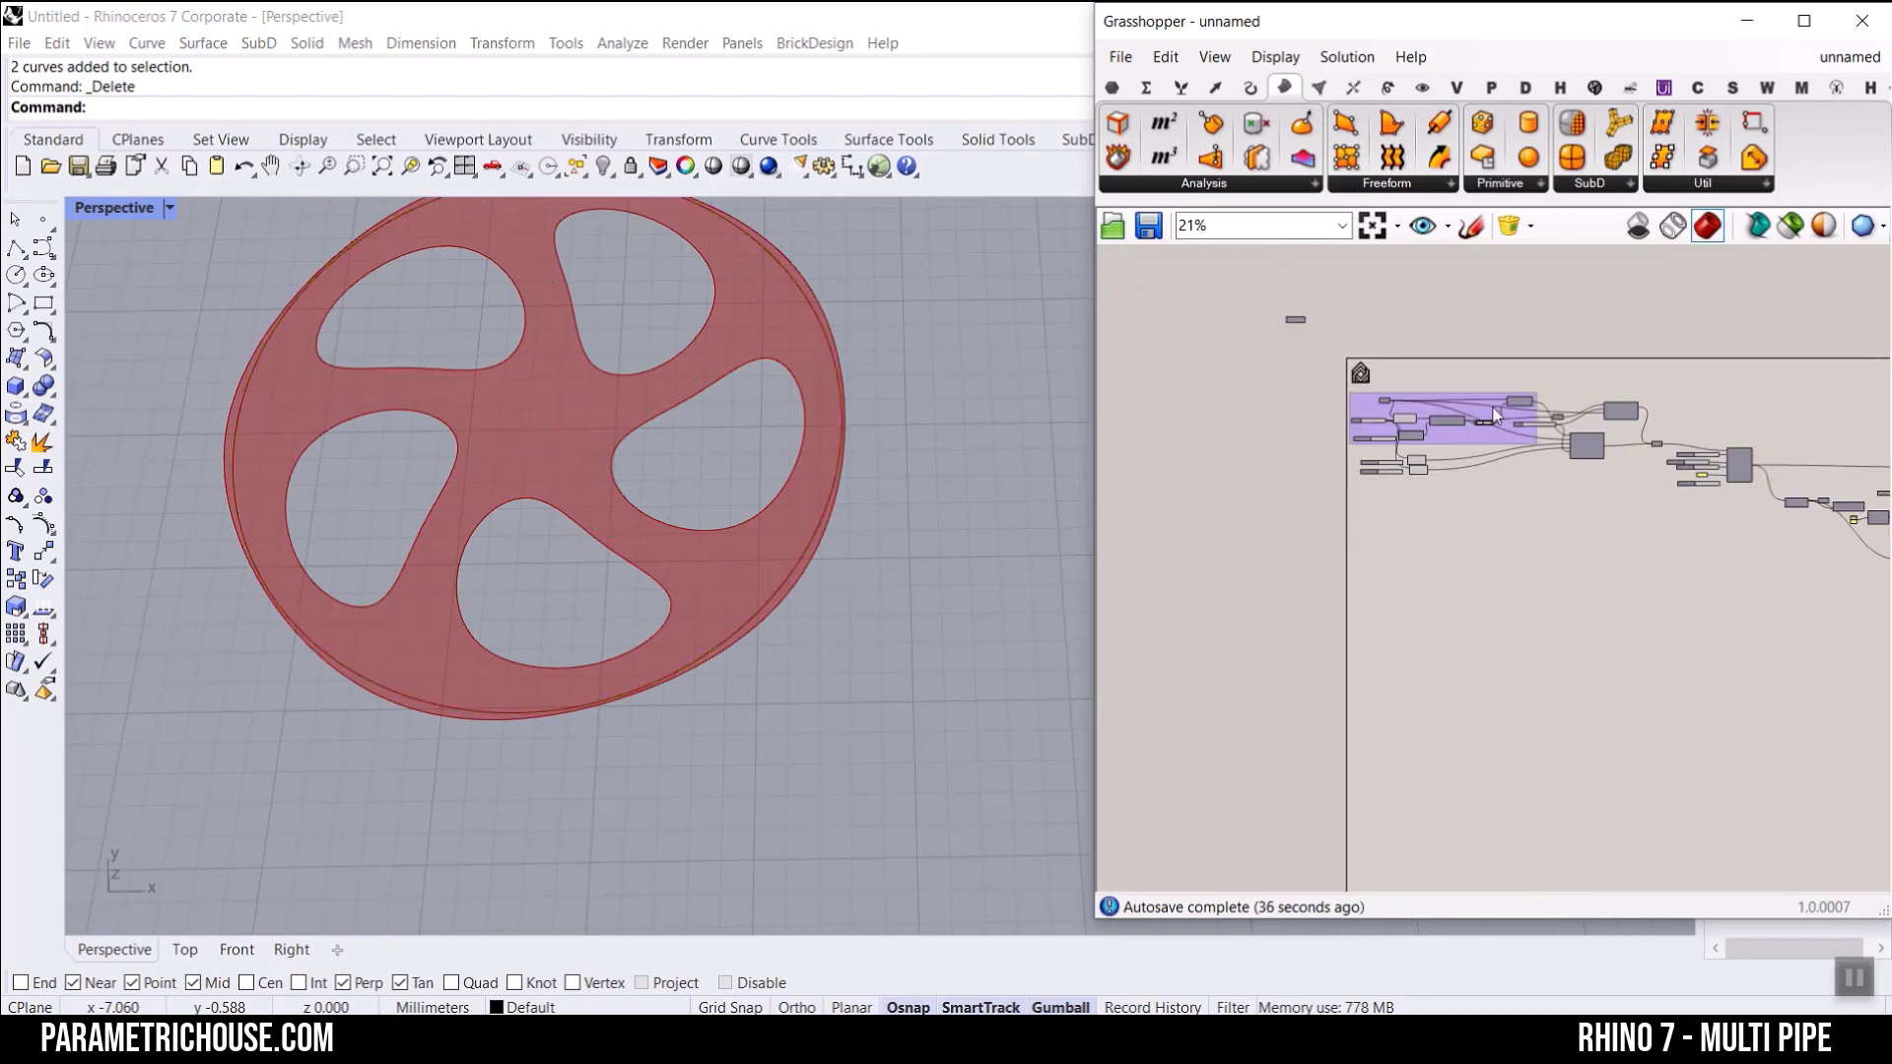
scroll(1596, 482, up, 4)
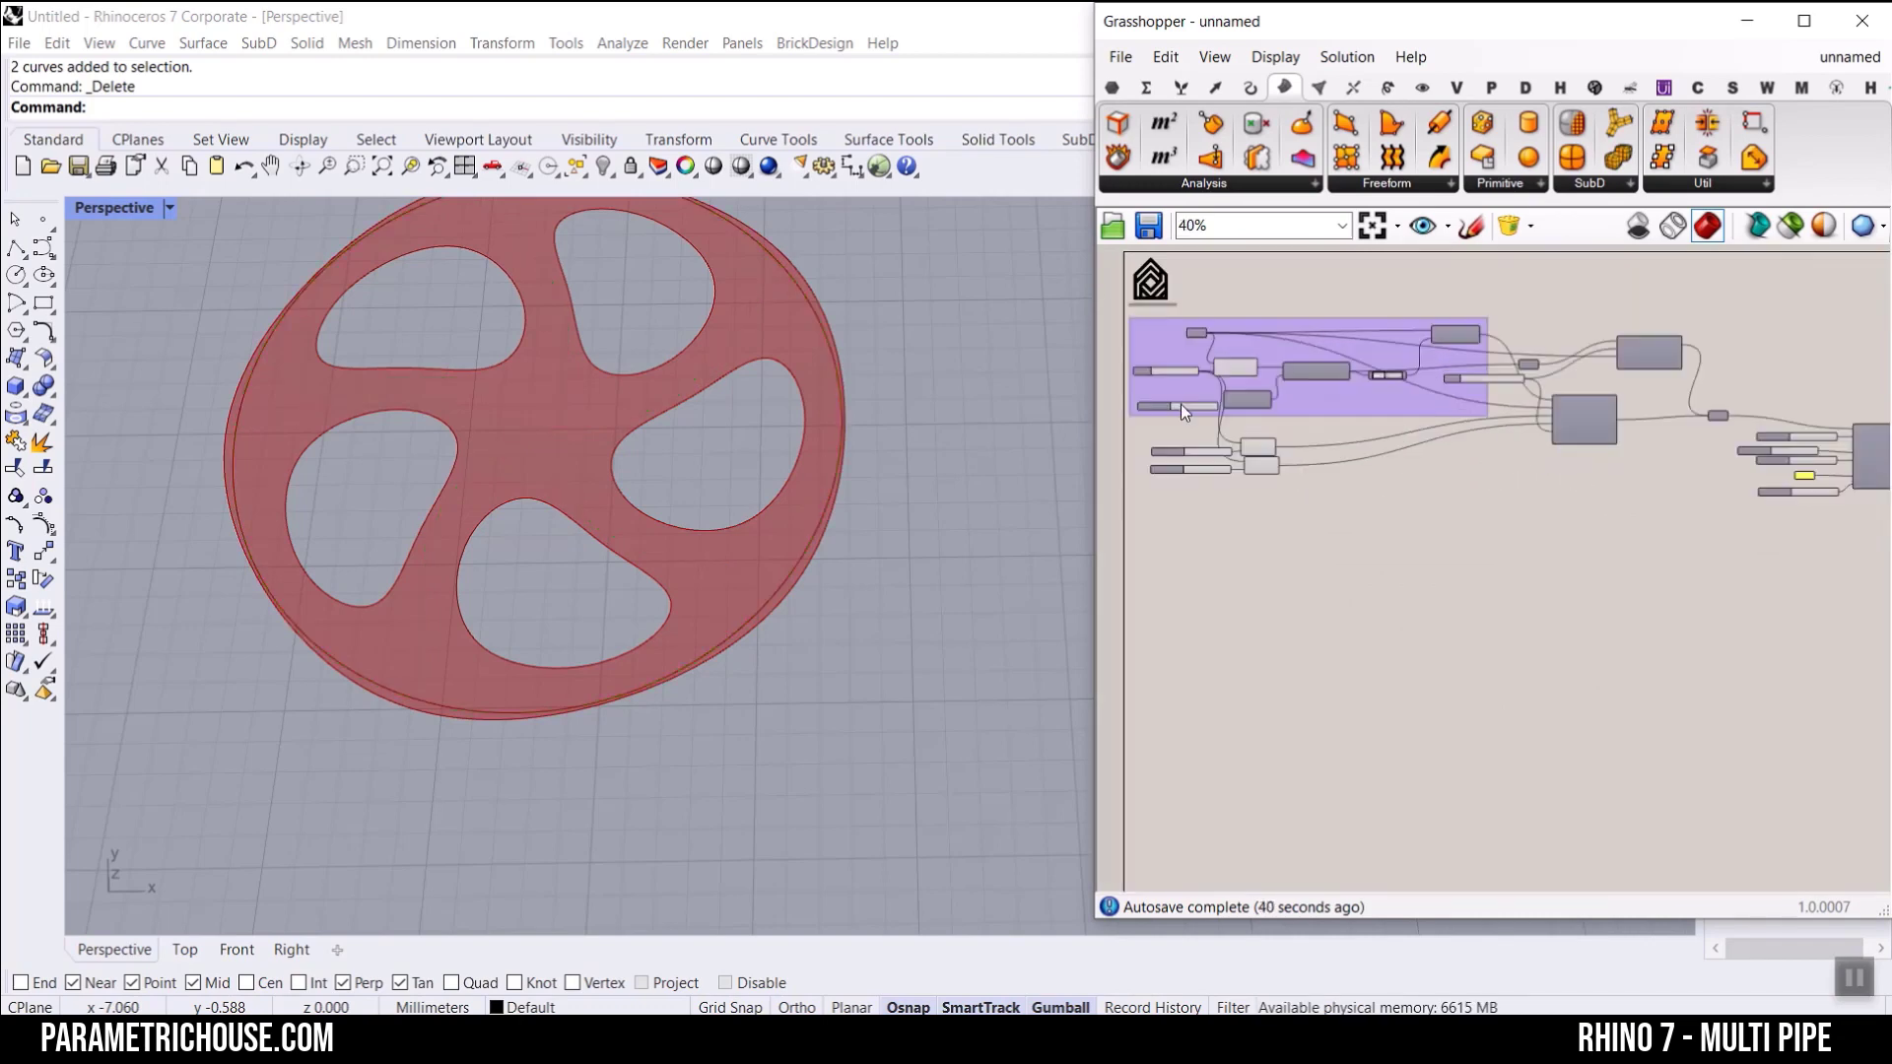
scroll(1151, 375, up, 11)
drag(1196, 360, 1198, 360)
mouse_move(1407, 567)
mouse_down()
mouse_move(1375, 574)
mouse_move(1409, 576)
mouse_up()
scroll(1409, 575, down, 10)
scroll(1753, 588, up, 9)
drag(1344, 363, 1360, 358)
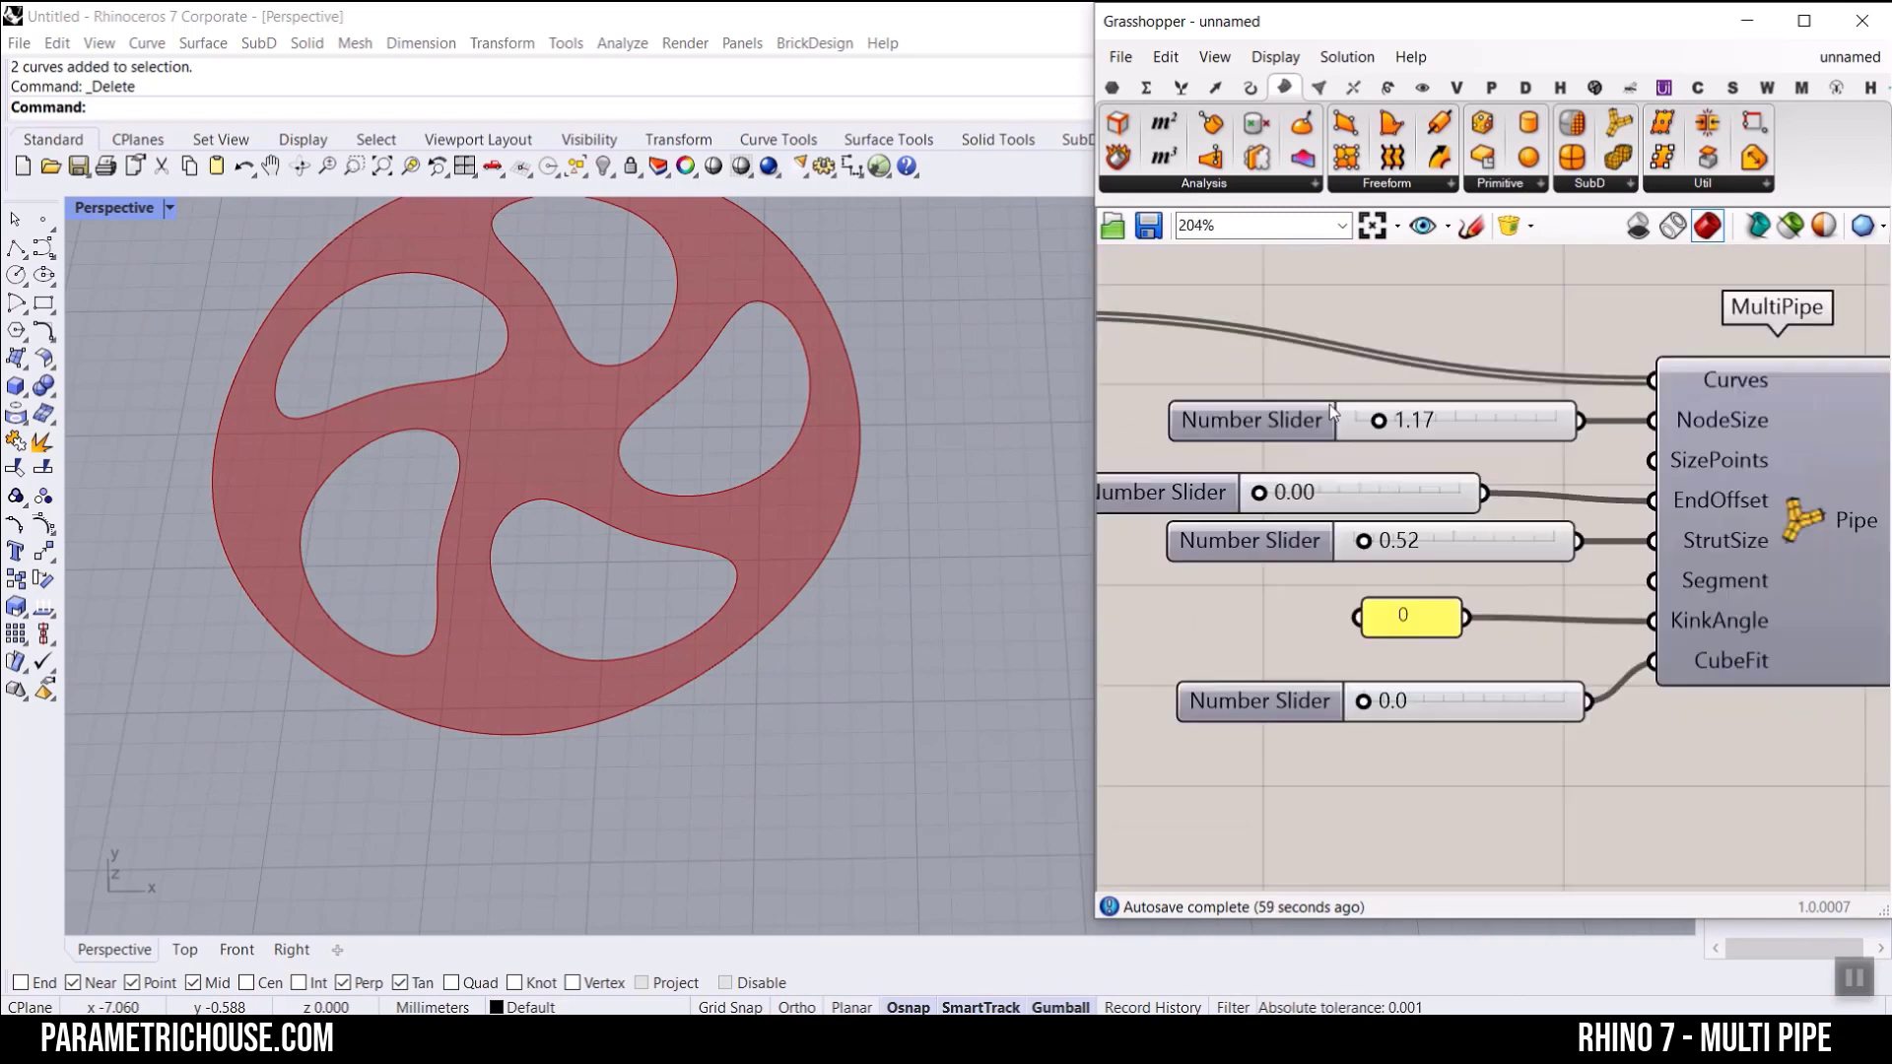
drag(1381, 421, 1376, 420)
drag(1362, 541, 1354, 541)
drag(1272, 494, 1258, 494)
drag(1362, 701, 1435, 701)
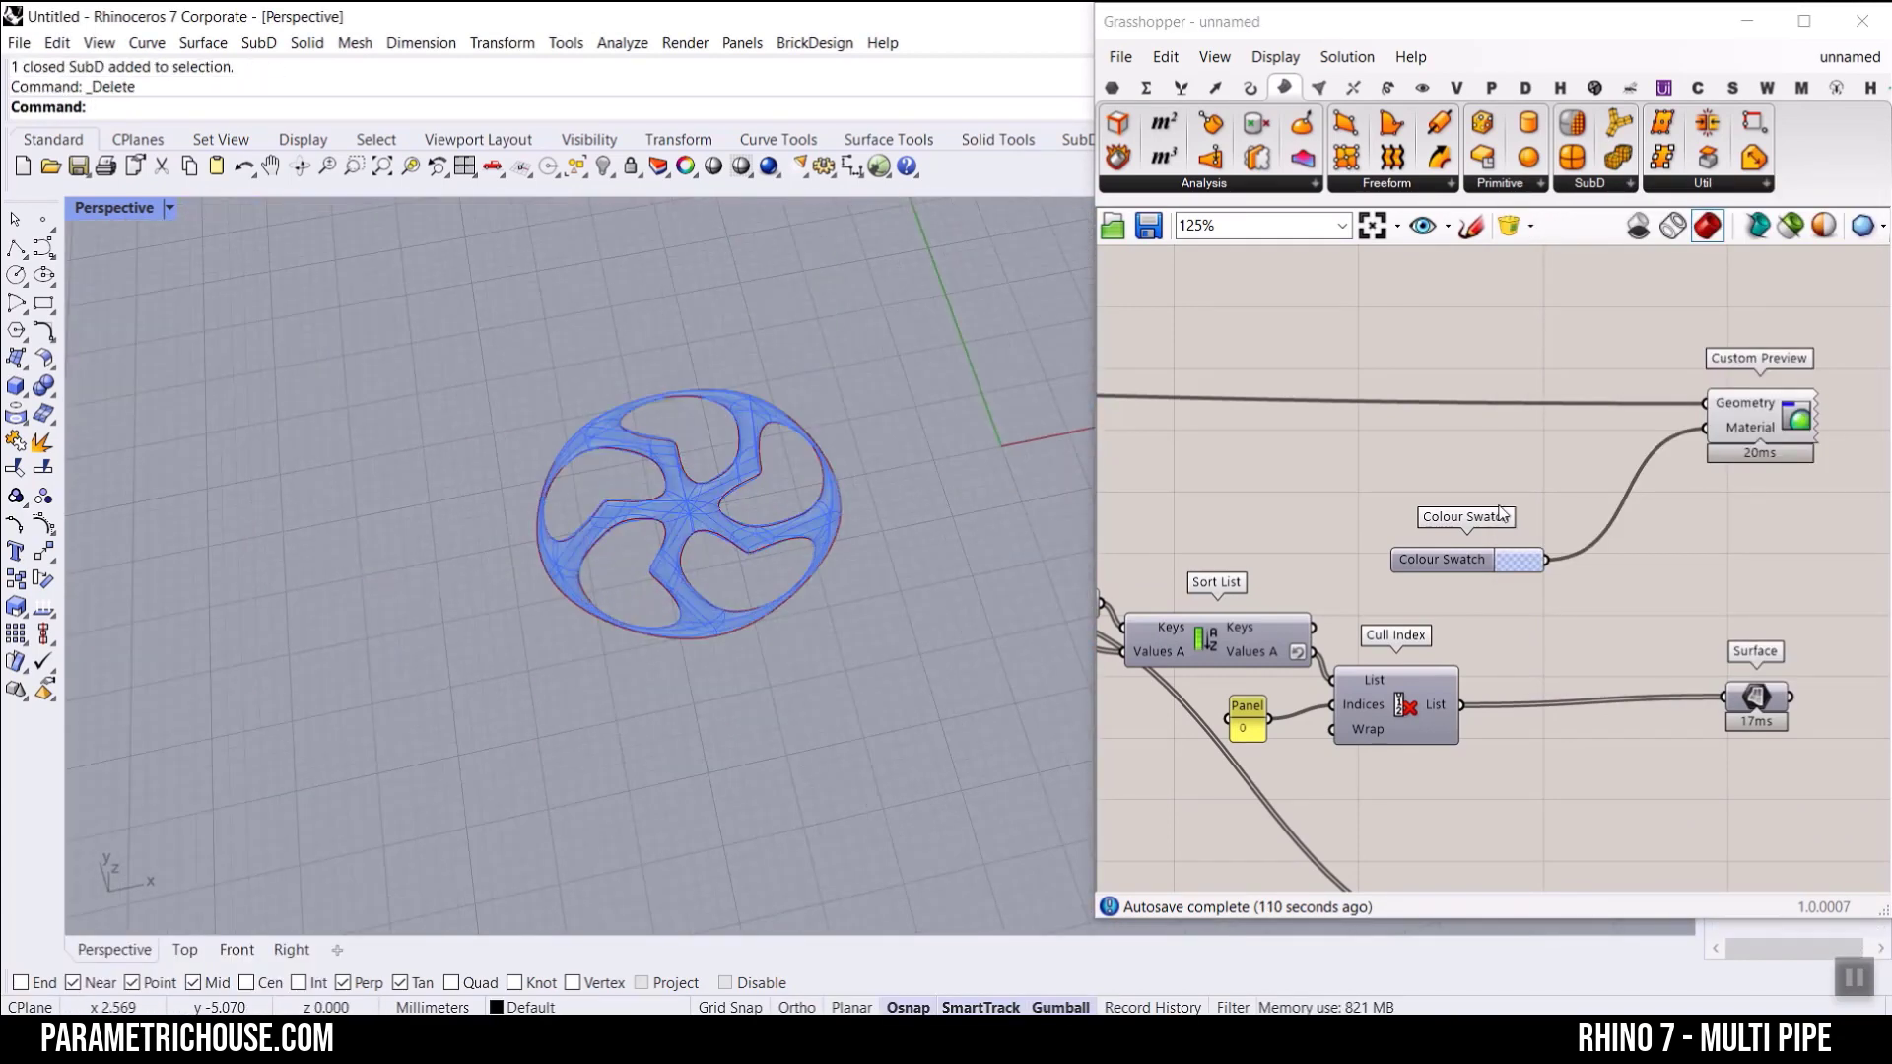
Step: Turn off the preview of the MultiPipe wheel's Custom Preview, leaving the Boundary Surfaces preview on
scroll(1596, 487, down, 5)
drag(1714, 399, 1498, 541)
right_click(1608, 300)
click(1663, 339)
scroll(1612, 589, up, 3)
scroll(1612, 588, up, 3)
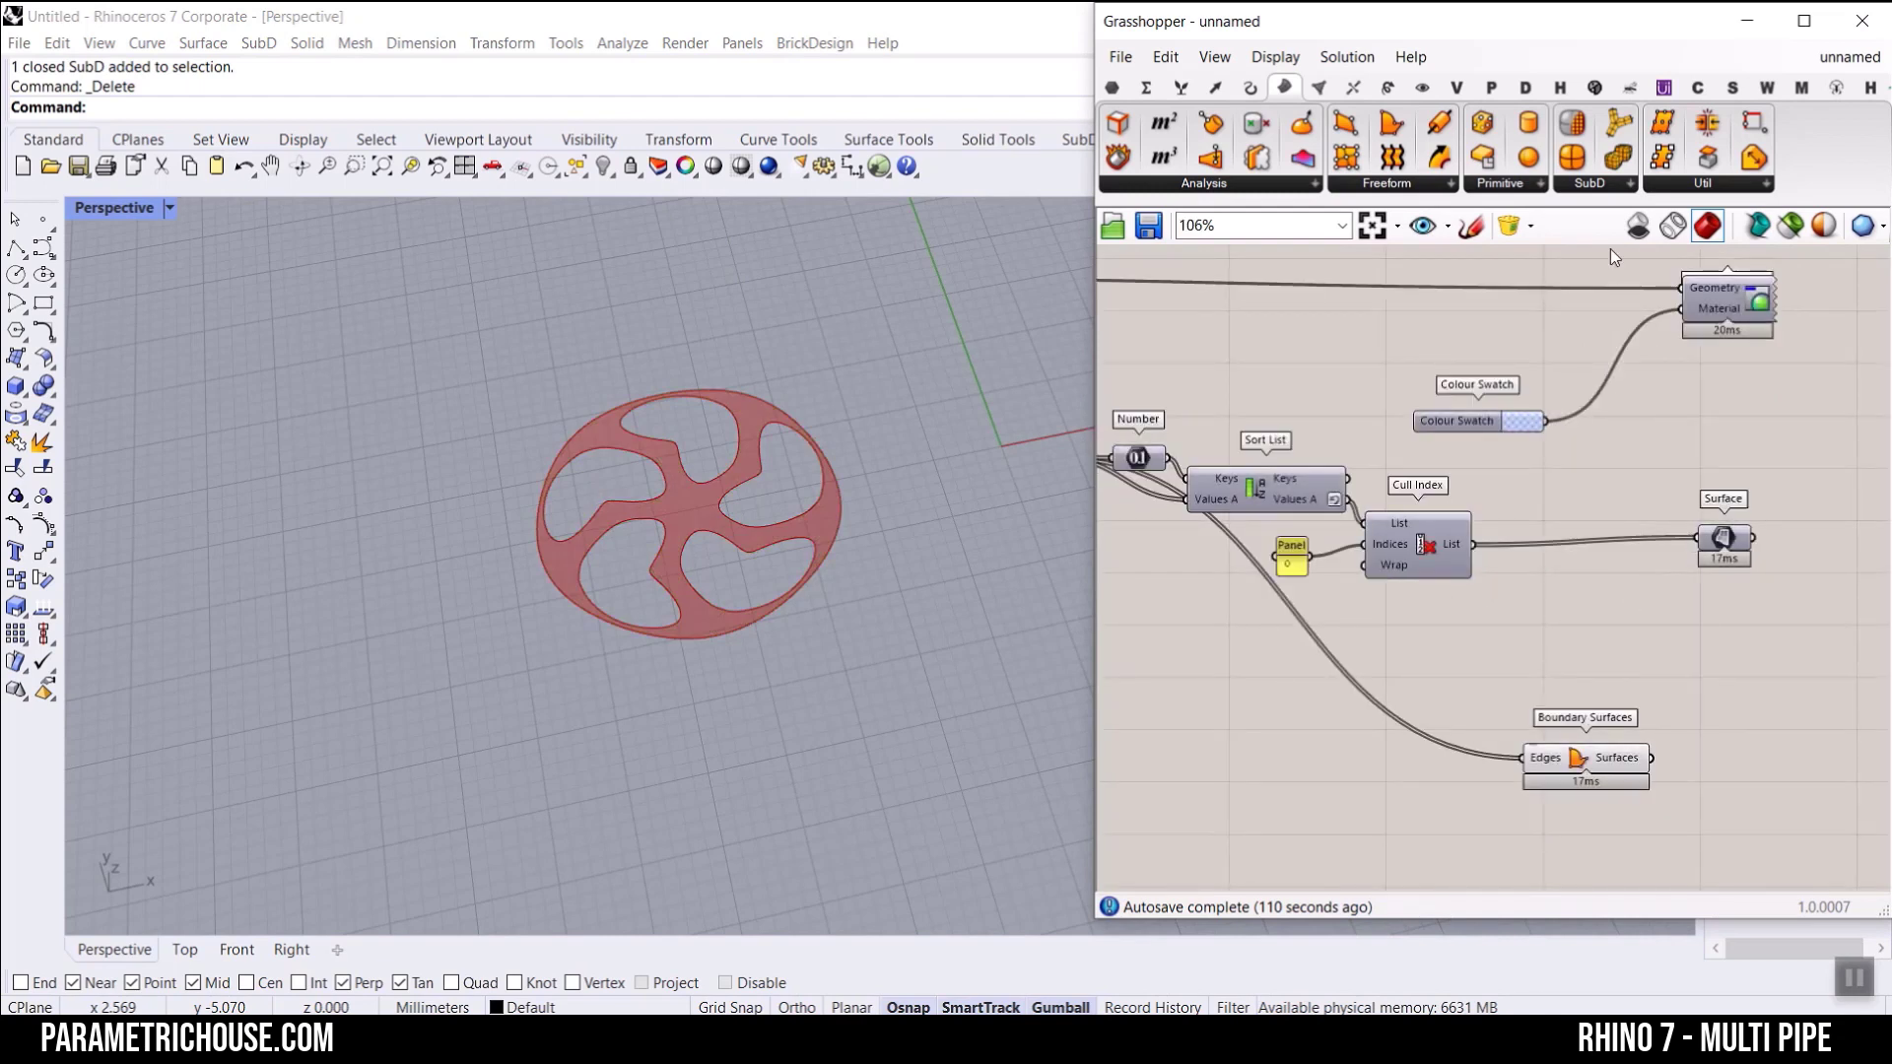
Step: Find the Gradient Hatch component among the display components and add it beside Boundary Surfaces
click(1419, 89)
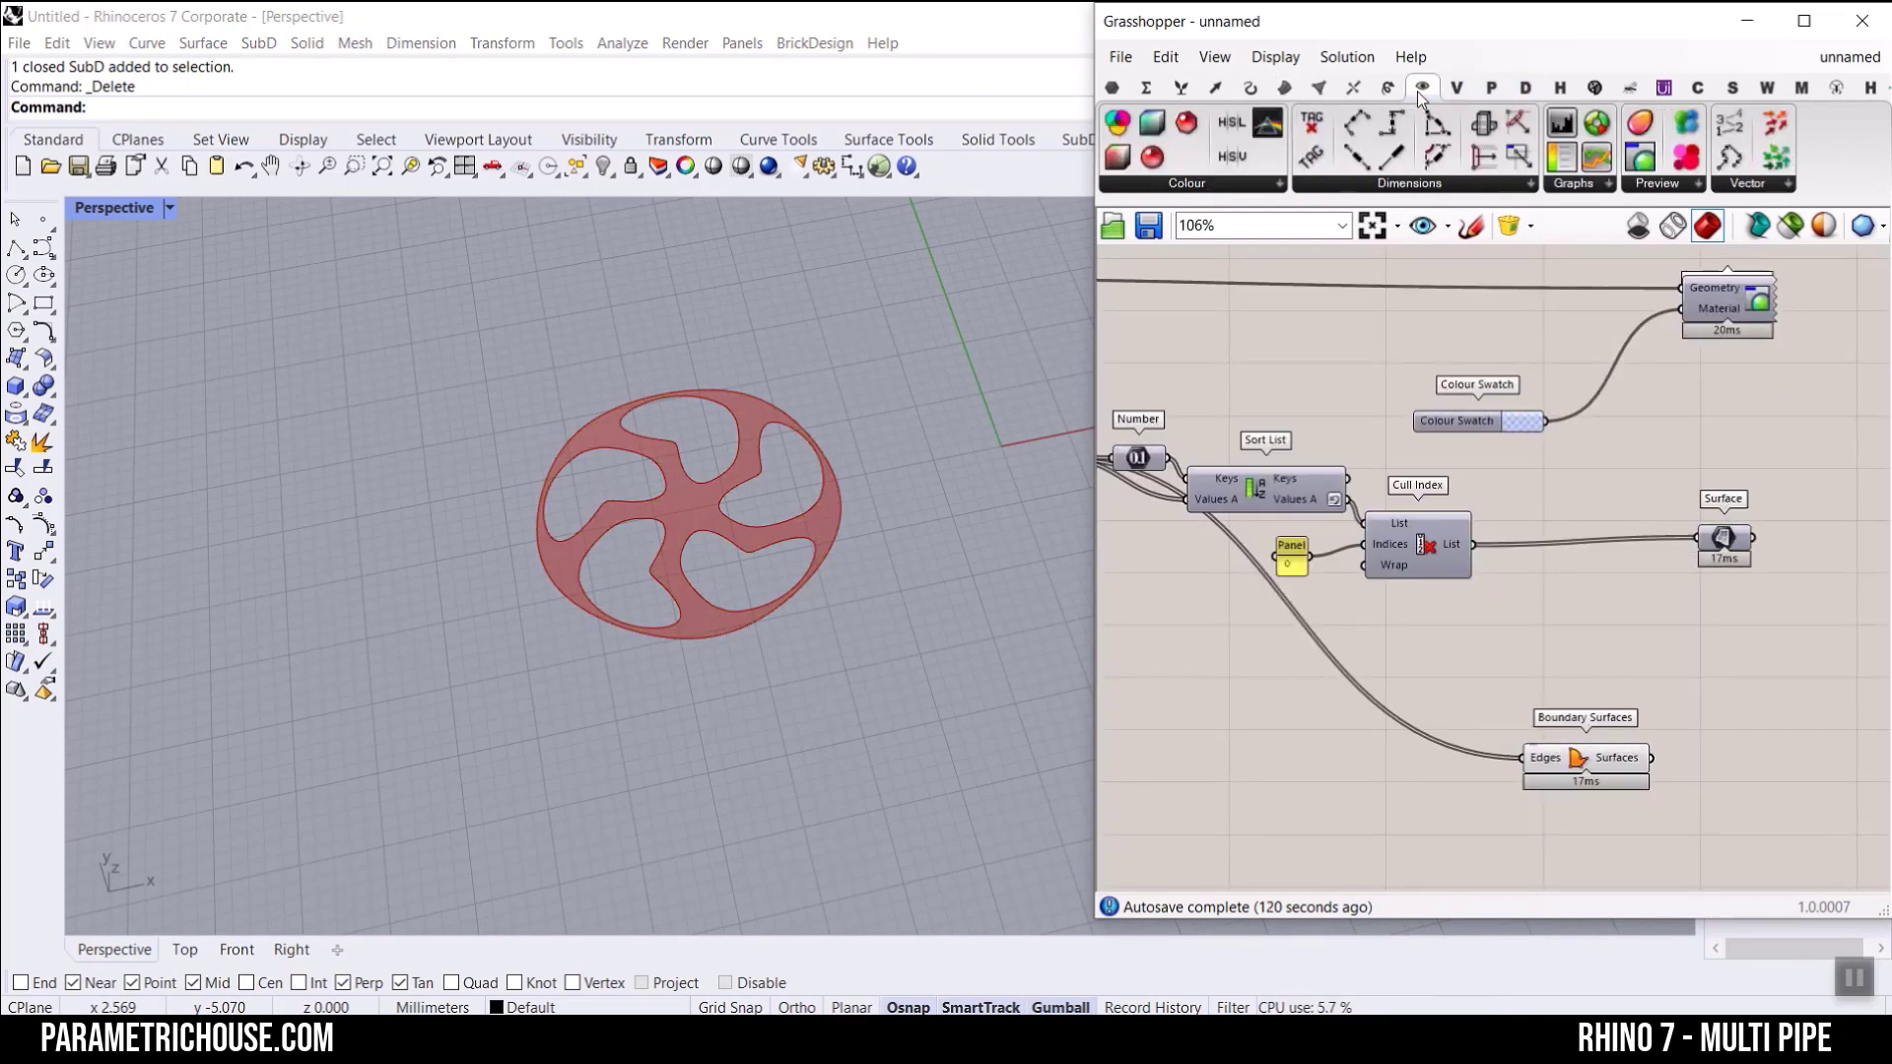
click(1688, 186)
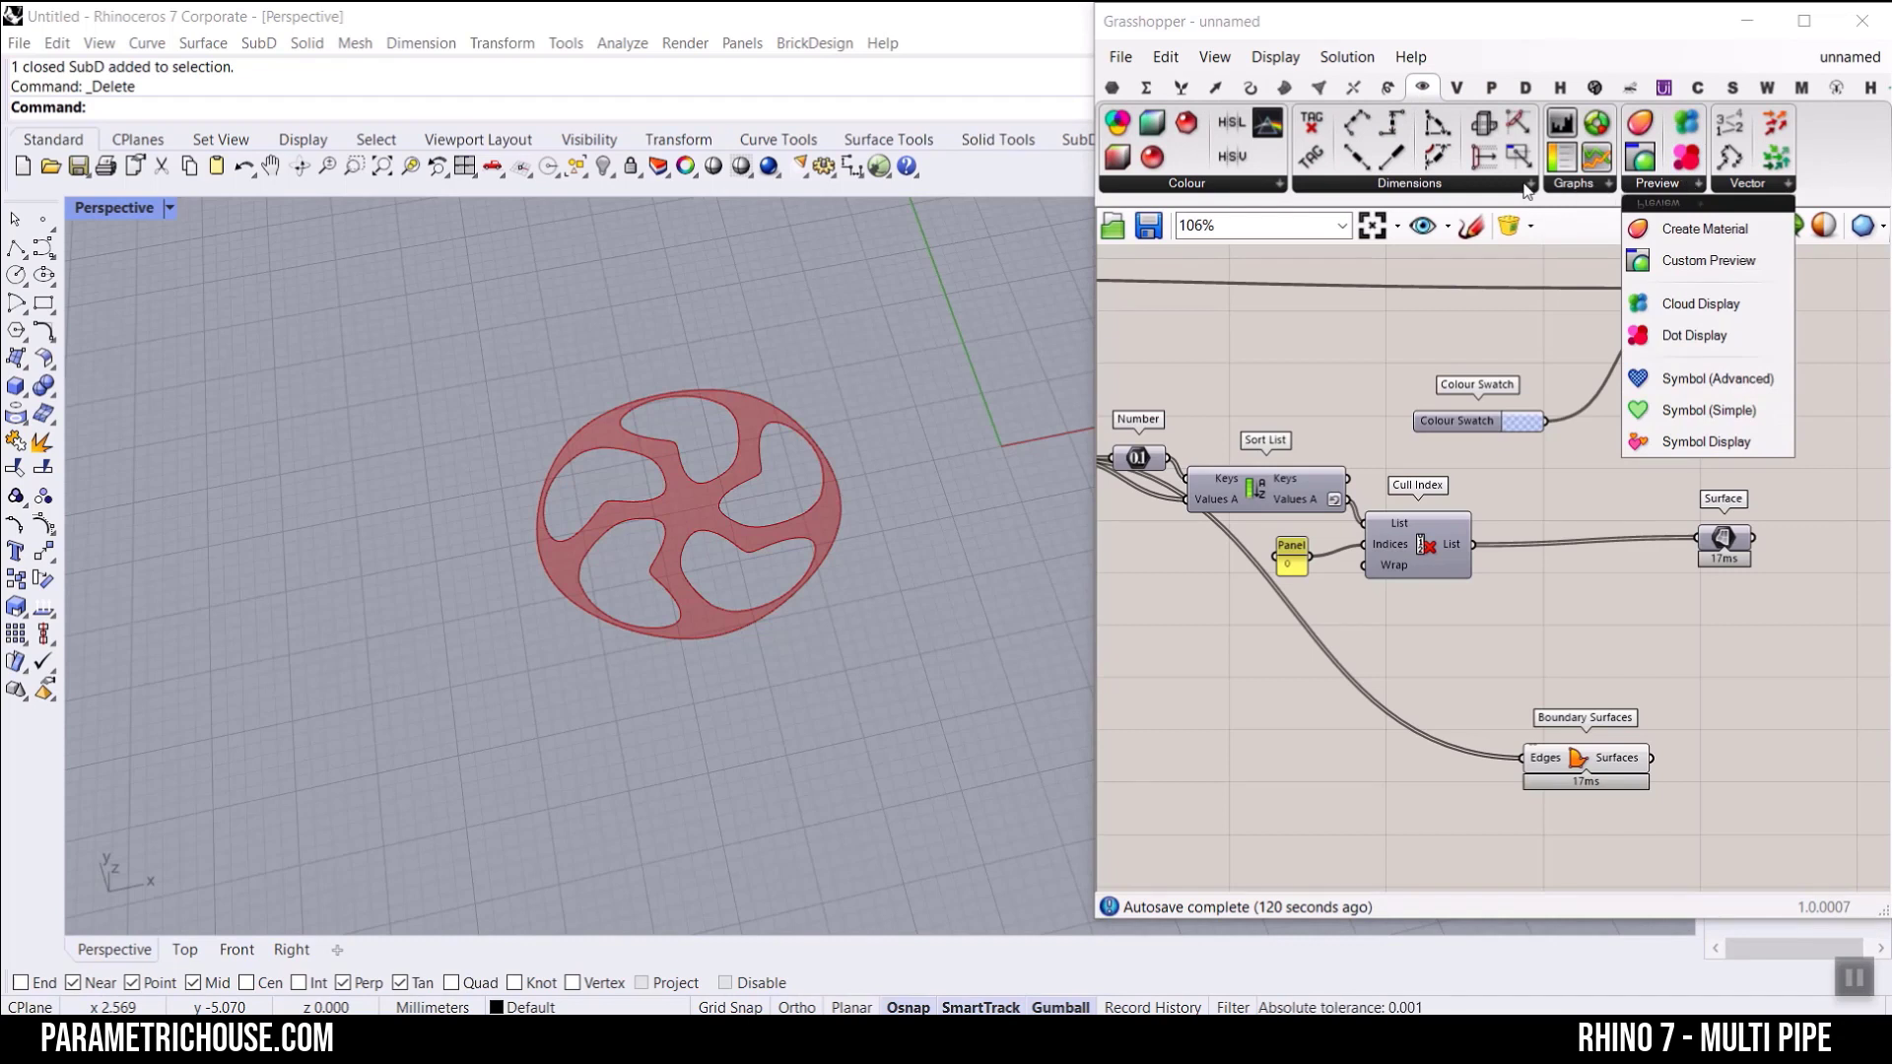
click(1573, 185)
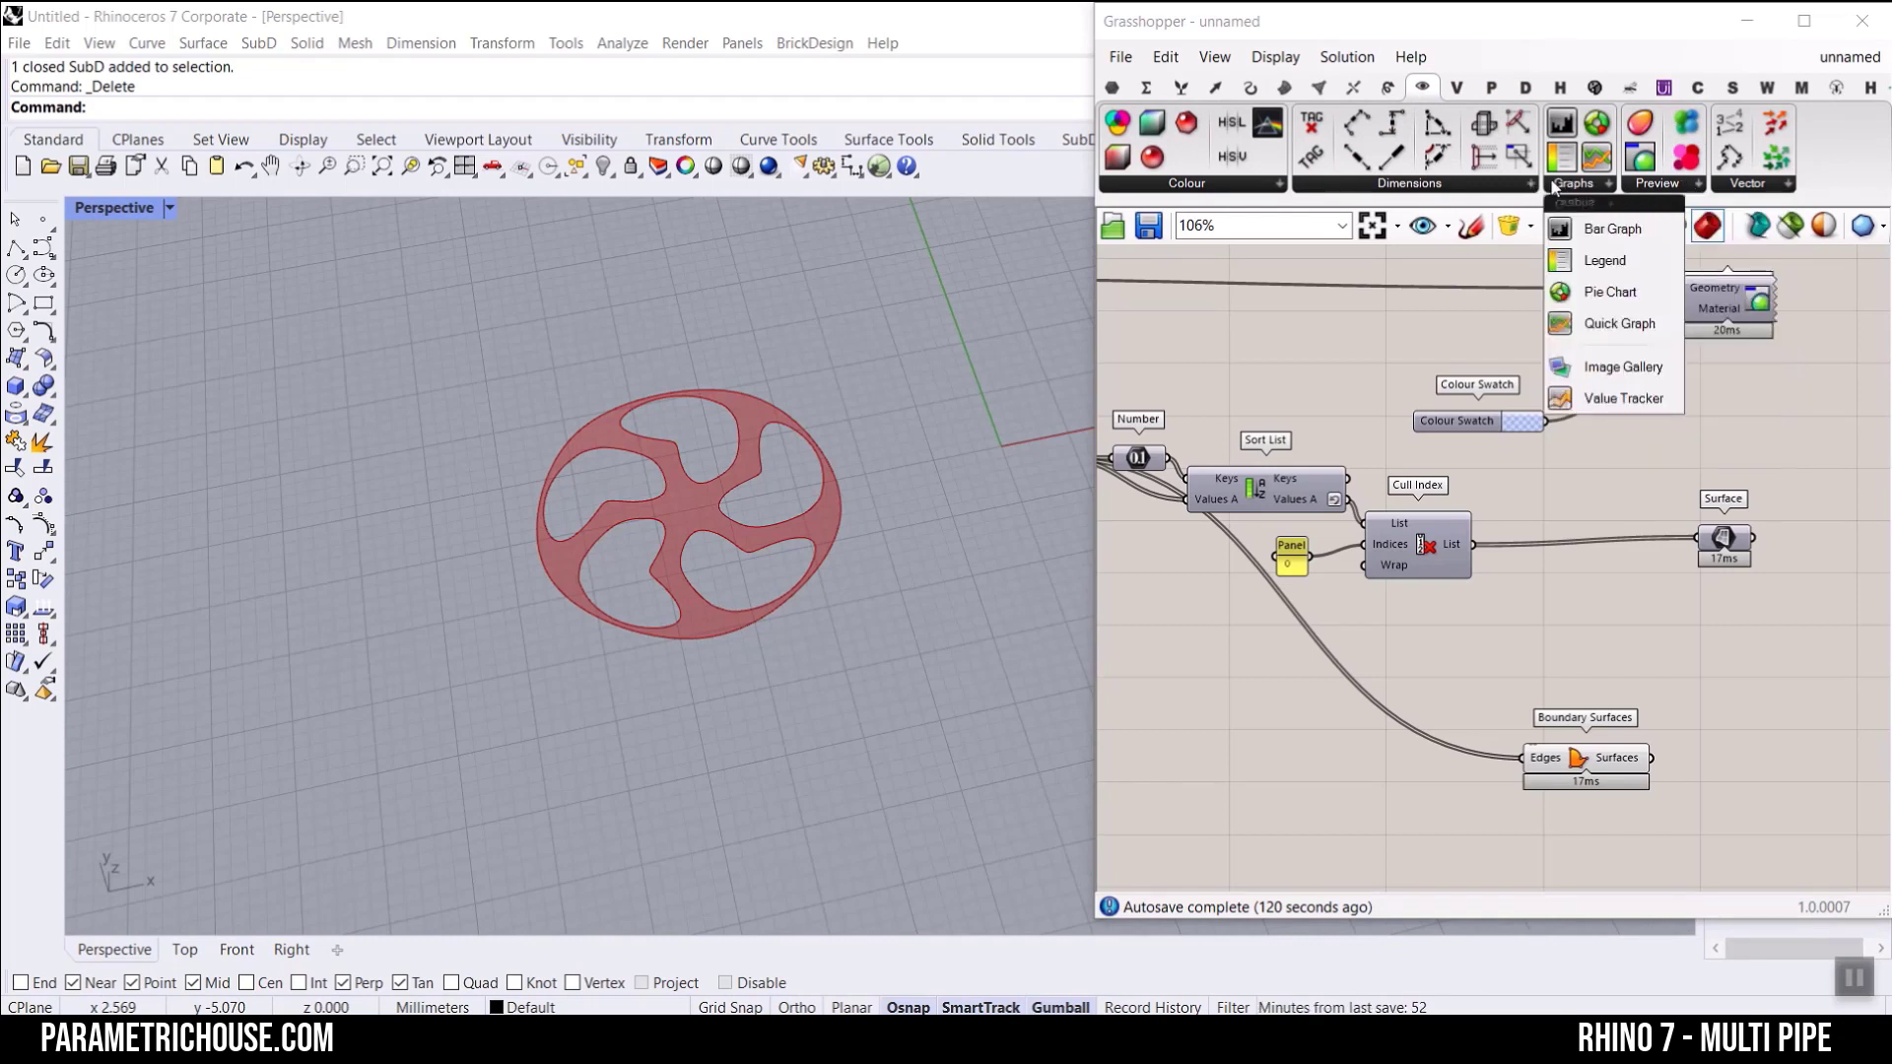
click(1476, 181)
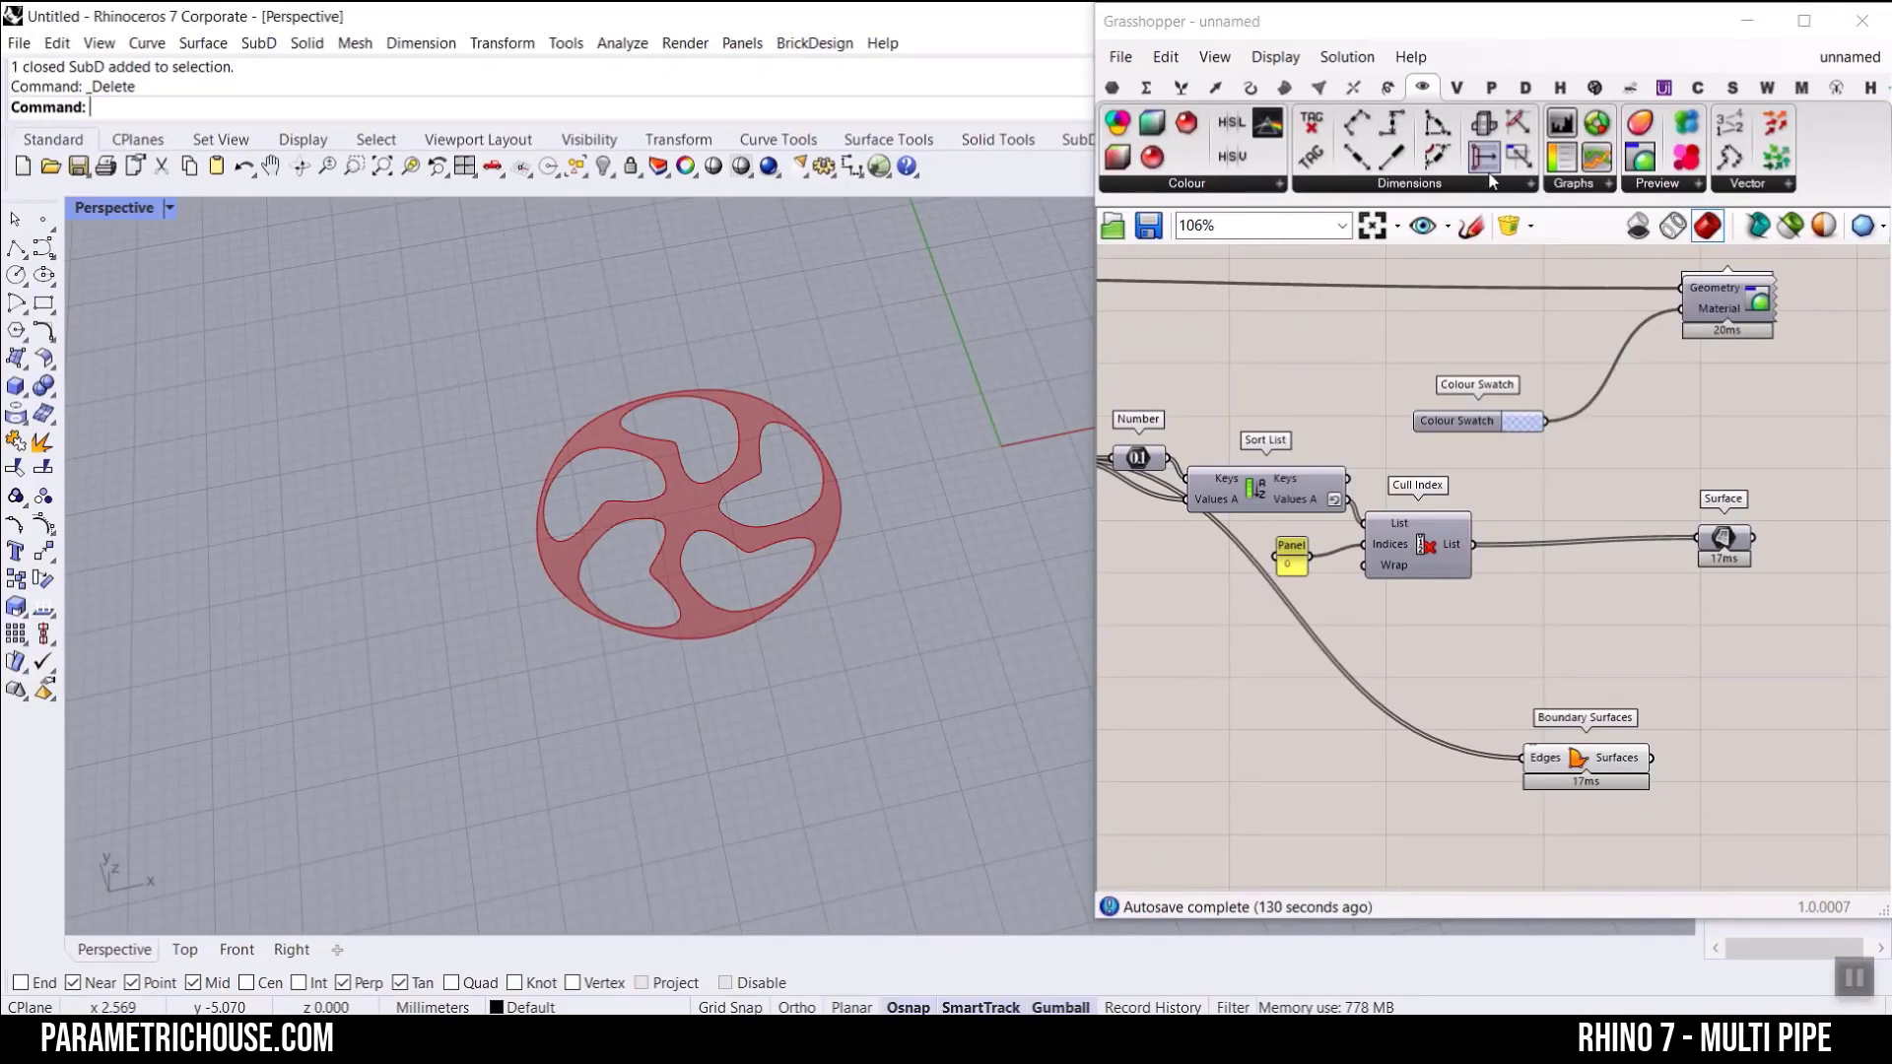
click(1488, 182)
click(1379, 229)
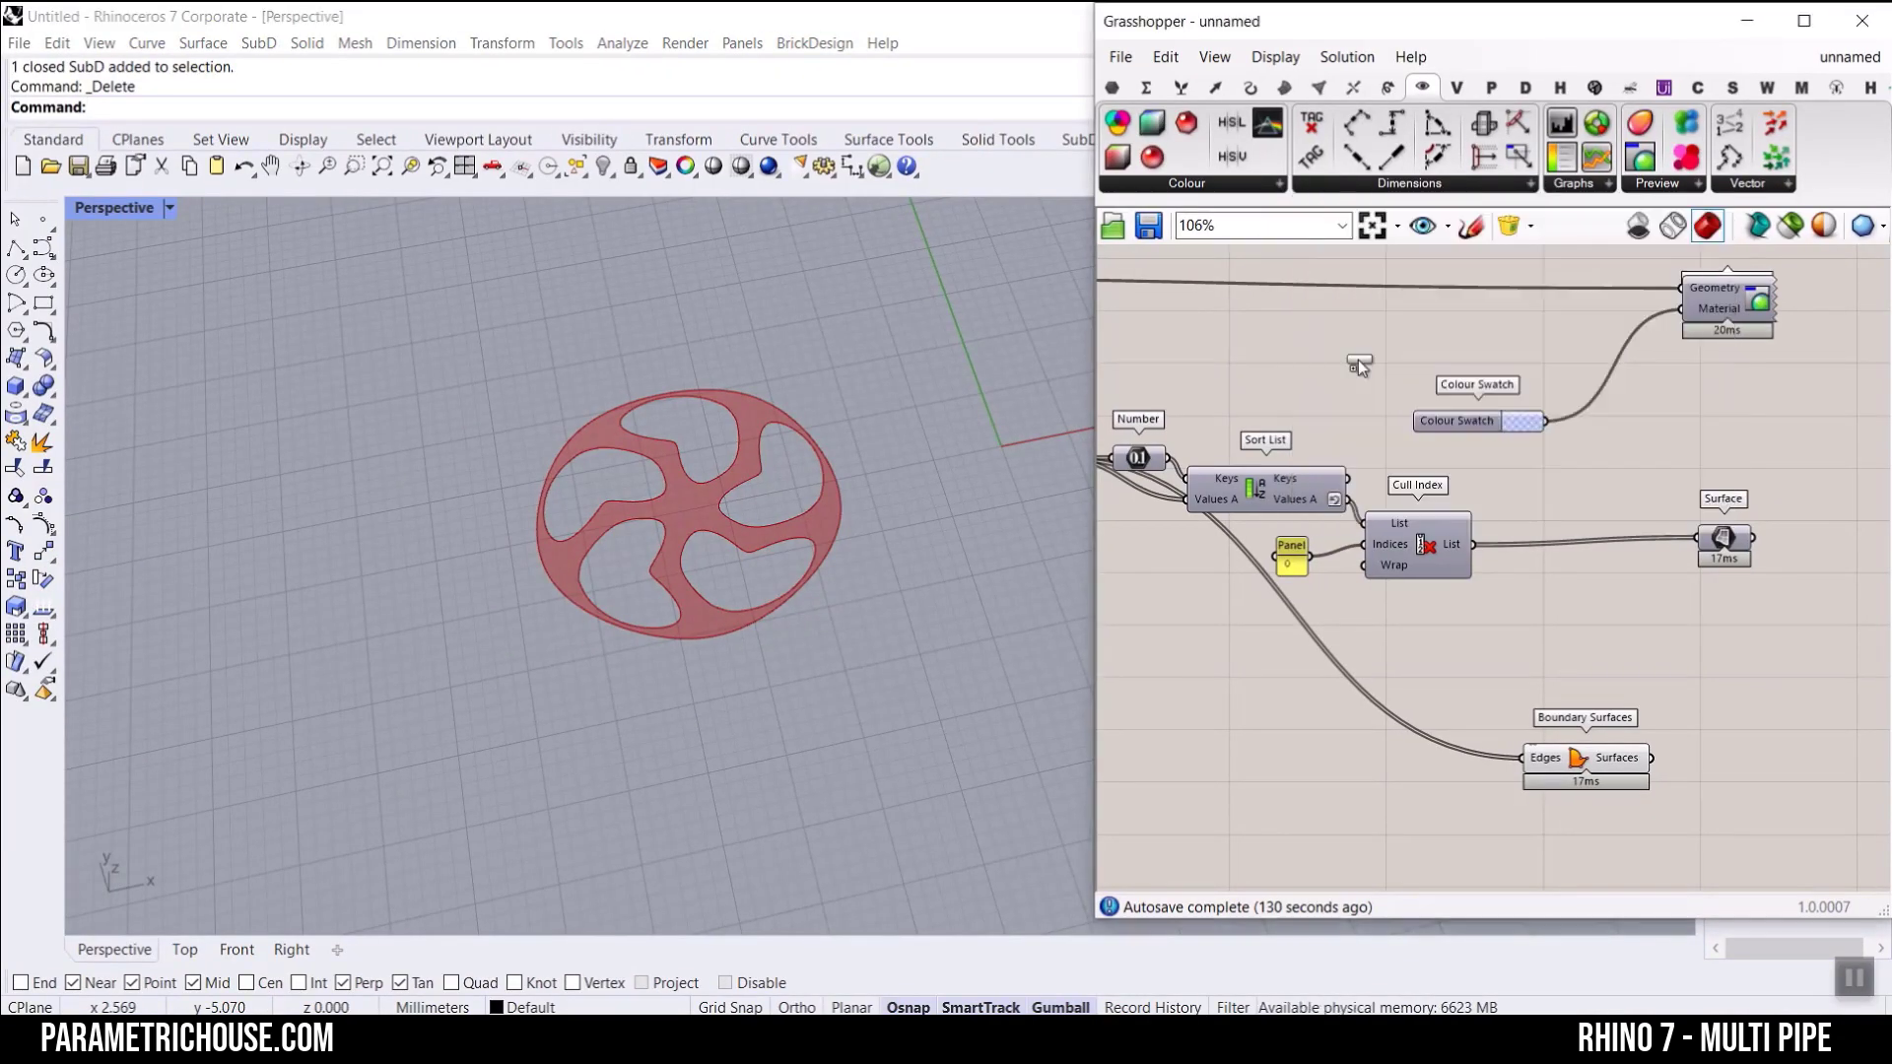
scroll(1315, 650, down, 3)
scroll(1556, 717, up, 5)
click(1615, 725)
scroll(1478, 744, up, 3)
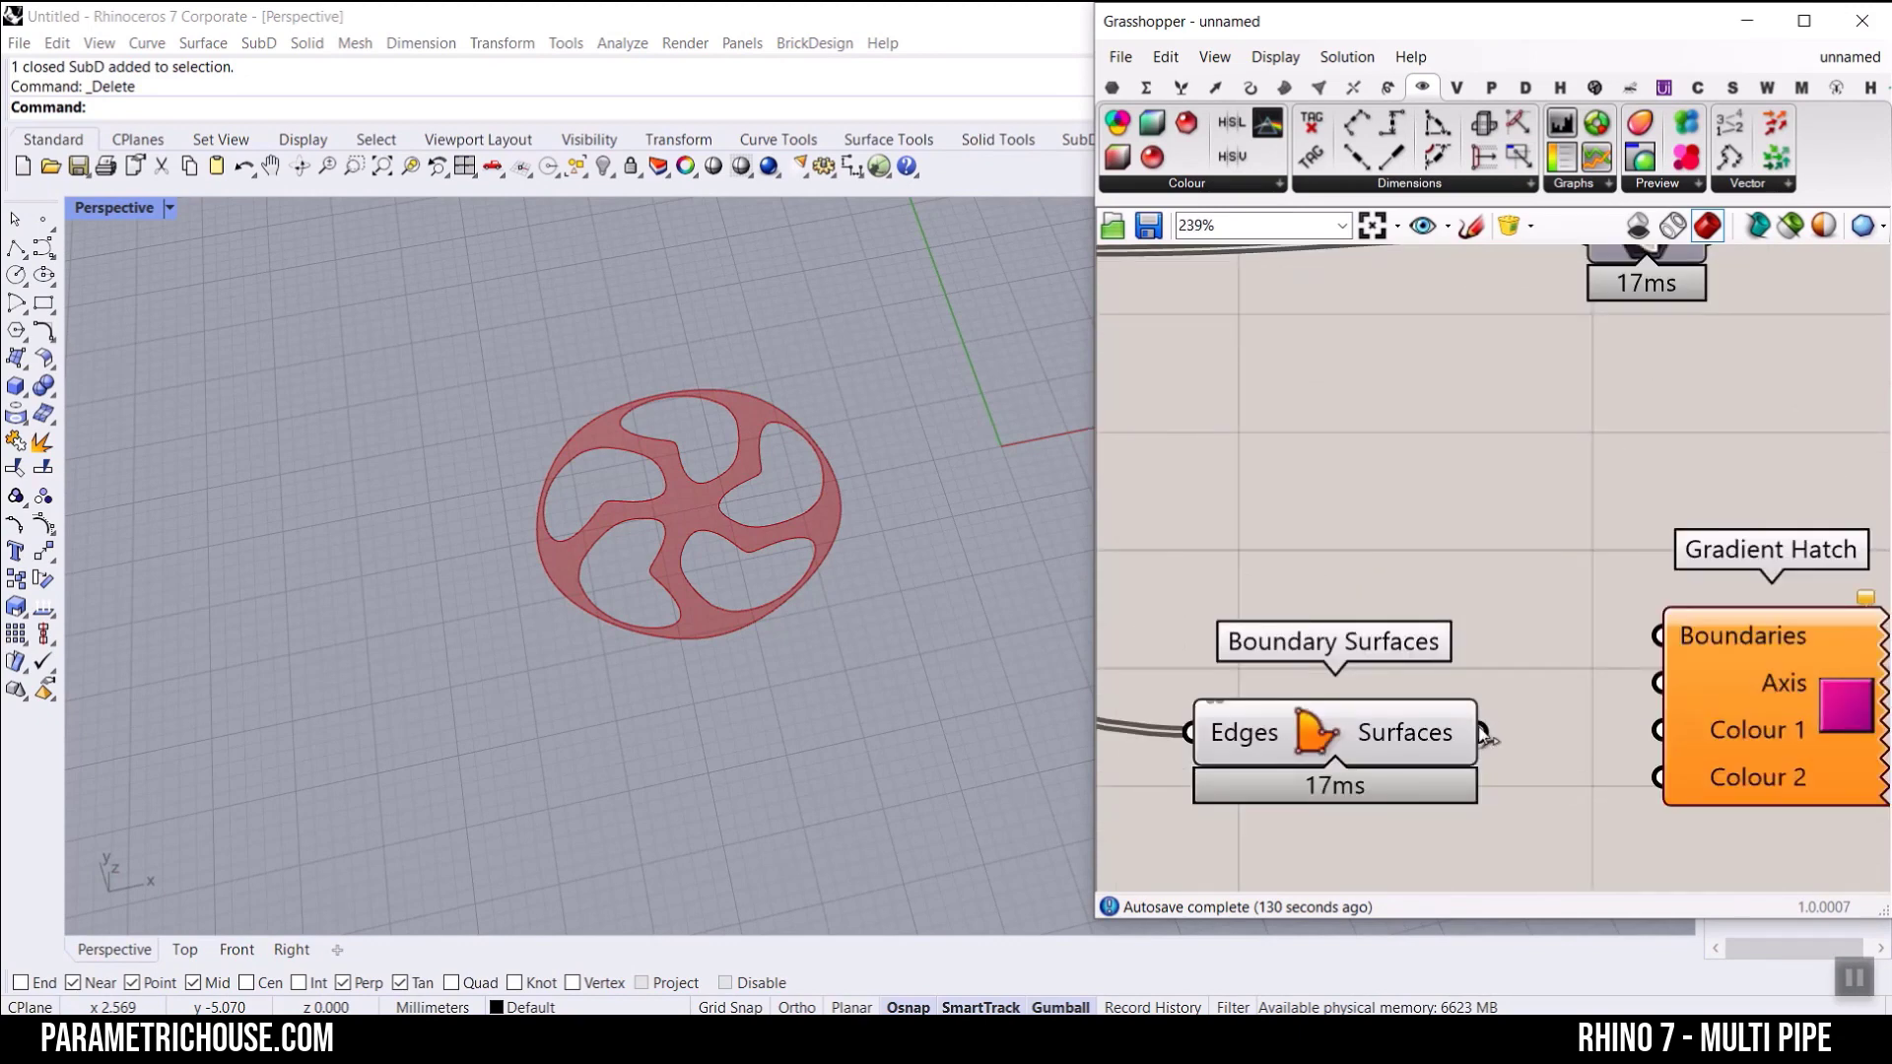
Step: Try the Boundary Surfaces output as the Gradient Hatch Boundaries, and replace it with the Brep | Plane Curves
drag(1483, 732, 1658, 635)
scroll(1608, 637, down, 4)
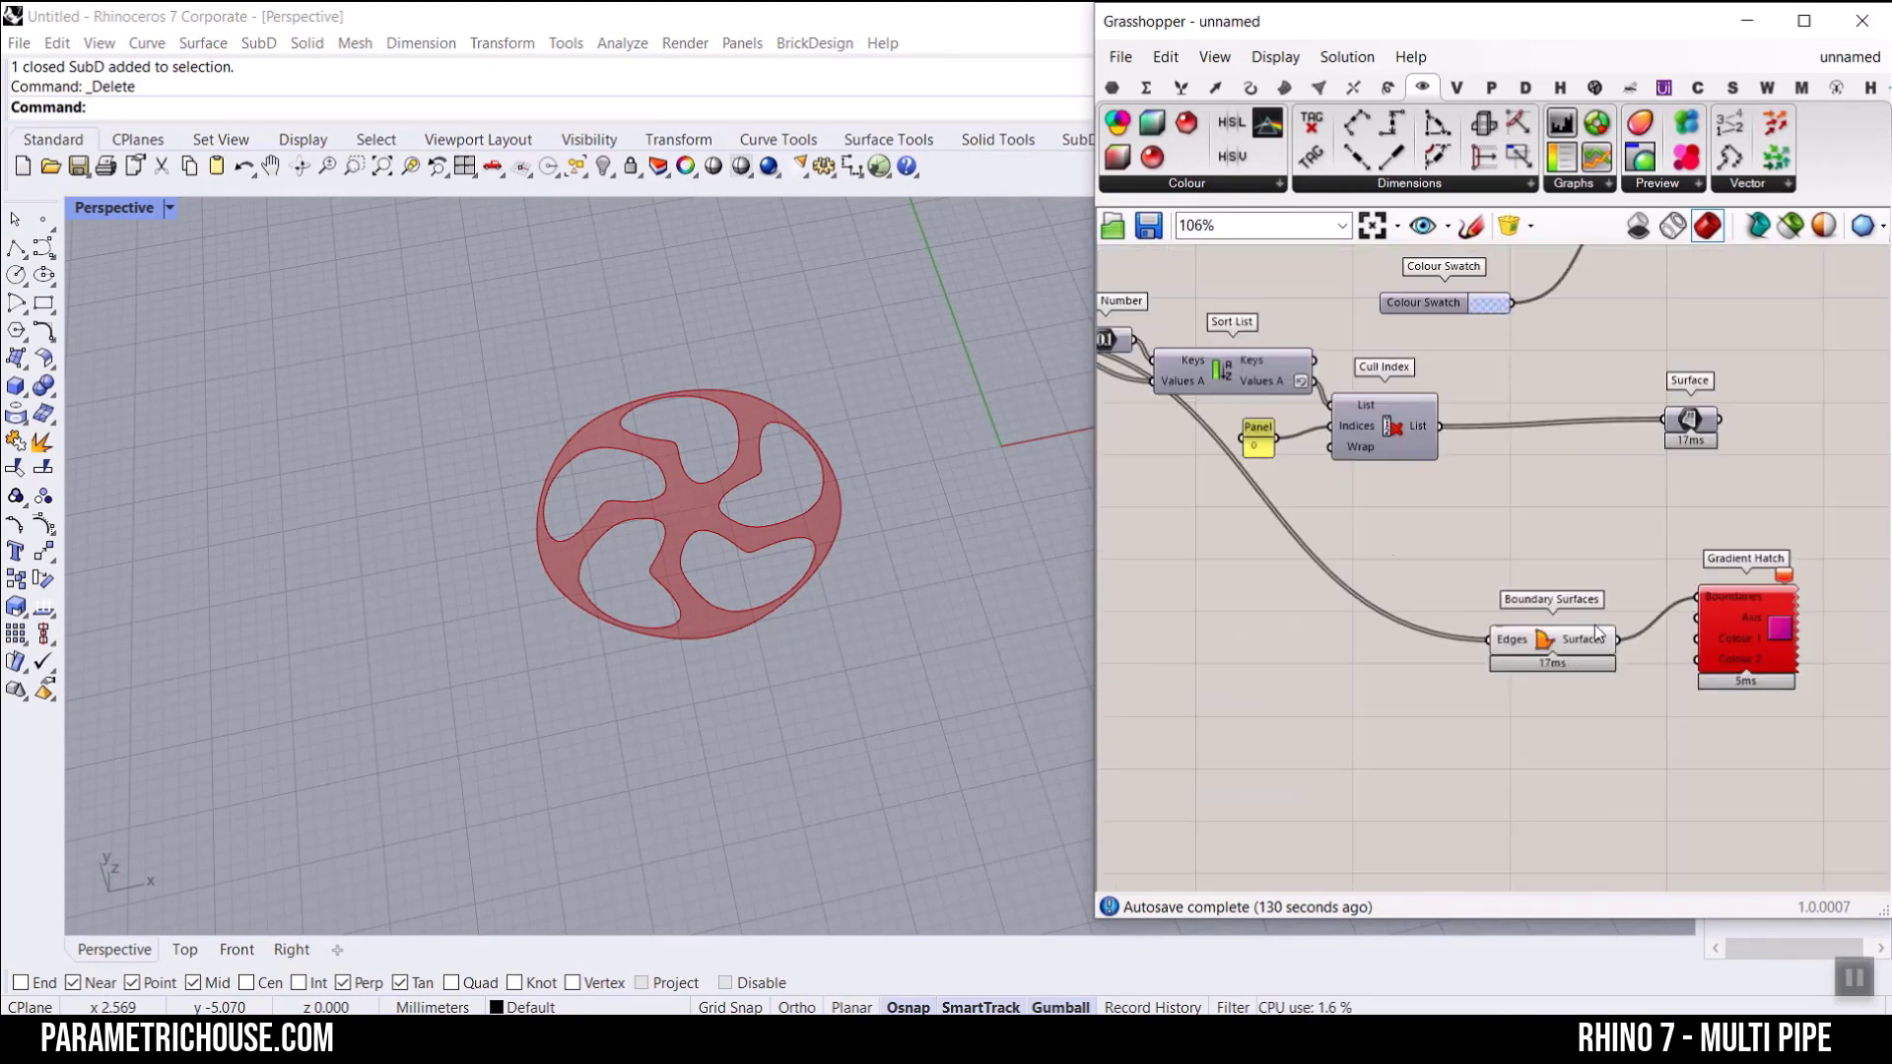
right_drag(1126, 445, 1498, 520)
scroll(1376, 414, down, 4)
mouse_move(1375, 414)
mouse_down()
mouse_move(1705, 585)
mouse_move(1617, 515)
mouse_move(1645, 475)
mouse_up()
scroll(1754, 585, up, 8)
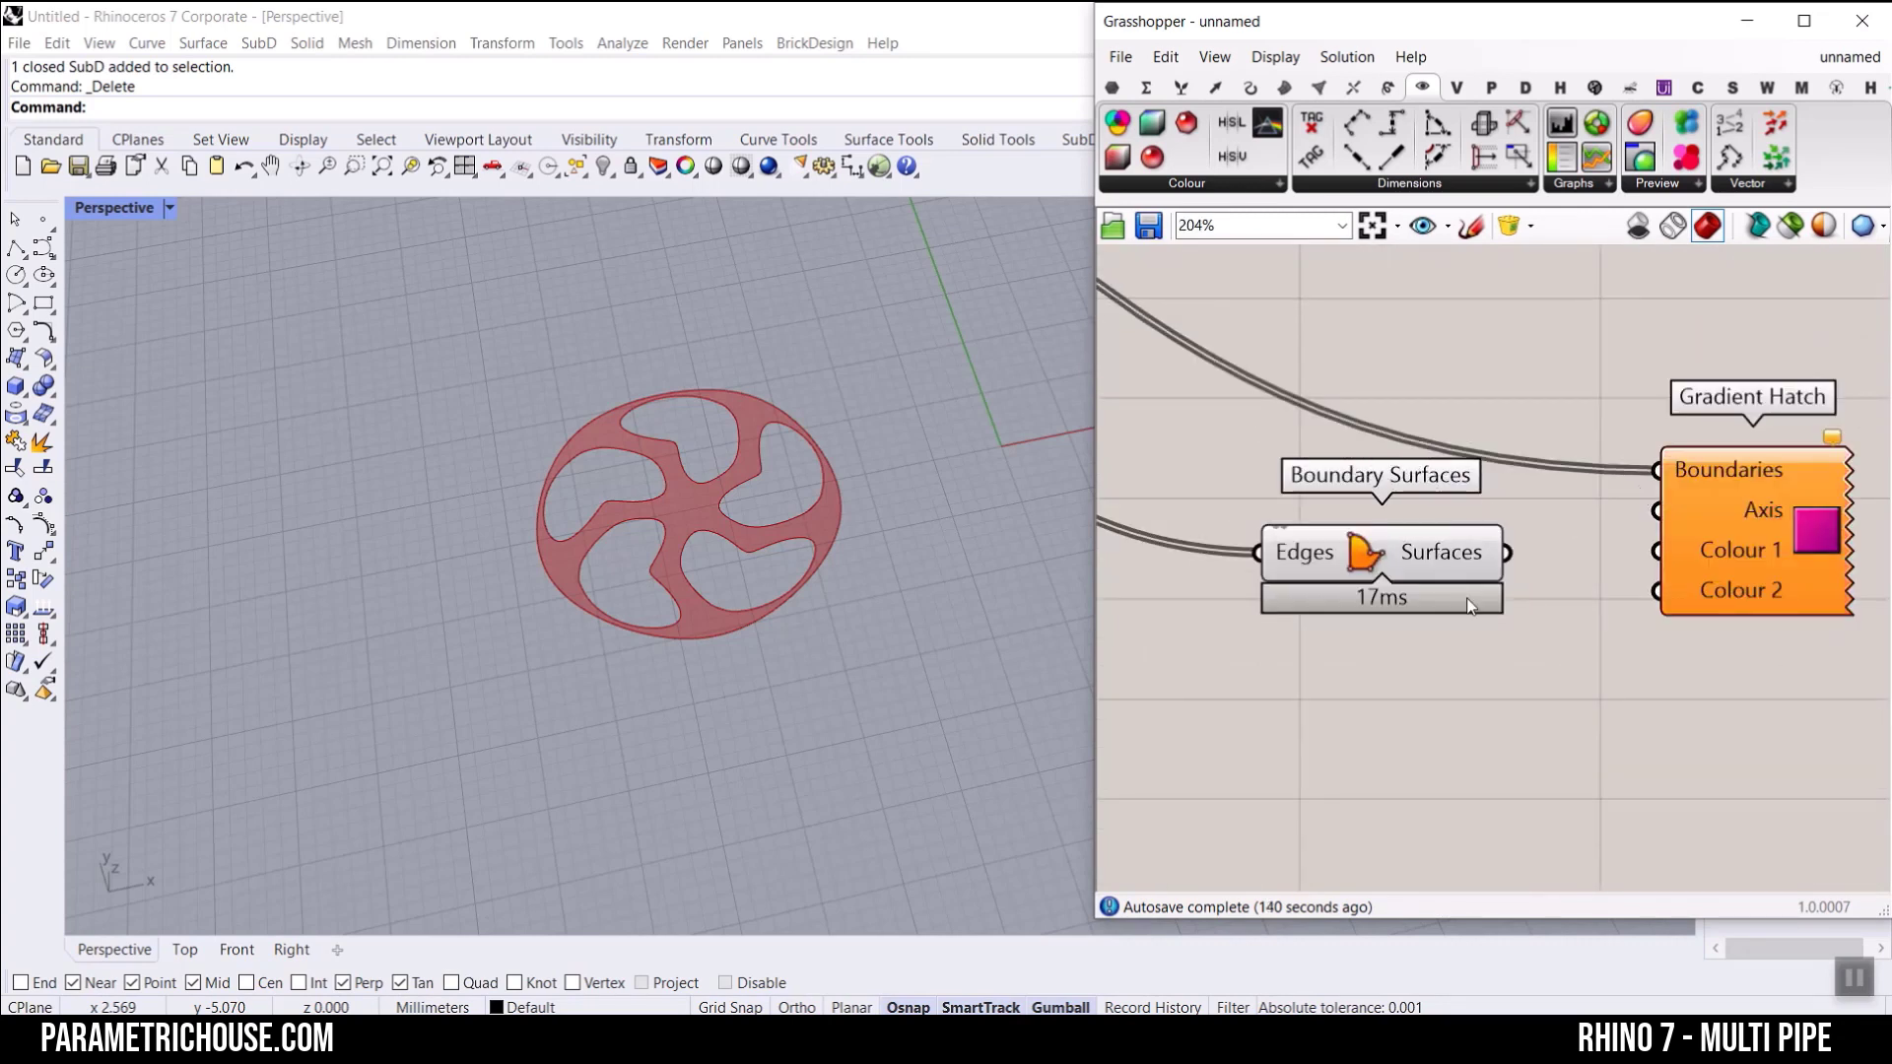
Step: Toggle the Boundary Surfaces preview off and on, and move the component clear of Gradient Hatch
right_click(1357, 551)
click(1399, 589)
drag(1357, 552, 1255, 477)
right_click(1265, 482)
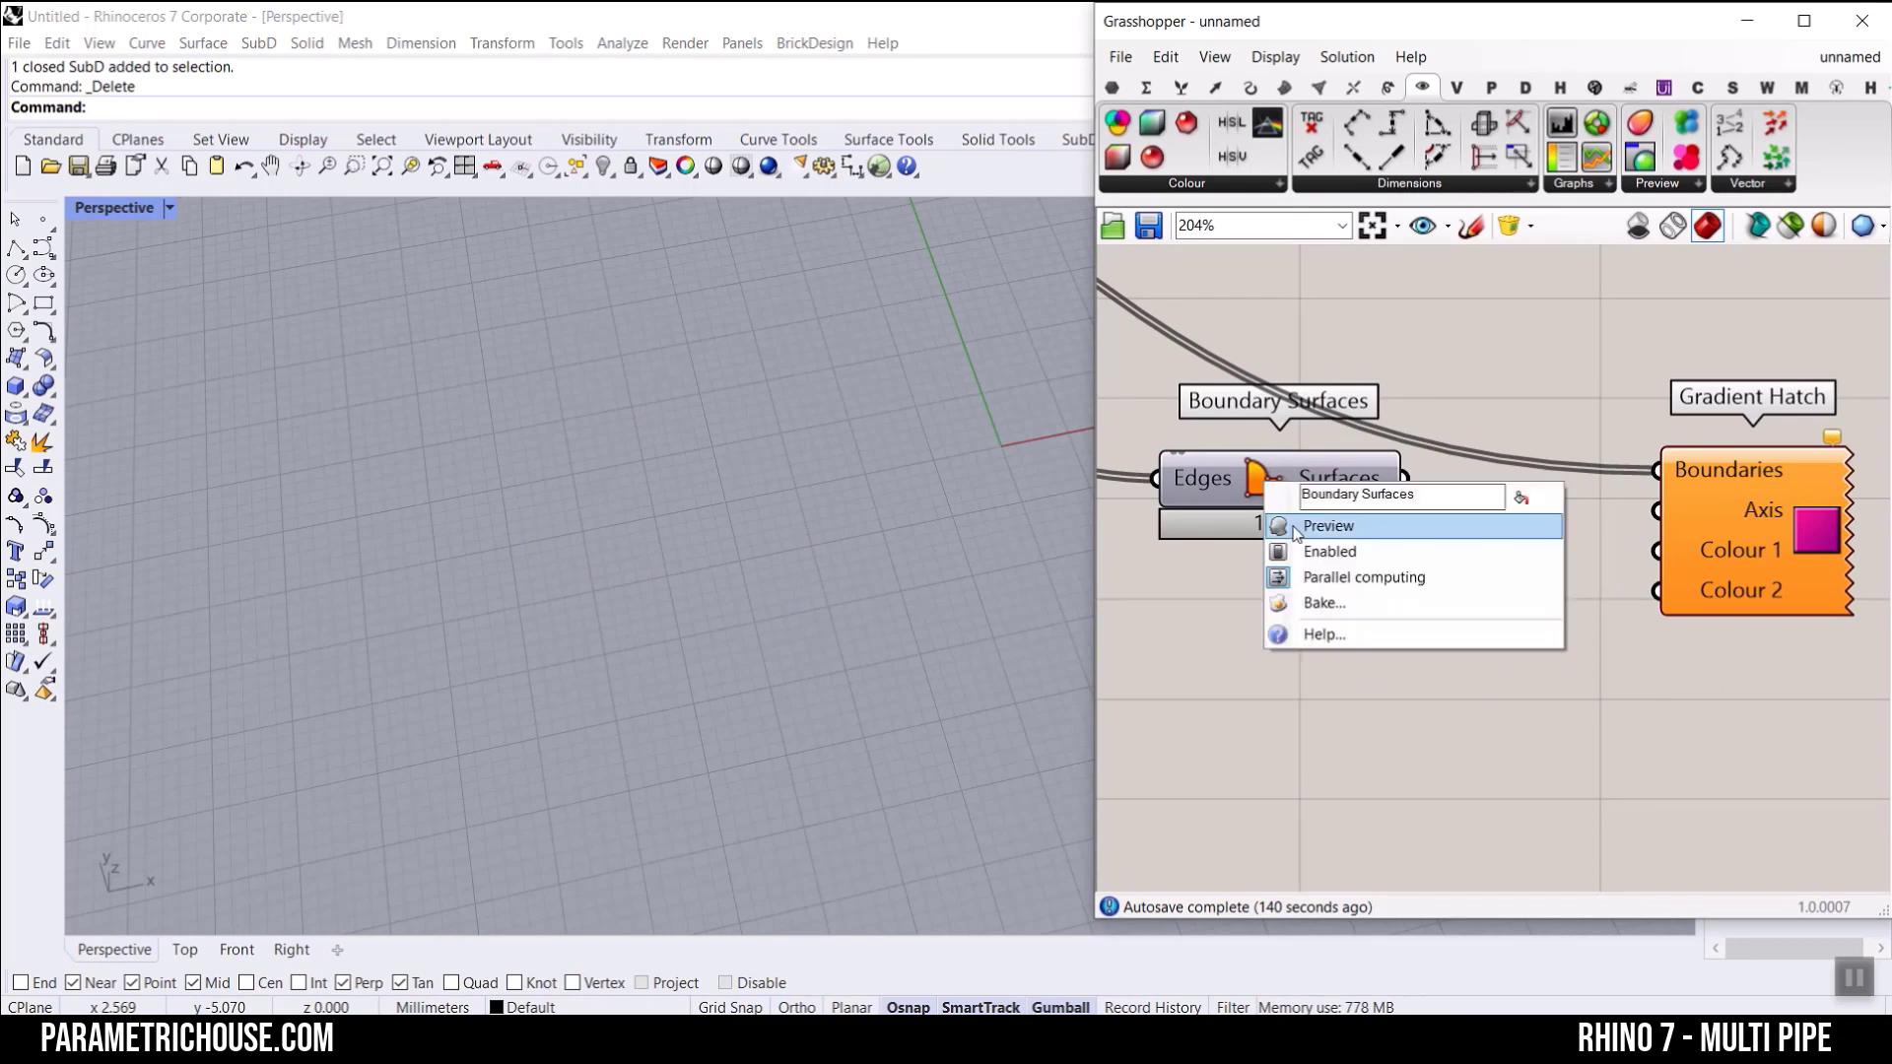
click(1283, 529)
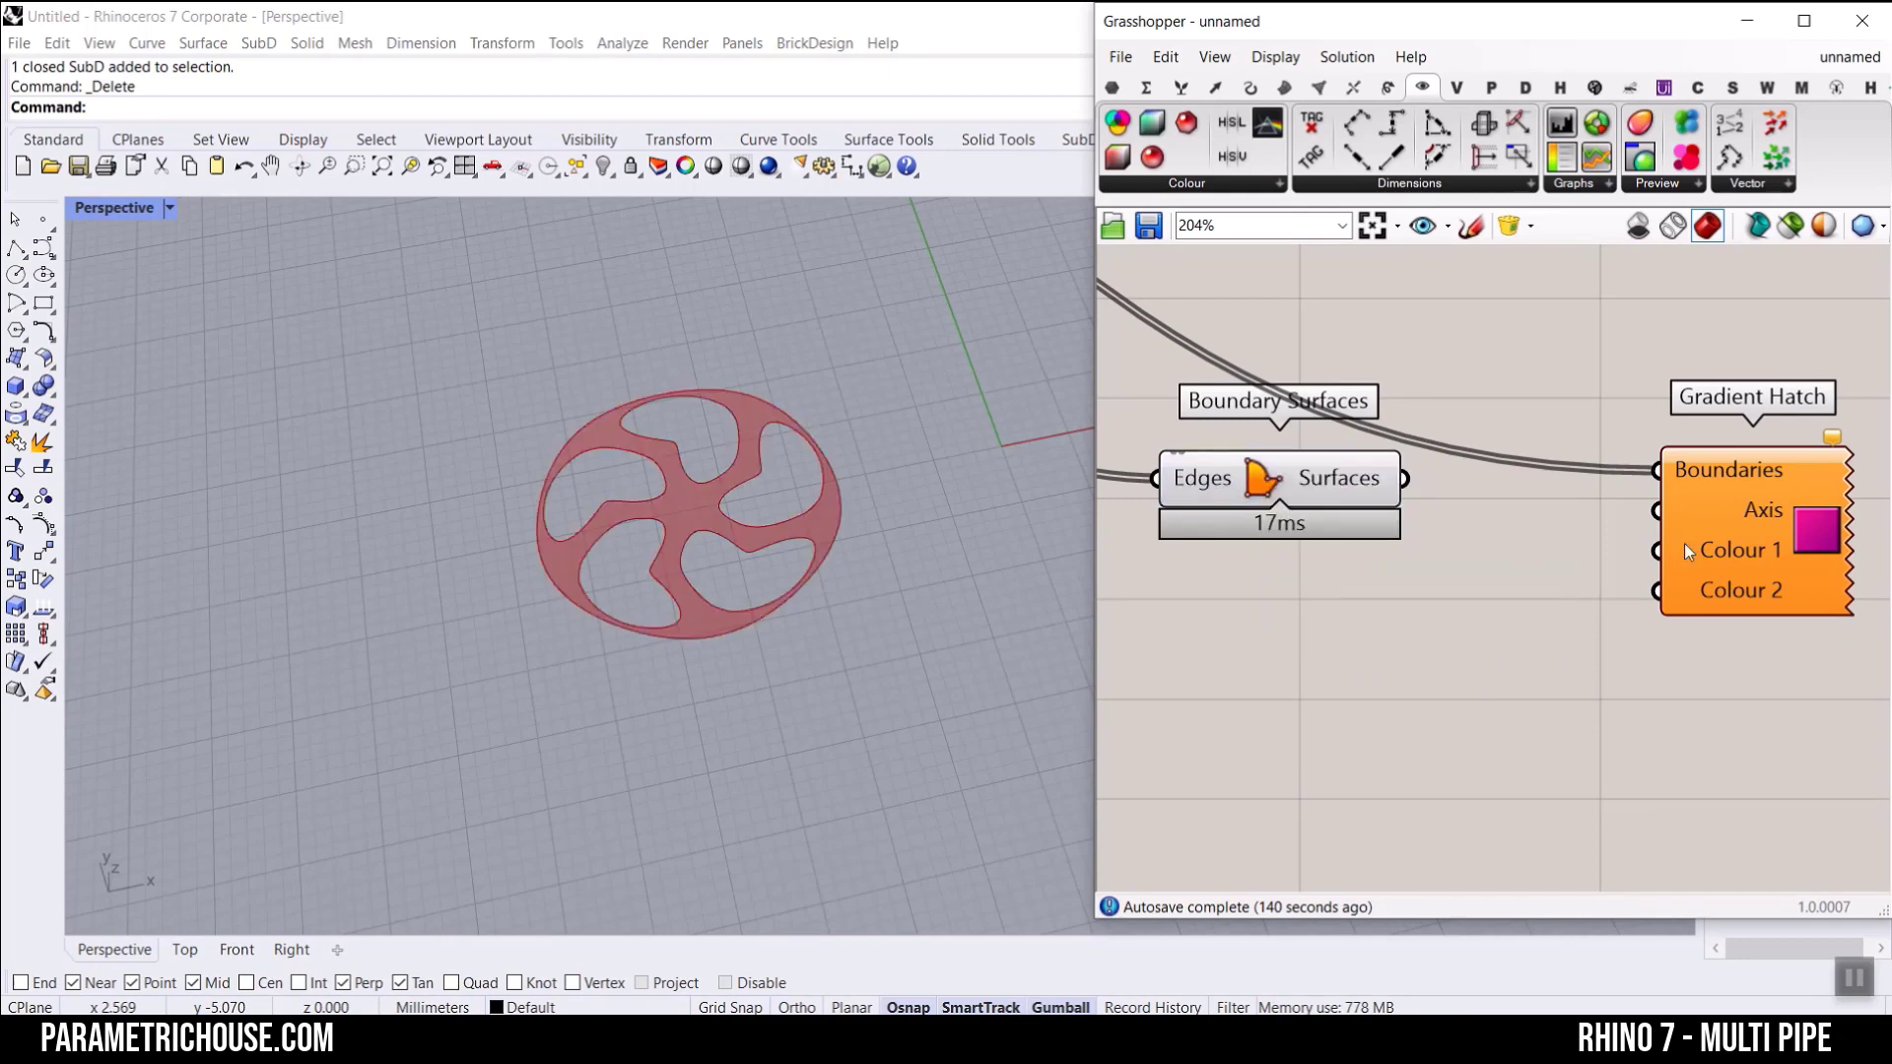
Step: Set the Gradient Hatch Axis to a single line drawn diagonally across the wheel in the Rhino viewport
right_click(1760, 518)
click(1734, 779)
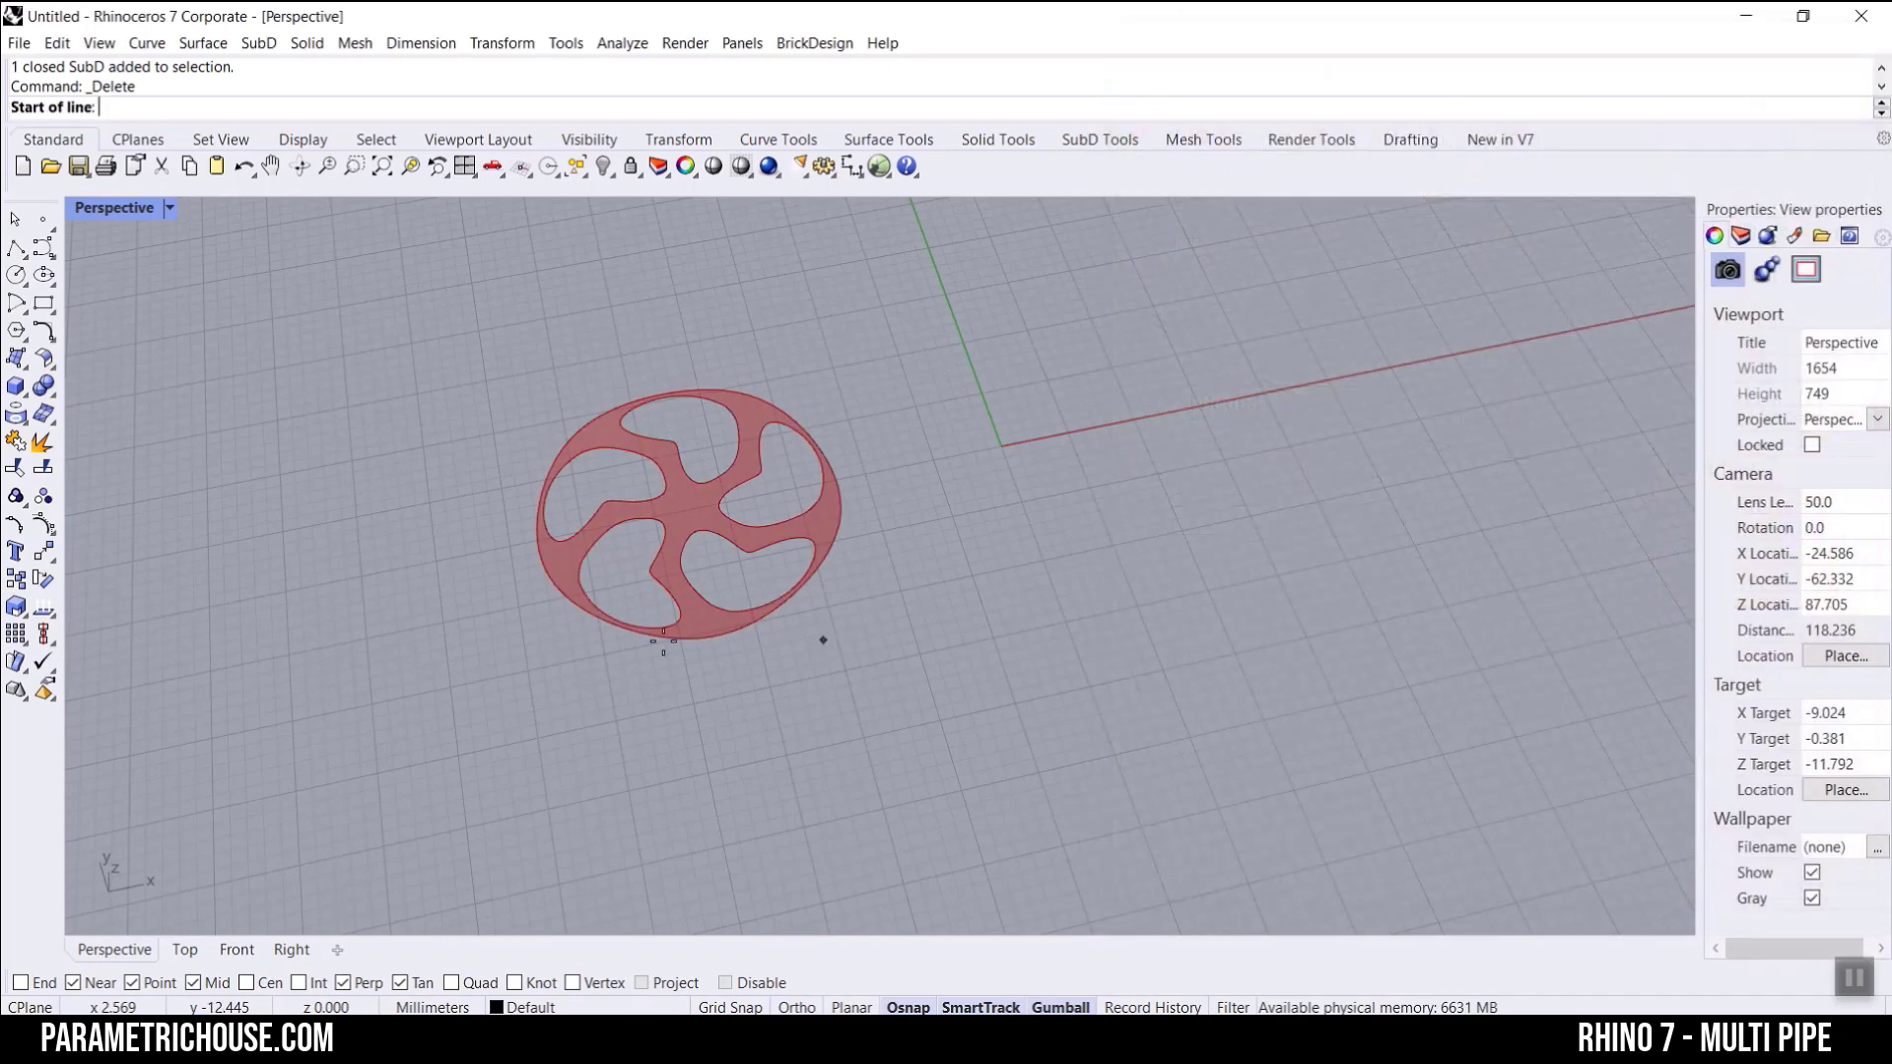
click(571, 650)
click(798, 390)
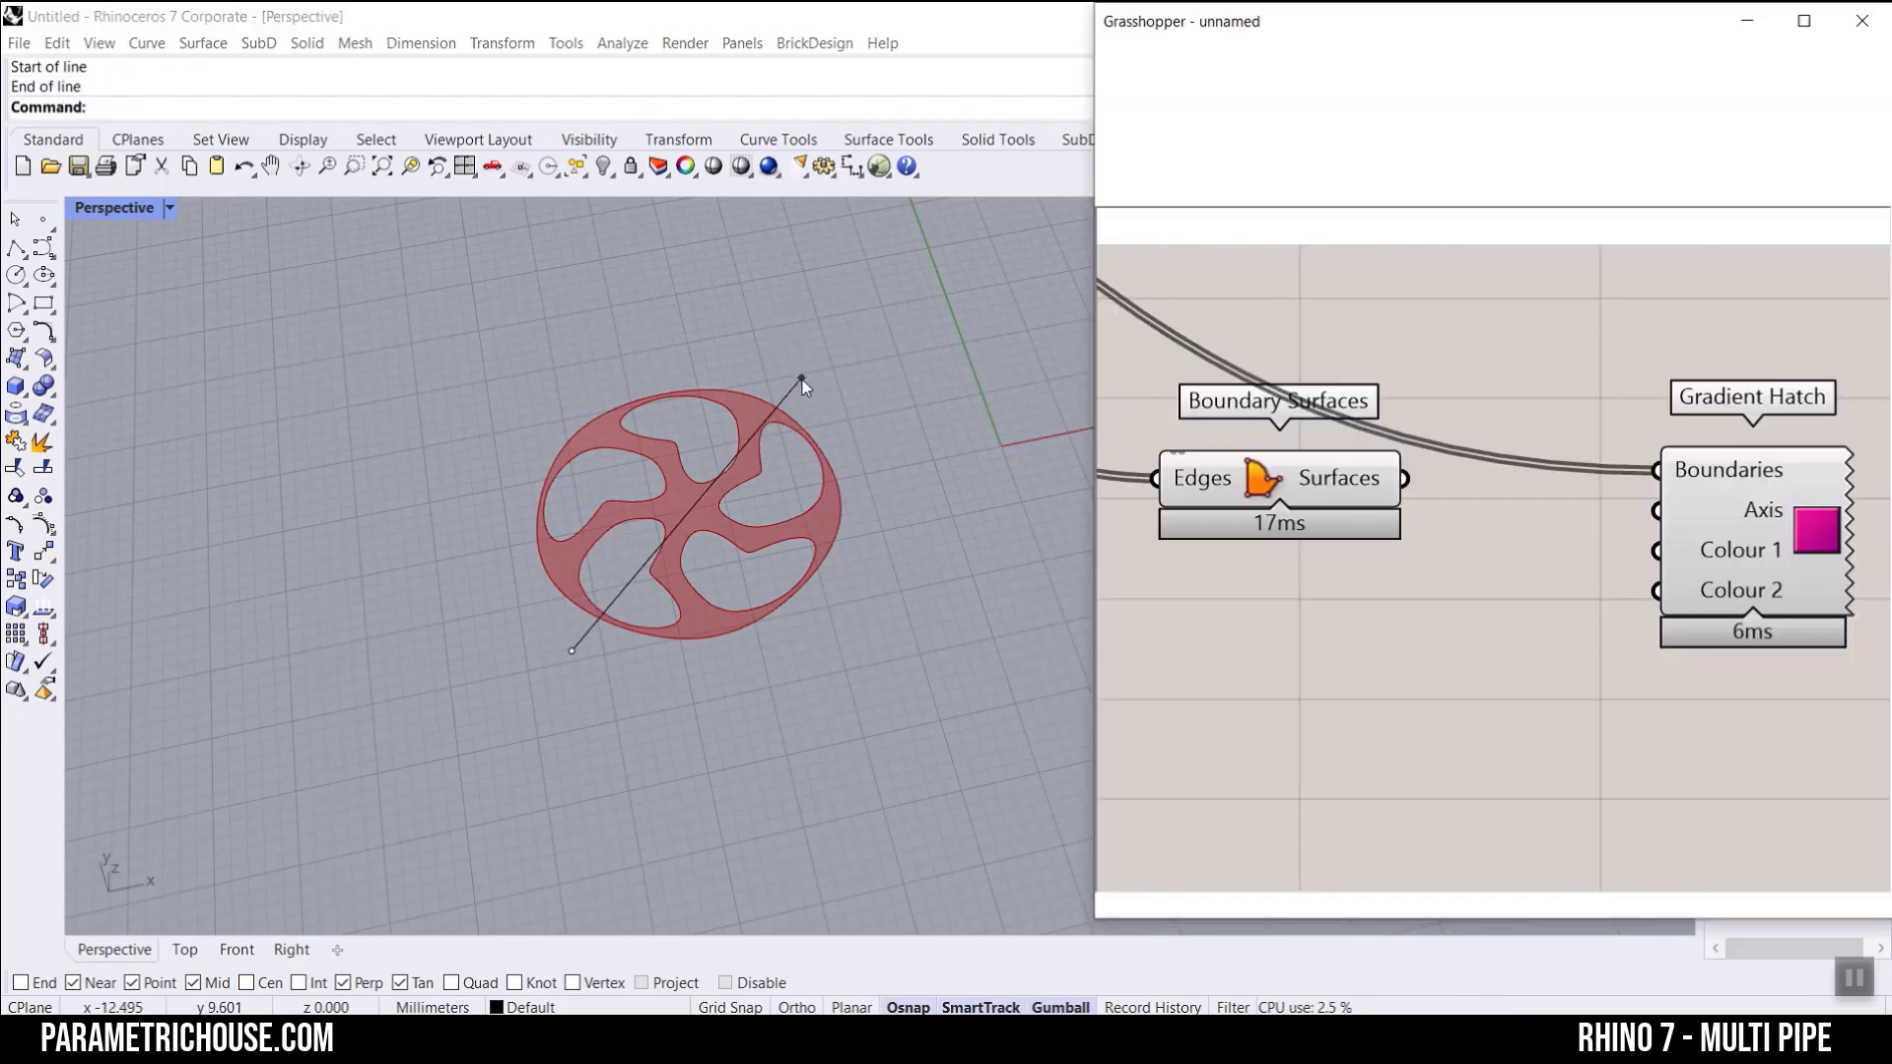
Step: Turn off the Boundary Surfaces preview, inspect the gradient-filled wheel, and delete the Boundary Surfaces component
right_click(1271, 486)
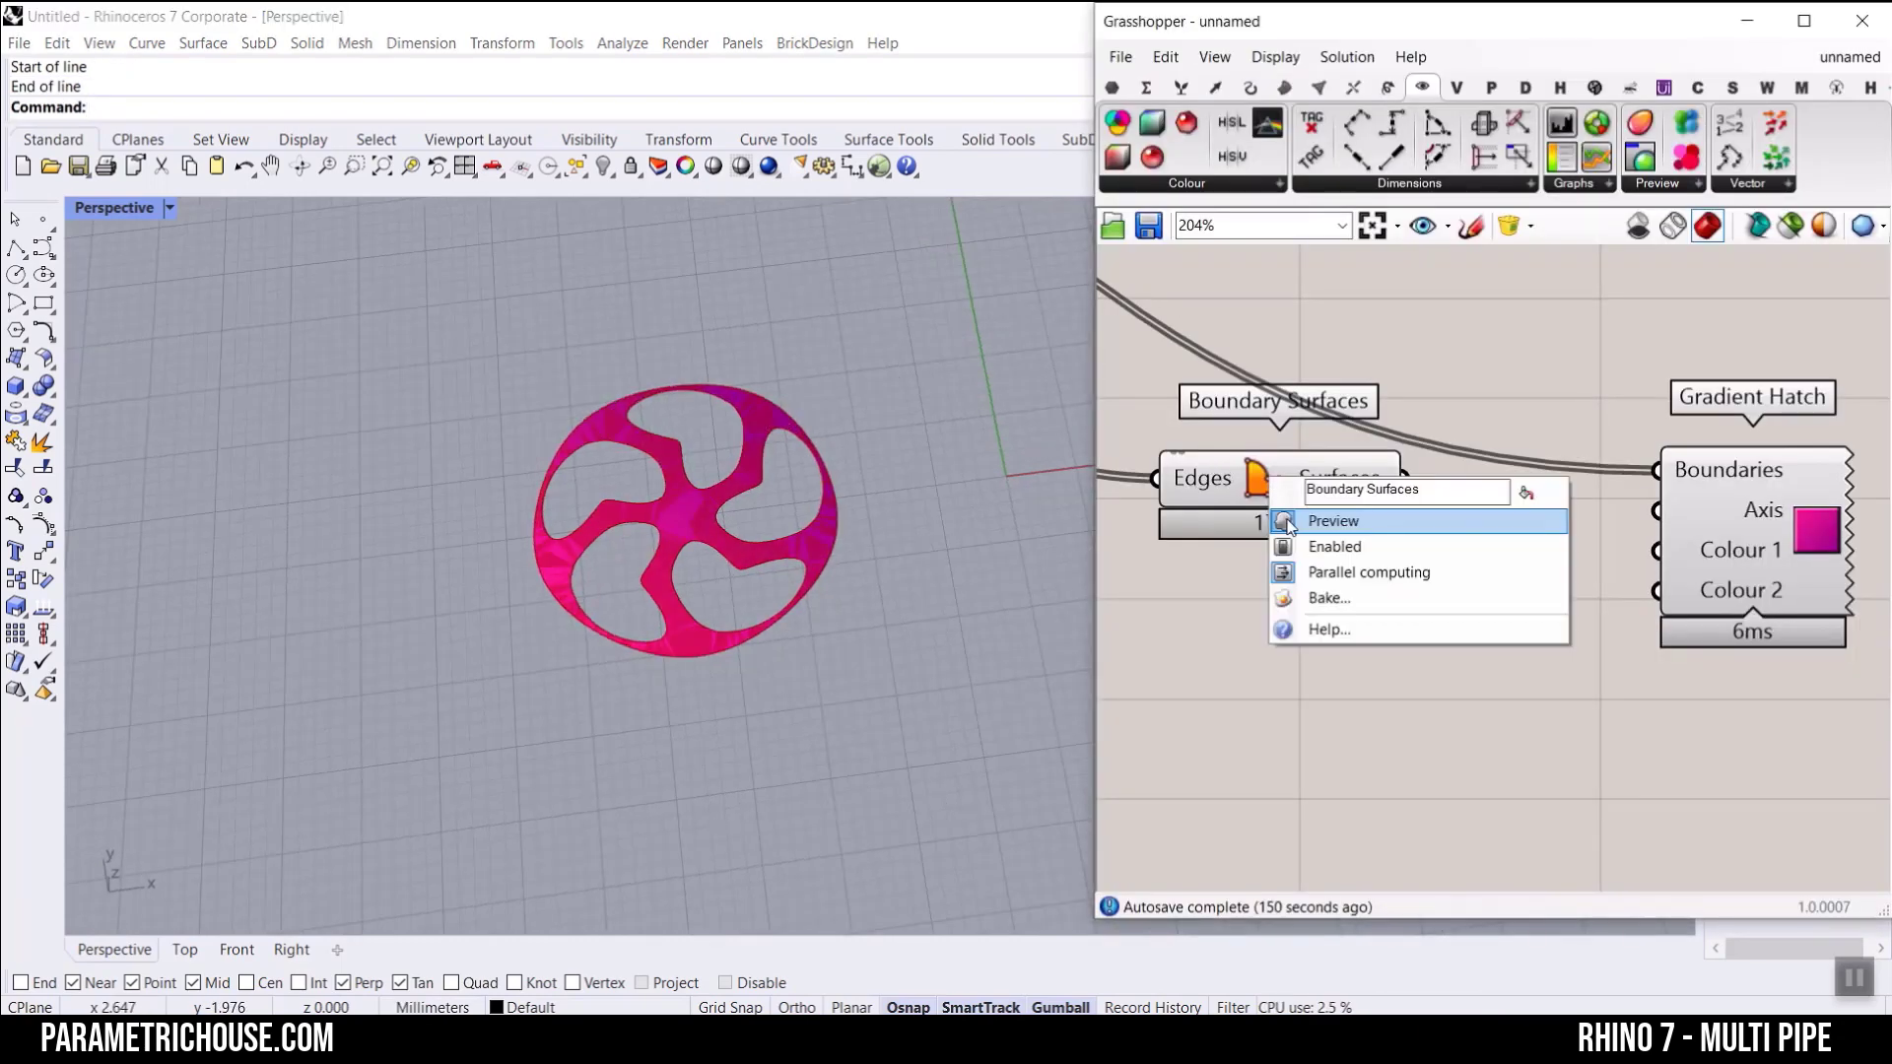
click(1281, 523)
scroll(710, 584, up, 3)
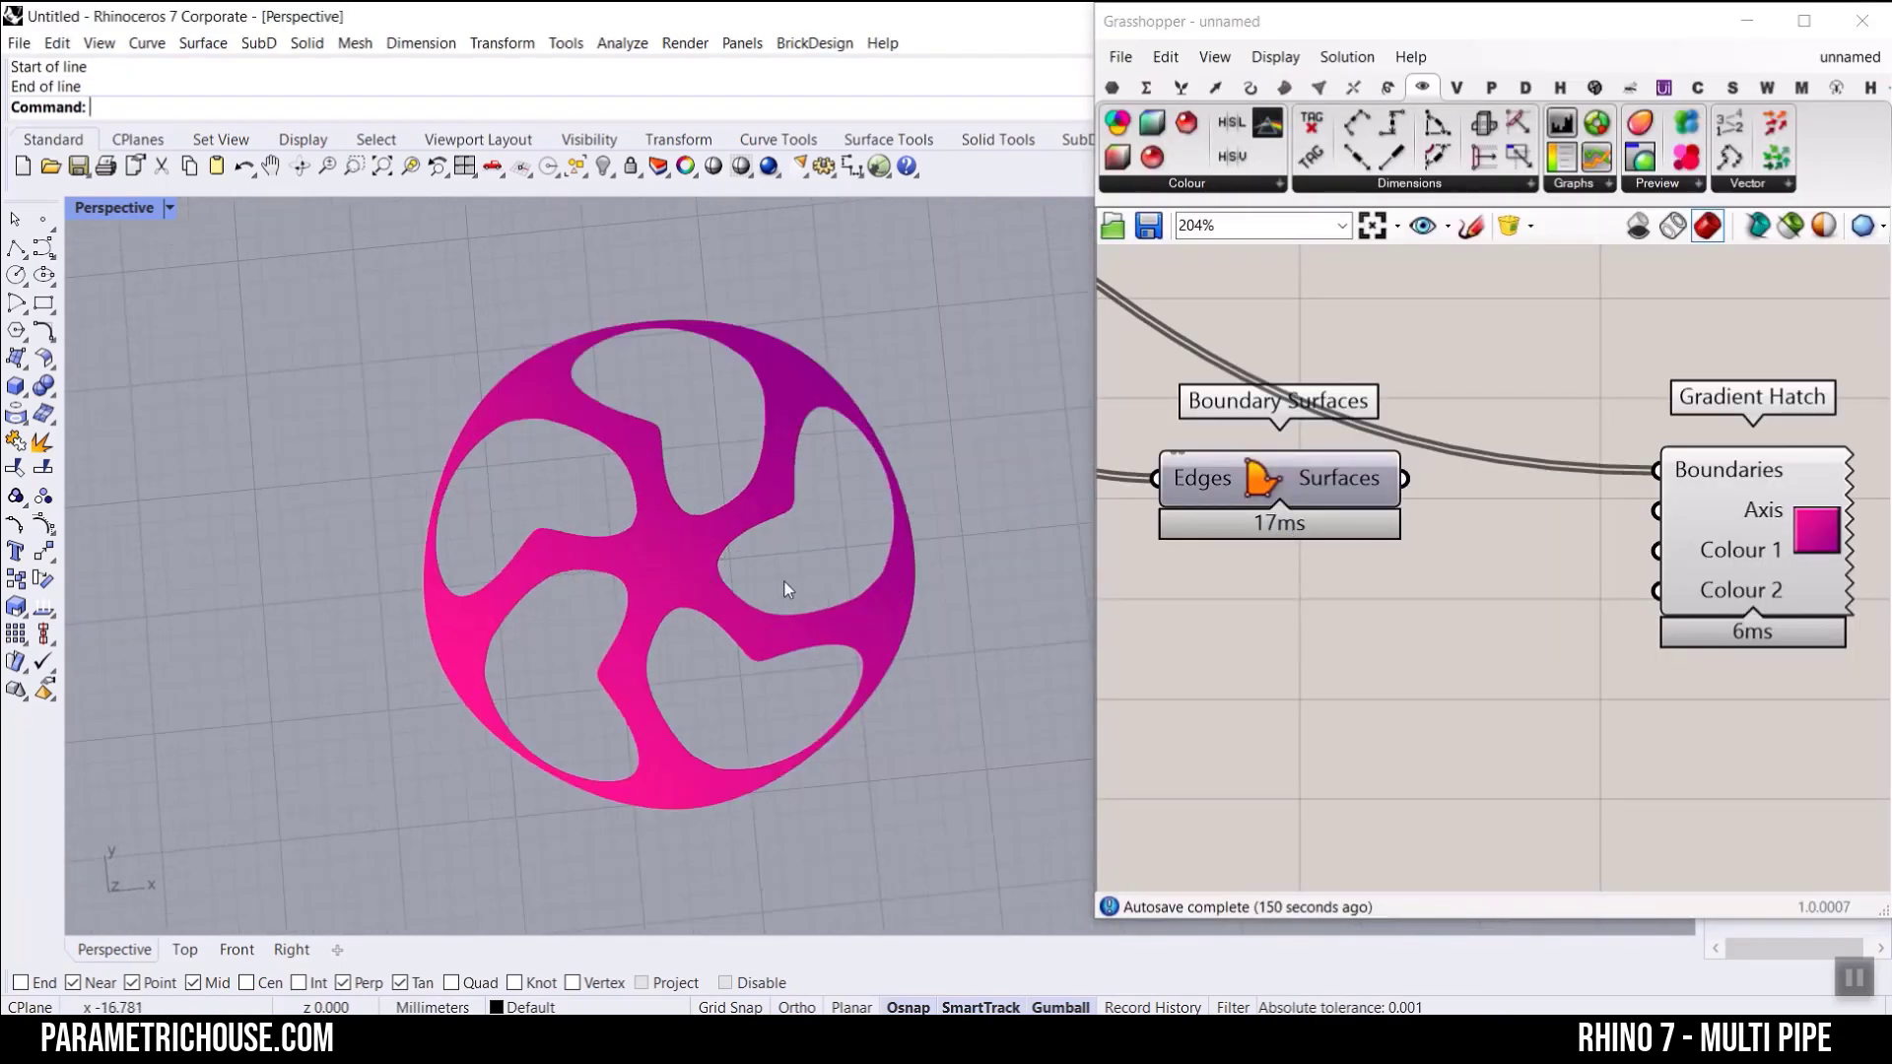
click(1264, 478)
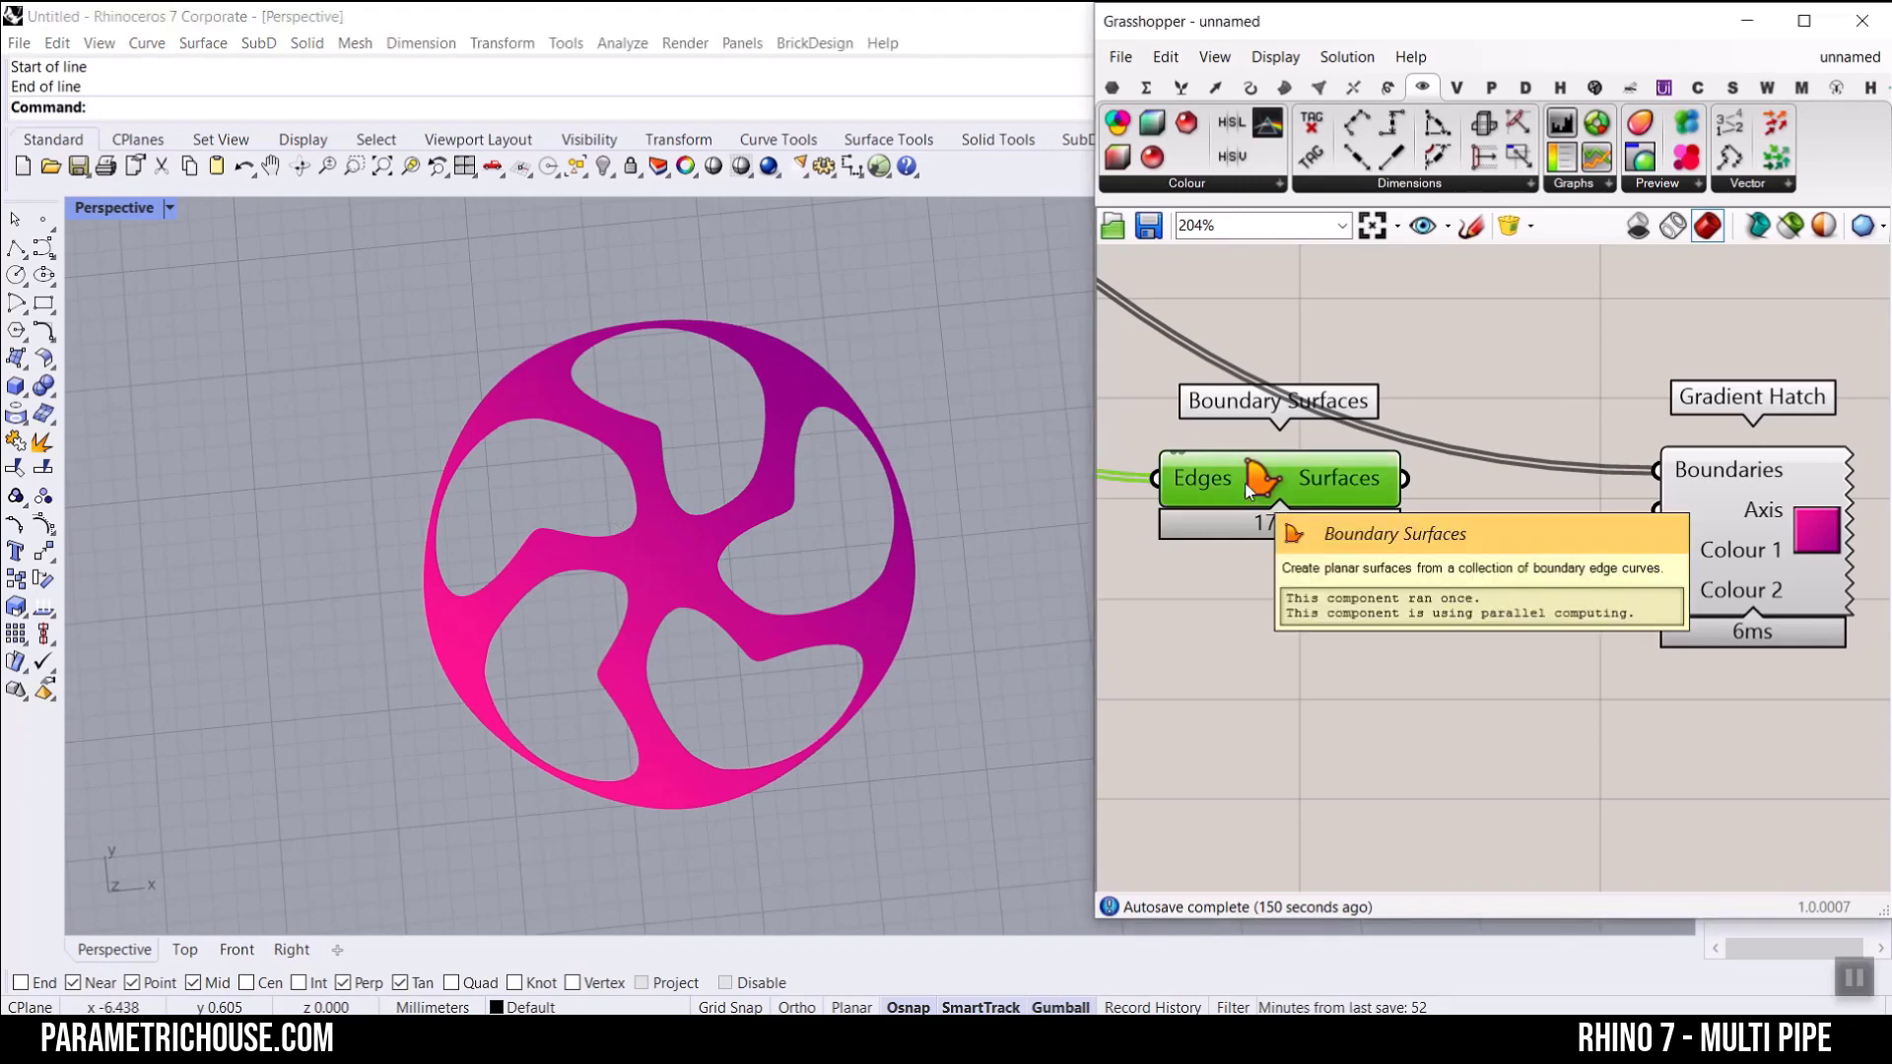
key(Delete)
Step: Add a Curve parameter near Gradient Hatch and feed it with the Brep | Plane Curves
right_drag(1336, 563, 1659, 552)
scroll(1659, 551, down, 5)
scroll(1291, 356, up, 3)
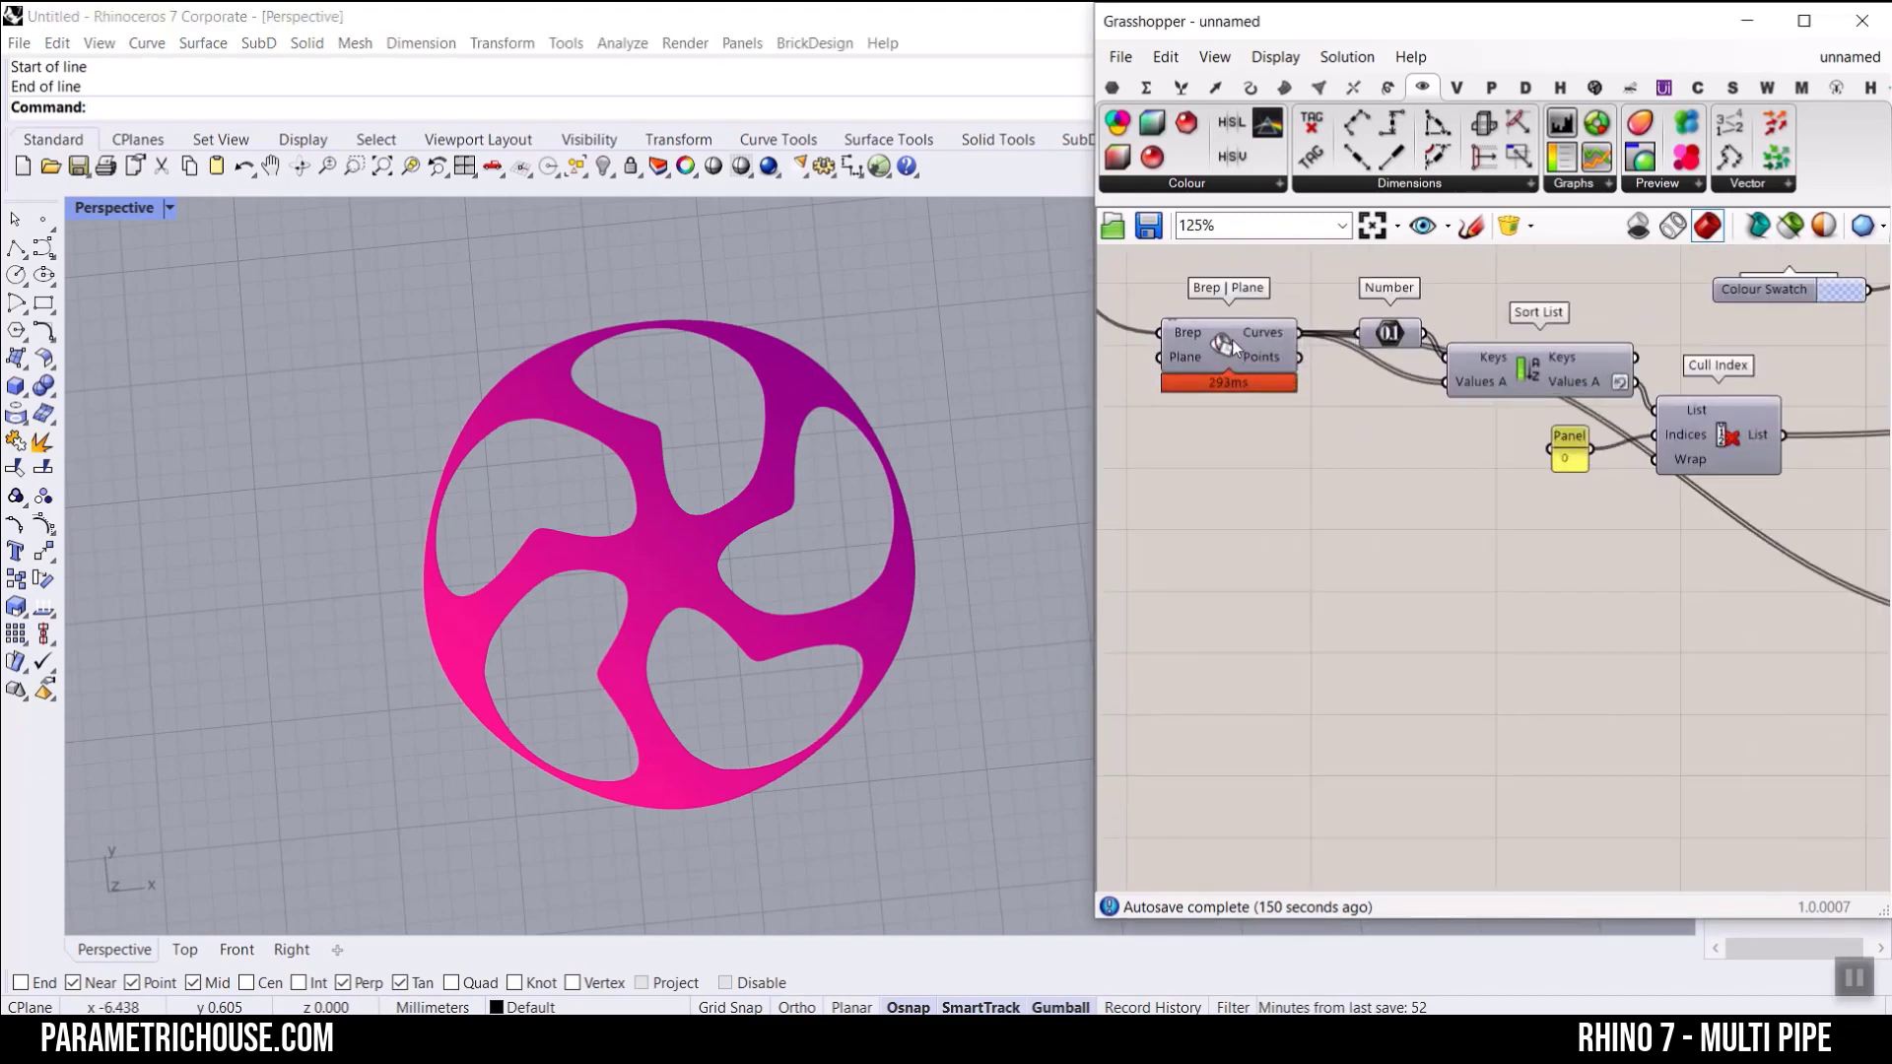
click(1111, 87)
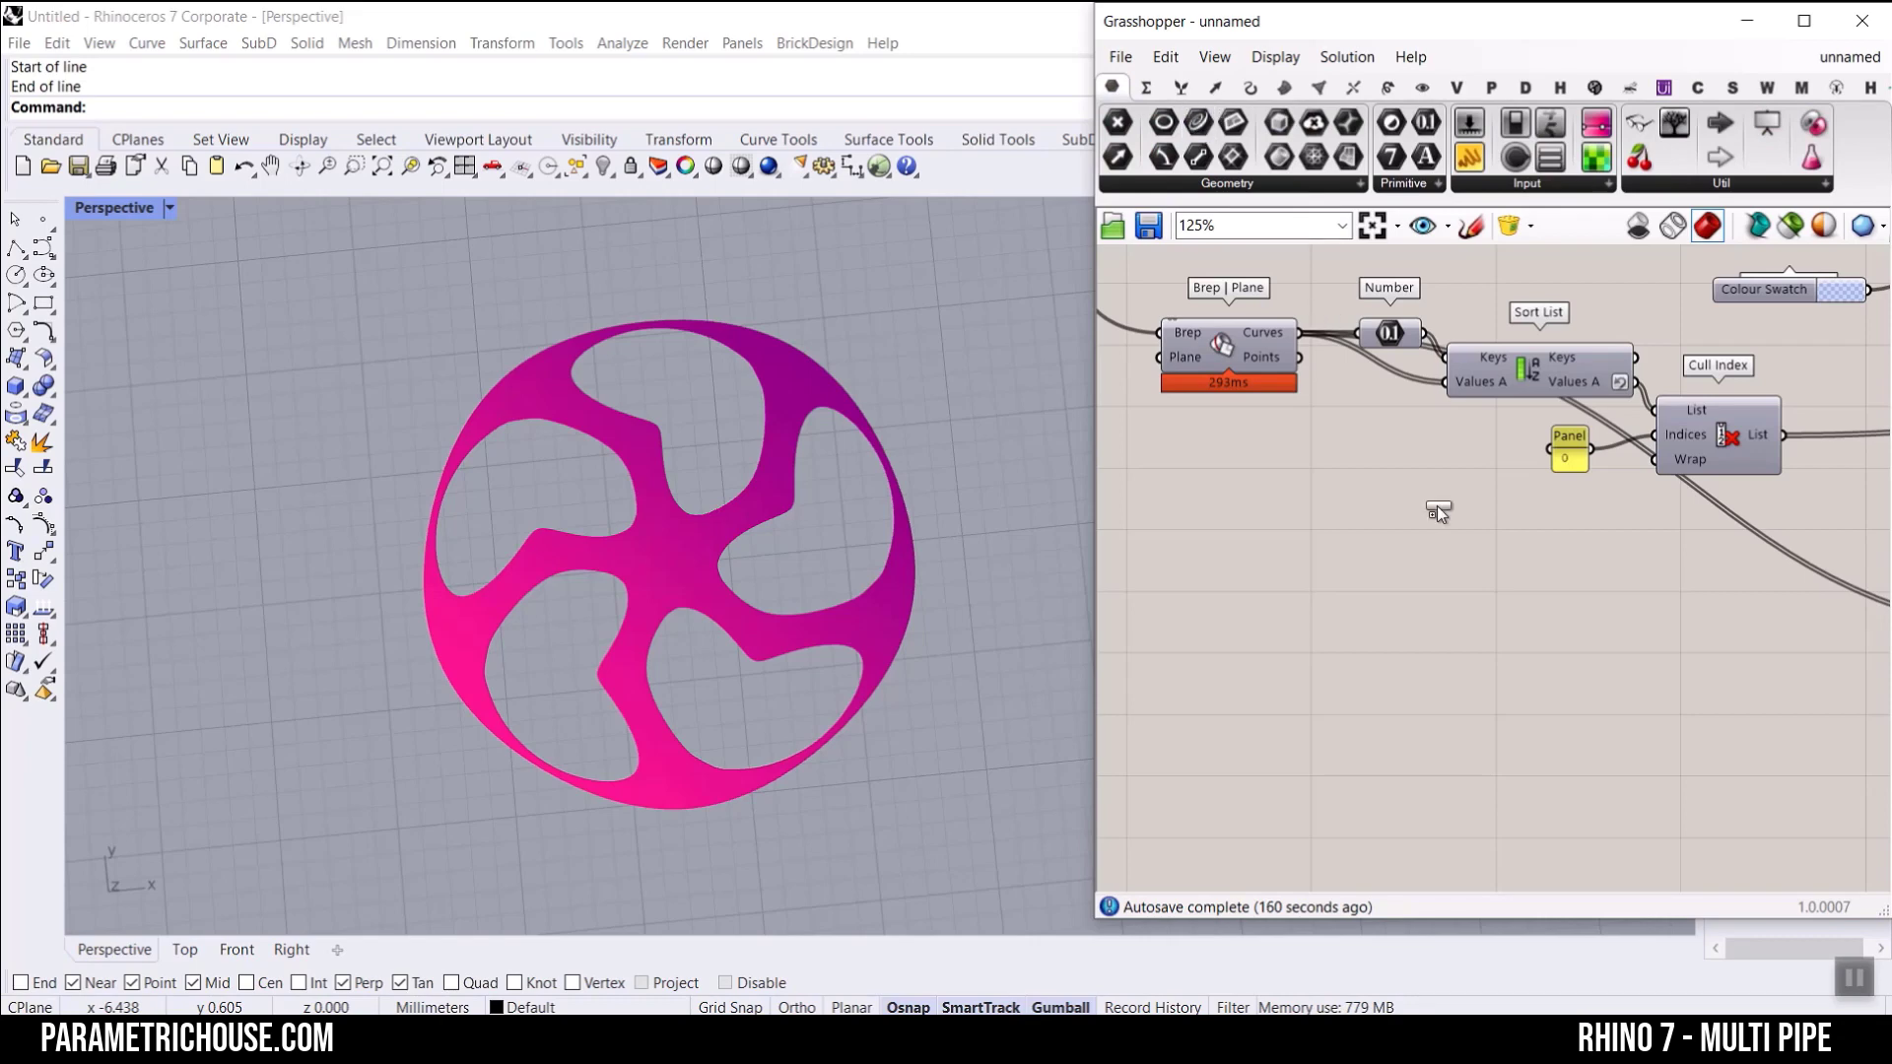
mouse_move(1417, 546)
mouse_down()
mouse_move(1417, 568)
mouse_move(1249, 500)
mouse_move(1383, 552)
mouse_move(1515, 562)
mouse_up()
scroll(1249, 500, down, 5)
scroll(1508, 572, up, 6)
right_drag(1469, 553, 1303, 437)
click(1281, 430)
scroll(1340, 445, up, 3)
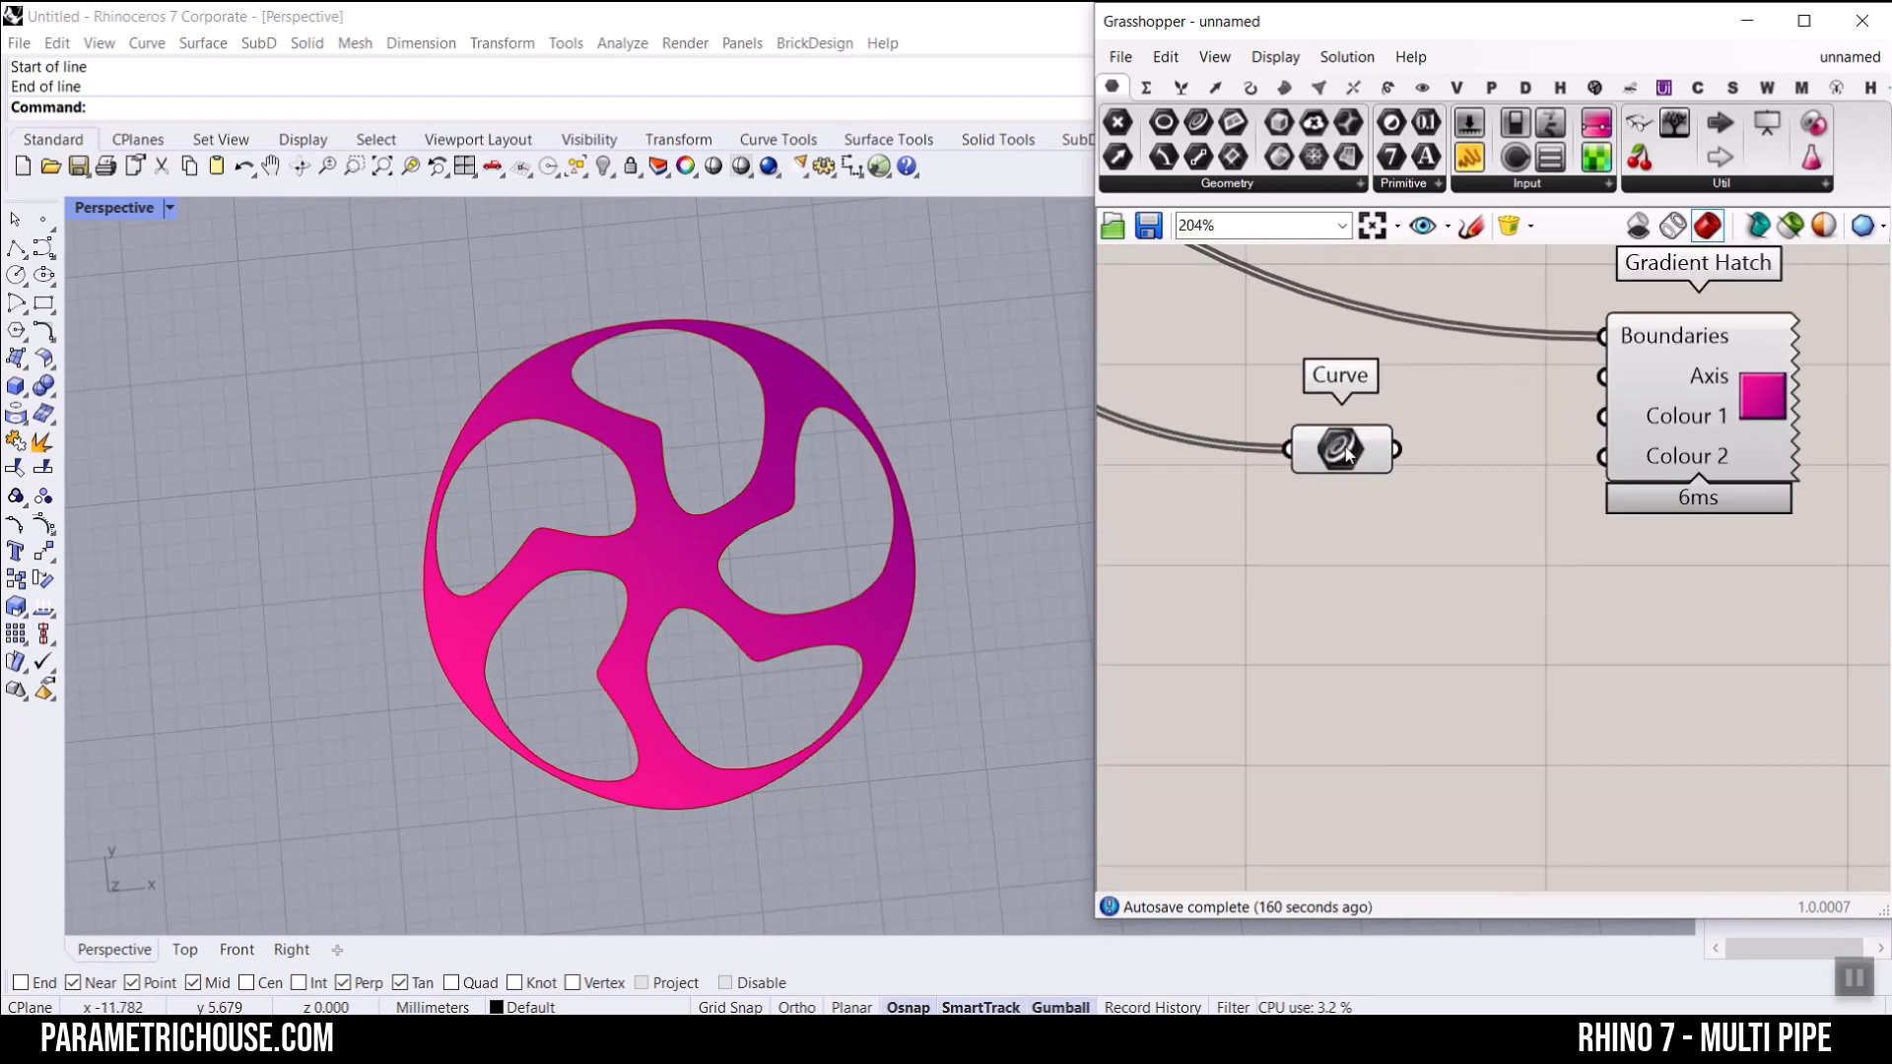
Step: Add a Custom Preview component below Gradient Hatch and feed its Geometry from the Curve parameter
drag(1340, 448, 1389, 593)
click(1598, 660)
click(1437, 89)
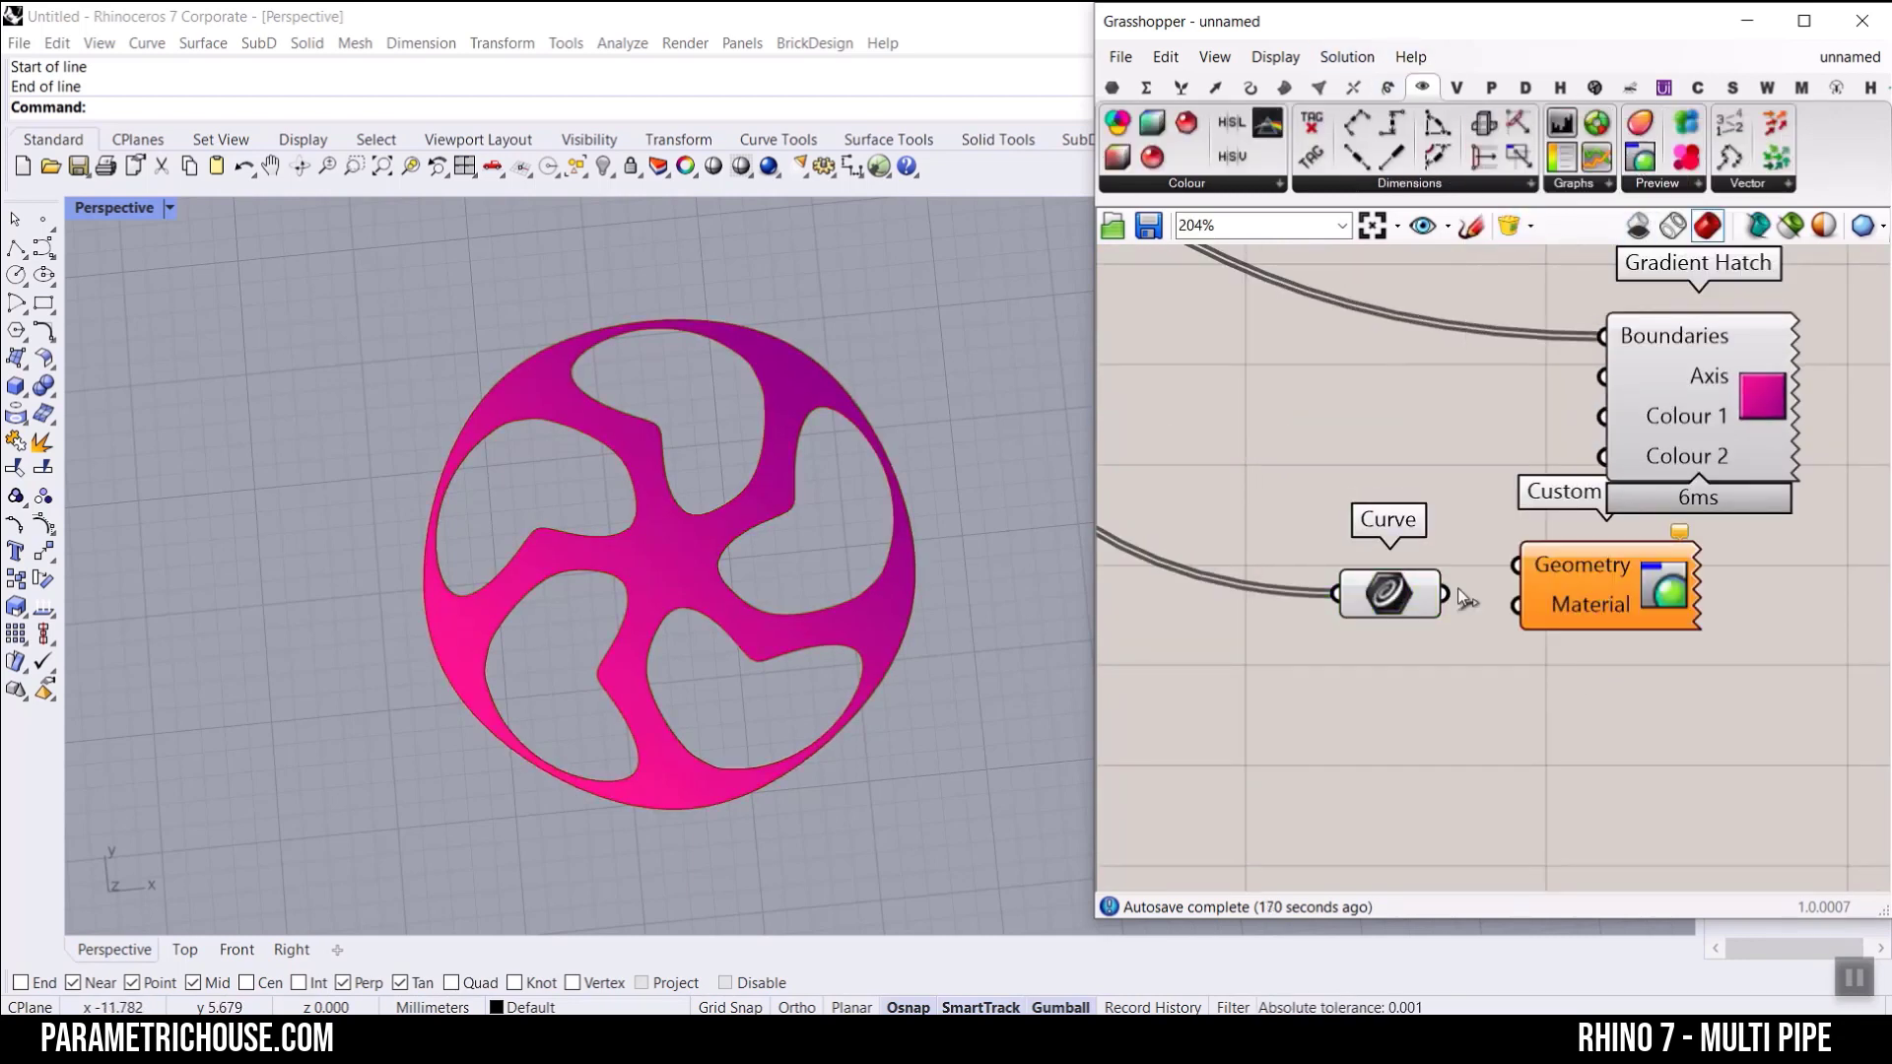
drag(1510, 569, 1516, 568)
drag(1556, 587, 1693, 667)
Step: Add a Colour Swatch, connect it to the Custom Preview's Material input, and set the swatch to black
double_click(1409, 783)
text(s)
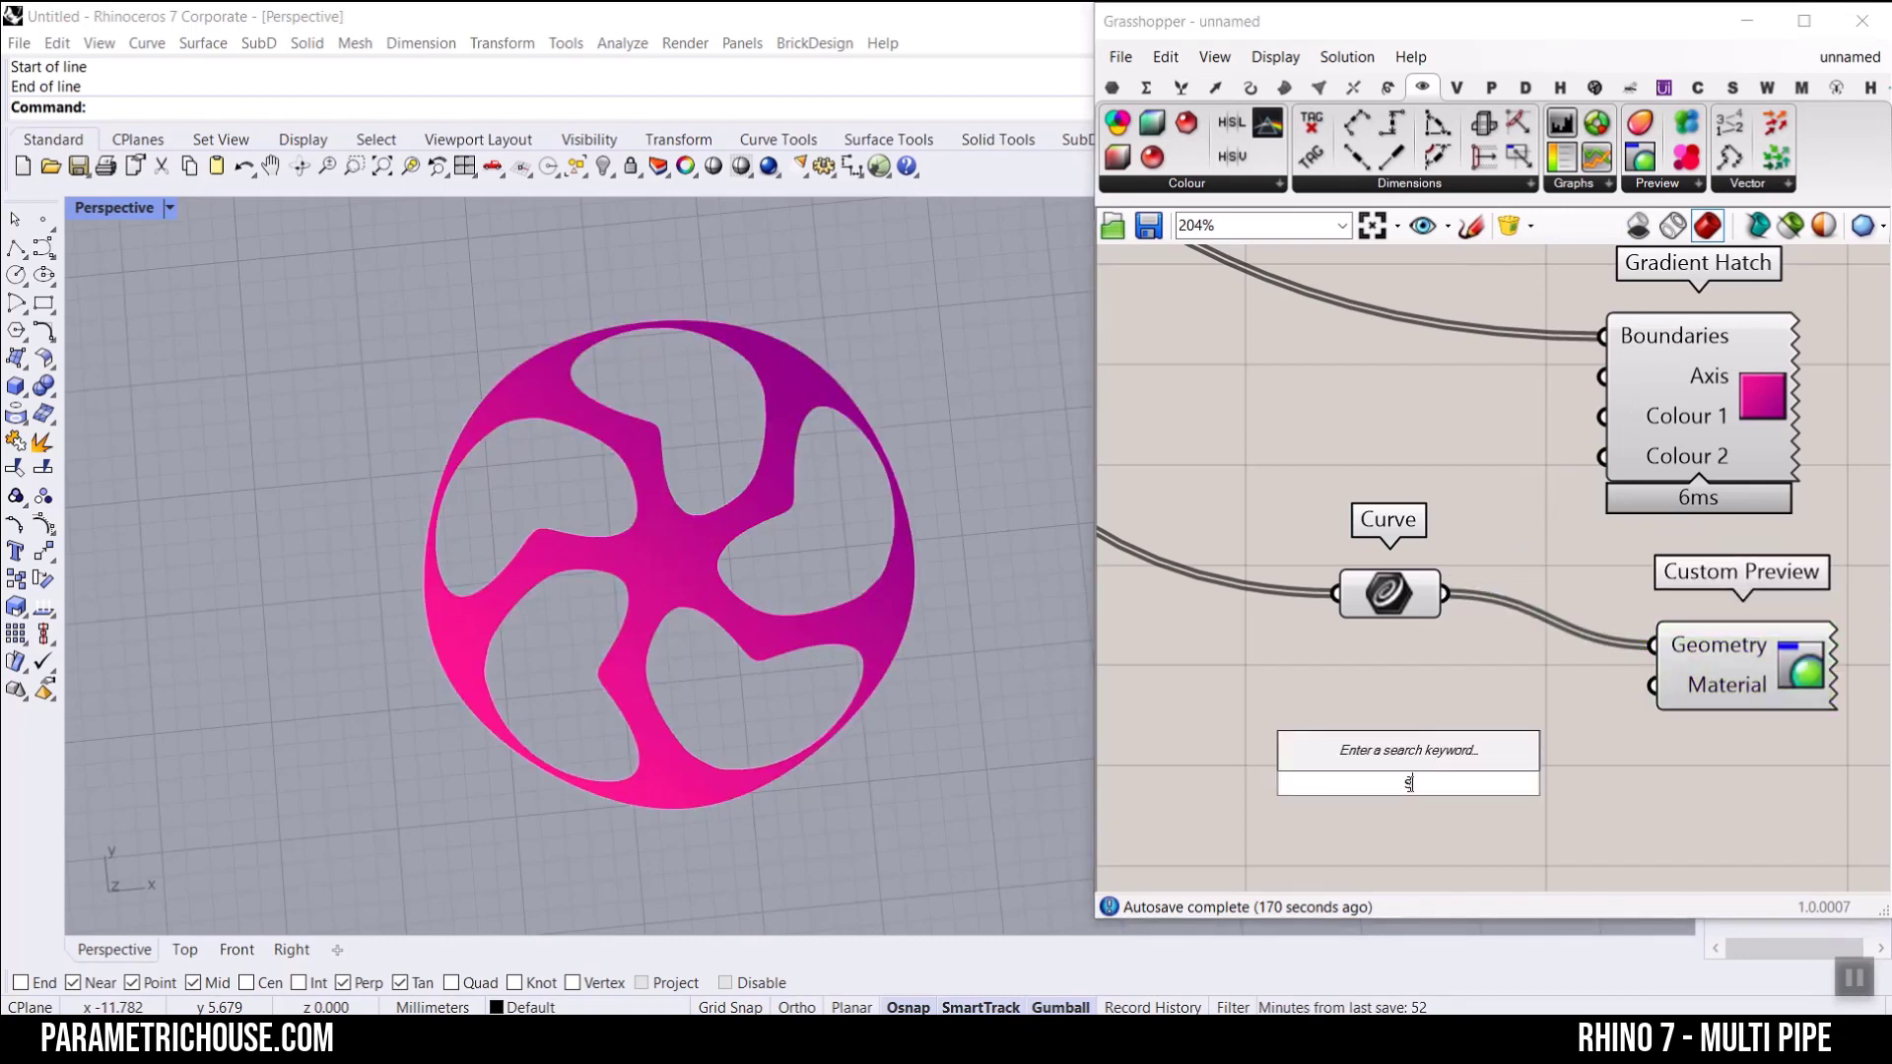
text(wat)
click(1385, 757)
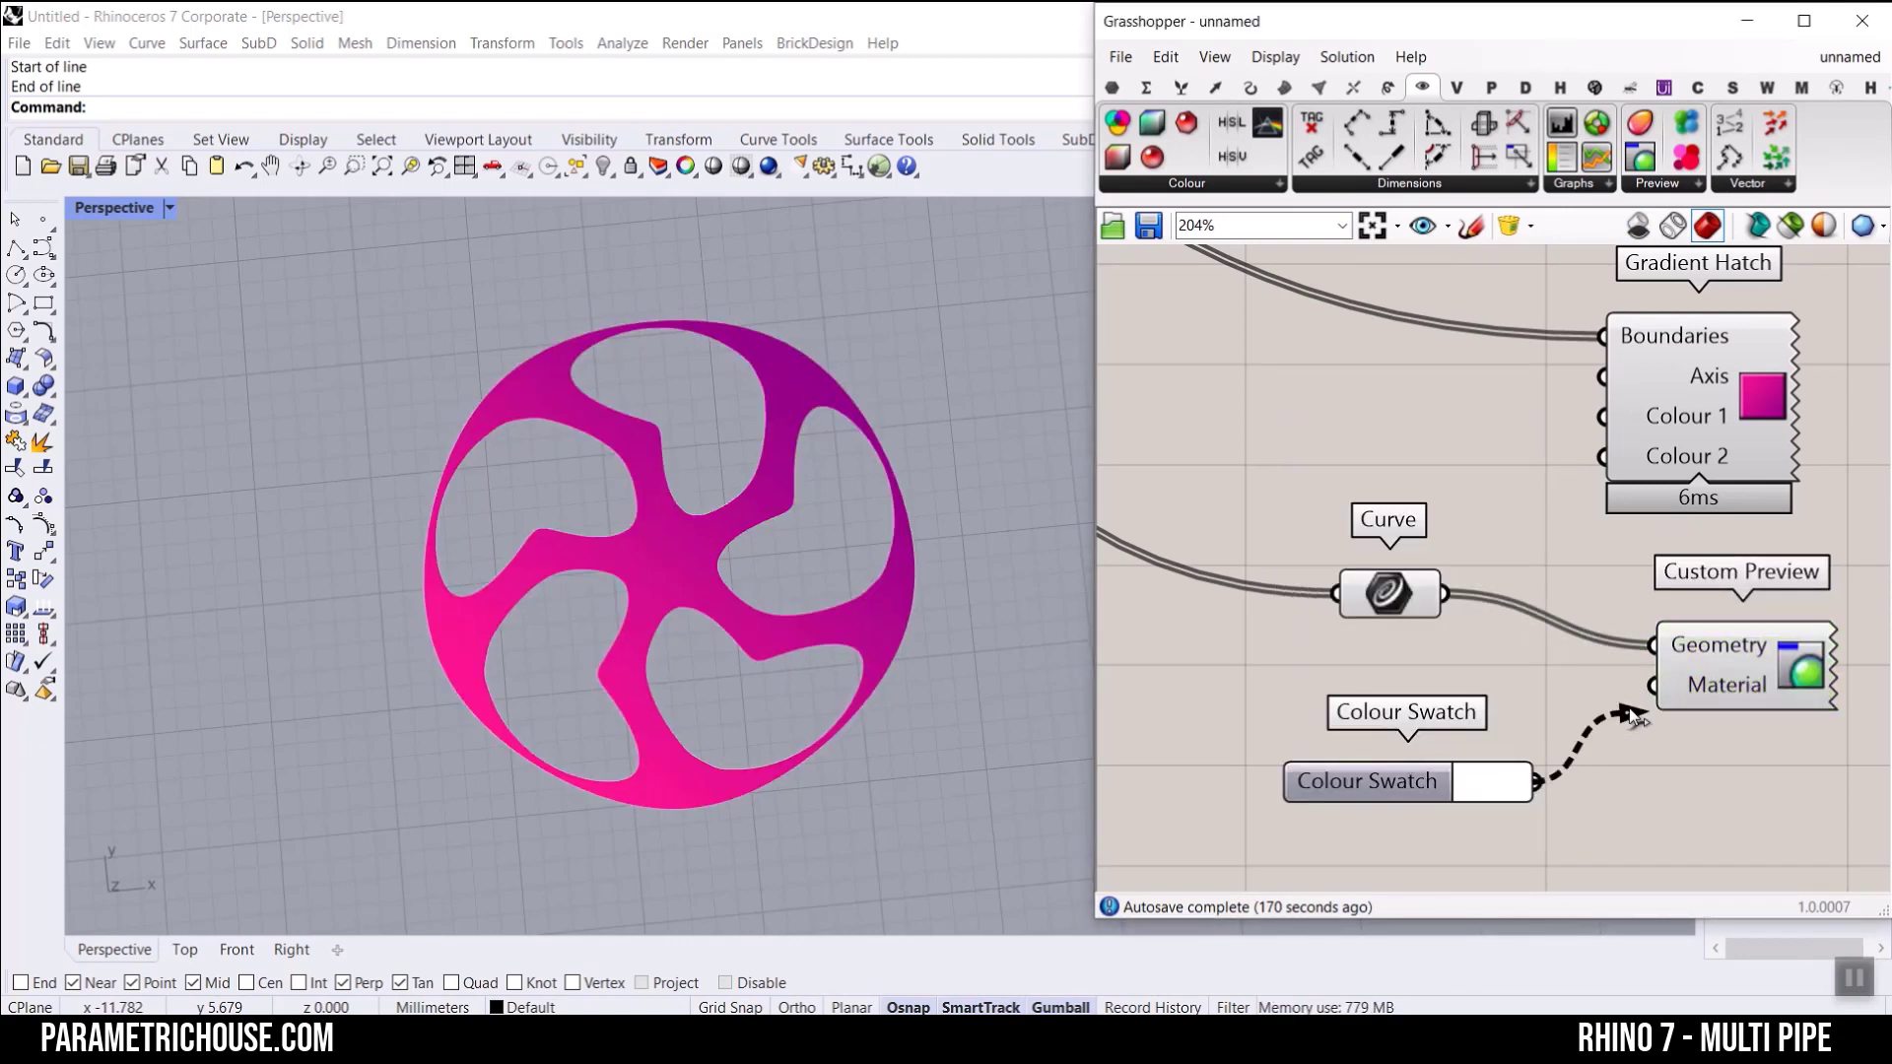
drag(1635, 717, 1648, 700)
click(1493, 783)
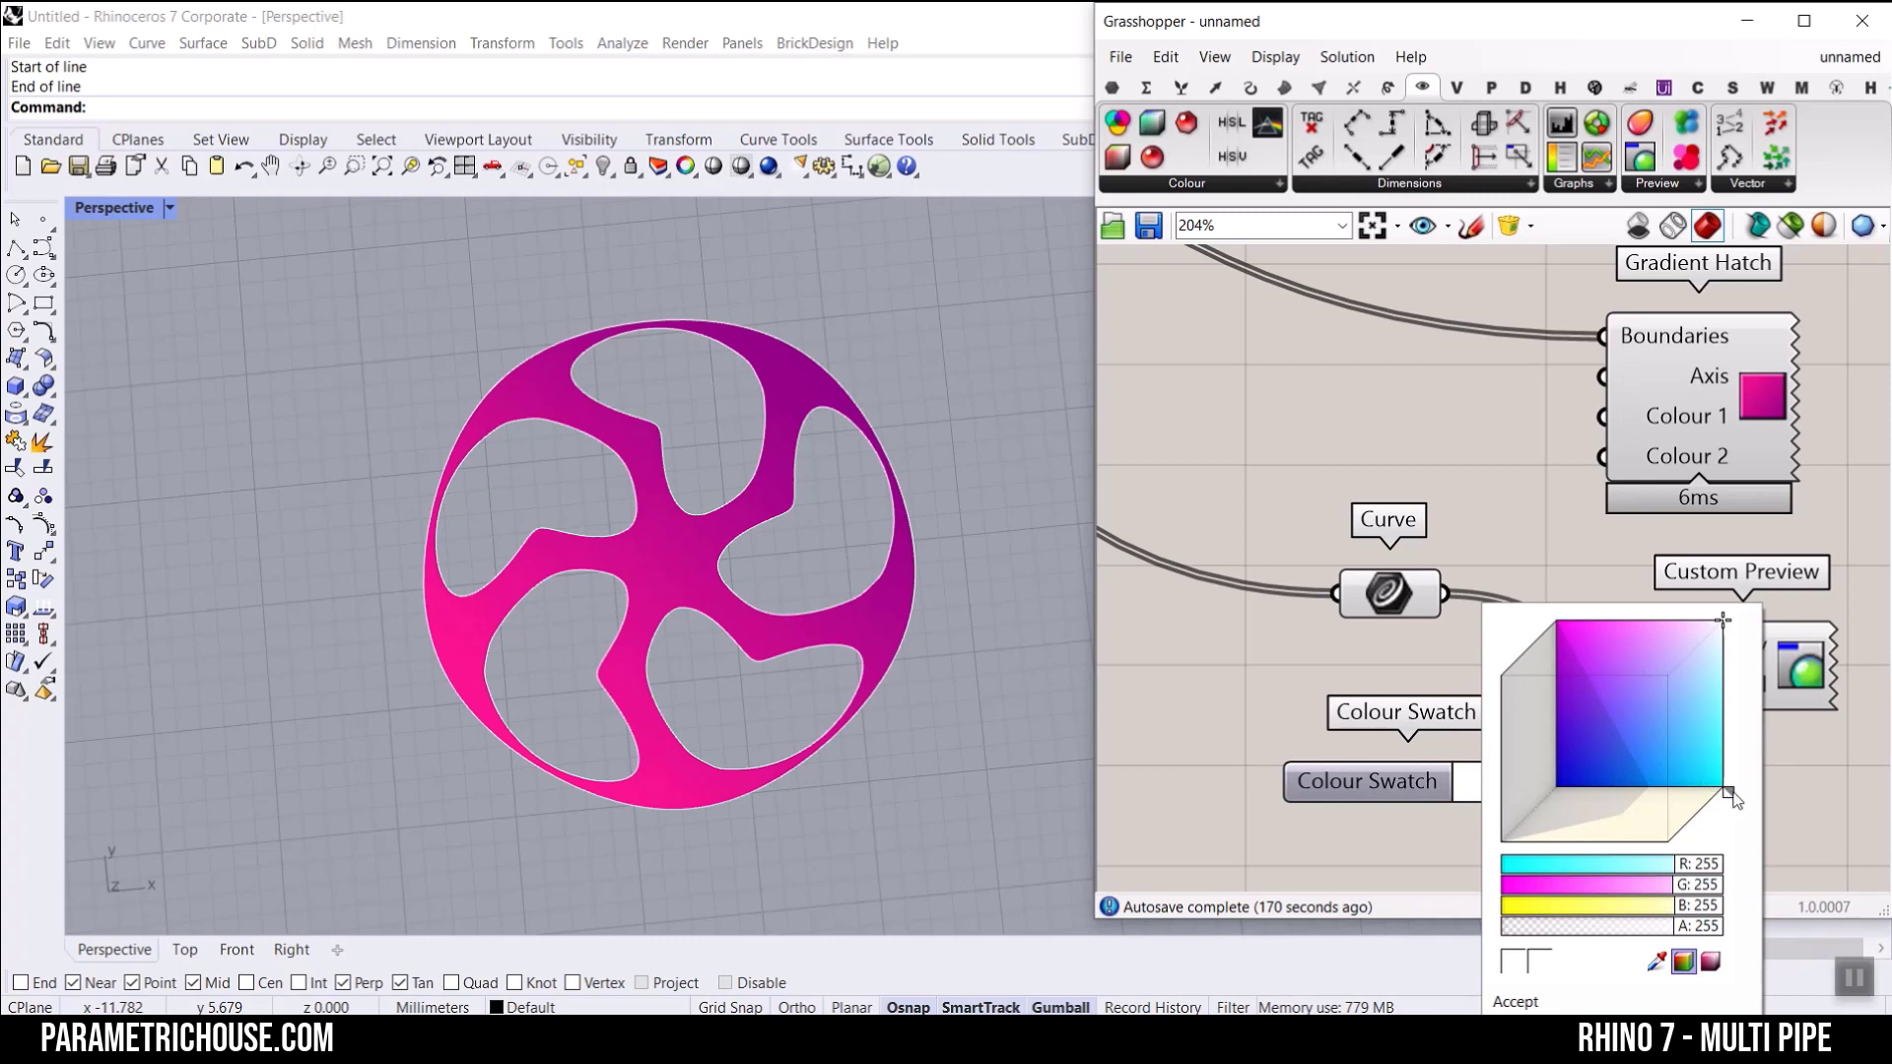
drag(1729, 792, 1673, 848)
drag(1667, 678, 1480, 864)
Step: Turn off the preview of the Curve parameter that feeds the outline Custom Preview
click(1384, 609)
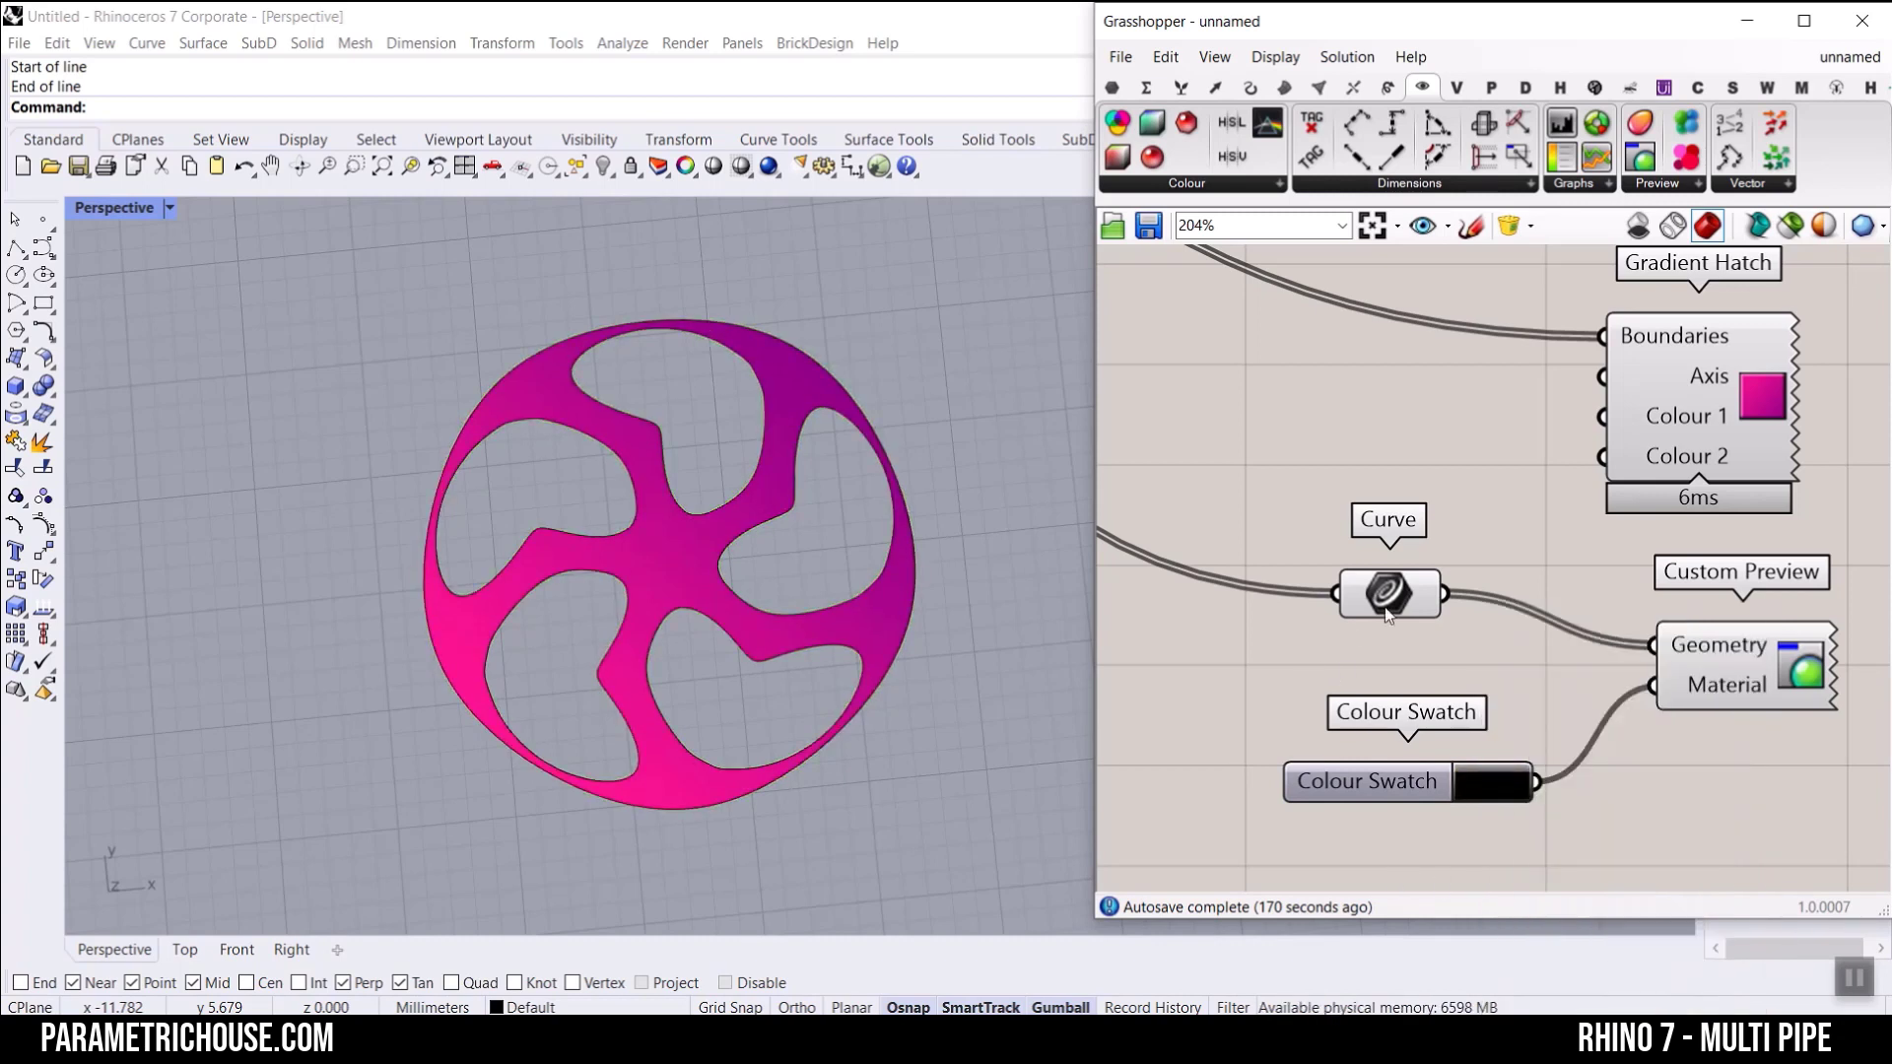
right_click(1386, 613)
click(1460, 565)
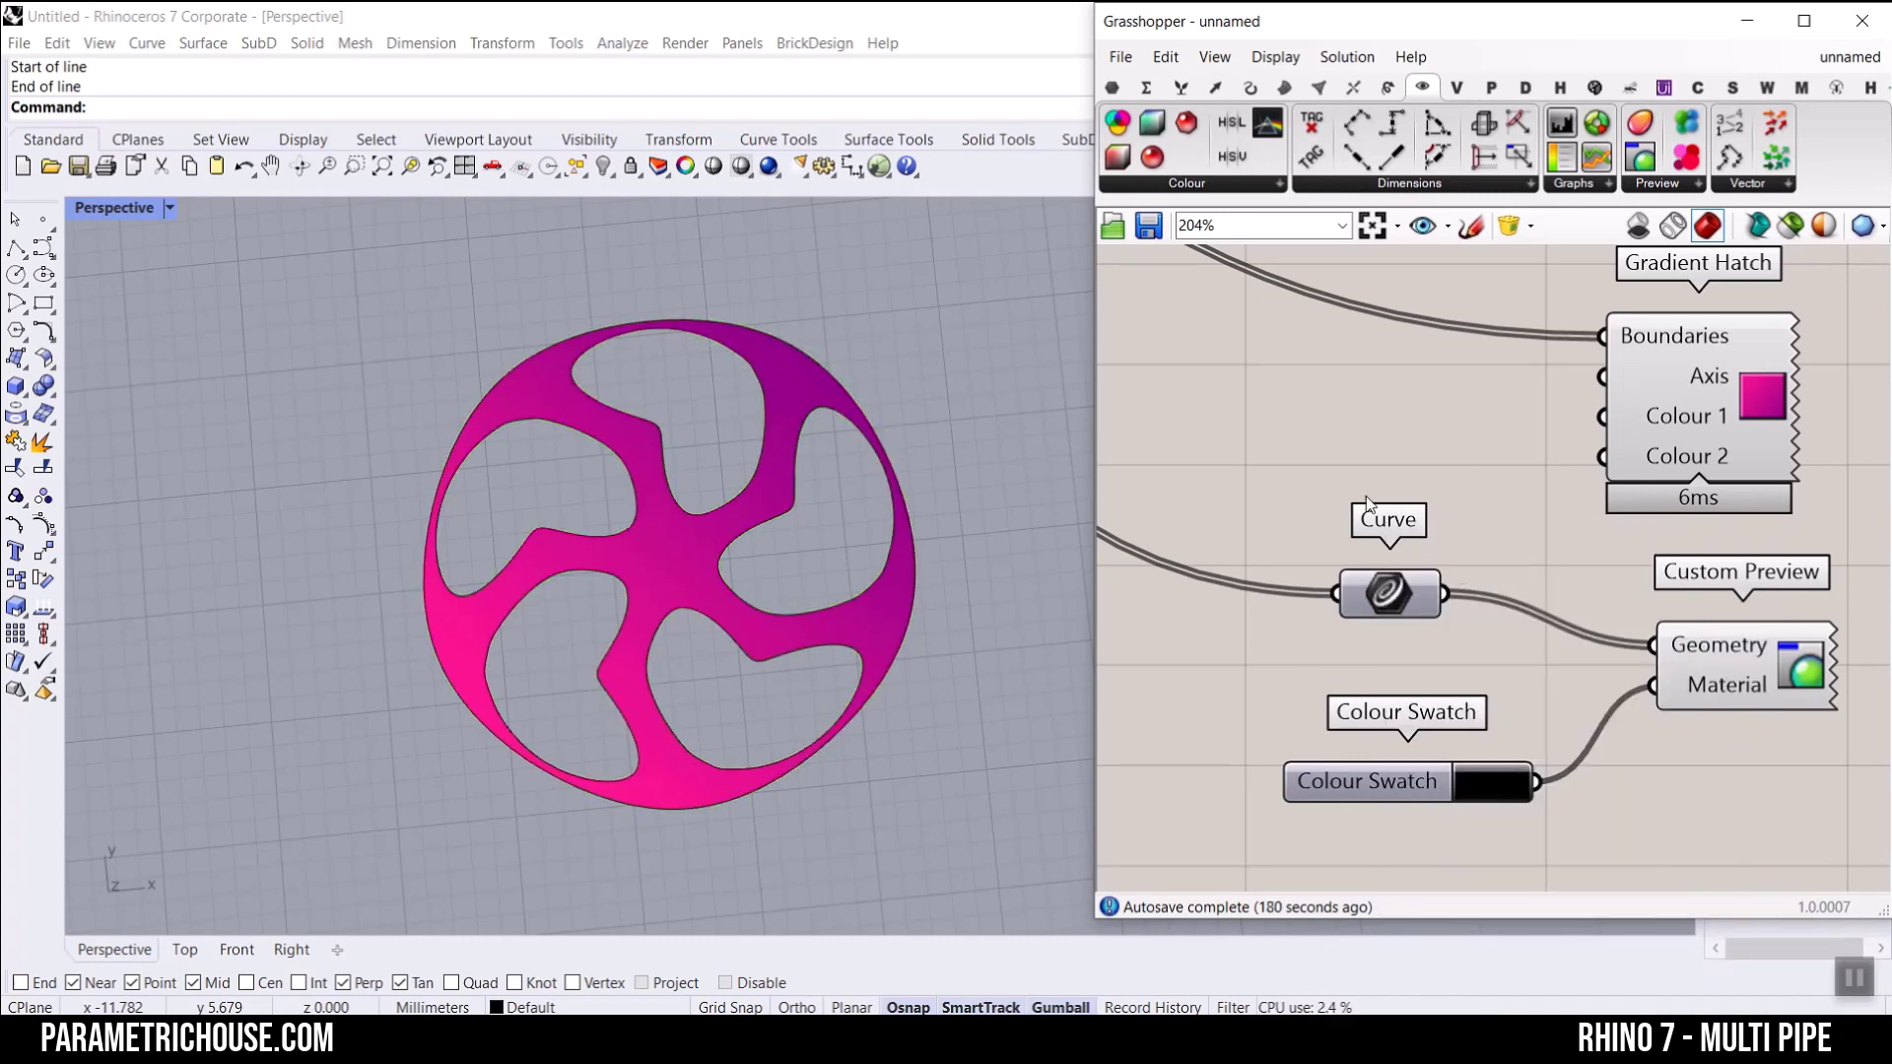
Step: Add two Colour Swatches beside Gradient Hatch and connect them to its Colour 1 and Colour 2 inputs
right_drag(1625, 436, 1519, 419)
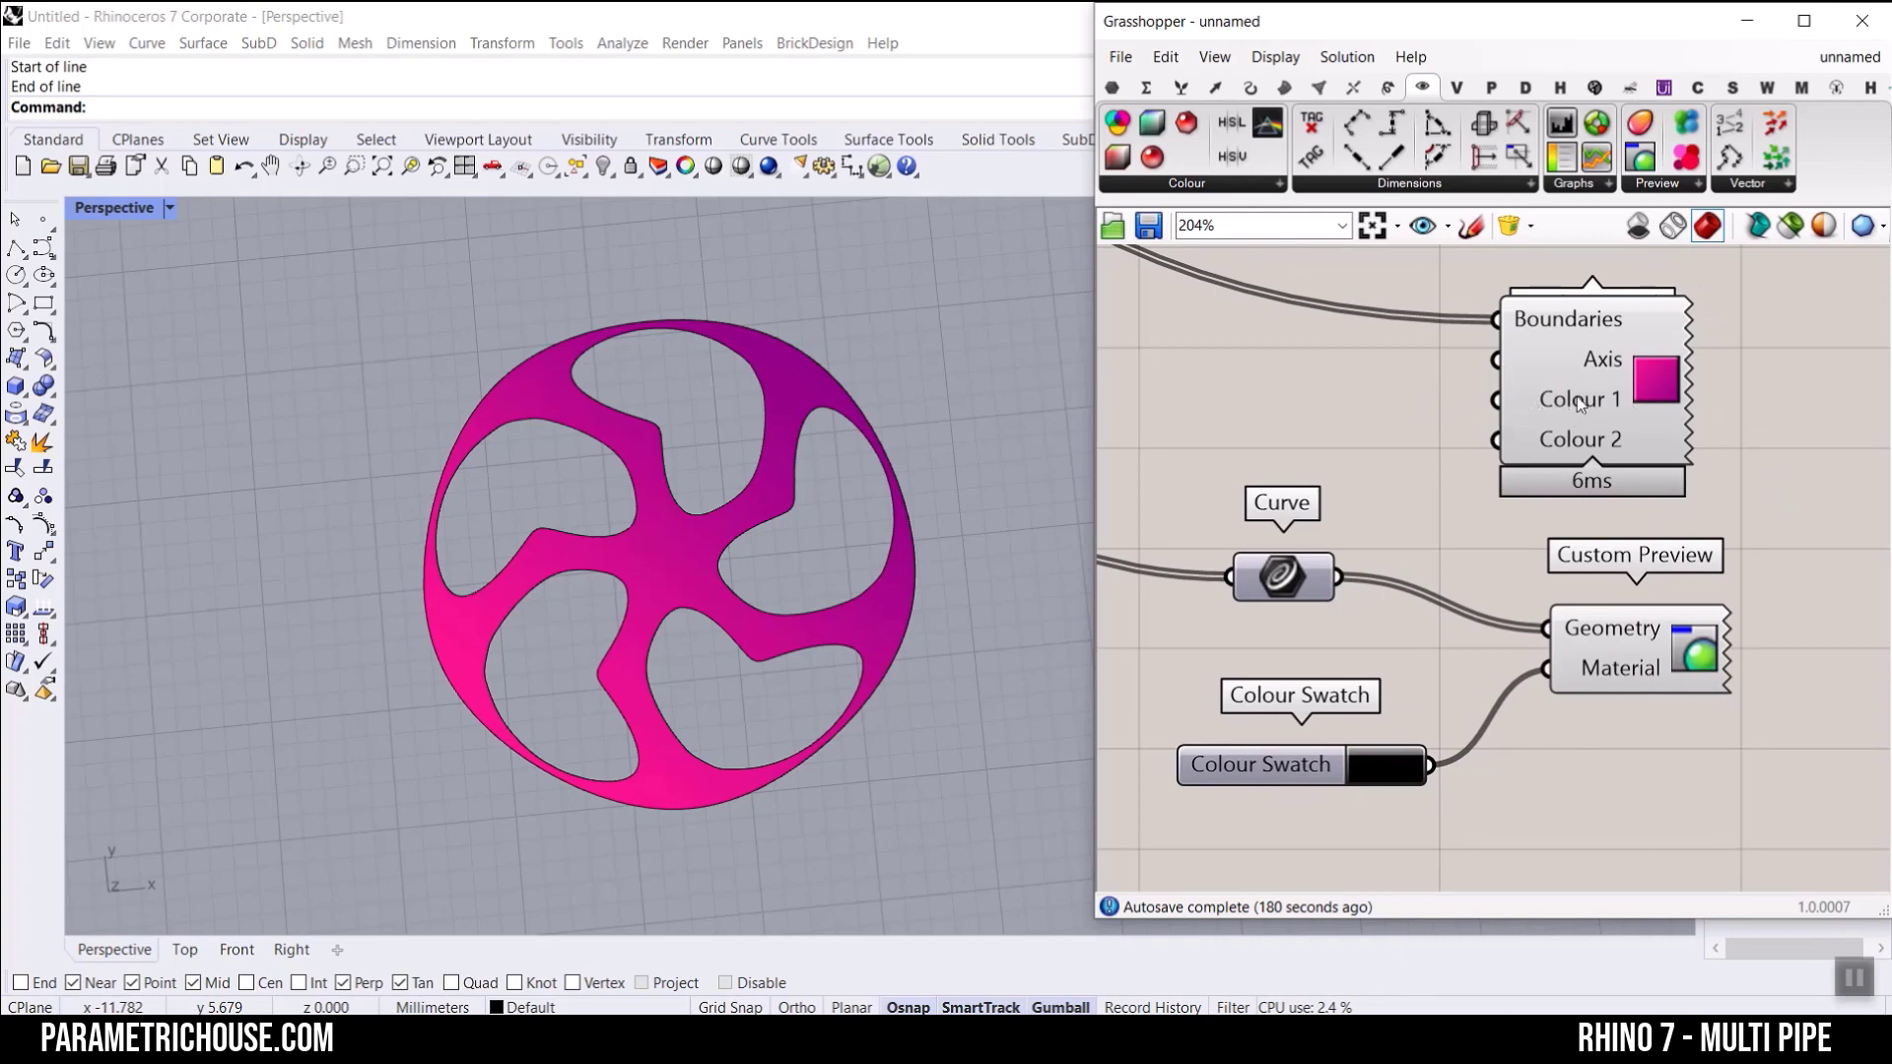
double_click(1307, 436)
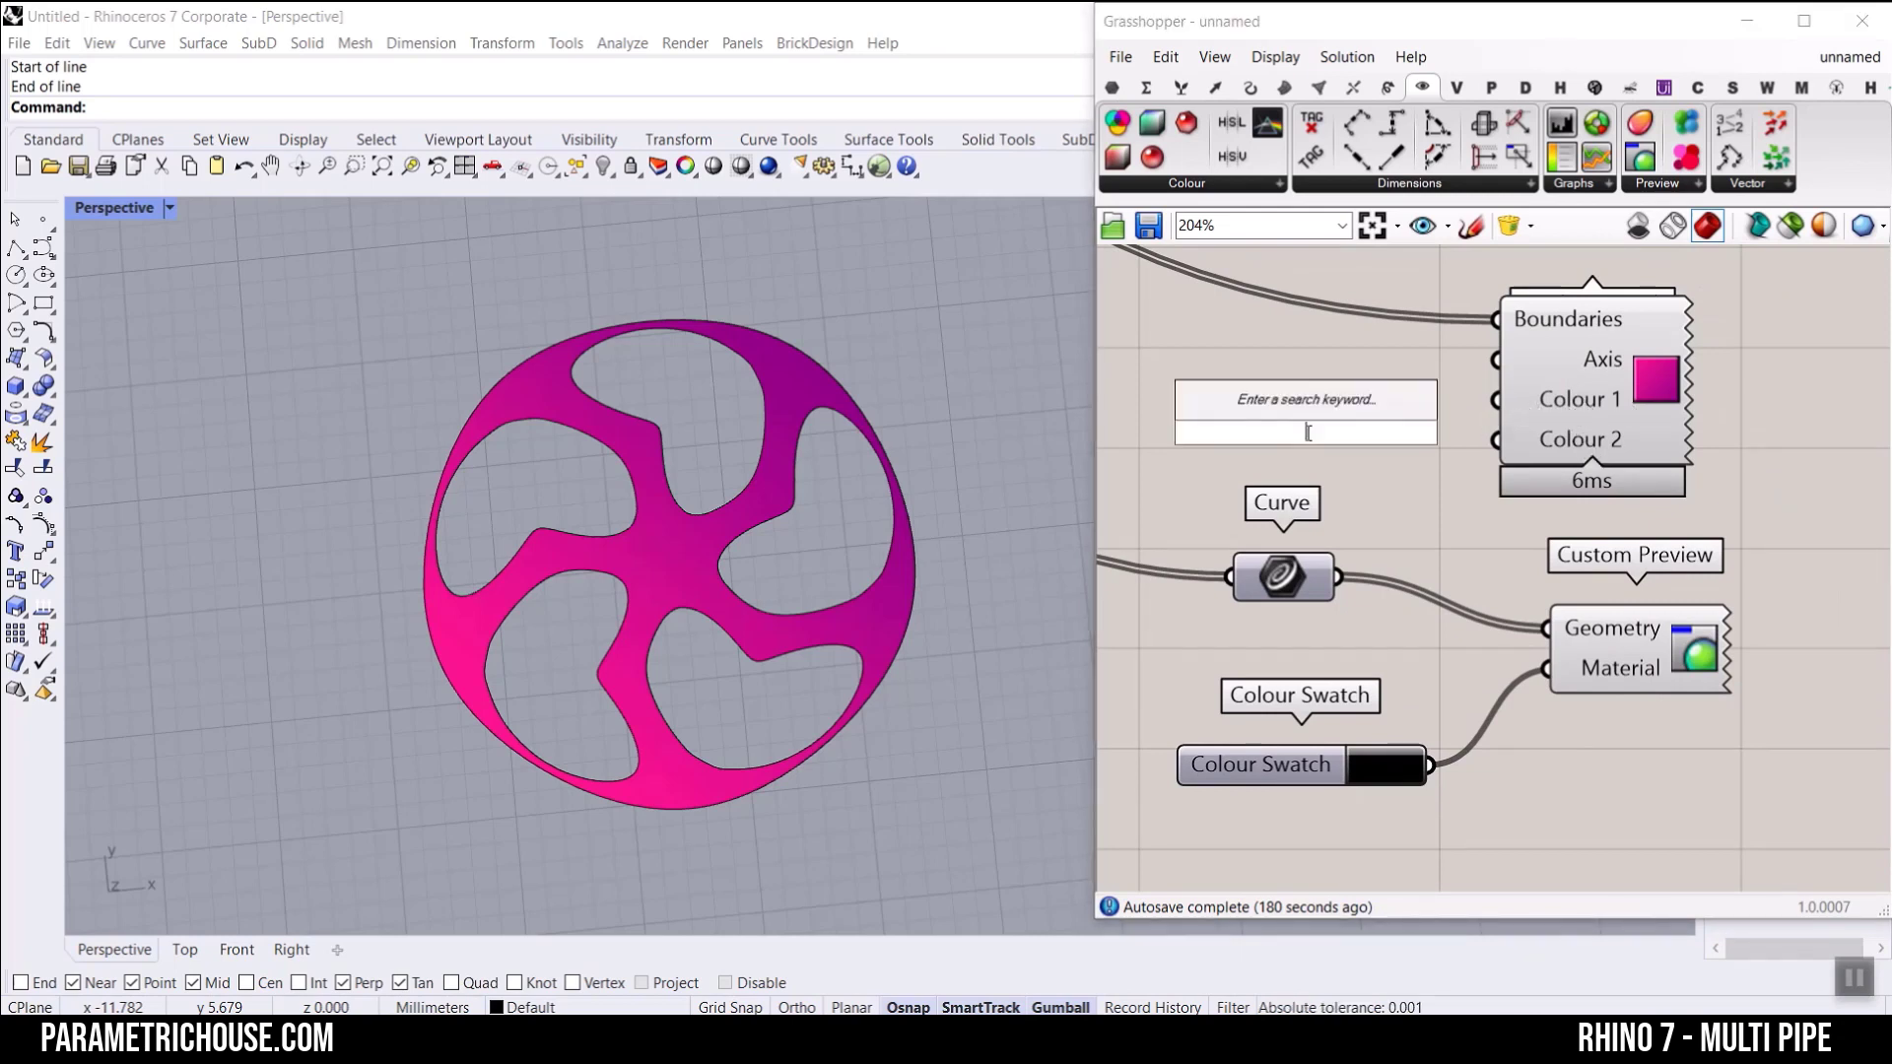
text(colour swatch)
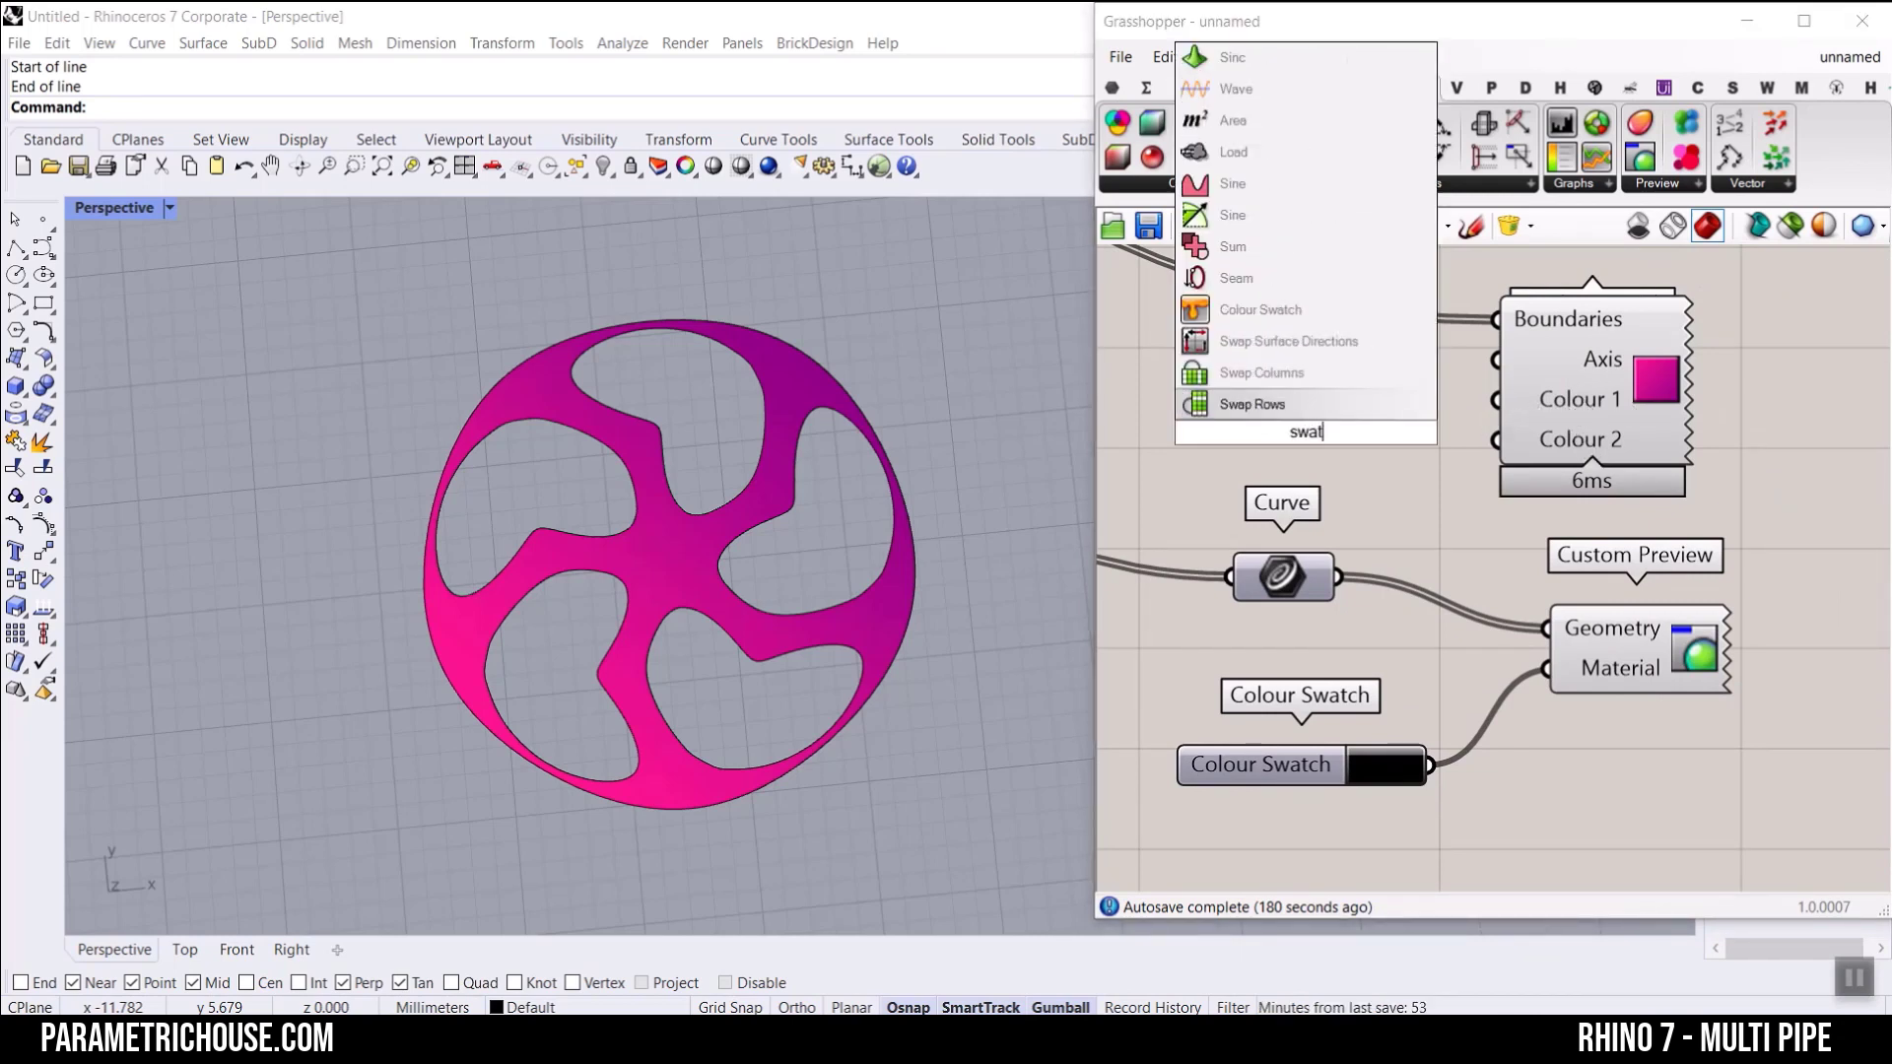
key(Return)
drag(1306, 439, 1224, 462)
key(ctrl+c)
key(ctrl+v)
drag(1401, 404, 1496, 439)
Step: Set the Colour 1 swatch to blue and the Colour 2 swatch to bright magenta
click(1362, 405)
click(1459, 558)
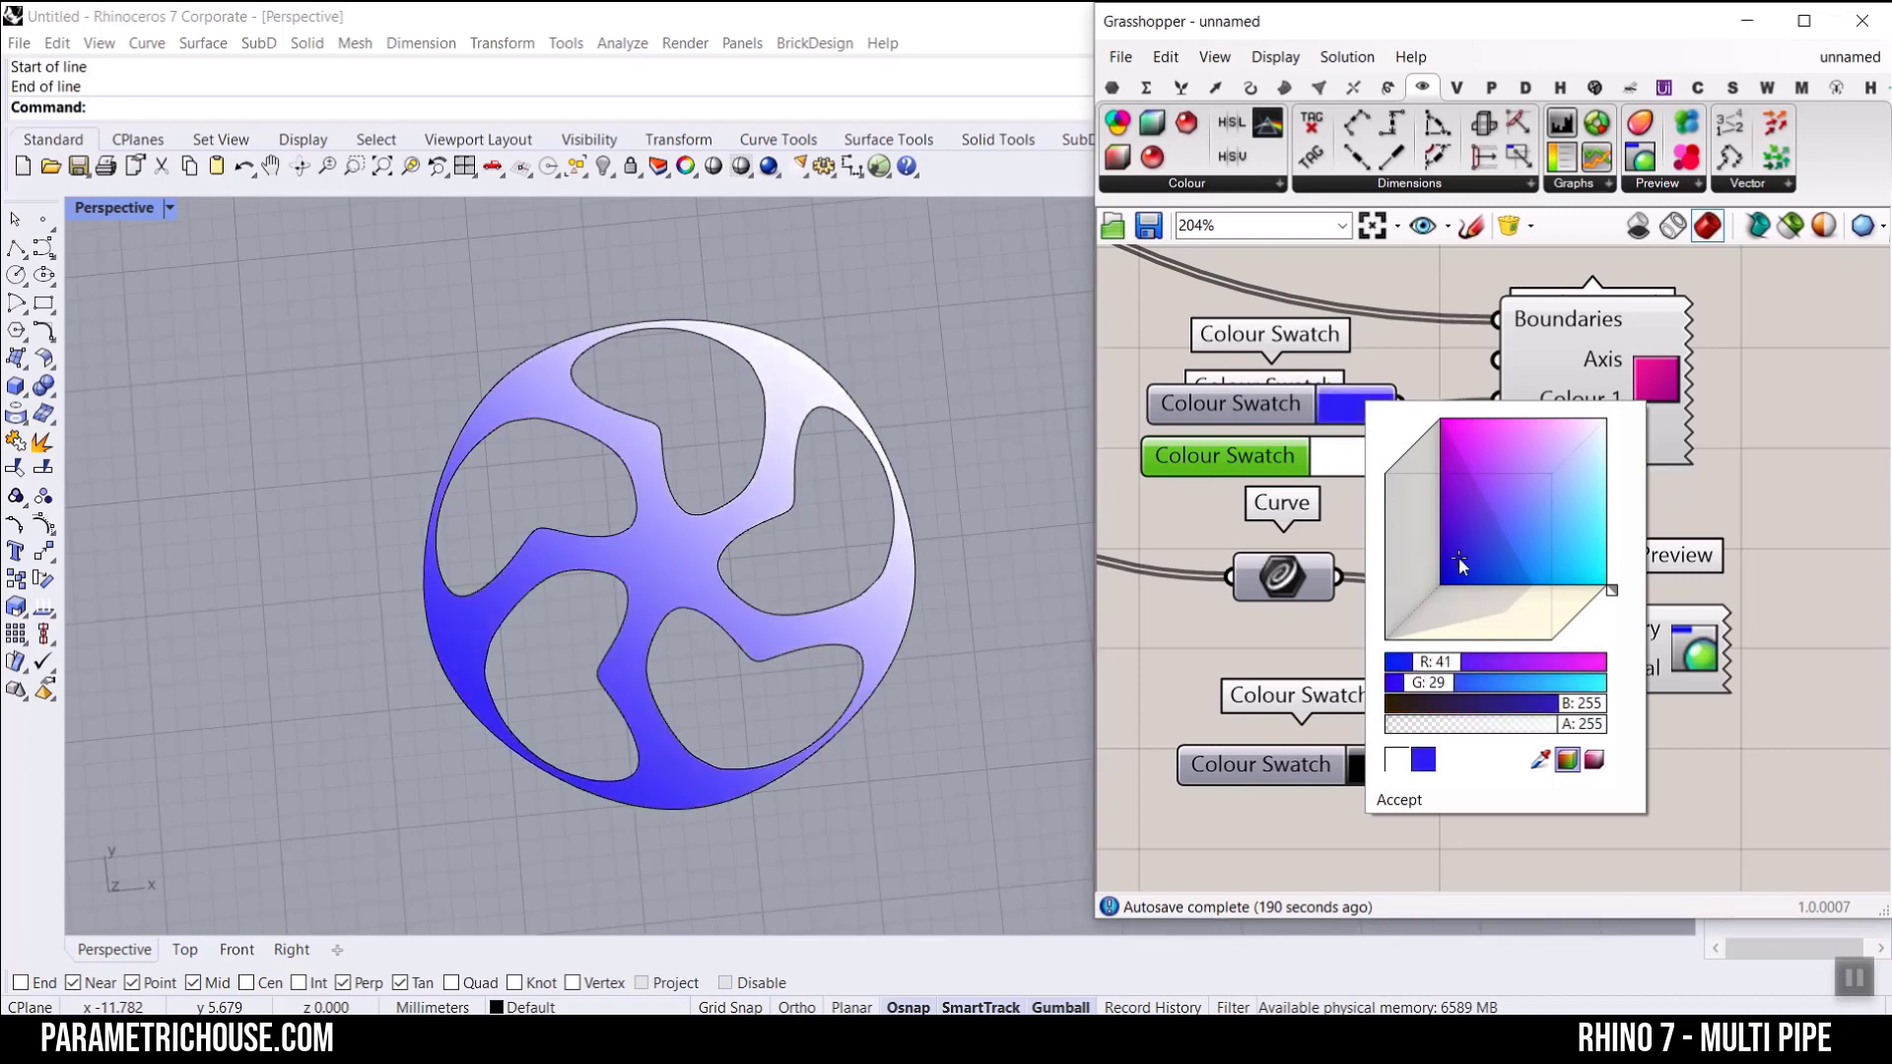
click(1352, 453)
click(1340, 457)
click(1510, 503)
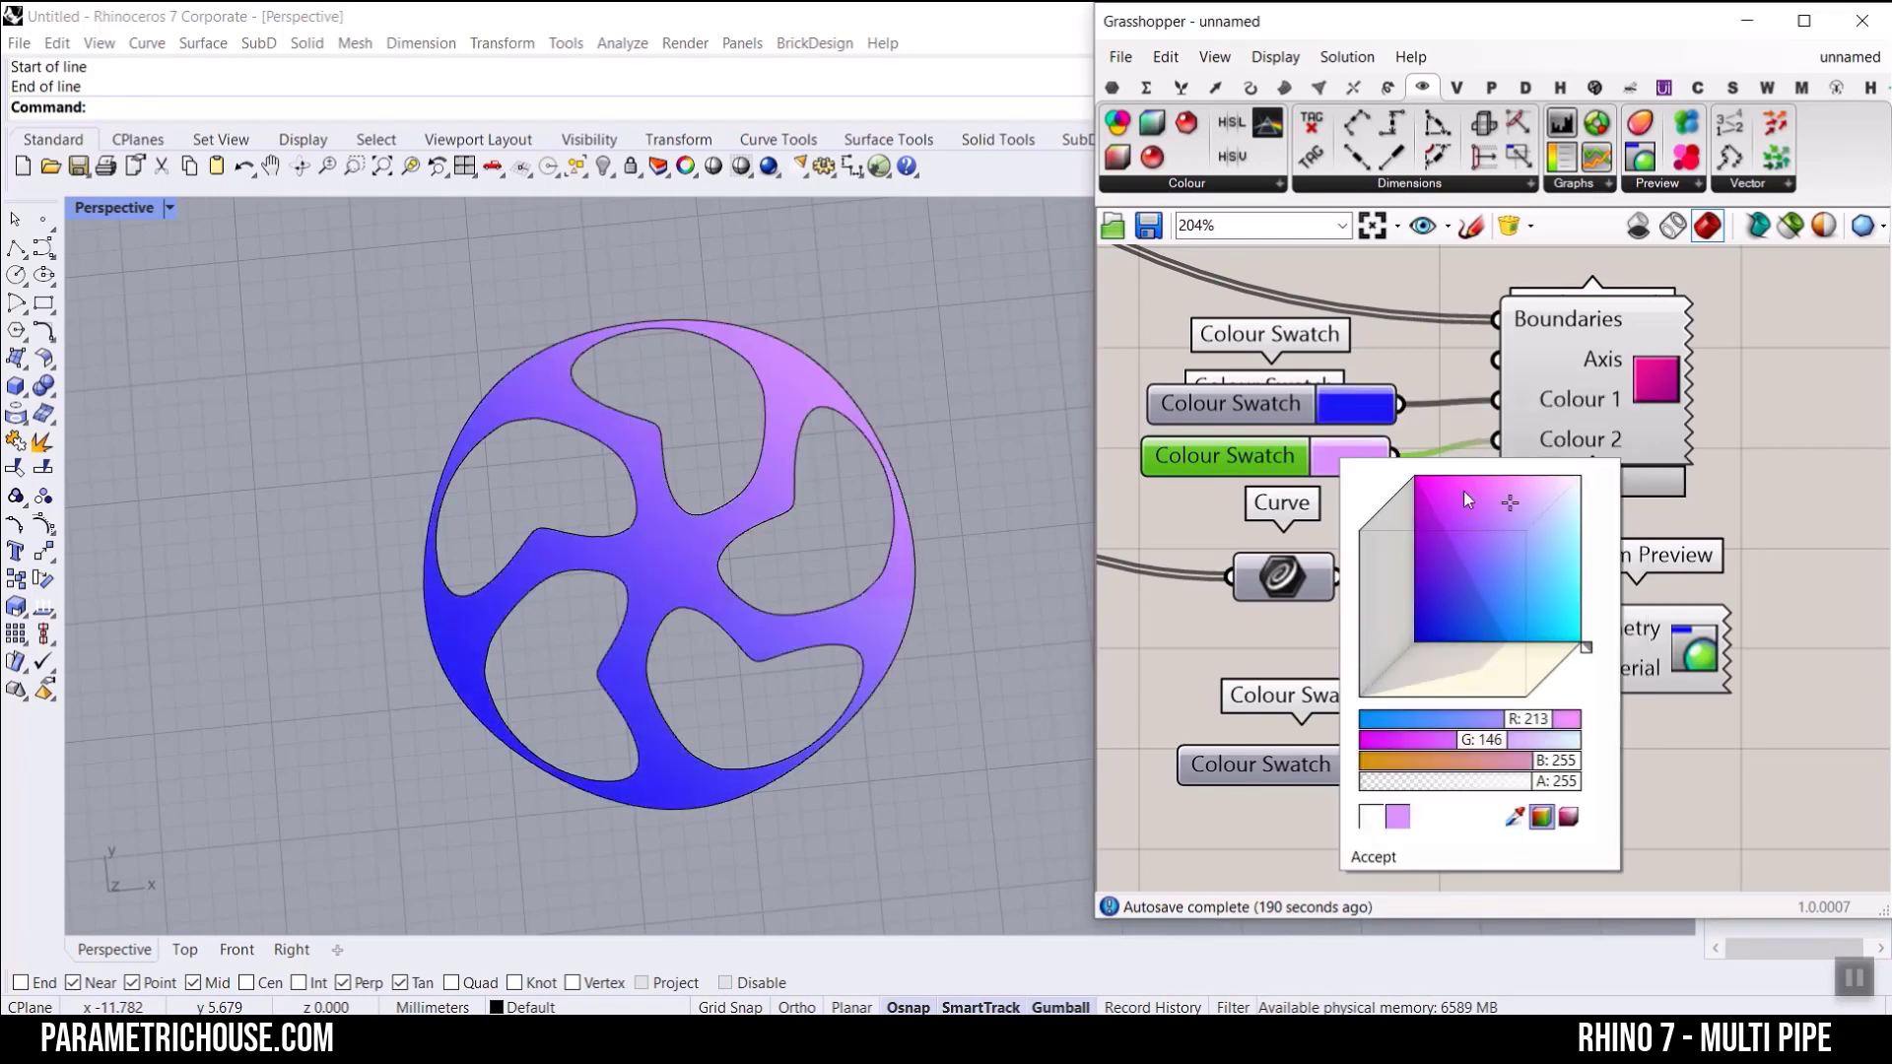
click(1438, 477)
click(1453, 365)
Step: Add a Point parameter near Gradient Hatch and set it to two points picked diagonally on opposite sides of the wheel
right_drag(1539, 351, 1622, 347)
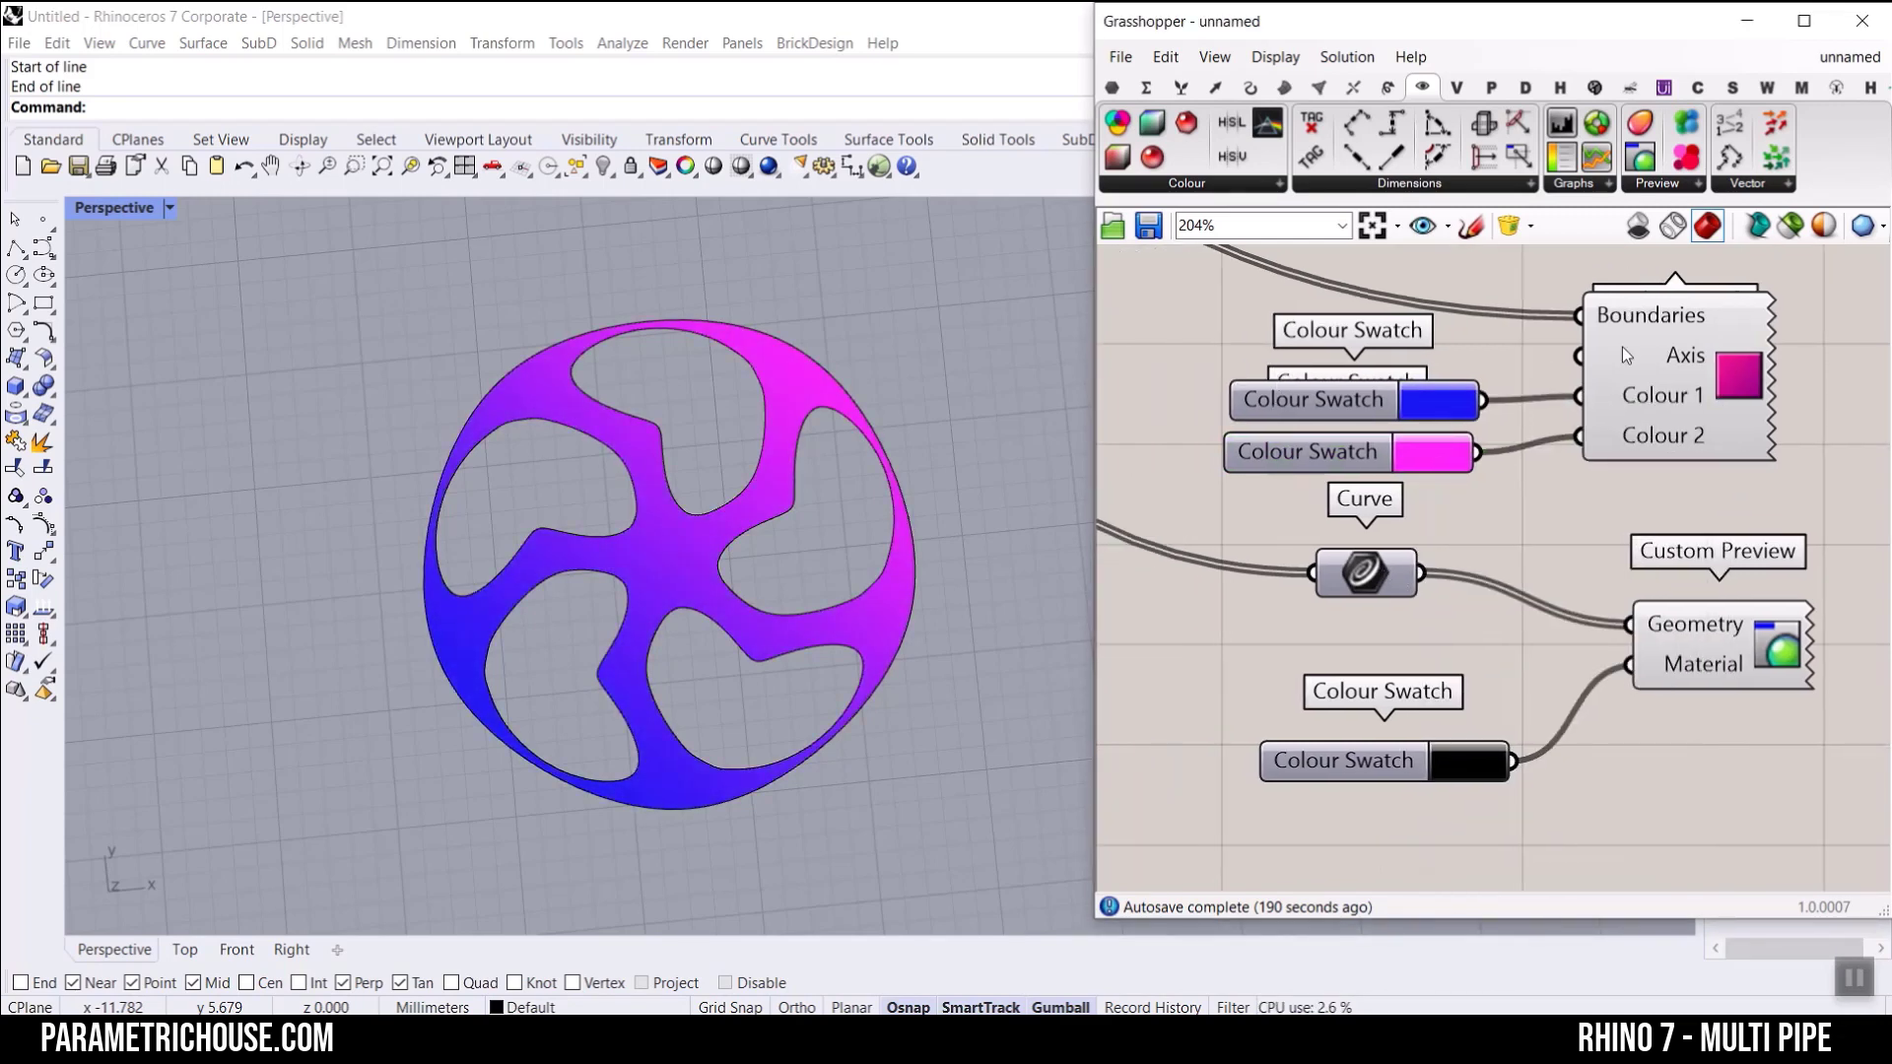
right_click(1637, 361)
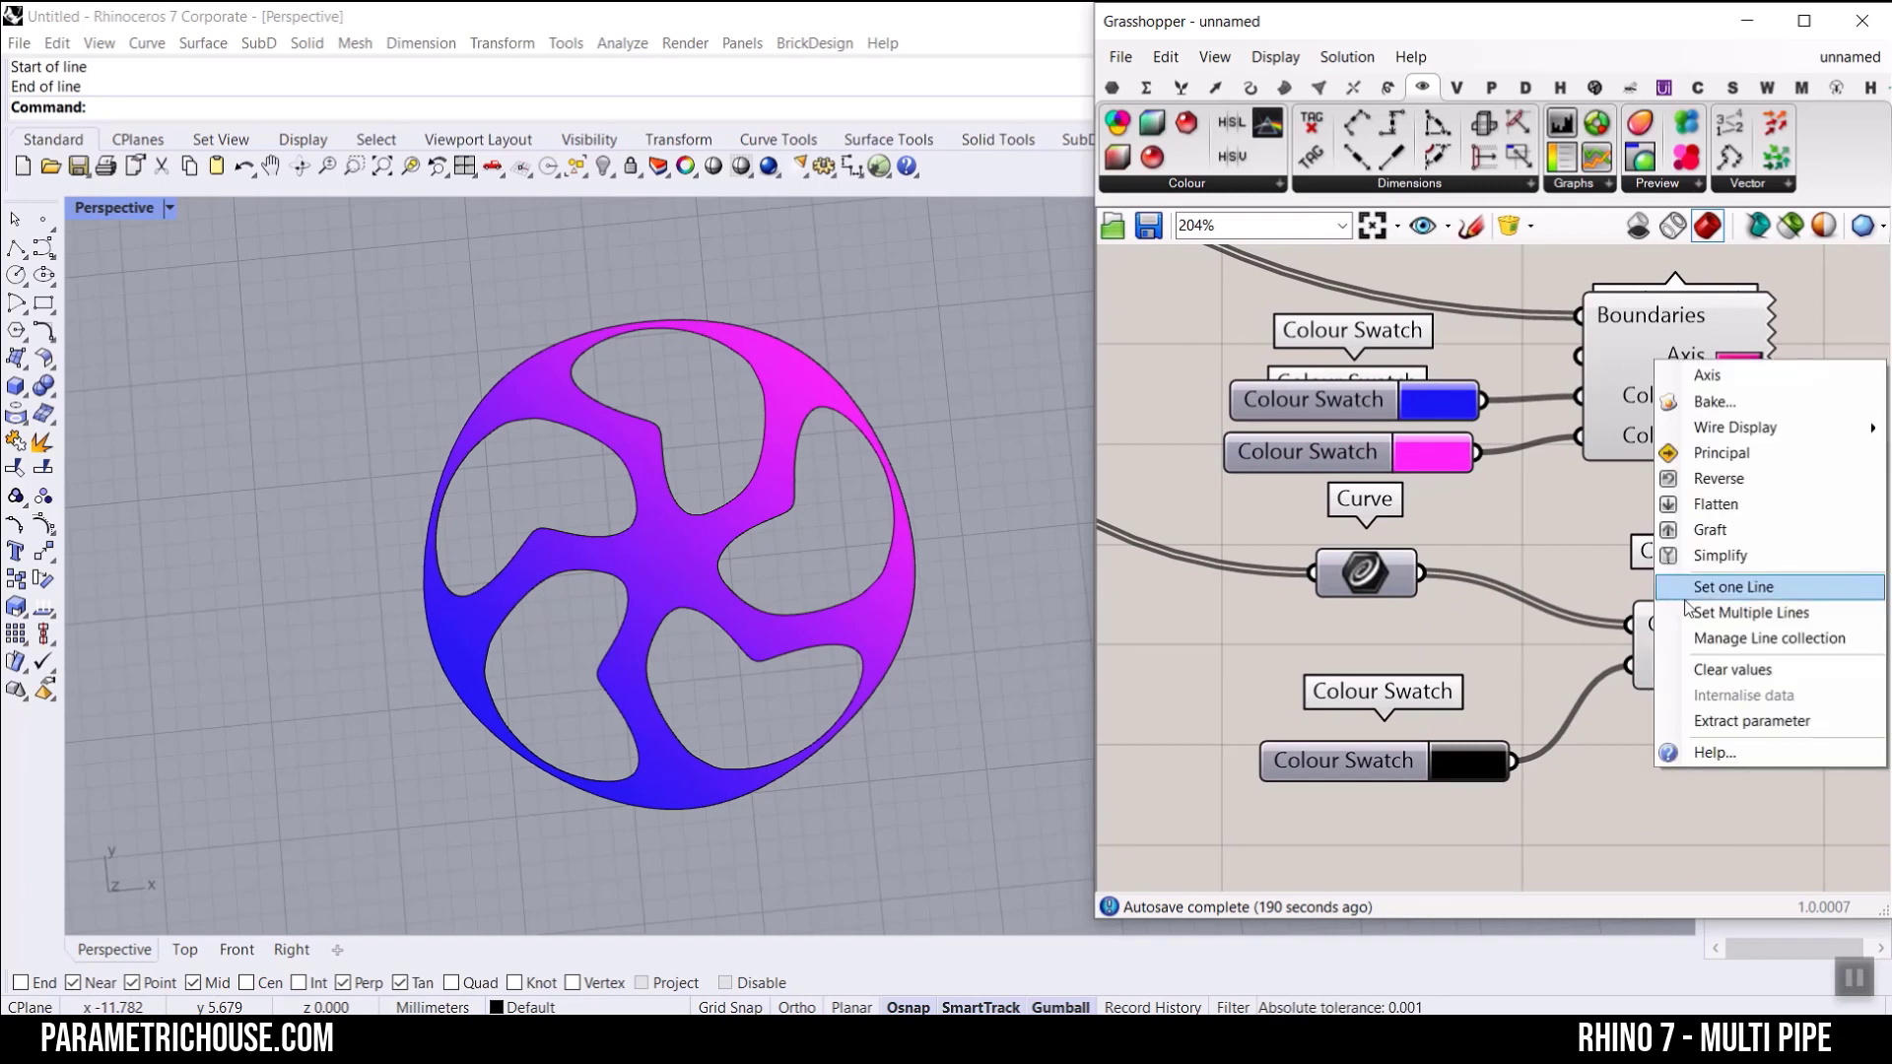
scroll(1570, 497, down, 4)
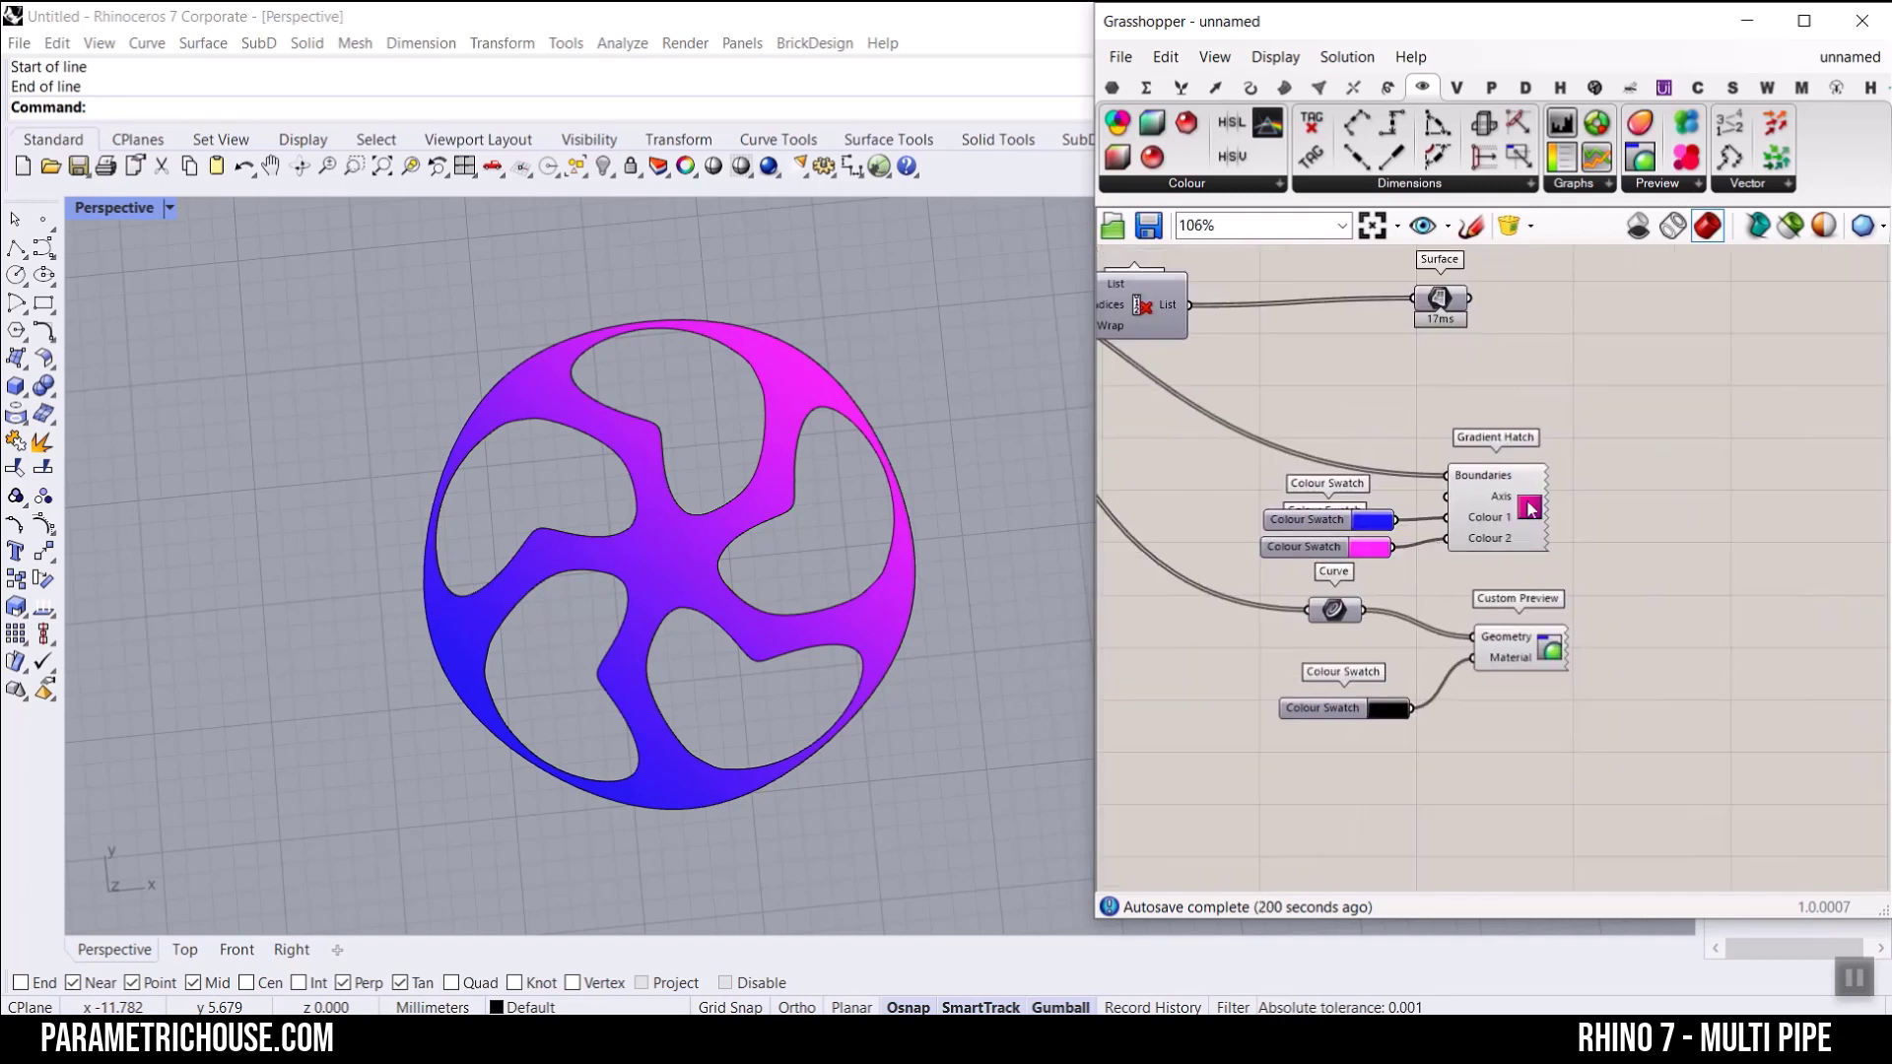
click(1111, 87)
scroll(1459, 428, up, 3)
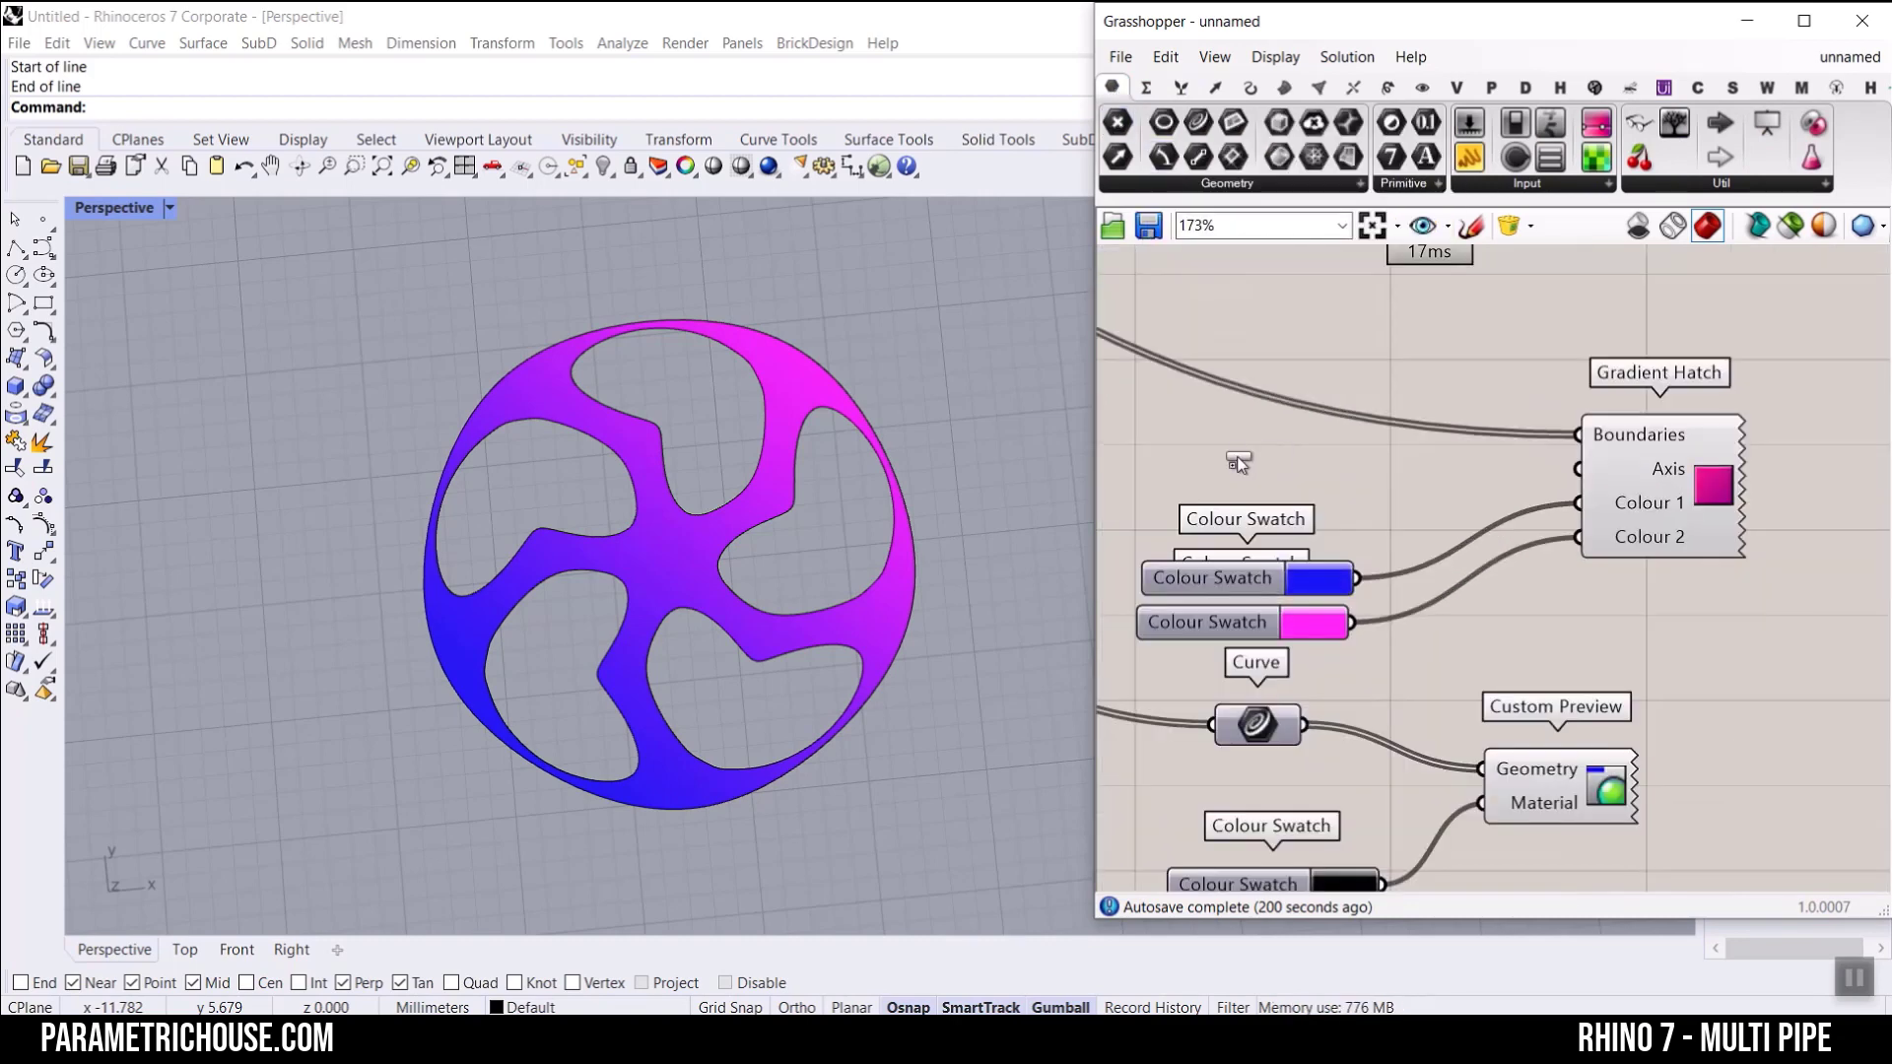
click(1236, 456)
right_click(1238, 458)
click(1315, 801)
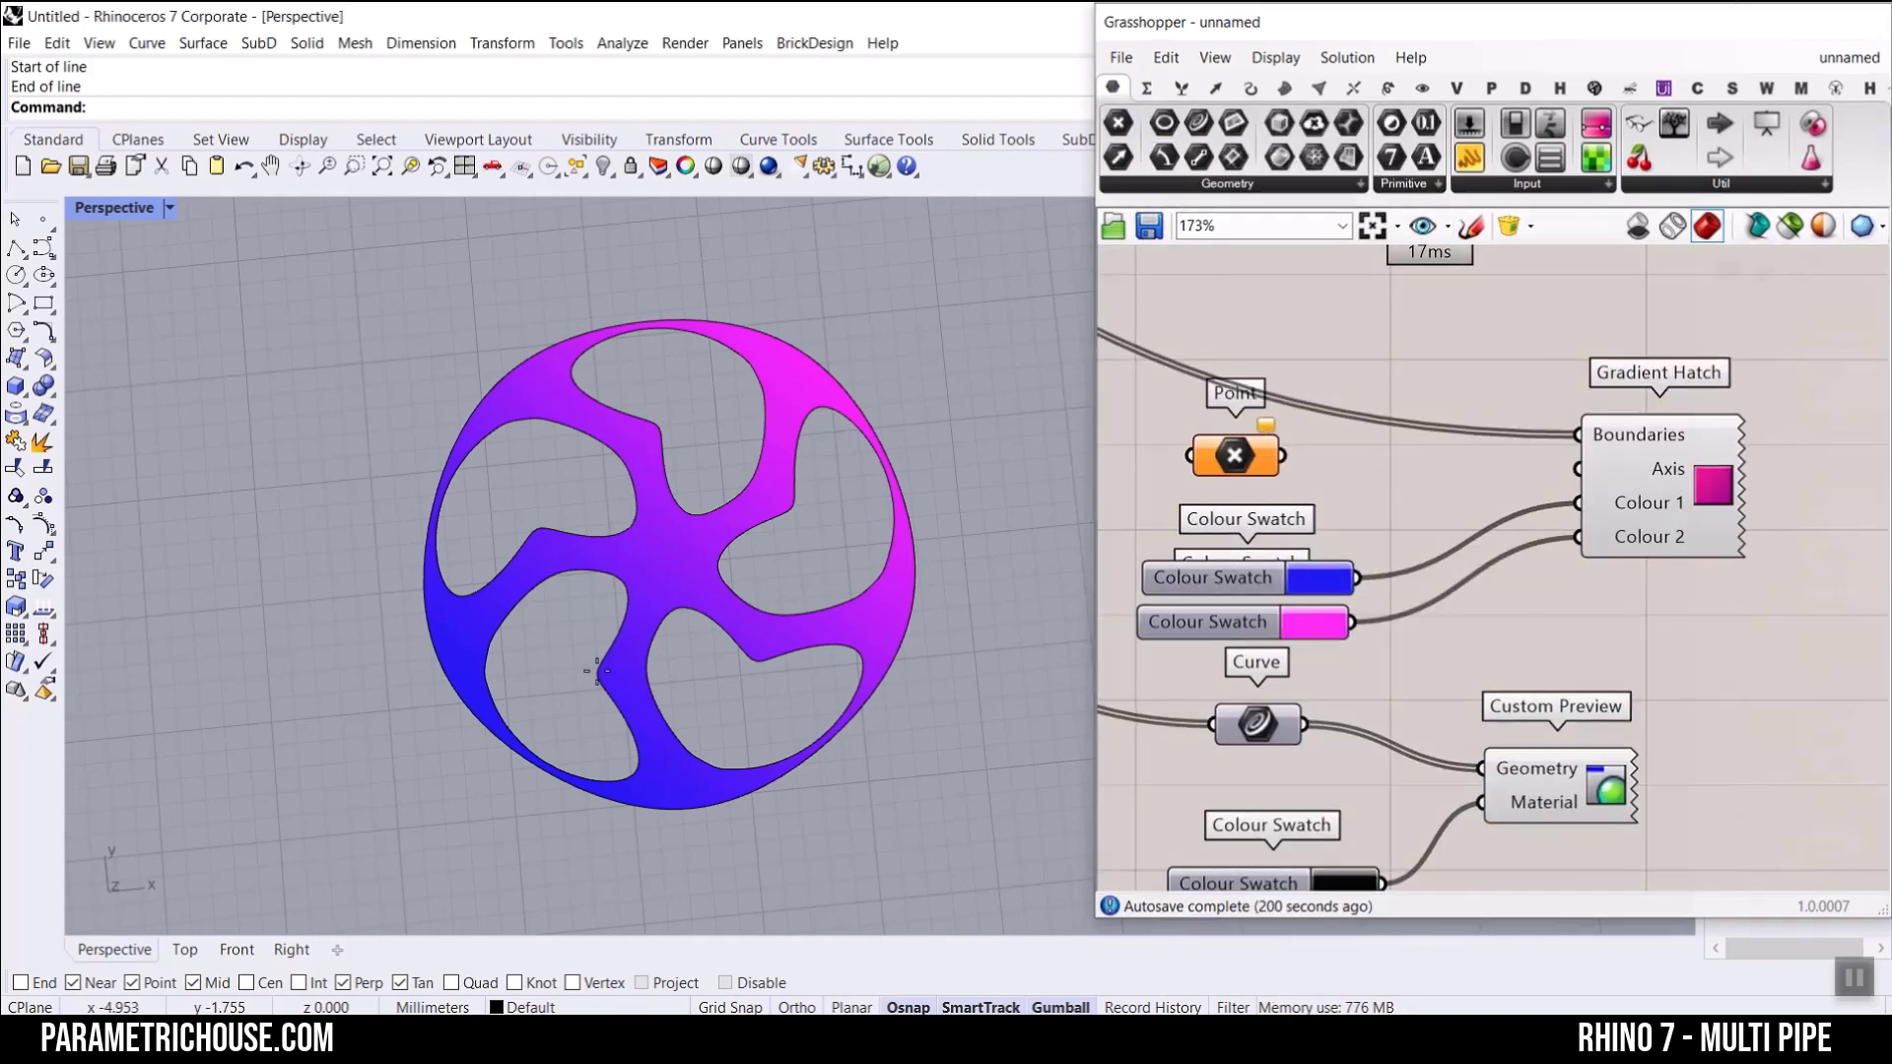
click(461, 750)
click(869, 343)
key(Return)
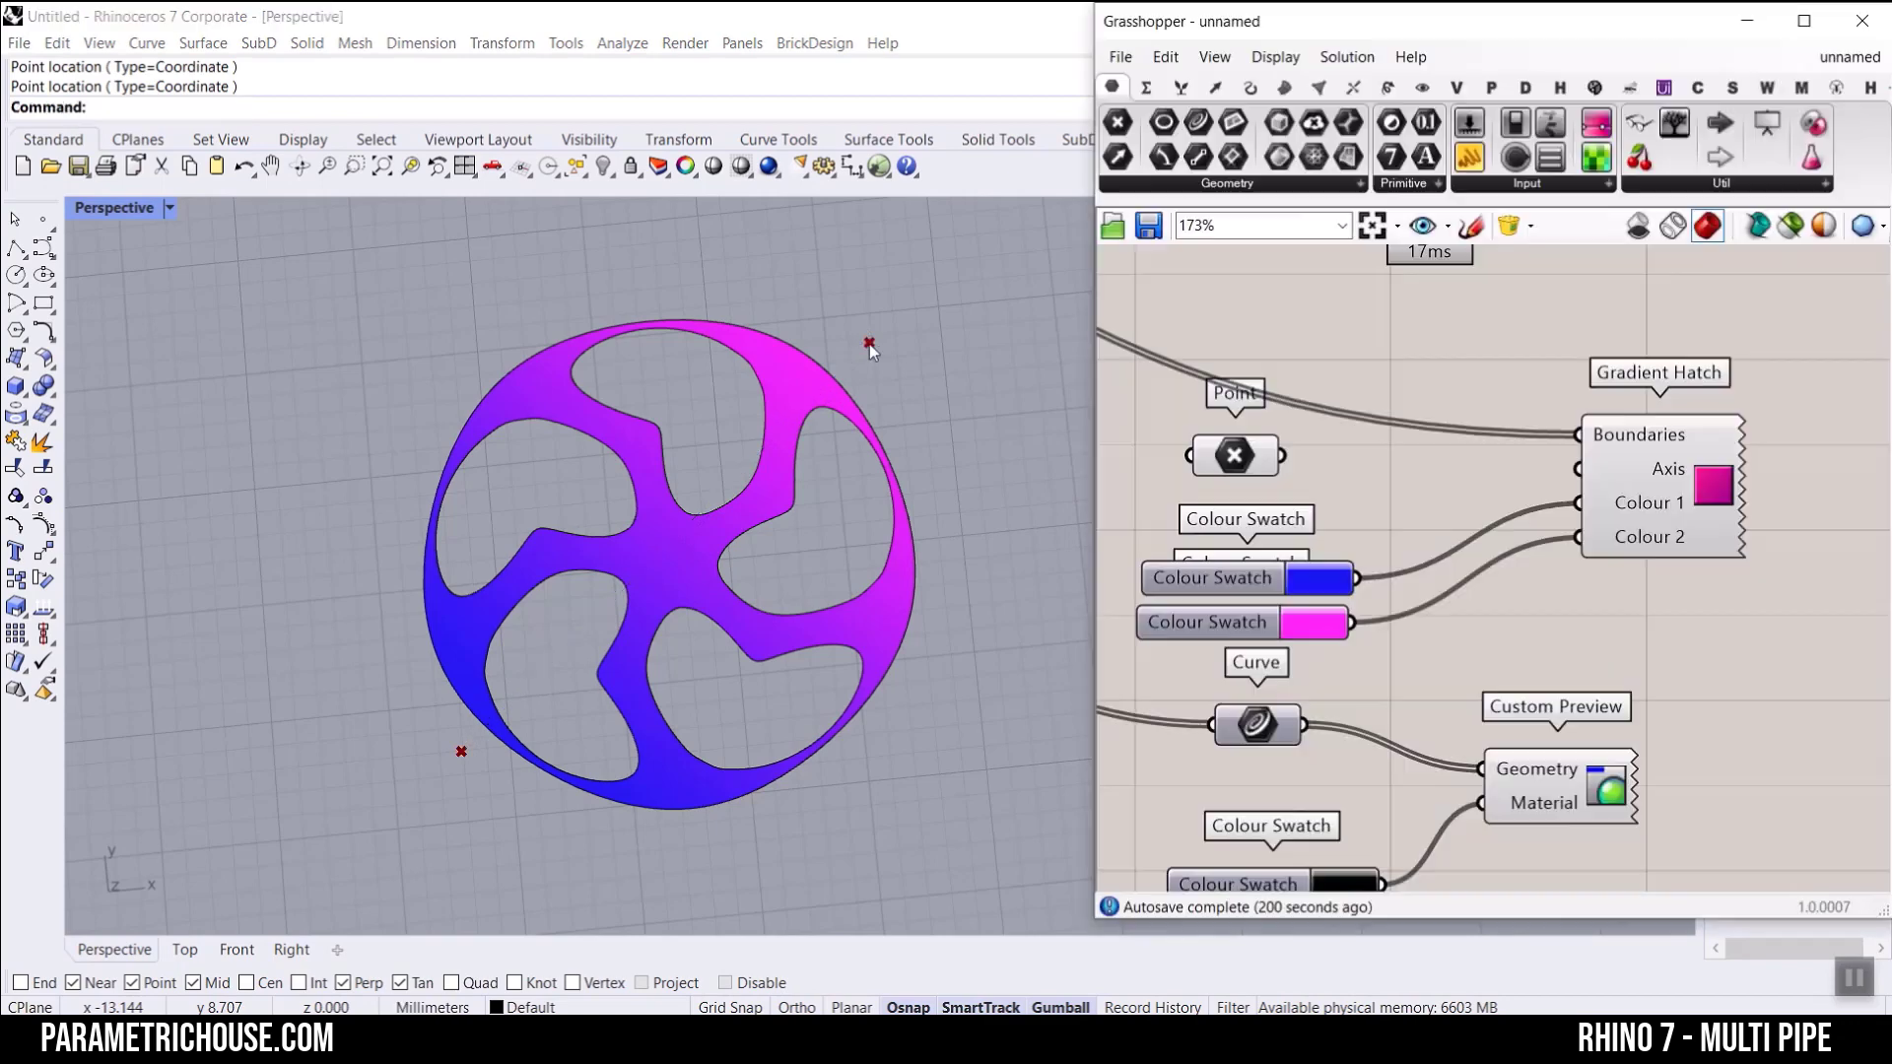
Step: Add a PolyLine through the two points and connect it to the Gradient Hatch Axis input
click(1249, 86)
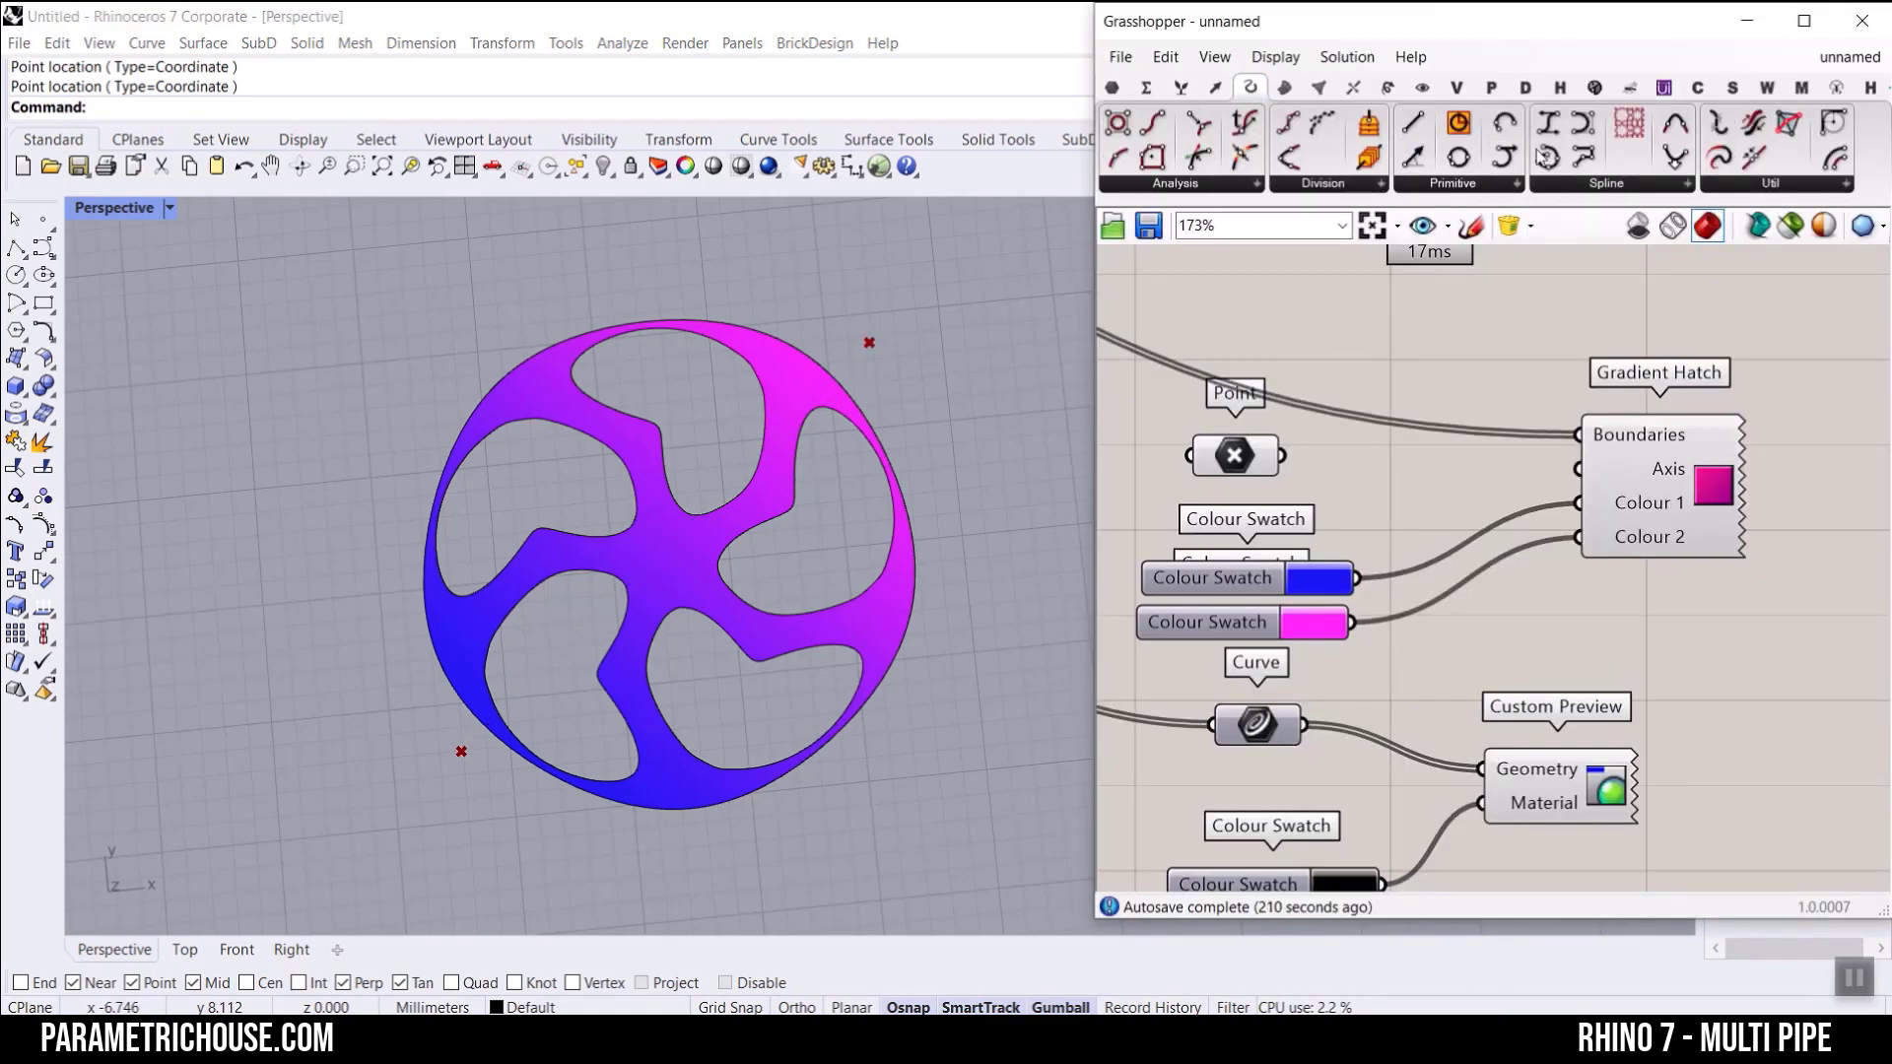
drag(1583, 163, 1432, 487)
scroll(1340, 455, up, 2)
drag(1266, 455, 1350, 458)
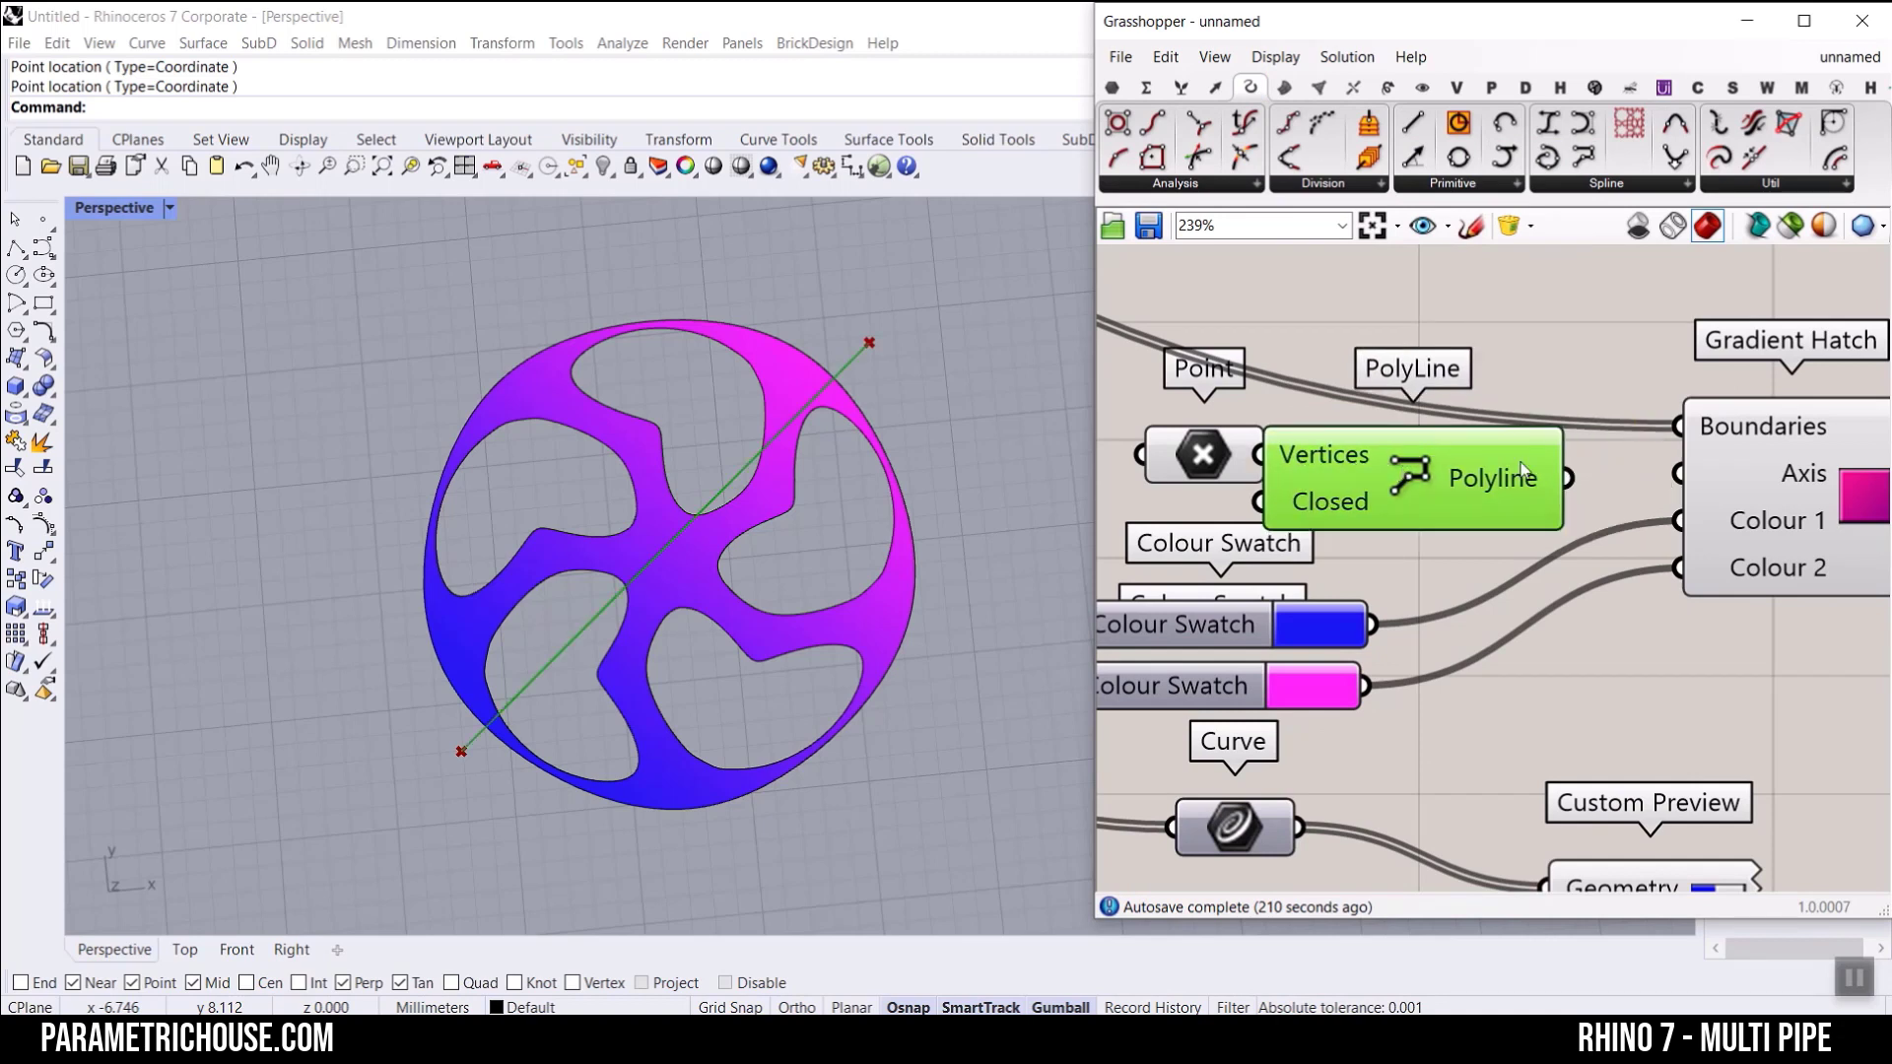
drag(1682, 472, 1679, 473)
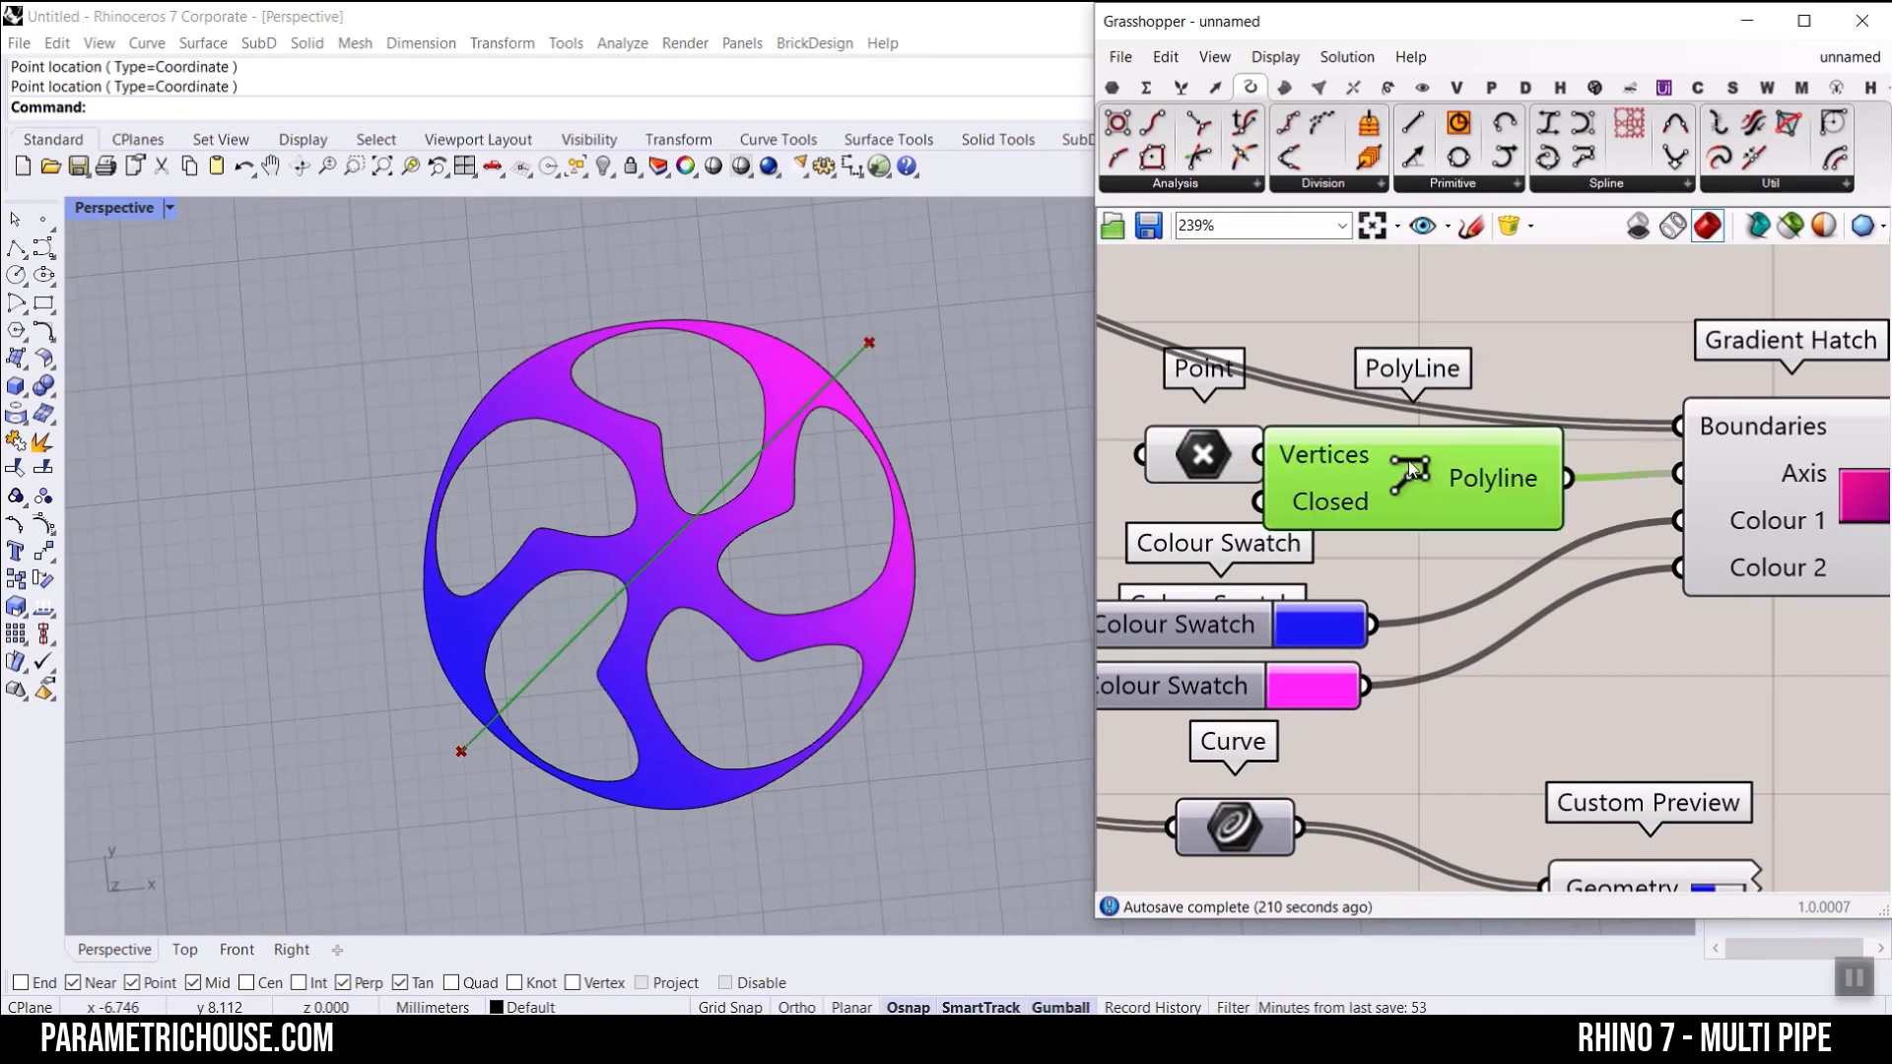
Step: Move the Point parameter clear of PolyLine and turn off the PolyLine preview, keeping the component enabled
right_click(1410, 469)
click(1458, 500)
drag(1179, 476, 1124, 473)
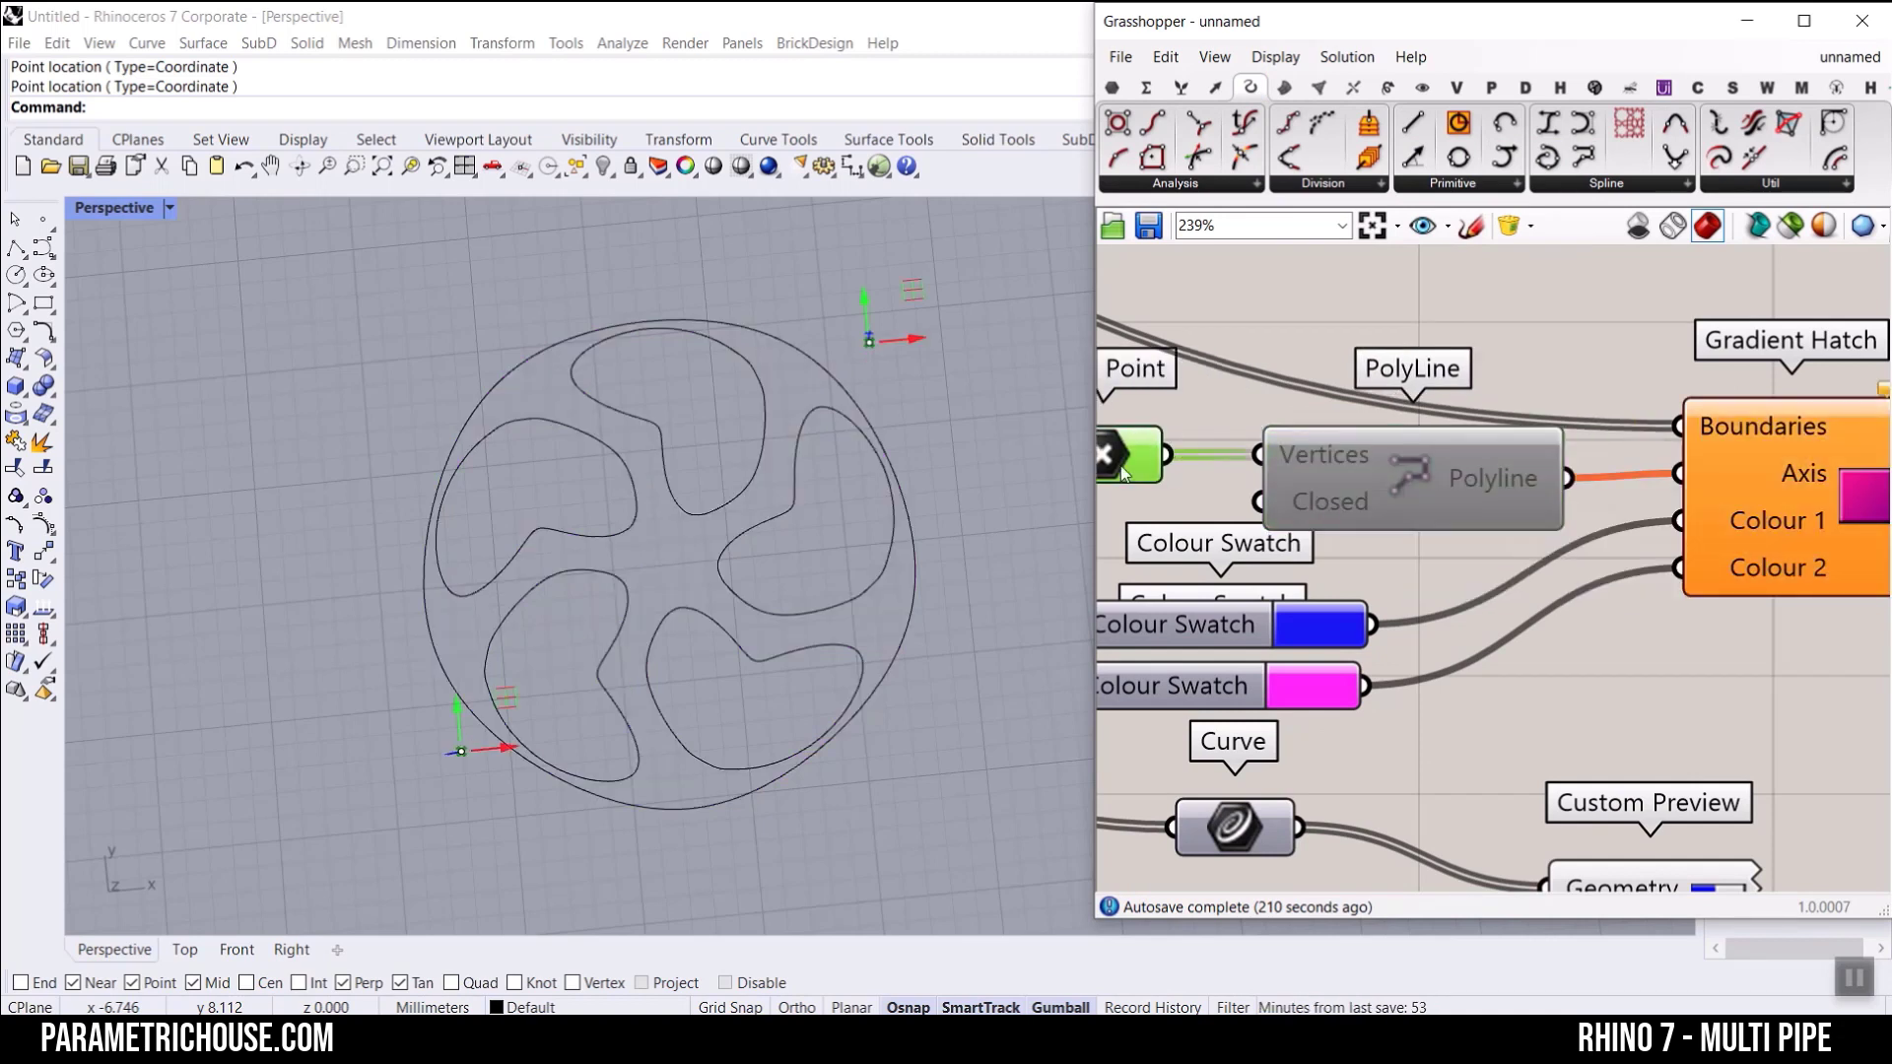
click(1516, 329)
right_drag(1416, 449, 1412, 457)
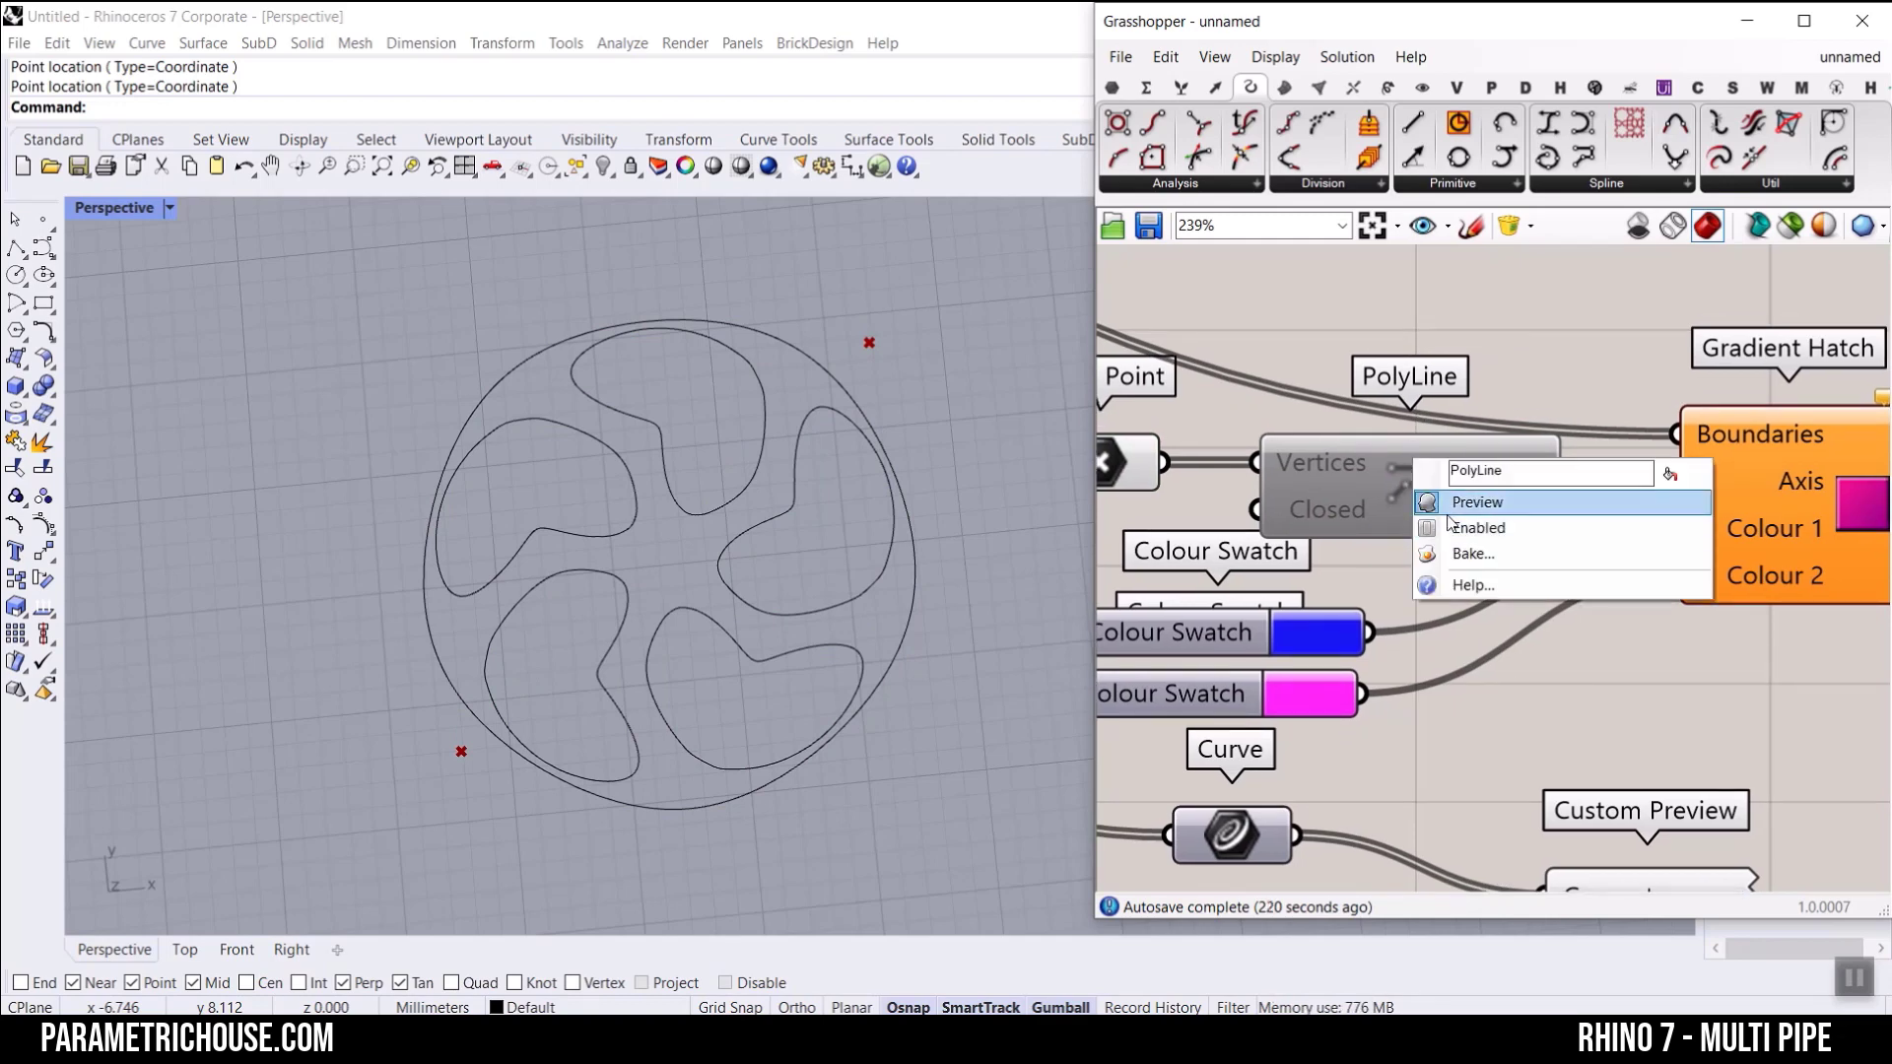
click(1458, 527)
right_click(1400, 497)
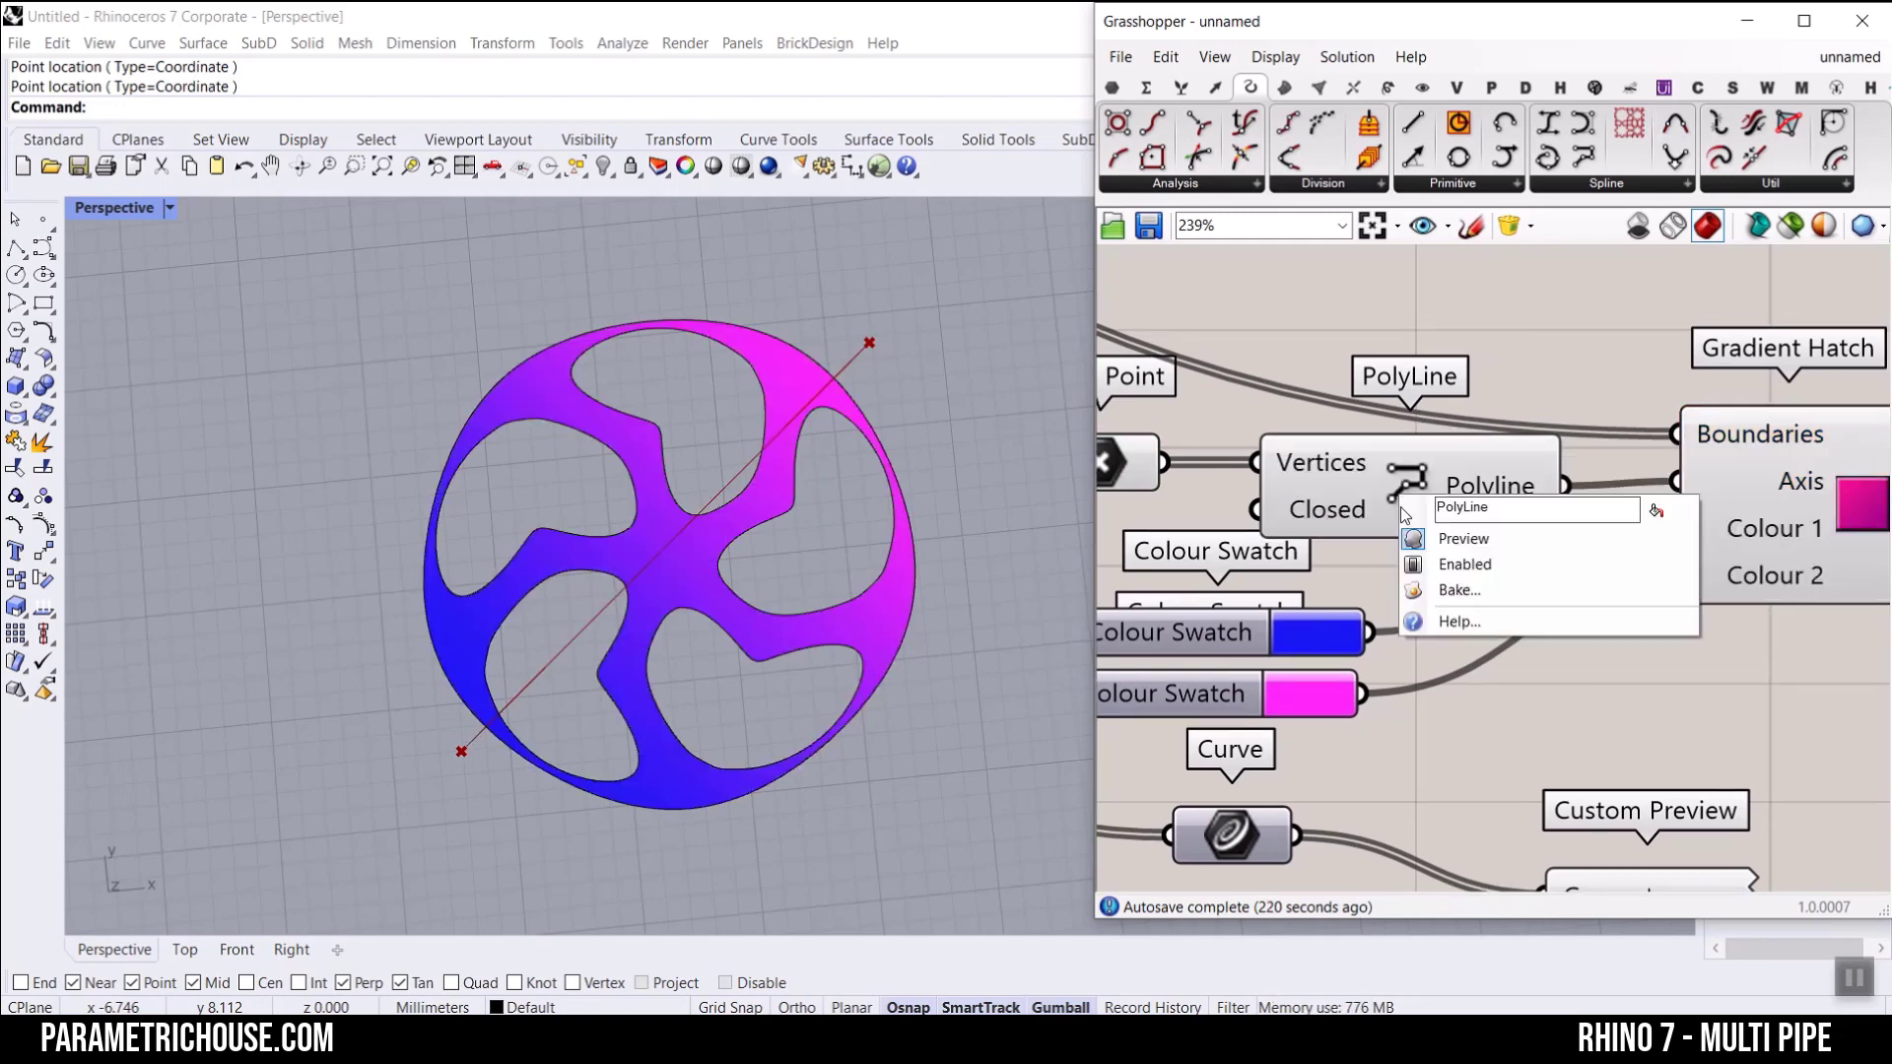
click(1440, 538)
Step: Adjust the gradient by shifting the upper axis point into the wheel's opening on that side and nudging the lower one
right_drag(1178, 455, 1375, 457)
click(1376, 457)
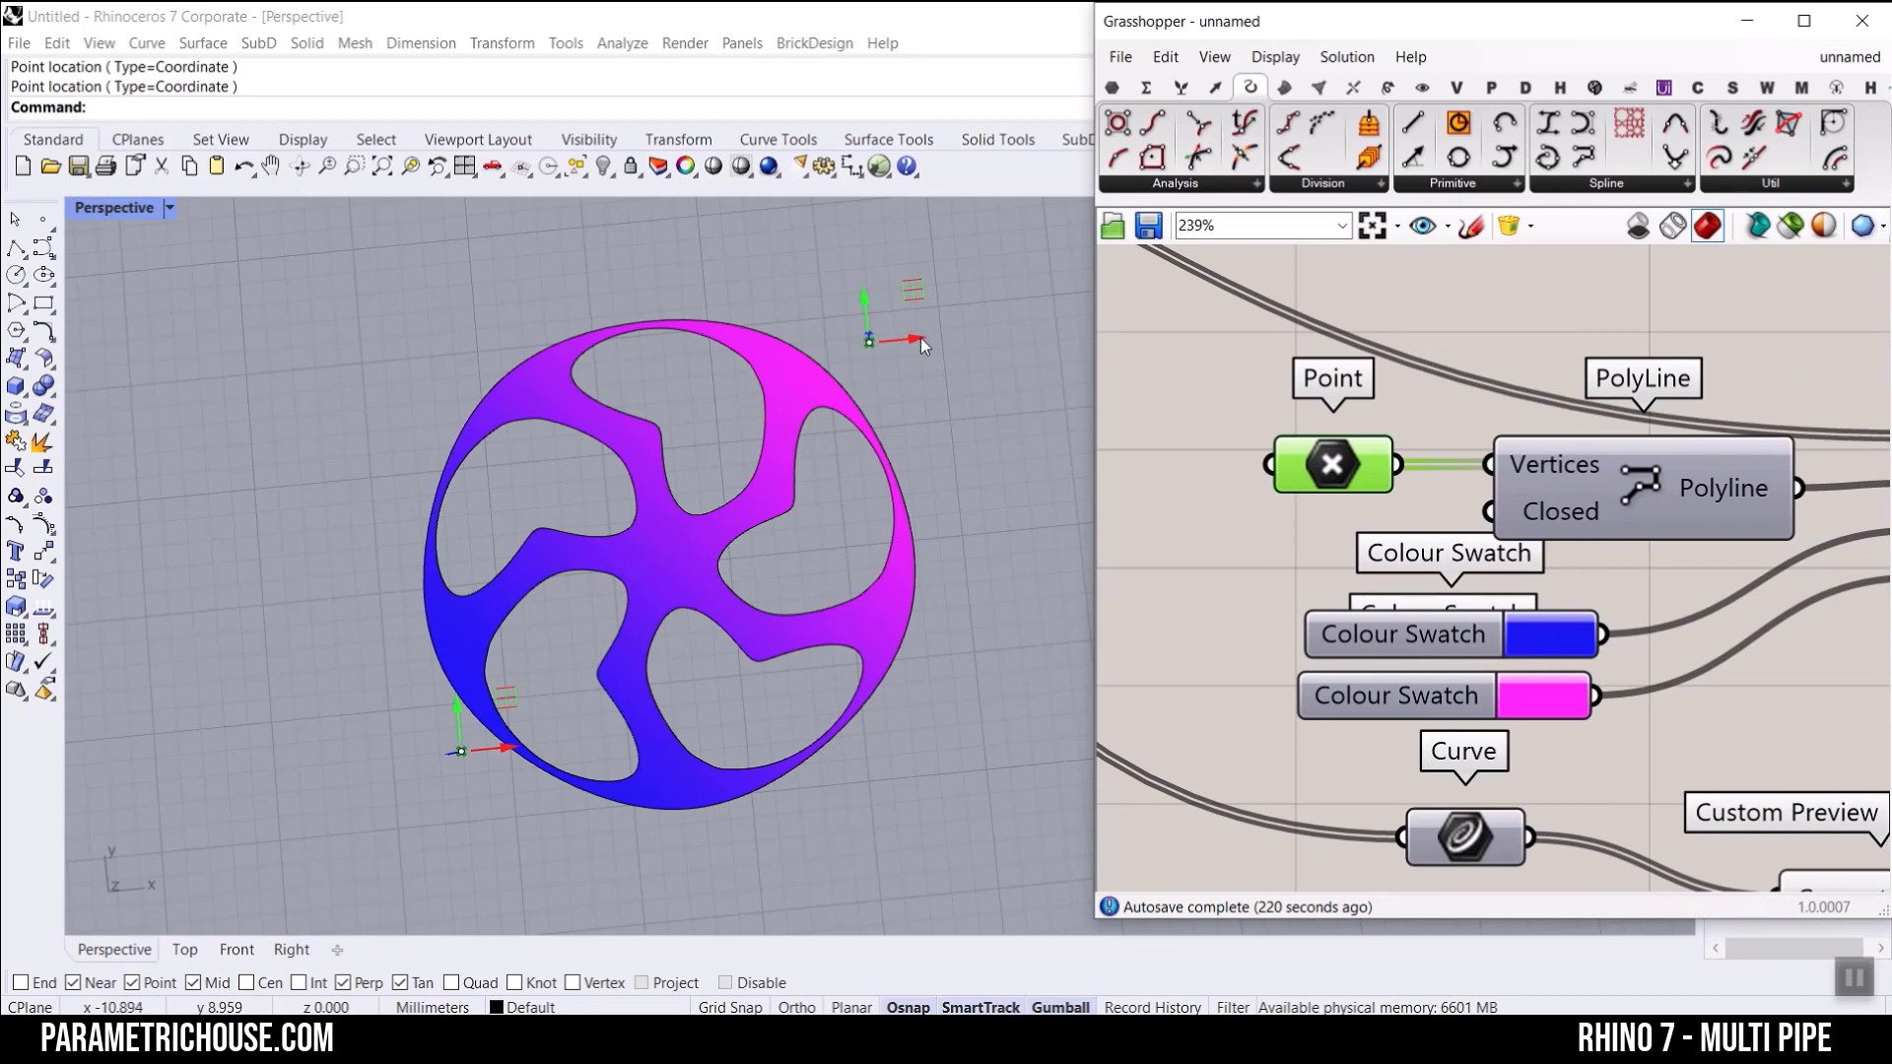
mouse_move(923, 345)
mouse_down()
mouse_move(850, 345)
mouse_move(824, 633)
mouse_move(810, 434)
mouse_up()
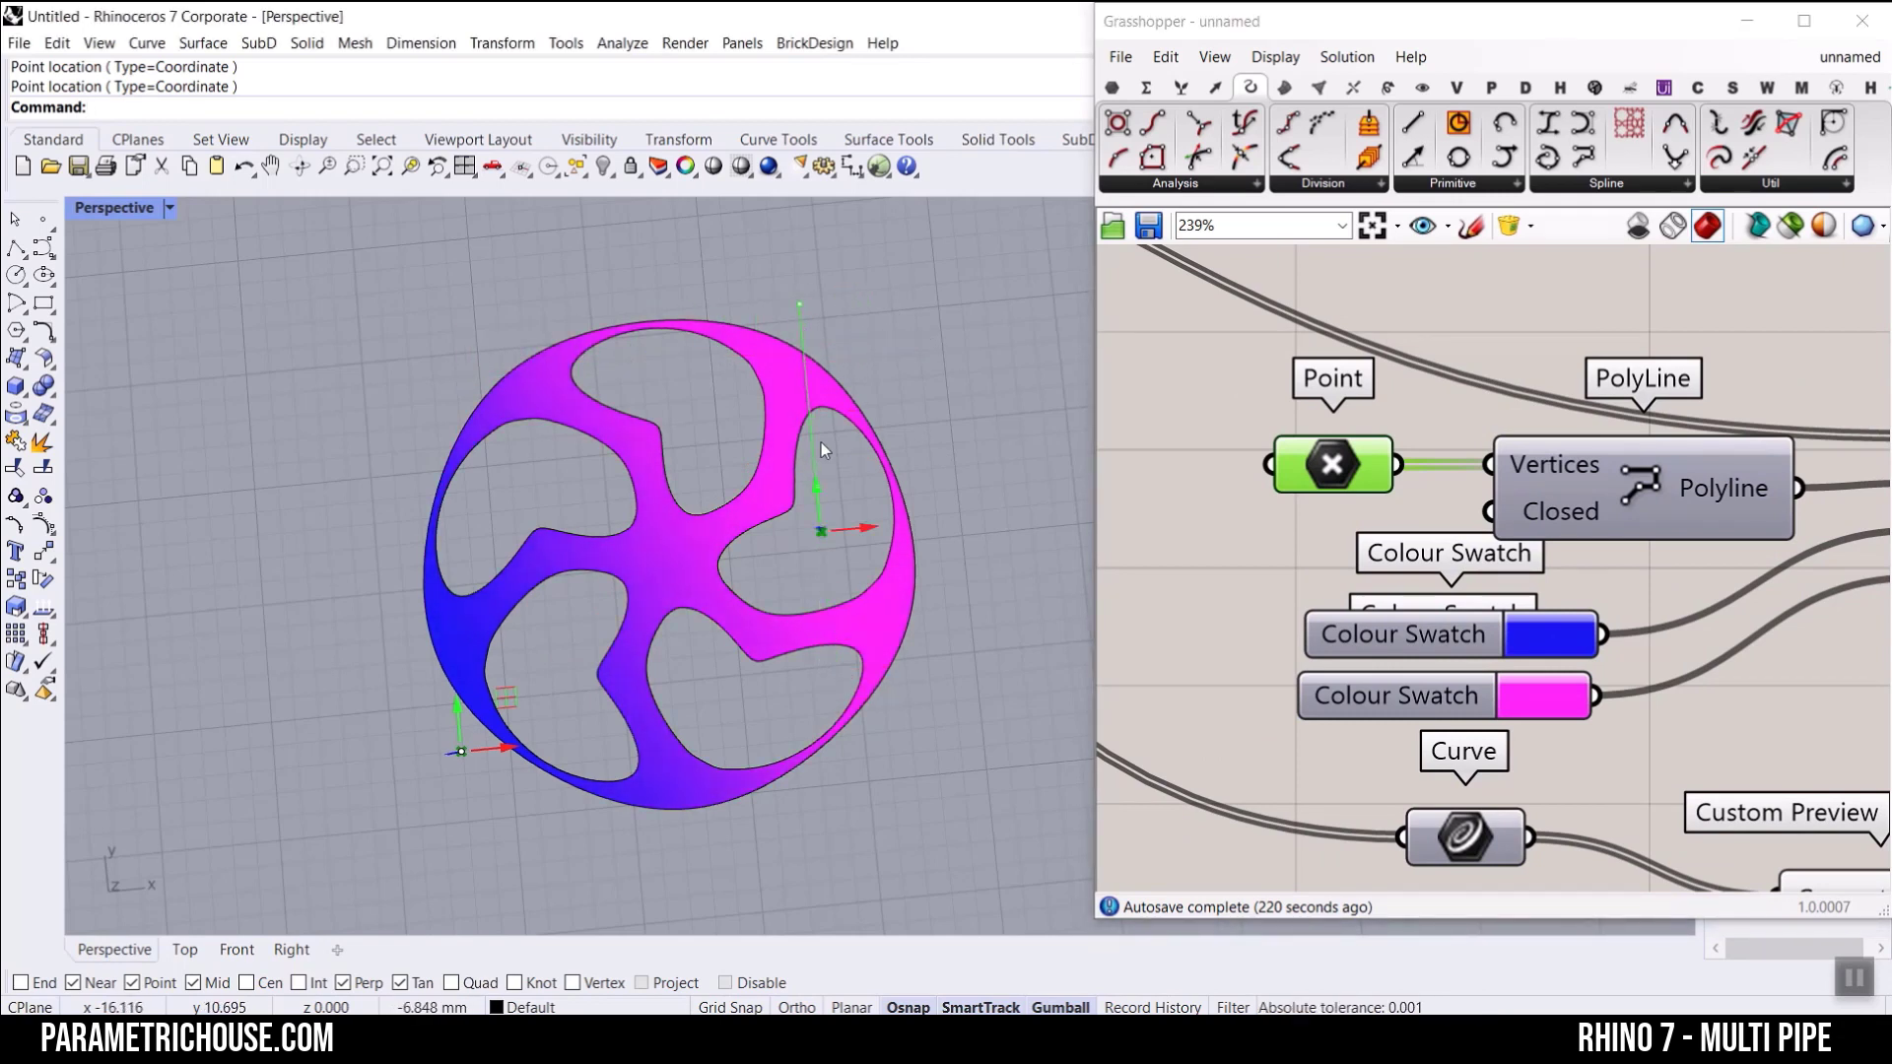
drag(527, 753, 546, 749)
scroll(751, 380, up, 5)
right_drag(854, 648, 803, 445)
Step: Turn on the preview of the Surface parameter to fill the wheel's five openings
scroll(824, 571, down, 7)
scroll(1464, 542, down, 4)
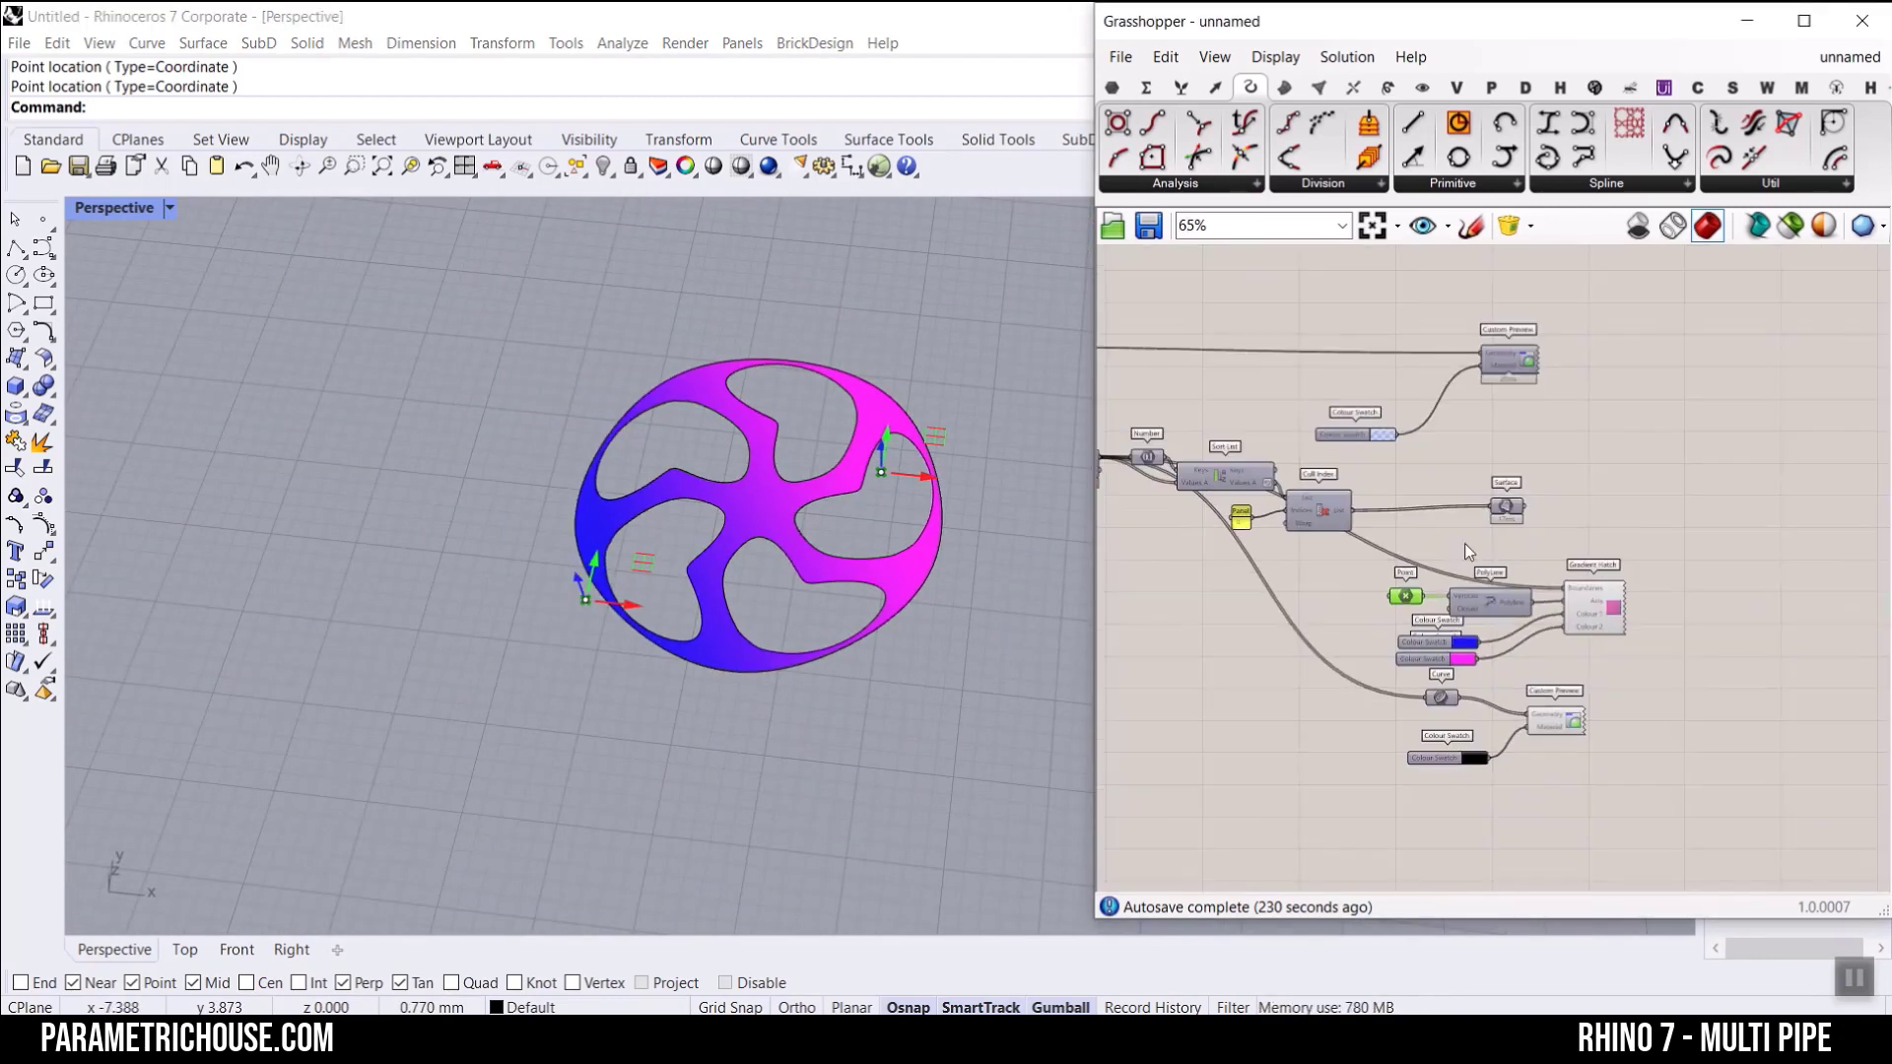
scroll(1478, 492, up, 2)
right_click(1504, 461)
click(1537, 507)
right_drag(844, 490, 855, 591)
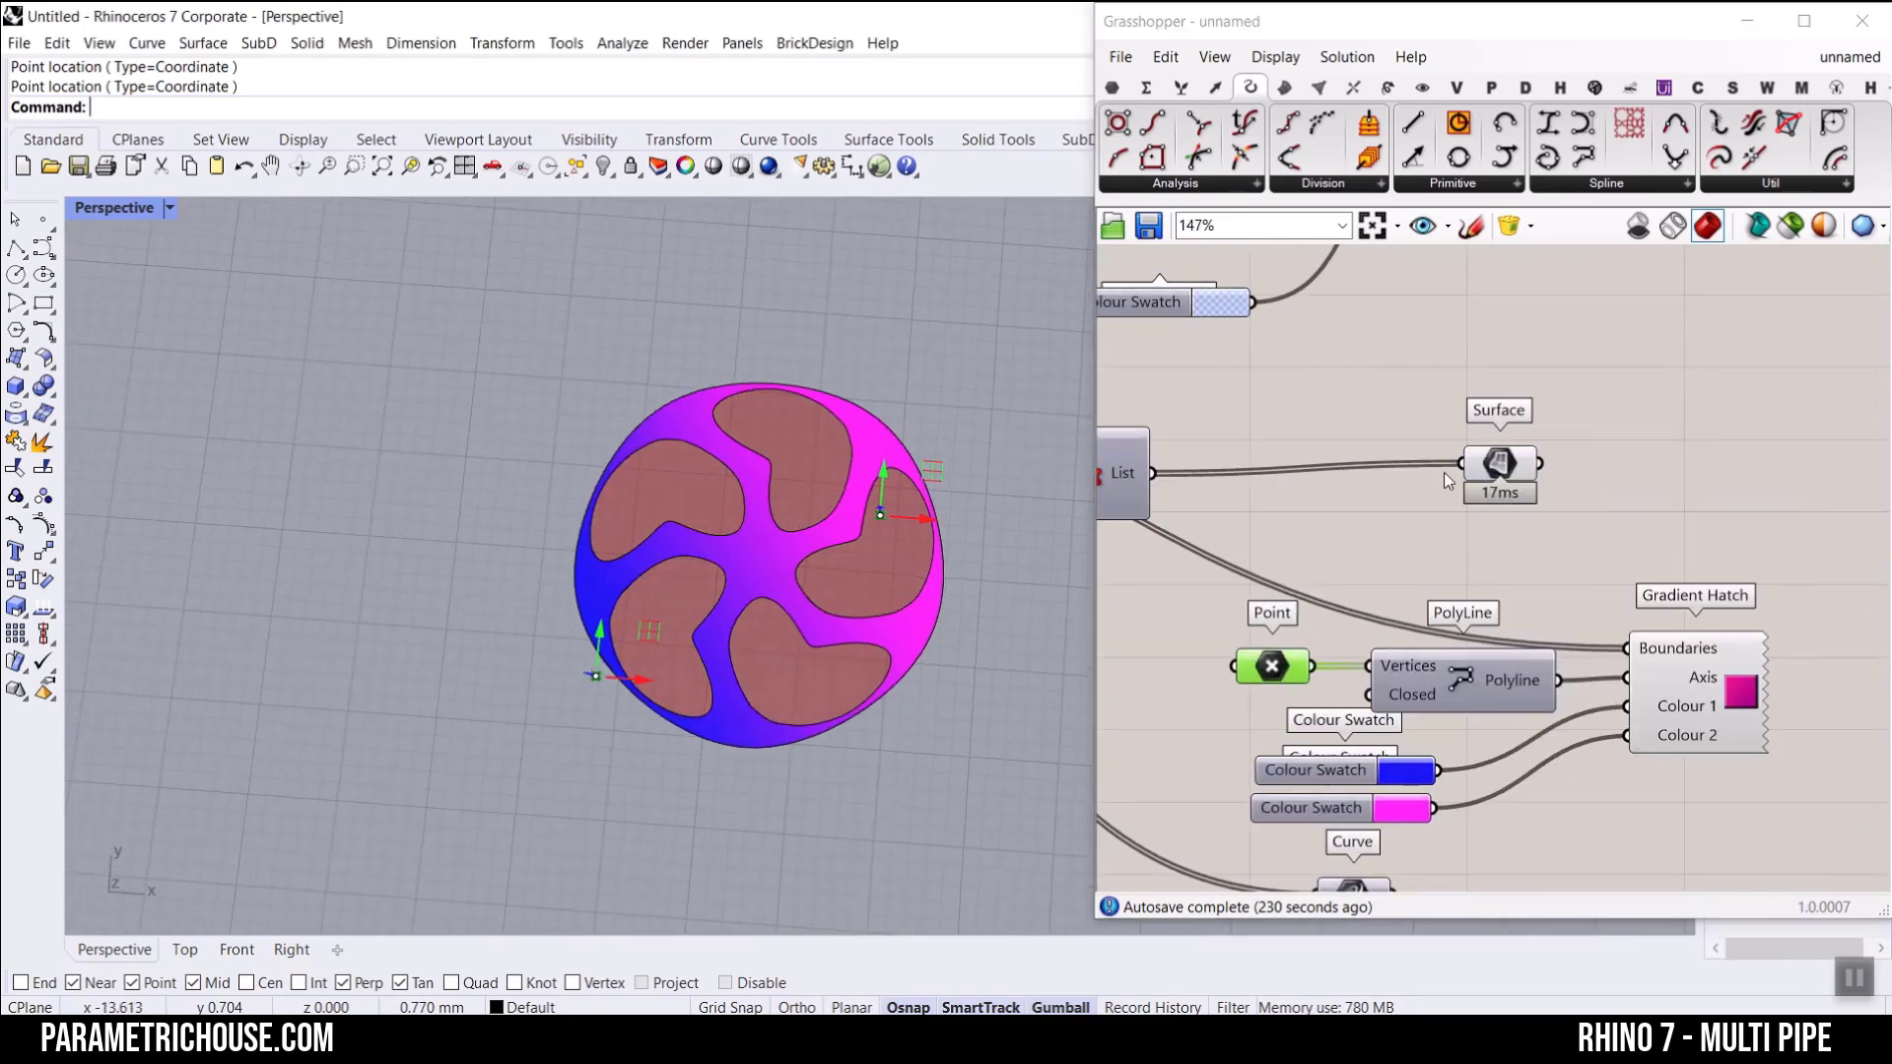
click(1687, 429)
Step: Duplicate the outline's Custom Preview and black Colour Swatch beside the Surface parameter, and feed the copy's Geometry from Surface
right_drag(1471, 528, 1345, 466)
scroll(1345, 463, down, 2)
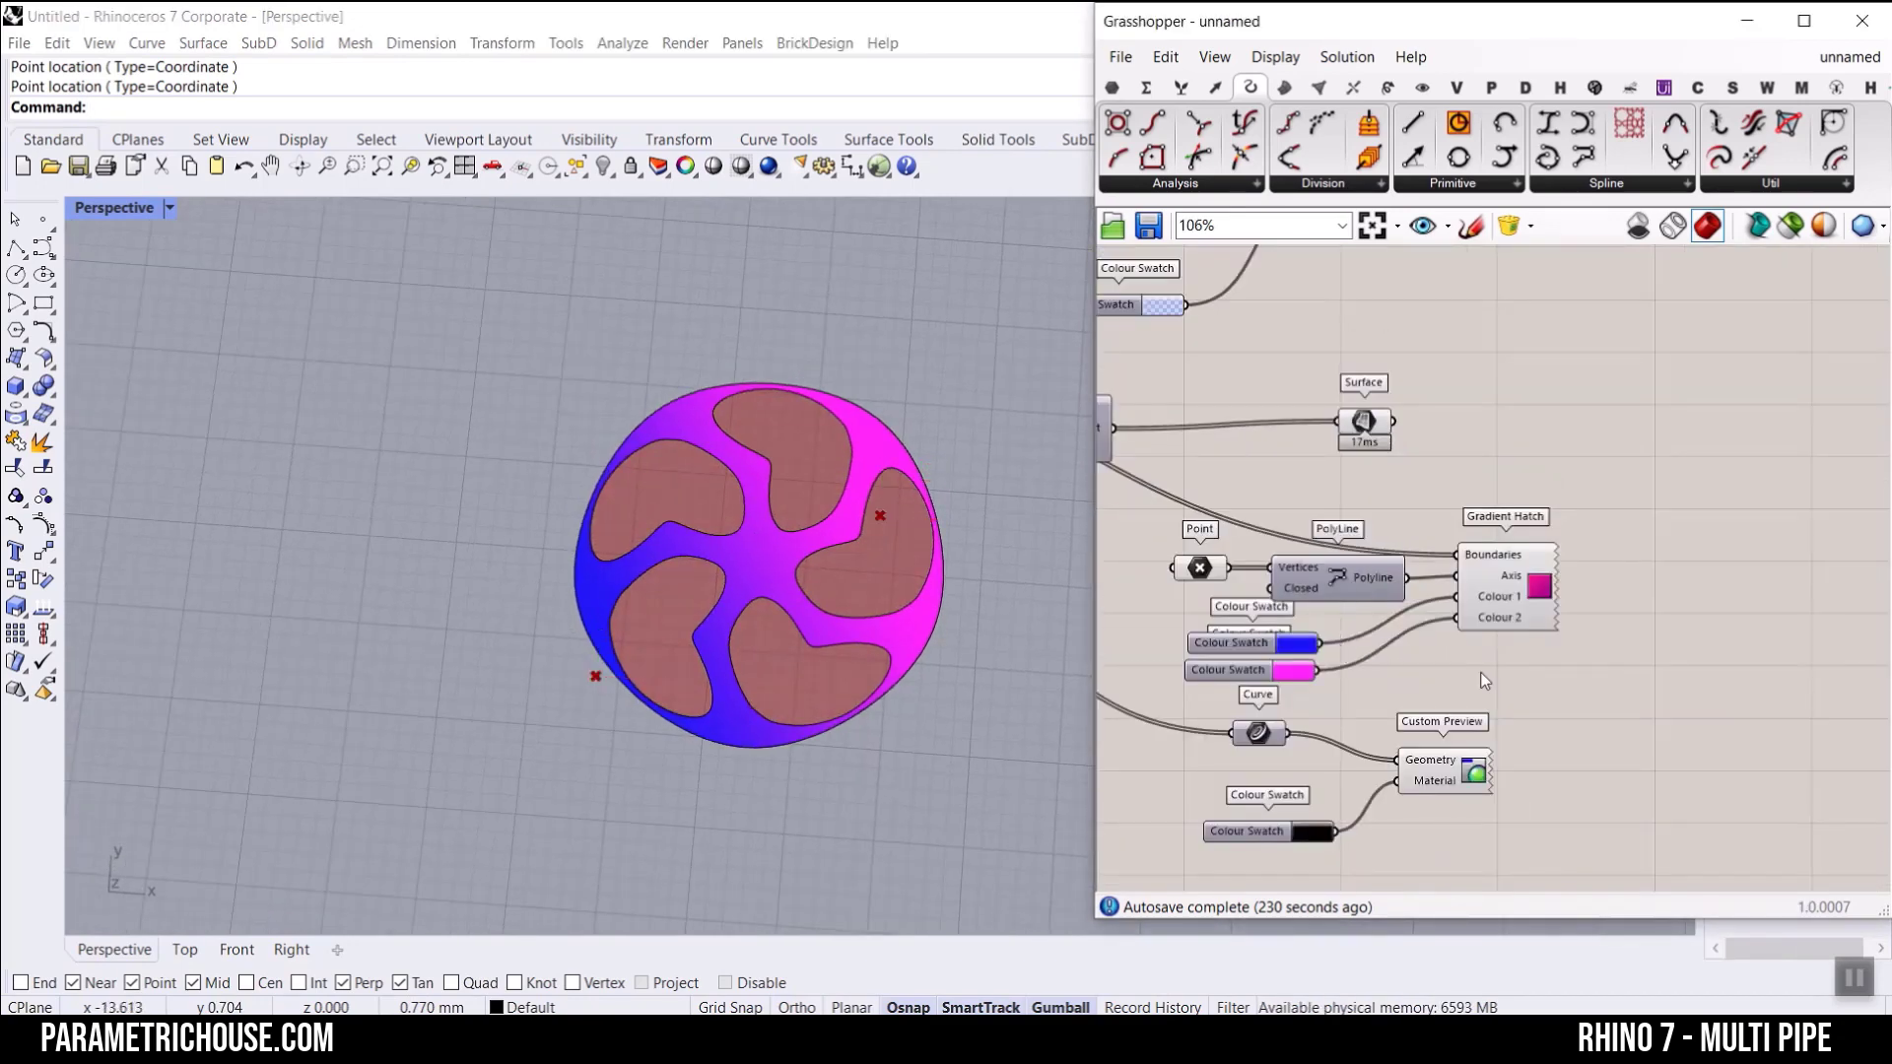
click(1468, 787)
shift+click(1255, 839)
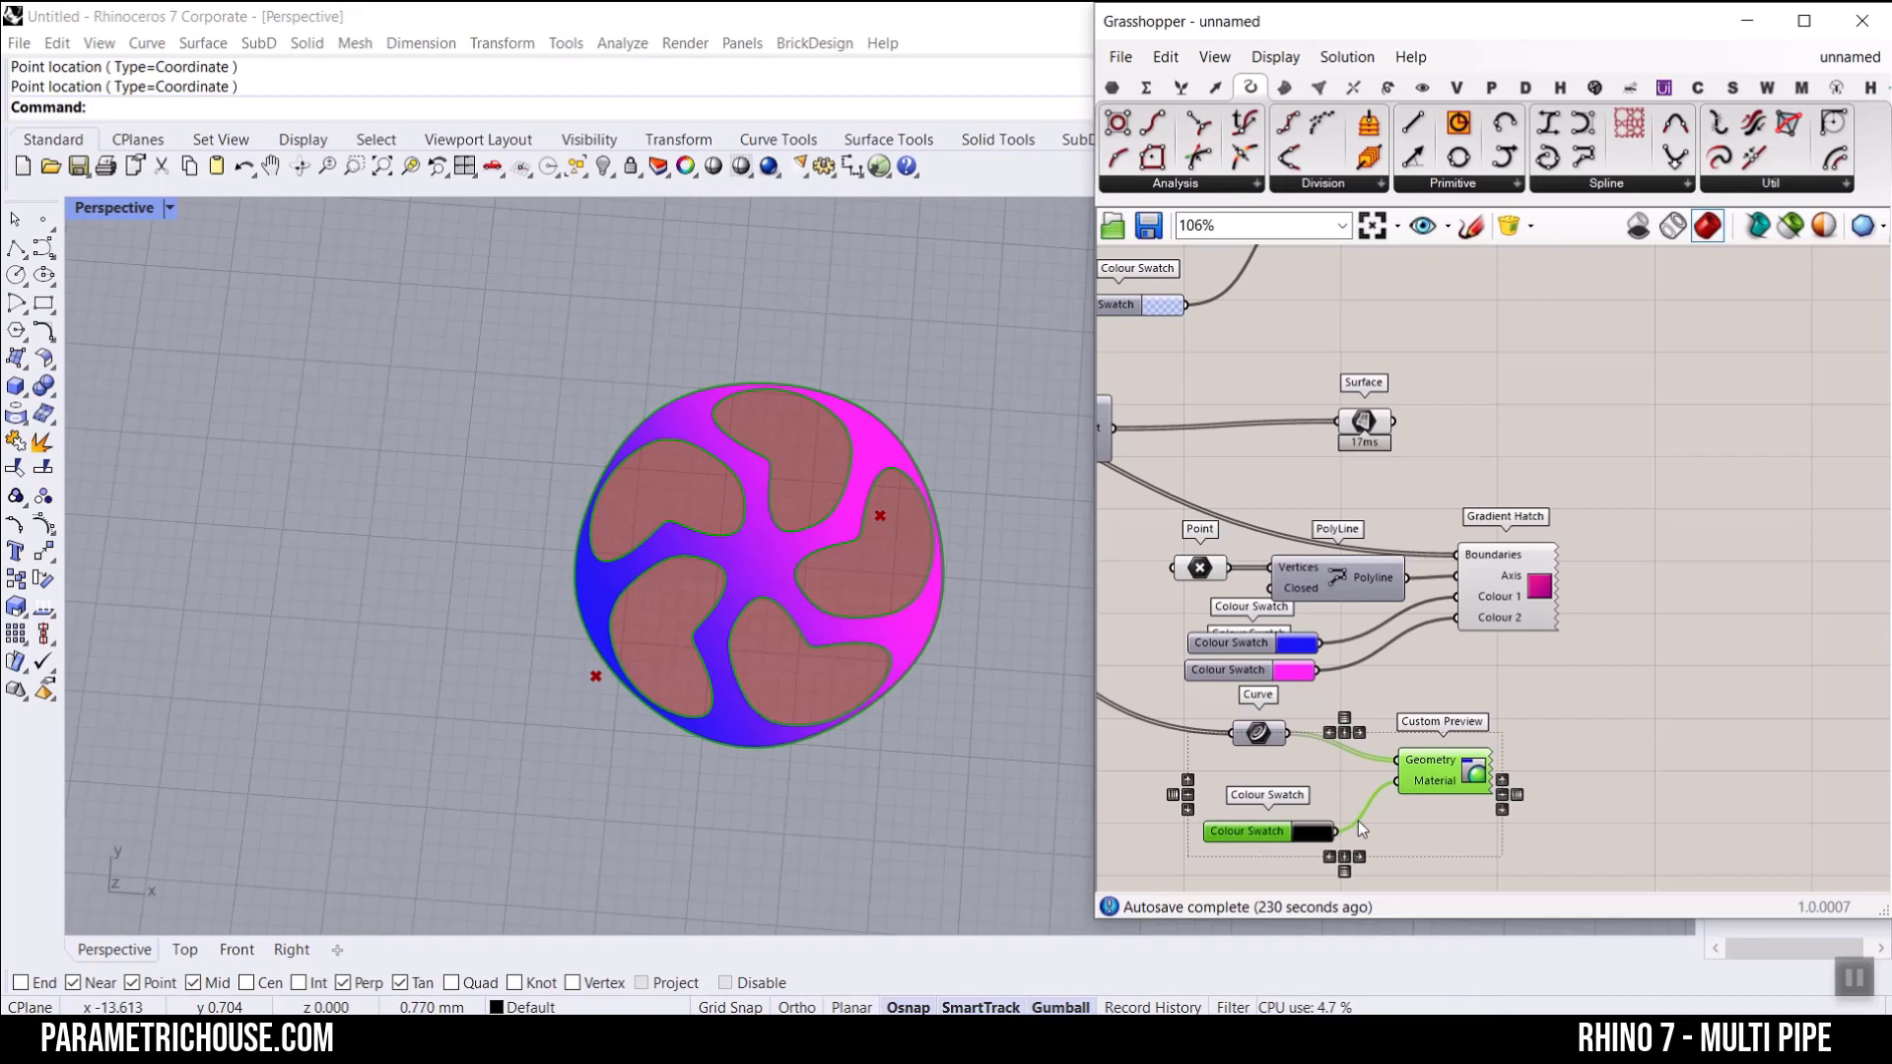
key(ctrl+c)
key(ctrl+v)
drag(1454, 783, 1539, 456)
click(1409, 439)
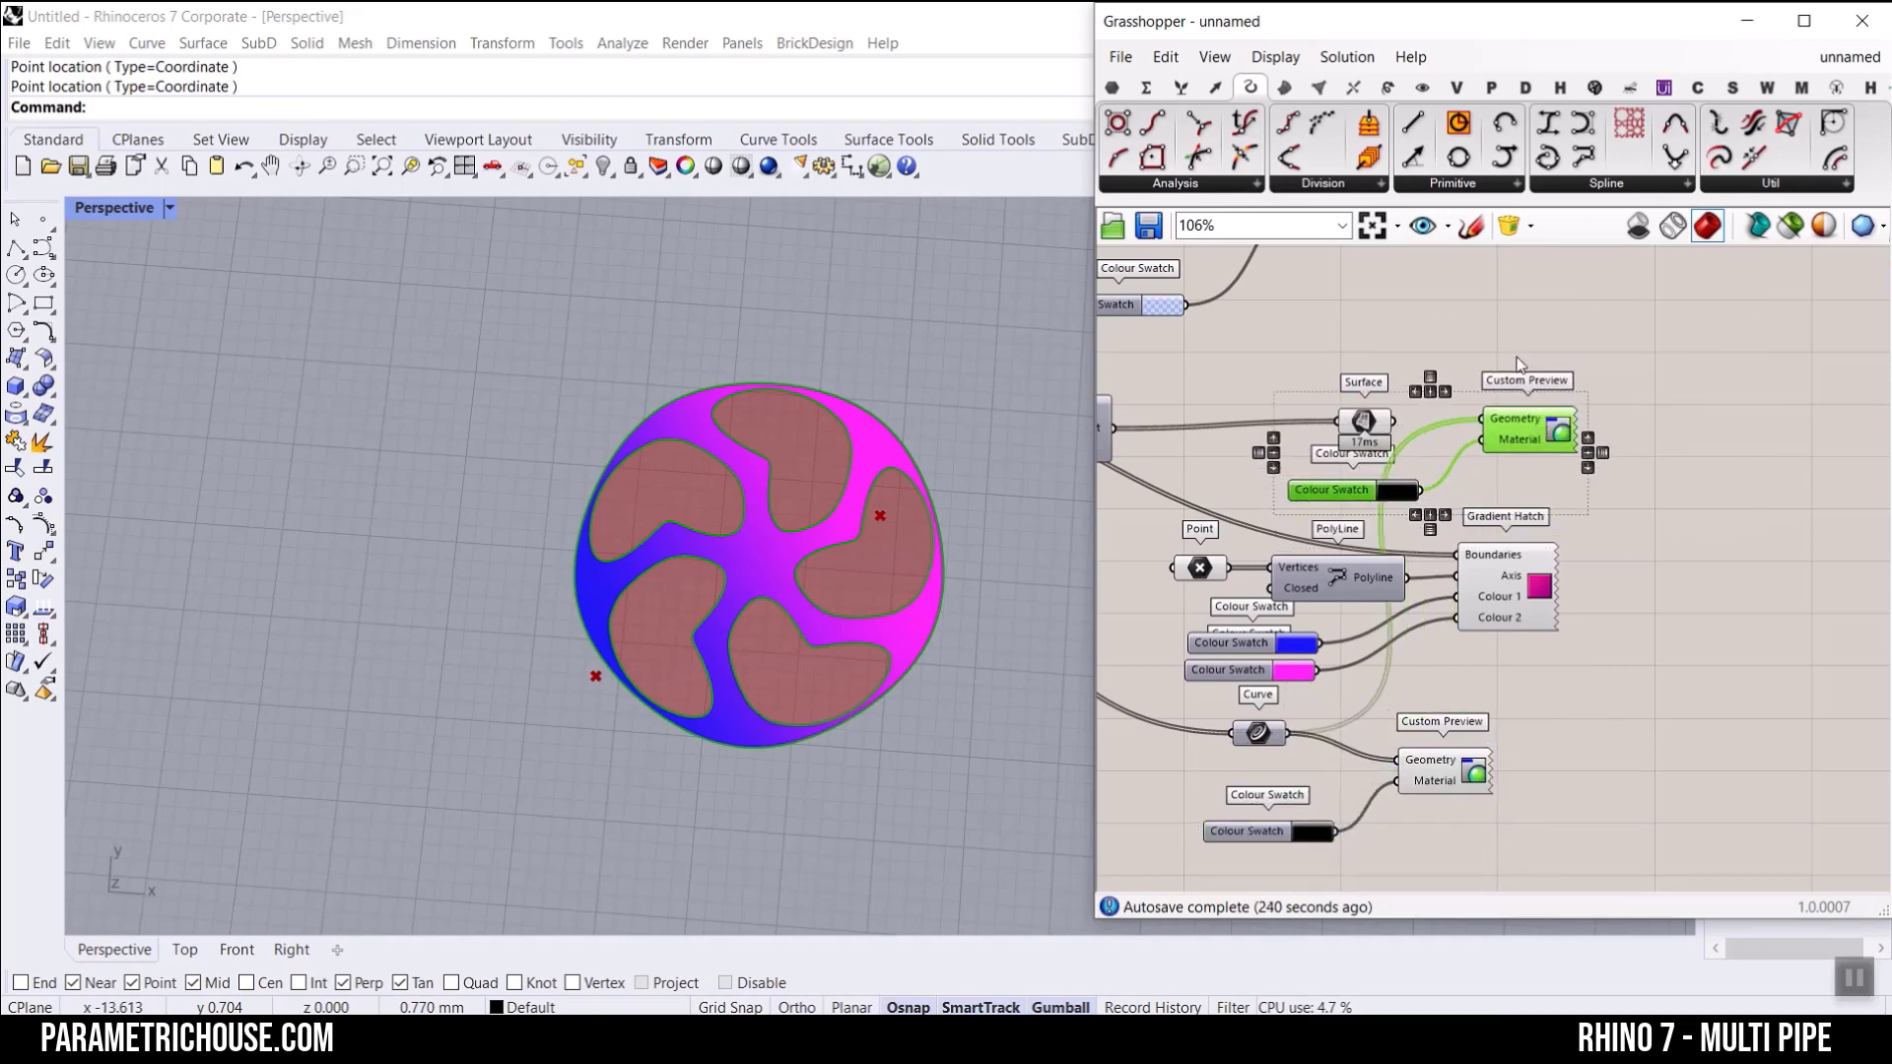
scroll(1403, 438, up, 4)
drag(1392, 437, 1559, 433)
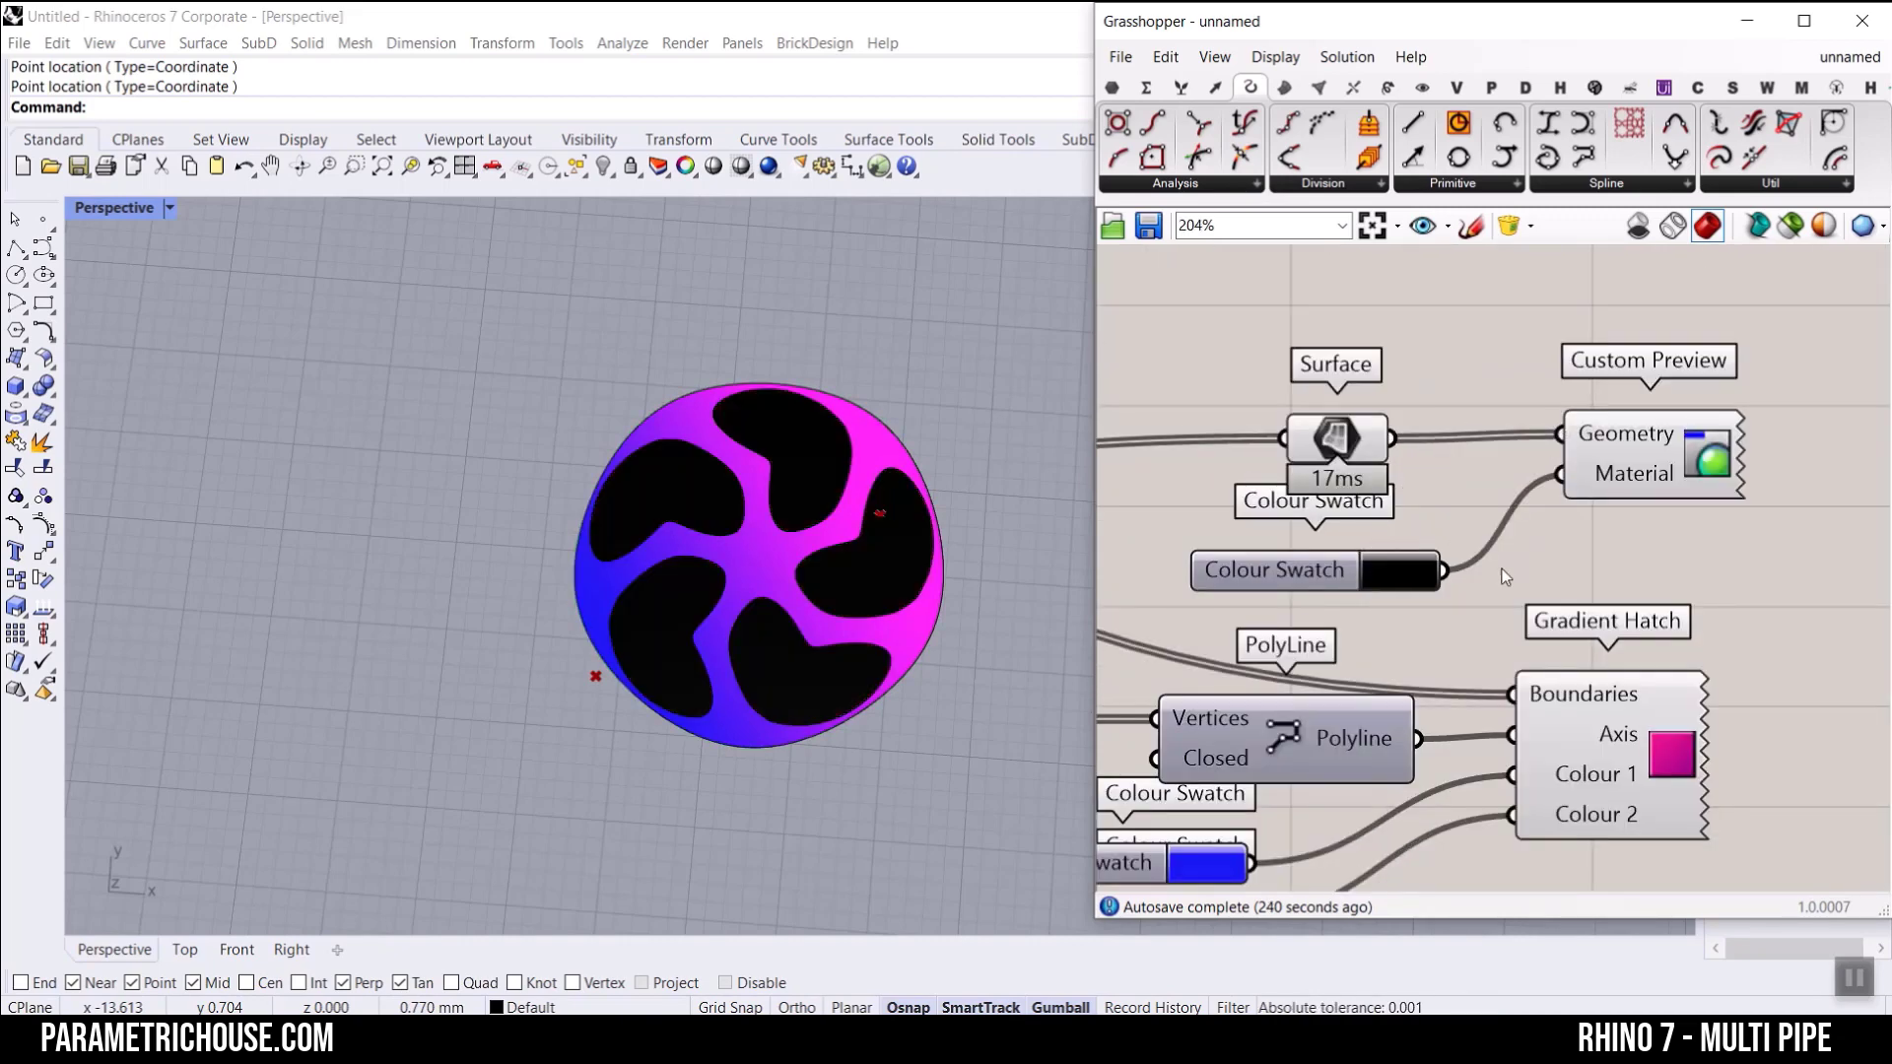
Step: Try out another colour on the swatch that controls the Surface preview
click(1415, 571)
drag(1533, 716, 1177, 856)
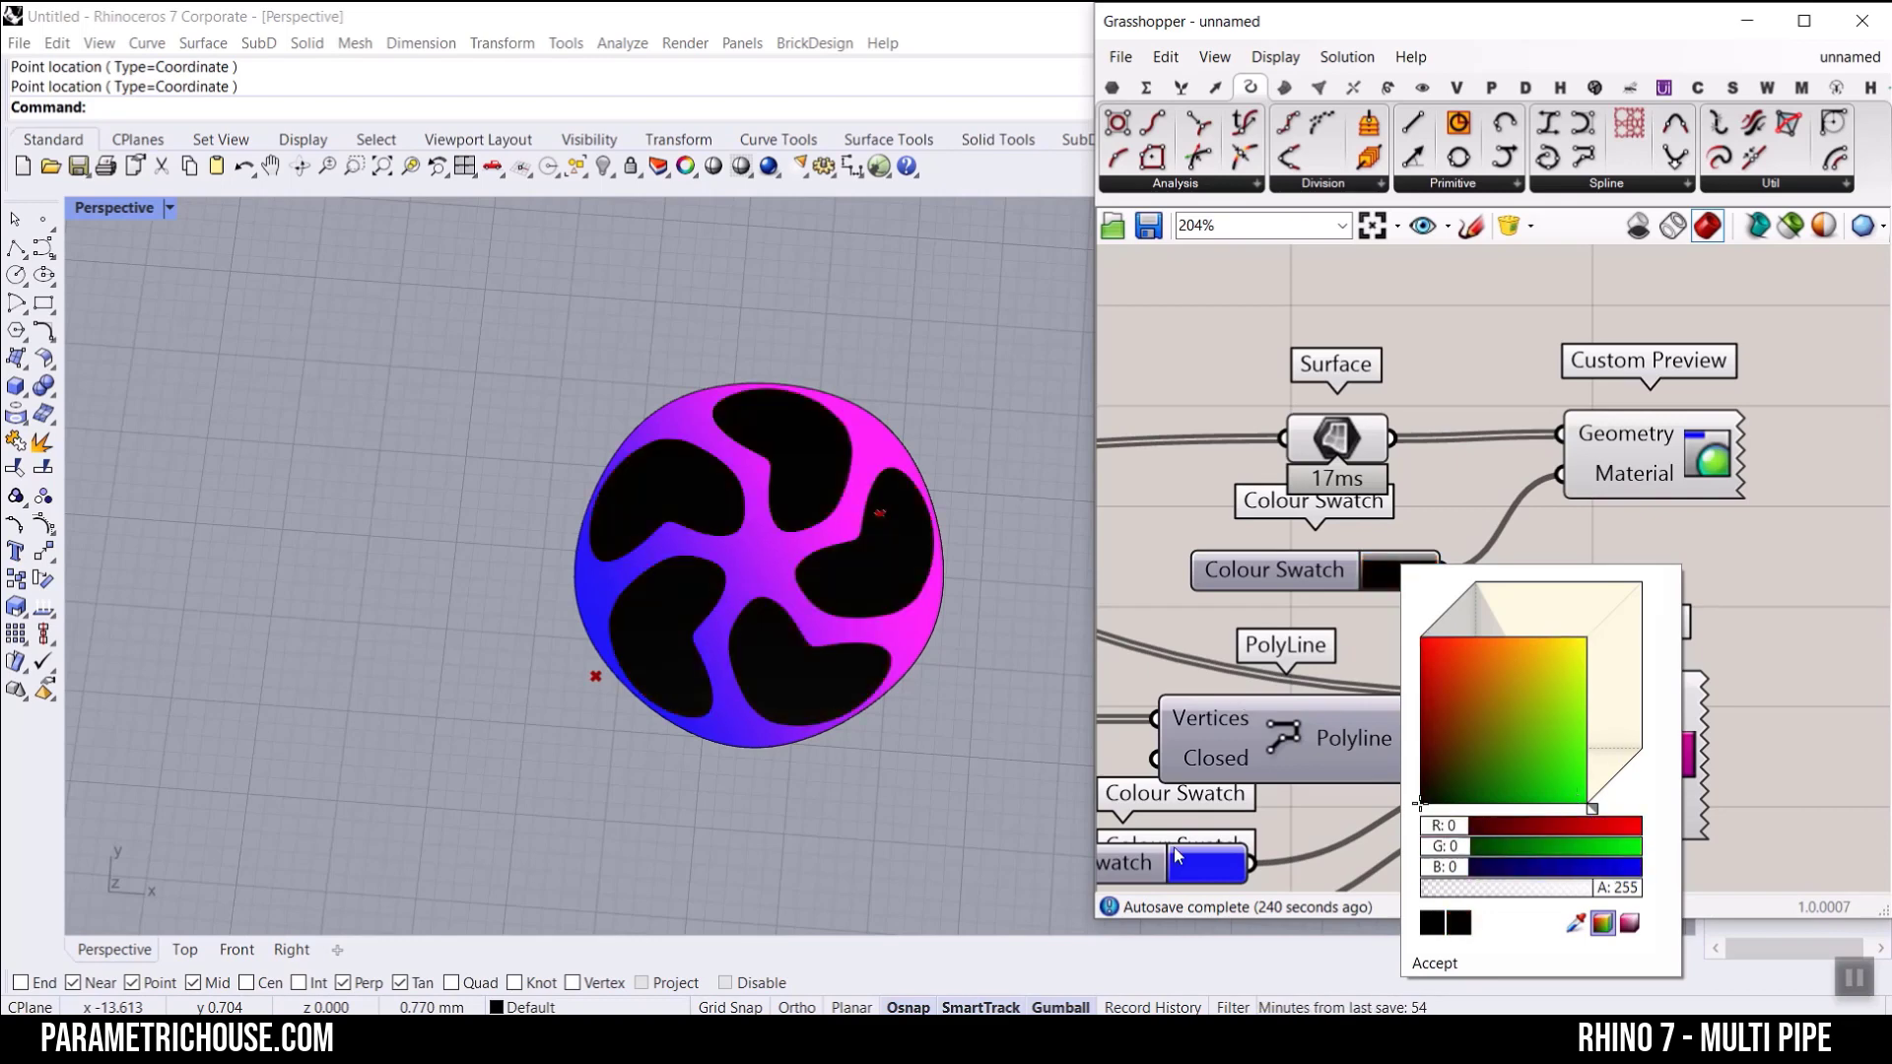
click(1415, 297)
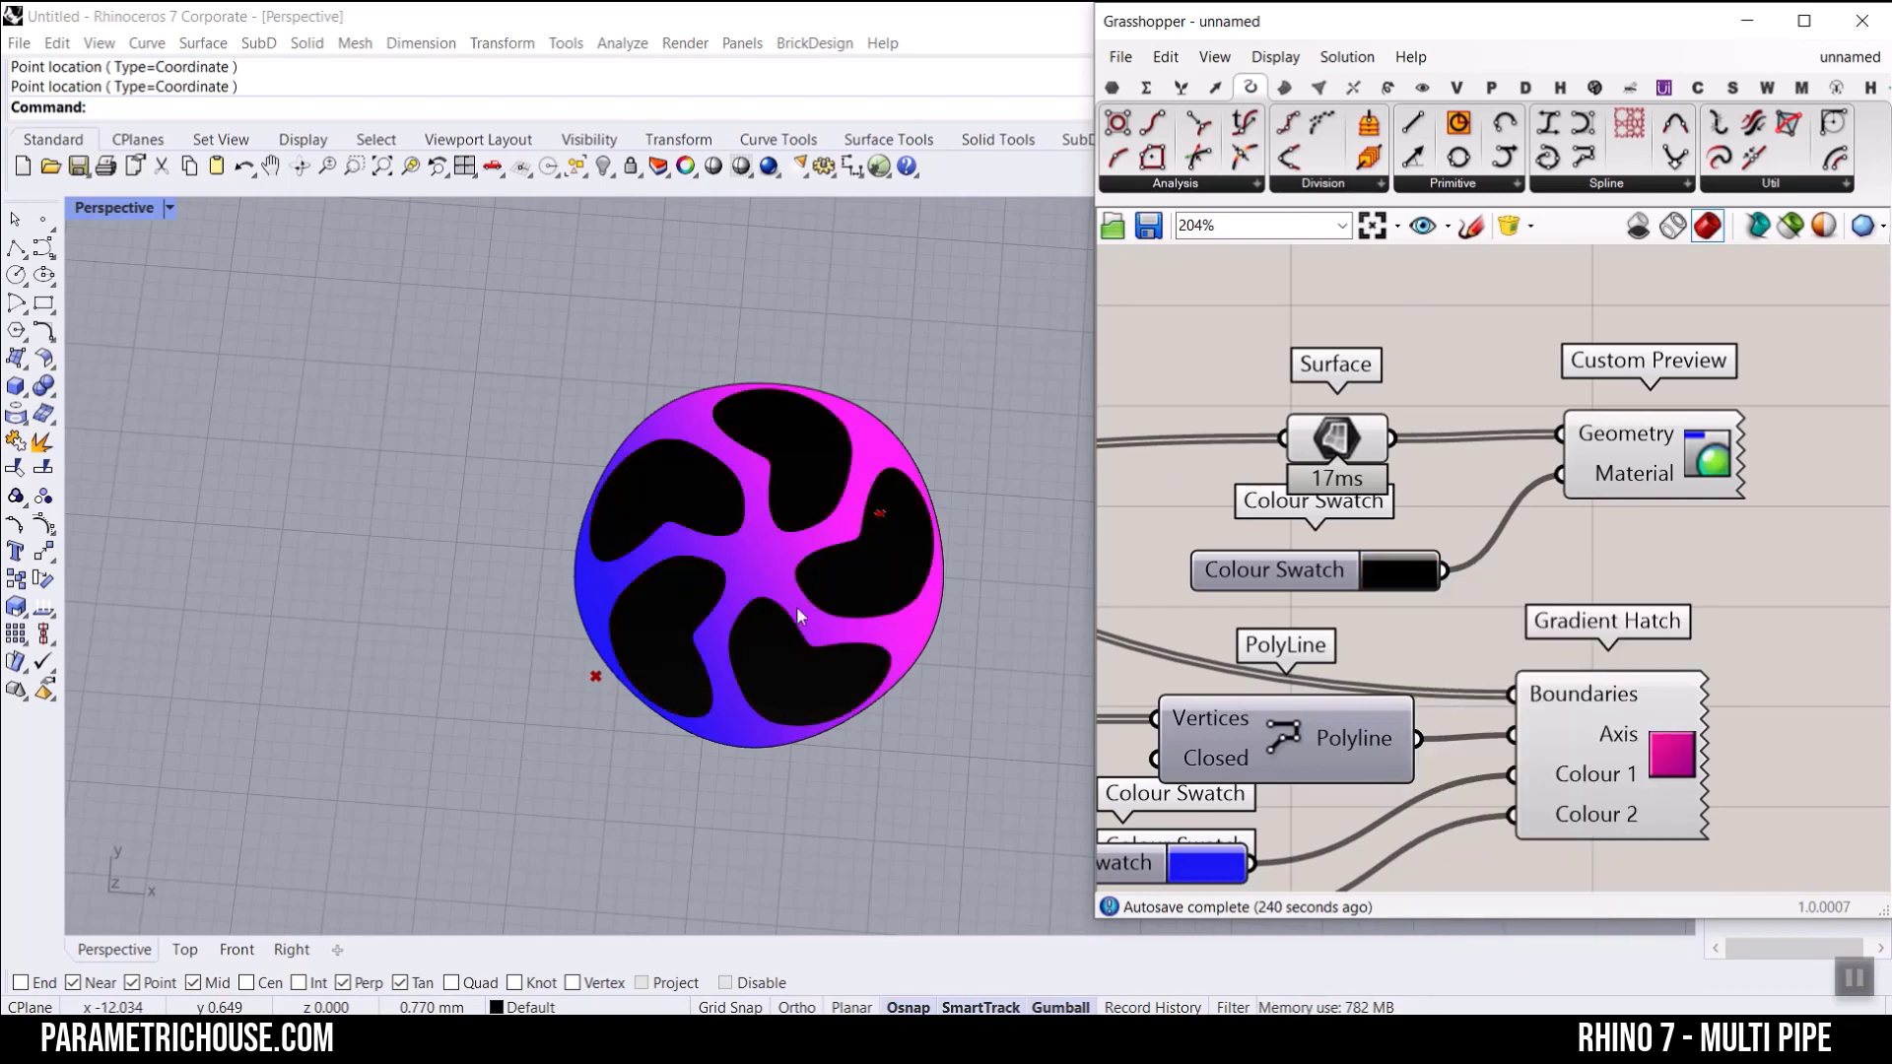
Step: Bake the Gradient Hatch into Rhino with the default attributes
right_drag(798, 617, 640, 680)
scroll(794, 604, up, 4)
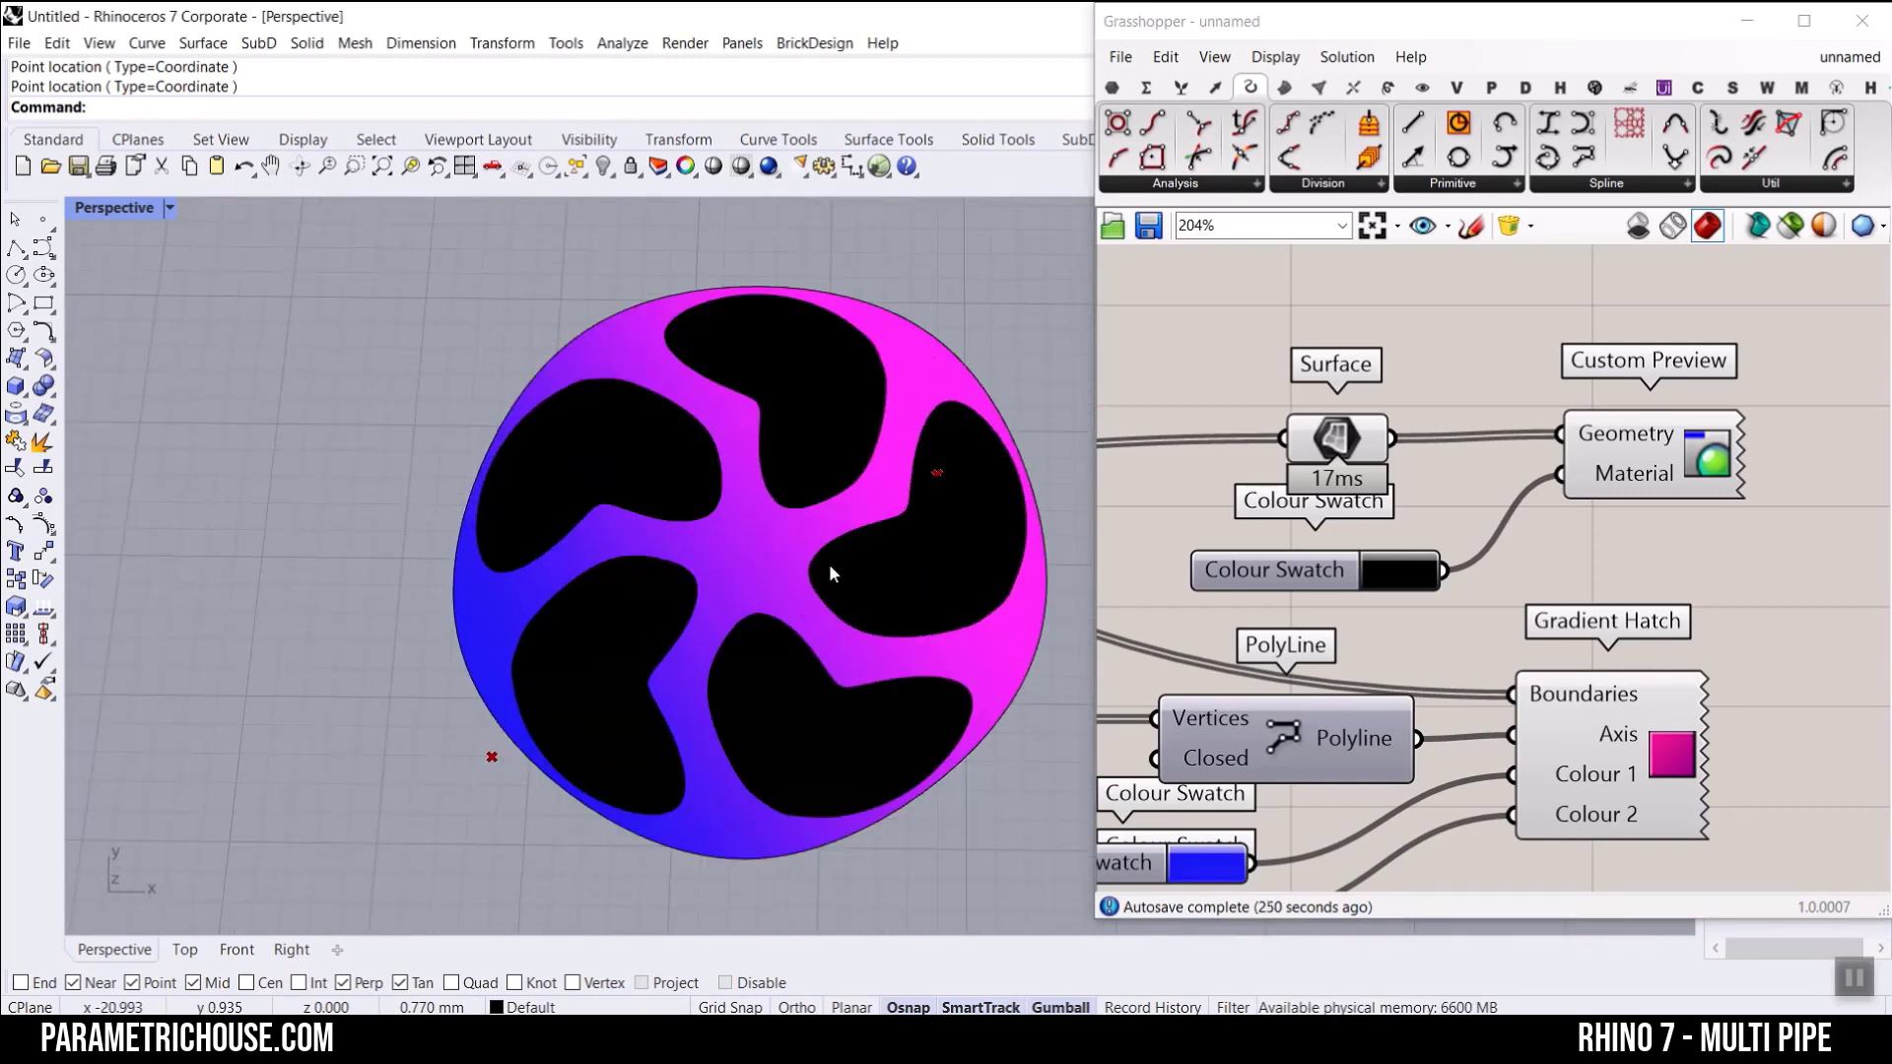
right_click(1592, 747)
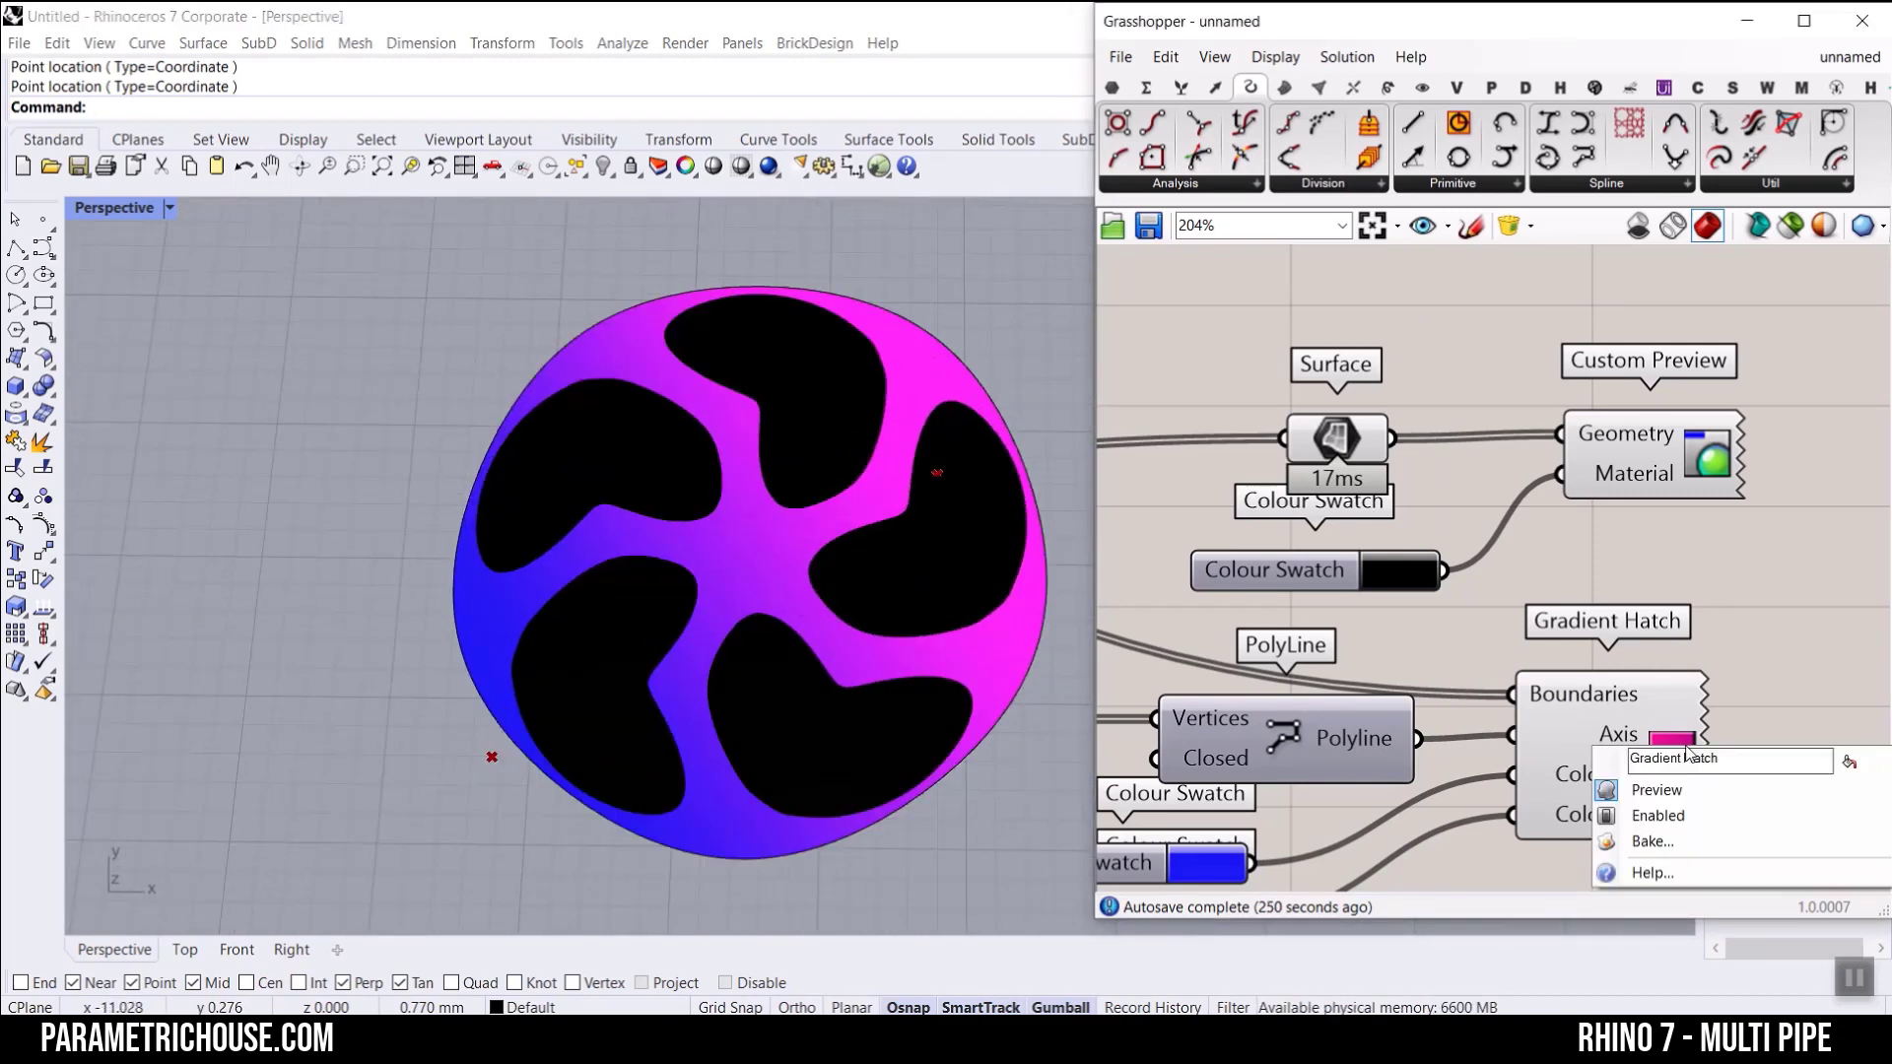
click(1657, 842)
click(1688, 988)
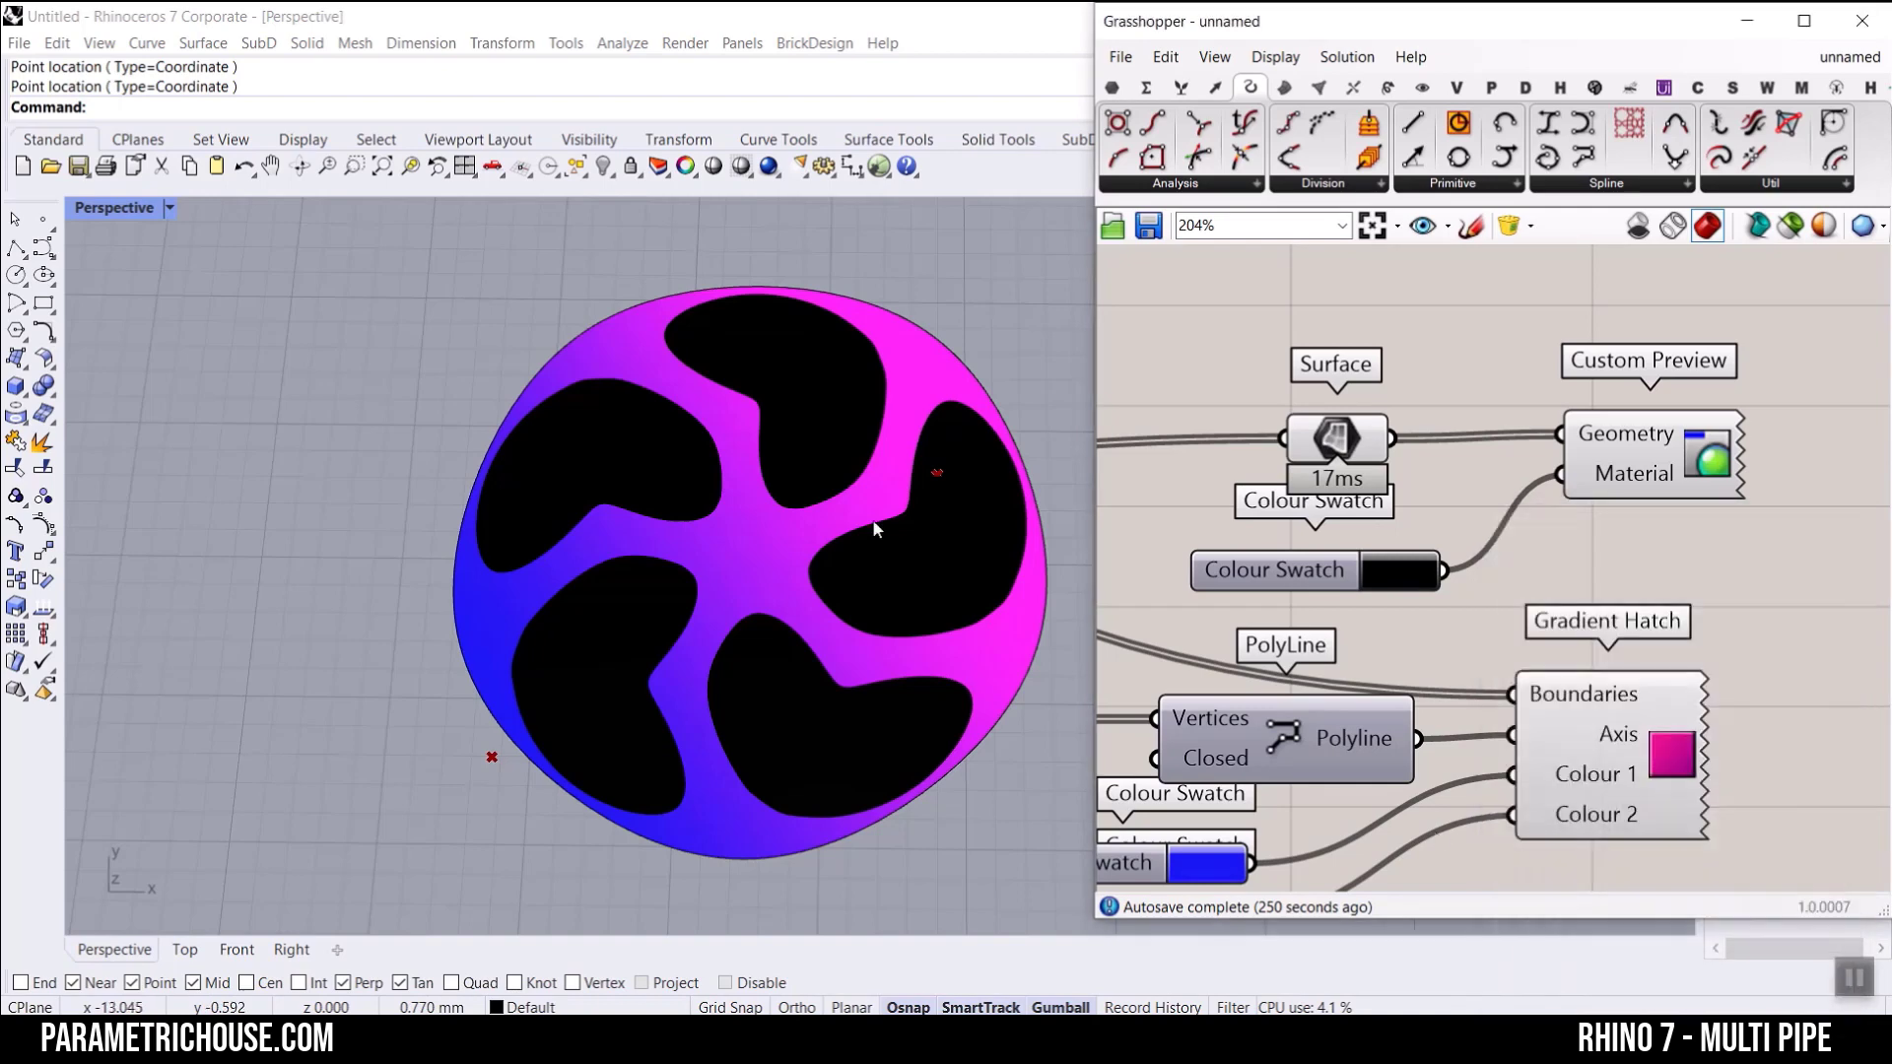
Step: Move the baked gradient hatch clear of the wheel preview and delete it
scroll(817, 559, down, 5)
drag(826, 550, 618, 548)
scroll(607, 456, up, 3)
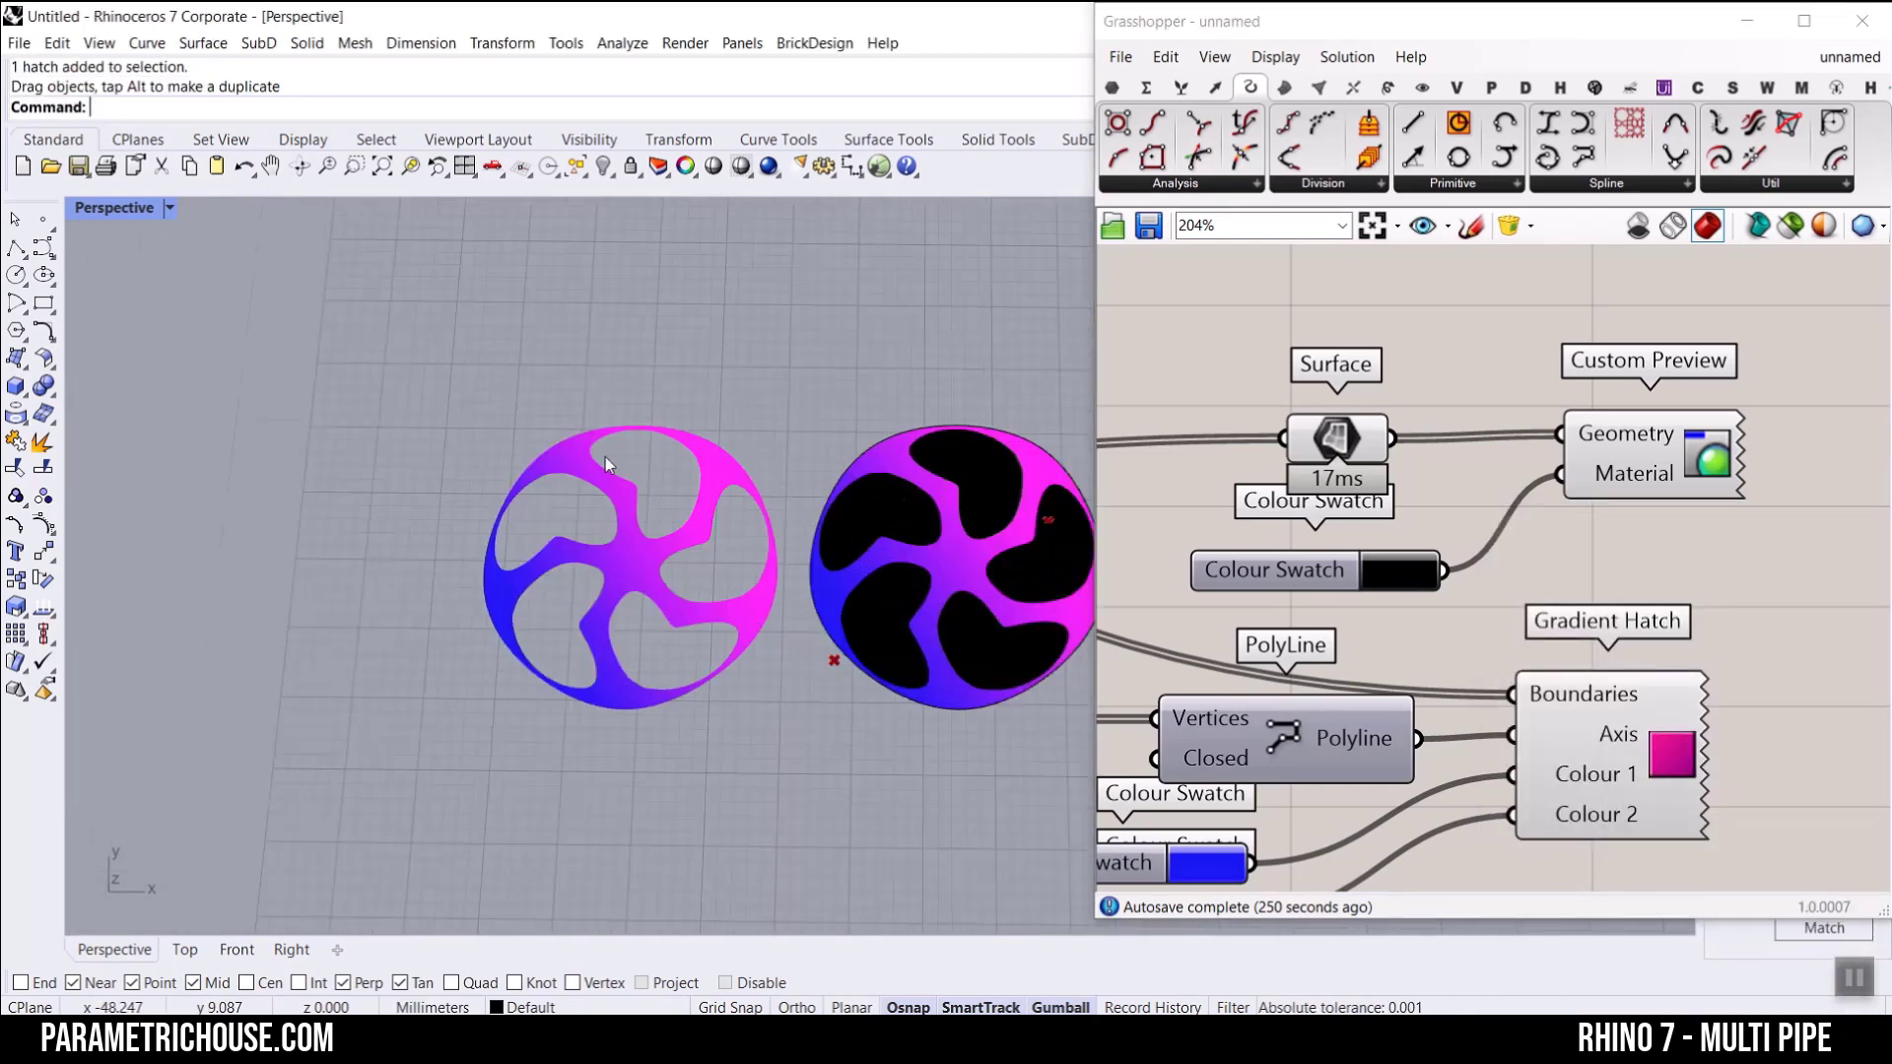
scroll(626, 527, down, 5)
click(598, 537)
key(Delete)
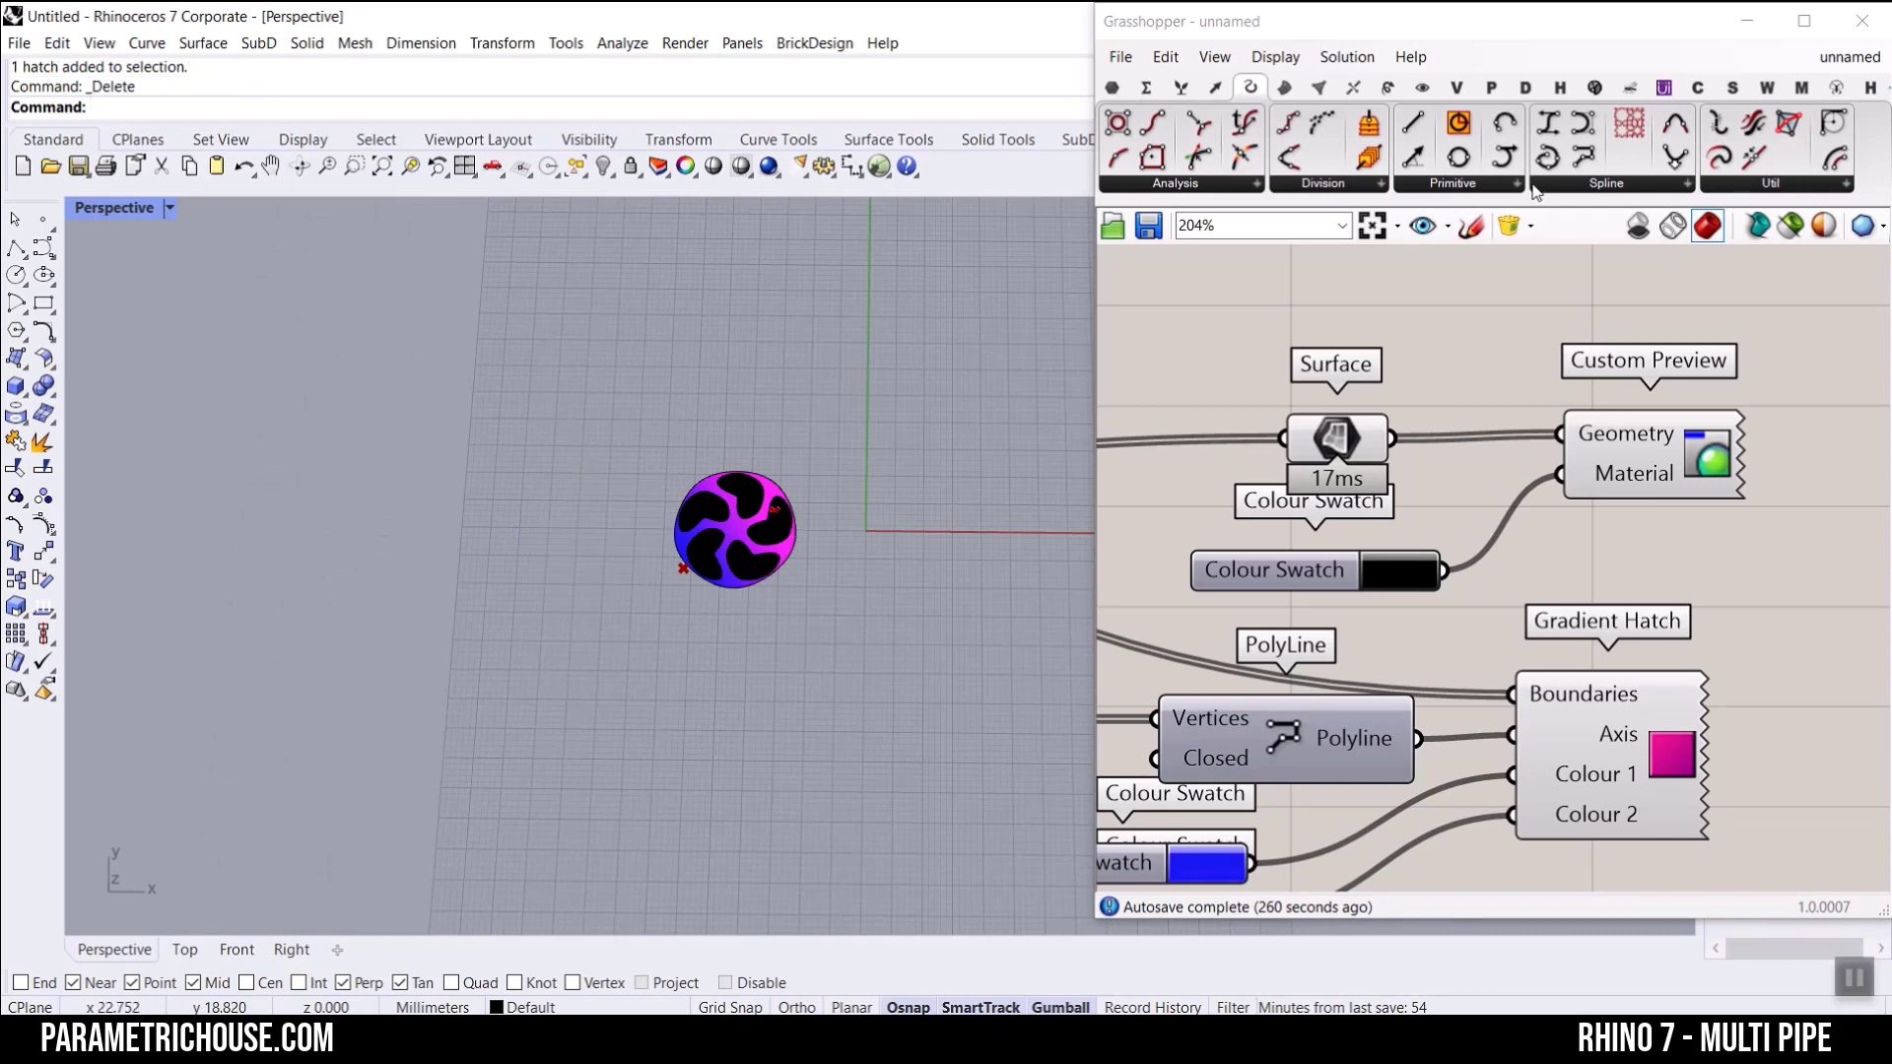
Step: Add a Pattern Hatch component near Gradient Hatch and feed its Boundaries from the Curves output of Brep | Plane
click(1421, 86)
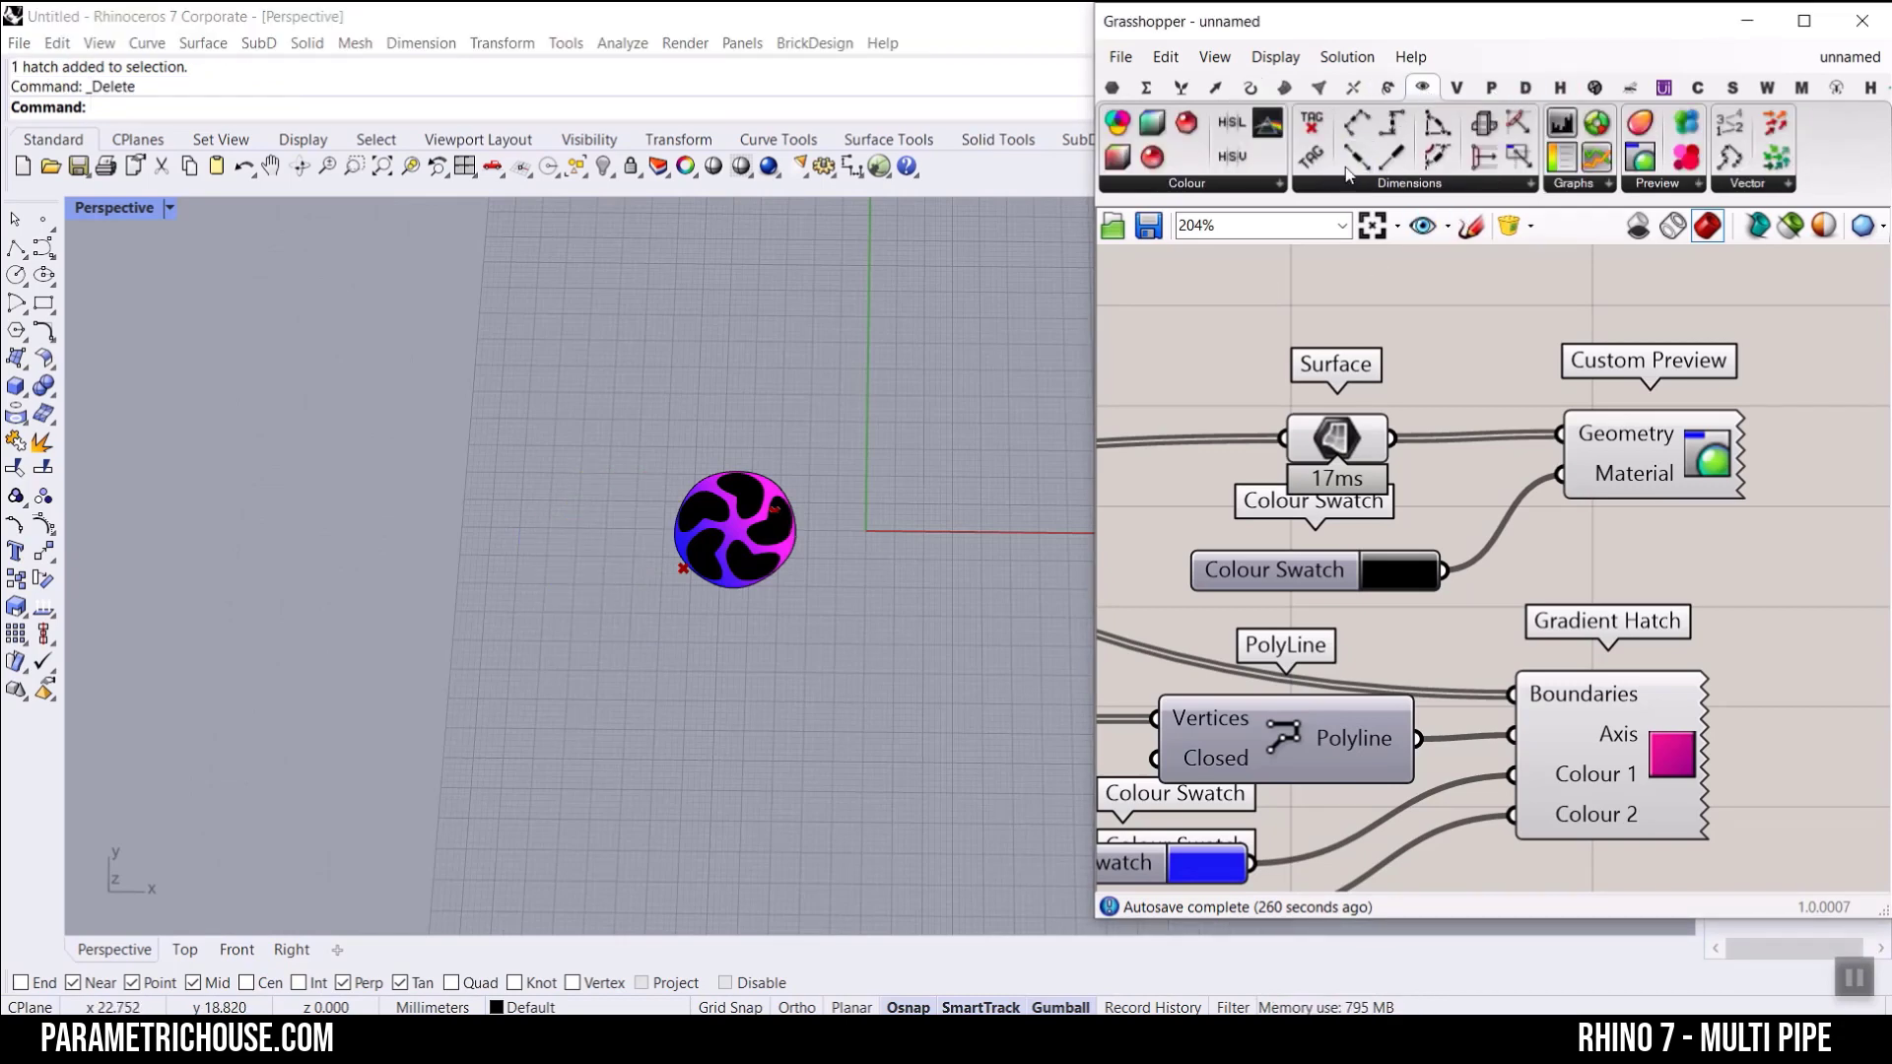
click(1416, 184)
scroll(1558, 487, down, 3)
click(1758, 589)
right_drag(1409, 562, 1704, 570)
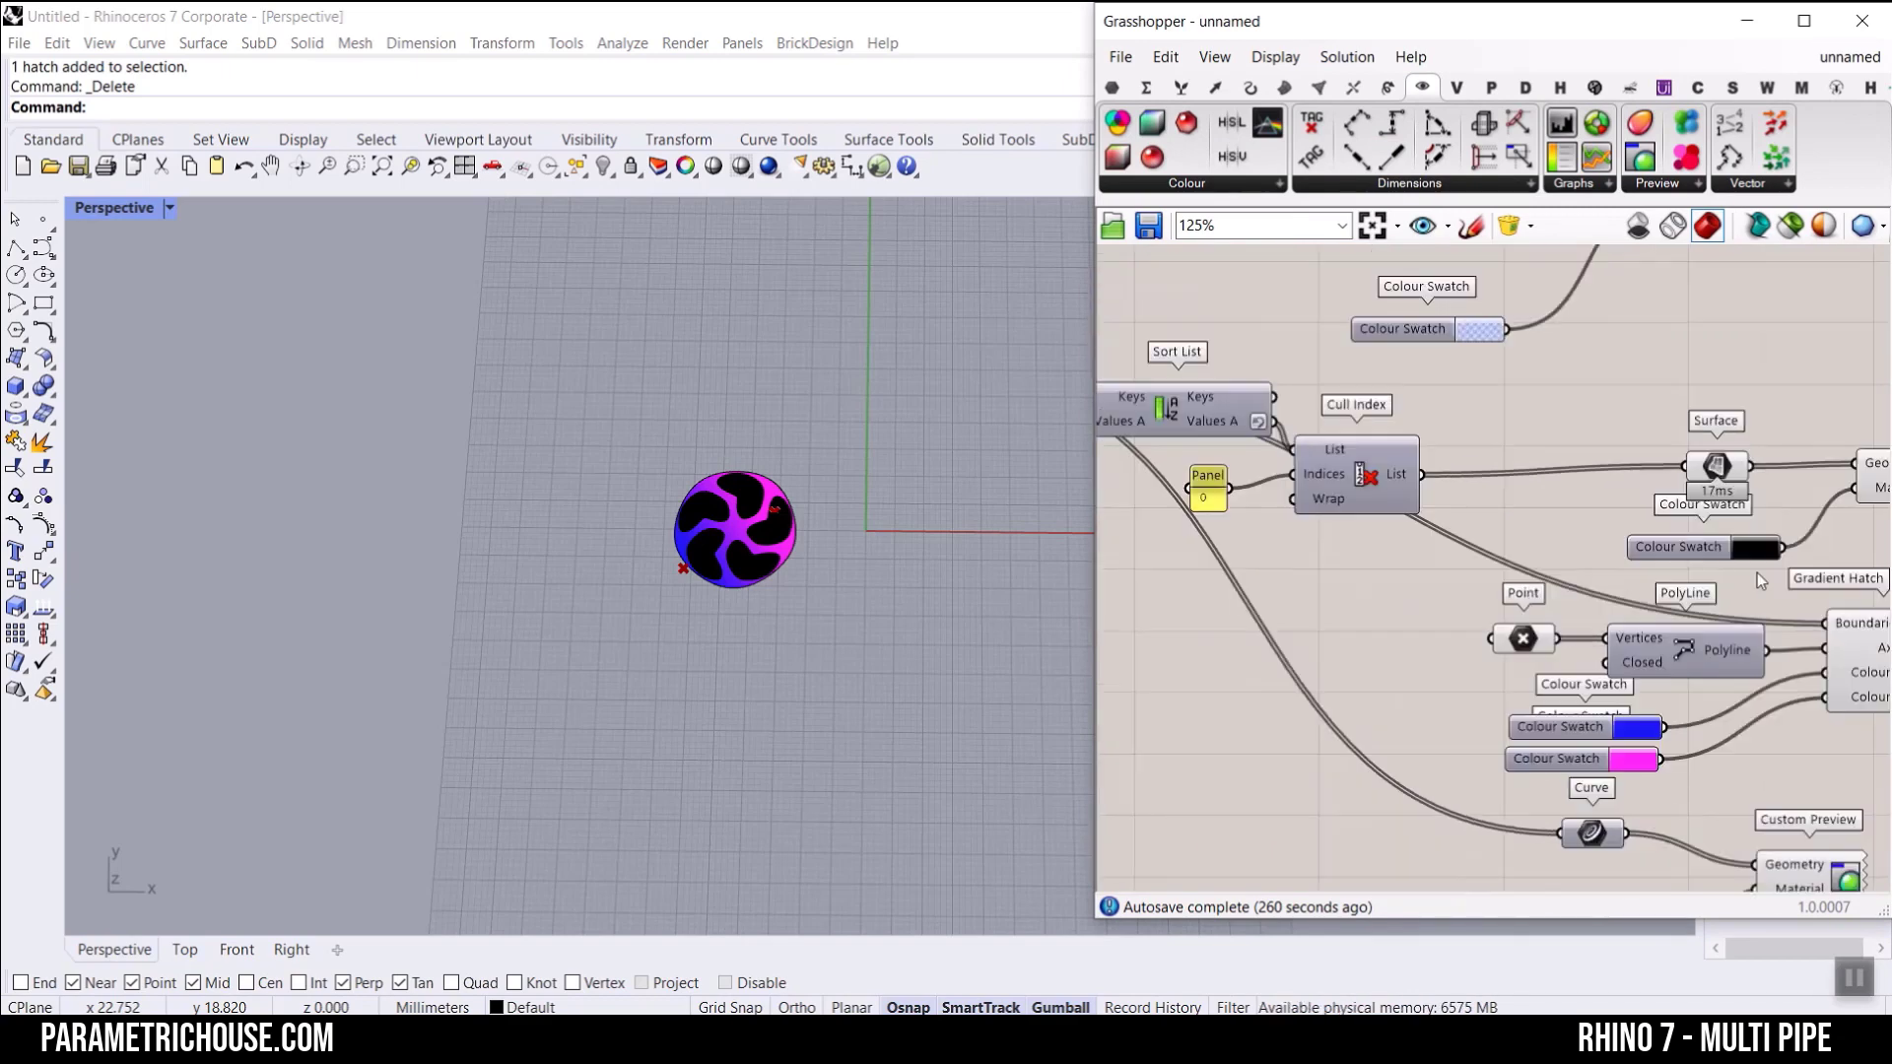
scroll(1693, 570, down, 3)
scroll(1352, 455, down, 2)
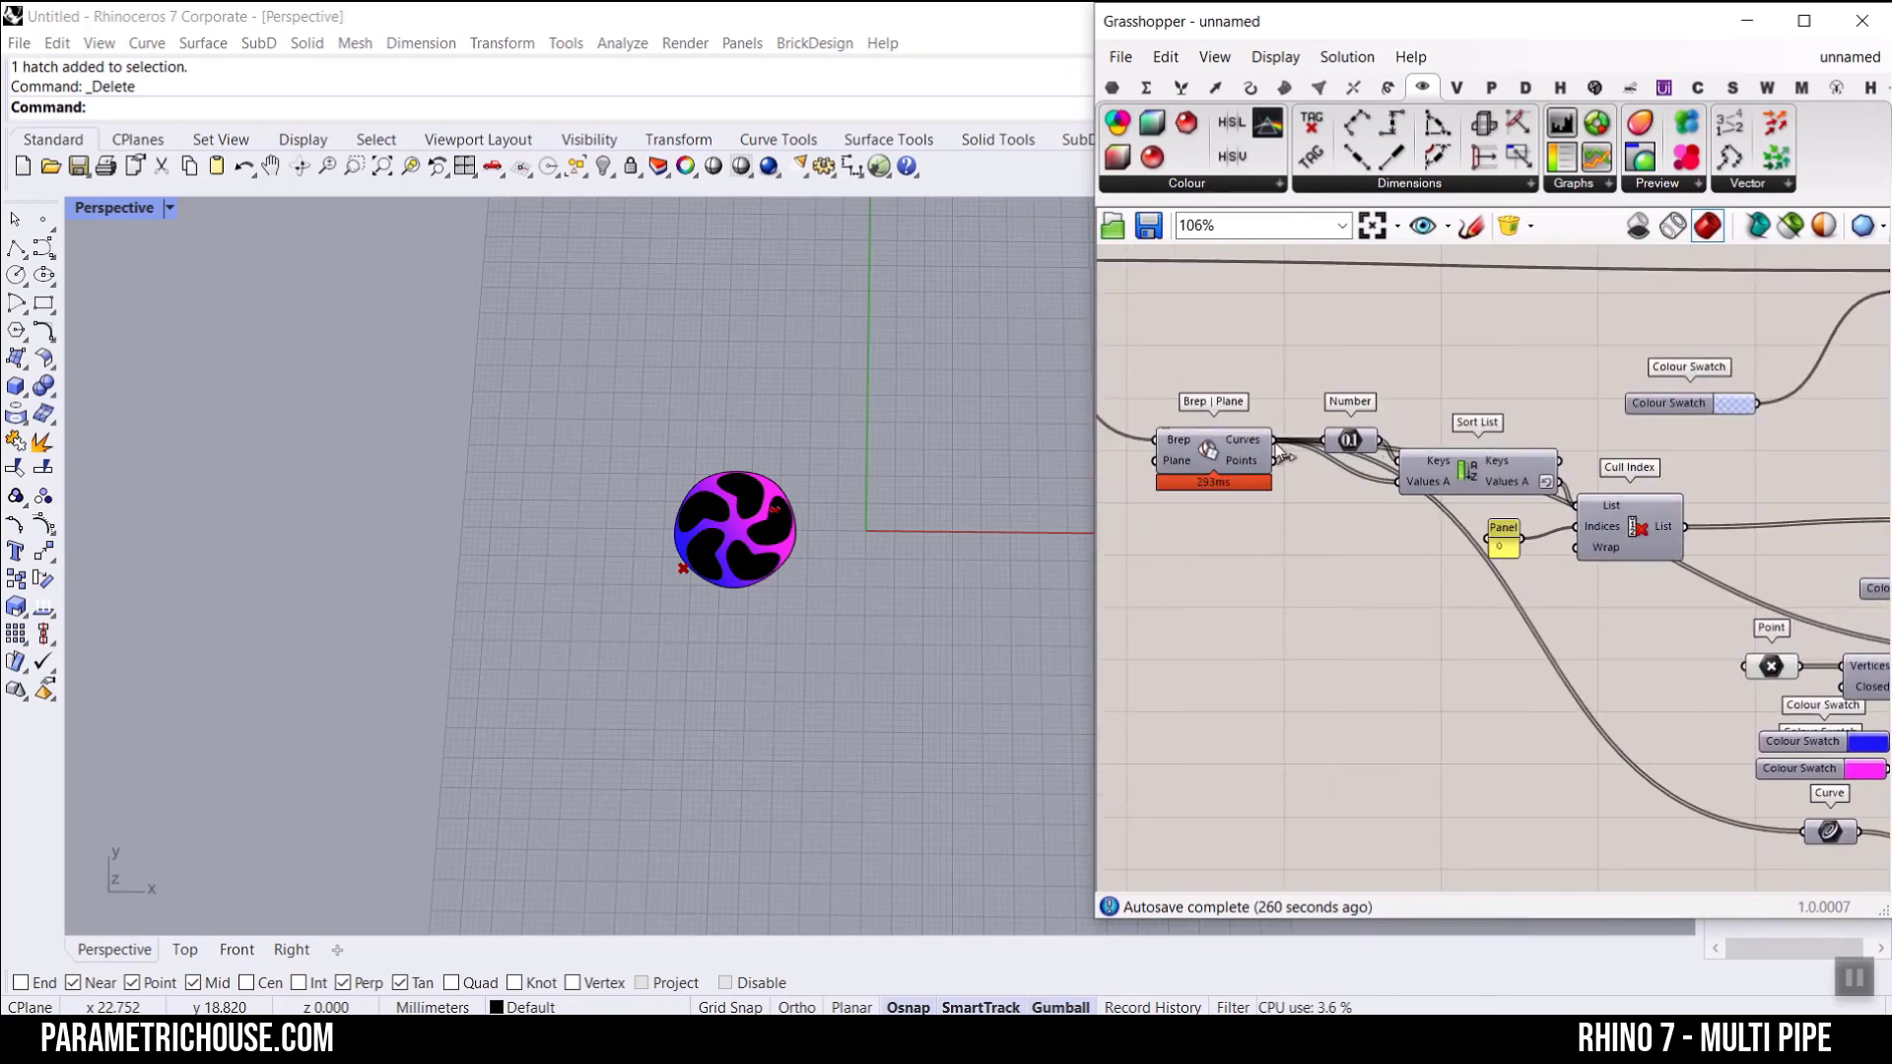
scroll(1773, 595, up, 7)
mouse_move(1215, 498)
mouse_down()
mouse_move(1773, 595)
mouse_move(1611, 398)
mouse_up()
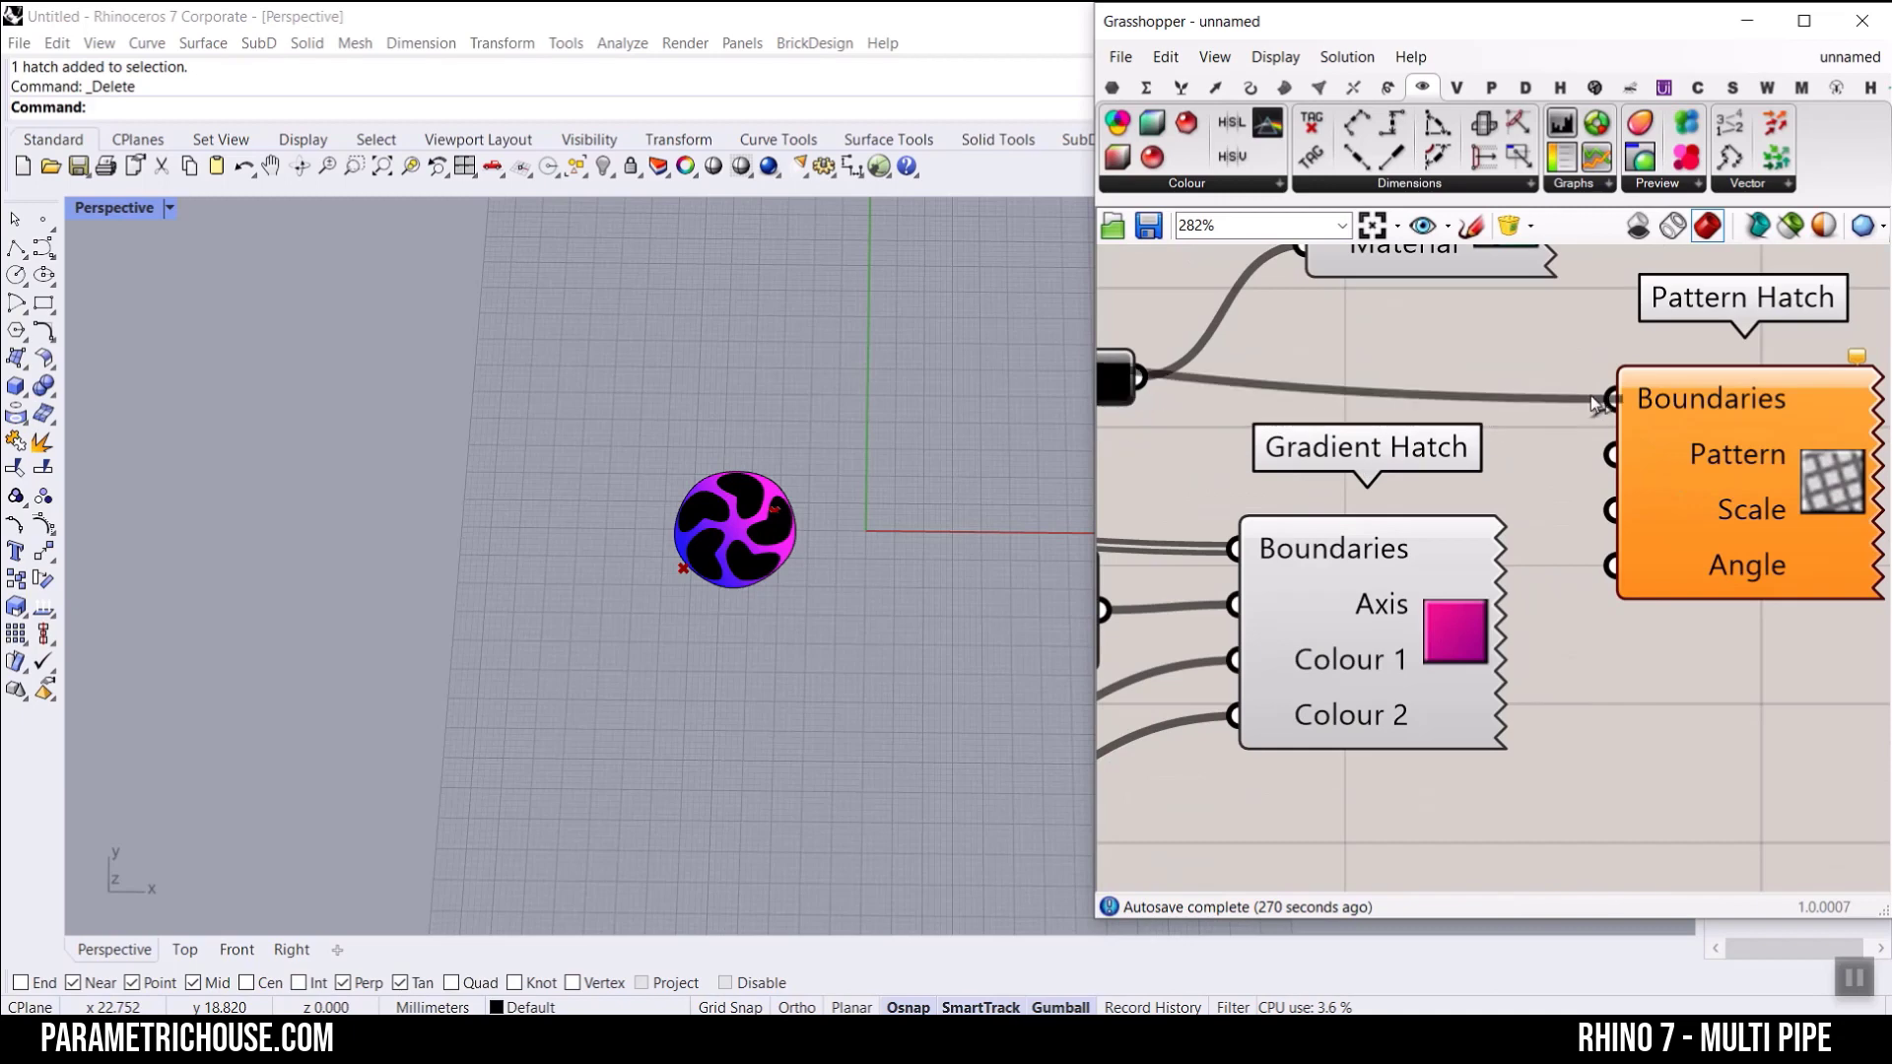
scroll(751, 546, up, 5)
Step: Turn off the Gradient Hatch preview and rearrange the canvas so Gradient Hatch sits below Pattern Hatch
right_click(1467, 617)
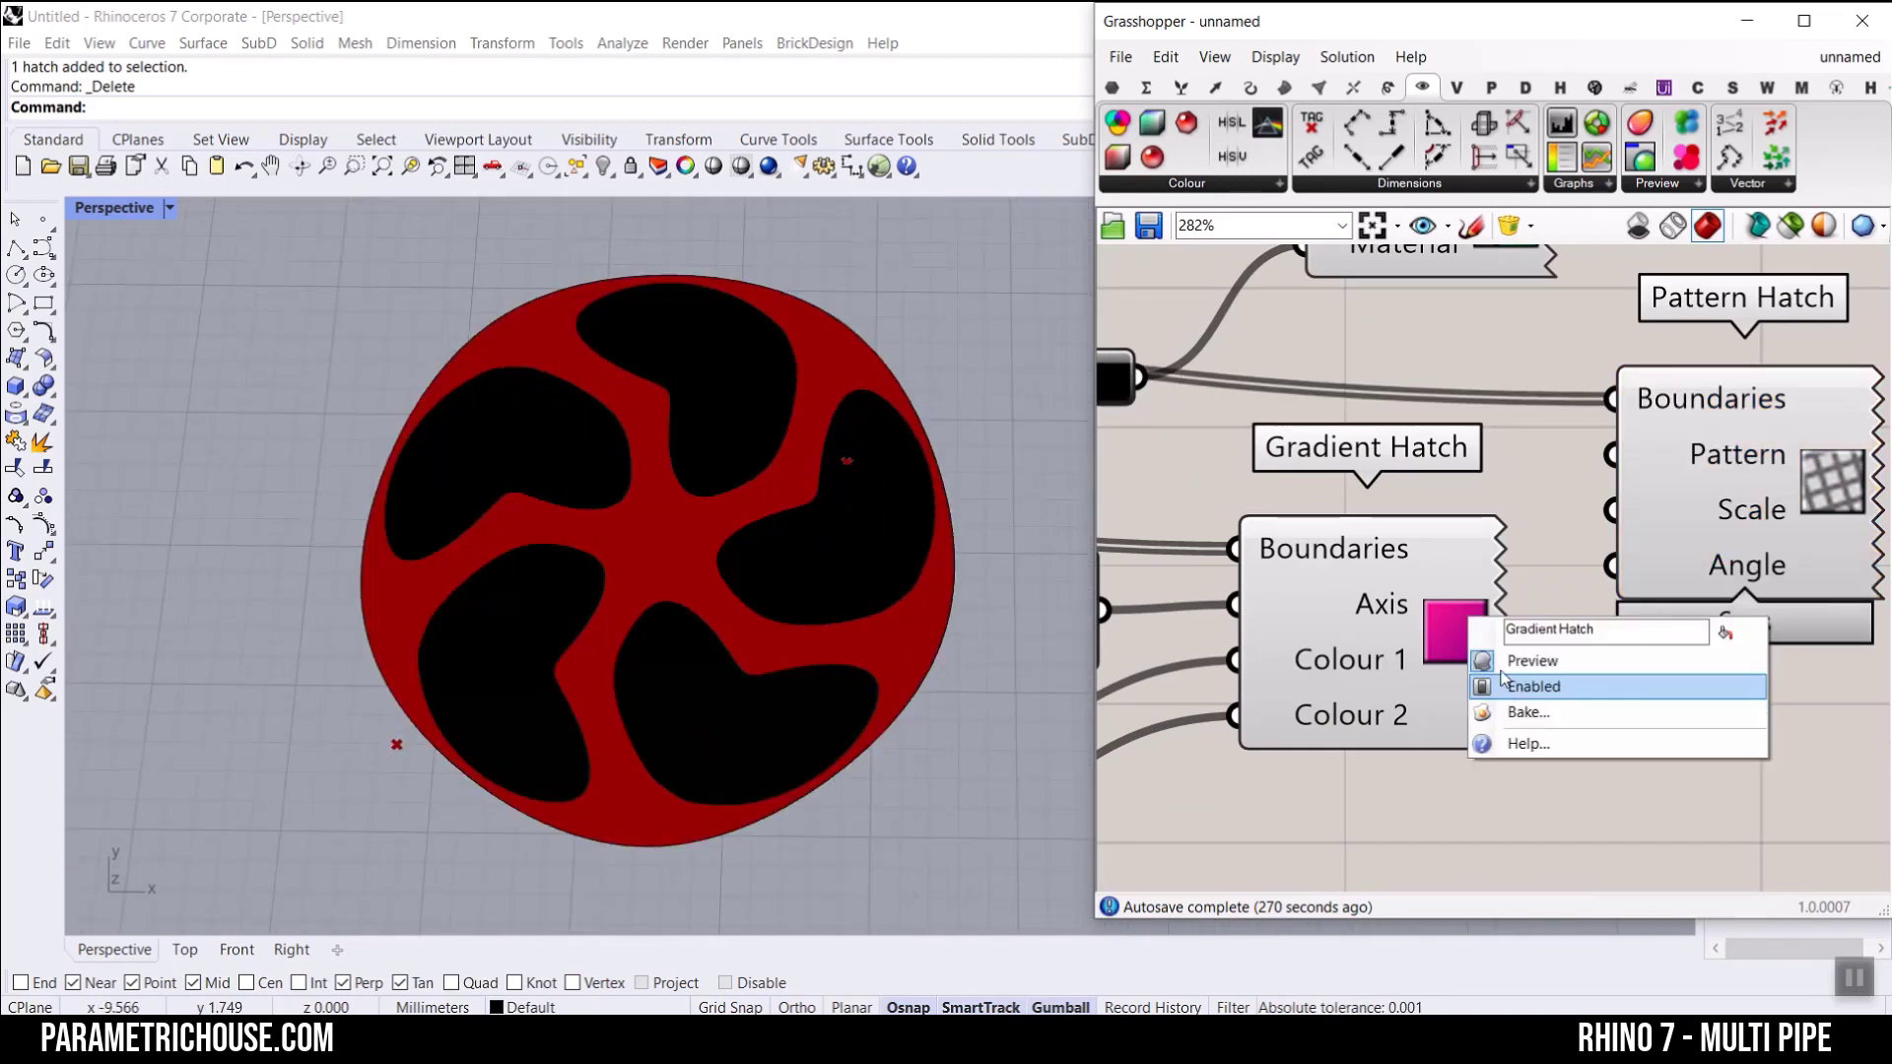
click(1499, 660)
right_drag(1478, 660, 1367, 515)
drag(1342, 511, 1453, 862)
right_drag(1618, 368, 1594, 486)
Step: Try the Plus Grid pattern on the Pattern Hatch and check it closely on the wheel
scroll(1602, 431, up, 1)
right_click(1603, 431)
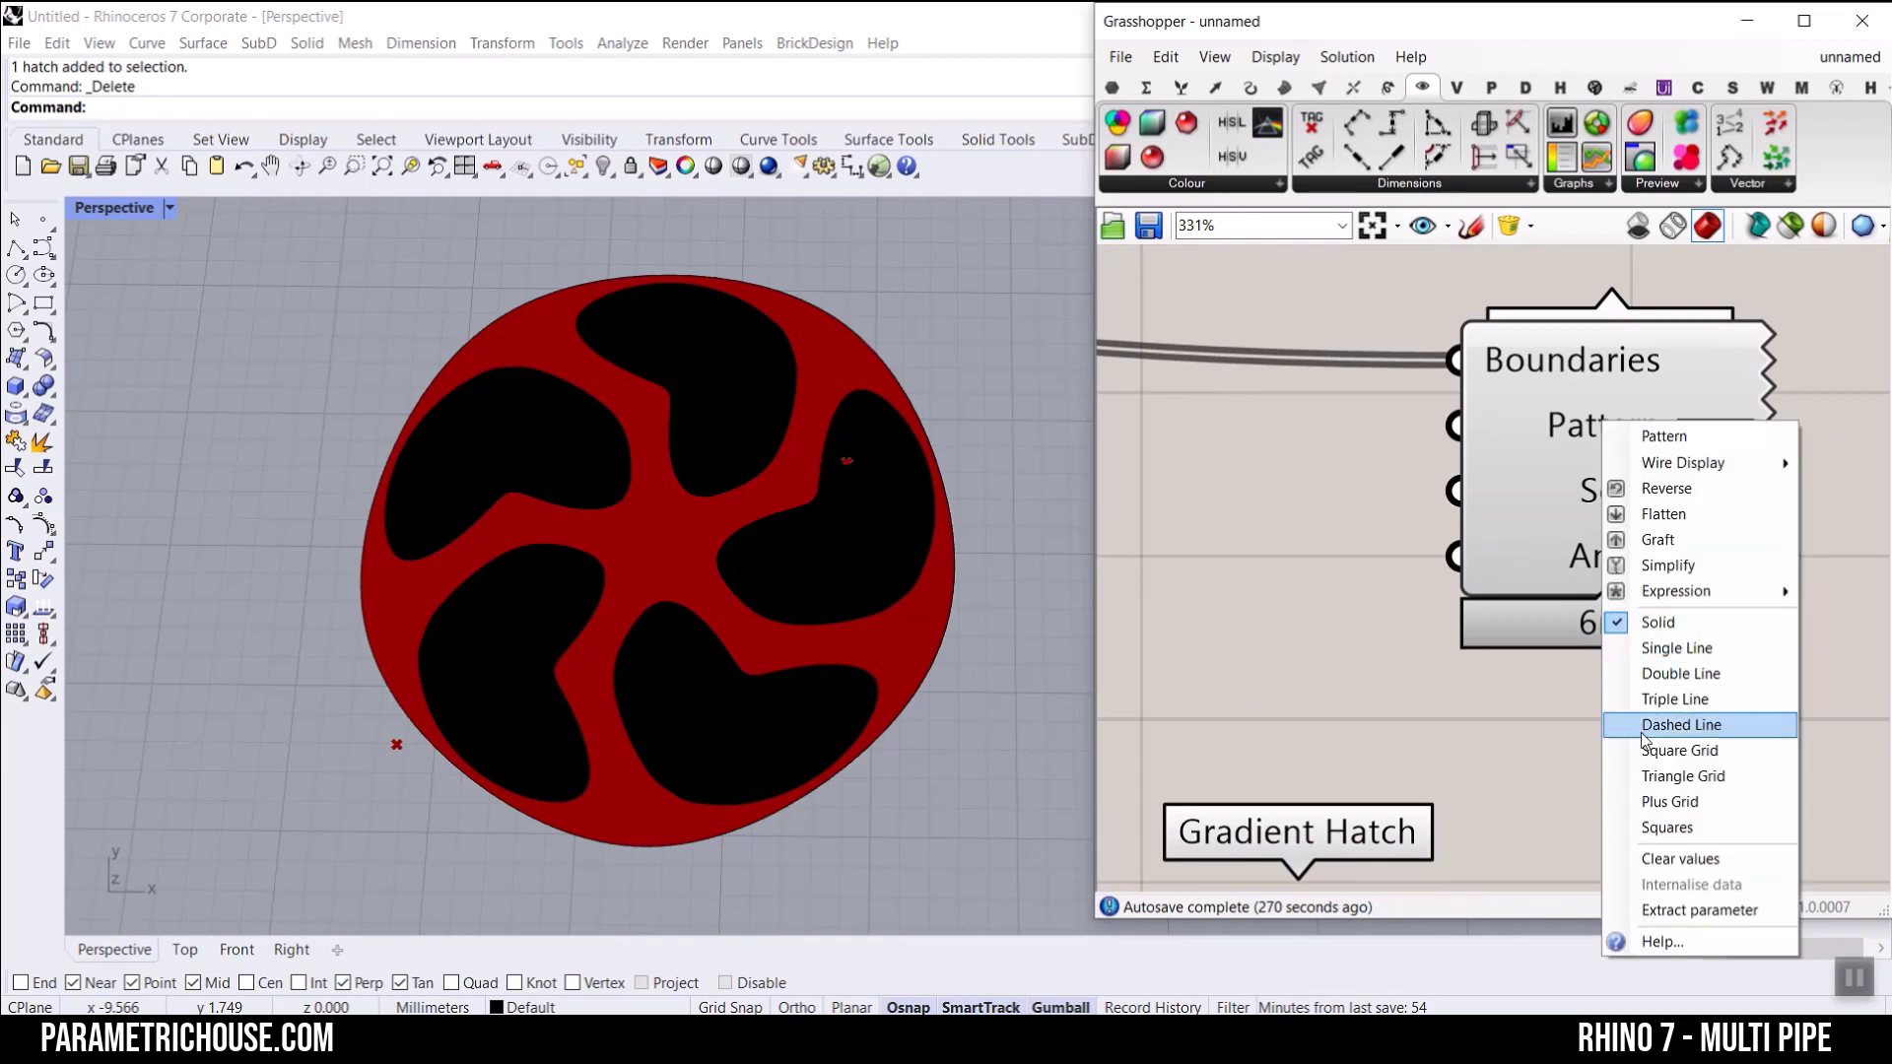
click(1682, 802)
scroll(583, 532, up, 5)
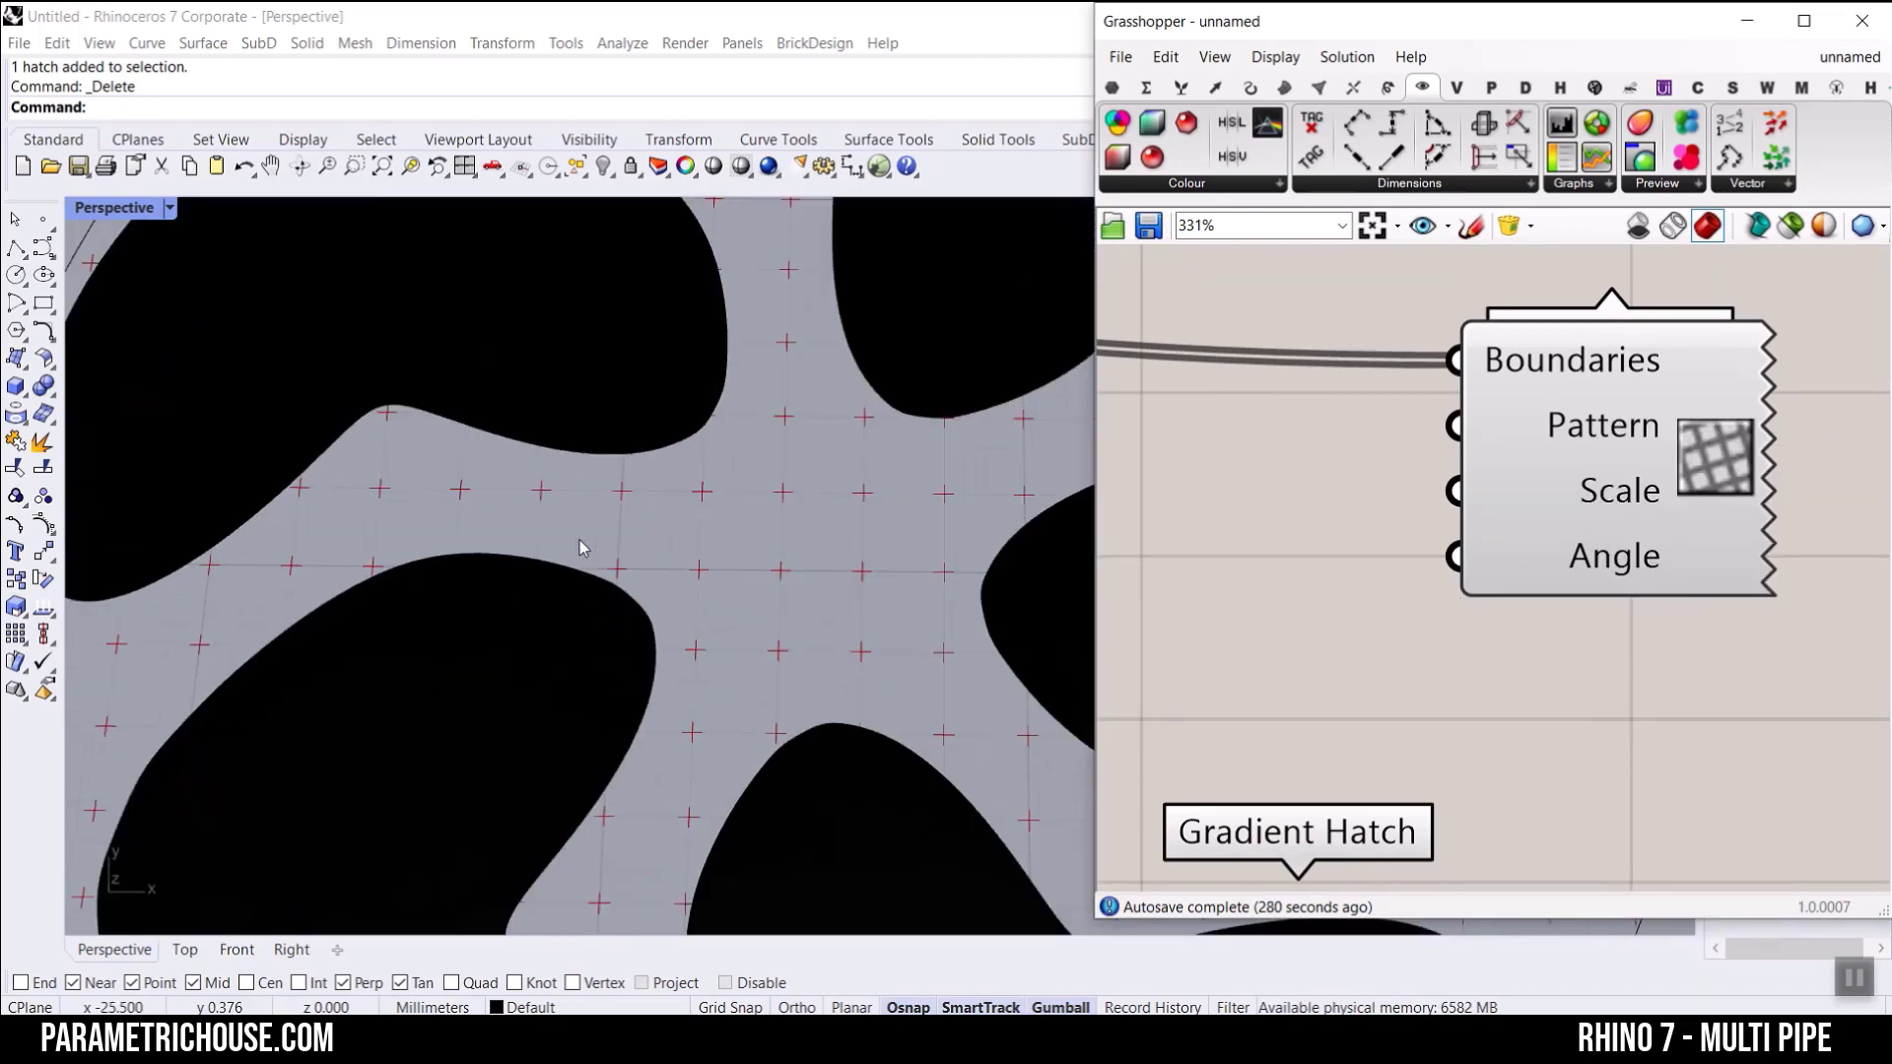
Step: Set the Pattern Hatch's pattern to Triangle Grid
right_click(1596, 431)
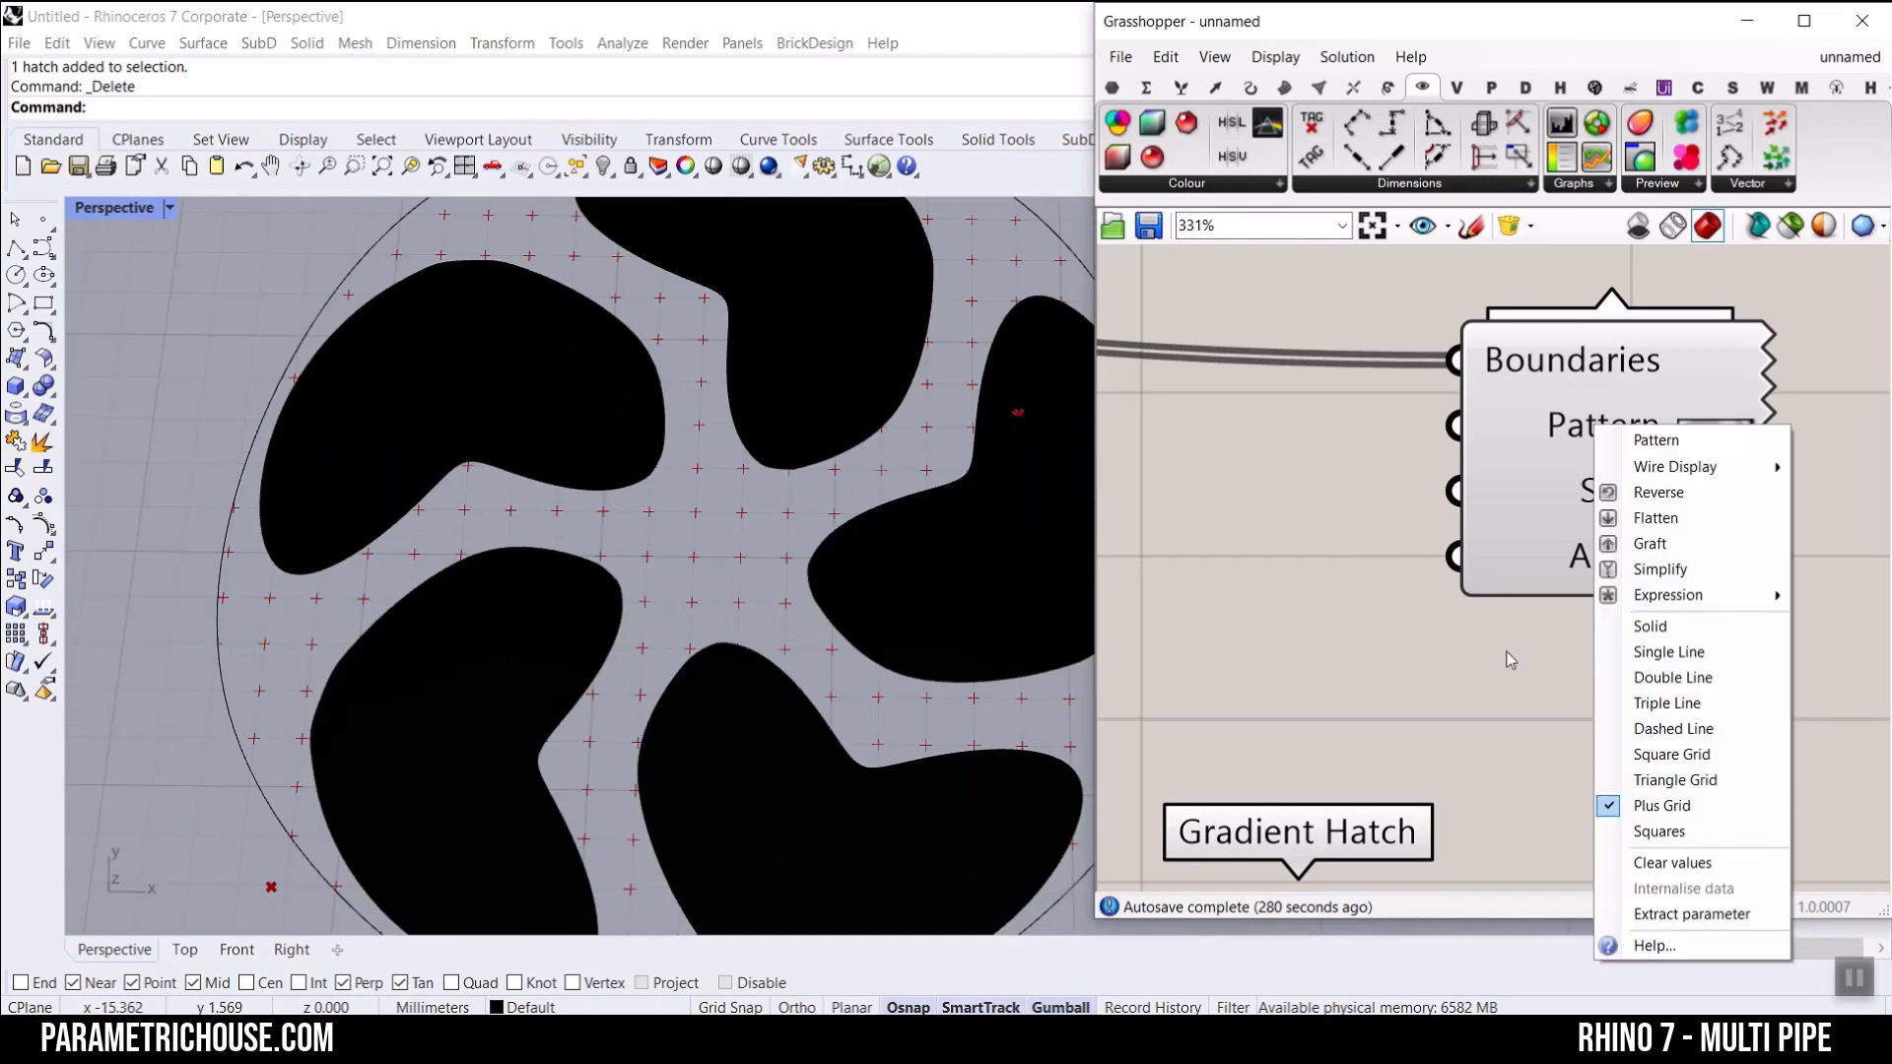
click(1643, 780)
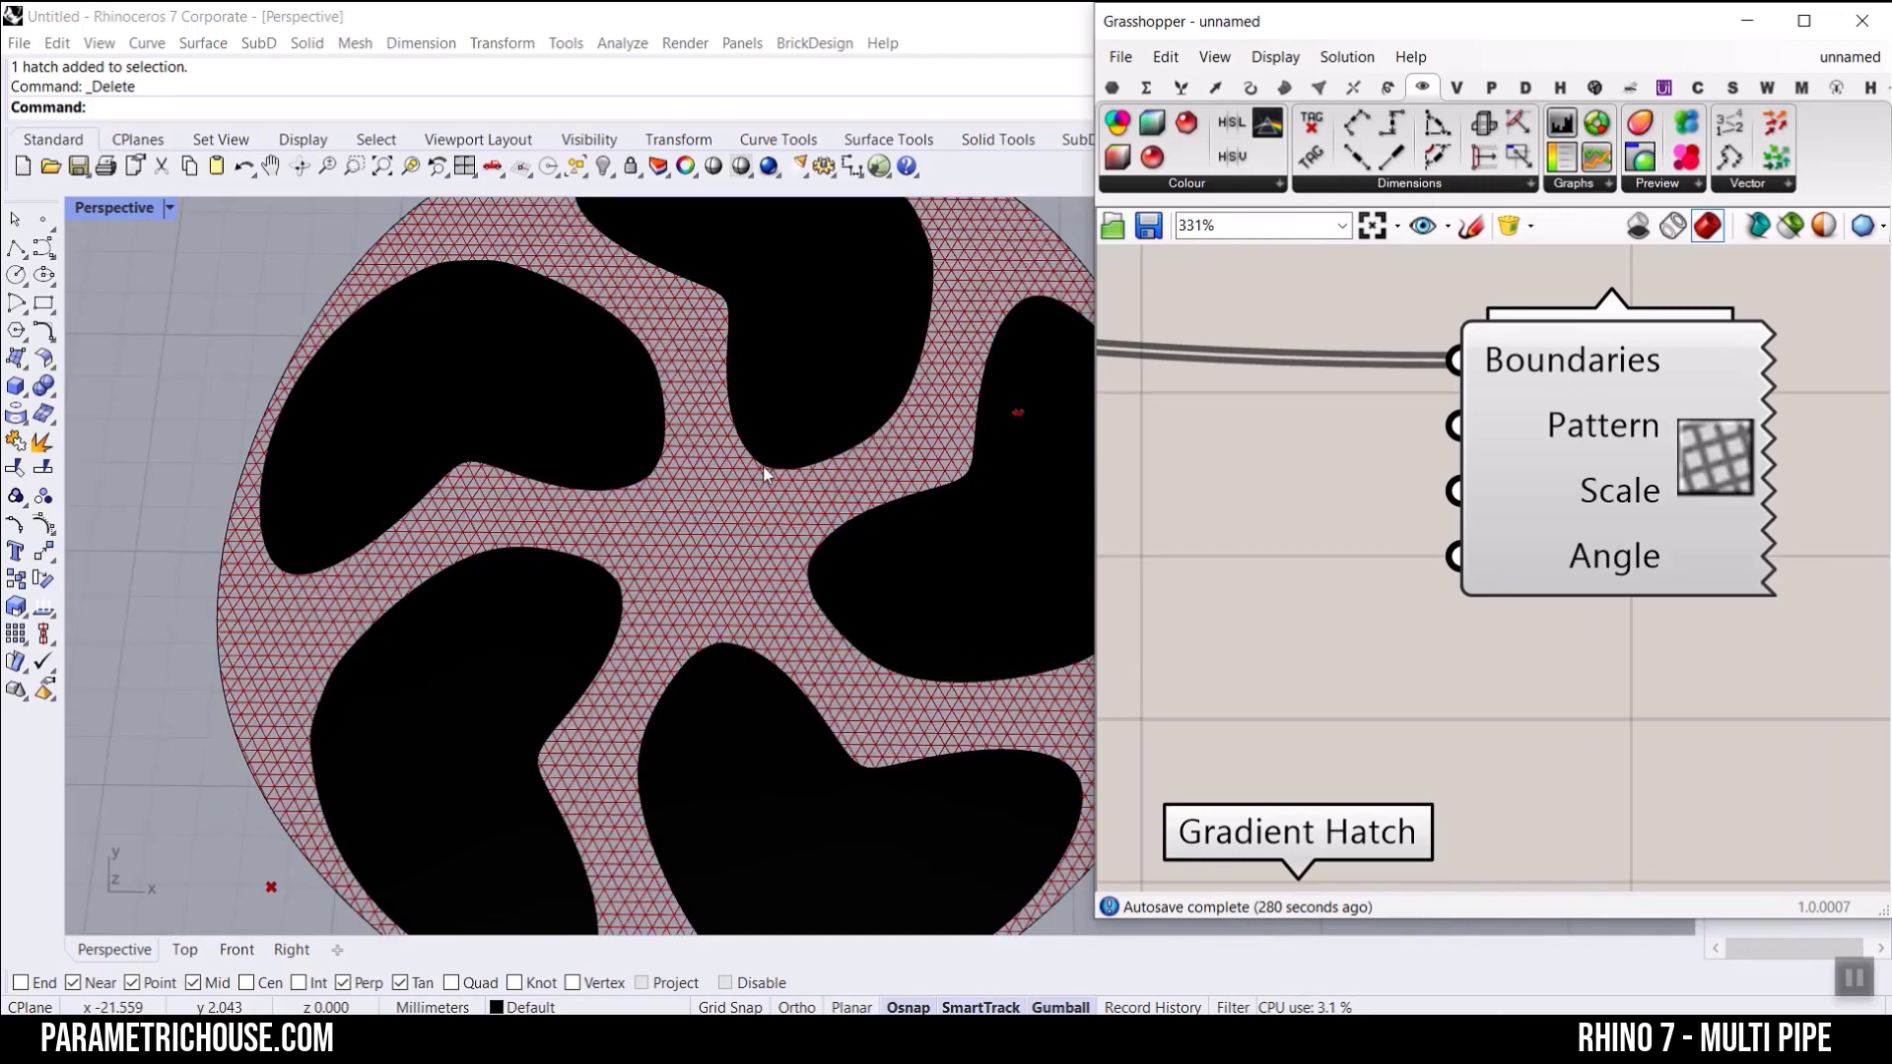
scroll(771, 473, down, 3)
scroll(1555, 473, up, 2)
Step: Create a 1.25 number slider, connect it to the Pattern Hatch's Scale, and raise it to 2.61
double_click(1392, 576)
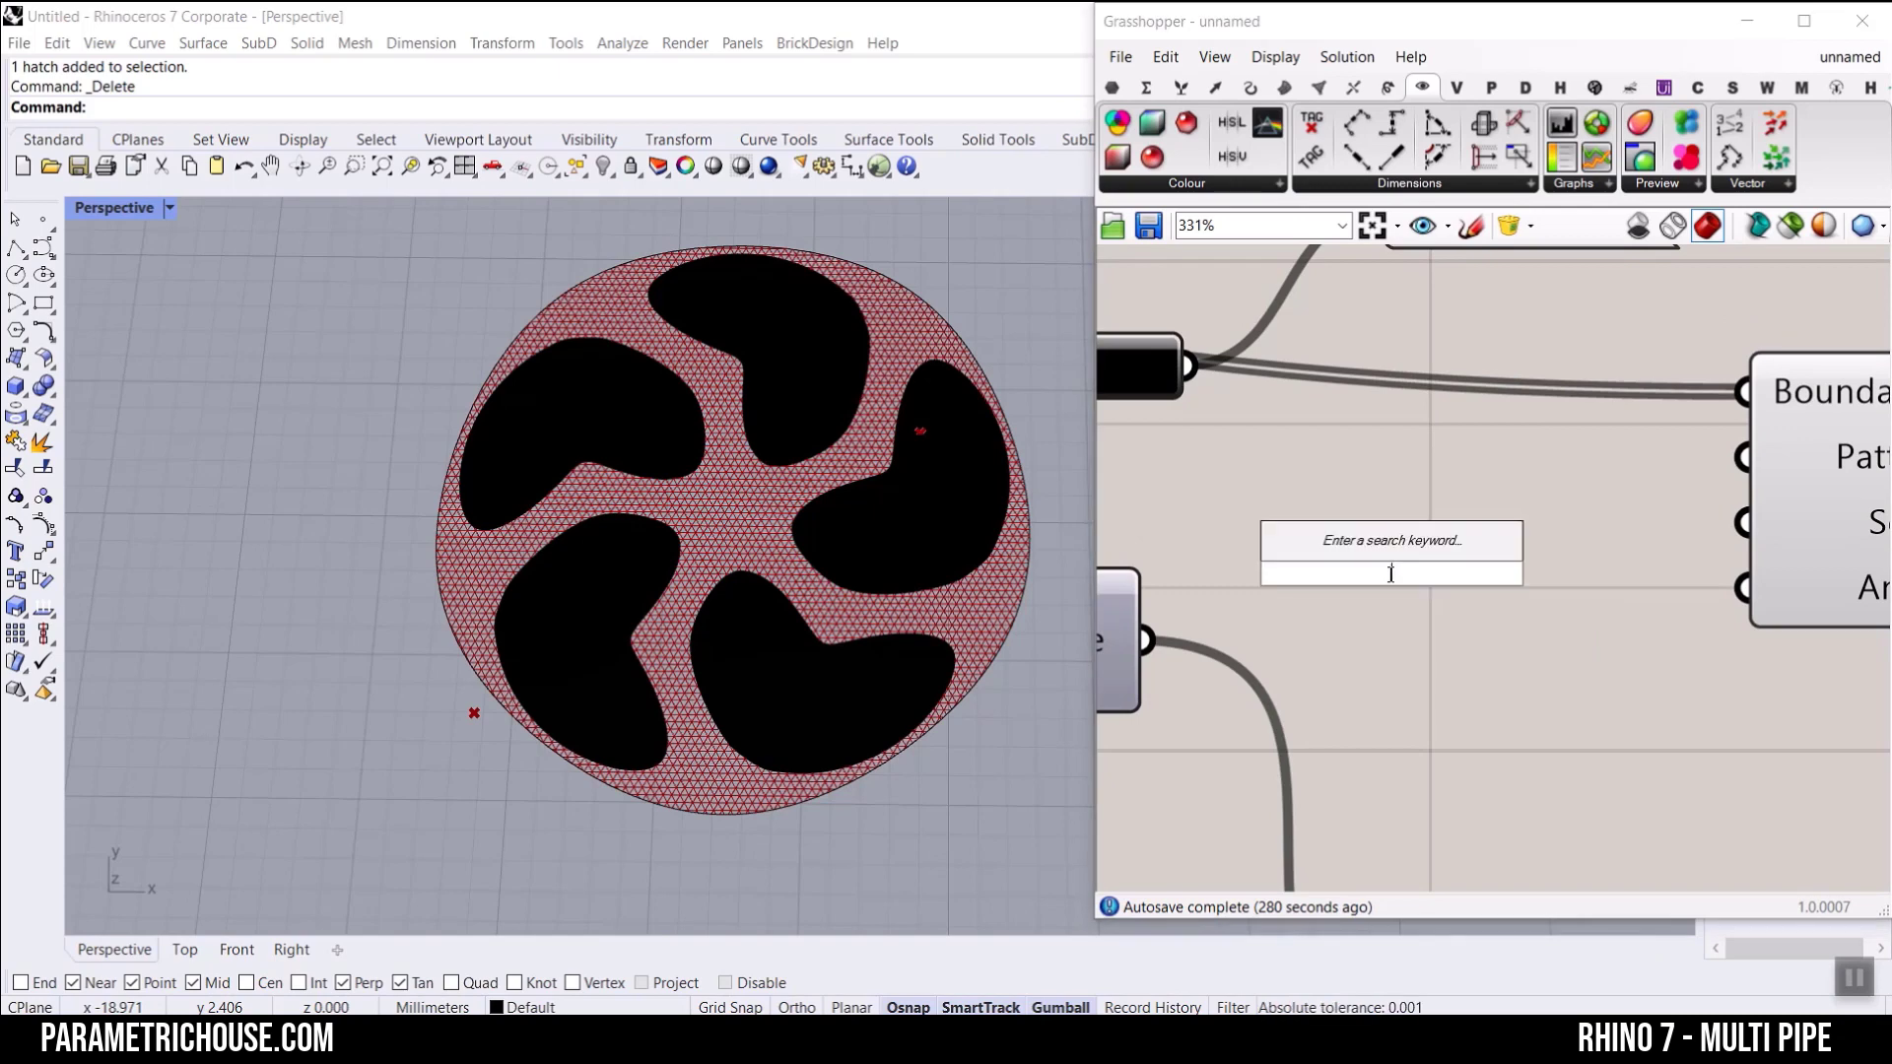
text(1.25)
key(Return)
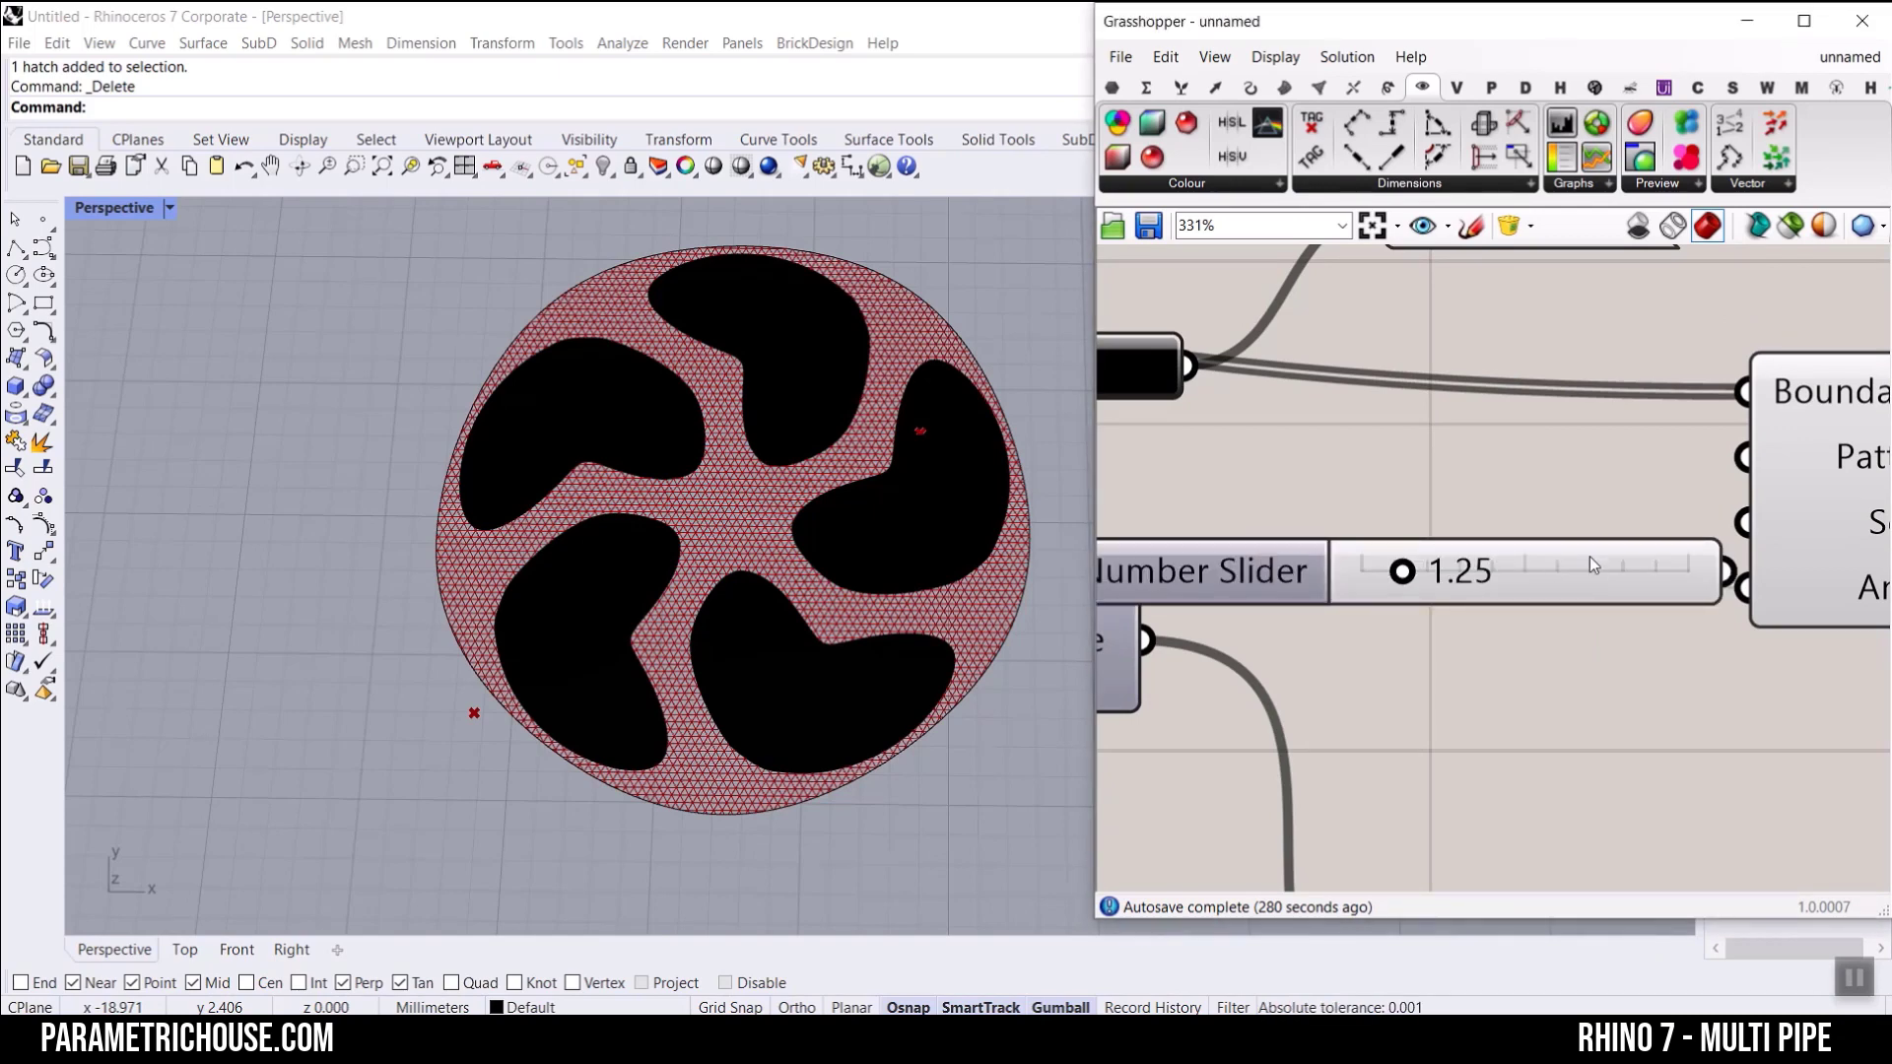
drag(1588, 557, 1497, 511)
drag(1693, 538, 1742, 523)
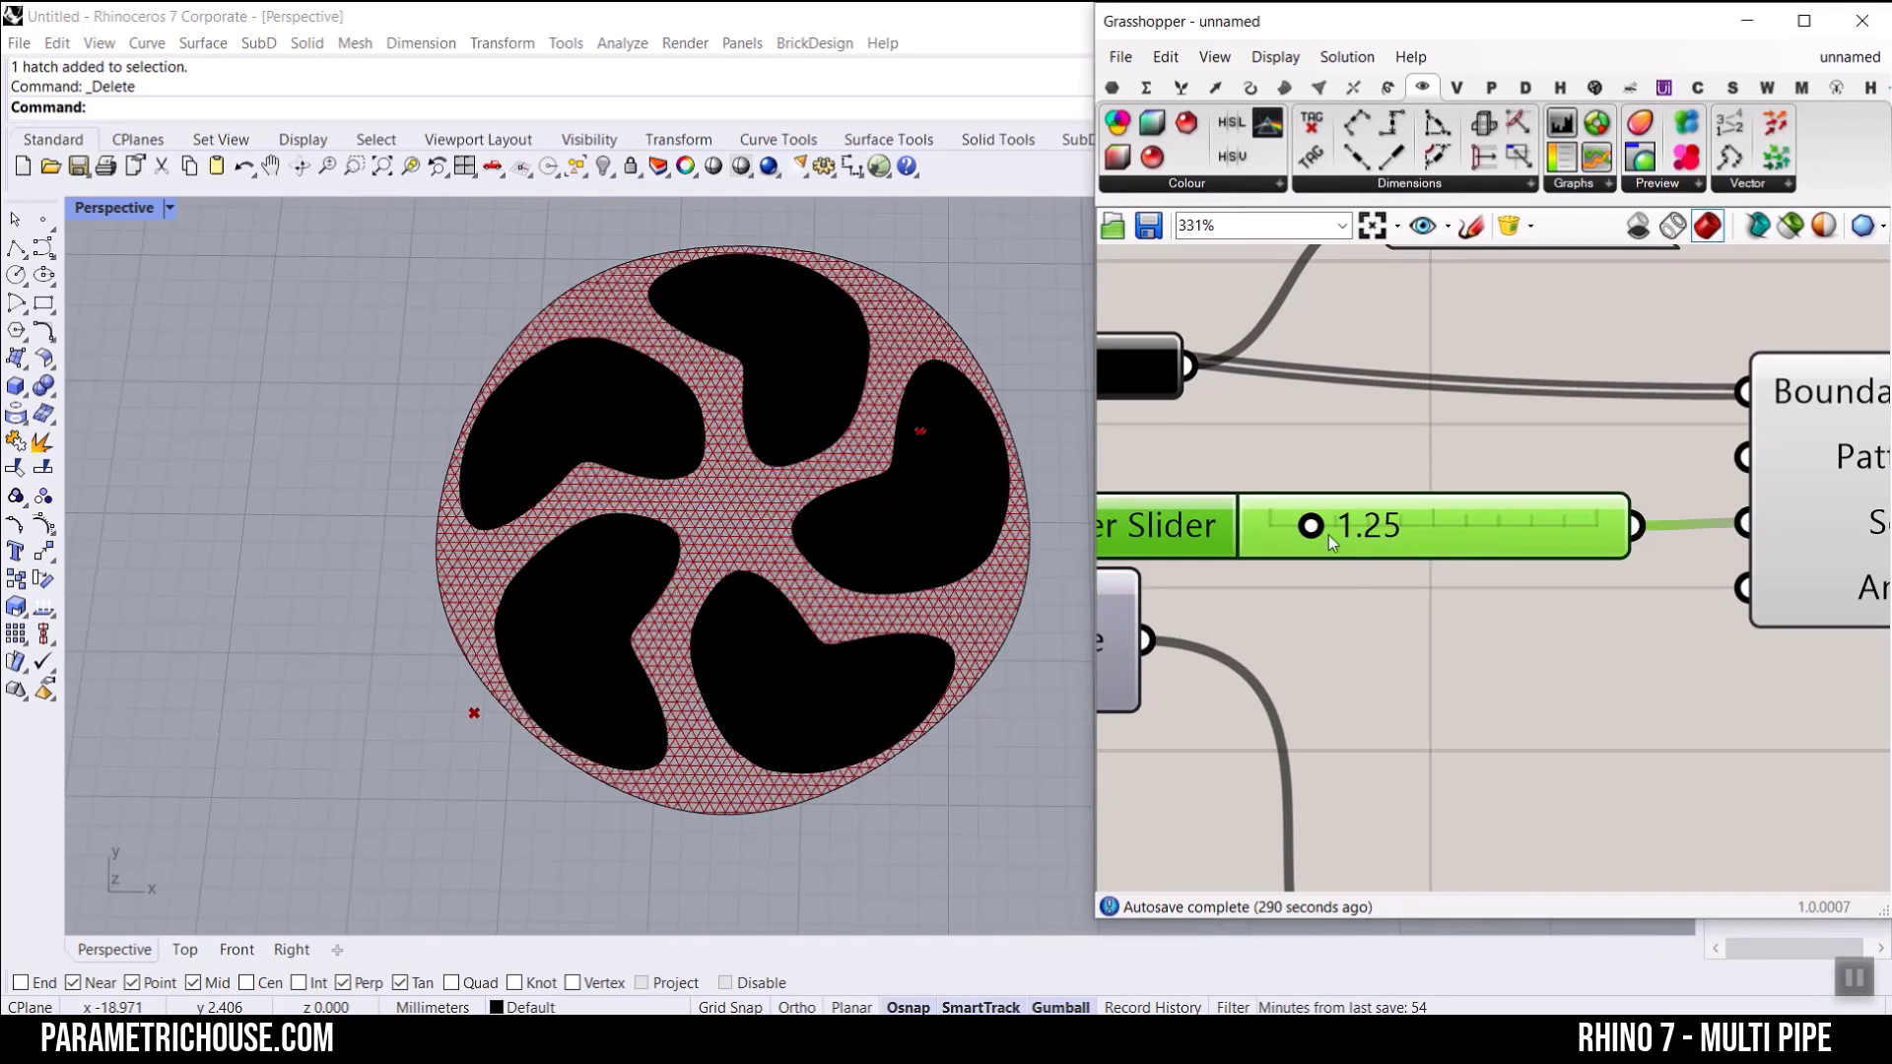
mouse_move(1328, 535)
mouse_down()
mouse_move(1430, 535)
mouse_move(1362, 537)
mouse_up()
scroll(1511, 559, down, 2)
scroll(1497, 601, up, 1)
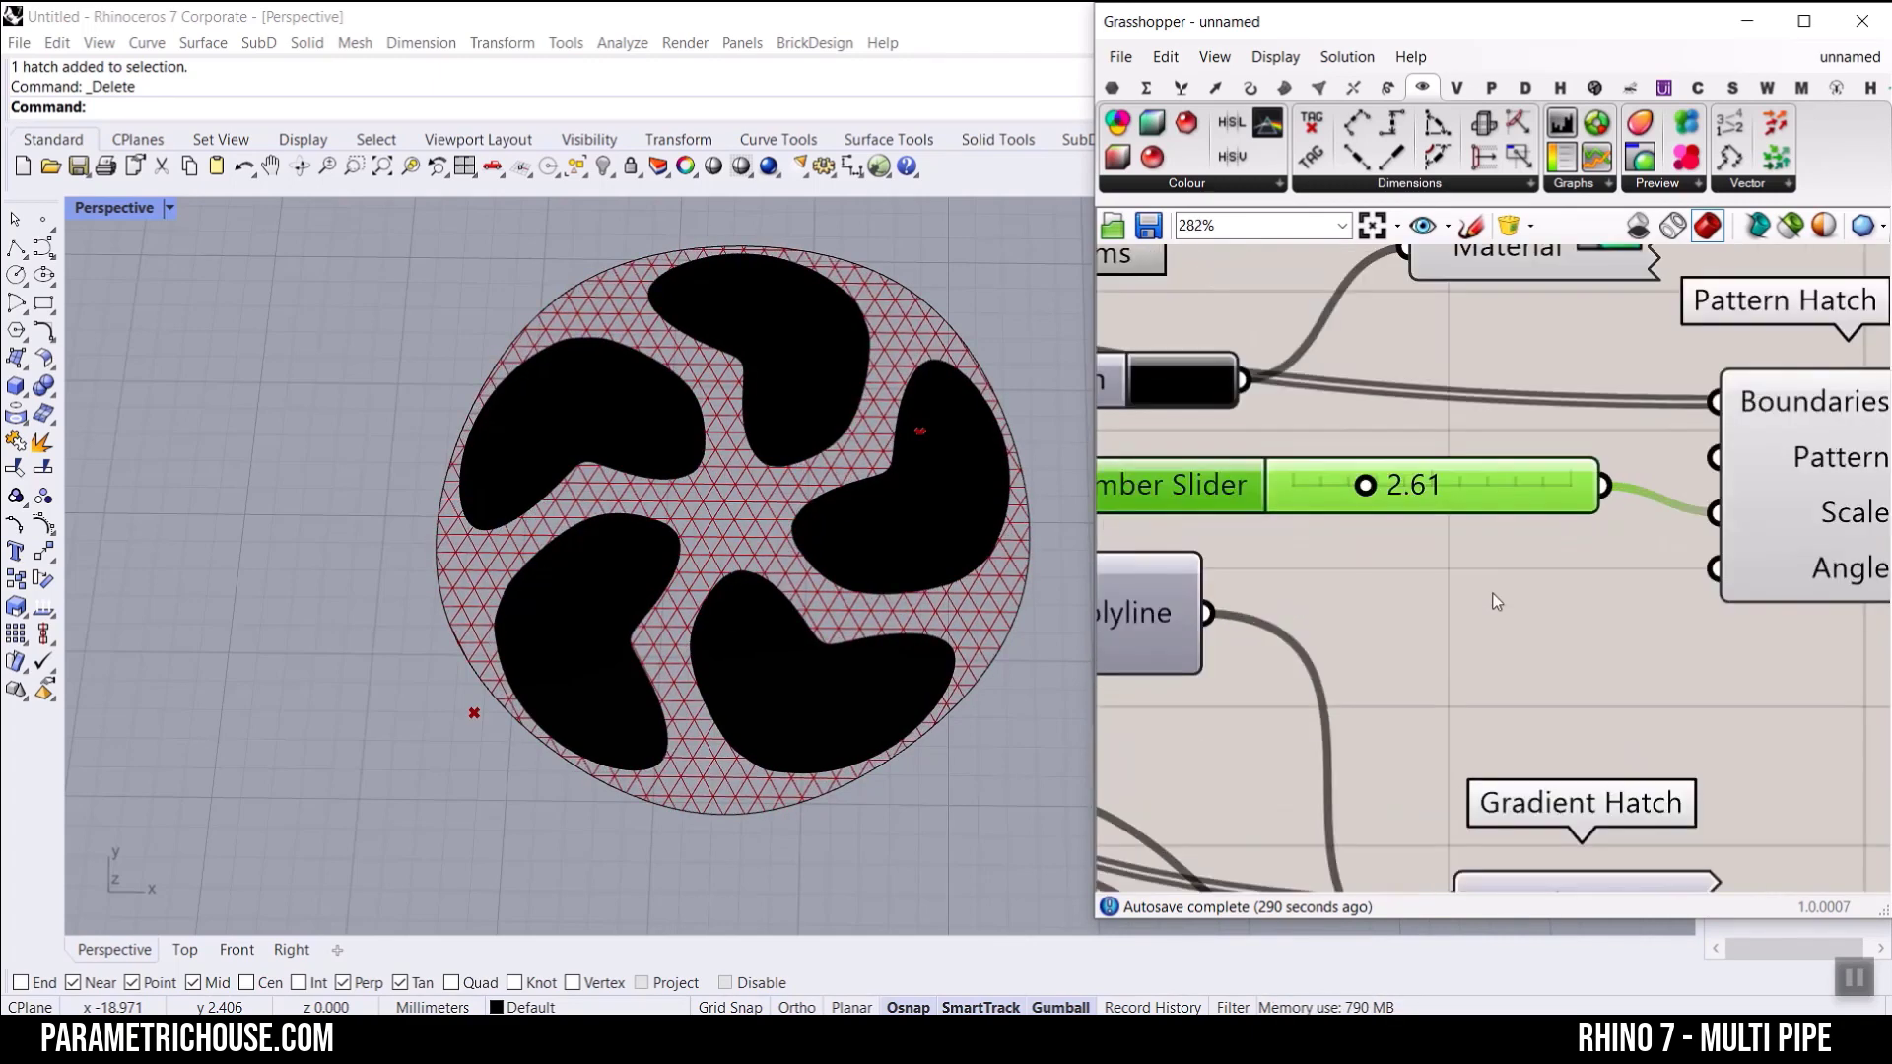
Step: Switch the Pattern Hatch's Angle to degrees and drive it with a new integer slider set to 16
right_drag(1809, 567, 1636, 552)
right_click(1635, 552)
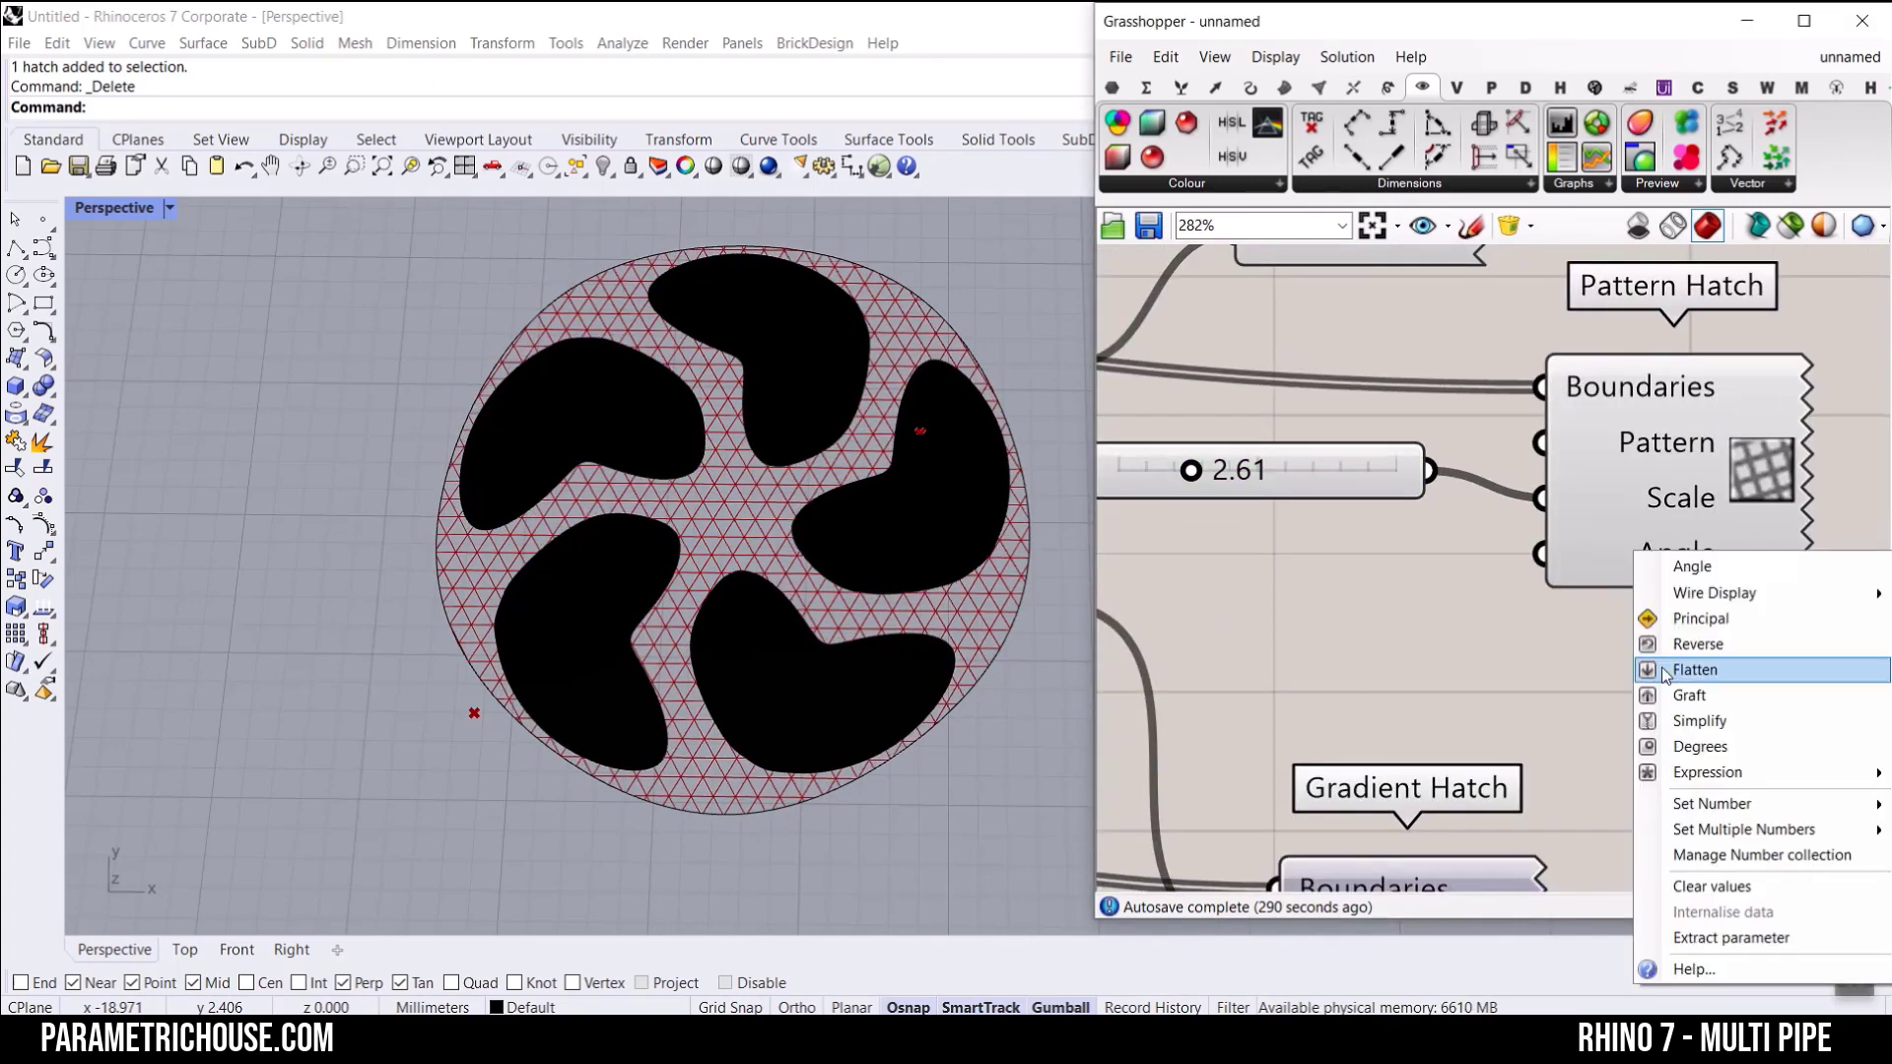
click(1696, 746)
double_click(1215, 643)
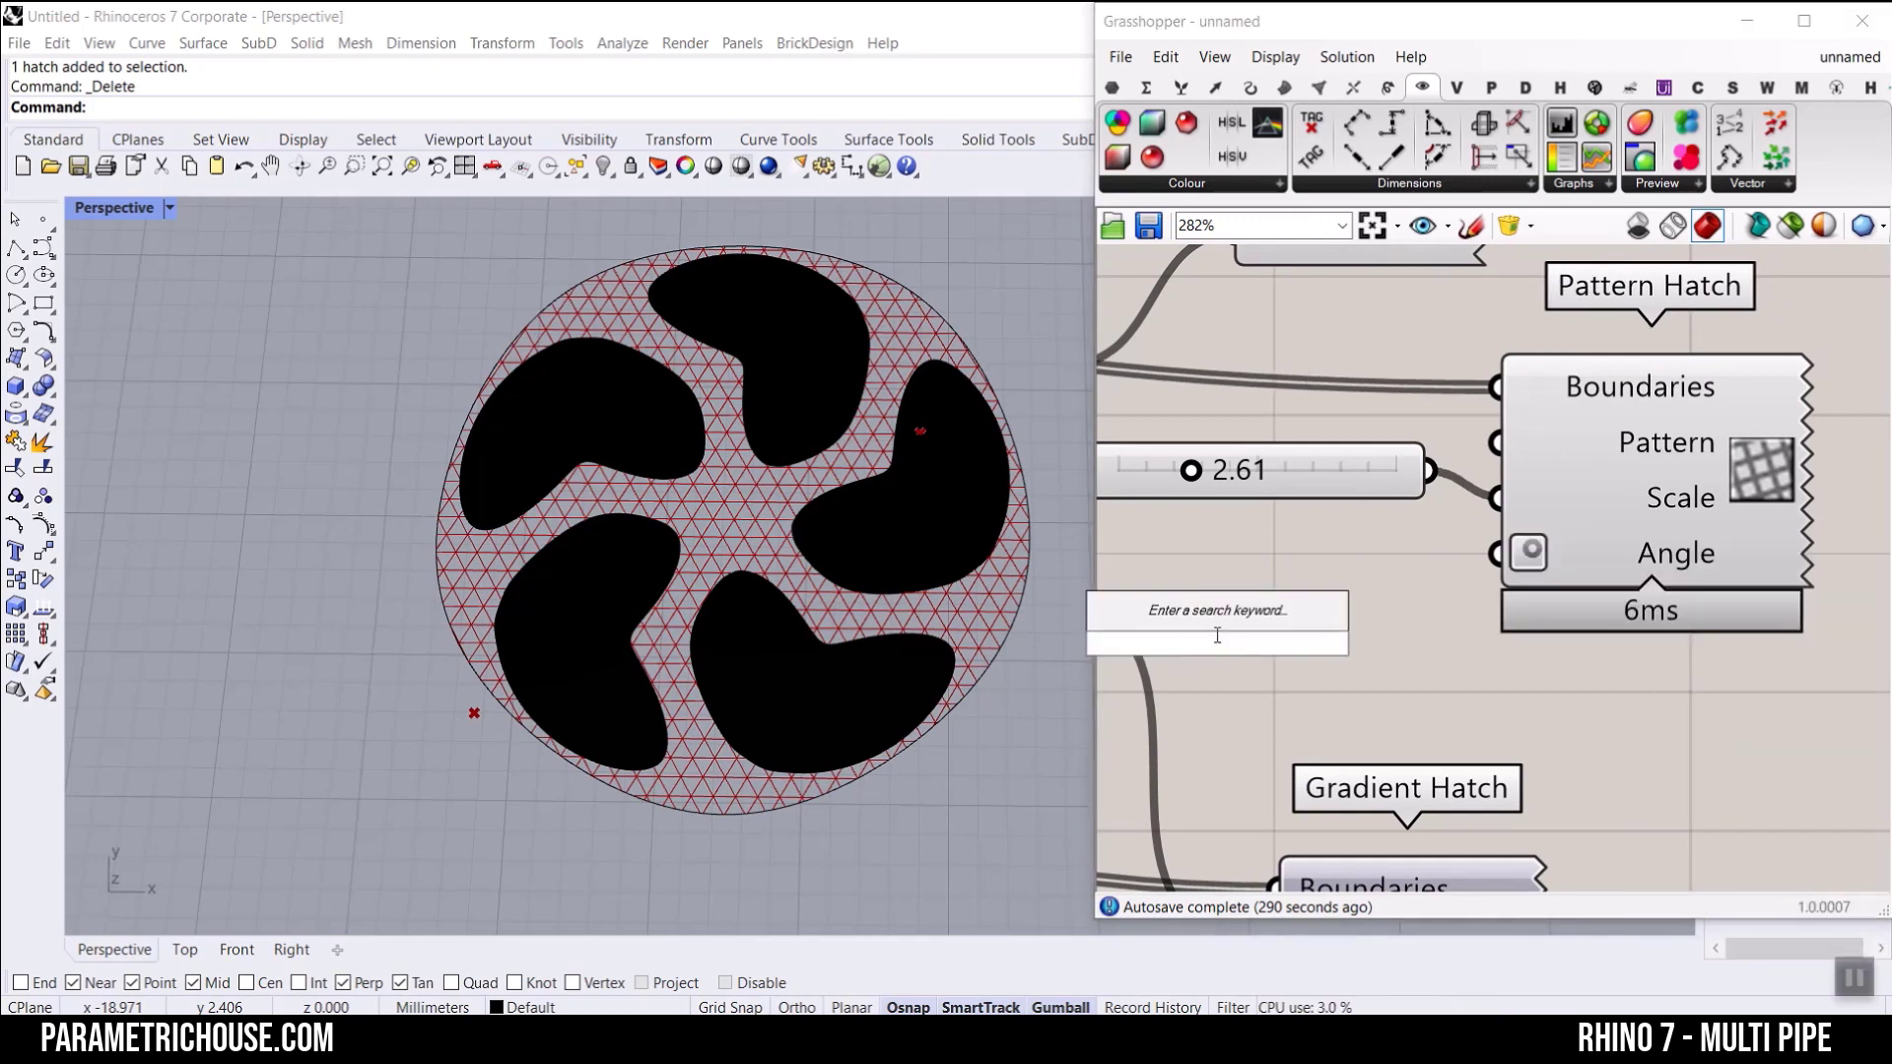
text(0..)
key(Return)
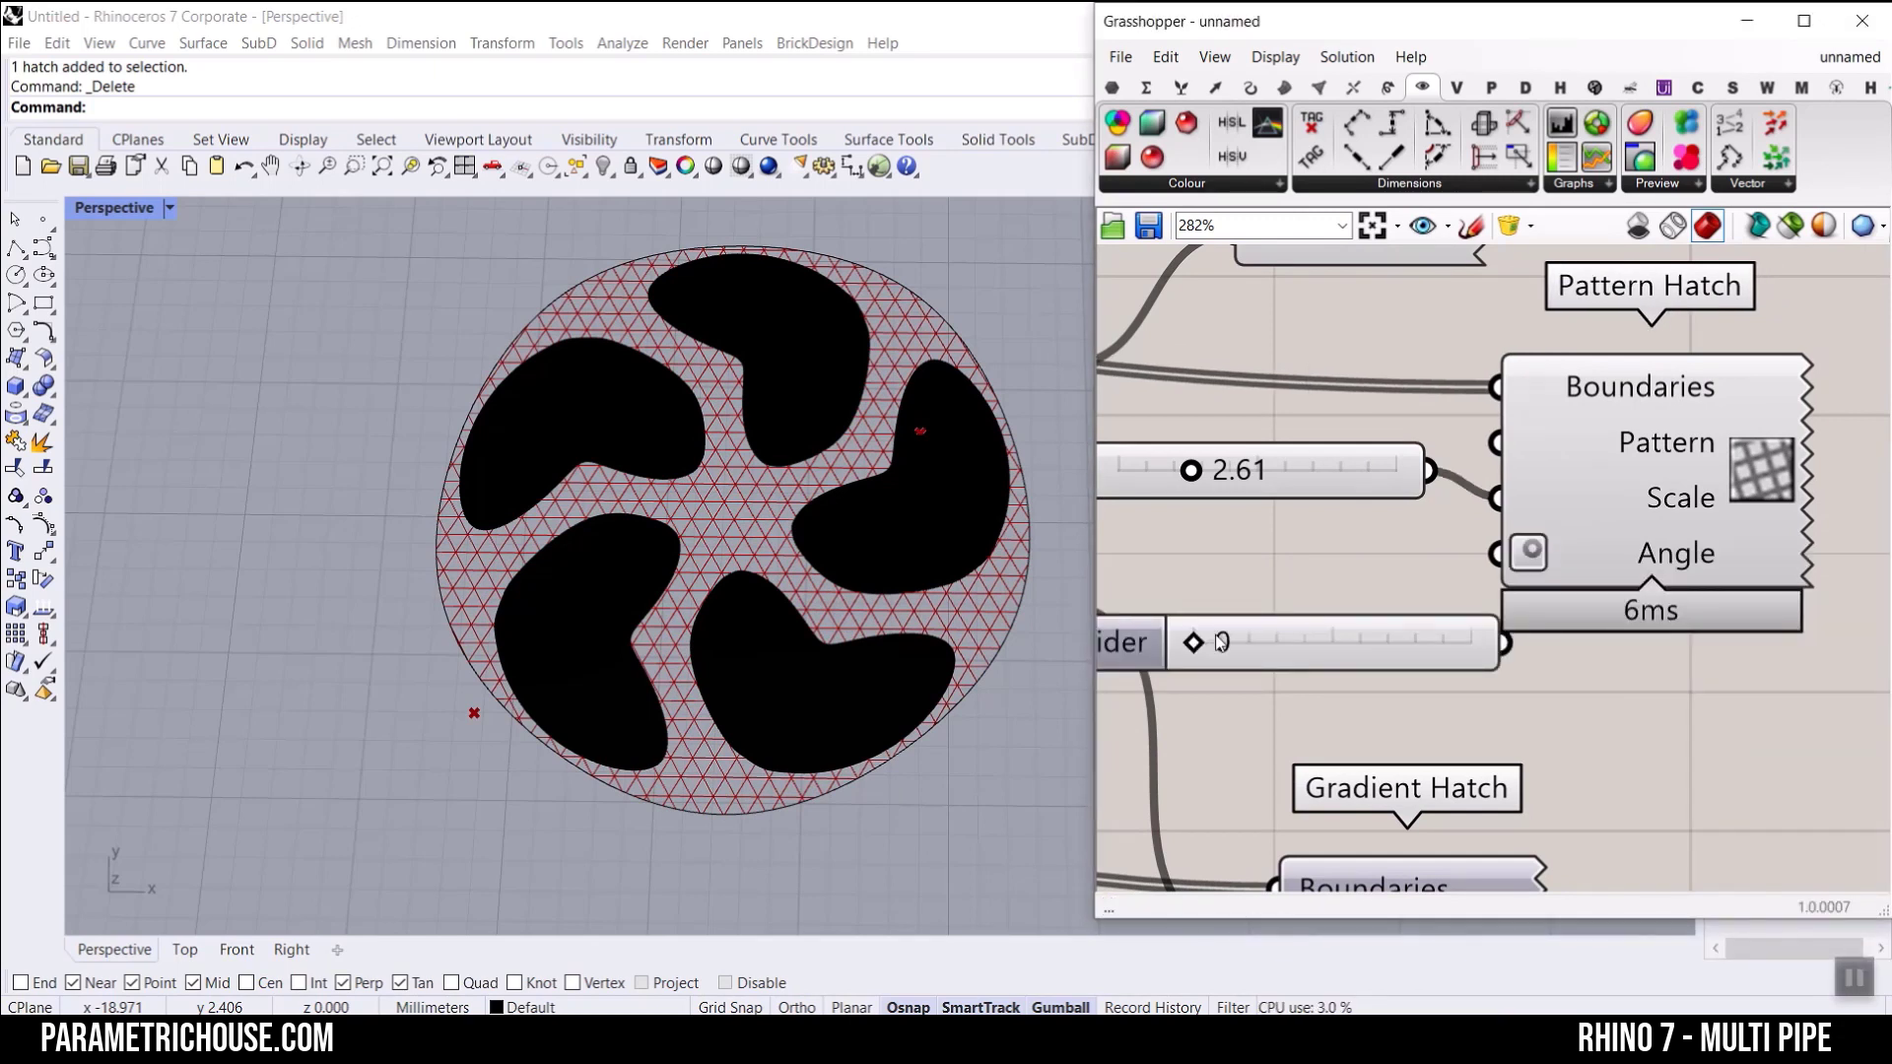
drag(1371, 666, 1295, 669)
drag(1427, 645, 1496, 553)
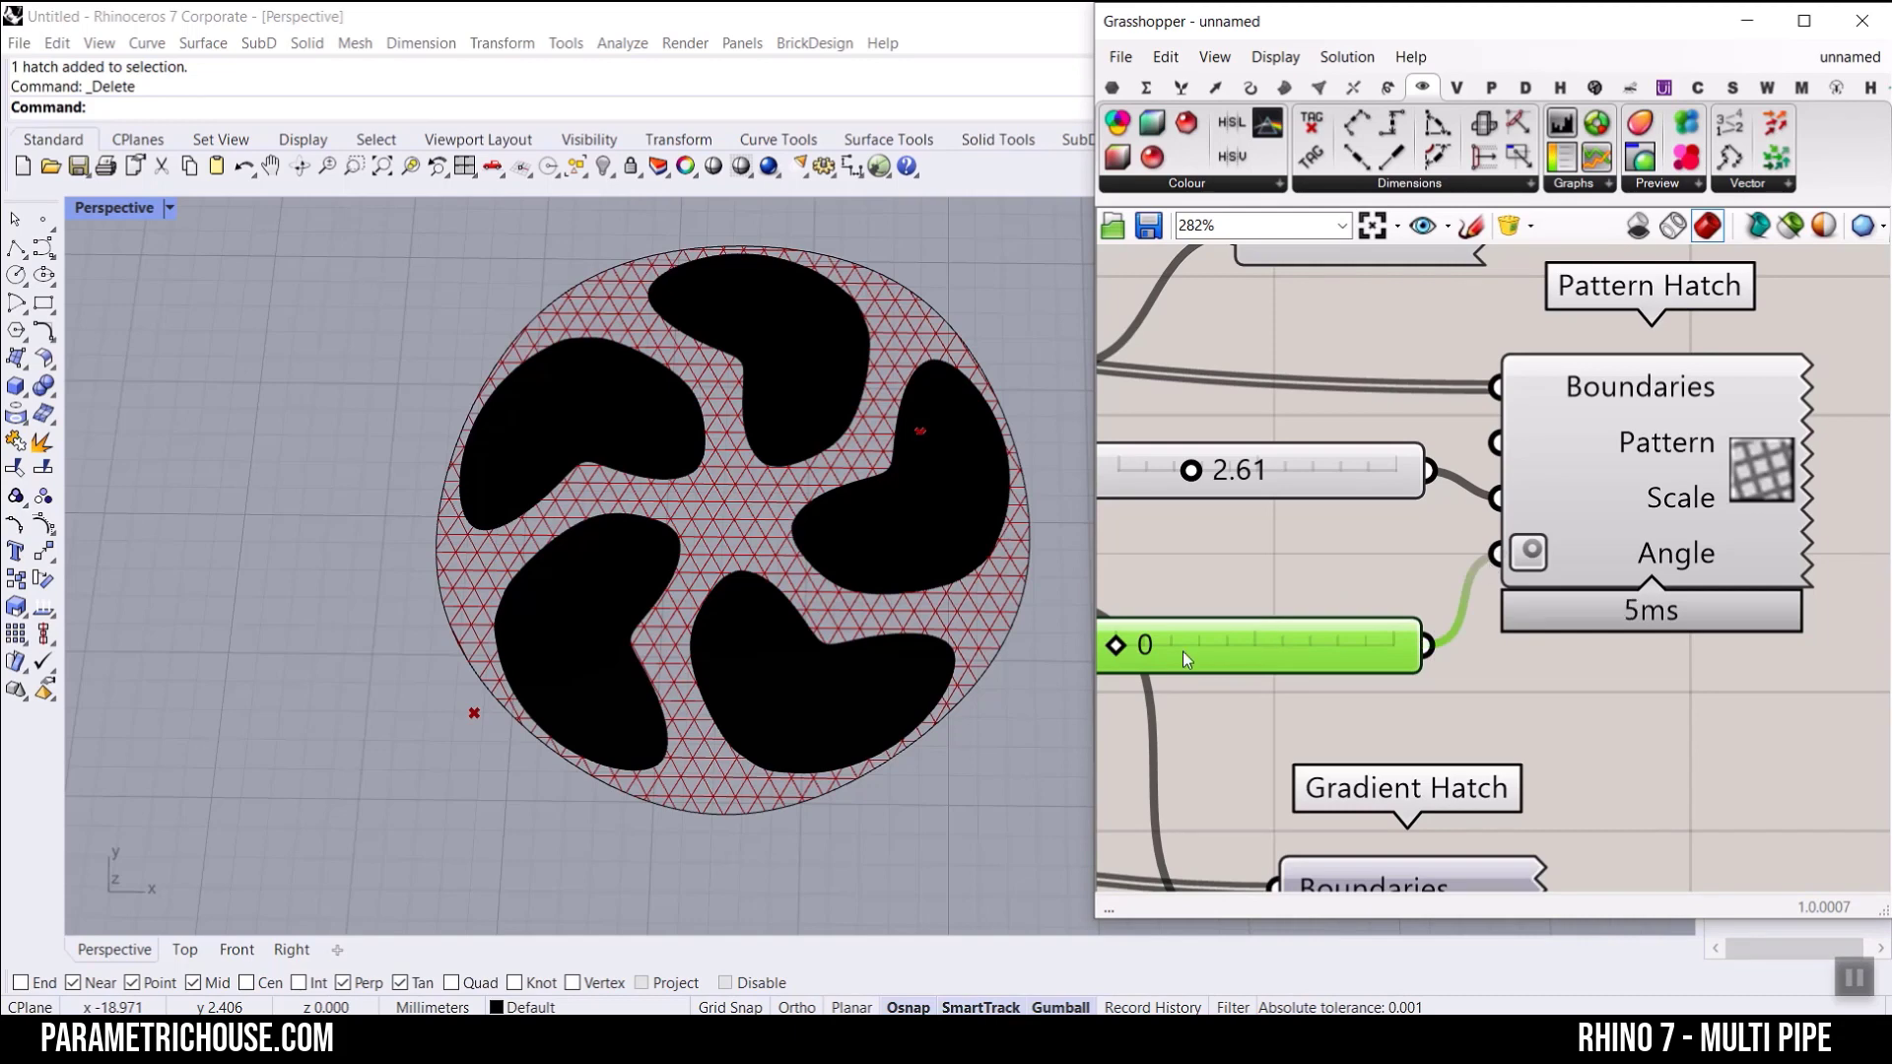
mouse_move(1116, 645)
mouse_down()
mouse_move(1306, 652)
mouse_move(1170, 654)
mouse_move(1264, 646)
mouse_up()
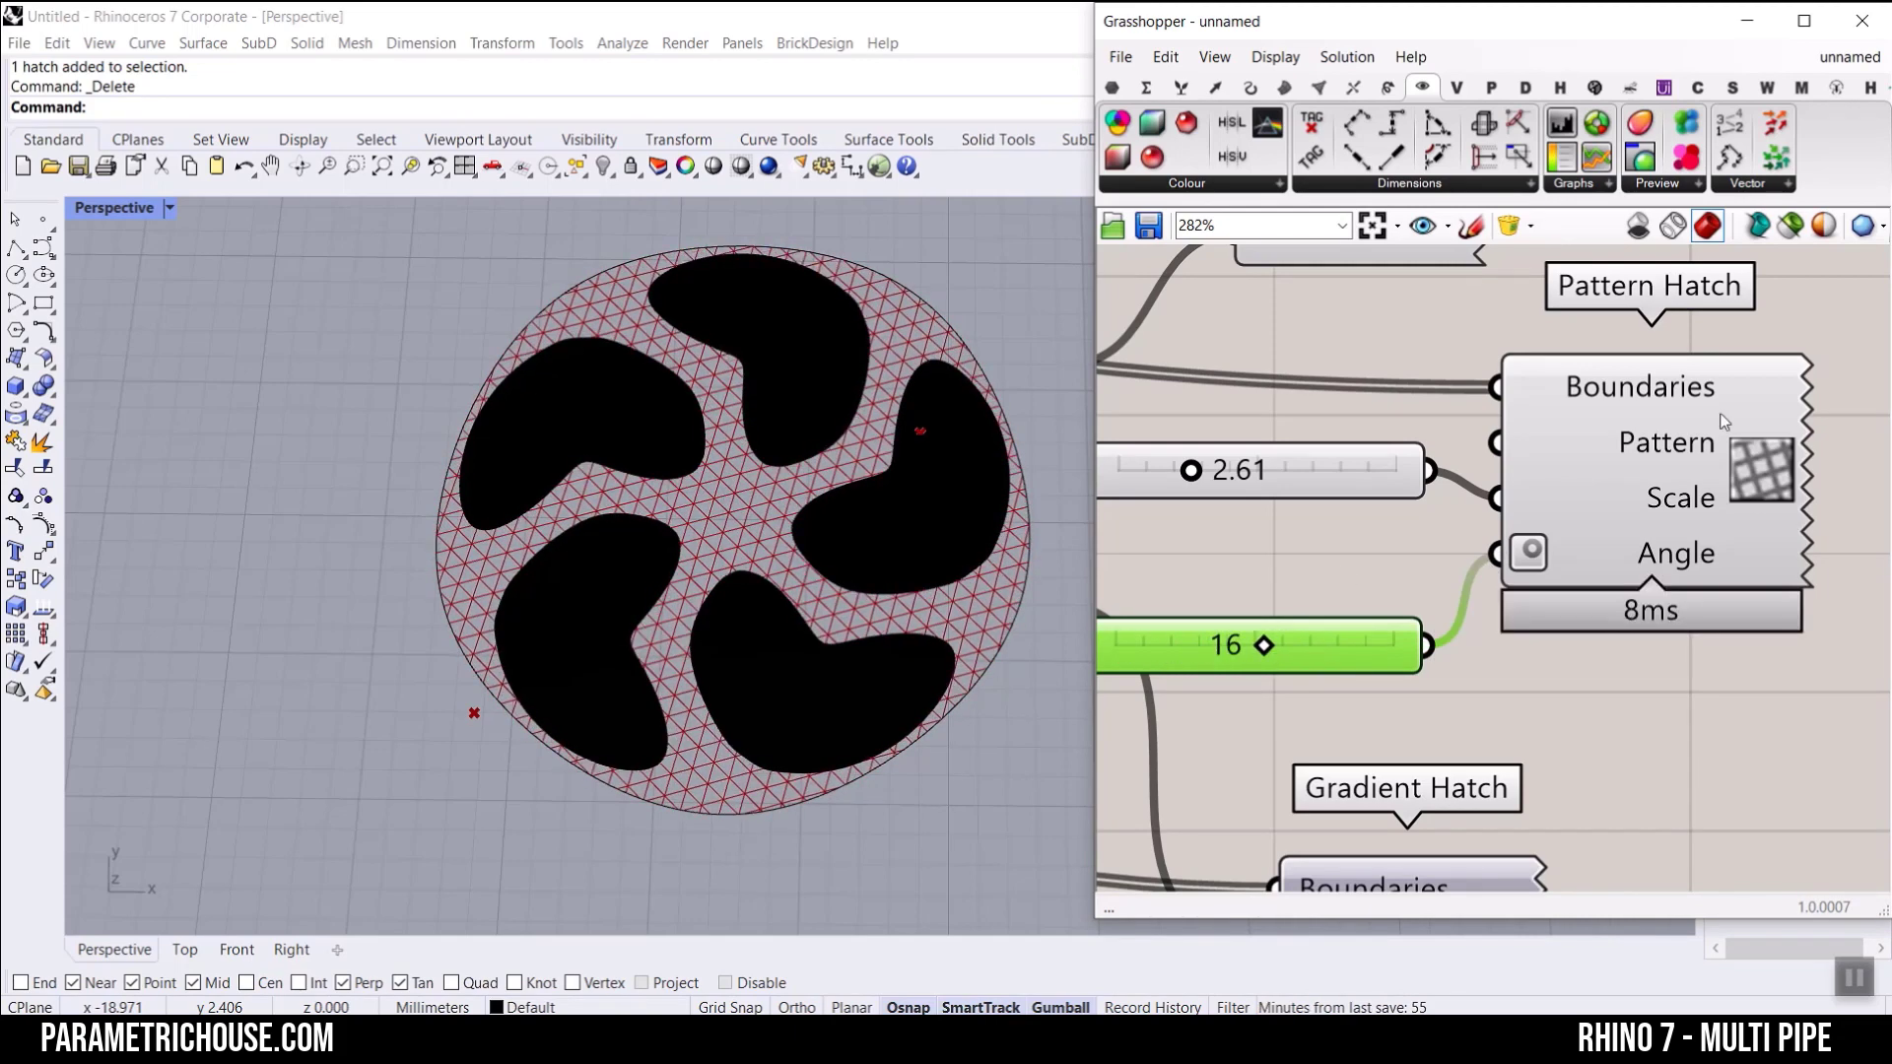
Step: Bake the Pattern Hatch into Rhino with the default attributes
right_click(1762, 454)
click(1675, 541)
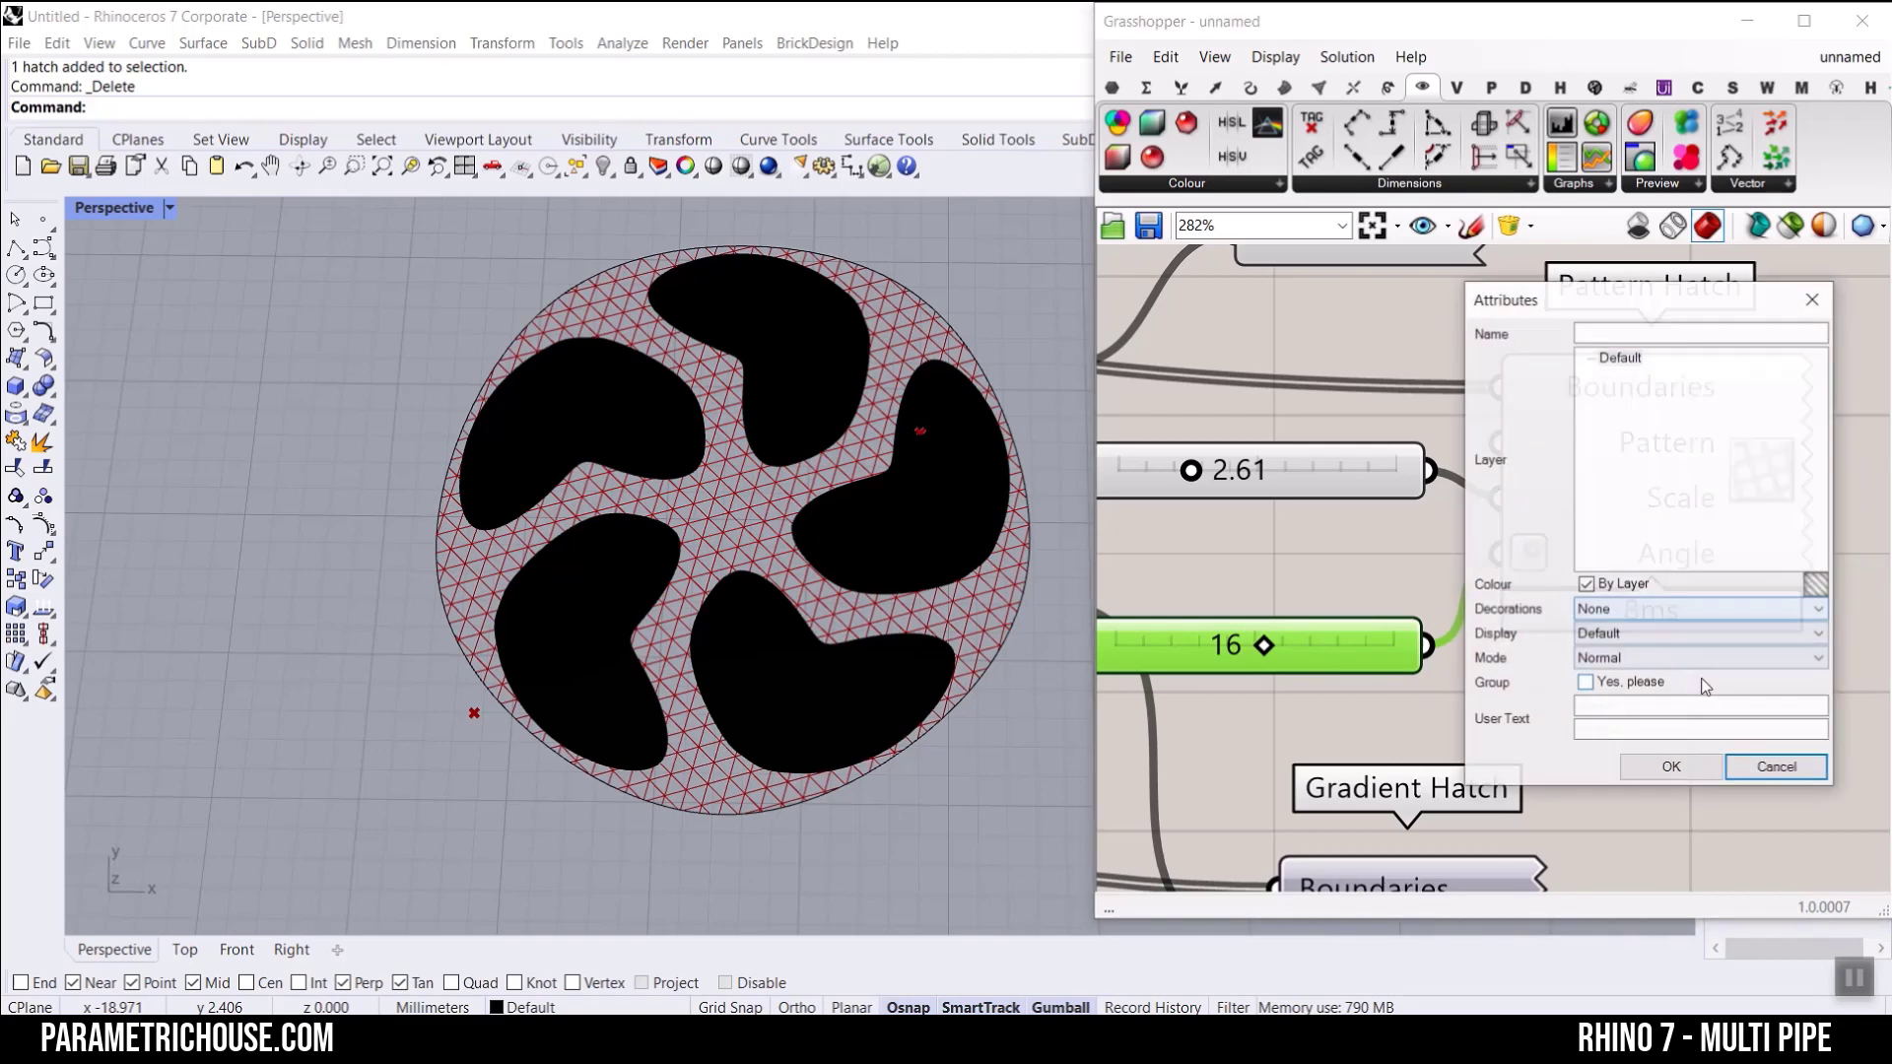
click(1675, 767)
Step: Bake the Curve parameter that feeds the black outline preview into Rhino
scroll(1636, 601, down, 5)
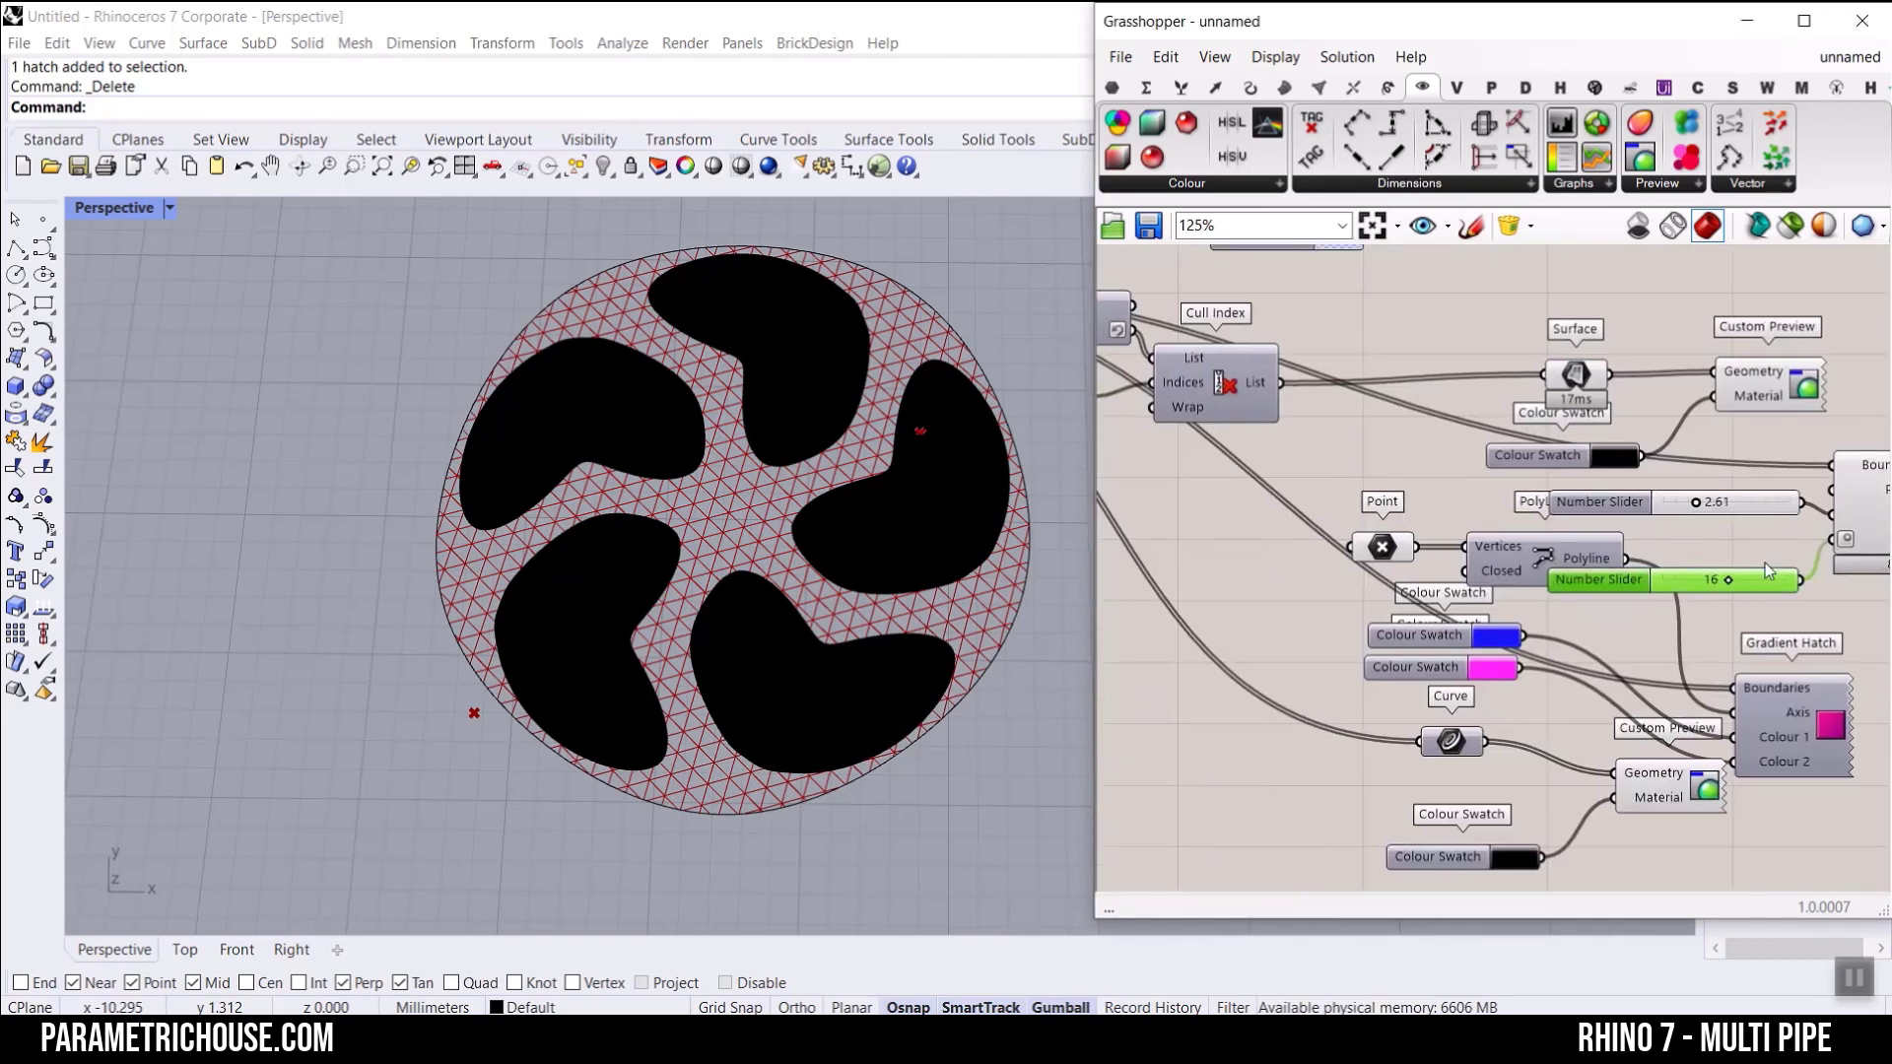
right_drag(1483, 701, 1565, 606)
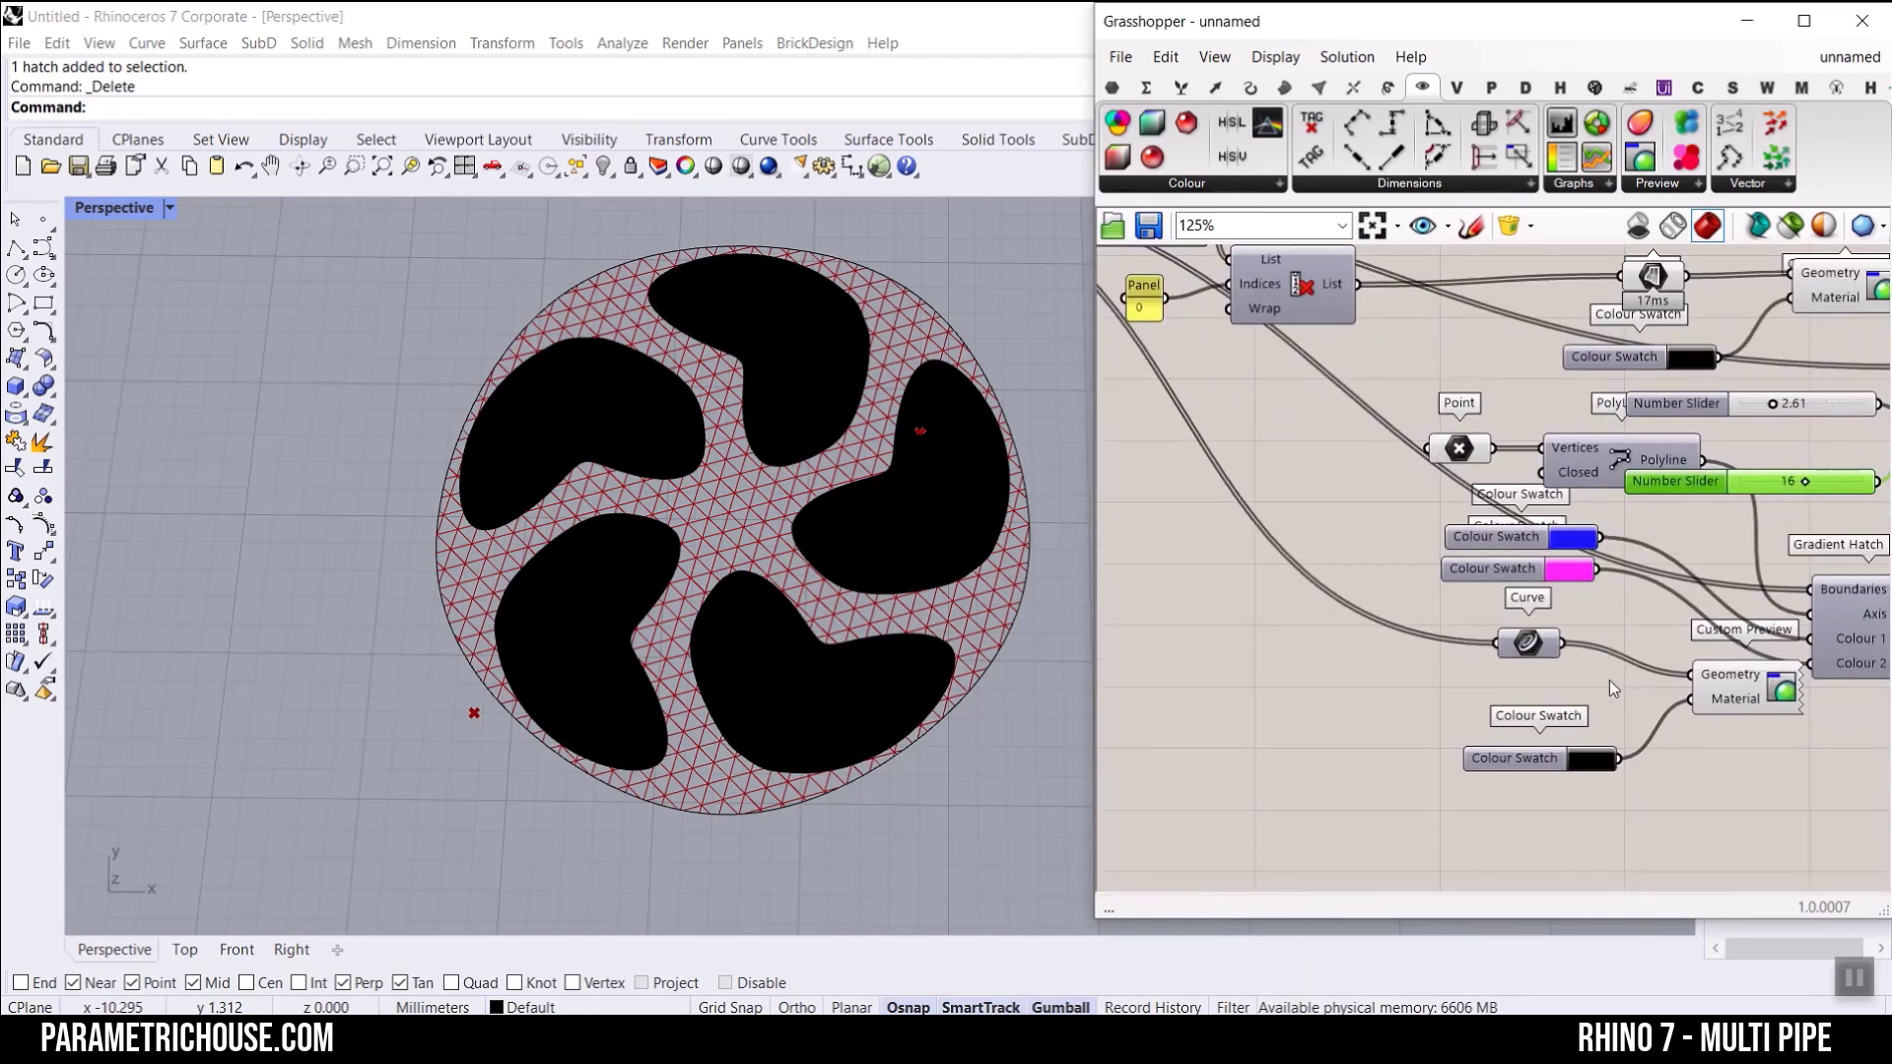
right_click(1532, 645)
click(1578, 619)
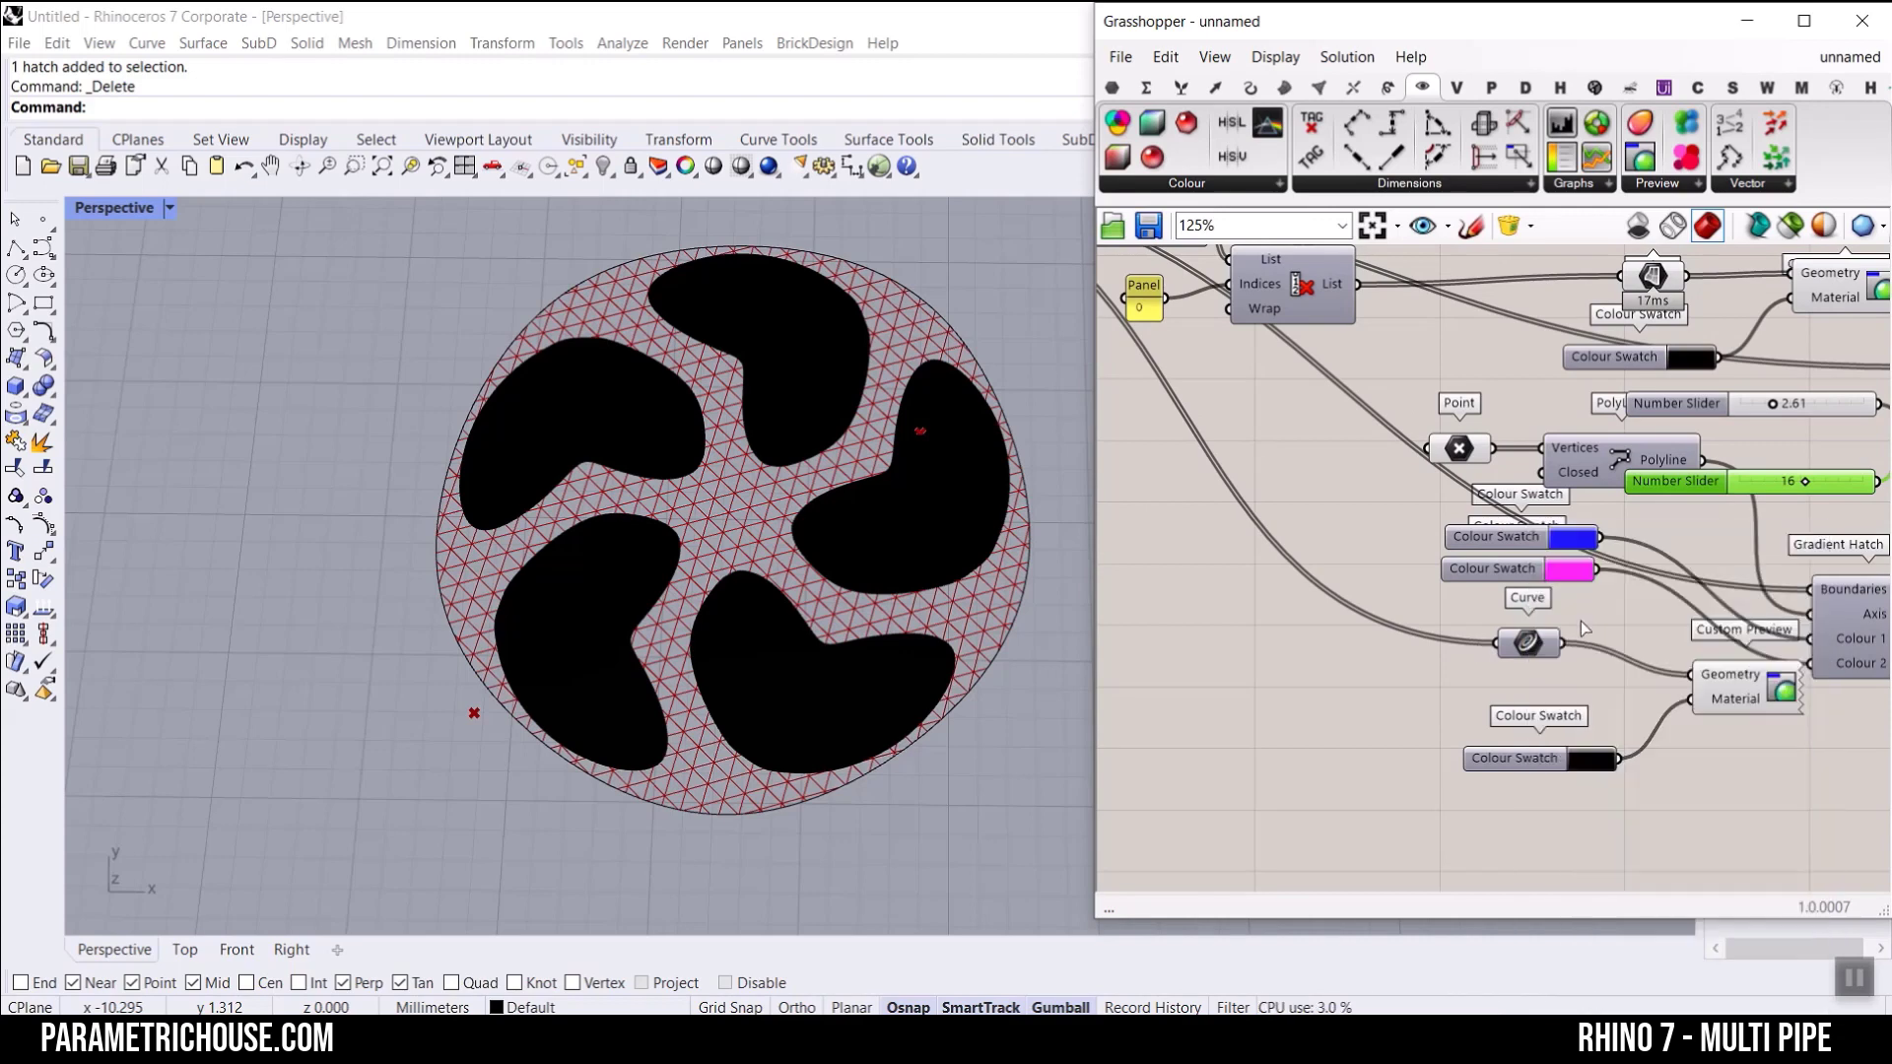
click(1618, 844)
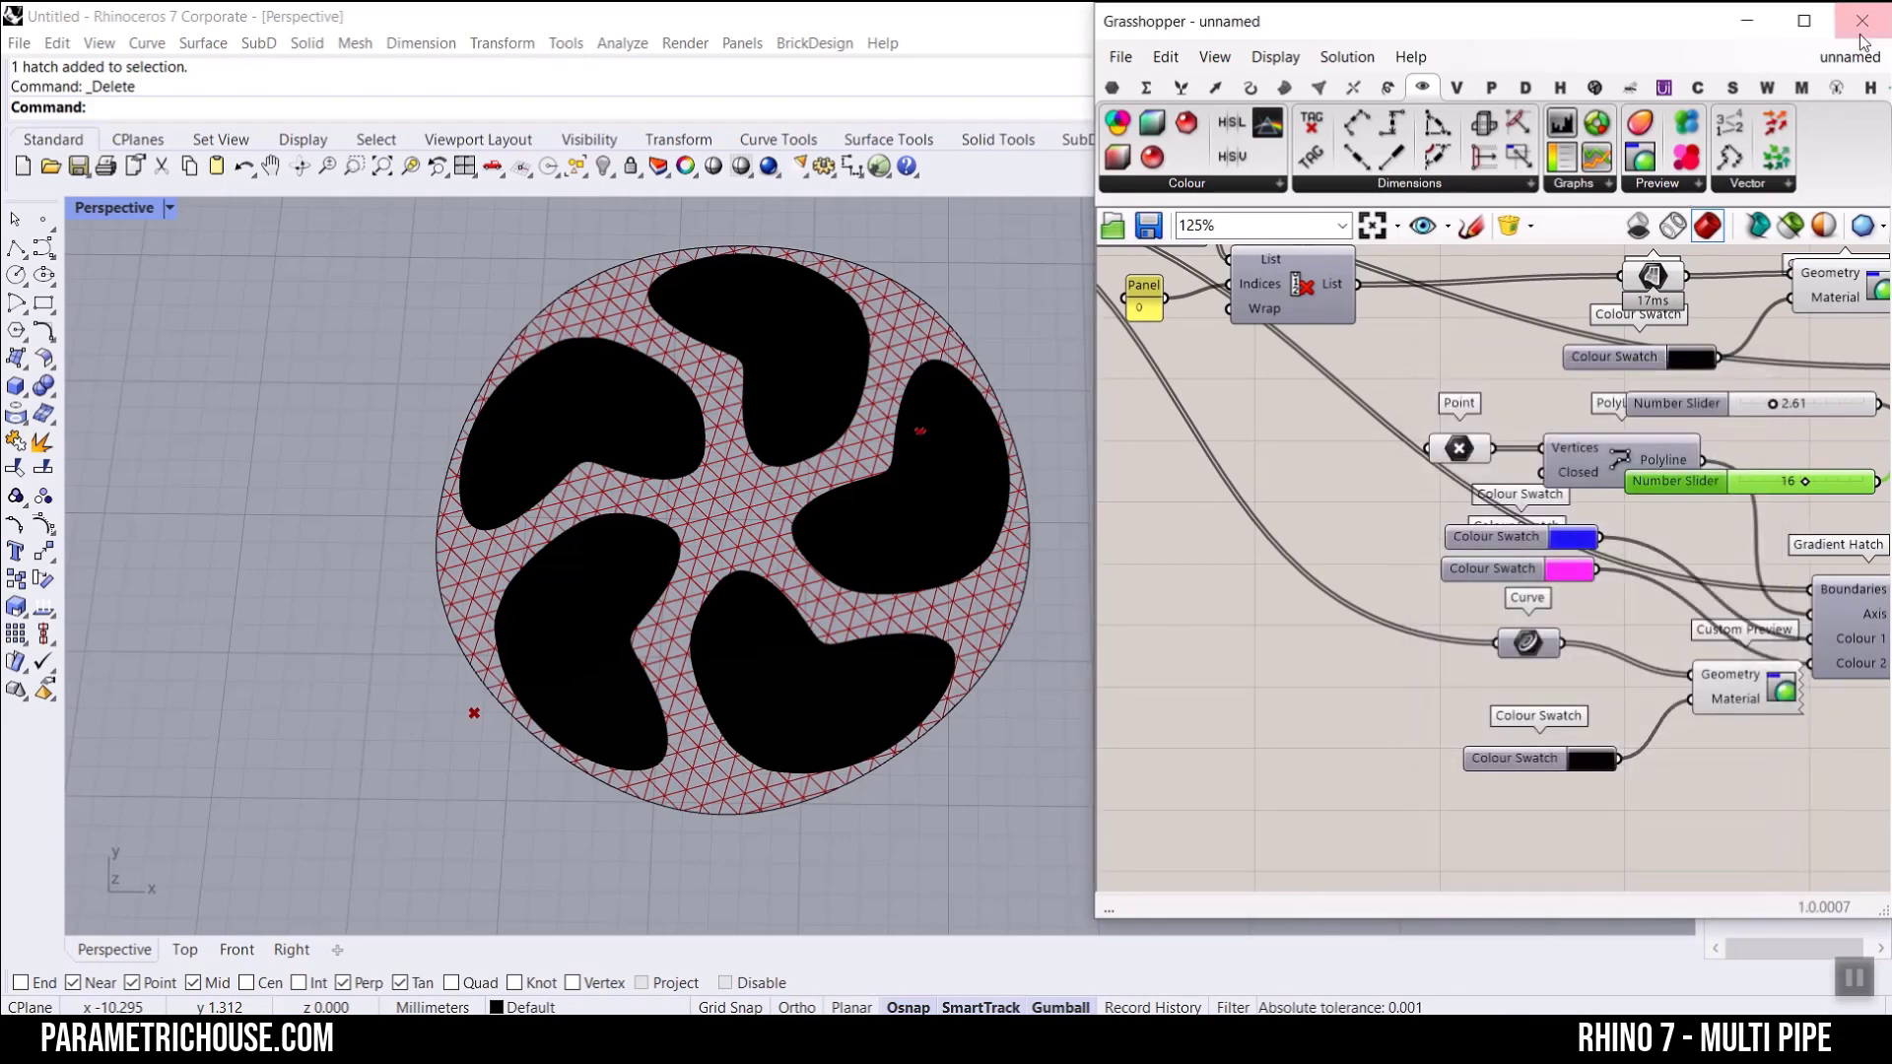
Step: Close the Grasshopper window and examine the baked triangle hatch and outlines in Rhino from several distances
click(1862, 21)
scroll(849, 491, down, 3)
scroll(800, 389, up, 10)
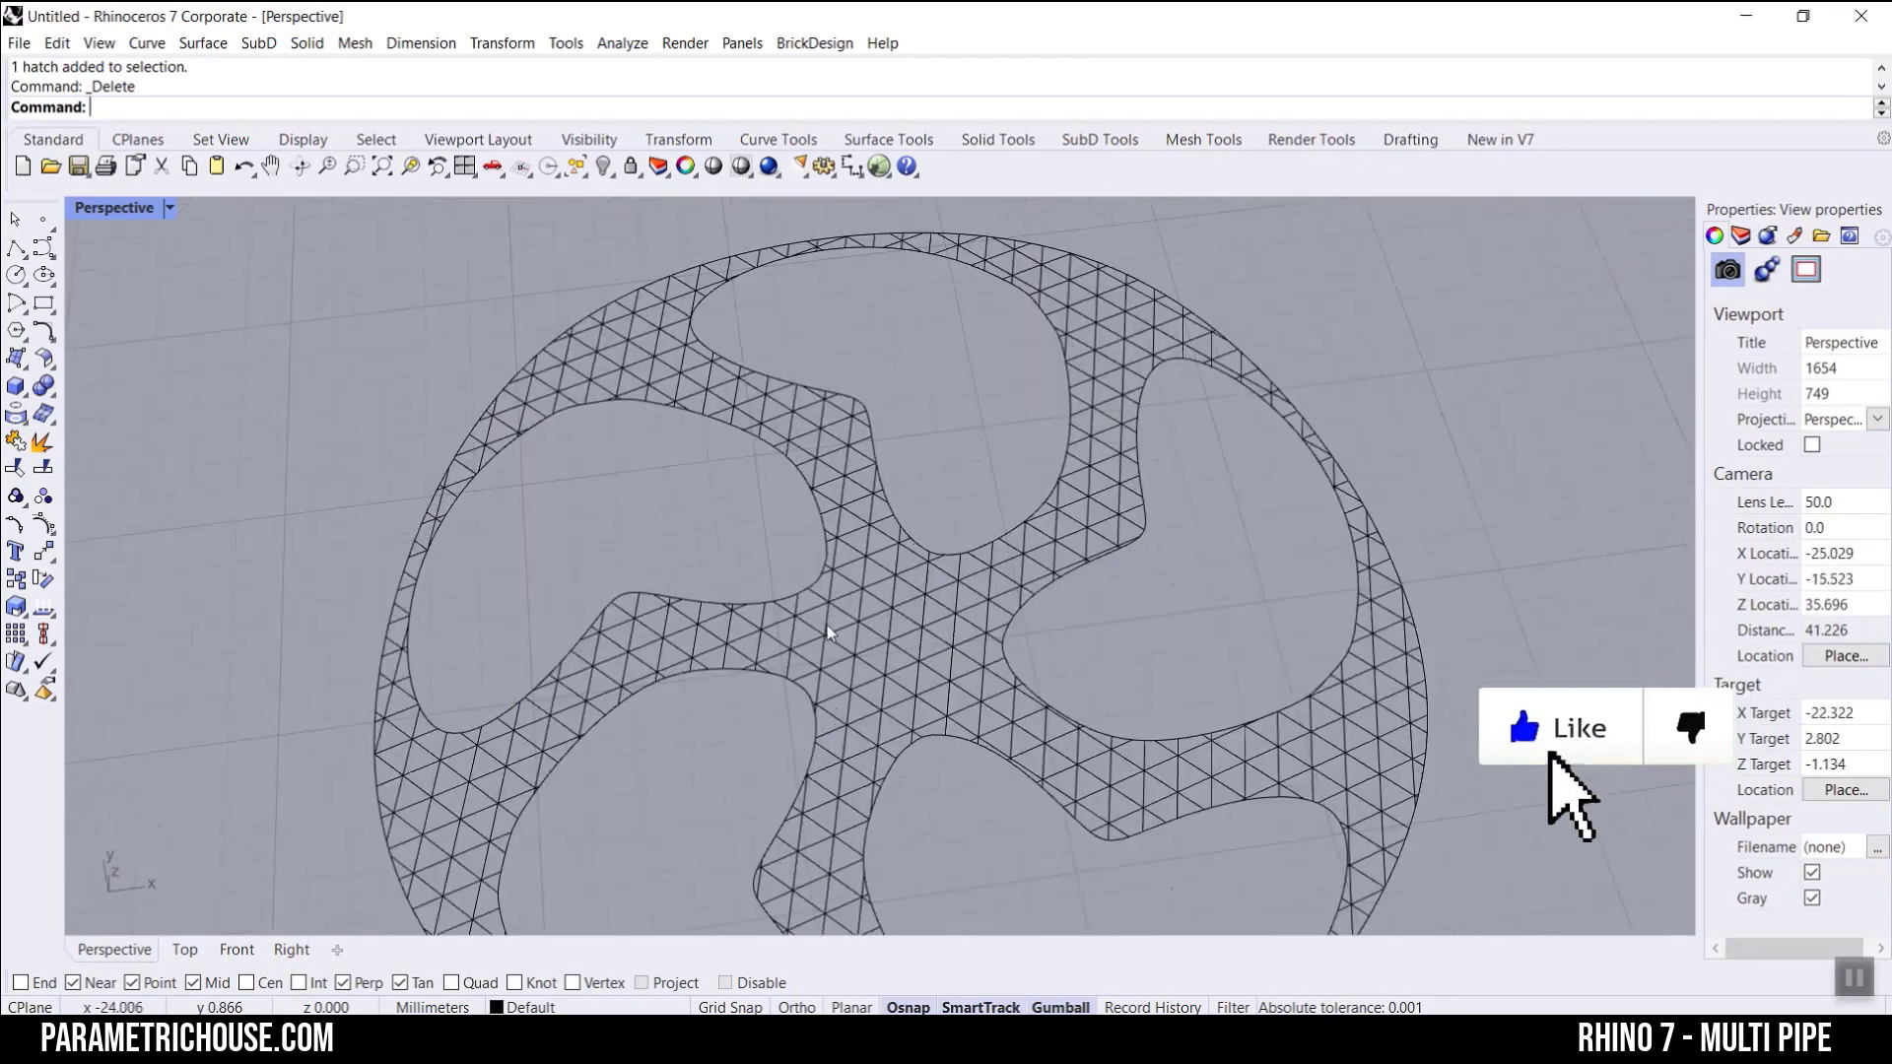
click(878, 575)
scroll(883, 537, down, 8)
click(1144, 388)
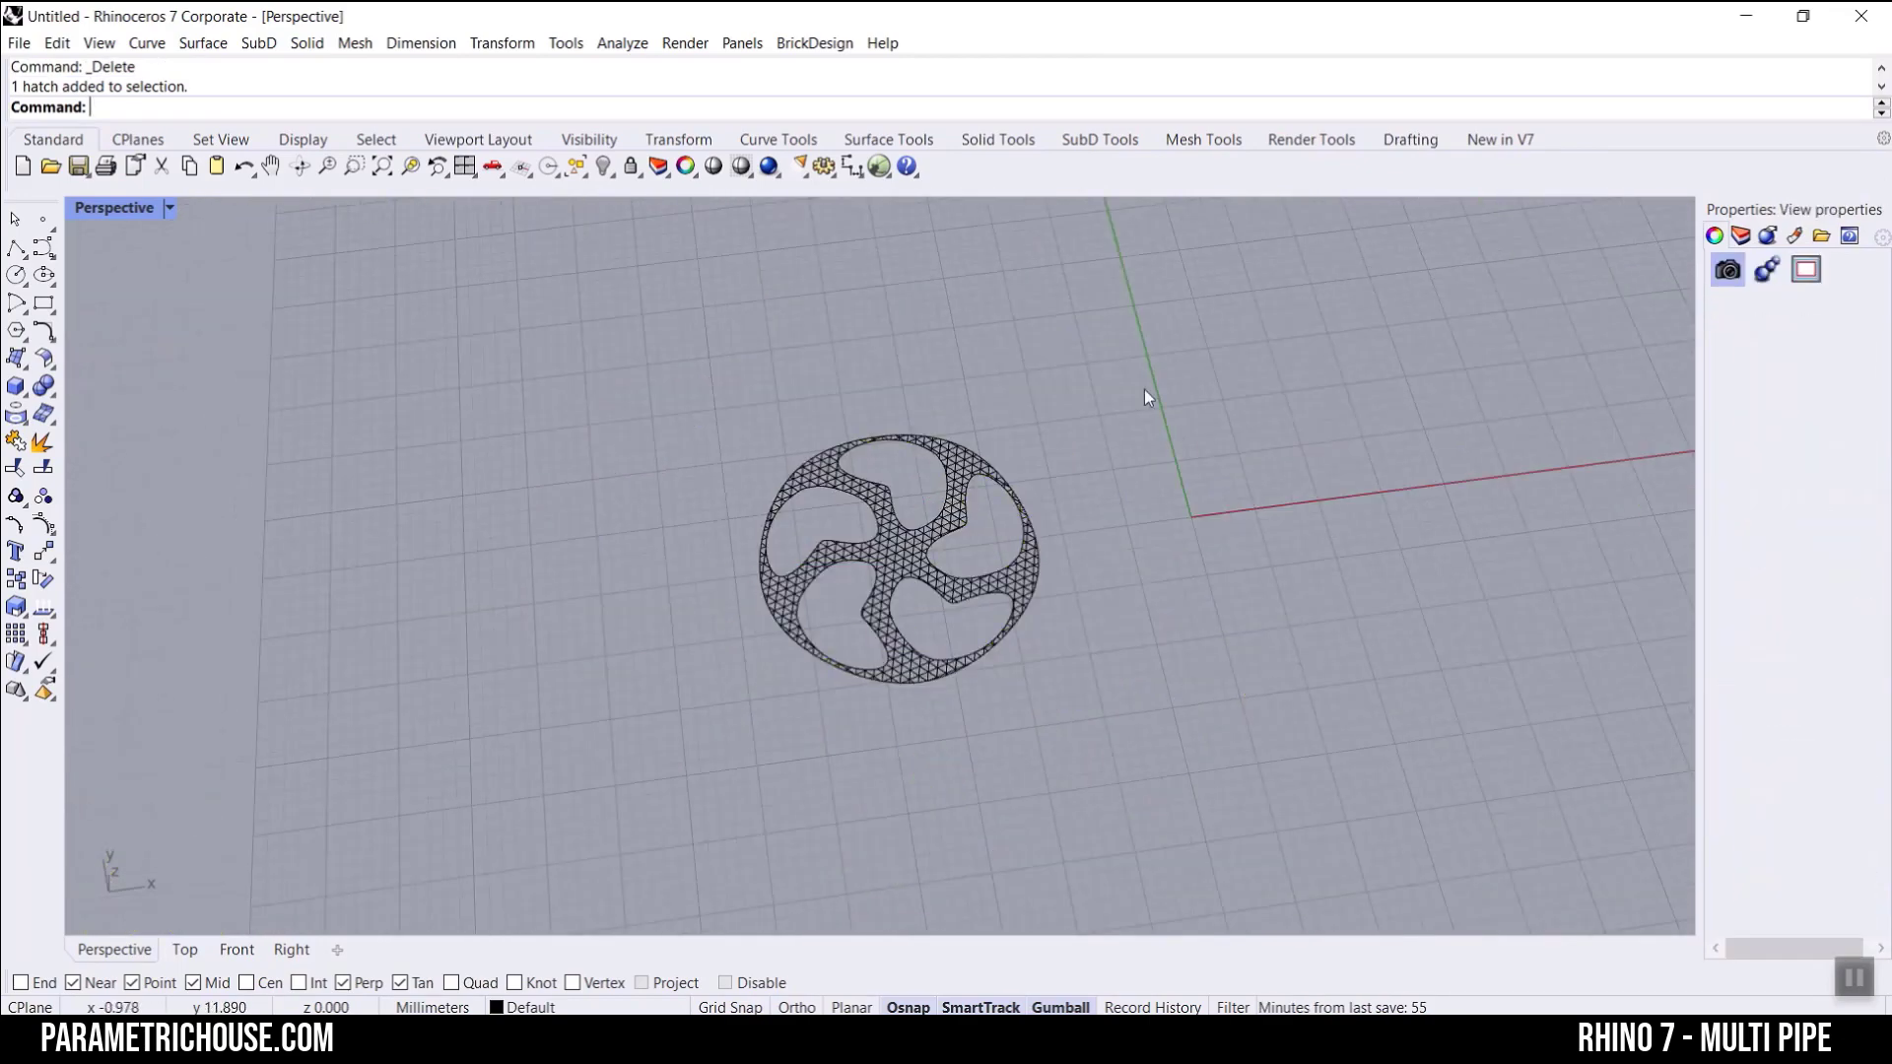
scroll(829, 576, up, 4)
mouse_move(829, 577)
right_down()
mouse_move(1098, 325)
mouse_move(749, 613)
mouse_move(824, 473)
mouse_move(859, 511)
right_up()
scroll(796, 569, up, 14)
scroll(801, 512, up, 6)
scroll(859, 510, down, 17)
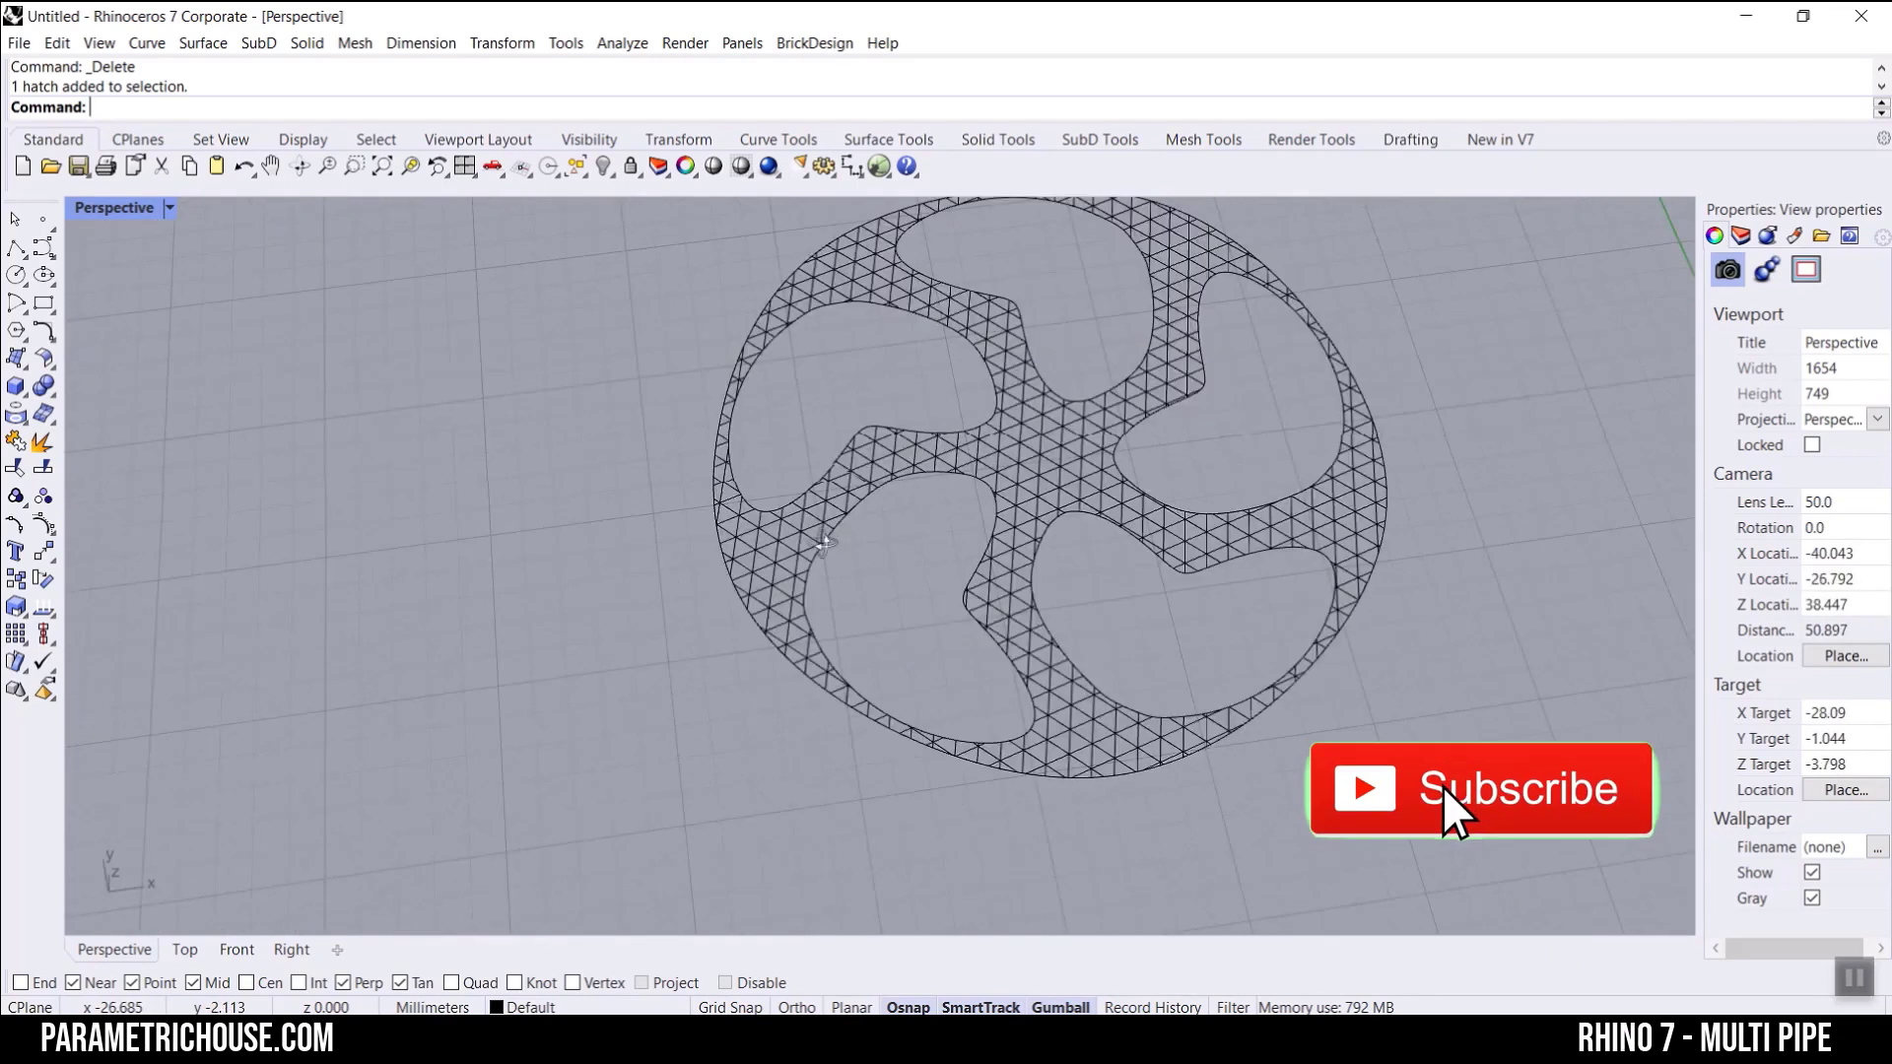
right_drag(986, 453, 865, 578)
scroll(865, 577, down, 6)
scroll(967, 558, up, 8)
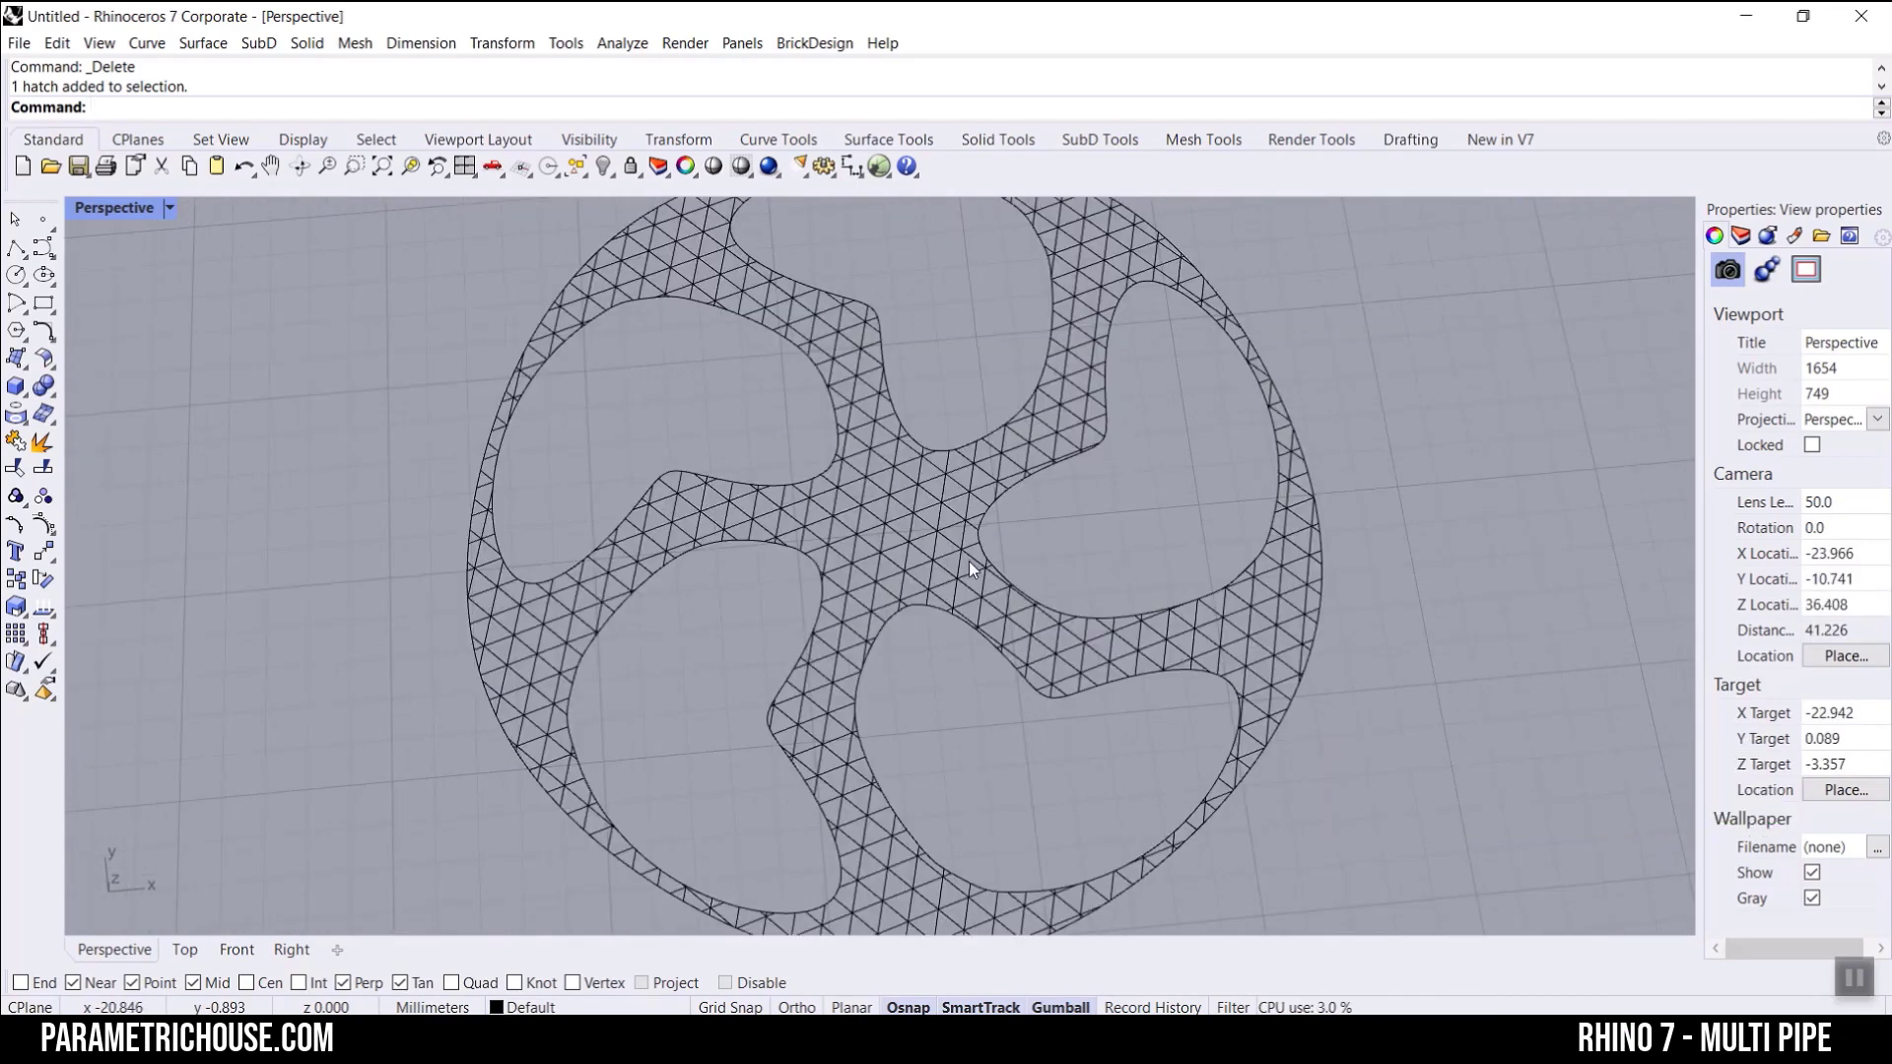
Step: Reopen Grasshopper and look through the available SubD surface components
click(878, 167)
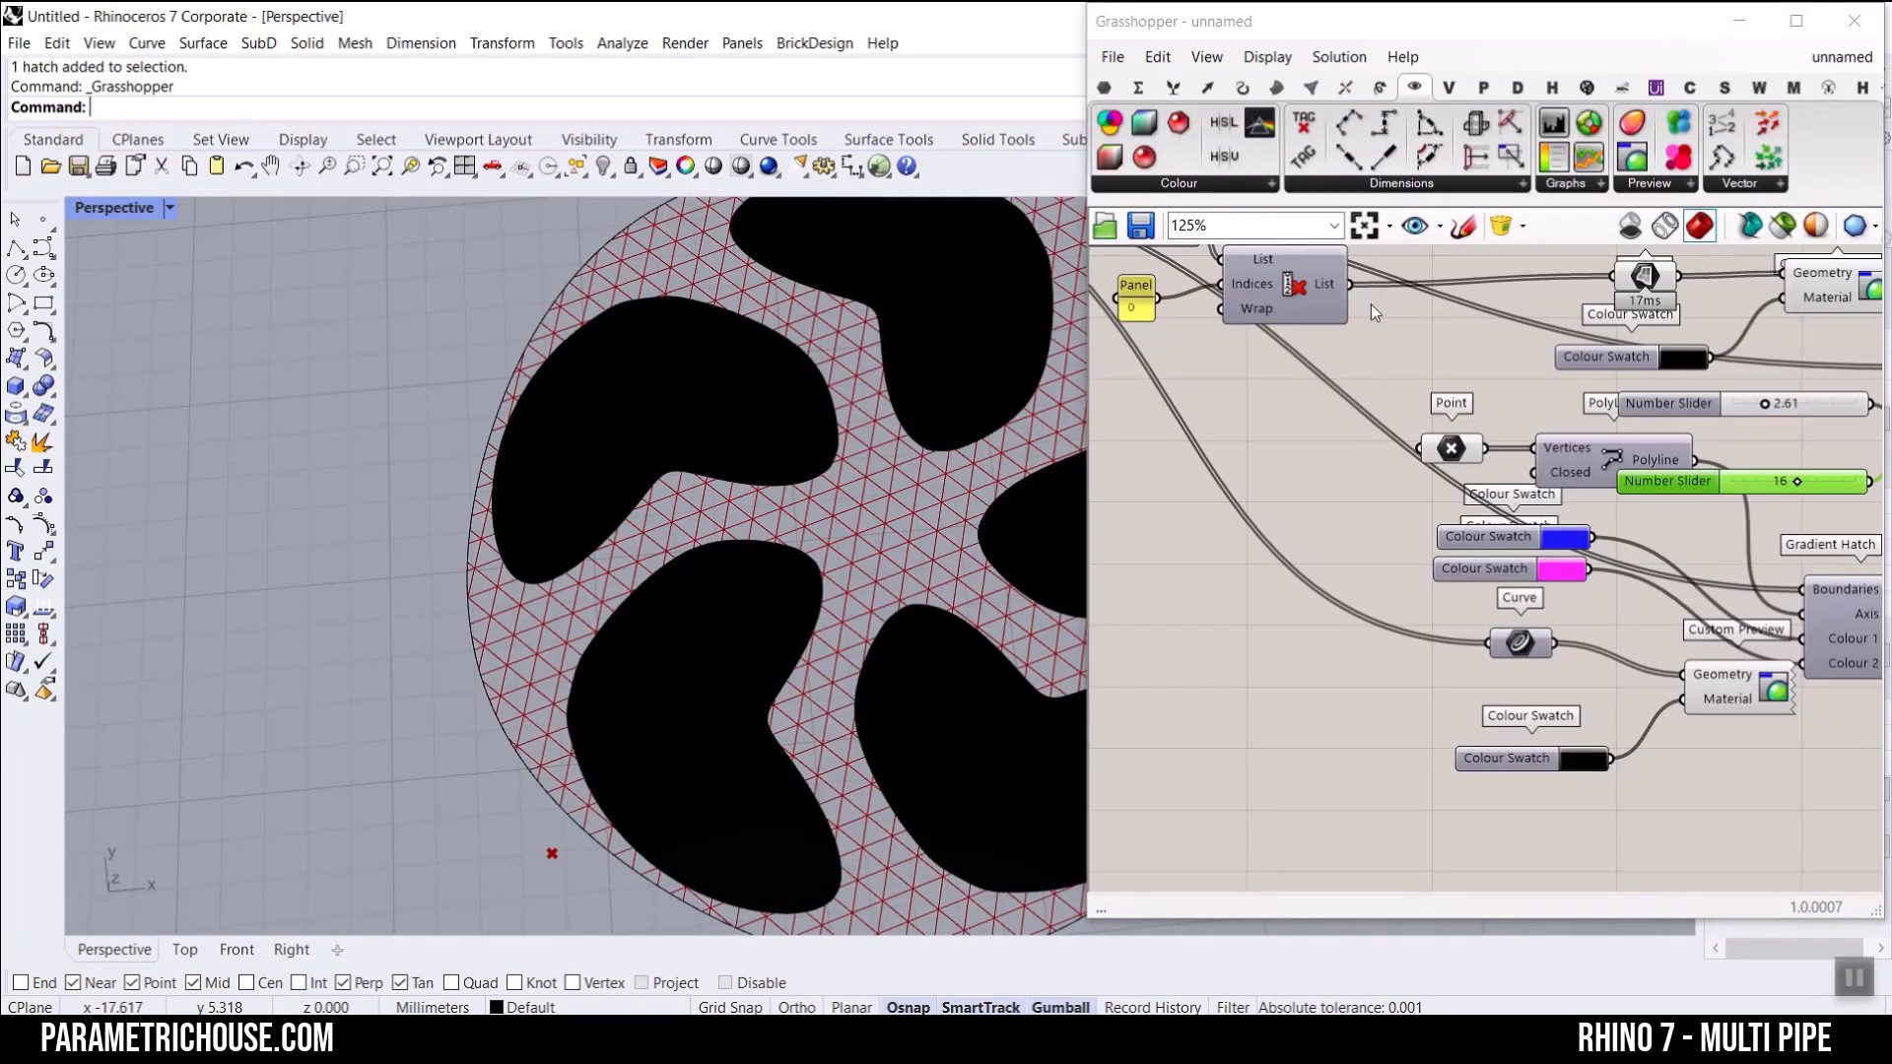
click(1276, 87)
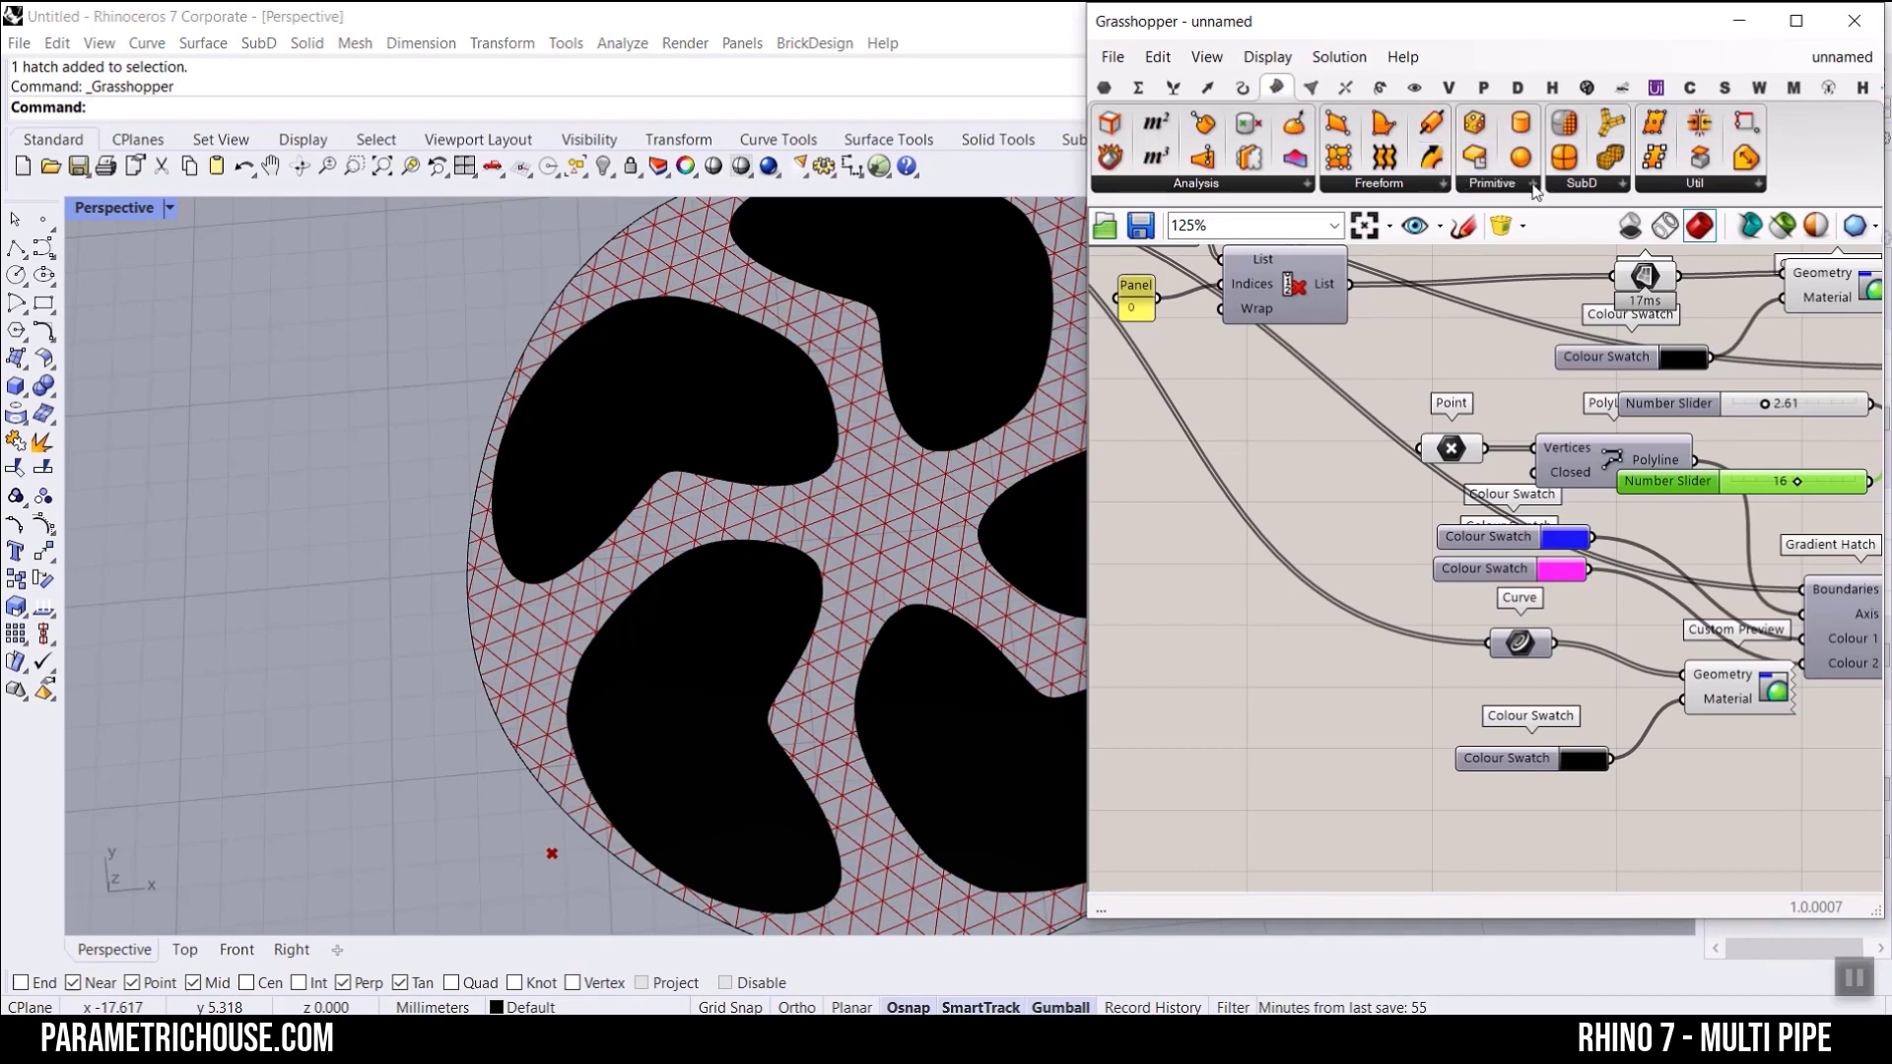
click(1569, 185)
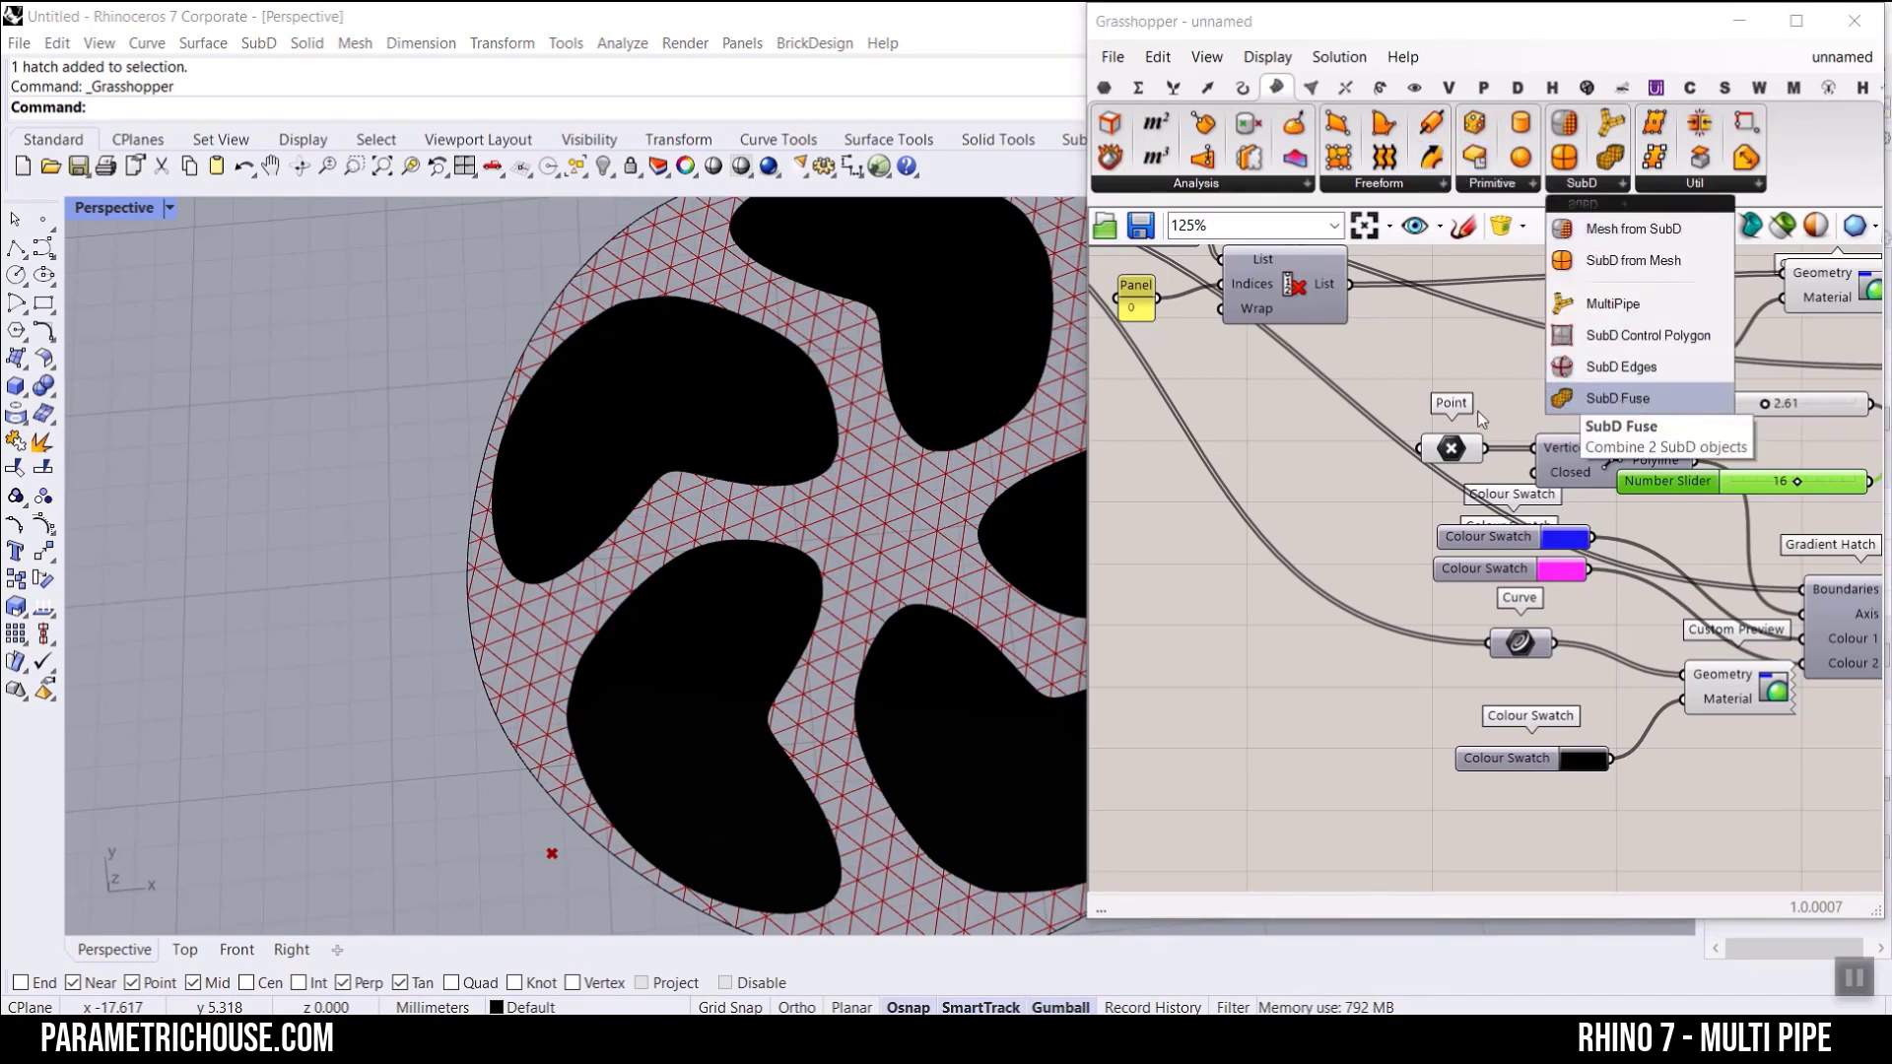
Step: Review the MultiPipe part of the definition with its upstream curves, and examine the hatched wheel up close
scroll(1197, 526, down, 4)
scroll(731, 496, down, 6)
right_drag(1386, 499, 1448, 576)
scroll(1470, 595, down, 1)
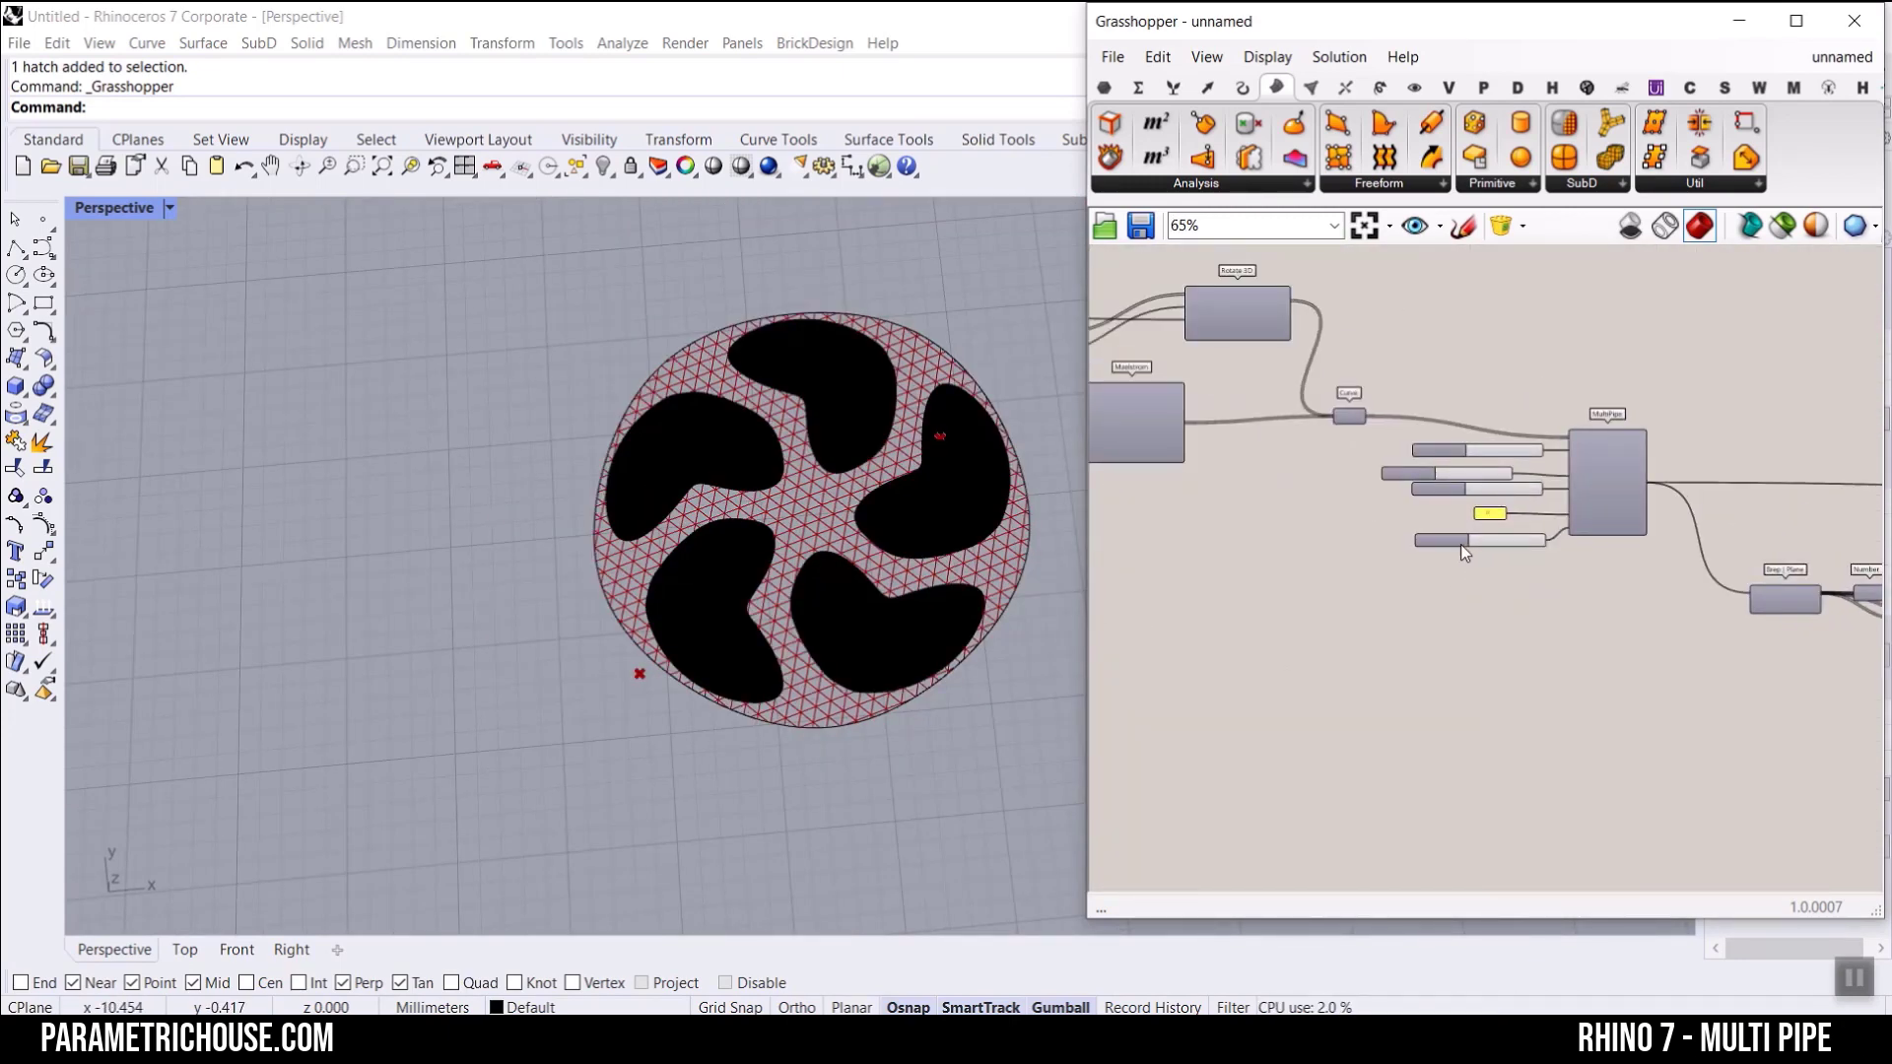
right_drag(1317, 591, 1497, 504)
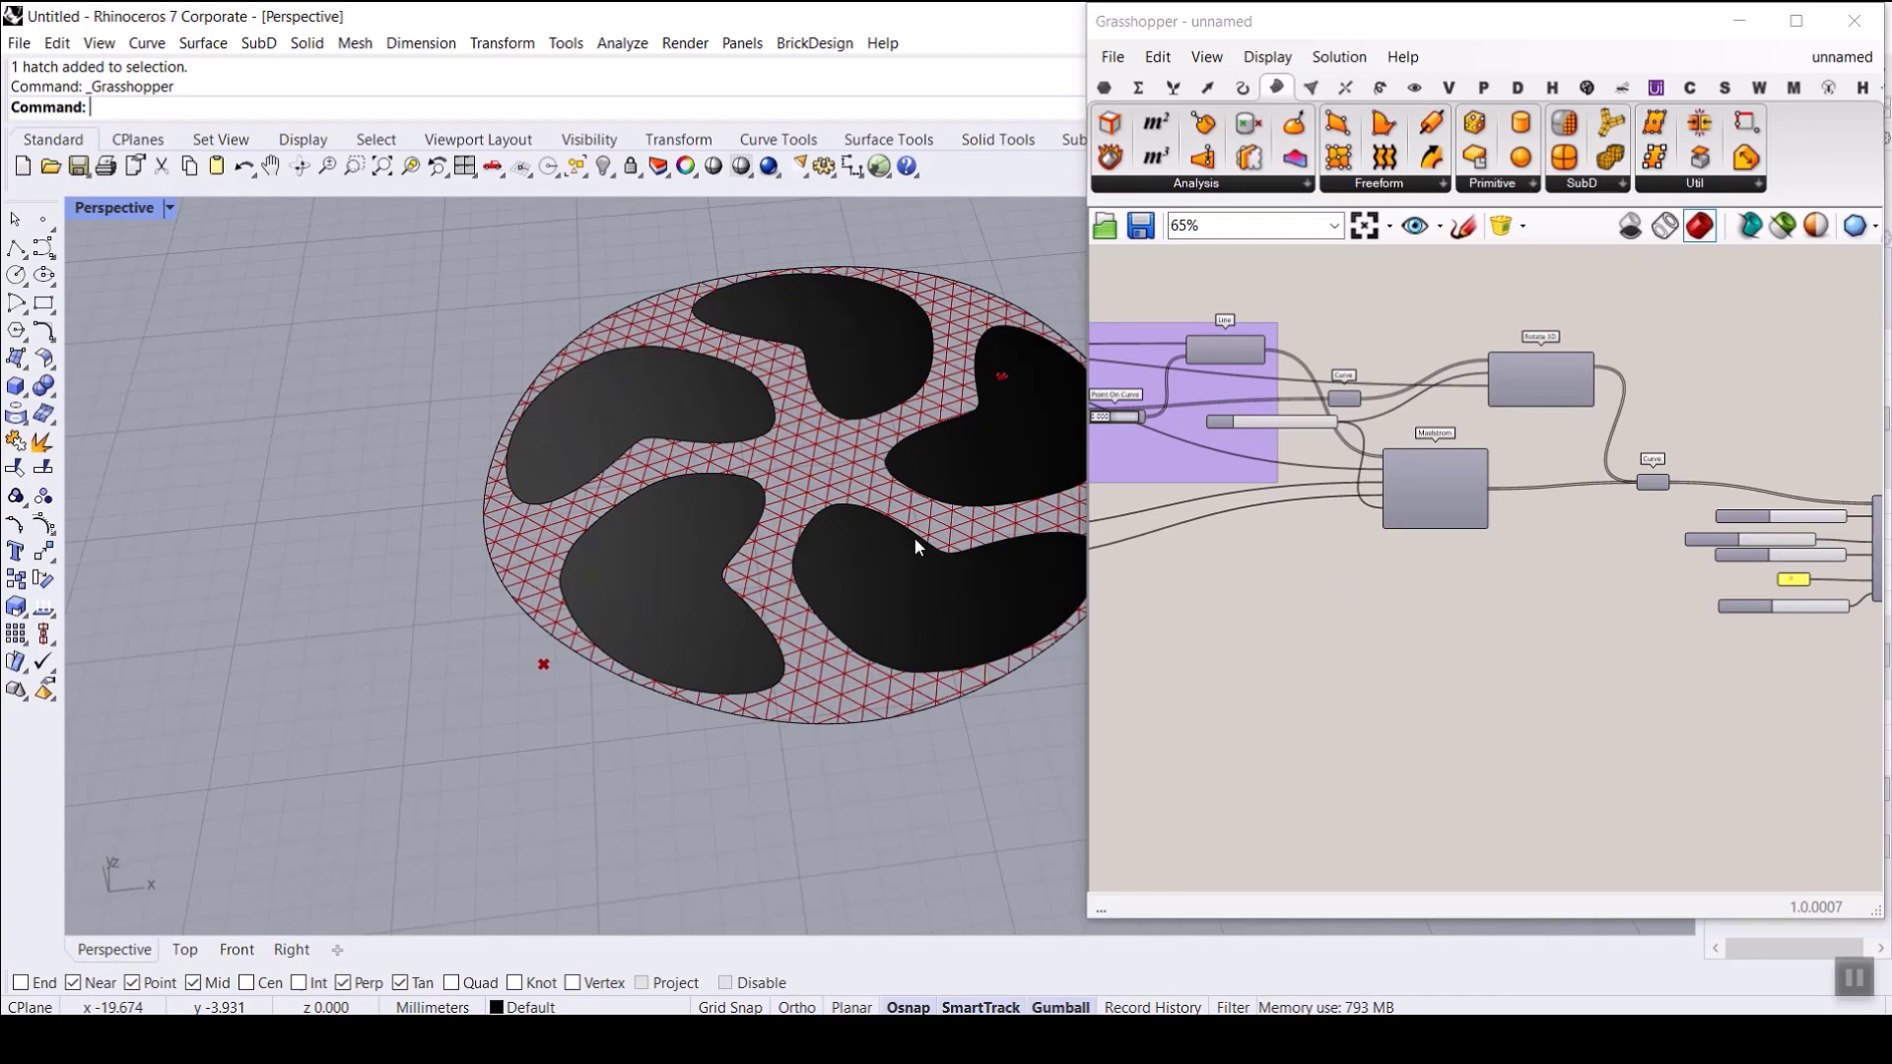
right_drag(874, 517, 877, 566)
scroll(1066, 447, up, 5)
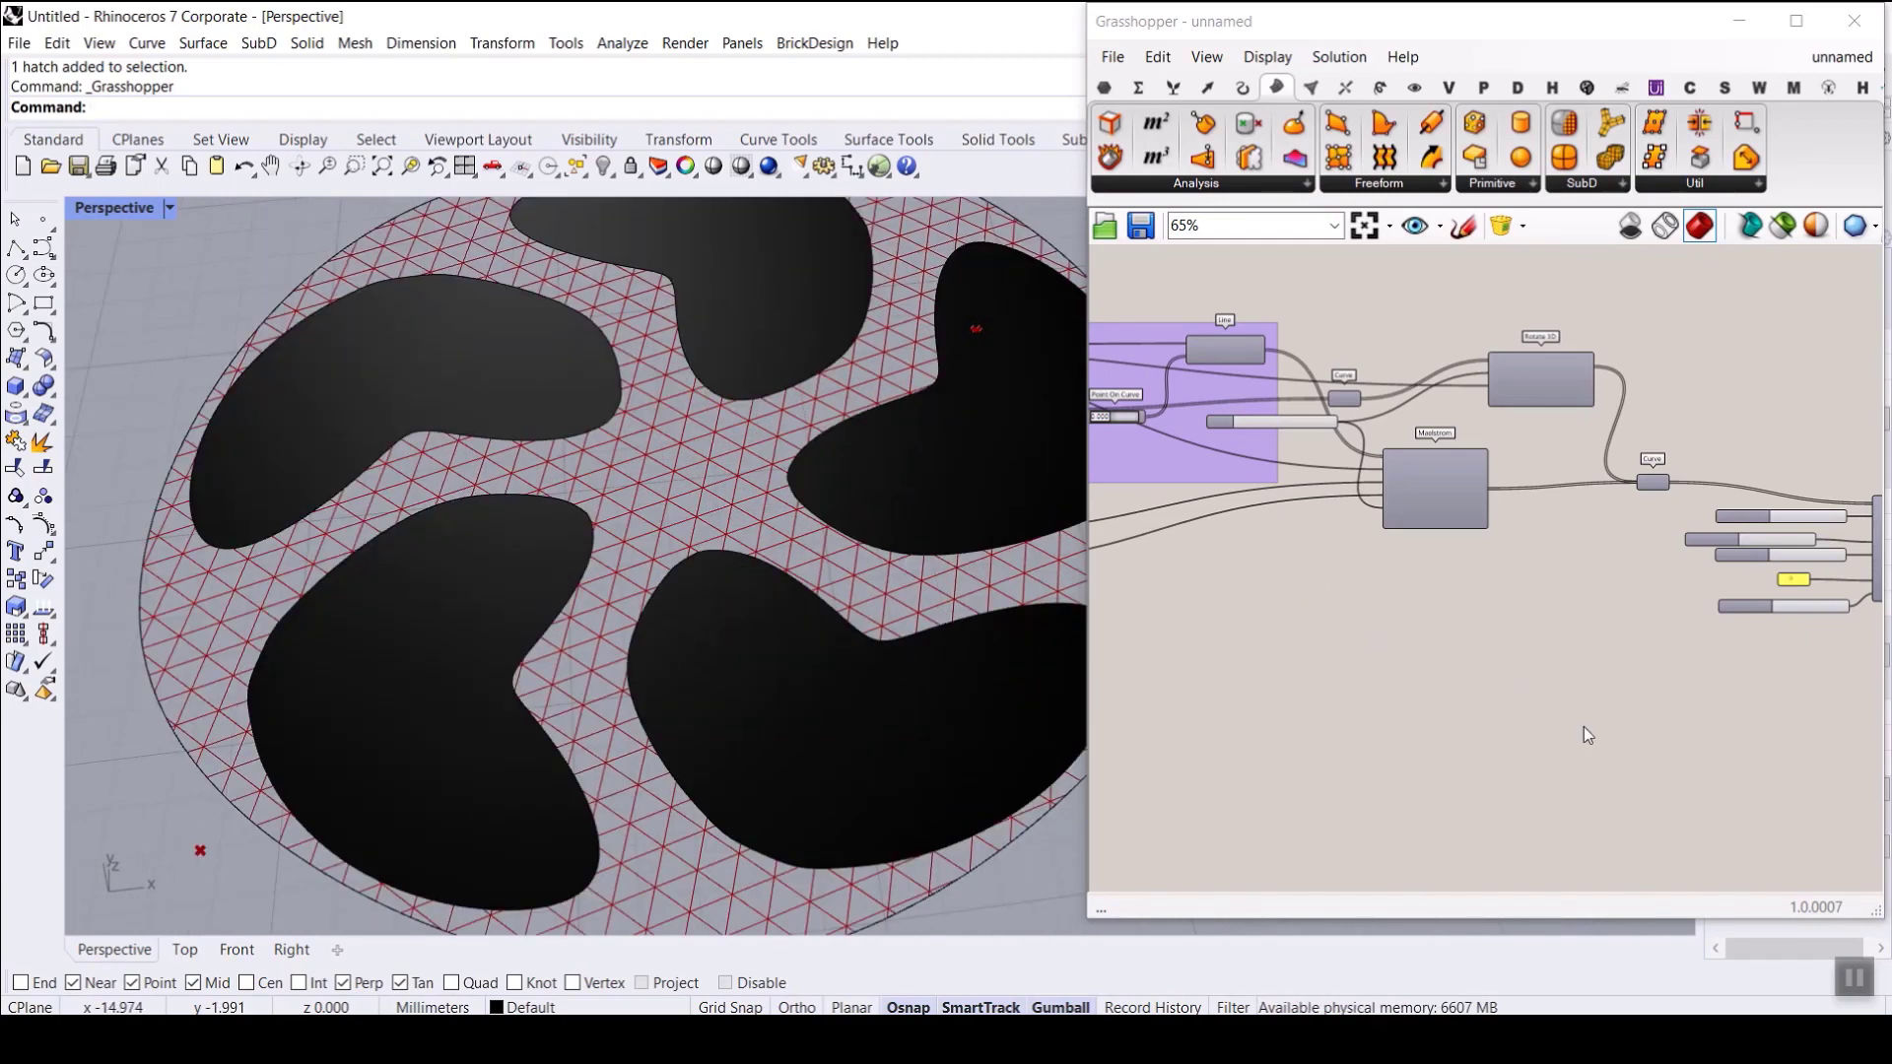